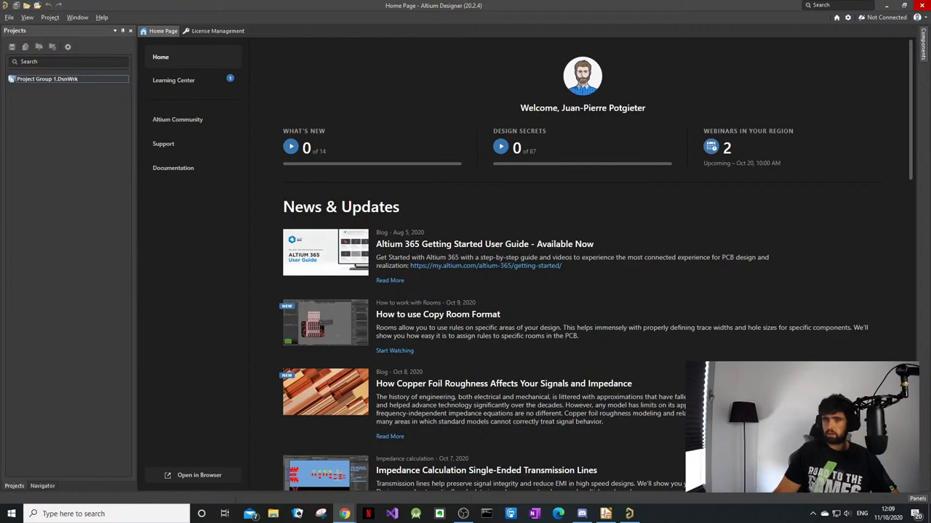
left_click(10, 18)
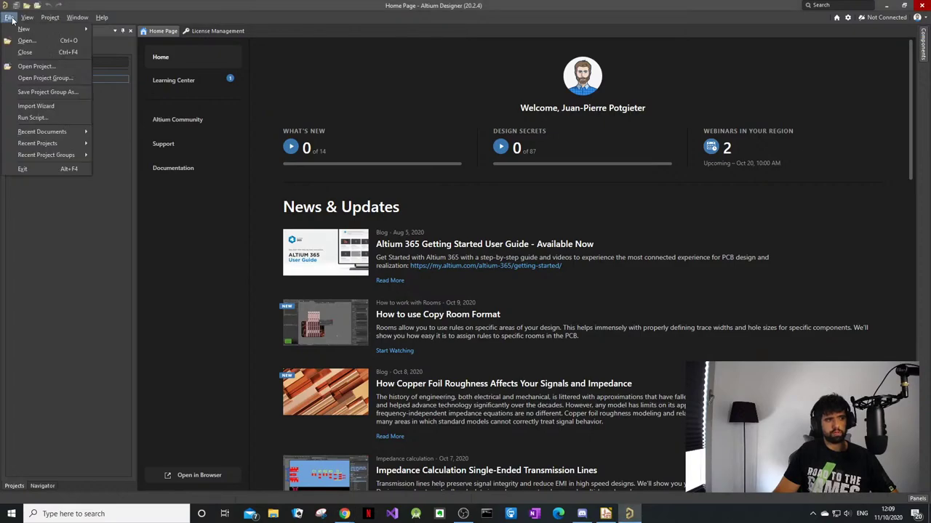
left_click(10, 19)
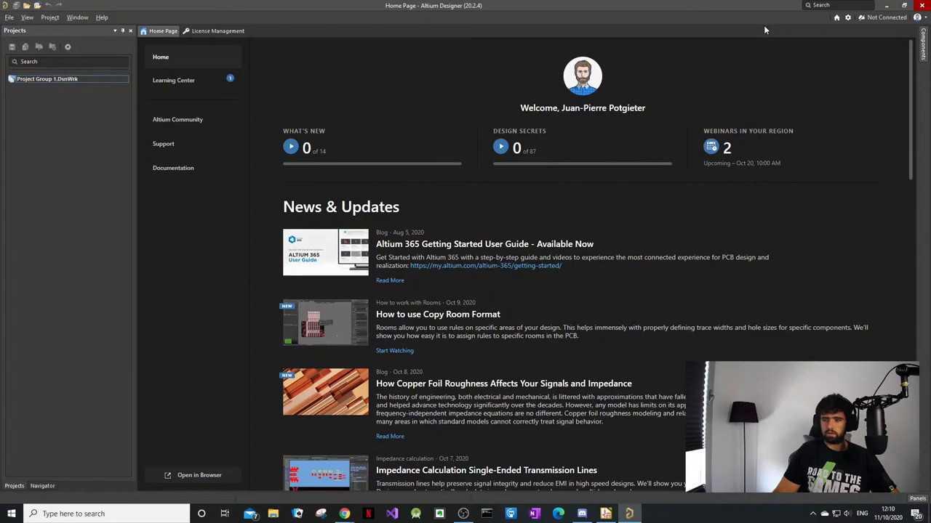
Step: Check the installed and purchased software extensions in Extensions & Updates for the KiCad Importer
left_click(918, 17)
left_click(887, 55)
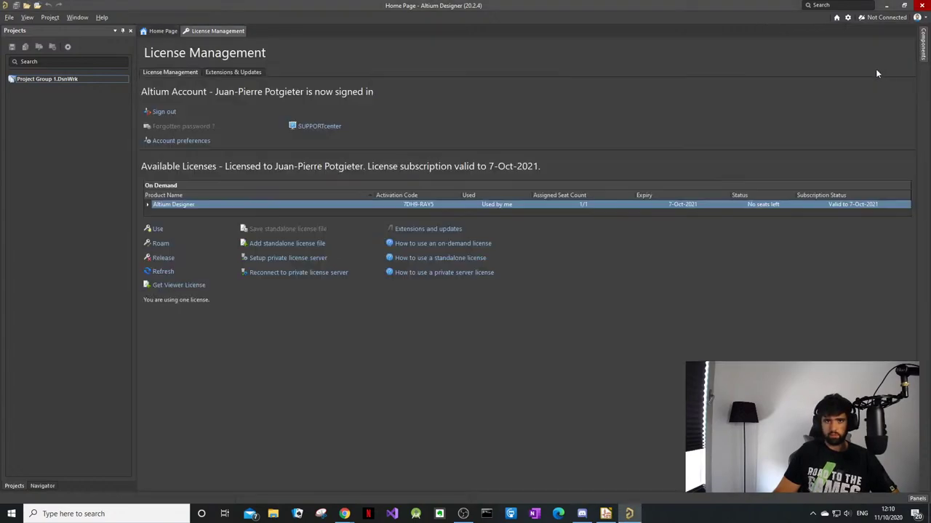
left_click(428, 228)
scroll(494, 331, "down", 3)
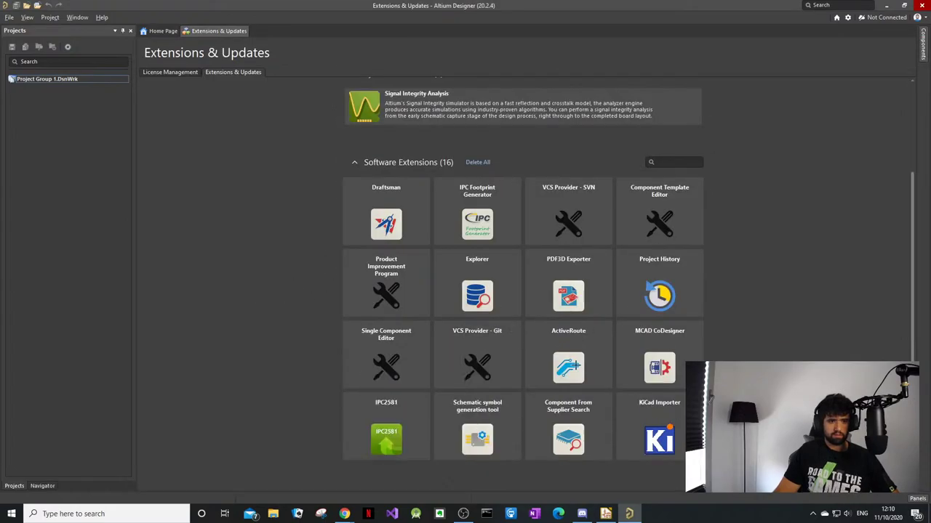
scroll(523, 218, "up", 3)
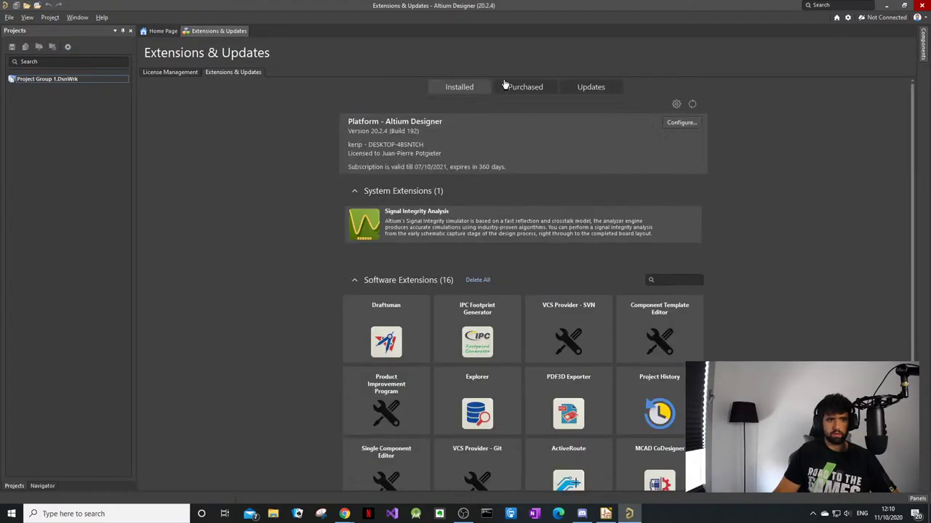
left_click(523, 90)
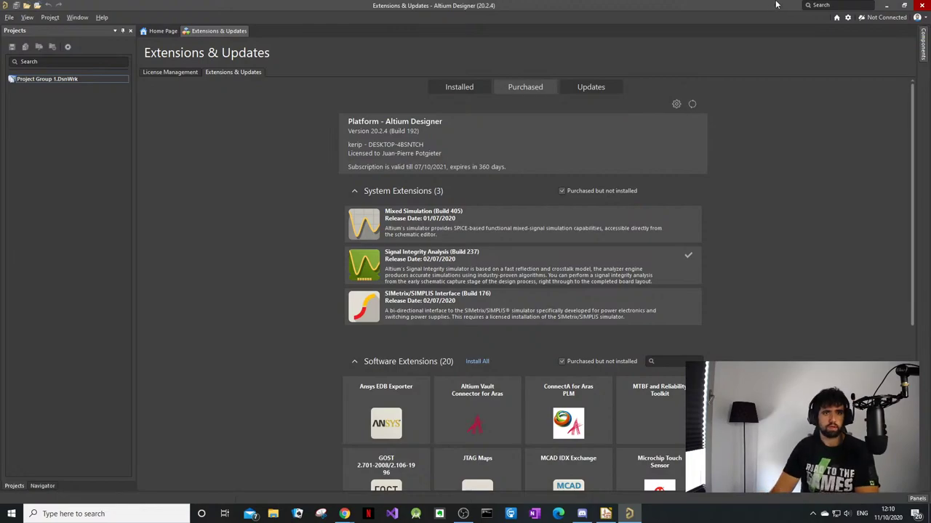
left_click(458, 88)
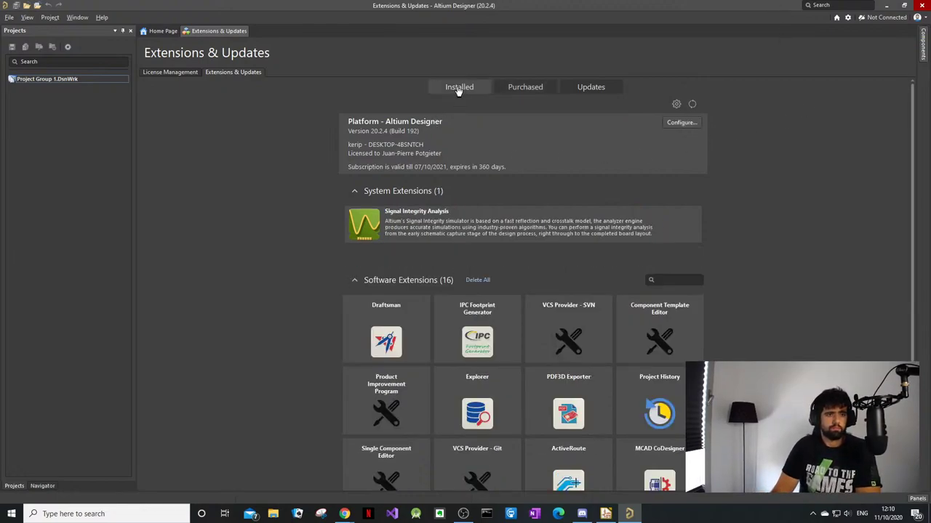
Step: Start the Import Wizard and choose KiCad Design Files as the type of files to import
left_click(9, 17)
left_click(36, 167)
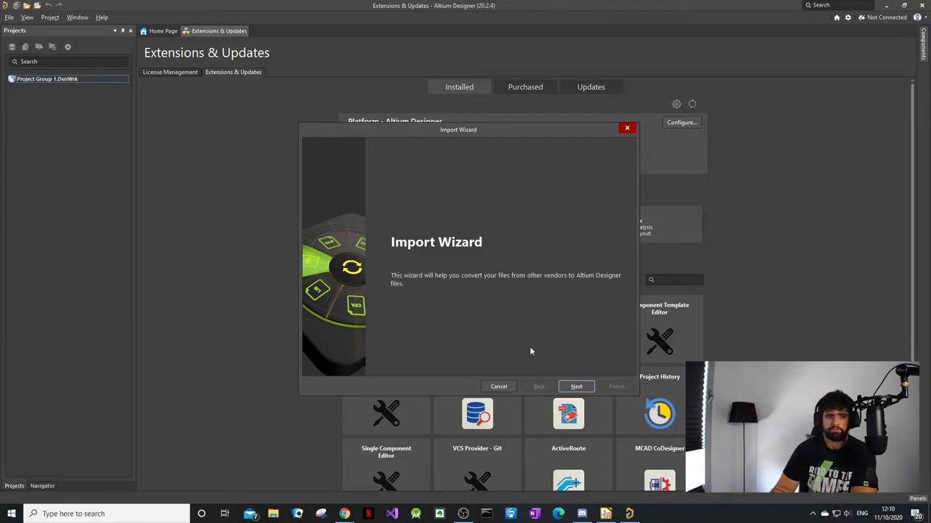
left_click(578, 386)
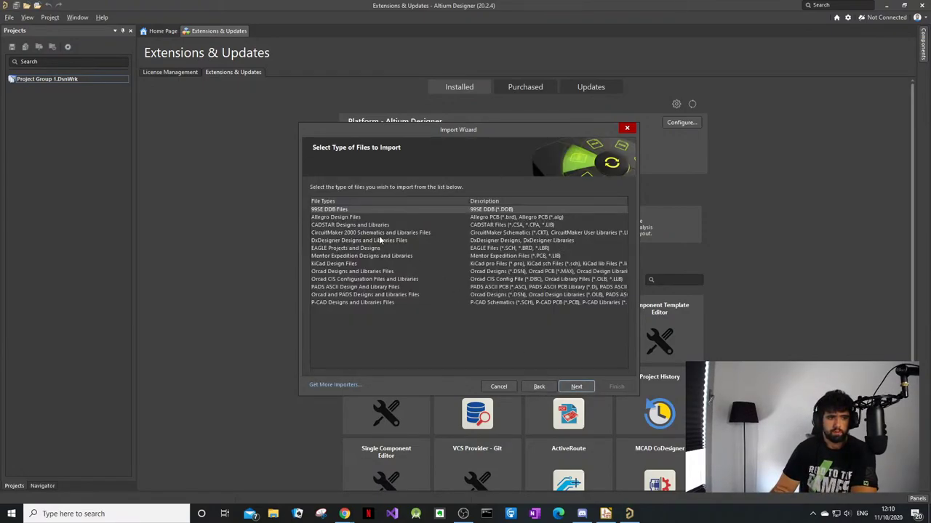
left_click(386, 264)
left_click(585, 387)
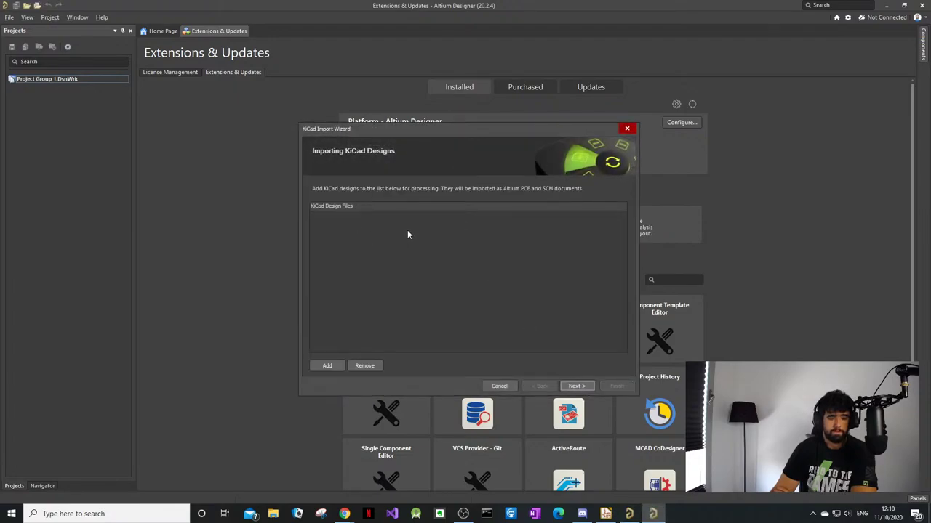
Step: Add the Keypadmacro KiCad project from the KeyPad MAcro\Keypadmacro folder to the design files for import
left_click(328, 366)
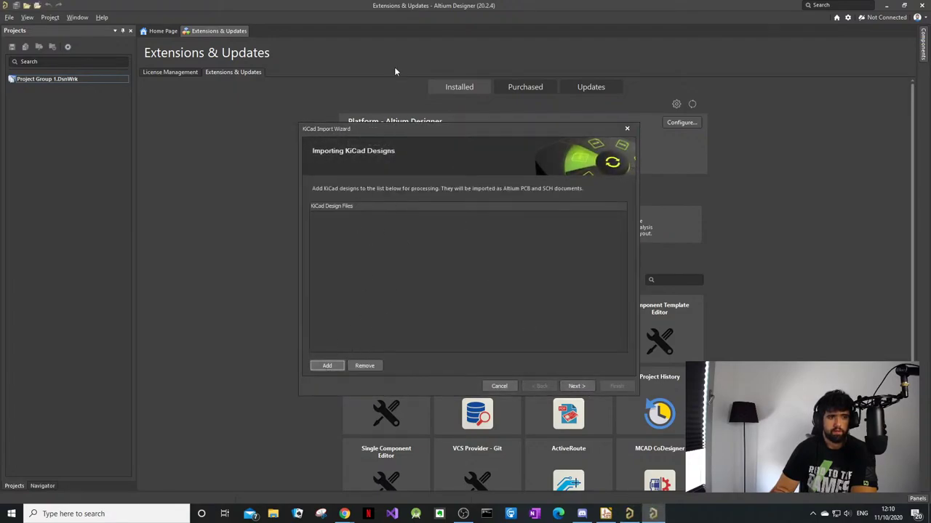
left_click_drag(590, 147, 930, 104)
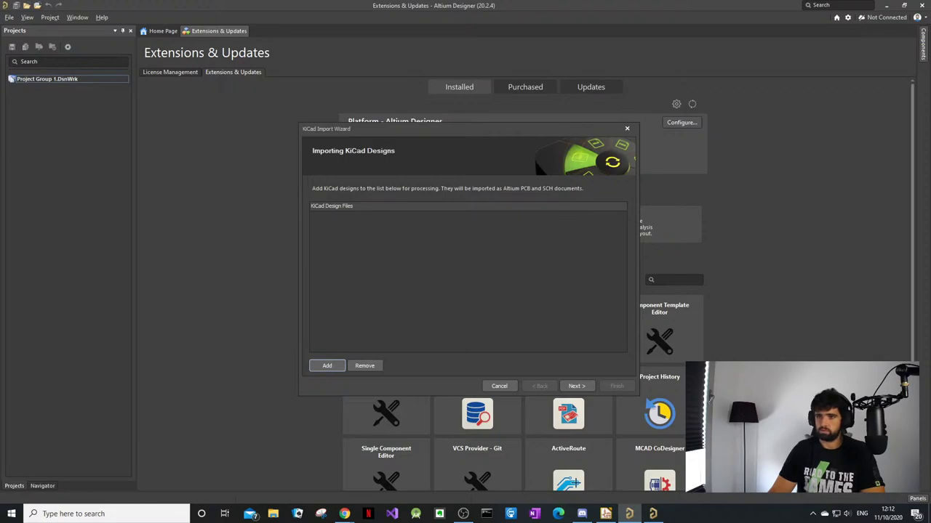
left_click(326, 365)
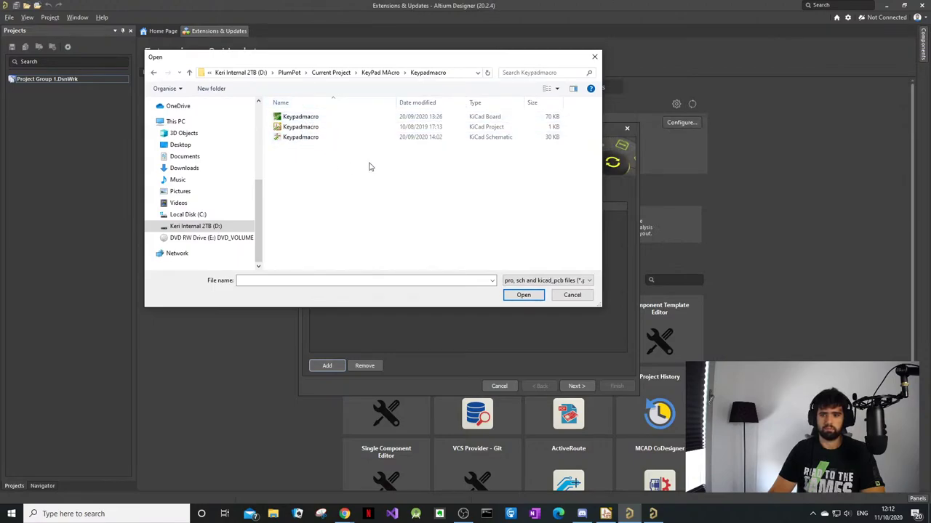
left_click(307, 126)
double_click(307, 126)
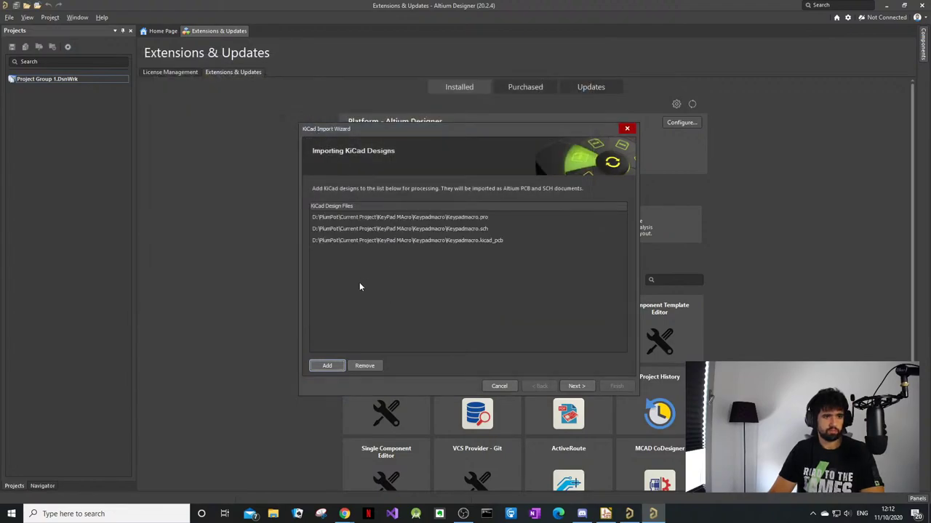
Step: Accept the listed design and library files, the output directory and the default schematic import options
left_click(572, 388)
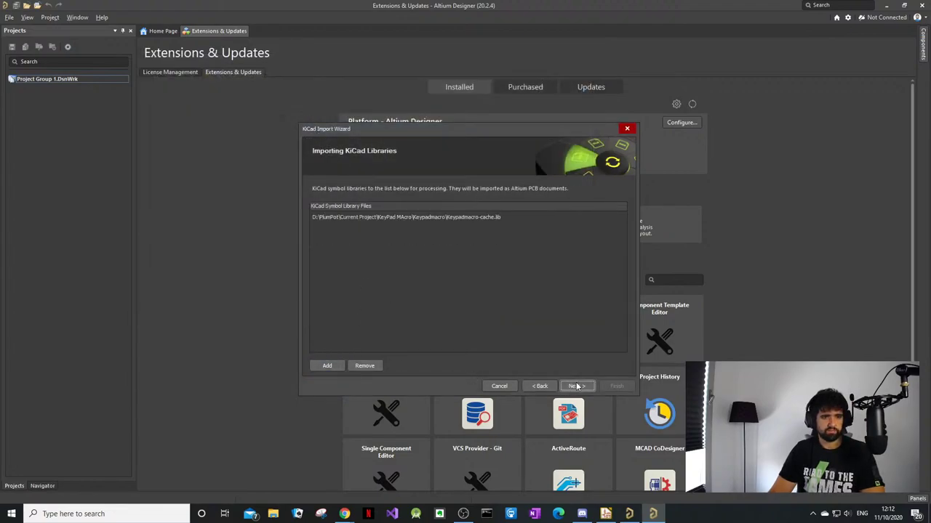
left_click(575, 387)
left_click(577, 386)
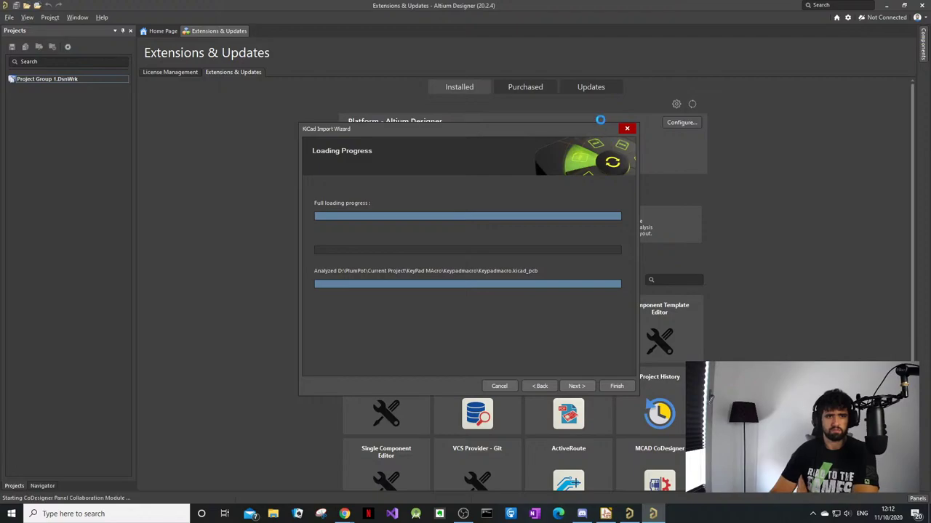
left_click(576, 386)
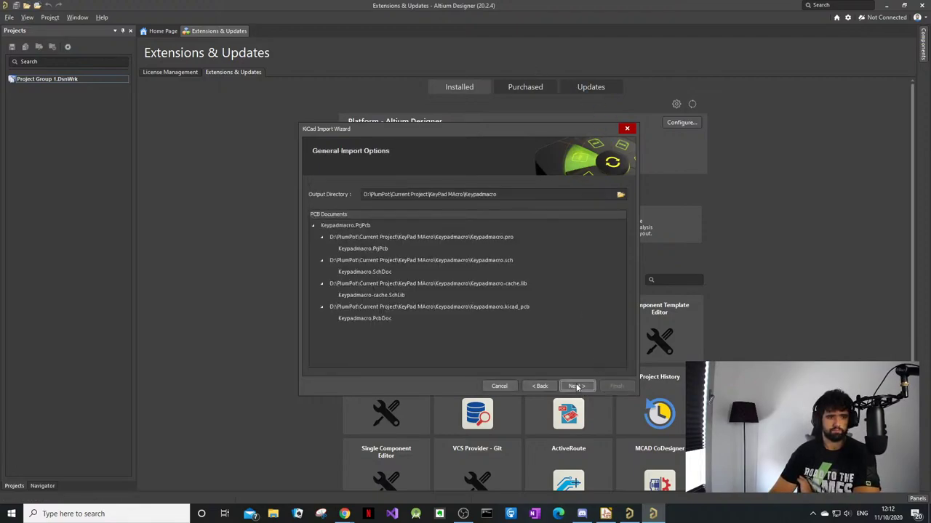
left_click(576, 386)
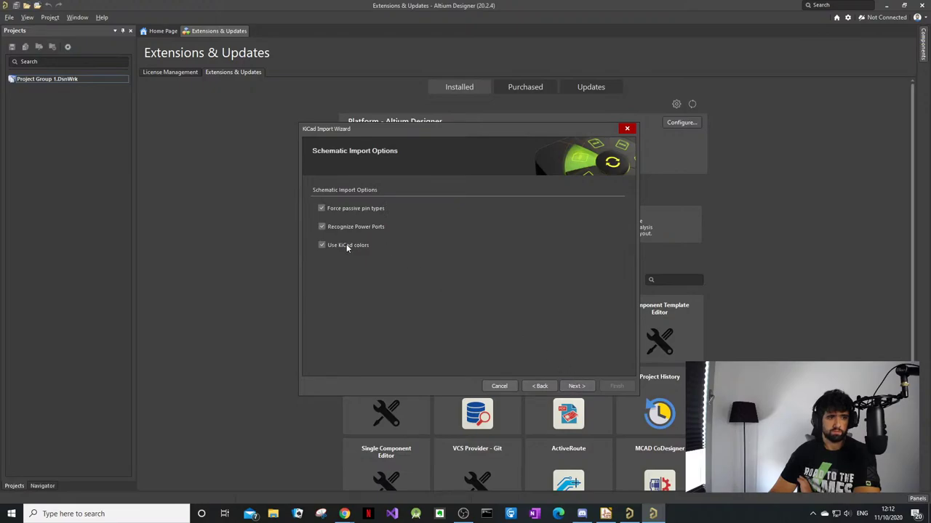
left_click(574, 386)
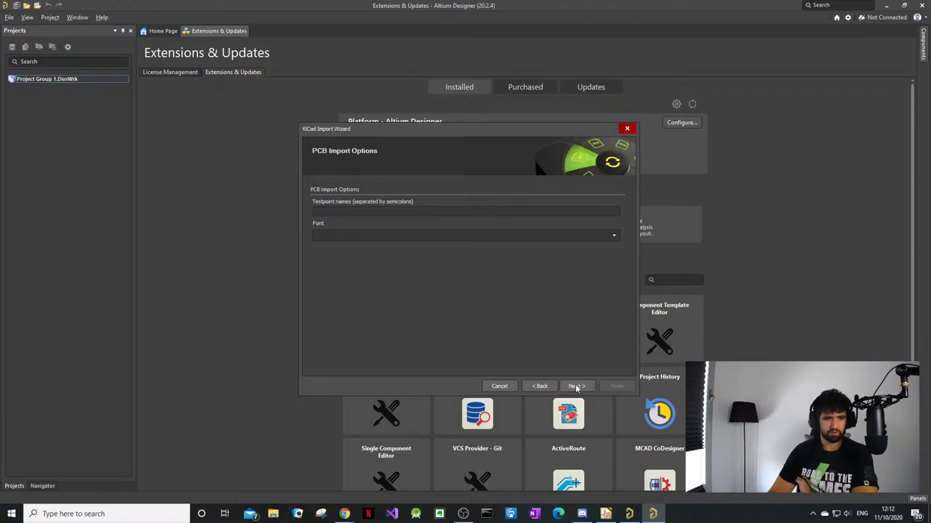
Step: Set the PCB import font to Arial, leave the testpoint names blank and proceed to the layer mapping
left_click(332, 212)
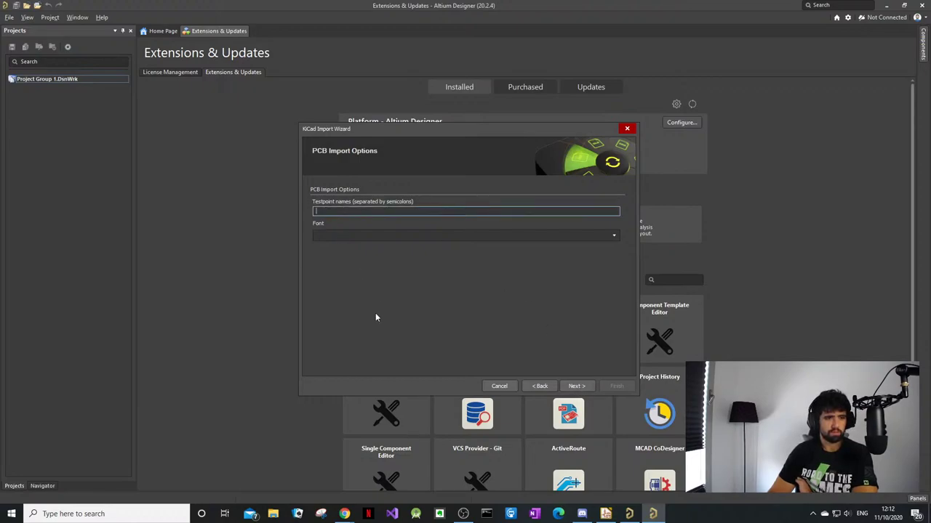
left_click(467, 236)
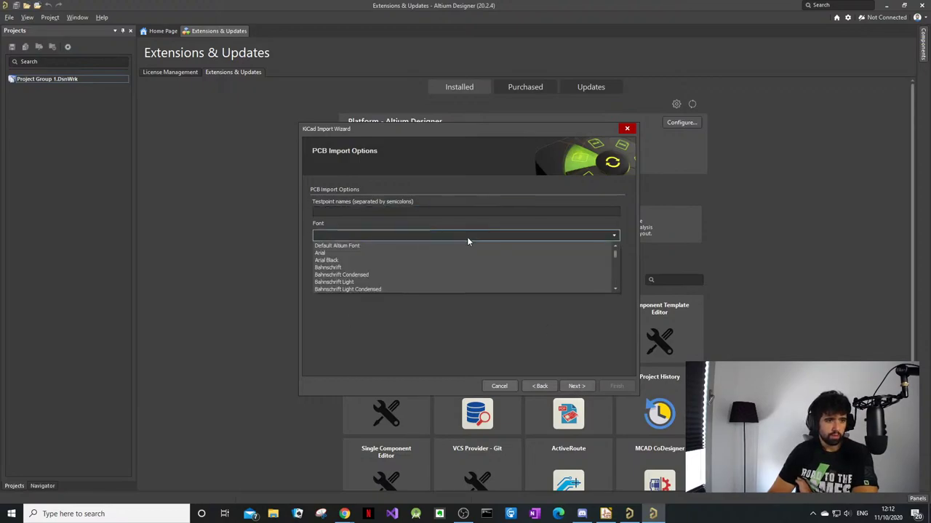
left_click(510, 252)
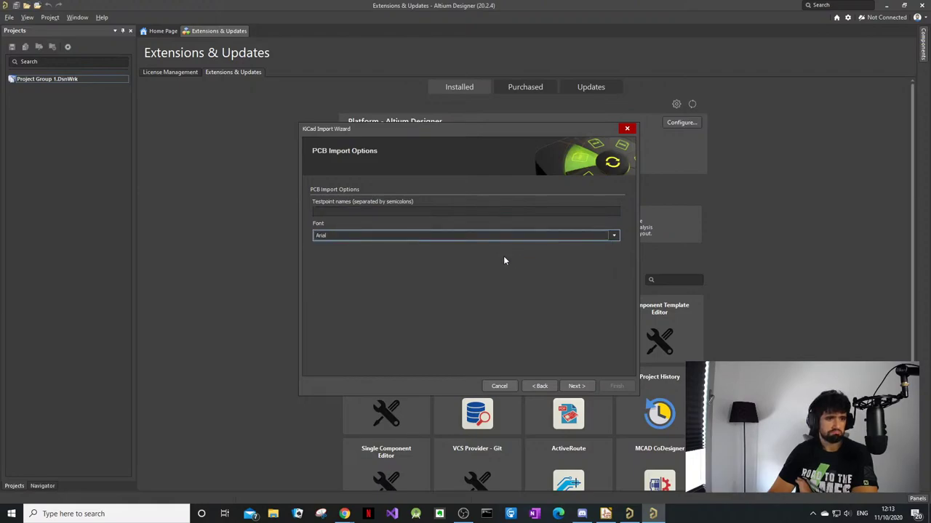
left_click(569, 386)
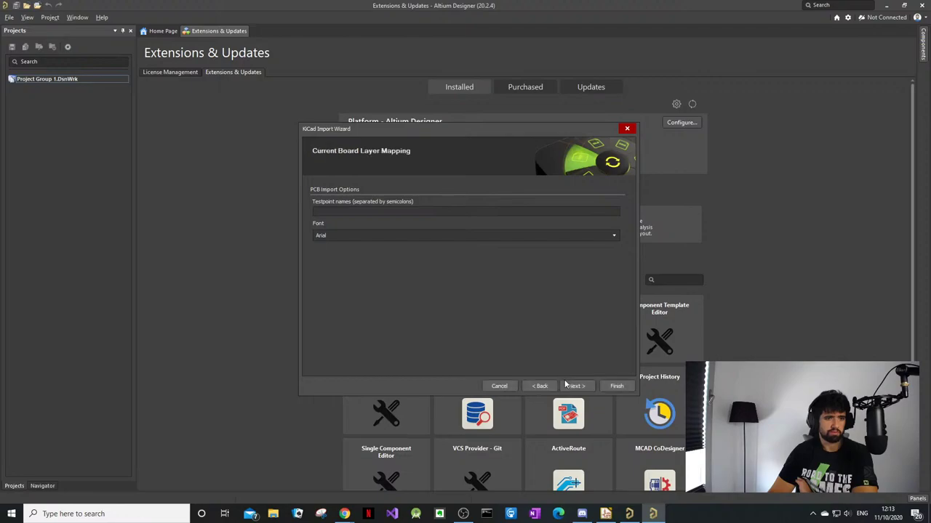
Step: Accept the default board layer mapping, run the import, dismiss the messages and finish the wizard
scroll(538, 274, "down", 3)
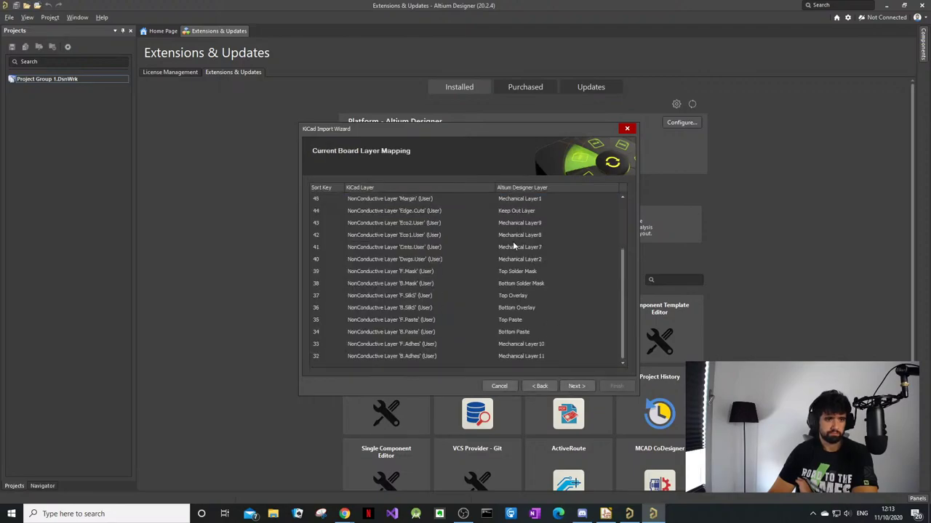
left_click(576, 387)
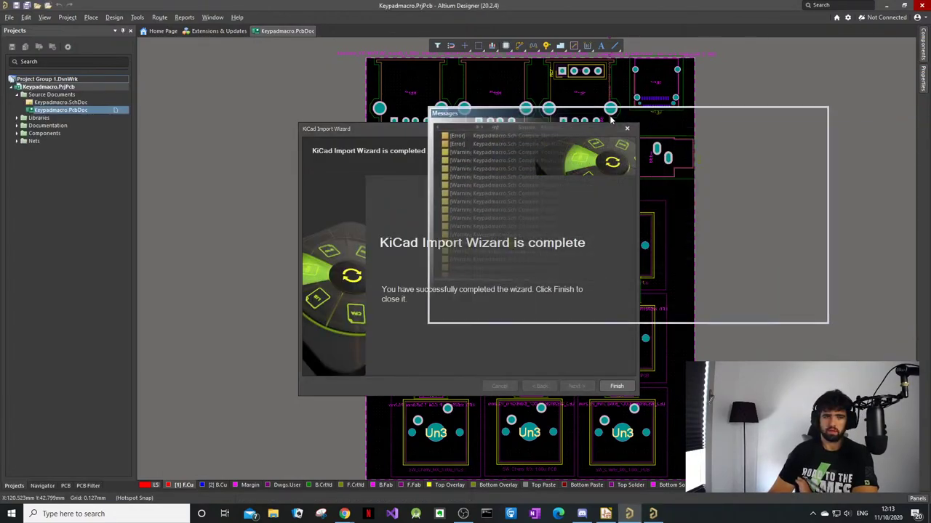
scroll(393, 245, "up", 2)
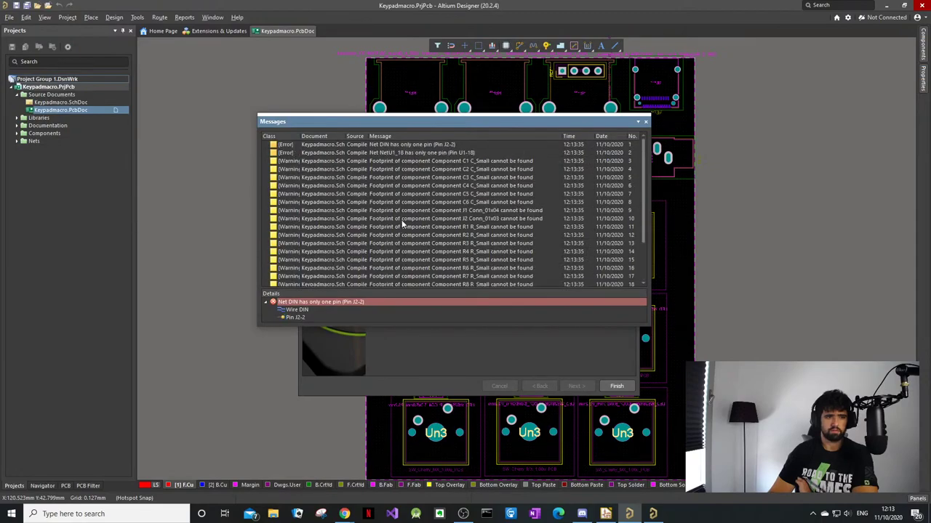
left_click(645, 122)
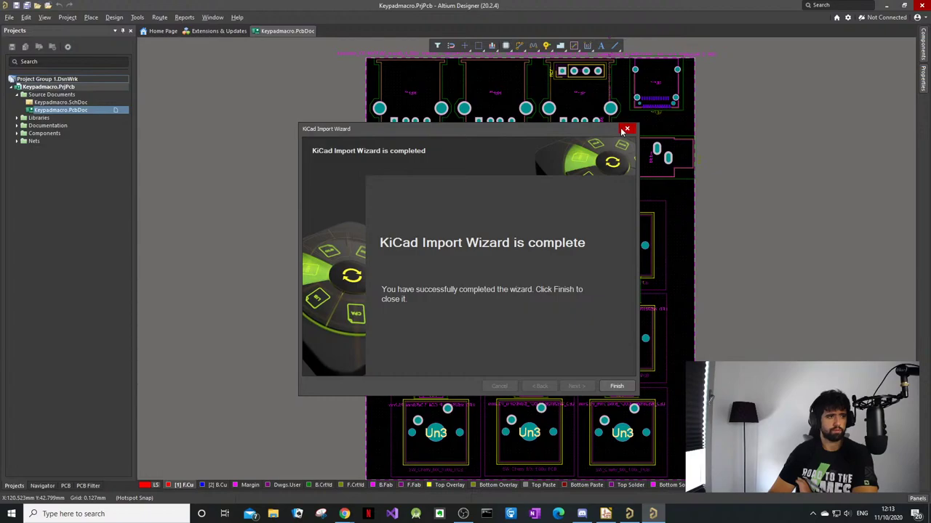
left_click(615, 387)
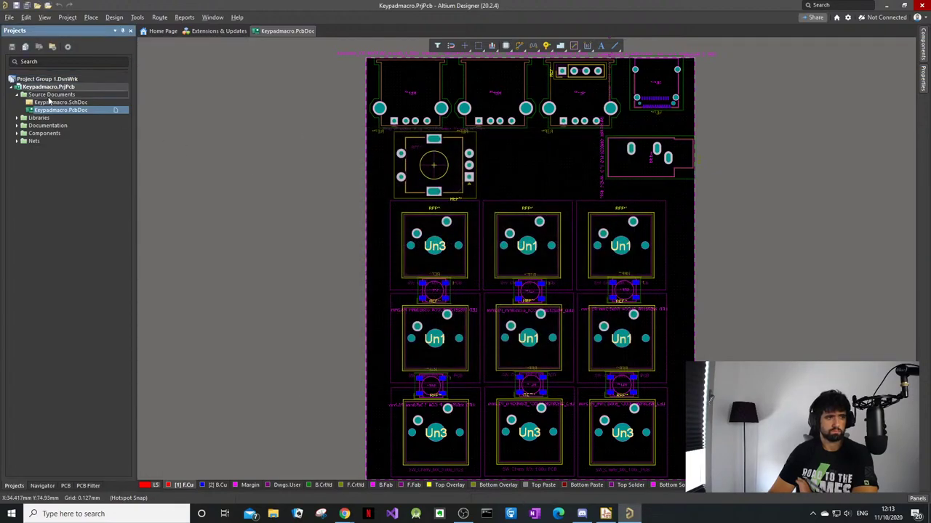
Step: Open the imported Keypadmacro.SchDoc schematic and look over its circuit blocks
double_click(48, 102)
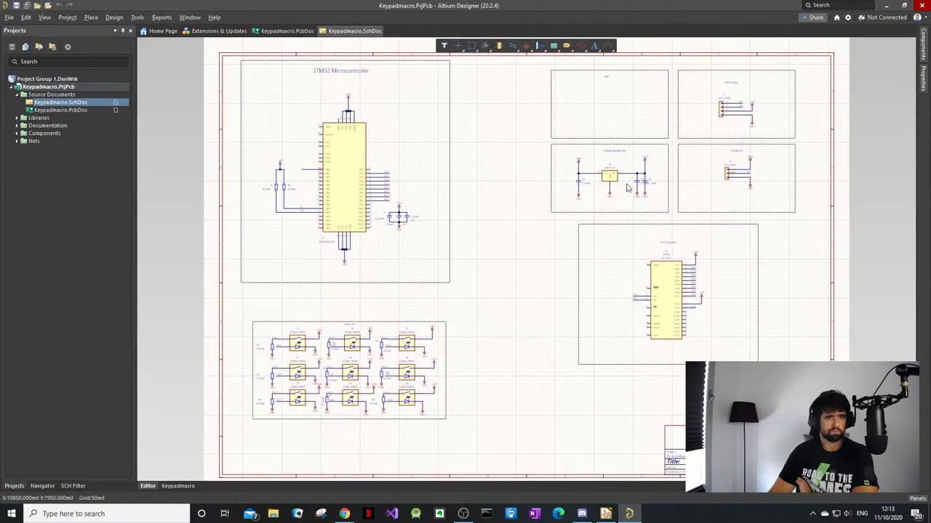
scroll(627, 187, "down", 2)
scroll(560, 208, "up", 3)
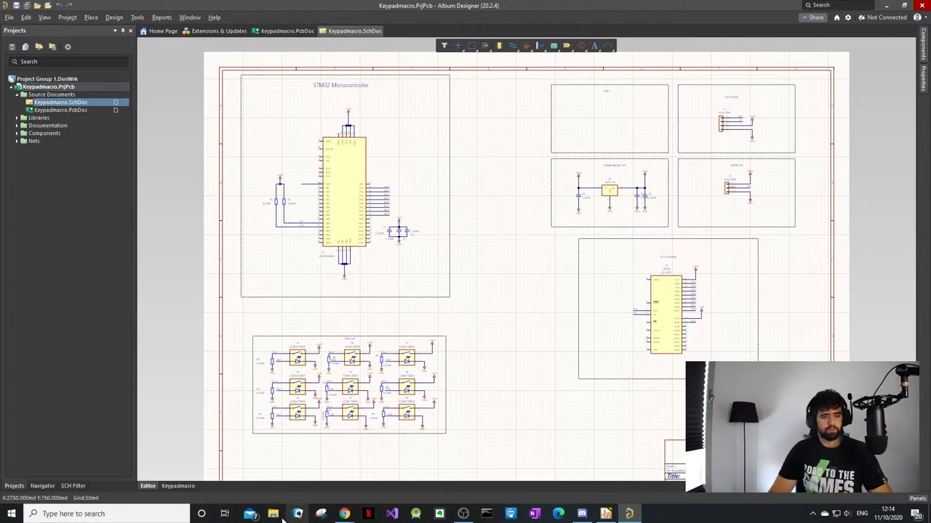
key("super+e")
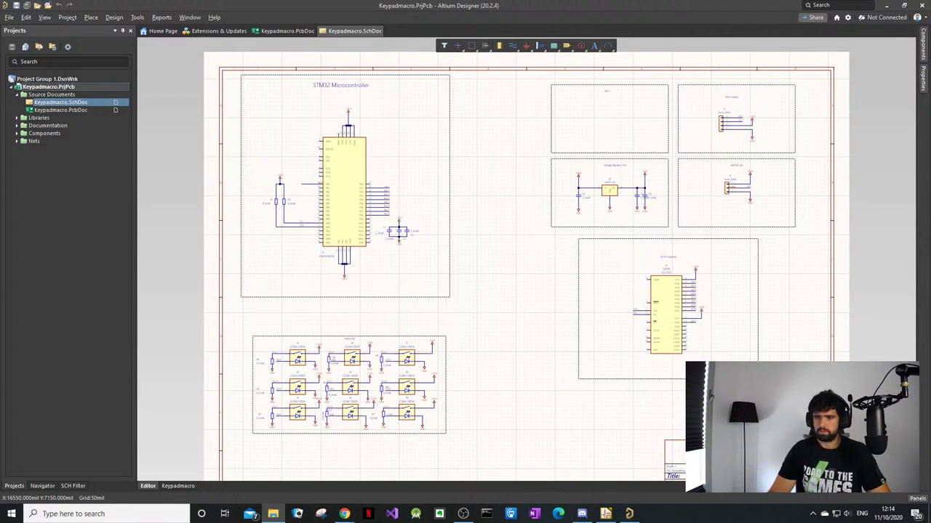
left_click(630, 514)
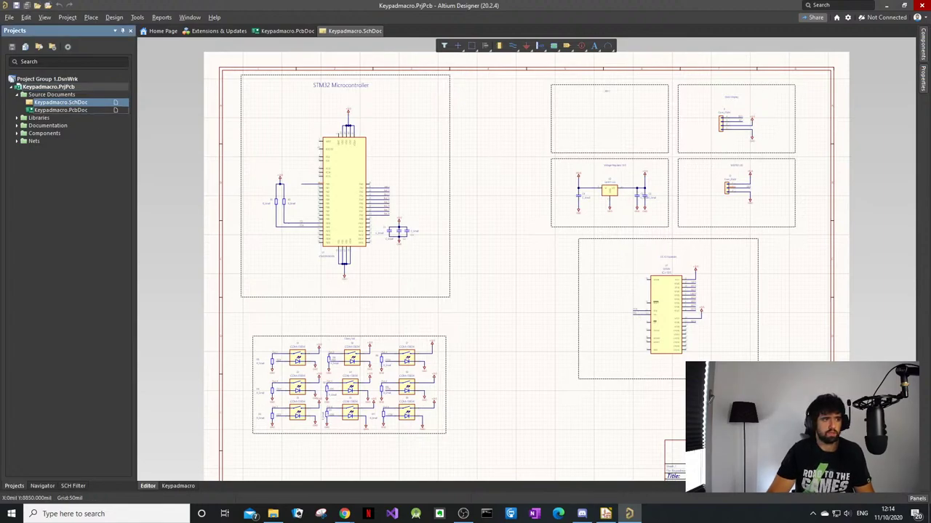
Step: Switch to Keypadmacro.PcbDoc and inspect the imported board in the 3D view
left_click(60, 109)
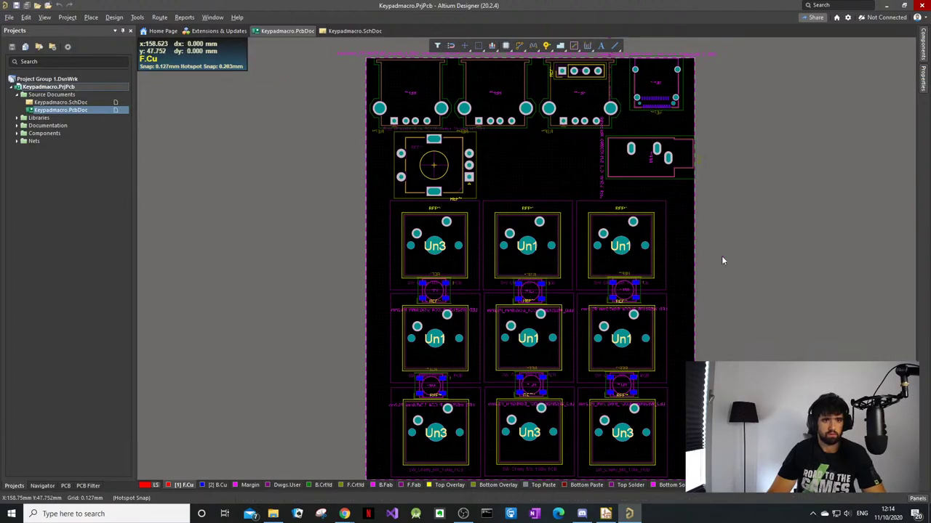
key("3")
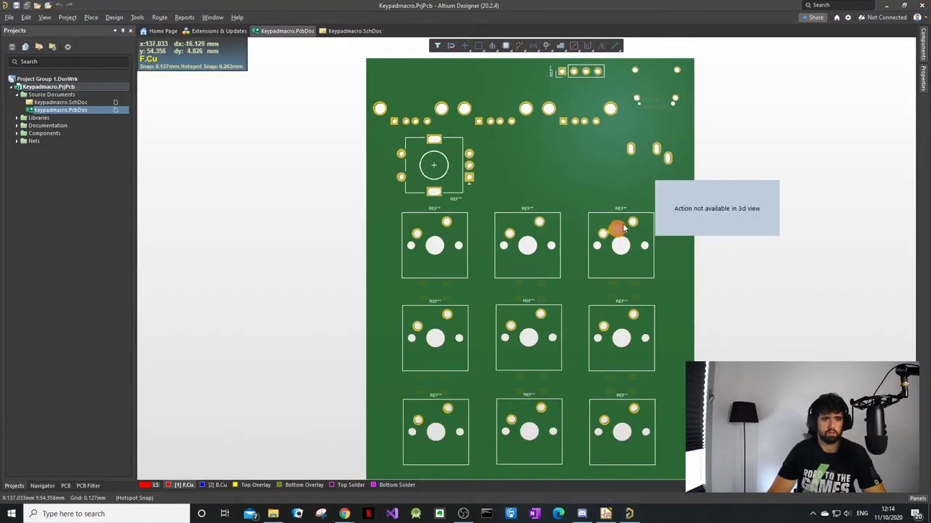
middle_click_drag(624, 218, 598, 203)
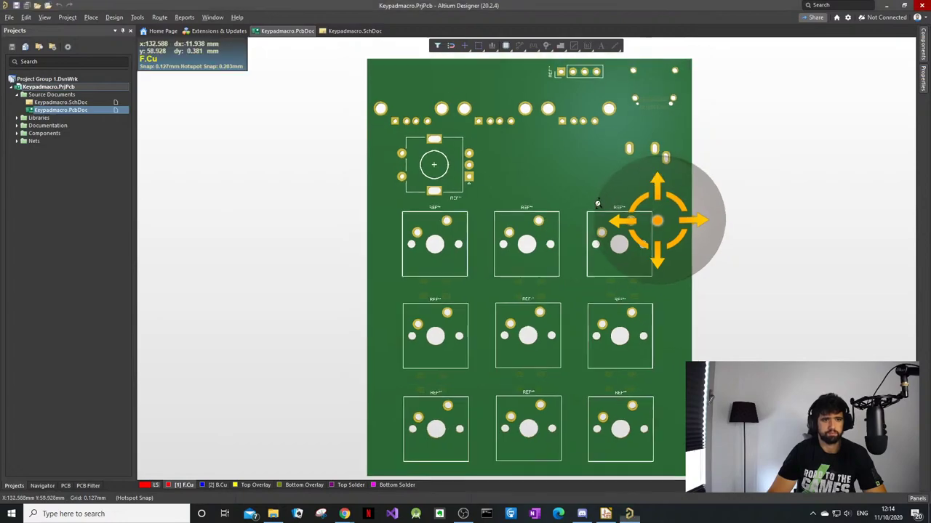
Step: Compare the imported Keypadmacro board's 2D layout with its 3D view
right_click_drag(596, 204, 618, 210, "shift")
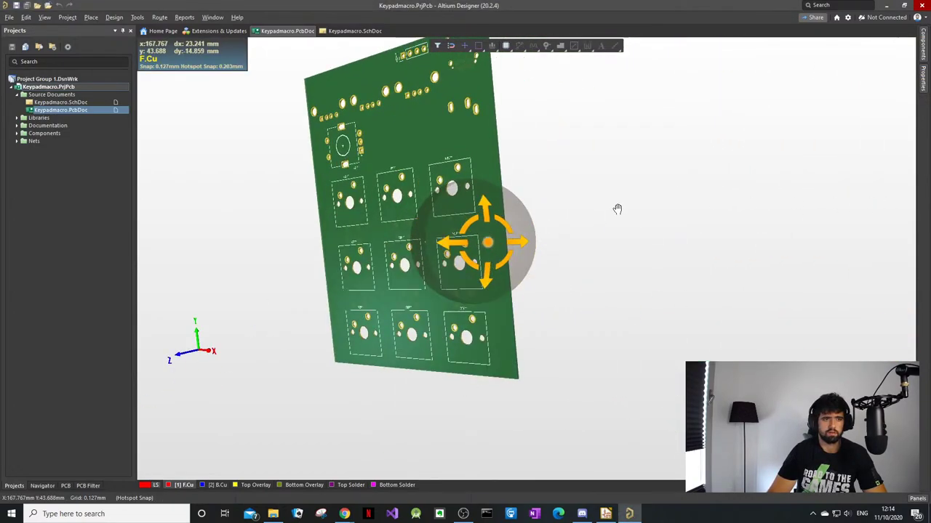
key("0")
key("2")
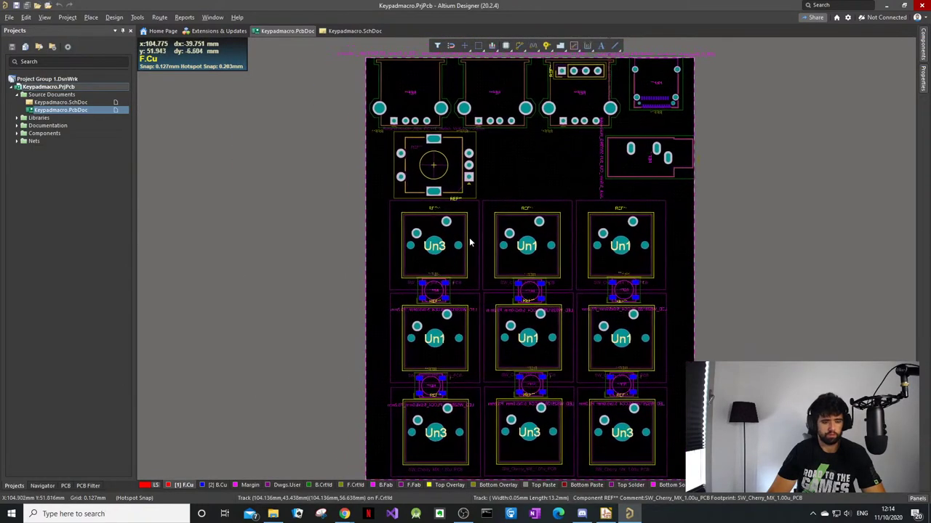
key("3")
mouse_move(481, 250)
right_mouse_down("shift")
mouse_move(425, 239)
mouse_move(485, 253)
right_mouse_up("shift")
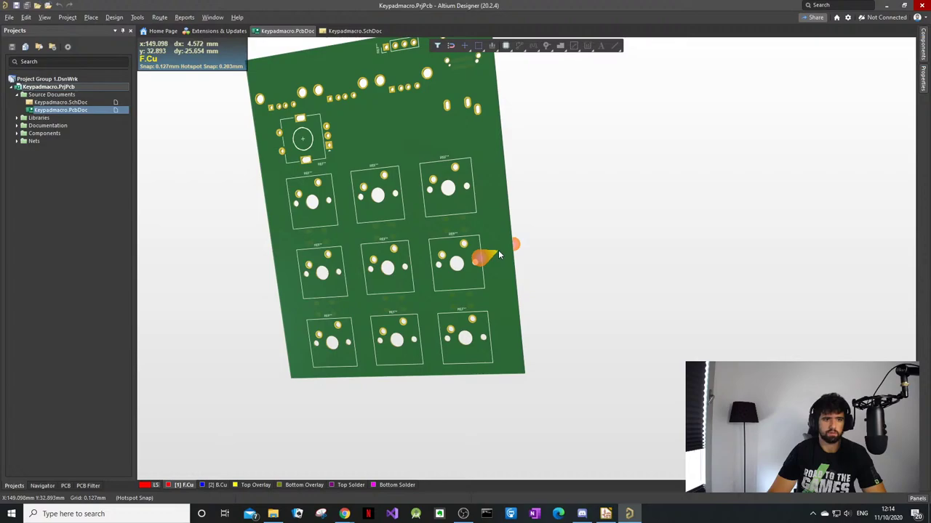
key("2")
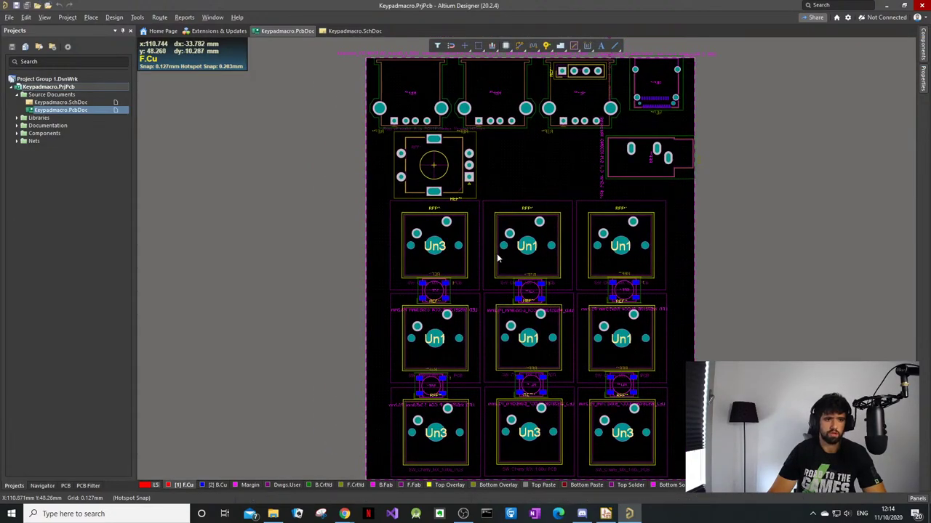
key("3")
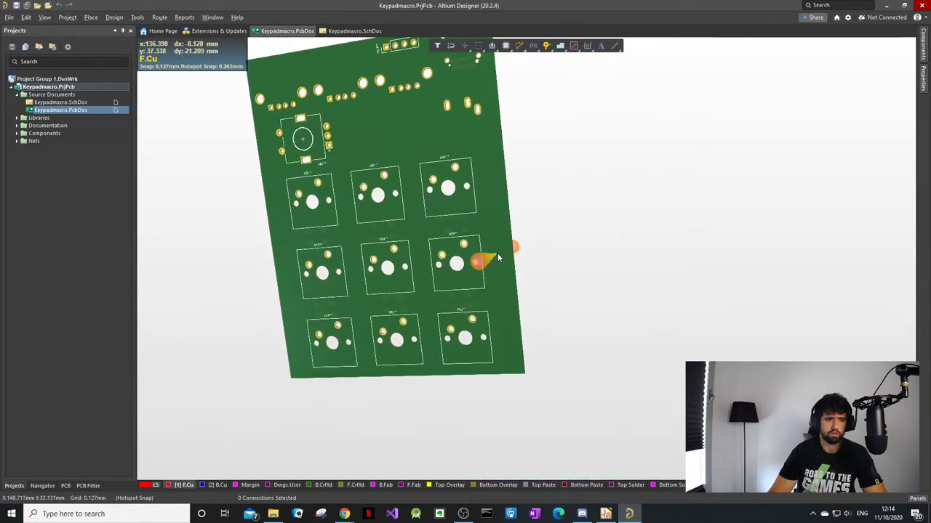
key("2")
key("3")
key("0")
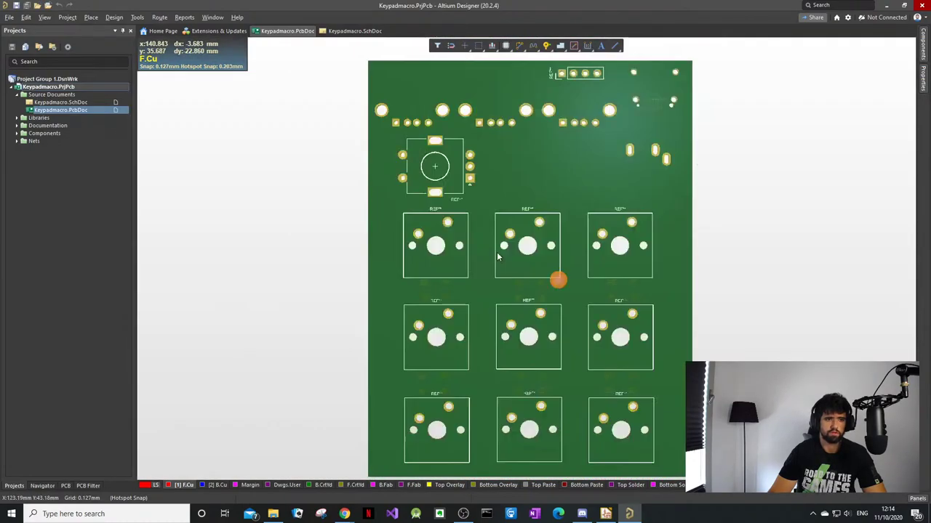
Step: Inspect the 3D board from several tilted angles
left_click_drag(506, 252, 445, 270)
left_click_drag(509, 252, 482, 256)
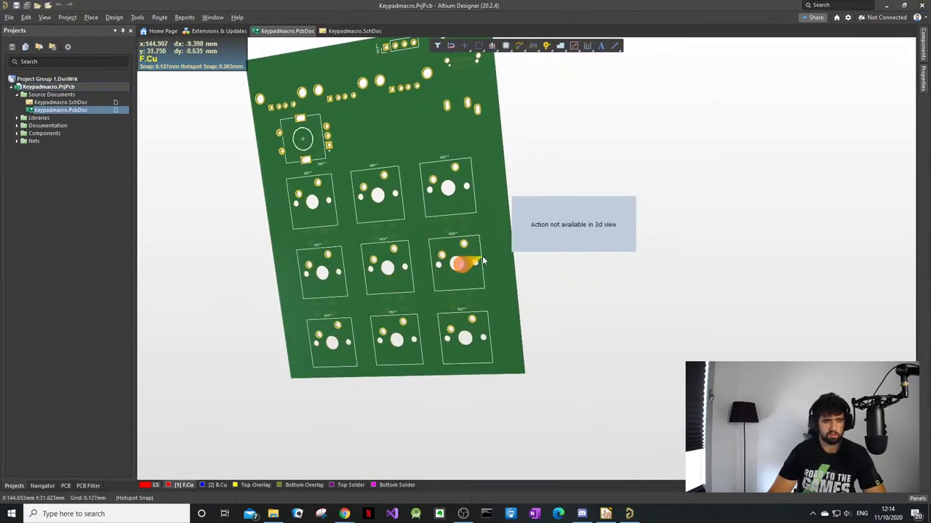
middle_click_drag(418, 288, 420, 292)
right_click_drag(509, 271, 544, 269)
left_click_drag(544, 271, 550, 274)
right_click_drag(540, 322, 517, 353)
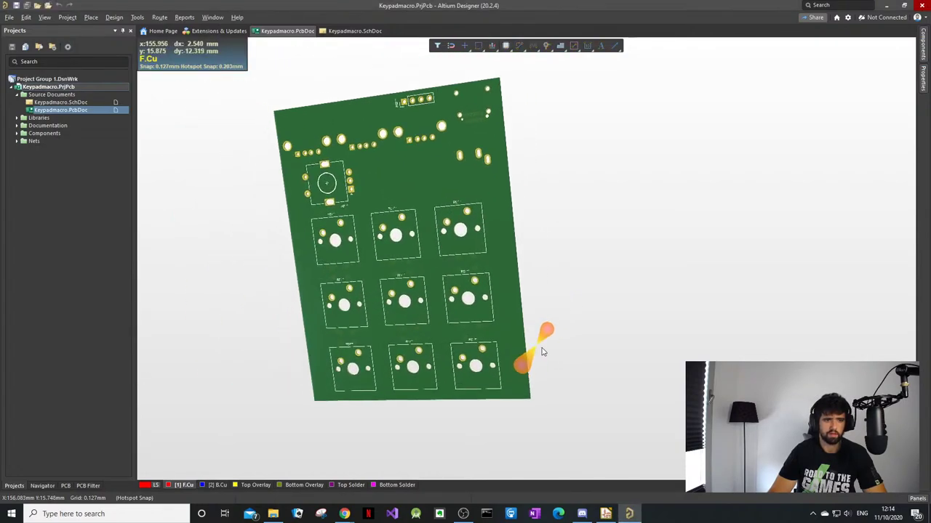
right_click_drag(513, 305, 477, 288, "shift")
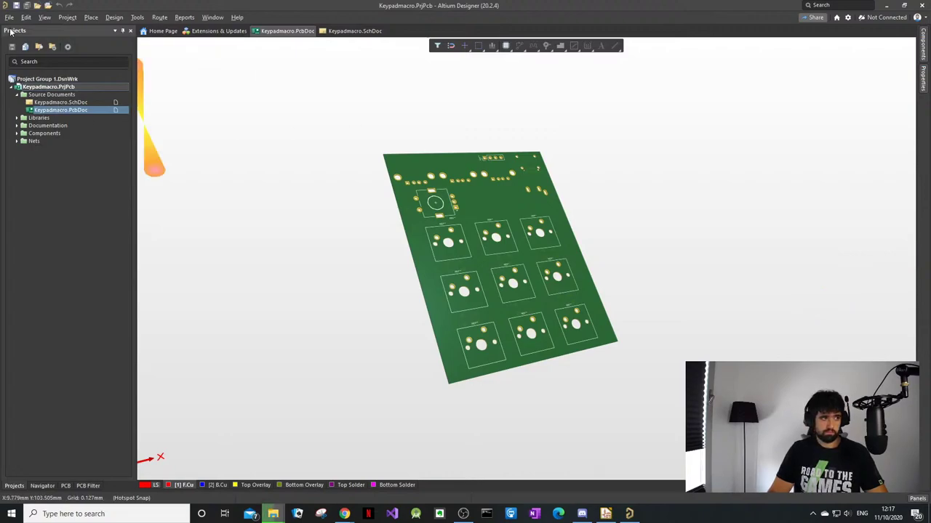
Step: Collapse the existing Keypadmacro project and start the Import Wizard with KiCad Design Files as the file type
left_click(11, 87)
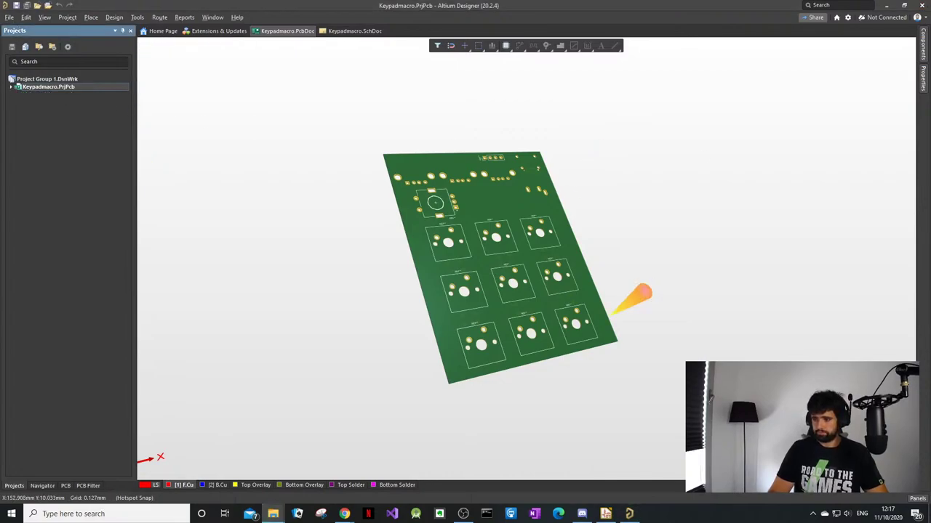
left_click(10, 16)
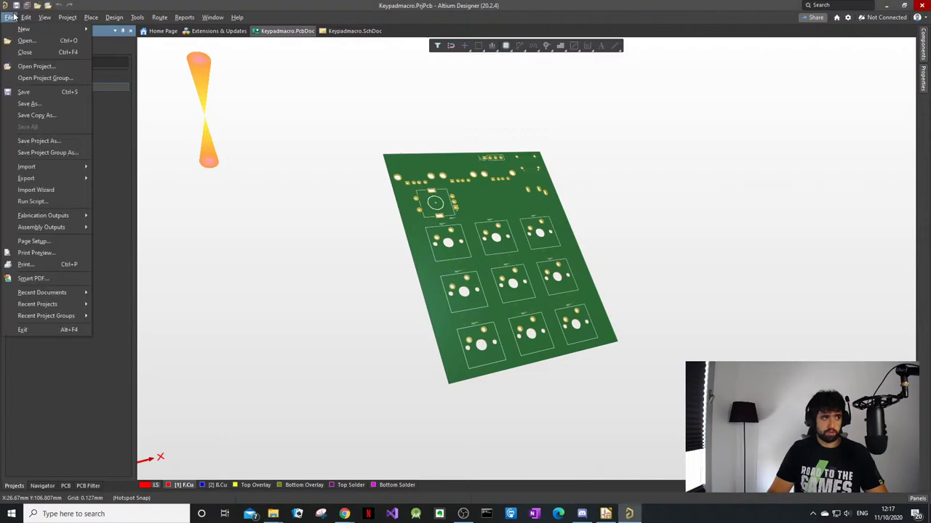
key("Right")
mouse_move(10, 17)
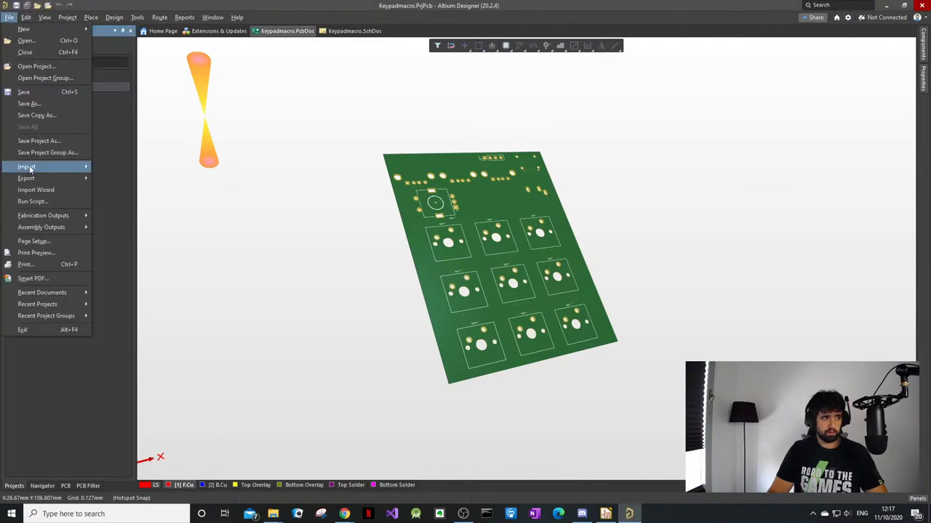
mouse_move(89, 166)
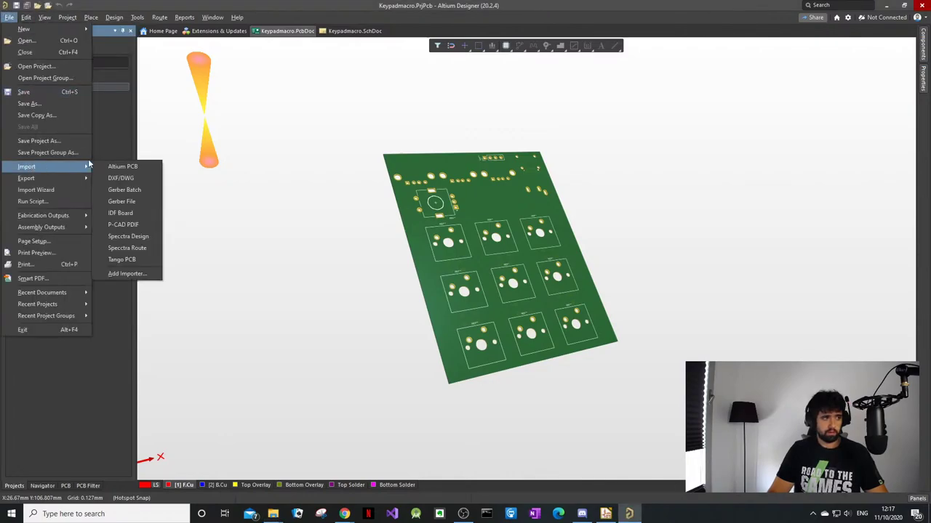
left_click(56, 189)
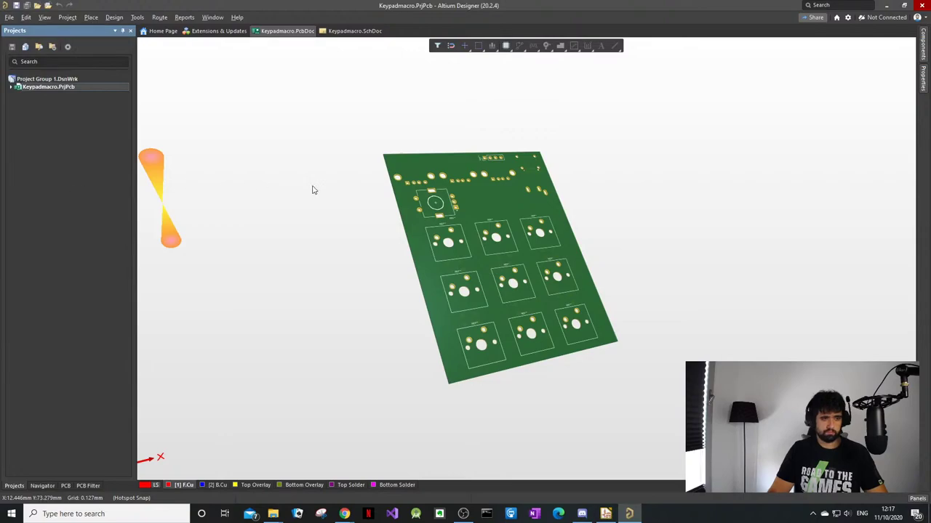
left_click(576, 388)
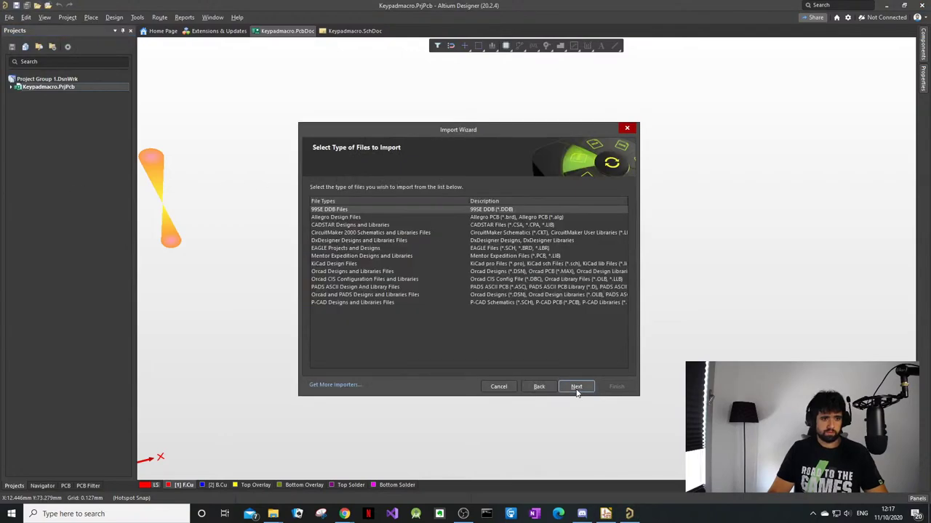
left_click(347, 256)
left_click(356, 264)
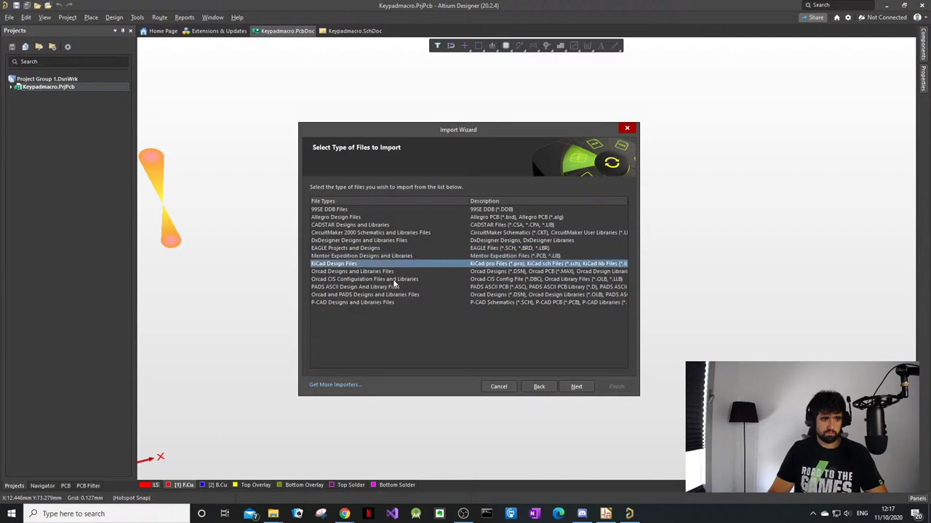
left_click(577, 389)
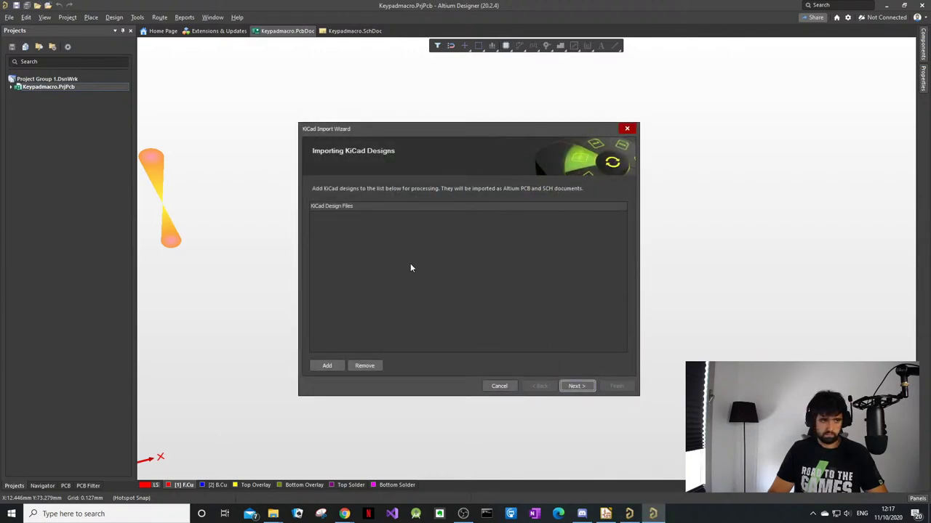
Step: Add the Keypadmacro KiCad project file from the Keypadmacro folder to the list of designs to import
left_click(327, 366)
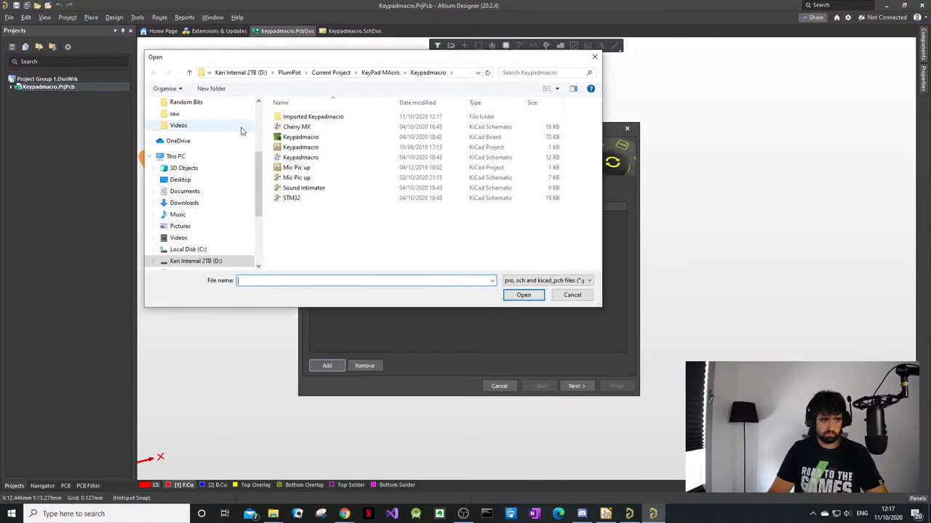
left_click(333, 150)
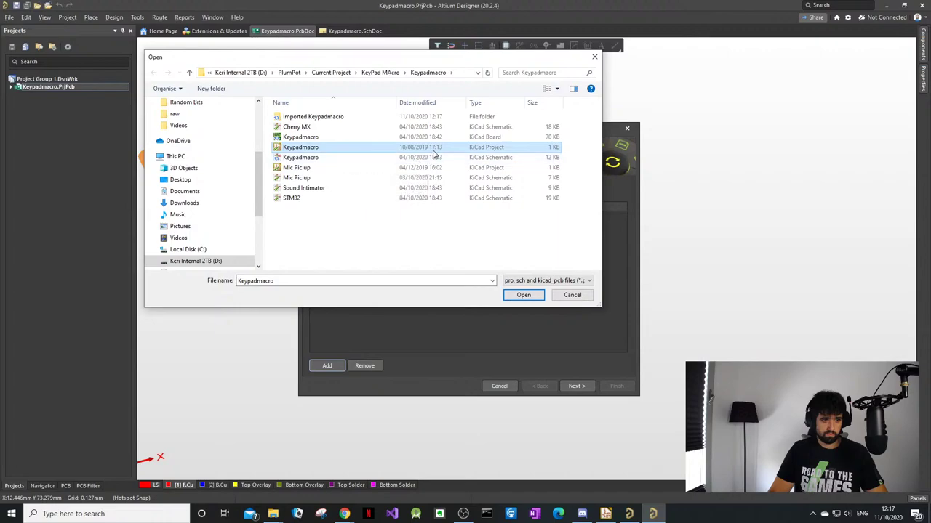
left_click(383, 118)
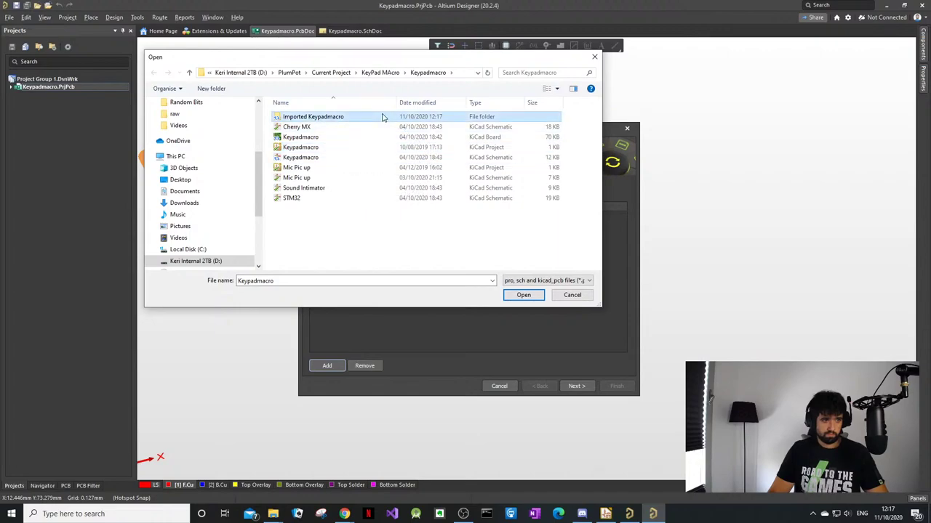
double_click(383, 118)
left_click(153, 72)
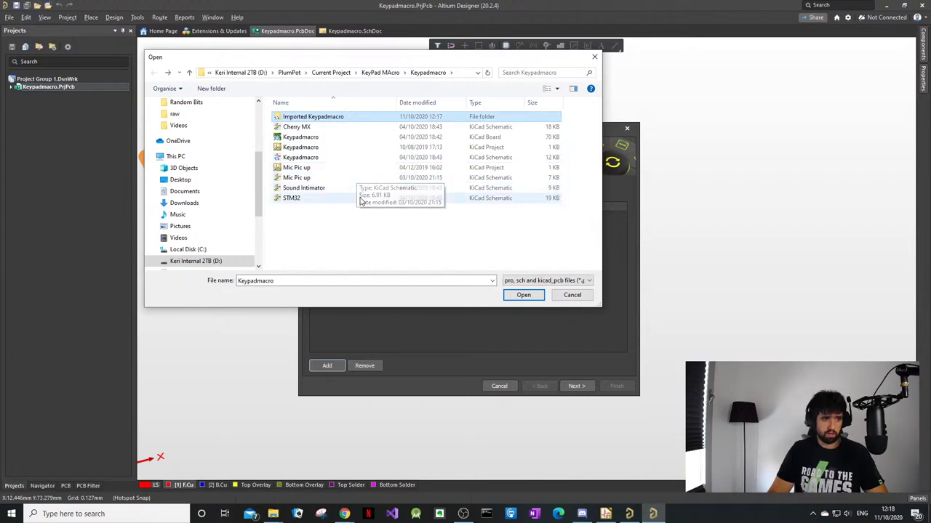
double_click(336, 148)
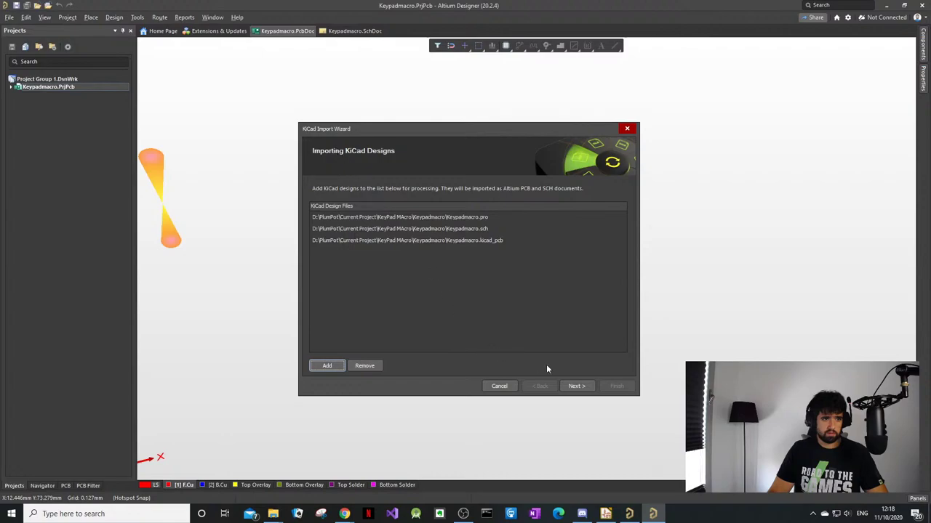
Step: Accept the default import options with the Arial PCB font, run the import, dismiss the messages and finish the wizard
left_click(579, 385)
left_click(575, 386)
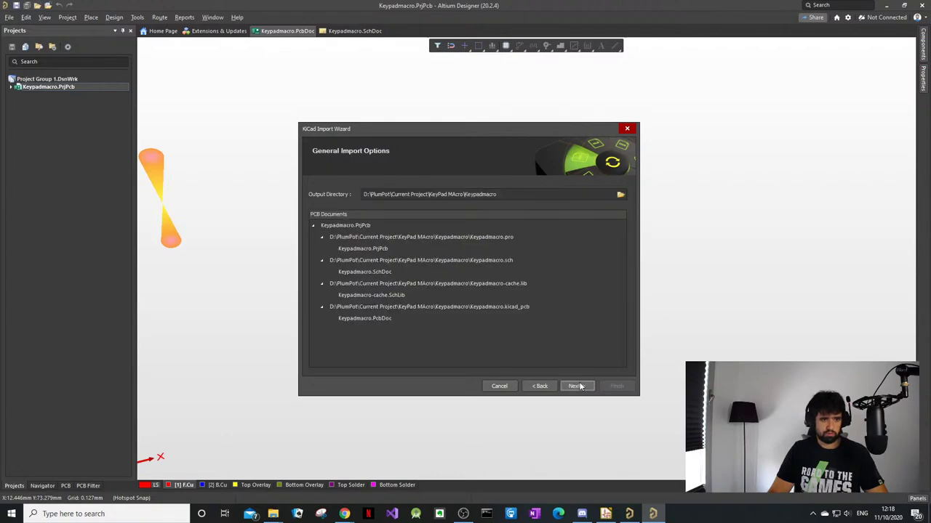
left_click(578, 386)
left_click(576, 385)
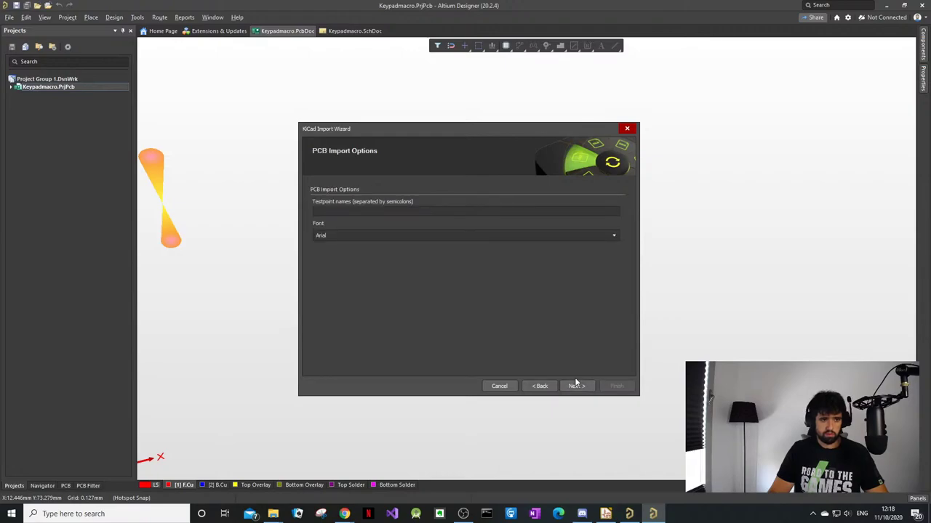
left_click(575, 385)
left_click(578, 386)
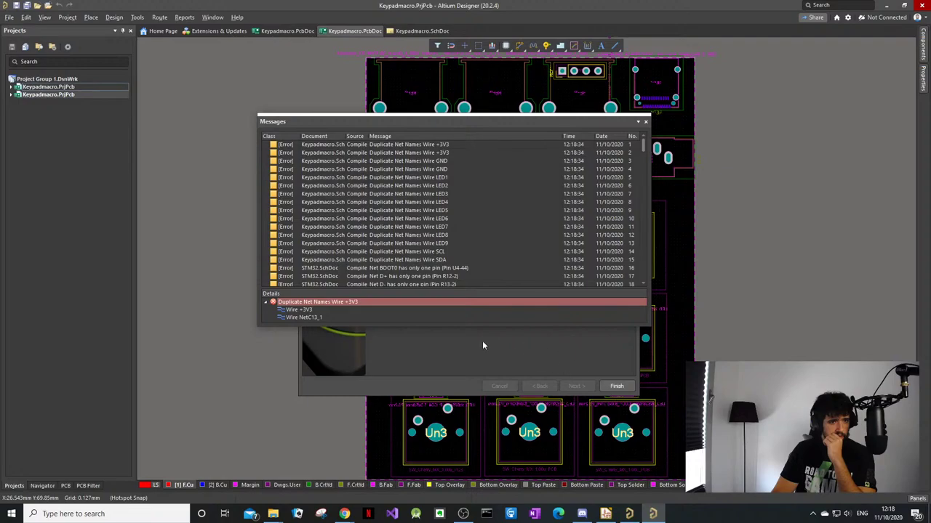
left_click(645, 122)
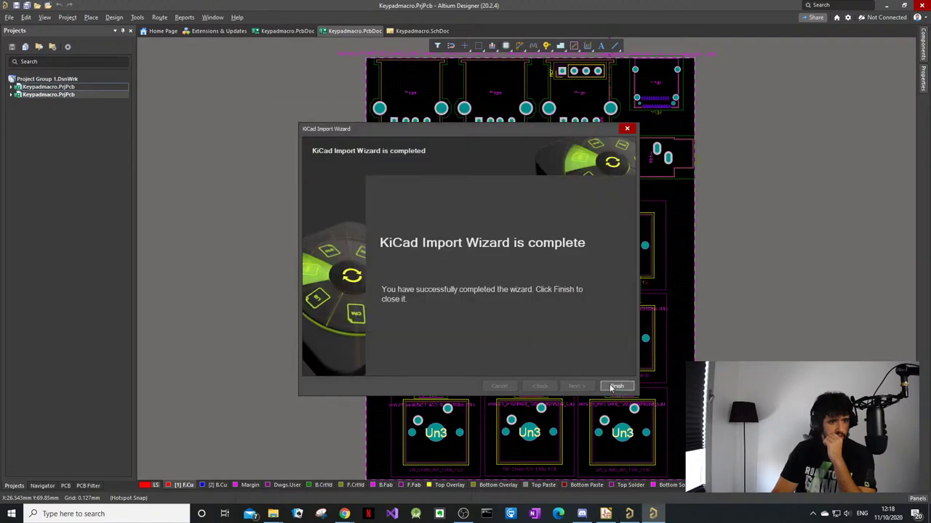
left_click(616, 385)
Step: Expand the newly imported Keypadmacro project and open its Sound Intimator.SchDoc sheet
left_click(630, 514)
left_click(631, 515)
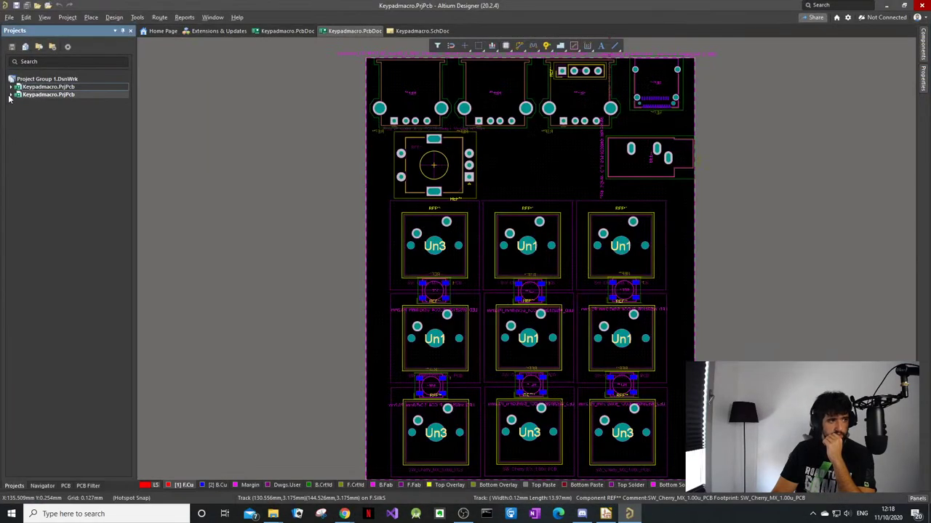
left_click(10, 96)
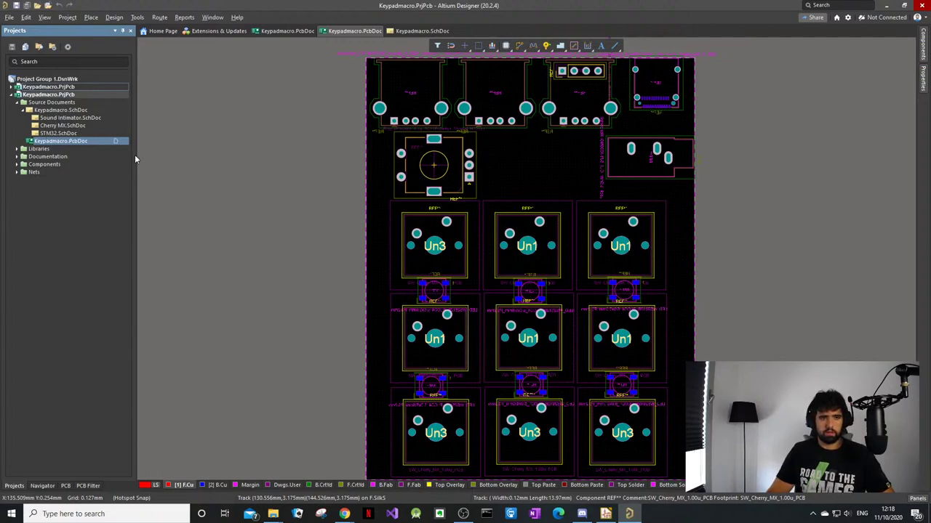
double_click(66, 117)
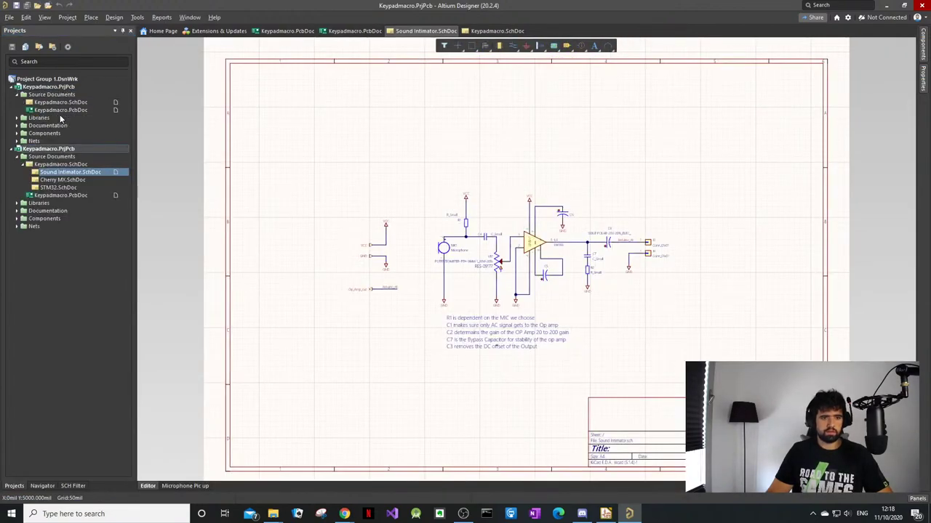
Step: Close the earlier imported Keypadmacro.PrjPcb project that lacks the schematic subsheets
left_click(60, 109)
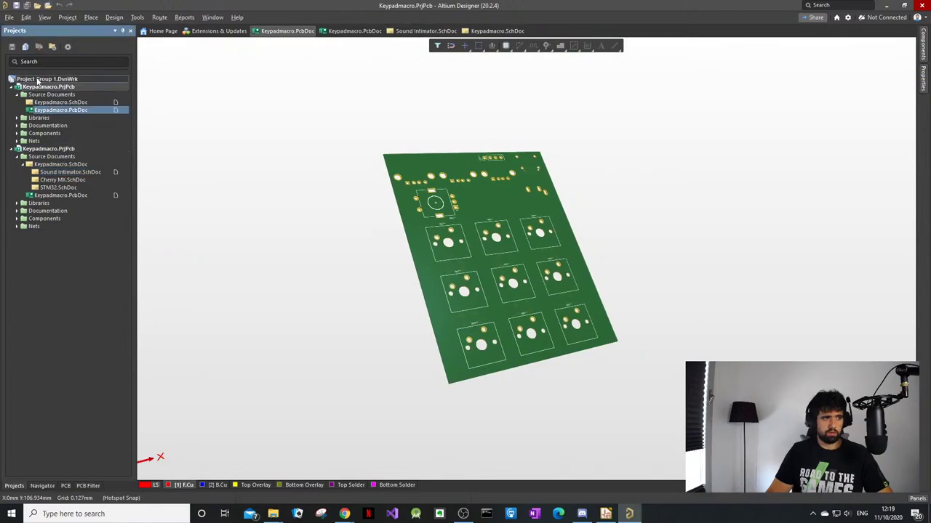
right_click(47, 87)
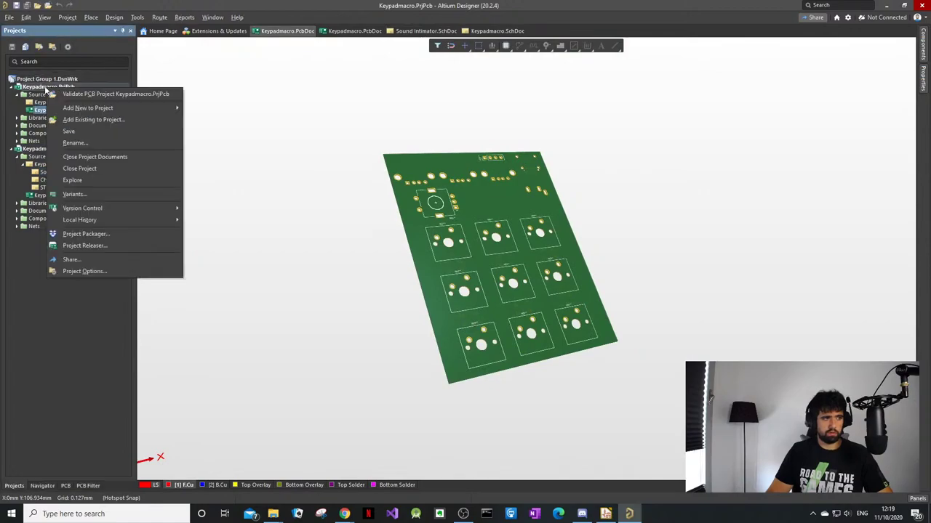
left_click(95, 167)
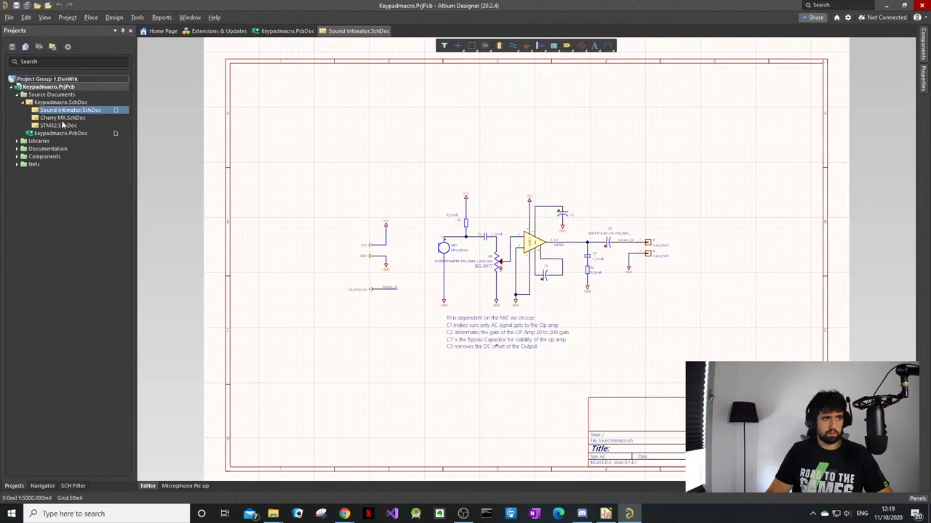
Step: Open the top-level Keypadmacro.SchDoc and examine the 9 Cherry MX with LEDs sheet symbol and its connections
left_click(53, 106)
double_click(58, 102)
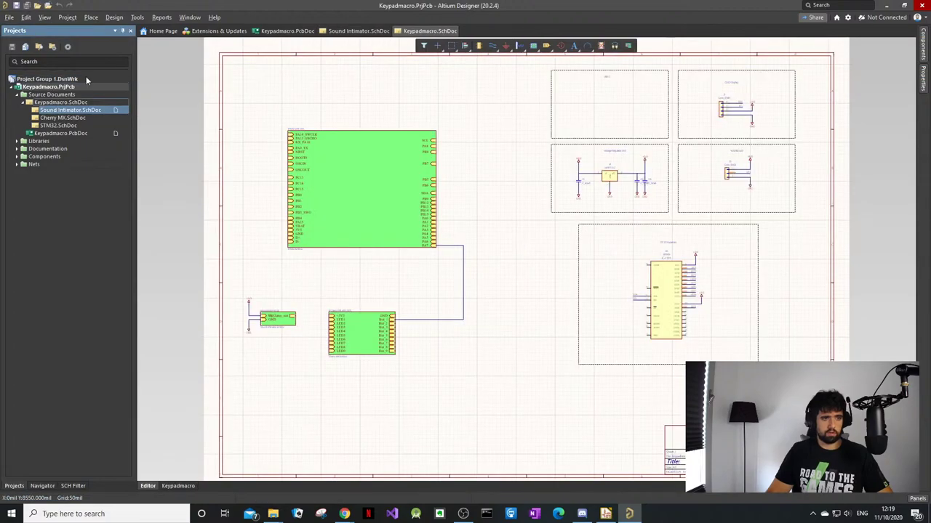
scroll(403, 339, "up", 4, "ctrl")
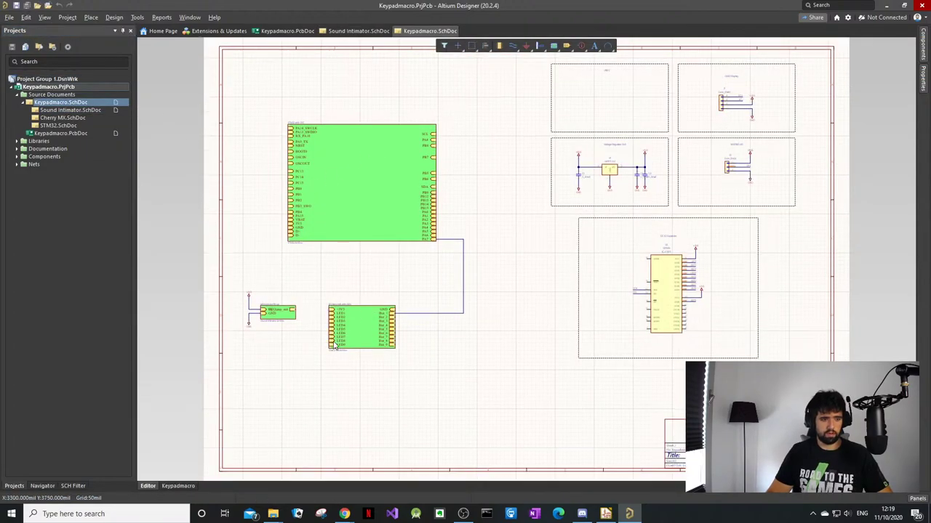
scroll(346, 302, "up", 2, "ctrl")
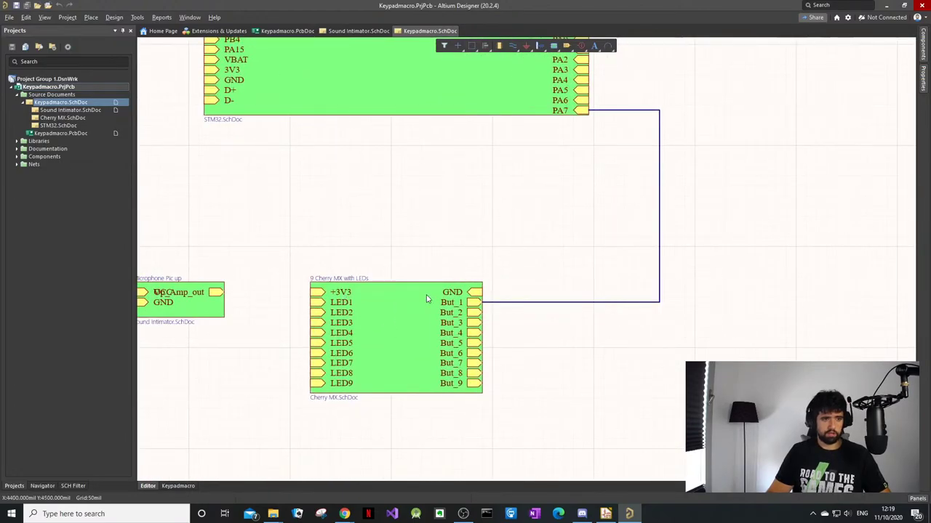
Step: Examine the Microphone Pic up and STM32 sheet symbols and their wiring to the 9 Cherry MX with LEDs symbol on the top-level sheet
scroll(257, 284, "down", 1)
scroll(251, 281, "left", 1, "shift")
scroll(252, 268, "left", 3, "shift")
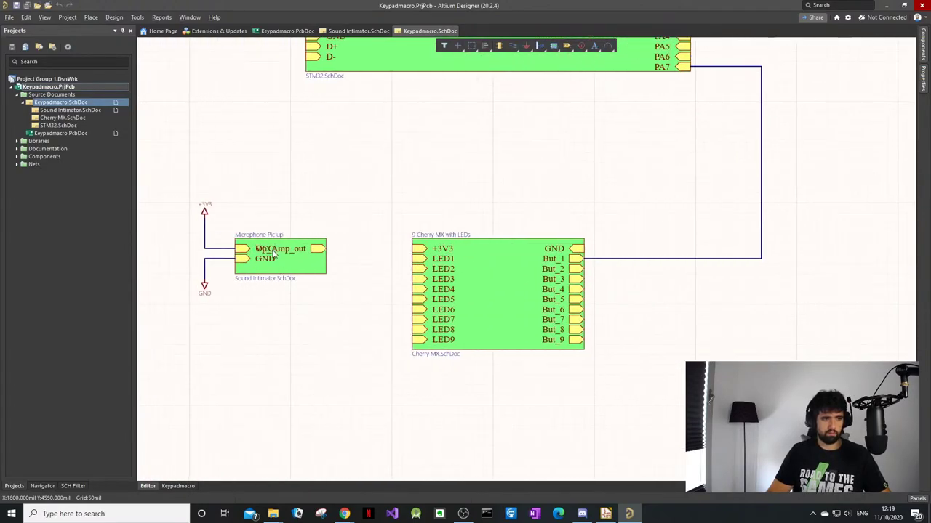
scroll(278, 249, "down", 1)
scroll(336, 183, "down", 1, "ctrl")
scroll(363, 182, "up", 1, "ctrl")
scroll(627, 175, "up", 5)
scroll(557, 150, "down", 2, "ctrl")
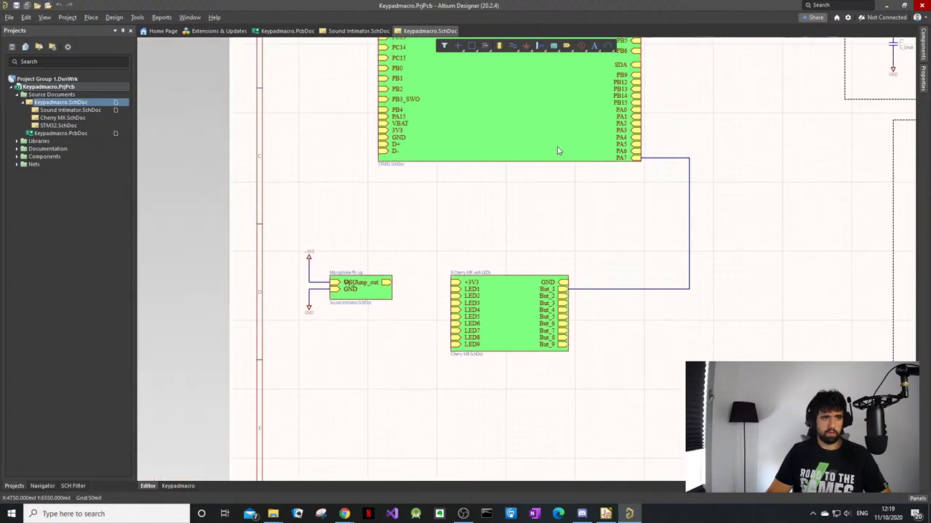
scroll(546, 158, "up", 5)
left_click(516, 250)
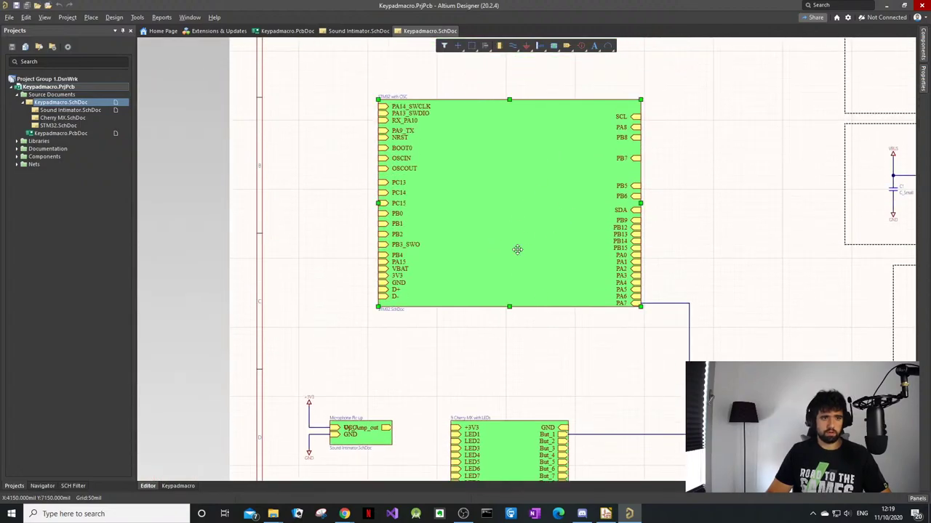
left_click(442, 363)
scroll(658, 258, "down", 2)
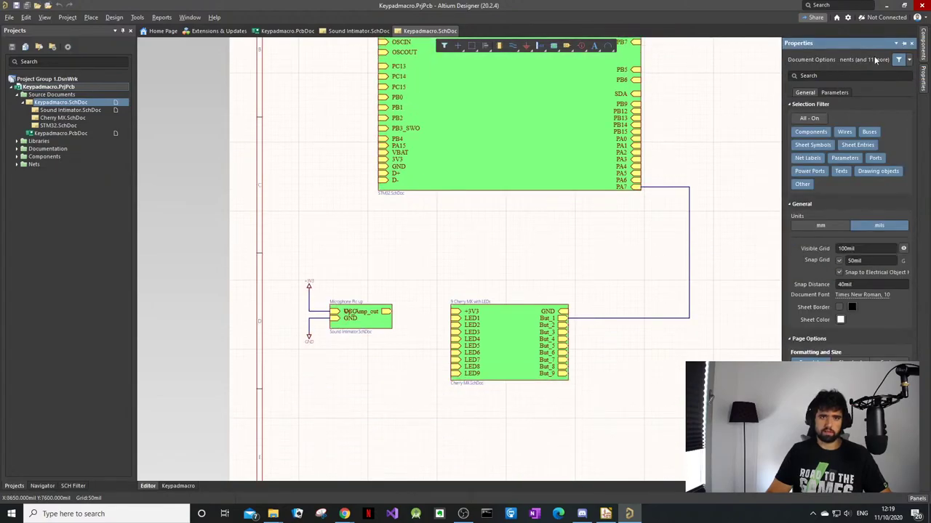
scroll(512, 331, "down", 1)
scroll(506, 324, "up", 1, "ctrl")
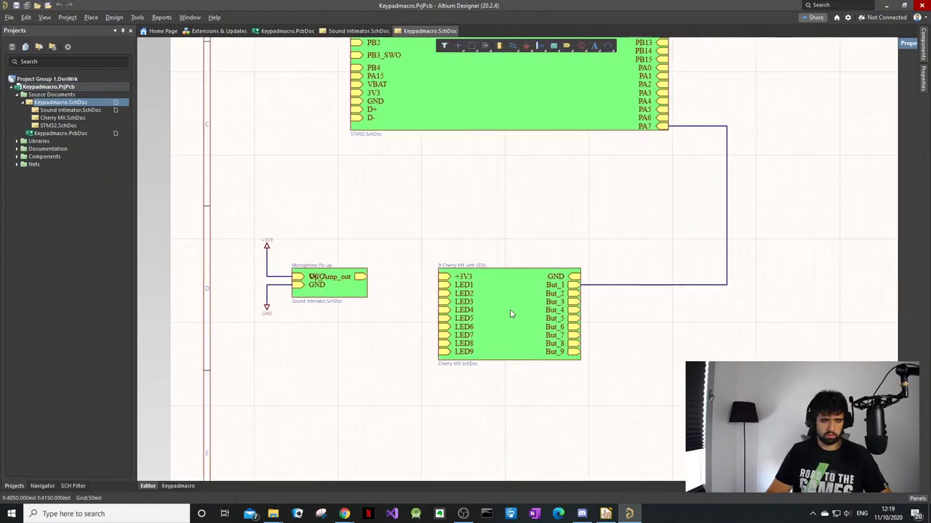
scroll(511, 315, "up", 1, "ctrl")
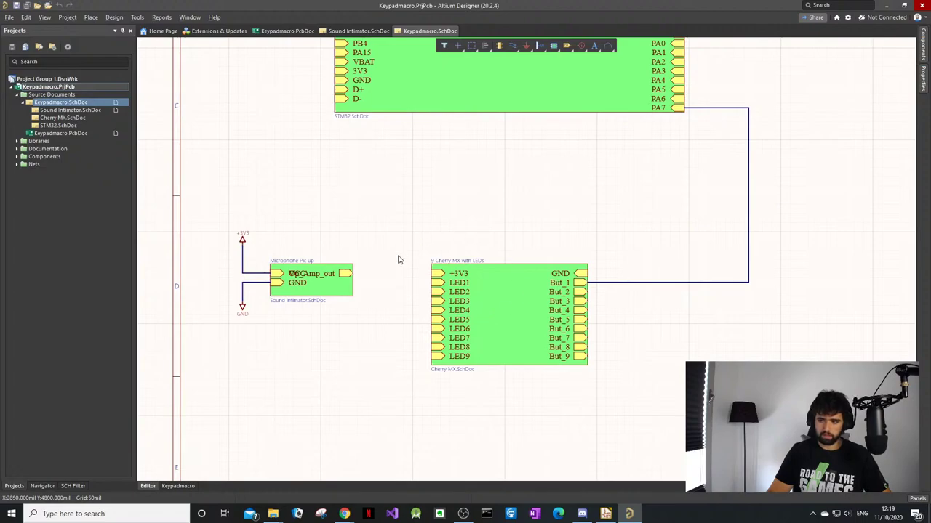
Step: Open the STM32.SchDoc and Cherry MX.SchDoc subsheets to view them, and return to Sound Intimator.SchDoc
double_click(66, 125)
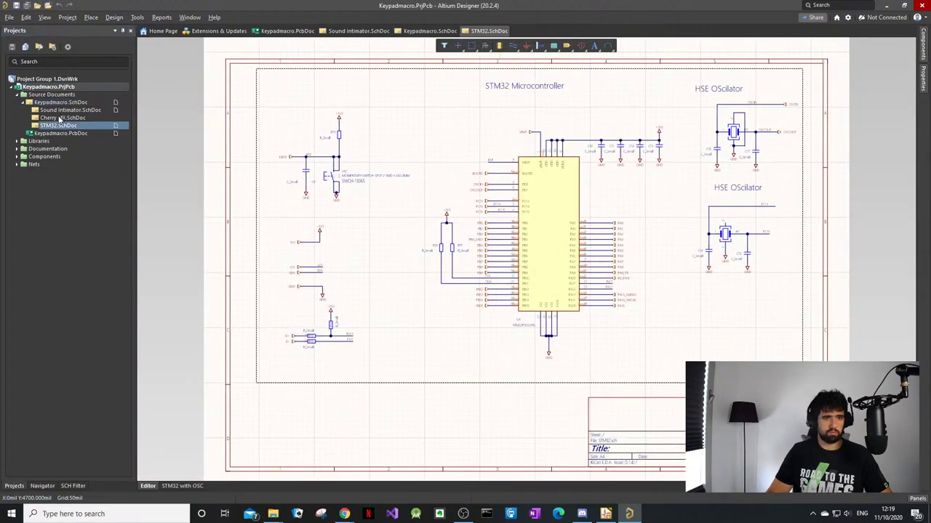
double_click(60, 118)
double_click(69, 109)
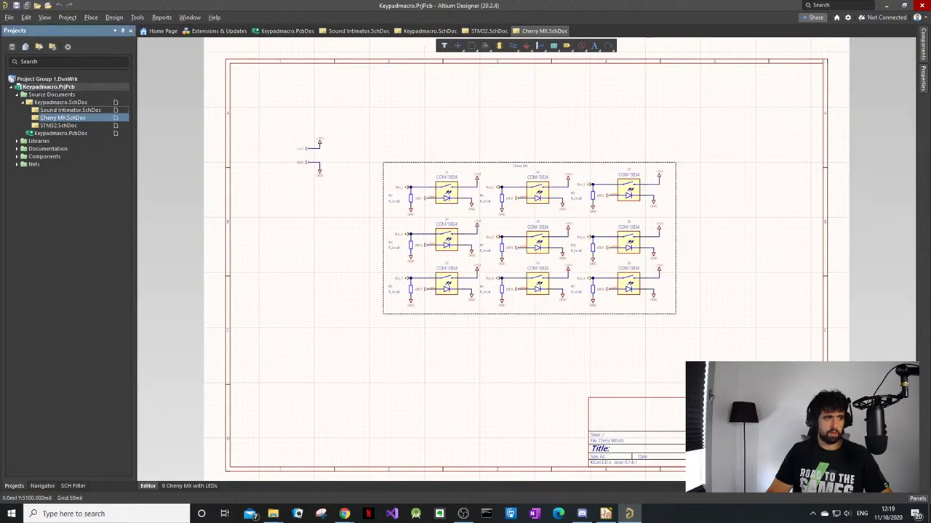
Step: Examine the overall microphone amplifier circuit on the Sound Intimator sheet, from the microphone through to the output connectors
scroll(523, 284, "up", 4, "ctrl")
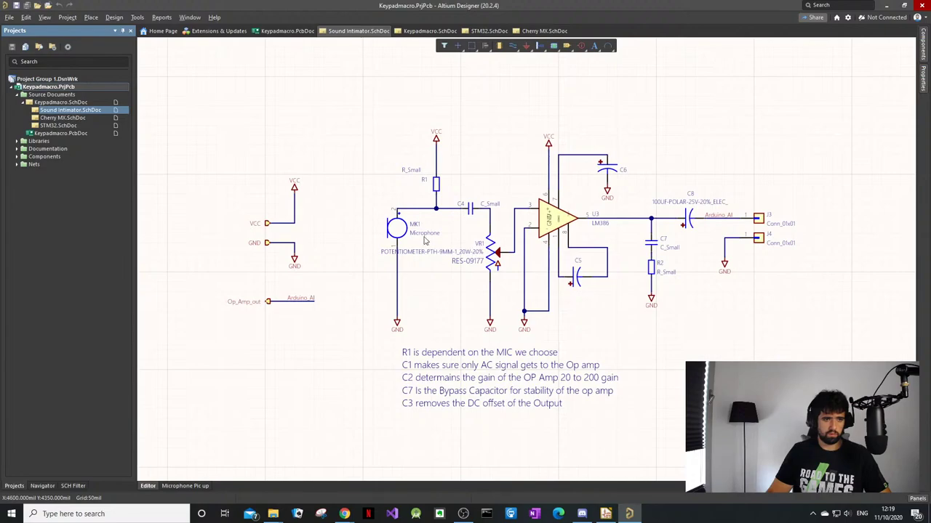
scroll(396, 266, "up", 2, "ctrl")
scroll(603, 240, "up", 2, "ctrl")
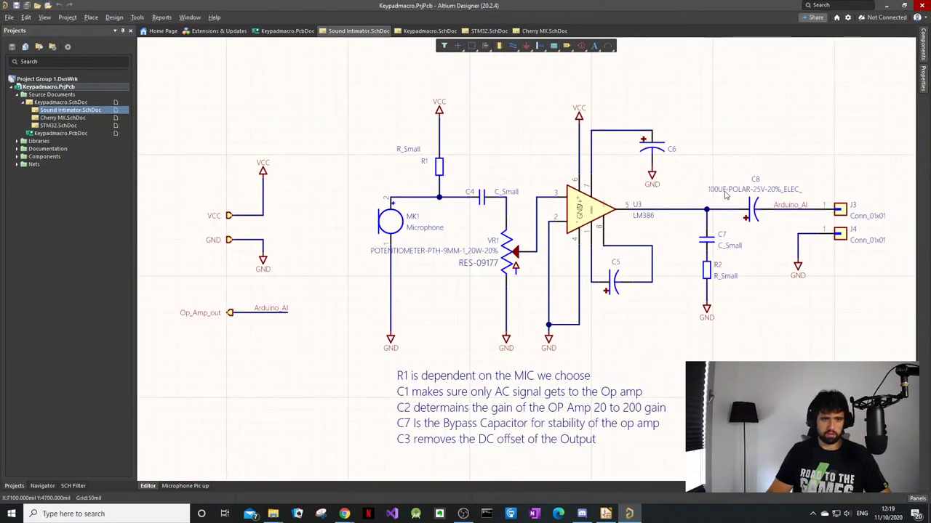
scroll(766, 155, "down", 1, "ctrl")
scroll(766, 155, "up", 2, "ctrl")
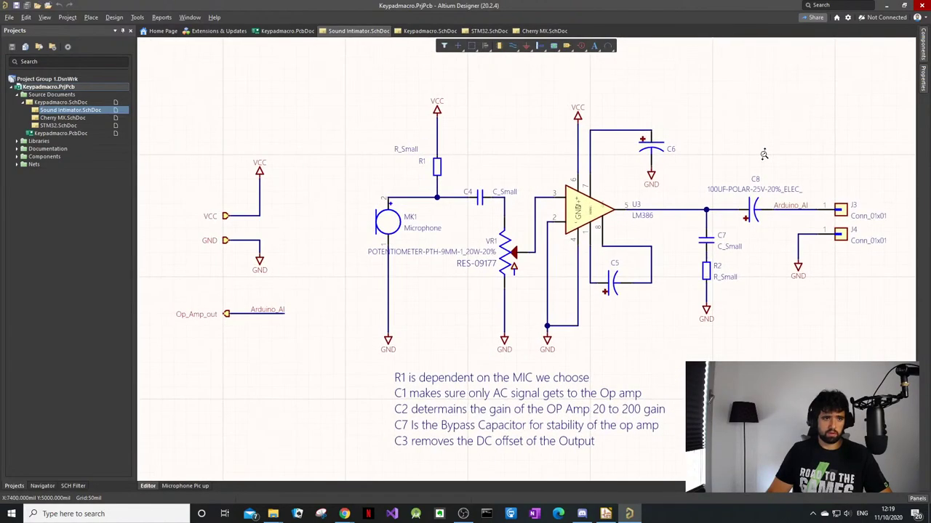
scroll(783, 153, "down", 2)
scroll(783, 154, "down", 3, "ctrl")
scroll(781, 152, "up", 2)
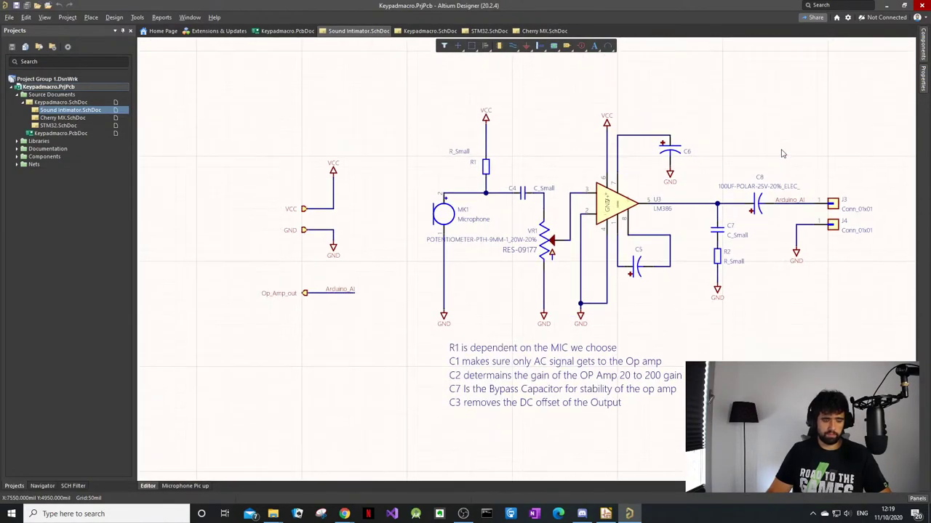
scroll(769, 131, "right", 2, "shift")
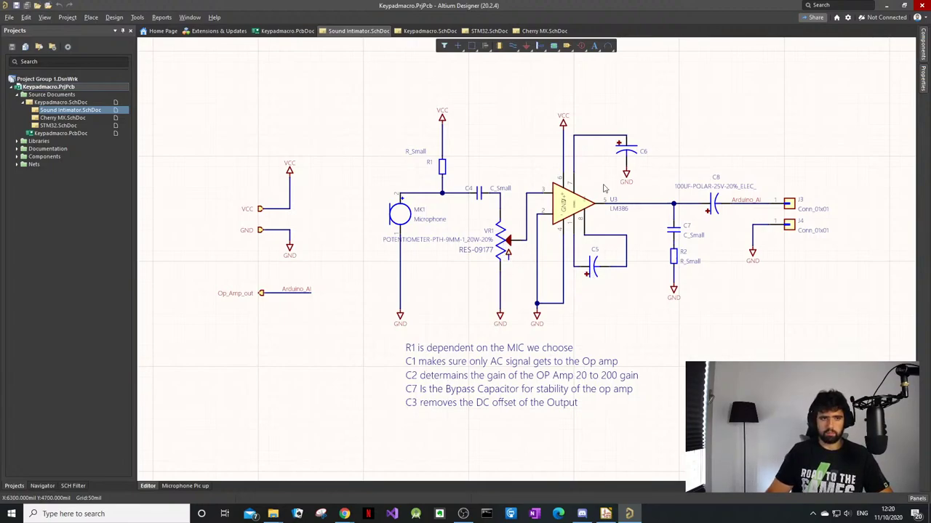
Step: Inspect the LM386 op amp with its capacitors, compare them with the design notes below, and check the sheet's ports
scroll(582, 275, "up", 4, "ctrl")
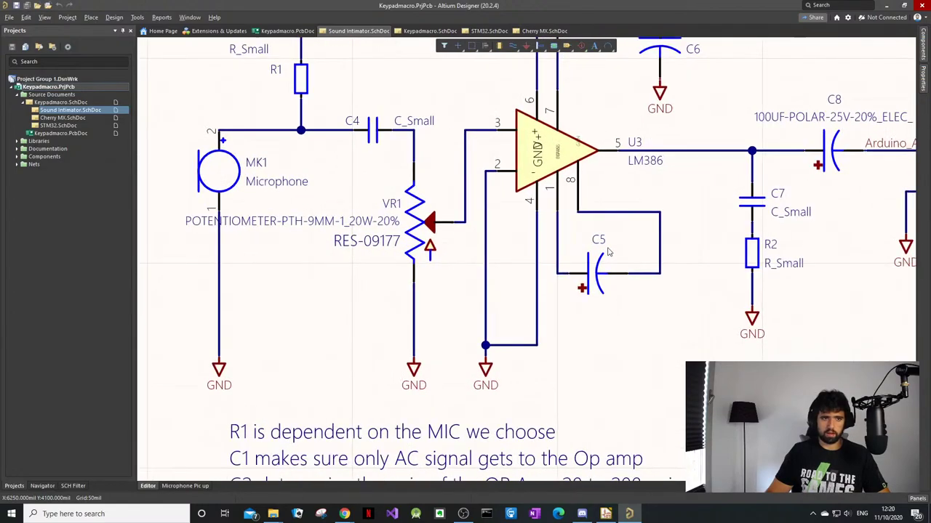
scroll(600, 270, "down", 1)
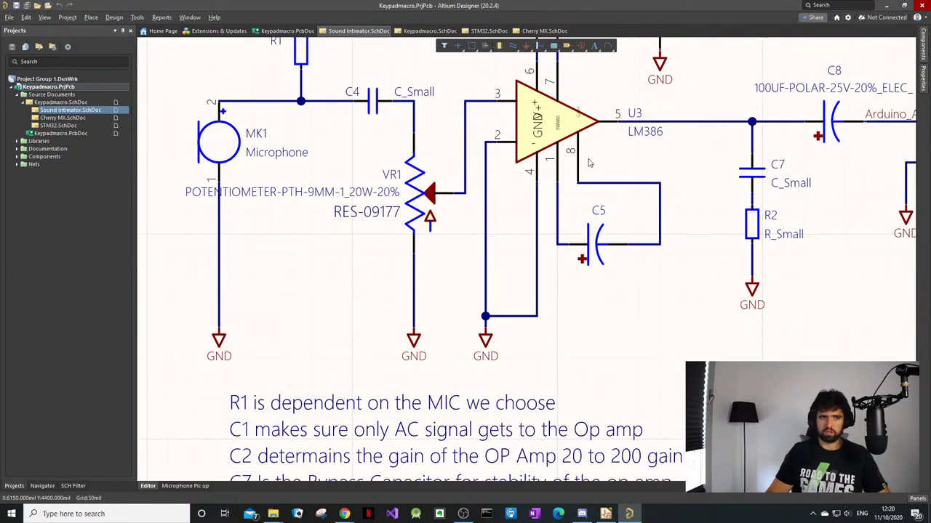
scroll(597, 221, "down", 1, "shift")
scroll(595, 251, "up", 3)
scroll(586, 253, "down", 1, "ctrl")
scroll(562, 408, "down", 3)
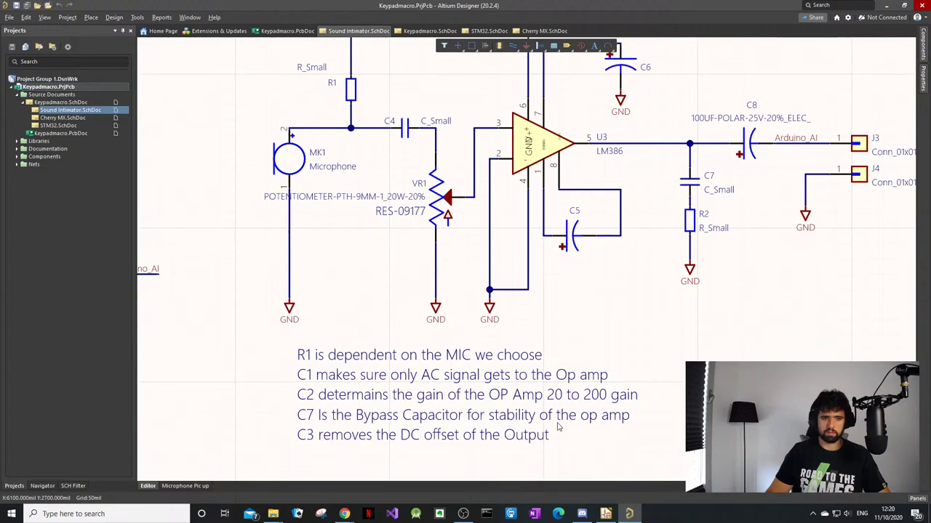
scroll(667, 357, "up", 2)
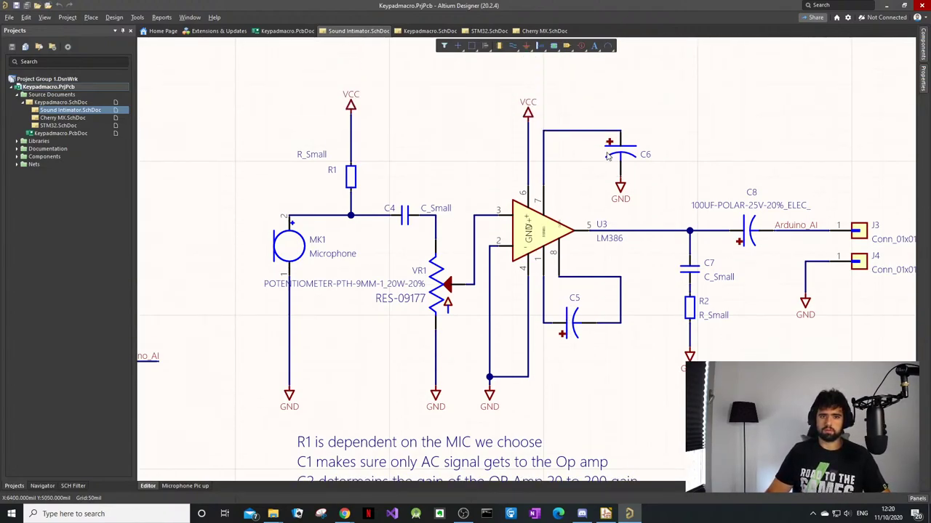
scroll(532, 338, "down", 2)
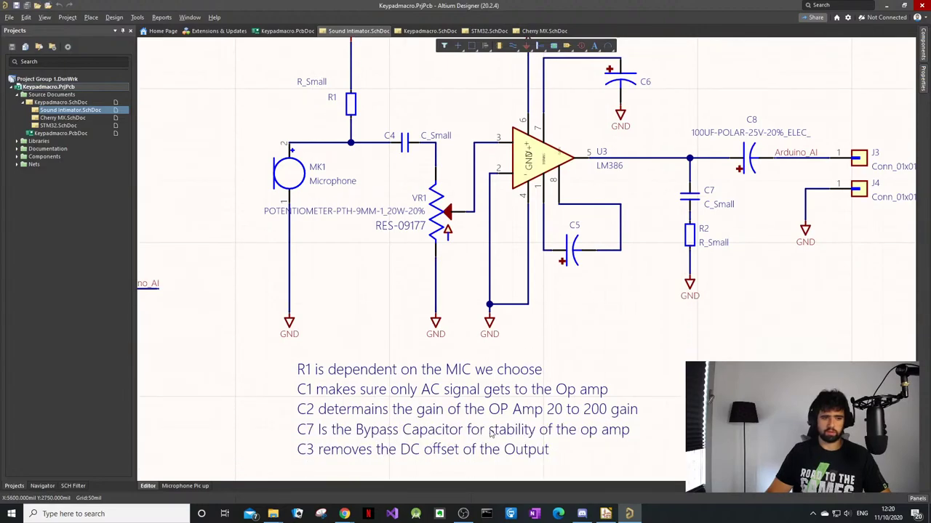
scroll(809, 275, "up", 1)
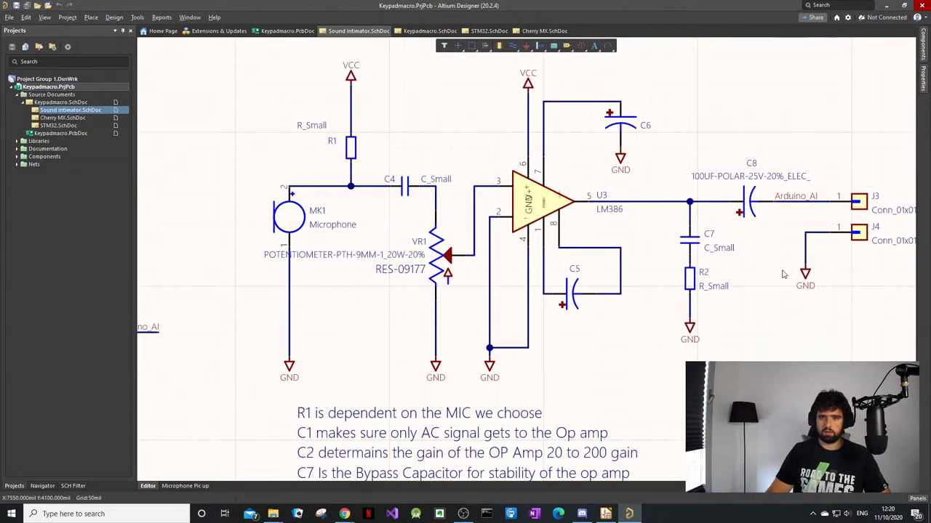
scroll(592, 300, "down", 2, "ctrl")
scroll(614, 306, "up", 1)
scroll(573, 320, "up", 1, "ctrl")
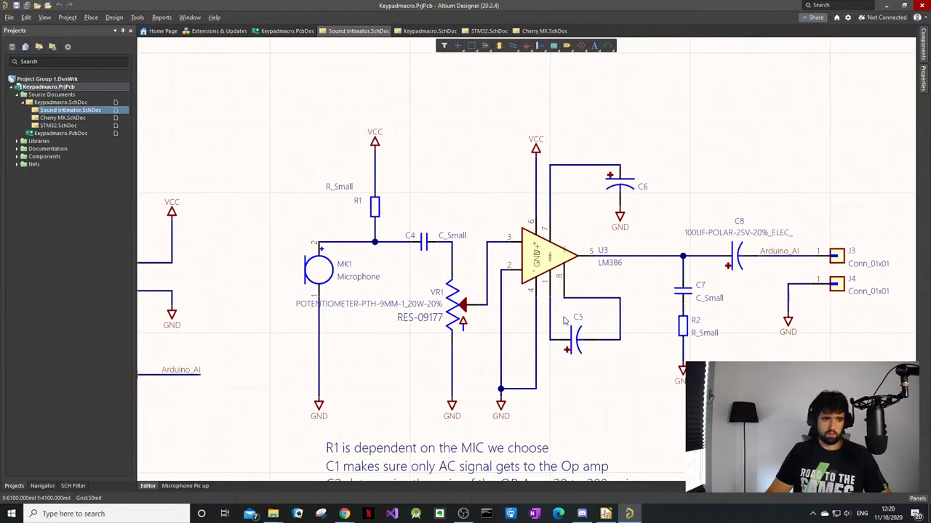
scroll(565, 320, "left", 2)
scroll(311, 282, "down", 2, "ctrl")
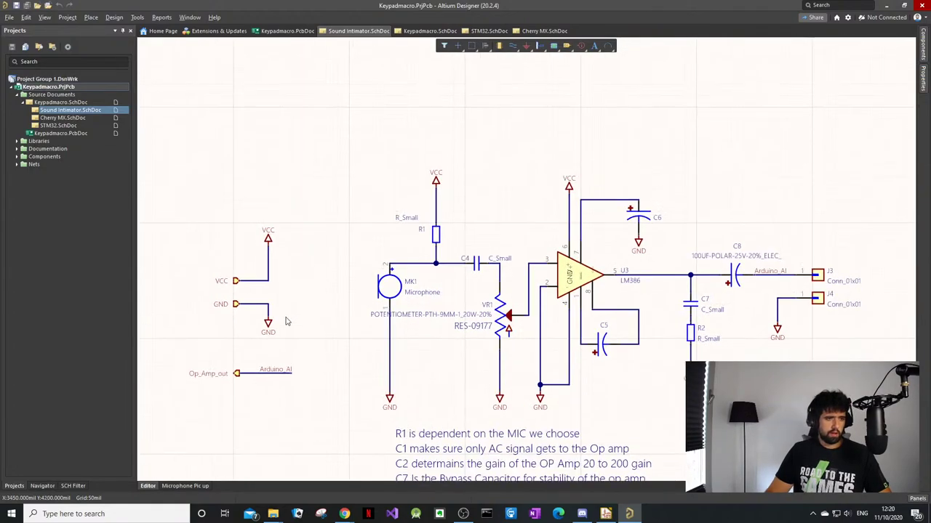
scroll(286, 321, "up", 2, "ctrl")
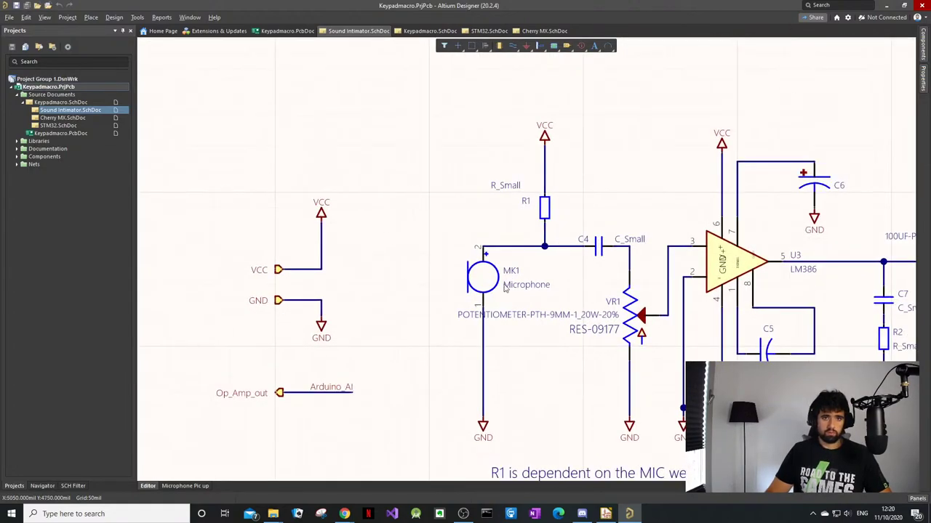
Step: Place a new port above the VCC and GND ports on the Sound Intimator sheet and end port placement
right_click(388, 158)
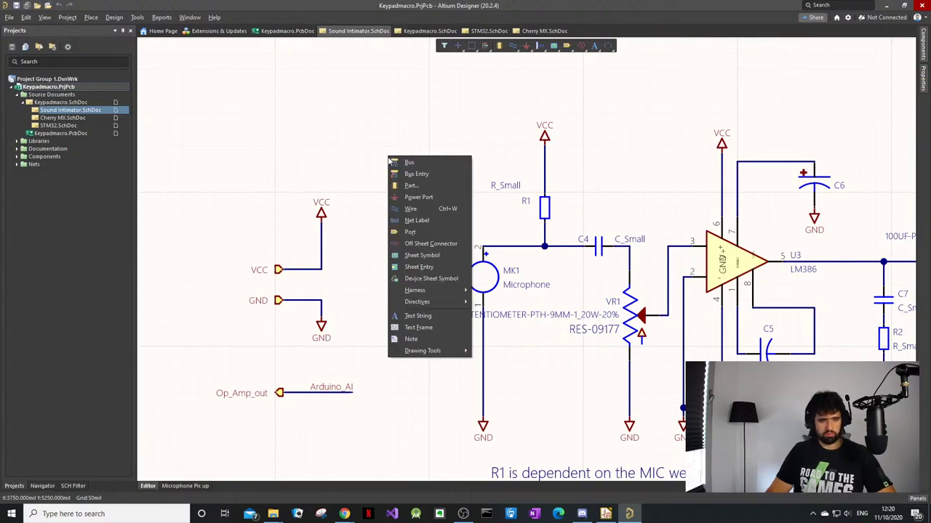
left_click(432, 232)
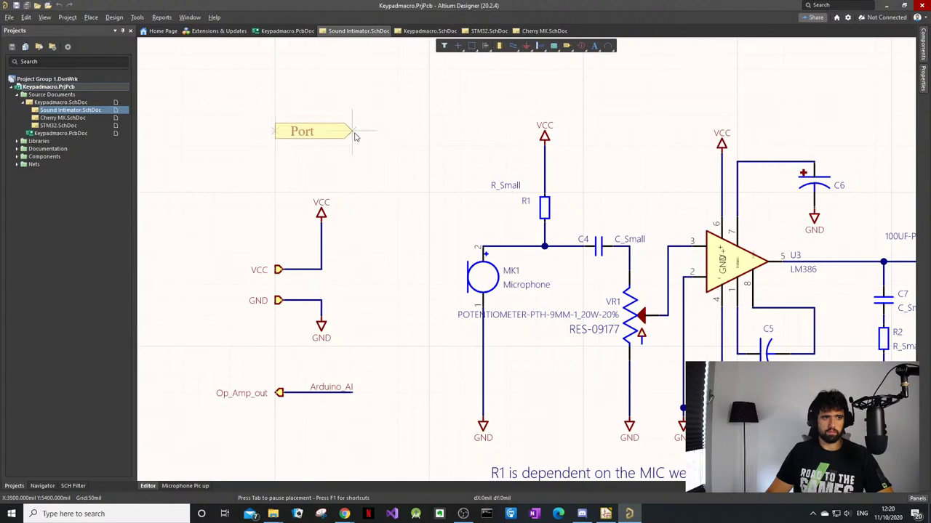
left_click(346, 150)
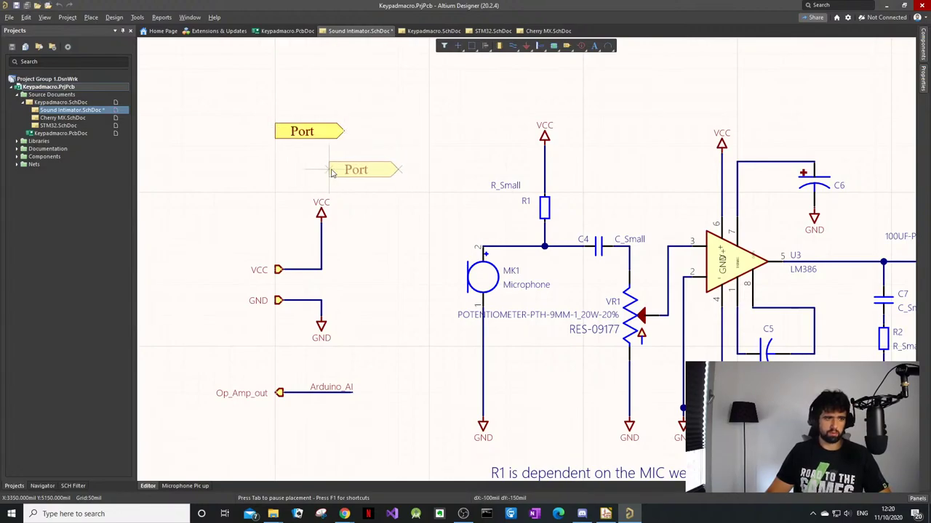
key("Escape")
left_click(276, 268)
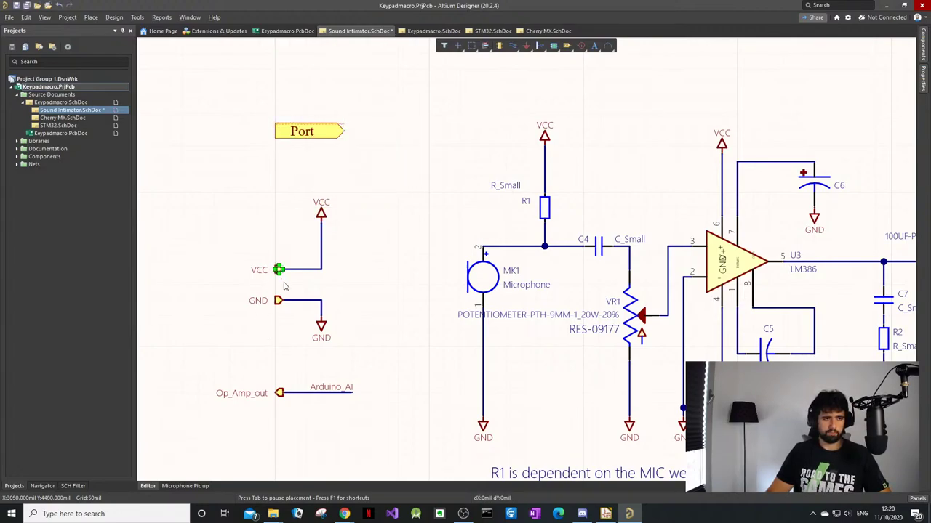
left_click(323, 153)
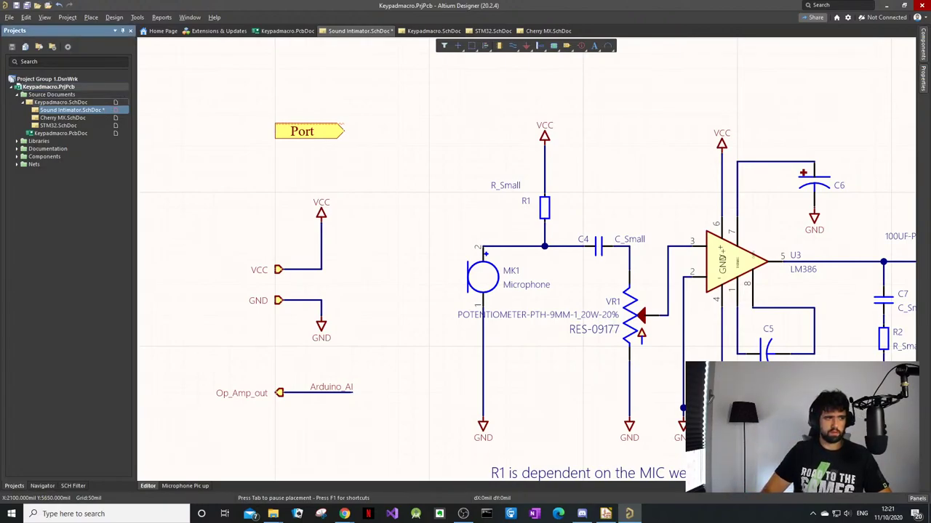
Step: View the sheet symbols on the top-level Keypadmacro.SchDoc and return to the Sound Intimator sheet
left_click(61, 102)
scroll(560, 319, "up", 2)
scroll(576, 332, "up", 1, "ctrl")
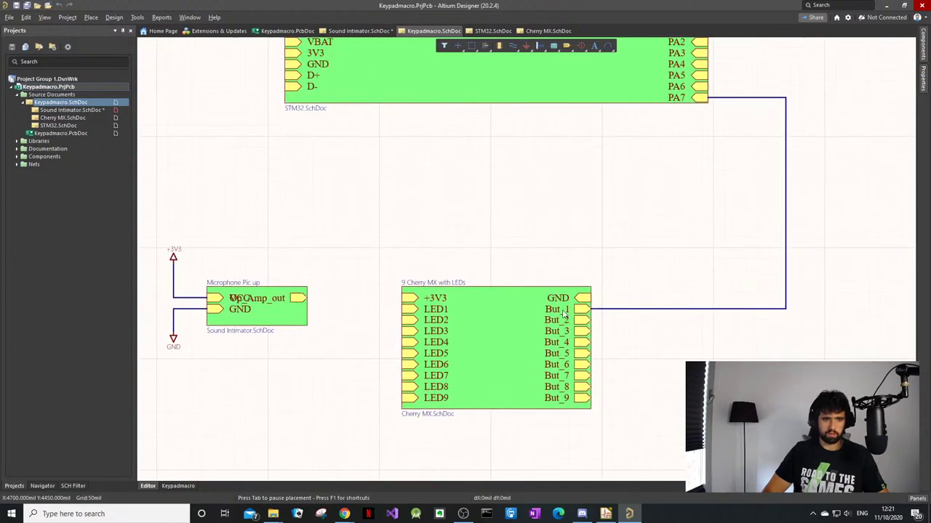
left_click(65, 110)
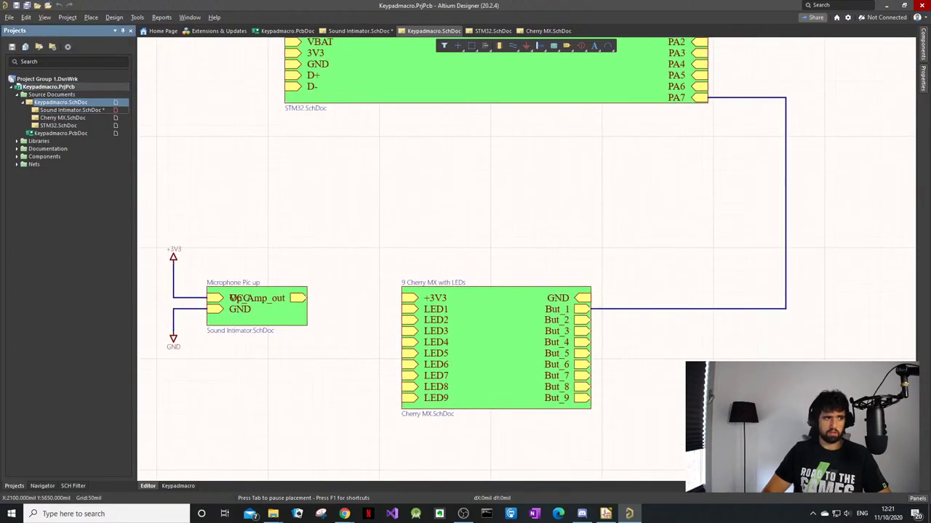
scroll(511, 189, "down", 1)
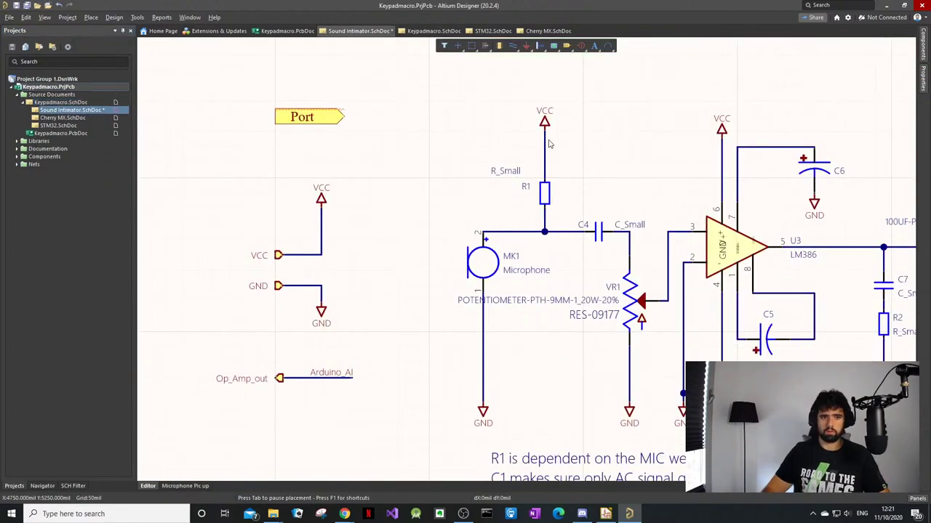
scroll(771, 283, "down", 1, "ctrl")
key("p")
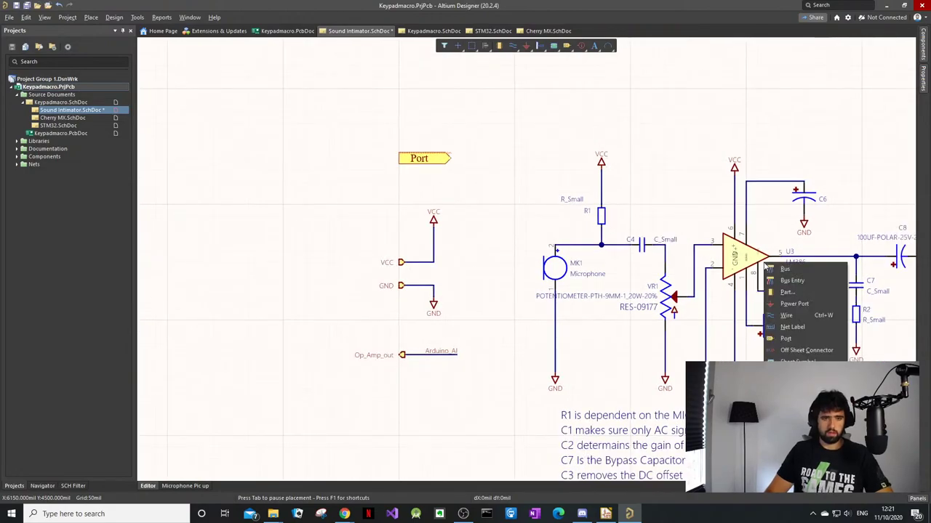
key("n")
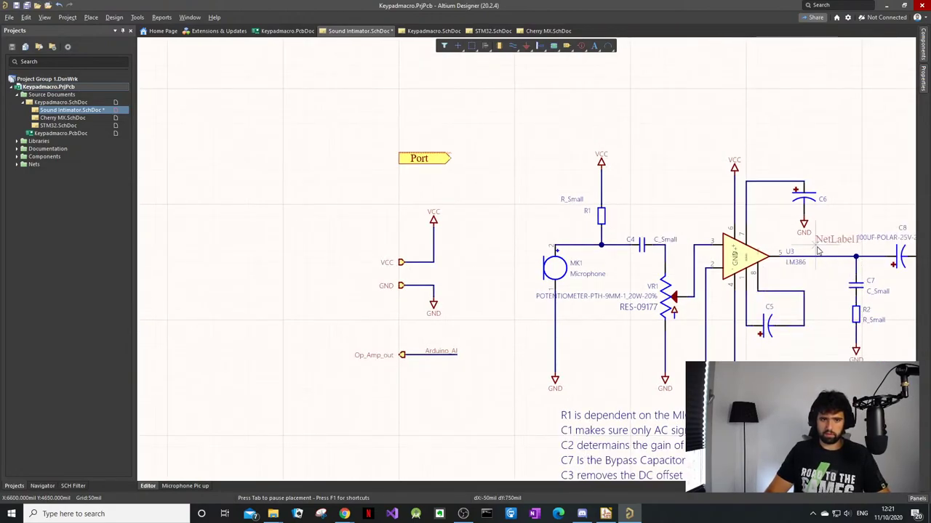
scroll(805, 262, "down", 1)
scroll(805, 261, "down", 2, "ctrl")
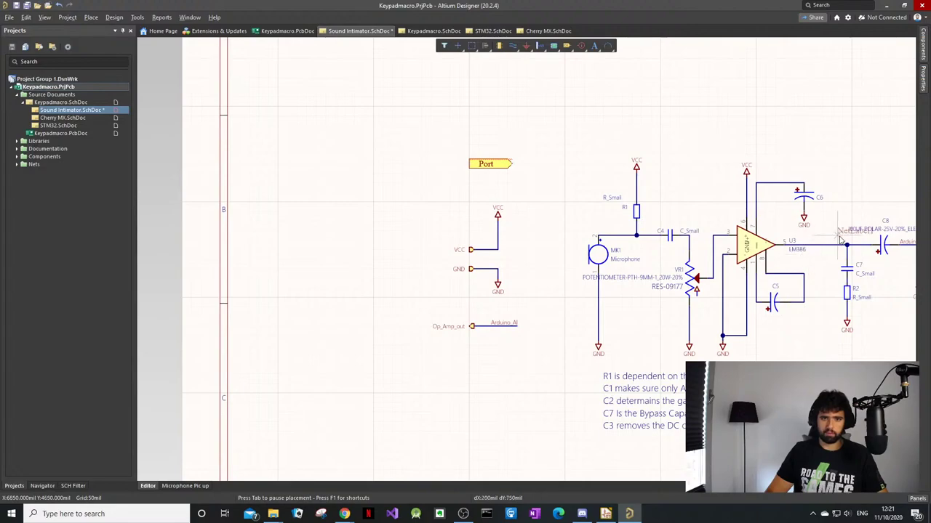
scroll(837, 236, "down", 8, "shift")
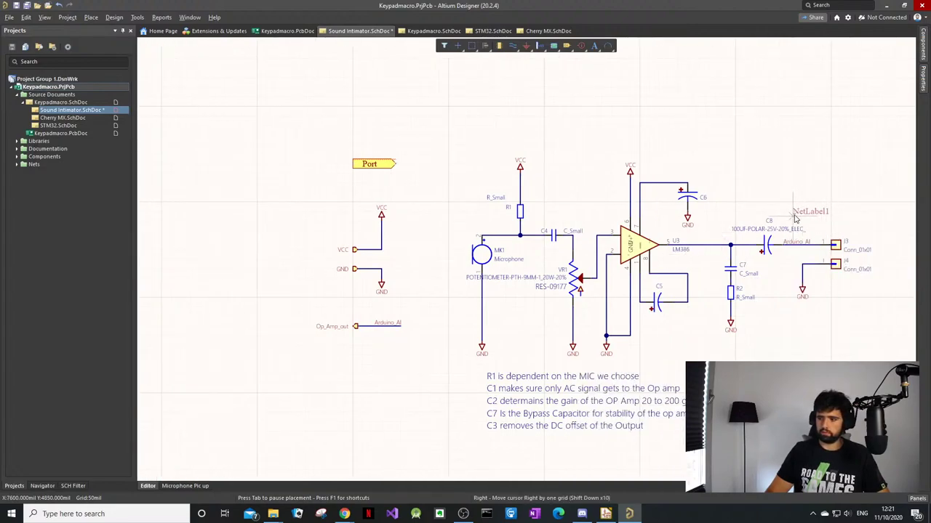
right_click(783, 223)
scroll(777, 247, "down", 2)
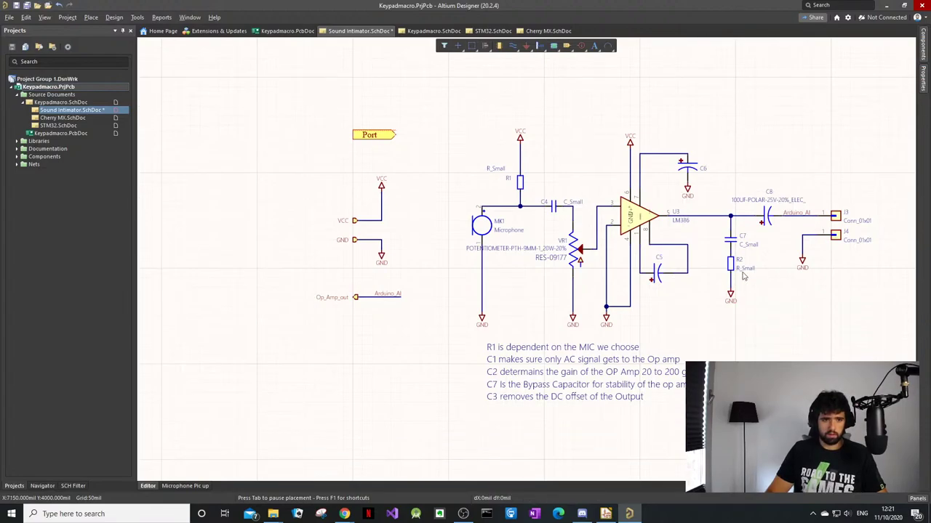
Step: Examine the amplifier circuit on the Sound Intimator sheet, including the op amp and capacitor C5
scroll(663, 311, "up", 1, "ctrl")
scroll(662, 311, "down", 1, "ctrl")
scroll(688, 306, "up", 1)
scroll(692, 304, "up", 3, "ctrl")
scroll(695, 304, "down", 6, "ctrl")
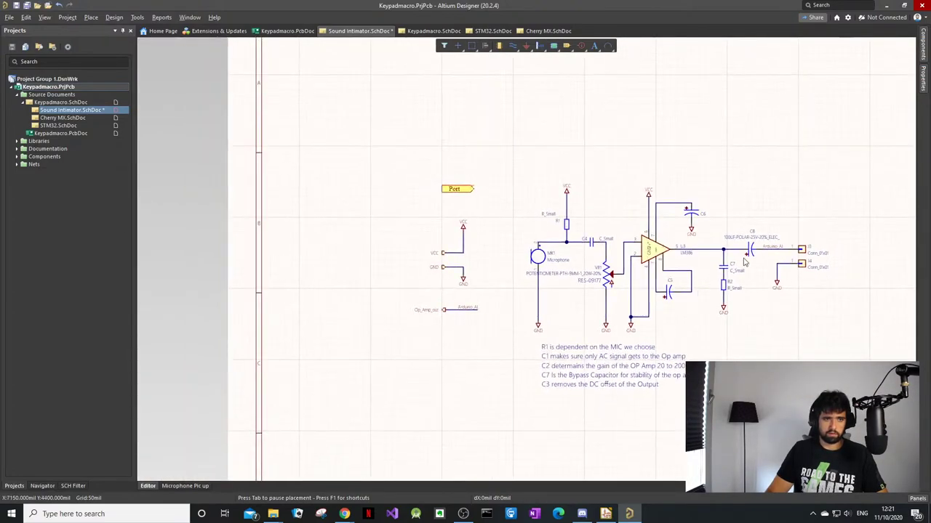
scroll(785, 243, "up", 2, "ctrl")
scroll(772, 266, "down", 1, "ctrl")
scroll(663, 287, "up", 2)
scroll(658, 288, "down", 2)
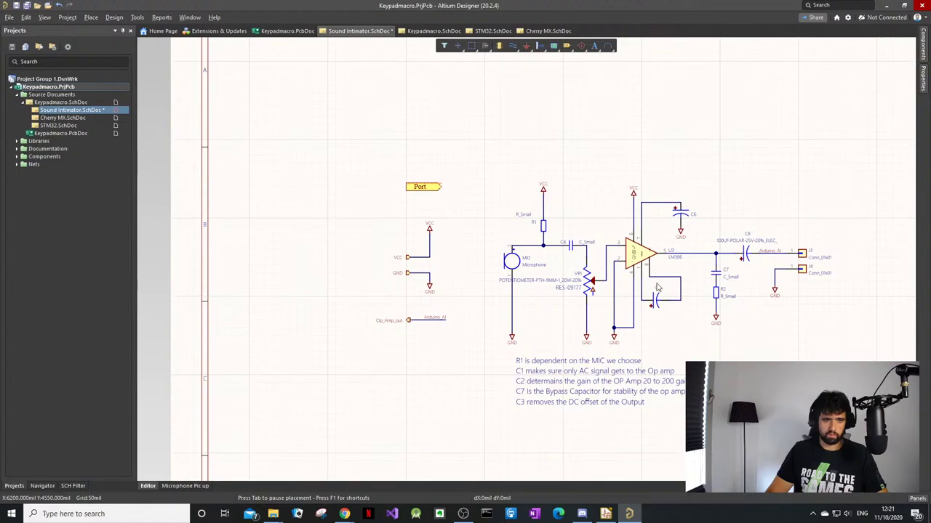
scroll(658, 288, "up", 2)
scroll(657, 288, "down", 2)
scroll(656, 287, "up", 1, "ctrl")
scroll(656, 287, "down", 1, "ctrl")
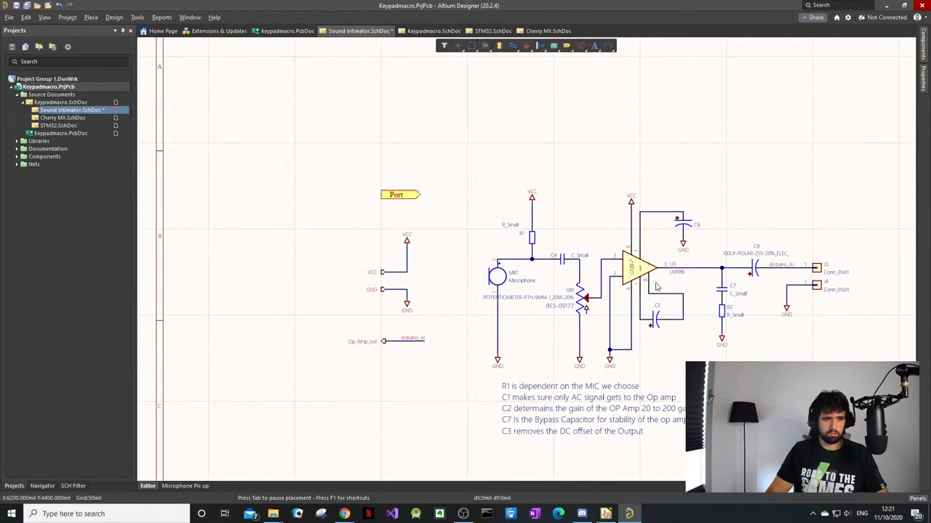
scroll(656, 287, "up", 1, "ctrl")
scroll(654, 286, "up", 1, "ctrl")
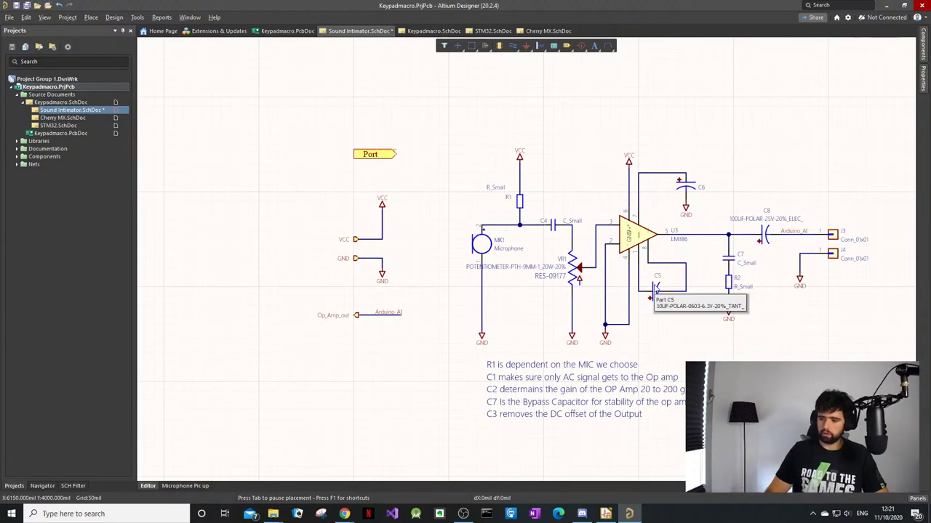
left_click(655, 288)
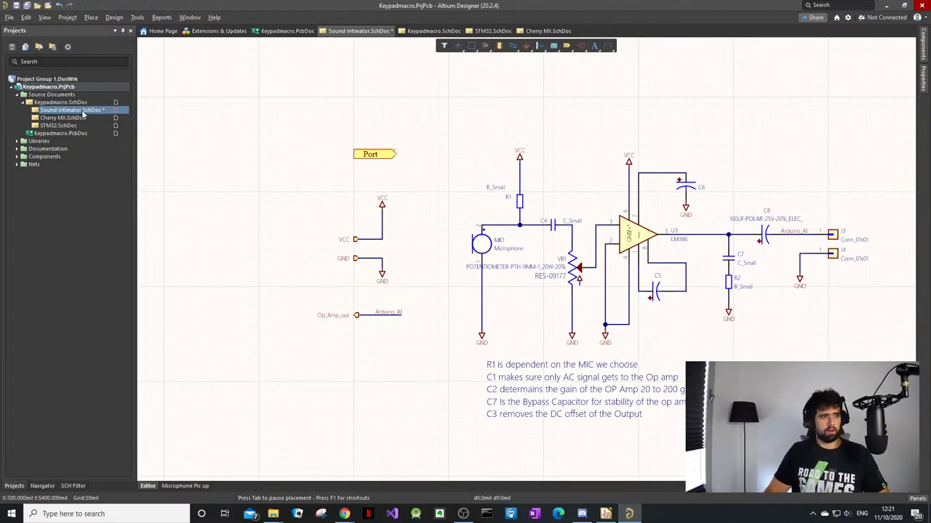
left_click(58, 103)
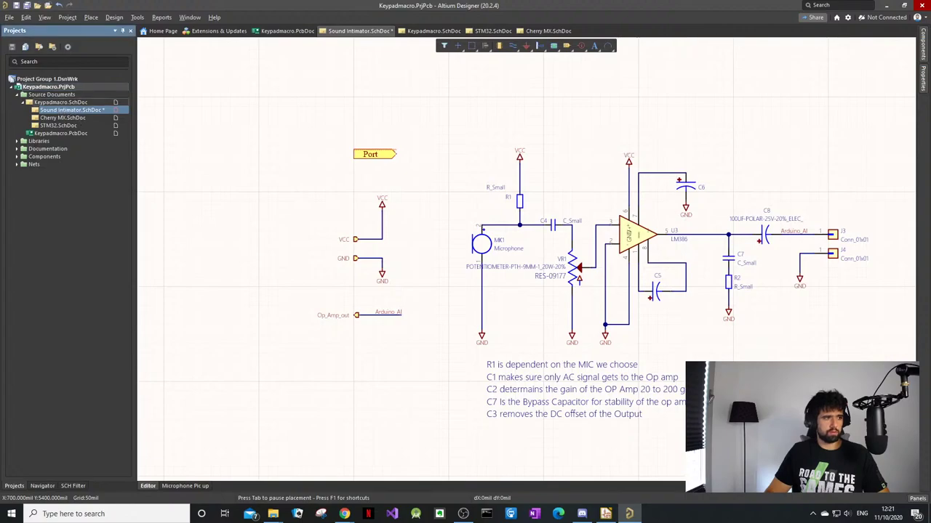
left_click(59, 111)
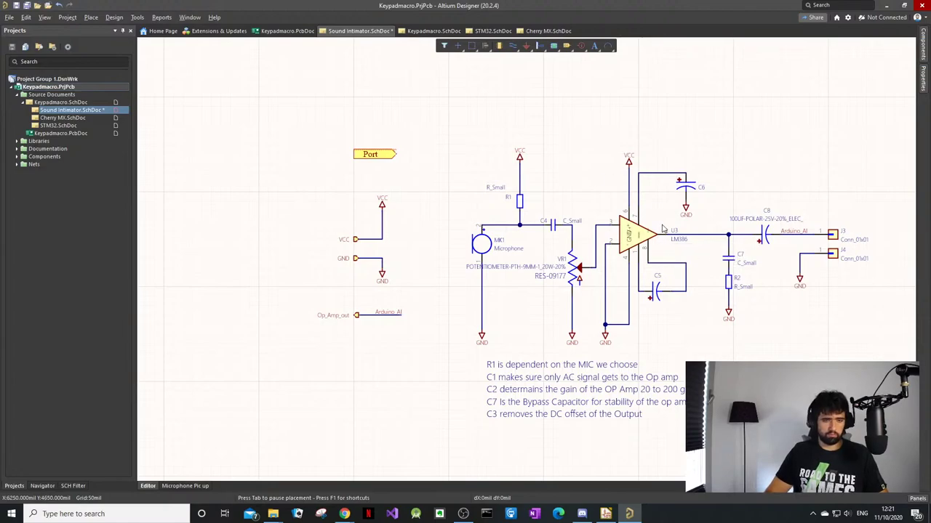
Step: Delete the unused port placed above the VCC and GND ports on the Sound Intimator sheet
scroll(663, 229, "right", 3, "shift")
scroll(623, 258, "down", 1, "ctrl")
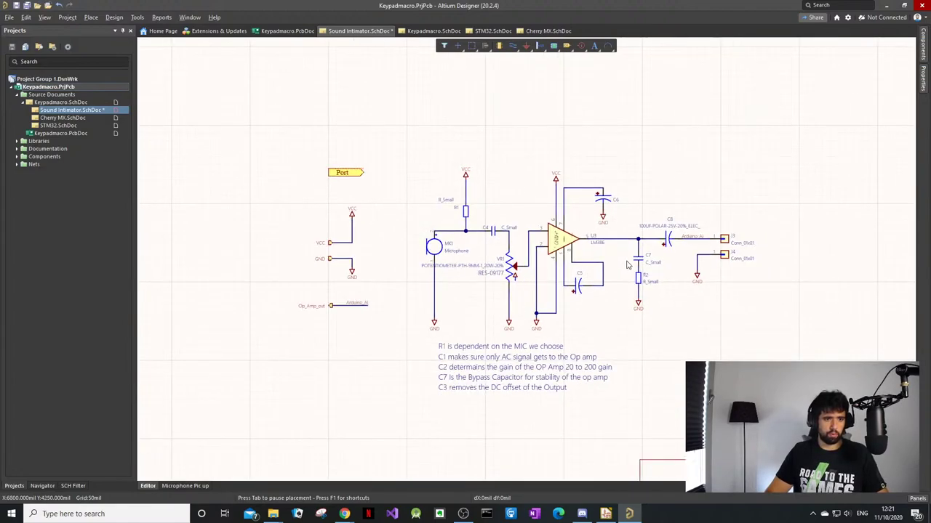
scroll(628, 263, "right", 1, "shift")
scroll(299, 217, "up", 2, "ctrl")
left_click_drag(358, 114, 261, 164)
key("Delete")
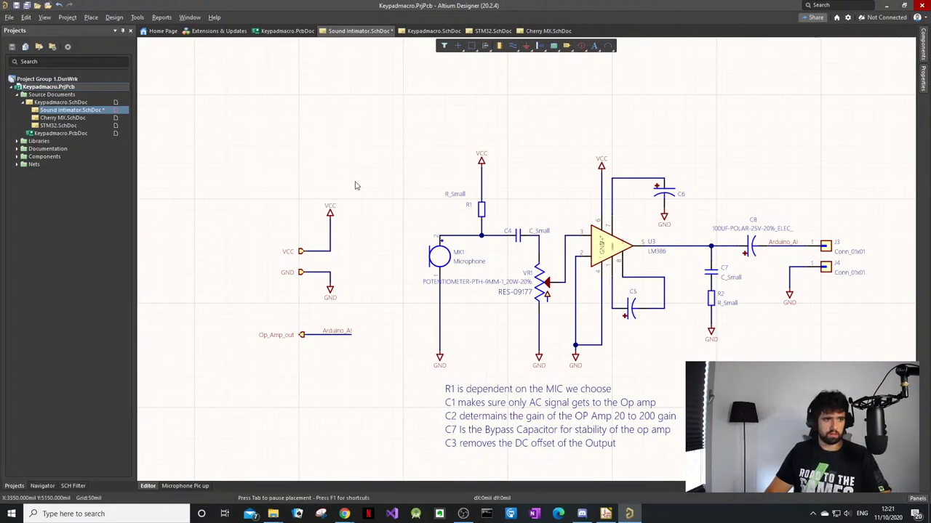
Step: Move the VCC, GND and Op_Amp_out ports with their wires and labels slightly up and away from the microphone circuit
left_click_drag(364, 198, 210, 403)
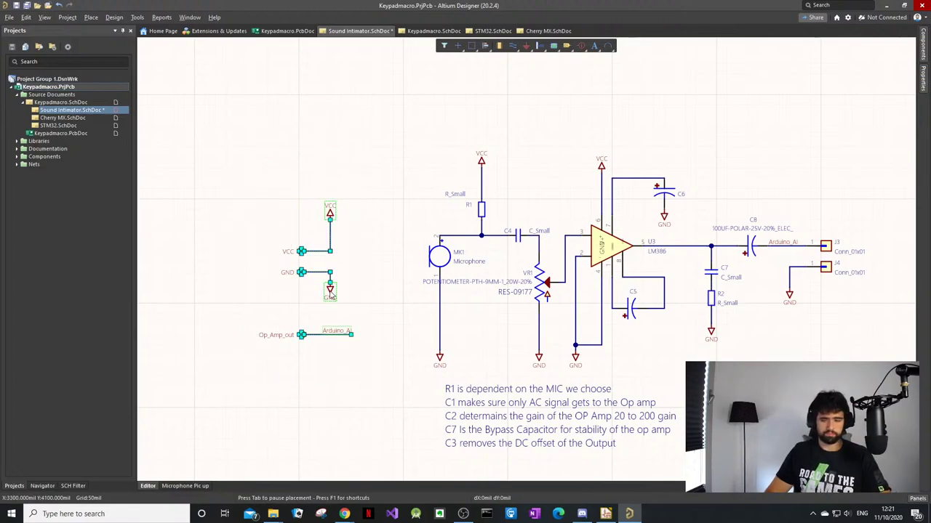
left_click_drag(331, 293, 300, 256)
scroll(484, 220, "up", 1, "ctrl")
scroll(484, 220, "down", 3, "ctrl")
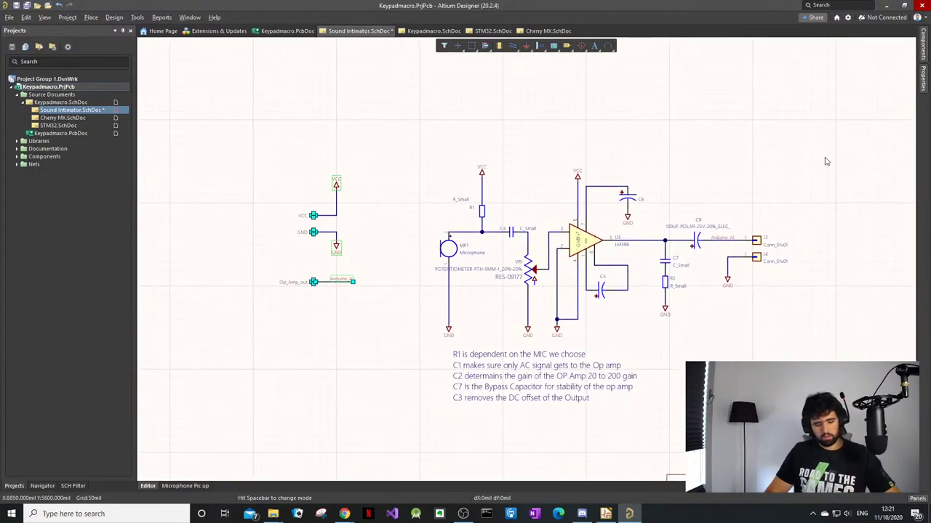
Step: Show the component library, deselect the port group and open Manufacturer Part Search
left_click(923, 59)
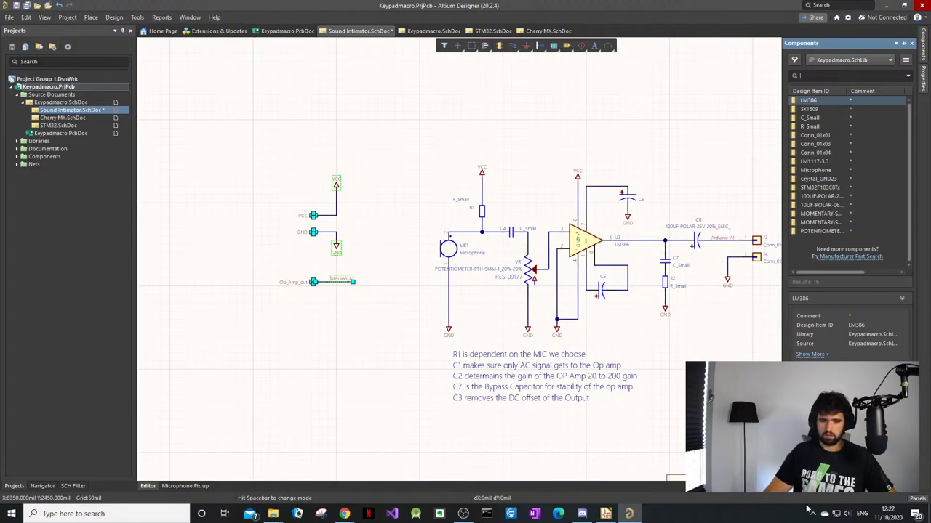
left_click(850, 515)
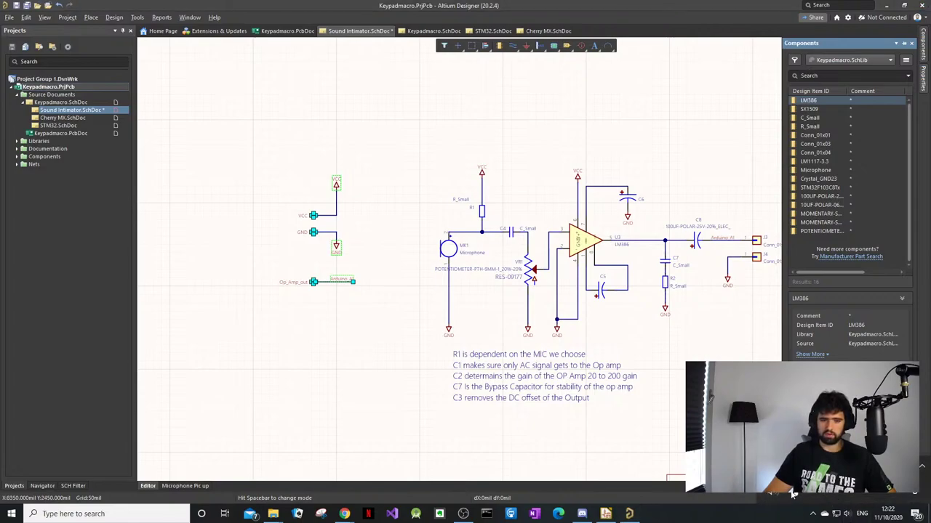
left_click(850, 257)
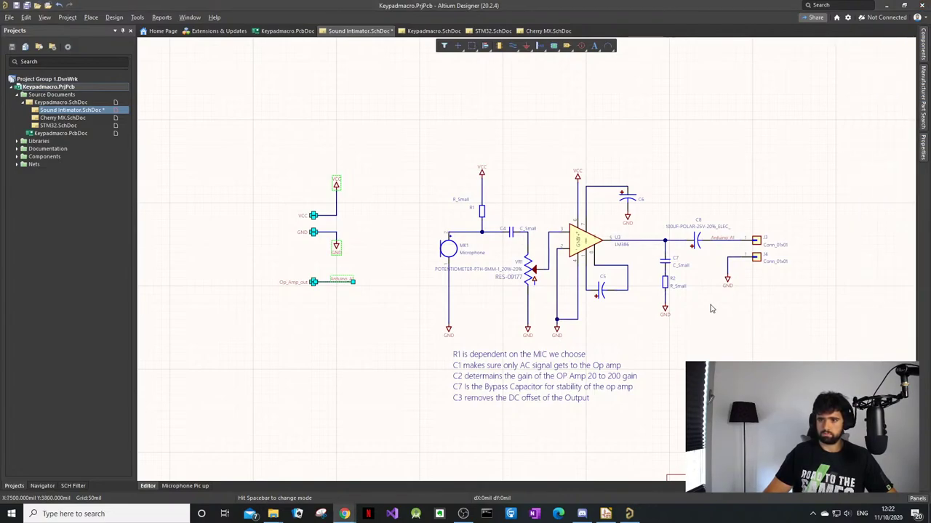
left_click(828, 147)
left_click(924, 49)
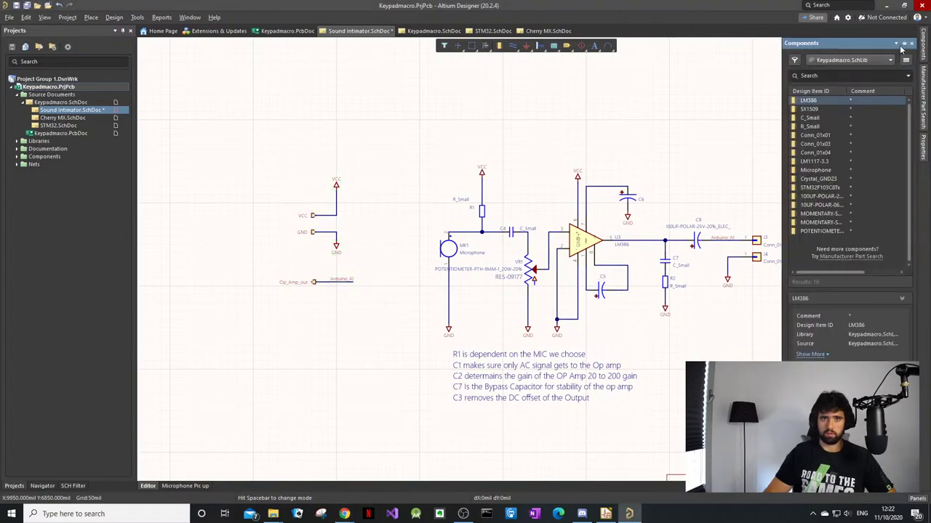
left_click(849, 256)
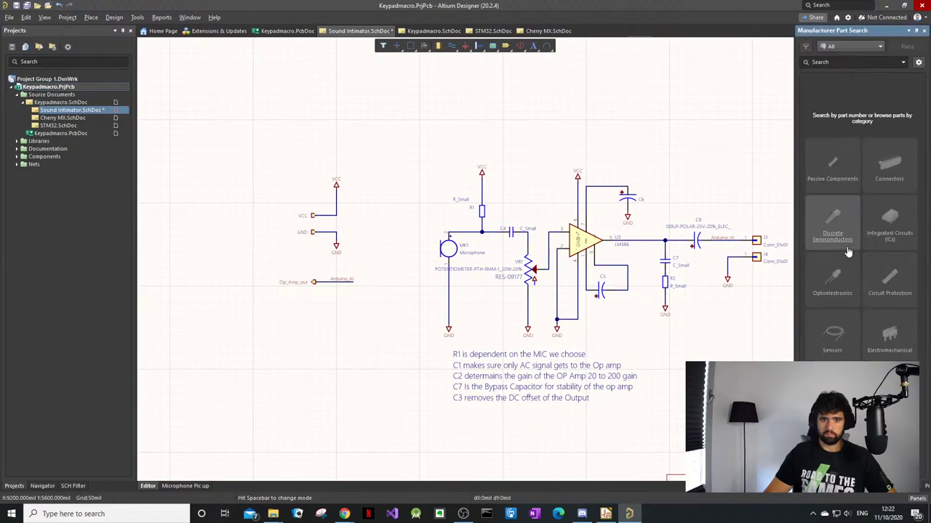
Step: Search the manufacturer parts for Lm386, choose LM386M-1, and review its datasheets and schematic symbol
left_click(841, 62)
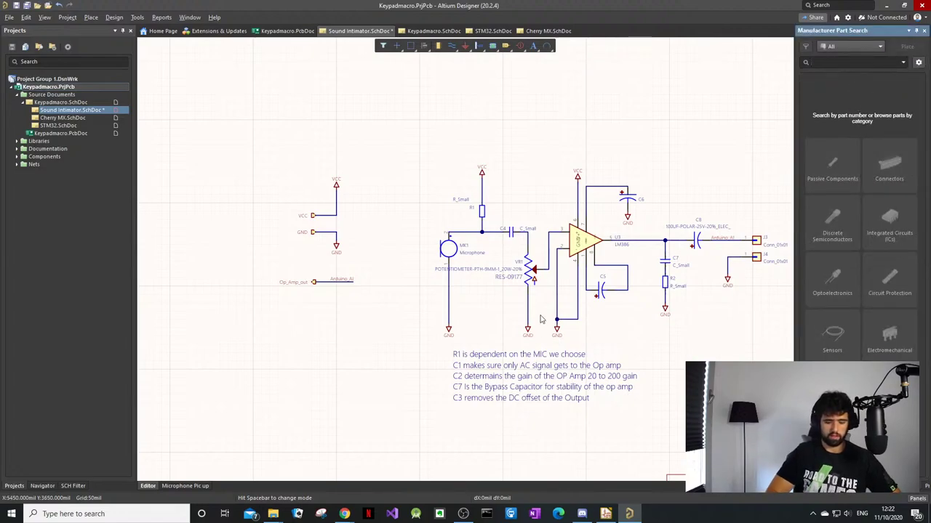
type("Lm386")
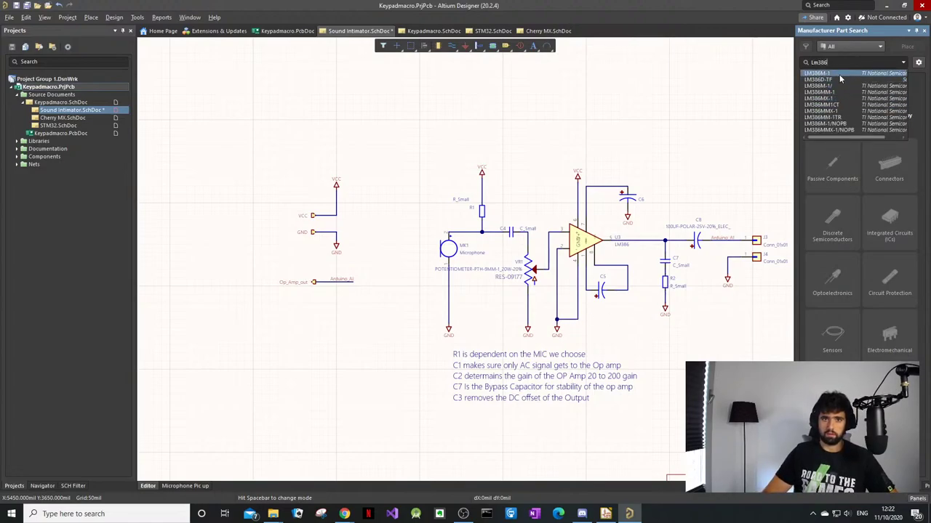
left_click(839, 74)
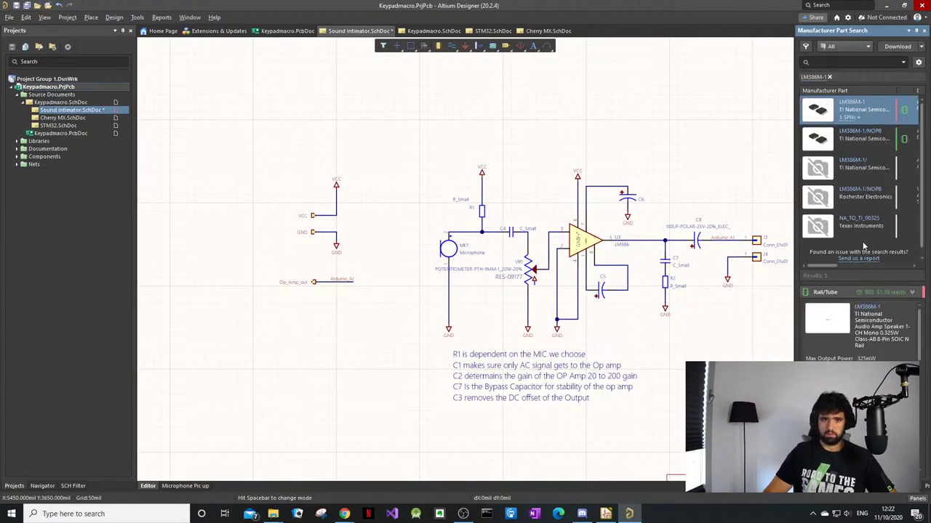
scroll(837, 349, "down", 5)
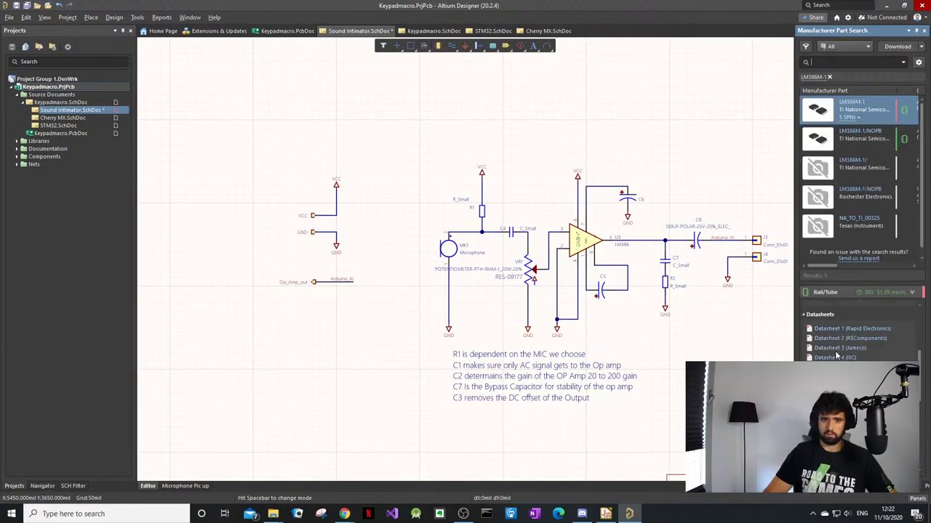
scroll(836, 349, "up", 3)
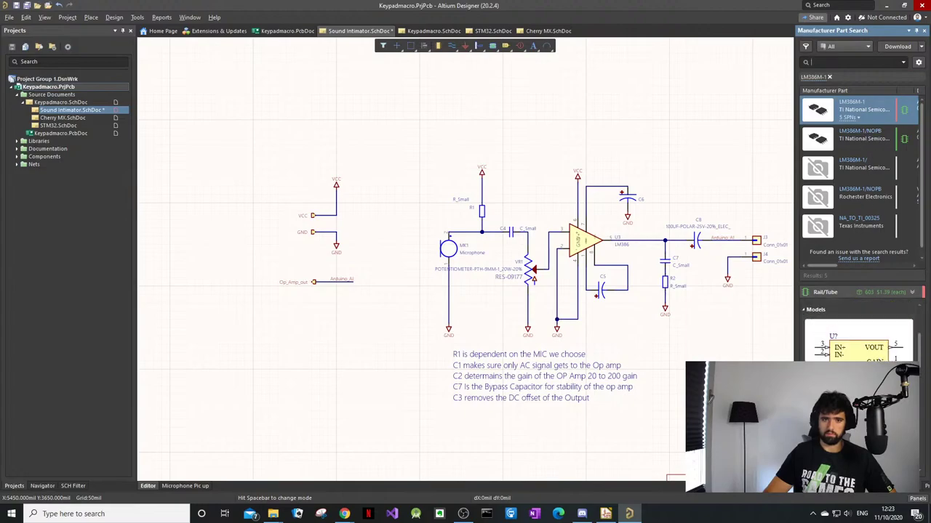
scroll(858, 335, "up", 2)
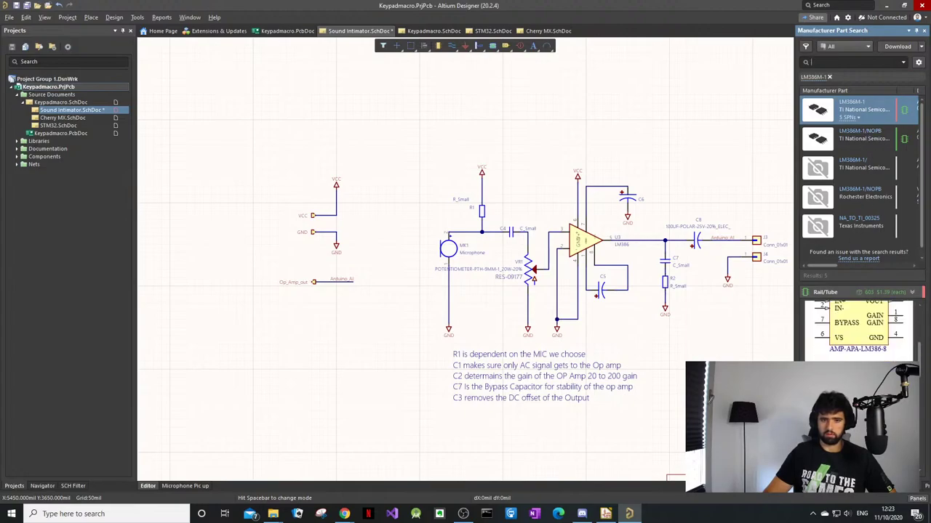
scroll(857, 327, "up", 2)
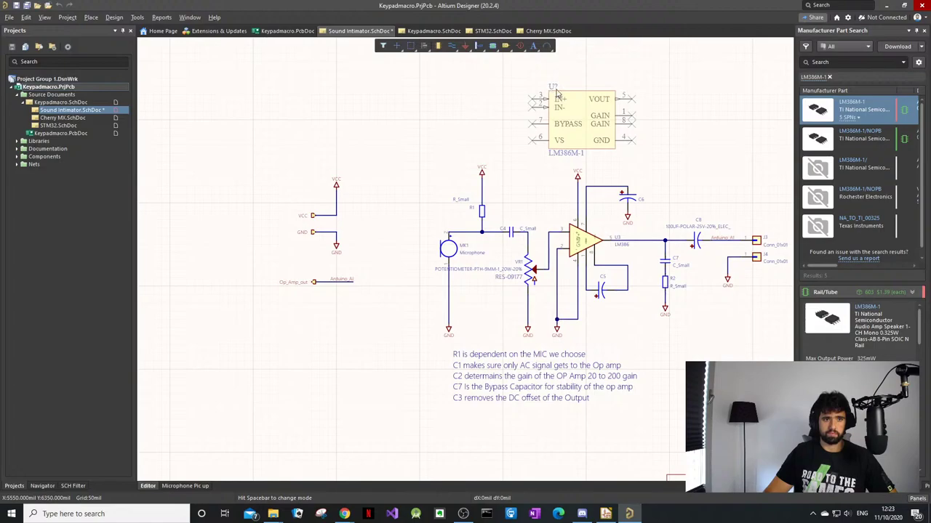
Step: Place the LM386M-1 part on the sheet above the existing op amp circuit and end placement
left_click(556, 91)
left_click(699, 146)
scroll(691, 149, "down", 1, "ctrl")
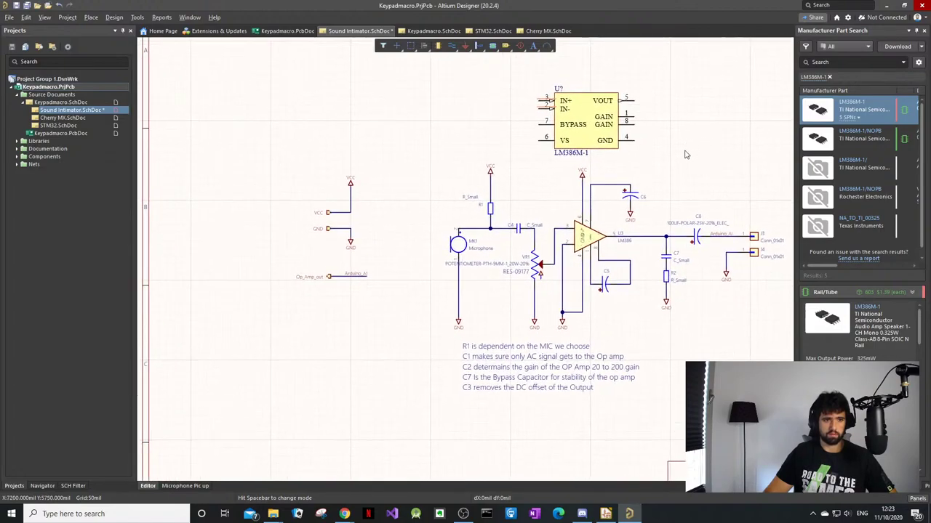
scroll(327, 273, "down", 1)
scroll(359, 281, "down", 2, "ctrl")
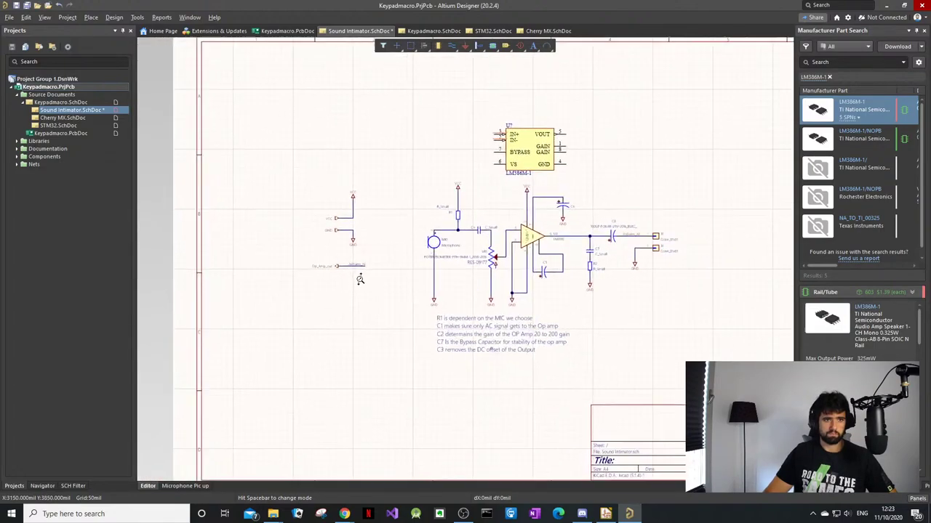
Step: Move the whole amplifier circuit with its ports and design notes down and left, clear of the new LM386M-1
scroll(369, 276, "up", 1, "ctrl")
left_click_drag(279, 181, 634, 380)
left_click_drag(471, 244, 422, 317)
left_click(399, 230)
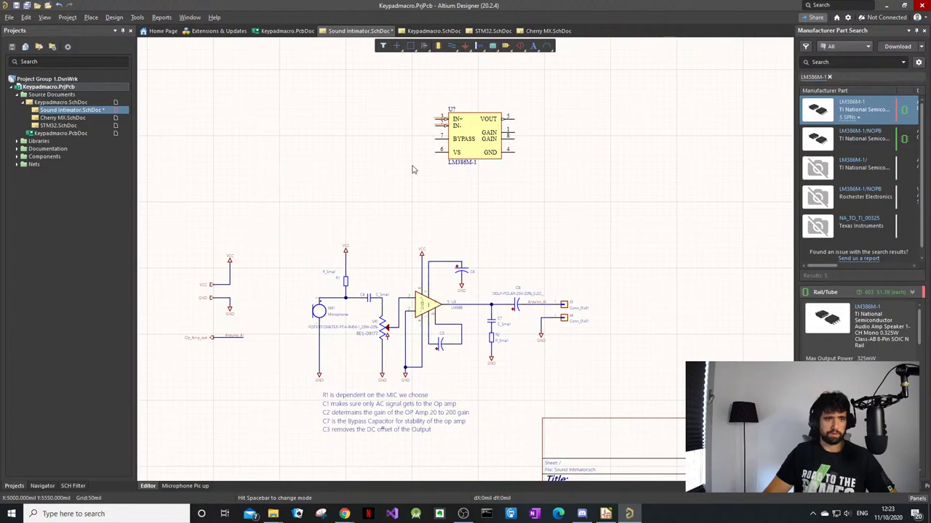
Step: Open the properties of the placed LM386M-1 and review its designator, comment and description
double_click(467, 145)
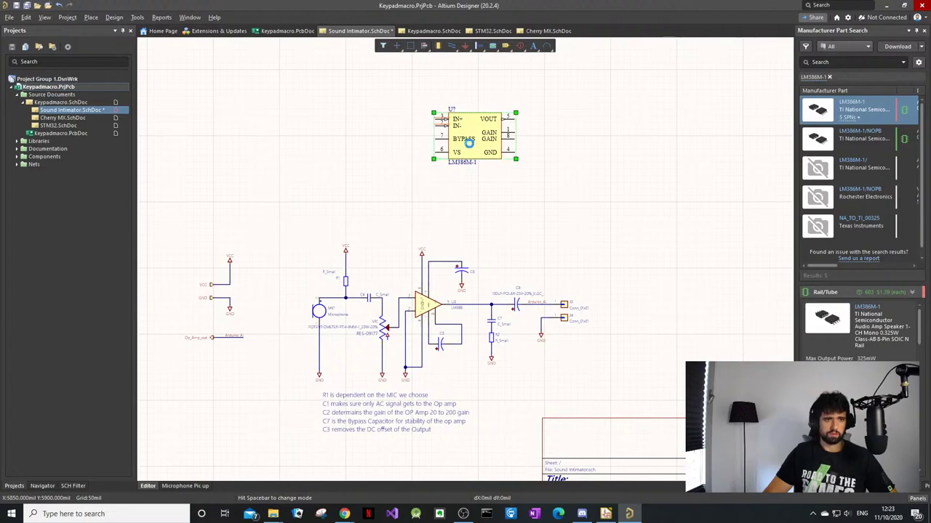
left_click(602, 150)
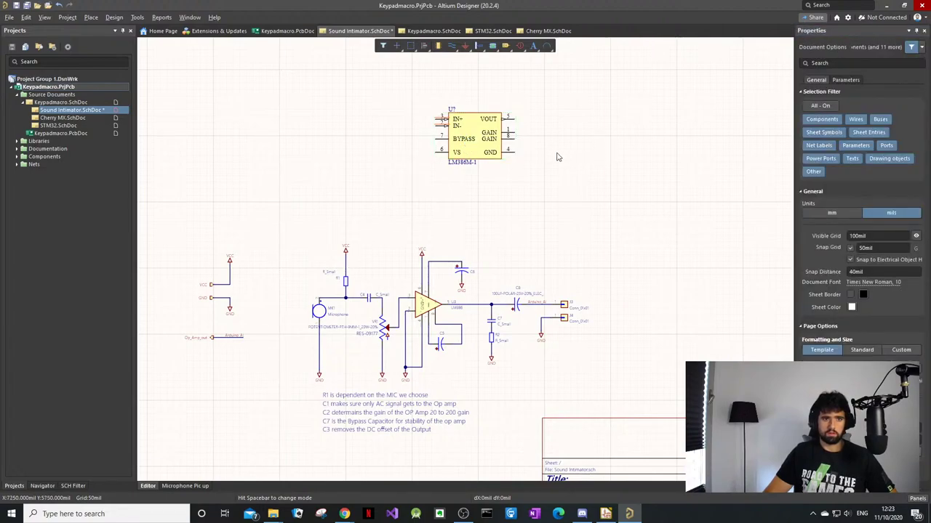
left_click(475, 146)
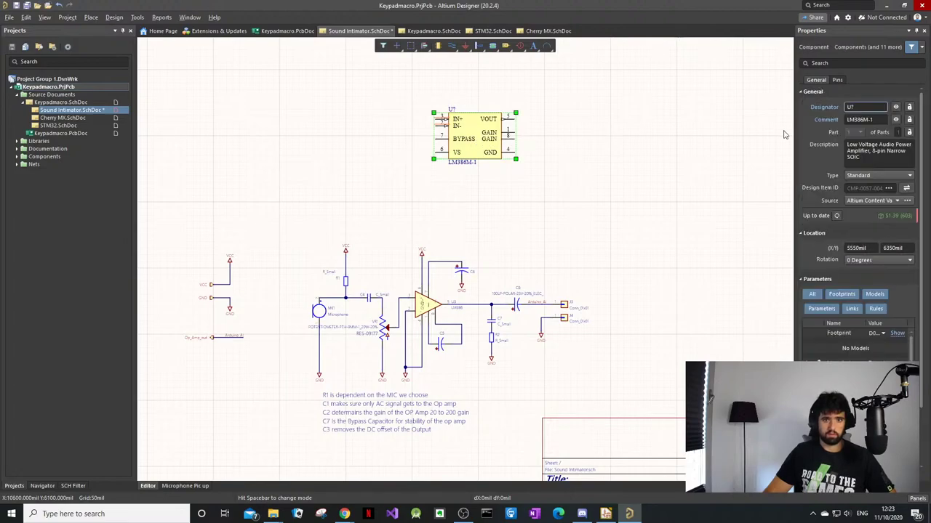
left_click_drag(794, 135, 786, 129)
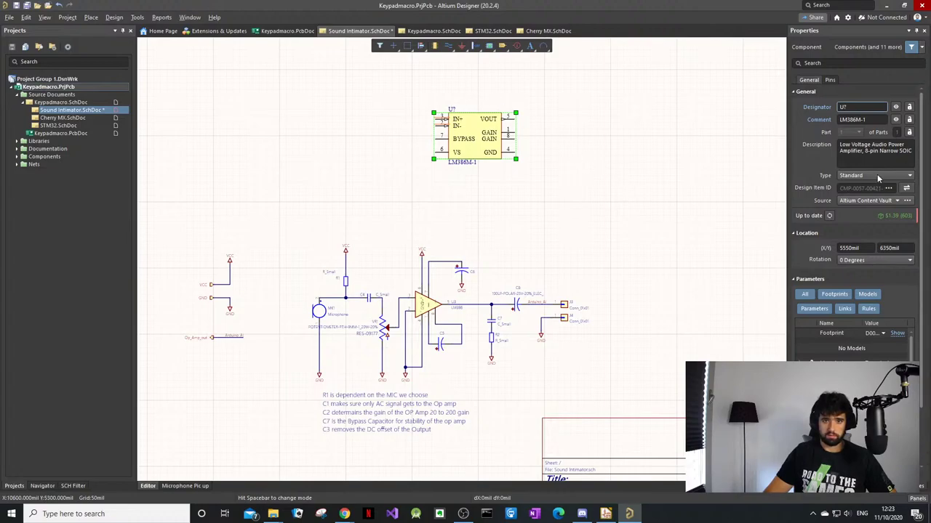
left_click(881, 151)
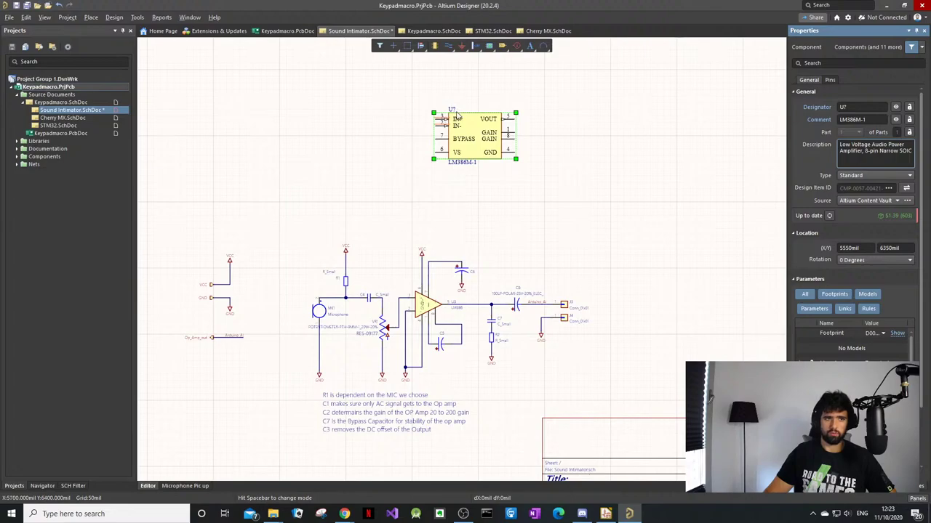
left_click(137, 17)
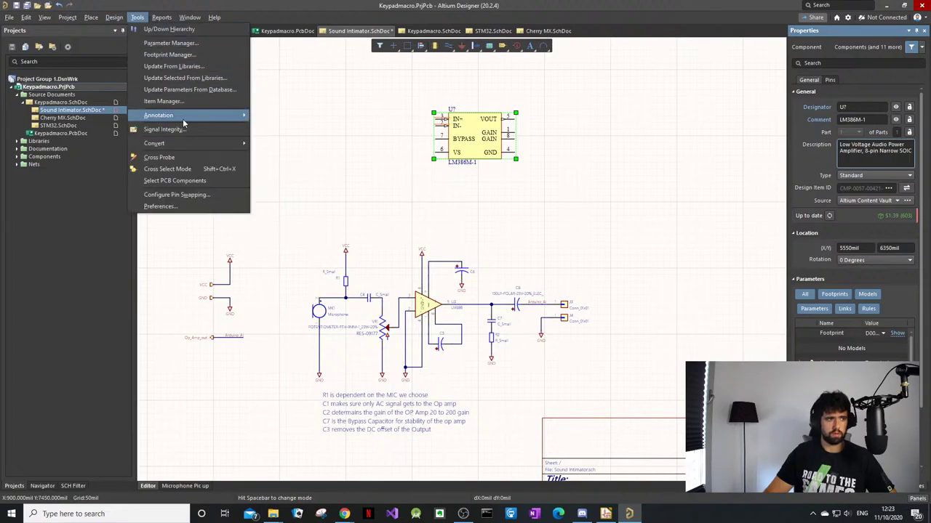
mouse_move(177, 118)
left_click(698, 166)
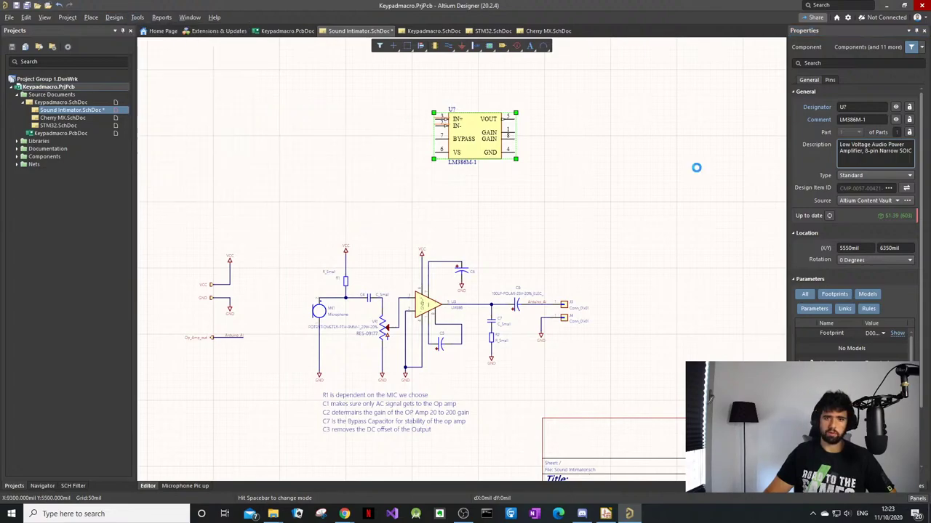
Step: Deselect the LM386M-1 and set the schematic sheet's units to mm
left_click(698, 165)
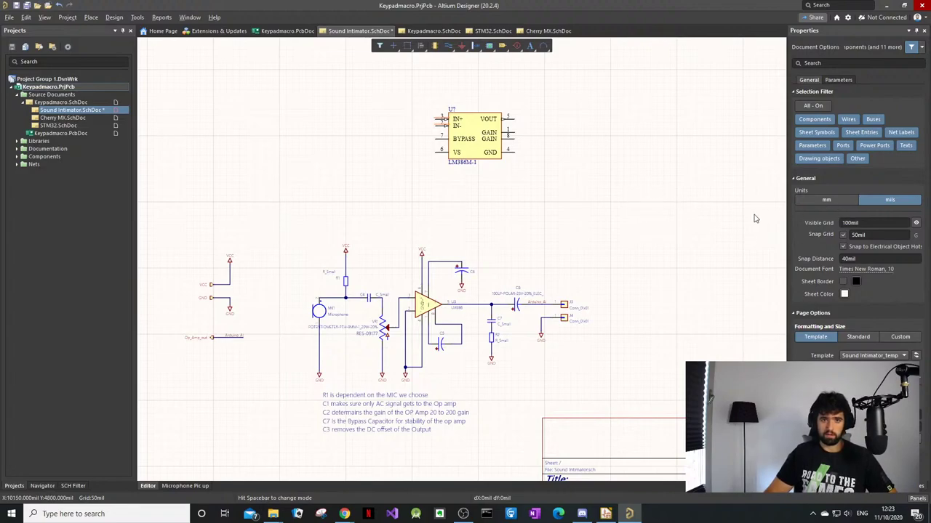
left_click(824, 202)
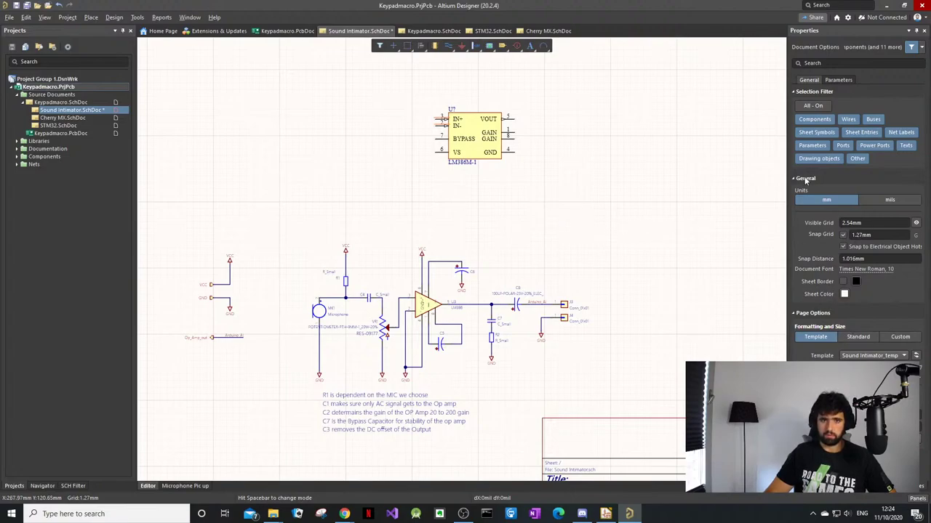
Step: Review the LM386M-1's location, footprint and parameters from manufacturer down to datasheet URL, then deselect it
left_click(509, 149)
left_click(546, 155)
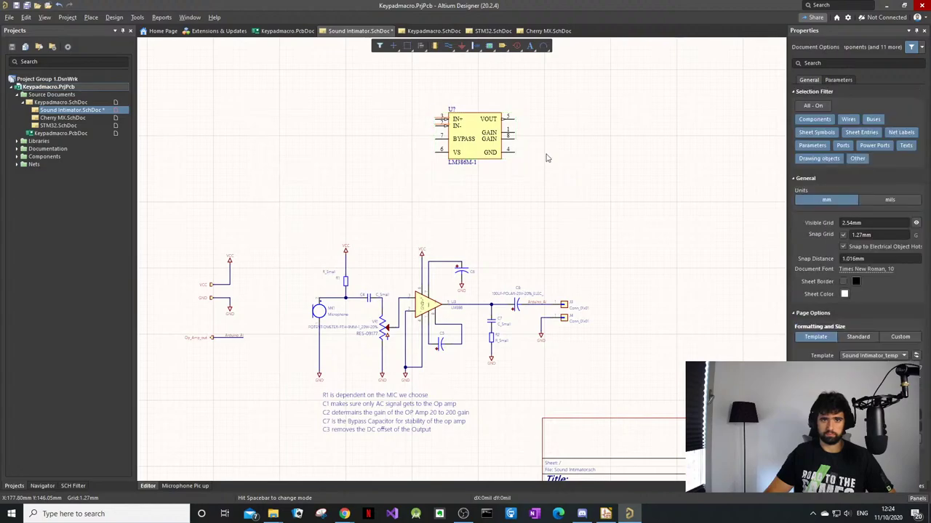
left_click(473, 144)
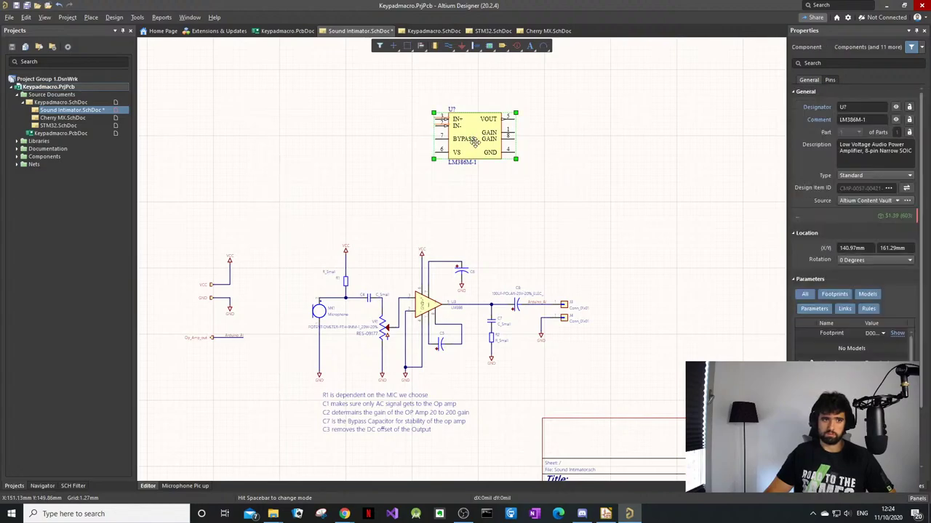
scroll(852, 262, "down", 2)
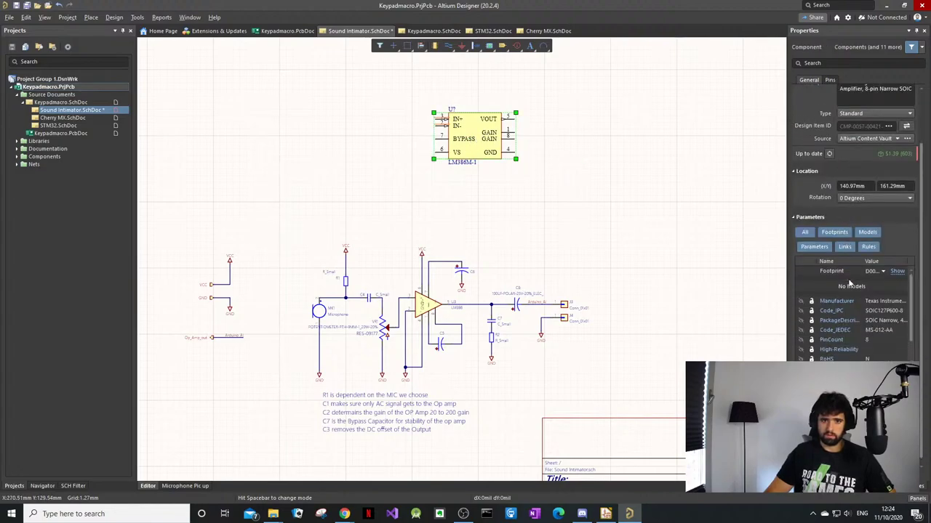
scroll(852, 262, "down", 1)
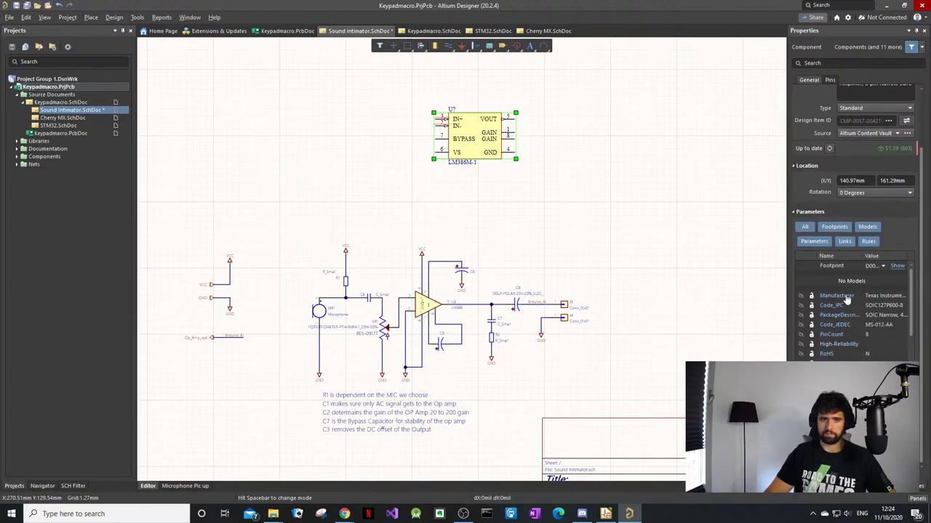
scroll(890, 305, "up", 1)
scroll(890, 305, "down", 1)
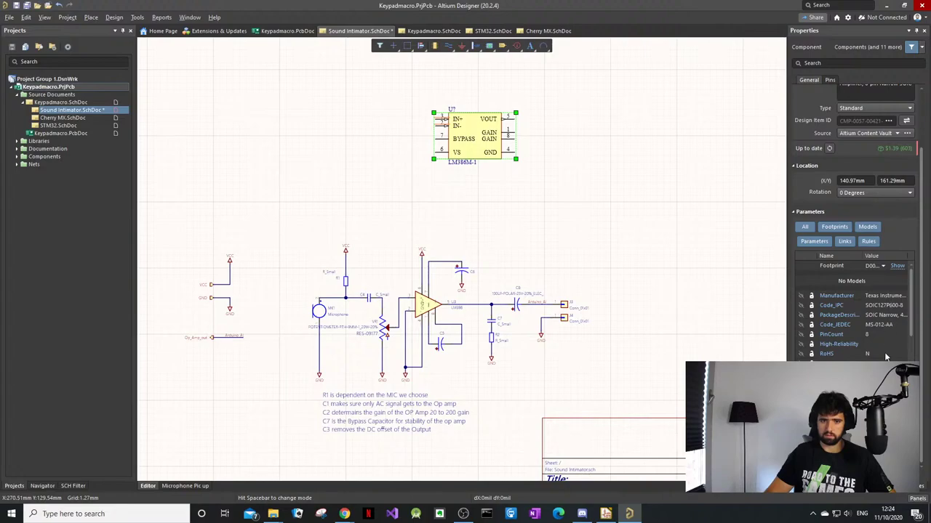
scroll(913, 339, "down", 3)
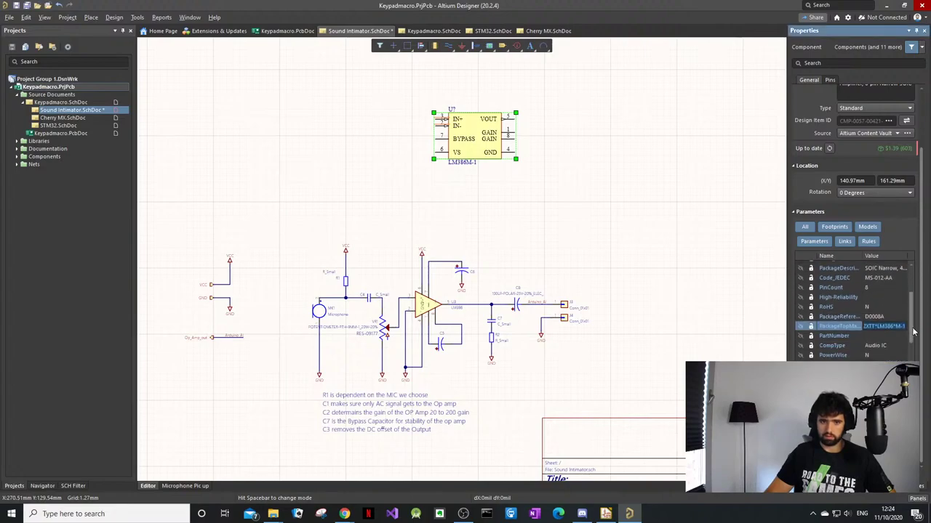
left_click(893, 344)
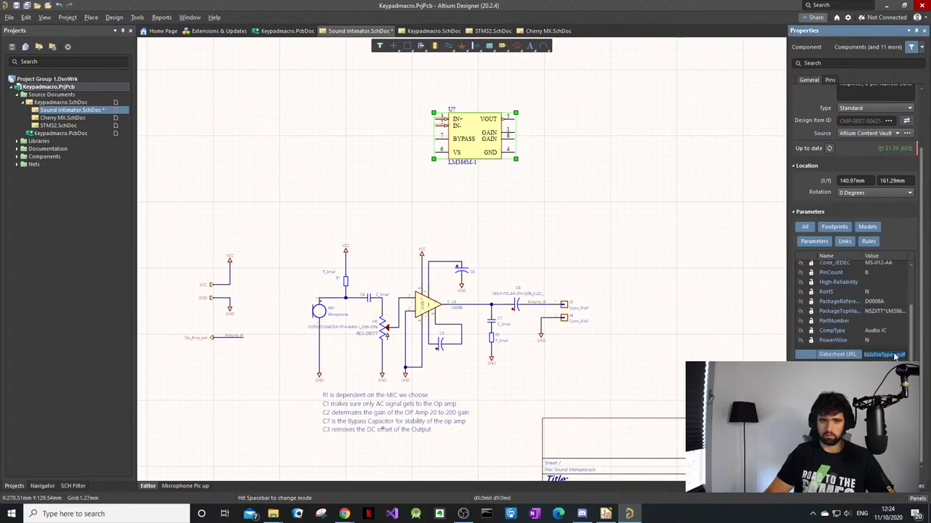
left_click(604, 284)
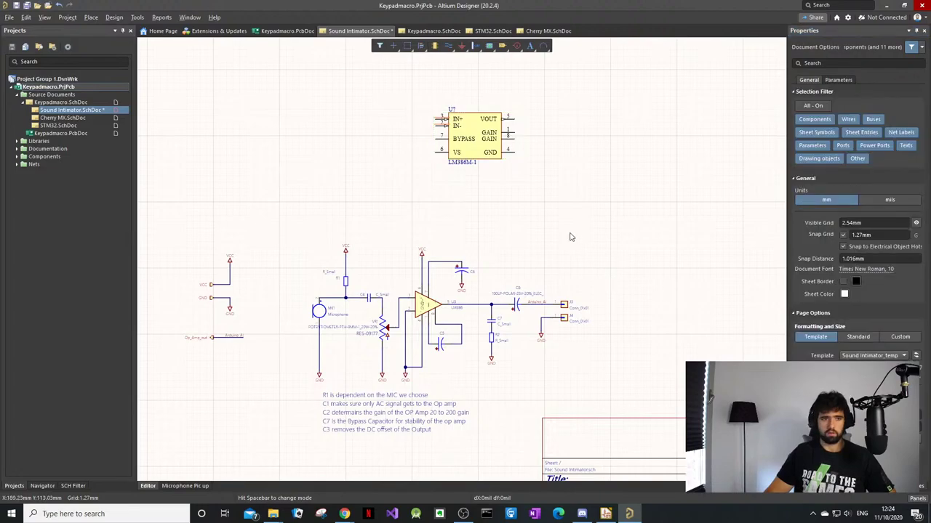
Step: Reposition the LM386M-1 slightly up and to the left, above the amplifier circuit
left_click_drag(499, 135, 463, 148)
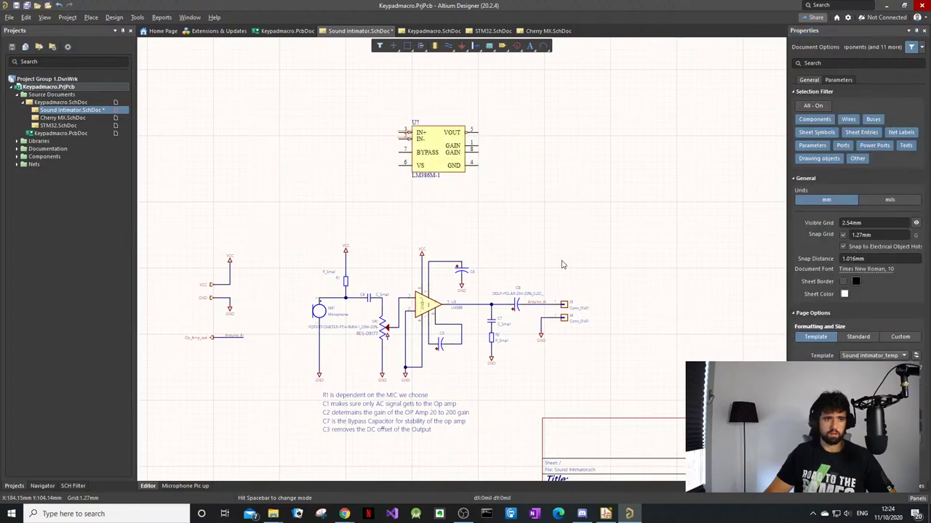
left_click_drag(487, 235, 282, 383)
left_click(473, 231)
left_click_drag(451, 151, 474, 134)
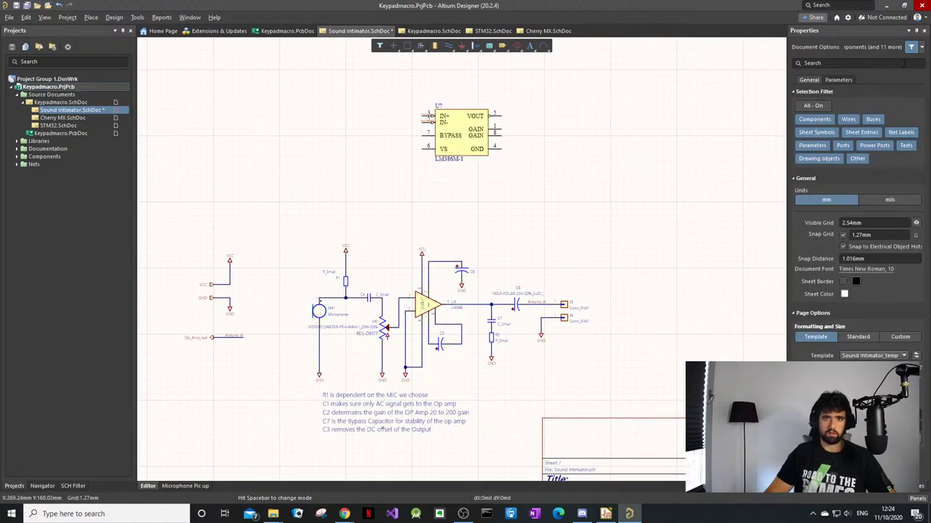
Step: Start placing a part and search Manufacturer Part Search for MIC-20
key("p")
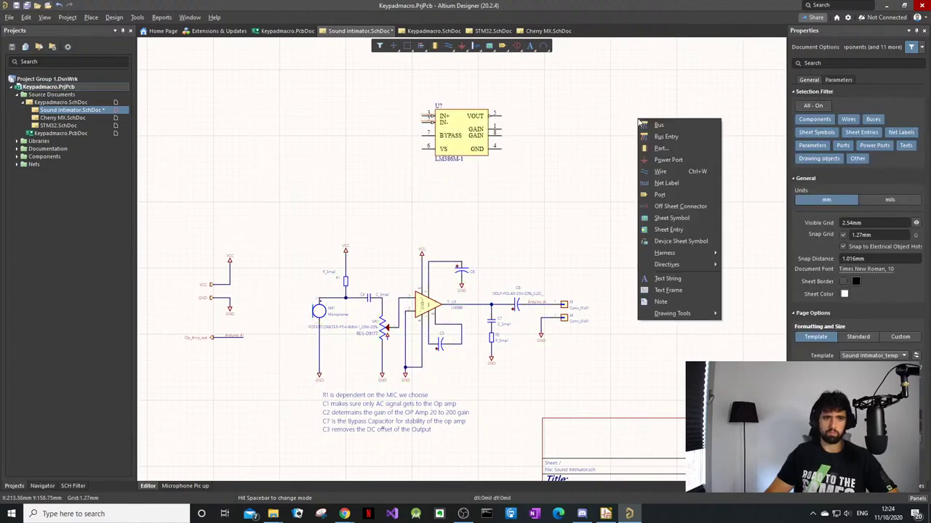
left_click(629, 115)
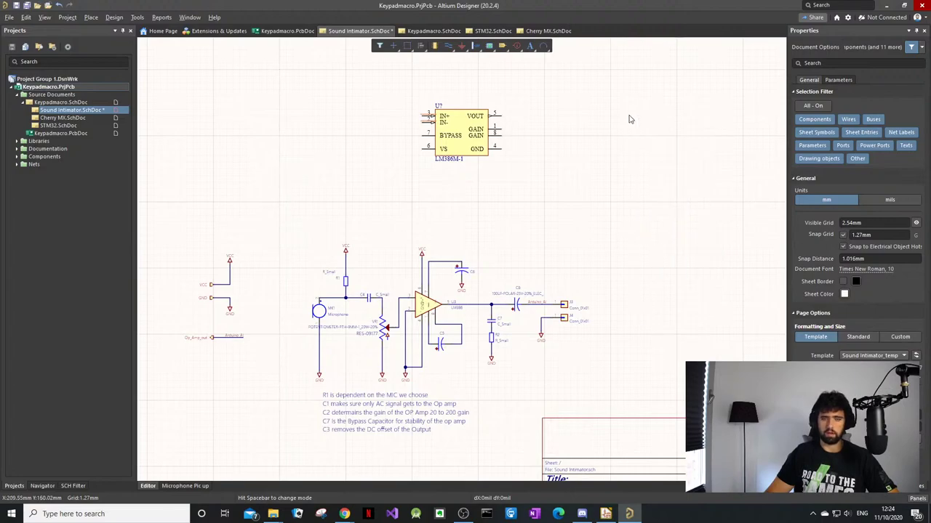
key("p")
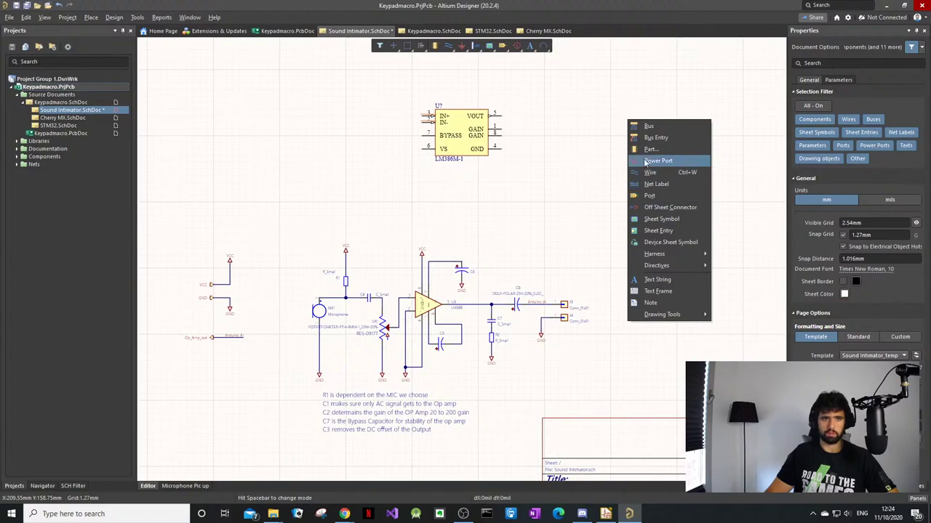
left_click(643, 149)
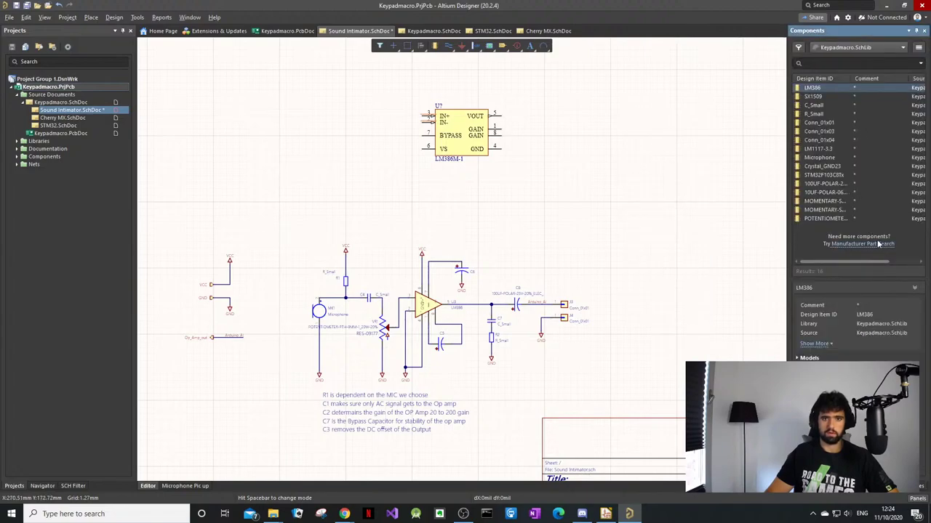
left_click(878, 244)
left_click(827, 62)
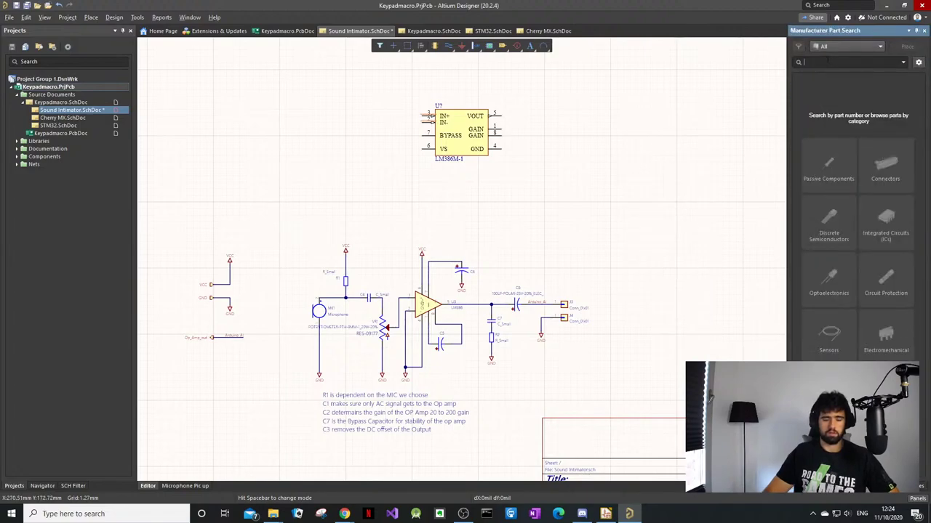
type("MIC-20")
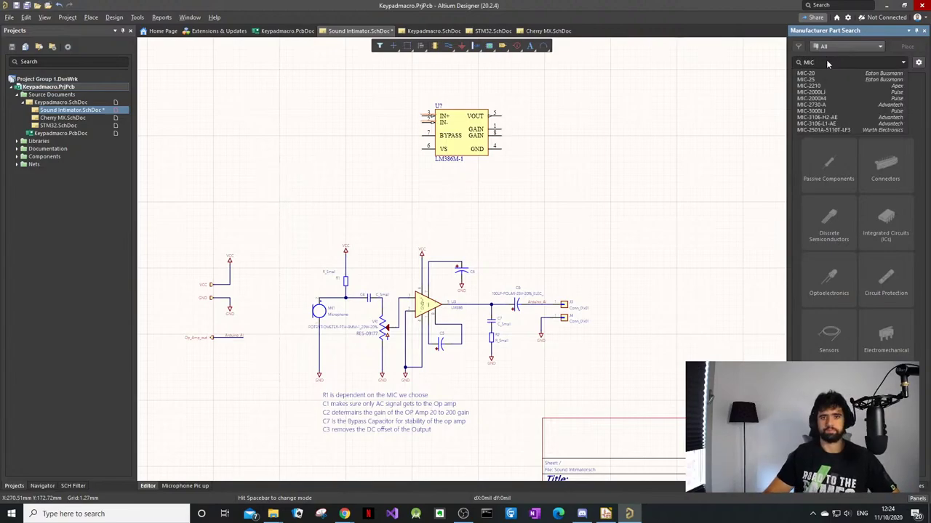
key("Return")
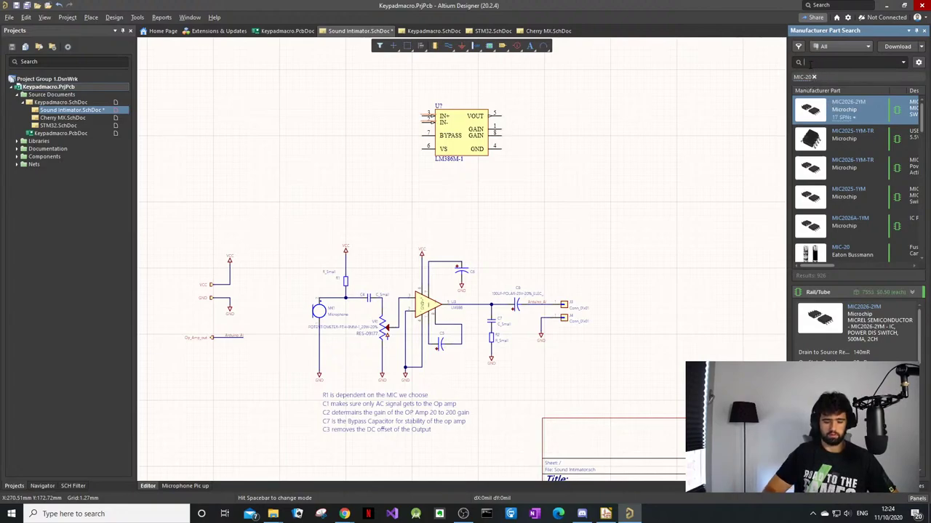
Step: Search the manufacturer parts for Microphone instead, then clear the search
type("hine")
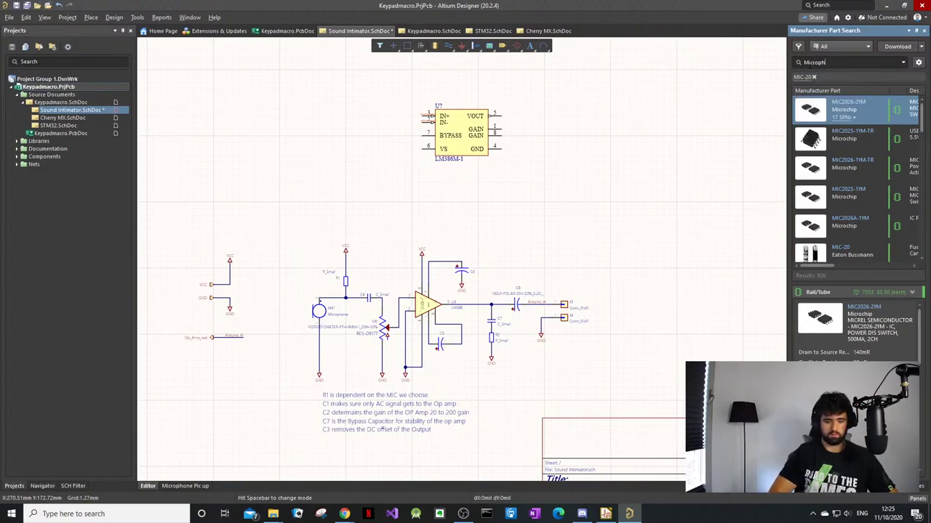
key("BackSpace")
type("on")
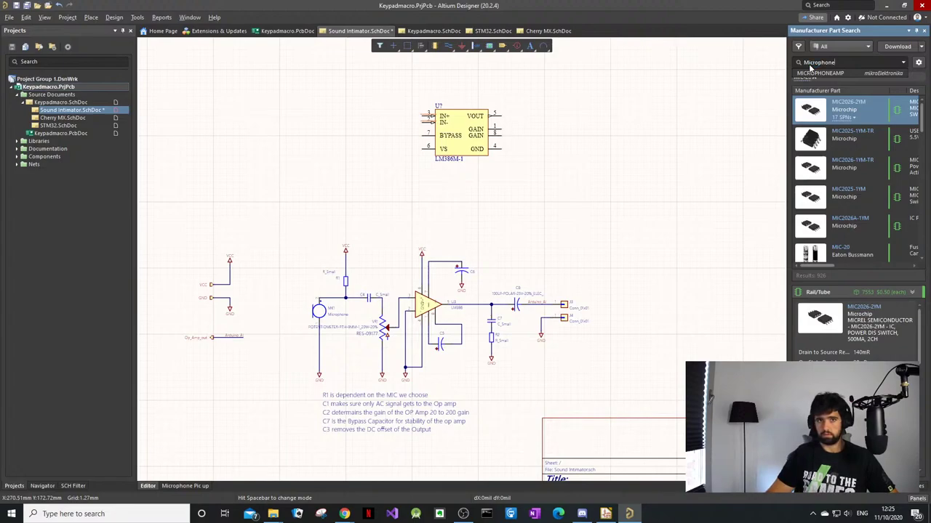
type("e")
key("Return")
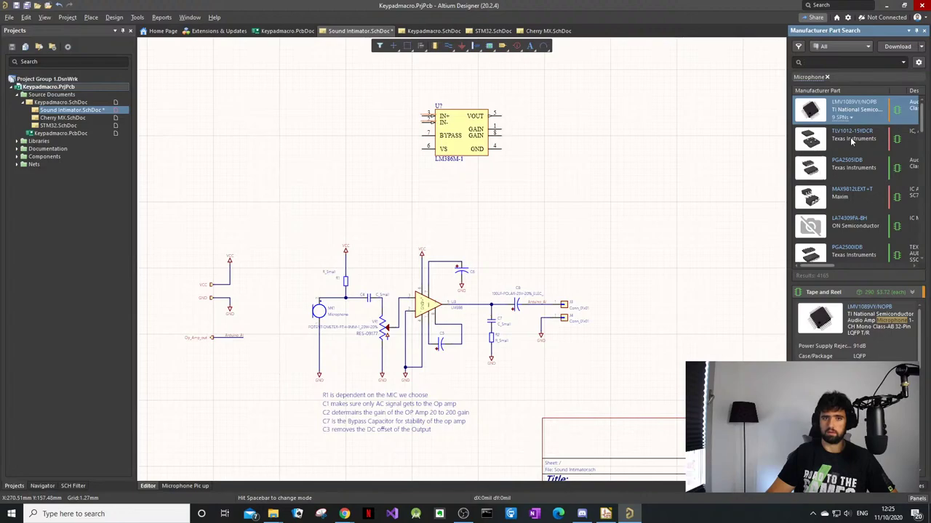
left_click(827, 77)
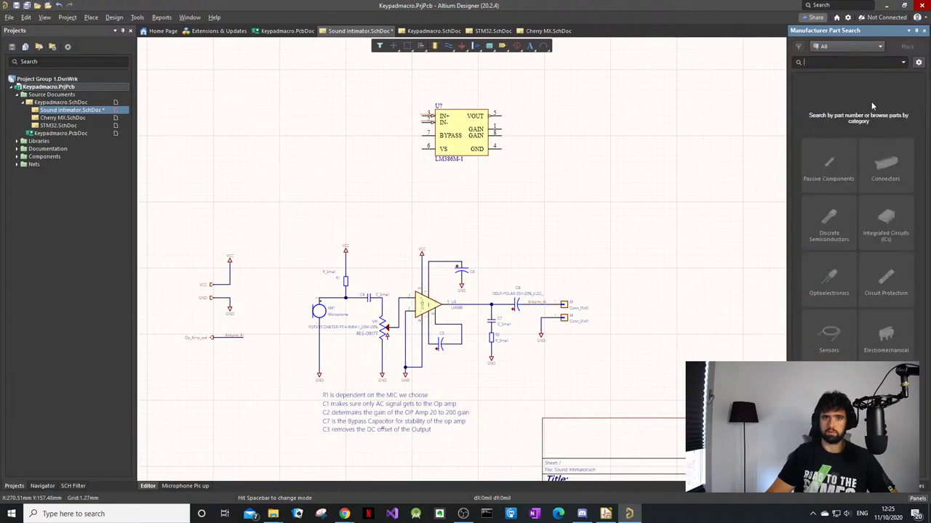
left_click(660, 88)
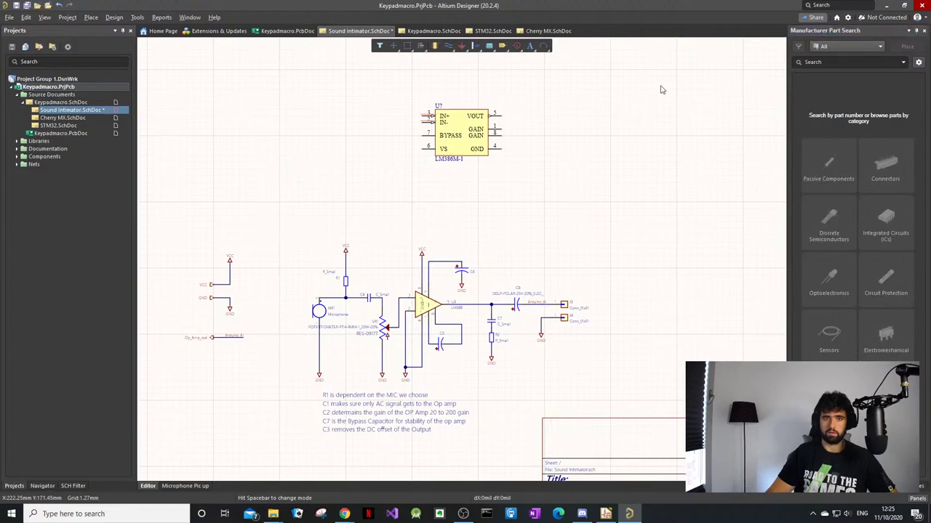
Step: Search the Miscellaneous Devices.IntLib component library for MIC and expand the details of Mic1
key("p")
key("p")
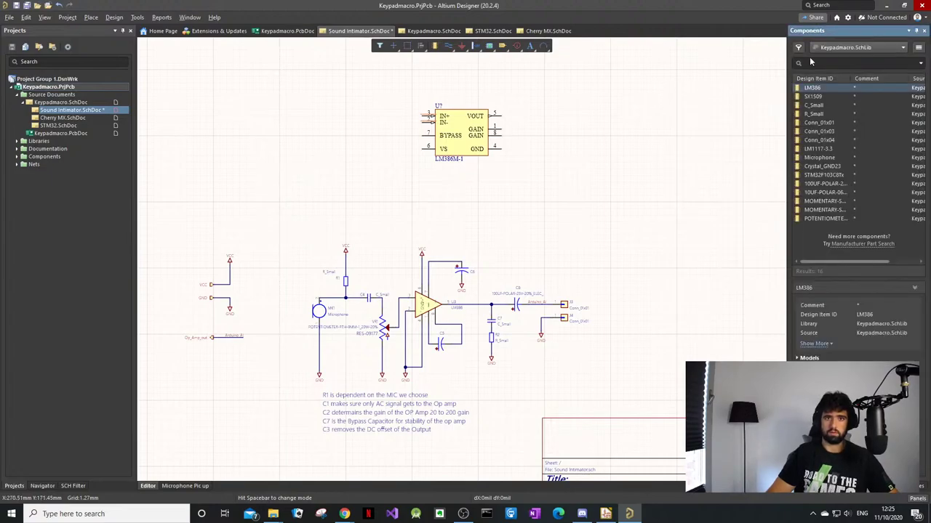
left_click(868, 48)
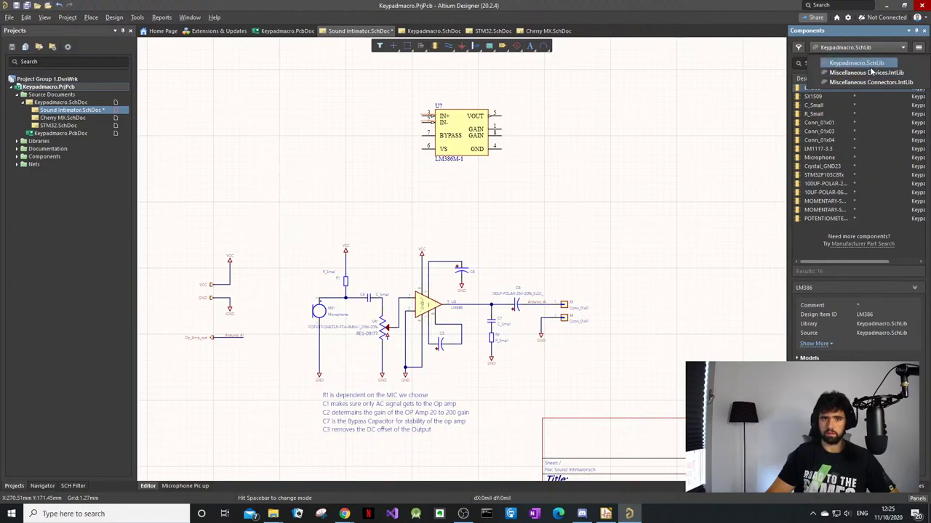
left_click(867, 73)
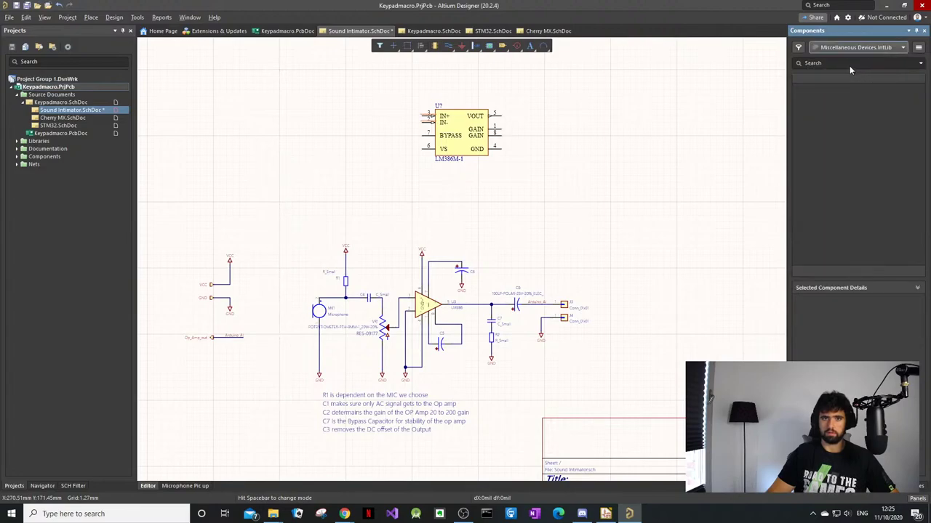
left_click(849, 64)
type("MIC")
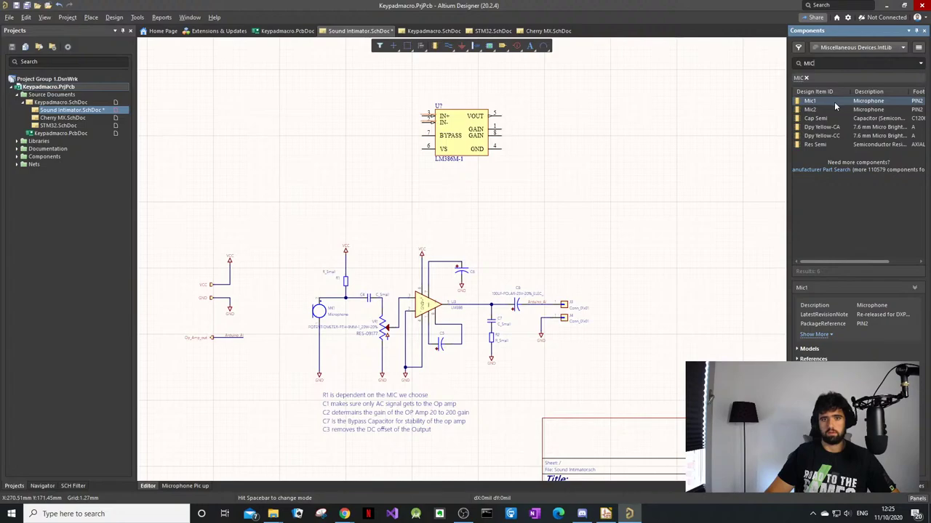
left_click(815, 335)
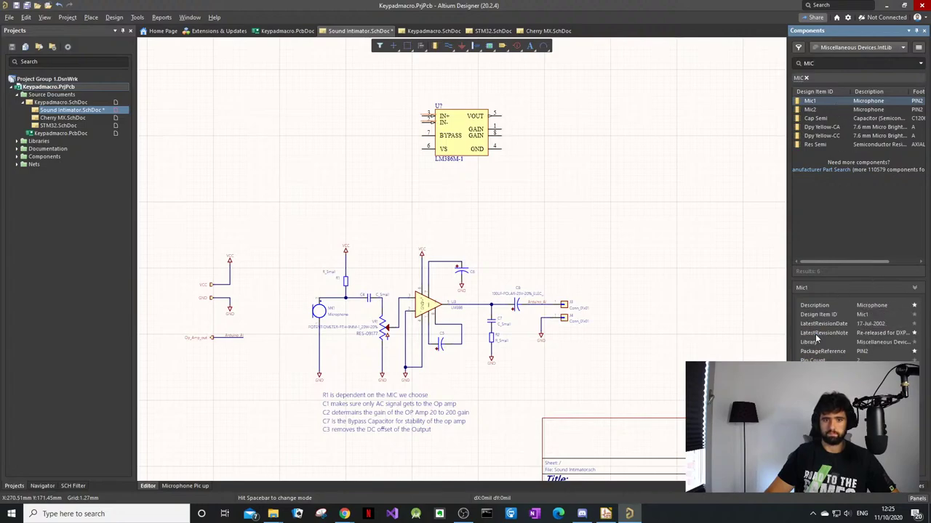
Step: Place a Mic2 microphone left of the LM386M-1, rotated so its pins face the chip, end placement and align it near the IN pins
double_click(838, 108)
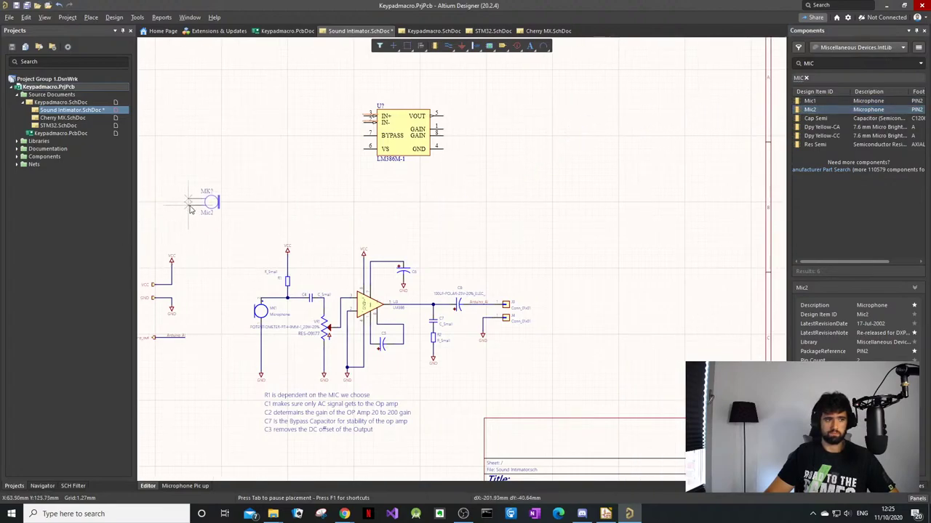
key("r")
left_click(226, 182)
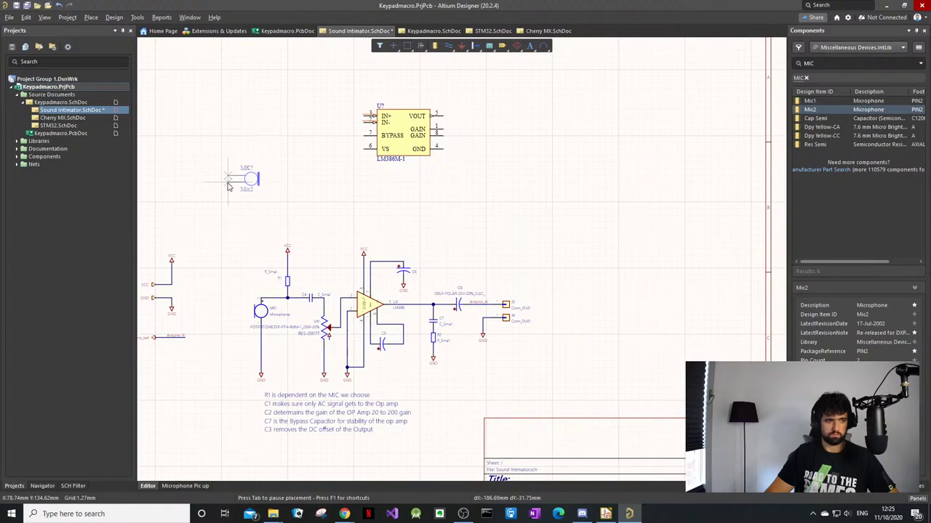
right_click(228, 186)
key("Escape")
right_click(238, 186)
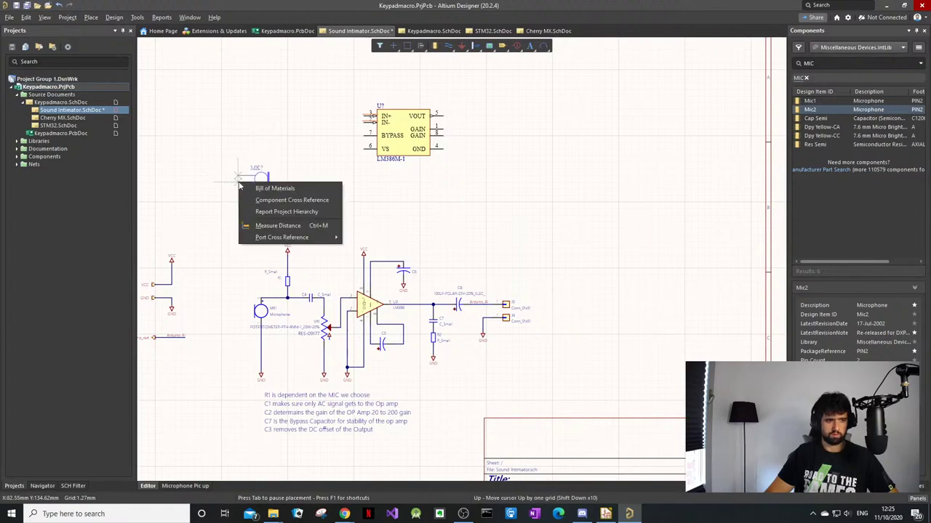
key("Escape")
key("space")
key("space")
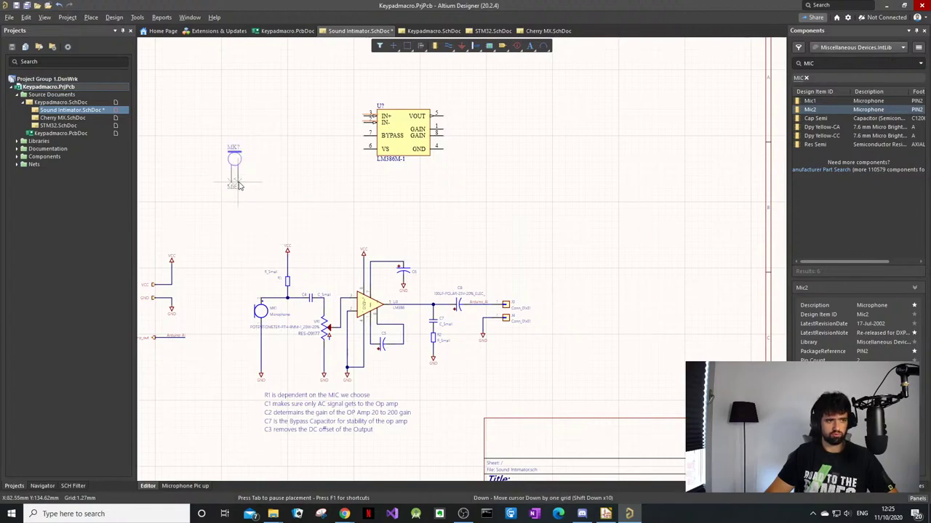
key("space")
key("space")
key("space")
key("space")
key("space")
key("space")
key("space")
key("space")
key("space")
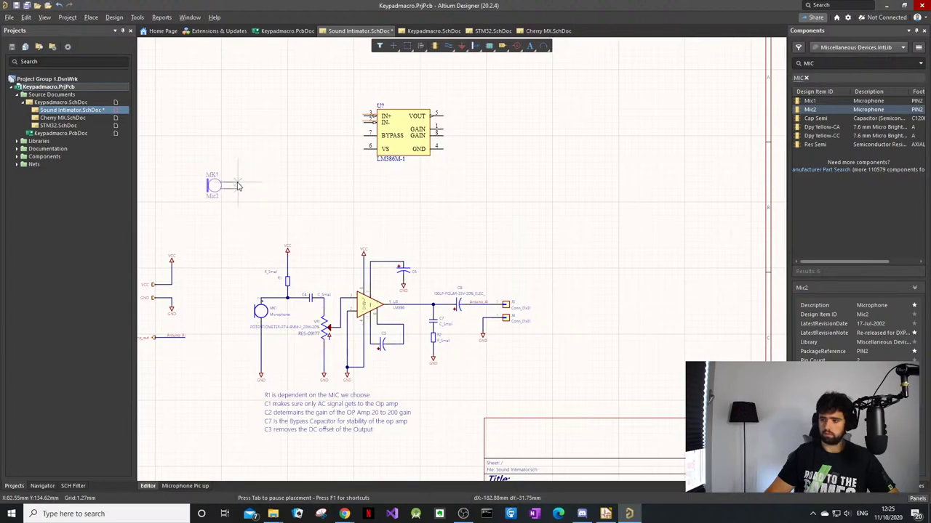
key("space")
key("space")
key("space")
key("space")
key("space")
key("space")
key("space")
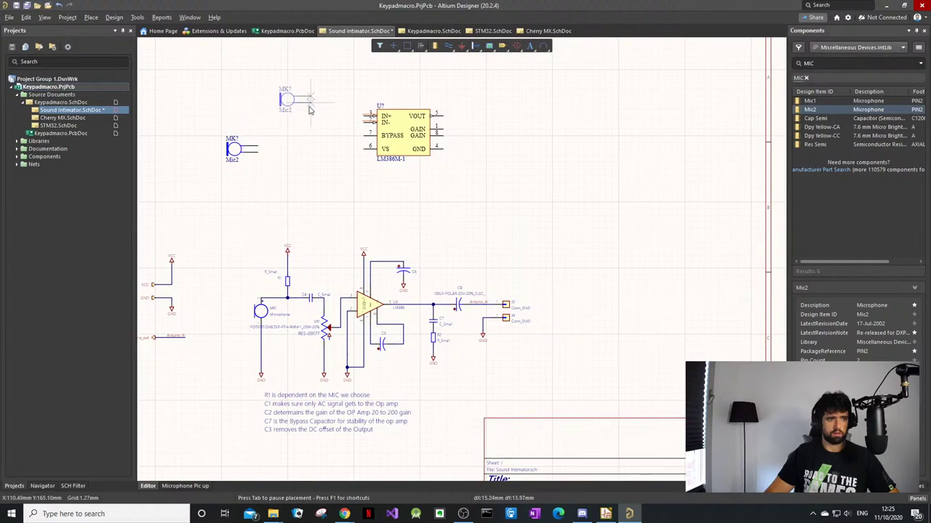
key("Escape")
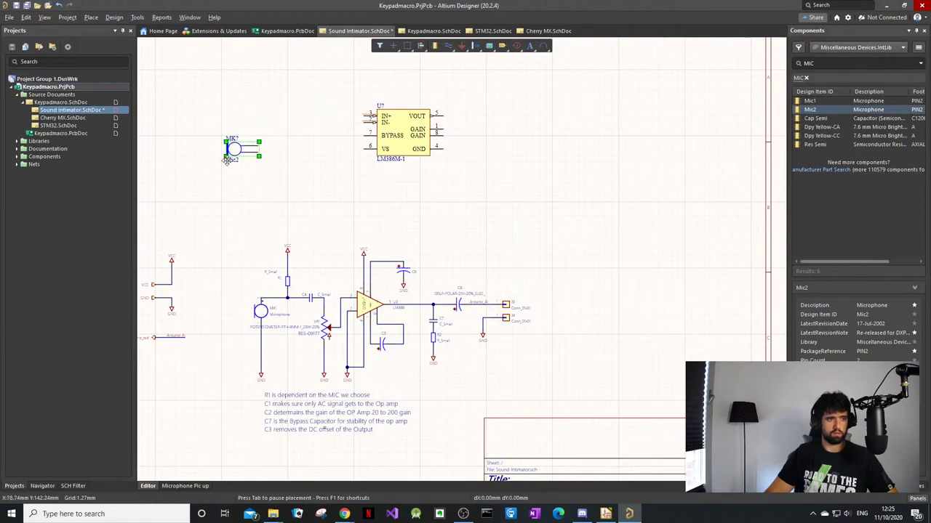
left_click_drag(233, 149, 250, 126)
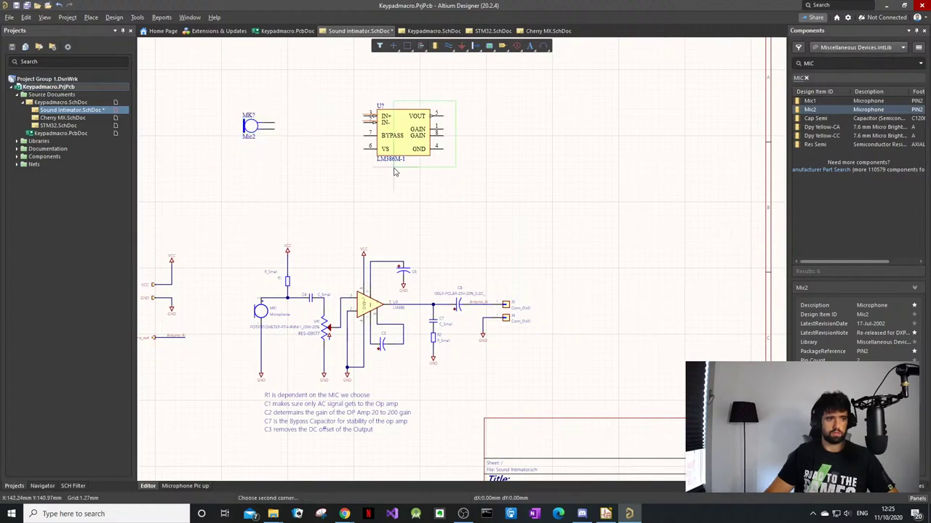
Step: Move the LM386M-1 slightly right and down, and shift the Mic2 microphone to line up with its IN pins
left_click_drag(389, 152, 386, 160)
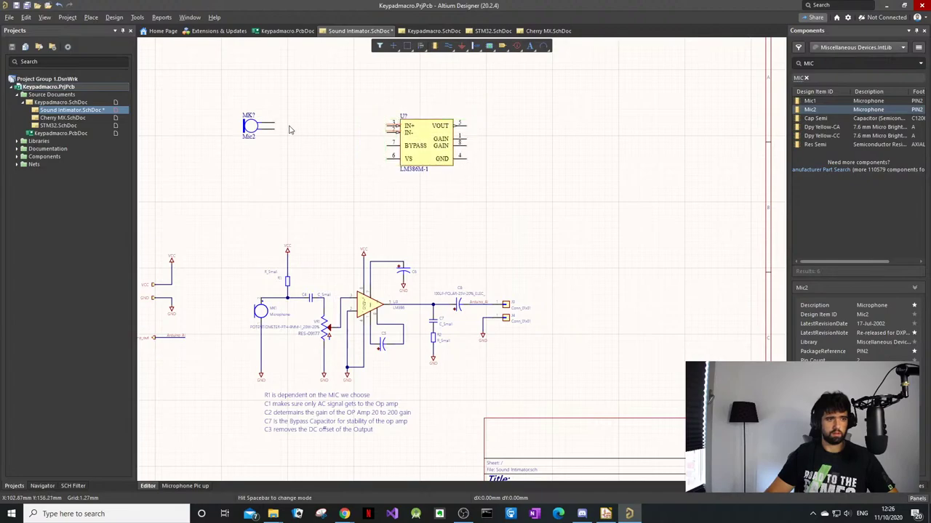
left_click_drag(272, 126, 286, 132)
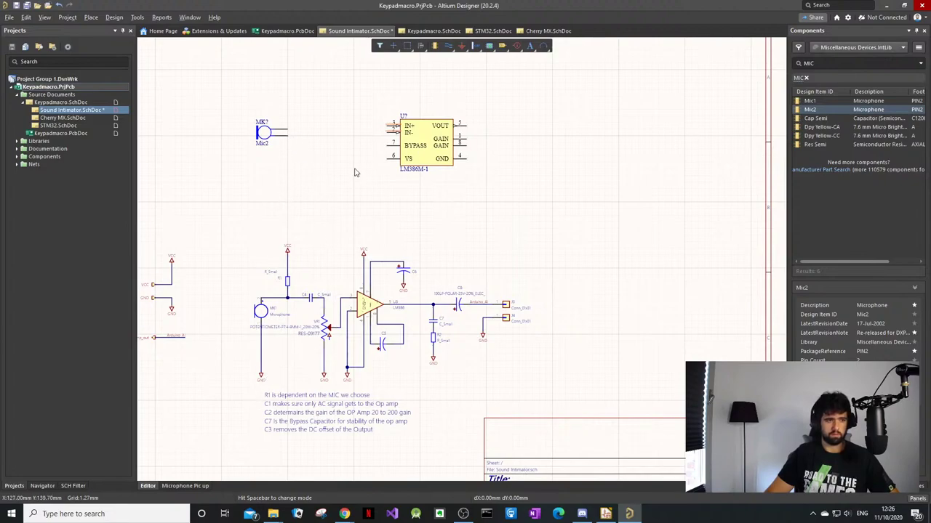
Step: Draw a wire from the lower pin of Mic2 a short way right and then straight down
key("p")
key("w")
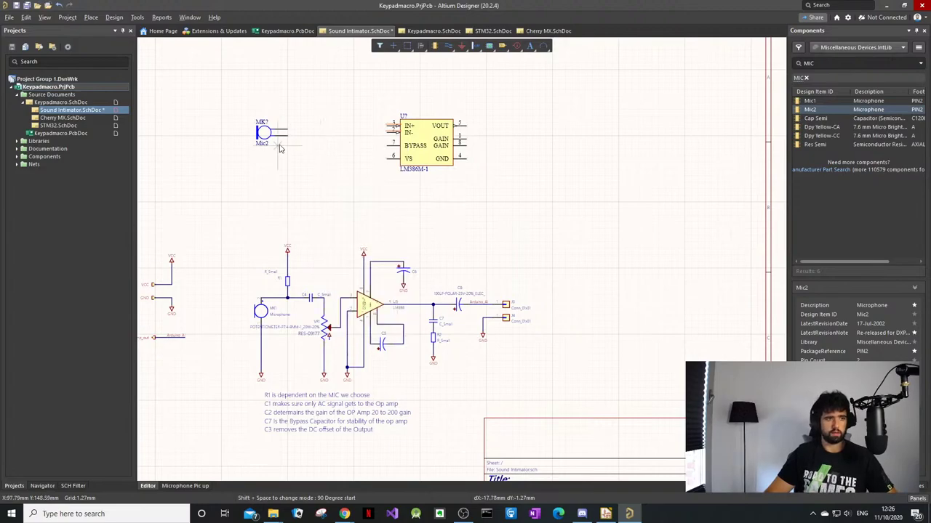
scroll(279, 149, "up", 2)
scroll(288, 177, "up", 1, "ctrl")
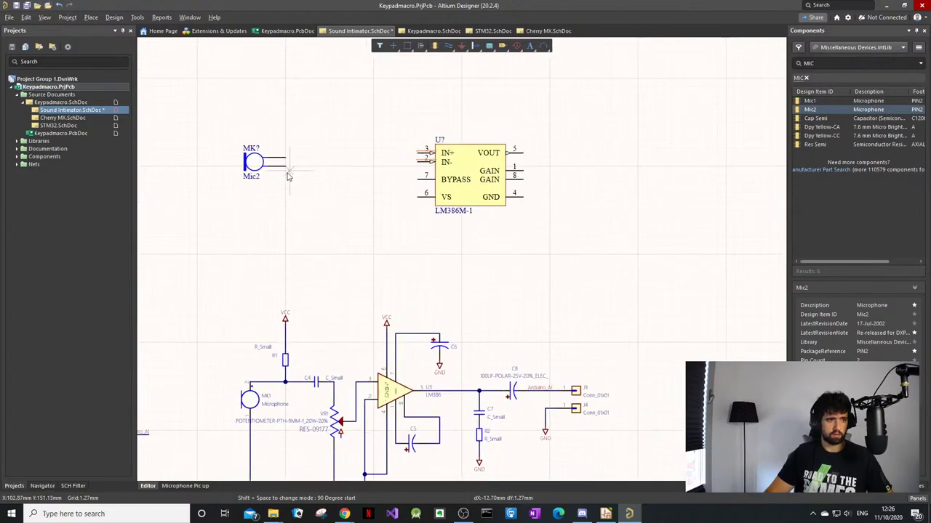
scroll(288, 177, "up", 1, "ctrl")
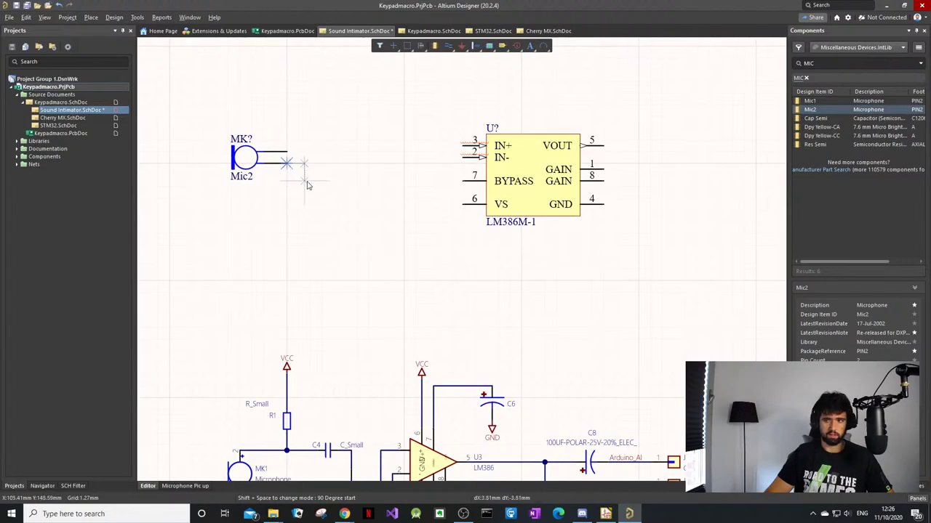
left_click(322, 231)
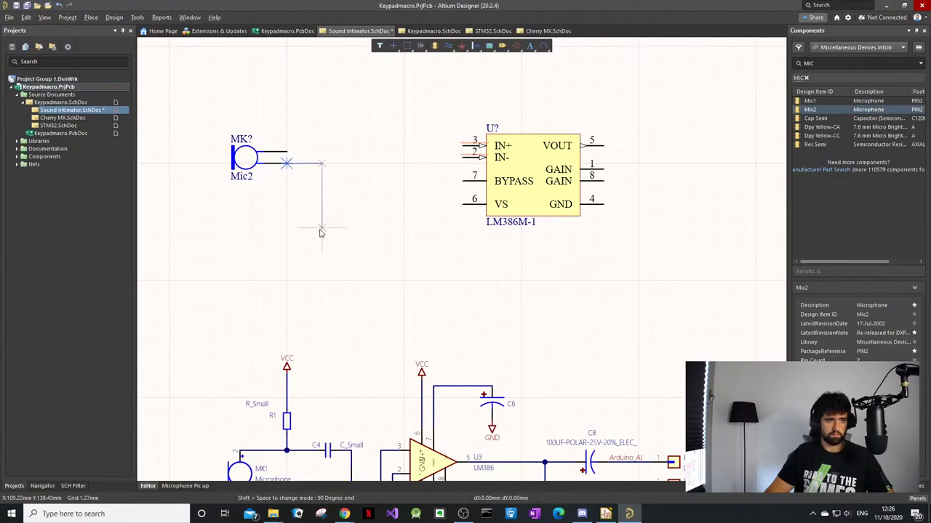
key("space")
key("space")
Step: Start a power port below the Mic2 wire and set its style to Power Ground and its name to GND
scroll(322, 254, "down", 5)
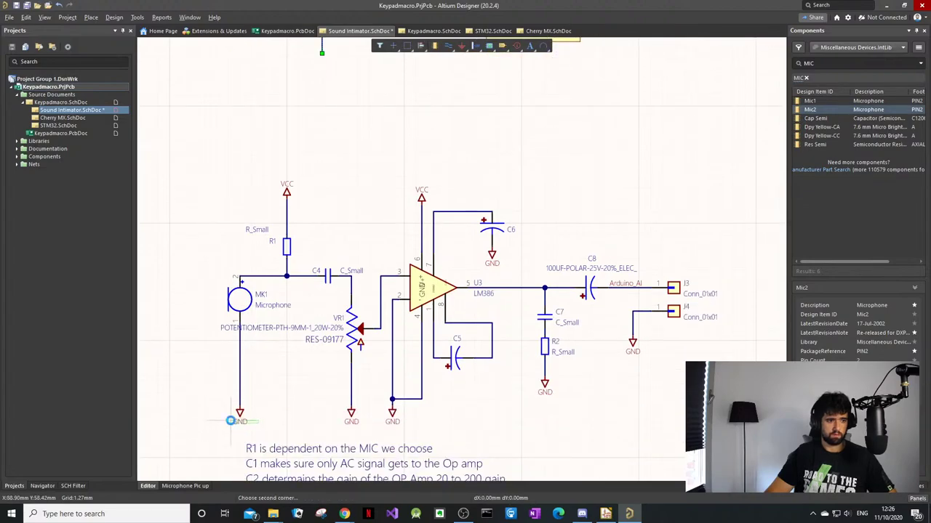
left_click(240, 412)
key("p")
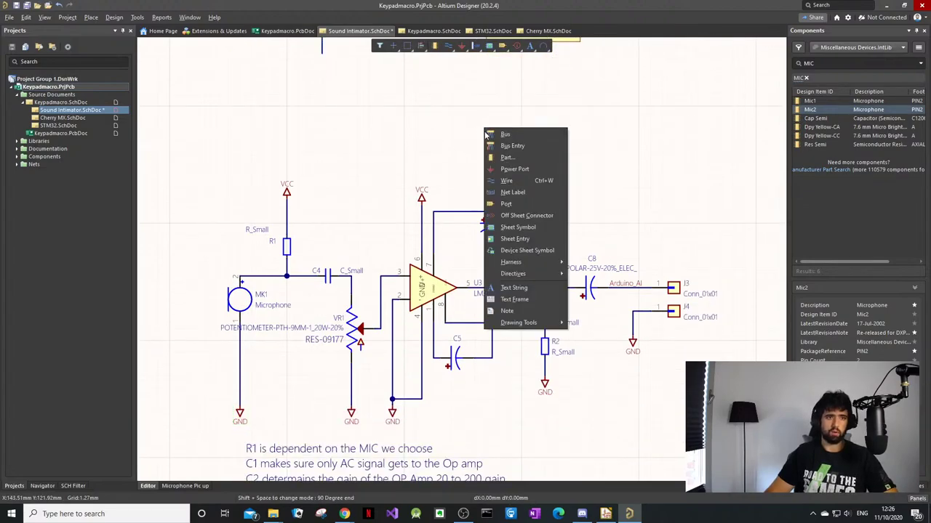
left_click(529, 169)
scroll(477, 162, "up", 5)
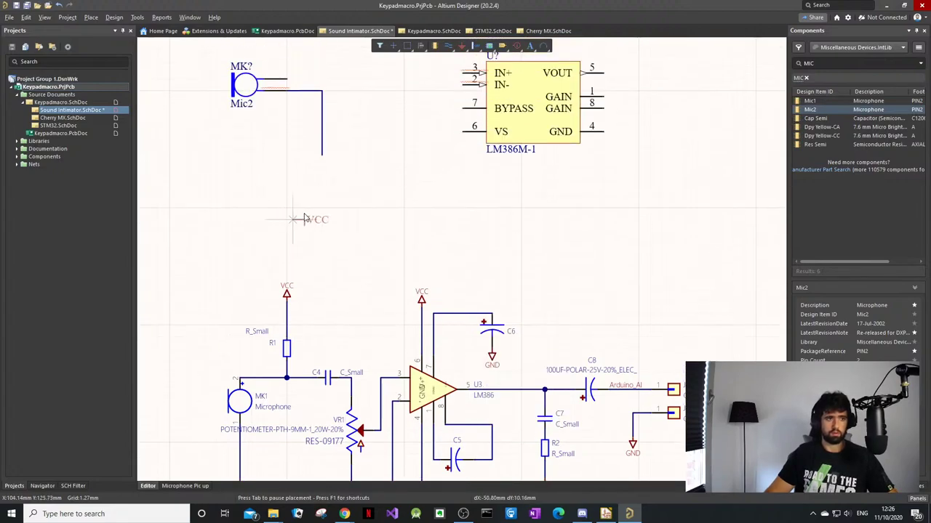
key("Tab")
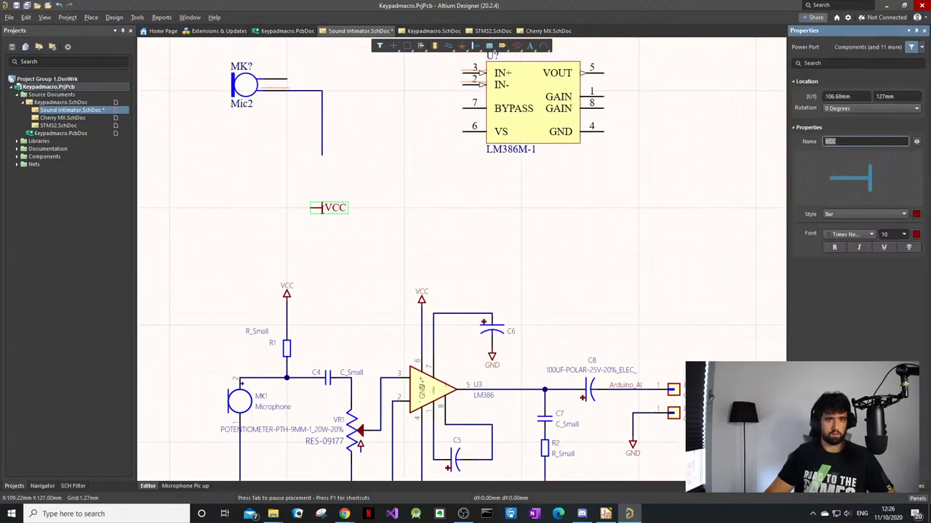
left_click(336, 218)
double_click(335, 208)
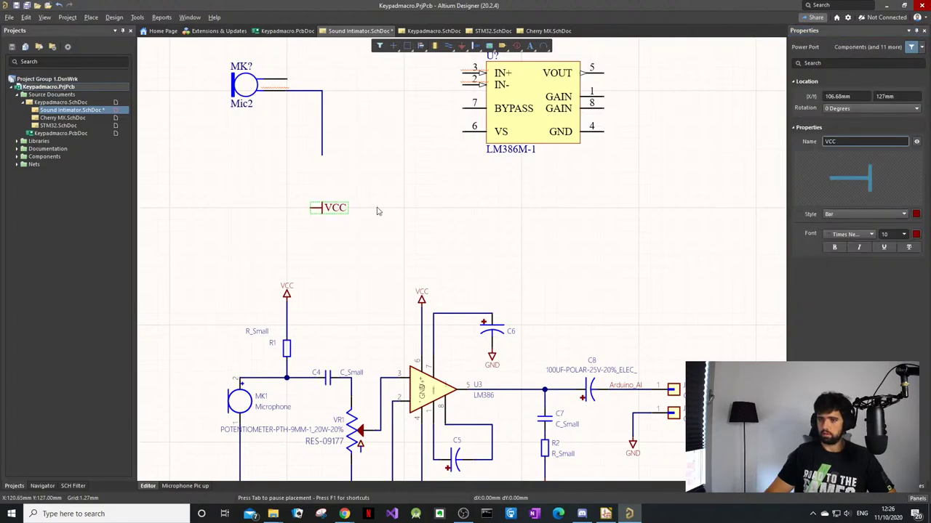
left_click(397, 242)
left_click(334, 213)
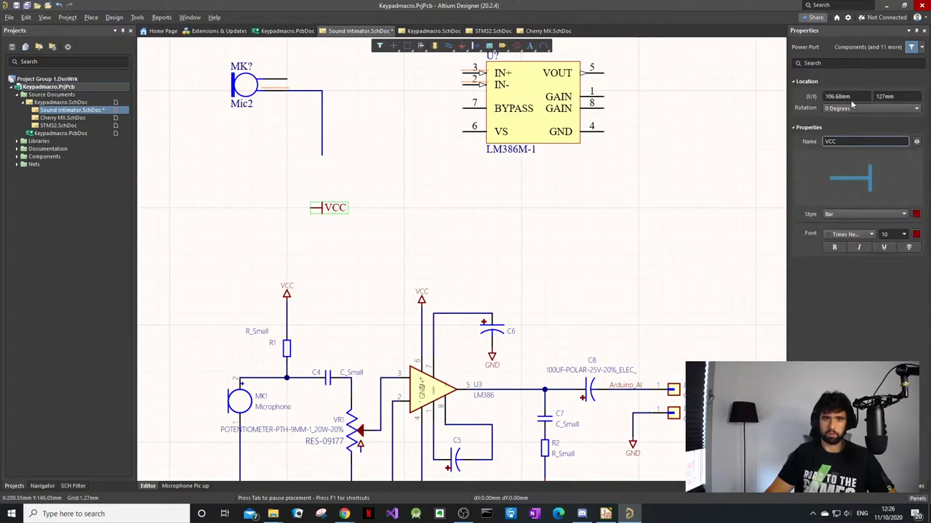
left_click(863, 215)
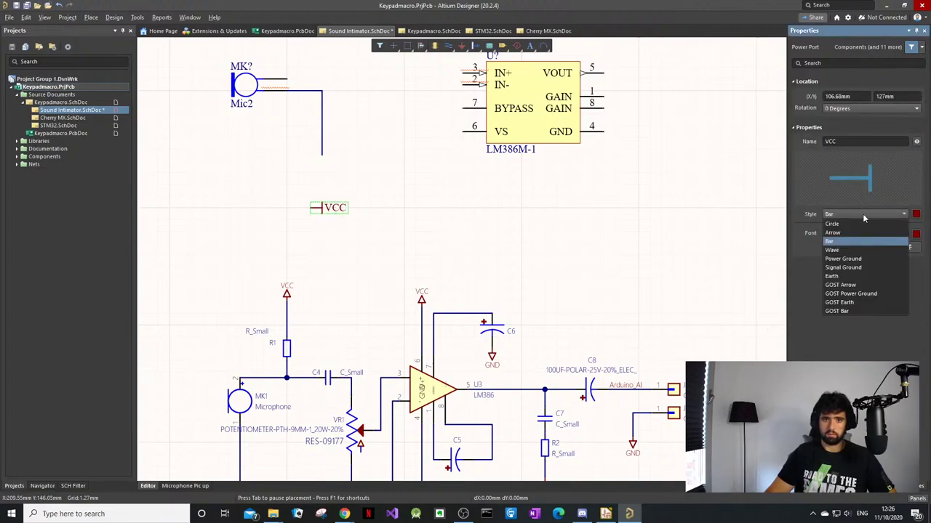
left_click(845, 258)
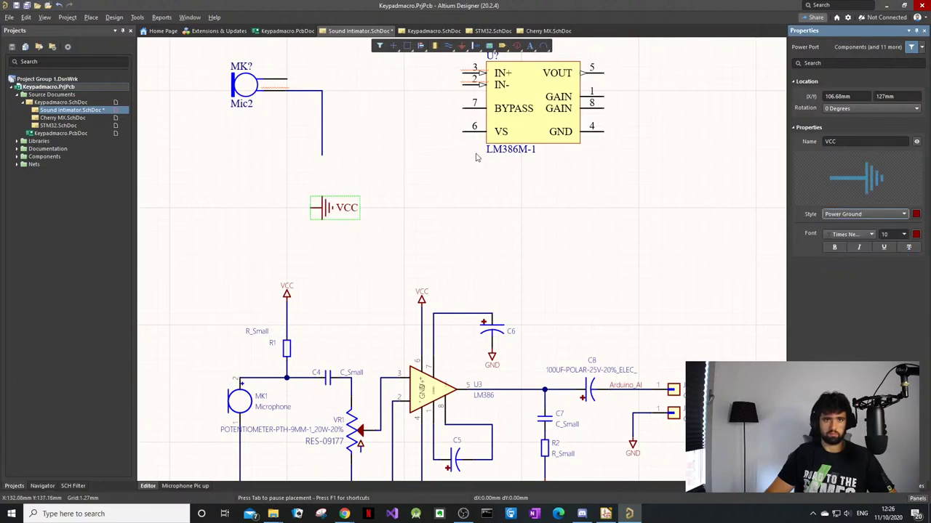
left_click(867, 141)
type("GND")
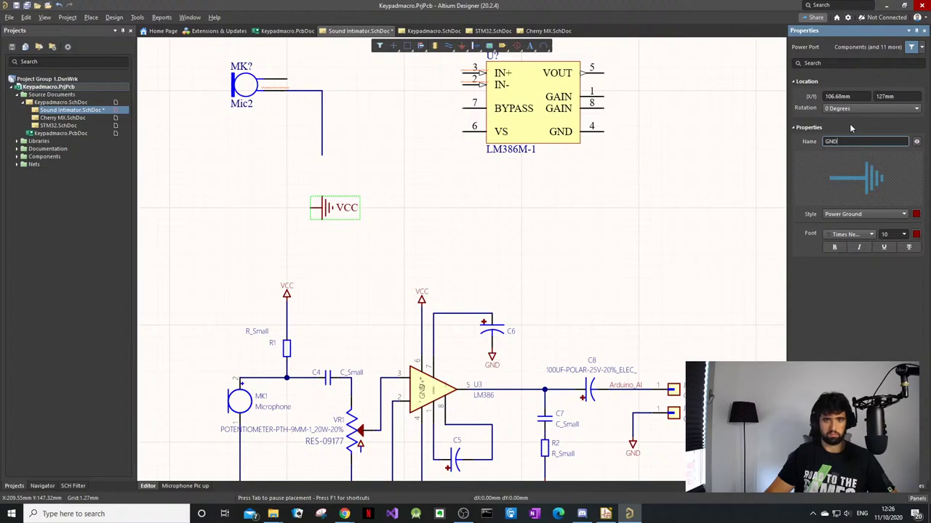
key("Return")
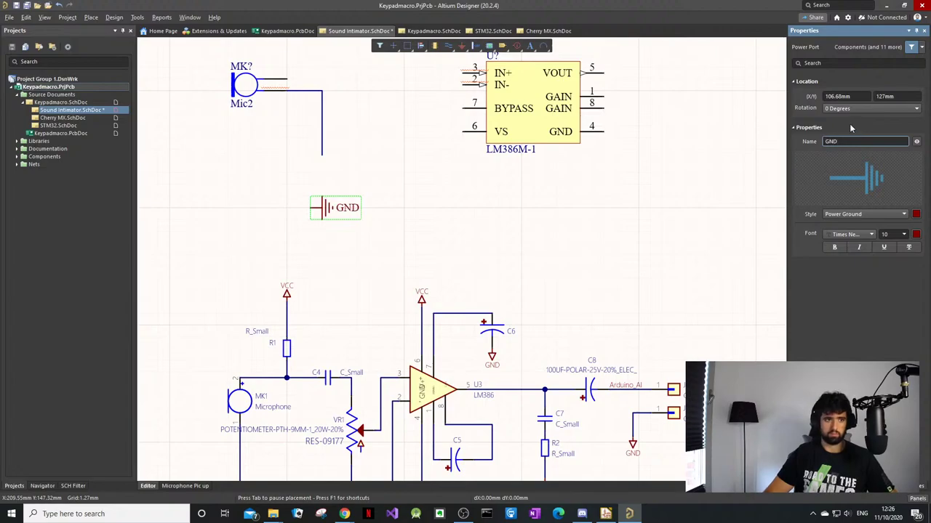
Step: Rotate the GND power port to 270 degrees and attach it to the lower end of the Mic2 wire
left_click(383, 245)
left_click_drag(318, 210, 324, 205)
right_click(322, 204)
left_click(304, 192)
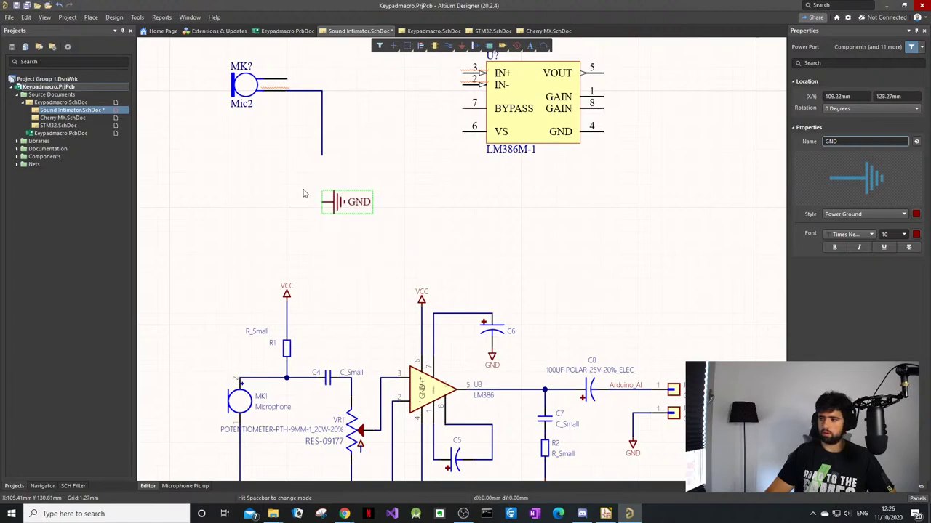
key("space")
key("space")
key("space")
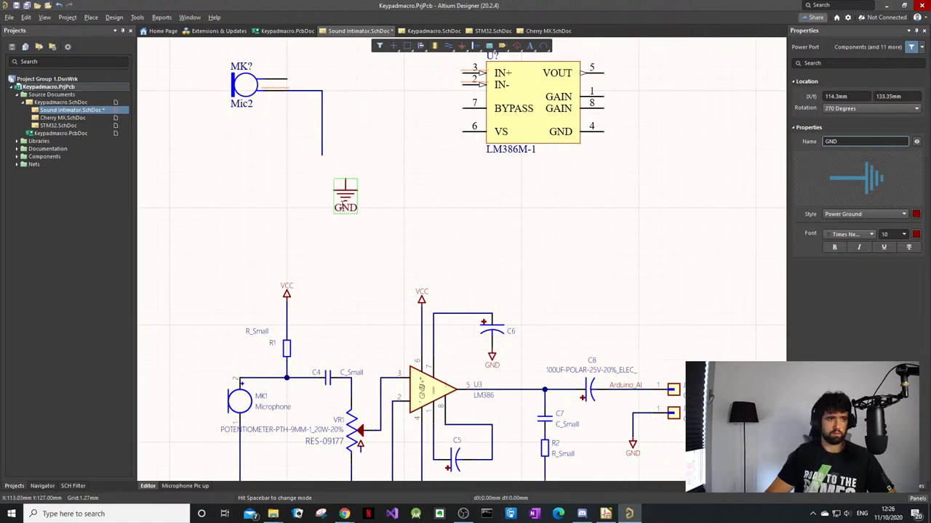
left_click_drag(340, 202, 323, 156)
left_click(353, 170)
Step: Search the Miscellaneous Devices.IntLib components for resist, select Res1 and look through the matching parts
scroll(350, 161, "down", 1)
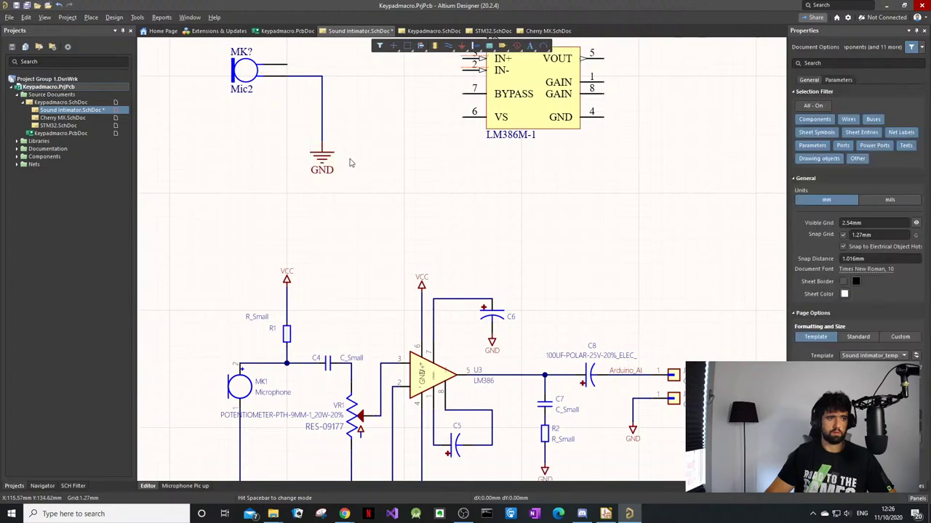
scroll(354, 132, "up", 2)
middle_click_drag(353, 134, 352, 148)
scroll(352, 148, "down", 1, "ctrl")
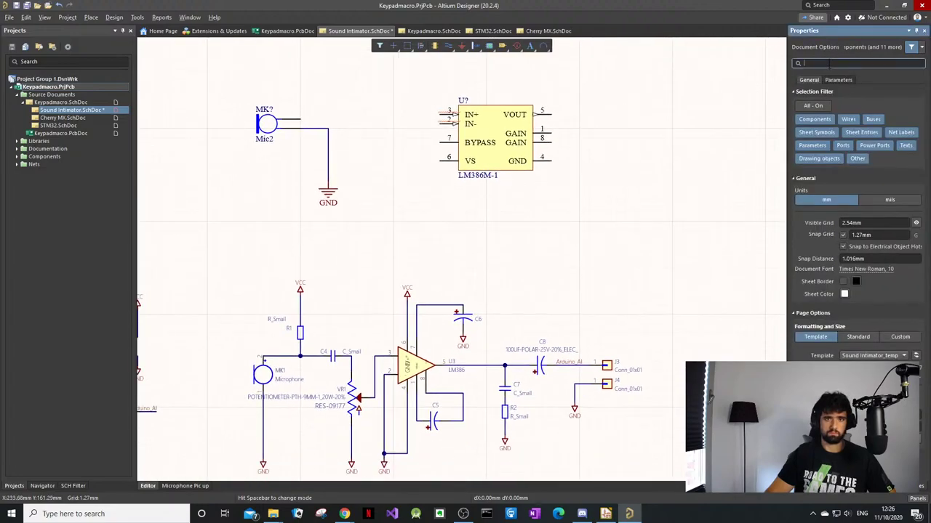
key("p")
key("p")
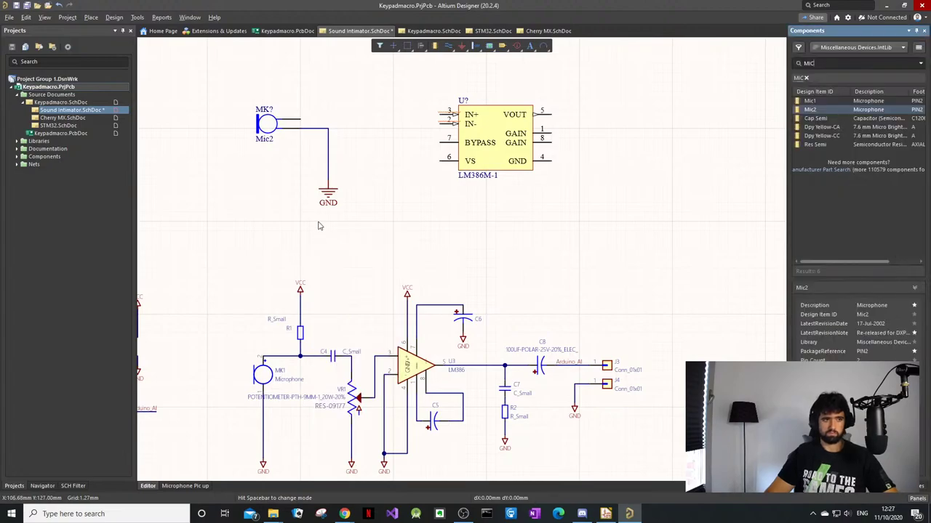
left_click_drag(820, 64, 777, 59)
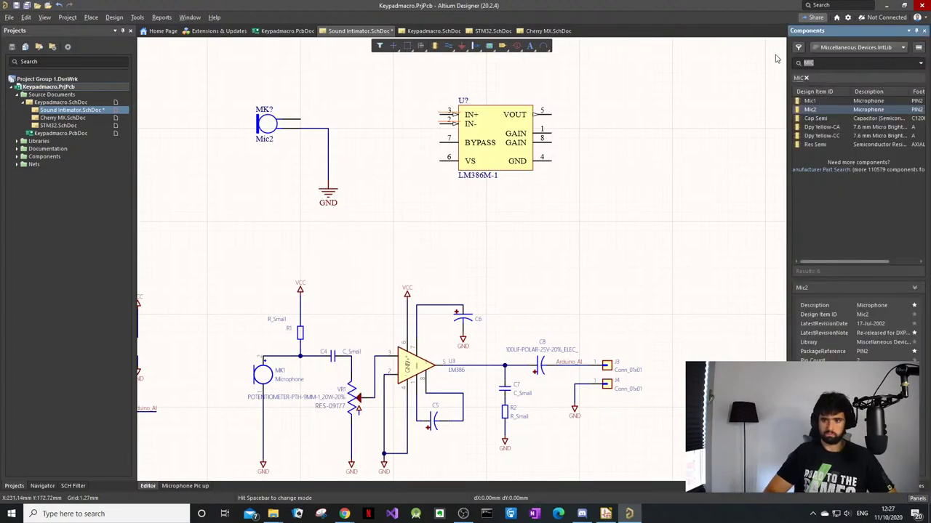
type("r")
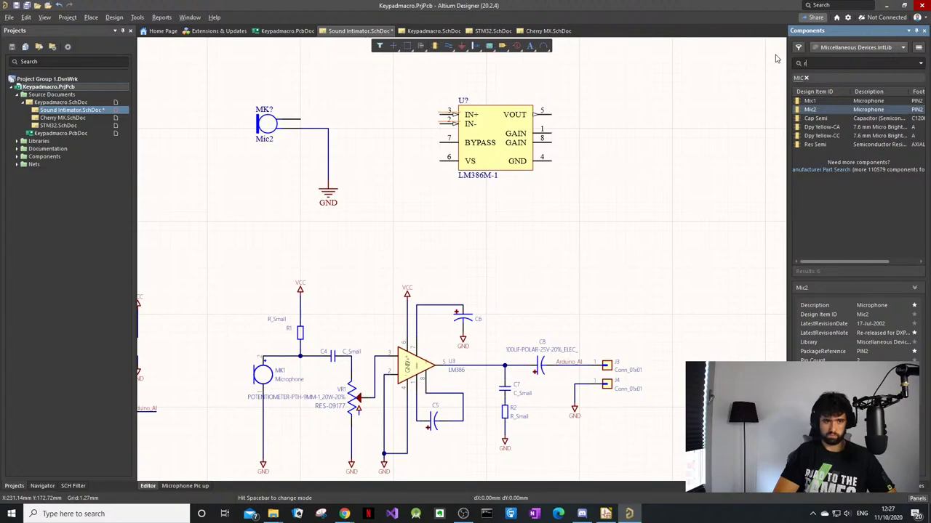
type("esist")
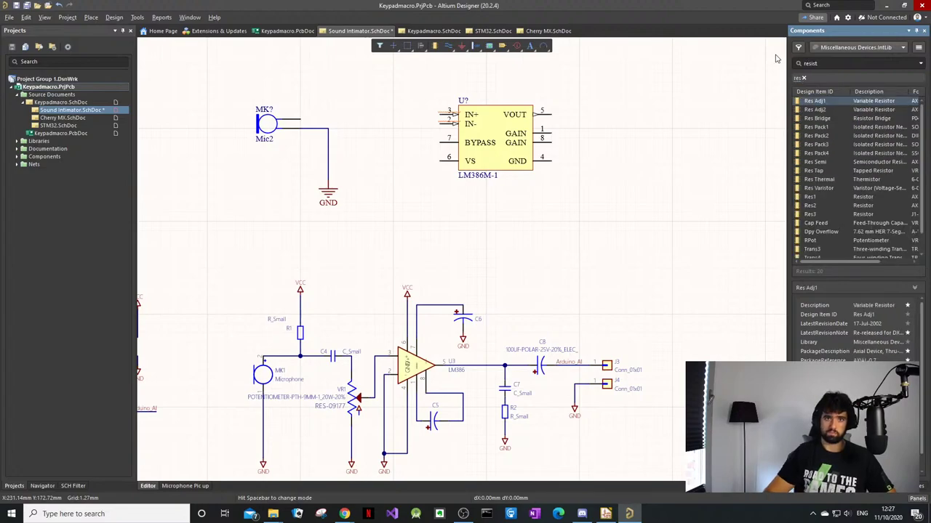
left_click(813, 111)
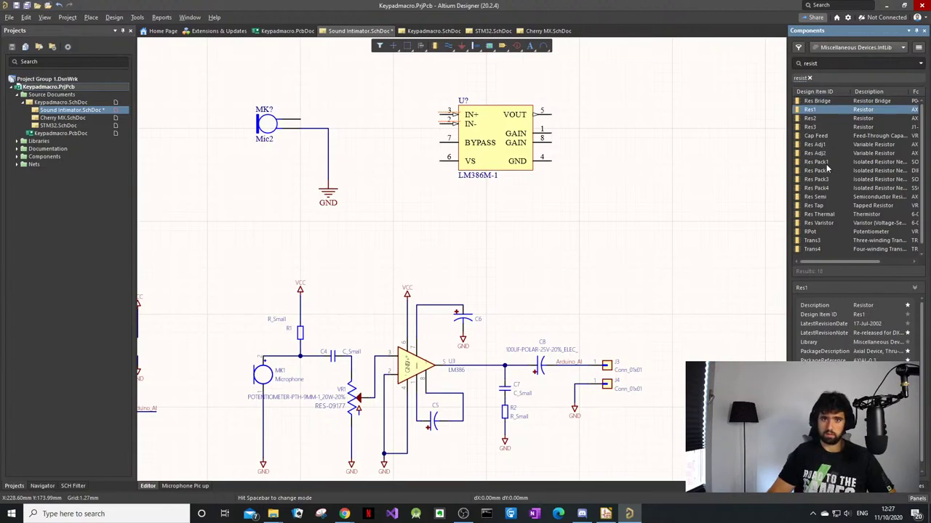
scroll(820, 217, "down", 3)
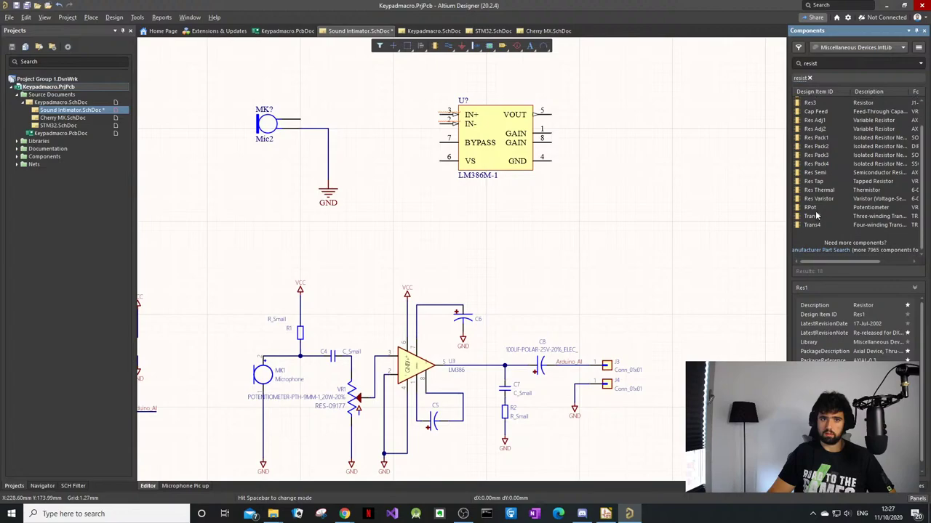
scroll(817, 215, "up", 3)
Step: Narrow the component search to resist 0603, then search for 0603 alone
left_click(825, 63)
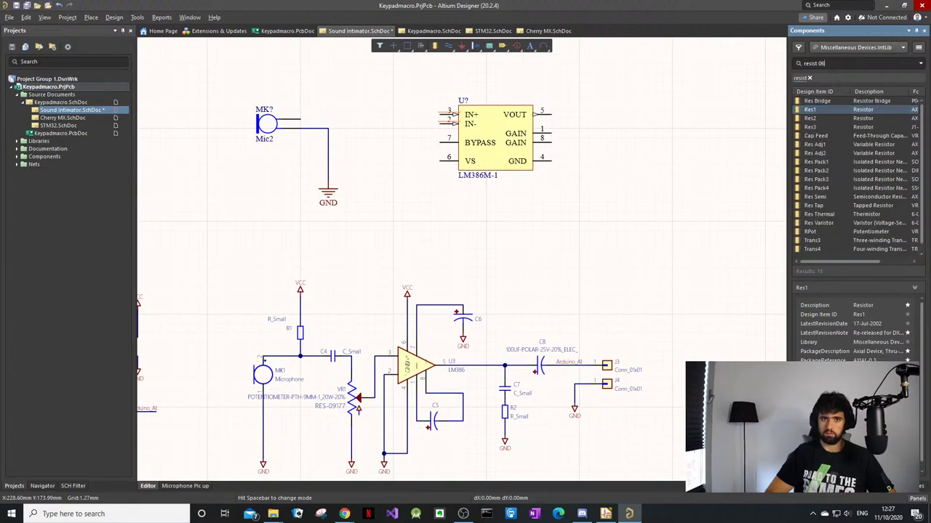
key("Return")
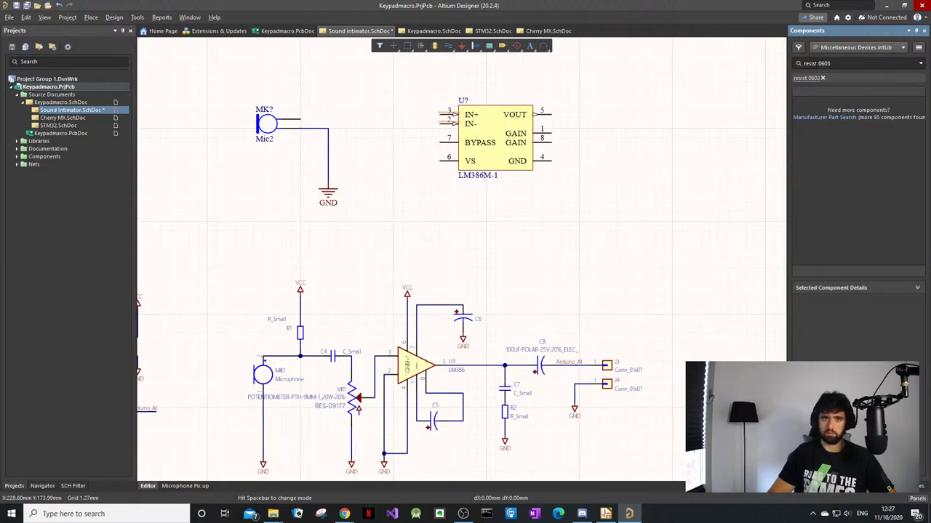
left_click_drag(819, 64, 784, 70)
key("BackSpace")
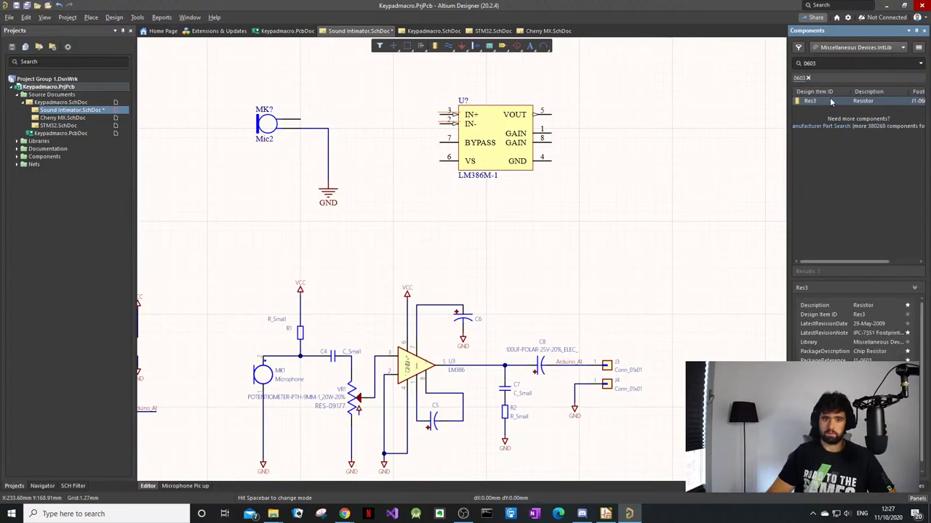
Step: Place the Res3 1K resistor above Mic2, rotated vertically and aligned with the microphone's ground wire
left_click_drag(828, 100, 352, 100)
key("ctrl+z")
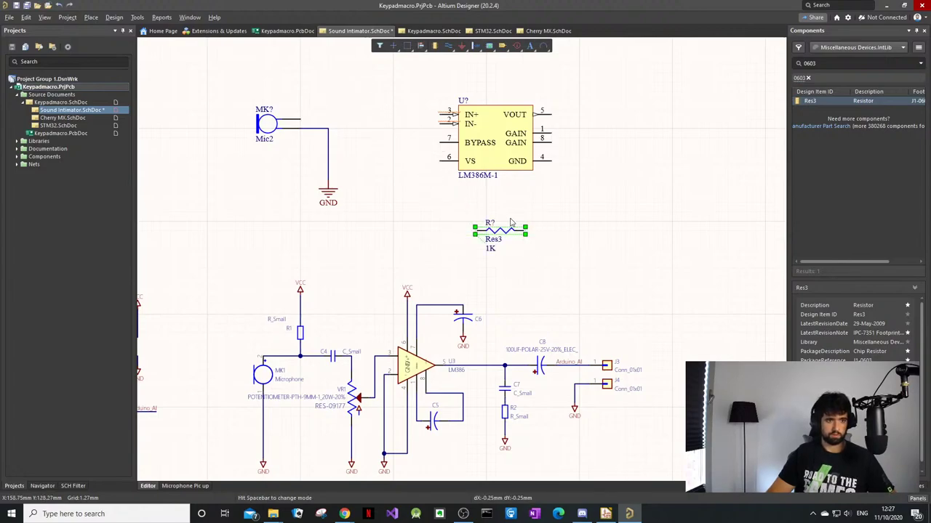
left_click_drag(495, 245, 332, 97)
left_click(557, 242)
key("ctrl+z")
key("r")
left_click(391, 114)
key("space")
scroll(354, 127, "down", 10, "ctrl")
scroll(351, 124, "up", 10, "ctrl")
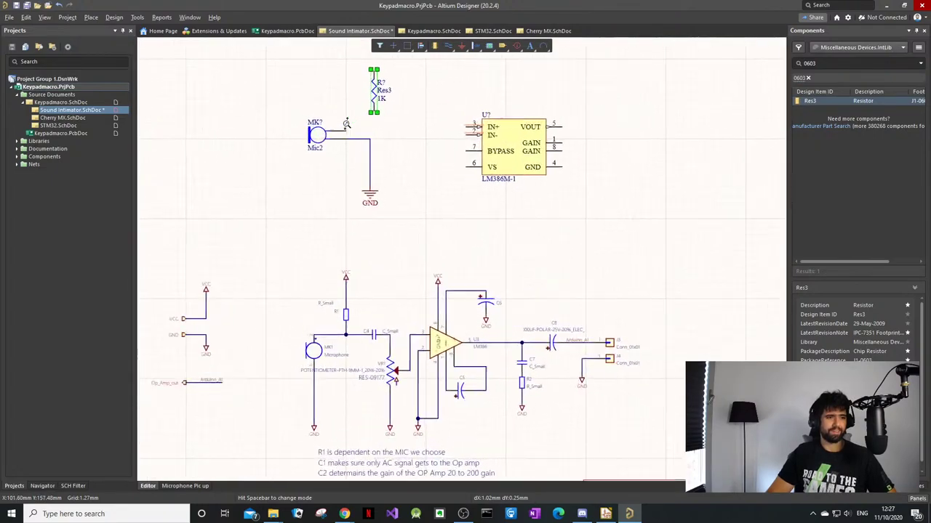
scroll(411, 125, "up", 3)
left_click_drag(383, 204, 378, 162)
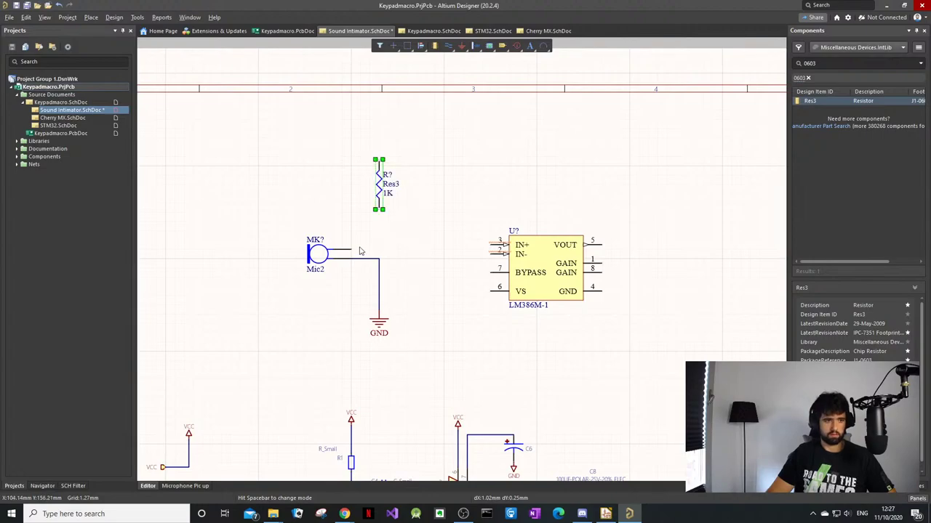
Step: Wire the upper pin of Mic2 to the lower end of the Res3 resistor
scroll(418, 218, "up", 5, "ctrl")
scroll(405, 208, "down", 6, "ctrl")
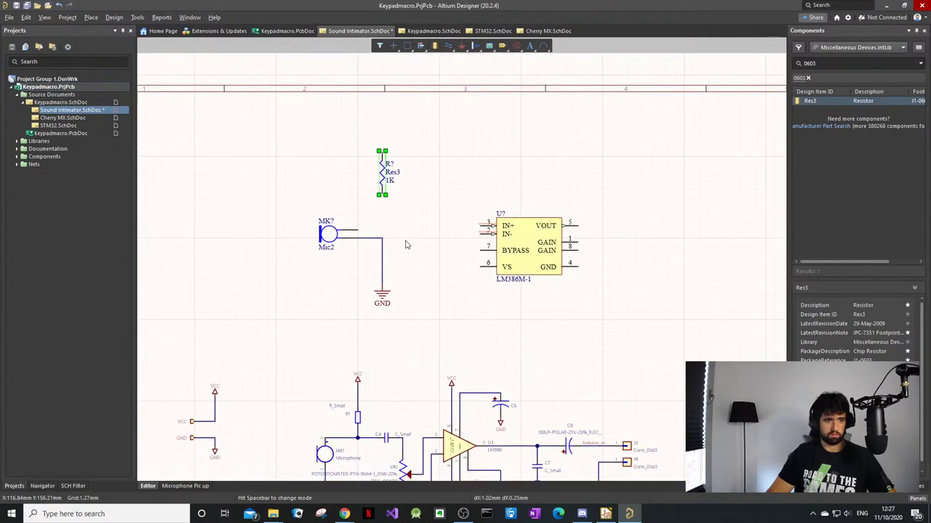
scroll(405, 218, "down", 2)
scroll(385, 216, "up", 1)
left_click(366, 200)
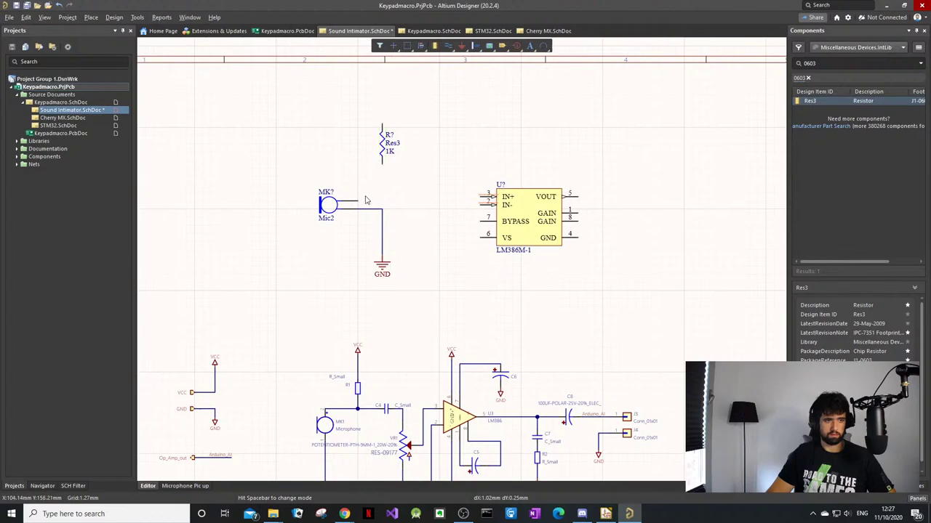
key("ctrl+w")
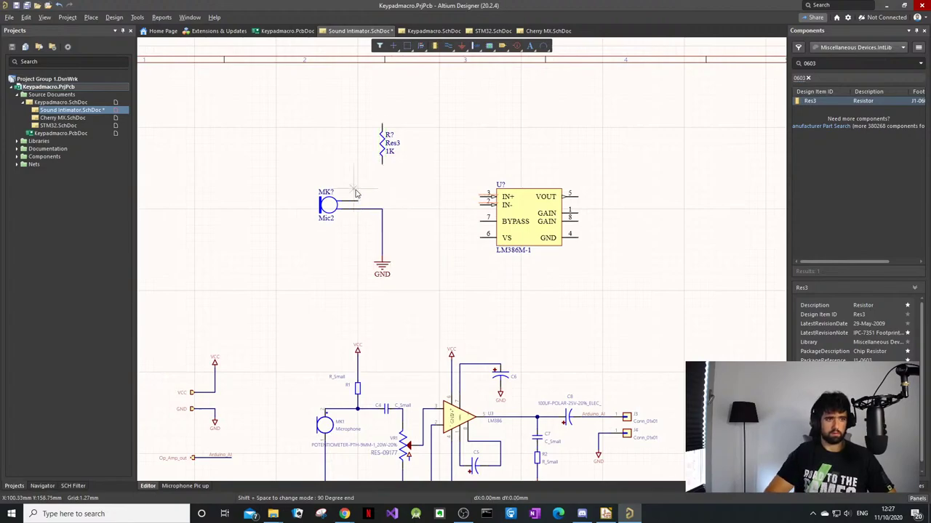
scroll(359, 217, "up", 3)
scroll(360, 217, "down", 2)
left_click(358, 216)
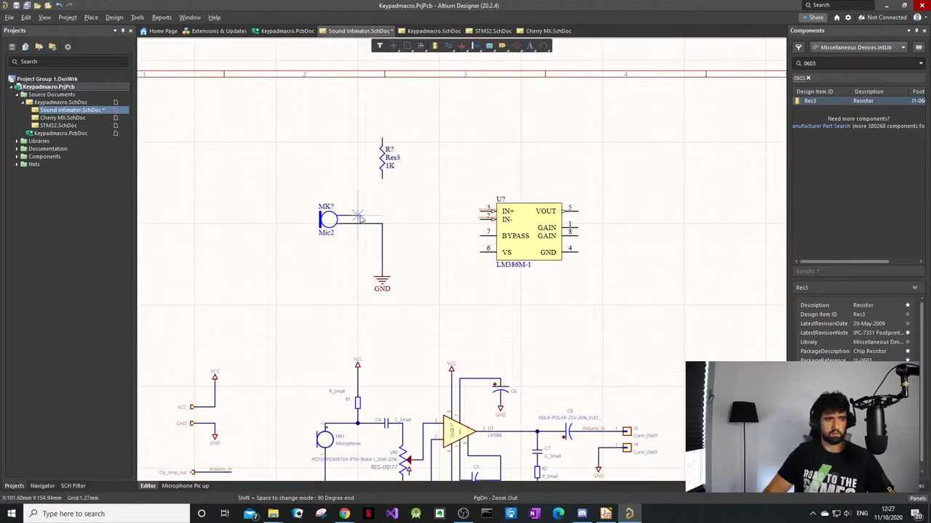
left_click(382, 179)
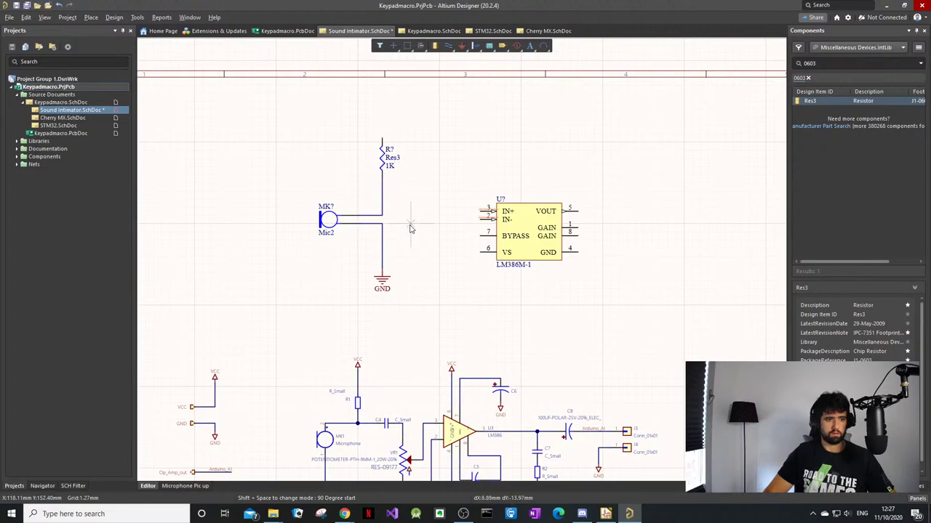
key("Escape")
Step: Place a VCC power port above the Res3 resistor, rotated upright and aligned with it
key("p")
key("o")
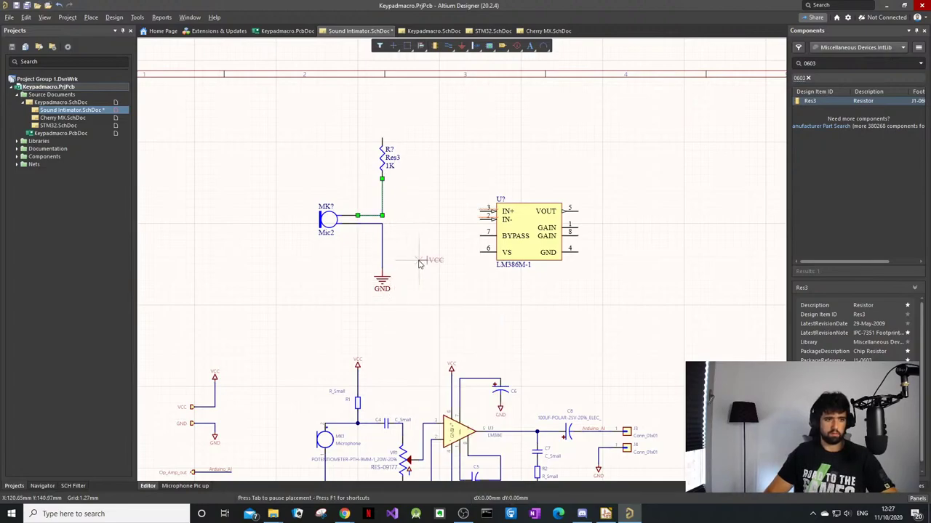
key("r")
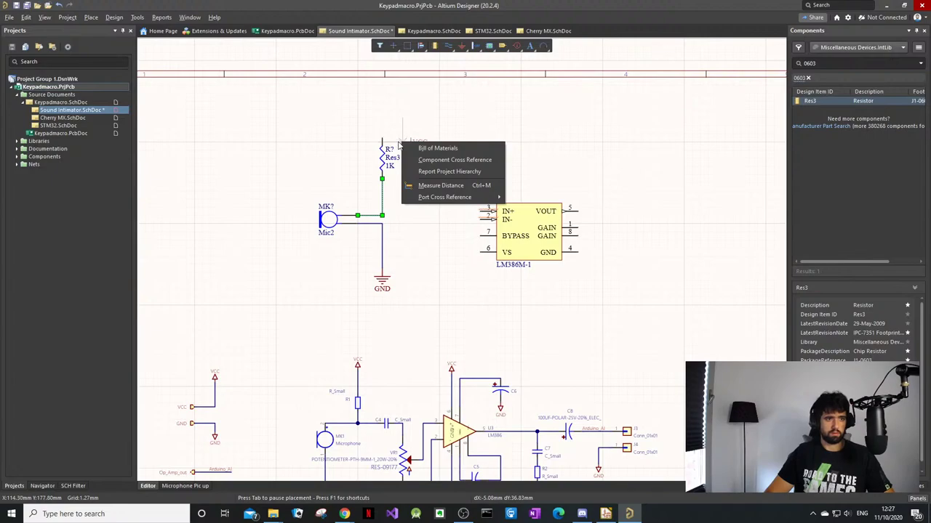
key("Escape")
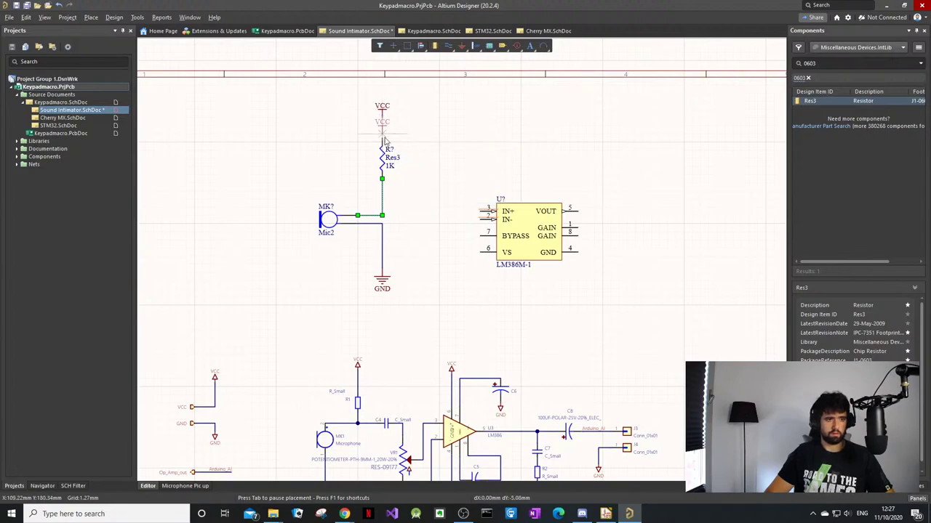
left_click(382, 116)
Step: Wire the upper end of the Res3 resistor to the VCC power port
key("p")
key("w")
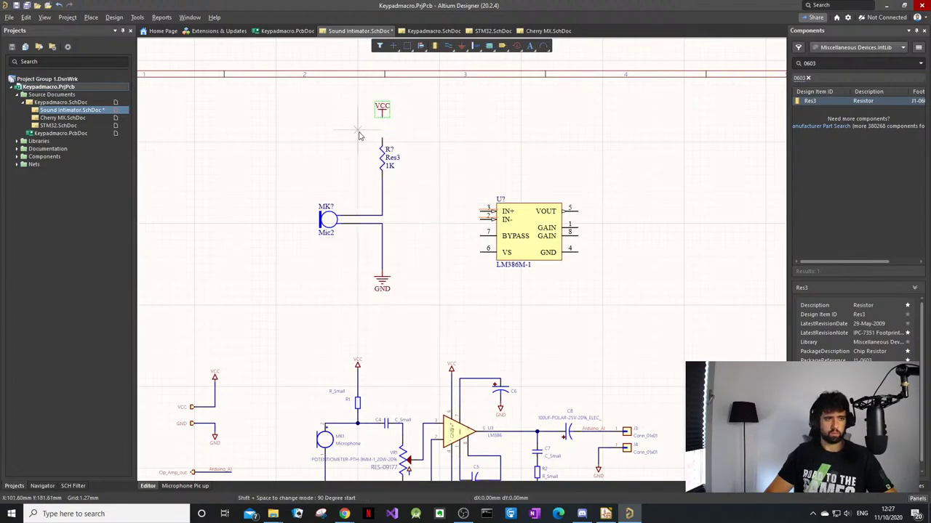
scroll(386, 146, "up", 1)
scroll(385, 146, "down", 1)
left_click(381, 139)
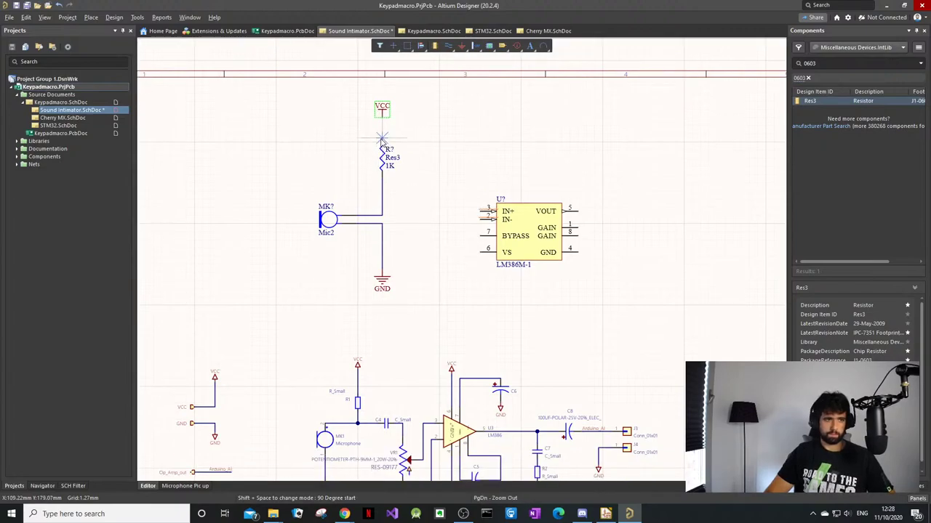
left_click(381, 117)
right_click(391, 170)
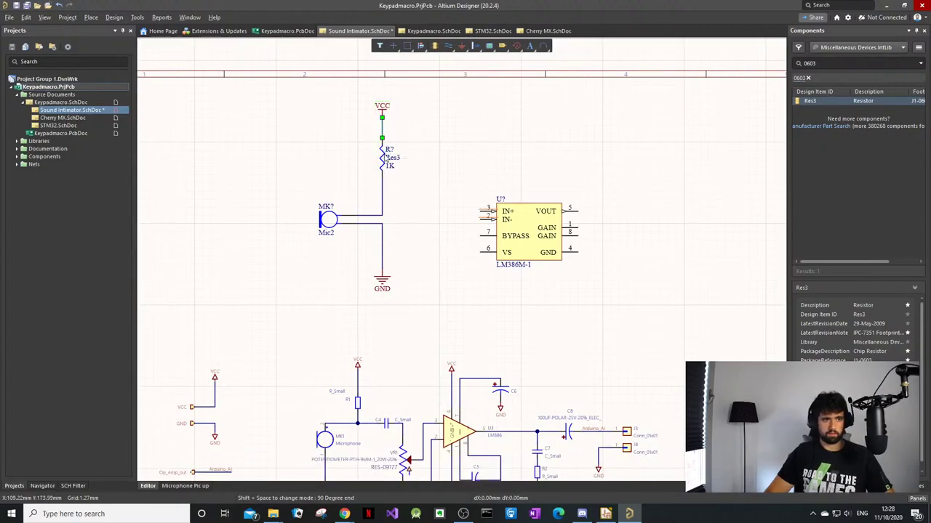
left_click(514, 144)
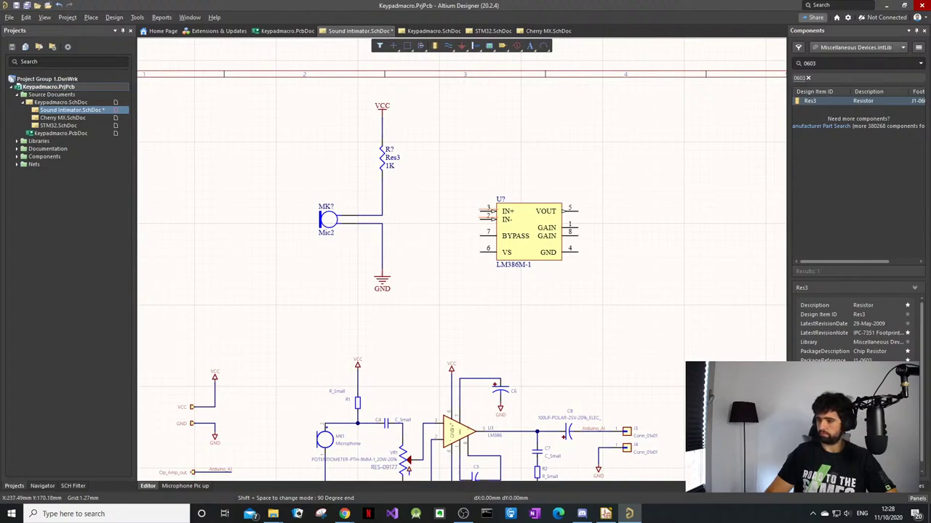
key("alt+Tab")
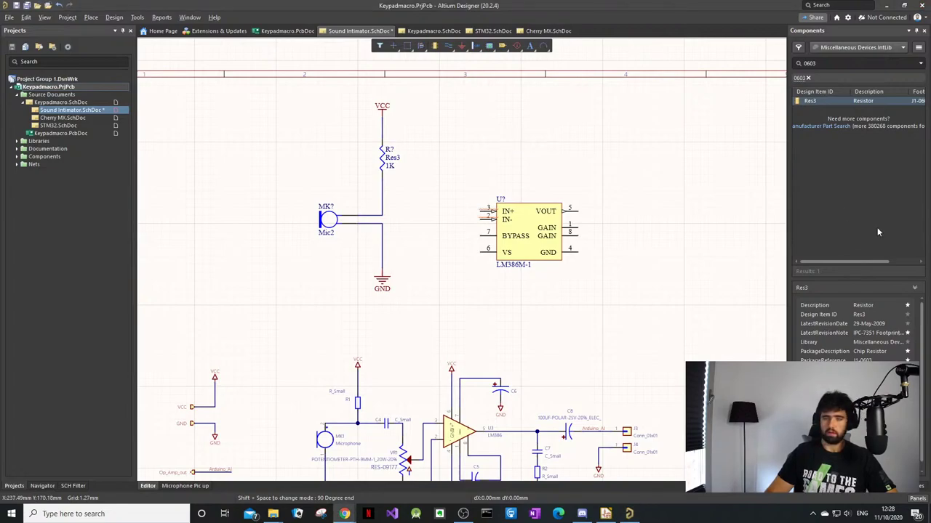
scroll(415, 150, "up", 1, "ctrl")
left_click_drag(418, 95, 260, 314)
left_click_drag(330, 218, 353, 210)
left_click(398, 221)
middle_click_drag(407, 221, 410, 342)
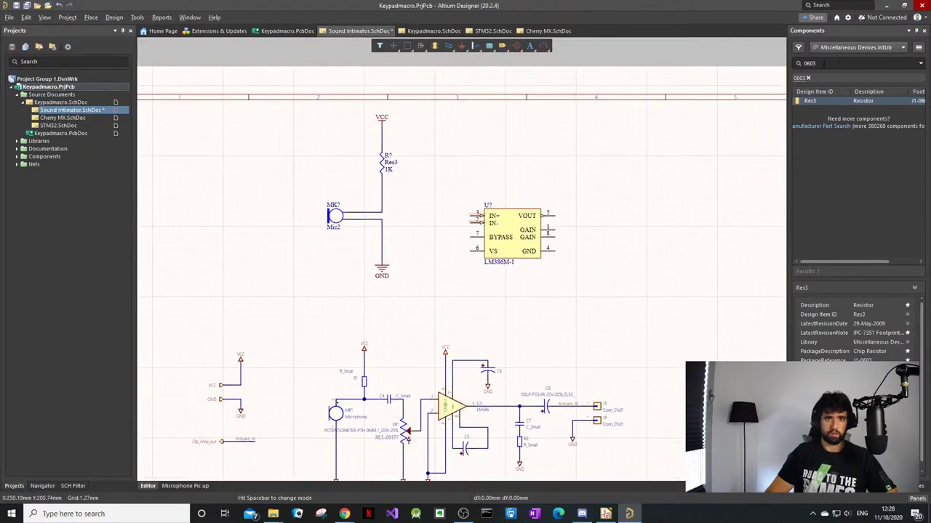
Step: Search the Miscellaneous Devices.IntLib components for Cap 0603, go back to 0603, and search for Cap alone
left_click_drag(824, 64, 802, 64)
type("Cap")
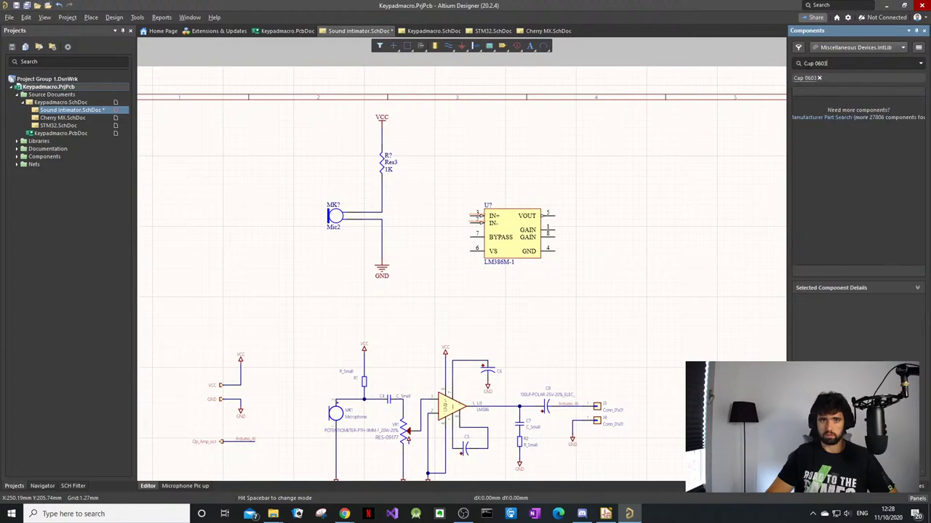
left_click_drag(815, 64, 780, 74)
key("BackSpace")
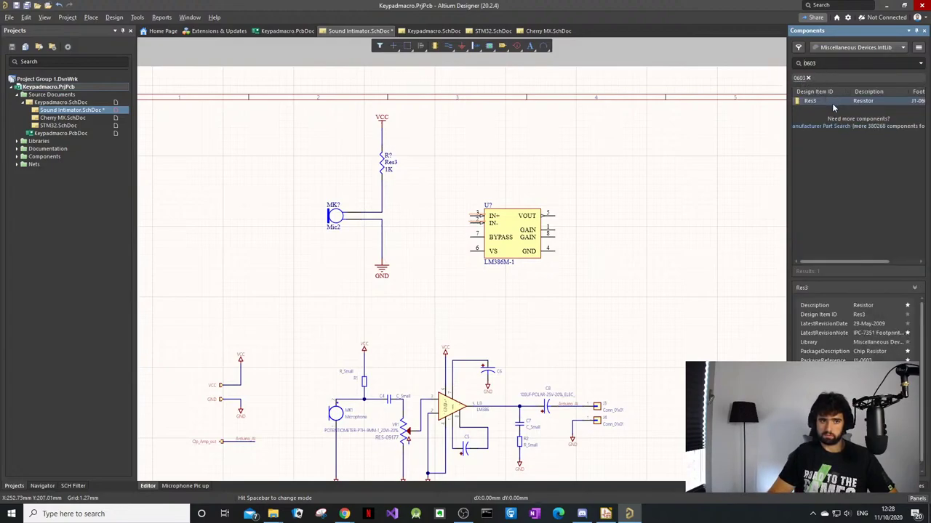
left_click_drag(817, 64, 790, 65)
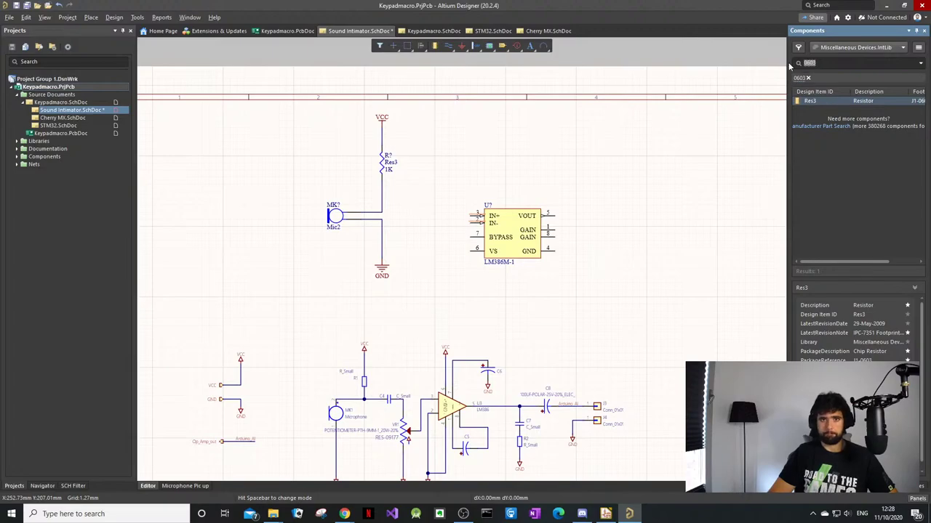
type("Cap")
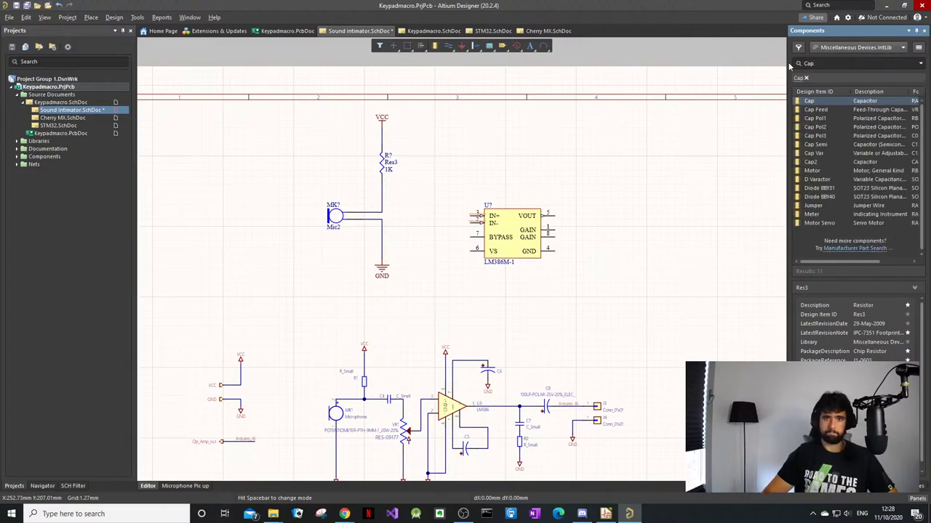
Step: Look through the details of the parts matching Cap, including Cap Var, Cap2, Motor, D Varactor, Cap Feed, Cap and Cap Pol1
left_click(844, 154)
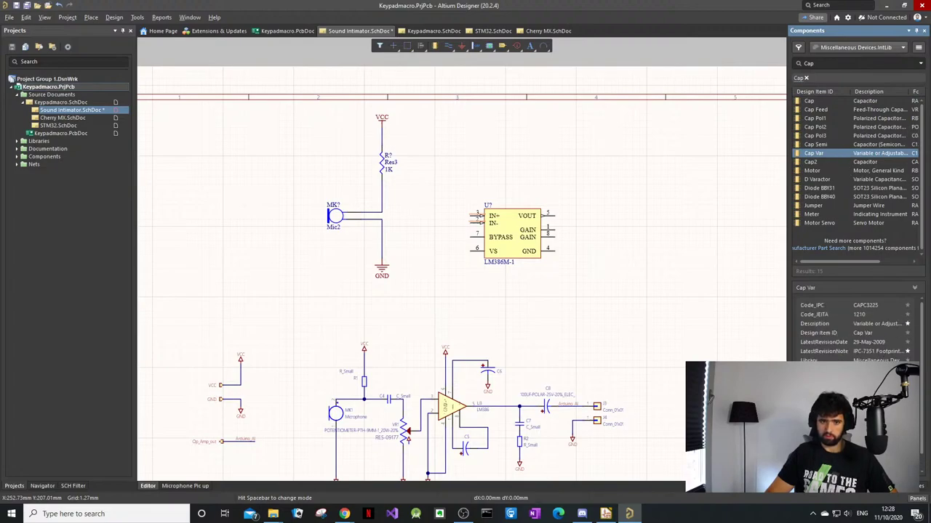
left_click(818, 163)
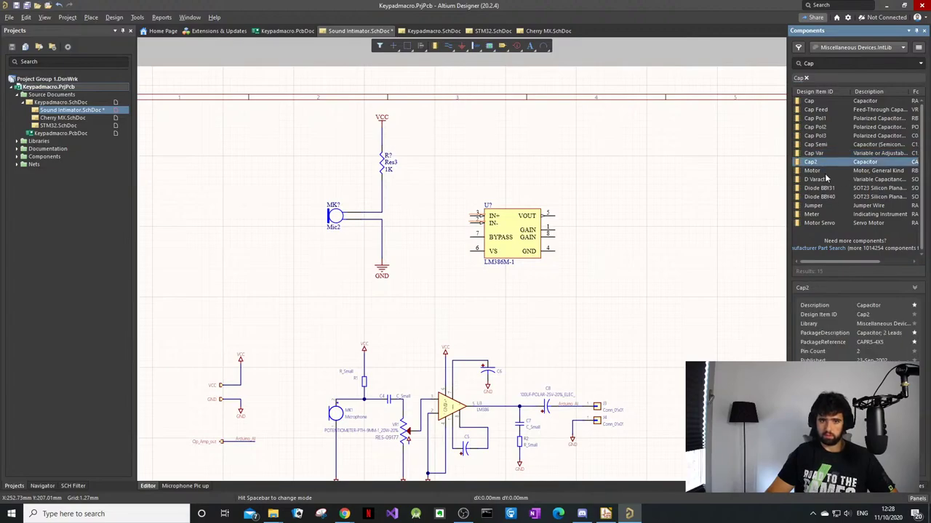
left_click(825, 174)
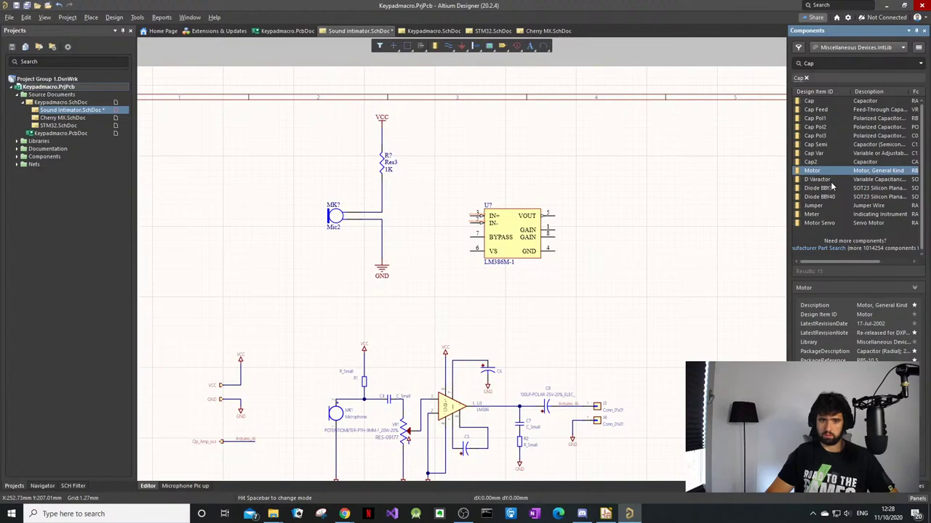
left_click(832, 182)
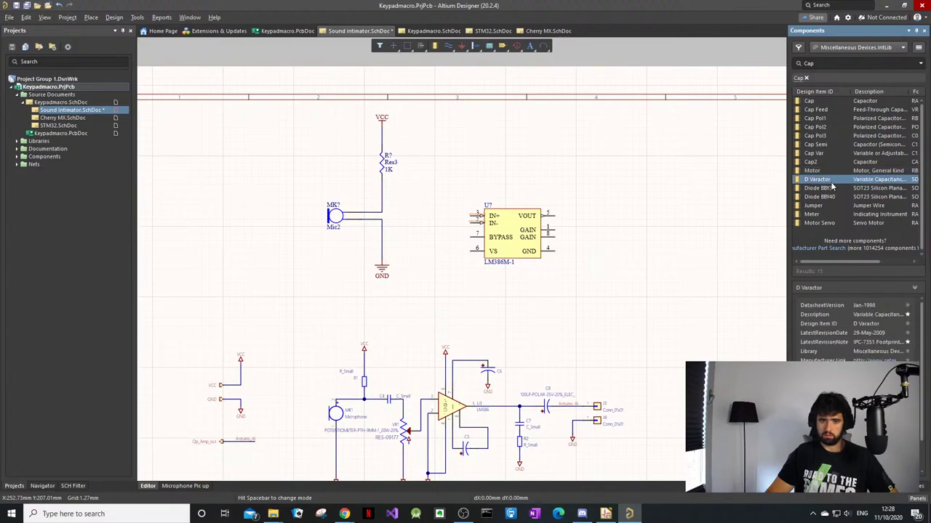
left_click(830, 111)
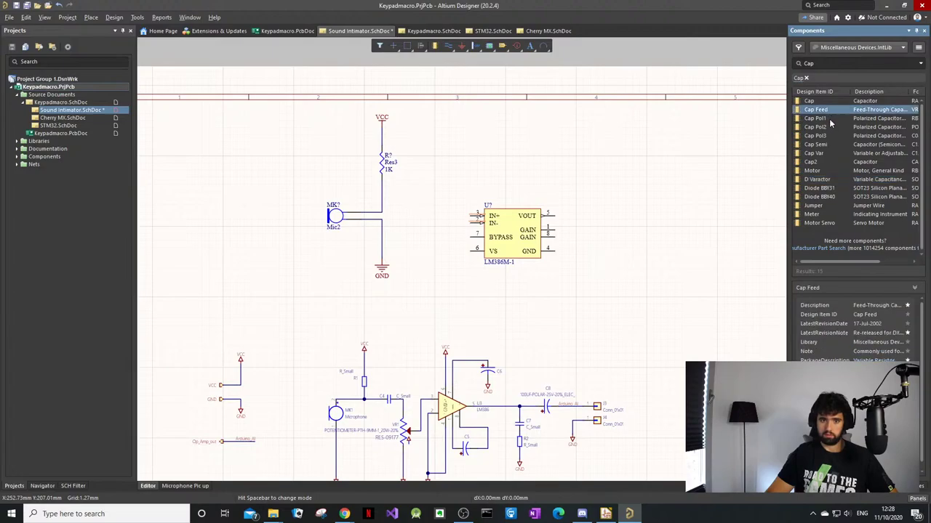
left_click(818, 101)
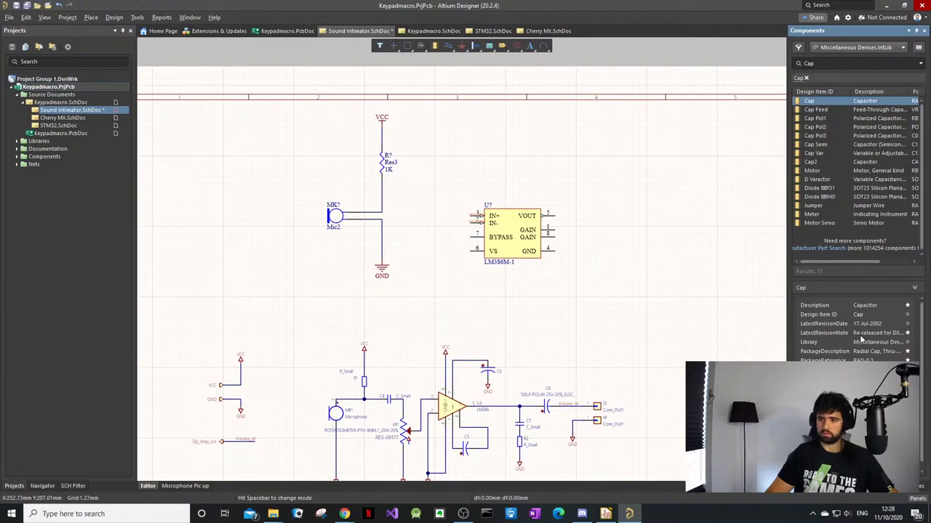
left_click(846, 118)
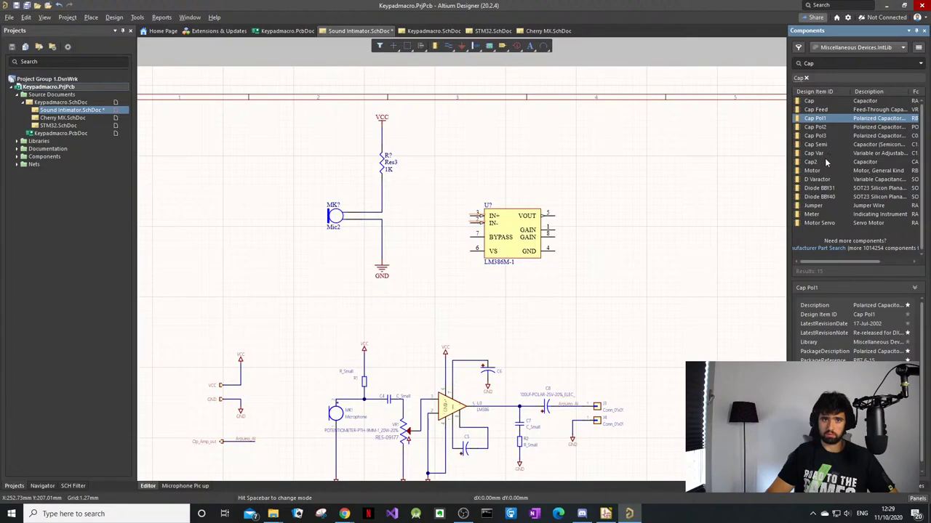
scroll(402, 411, "down", 1)
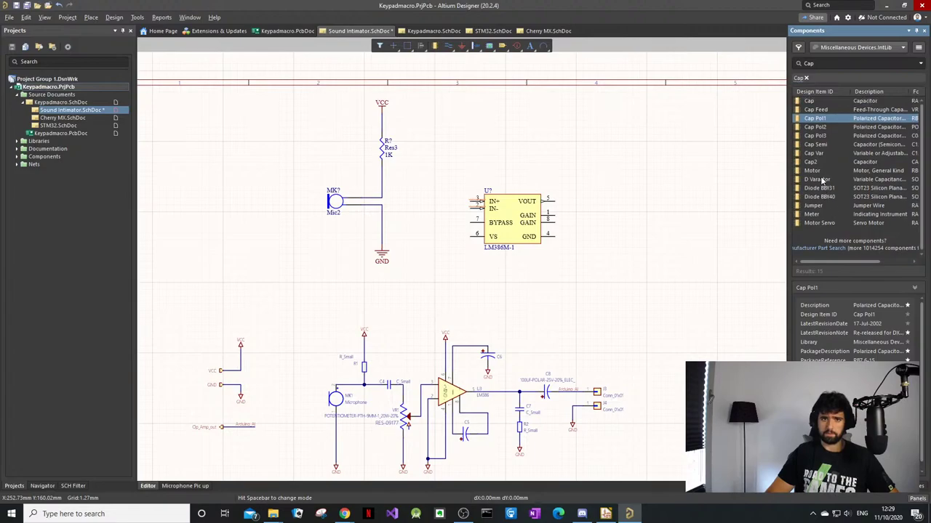
Step: Search for Capacitors, return to the Cap search, and examine the polarized capacitors Cap Pol1 and Cap Pol2
left_click(827, 64)
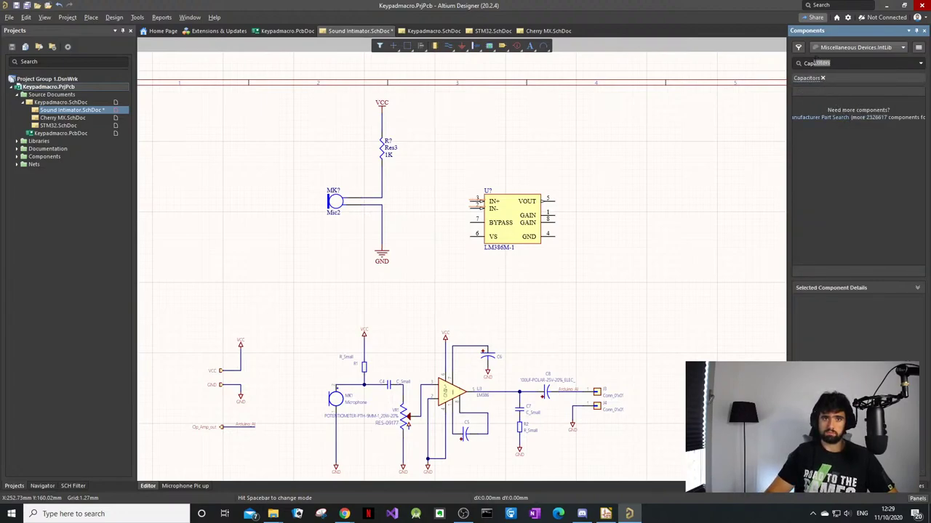
key("Return")
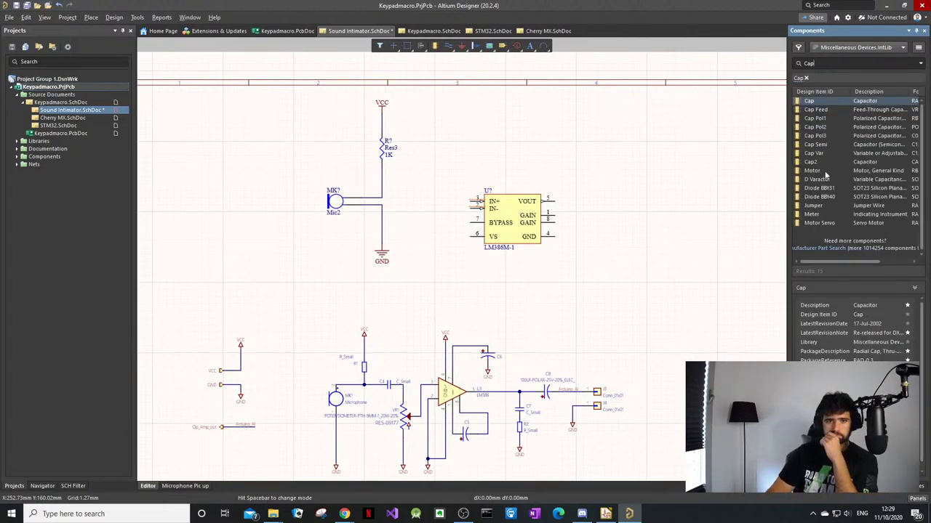
left_click(824, 118)
left_click(827, 127)
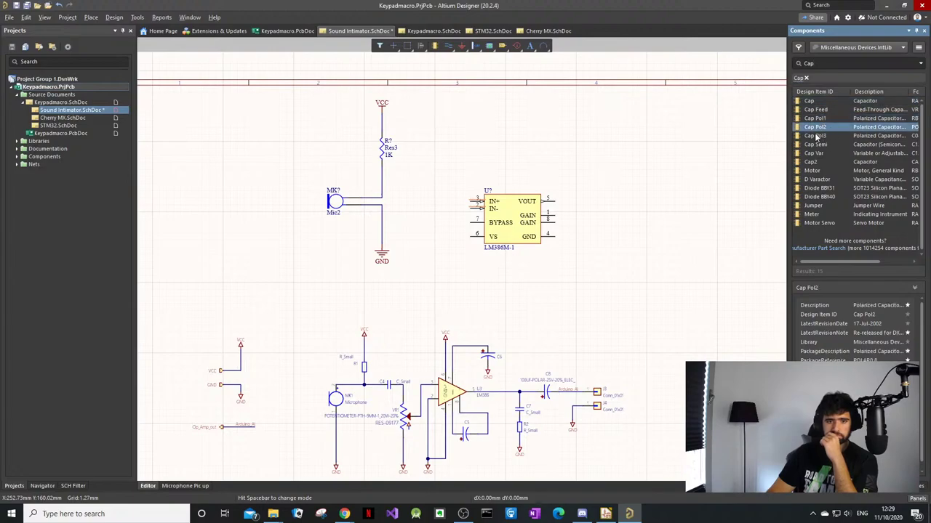
Step: Place the Cap 100pF capacitor horizontally between the microphone circuit and the LM386M-1, level with the microphone's upper wire
mouse_move(816, 102)
left_mouse_down()
mouse_move(758, 129)
mouse_move(510, 162)
mouse_move(408, 193)
mouse_move(416, 196)
left_mouse_up()
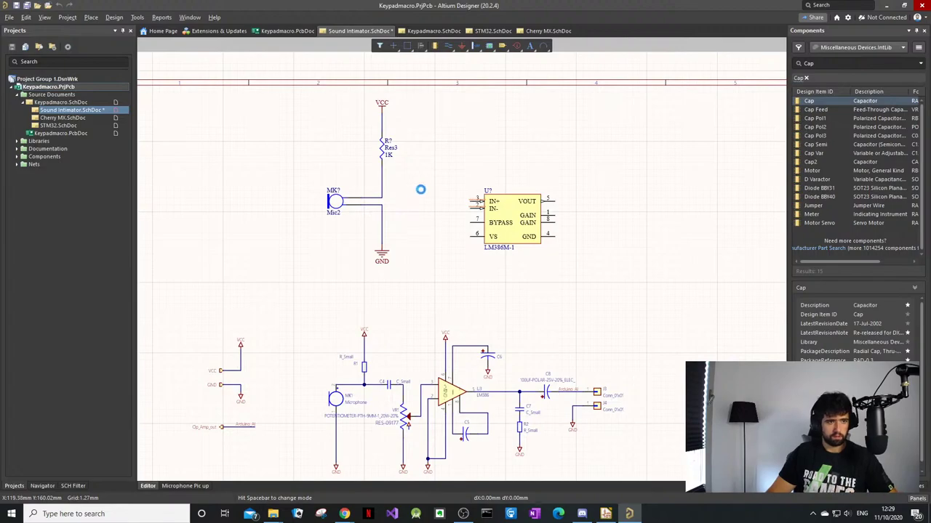
left_click(451, 229)
scroll(449, 235, "up", 1)
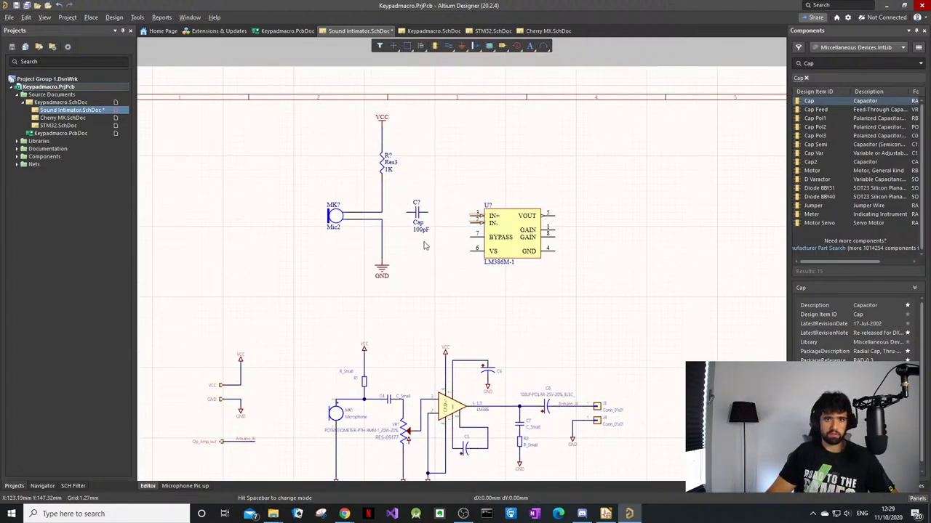
Step: Search the component library for 100nF and clear the search to list all parts
left_click(843, 64)
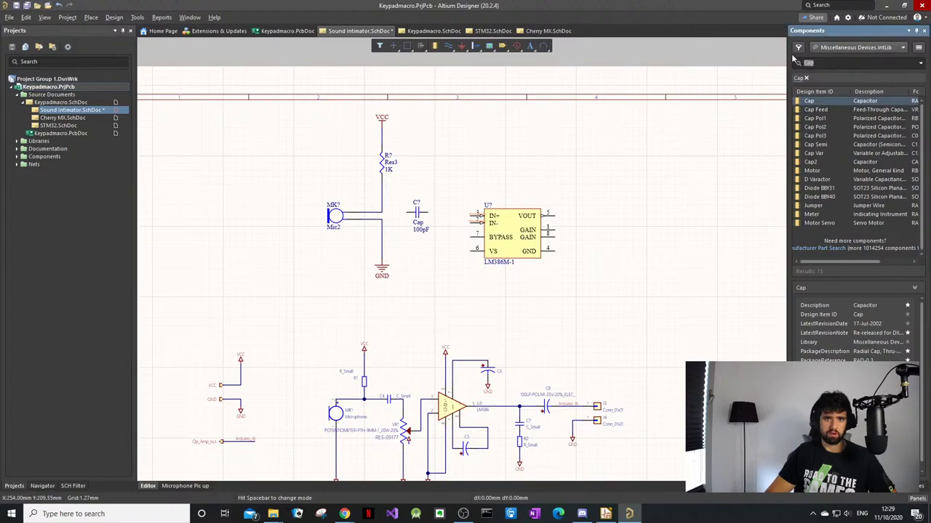
type("100n")
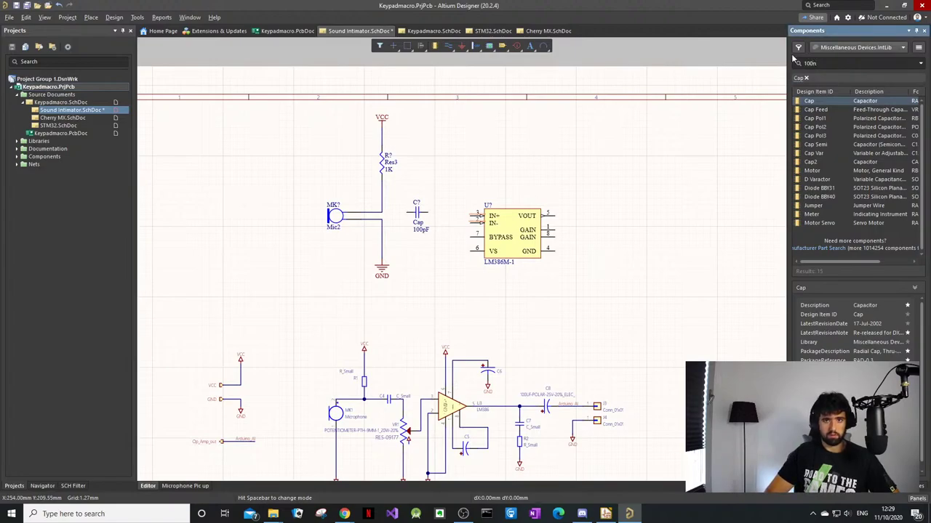
type("F")
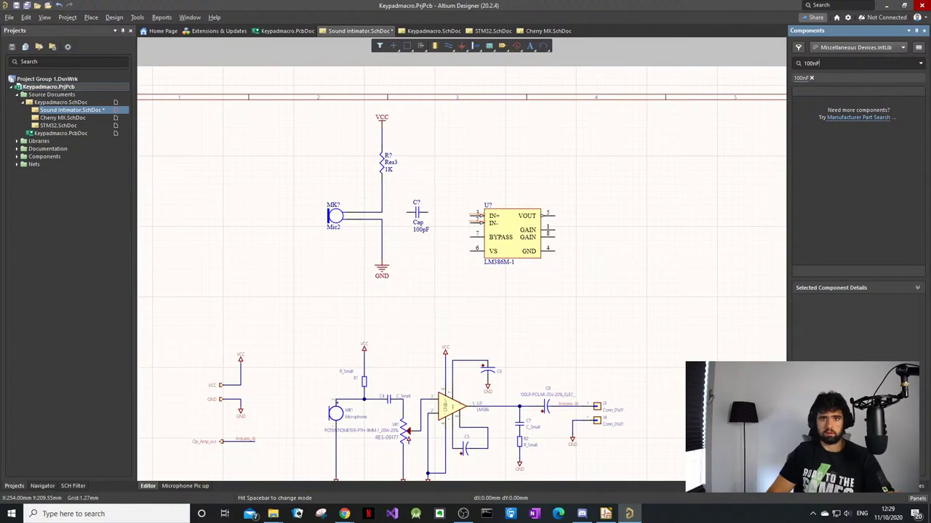
left_click(812, 79)
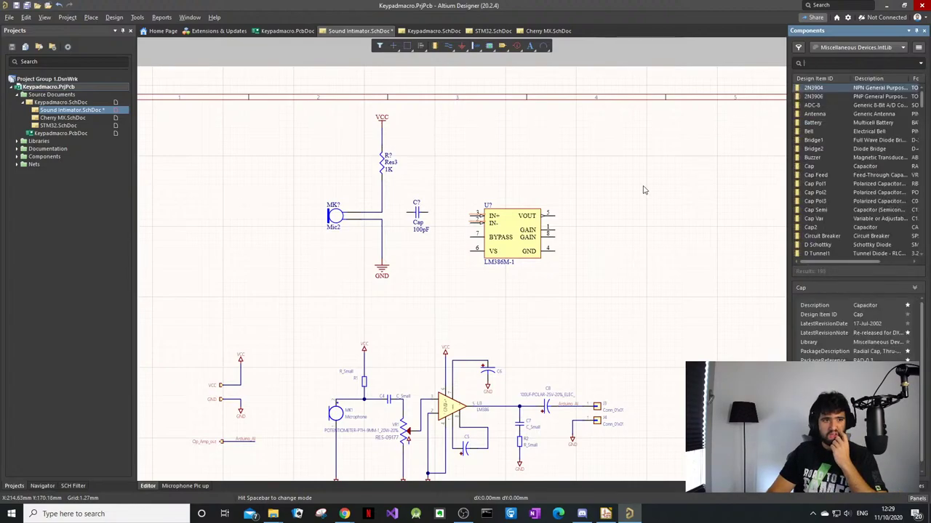
left_click(395, 238)
key("w")
key("Escape")
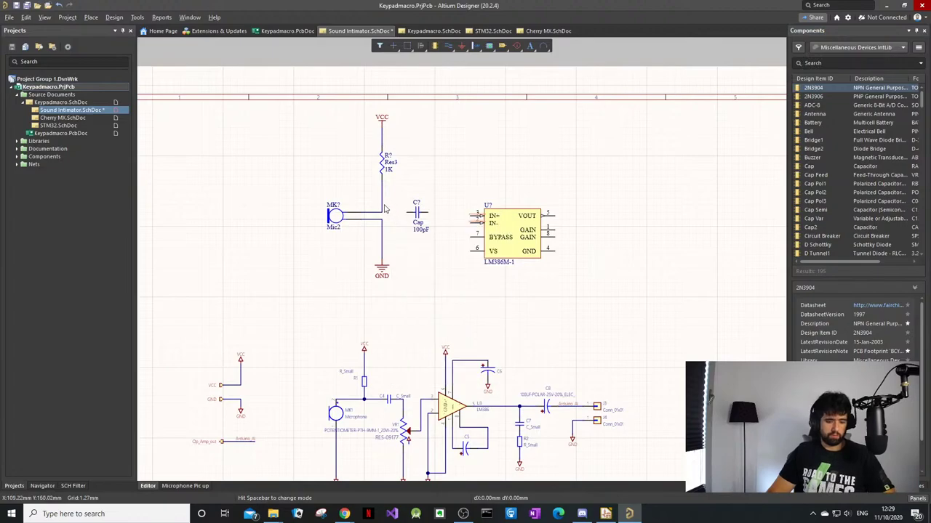
key("p")
key("Escape")
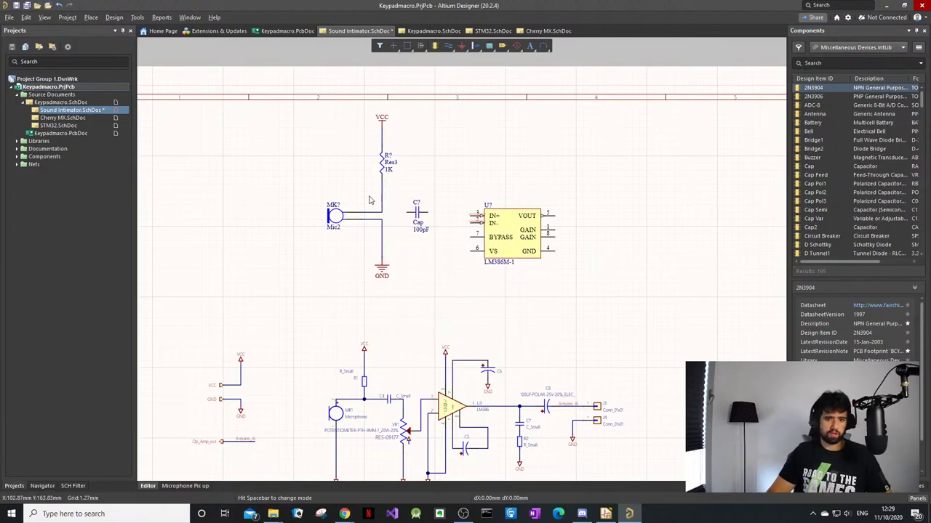
key("w")
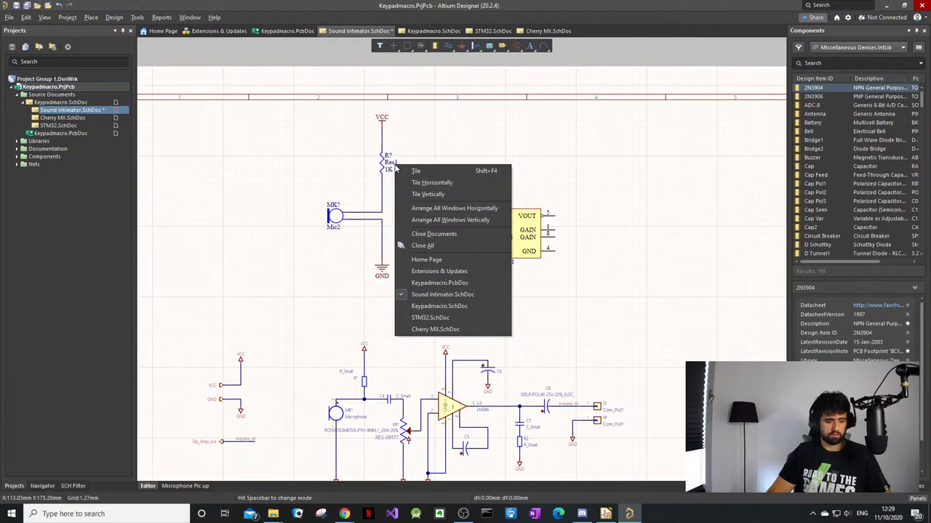
key("Escape")
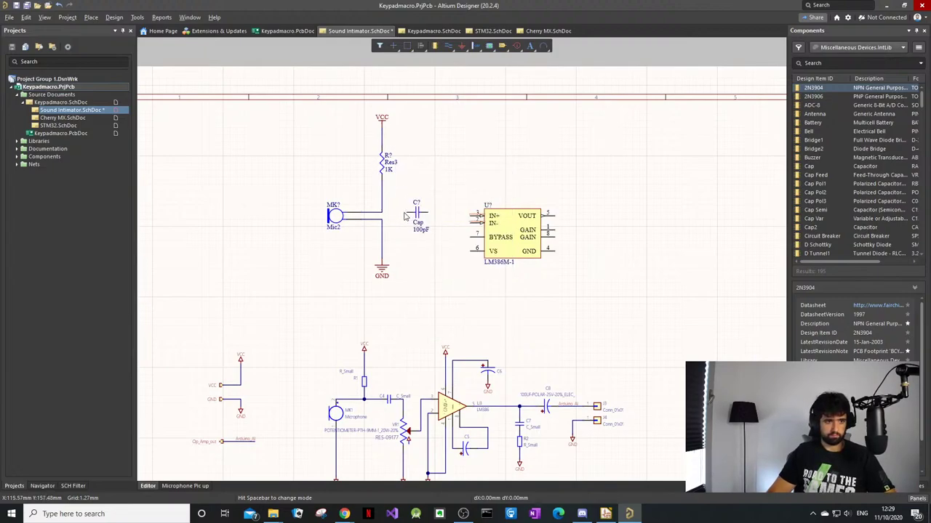
Step: Wire the 100pF capacitor's left pin to the microphone-resistor junction and run a wire from its other pin rightward and down
key("p")
key("w")
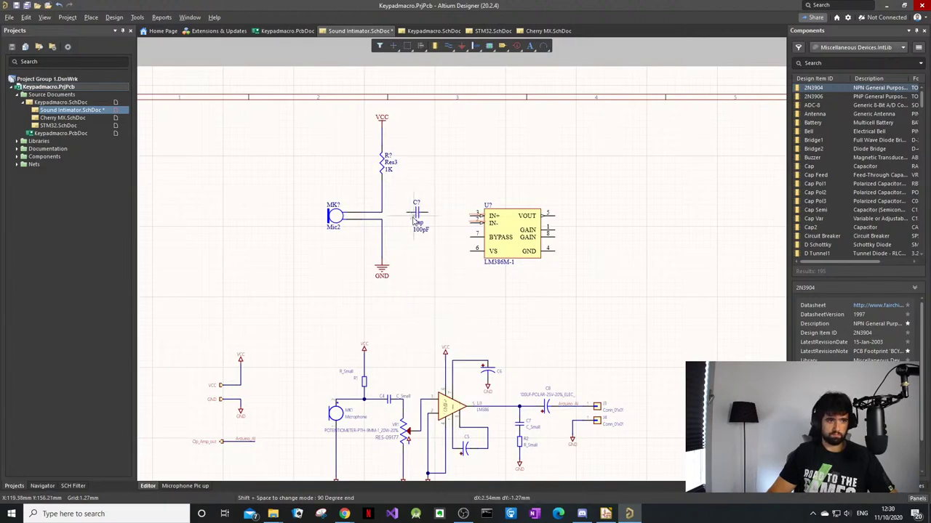
left_click(409, 213)
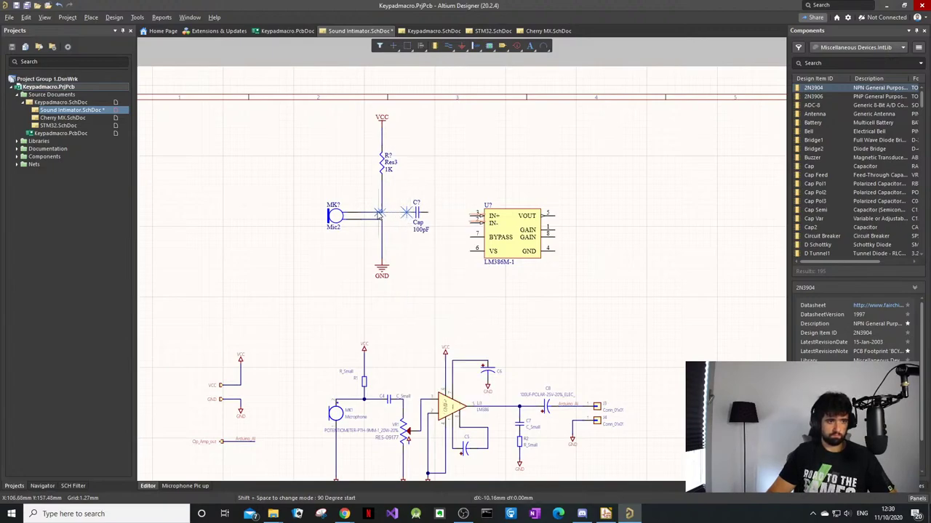
left_click(382, 213)
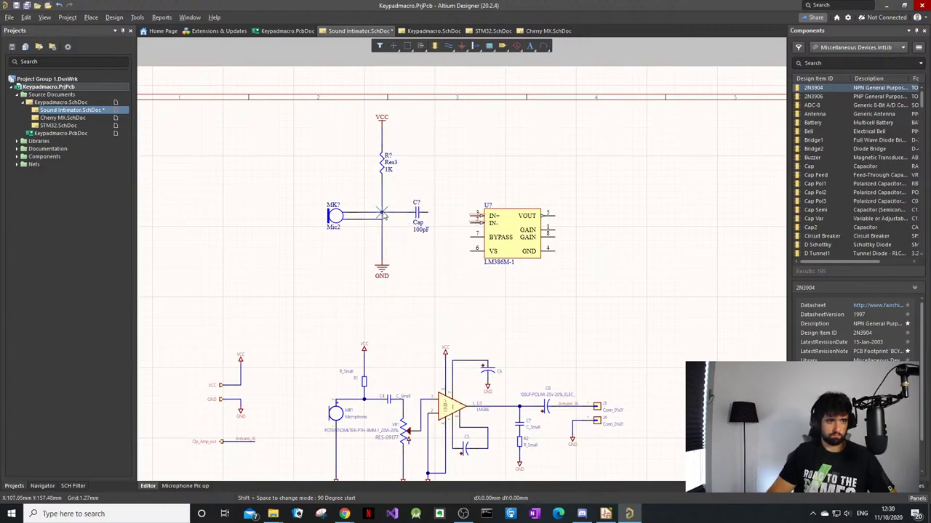
key("End")
left_click(442, 238)
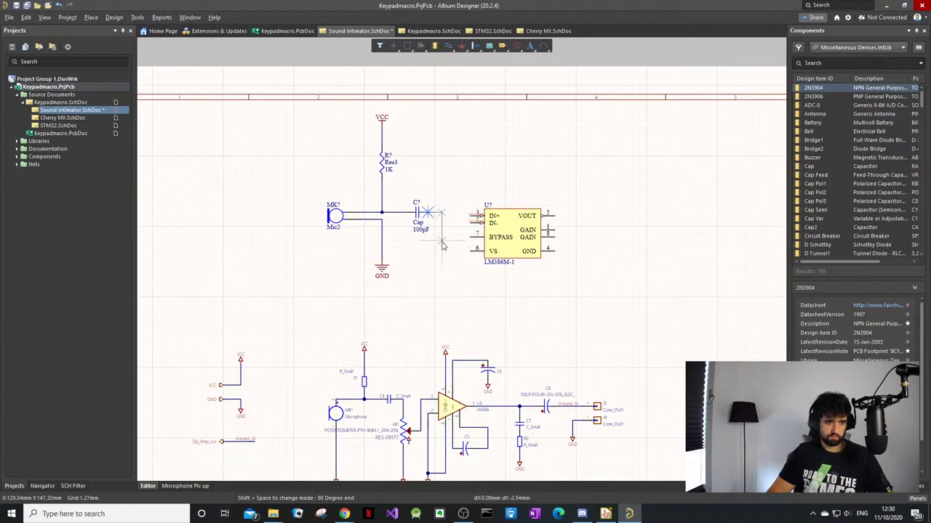
right_click(442, 242)
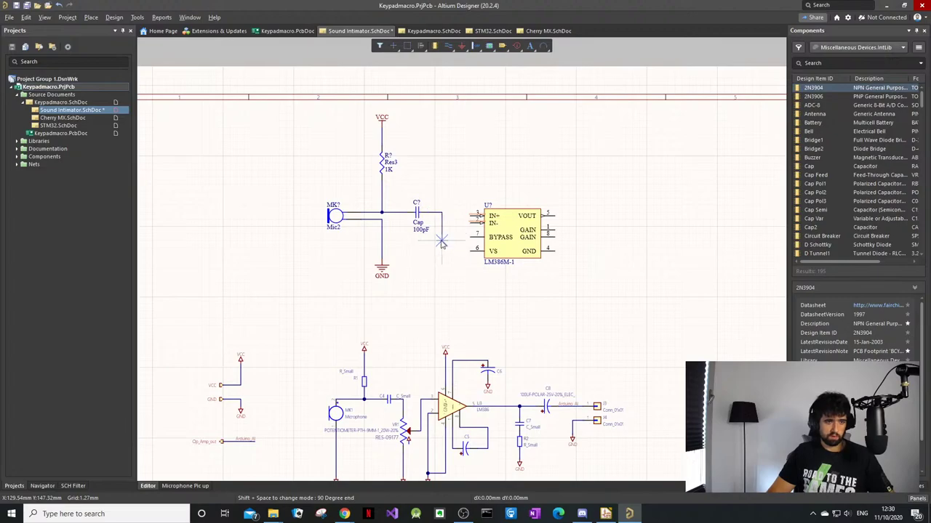
Step: Move the whole new circuit, from the microphone to the LM386M-1, left and slightly down on the sheet
left_click(441, 240)
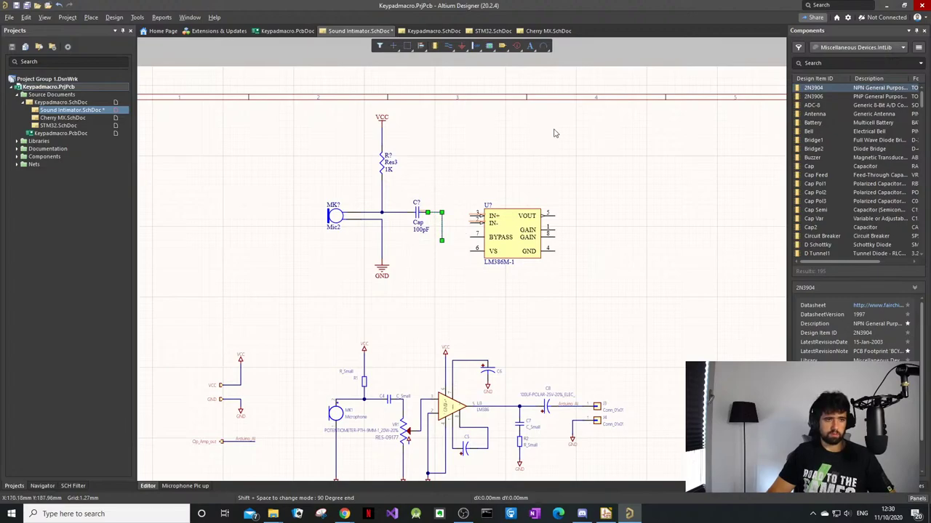
left_click_drag(588, 108, 299, 311)
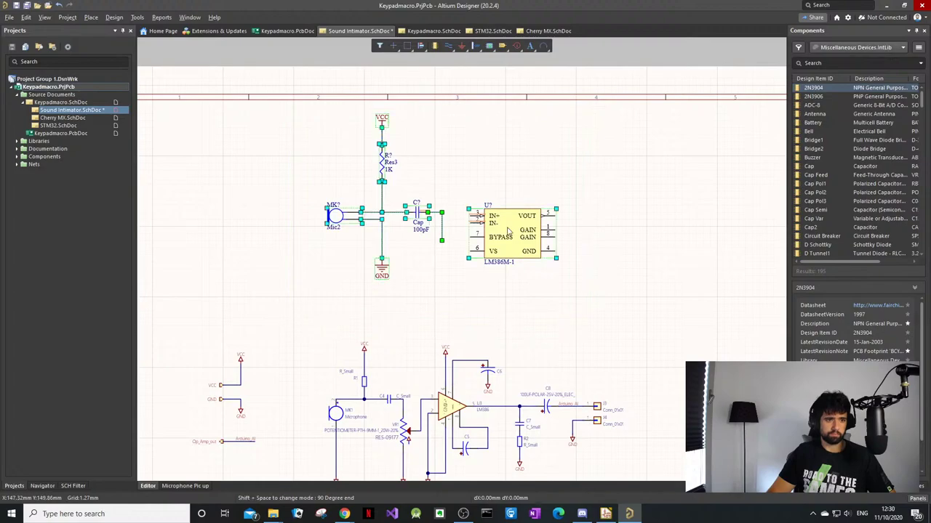
left_click_drag(530, 221, 549, 234)
left_click_drag(340, 233, 304, 250)
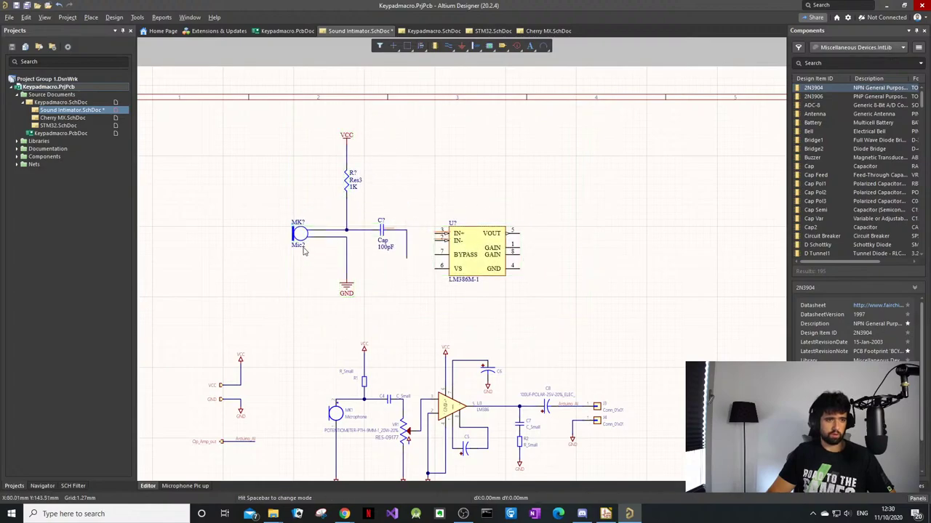
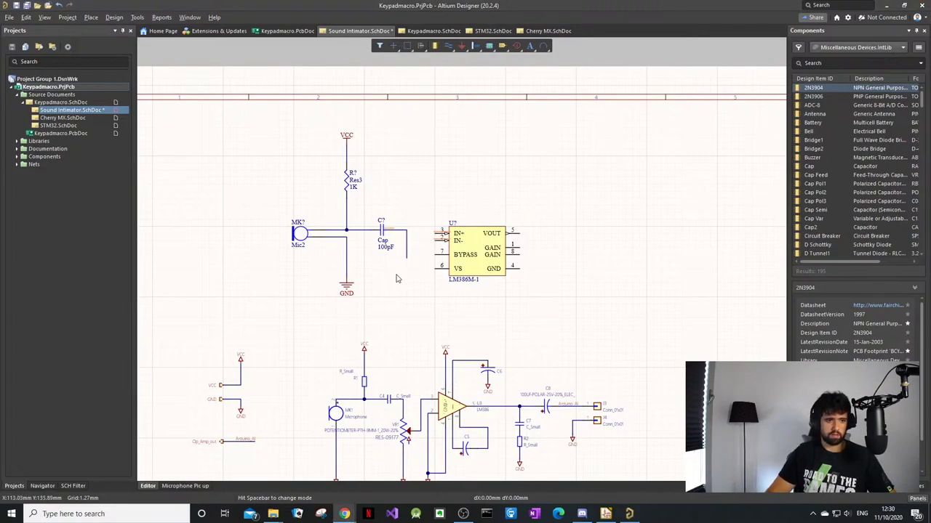
Step: Search the component library for potentiometer and place an RPot below the wire leaving the 100pF capacitor
left_click(832, 63)
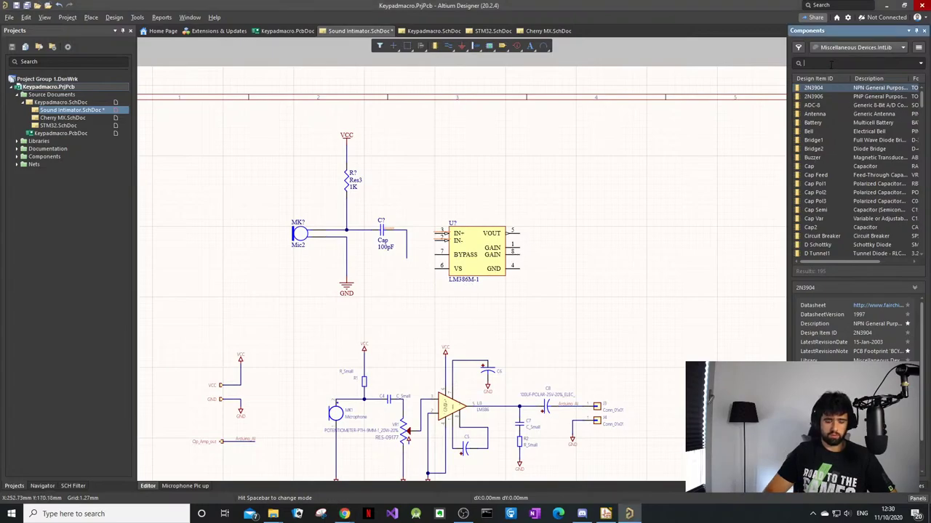
type("pote")
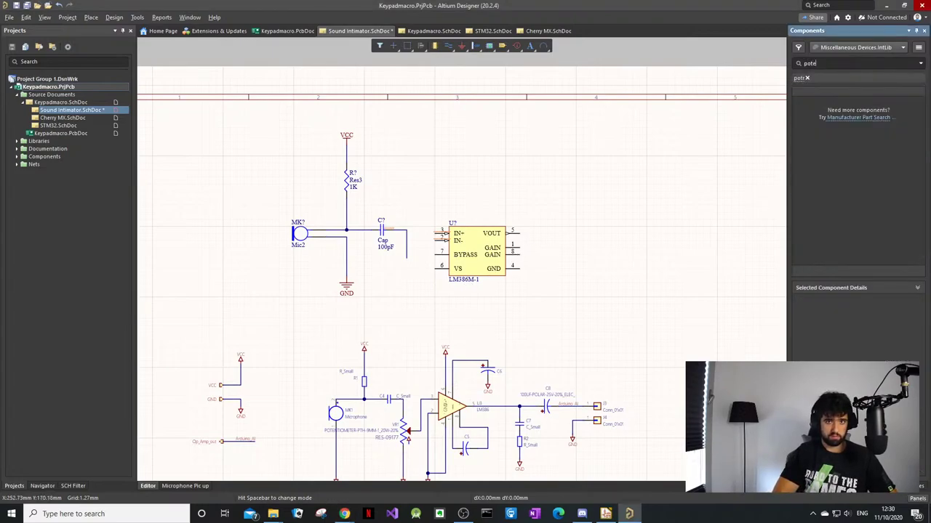
type("ntiometer")
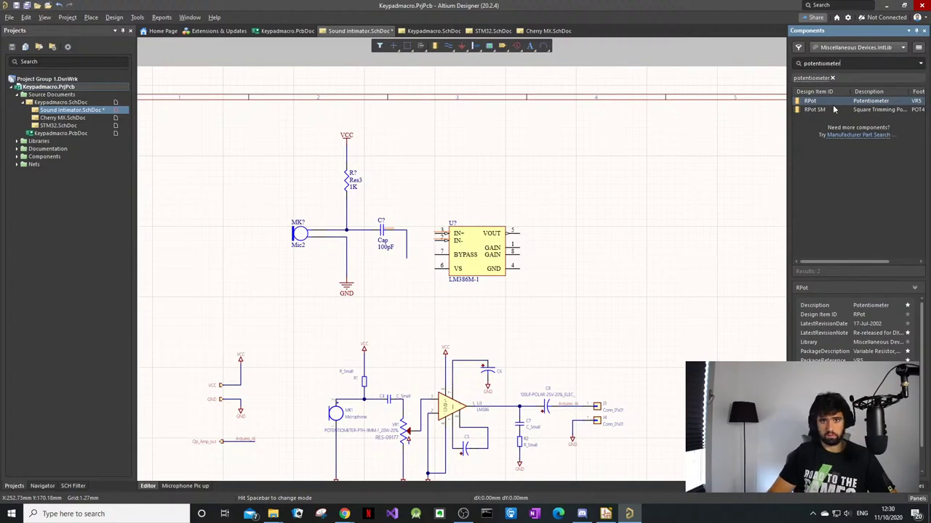
left_click_drag(828, 103, 398, 299)
right_click(402, 304)
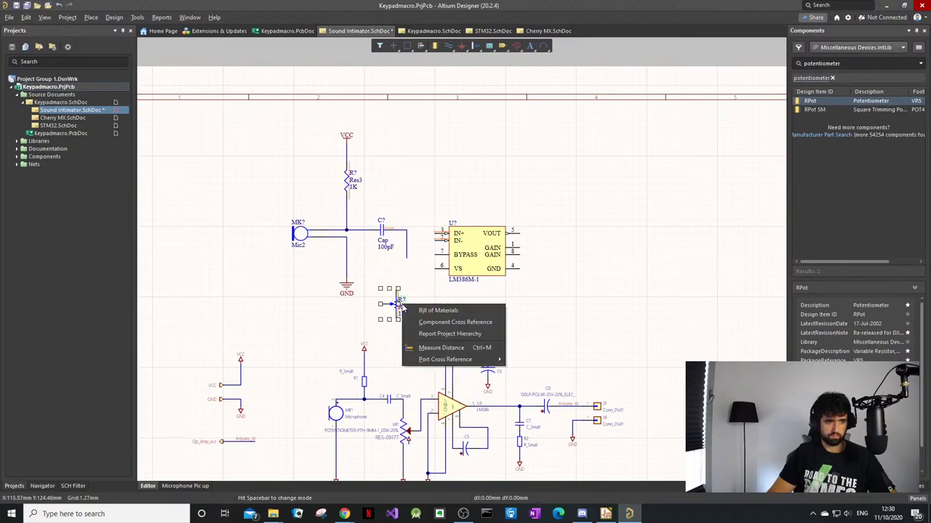
left_click(402, 285)
Step: Rotate the RPot upright with its wiper facing the LM386M-1 and attach it to the end of the capacitor's wire
double_click(397, 305)
left_click(397, 305)
key("space")
key("space")
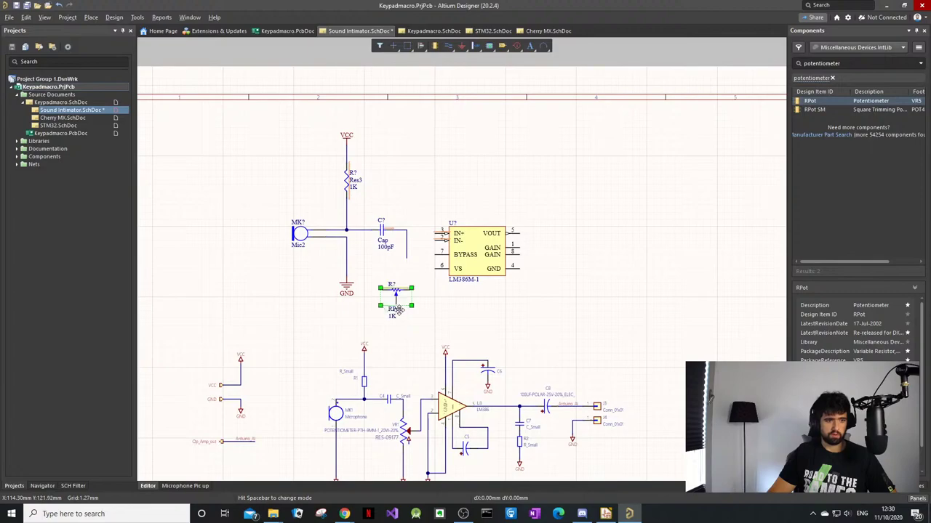
left_click_drag(384, 293, 411, 273)
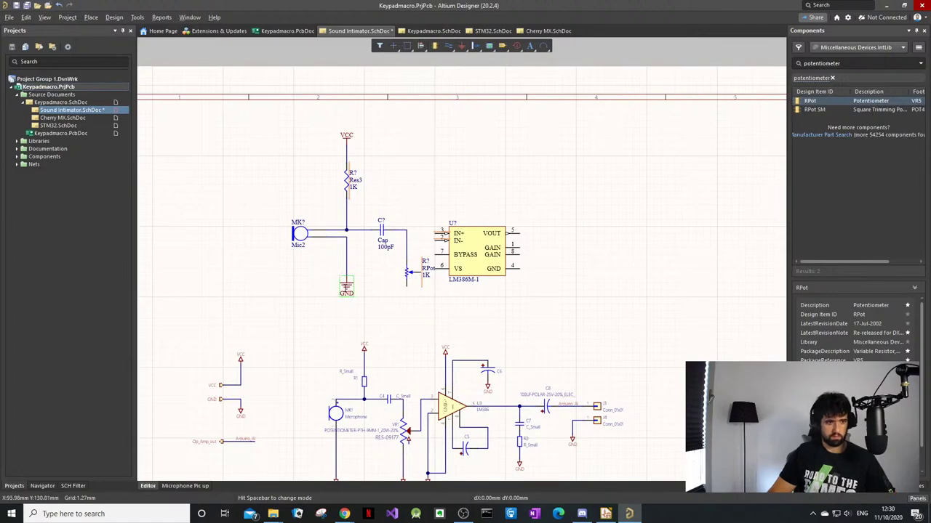
Step: Copy the microphone's GND symbol onto the lower pin of the RPot
key("c")
key("Escape")
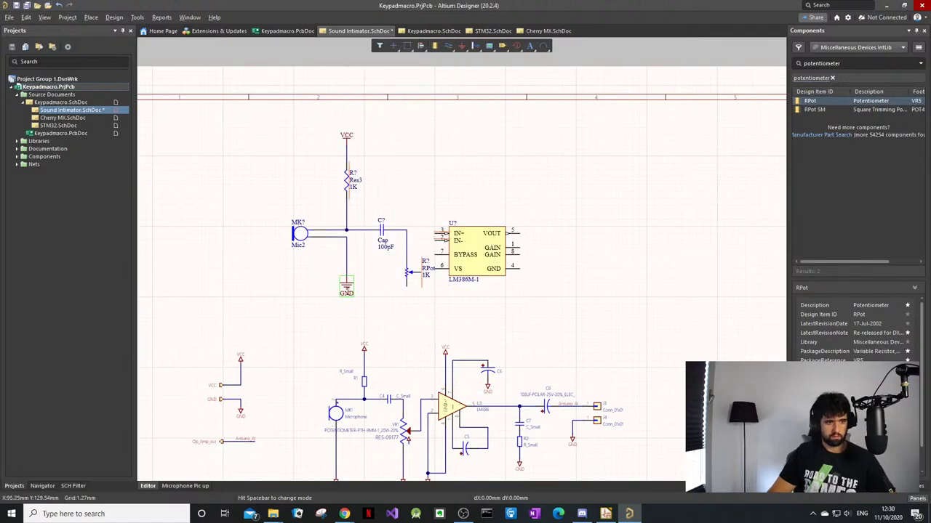
key("ctrl+v")
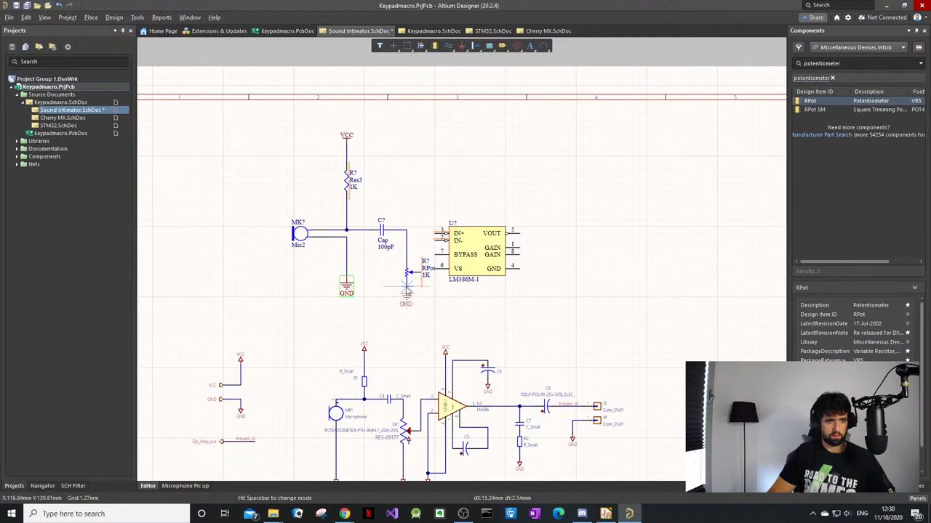
left_click(407, 291)
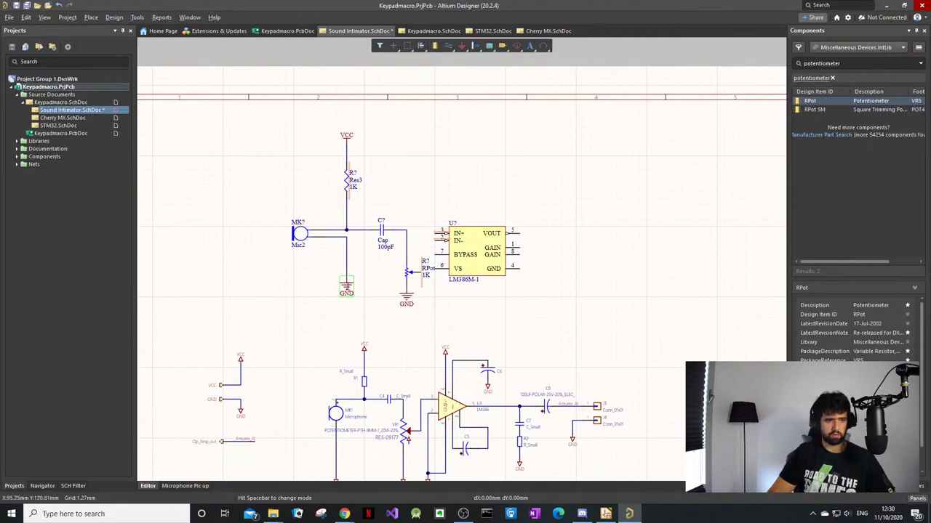
Step: Paste another GND symbol below the microphone and delete it
key("ctrl+v")
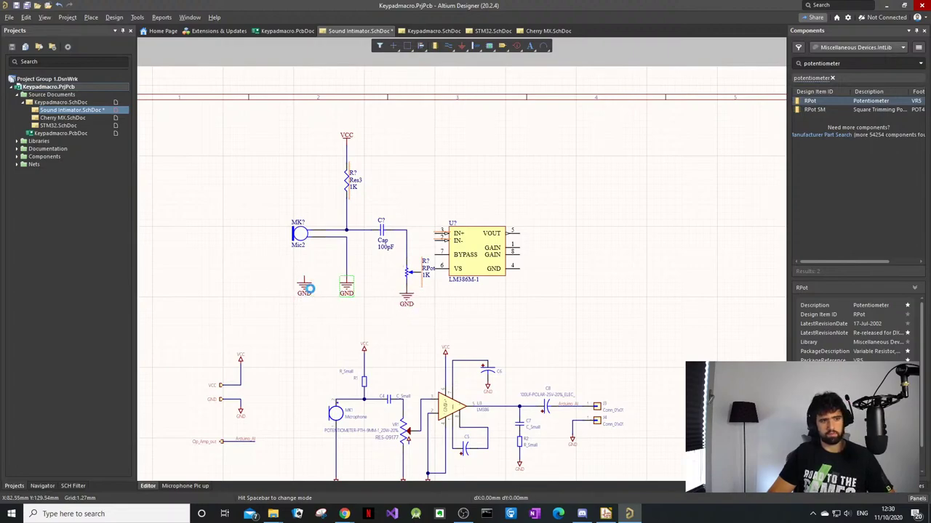
left_click(309, 288)
key("Delete")
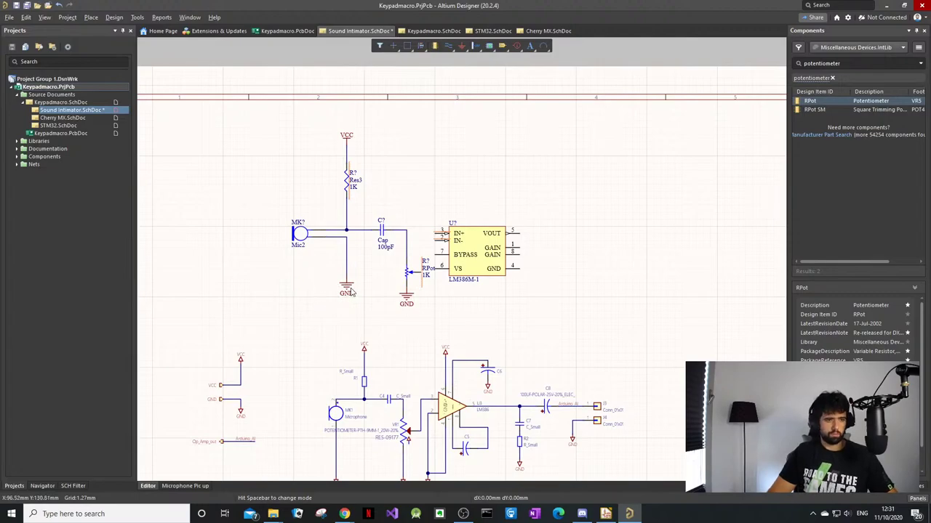
Step: Paste three copies of the GND symbol below the microphone and delete all three copies
left_click(349, 290)
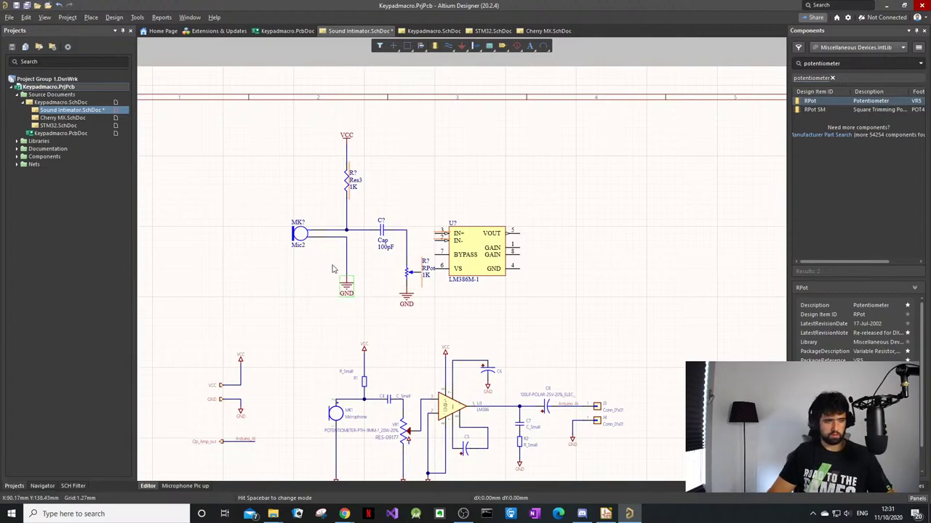
key("ctrl+v")
left_click(305, 287)
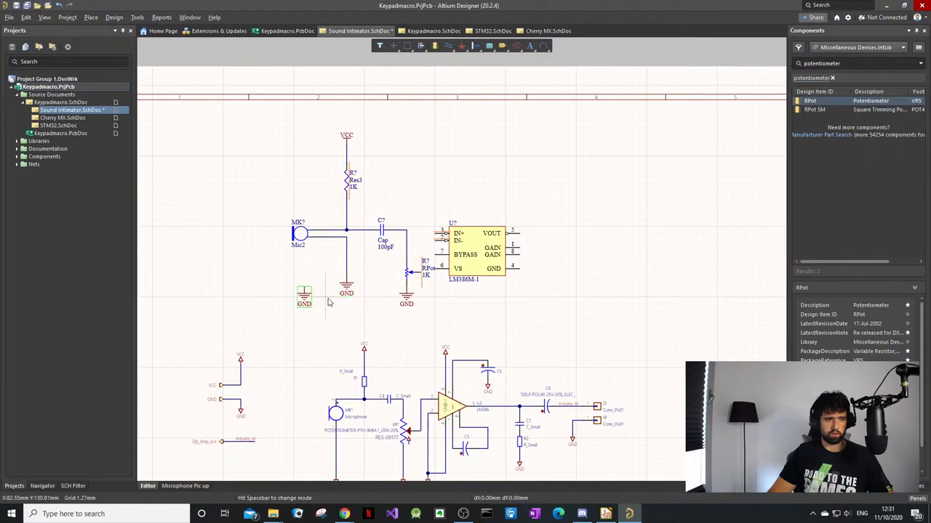
key("ctrl+v")
left_click(326, 297)
key("ctrl+v")
left_click(312, 309)
left_click_drag(321, 341, 286, 291)
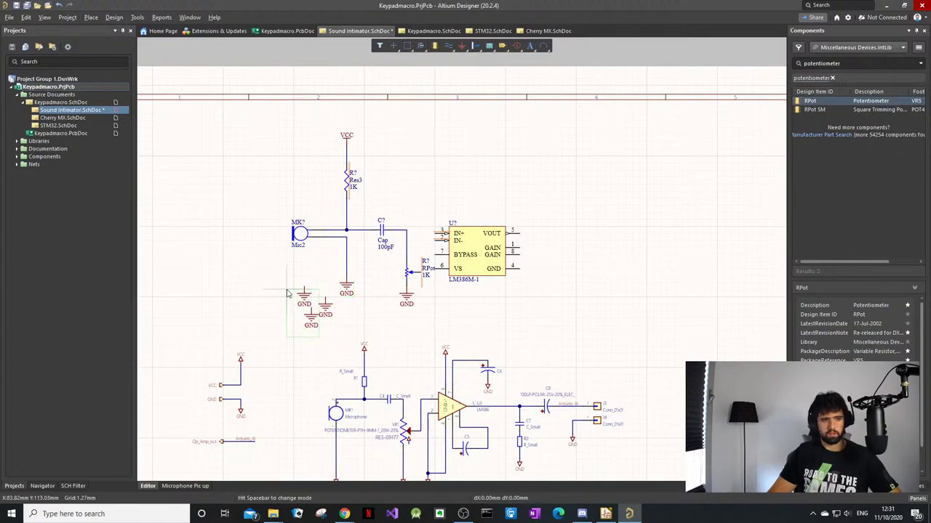
key("Delete")
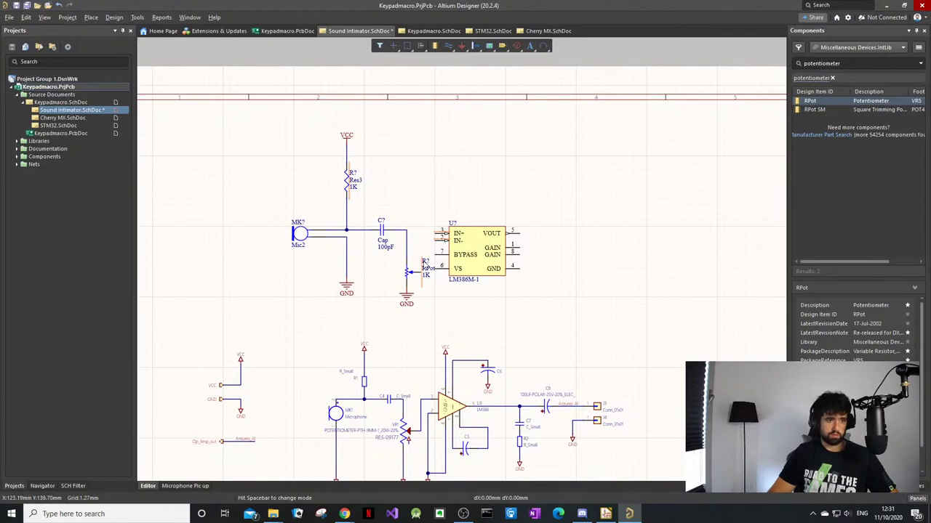
Step: Move the microphone, resistor, capacitor and potentiometer circuit left and down, away from the LM386M-1
scroll(424, 264, "up", 2, "ctrl")
scroll(424, 263, "down", 1, "ctrl")
left_click_drag(421, 109, 212, 321)
left_click_drag(361, 263, 333, 275)
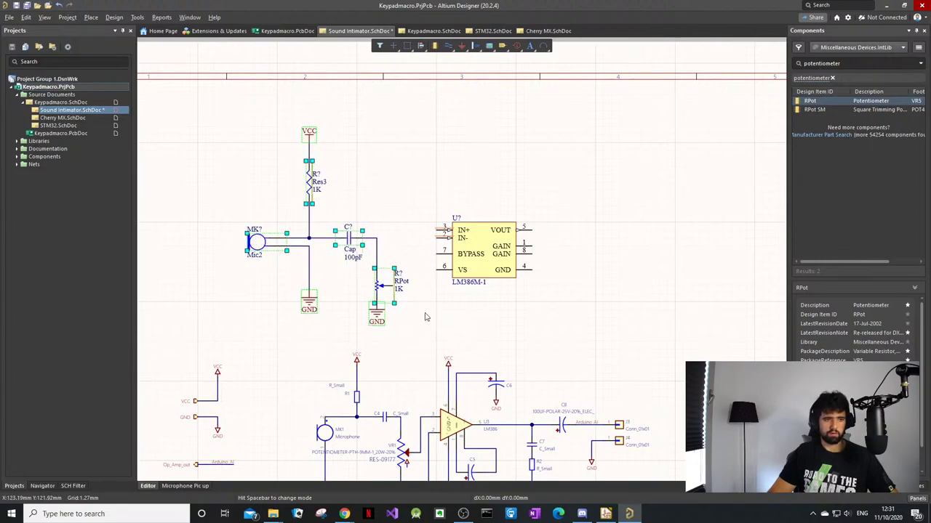
left_click(402, 297)
Step: Delete the wire between the capacitor and the RPot, and move the RPot with its GND symbol slightly upward
left_click(375, 253)
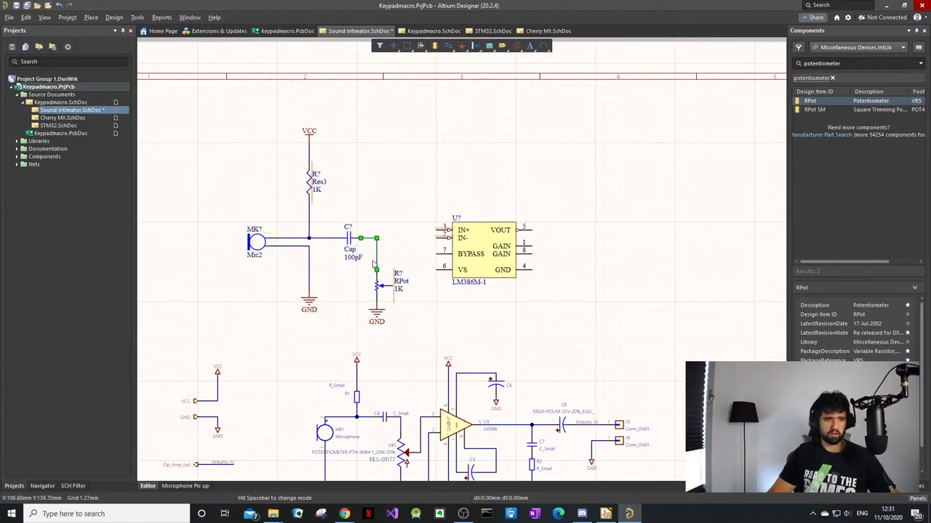
key("Delete")
left_click_drag(410, 264, 369, 335)
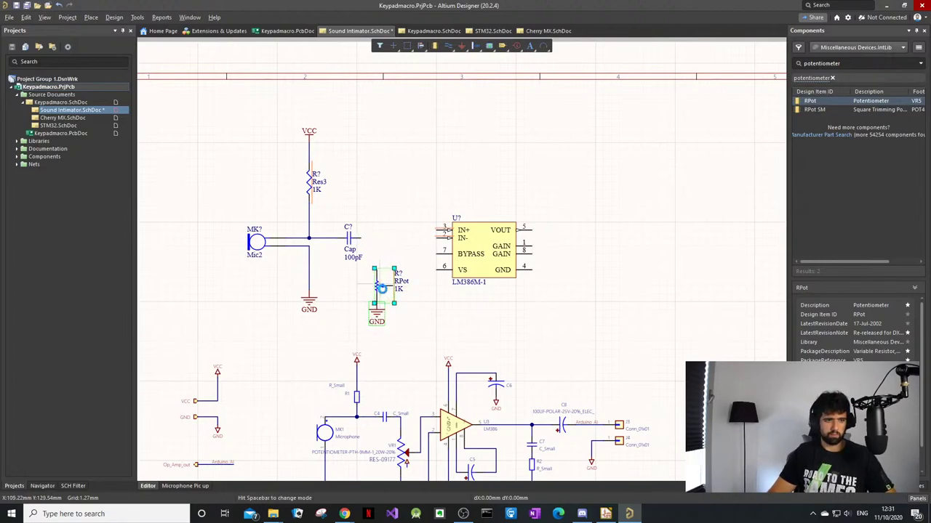
left_click_drag(377, 266, 376, 260)
Step: Wire the upper pin of the RPot to the free pin of the 100pF capacitor with a right-angle bend
key("p")
key("w")
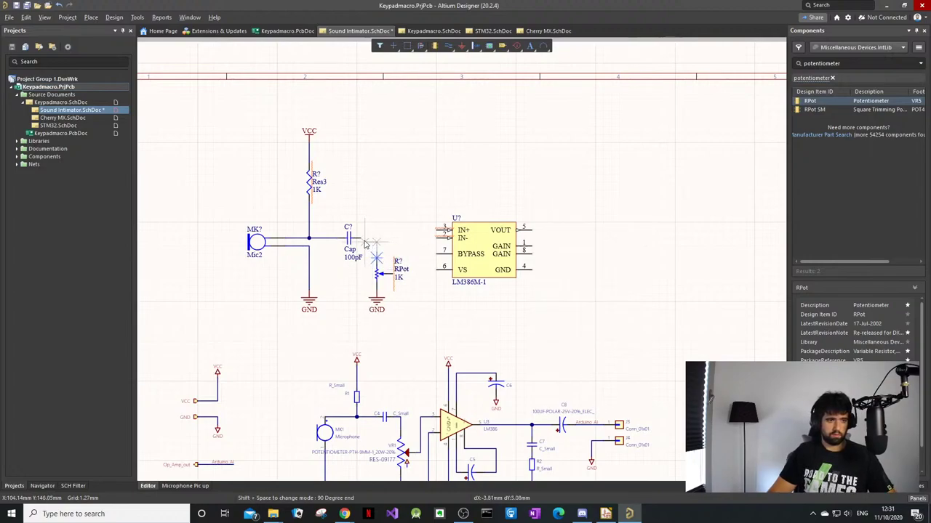
left_click(369, 240)
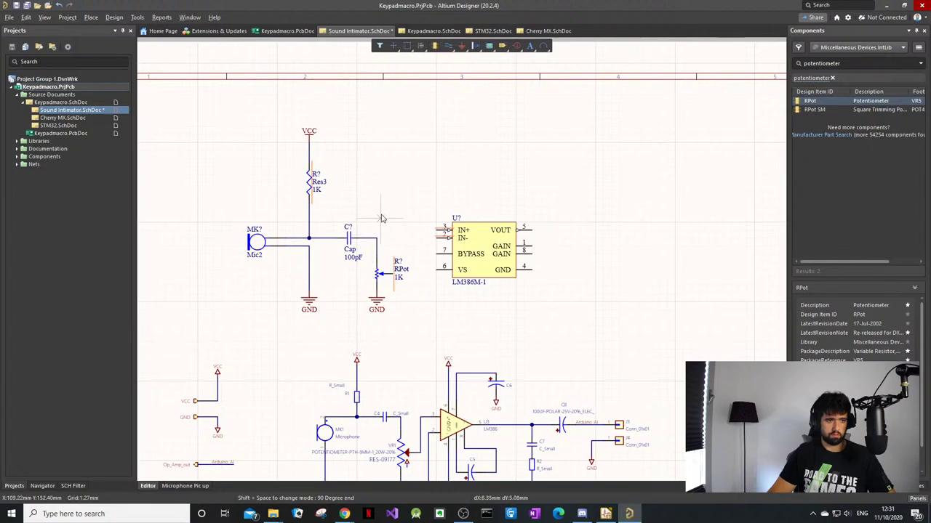
Step: Move the complete microphone and potentiometer circuit slightly up and left, leaving the LM386M-1 in place
left_click_drag(400, 118, 217, 329)
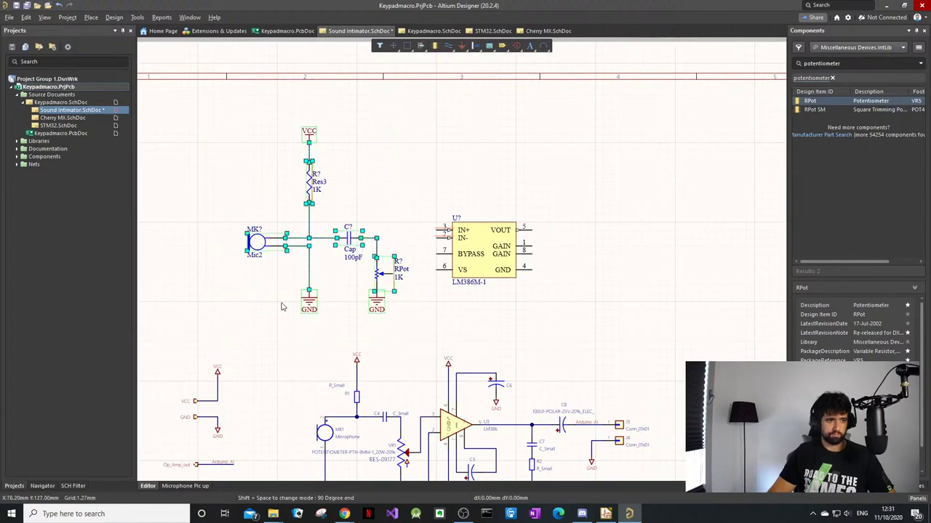
left_click_drag(309, 304, 305, 282)
mouse_move(415, 96)
left_mouse_down()
mouse_move(216, 315)
mouse_move(234, 322)
mouse_move(412, 264)
mouse_move(416, 218)
left_mouse_up()
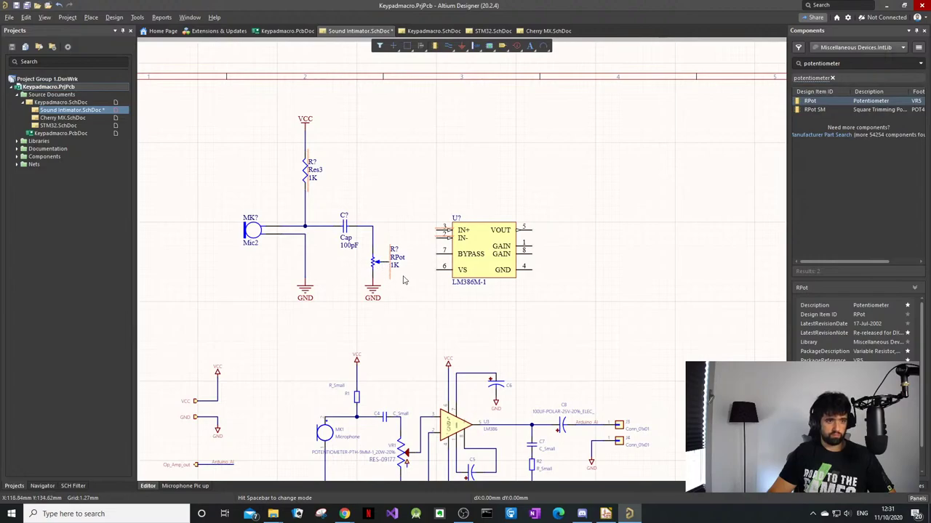
Step: Wire the RPot wiper to the IN+ pin 3 of the LM386M-1 with right-angle bends
key("p")
key("w")
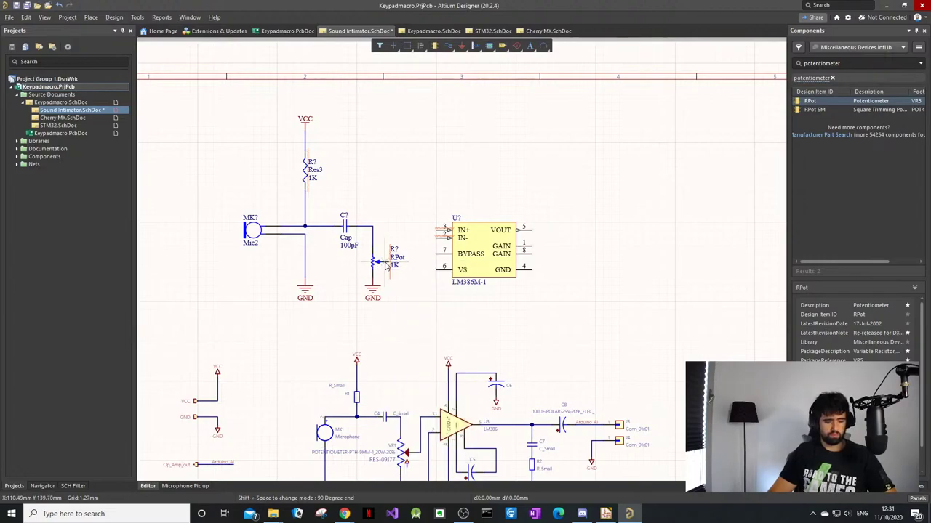
left_click(439, 230)
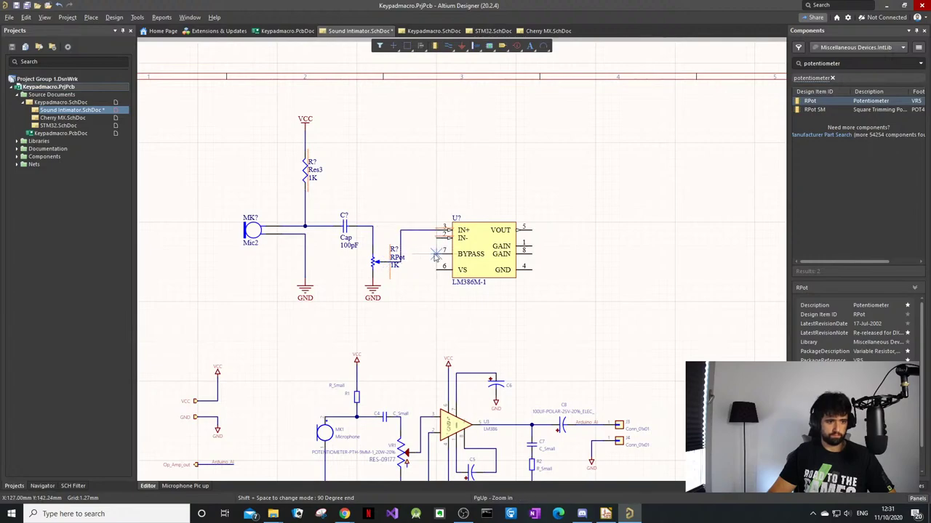
Step: Draw a wire from the LM386M-1 IN- pin 2 a short way left and straight down below the VS pin level
scroll(433, 259, "down", 1)
scroll(429, 251, "down", 1)
scroll(426, 245, "down", 1)
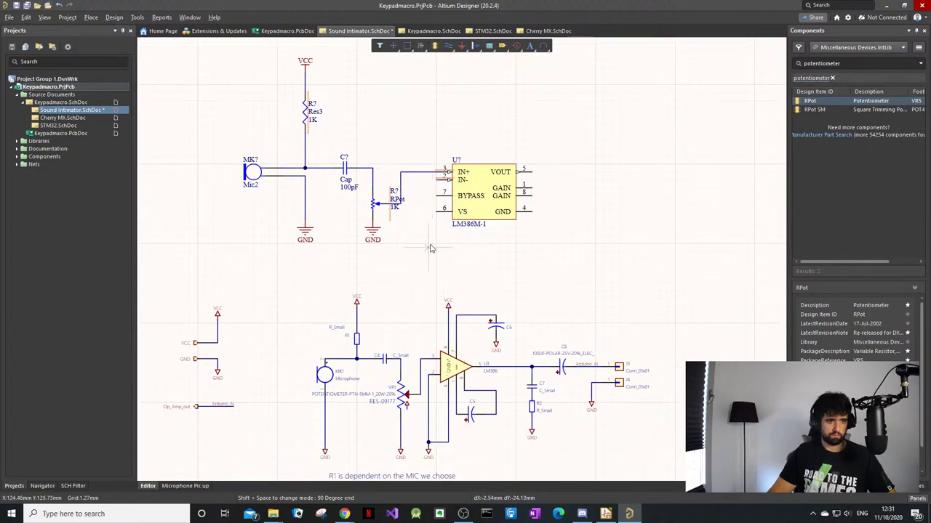
left_click(438, 183)
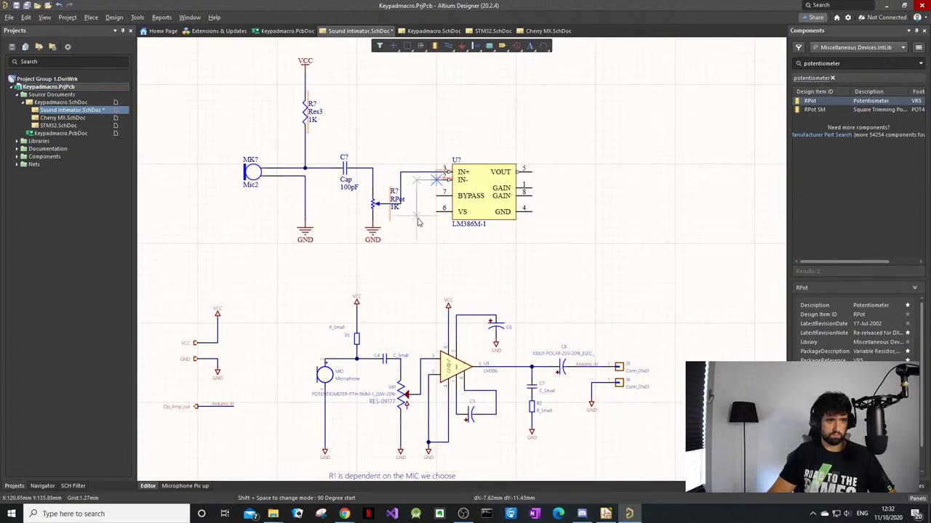
key("space")
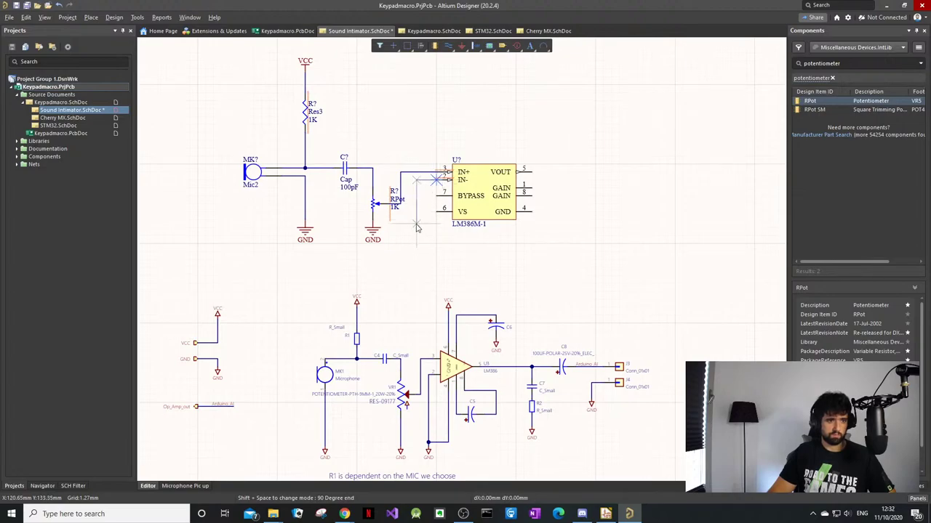
left_click(416, 224)
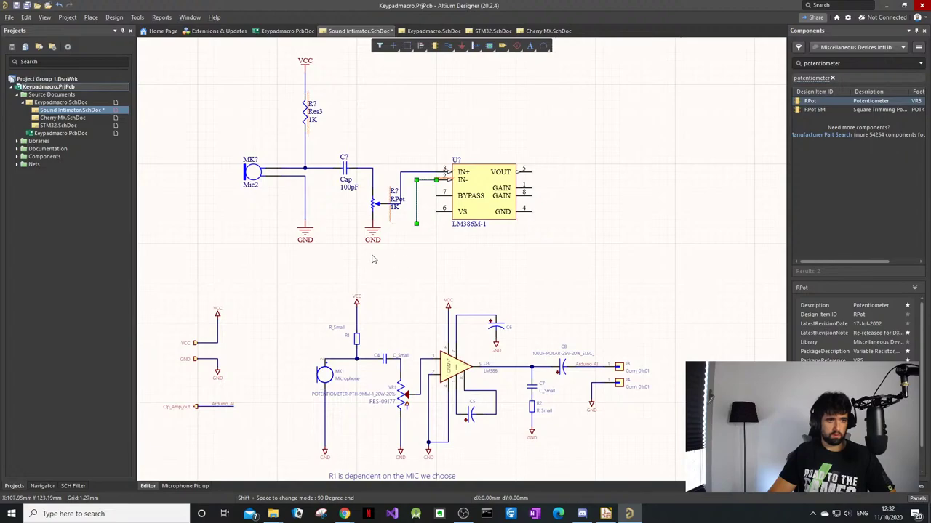
Step: Copy the microphone's GND symbol and place the duplicate at the lower end of the IN- wire
left_click(306, 230)
key("ctrl+c")
key("ctrl+v")
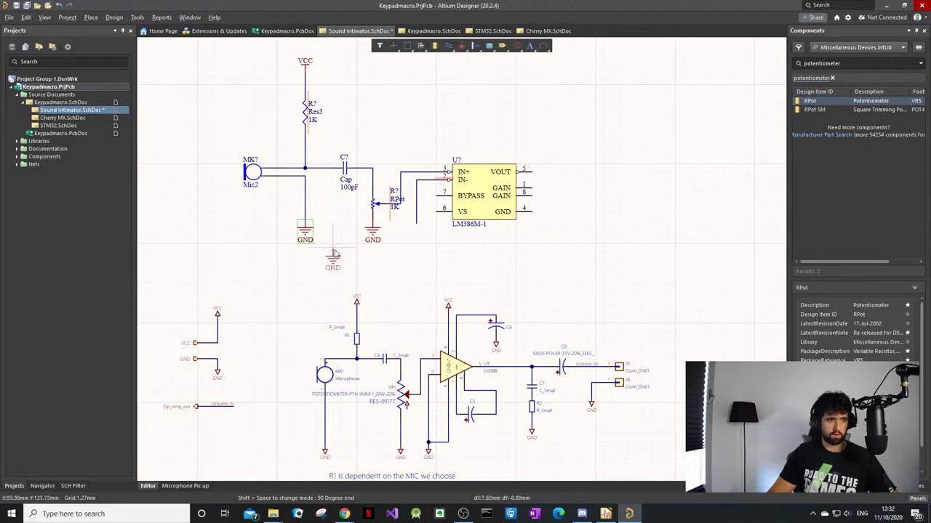
left_click(417, 226)
left_click(416, 226)
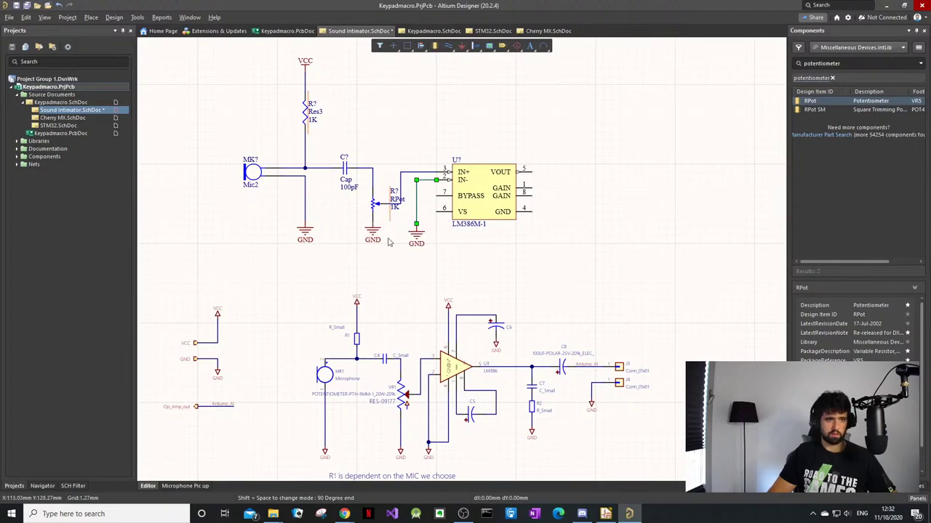
left_click(542, 251)
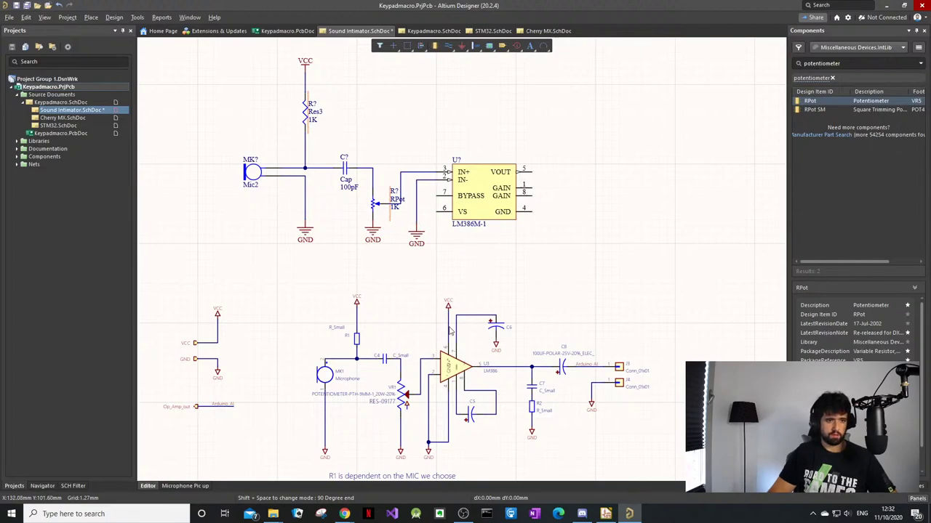
Step: Place a copy of the GND symbol to the lower right of the LM386M-1 and wire it to GND pin 4
scroll(450, 392, "up", 2, "ctrl")
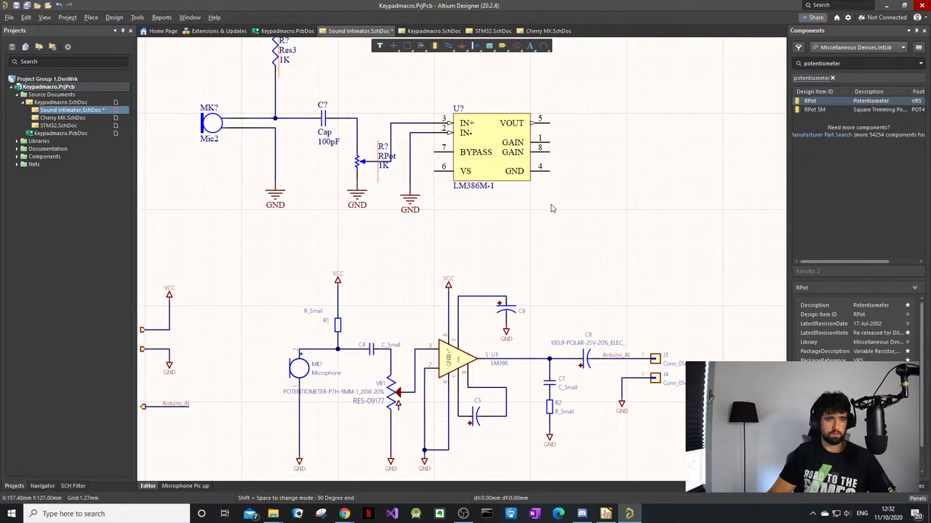
left_click(408, 198)
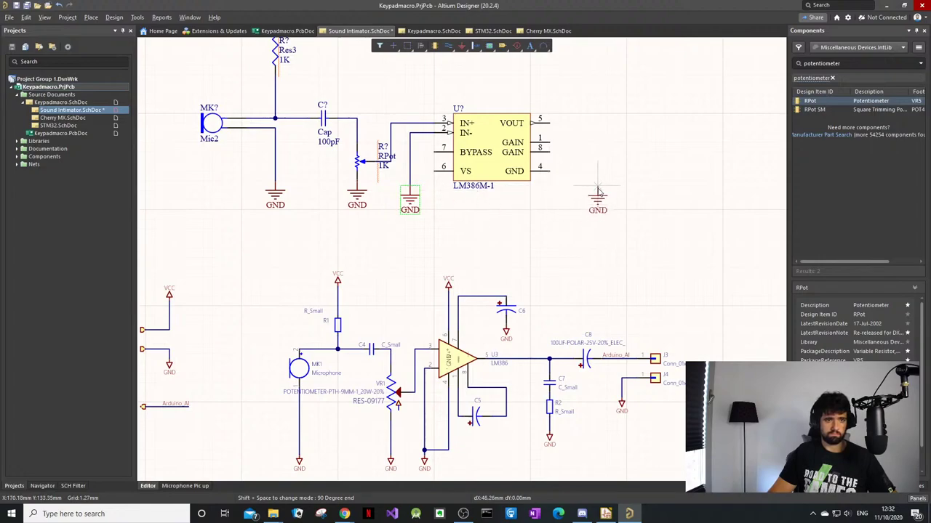
left_click(597, 189)
key("p")
key("w")
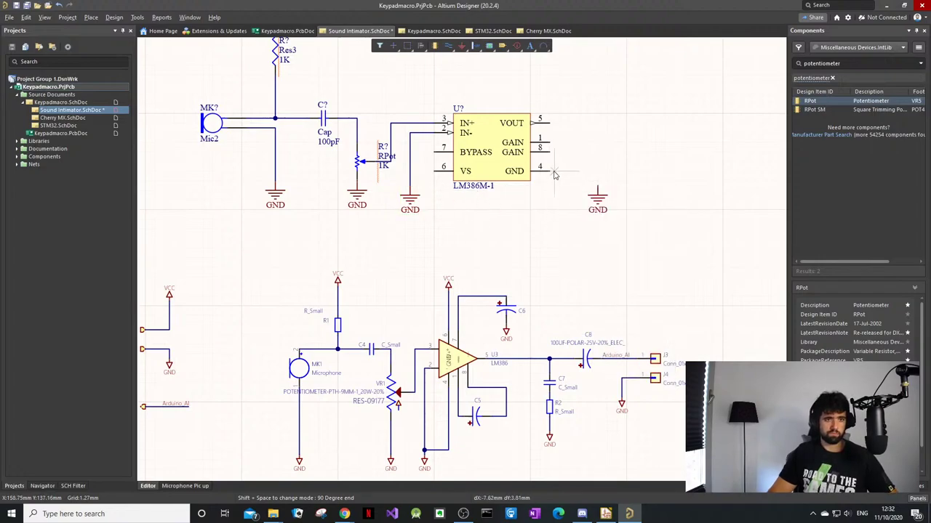
left_click(550, 172)
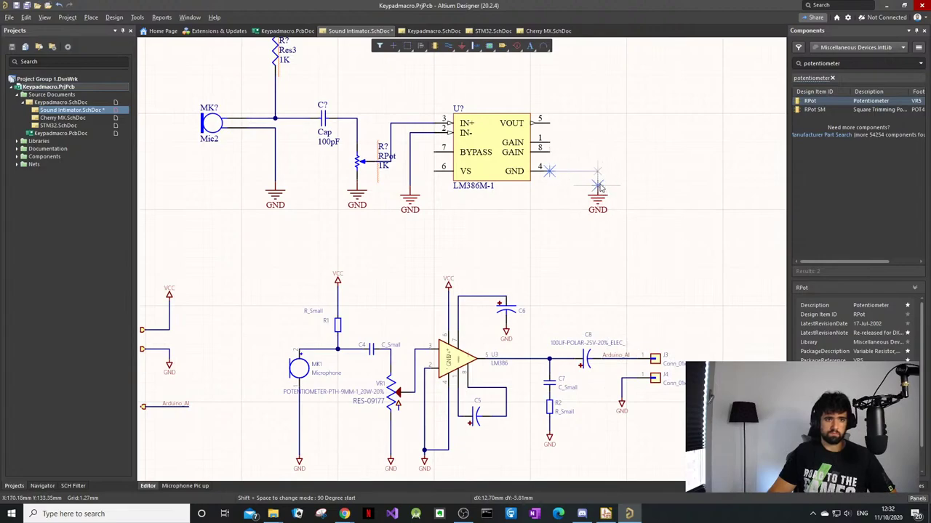
left_click(597, 189)
Step: Draw a straight horizontal wire from the LM386M-1 GAIN pin 8 out to the right, past the GND symbol
scroll(502, 206, "down", 4, "ctrl")
scroll(502, 207, "up", 3, "ctrl")
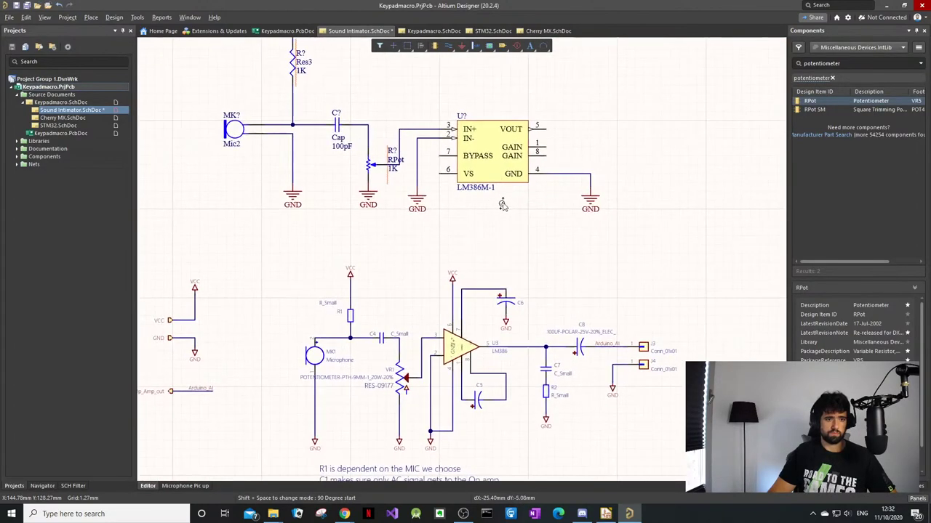
left_click(549, 157)
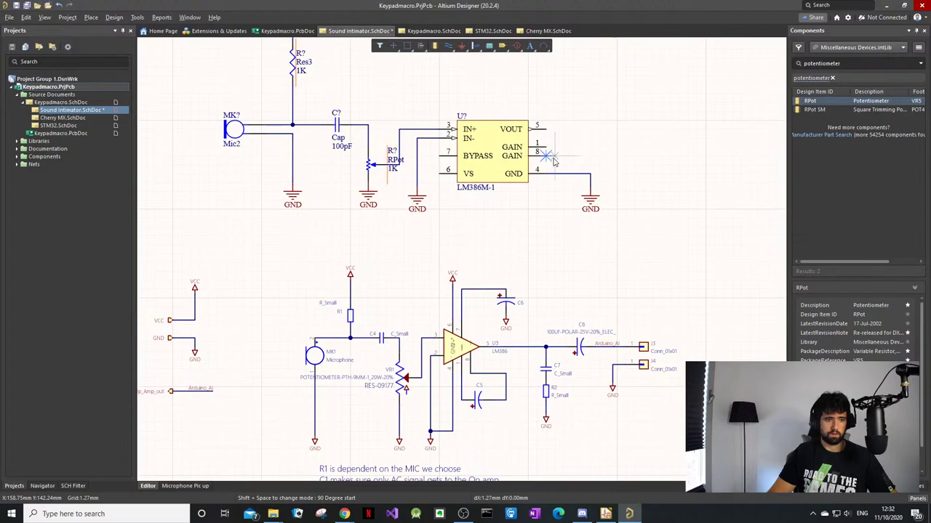
key("space")
left_click(619, 158)
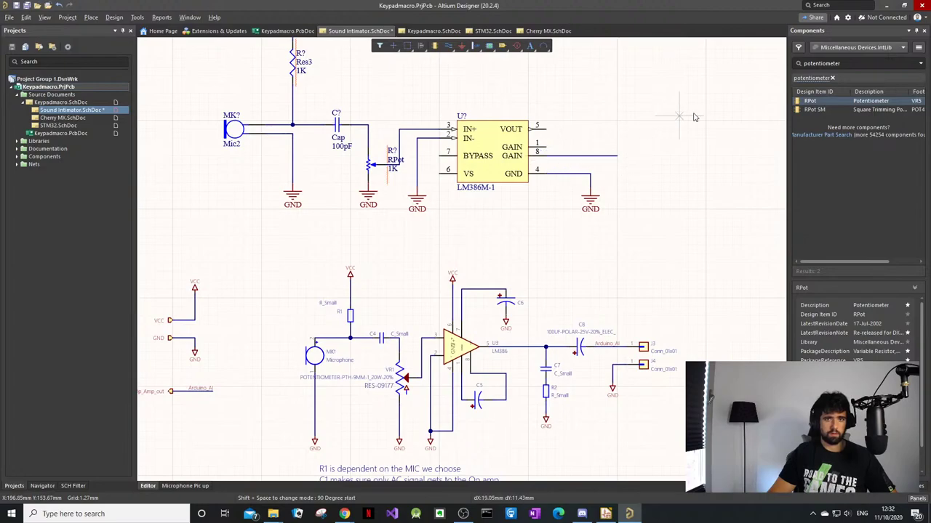
Step: Search the component library for Elec cap, broaden the search to Cap, and select Cap Pol2
double_click(855, 63)
type("Elec cap")
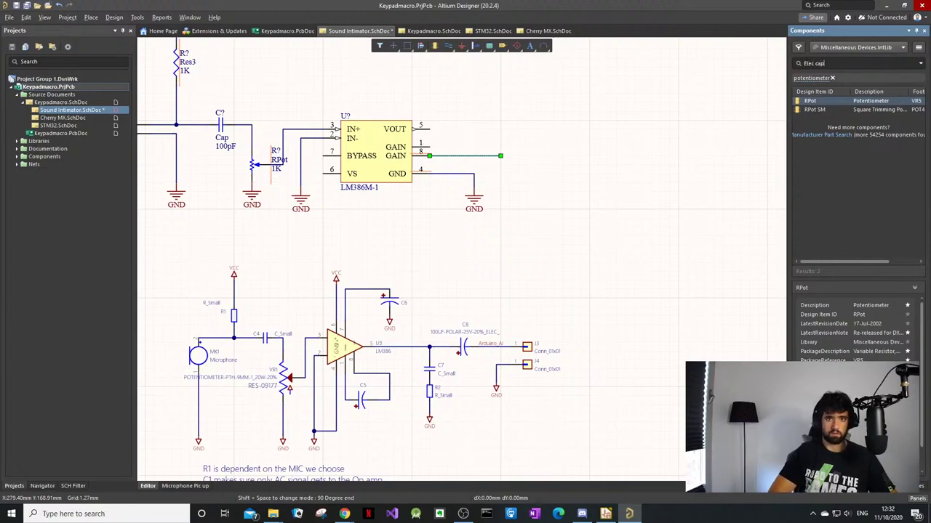
key("Return")
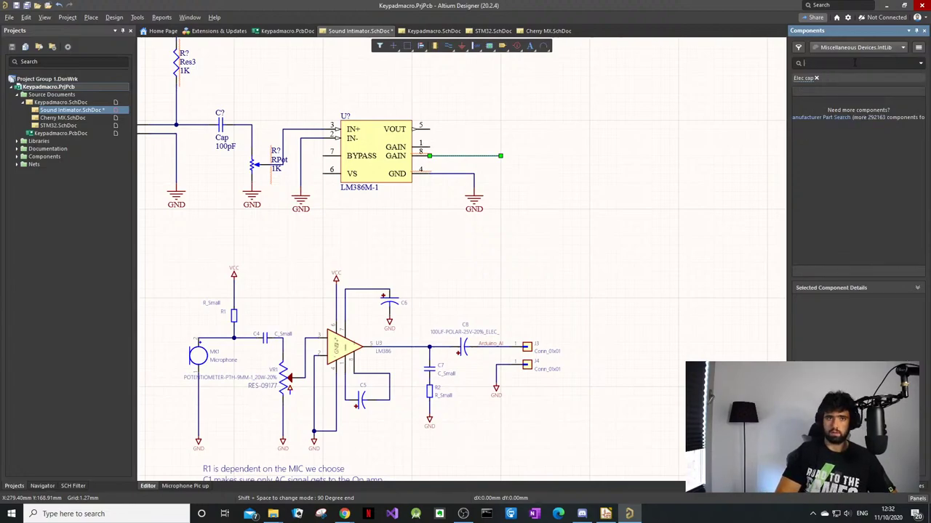
key("Return")
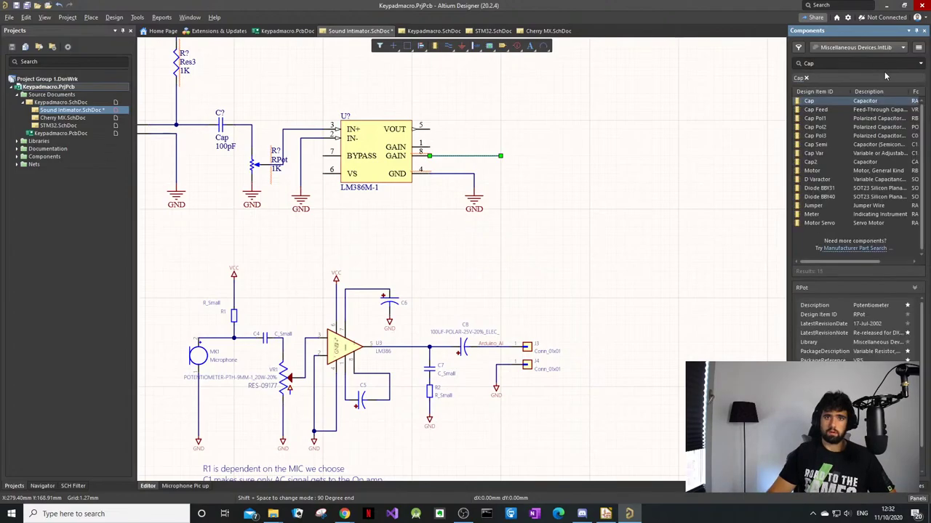
left_click(827, 136)
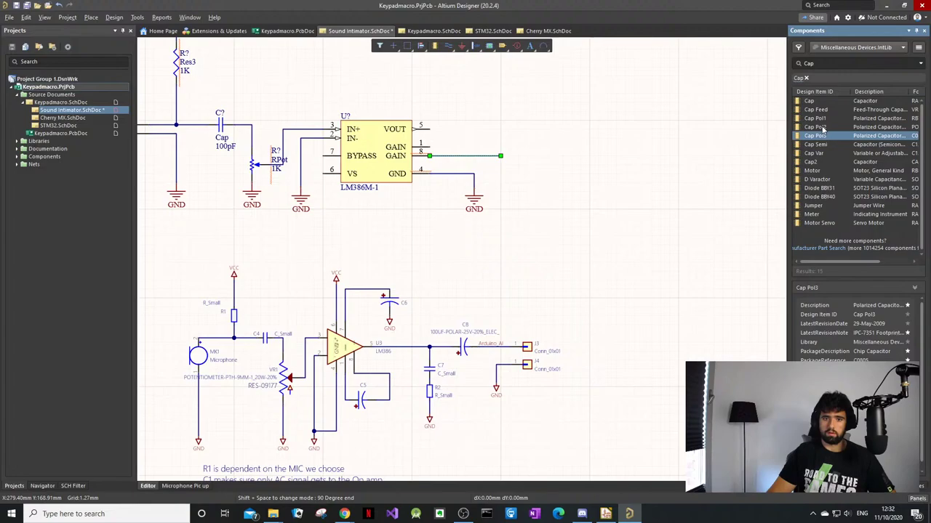
left_click(824, 128)
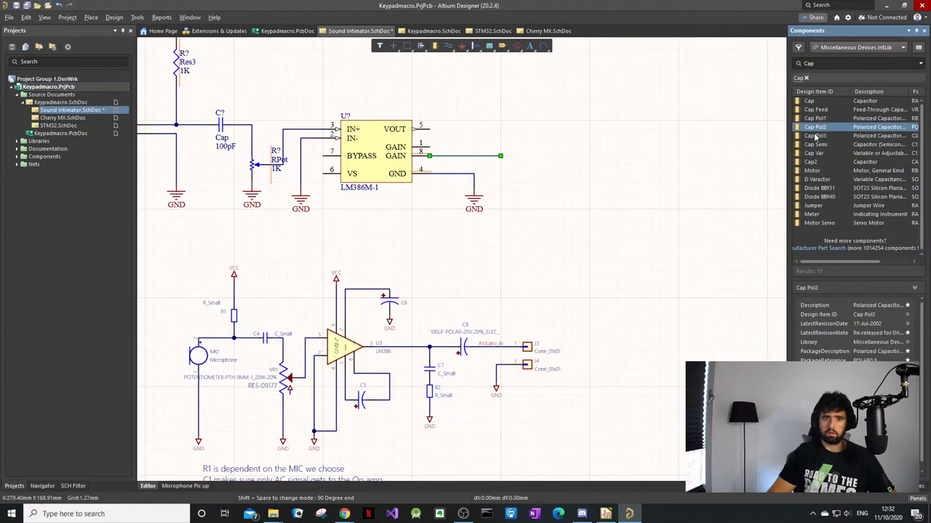
Step: Place a Cap Pol2 capacitor on the free end of the pin 8 wire and shift it slightly left
left_click_drag(815, 134, 544, 151)
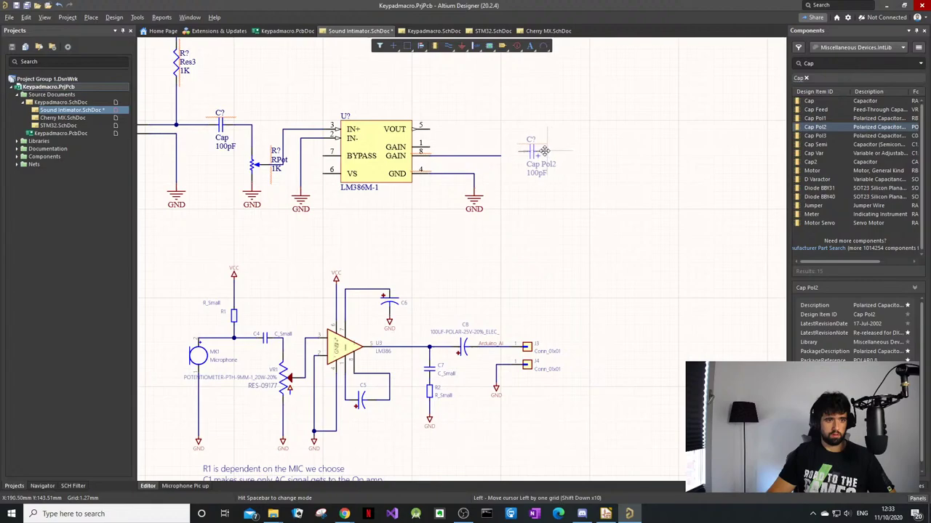
left_click(518, 155)
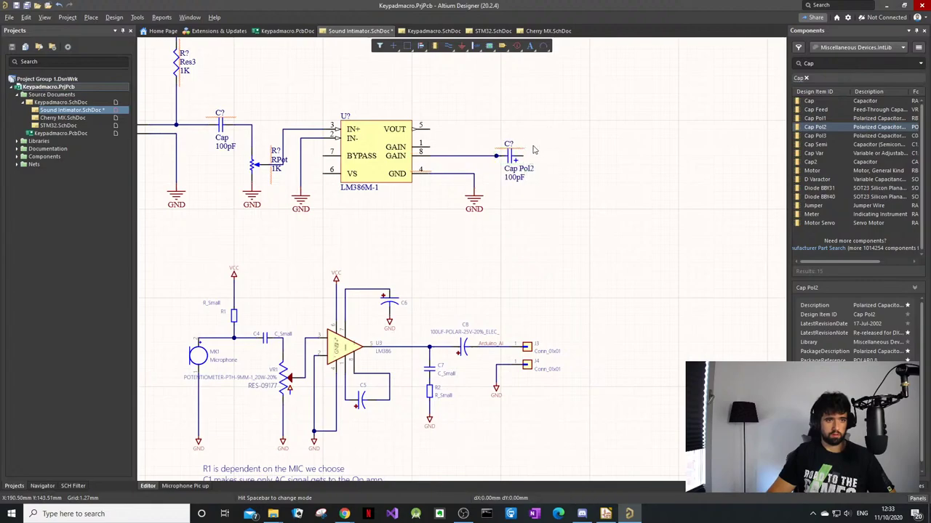
left_click(514, 158)
mouse_move(523, 157)
left_mouse_down()
mouse_move(538, 156)
mouse_move(509, 157)
left_mouse_up()
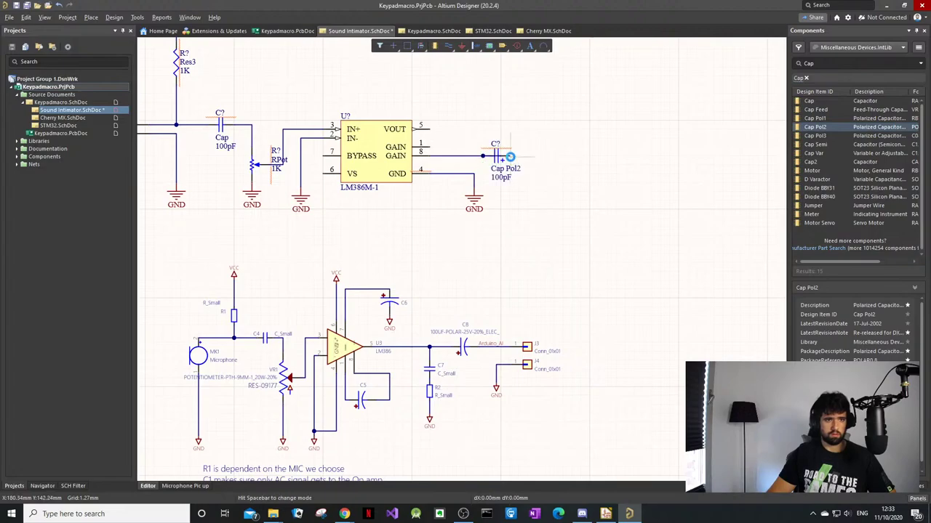
Step: Rotate the Cap Pol2 capacitor to vertical and move it slightly right along the pin 8 wire
left_click(510, 157)
key("space")
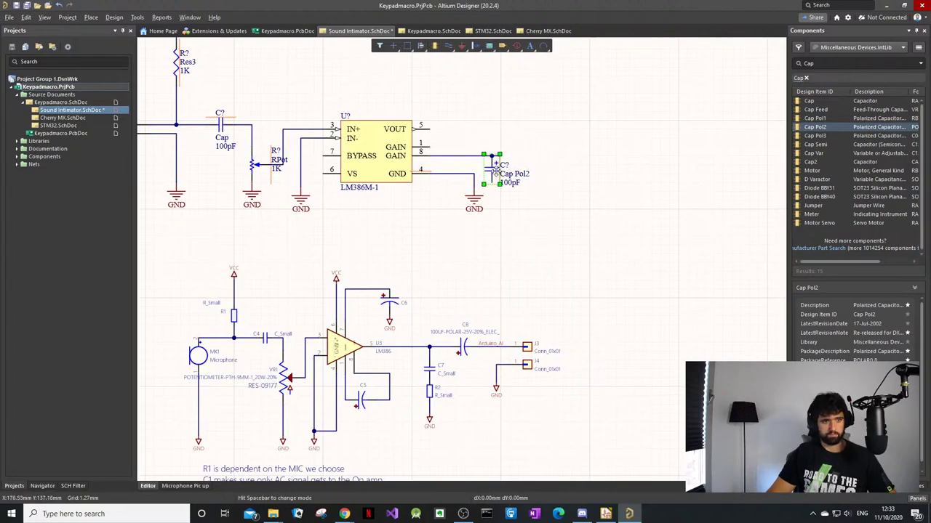
left_click_drag(496, 171, 507, 171)
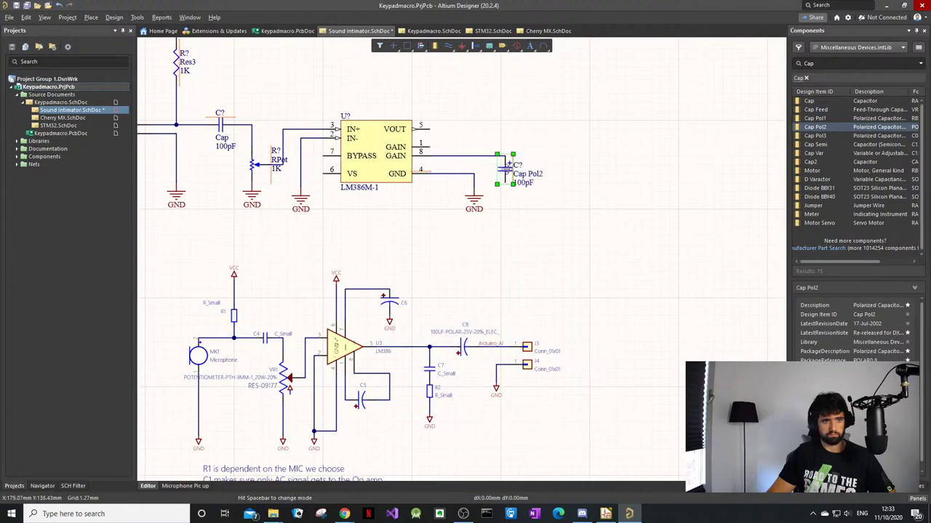
left_click(540, 171)
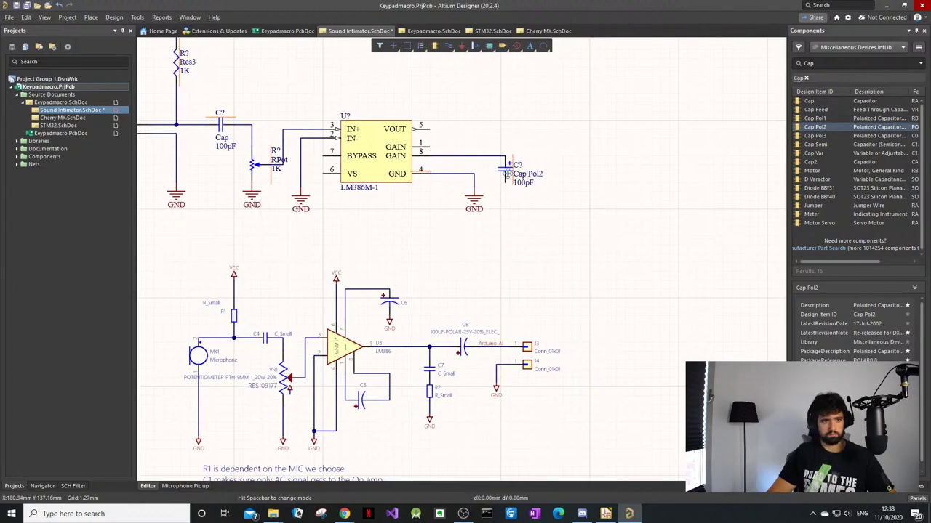
Step: Rotate the Cap Pol2 capacitor back to horizontal with its positive side facing the LM386M-1, in line with the pin 8 wire
left_click(506, 173)
key("space")
left_click_drag(507, 175, 515, 160)
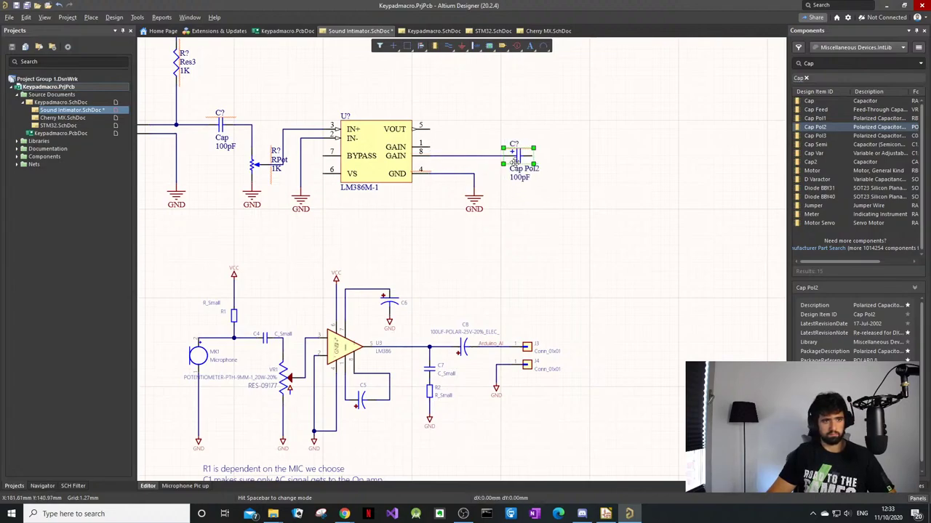
left_click(534, 187)
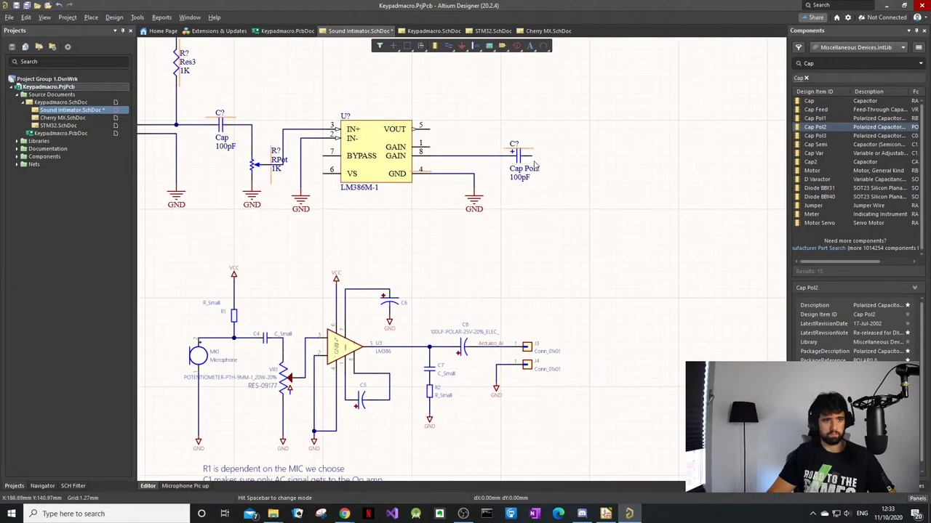
key("space")
left_click_drag(523, 161, 562, 156)
key("space")
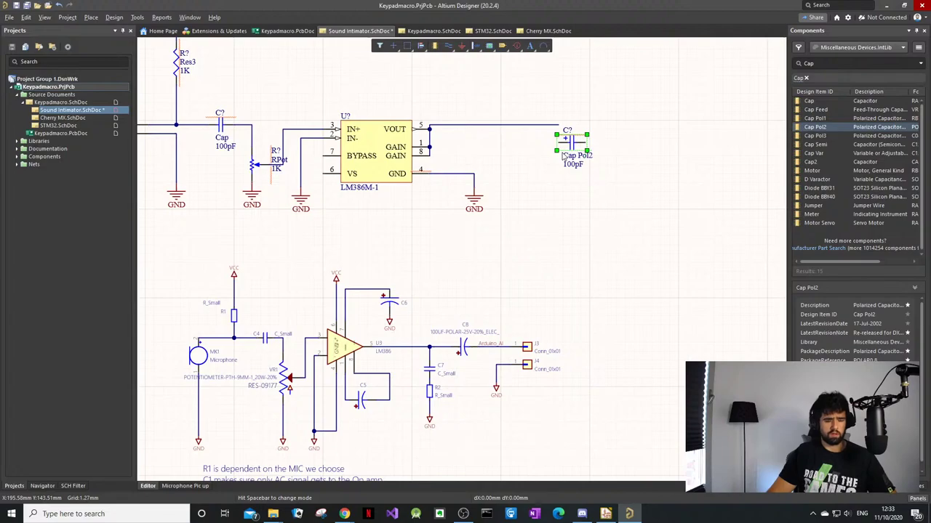
key("space")
key("Escape")
left_click(564, 160)
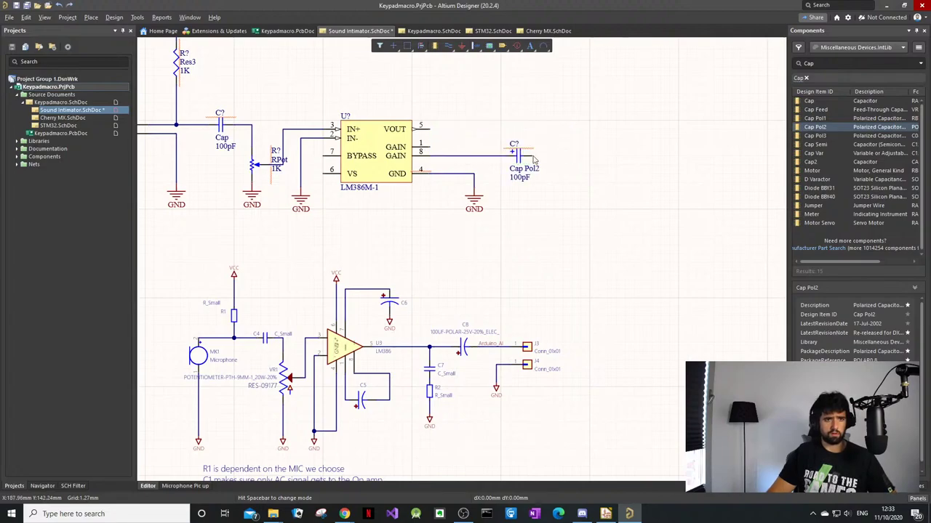
Step: Delete the Cap Pol2 capacitor from the end of the pin 8 wire
left_click(519, 155)
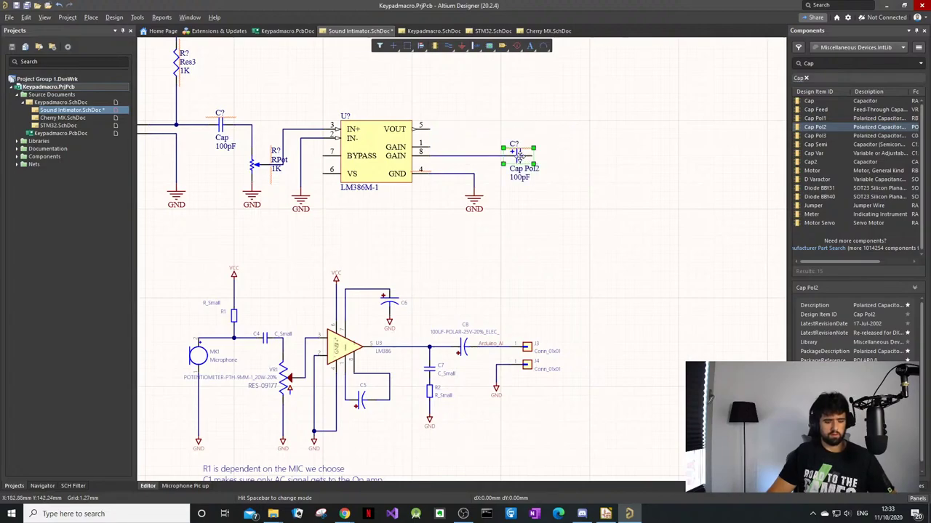
left_click_drag(520, 156, 531, 153)
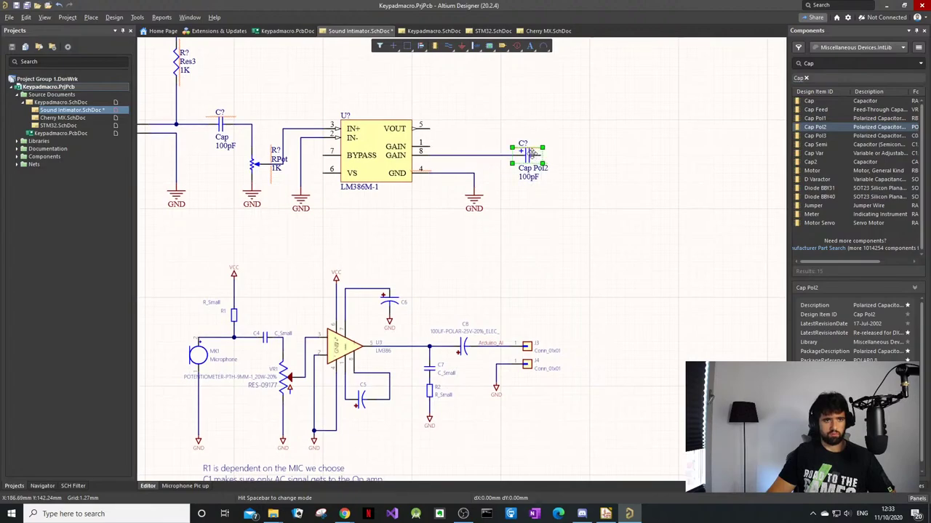
key("Delete")
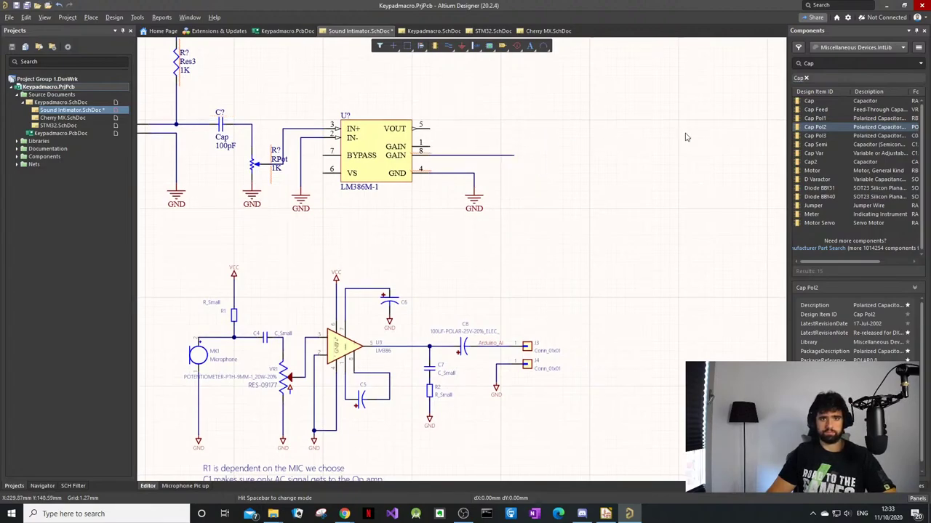
Step: Place a Cap Pol2 capacitor on the end of the pin 8 wire and wire its positive side back to GAIN pin 1
mouse_move(821, 130)
left_mouse_down()
mouse_move(562, 169)
mouse_move(554, 151)
mouse_move(542, 152)
left_mouse_up()
key("space")
key("p")
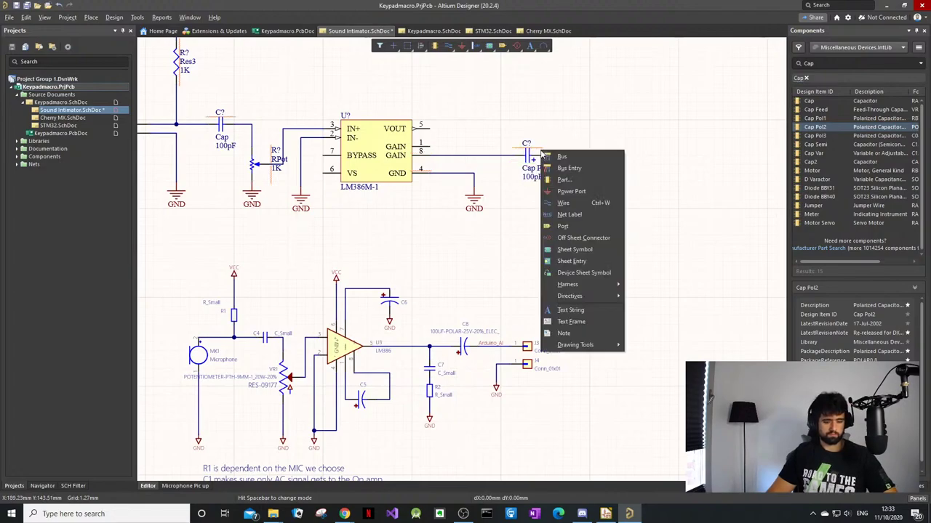
key("w")
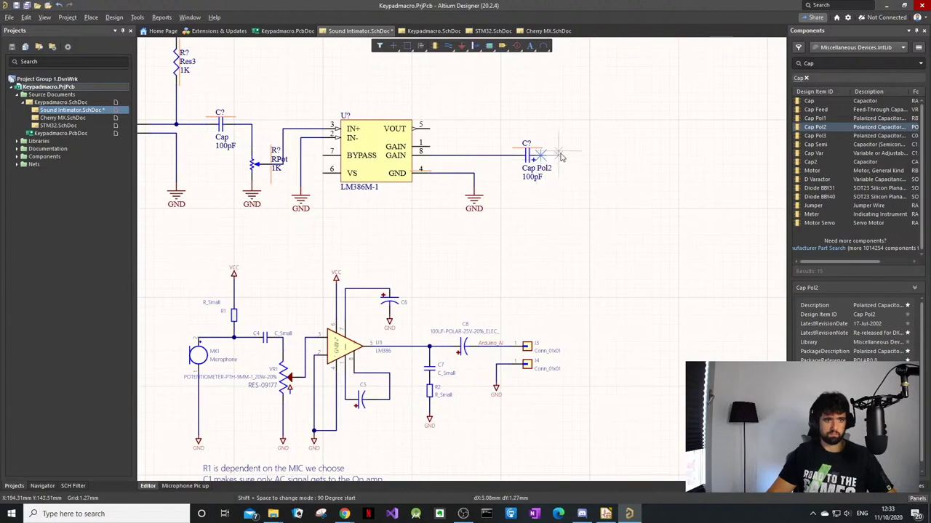
left_click(559, 153)
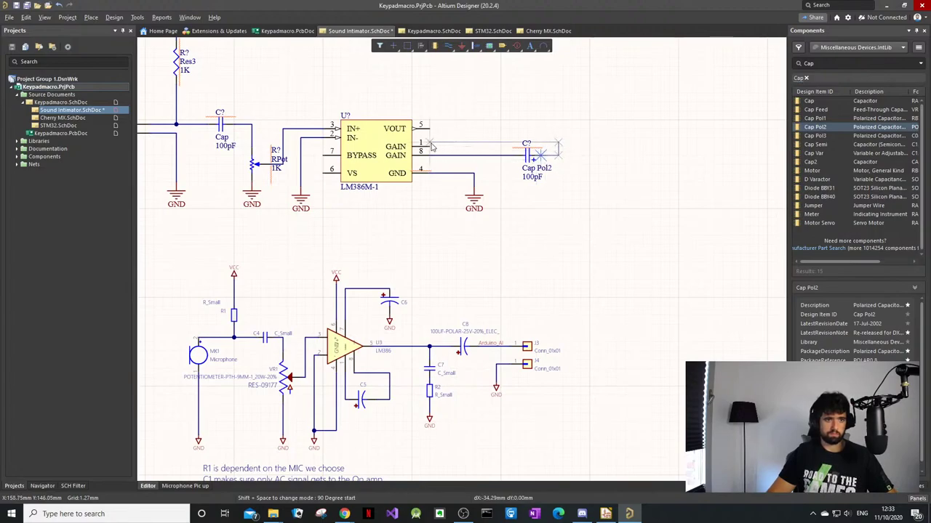
left_click(432, 147)
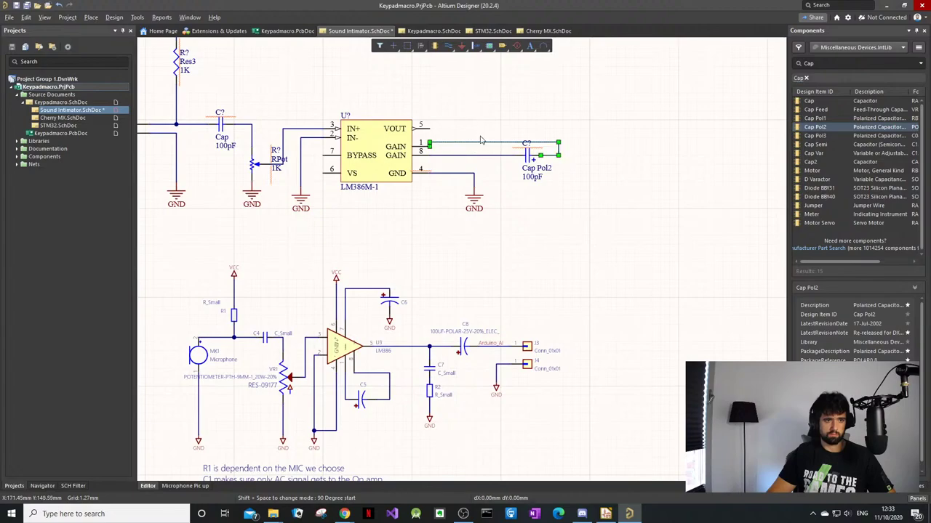
Step: Straighten the capacitor's return wire so its long horizontal segment runs level with pin 1 of the LM386M-1
scroll(488, 162, "up", 1)
scroll(491, 187, "down", 1)
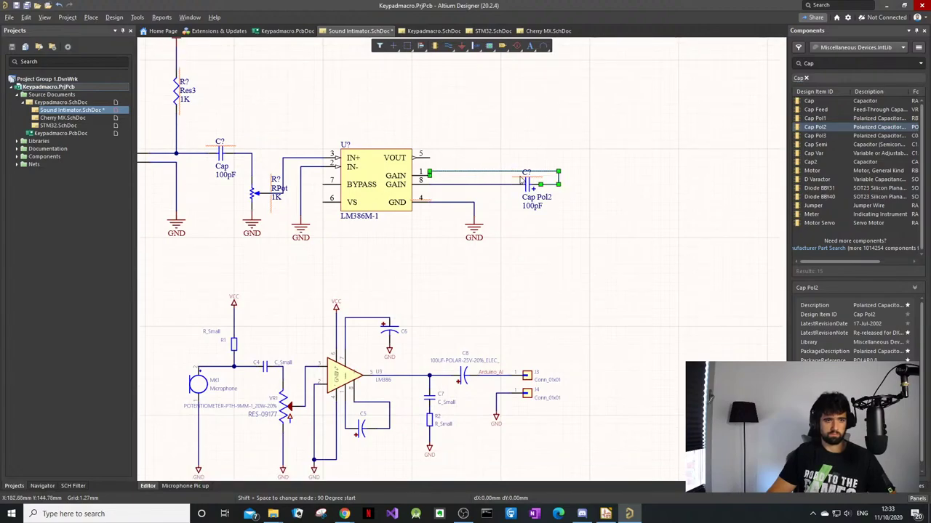
scroll(529, 176, "up", 2, "ctrl")
left_click_drag(577, 171, 577, 171)
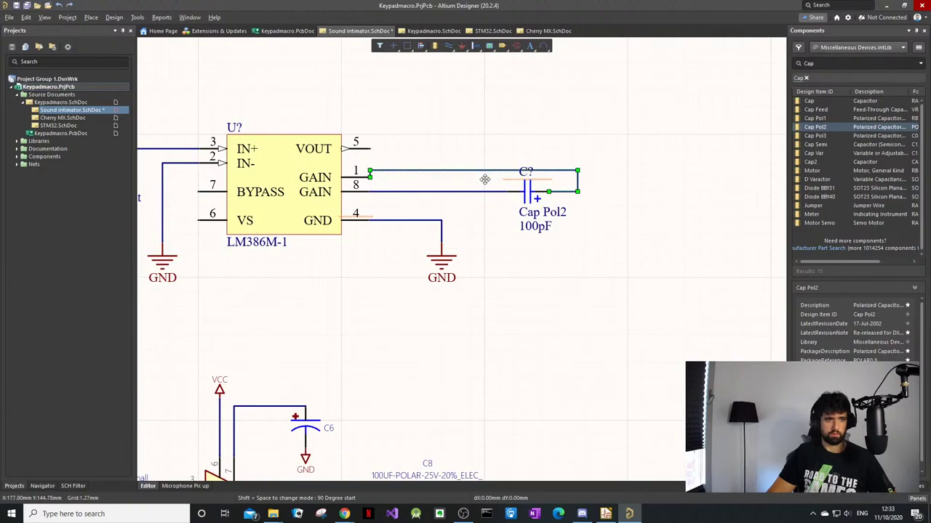
left_click_drag(482, 171, 482, 177)
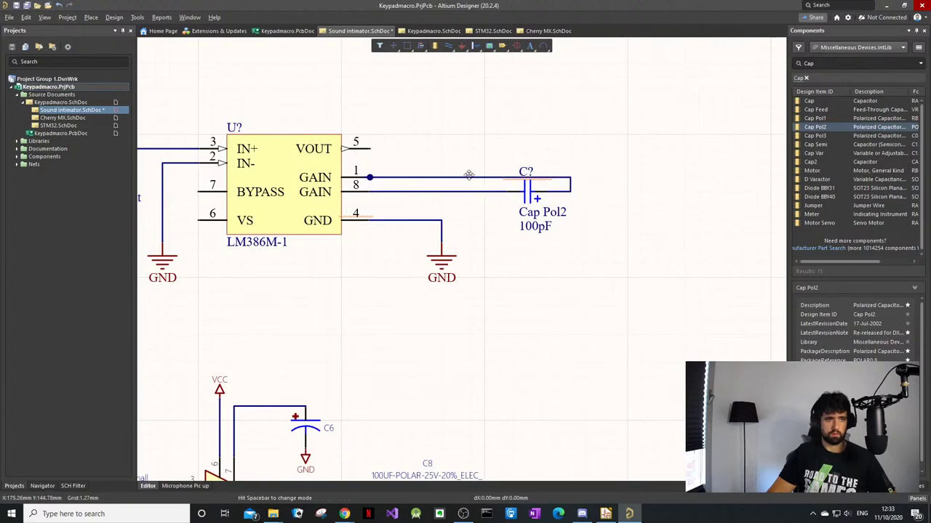
key("ctrl+z")
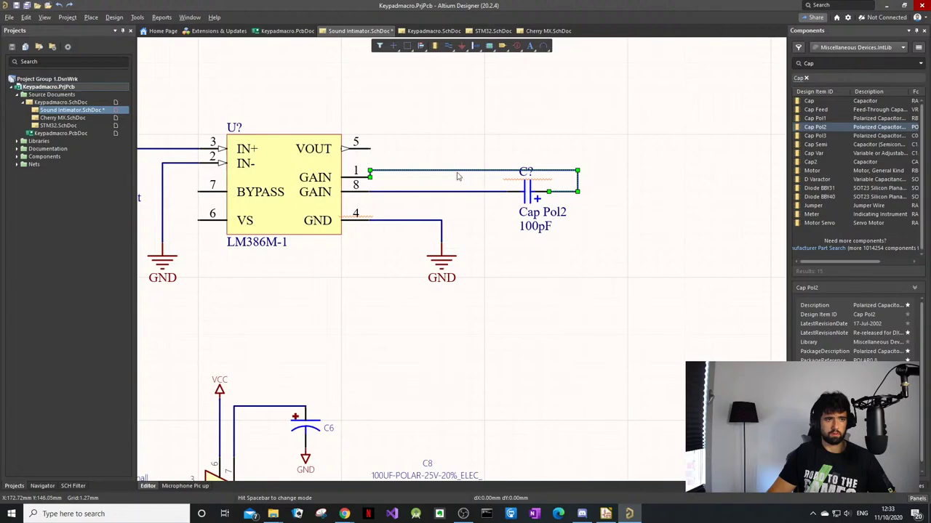
key("ctrl+y")
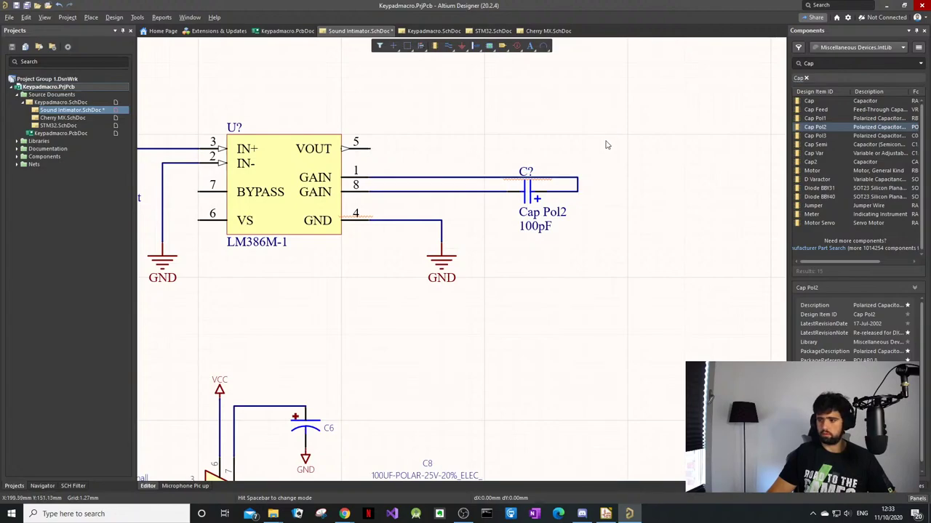
Step: Examine the imported reference amplifier circuit and its component notes, comparing them with the partly rebuilt LM386M-1 circuit
scroll(546, 225, "down", 2)
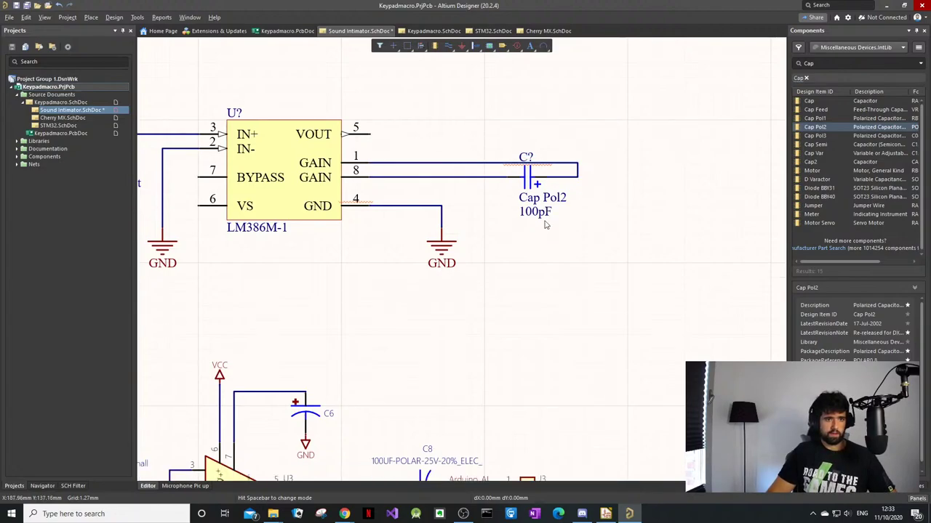
scroll(546, 225, "up", 1)
scroll(545, 223, "down", 2)
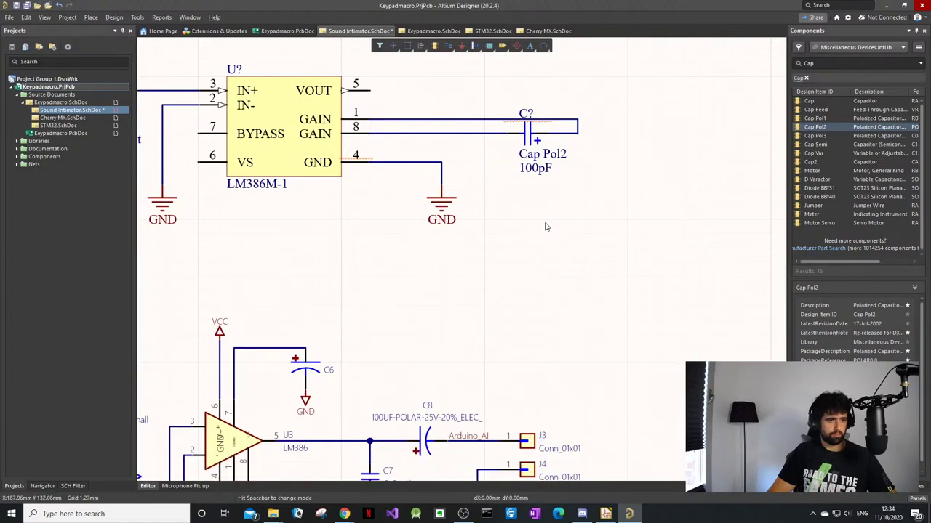
scroll(477, 339, "down", 3)
scroll(480, 346, "down", 1, "ctrl")
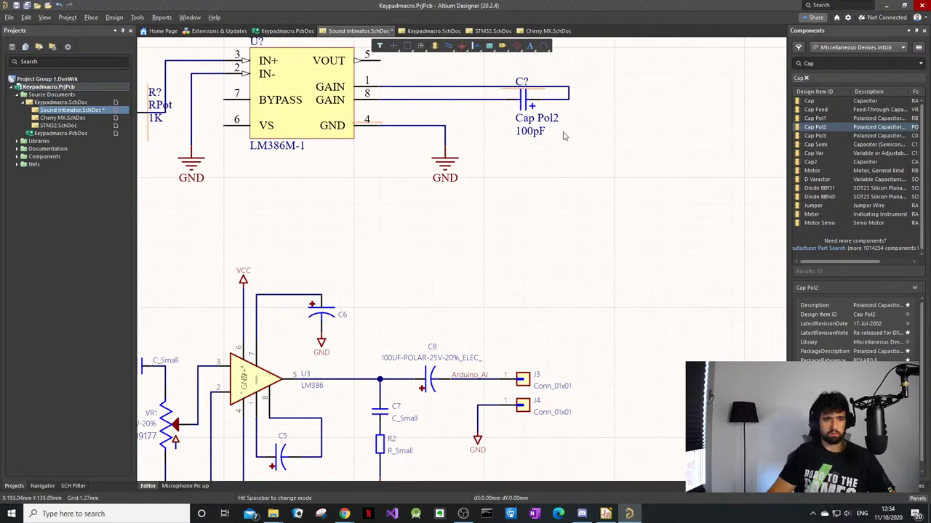
scroll(285, 383, "down", 5)
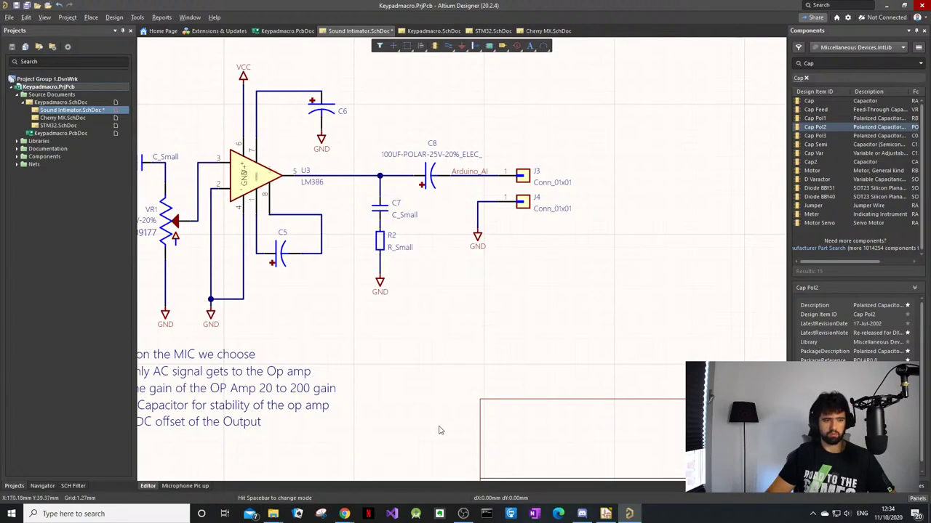
scroll(458, 340, "left", 2, "shift")
scroll(462, 337, "left", 3, "shift")
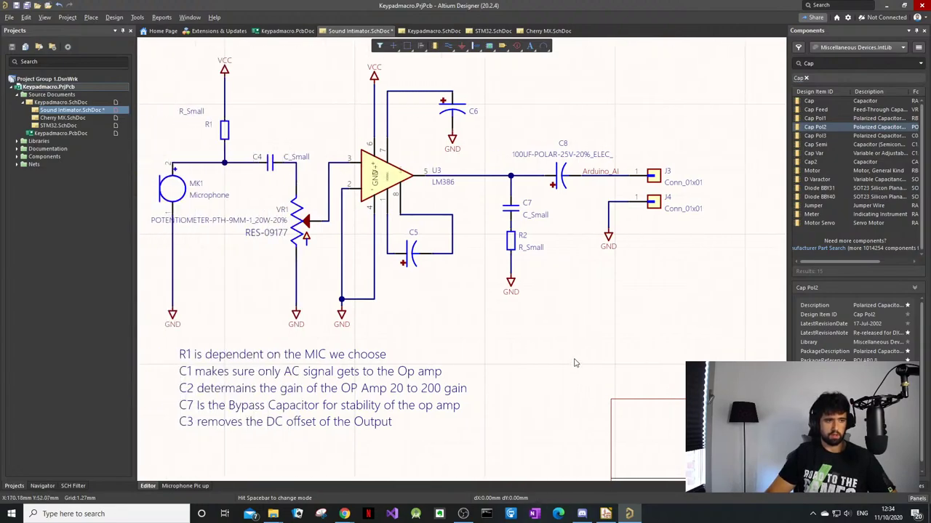
scroll(594, 297, "down", 1, "ctrl")
scroll(593, 295, "up", 2)
scroll(581, 280, "up", 3)
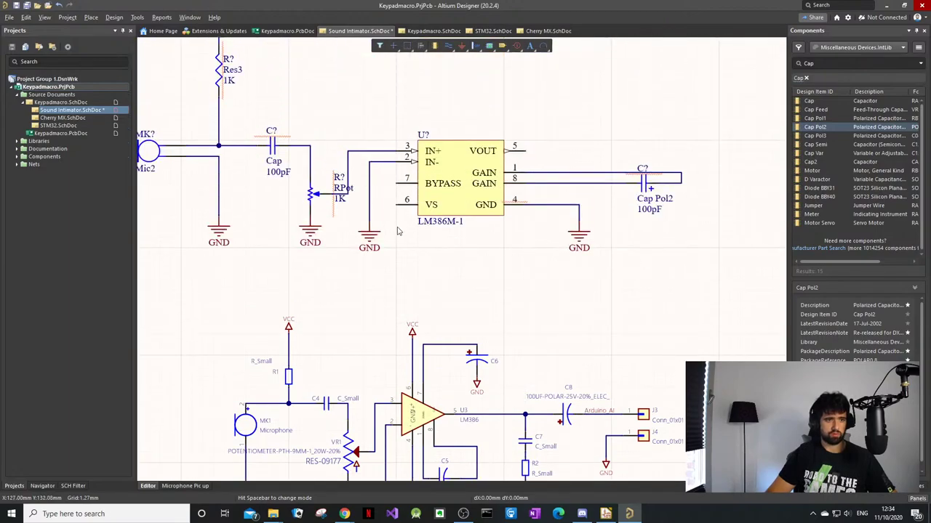
scroll(374, 286, "down", 1, "ctrl")
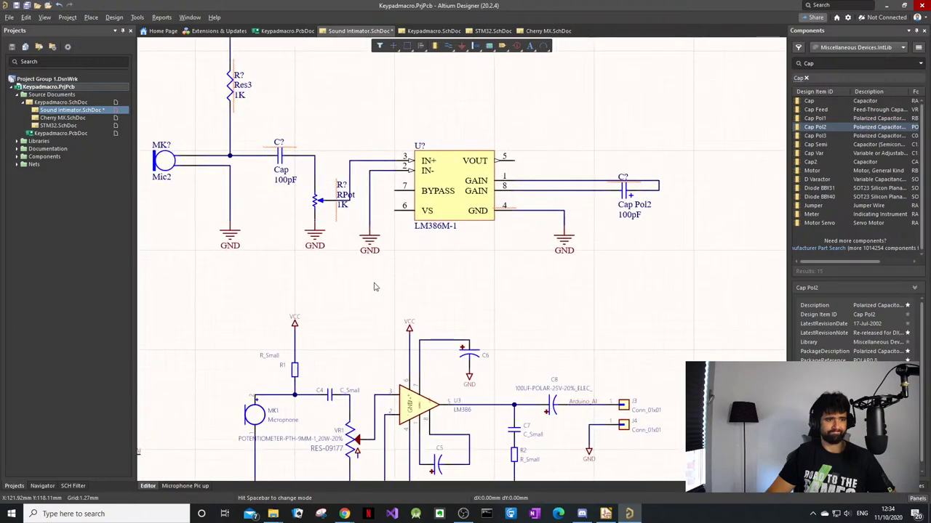
scroll(386, 237, "down", 1)
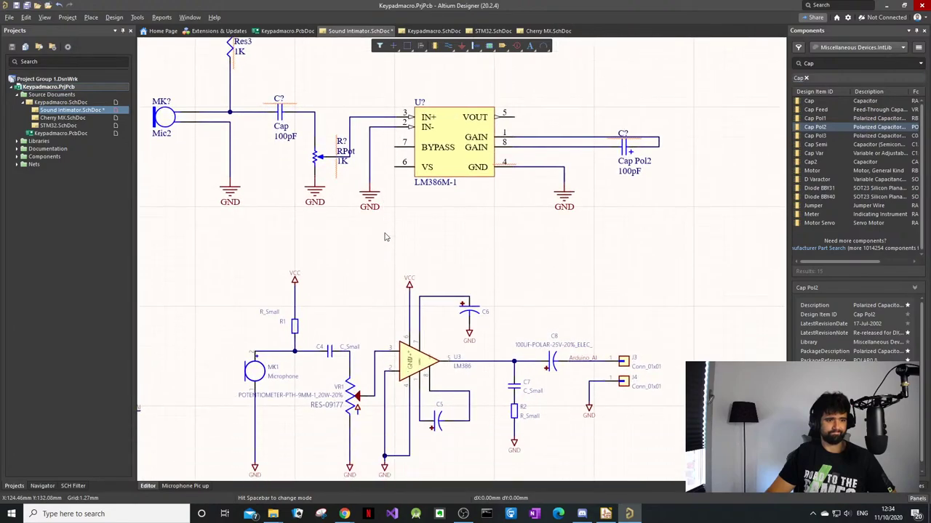
scroll(385, 237, "up", 2)
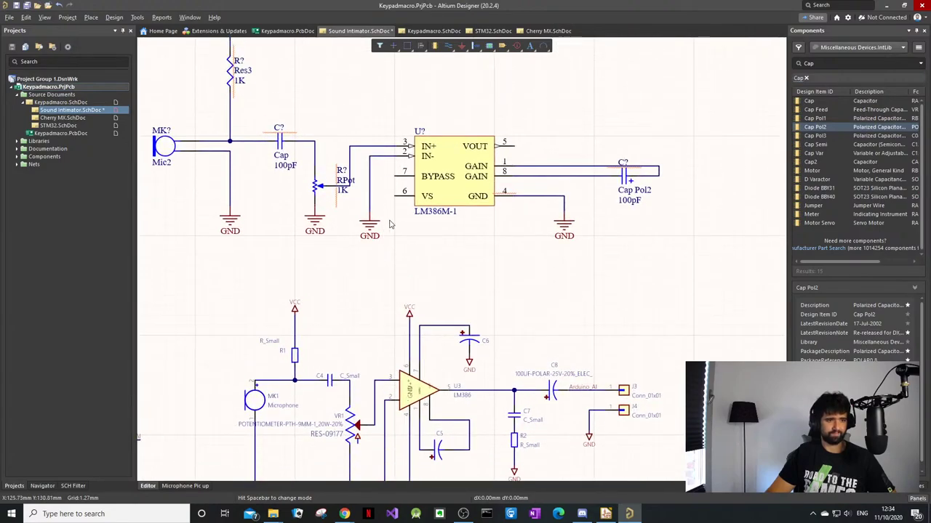
Step: Select the whole microphone input circuit, including its VCC and ground ports, and shift it left away from the LM386M-1
scroll(399, 202, "up", 3, "shift")
scroll(401, 195, "down", 1, "shift")
left_click(403, 251)
left_click_drag(402, 251, 170, 58)
scroll(155, 58, "up", 3)
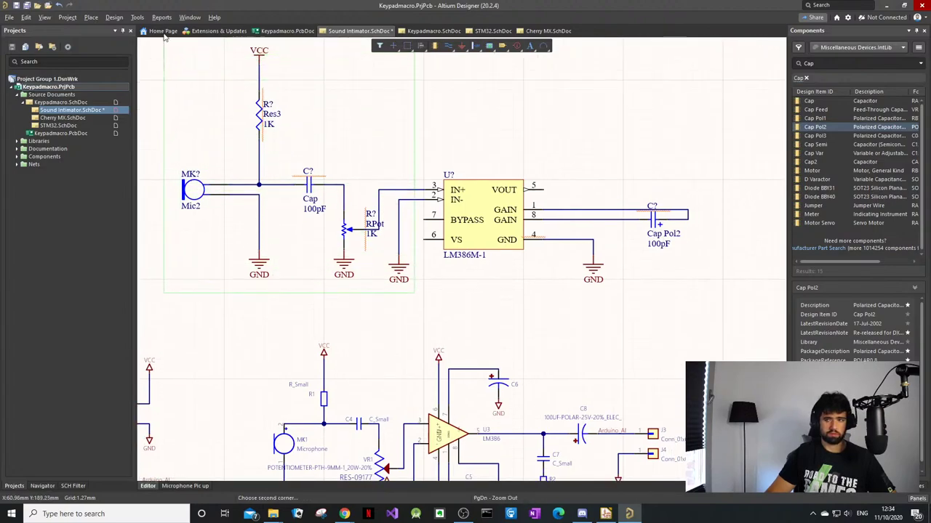
scroll(167, 58, "up", 1)
left_click(141, 43)
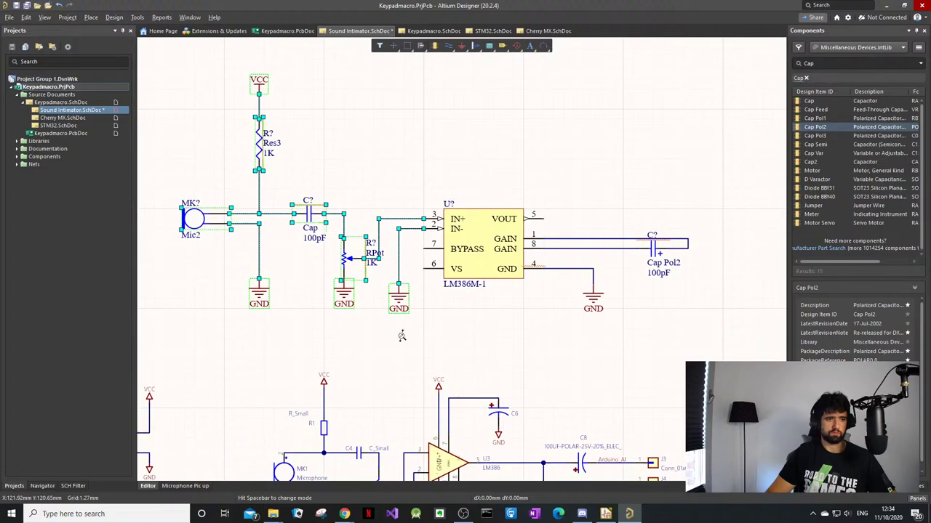
scroll(402, 335, "down", 1, "ctrl")
left_click_drag(338, 242, 297, 246)
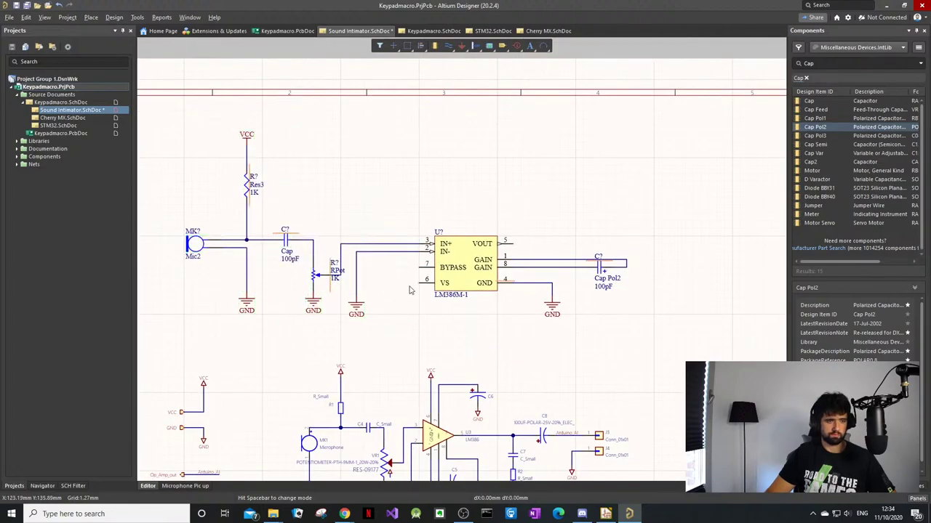
Step: Draw a short wire from VS pin 6 of the LM386M-1 that runs left and turns upward
key("p")
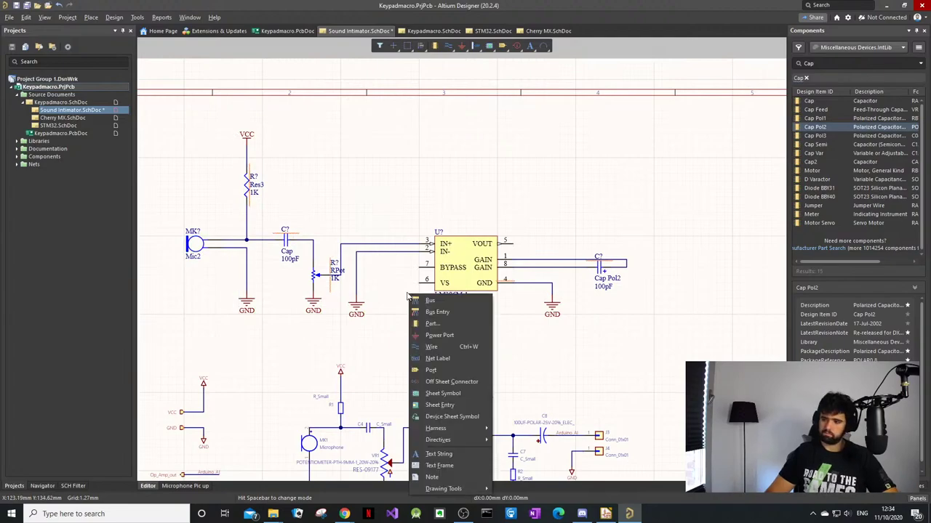
key("Escape")
scroll(411, 296, "up", 1, "ctrl")
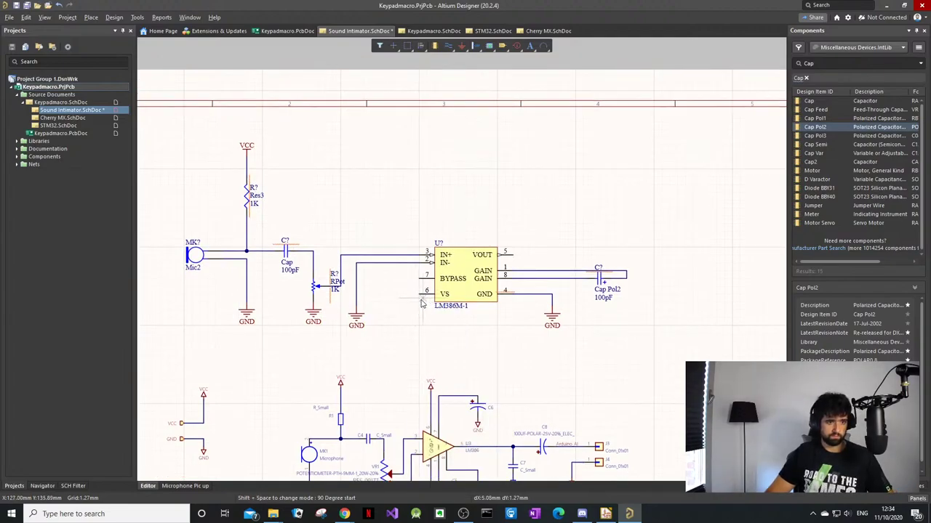
scroll(415, 298, "up", 1, "ctrl")
scroll(415, 298, "up", 1, "ctrl")
left_click(420, 293)
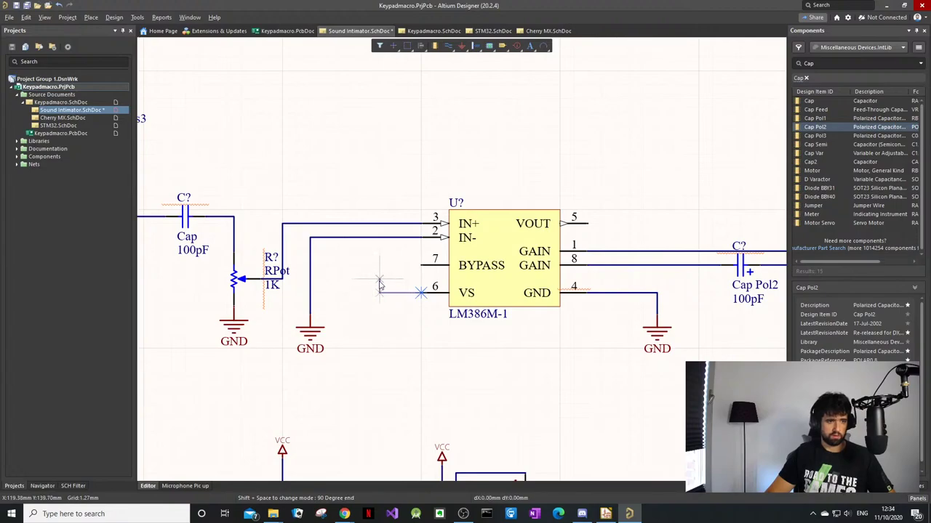
scroll(379, 283, "down", 1)
scroll(349, 242, "down", 2, "ctrl")
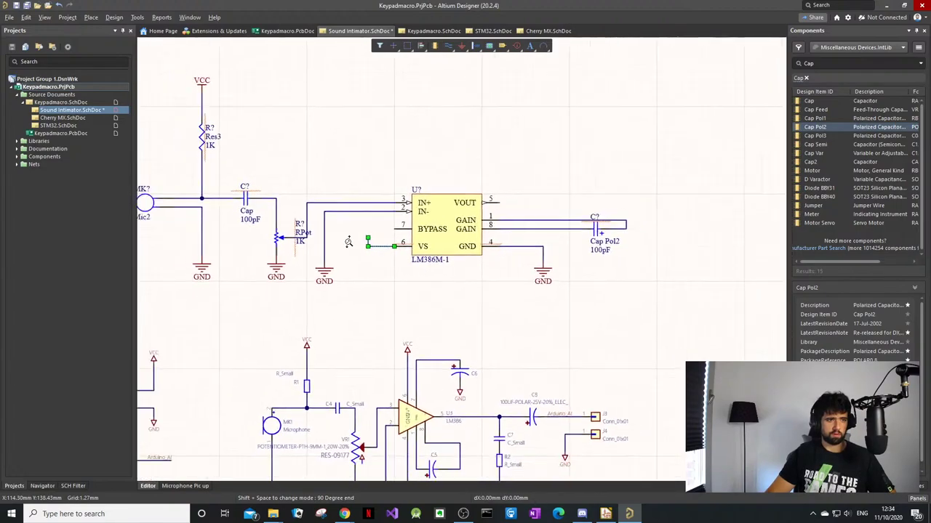
Step: Copy the VCC power port onto the end of the VS wire and shift it further left with the wire attached
scroll(349, 242, "down", 1, "ctrl")
left_click_drag(233, 118, 365, 244, "shift")
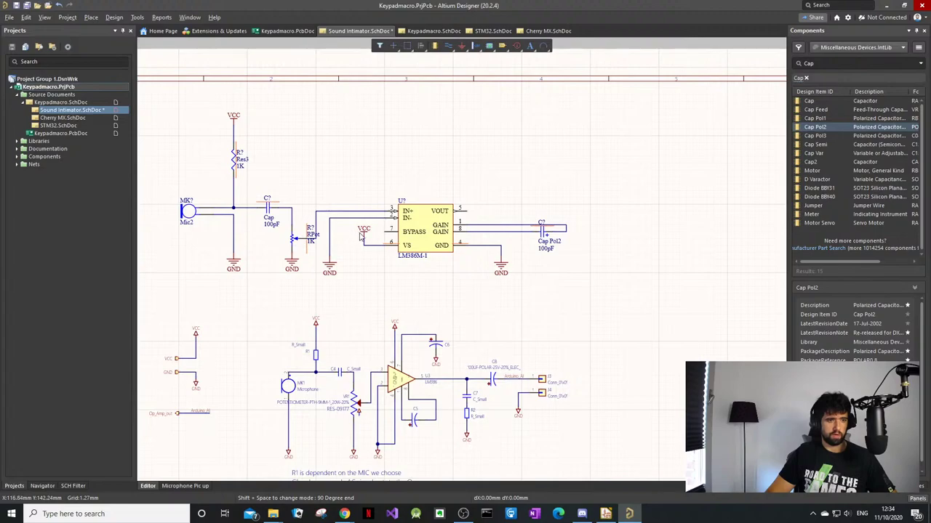
left_click_drag(366, 232, 340, 239)
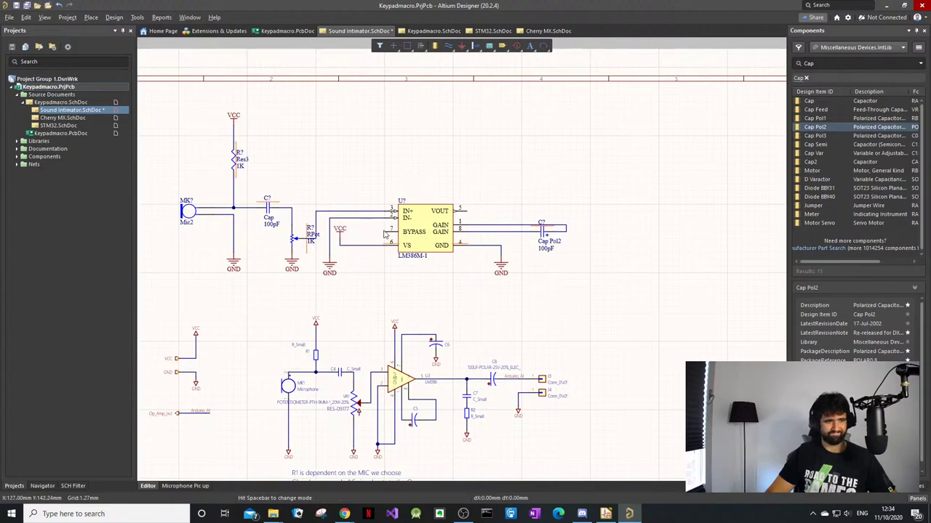
Step: Draw a wire from BYPASS pin 7 that runs left and then down across the VS wire, leaving its lower end free
scroll(380, 234, "up", 4, "ctrl")
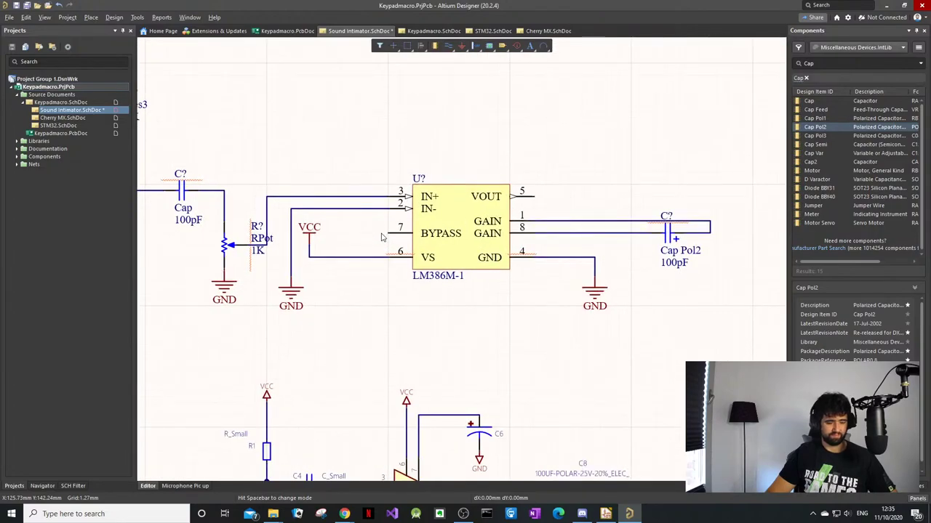
key("p")
key("w")
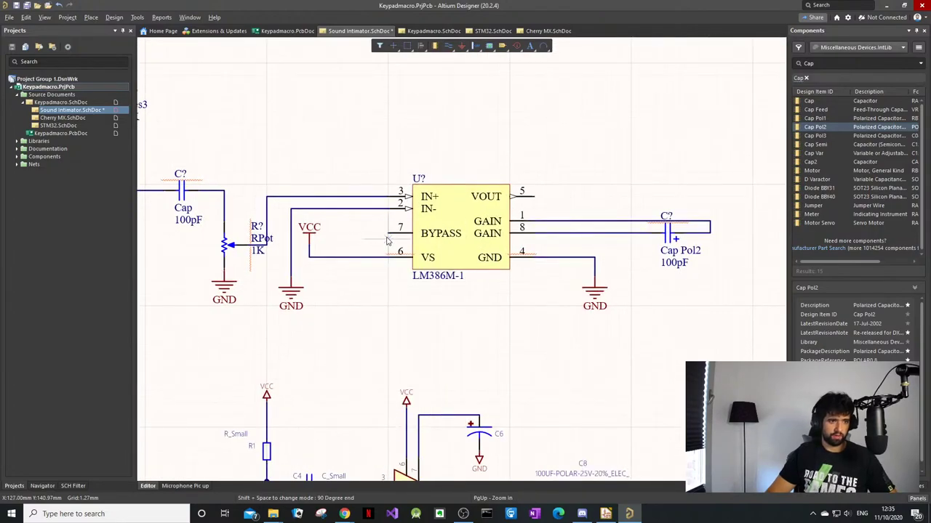
left_click(387, 232)
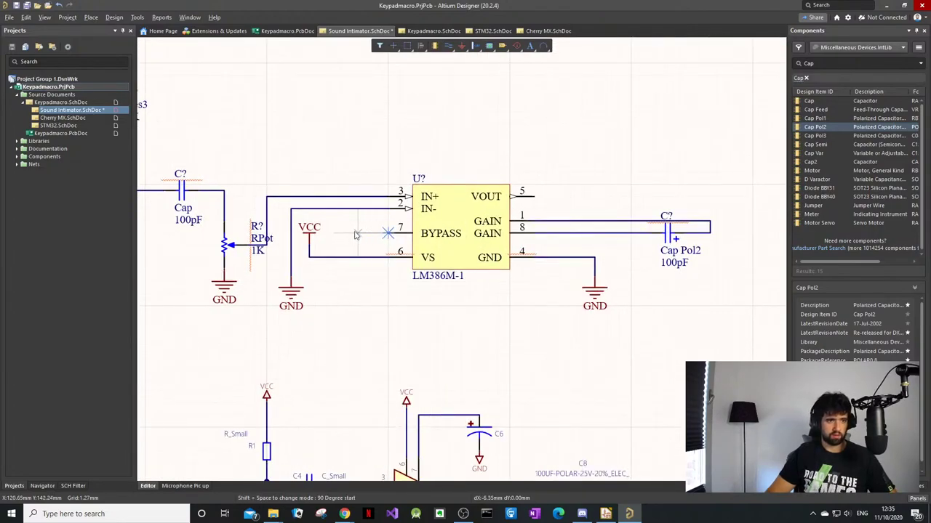
left_click(354, 279)
left_click(354, 283)
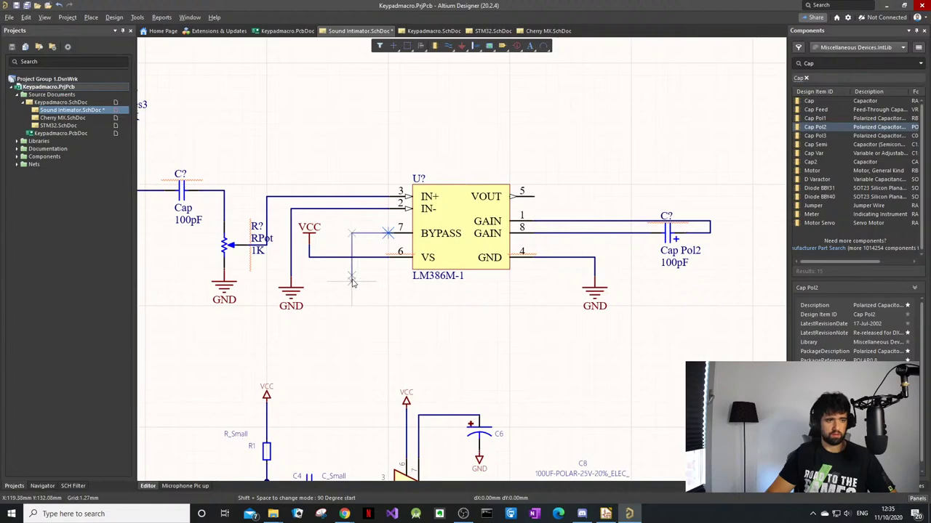
right_click(354, 284)
right_click(354, 285)
left_click(367, 297)
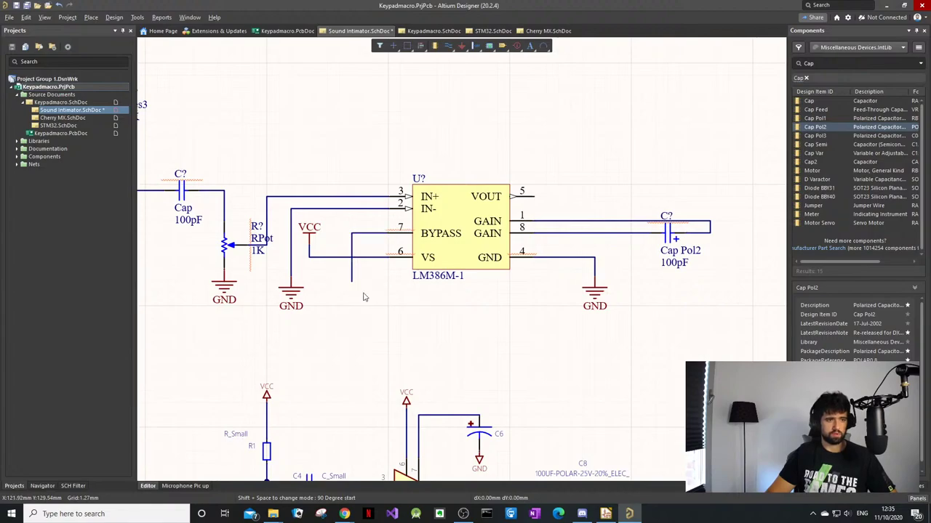
Step: Look through the schematic preference pages, including General, Graphical Editing, Break Wire and Library AutoZoom, for a setting that displays wire crossings
scroll(367, 296, "down", 2, "ctrl")
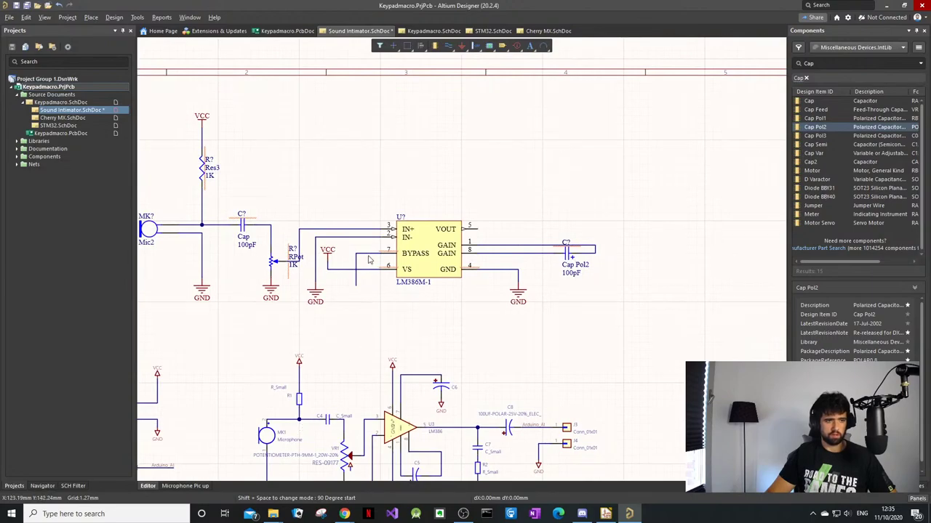
scroll(365, 272, "up", 3, "ctrl")
scroll(359, 276, "up", 2, "ctrl")
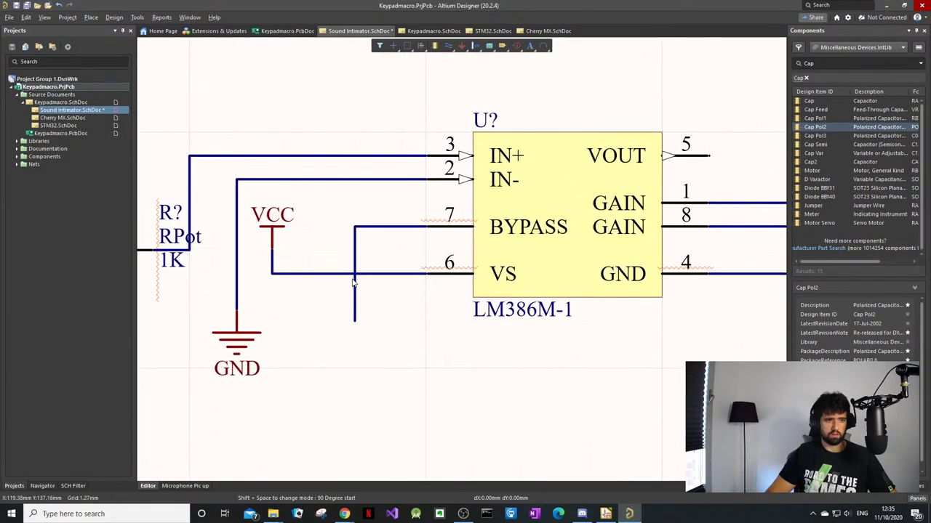
left_click(137, 17)
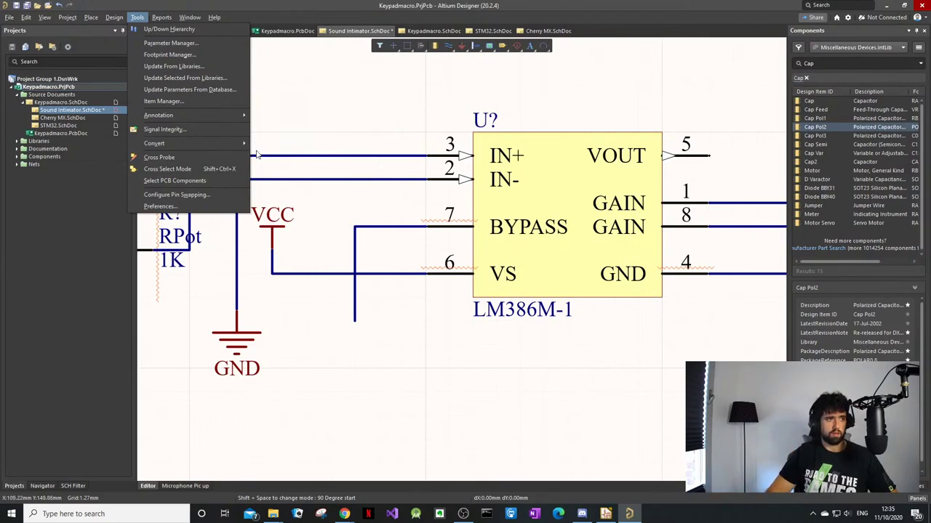
left_click(227, 207)
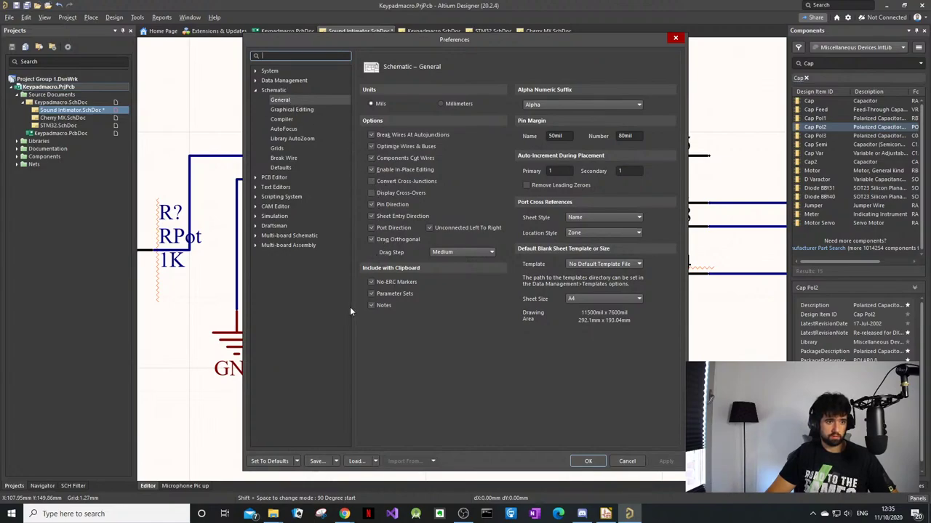
left_click(304, 113)
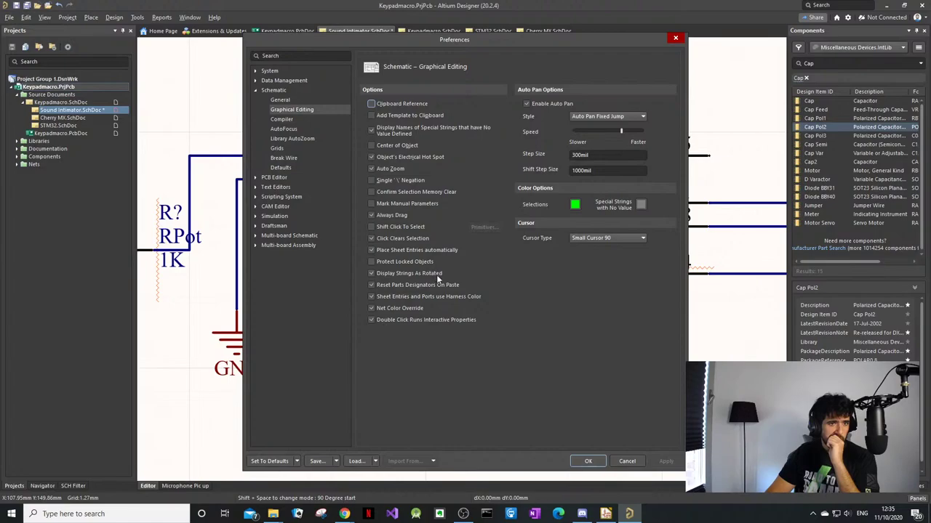
left_click(289, 158)
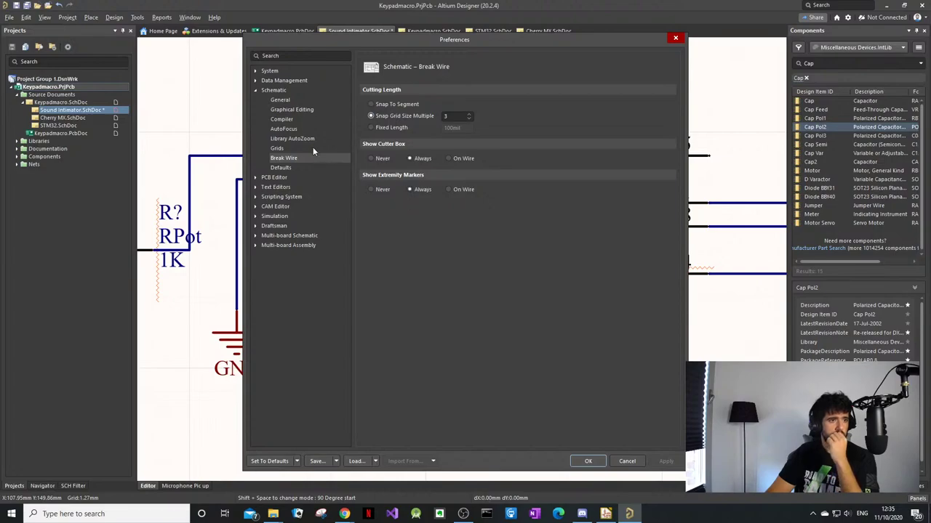
left_click(282, 149)
left_click(292, 138)
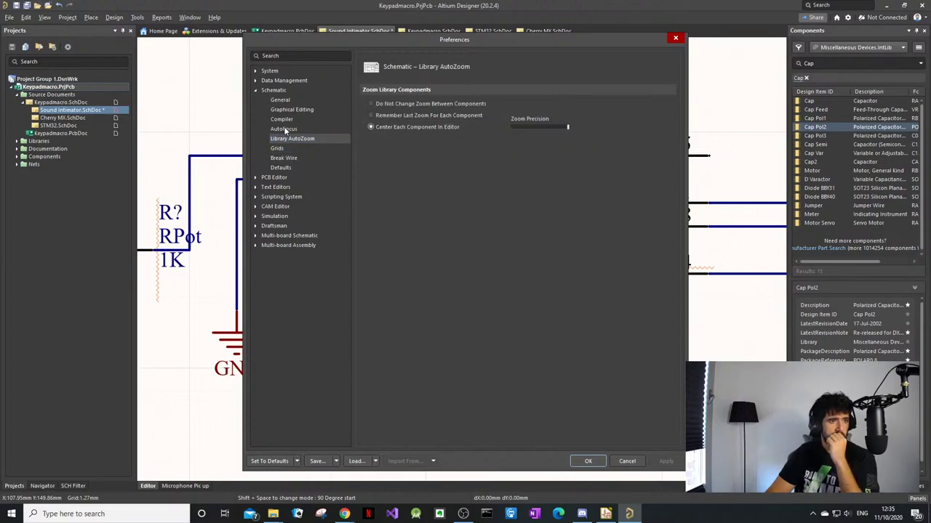
left_click(283, 129)
left_click(281, 119)
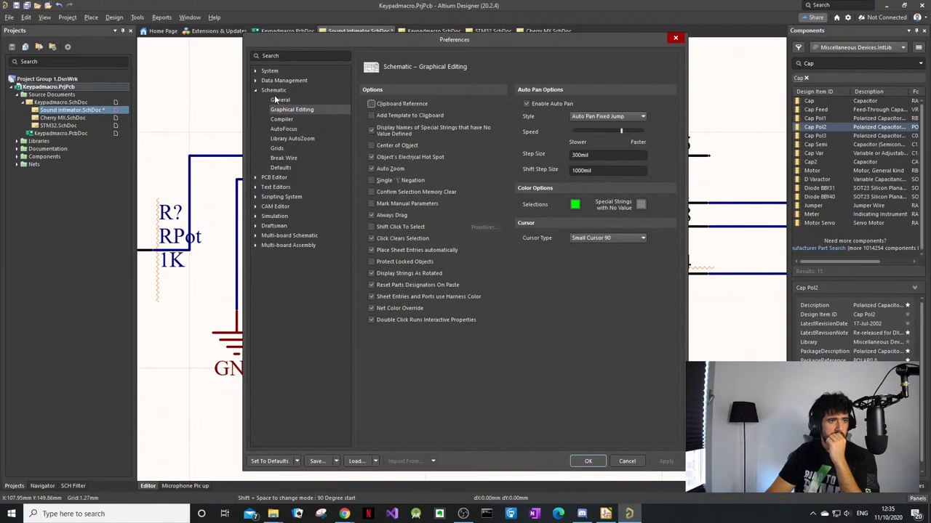
Step: In the general schematic preferences, set the units to Millimeters and enable Display Cross-Overs
left_click(278, 100)
left_click(451, 104)
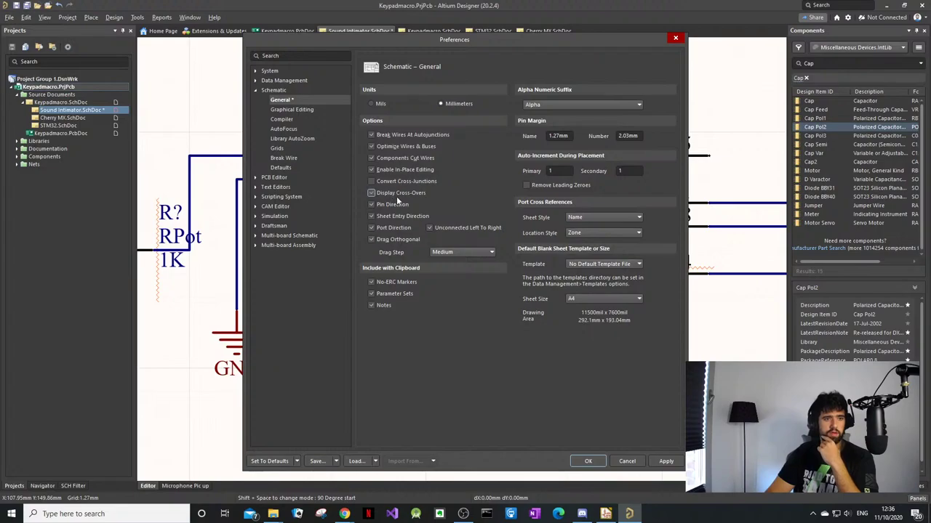
left_click(589, 461)
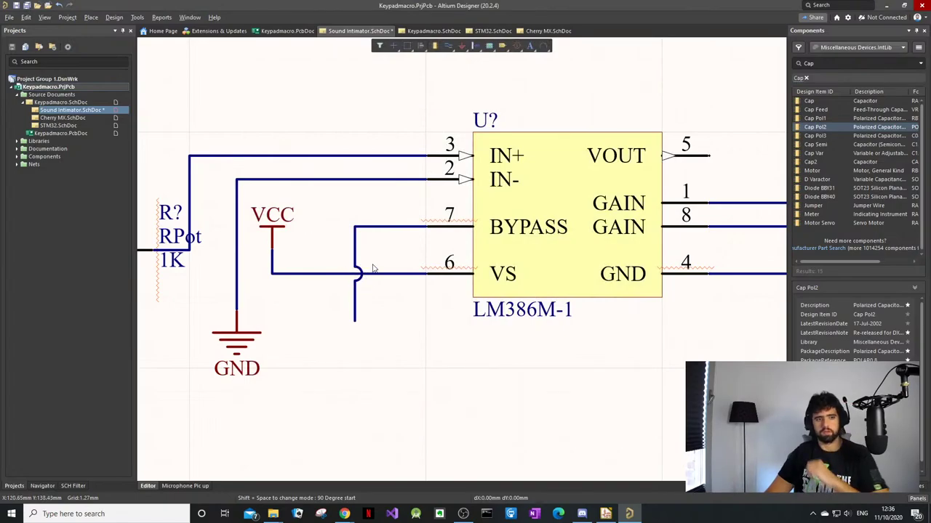
Step: Copy the IN- GND port to just below the free end of the BYPASS wire, and the gain capacitor Cap Pol2 beside it
scroll(374, 271, "down", 2, "ctrl")
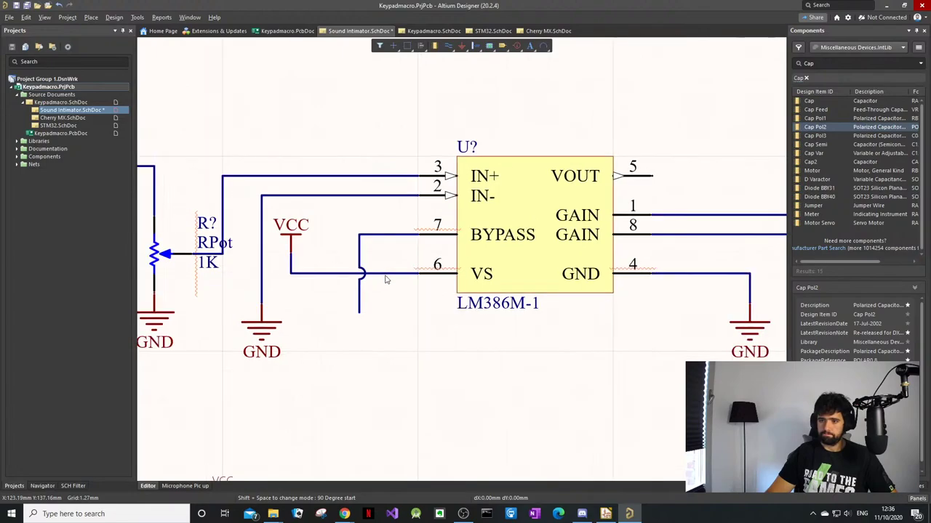
scroll(436, 309, "up", 2, "ctrl")
scroll(385, 332, "down", 4, "ctrl")
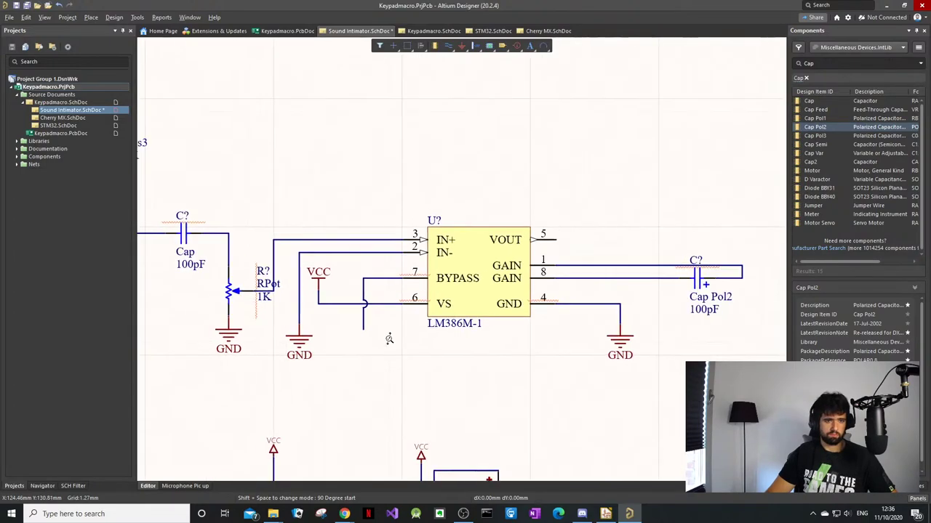
scroll(380, 332, "up", 1, "ctrl")
left_click(290, 332)
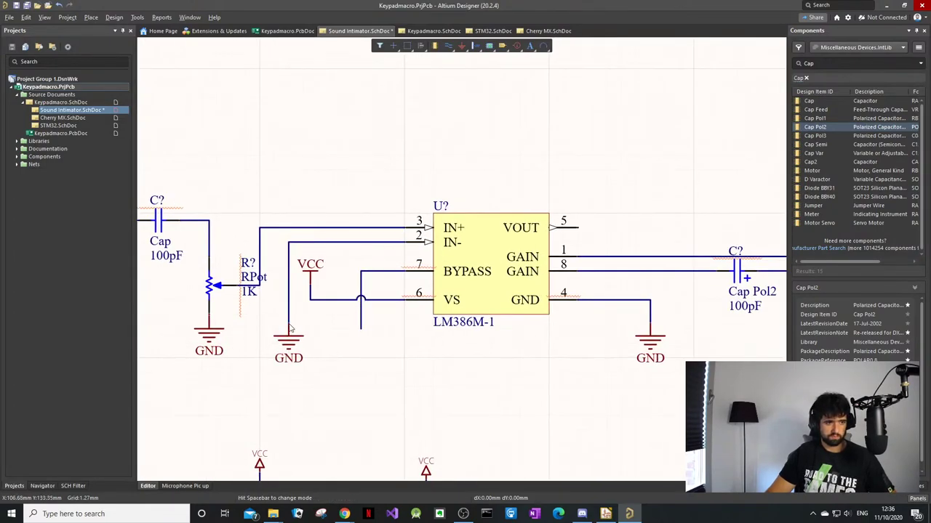
left_click_drag(294, 342, 364, 370, "shift")
scroll(450, 356, "down", 1)
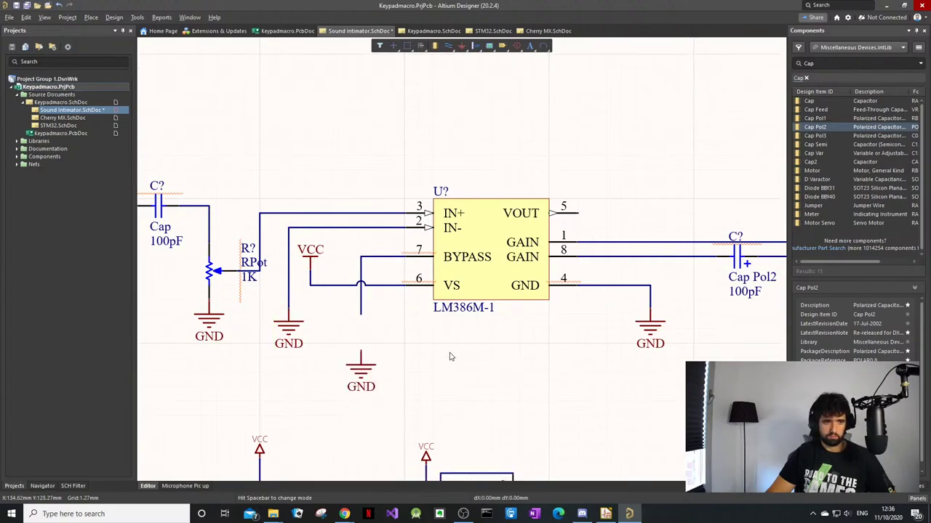
left_click_drag(745, 267, 435, 352, "shift")
Step: Rotate the copied Cap Pol2 upright with its plus side up, attach it to the BYPASS wire's lower end, and position the GND port beneath it
scroll(501, 349, "down", 3)
scroll(500, 348, "down", 3, "ctrl")
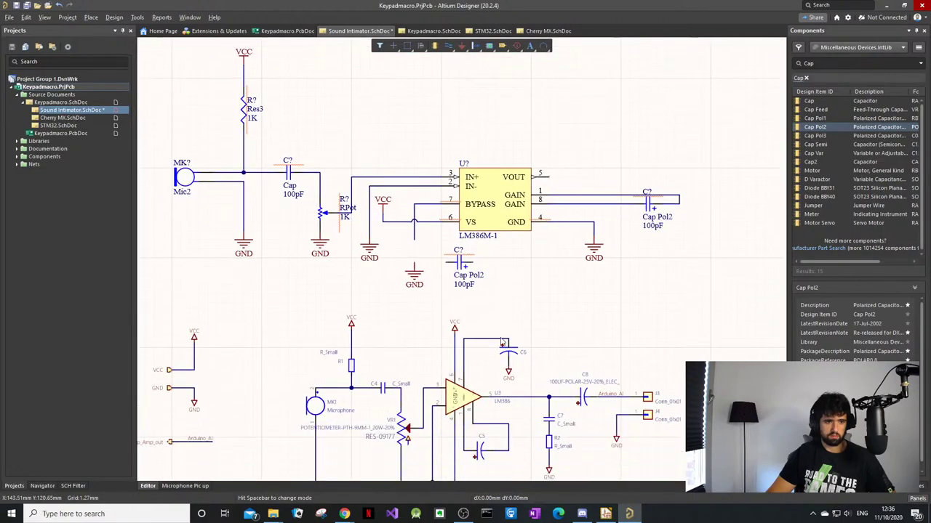
scroll(412, 314, "up", 3, "ctrl")
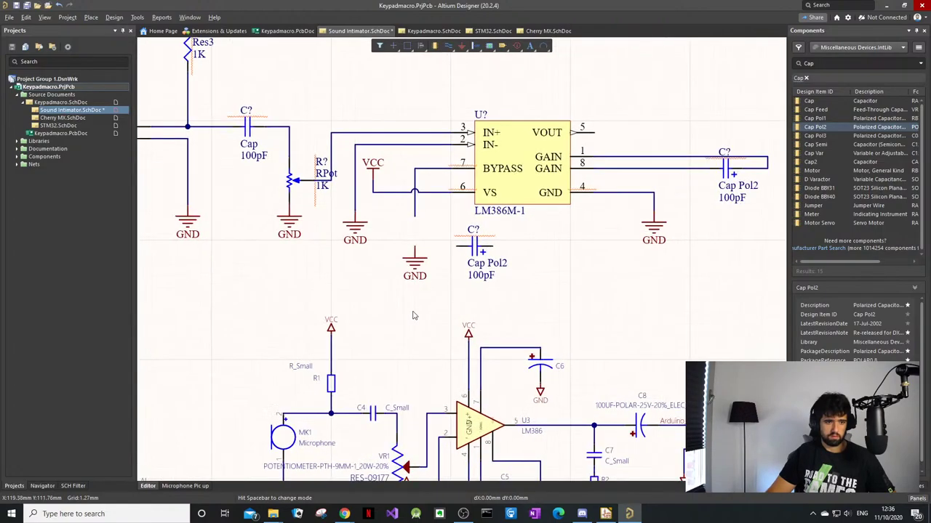
mouse_move(425, 248)
left_mouse_down()
mouse_move(434, 271)
mouse_move(453, 234)
mouse_move(416, 234)
mouse_move(412, 271)
mouse_move(412, 252)
left_mouse_up()
left_click(476, 248)
key("space")
key("space")
key("space")
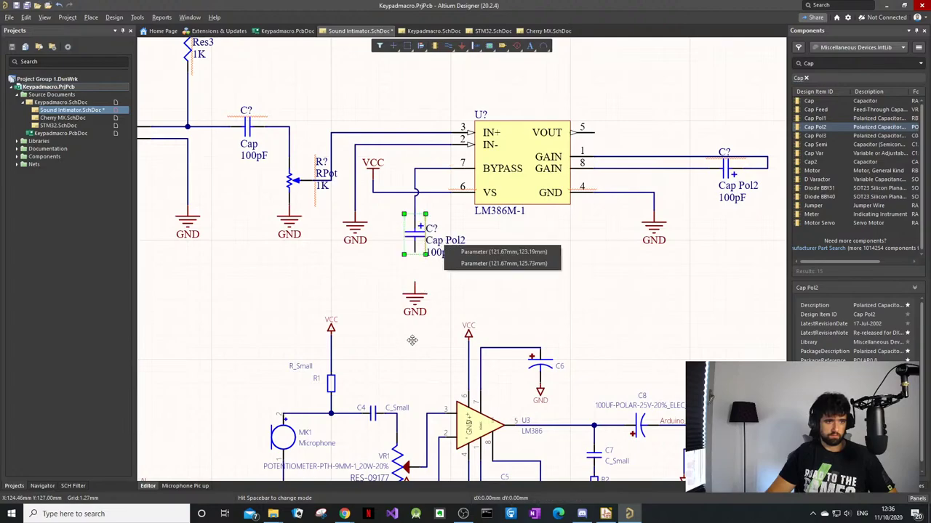
left_click(411, 340)
mouse_move(414, 287)
left_mouse_down()
mouse_move(416, 263)
mouse_move(416, 276)
left_mouse_up()
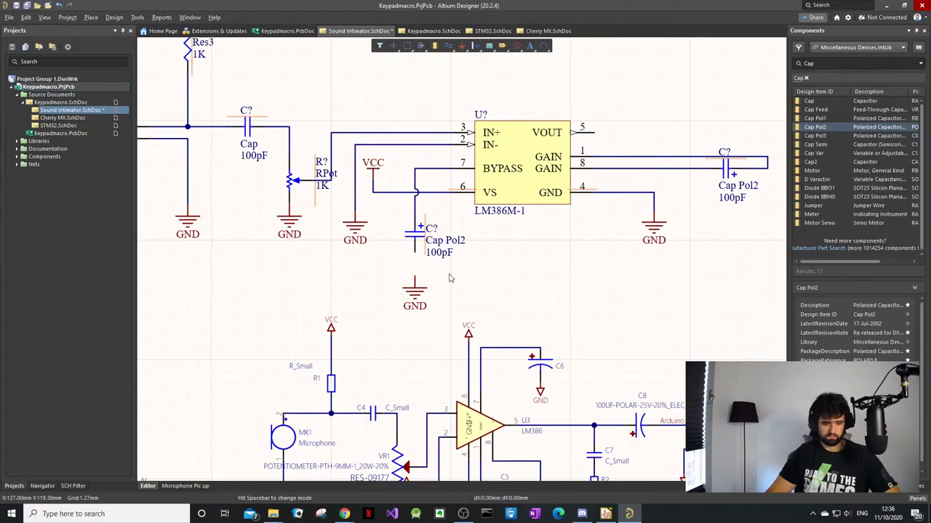
Step: Wire the lower pin of the bypass capacitor to the GND port beneath it
right_click(449, 276)
key("w")
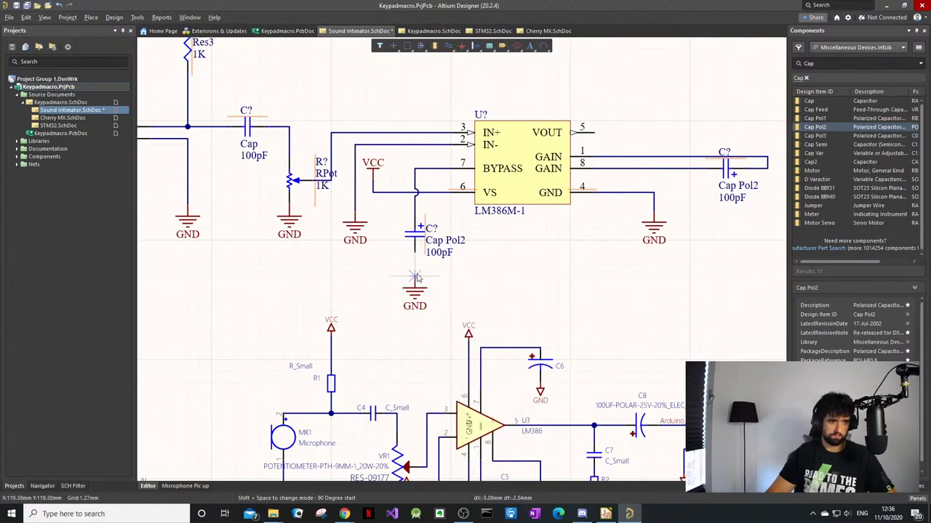
left_click(415, 252)
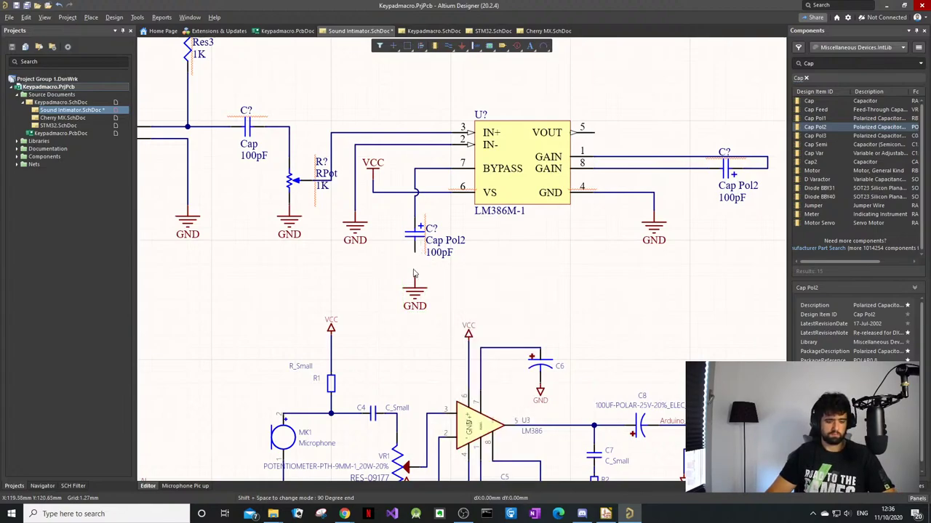
left_click(415, 276)
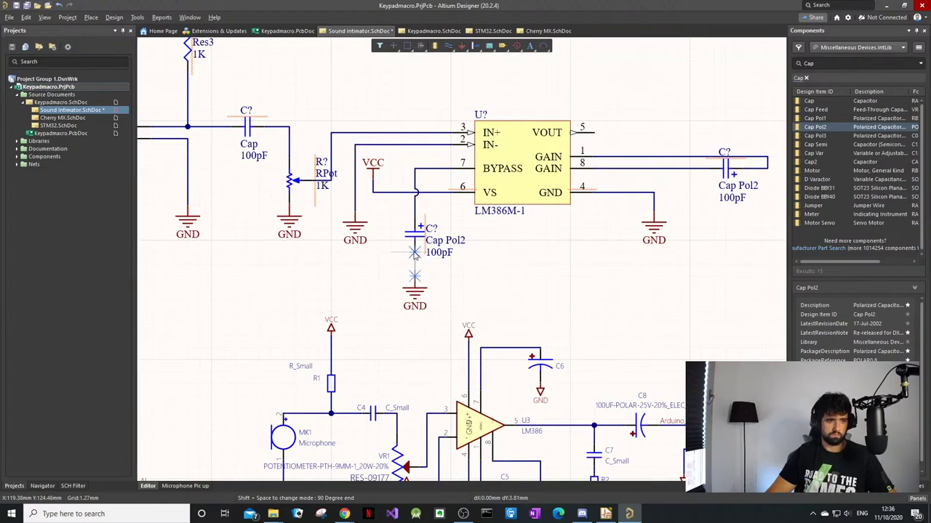
left_click(414, 253)
Step: Delete the imported VCC, GND and Op_Amp_out ports with their wires and power symbols beside the old amplifier circuit
scroll(474, 231, "down", 2, "ctrl")
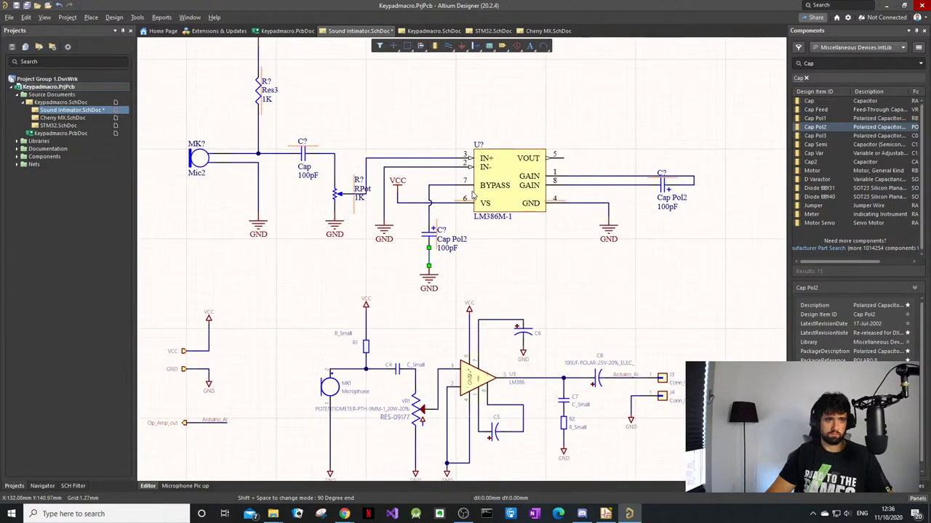
scroll(472, 195, "down", 1, "ctrl")
scroll(308, 204, "down", 2, "ctrl")
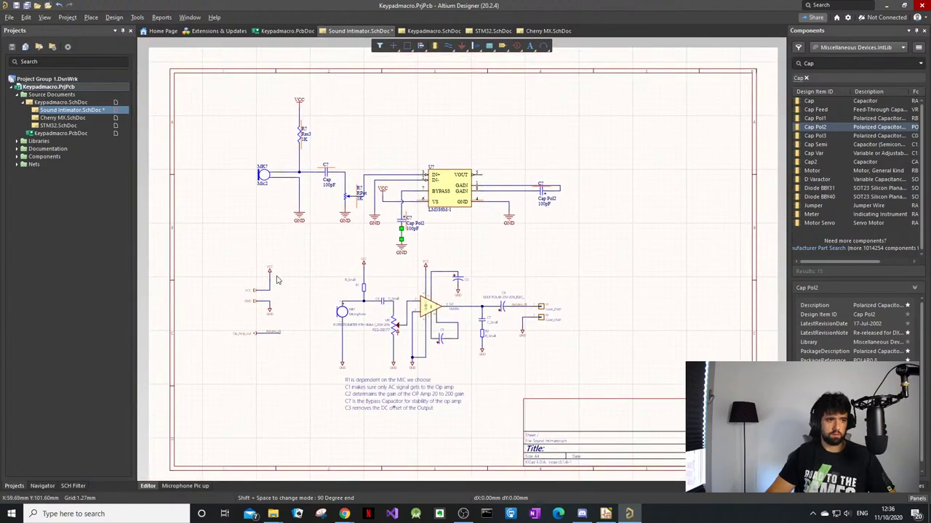
left_click_drag(279, 259, 220, 359)
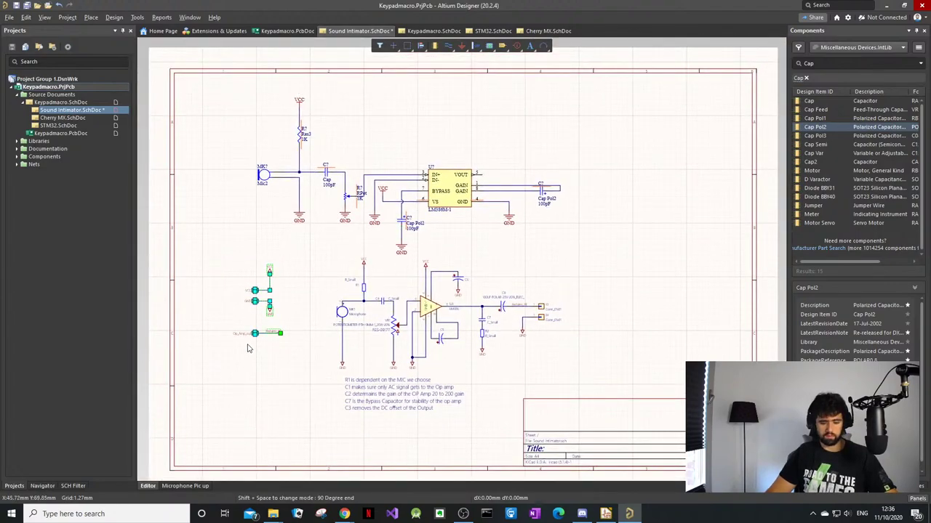
key("Delete")
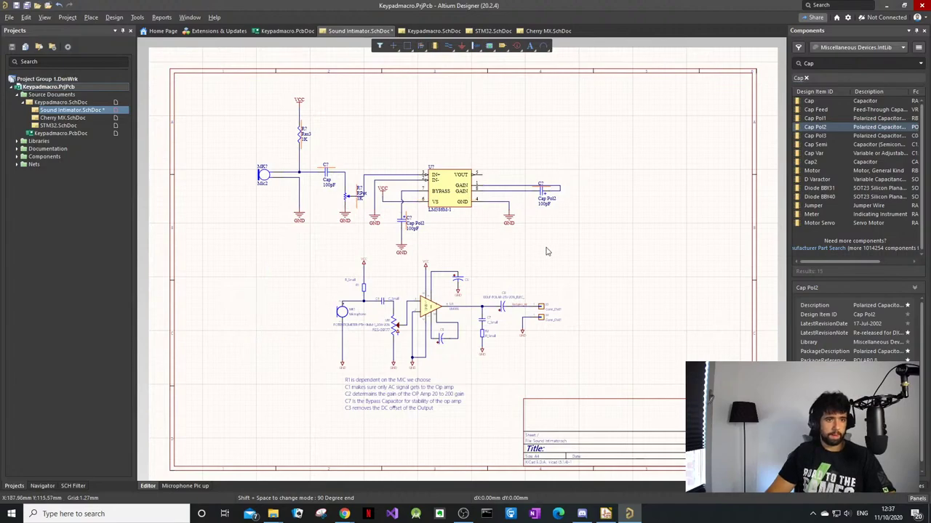
Step: Replace the Cap filter with searches for Sine and Sin in the Miscellaneous Devices library
scroll(248, 171, "up", 4, "ctrl")
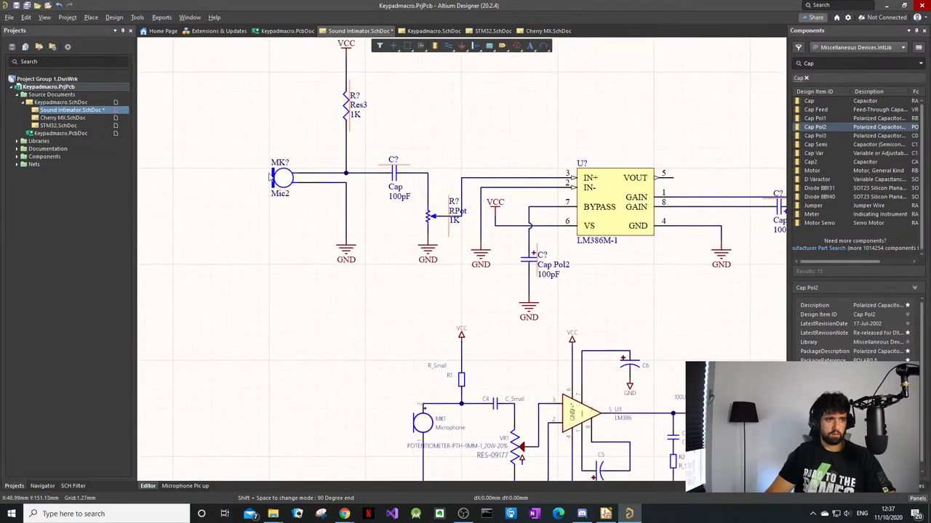
scroll(306, 186, "down", 1, "ctrl")
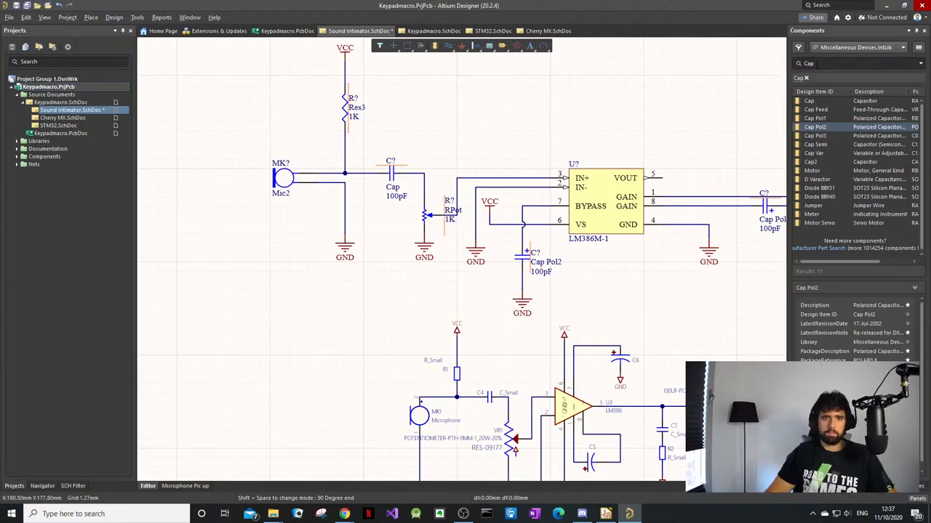
left_click(805, 63)
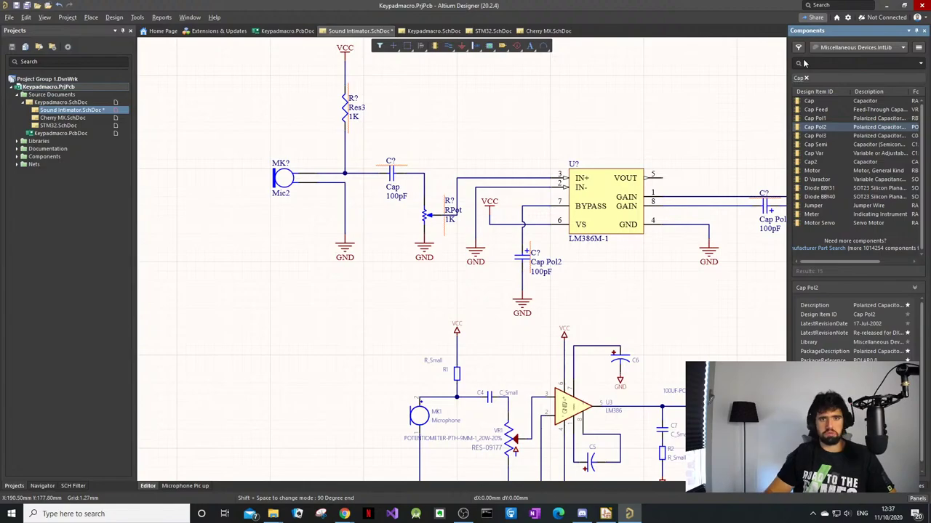
left_click(806, 78)
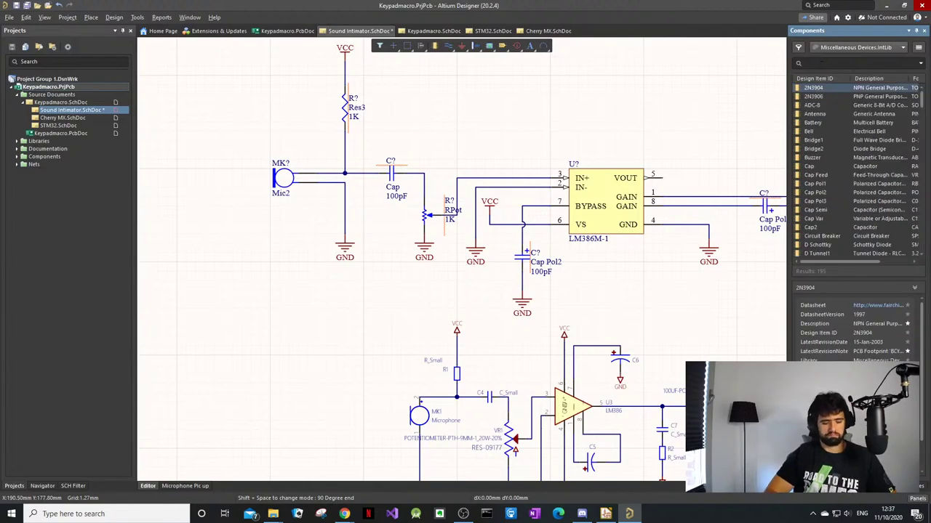
key("Return")
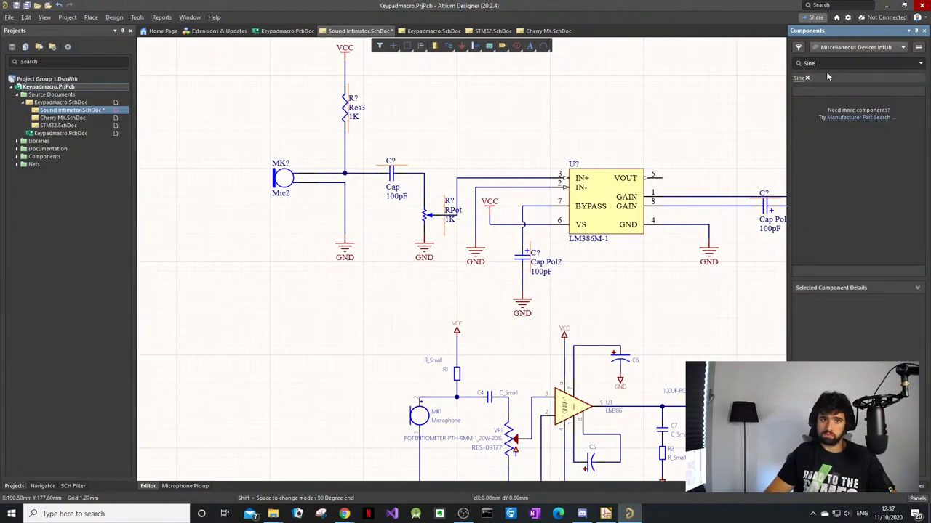
key("BackSpace")
key("Return")
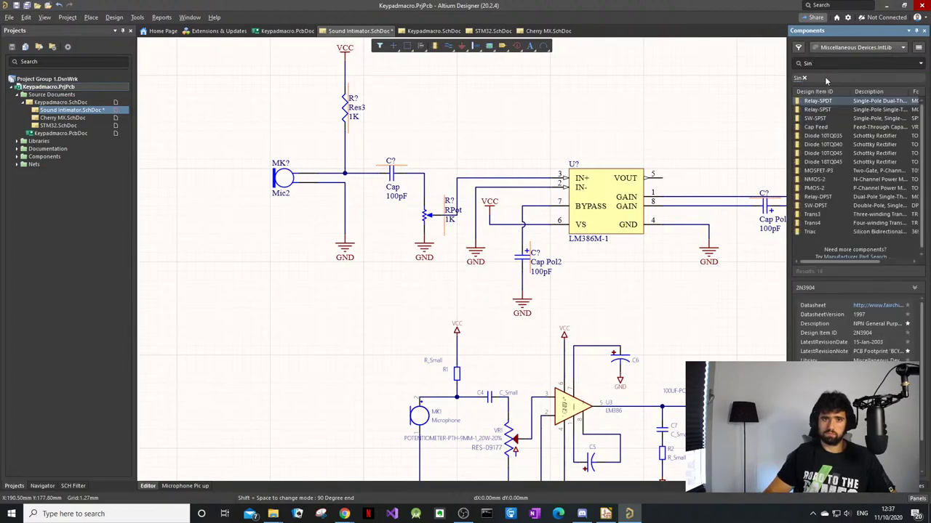
Step: Draw a wire from VOUT pin 5 of the LM386M-1
scroll(286, 129, "down", 1, "ctrl")
scroll(285, 130, "down", 1, "ctrl")
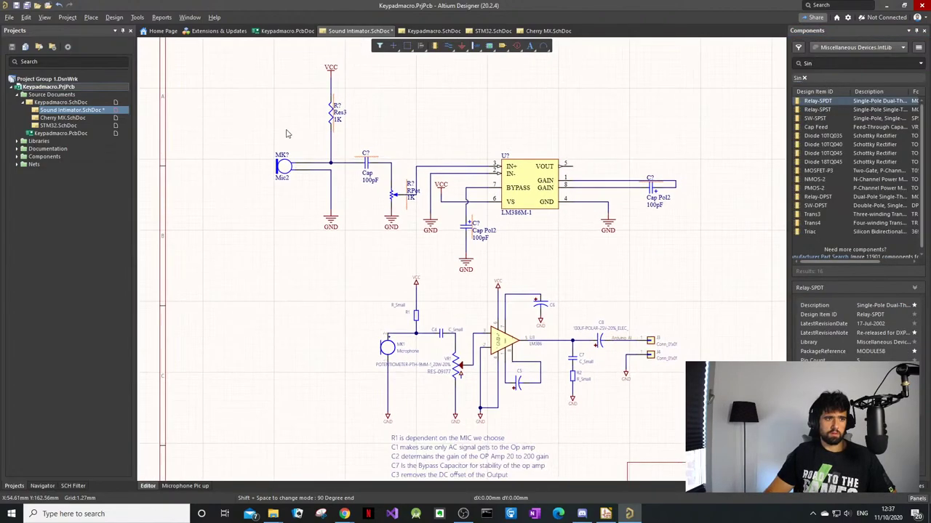
scroll(287, 132, "up", 2, "ctrl")
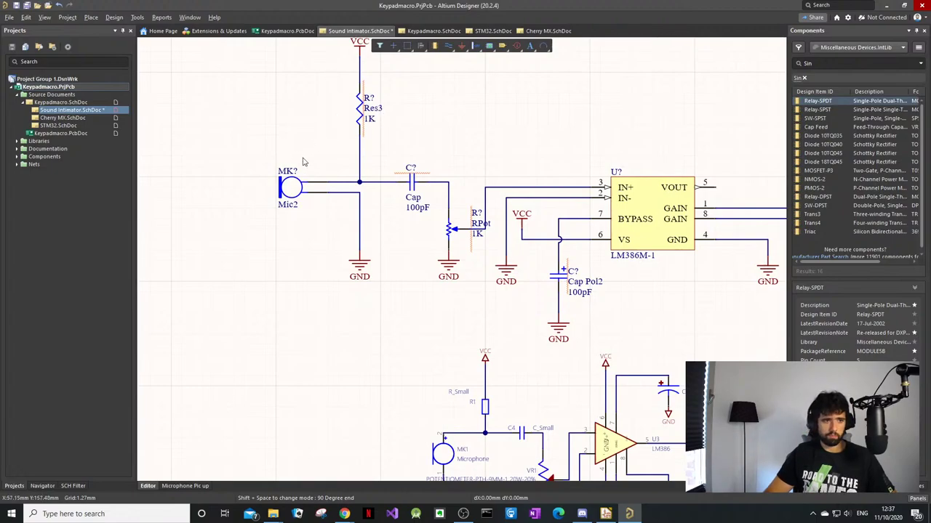
scroll(377, 194, "down", 1, "ctrl")
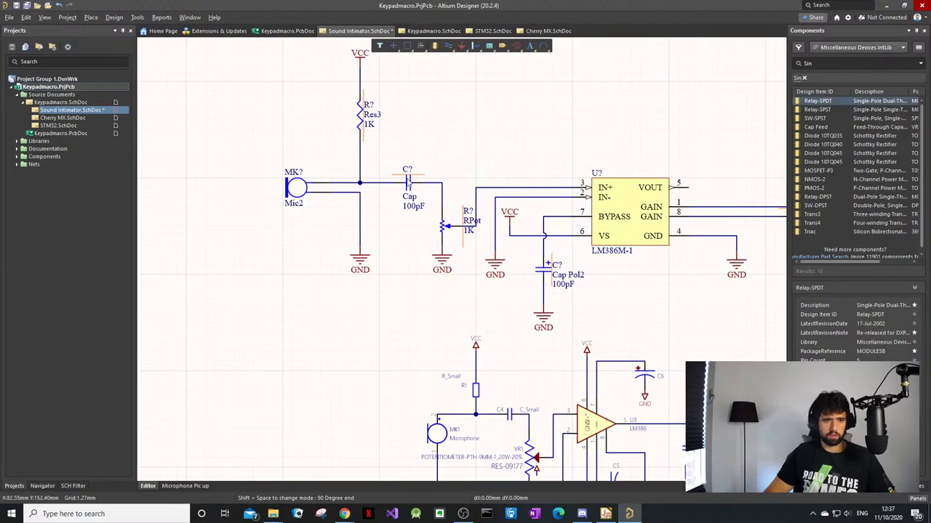
scroll(654, 272, "down", 1, "ctrl")
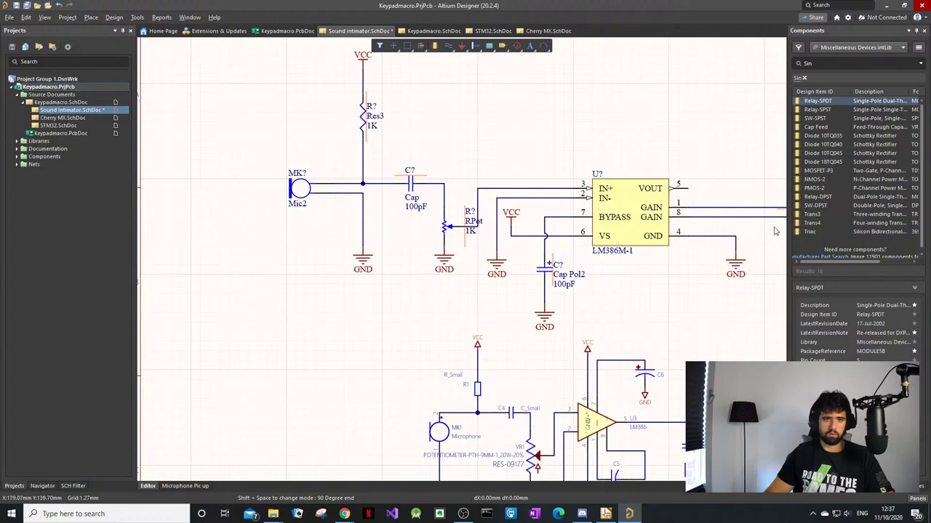
scroll(775, 231, "down", 4, "shift")
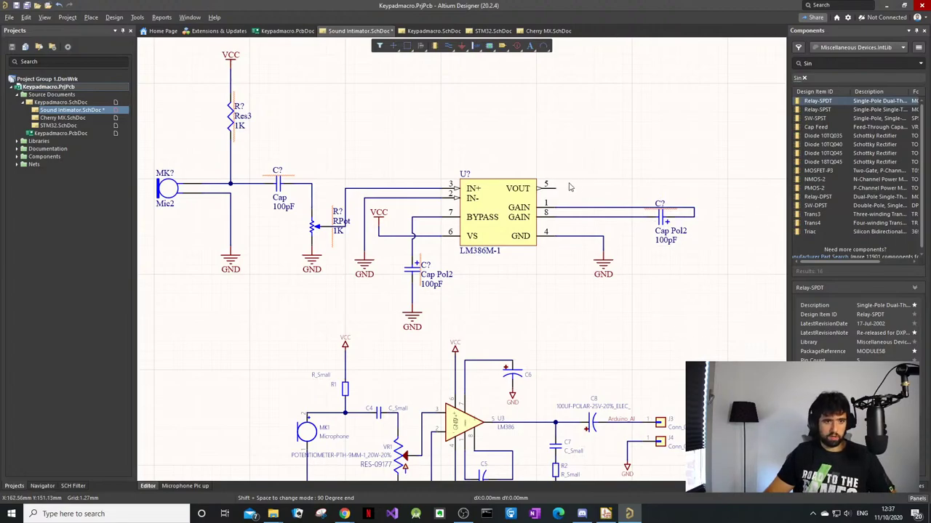
key("p")
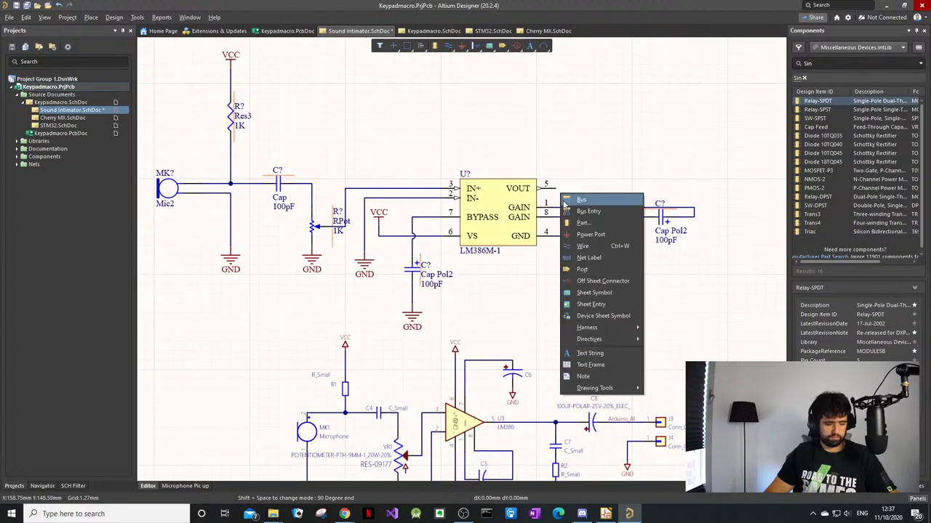
key("w")
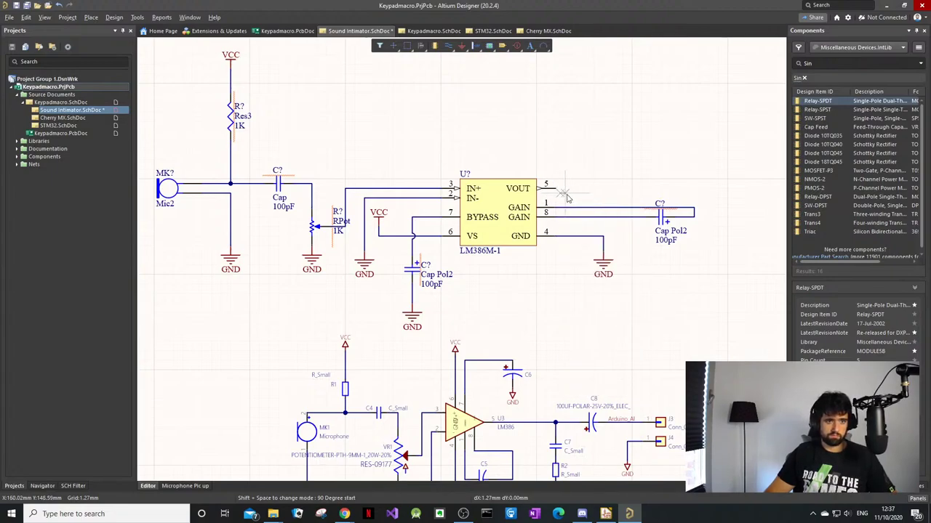
Step: Draw a straight horizontal wire about 44 mm long from the LM386M-1's VOUT pin, extending past the gain capacitor
right_click(560, 193)
key("Escape")
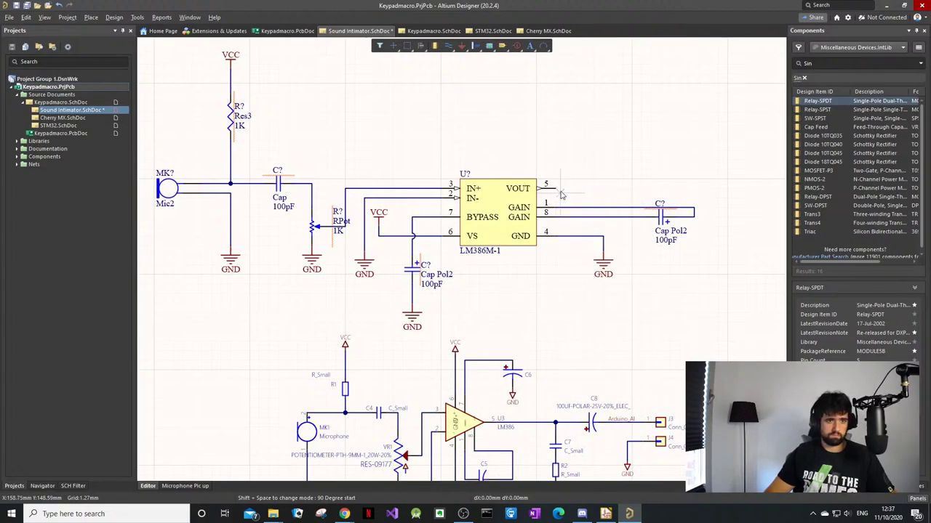
left_click(556, 190)
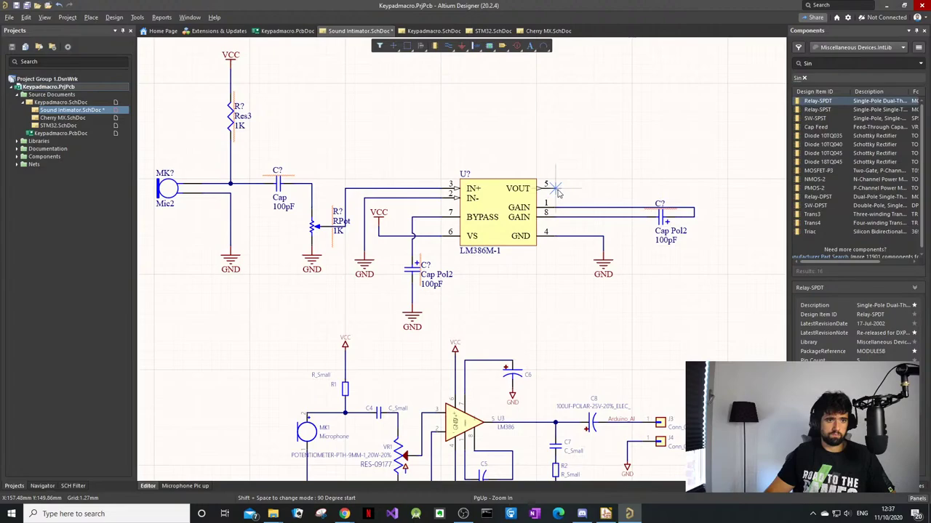
left_click(723, 190)
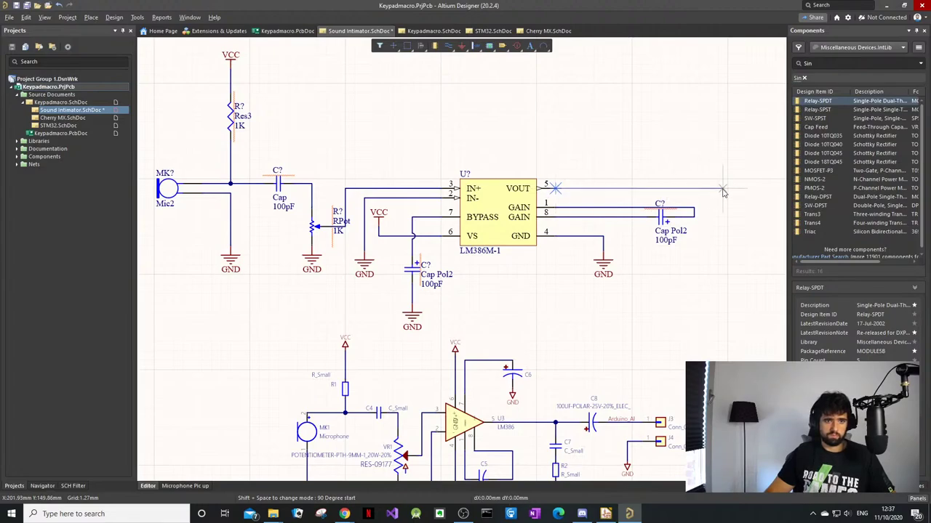
right_click(723, 191)
Step: Search the Miscellaneous Devices component library for 0603
scroll(715, 211, "up", 1, "ctrl")
scroll(722, 213, "down", 3, "ctrl")
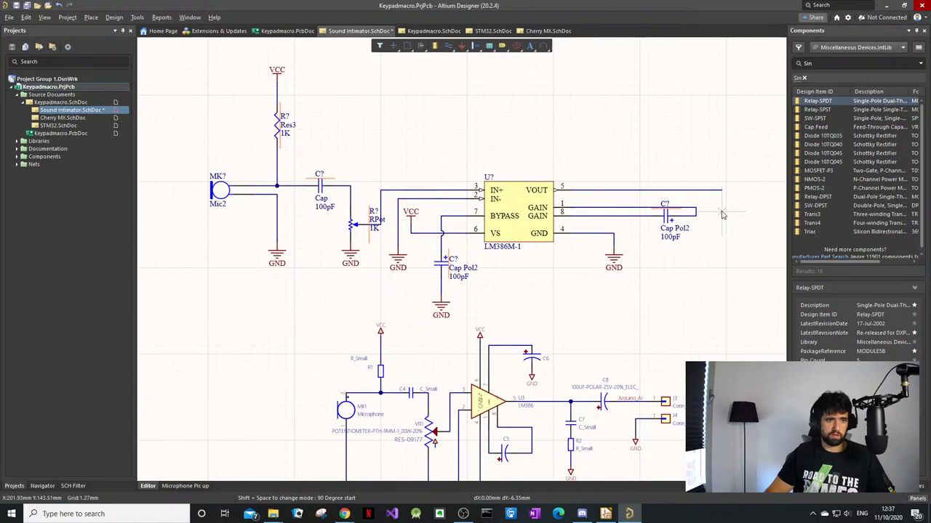
scroll(722, 212, "up", 1, "ctrl")
scroll(669, 271, "down", 1)
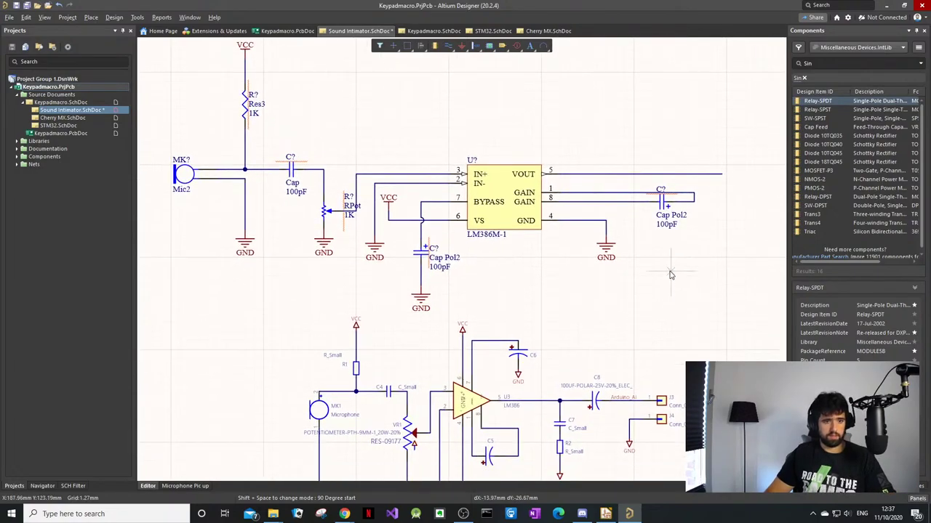
scroll(731, 228, "down", 1, "ctrl")
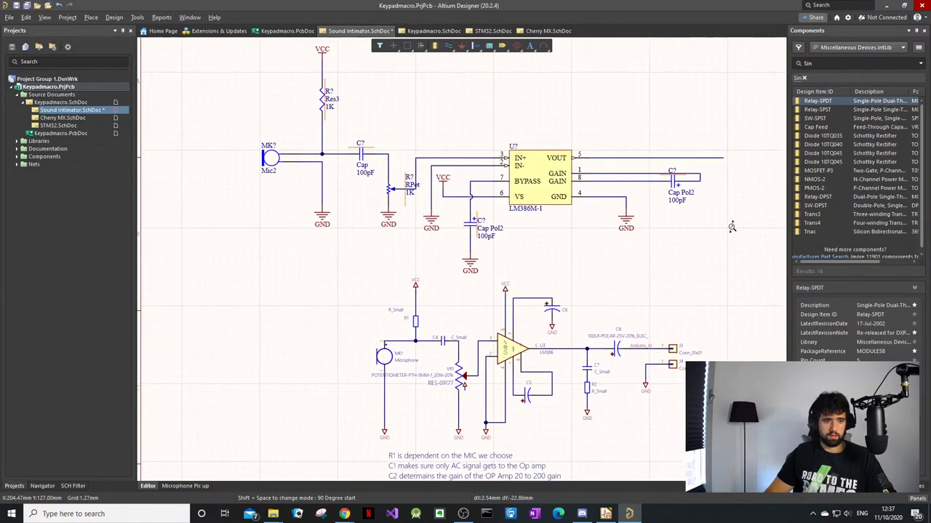
scroll(731, 228, "up", 1, "ctrl")
scroll(730, 221, "down", 3, "shift")
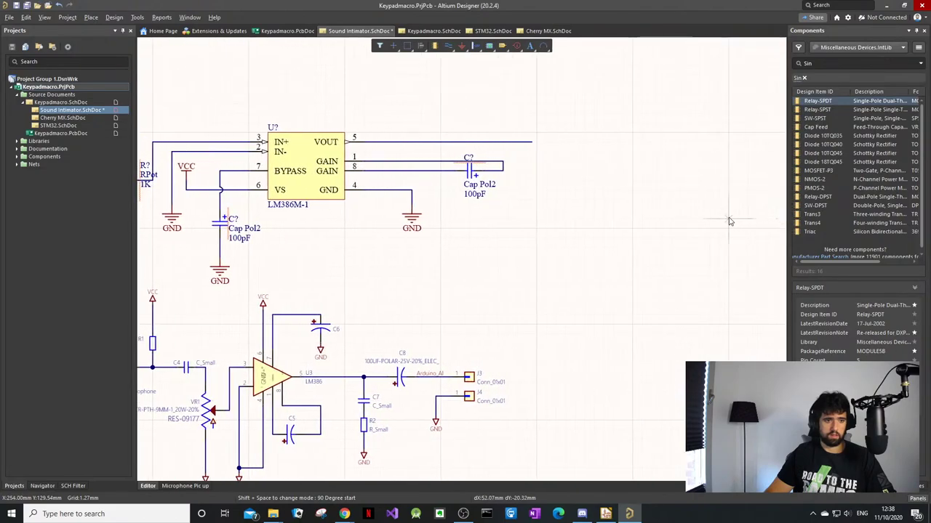
scroll(654, 131, "down", 2, "shift")
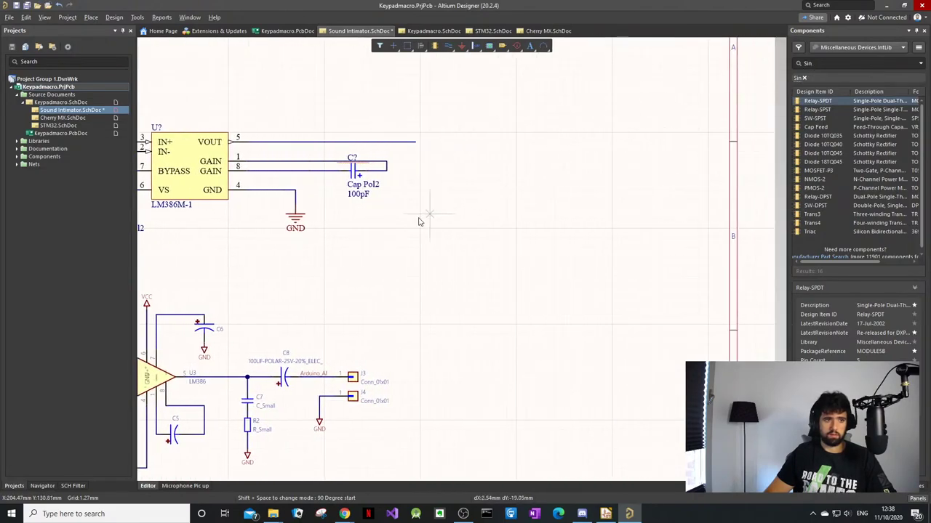
right_click(384, 202)
double_click(836, 62)
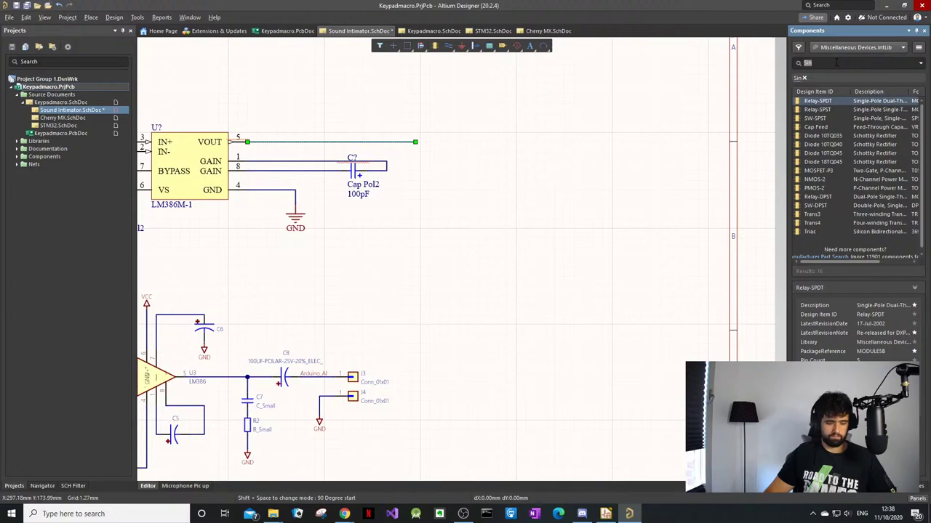
key("Return")
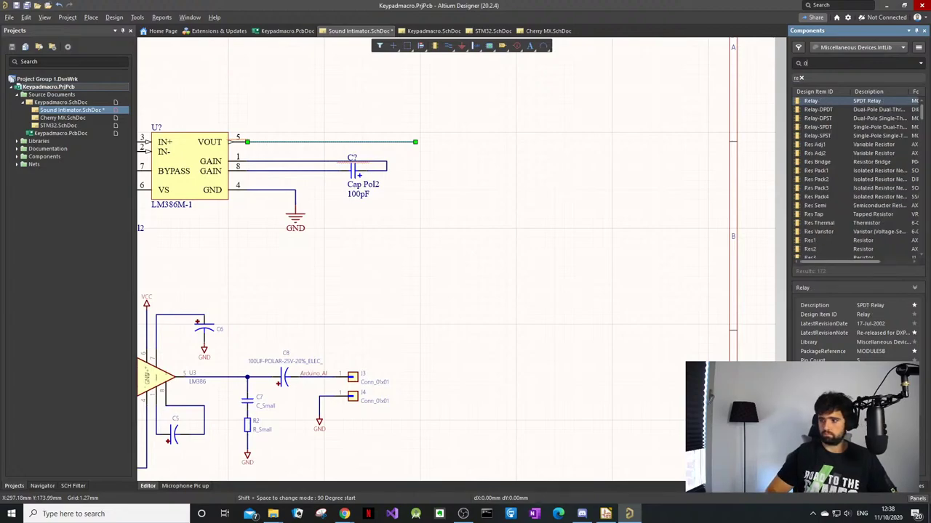
type("0603")
key("Return")
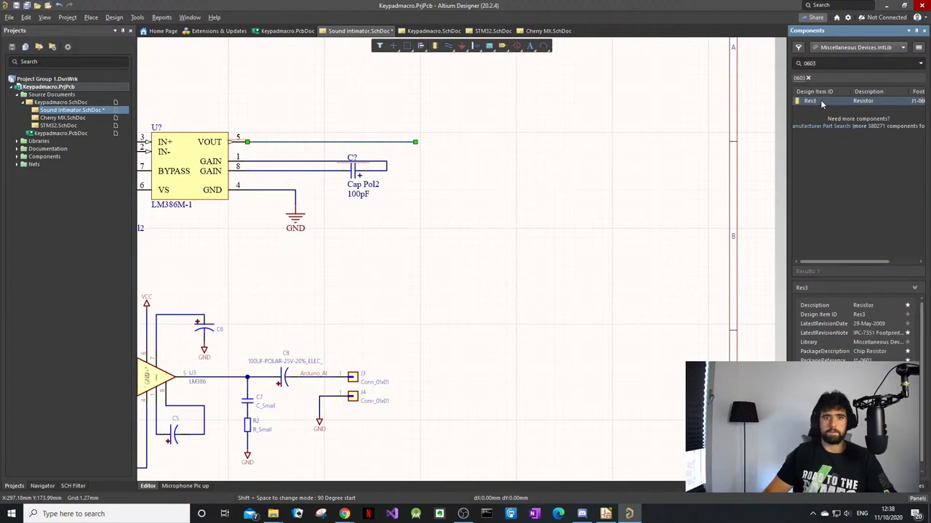
Step: Place the Res3 resistor with the J1-0603 footprint vertically, below and to the right of the VOUT wire's free end
left_click_drag(817, 91, 454, 154)
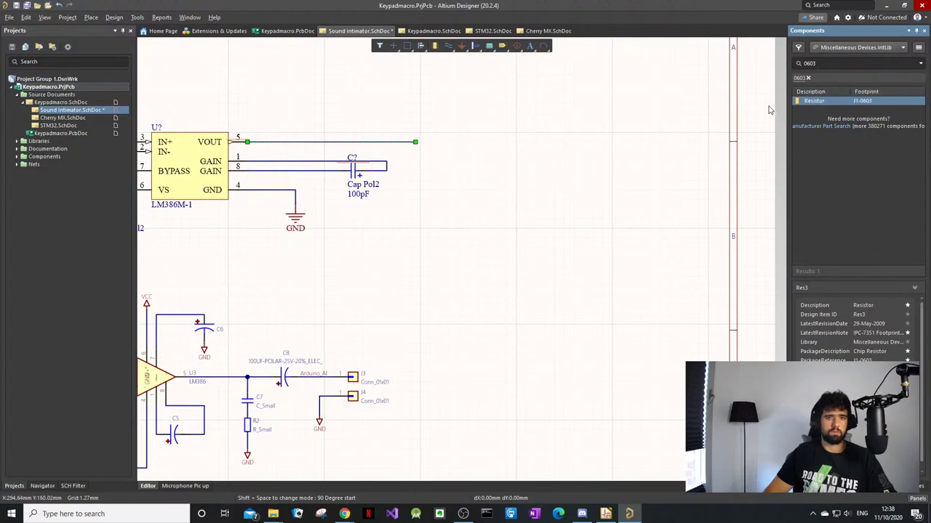
left_click_drag(812, 101, 487, 197)
key("r")
left_click(478, 183)
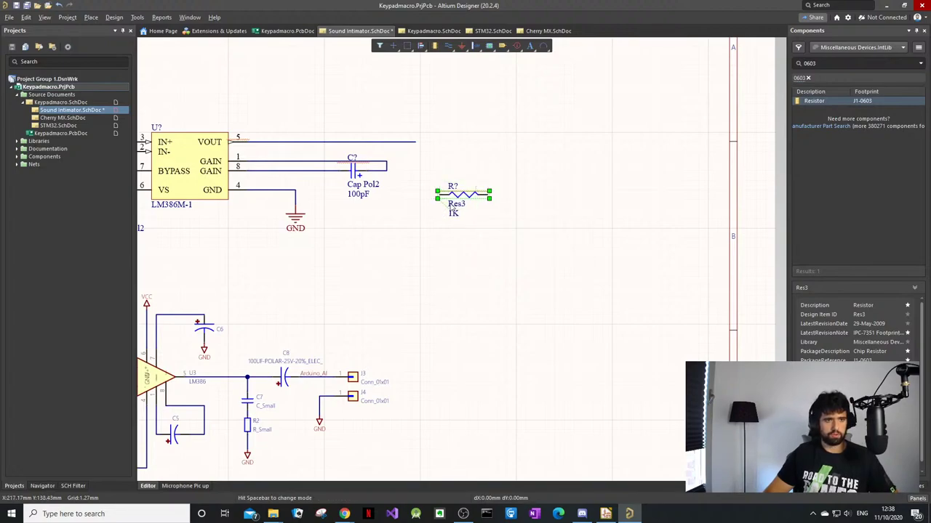
key("space")
left_click_drag(469, 169, 462, 234)
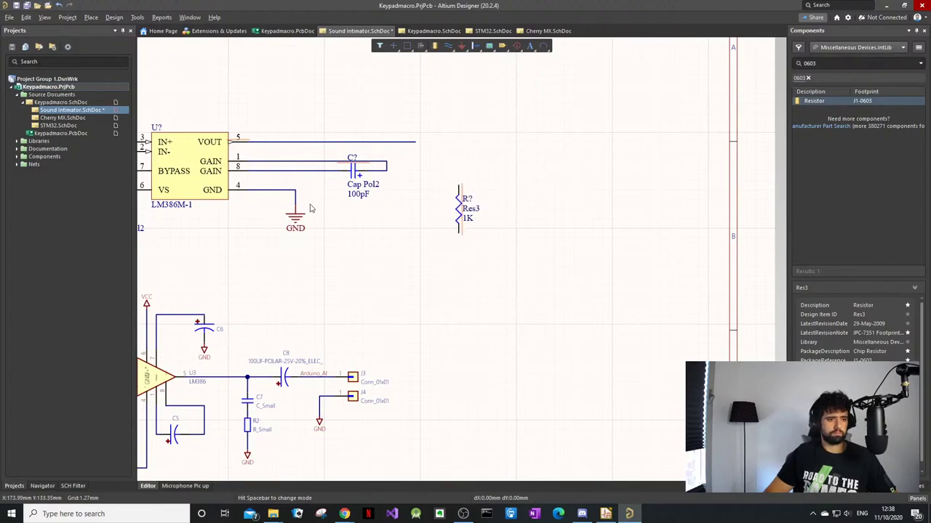
Step: Copy the 100pF non-polarised Cap from the microphone input to a spot just beyond the VOUT wire's end
scroll(310, 208, "down", 2, "ctrl")
scroll(214, 220, "down", 2, "ctrl")
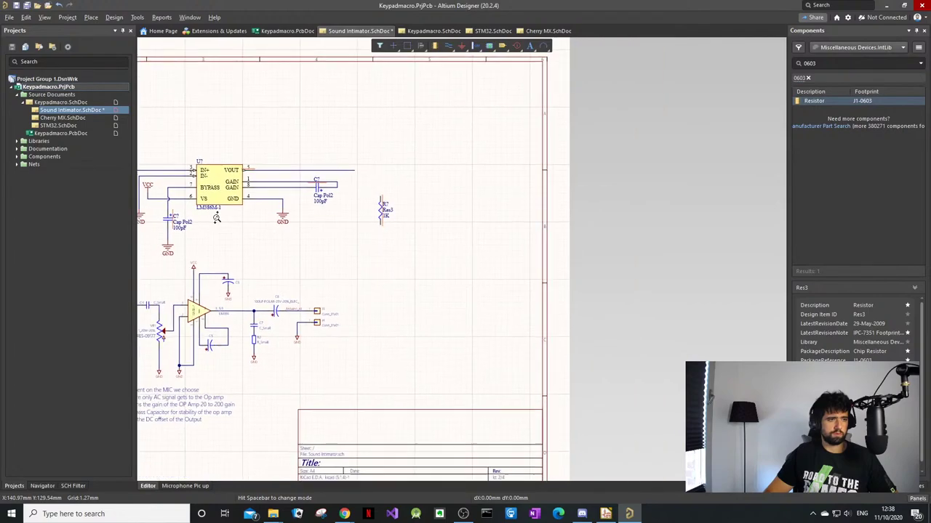
scroll(272, 202, "up", 2, "ctrl")
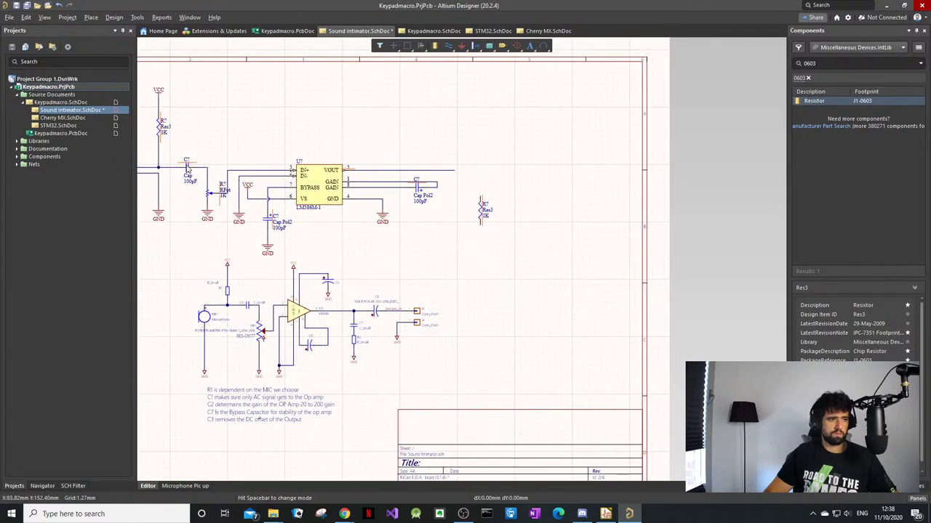
left_click_drag(188, 168, 483, 174, "shift")
scroll(481, 173, "up", 2)
scroll(480, 171, "down", 1)
scroll(481, 173, "up", 2, "ctrl")
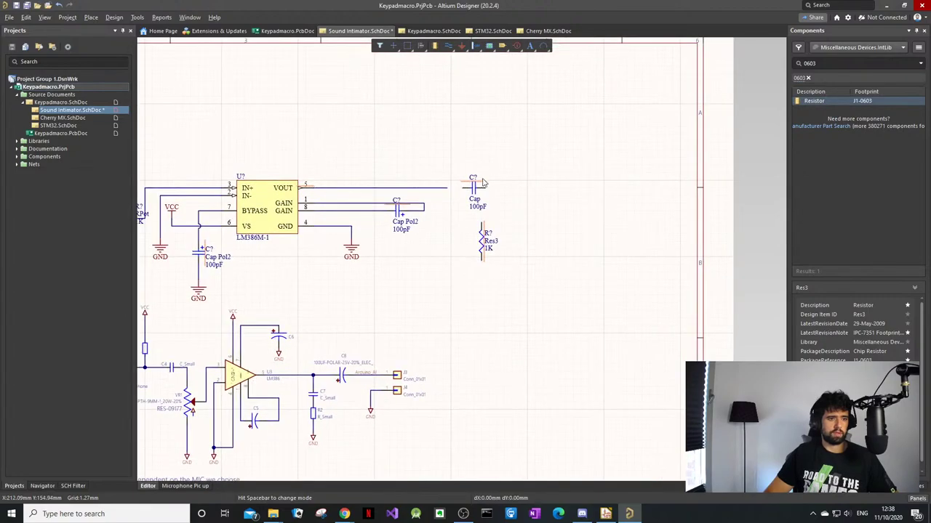
scroll(541, 207, "up", 1, "ctrl")
scroll(391, 256, "down", 1, "ctrl")
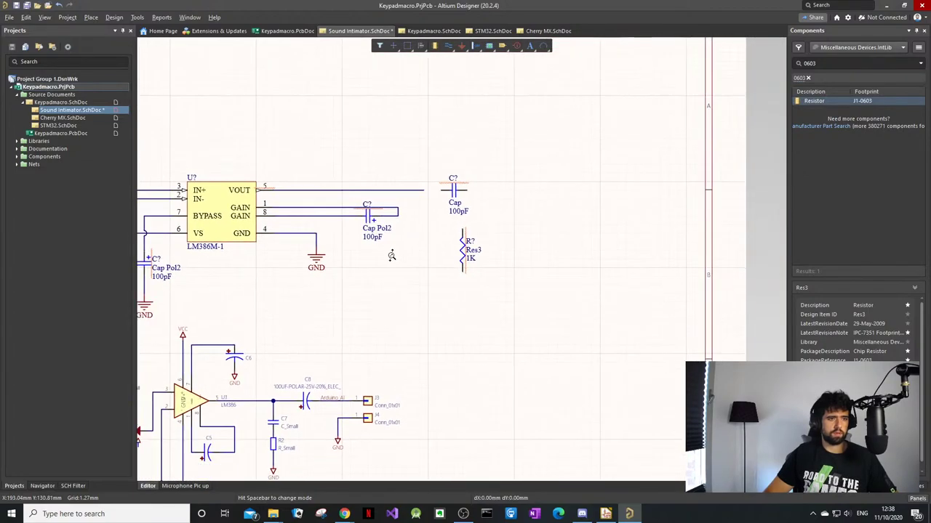
Step: Copy the Cap Pol2 gain capacitor to the free area below it and delete the plain Cap copy beside the VOUT wire
left_click_drag(367, 218, 412, 286, "shift")
left_click(451, 192)
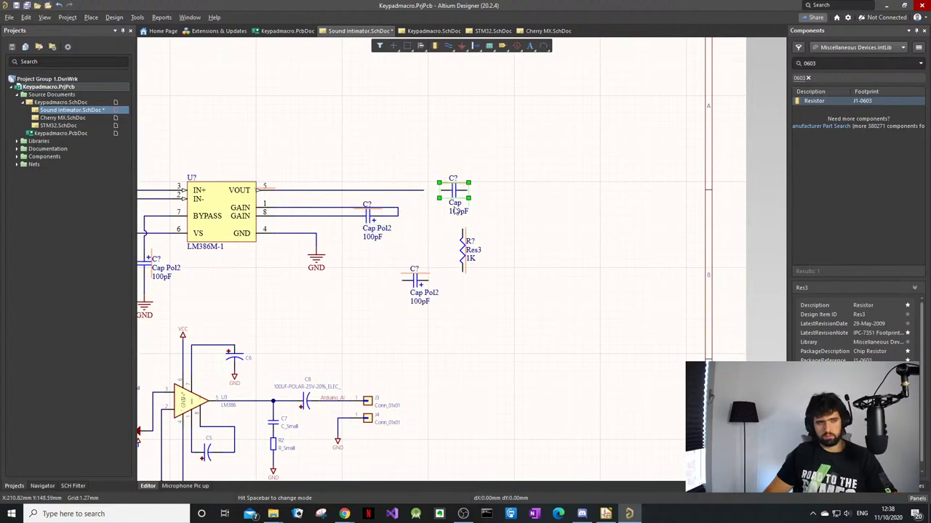
key("Delete")
Step: Move the copied Cap Pol2 onto the free end of the VOUT wire, mirrored so its positive side faces the LM386M-1
left_click_drag(424, 292, 458, 190)
key("ctrl+z")
left_click_drag(414, 284, 412, 283)
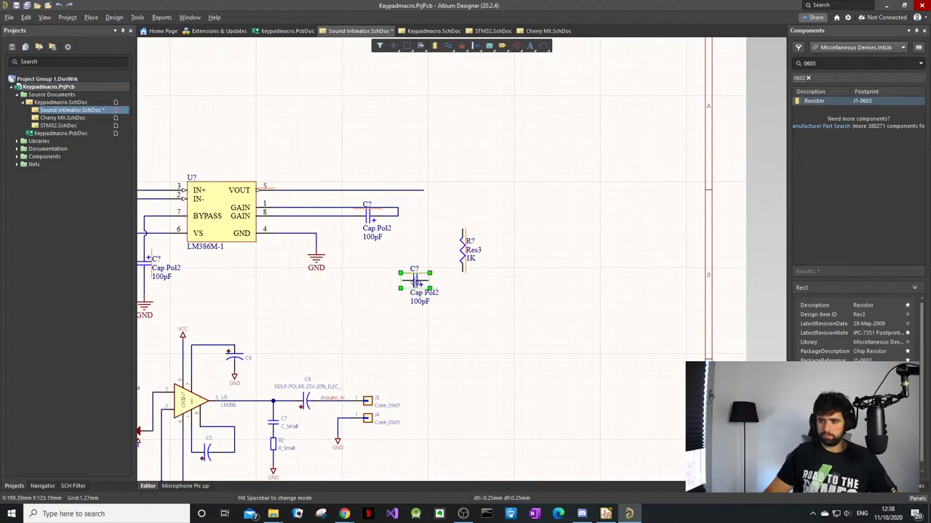
left_click_drag(416, 282, 441, 191)
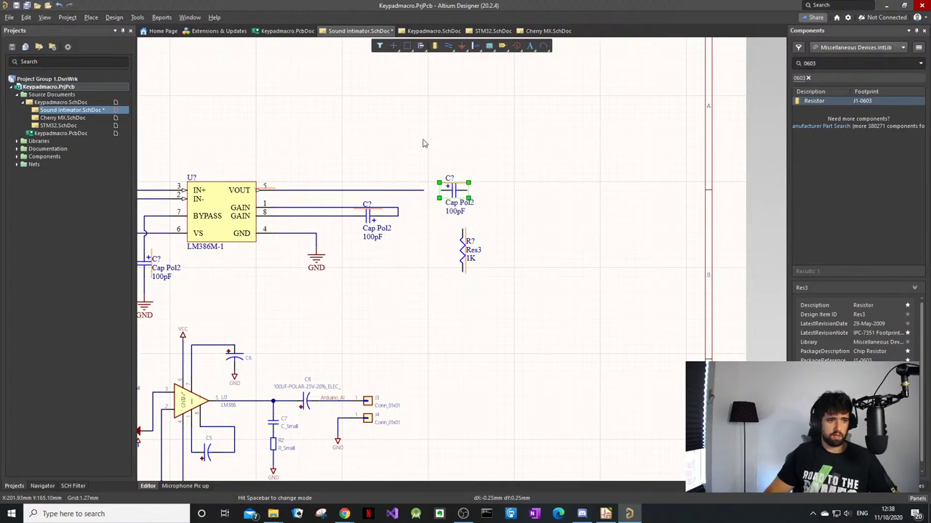
scroll(431, 192, "up", 2, "ctrl")
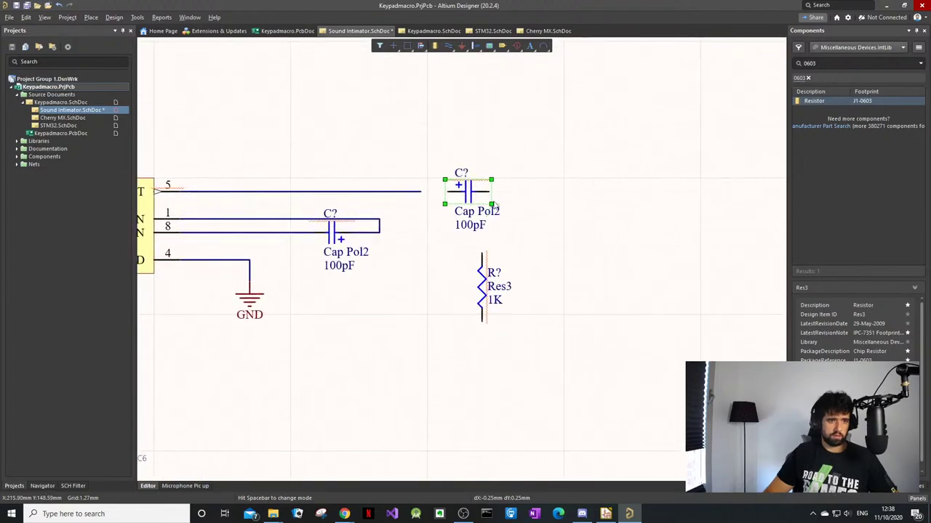
scroll(317, 213, "down", 2, "ctrl")
middle_click_drag(317, 213, 316, 209)
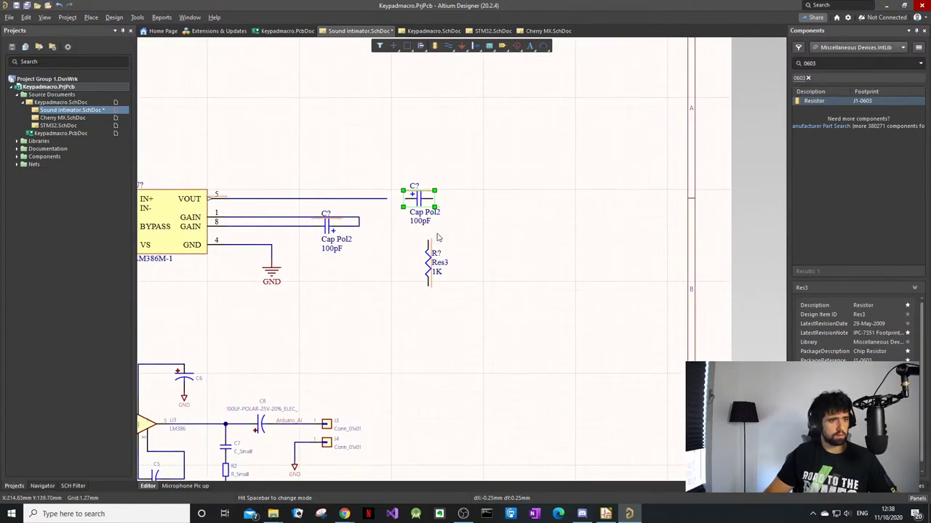
left_click_drag(433, 198, 416, 198)
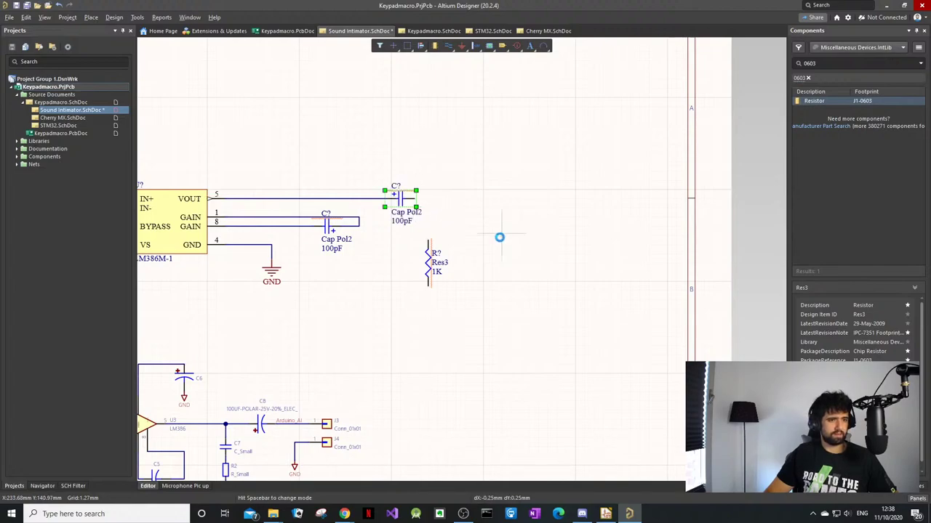
Step: Shift the output Cap Pol2 farther from the chip with its VOUT wire extended, and position the 1K label below the Res3 label
scroll(336, 313, "down", 1, "ctrl")
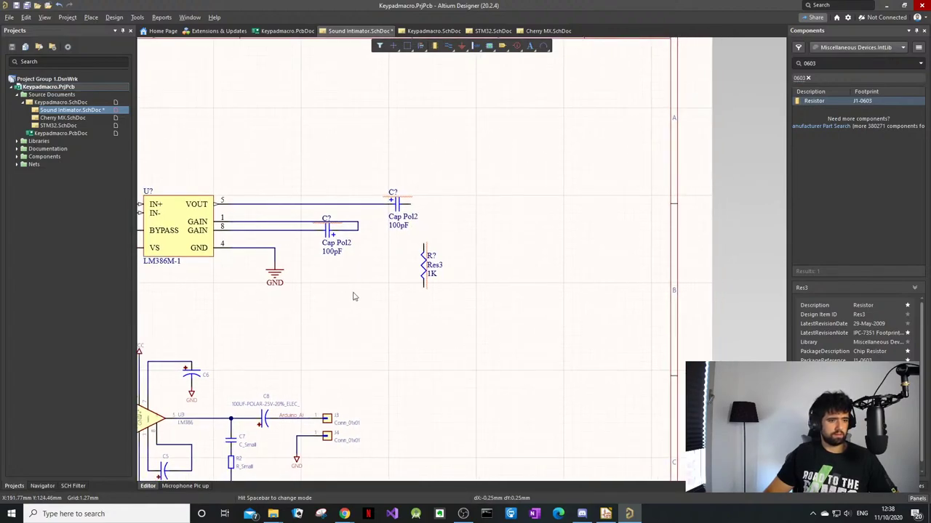
left_click(434, 274)
left_click_drag(435, 274, 392, 287)
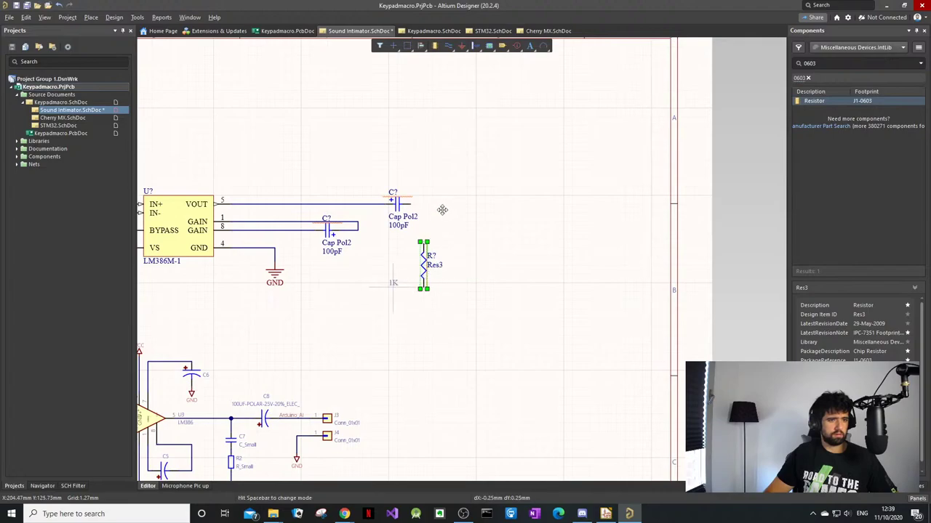
left_click_drag(405, 204, 484, 204)
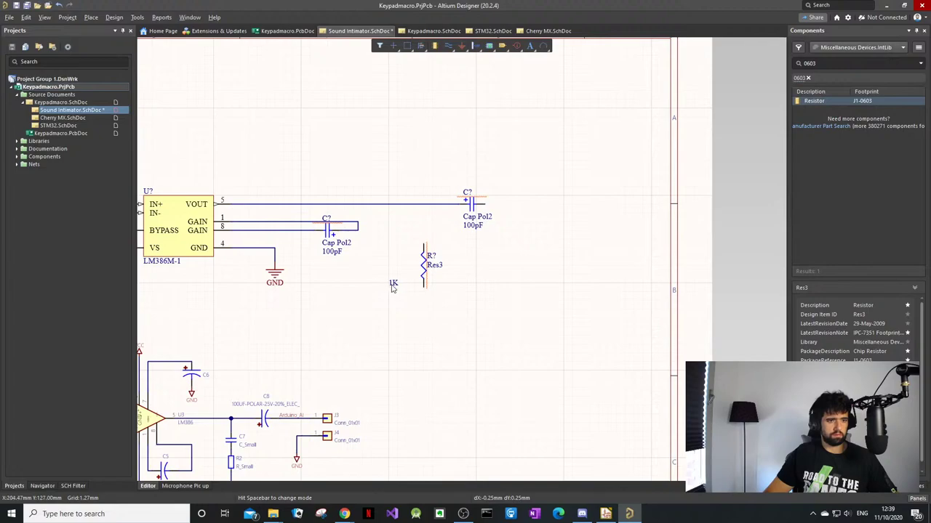
left_click_drag(393, 286, 434, 285)
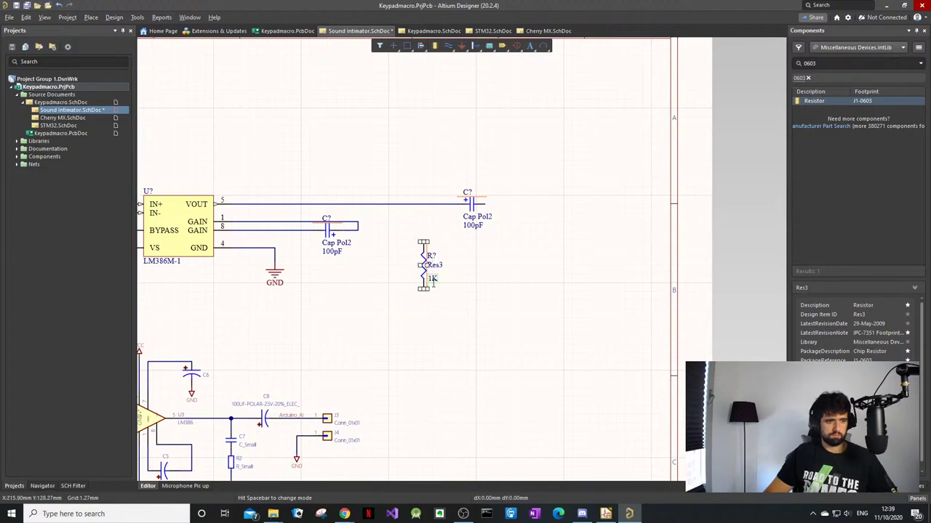
Step: Copy the LM386M-1's GND symbol to below the new Res3 resistor and wire it to the resistor's lower end
scroll(356, 319, "down", 1, "ctrl")
scroll(350, 319, "up", 1, "ctrl")
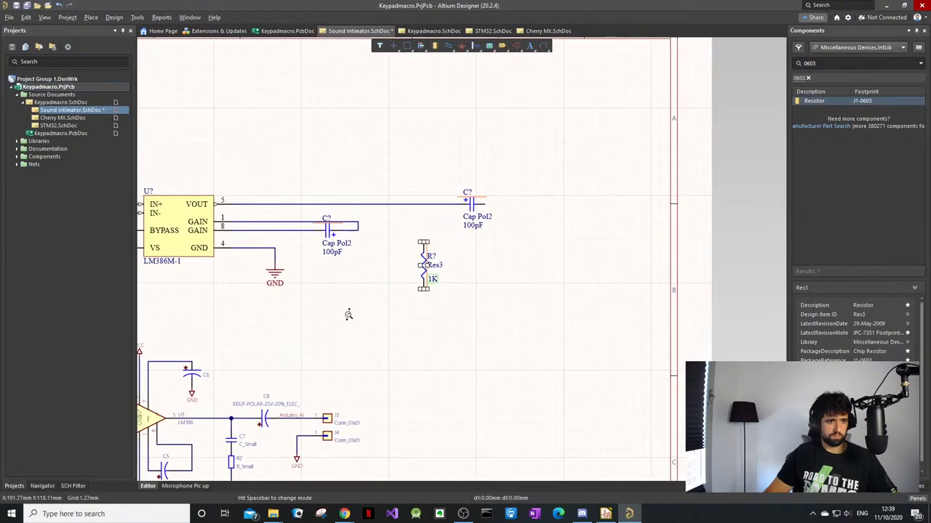
left_click_drag(272, 274, 436, 302, "shift")
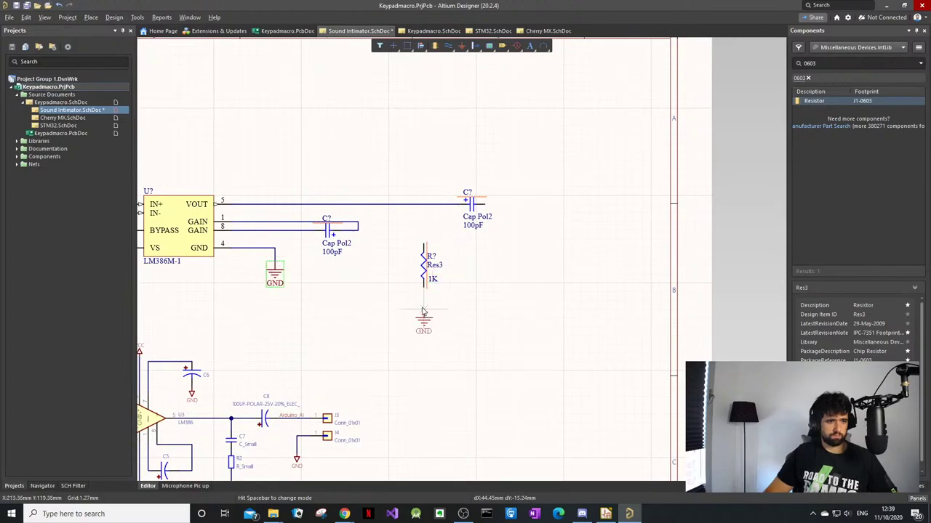
left_click(424, 312)
key("p")
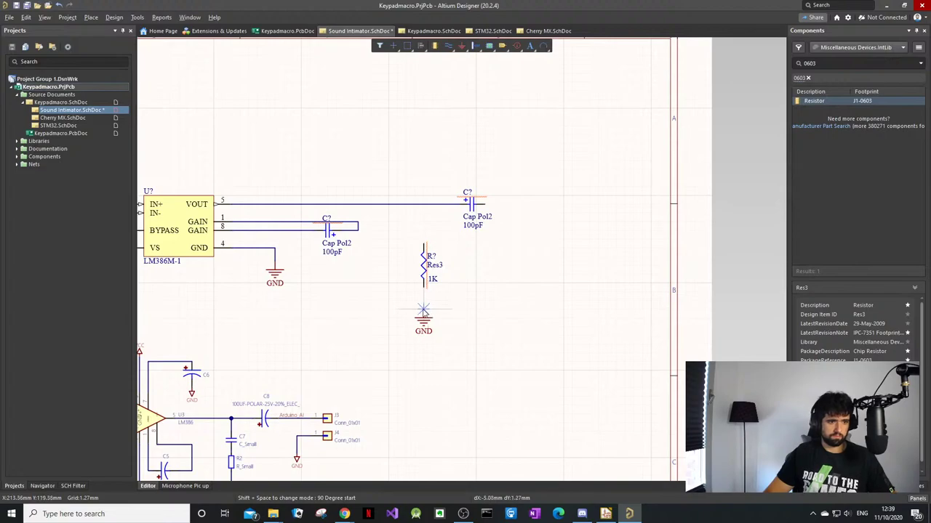
left_click(424, 312)
right_click(424, 245)
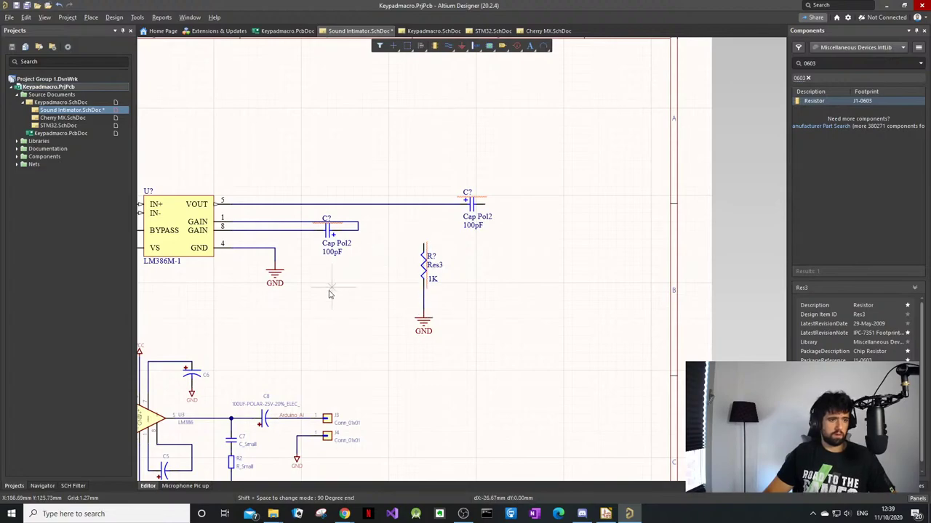
Step: Copy the plain Cap from the microphone input to directly above the output Res3 resistor, rotated to stand vertically
scroll(308, 286, "down", 2, "ctrl")
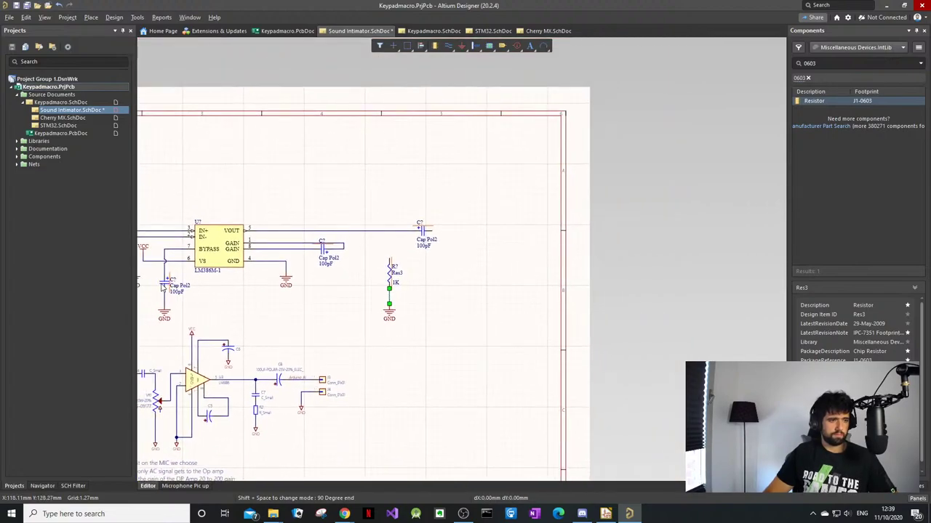
scroll(217, 290, "down", 1, "ctrl")
right_click_drag(217, 289, 383, 282)
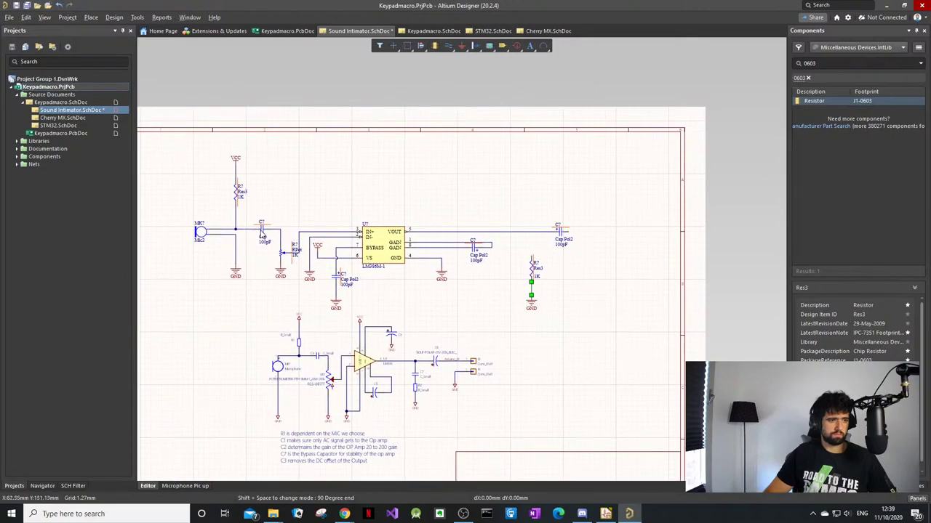
left_click_drag(263, 232, 532, 254, "shift")
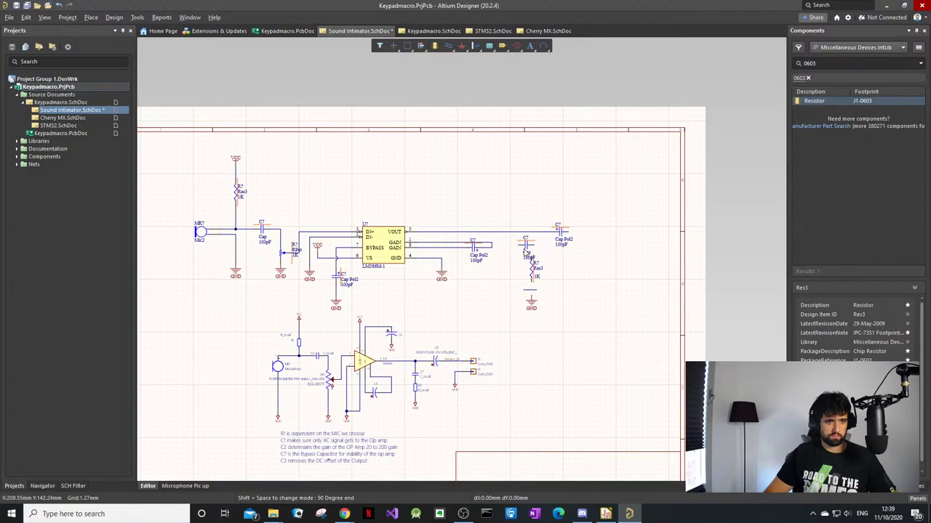
scroll(525, 251, "up", 4, "ctrl")
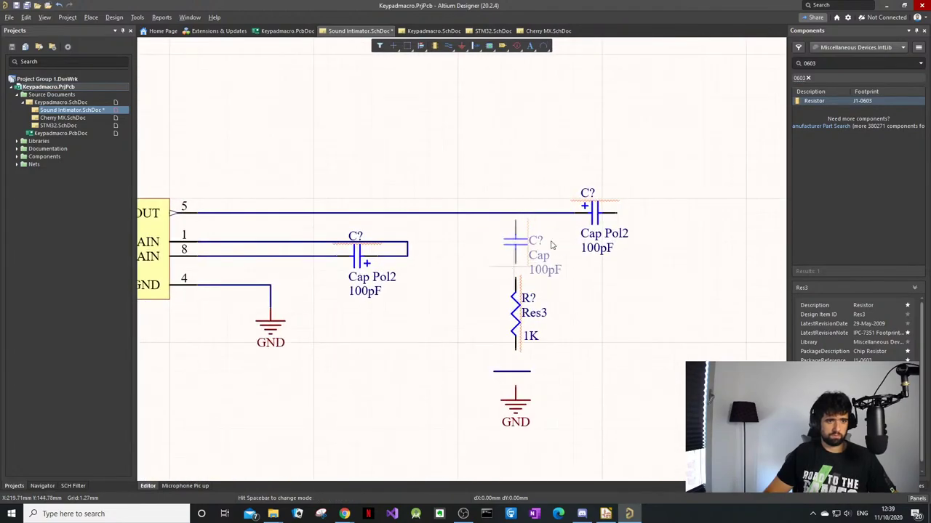
left_click(513, 267)
Step: Wire the copied Cap's upper end to the VOUT wire and its lower end to the Res3 resistor
key("p")
key("w")
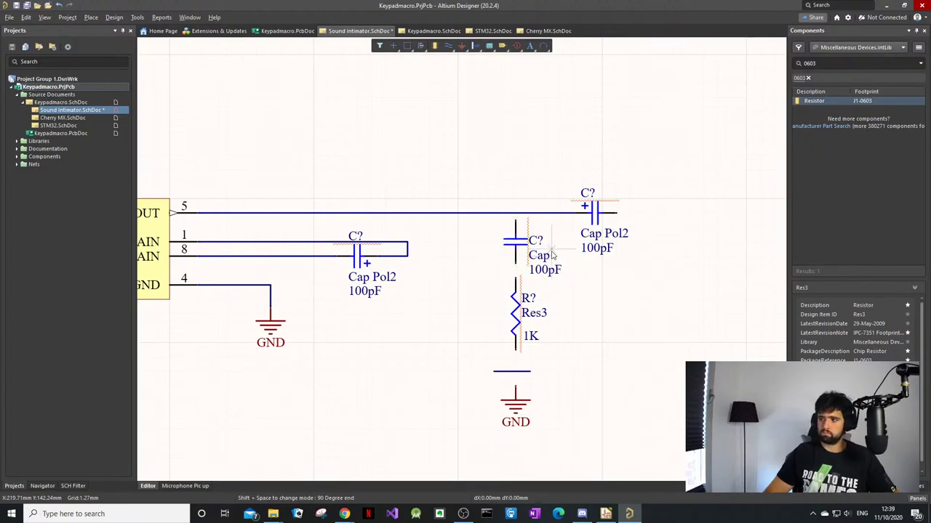
left_click(516, 221)
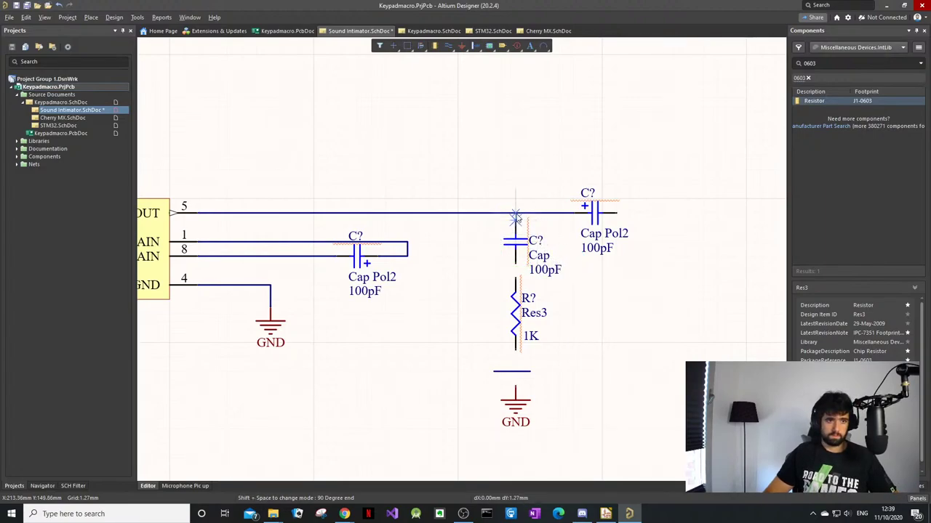
left_click(515, 214)
left_click(515, 278)
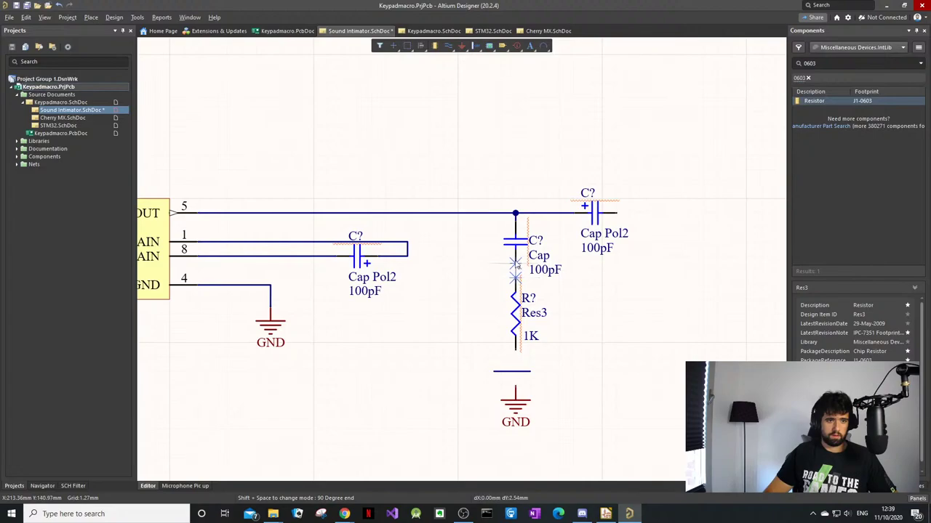
left_click(516, 265)
Step: Wire the Res3 resistor's lower end to its GND symbol and delete the stray horizontal wire crossing it
left_click(516, 354)
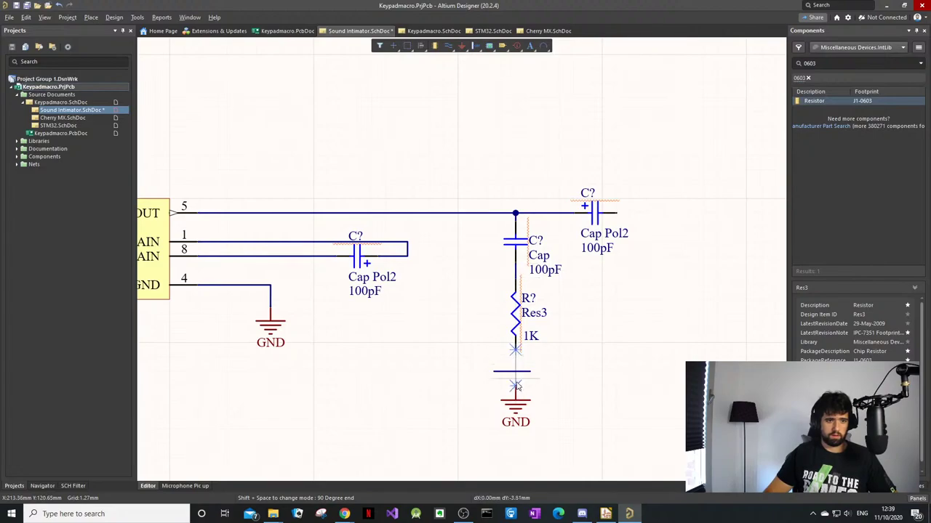
left_click(515, 371)
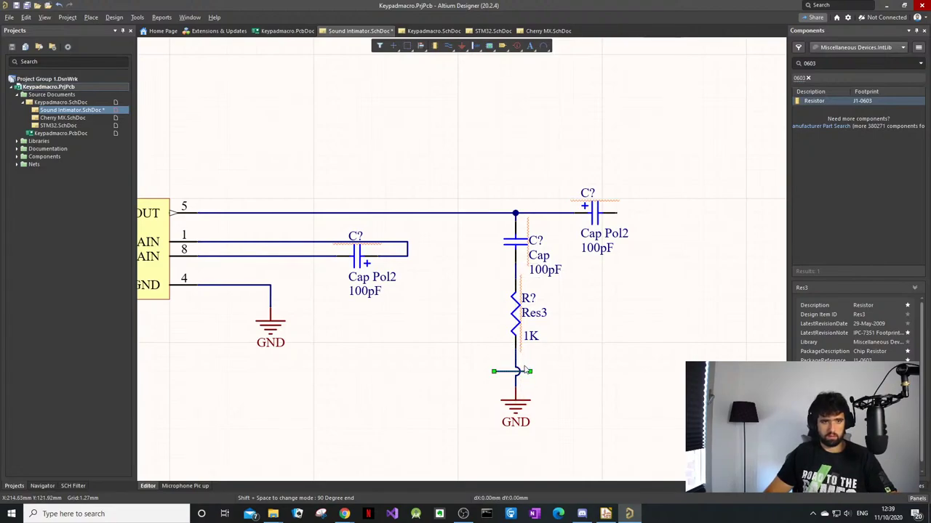
key("Delete")
scroll(603, 279, "down", 4, "ctrl")
scroll(592, 284, "up", 2, "ctrl")
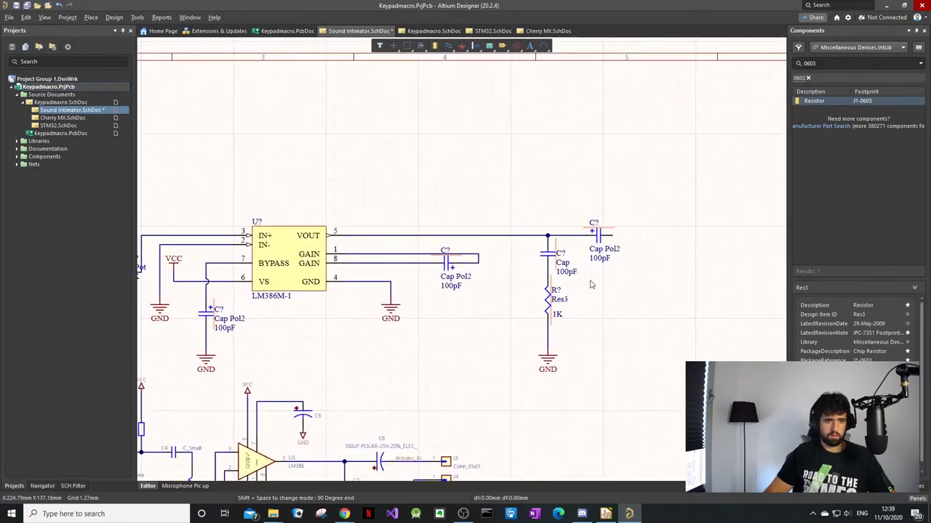
Step: Search the components for Con and switch the component library to Miscellaneous Connectors.IntLib
scroll(695, 257, "up", 1, "ctrl")
left_click(823, 64)
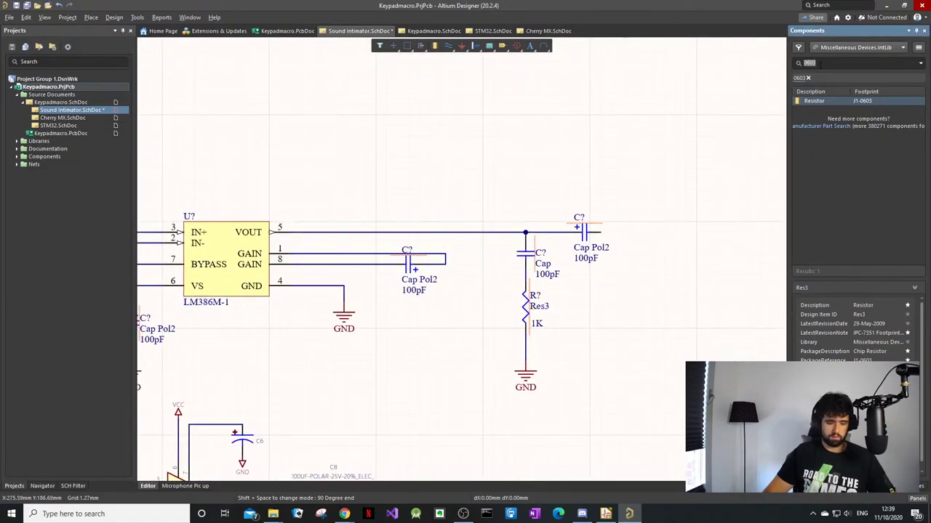
type("com")
key("BackSpace")
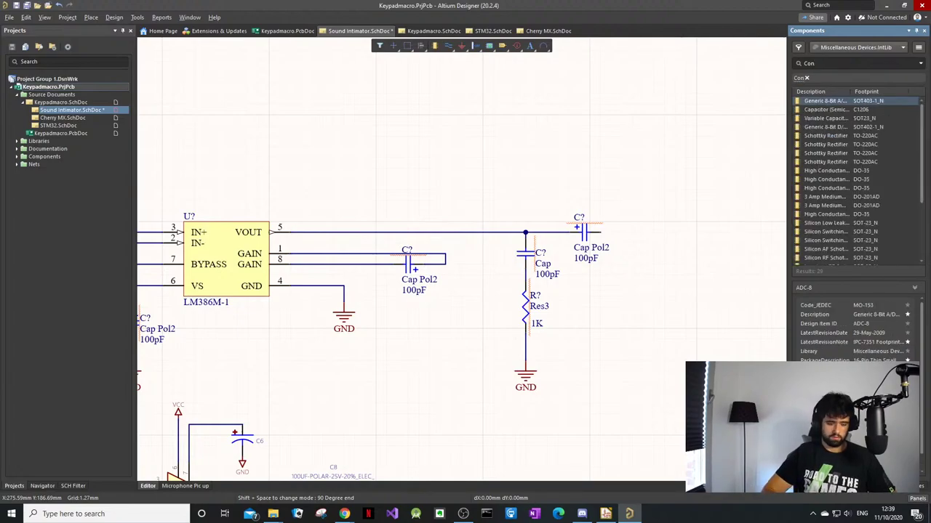
left_click(888, 48)
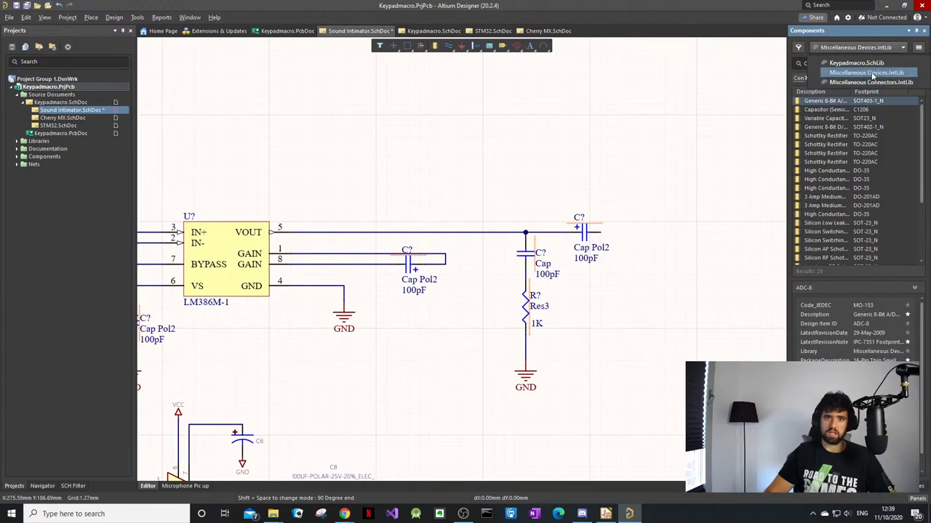
left_click(876, 82)
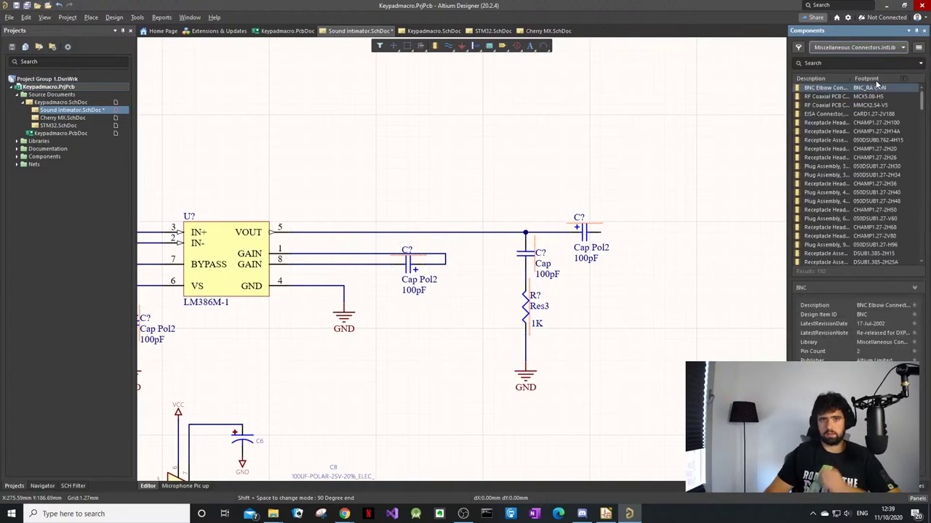
Step: Examine the coaxial, receptacle and 10-pin header entries in the connector library as candidates for the amplifier output
left_click(849, 96)
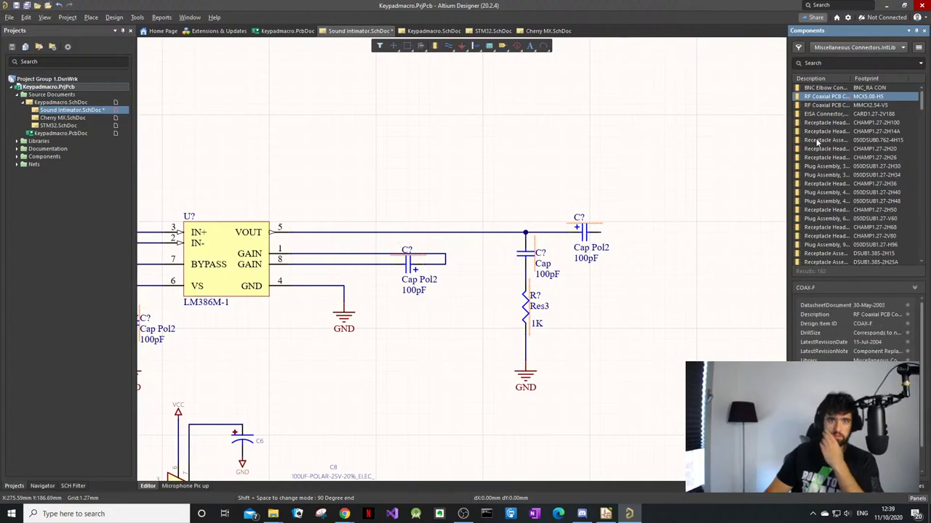
scroll(832, 310, "down", 1)
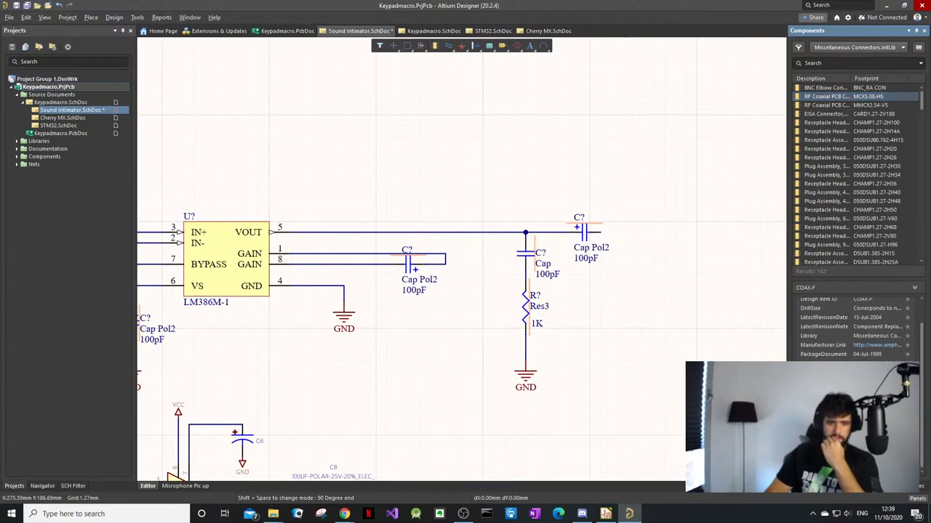
scroll(854, 327, "up", 3)
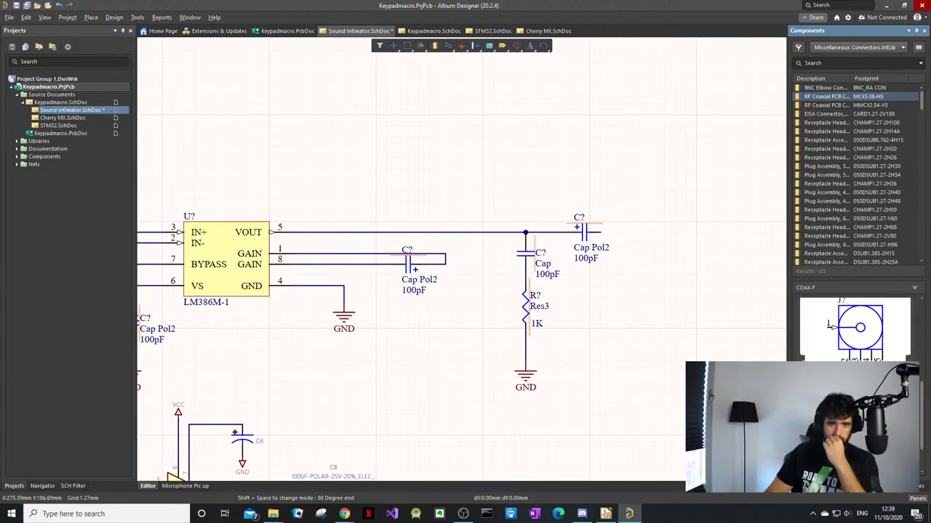
left_click(858, 122)
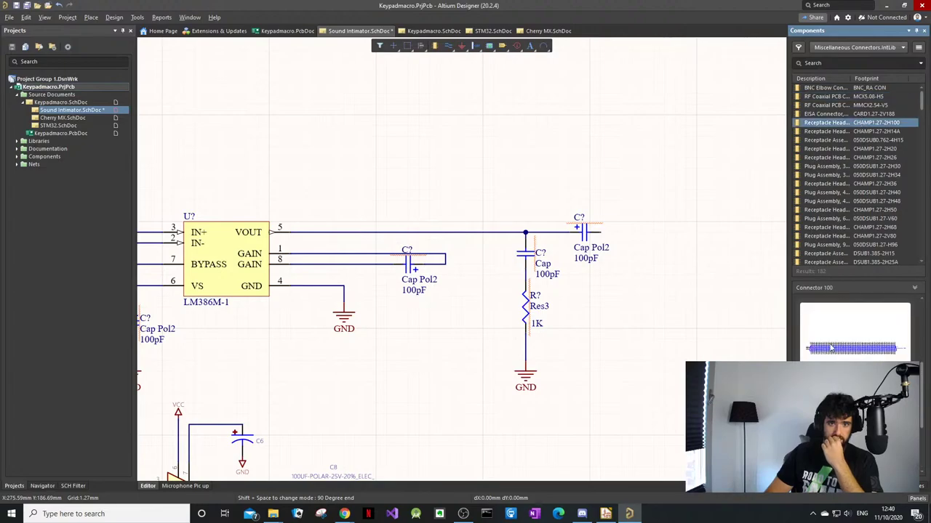
scroll(872, 191, "down", 4)
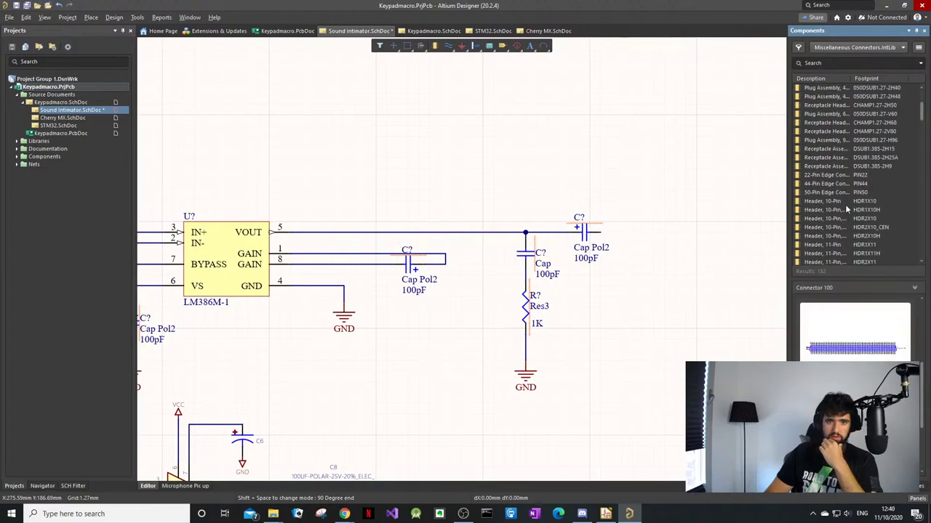
left_click(846, 202)
scroll(846, 207, "down", 1)
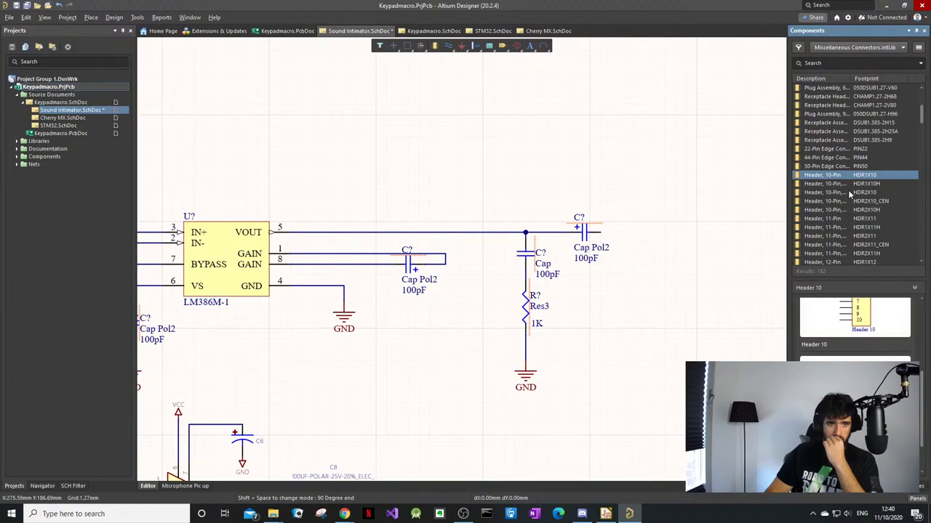
scroll(849, 193, "down", 16)
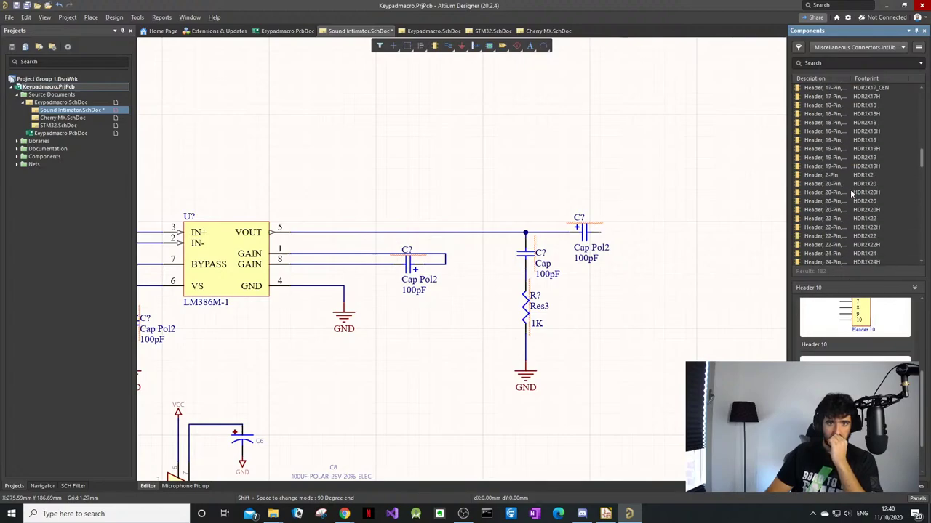
scroll(843, 186, "down", 15)
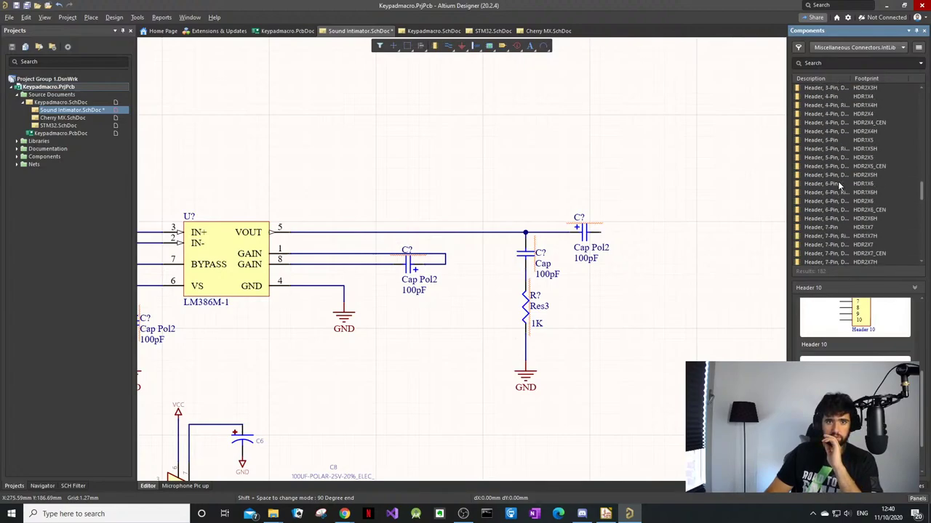
Step: Compare the small headers HDR1X2H, HDR2X2 and HDR1X3 and look through the remaining header entries
scroll(838, 181, "up", 3)
scroll(848, 112, "up", 1)
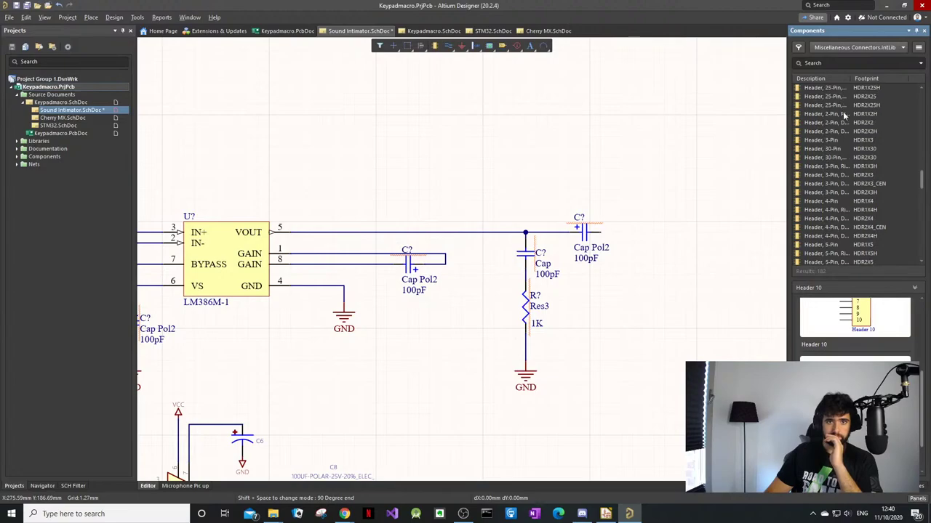
left_click(847, 114)
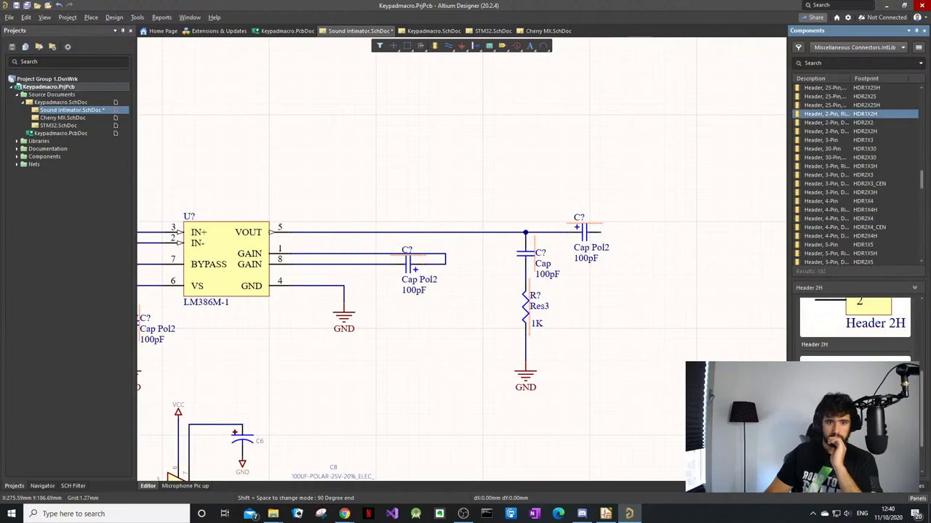
left_click(836, 123)
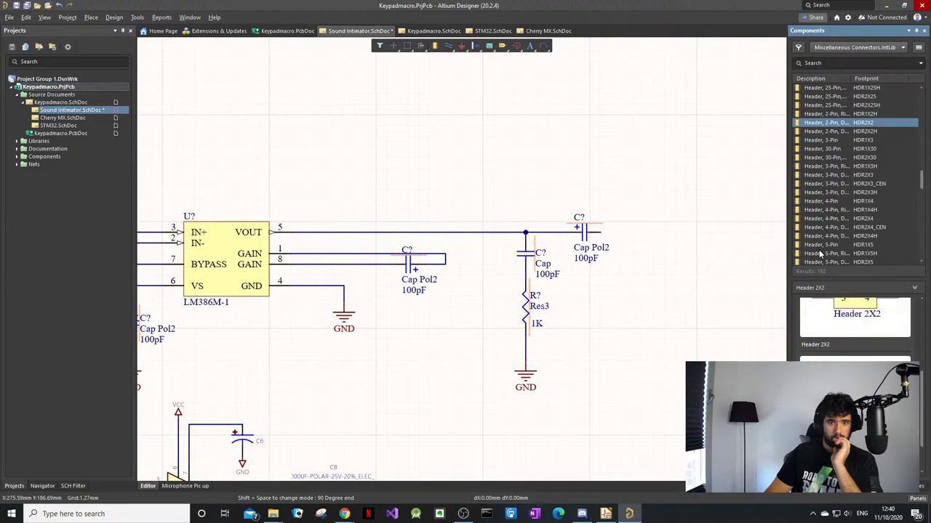
left_click(840, 139)
scroll(844, 140, "up", 4)
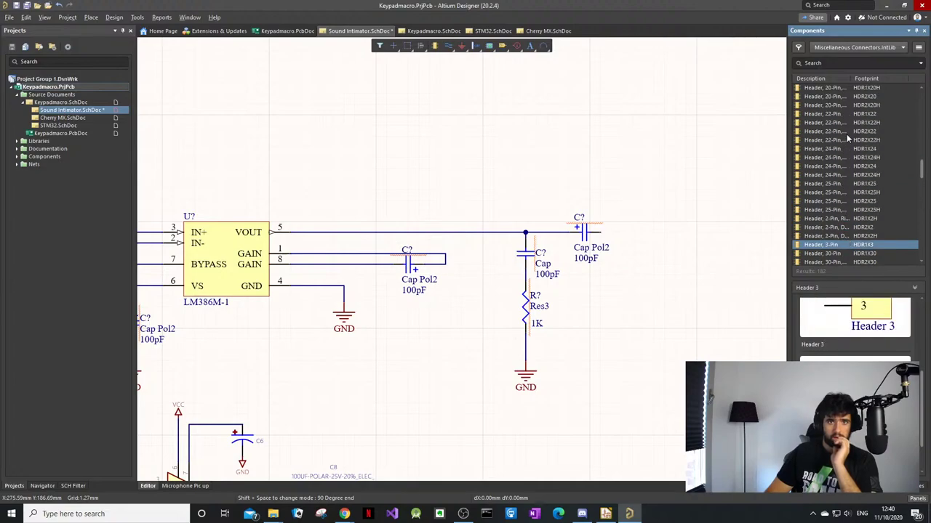
scroll(846, 138, "up", 10)
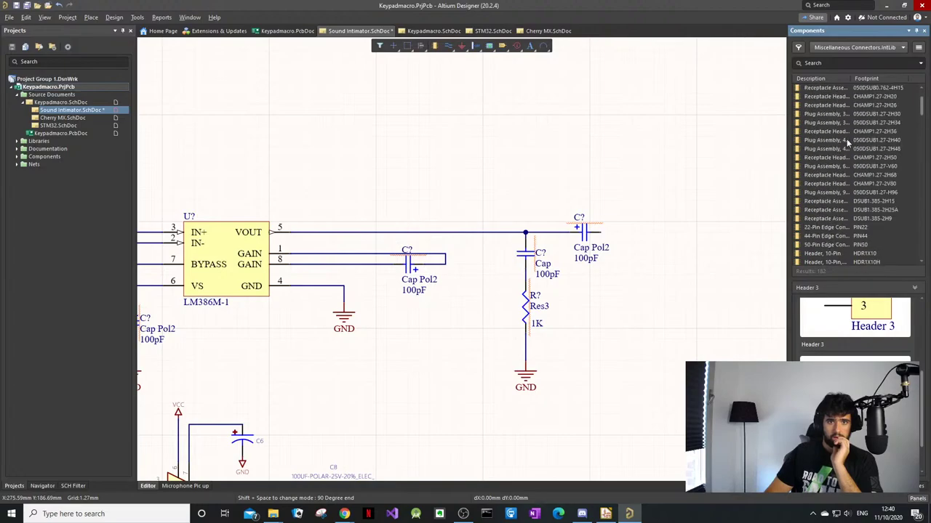
scroll(846, 138, "down", 12)
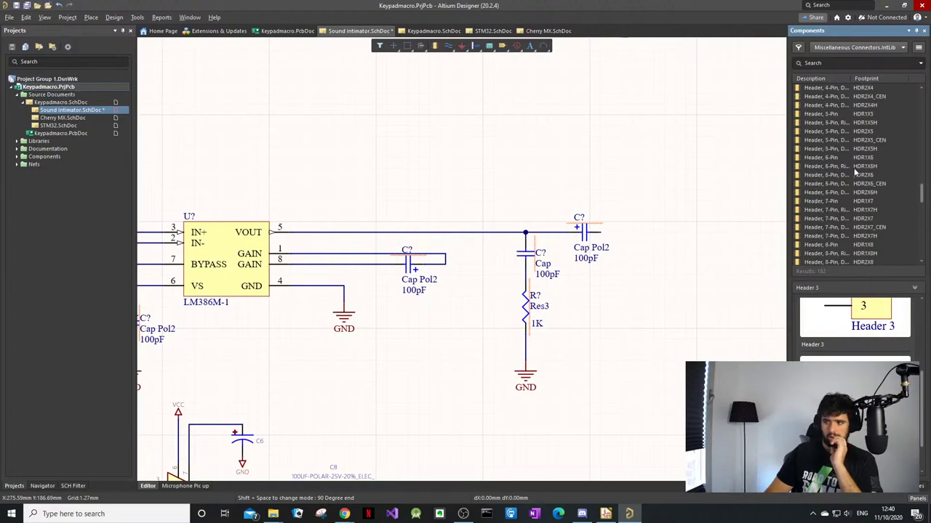
scroll(855, 200, "down", 10)
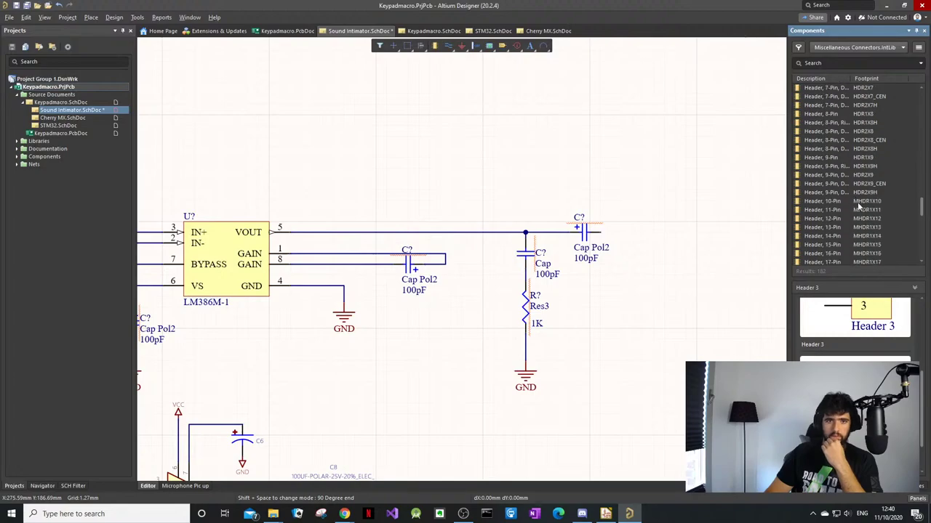
Step: Place a 2-pin MHDR1X2 header beyond the output Cap Pol2, with pin 1 level with the capacitor's free end
scroll(864, 210, "up", 6)
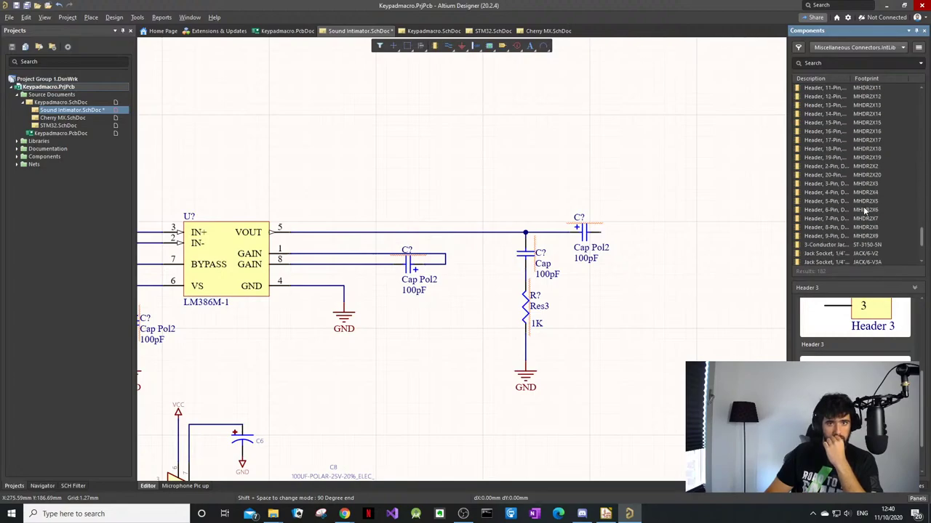
left_click(870, 105)
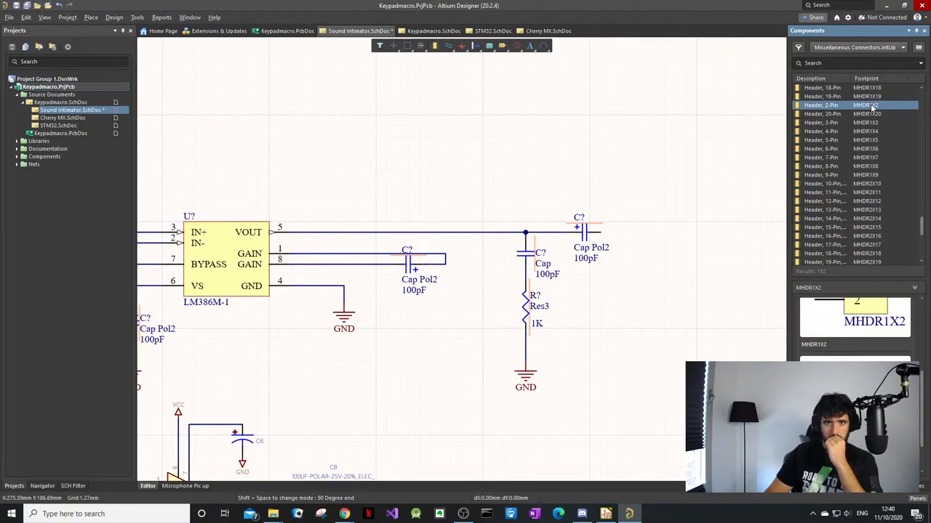
left_click_drag(873, 107, 656, 246)
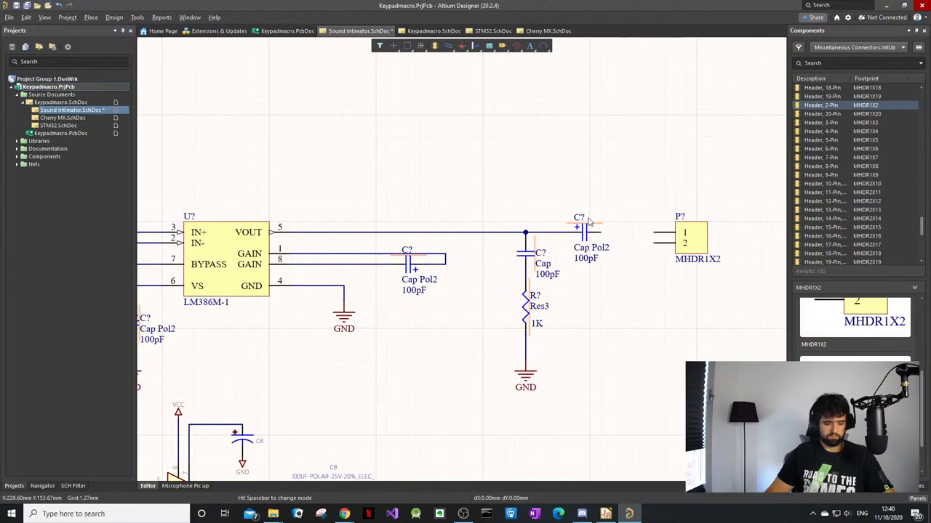
Step: Wire the output Cap Pol2 to header pin 1 and run a wire from pin 2 outward and down
left_click(600, 233)
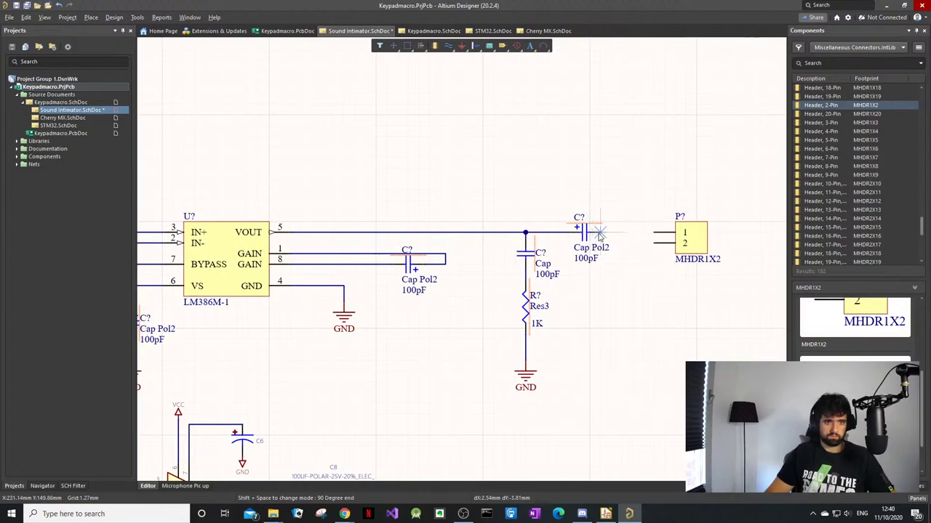
left_click(656, 234)
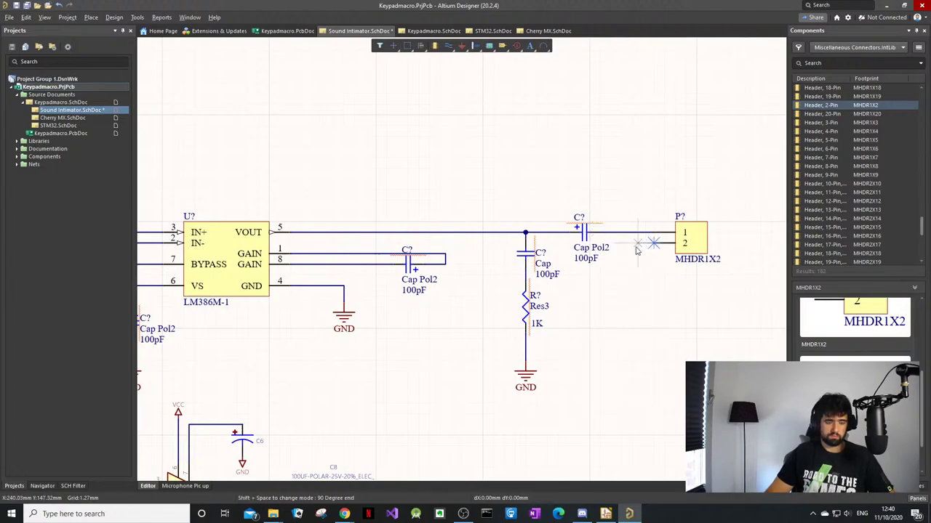
left_click(636, 248)
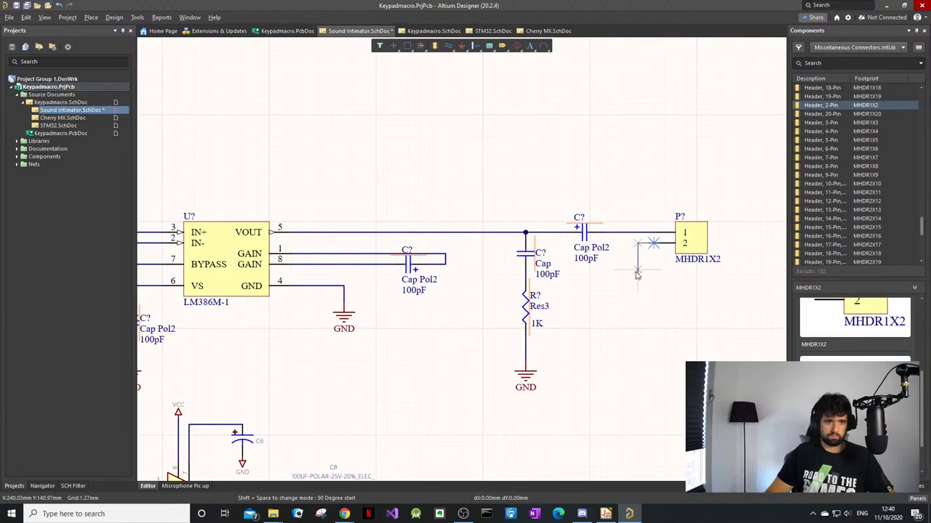
left_click(637, 274)
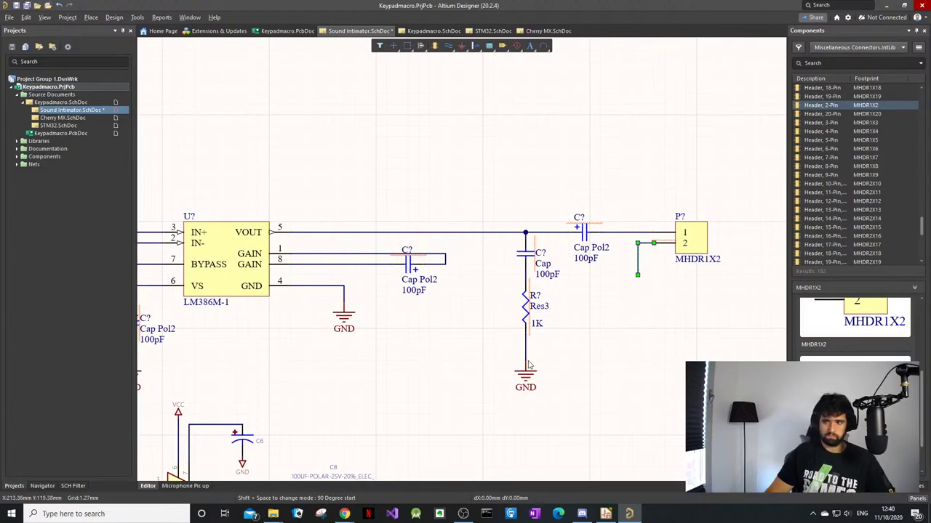
Step: Copy the GND symbol from under Res3 to below the header's pin 2 wire and connect it with a wire
left_click_drag(530, 365, 639, 306, "shift")
key("p")
key("w")
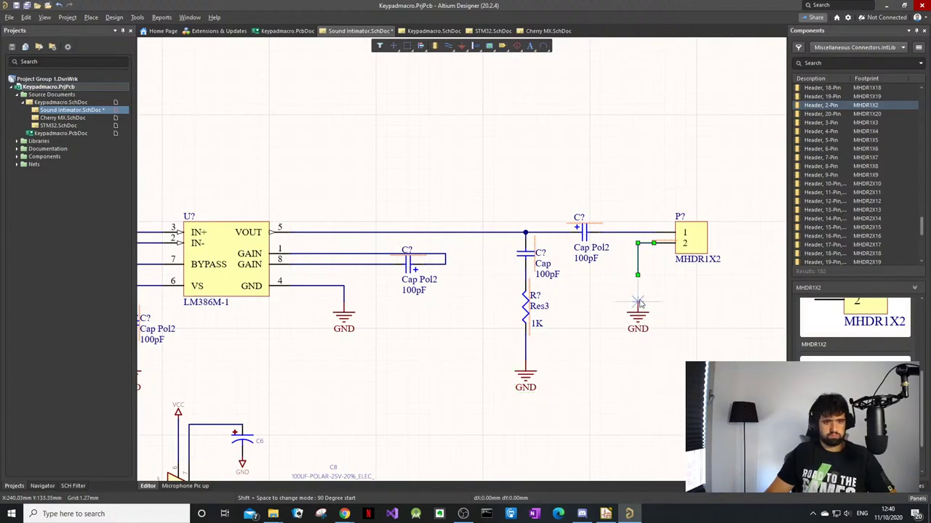
left_click(639, 302)
left_click(638, 275)
Step: Delete the whole reference amplifier drawing beneath the redrawn circuit, keeping the text notes
scroll(672, 269, "down", 2)
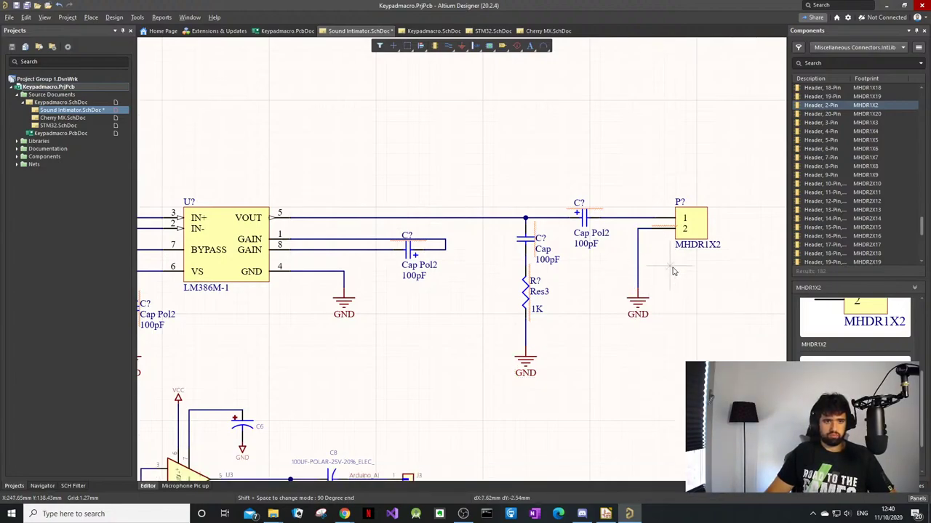
scroll(671, 269, "down", 1)
scroll(613, 289, "down", 2)
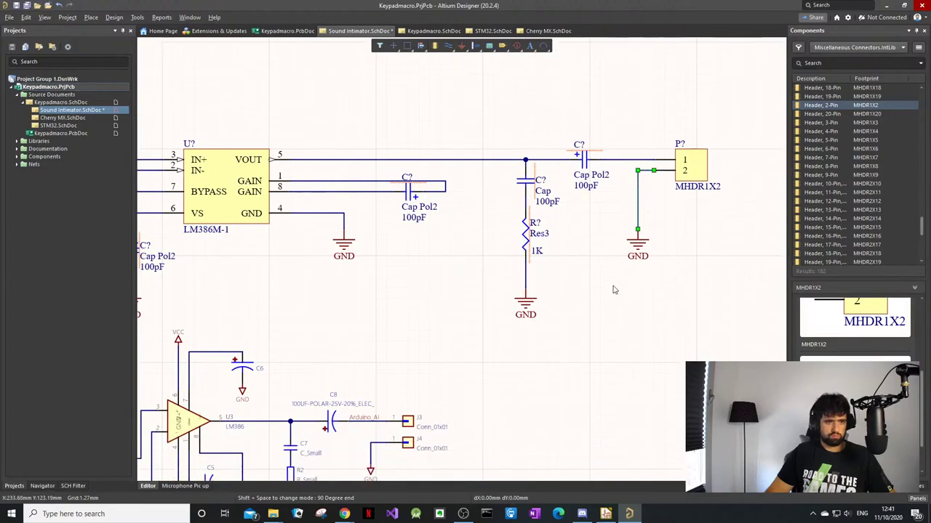
scroll(613, 288, "up", 1)
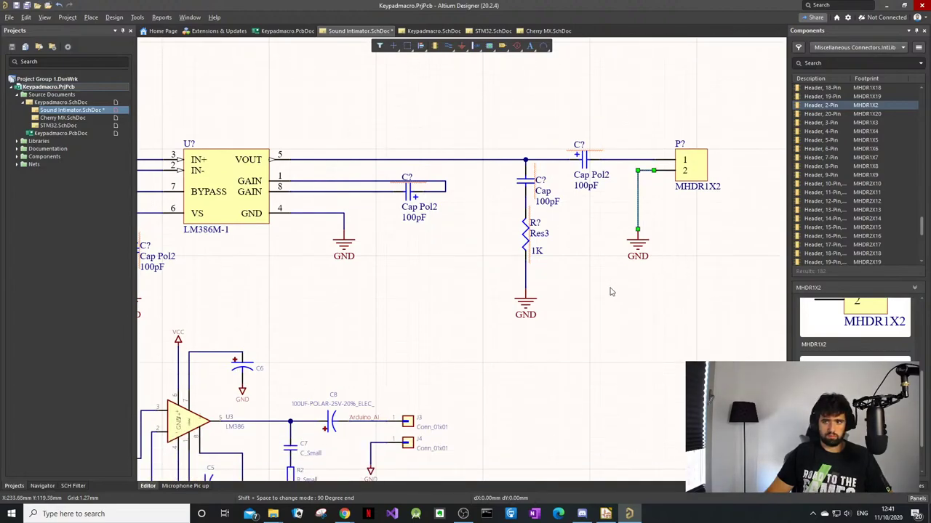
scroll(612, 290, "down", 2, "ctrl")
scroll(397, 299, "down", 1, "ctrl")
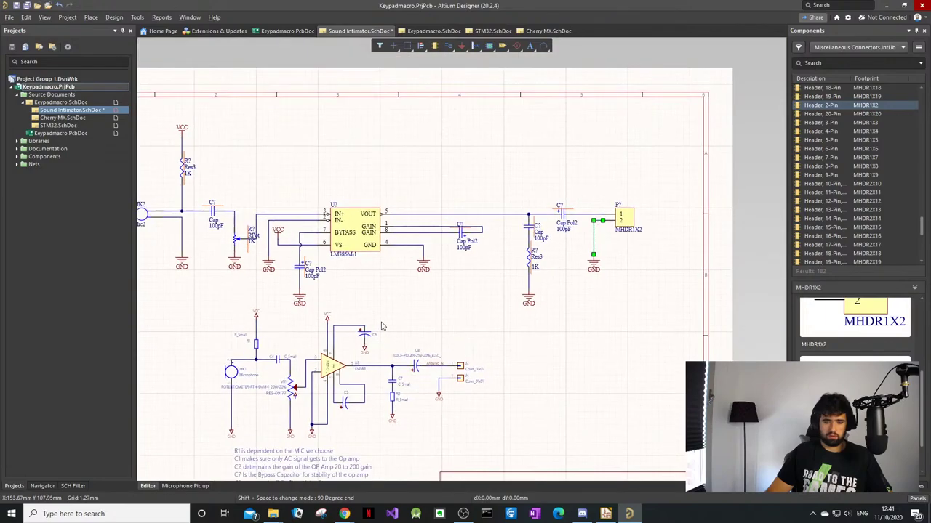
scroll(359, 367, "down", 2)
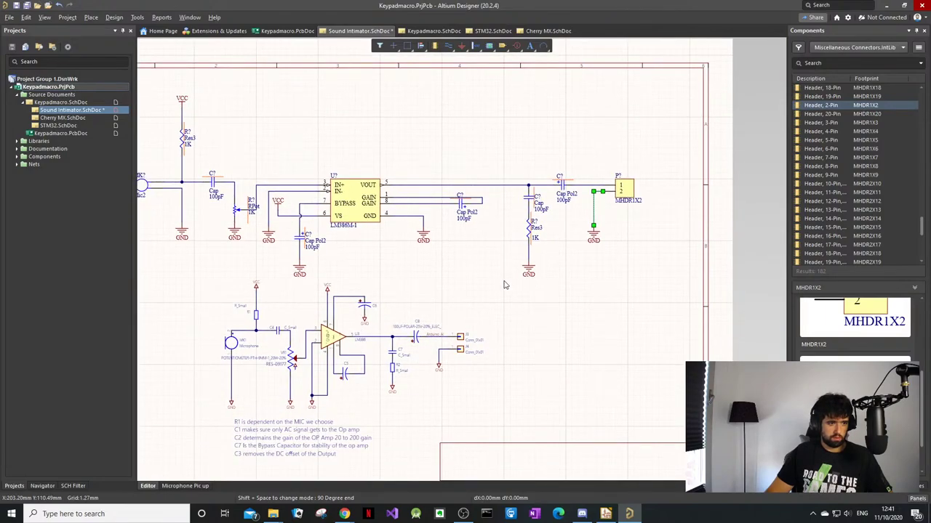
left_click_drag(505, 282, 393, 383)
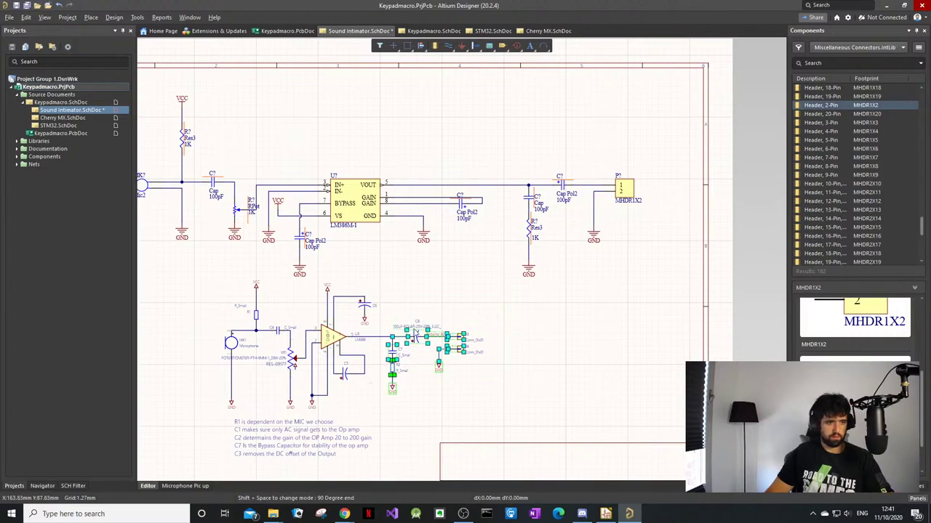
key("Delete")
left_click_drag(436, 281, 215, 408)
key("Delete")
Step: Move the block of component notes up so it sits just beneath the redrawn LM386 circuit
left_click_drag(379, 375, 207, 467)
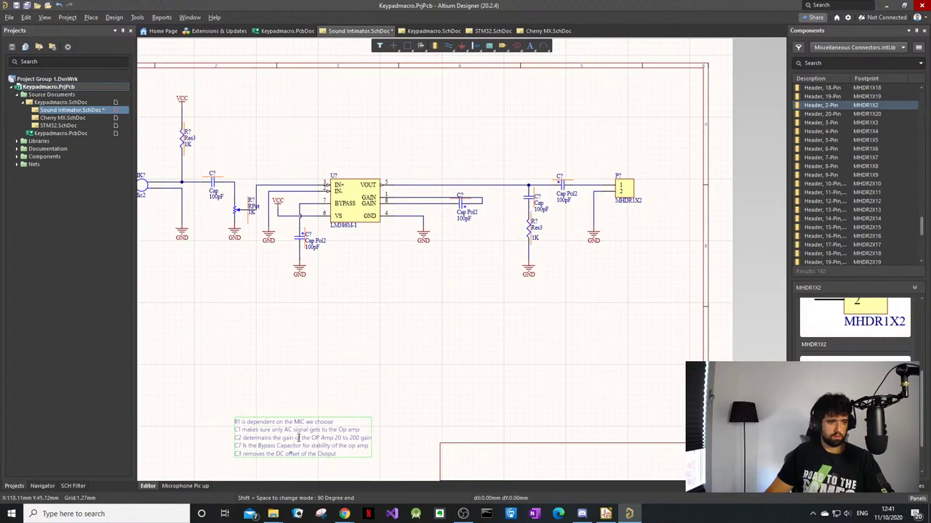
left_click_drag(298, 438, 357, 313)
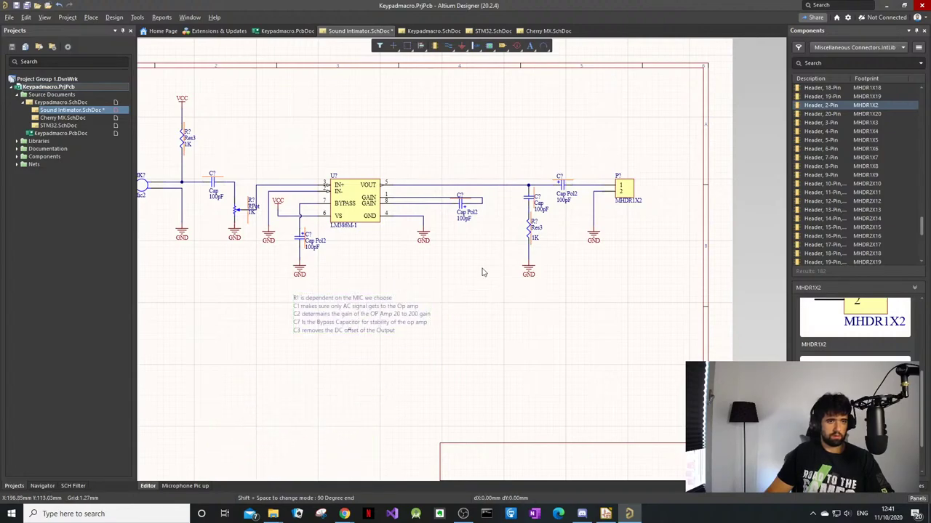
scroll(467, 251, "down", 1, "ctrl")
right_click_drag(376, 172, 441, 197)
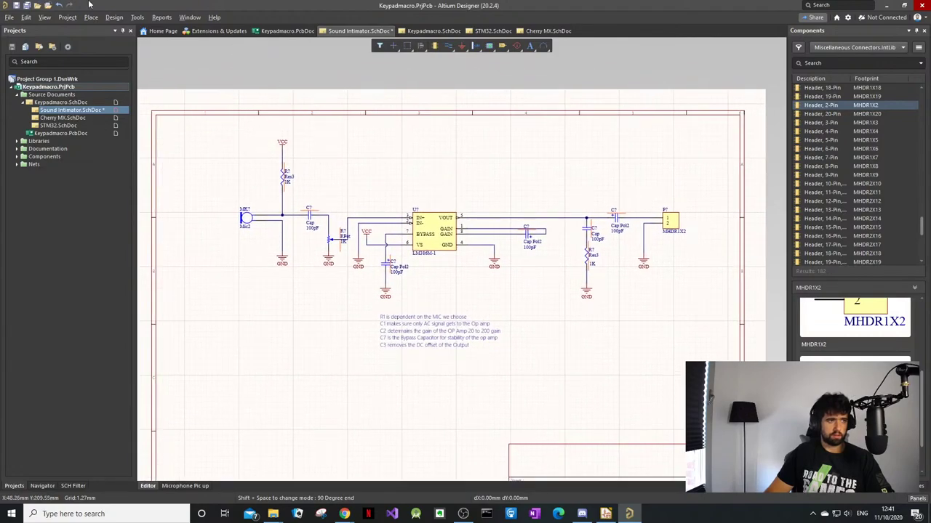
left_click(135, 20)
mouse_move(195, 115)
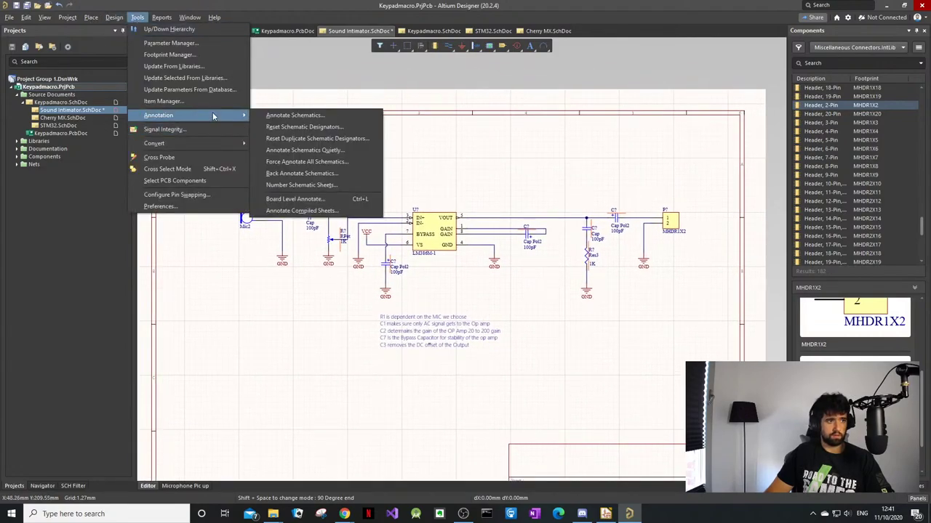
left_click(357, 115)
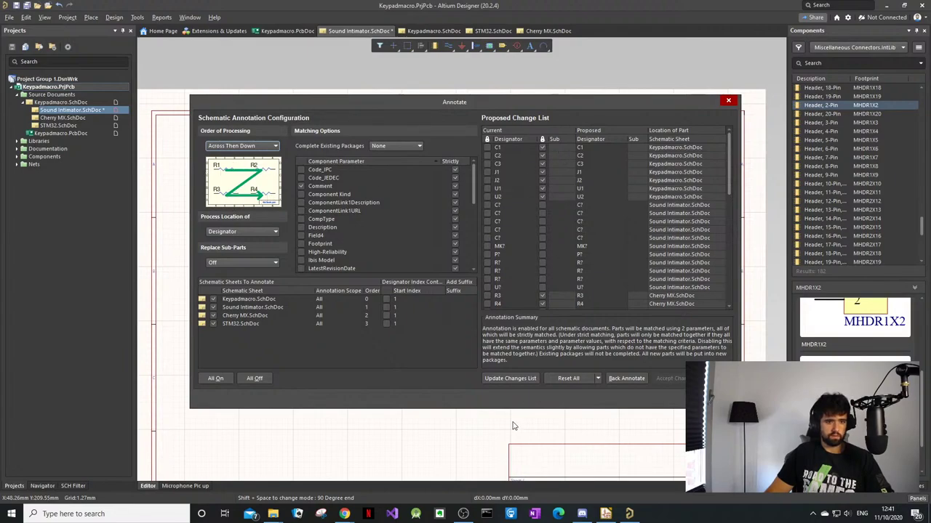
left_click(501, 379)
left_click(530, 281)
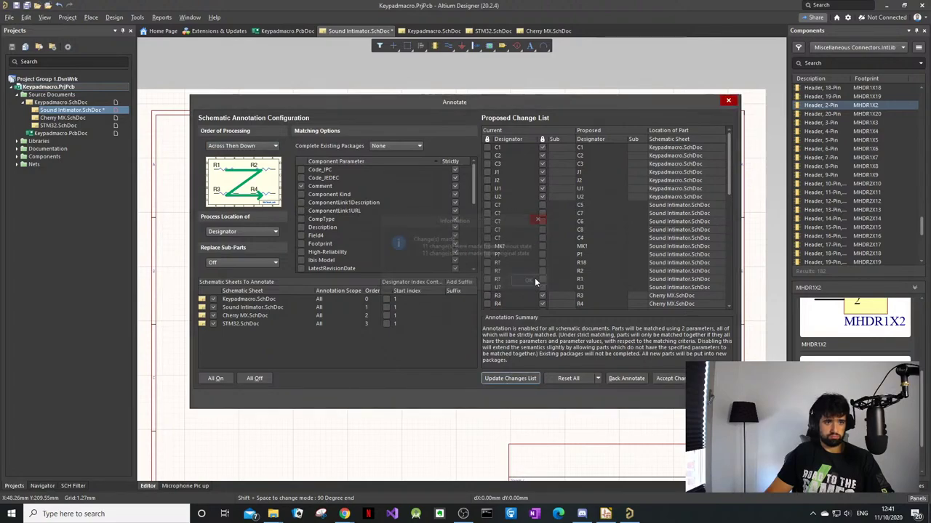
key("Escape")
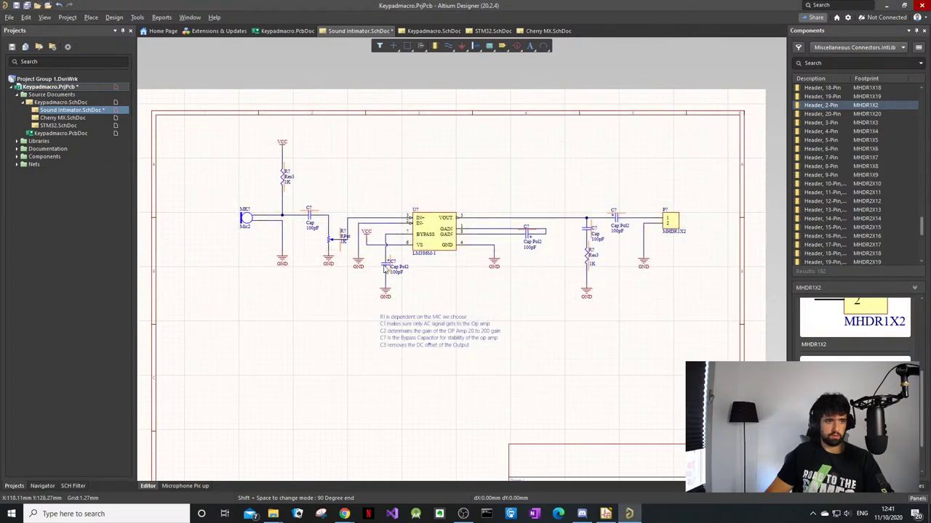
Step: Annotate the schematics quietly and accept the designator changes so every unnumbered part gets a designator
left_click(114, 16)
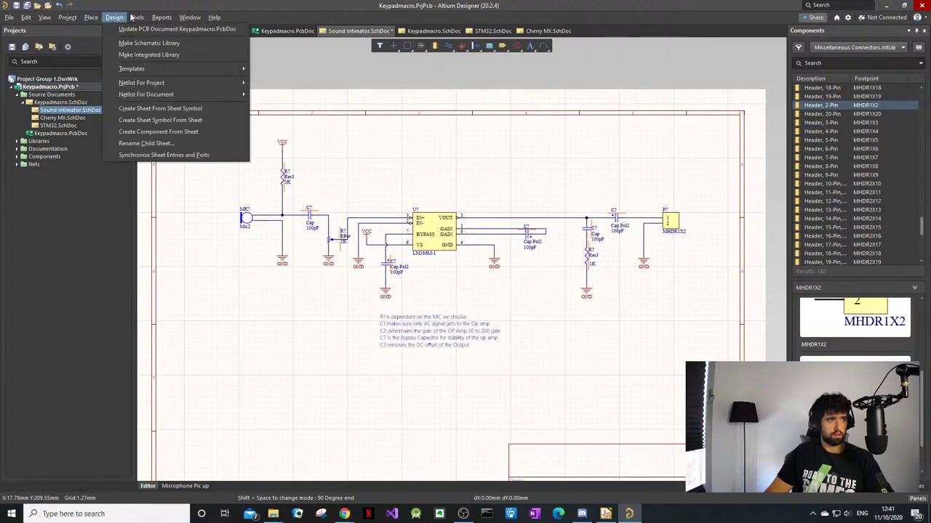
mouse_move(137, 17)
mouse_move(176, 116)
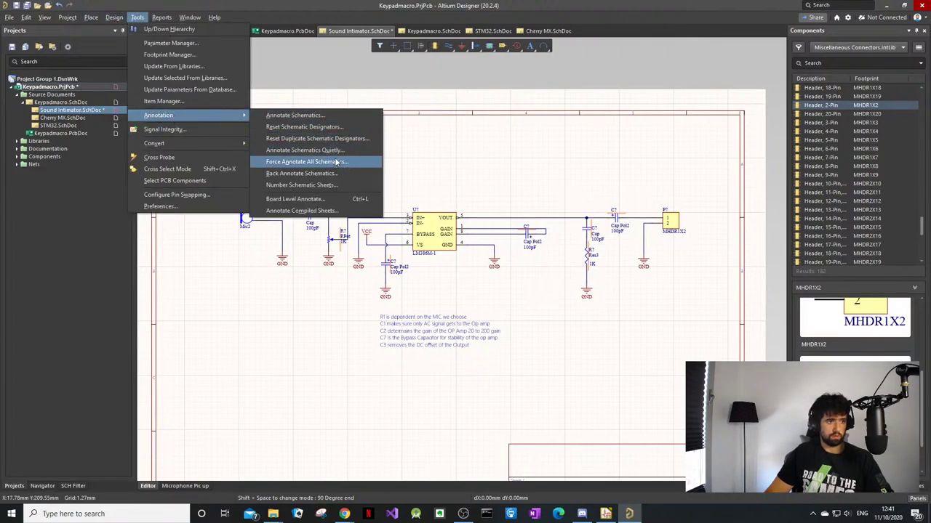
left_click(332, 151)
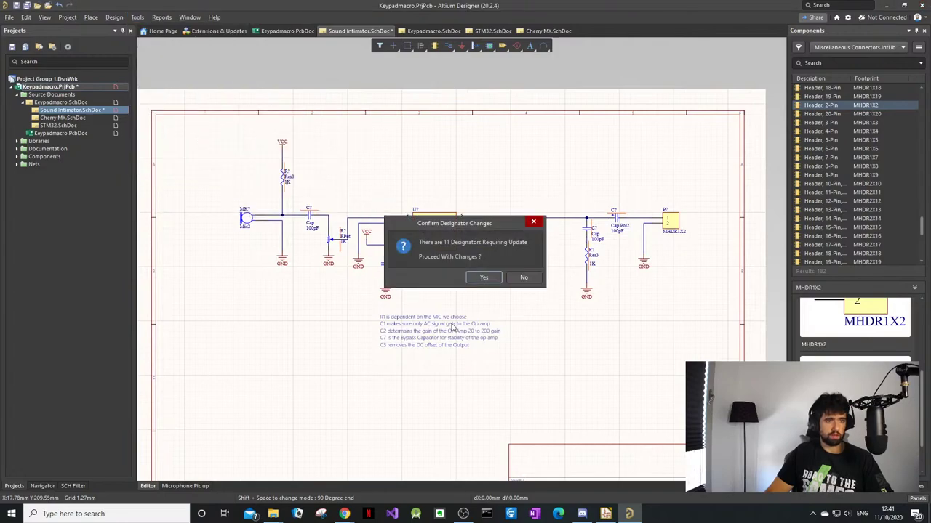
left_click(488, 279)
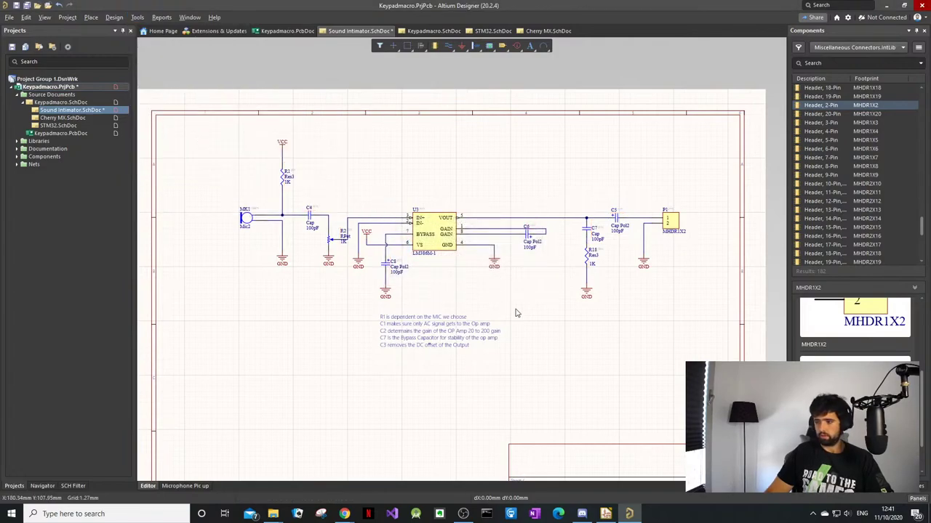
scroll(682, 243, "up", 2, "ctrl")
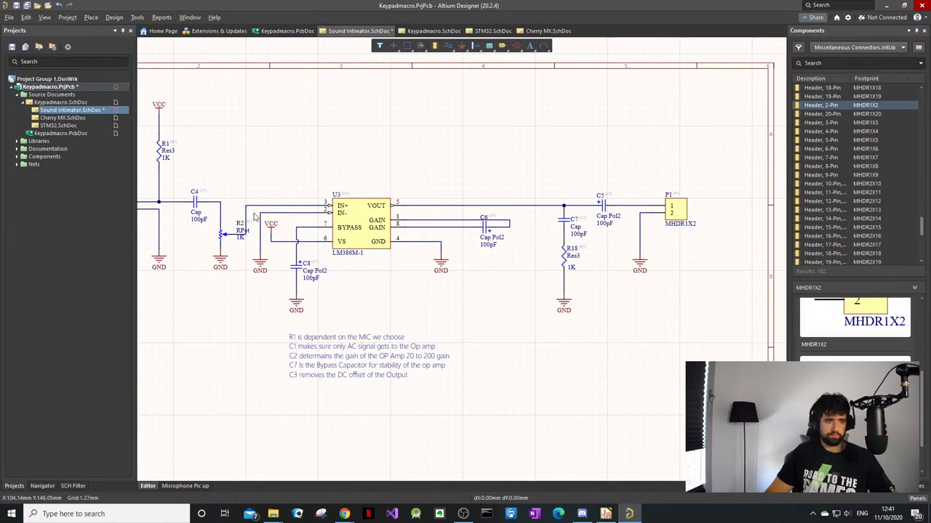
scroll(258, 212, "down", 4, "ctrl")
scroll(272, 201, "up", 4, "ctrl")
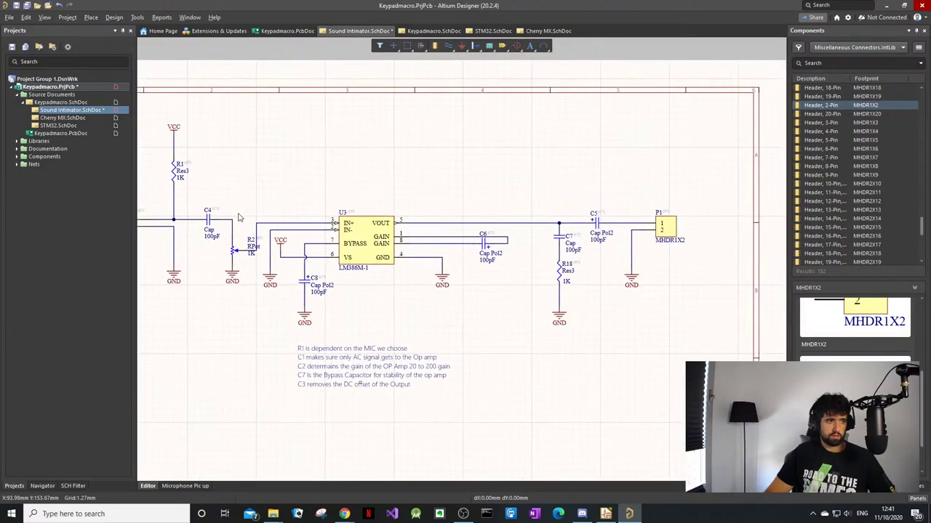
scroll(273, 201, "down", 2)
scroll(270, 215, "up", 4, "shift")
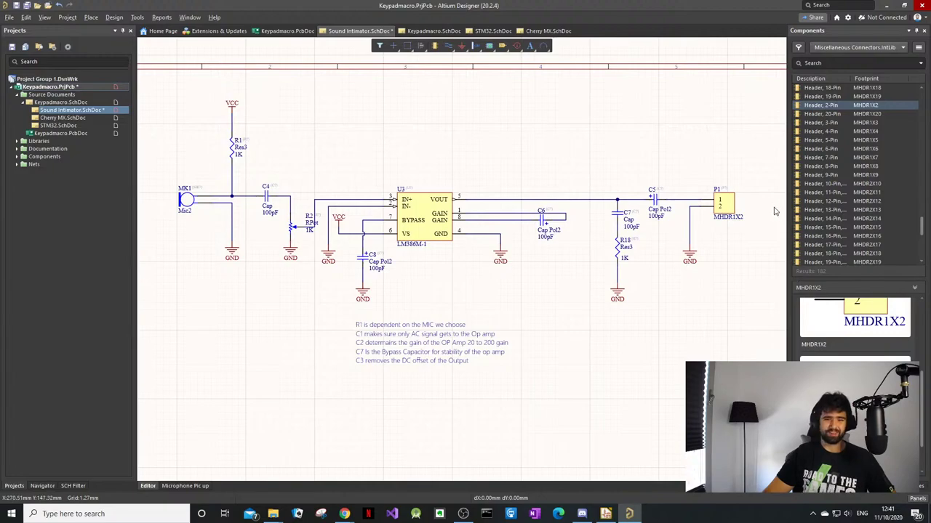
Step: Close the component library browser to free space for the schematic
left_click(831, 63)
left_click(614, 150)
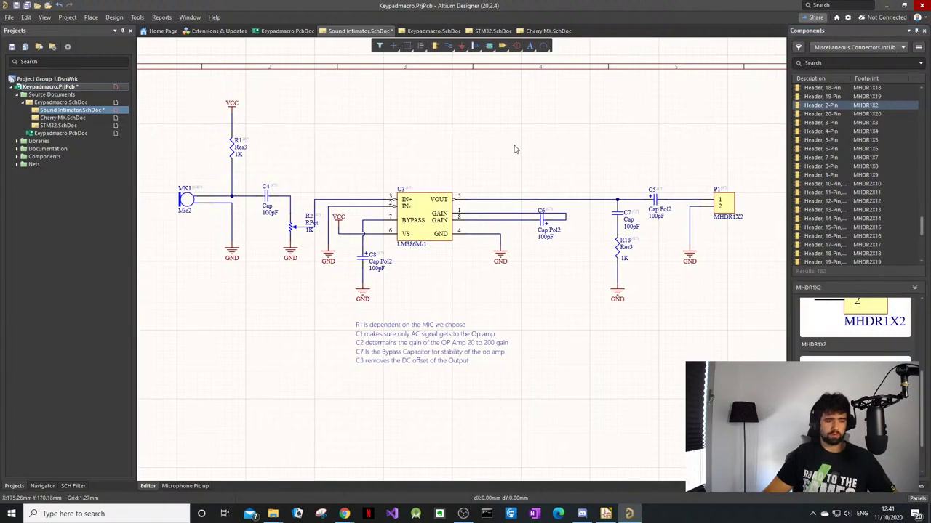
key("p")
key("p")
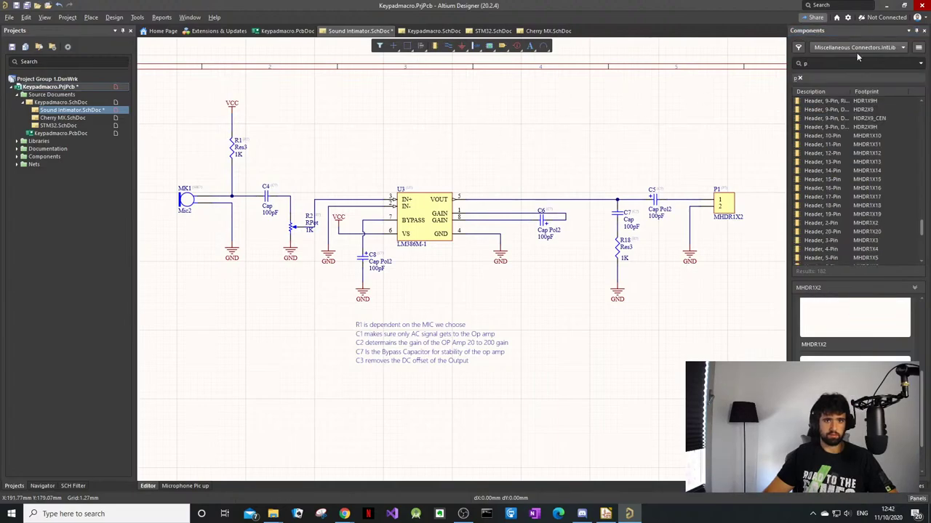
left_click(924, 30)
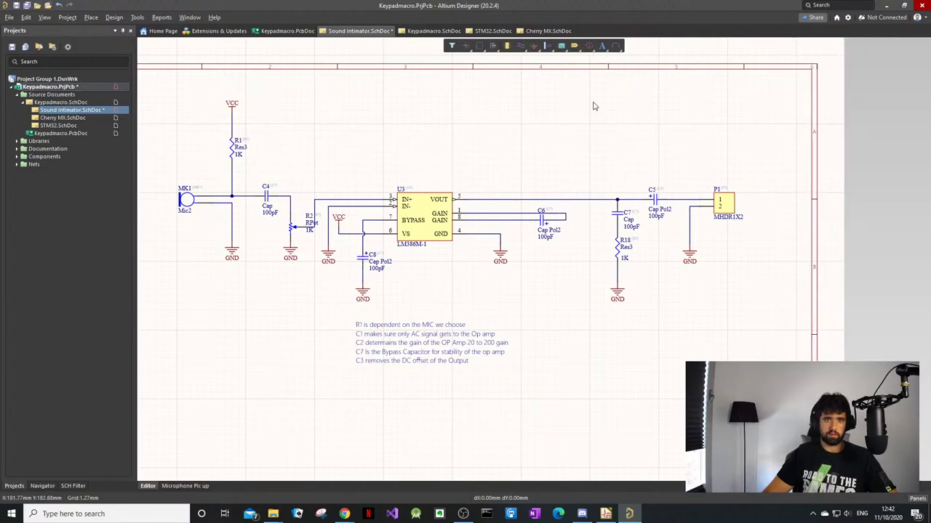
Step: Place a horizontal port in the free area above microphone MK1, beside resistor R1
key("p")
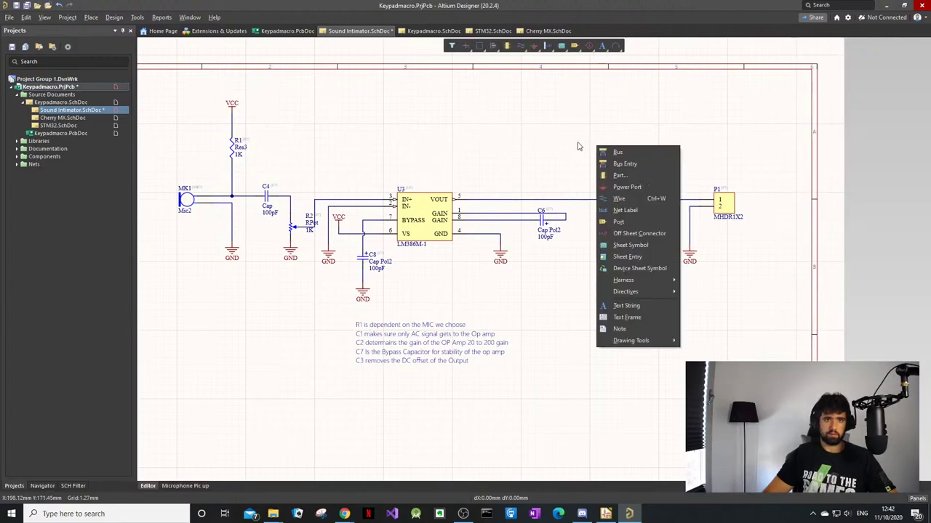
left_click(632, 223)
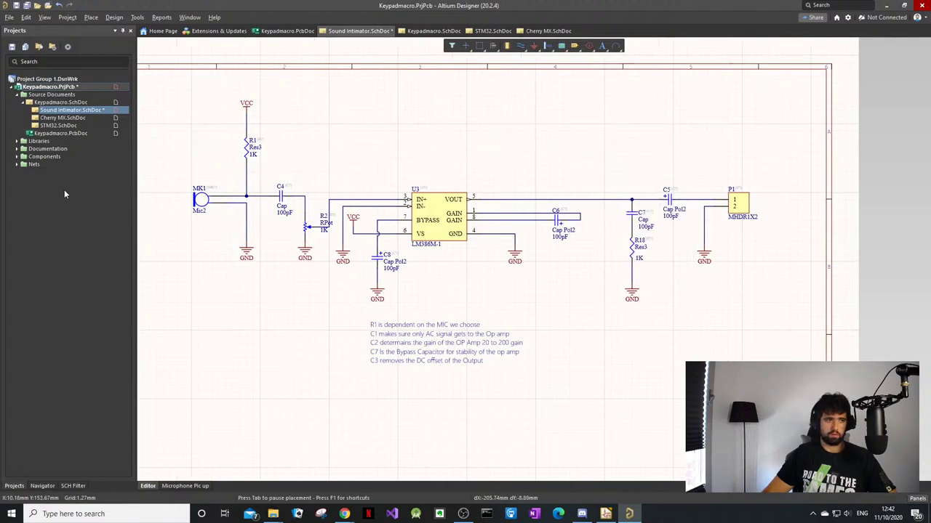
left_click(186, 151)
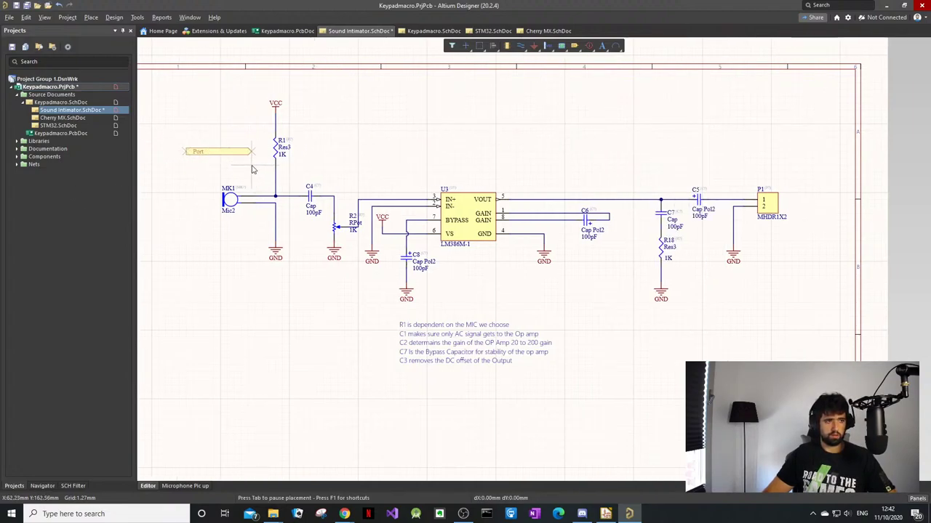
left_click(251, 152)
right_click(238, 173)
Step: Place a second horizontal port in the free area above the amplifier's VOUT line
key("p")
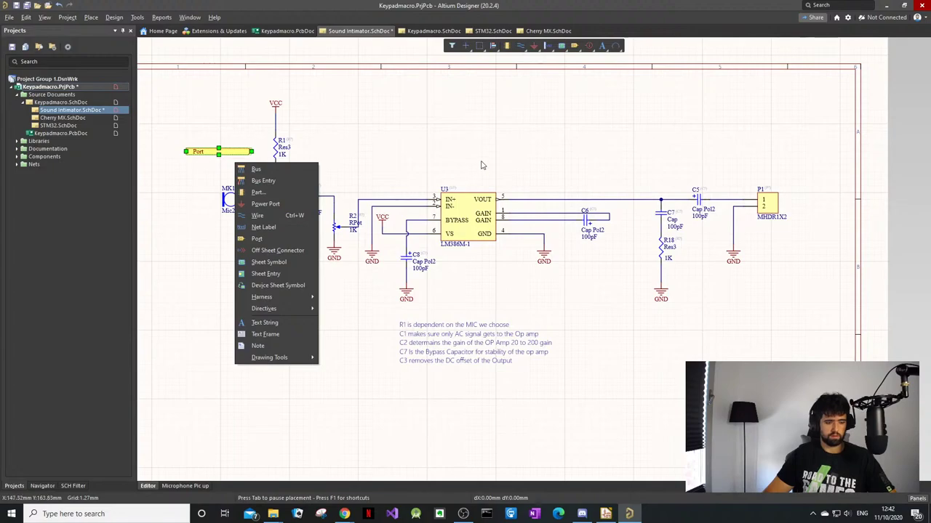
key("Escape")
key("p")
key("r")
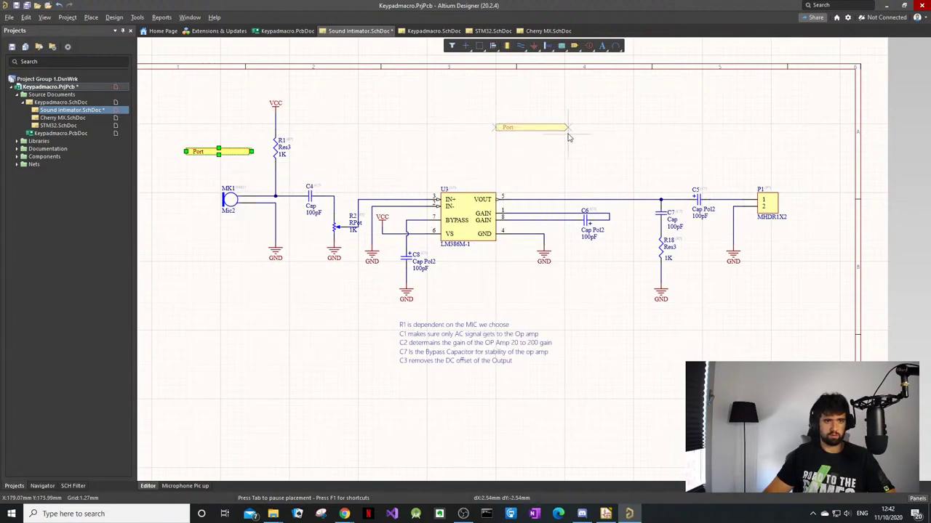
left_click(570, 139)
key("p")
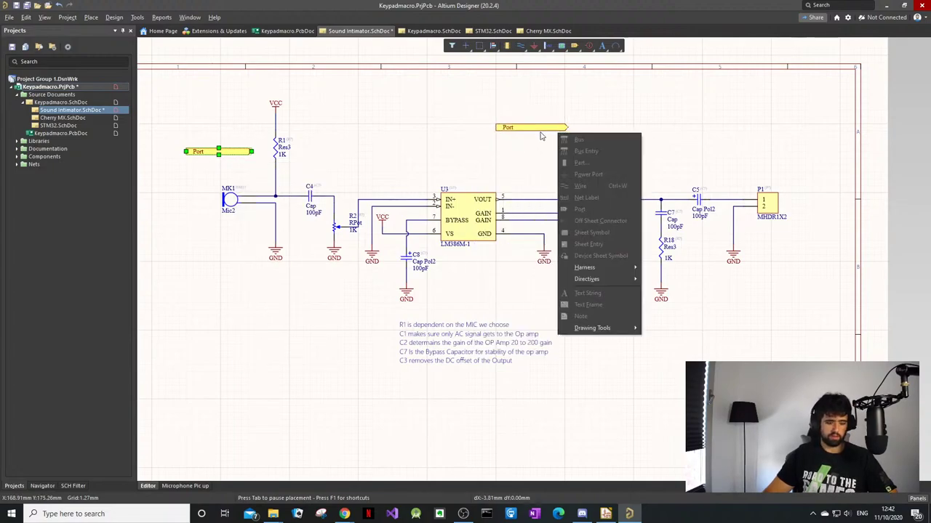
key("r")
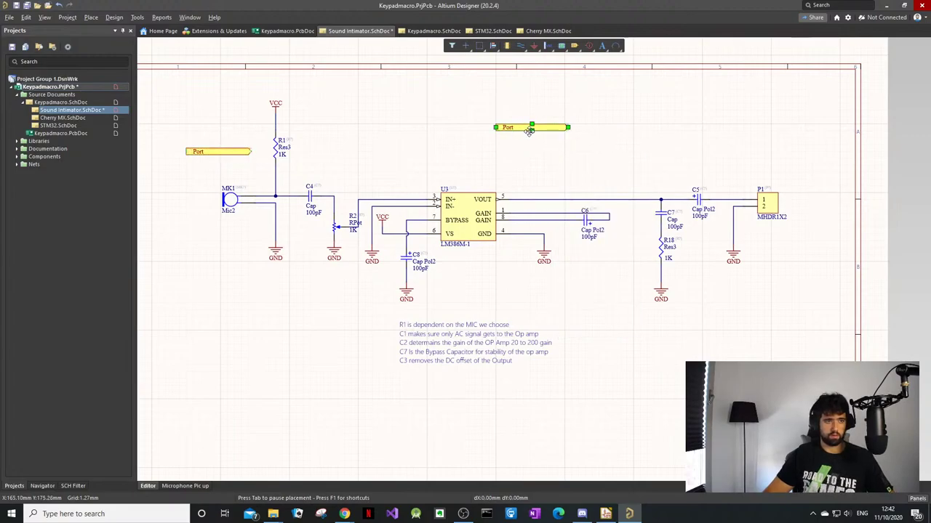
Step: Delete the port above the amplifier's VOUT line and shorten the port near microphone MK1 to about 12.7 mm
key("Delete")
scroll(209, 153, "down", 2, "ctrl")
right_click_drag(228, 178, 328, 177)
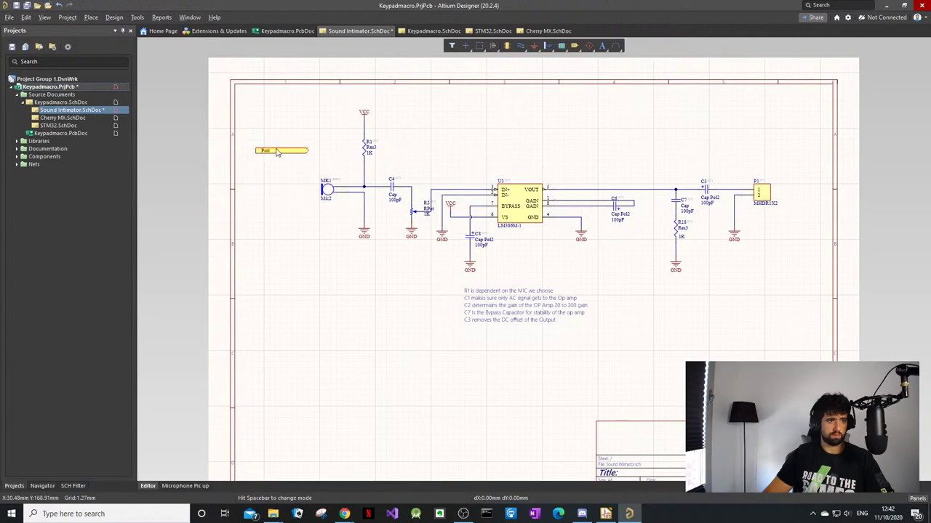
left_click(279, 152)
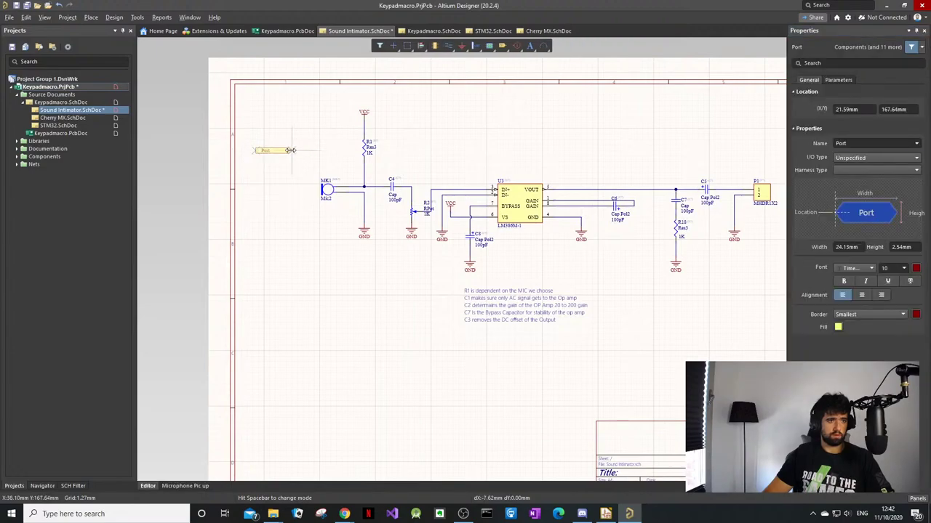
left_click(283, 151)
key("Escape")
scroll(289, 149, "up", 2, "ctrl")
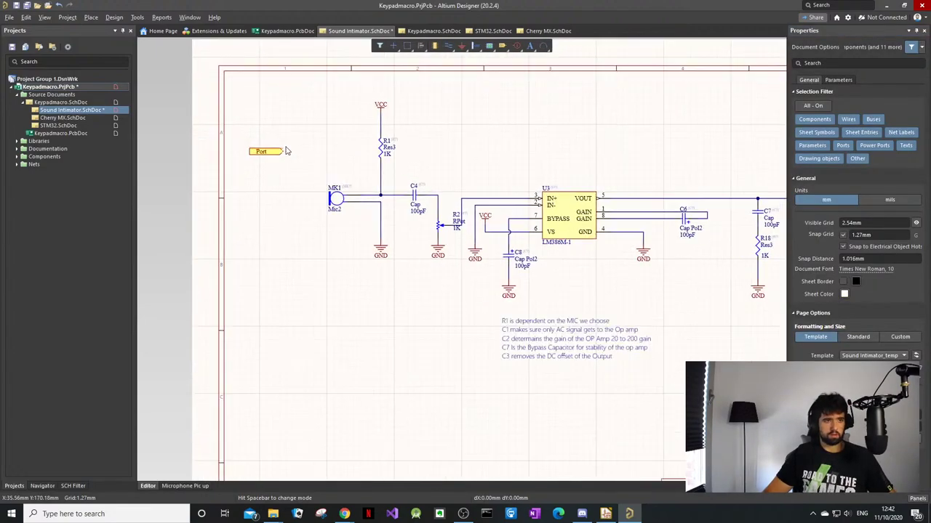
Step: Look over the whole amplifier circuit from microphone MK1 to output header P1
scroll(362, 163, "down", 4, "ctrl")
scroll(362, 163, "up", 2, "ctrl")
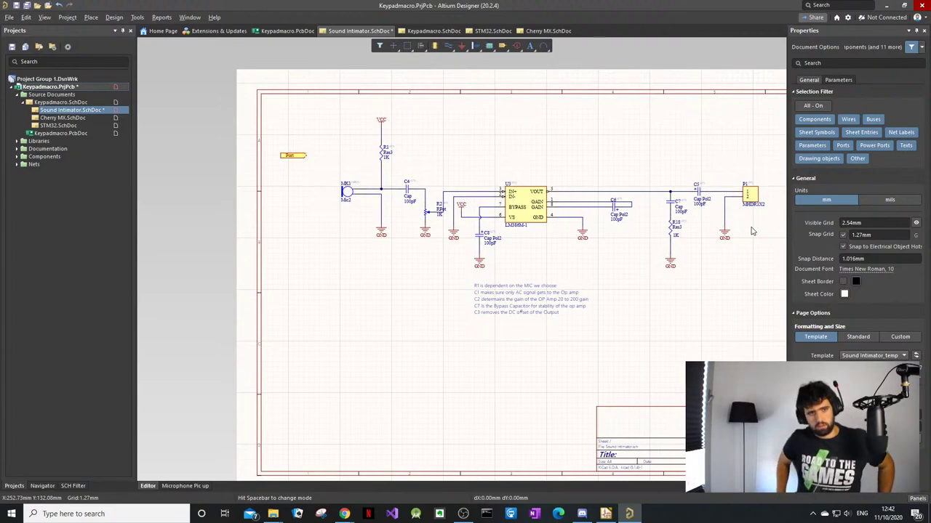
scroll(618, 271, "down", 1, "ctrl")
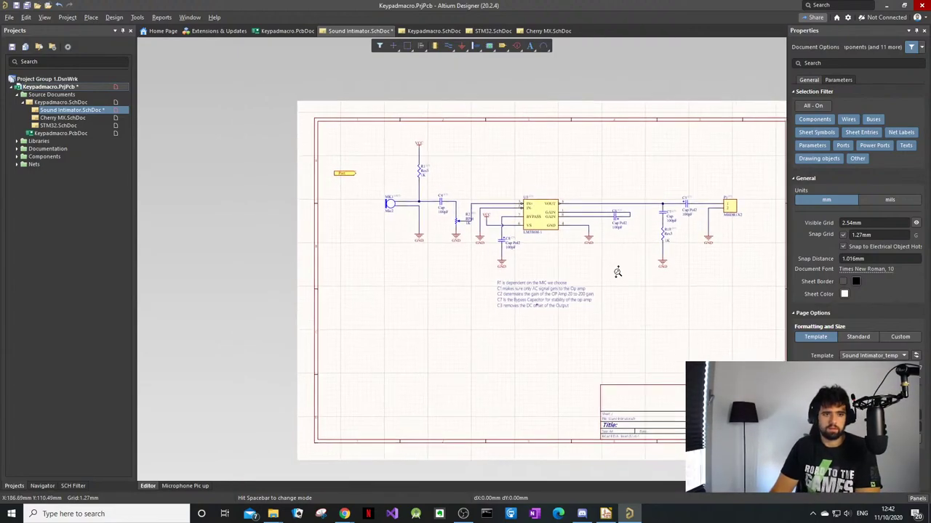
scroll(618, 271, "up", 2, "ctrl")
scroll(519, 197, "down", 4, "ctrl")
scroll(486, 188, "up", 3, "ctrl")
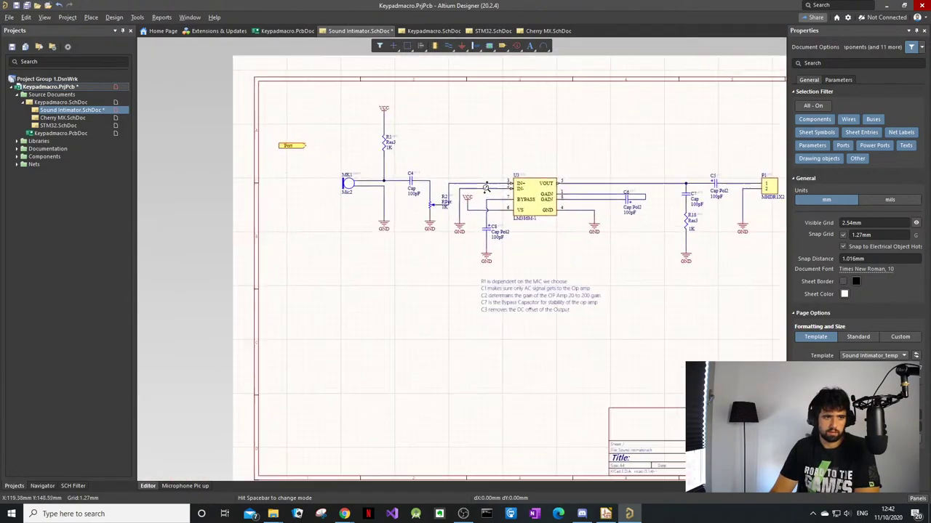
scroll(486, 188, "up", 1, "ctrl")
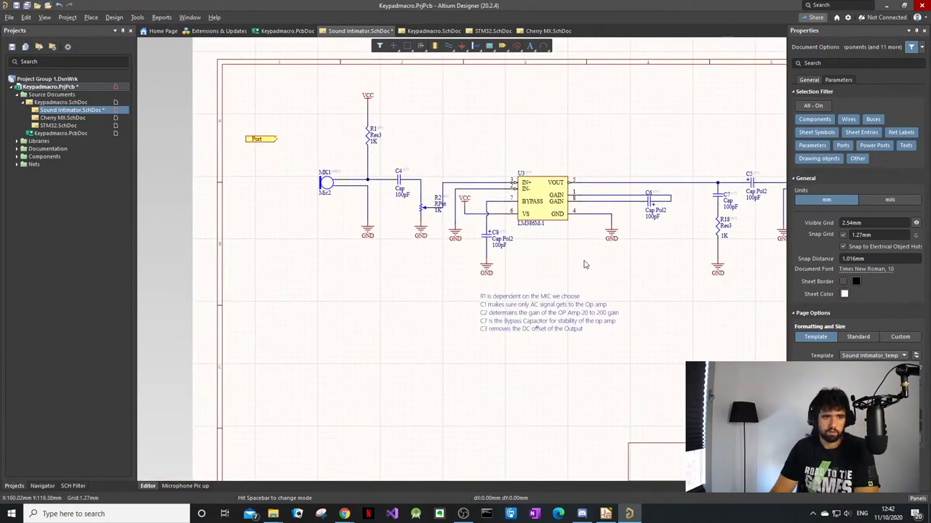
scroll(653, 179, "down", 1, "ctrl")
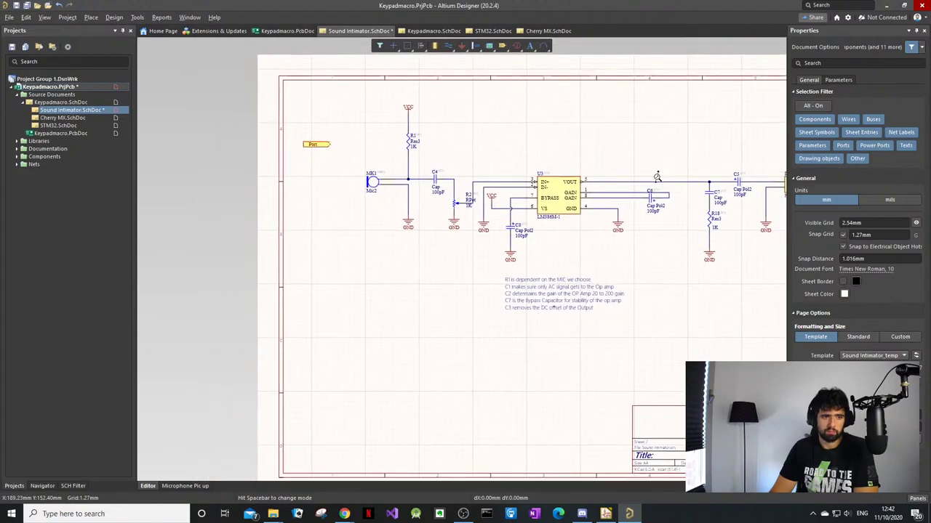
scroll(732, 180, "down", 1, "ctrl")
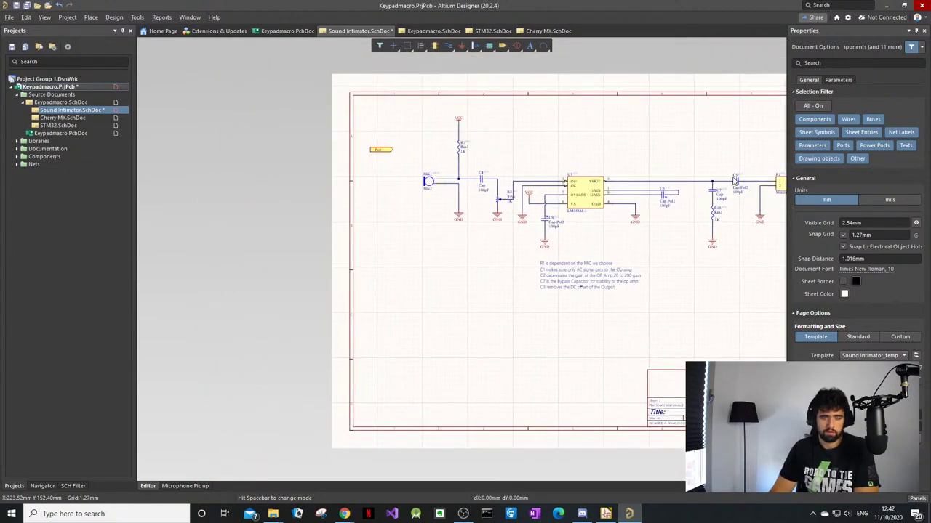
right_click_drag(784, 183, 746, 183)
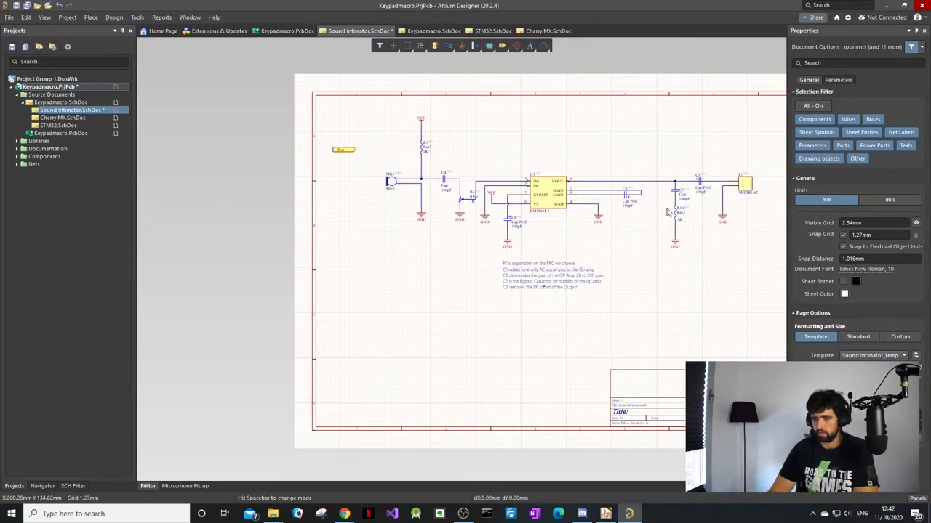
Step: Name the port near microphone MK1 VCC and set its I/O type to Input
left_click(349, 149)
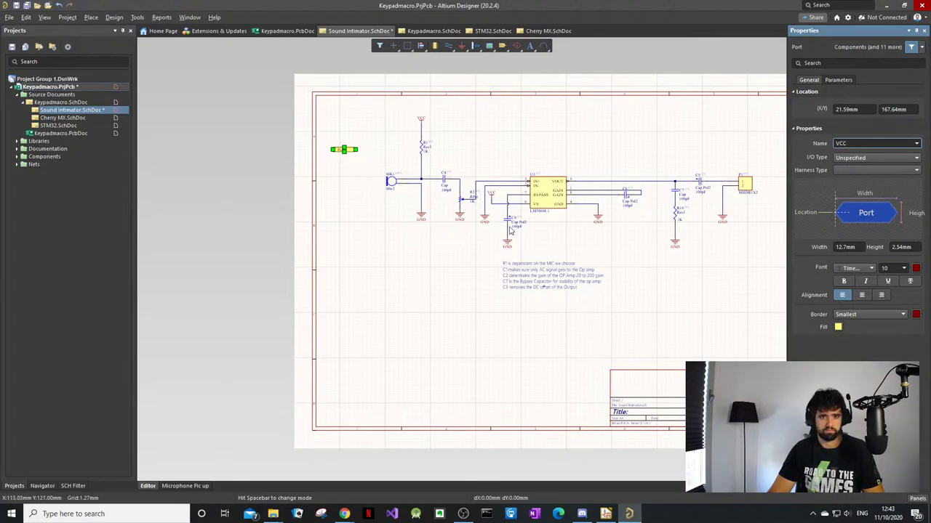
left_click(842, 159)
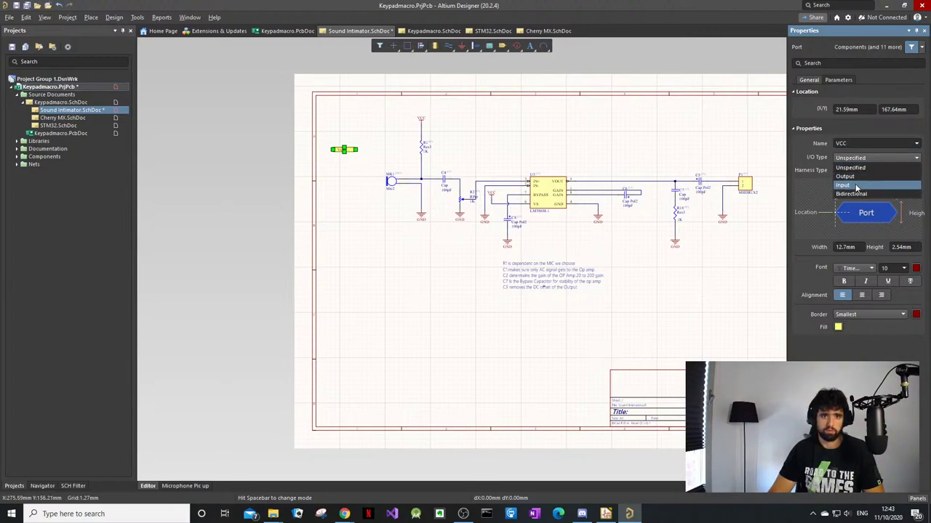
left_click(852, 186)
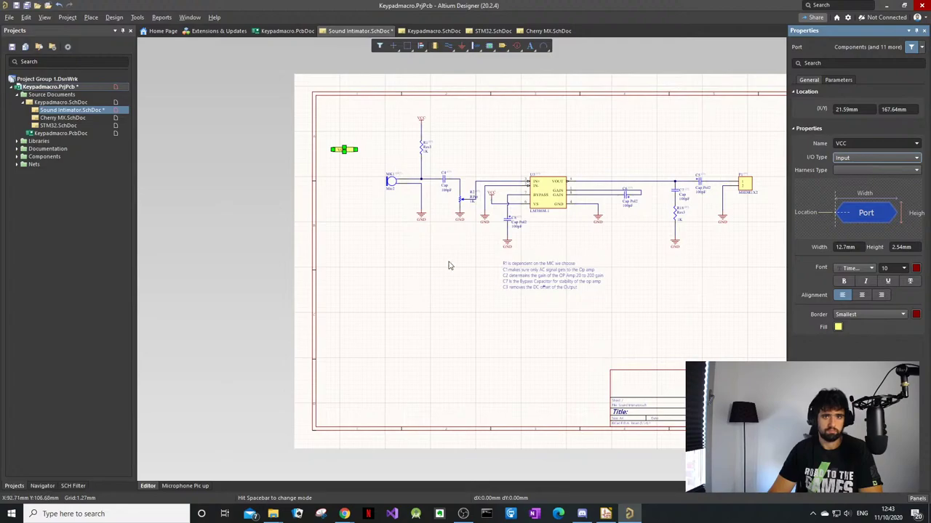
left_click(416, 246)
Step: Shorten the VCC port to about 10.16 mm and move it to about X 20.32 mm, Y 179.07 mm
scroll(354, 147, "up", 3, "ctrl")
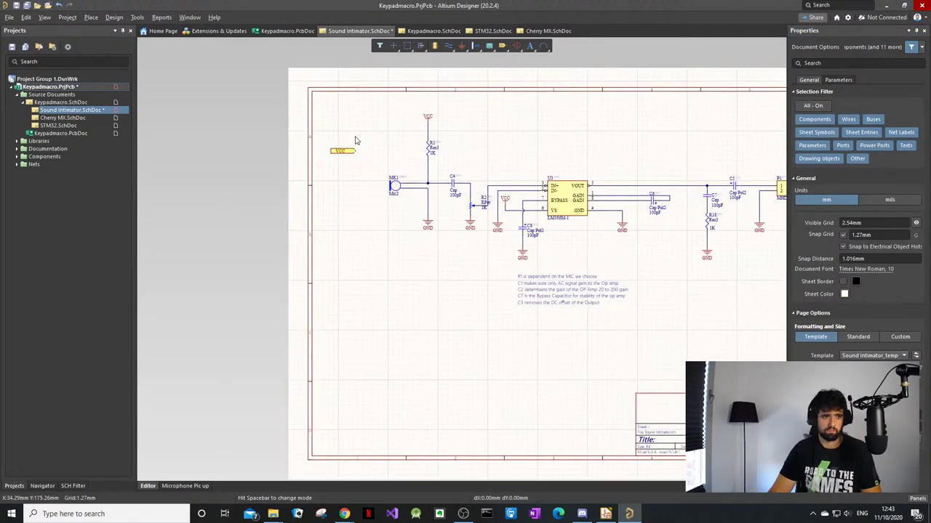
left_click(344, 155)
left_click_drag(359, 155, 332, 126)
left_click(363, 143)
left_click(336, 155)
Step: Copy the VCC power symbol above R1 and paste it between the VCC port and R1, slightly above the port
left_click(467, 98)
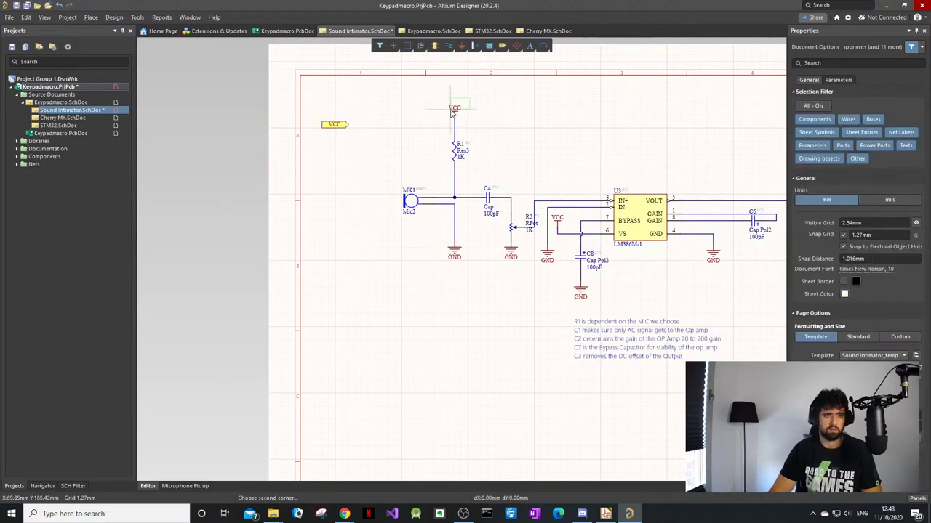
left_click(455, 109)
key("ctrl+v")
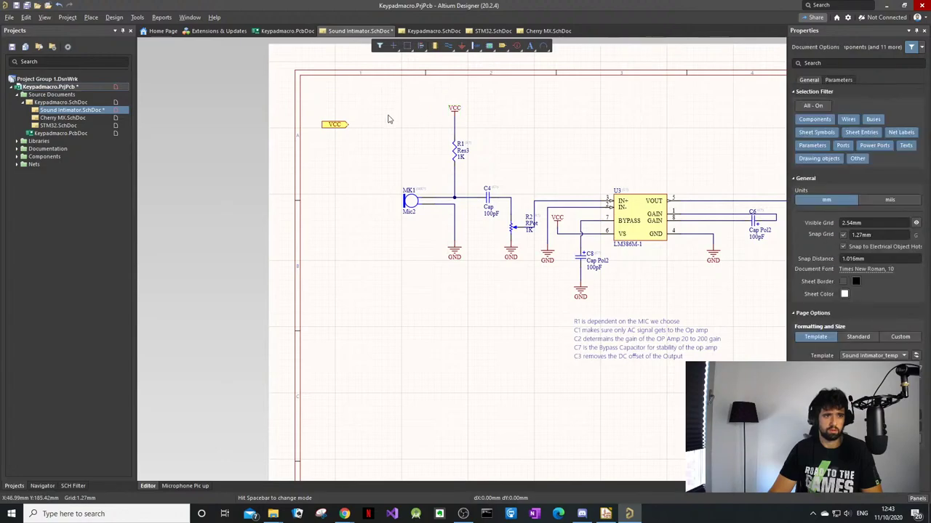
left_click(375, 106)
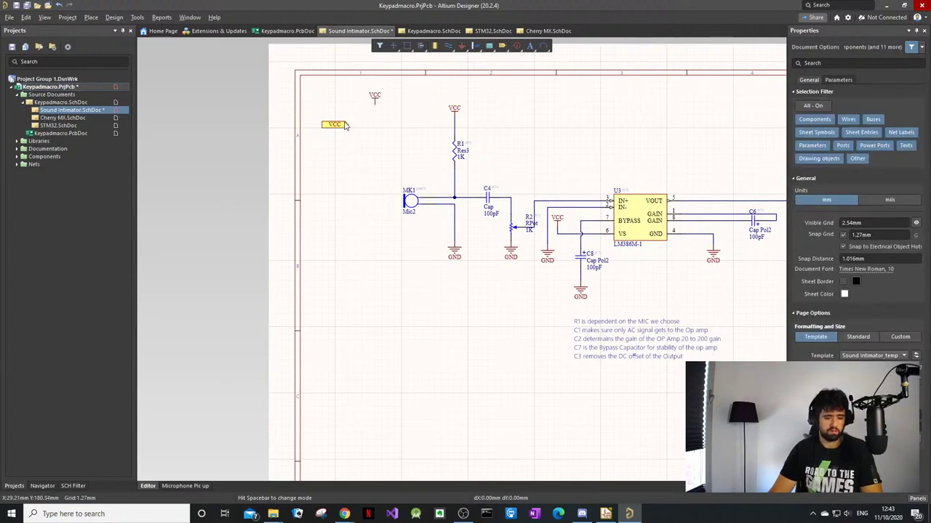
Step: Wire the VCC port to the pasted VCC power symbol
left_click(349, 124)
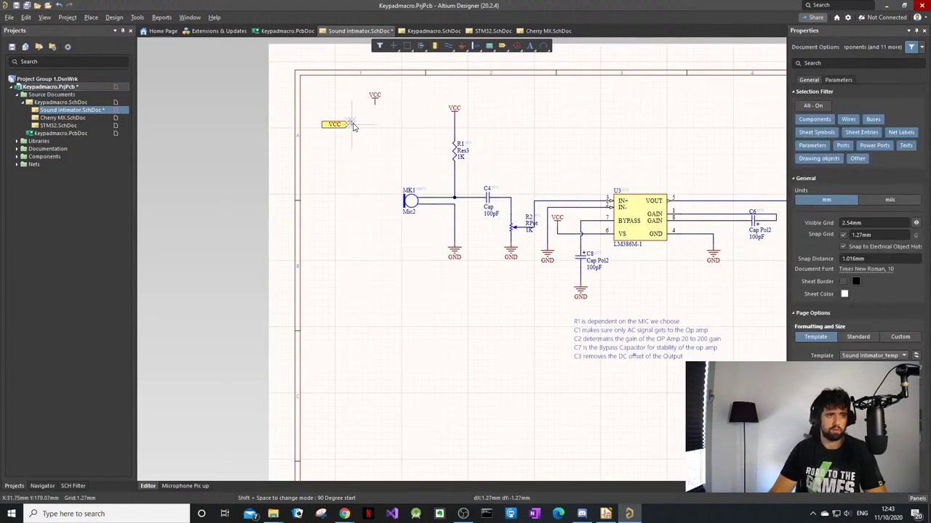
key("p")
key("w")
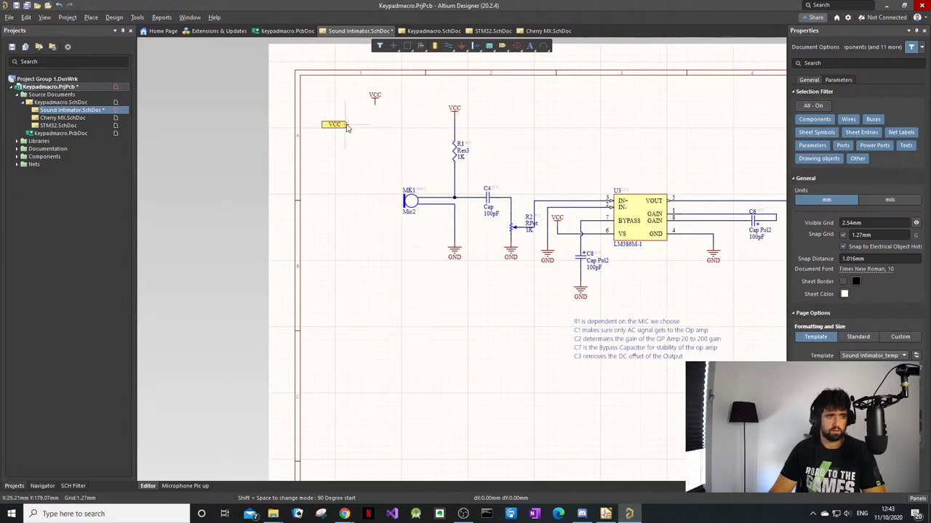
left_click(374, 101)
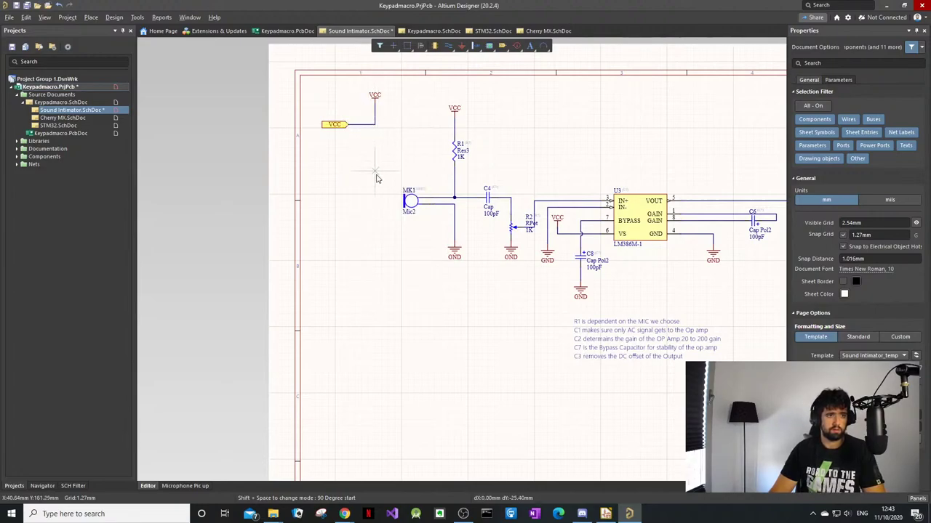
key("Escape")
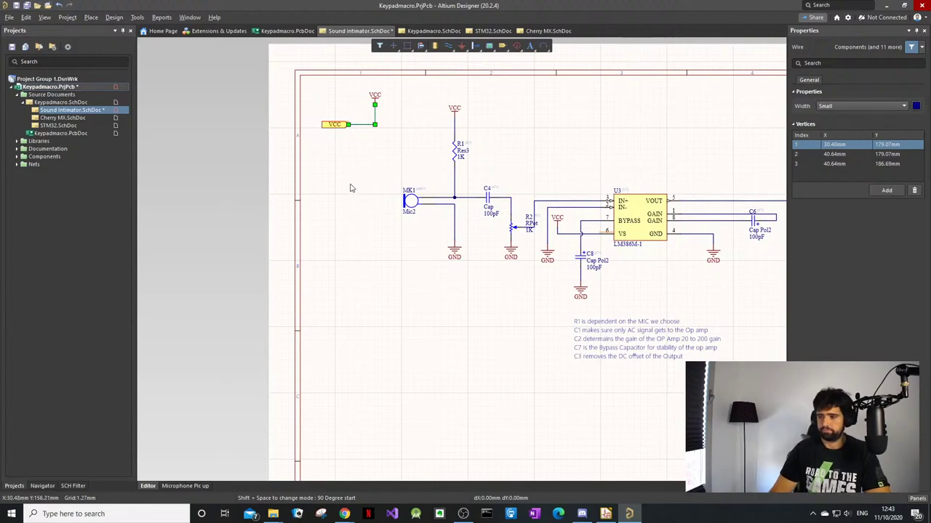
left_click(349, 187)
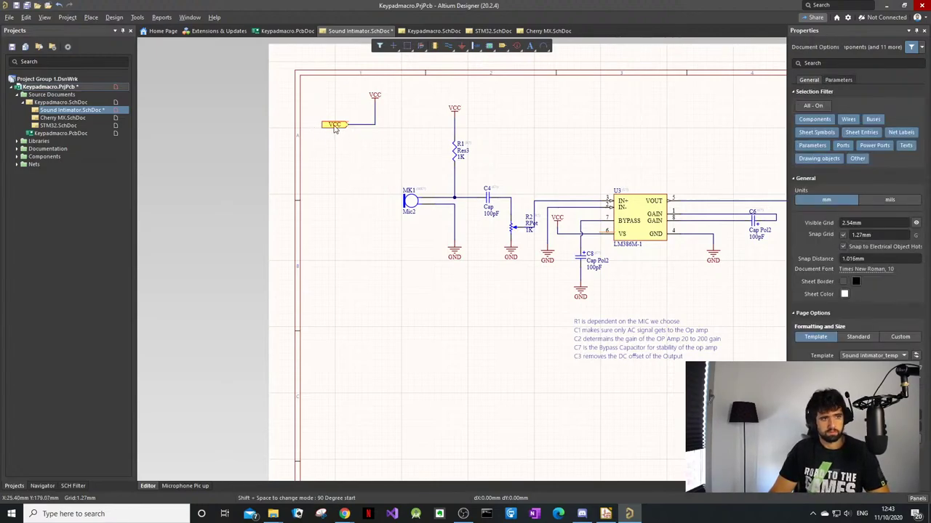
Step: Inspect the VCC port's properties and its connection to the VCC power symbol
scroll(335, 137, "up", 3, "ctrl")
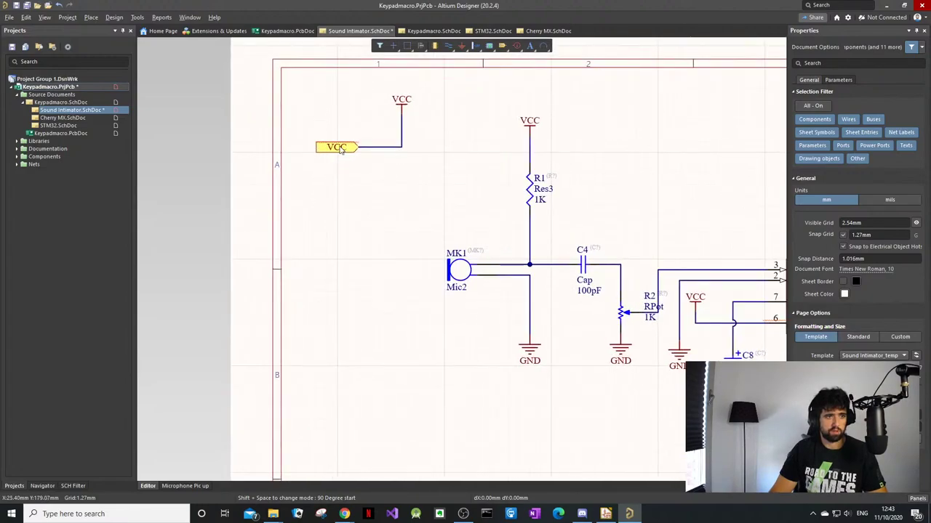
left_click(340, 150)
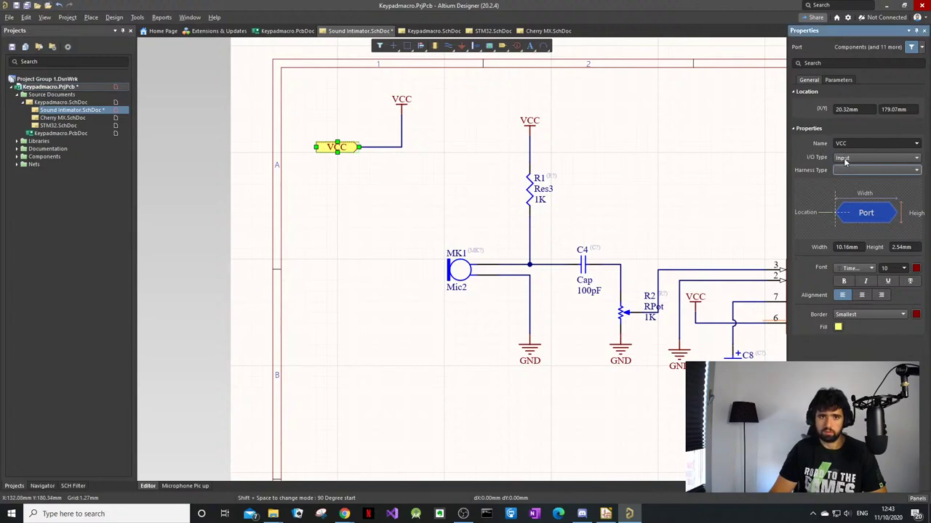
left_click(406, 150)
left_click(353, 150)
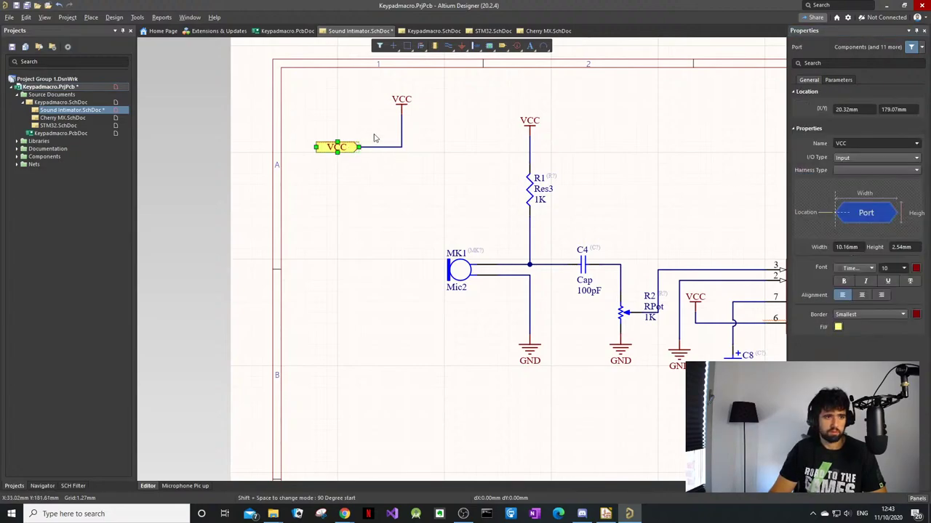
left_click(405, 114)
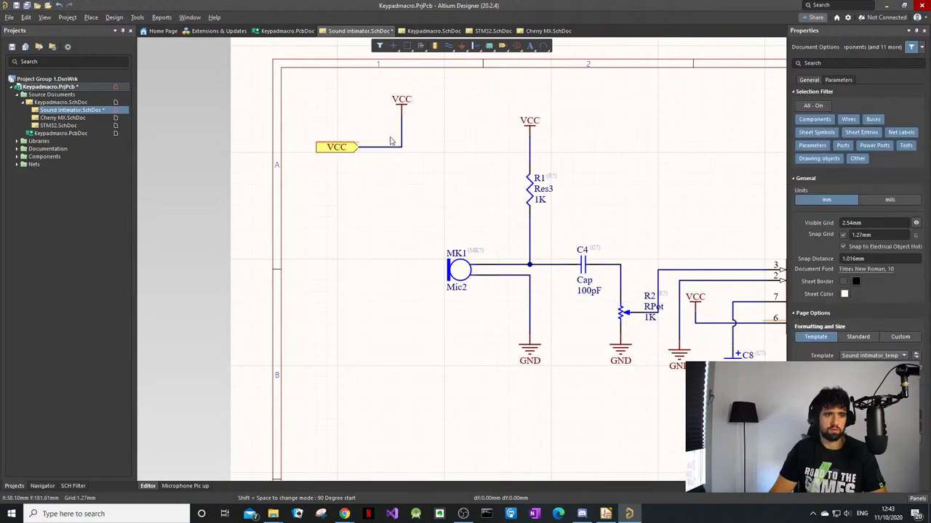
Step: Delete the pasted VCC symbol with its wire, and the VCC power symbol above R1
left_click_drag(433, 96, 398, 157)
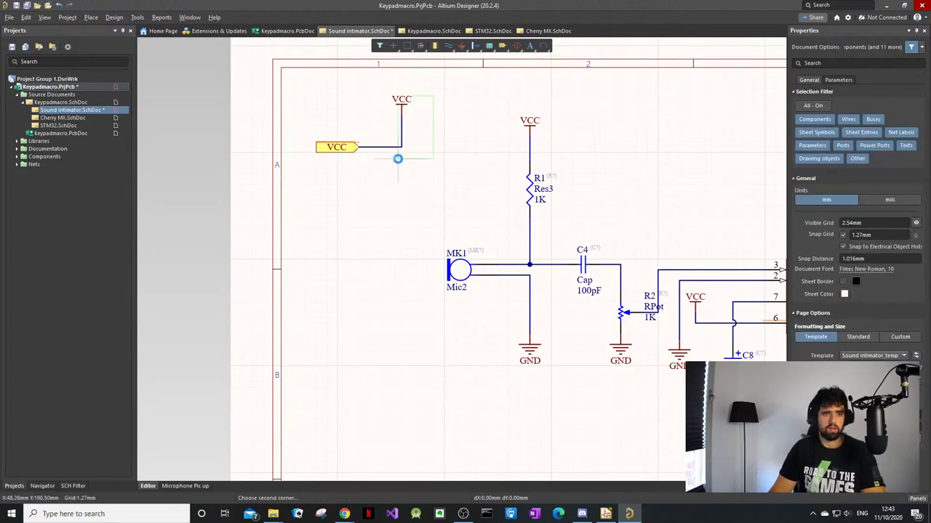
key("Delete")
left_click(529, 120)
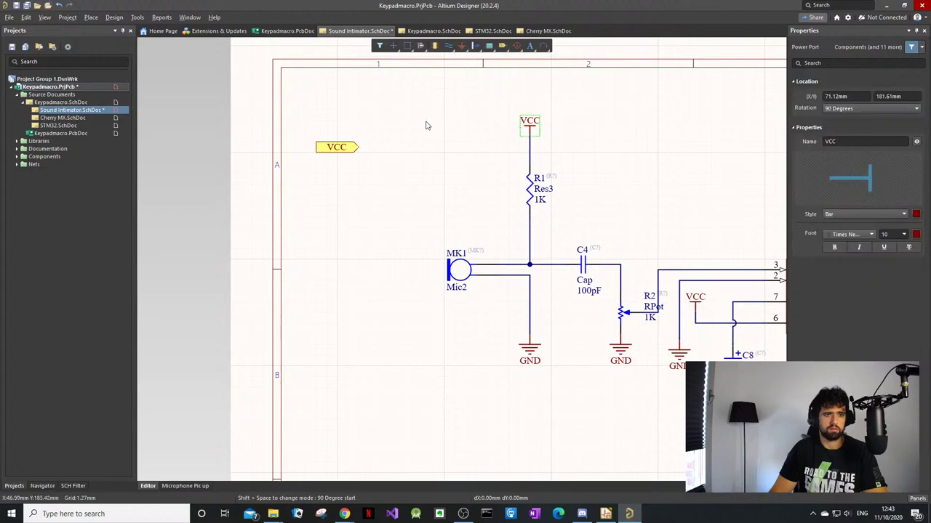
key("Delete")
Step: Move the VCC port close to R1's upper end and wire it to R1
left_click(338, 147)
left_click_drag(346, 147, 491, 115)
left_click(566, 114)
key("p")
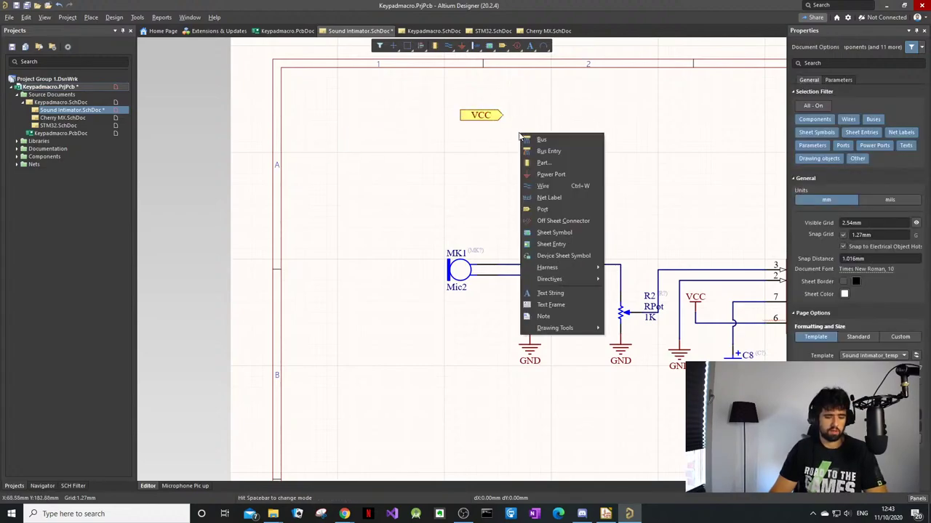
key("w")
left_click(529, 136)
left_click(505, 116)
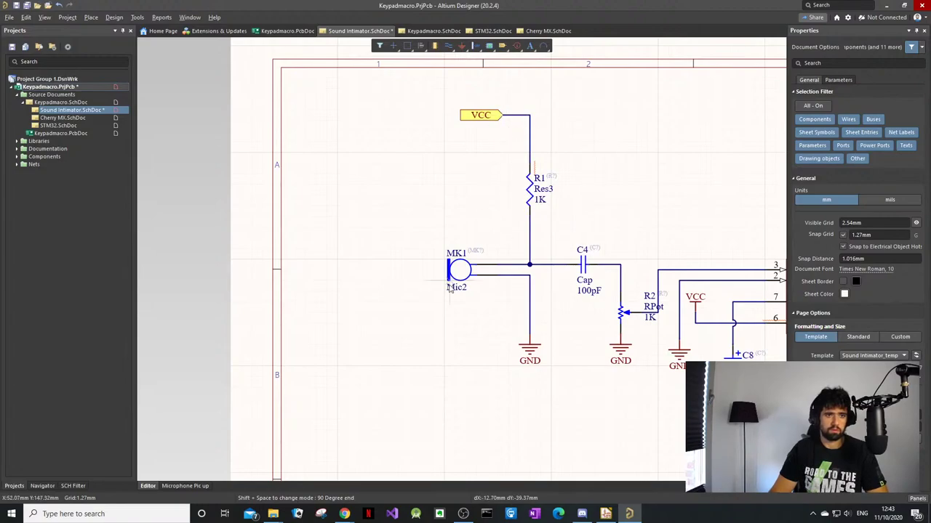
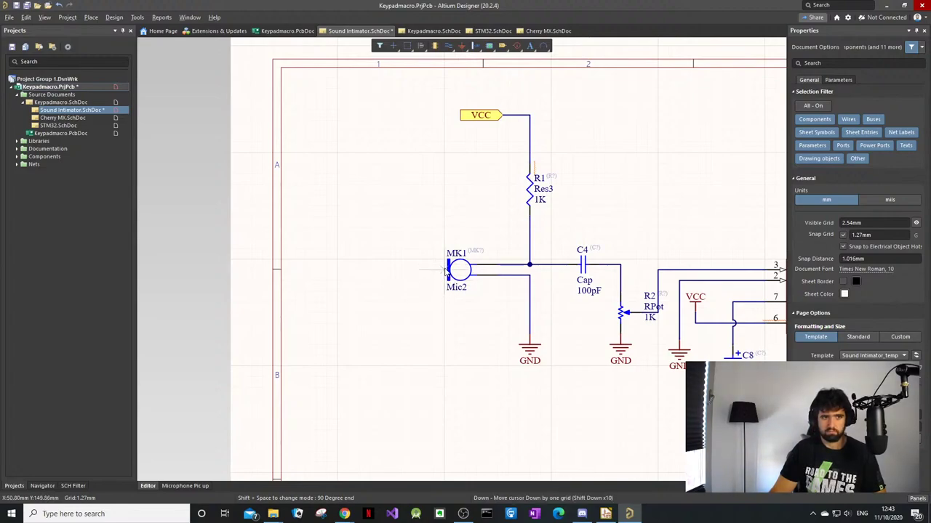
Step: Undo the wire to R1 and the last move of the VCC port
left_click(429, 252)
key("Escape")
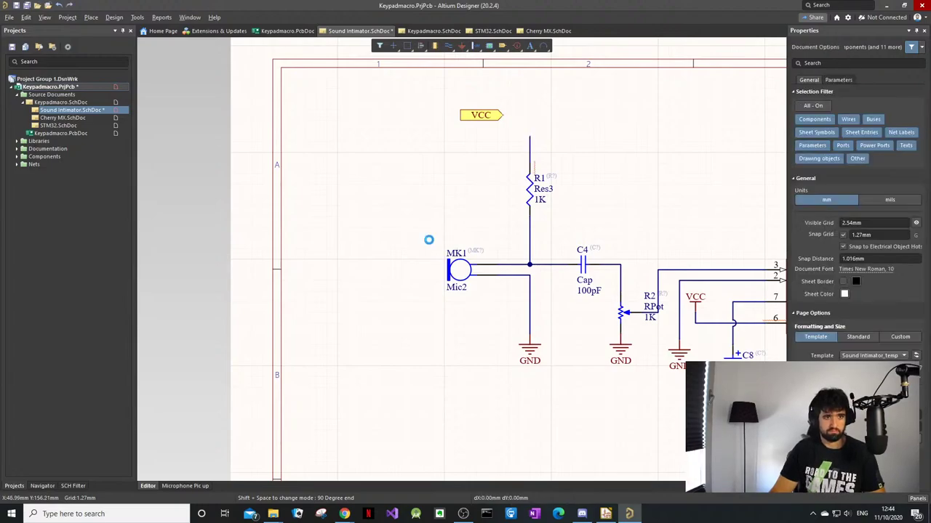
key("ctrl+z")
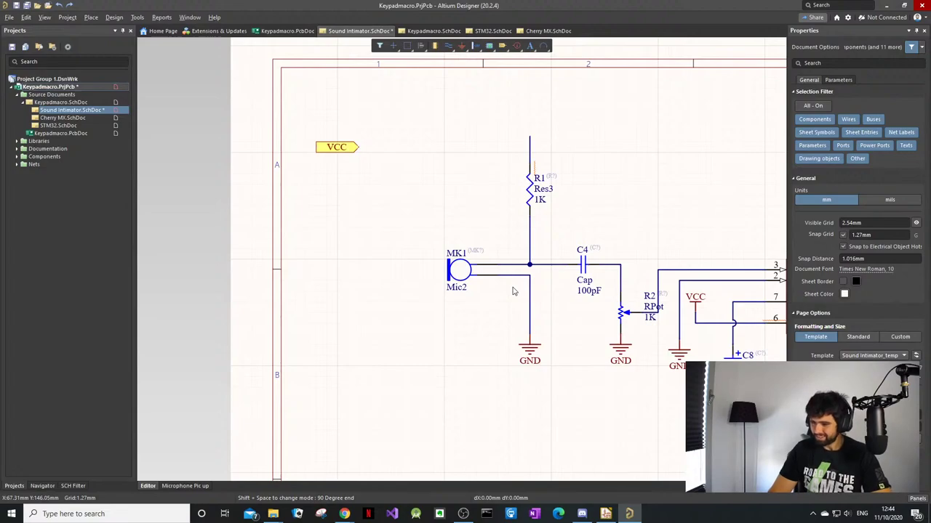
Step: Place a VCC power port to the right of R1 and set its style to Signal Ground
right_click(682, 144)
left_click(720, 186)
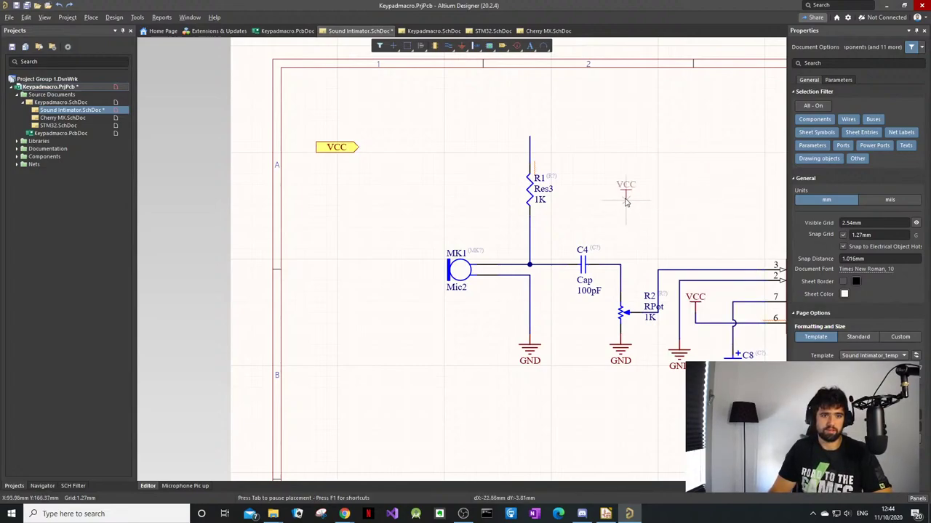
key("Tab")
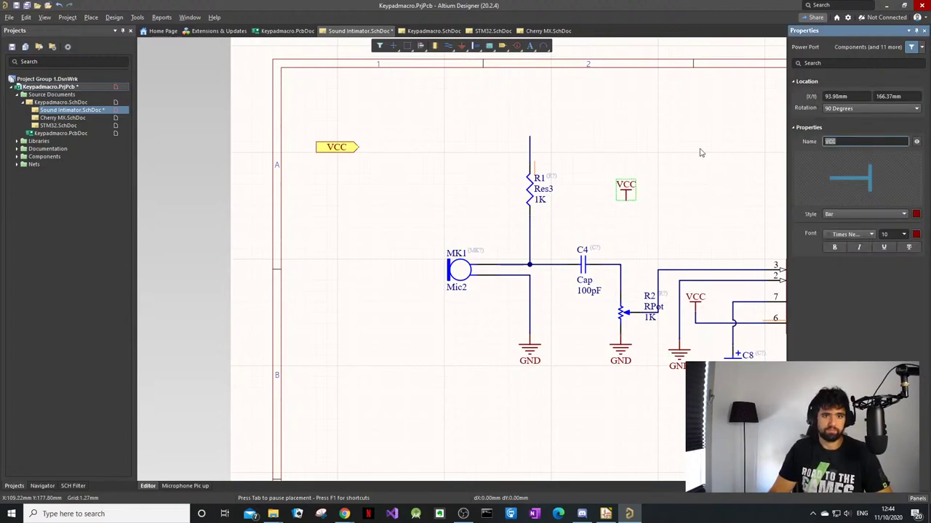
left_click(891, 218)
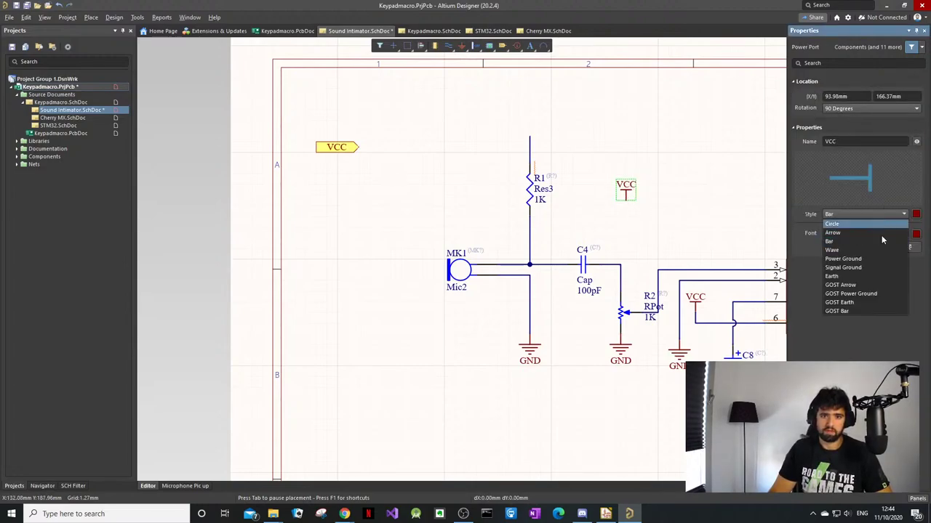
left_click(851, 267)
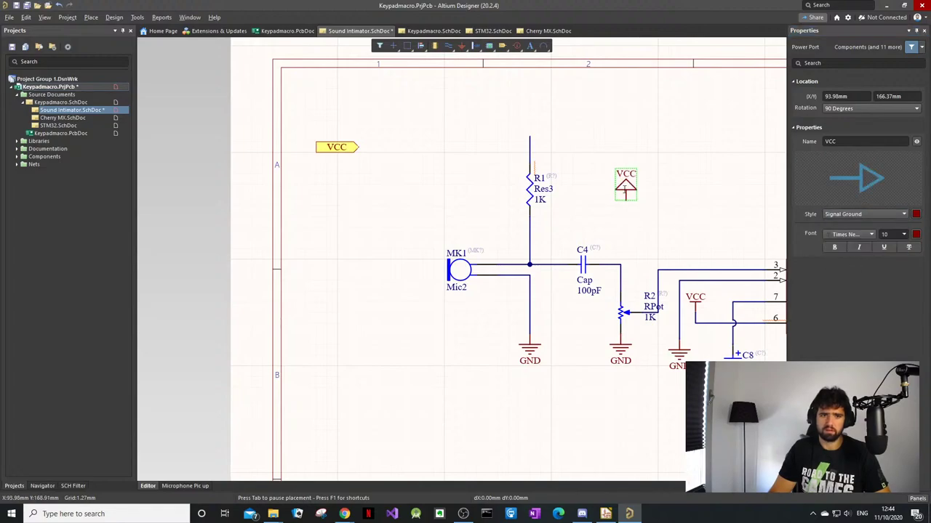
Step: Try the Power Ground and Earth styles on the new VCC power port
double_click(626, 197)
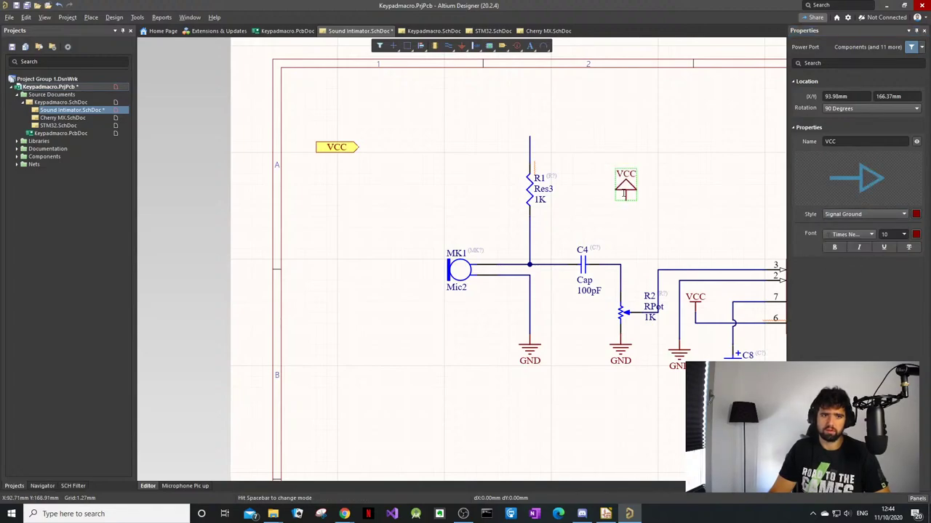
left_click(865, 214)
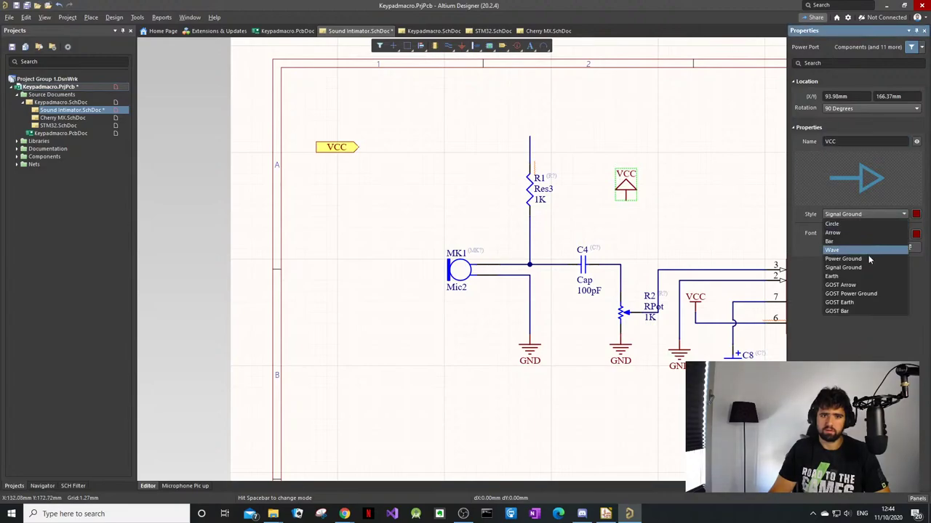
left_click(866, 256)
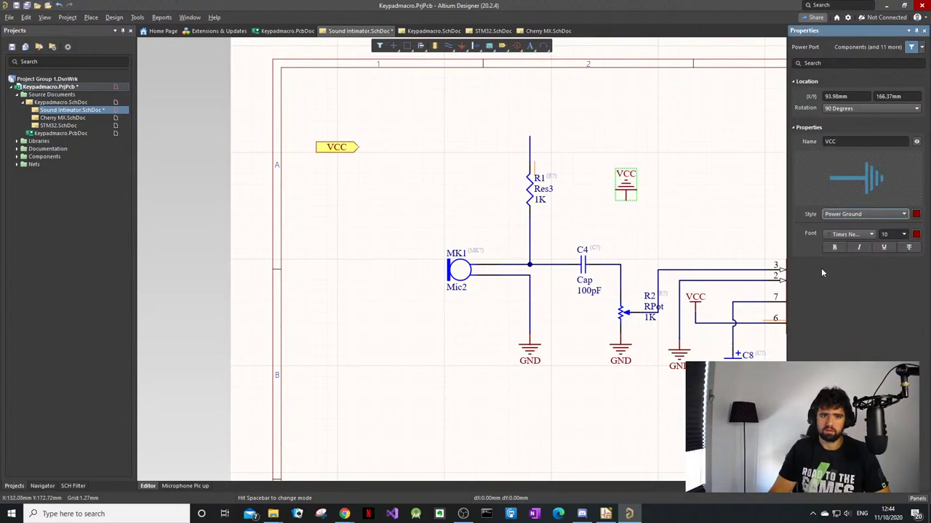
left_click(864, 215)
left_click(869, 276)
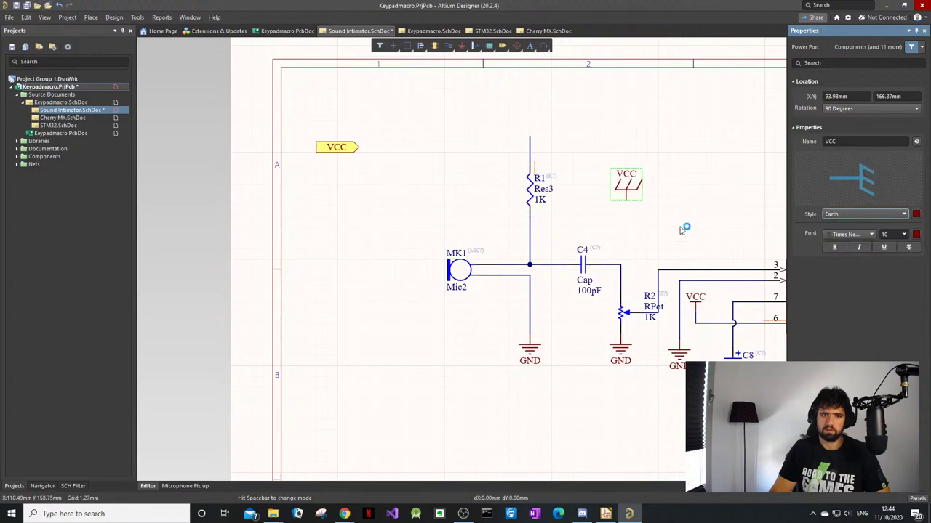
left_click(584, 190)
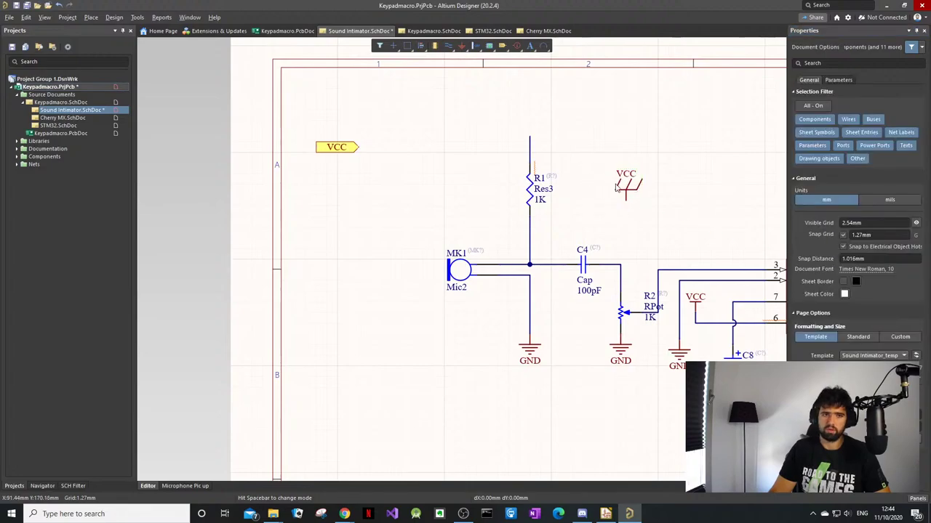
Step: Check the properties of the GND symbol under R2 and delete the Earth-style VCC power port
left_click(627, 346)
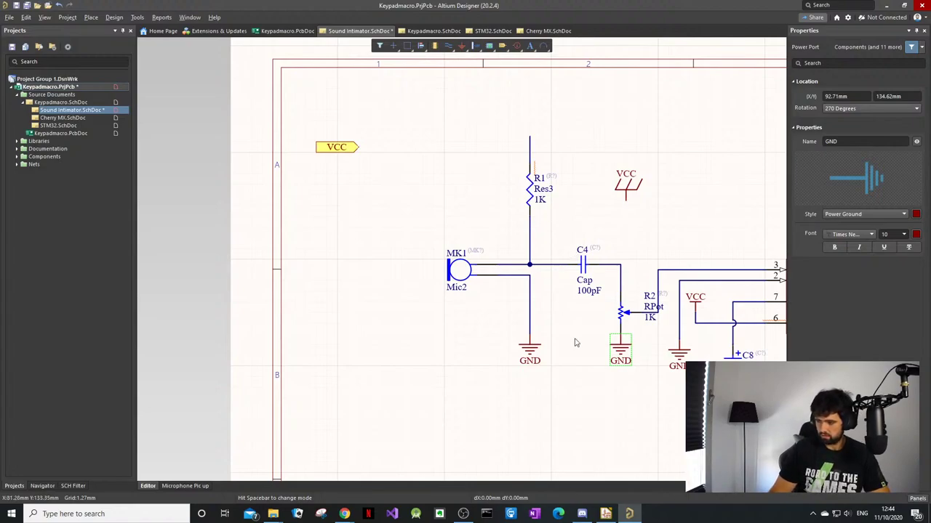
left_click(623, 203)
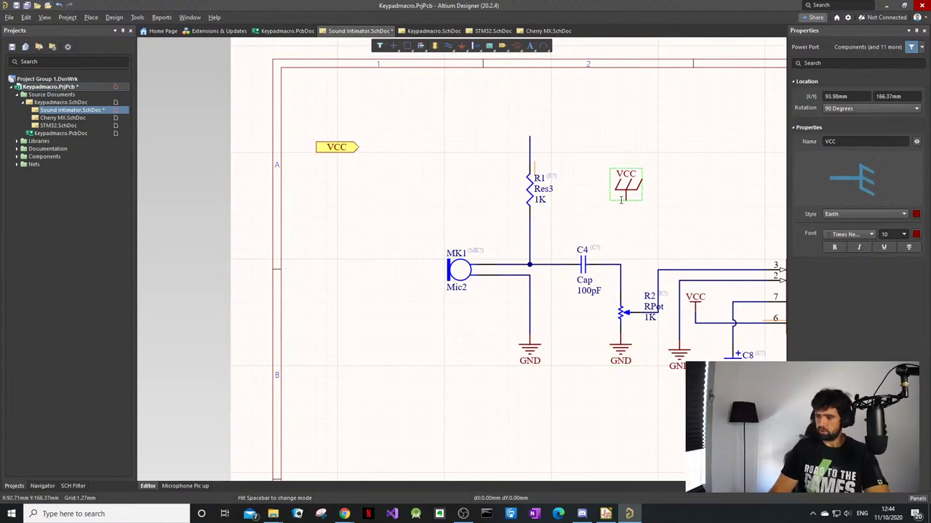
key("Delete")
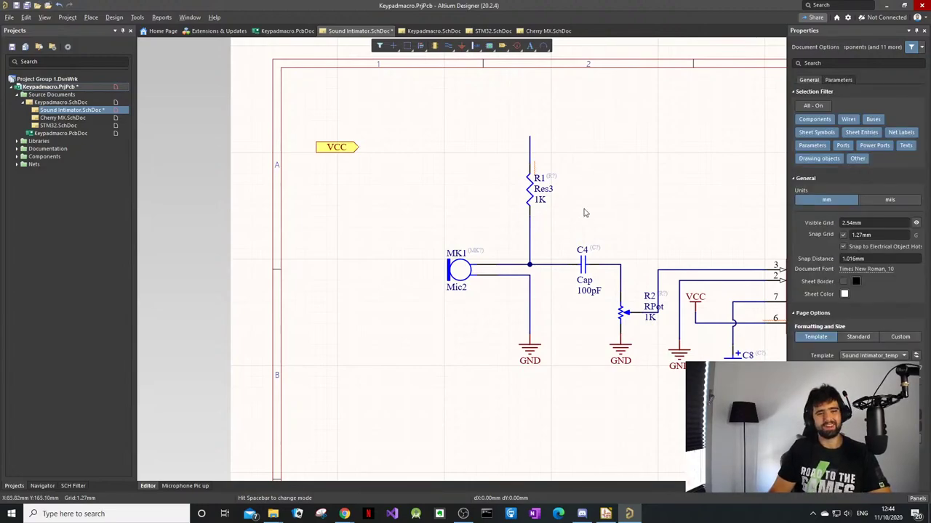
left_click_drag(368, 128, 323, 149)
left_click(397, 149)
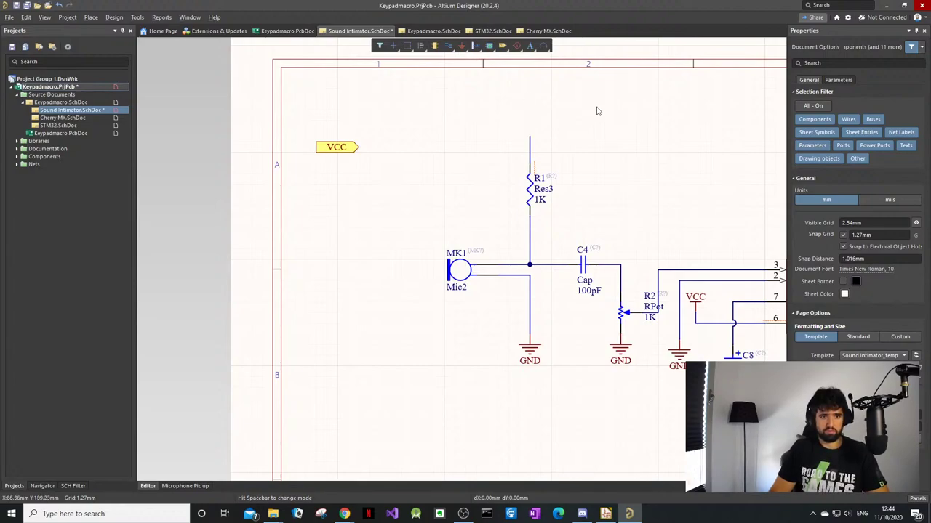
key("p")
left_click(576, 190)
Step: Duplicate the VCC power symbol at U3's VS pin and position the copy directly above R1's upper wire end
scroll(489, 175, "down", 2, "ctrl")
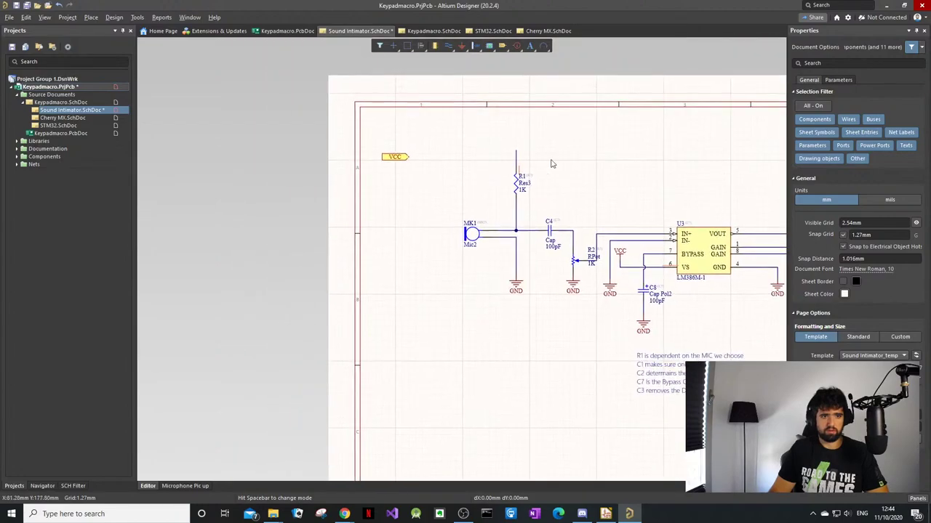
middle_click_drag(621, 161, 621, 167)
right_click_drag(622, 167, 544, 166)
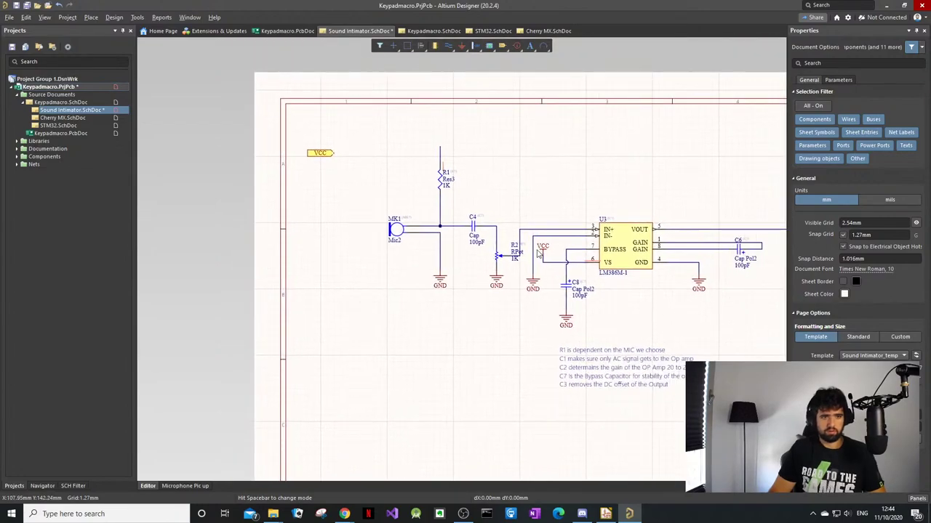
scroll(538, 253, "up", 3, "ctrl")
left_click_drag(550, 264, 455, 89, "shift")
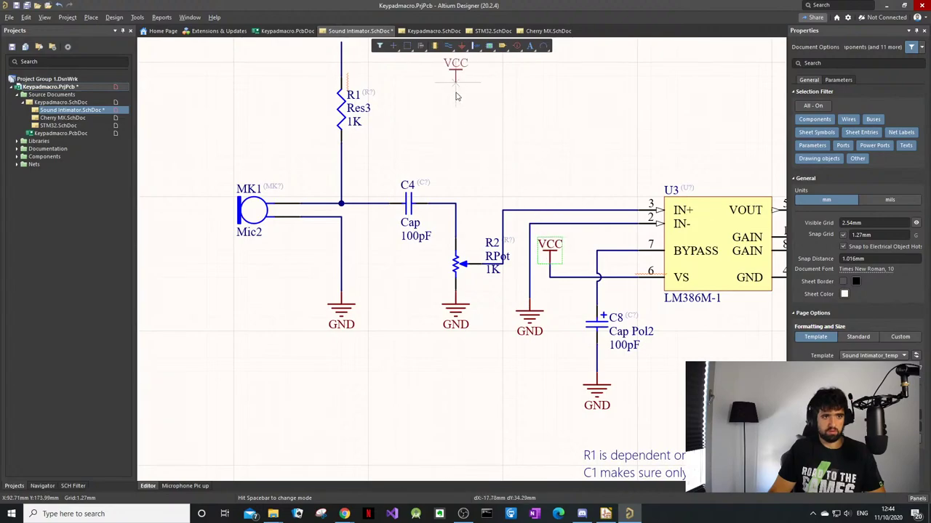
scroll(434, 151, "down", 2, "ctrl")
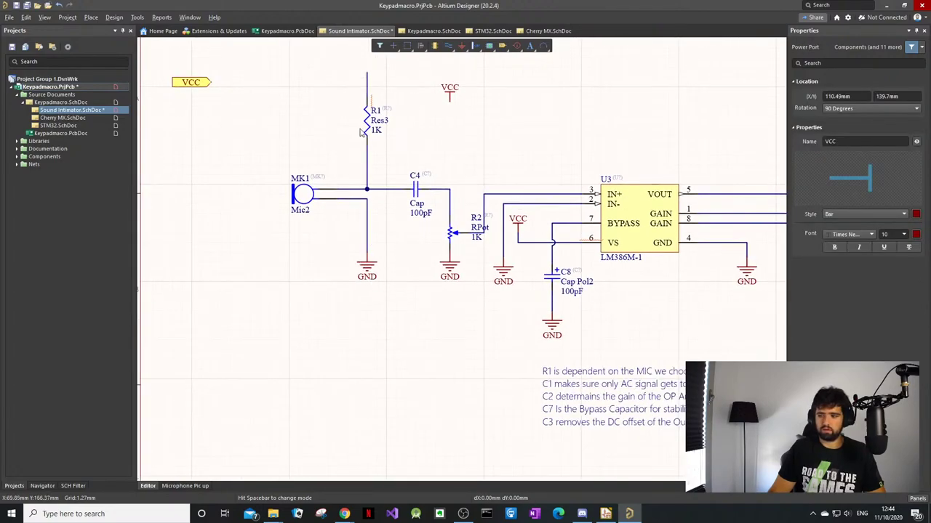
scroll(364, 127, "down", 2, "ctrl")
scroll(430, 130, "up", 4, "ctrl")
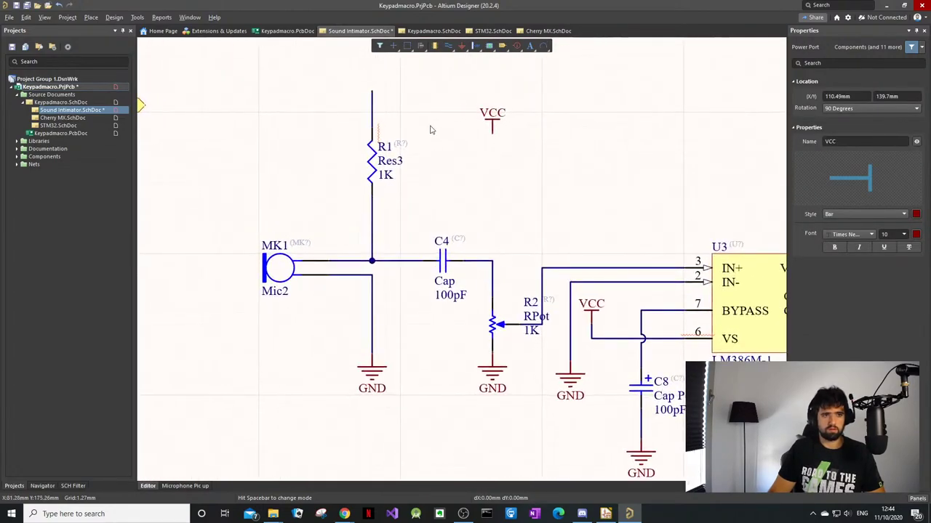
scroll(436, 135, "down", 1, "ctrl")
right_click_drag(476, 141, 507, 208)
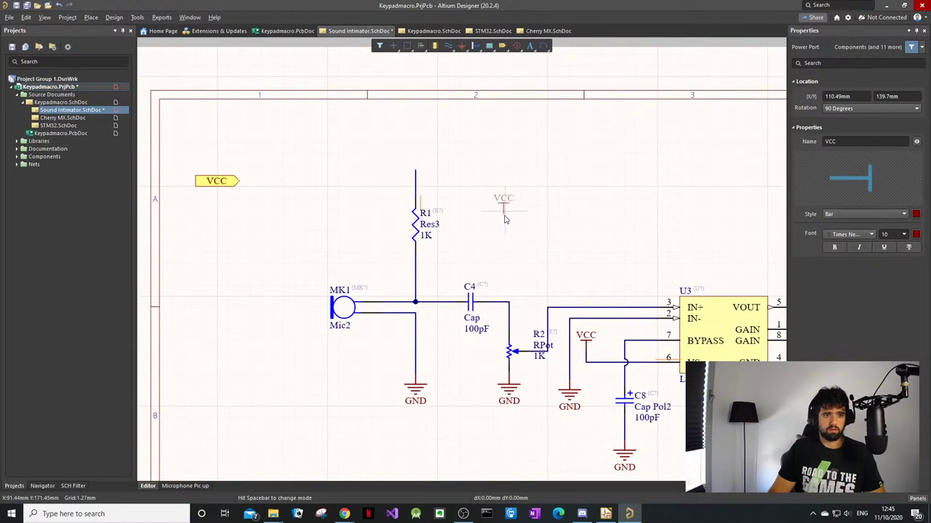
left_click_drag(506, 218, 421, 177)
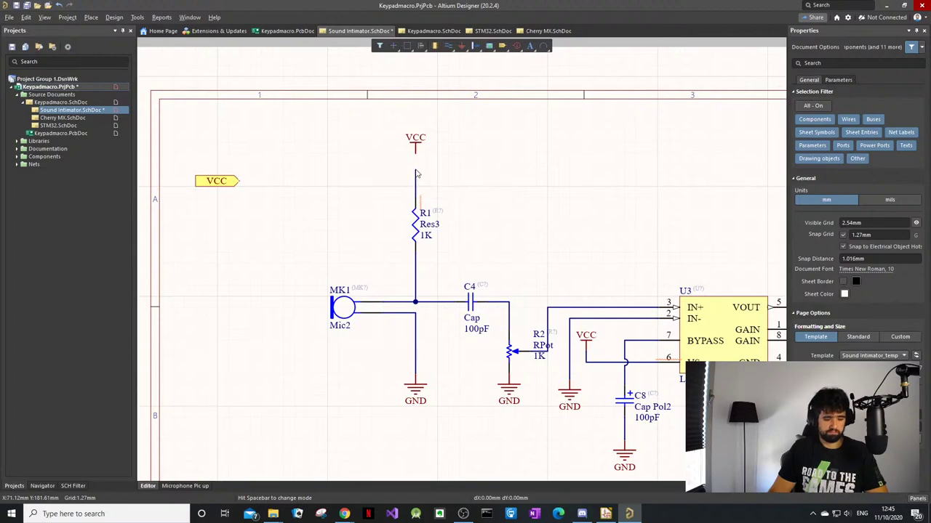
Step: Wire the upper end of R1's lead to the VCC power symbol above it
right_click(411, 167)
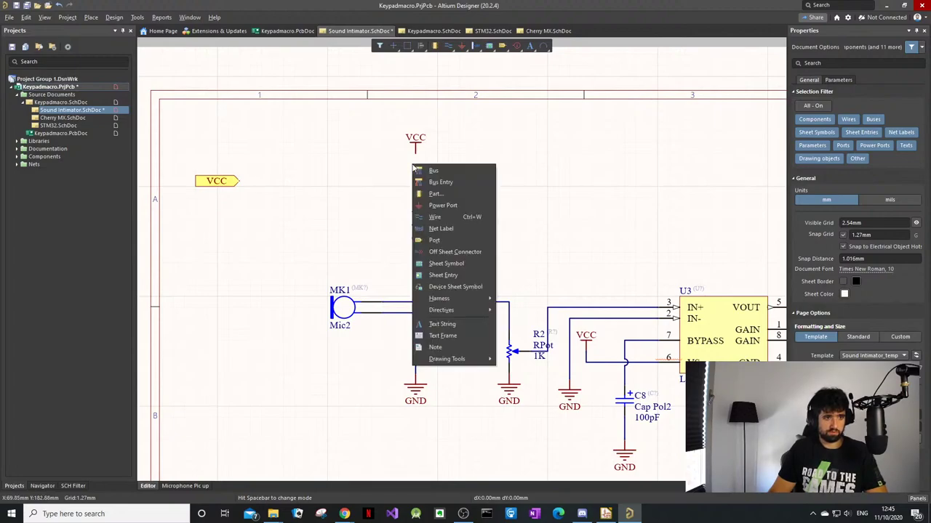
key("Escape")
left_click(415, 172)
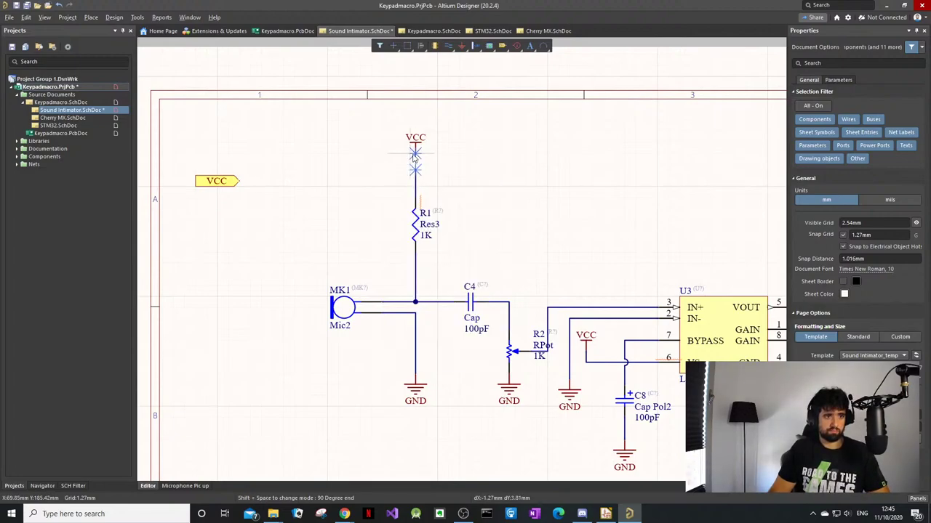
left_click(415, 154)
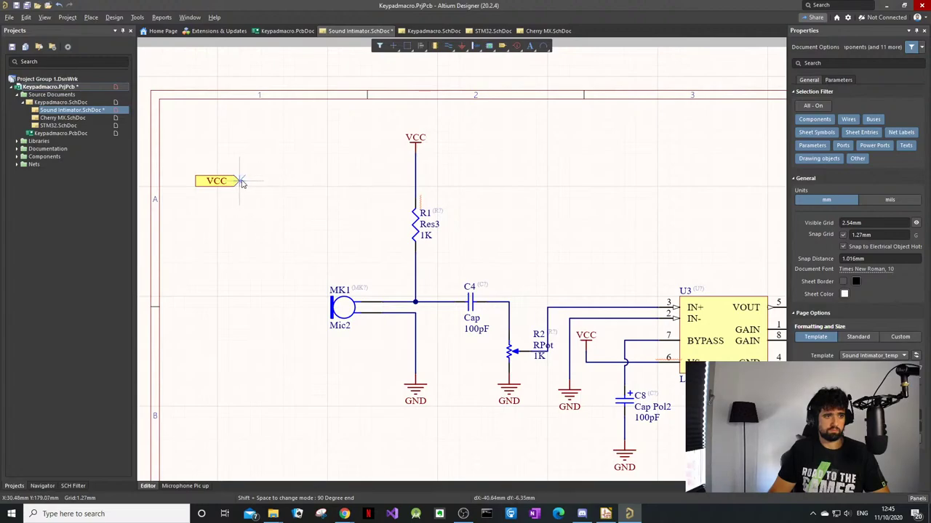
right_click(269, 174)
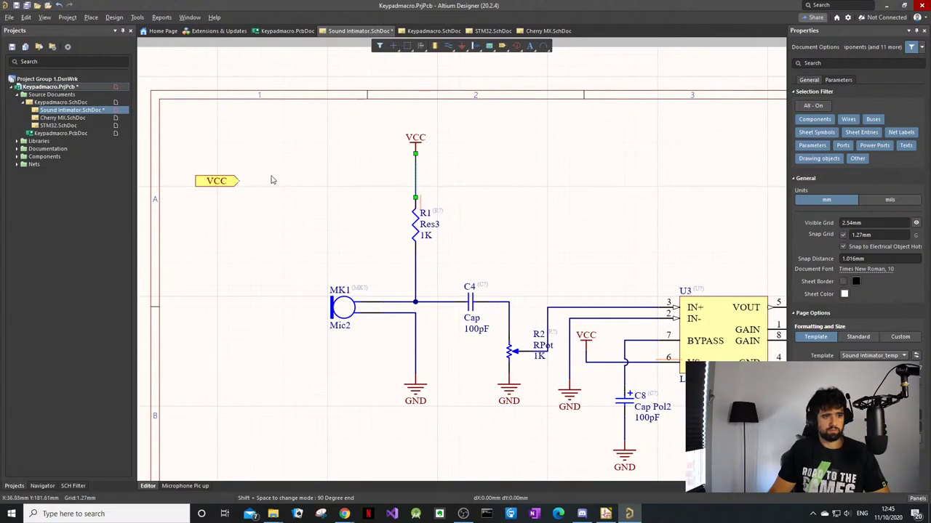
Step: Copy the VCC input port, paste it directly below the original, and rename the copy GND
left_click(210, 181)
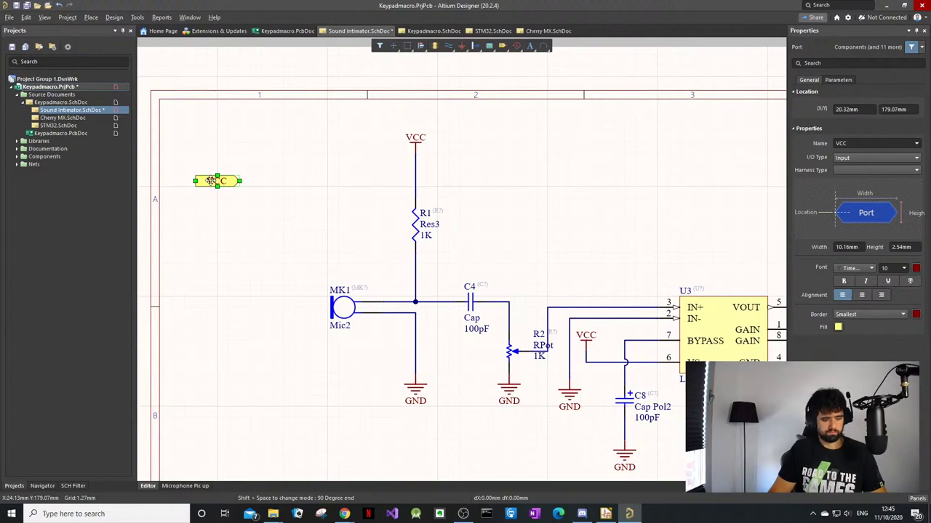
key("ctrl+c")
key("ctrl+v")
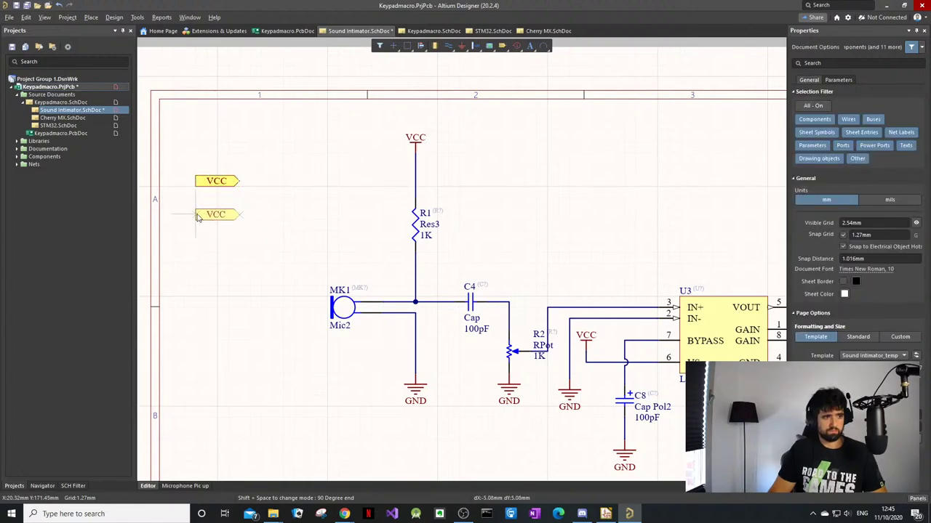
left_click(196, 216)
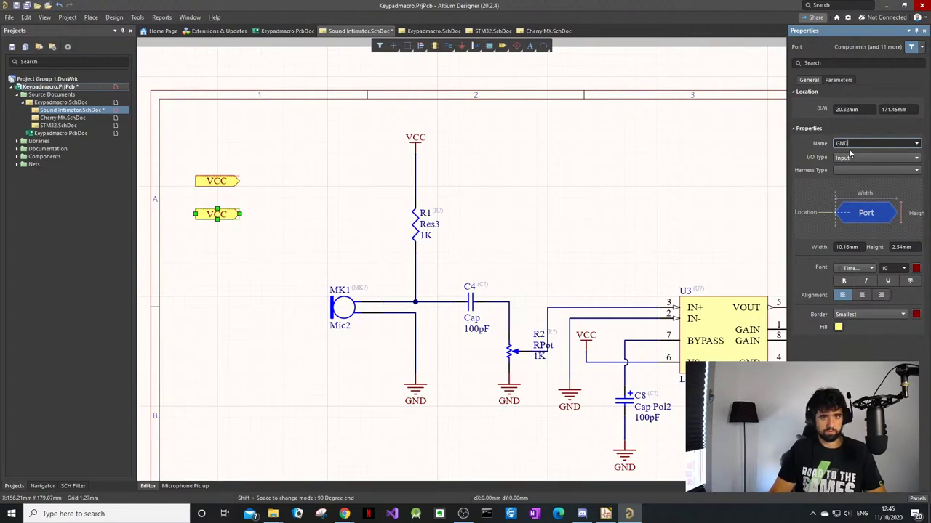
type("GND")
key("Return")
left_click(283, 229)
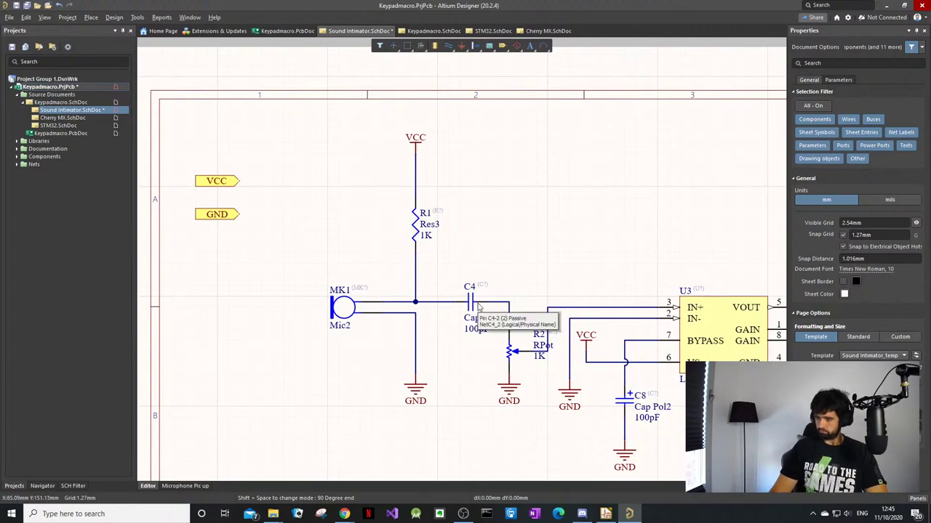
Step: Change the style of the GND symbol under R2 to Signal Ground
scroll(490, 391, "down", 2, "ctrl")
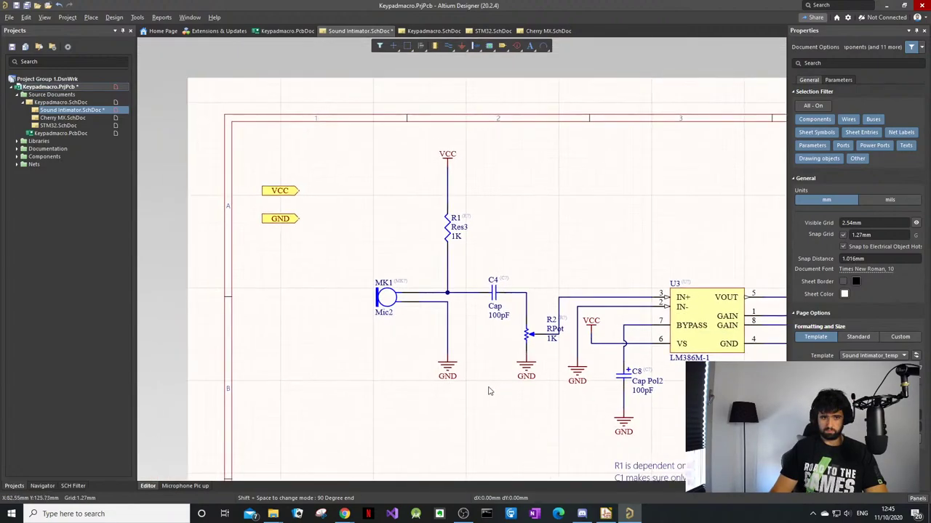
left_click(522, 368)
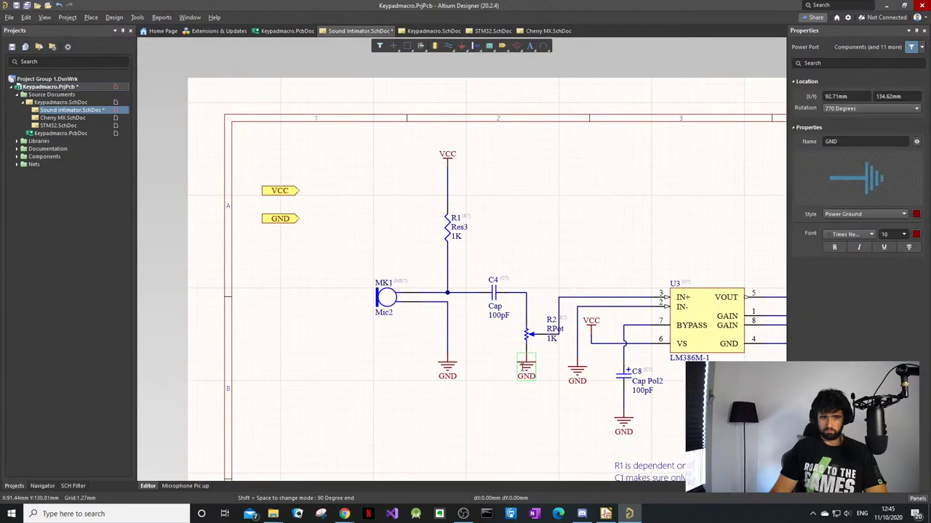
left_click(874, 215)
left_click(844, 267)
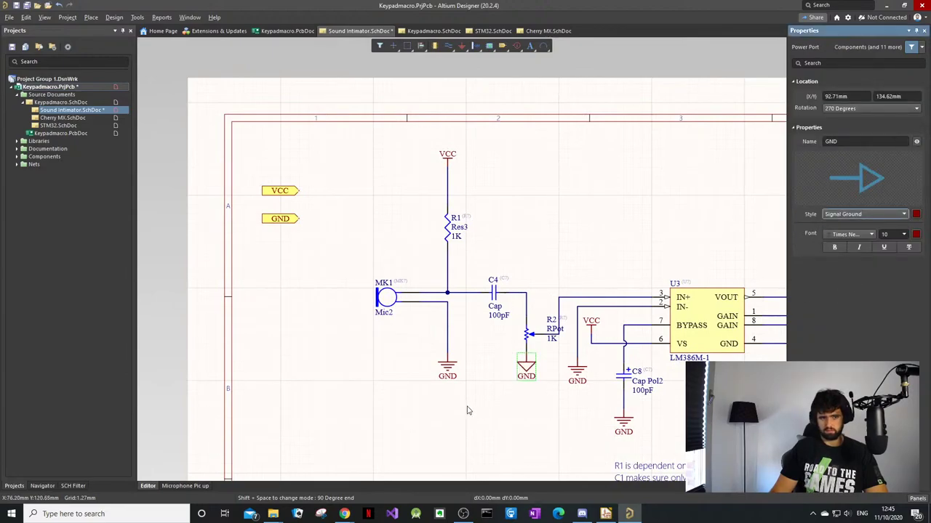
left_click(502, 386)
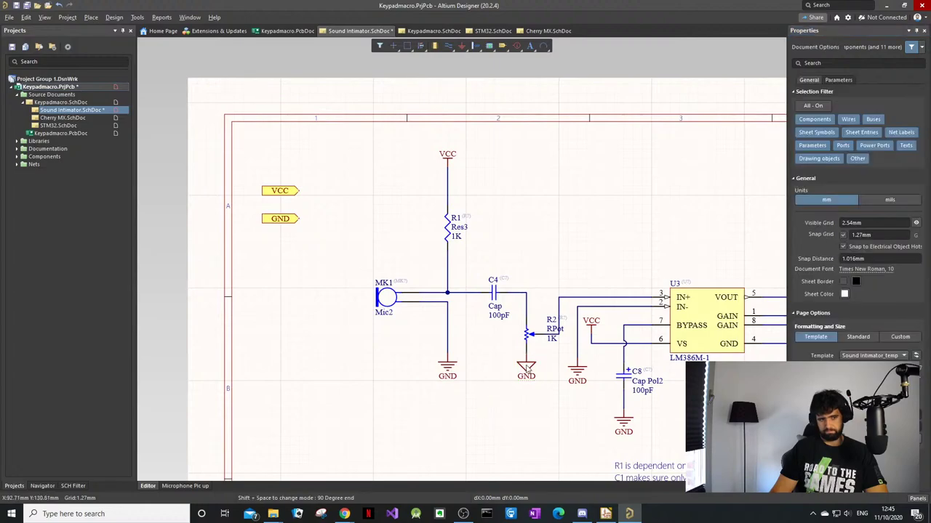
left_click(529, 368)
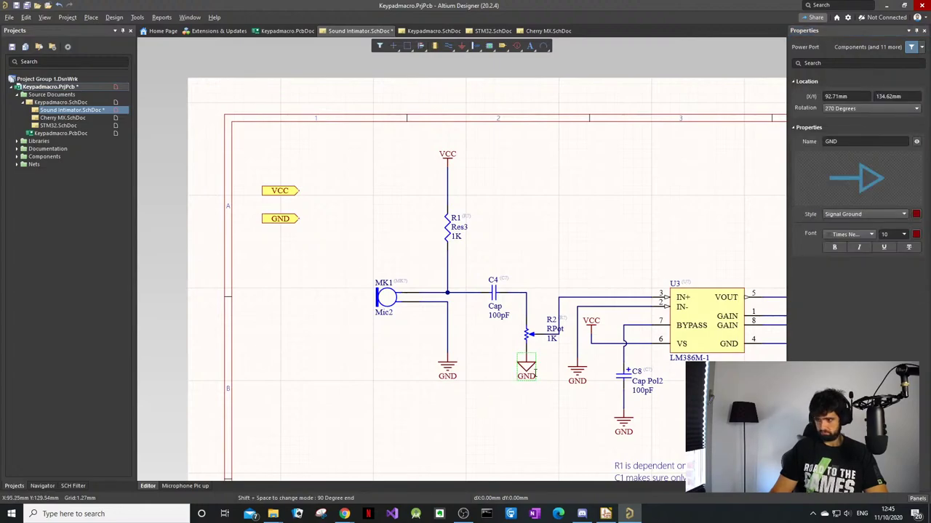
scroll(501, 389, "down", 1, "ctrl")
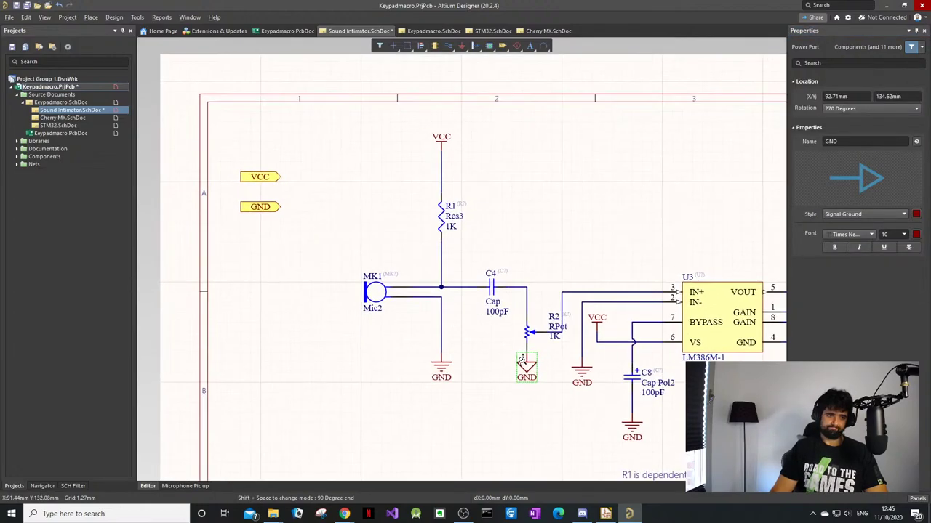
scroll(502, 389, "up", 4, "ctrl")
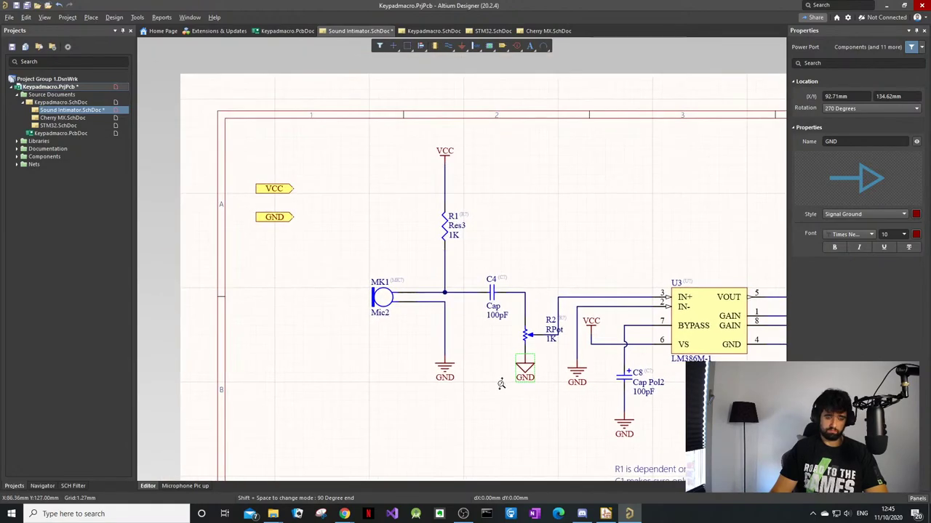
Step: Undo the last style change on the GND symbol under R2
scroll(505, 387, "up", 3, "ctrl")
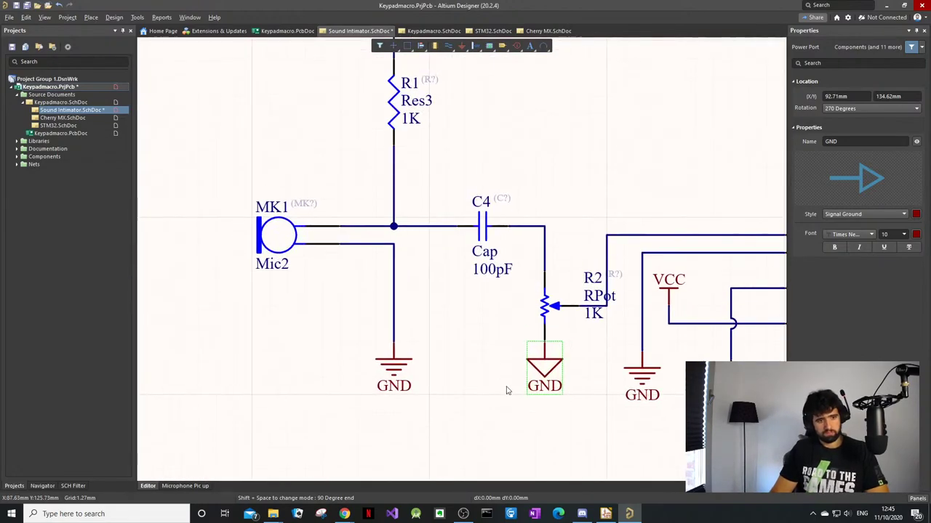
scroll(478, 362, "down", 2, "ctrl")
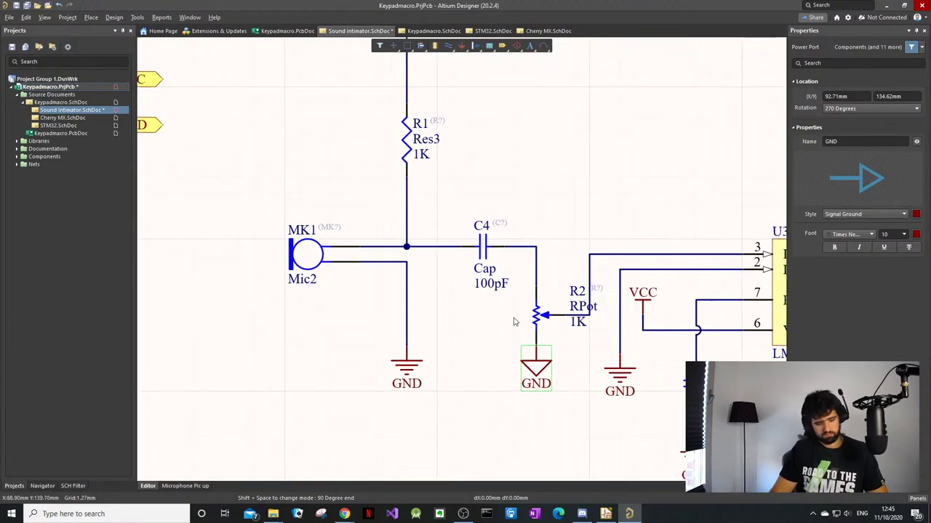
key("ctrl+z")
Step: Try the Earth style on the GND symbol under R2 and set it back to Power Ground
left_click(847, 213)
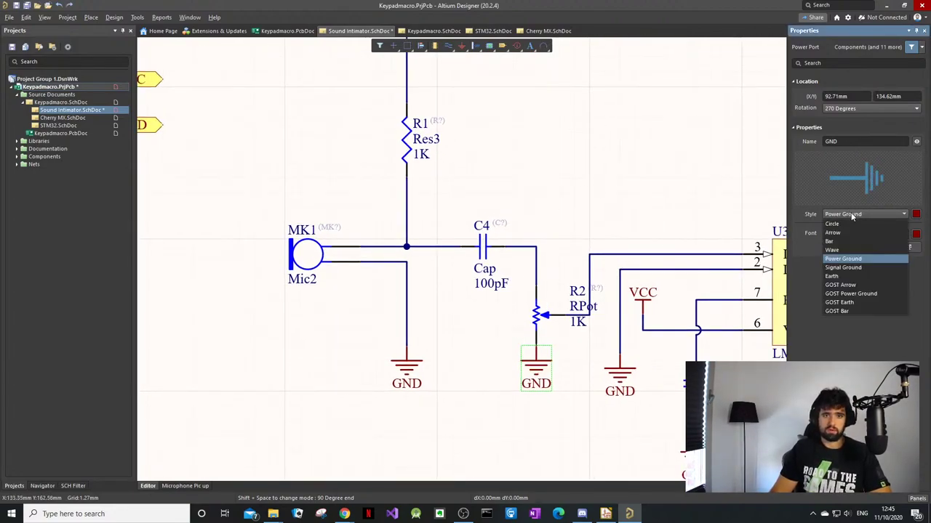
left_click(849, 277)
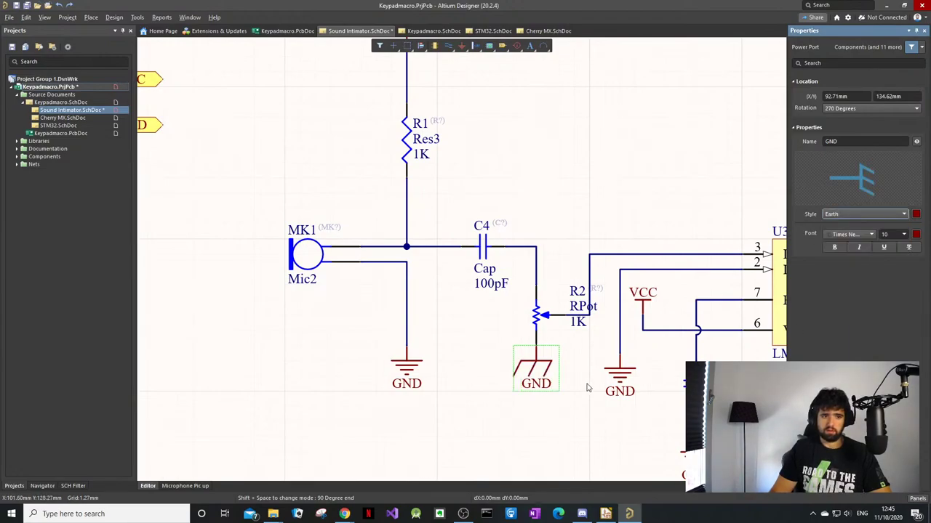
left_click(847, 218)
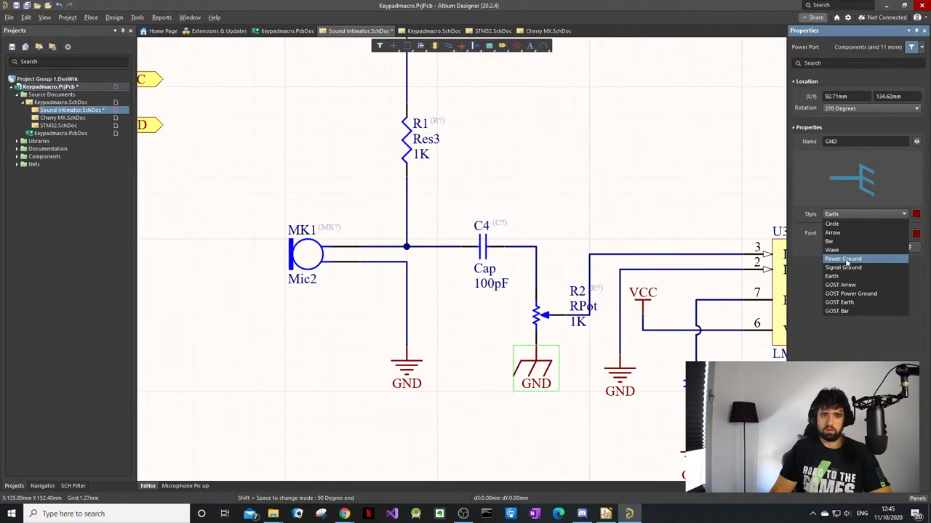
left_click(846, 259)
left_click(643, 239)
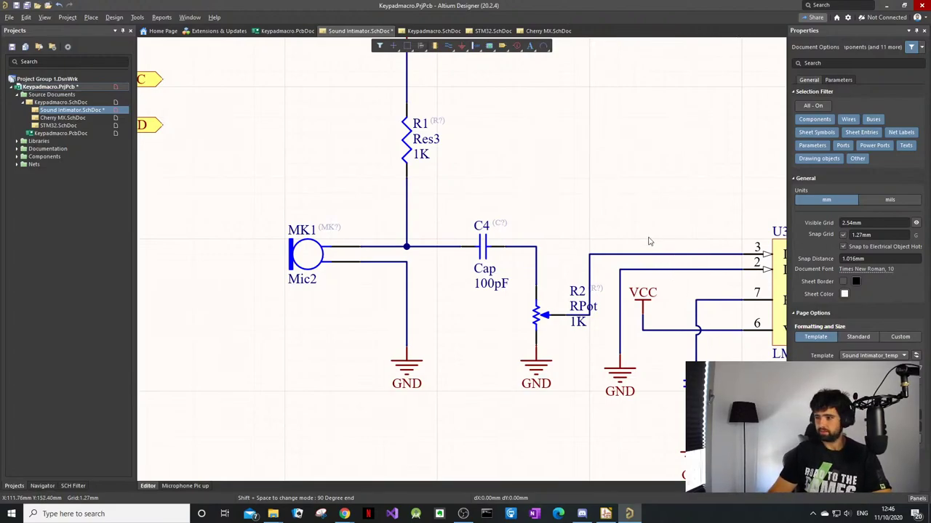
Step: Place two V_OUT net labels, one on the wire between C5 and P1 and one in the free space above C5
scroll(346, 241, "down", 3, "ctrl")
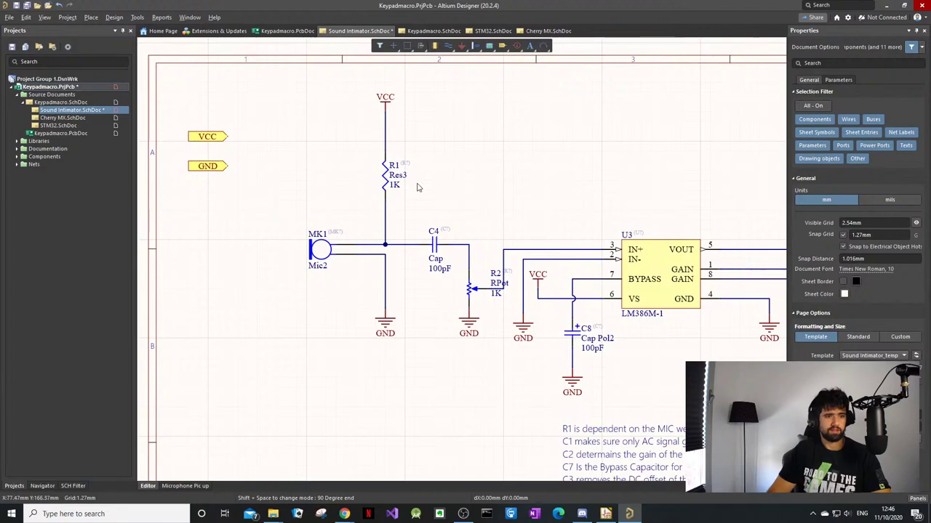
scroll(543, 210, "down", 3, "ctrl")
scroll(685, 228, "right", 4, "shift")
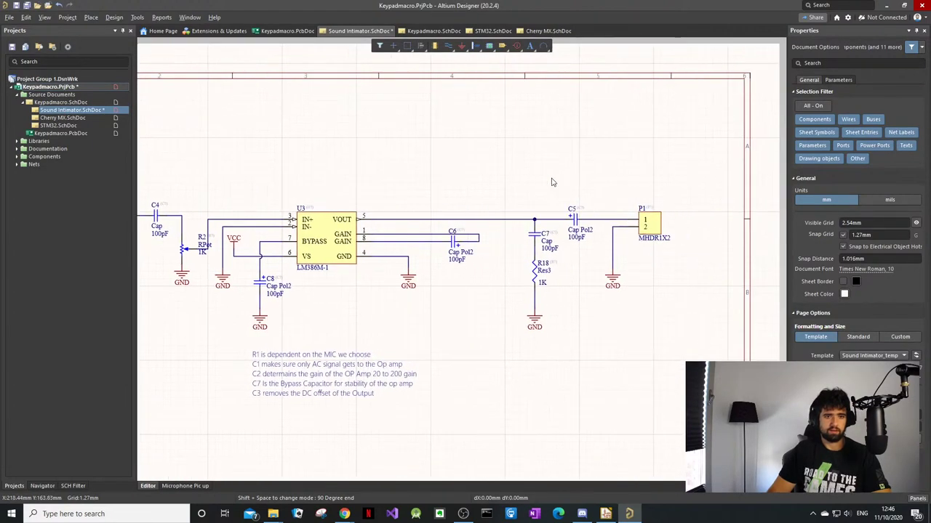
scroll(571, 215, "up", 1)
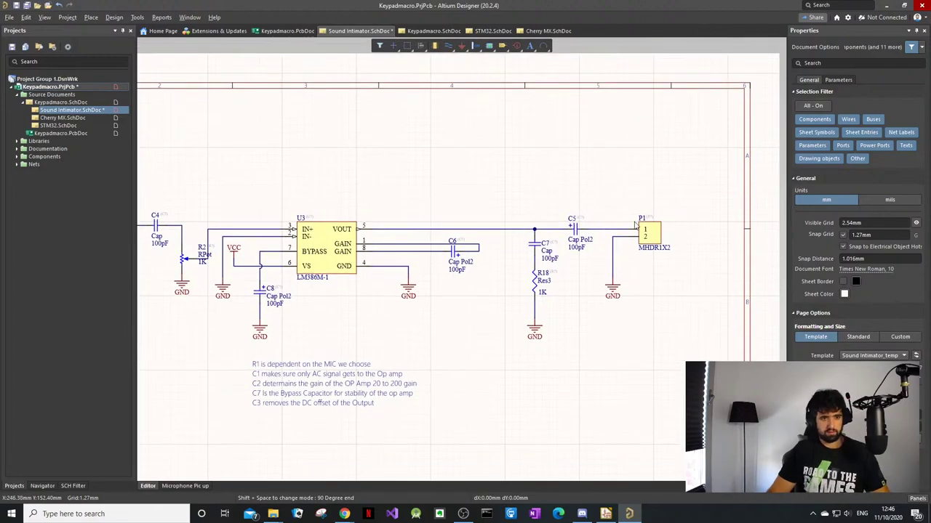
scroll(637, 226, "up", 1, "ctrl")
key("p")
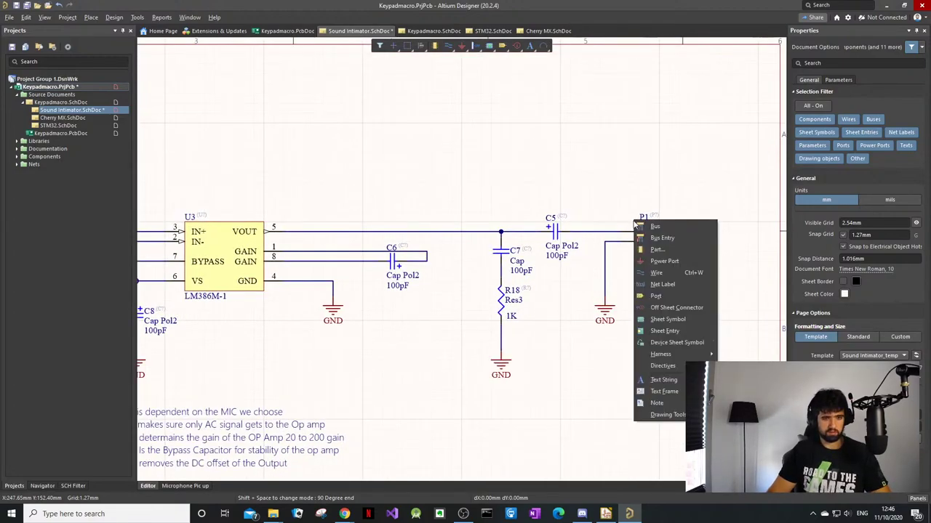
key("n")
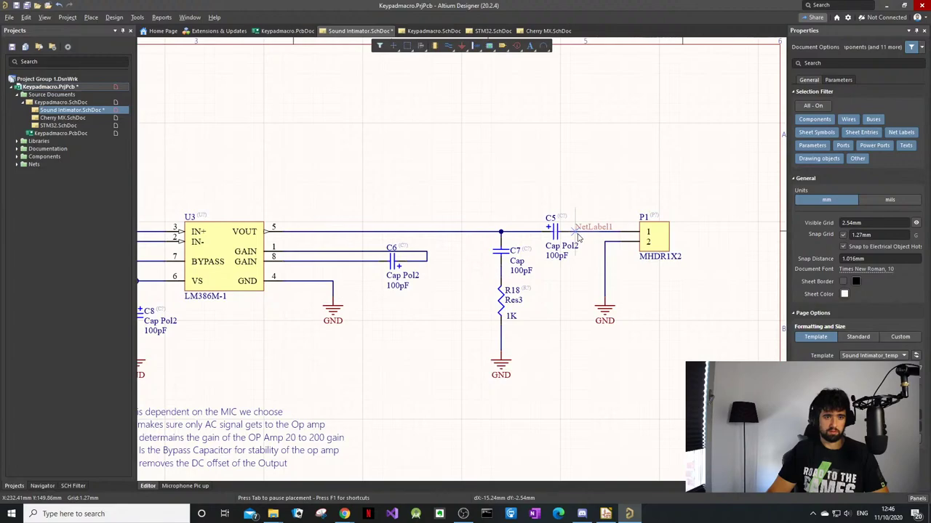
key("Tab")
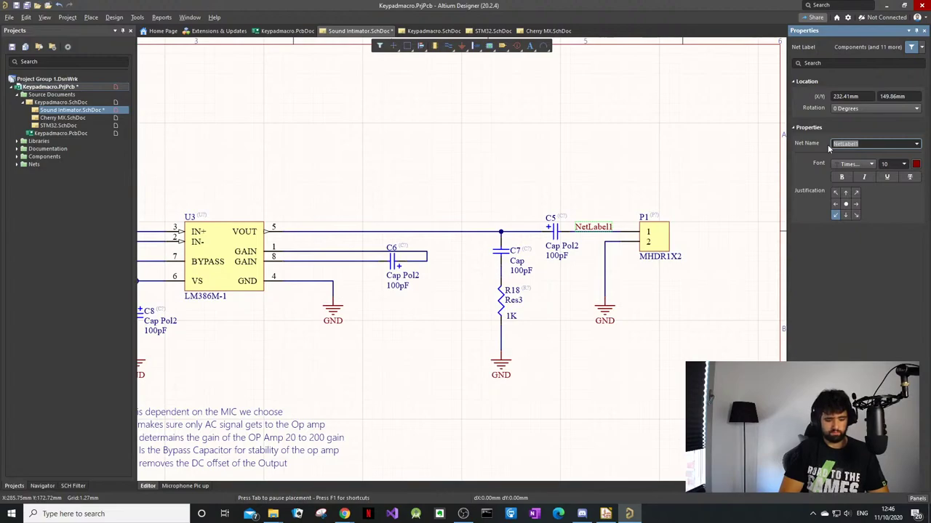
type("V_OUT")
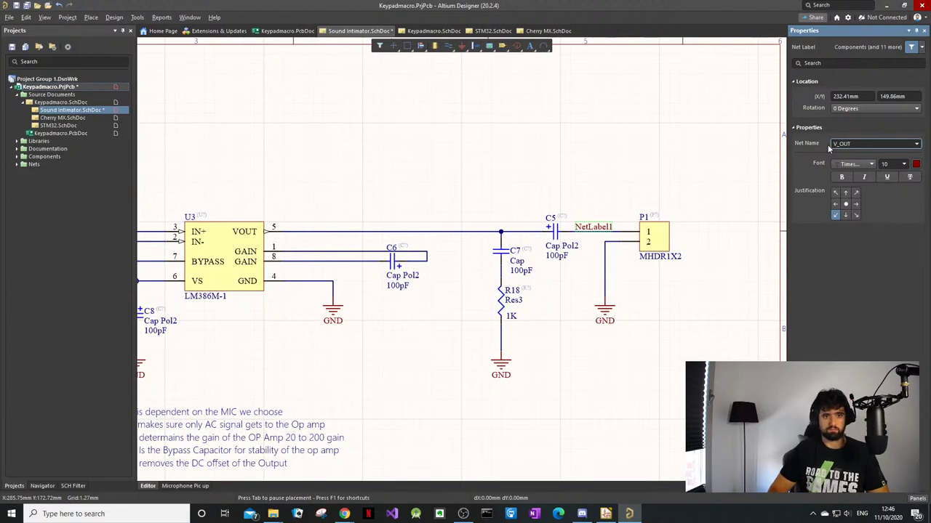
key("Return")
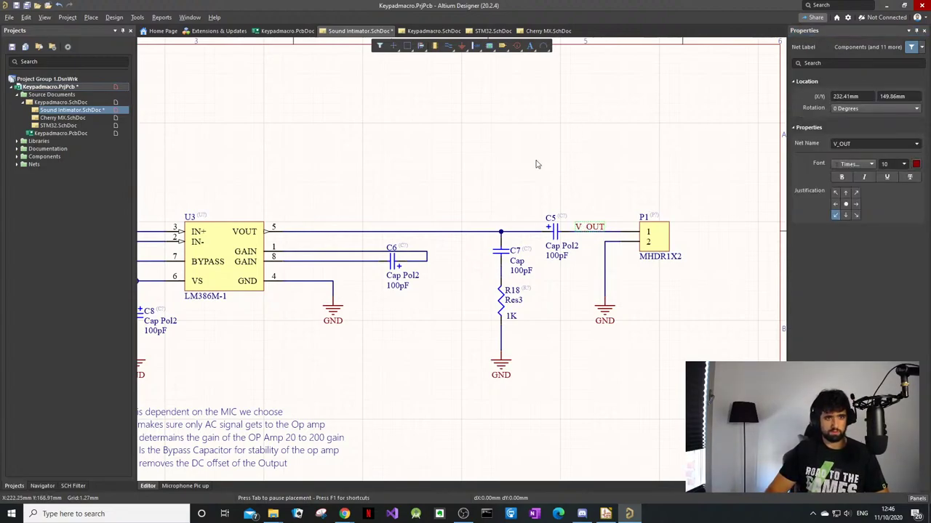
key("ctrl+v")
left_click(536, 154)
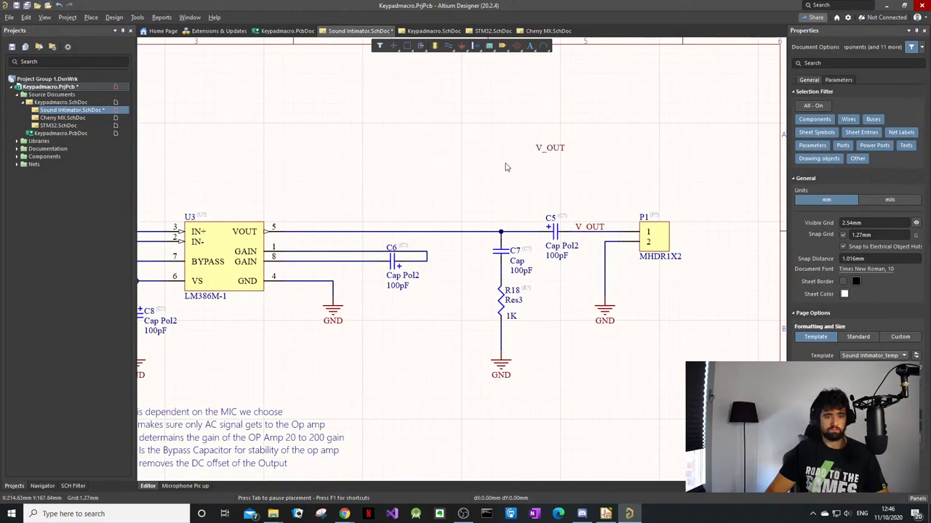
Step: Place a port about 10.16 mm wide to the right of the loose V_OUT label above C5
key("p")
key("r")
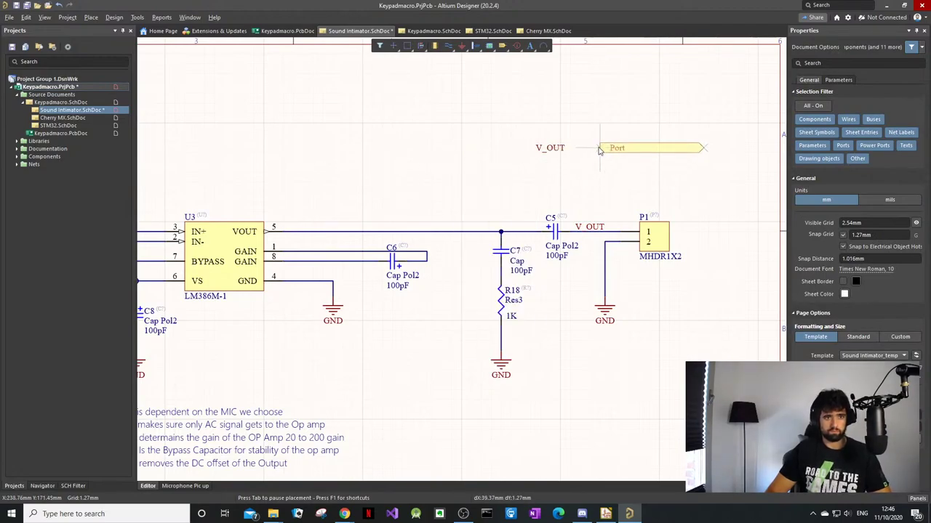
left_click(599, 149)
left_click(639, 150)
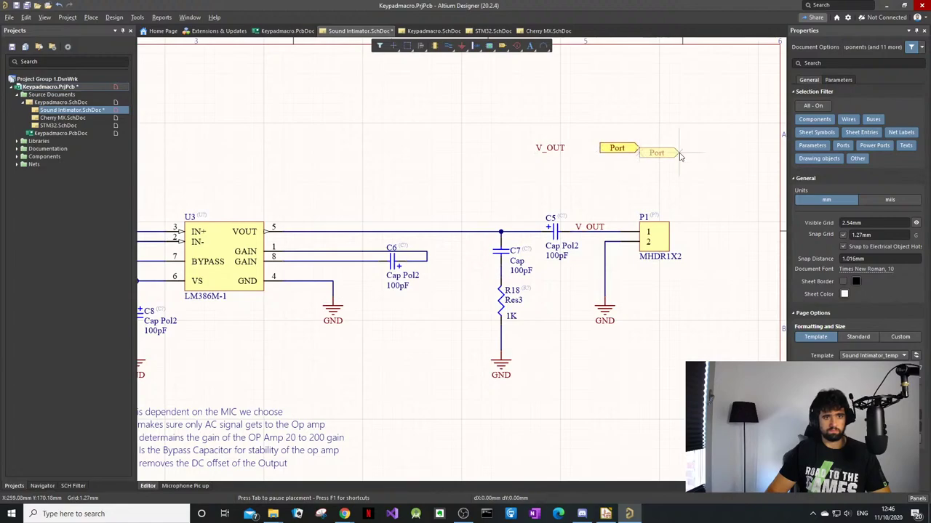
right_click(689, 154)
Step: Rename the new port MIC_OUT and widen it to 15.24 mm so the name fits
left_click(620, 149)
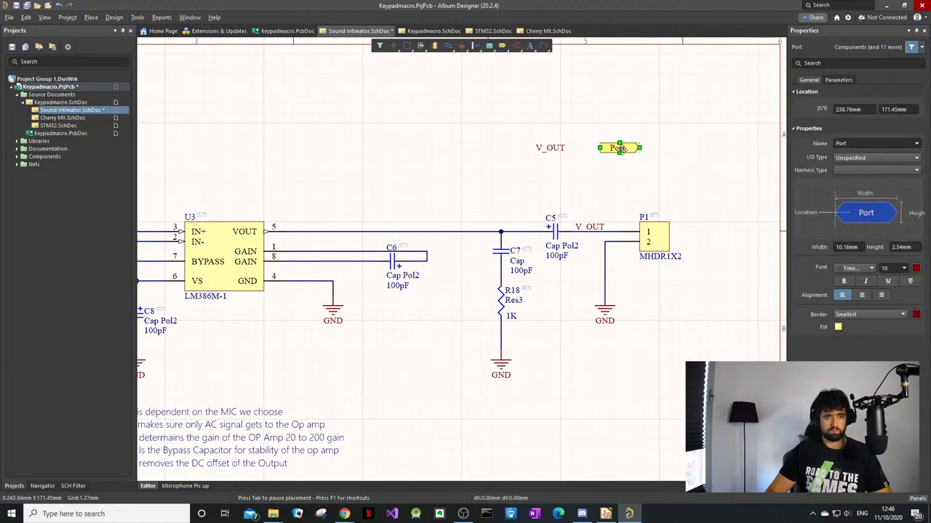
double_click(622, 149)
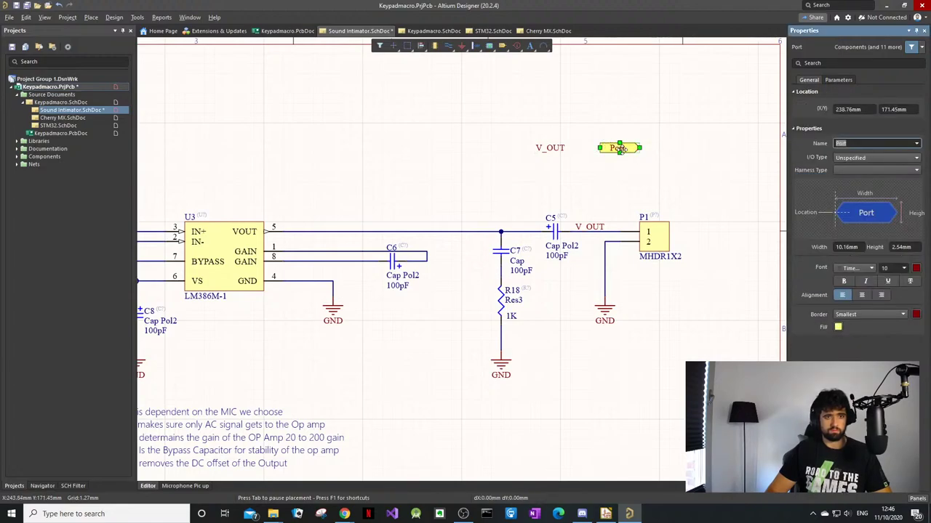
key("Return")
left_click(693, 167)
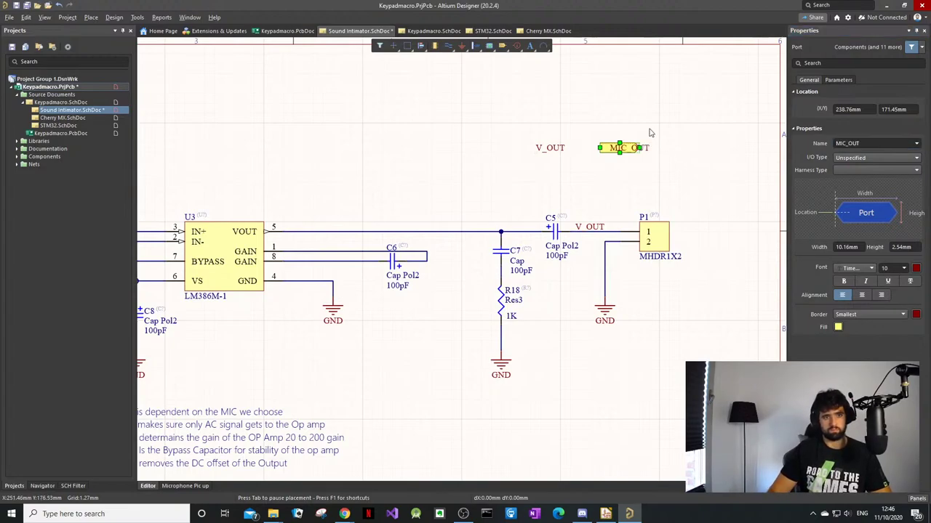
left_click(635, 149)
left_click_drag(638, 148, 659, 149)
left_click(582, 161)
Step: Set the I/O type of the MIC_OUT port to Output
left_click(628, 148)
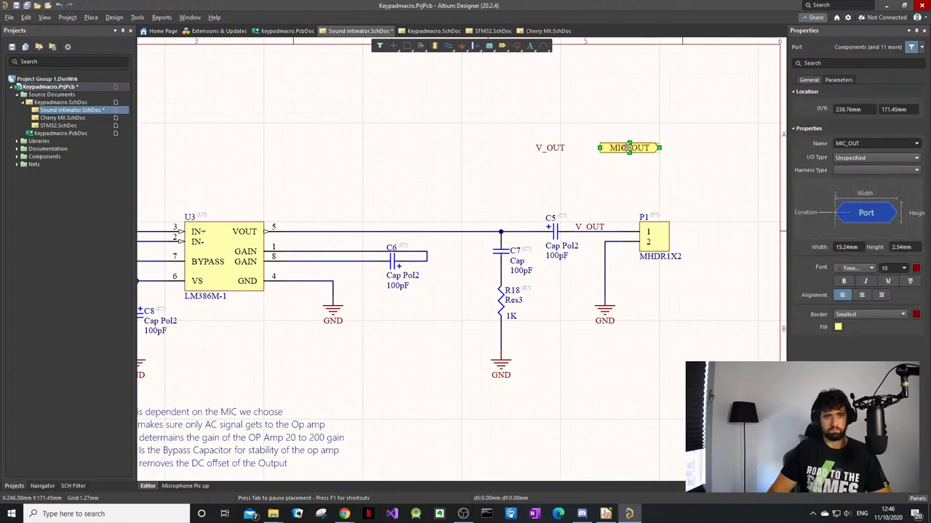
left_click(869, 158)
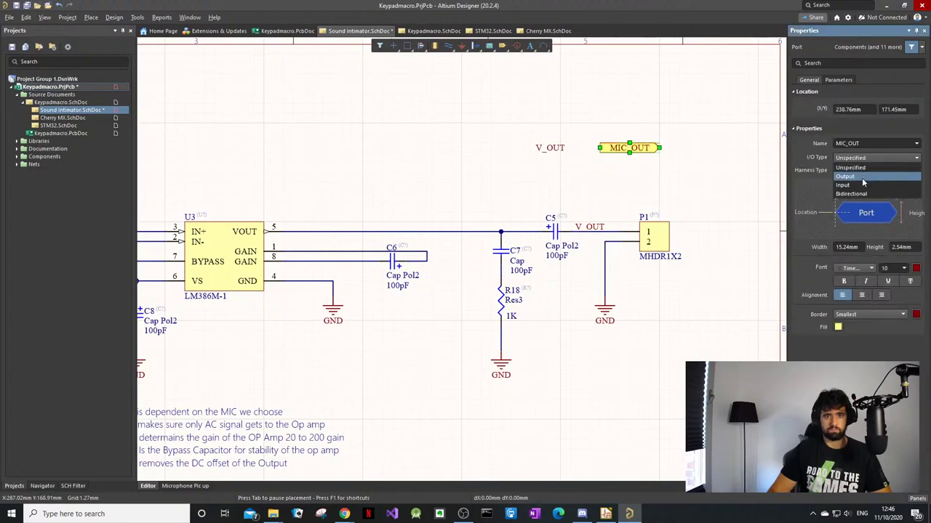
left_click(862, 178)
left_click(635, 190)
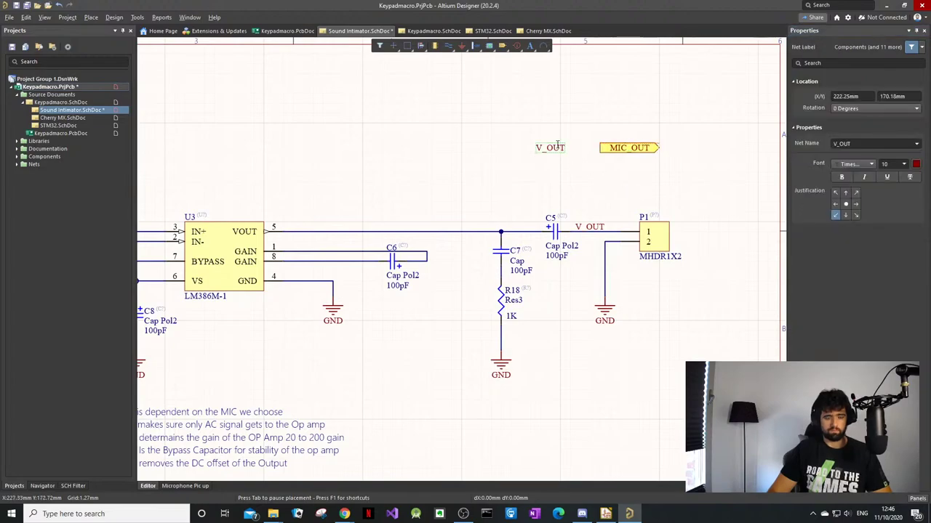
Step: Try to wire the loose V_OUT net label to the input end of the MIC_OUT port
key("p")
key("w")
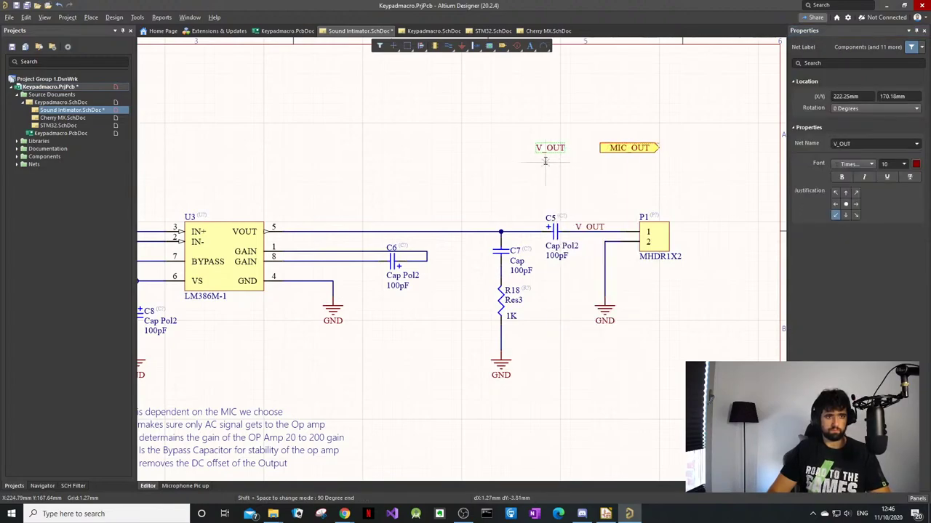
left_click(536, 151)
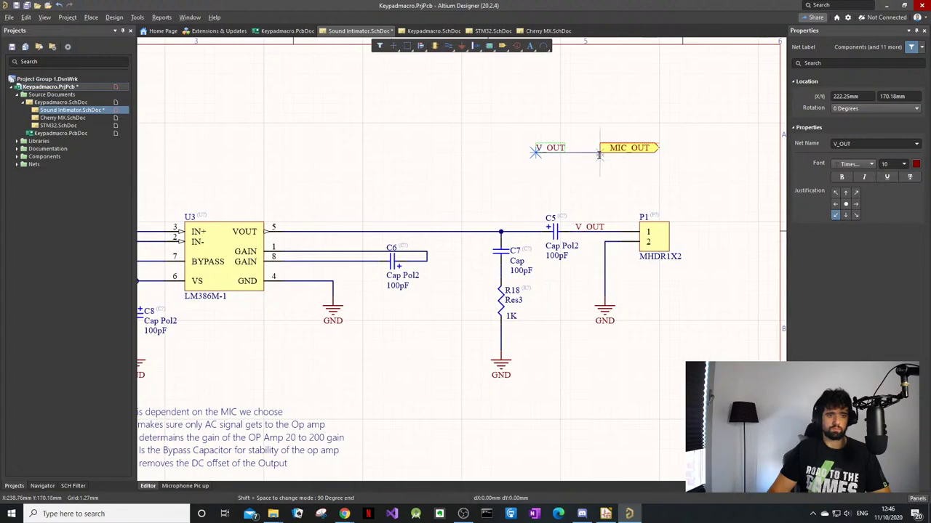
left_click(599, 149)
key("Escape")
Step: Move the MIC_OUT port to X 241.3 mm, Y 170.18 mm, level with the base of the loose V_OUT label
left_click(656, 150)
left_click_drag(662, 150, 670, 155)
left_click(594, 161)
Step: Delete the bent wire under the loose V_OUT label
left_click(599, 153)
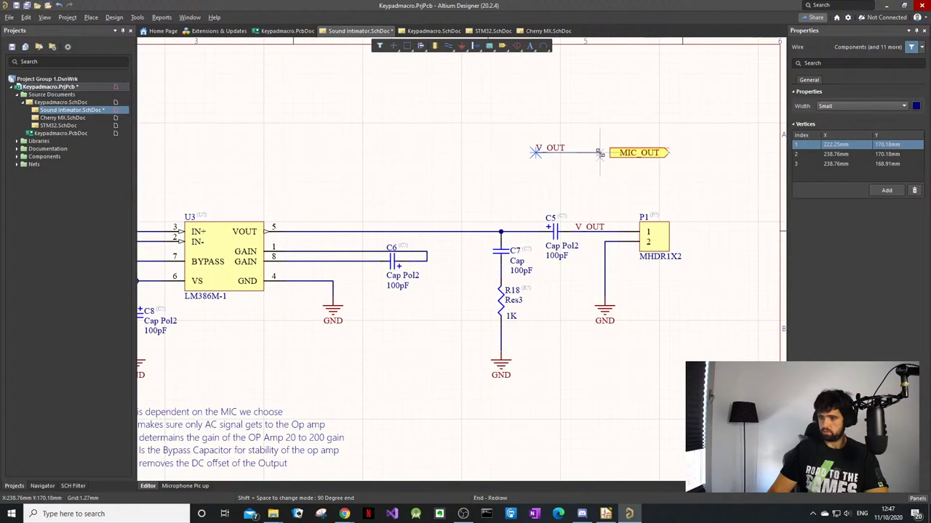
left_click(610, 180)
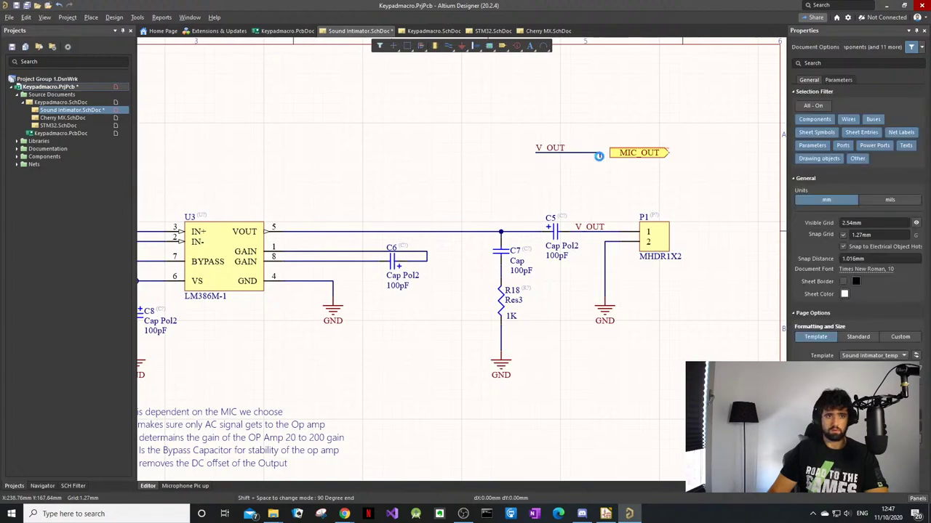
left_click(600, 157)
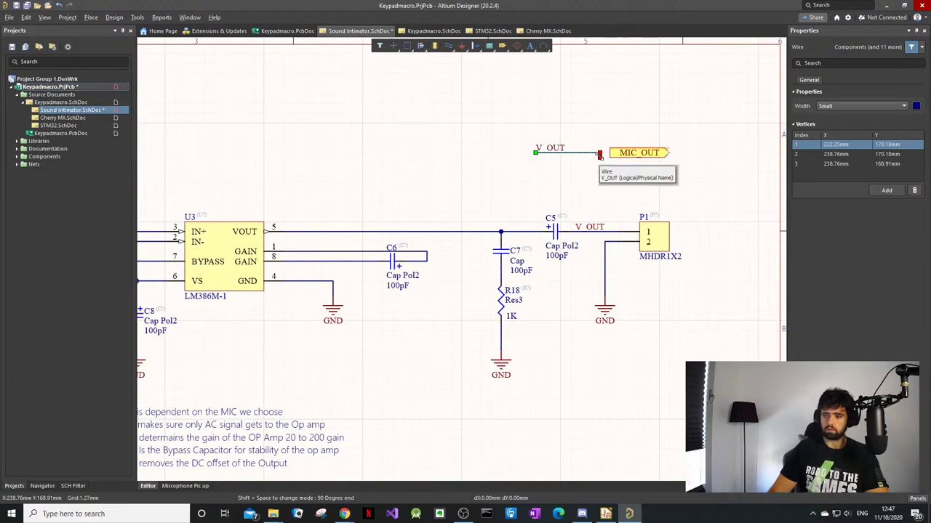
left_click(599, 160)
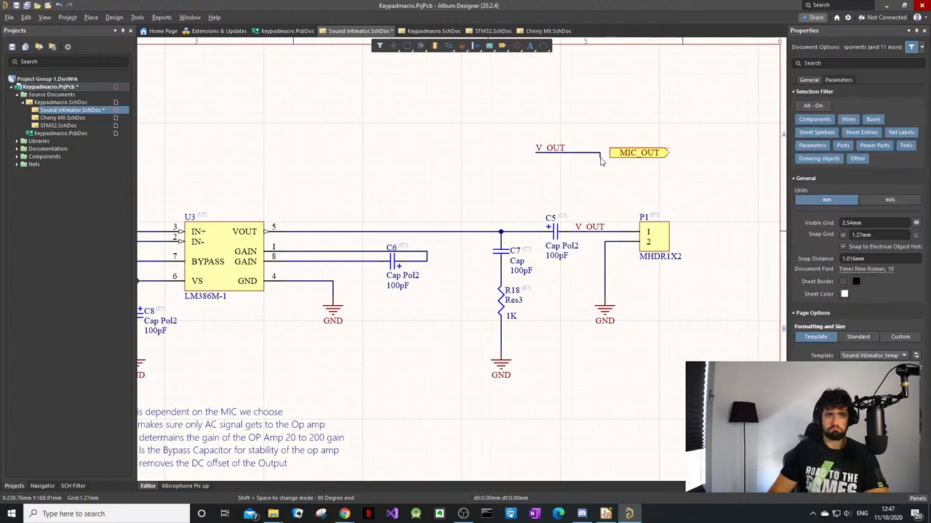
left_click(600, 156)
key("Delete")
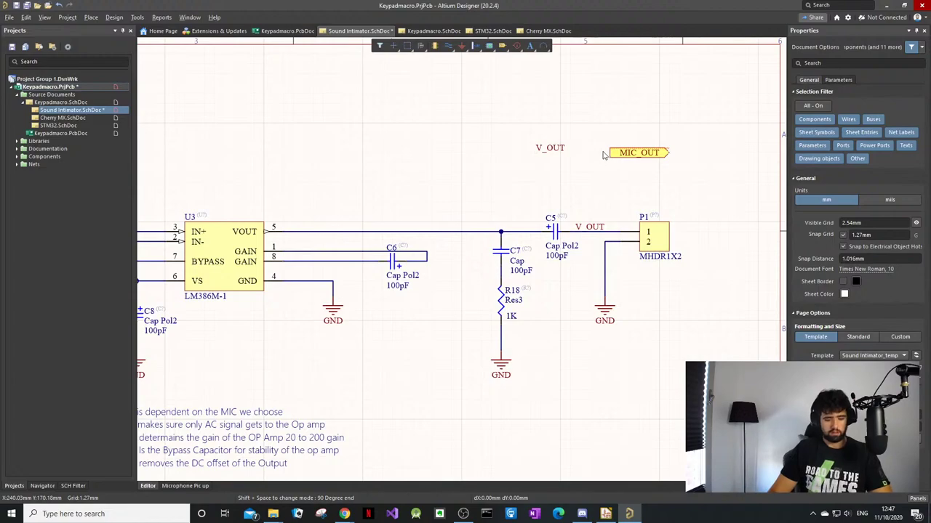
Step: Draw a straight wire from the MIC_OUT port to the start of the loose V_OUT net label
left_click(608, 153)
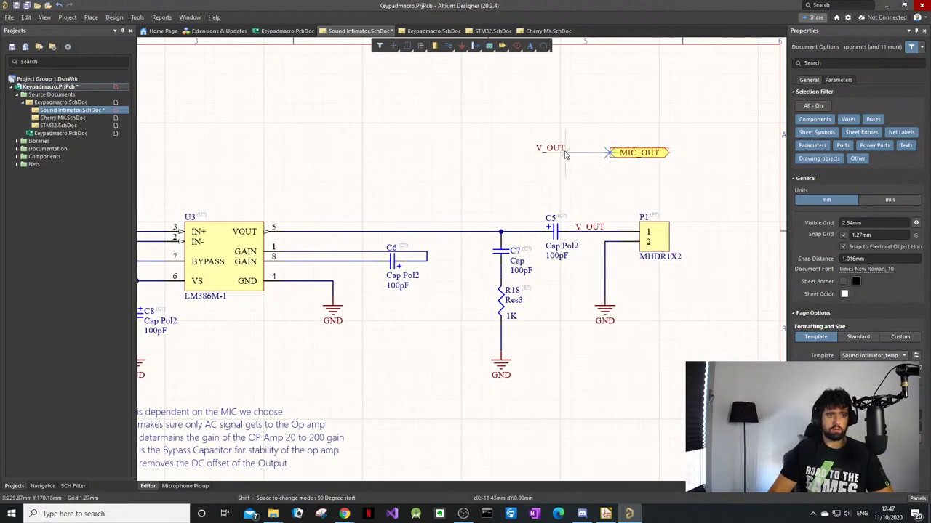
left_click(538, 152)
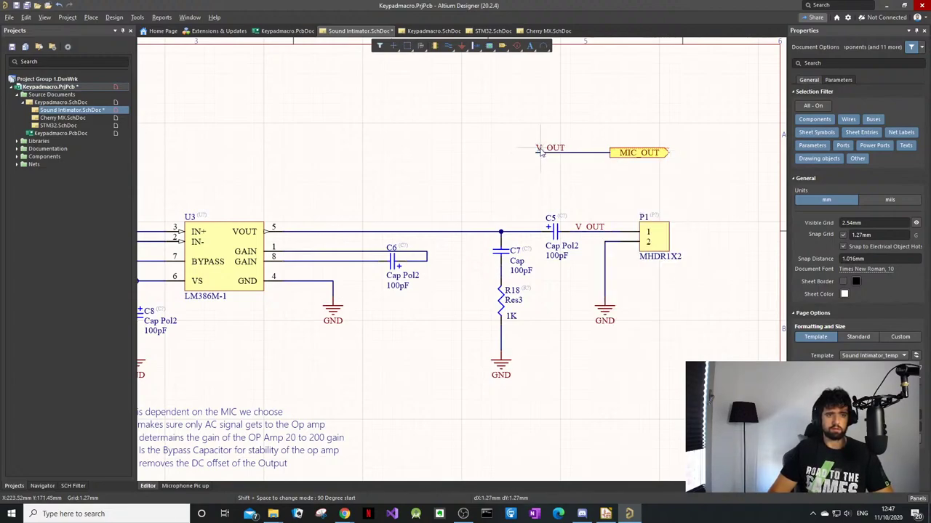
right_click(550, 158)
left_click(641, 166)
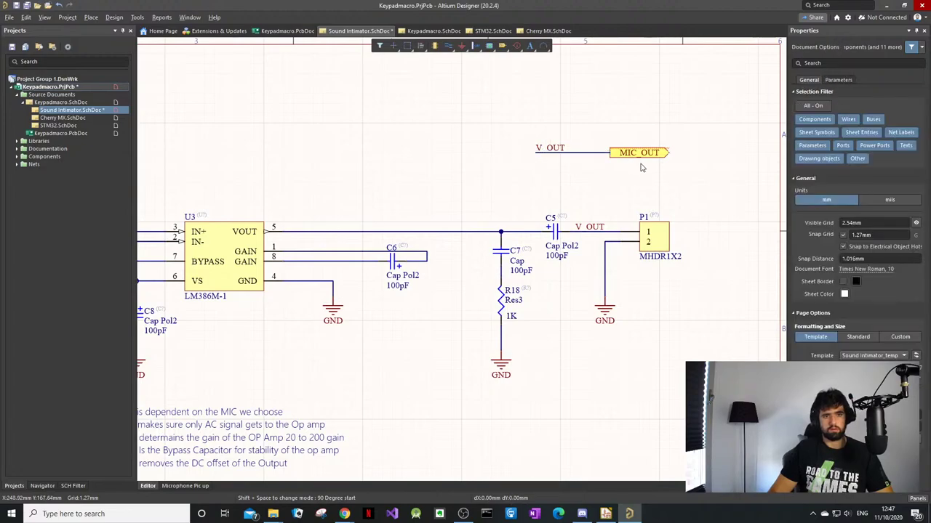
left_click(641, 155)
left_click(662, 171)
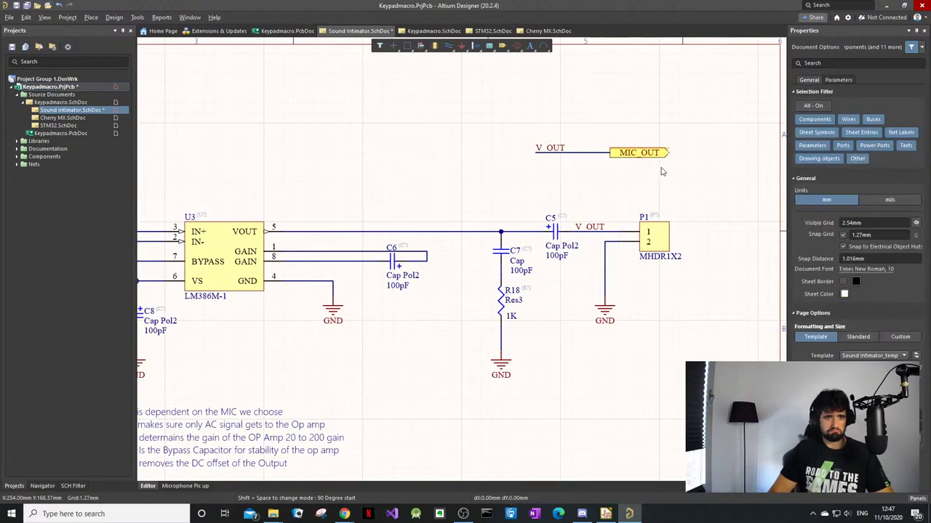
left_click(654, 154)
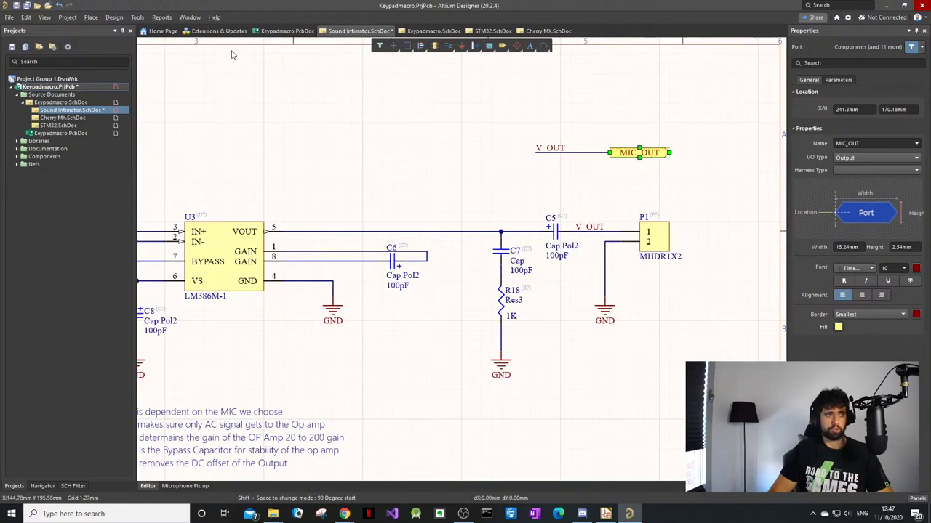
left_click(137, 17)
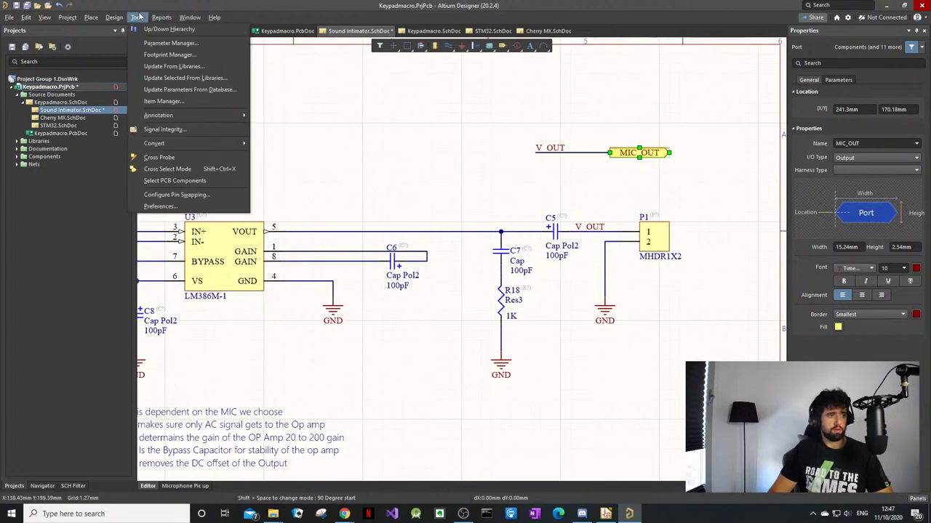
mouse_move(114, 17)
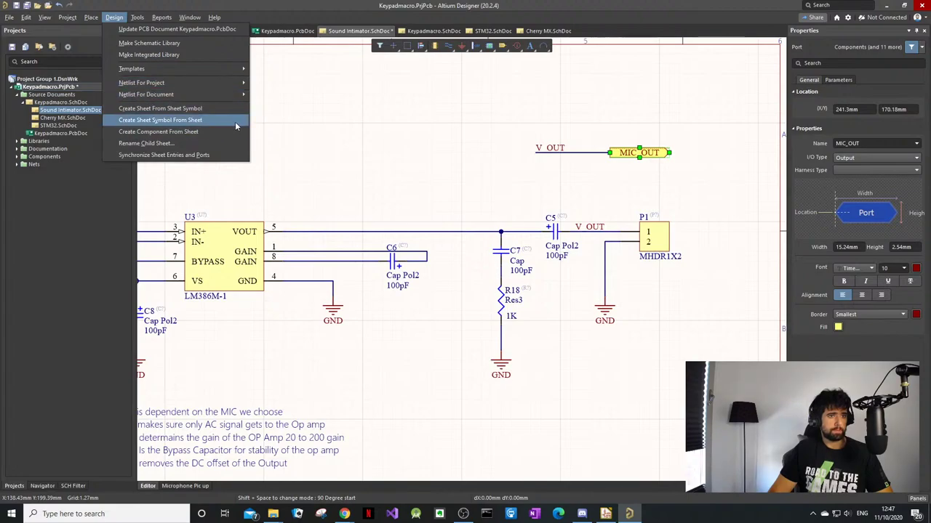
left_click(467, 51)
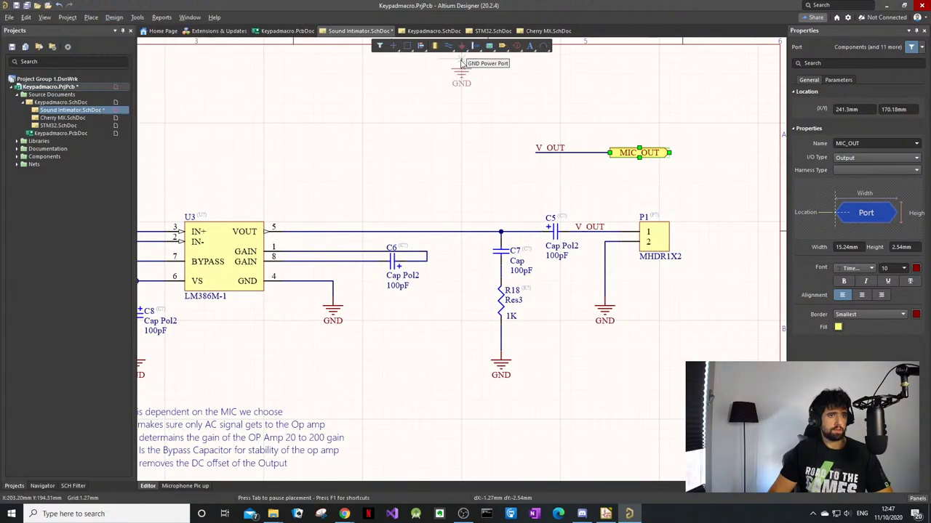
key("Escape")
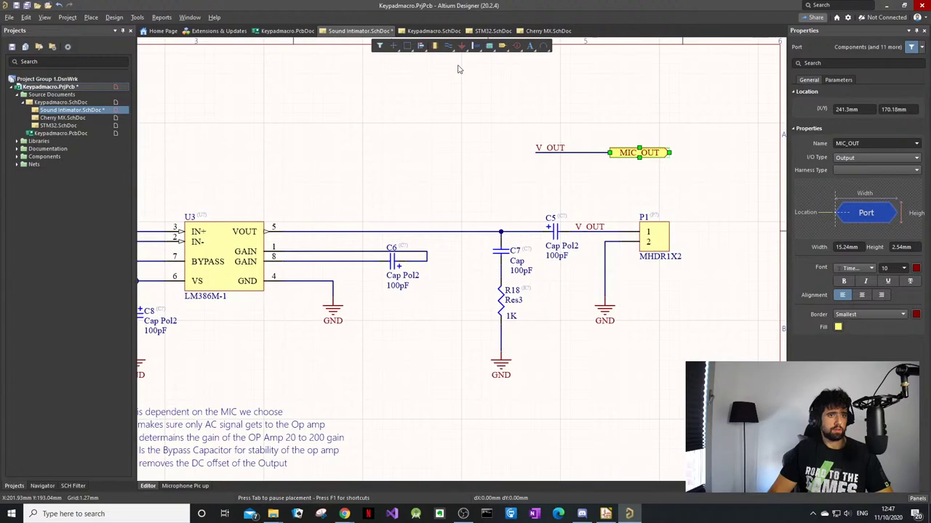
right_click(657, 151)
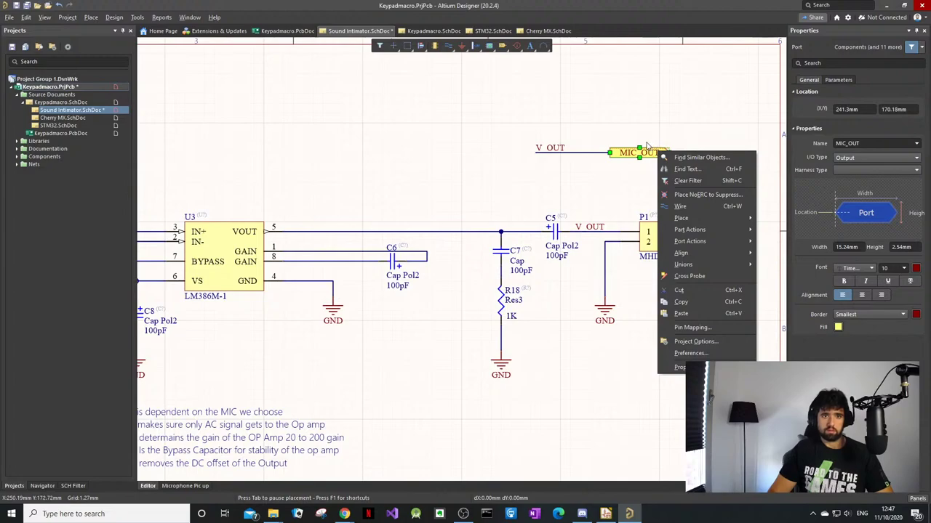
left_click(196, 21)
left_click(192, 18)
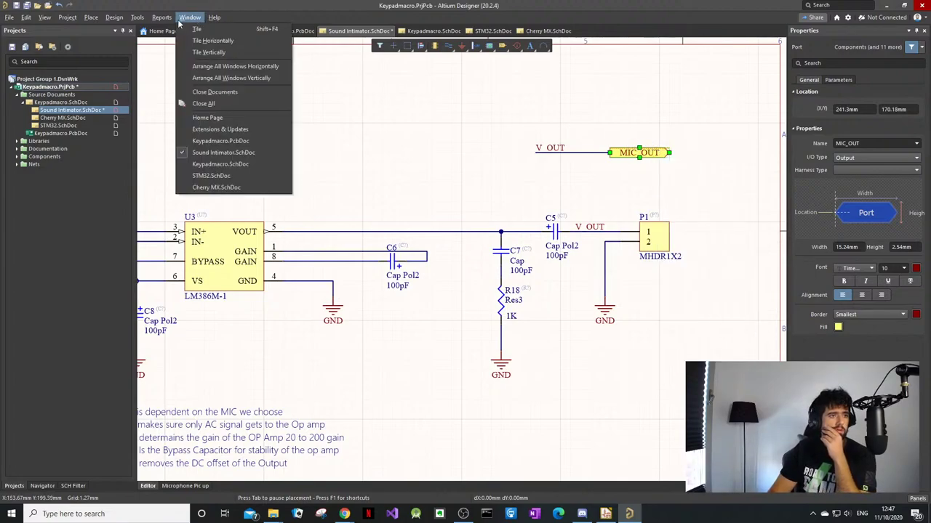
mouse_move(159, 20)
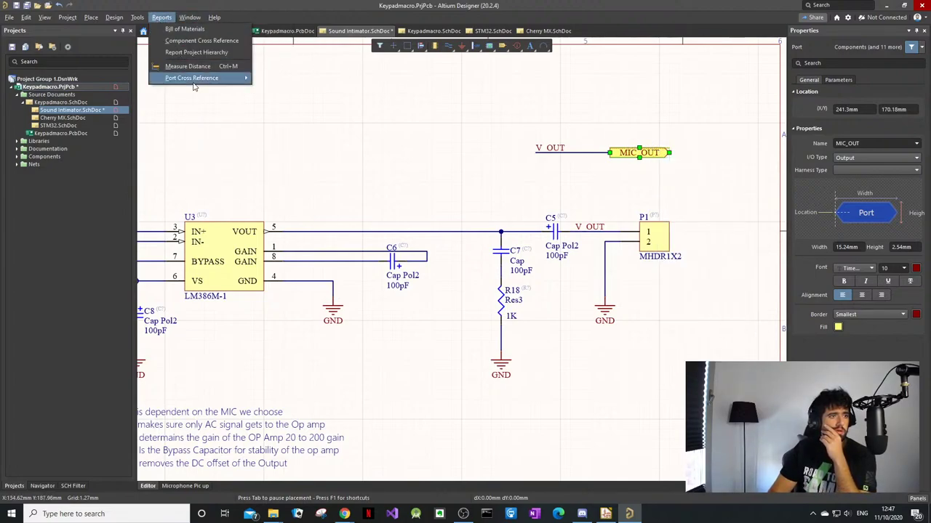
mouse_move(193, 77)
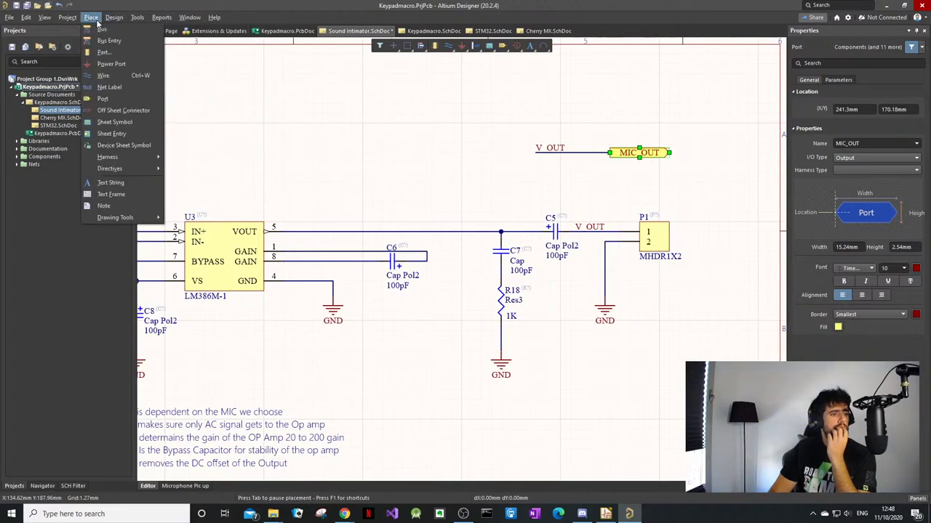
mouse_move(69, 19)
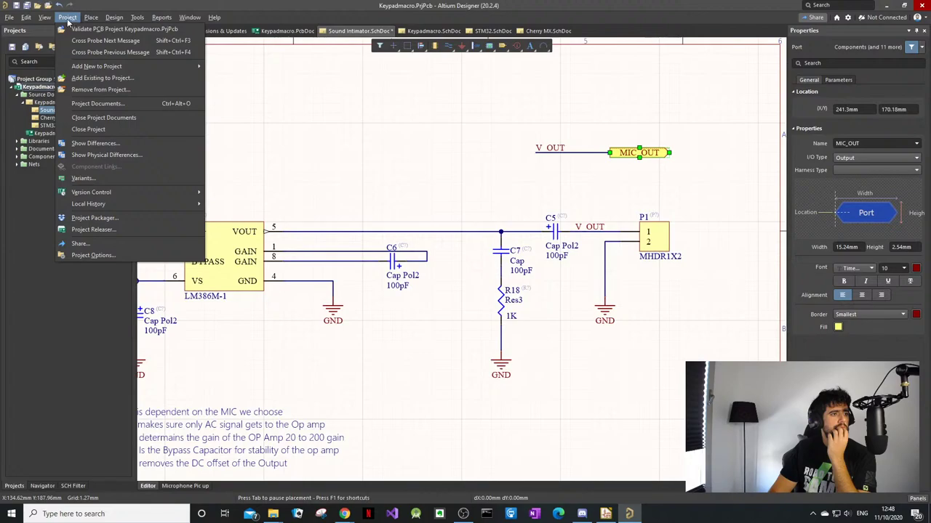
left_click(29, 21)
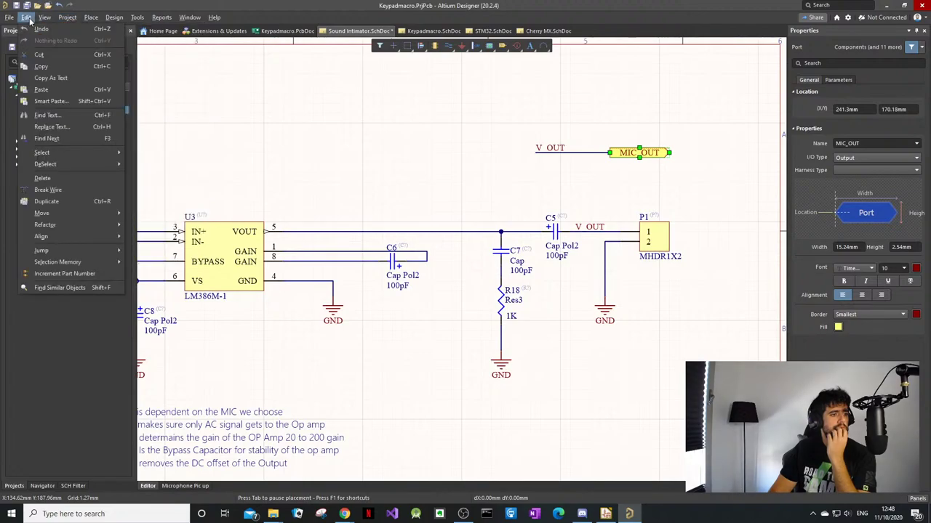
mouse_move(44, 18)
left_click(415, 210)
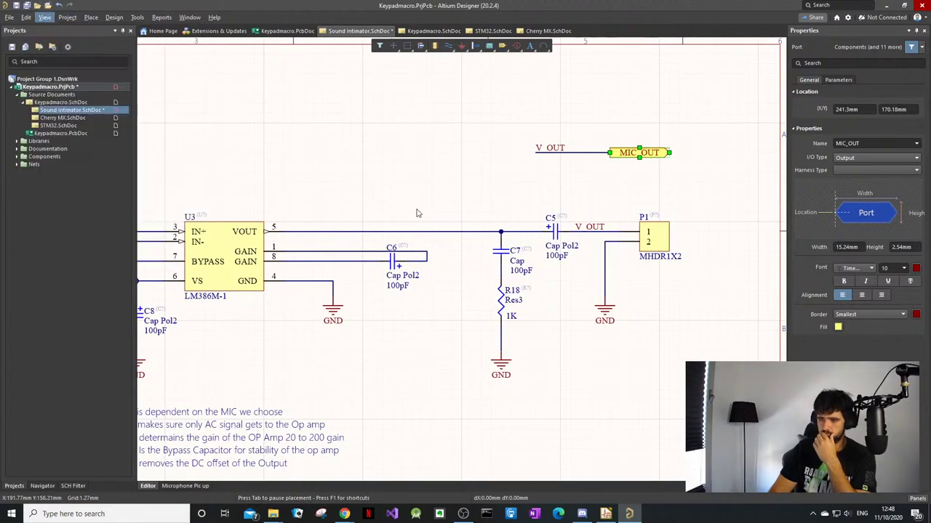
left_click(436, 215)
Step: Check the properties of the MIC_OUT port and the loose V_OUT net label, and save the Sound Intimator schematic
left_click(646, 155)
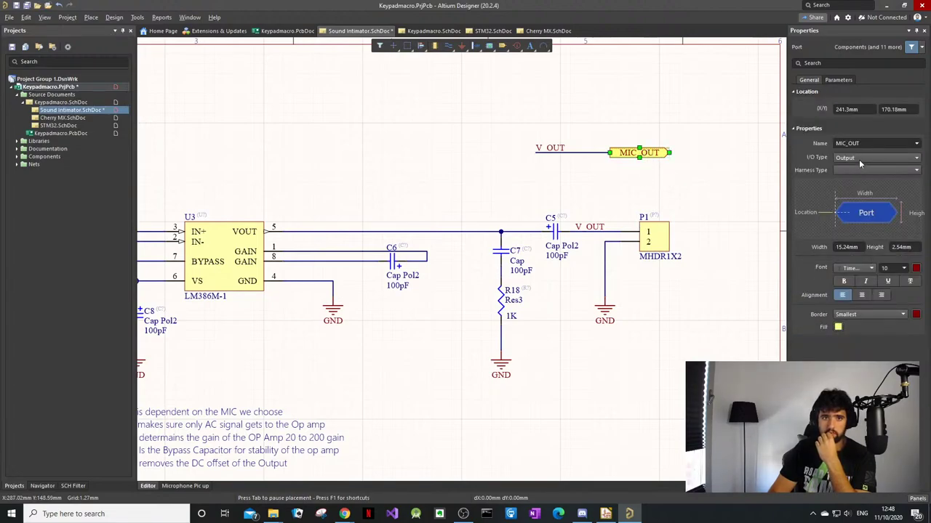
left_click(584, 190)
left_click(553, 151)
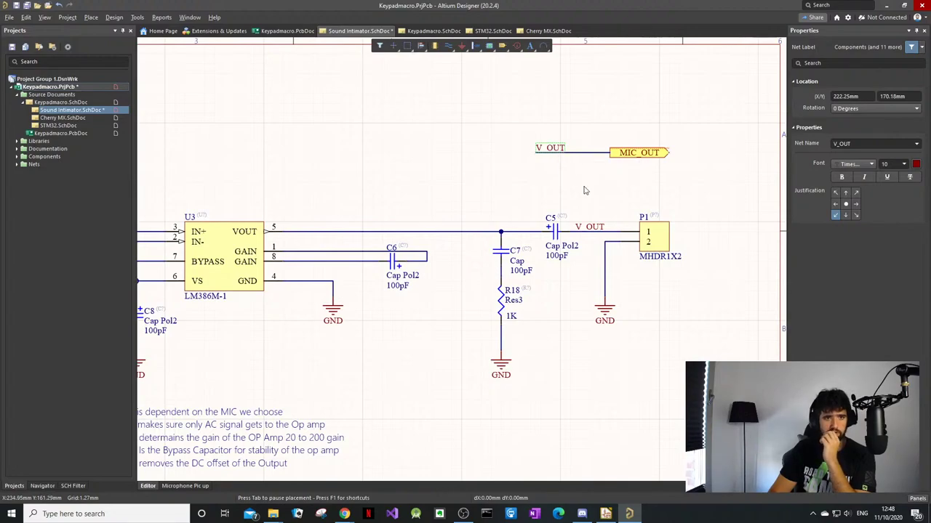
left_click(586, 165)
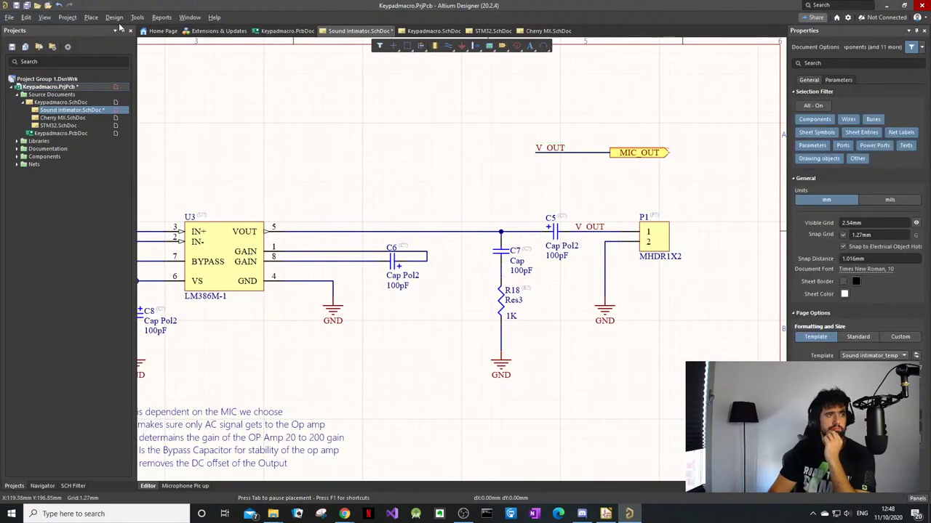
left_click(17, 5)
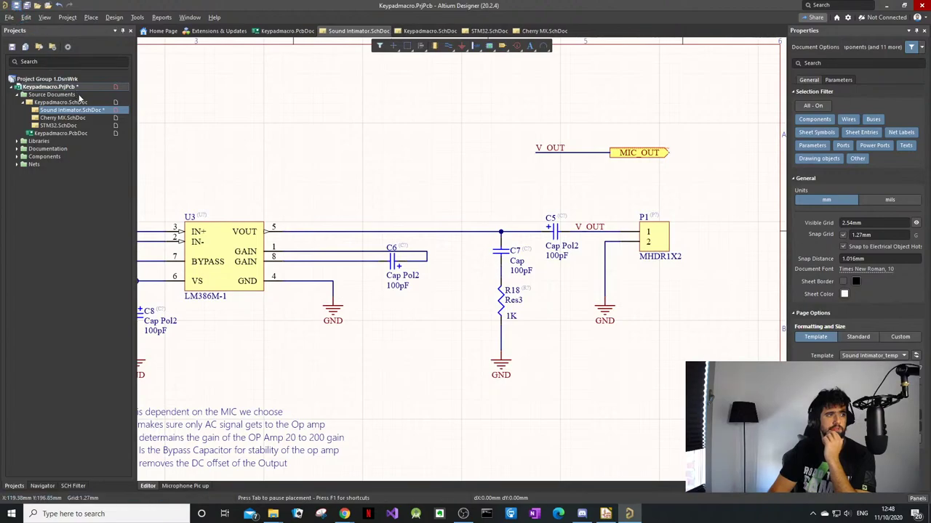
Step: Compare the Microphone Pic up sheet symbol in Keypadmacro.SchDoc with the VCC, GND and MIC_OUT ports in Sound Intimator.SchDoc
left_click(62, 102)
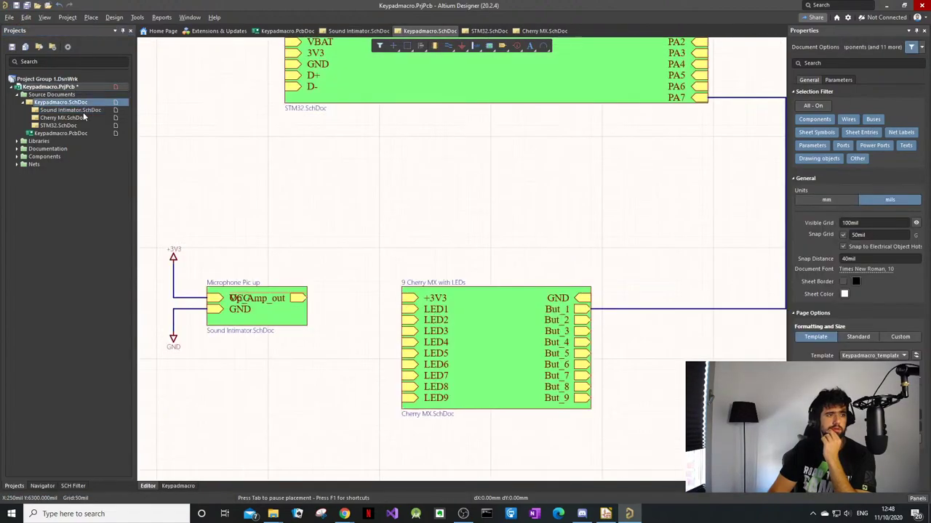
left_click(83, 111)
scroll(388, 186, "down", 1, "ctrl")
middle_click_drag(388, 186, 388, 191)
mouse_move(307, 215)
middle_mouse_down()
mouse_move(305, 203)
mouse_move(305, 231)
middle_mouse_up()
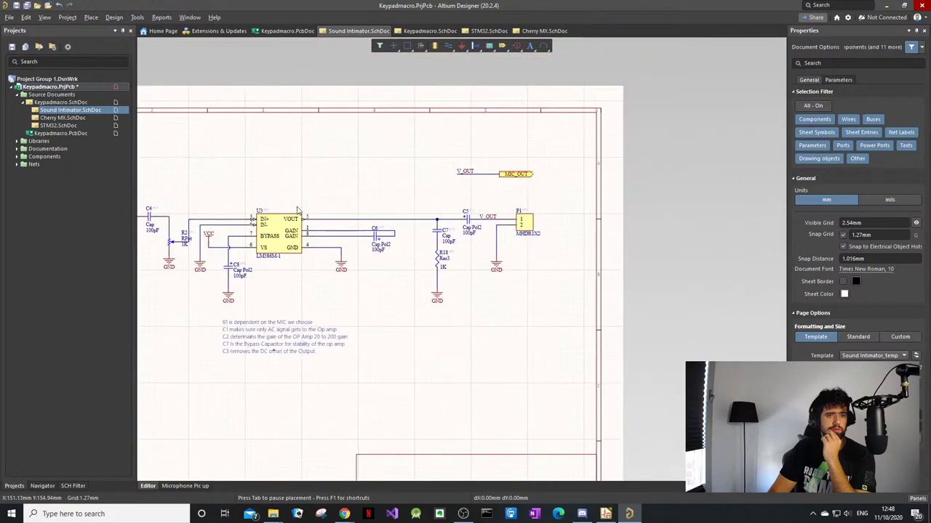
right_click_drag(161, 200, 393, 192)
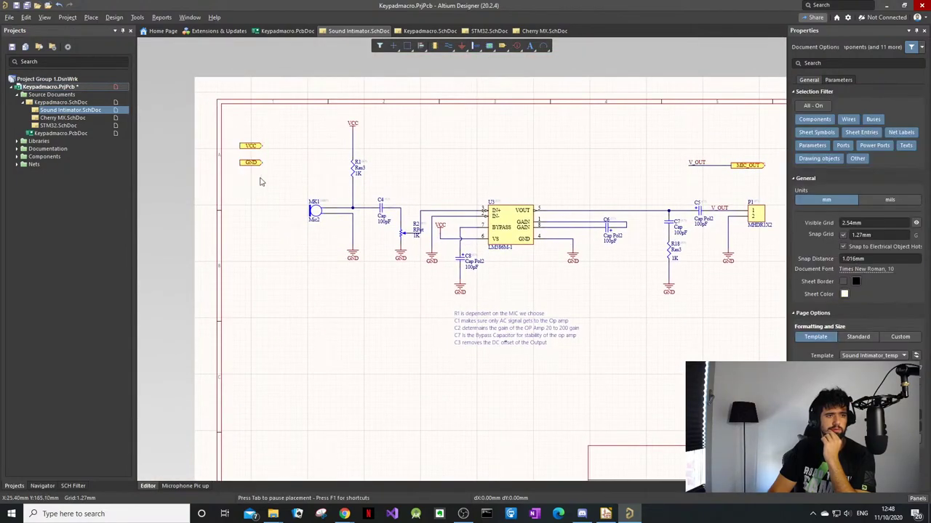
scroll(554, 184, "down", 1, "ctrl")
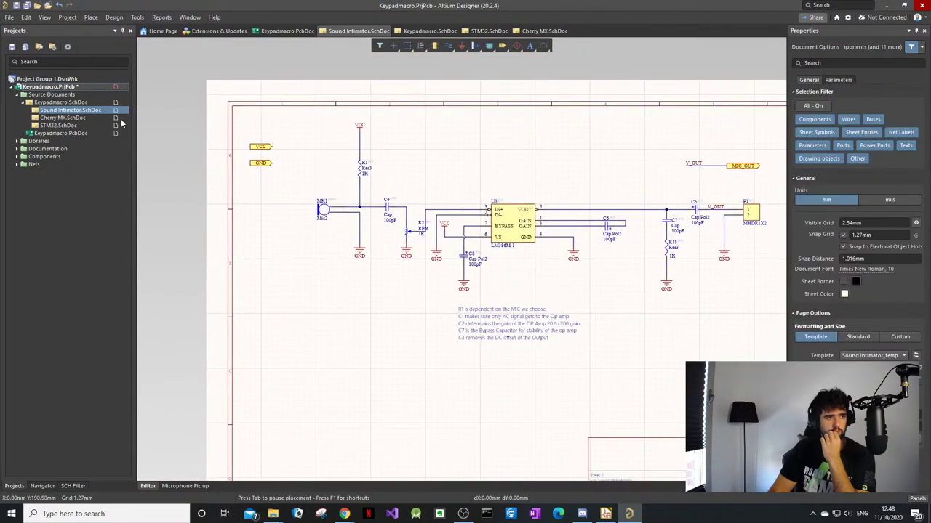
Step: Place a new sheet symbol of 1400 by 800 mil below the Microphone Pic up block in Keypadmacro.SchDoc
left_click(61, 102)
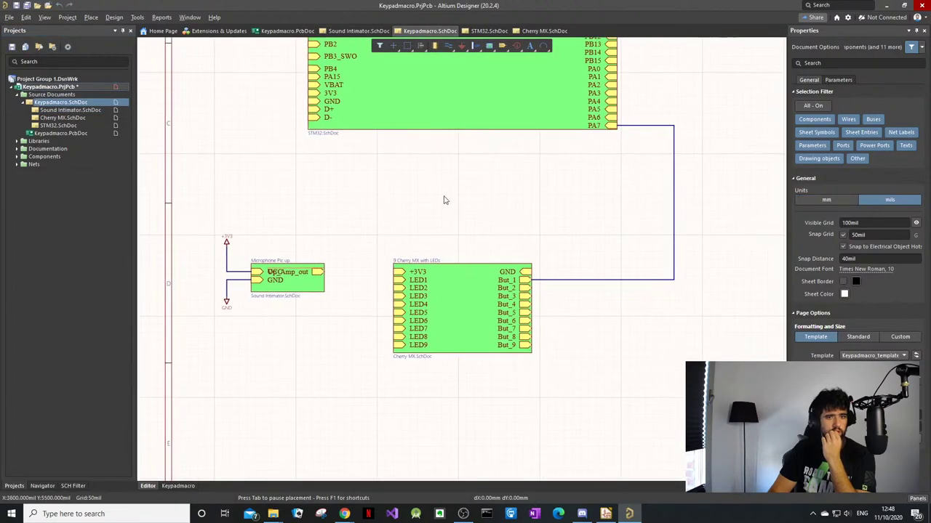
right_click(503, 176)
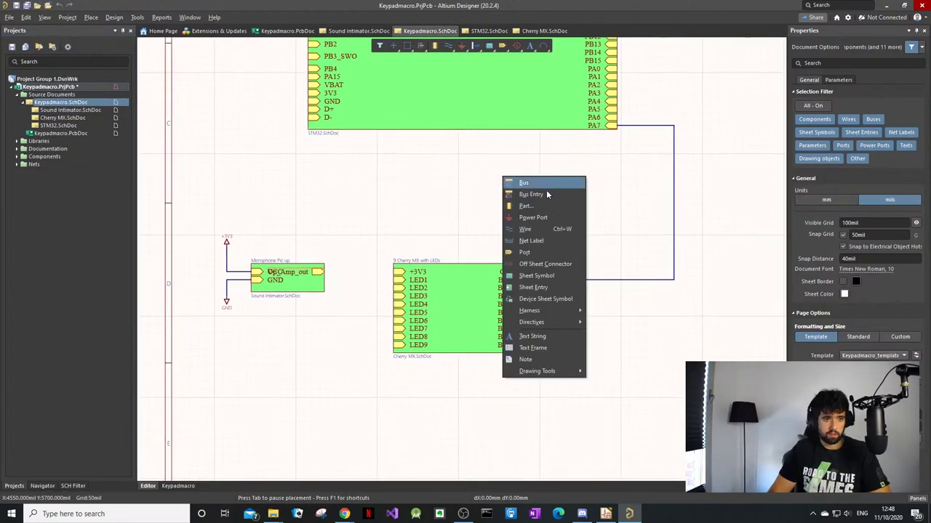
left_click(575, 275)
scroll(509, 312, "down", 3, "ctrl")
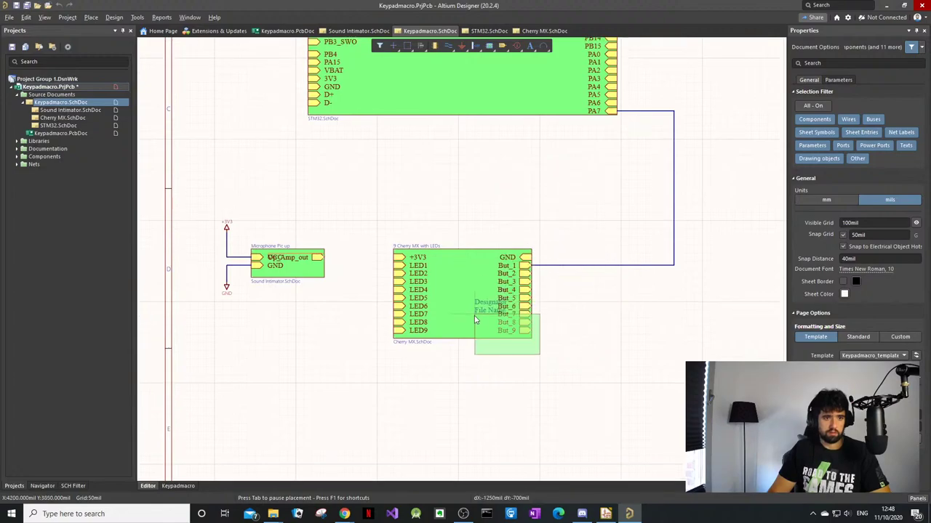
scroll(474, 316, "up", 2, "ctrl")
left_click(327, 386)
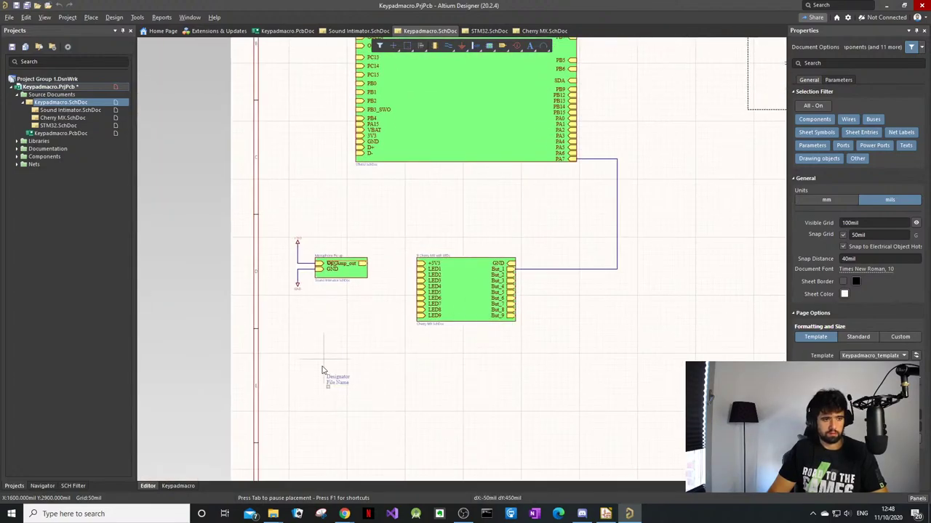
left_click(407, 432)
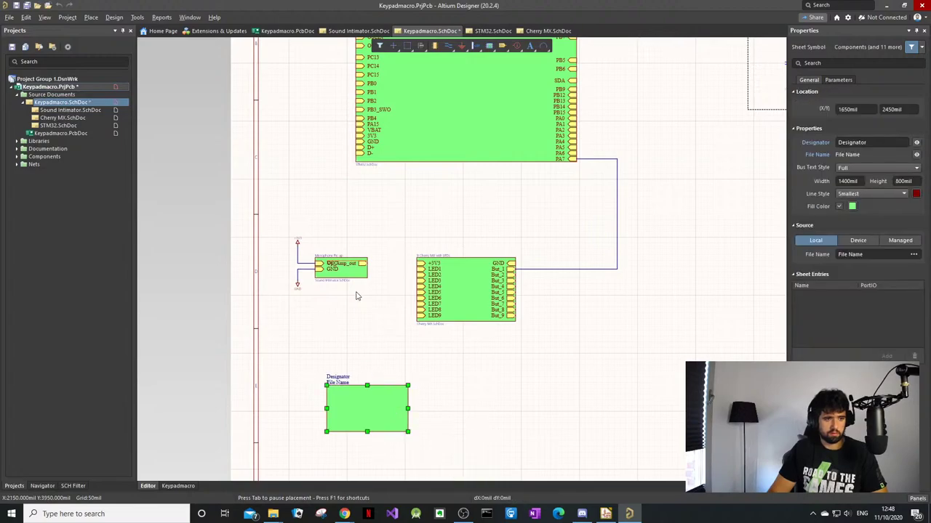
Step: Delete the old Microphone Pic up sheet symbol with its wires and power ports, and move the new symbol to X 1250 mil, Y 3350 mil
left_click_drag(377, 251, 274, 311)
key("Delete")
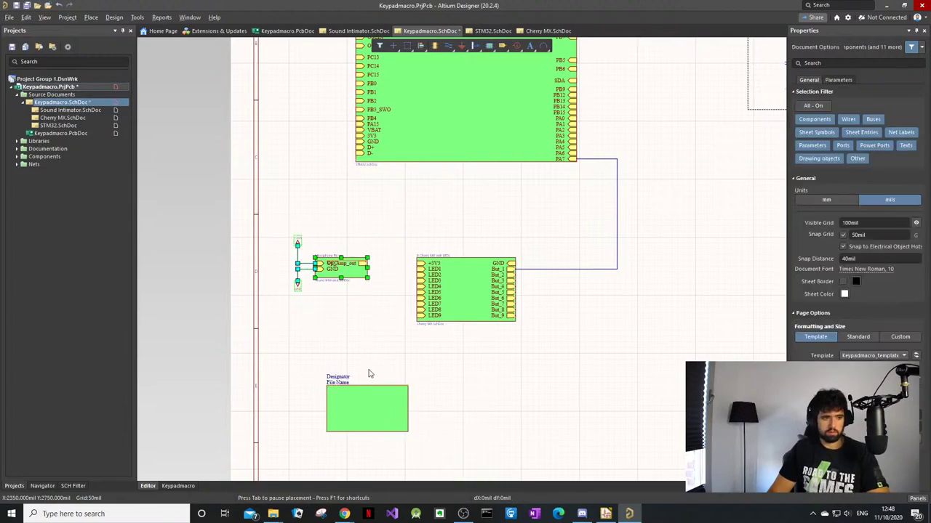
scroll(371, 374, "up", 2, "ctrl")
right_click(317, 347)
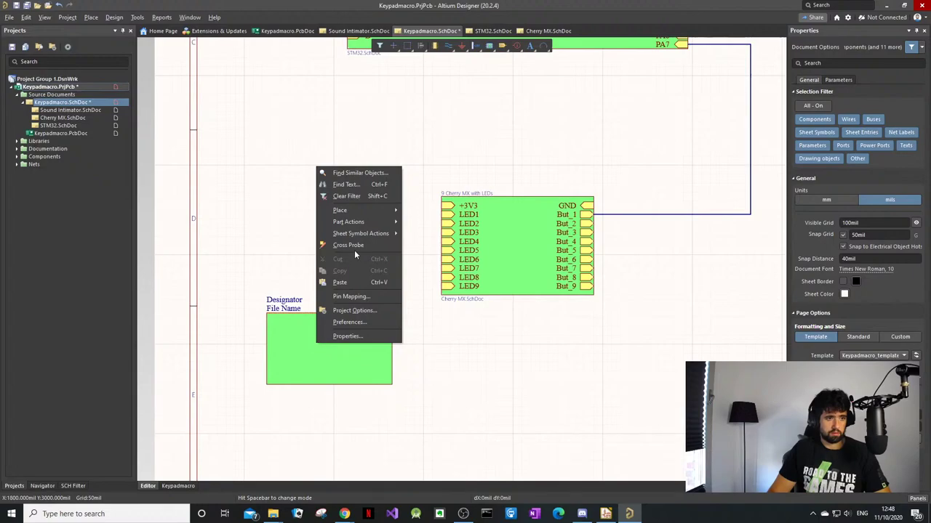
mouse_move(357, 210)
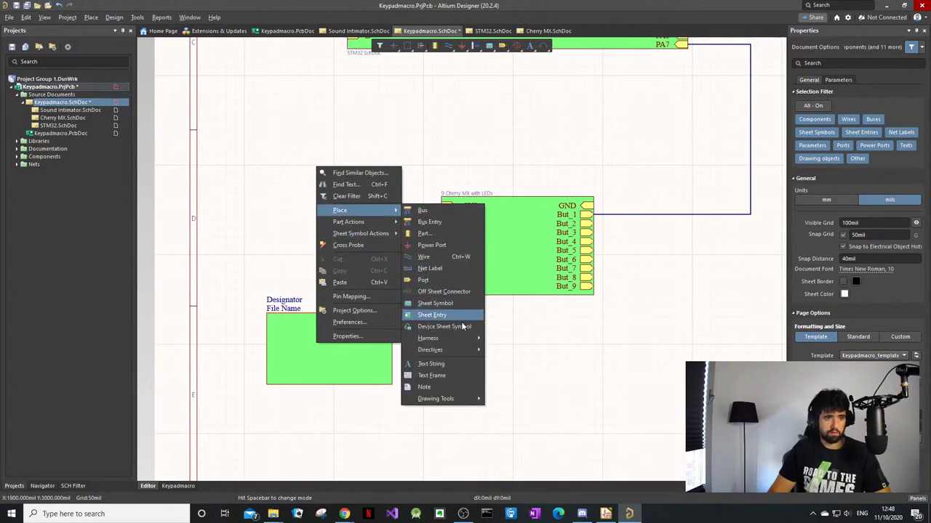
left_click(436, 315)
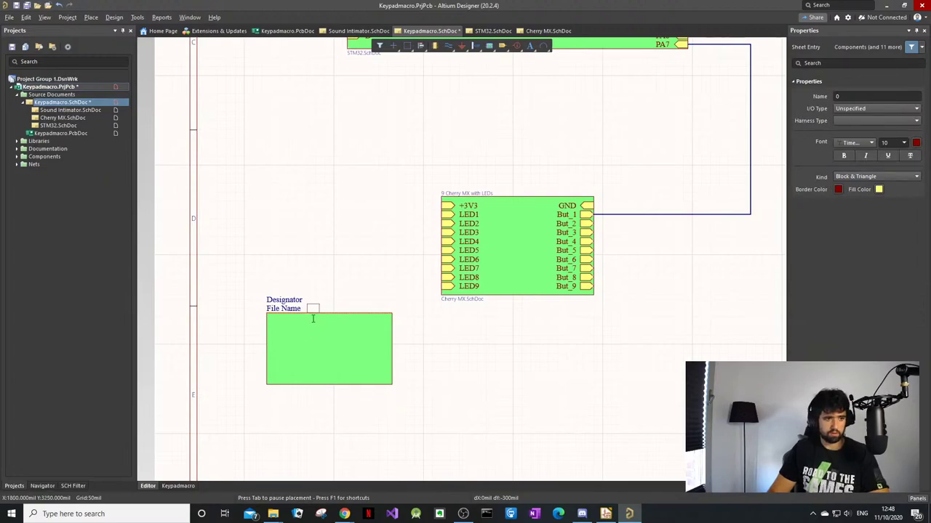
left_click(319, 301)
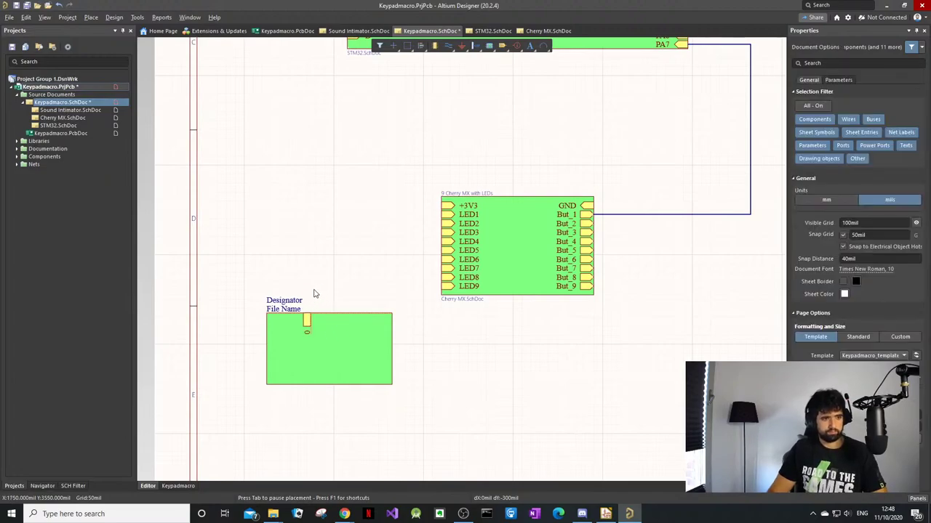
key("Escape")
Step: Set the new sheet symbol's file reference to Sound Intimator.SchDoc
left_click(325, 334)
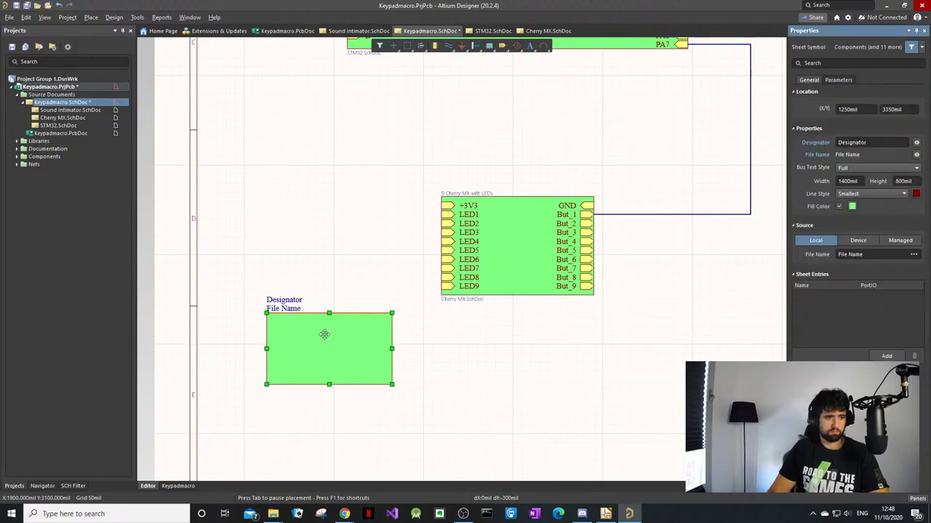
left_click(913, 254)
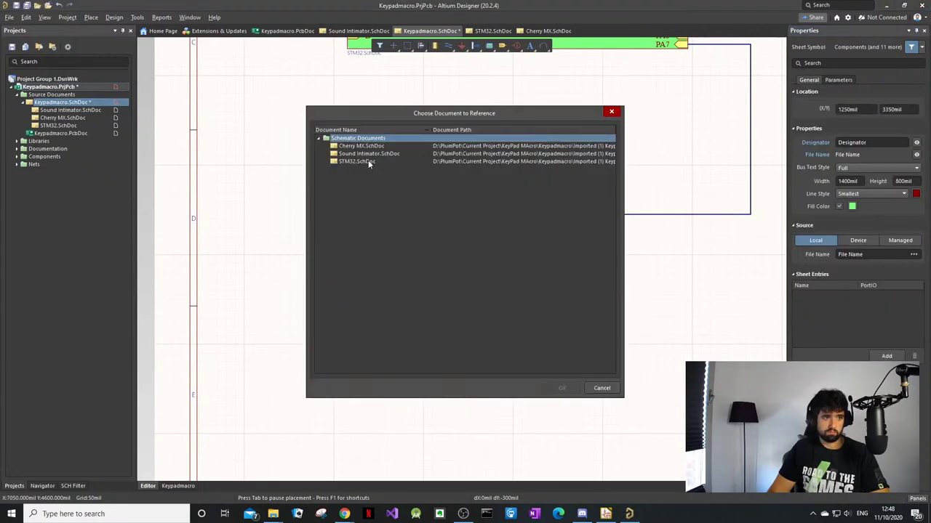
double_click(367, 153)
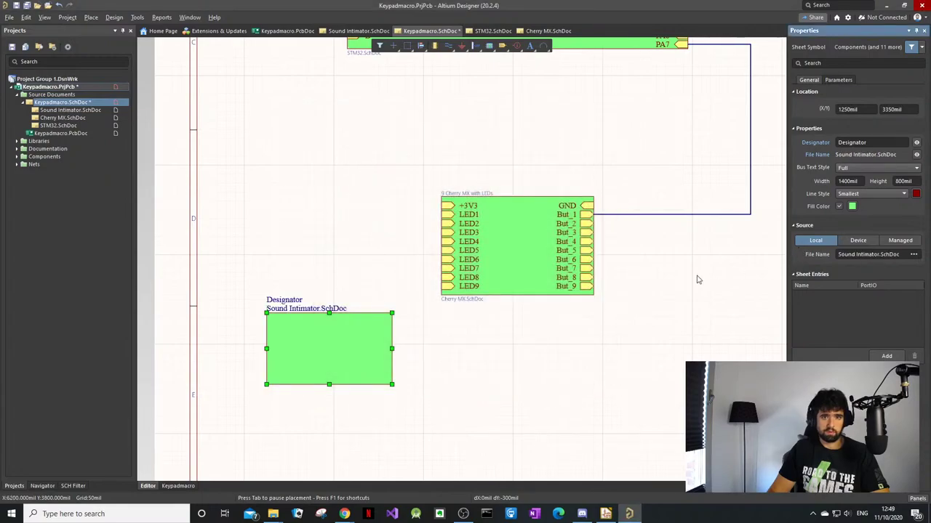
left_click(335, 360)
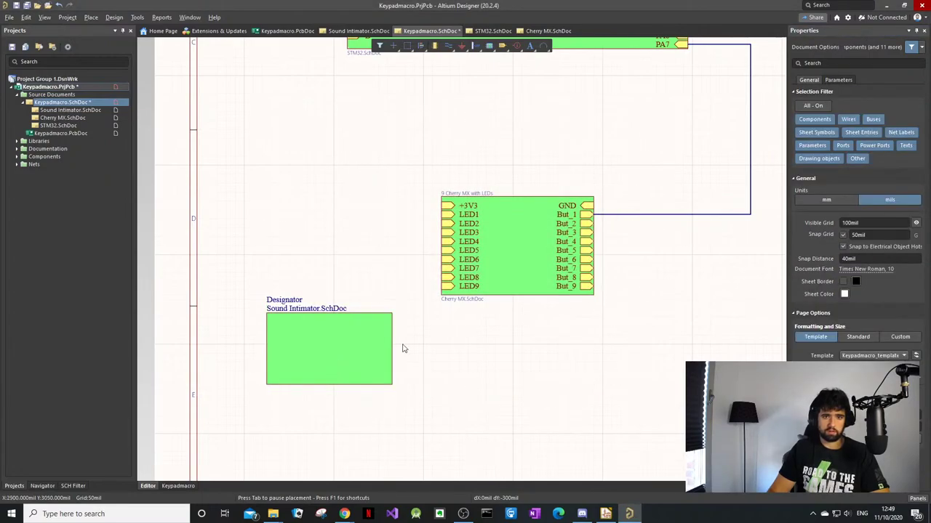
Step: Place blank sheet entries along the left, right and upper edges of the new Sound Intimator.SchDoc sheet symbol
left_click(350, 362)
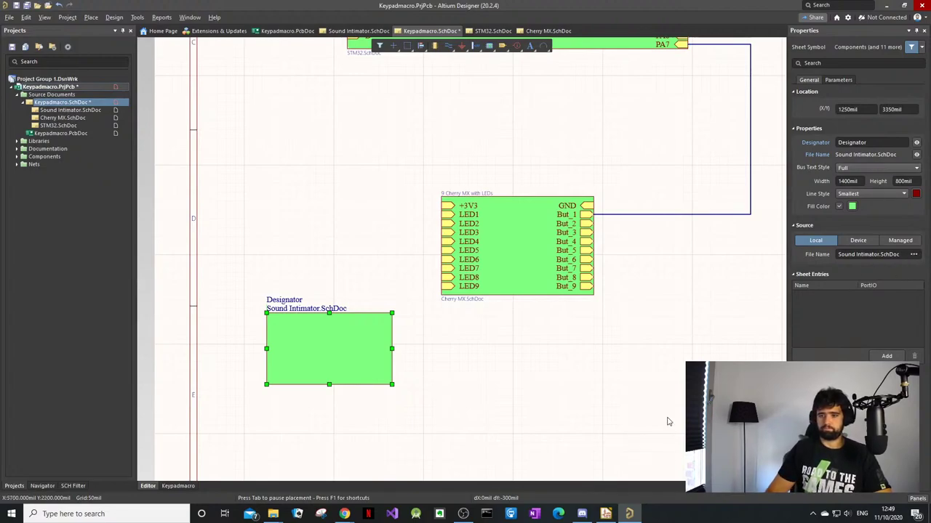
right_click(311, 339)
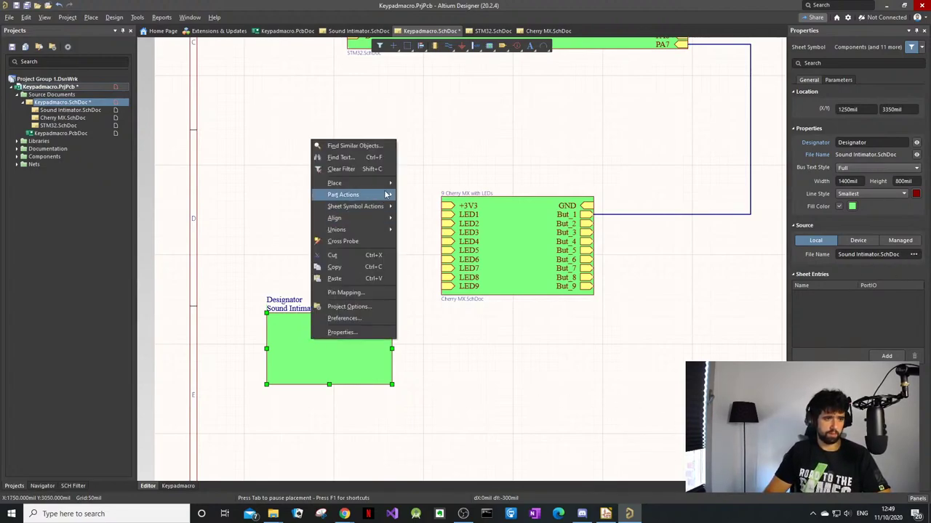
mouse_move(382, 185)
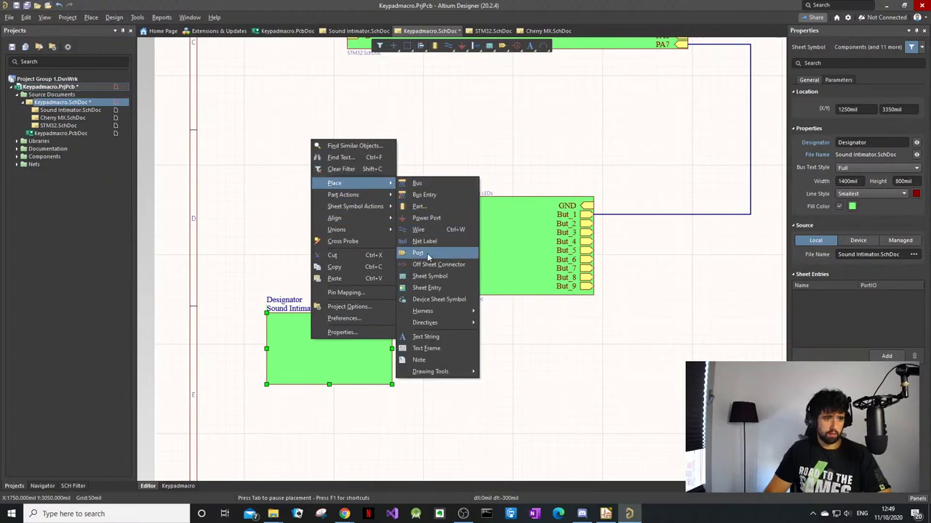
left_click(426, 287)
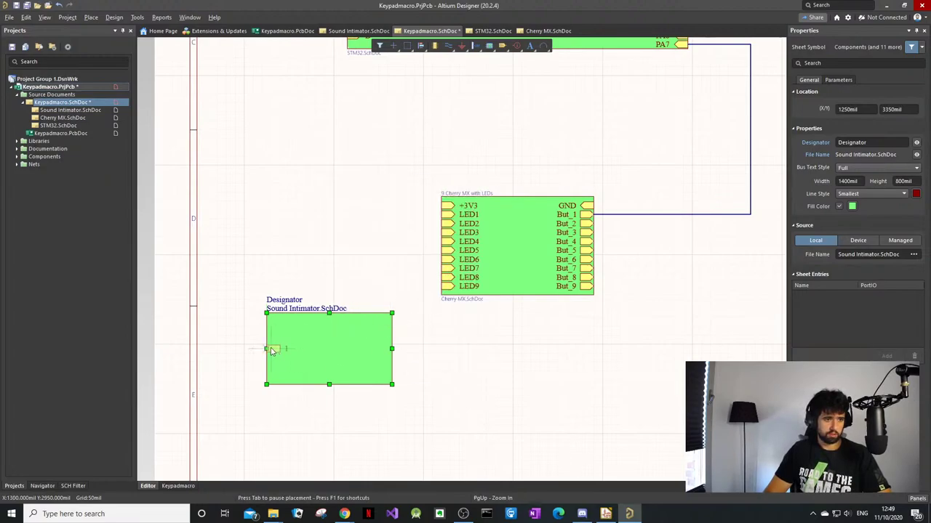
left_click(269, 350)
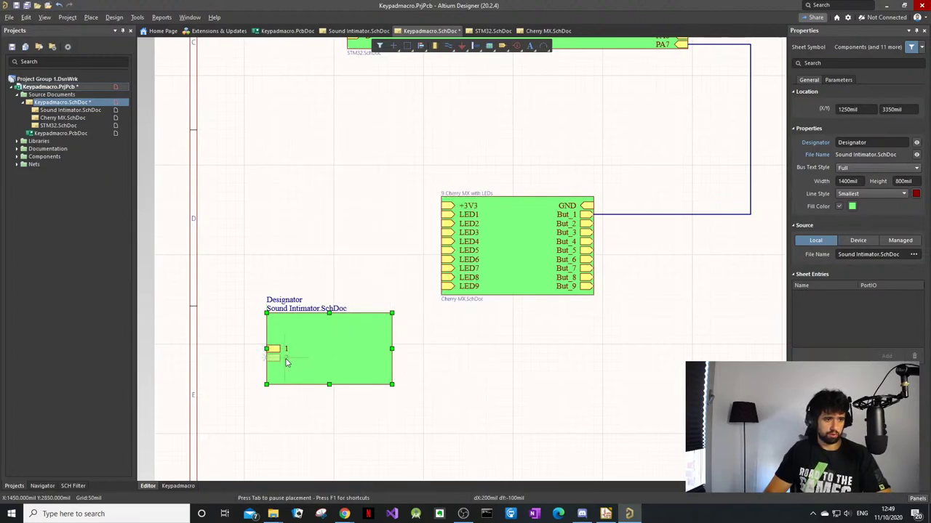
left_click(392, 362)
left_click(385, 358)
left_click(385, 334)
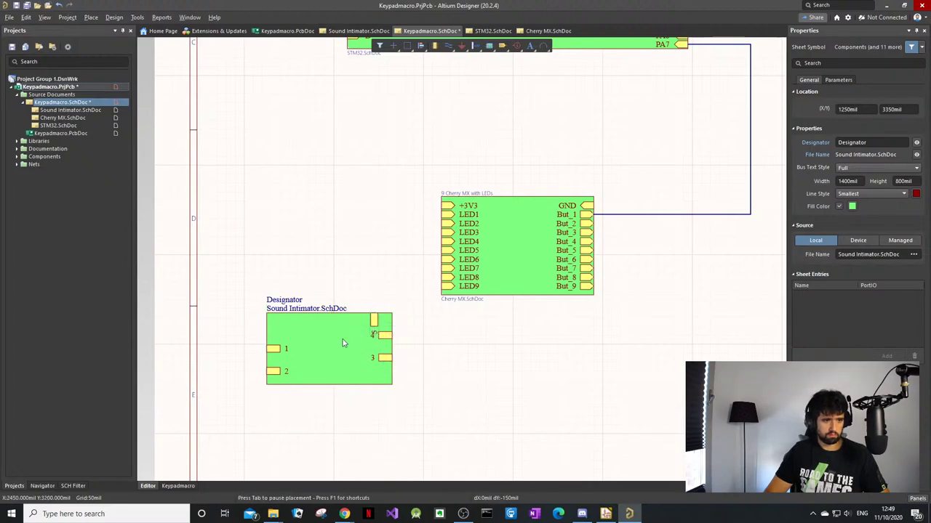
Step: Delete all the blank sheet entries from the new Sound Intimator.SchDoc sheet symbol
left_click(277, 357)
left_click(273, 351)
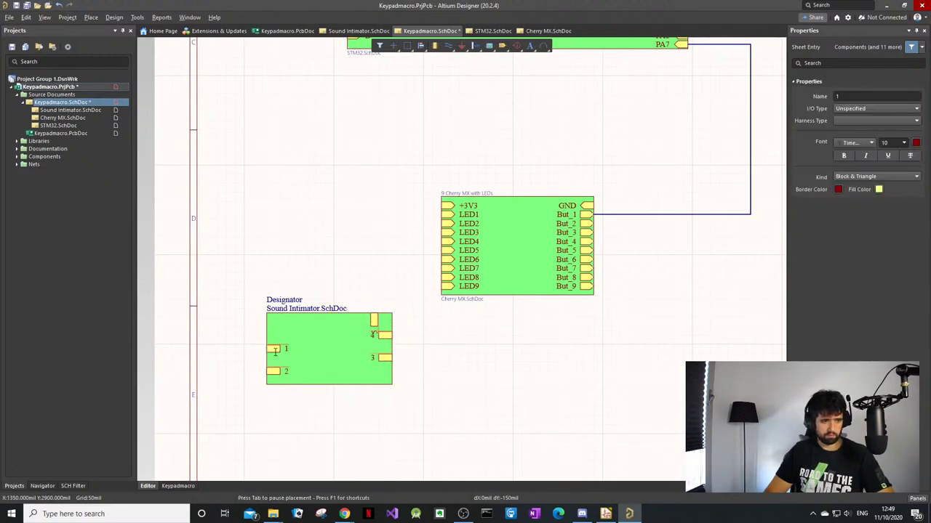
key("Delete")
left_click(381, 360)
key("Delete")
left_click(382, 336)
key("Delete")
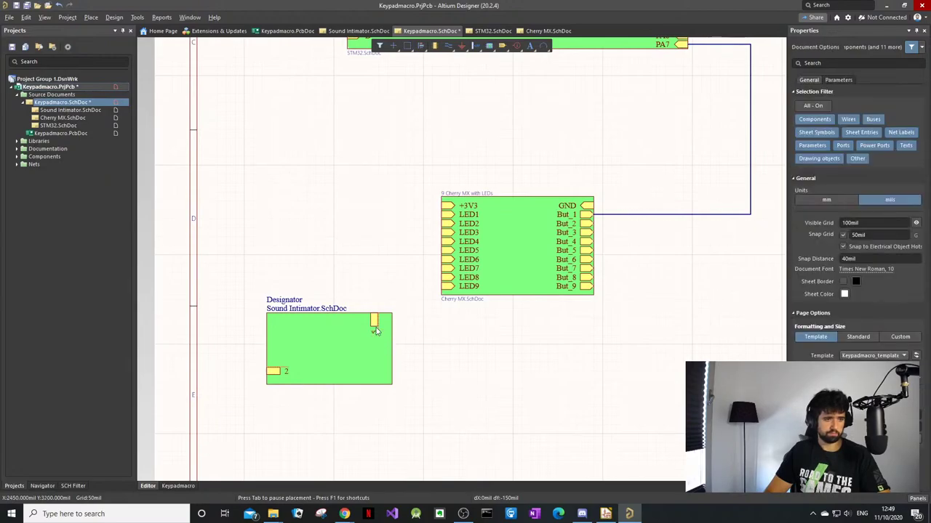
left_click(376, 323)
key("Delete")
key("ctrl+z")
left_click(328, 357)
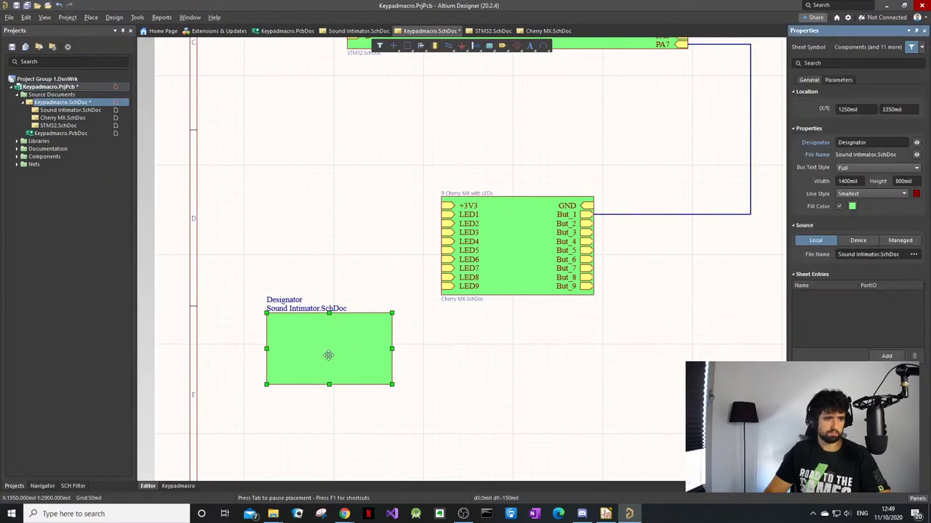
Step: Look through the sheet symbol and design commands for a way to generate the symbol from Sound Intimator.SchDoc
double_click(69, 110)
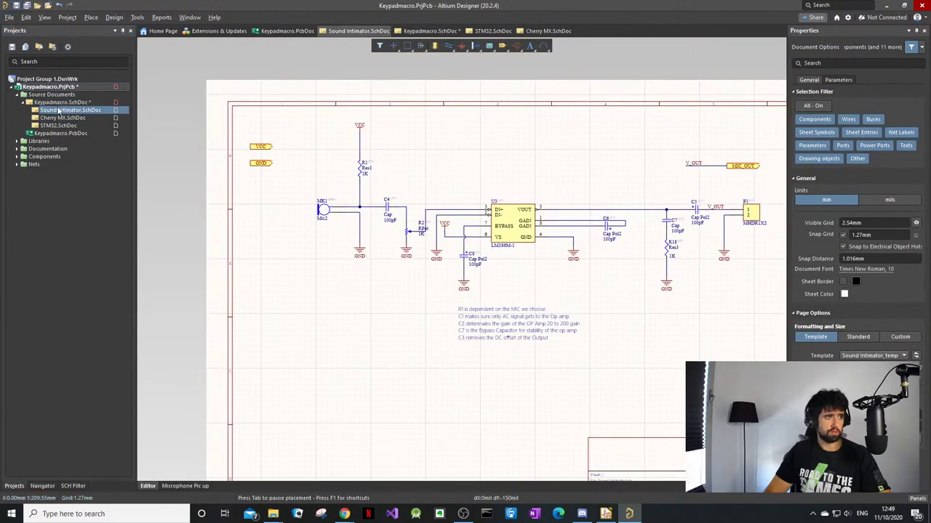
double_click(82, 104)
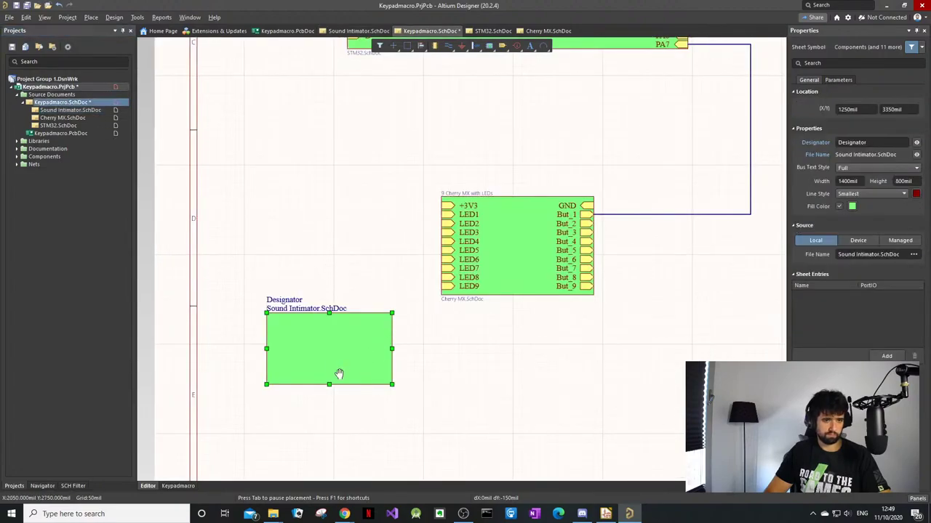
right_click(332, 364)
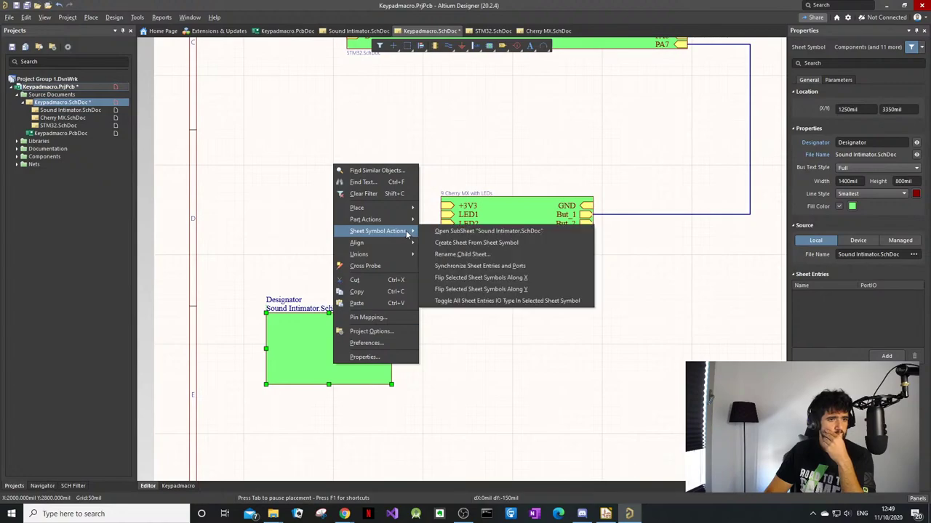
mouse_move(387, 209)
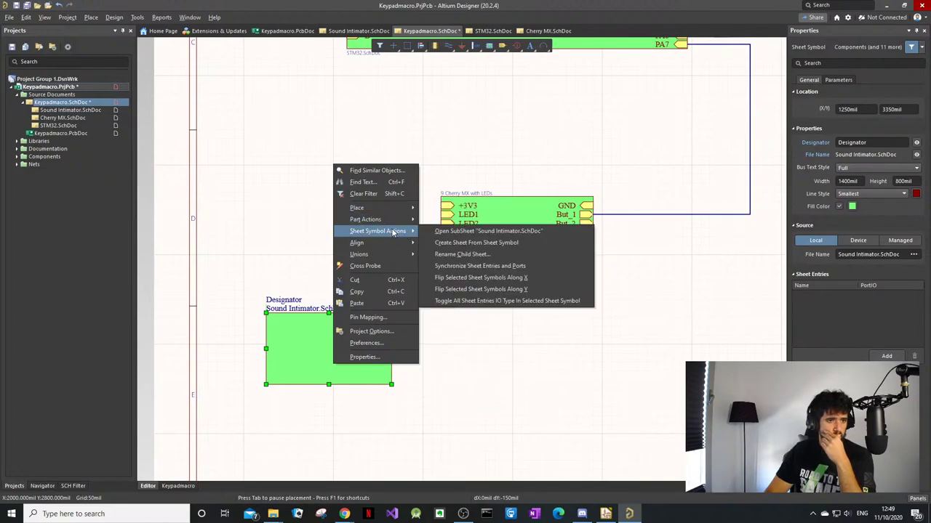
left_click(242, 150)
left_click(61, 110)
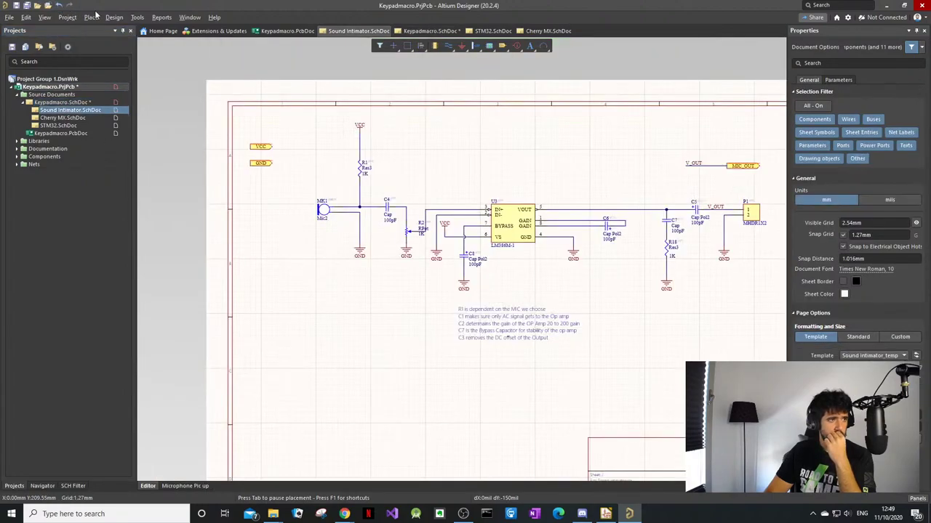
left_click(124, 20)
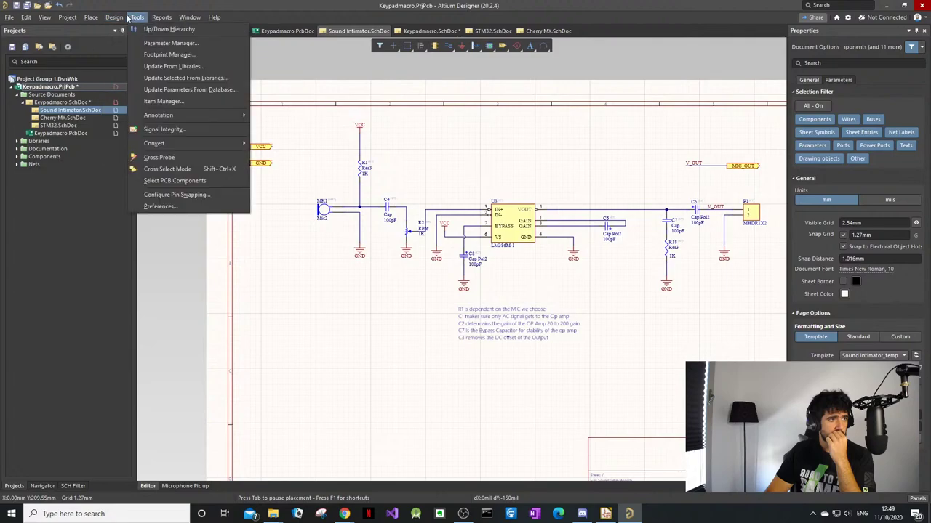
mouse_move(65, 19)
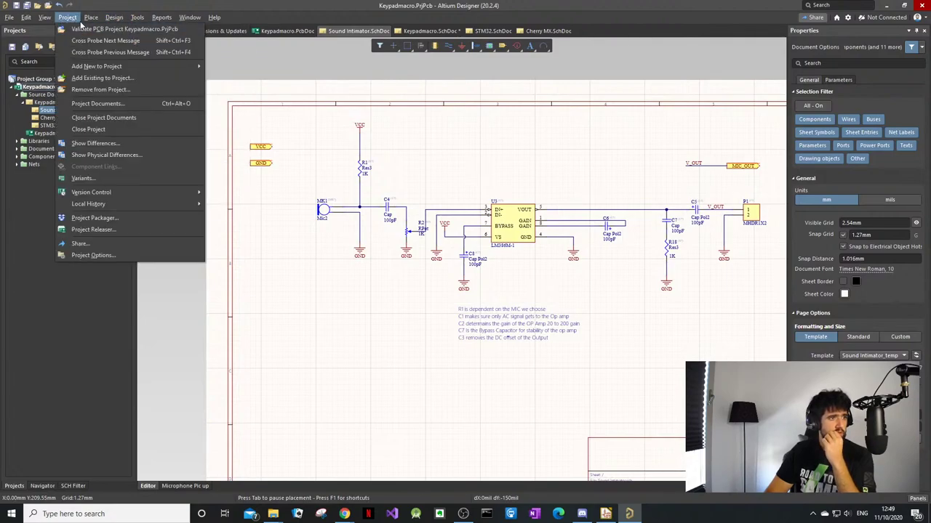
mouse_move(97, 22)
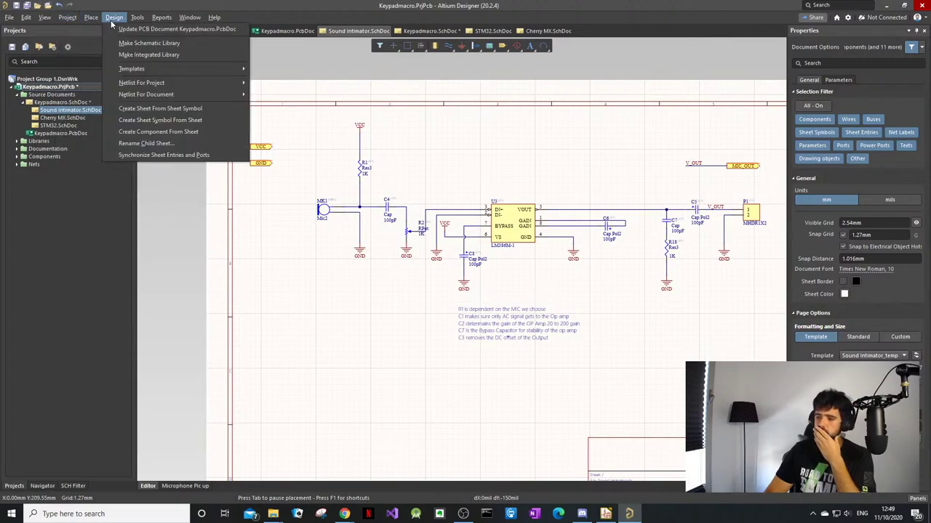
mouse_move(162, 19)
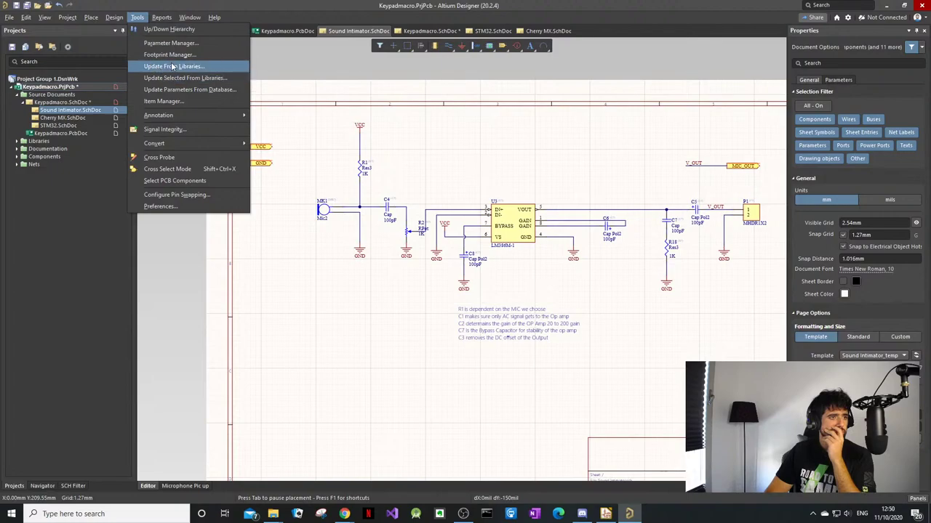
left_click(74, 104)
right_click(74, 104)
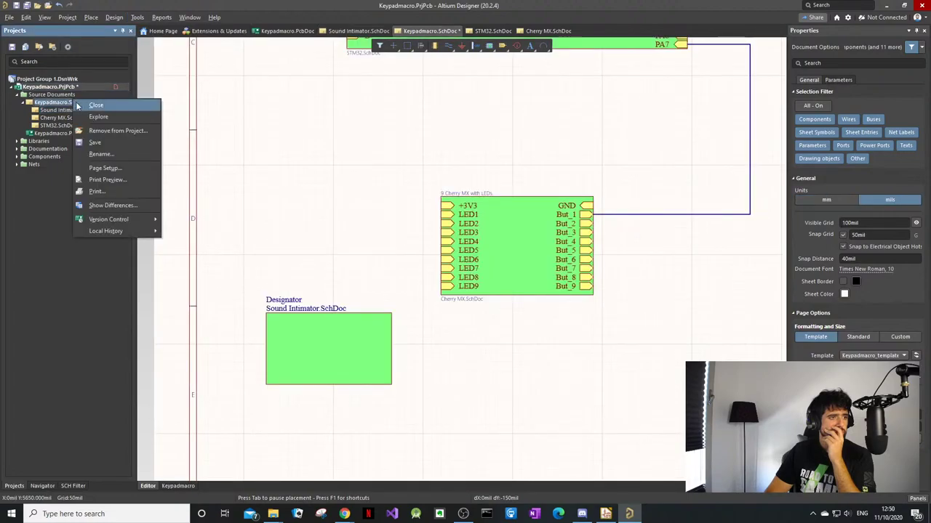
Step: Create a sheet symbol from Sound Intimator.SchDoc, place it at X 1350 mil, Y 4850 mil, and delete the empty symbol
left_click(115, 17)
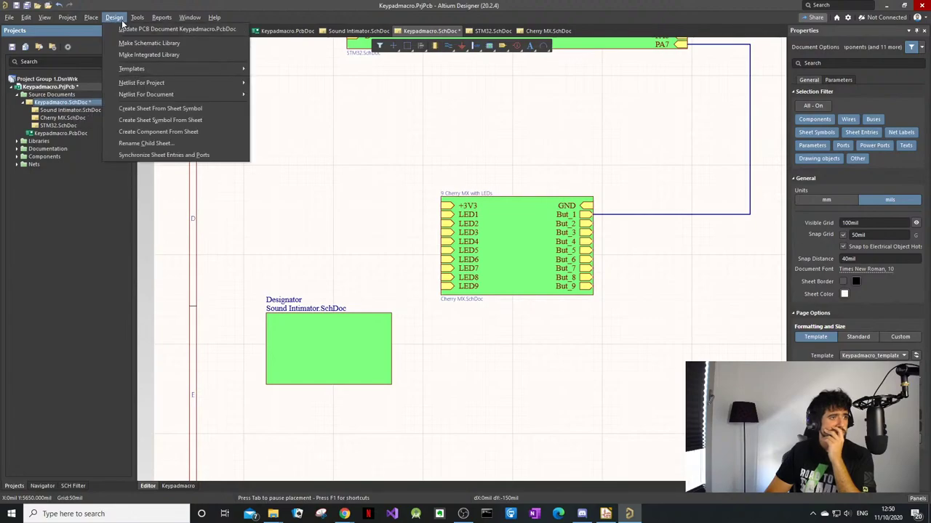
left_click(205, 121)
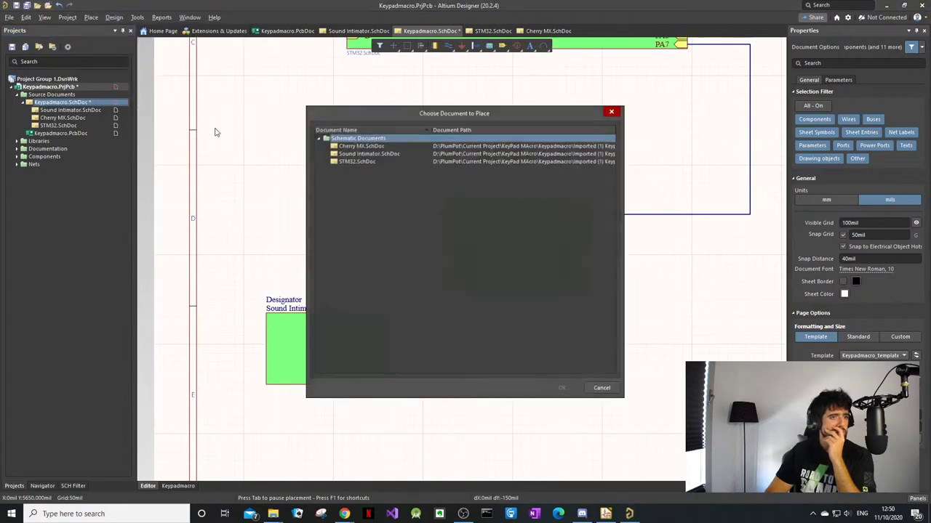
double_click(367, 155)
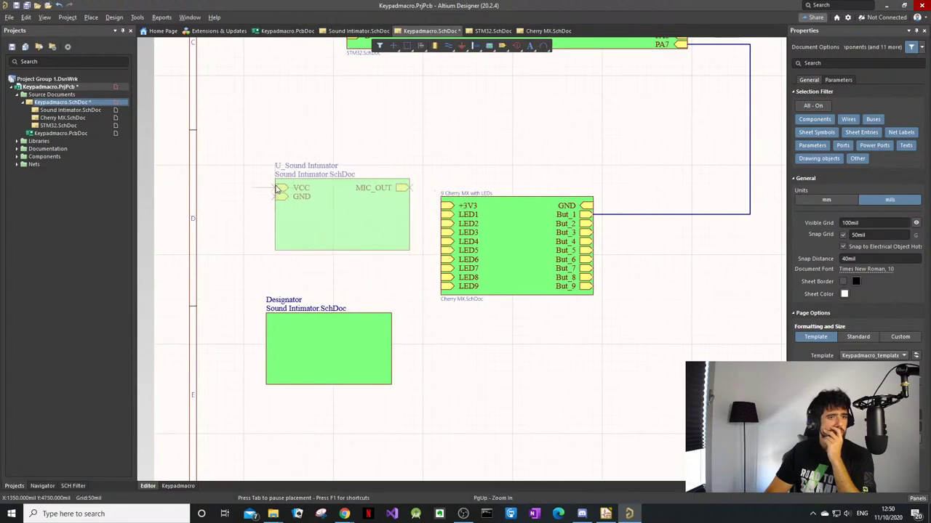
left_click(276, 188)
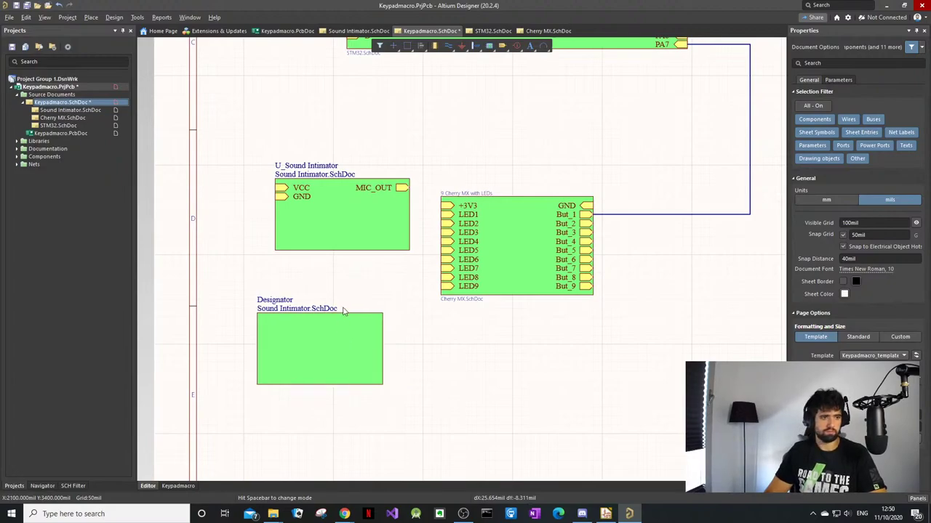
key("Escape")
left_click(339, 219)
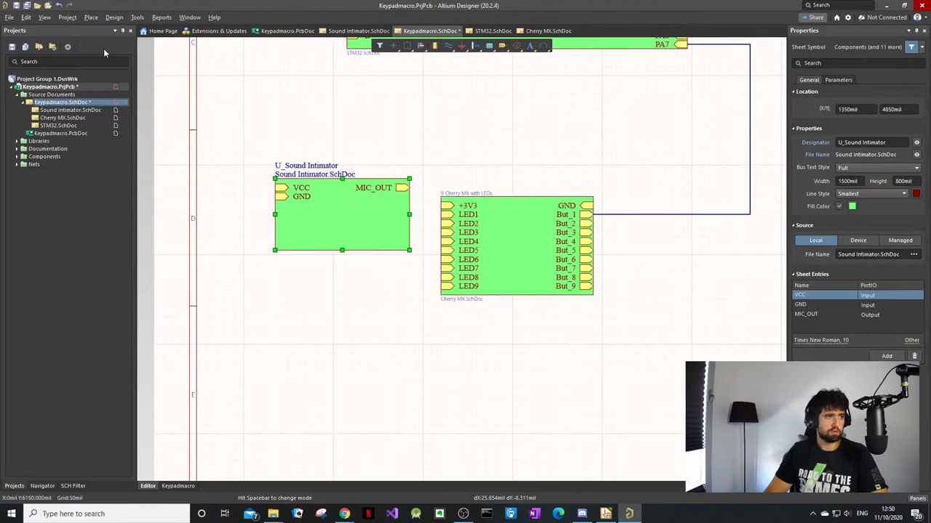
left_click(114, 18)
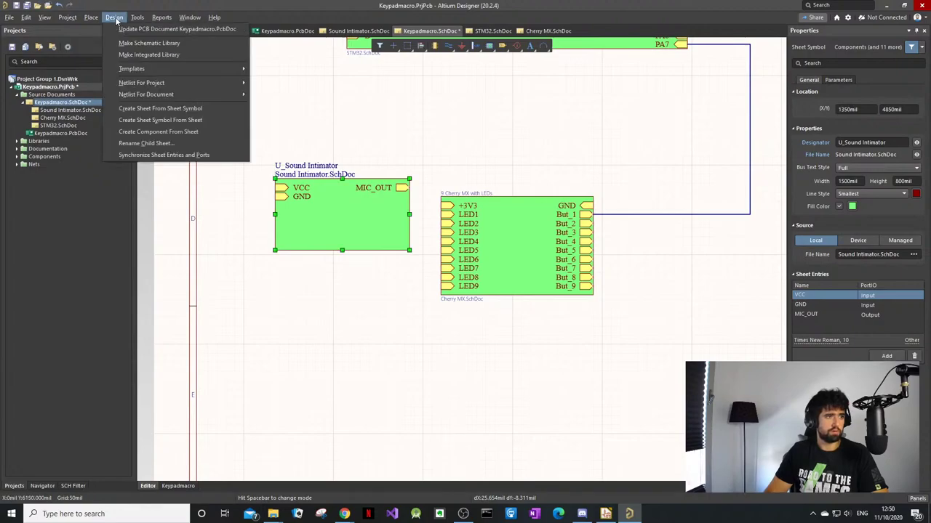
left_click(187, 120)
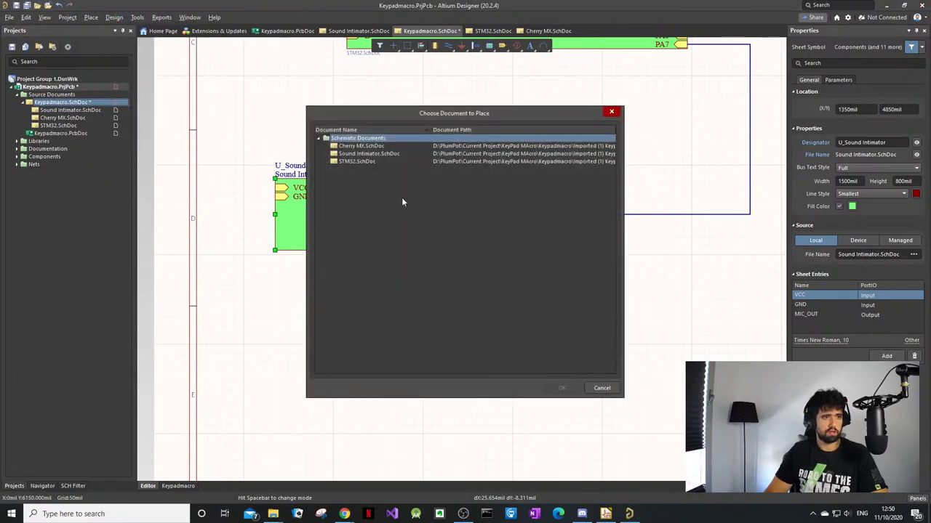
left_click(609, 113)
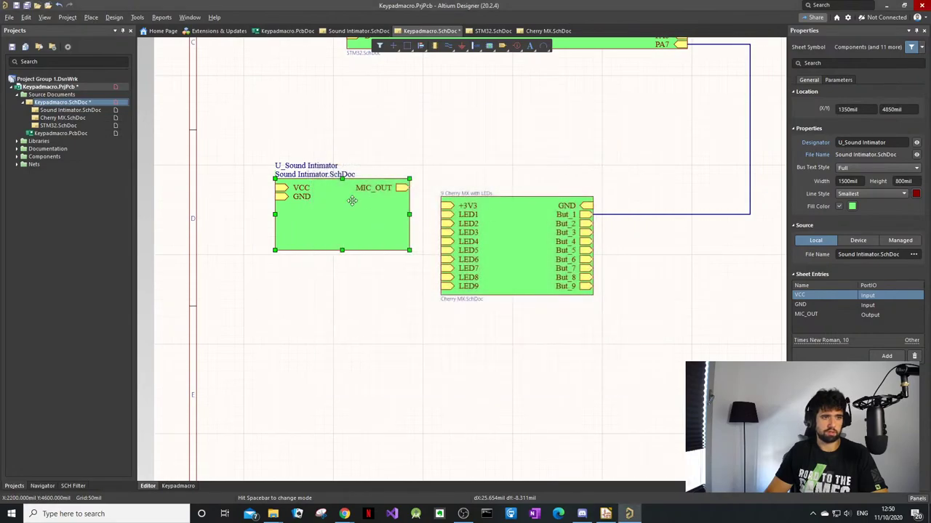
Step: Move the U_Sound Intimator sheet symbol to X 1300 mil, Y 3900 mil and shrink it to 1100 by 300 mil
left_click(291, 195)
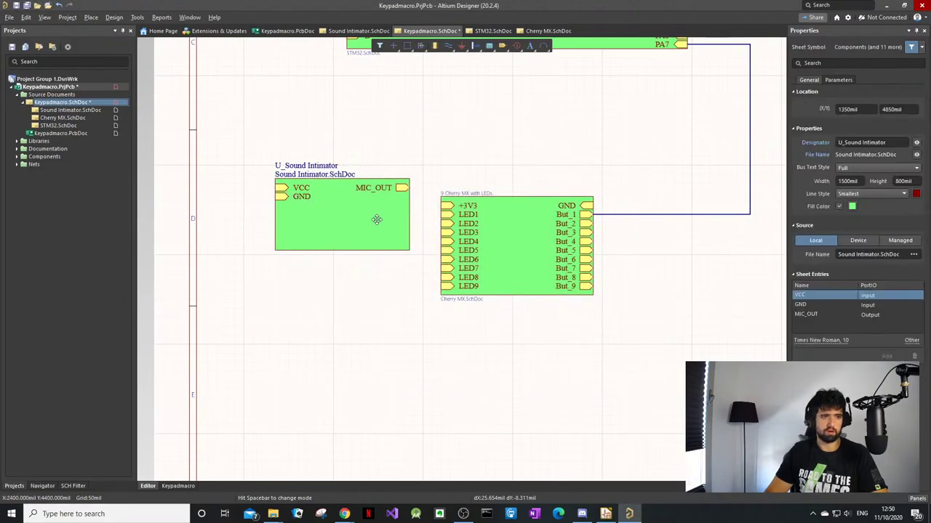
left_click_drag(409, 190, 405, 276)
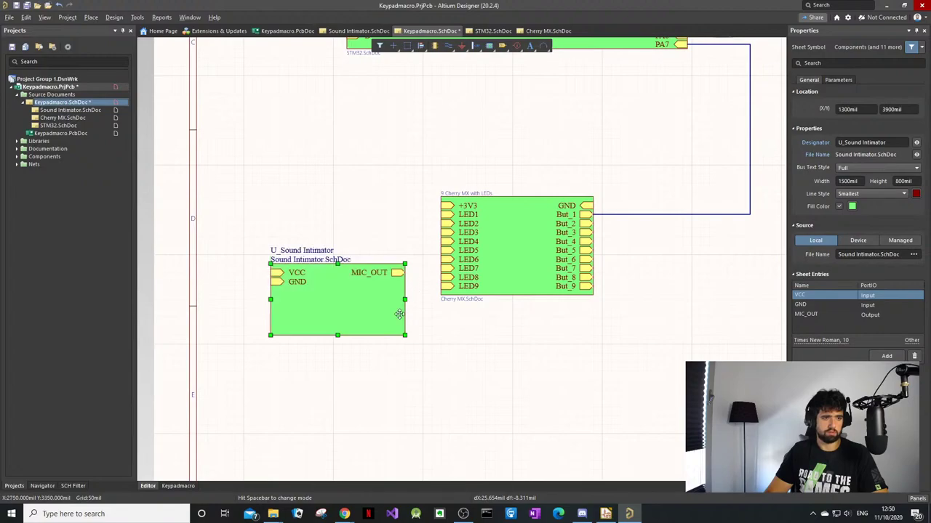
left_click(404, 336)
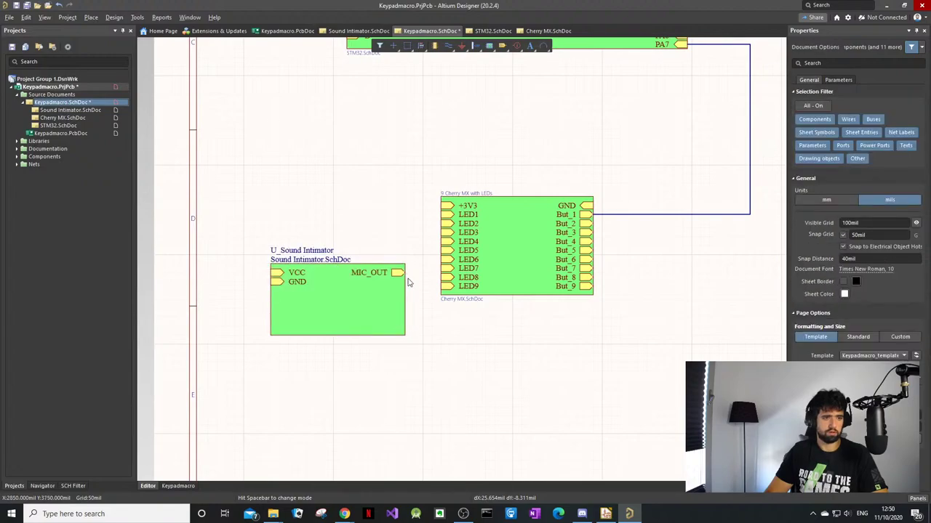
left_click(397, 334)
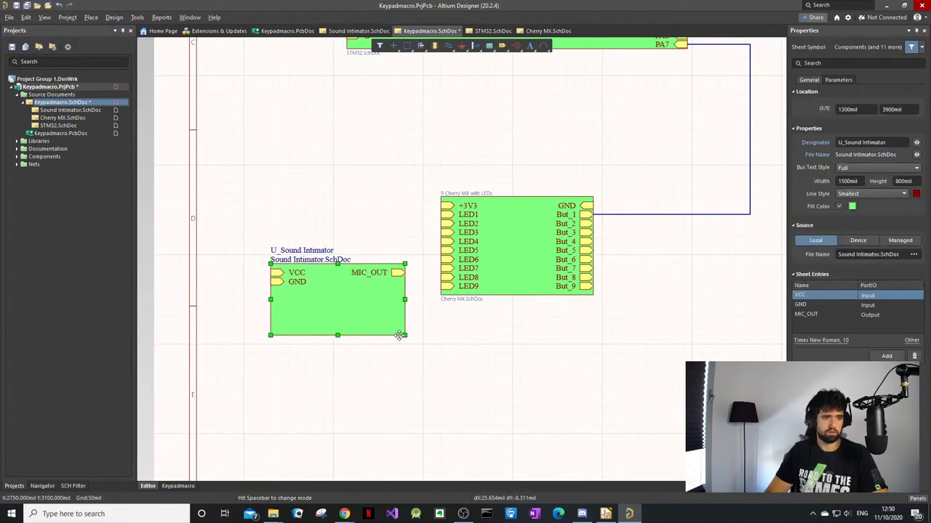
left_click_drag(405, 334, 369, 292)
left_click(365, 299)
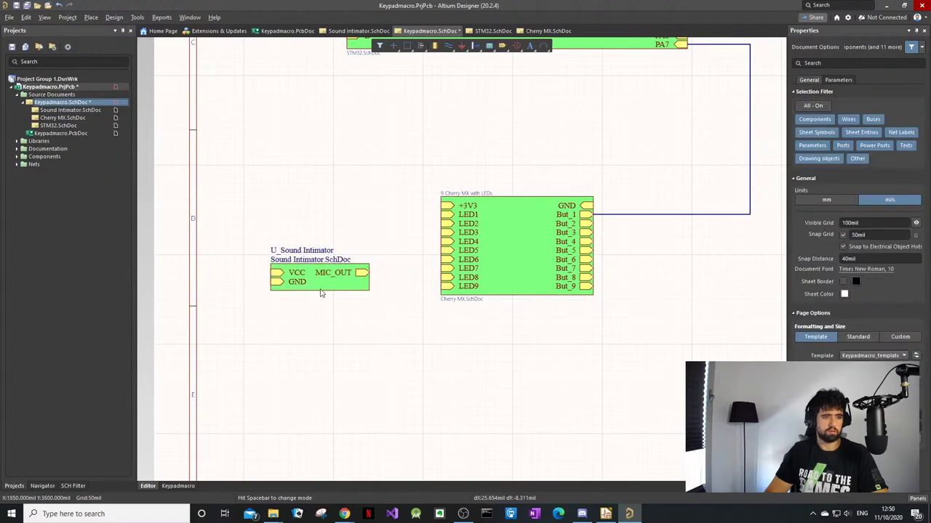
Step: Open the Sound Intimator.SchDoc subsheet from the U_Sound Intimator sheet symbol's actions, and return to Keypadmacro.SchDoc
left_click(319, 282)
left_click(319, 282)
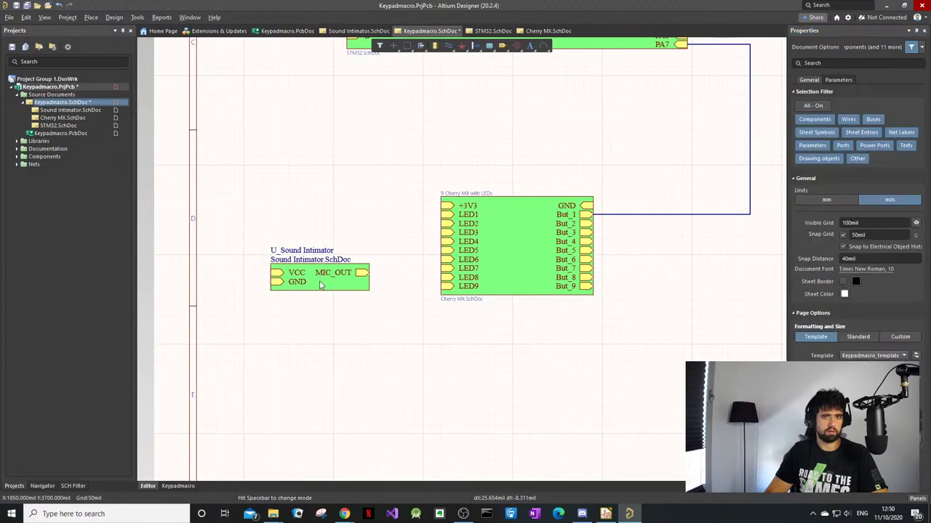
right_click(318, 281)
left_click(314, 283)
left_click(314, 285)
right_click(314, 284)
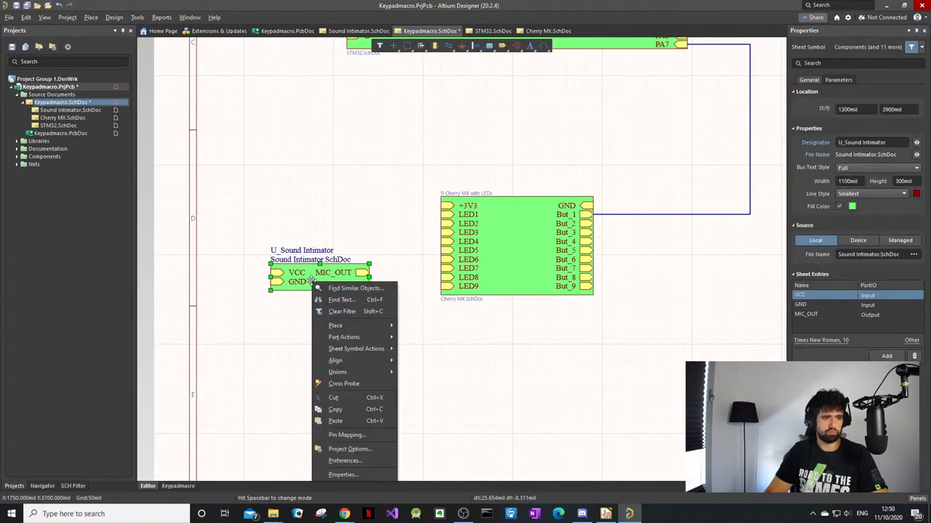
mouse_move(359, 338)
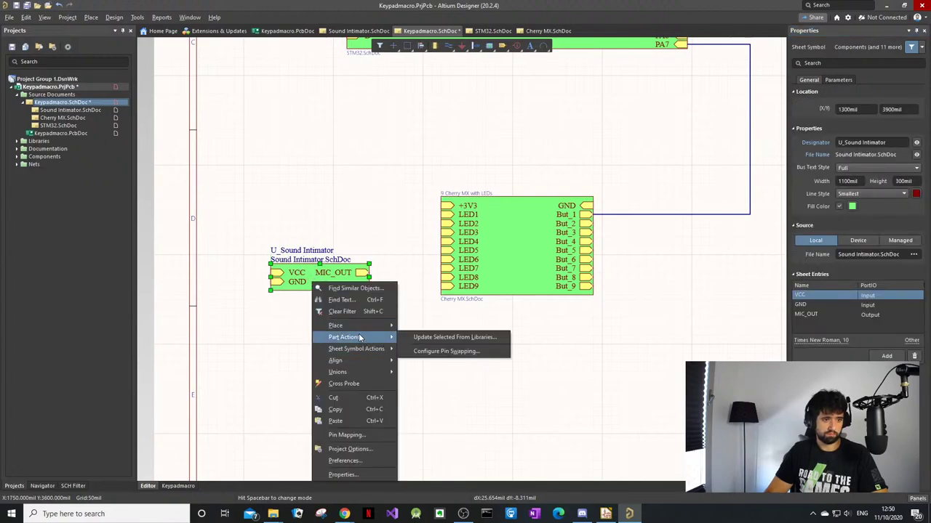
mouse_move(380, 354)
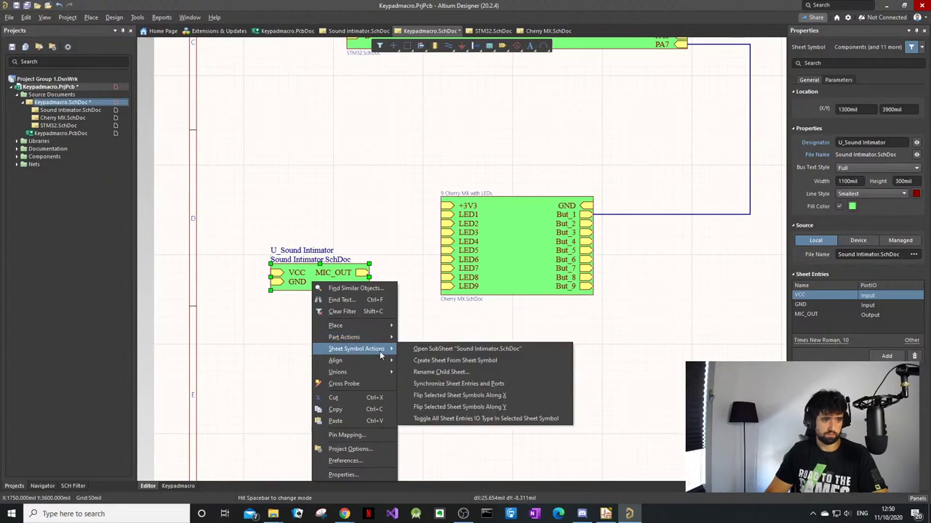
left_click(464, 350)
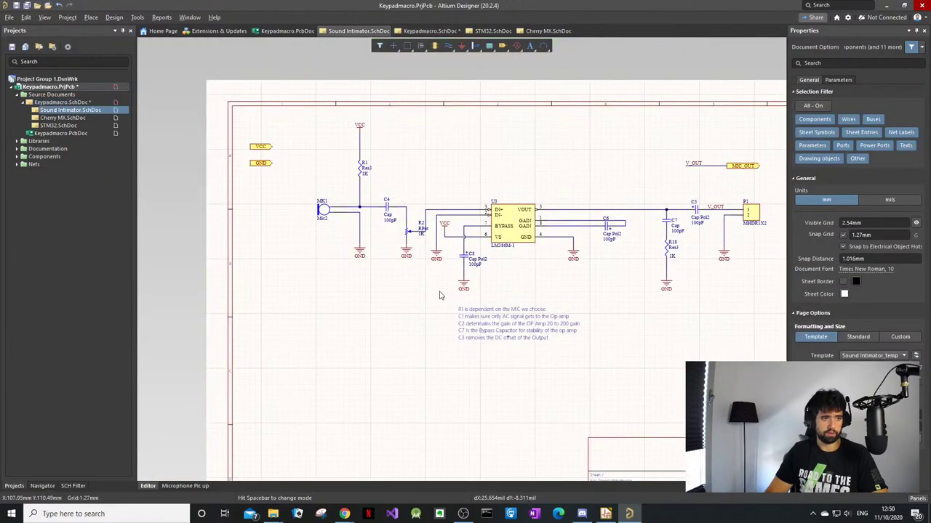
left_click(72, 102)
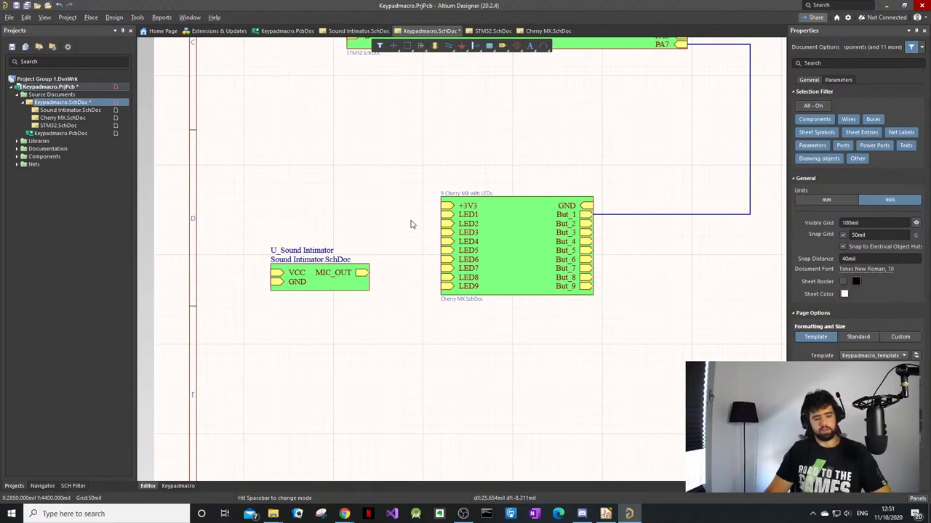
Step: Examine the Keypadmacro.SchDoc sheet symbols and switch between it and its child sheets to check the project hierarchy
scroll(356, 262, "down", 2, "ctrl")
scroll(376, 194, "down", 6, "ctrl")
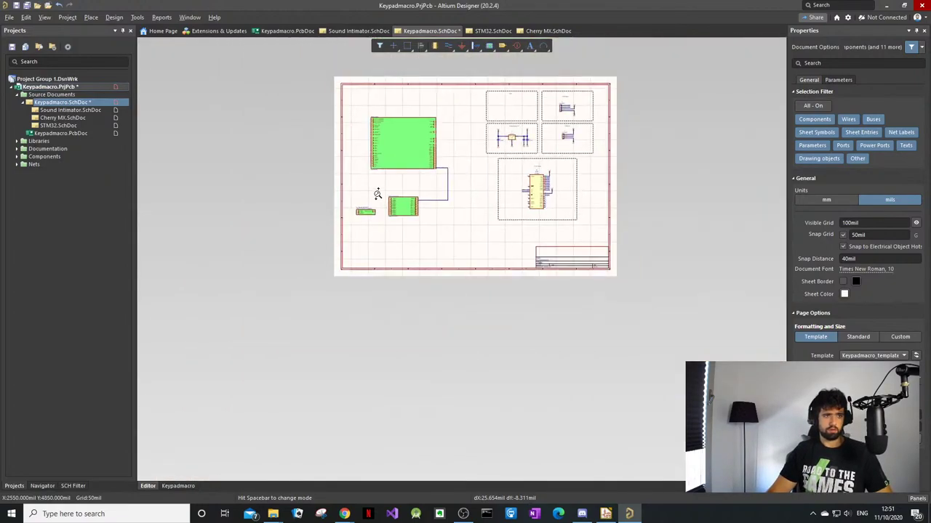
scroll(378, 194, "up", 4, "ctrl")
scroll(392, 182, "up", 2, "ctrl")
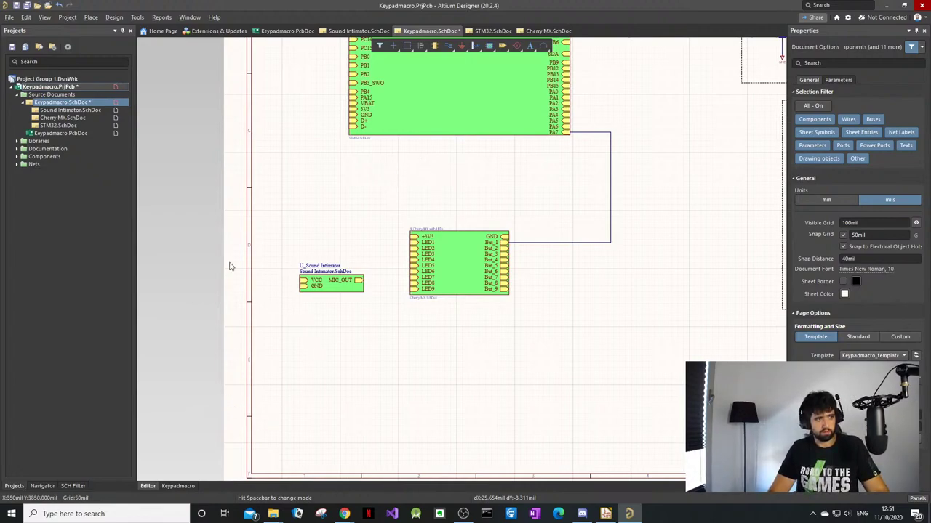
right_click(65, 112)
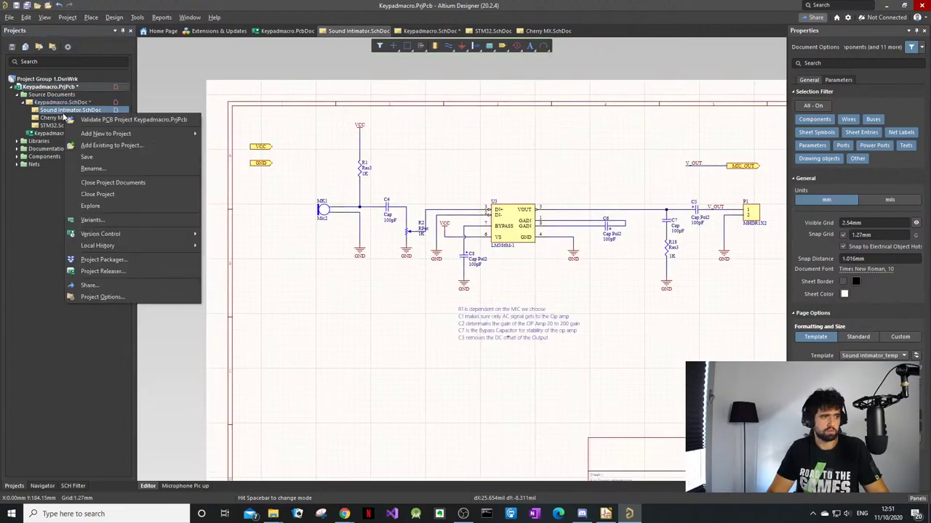
left_click(53, 128)
left_click(51, 118)
left_click(43, 102)
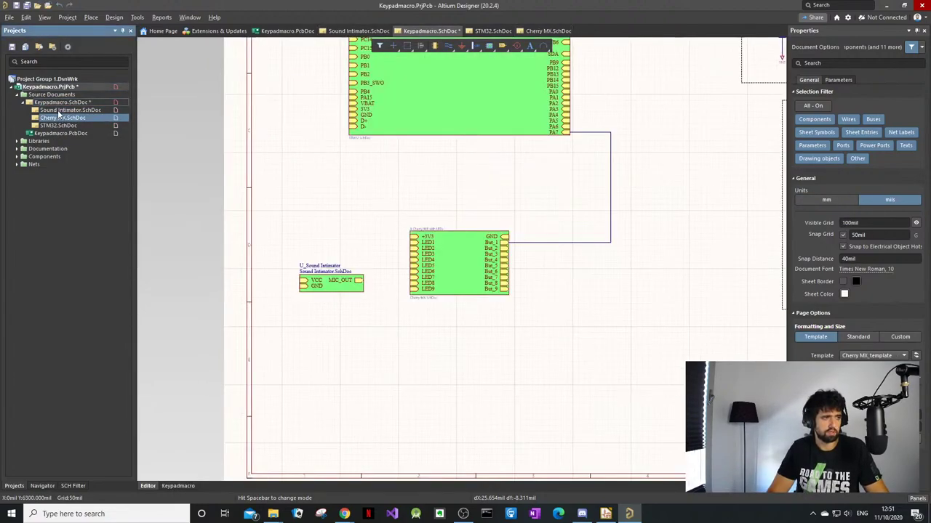
left_click(64, 110)
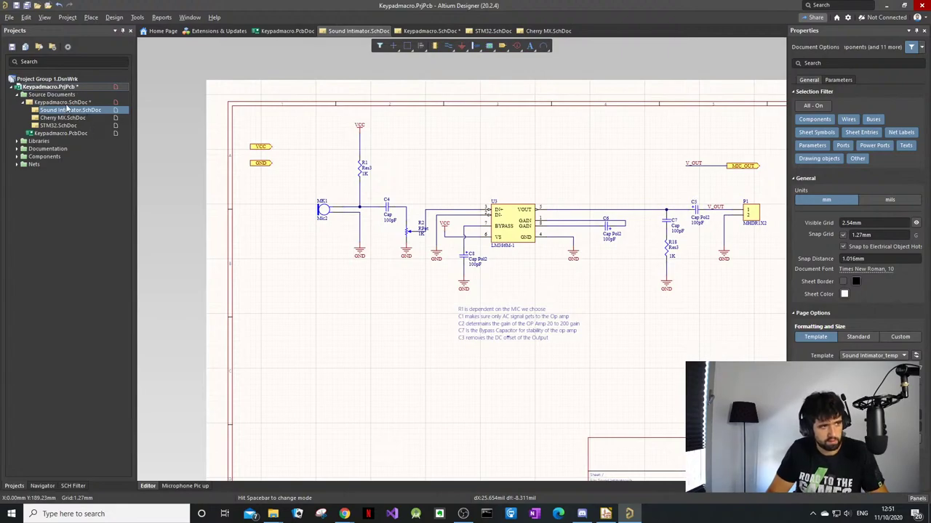
left_click(62, 102)
right_click(64, 96)
left_click(323, 358)
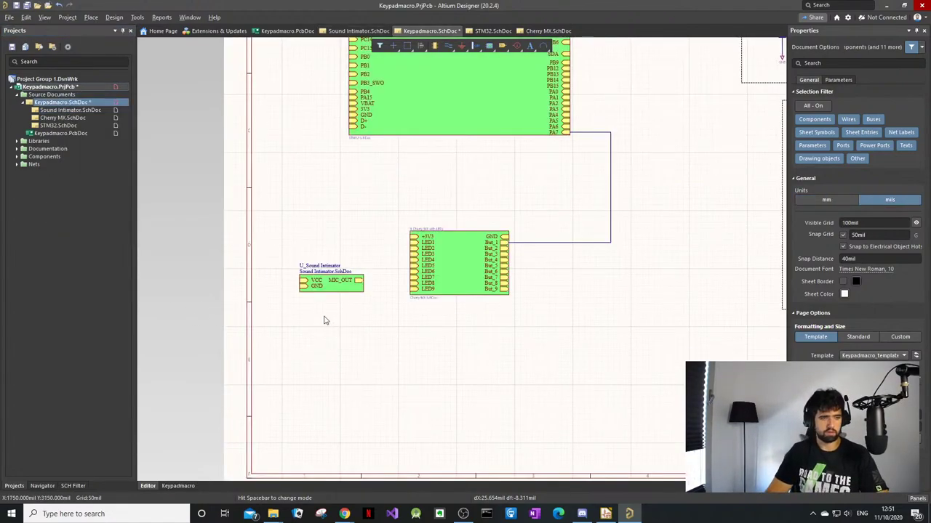
double_click(414, 296)
left_click(469, 380)
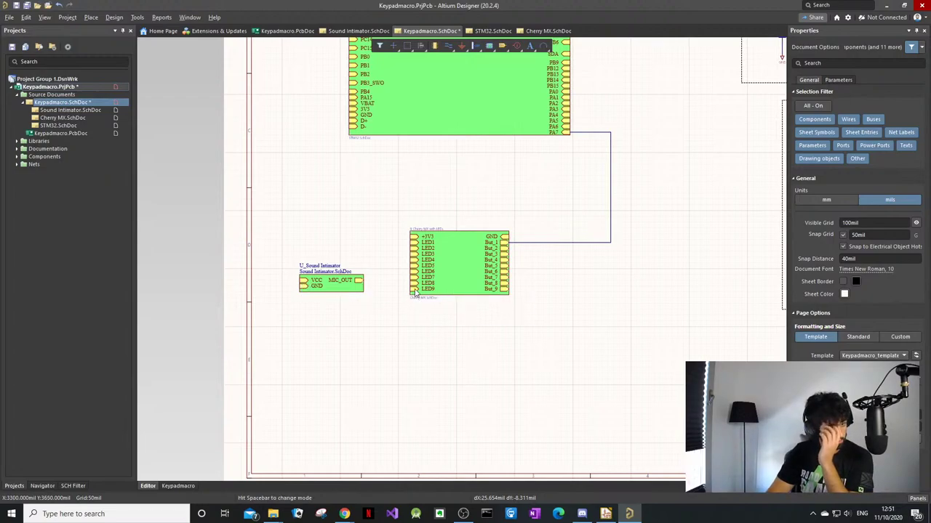
Step: Delete the PA7 to But_1 wire and the STM32 and 9 Cherry MX with LEDs sheet symbols from Keypadmacro.SchDoc
left_click_drag(618, 277, 415, 315)
key("Delete")
left_click_drag(507, 264, 702, 133)
scroll(702, 133, "down", 3, "ctrl")
scroll(708, 158, "up", 2, "ctrl")
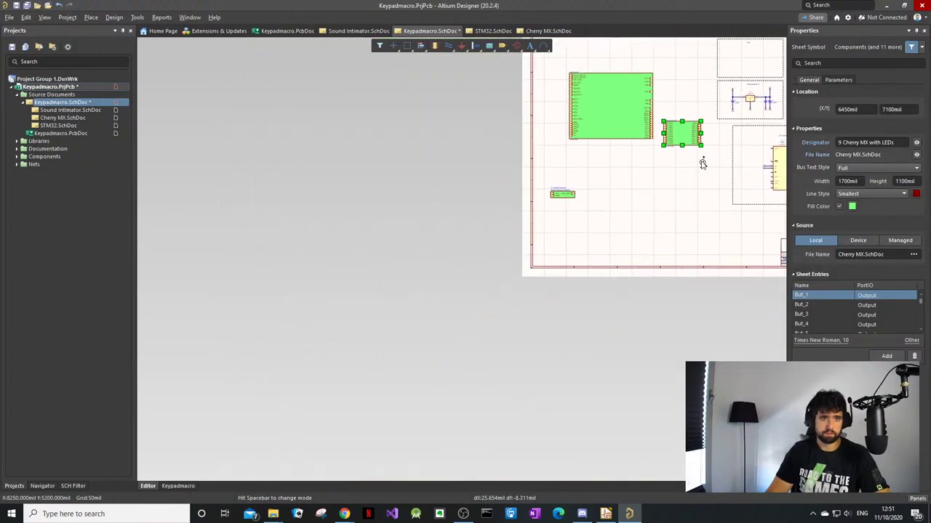
left_click_drag(492, 156, 357, 245)
key("Delete")
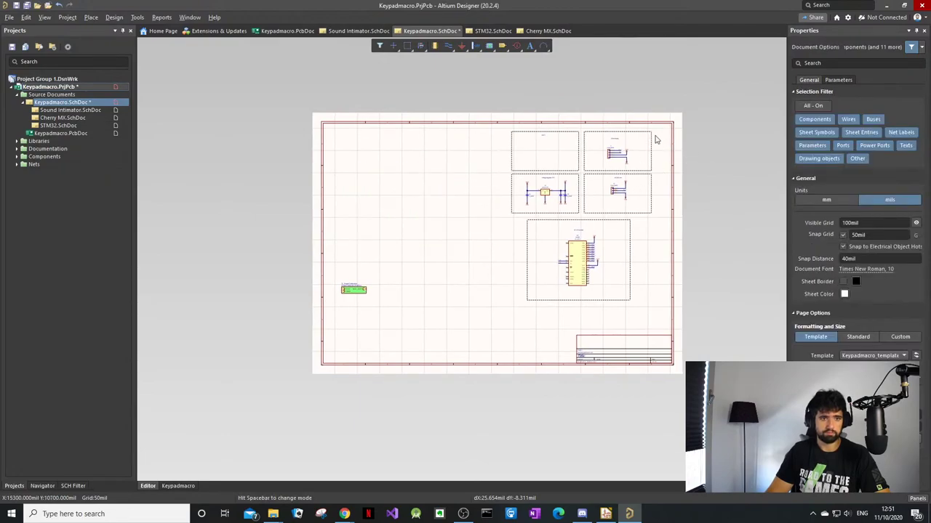
scroll(605, 276, "up", 4, "ctrl")
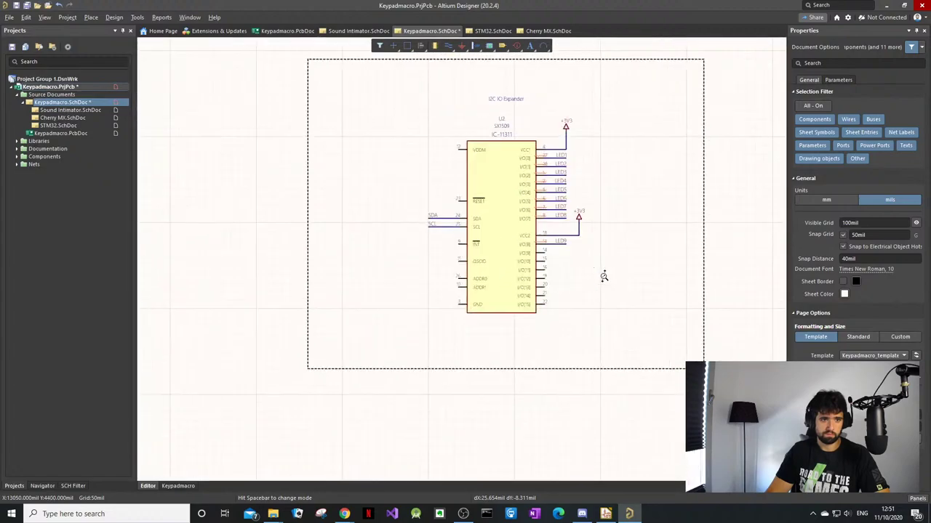
scroll(511, 164, "down", 3, "ctrl")
scroll(308, 229, "down", 2, "ctrl")
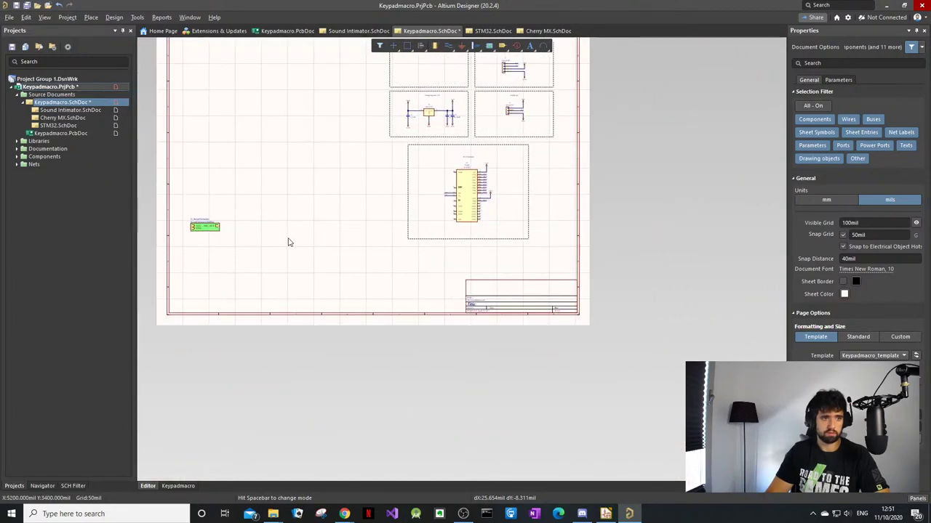
left_click(258, 247)
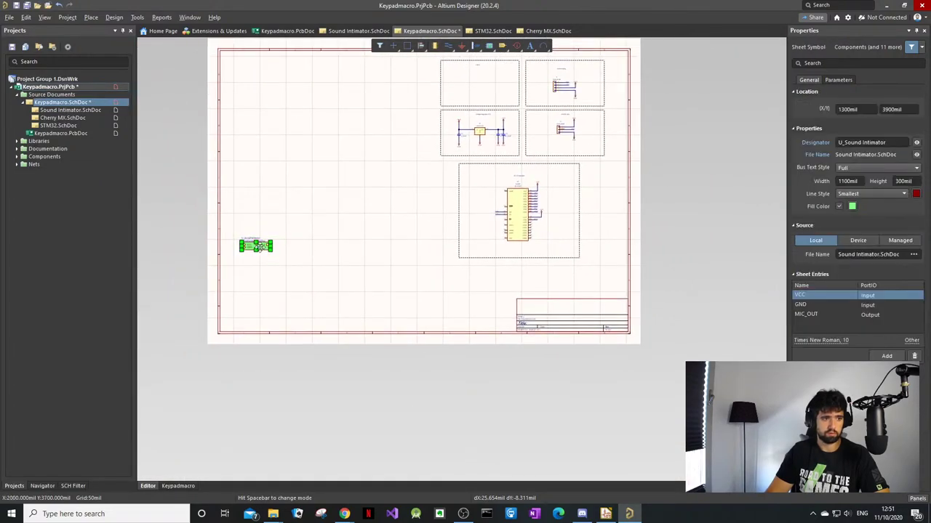
left_click(318, 194)
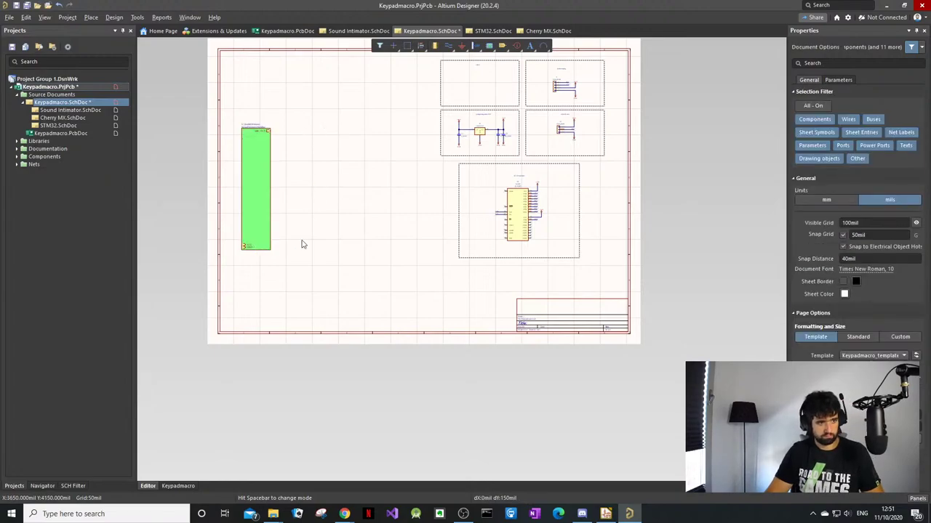
left_click(260, 248)
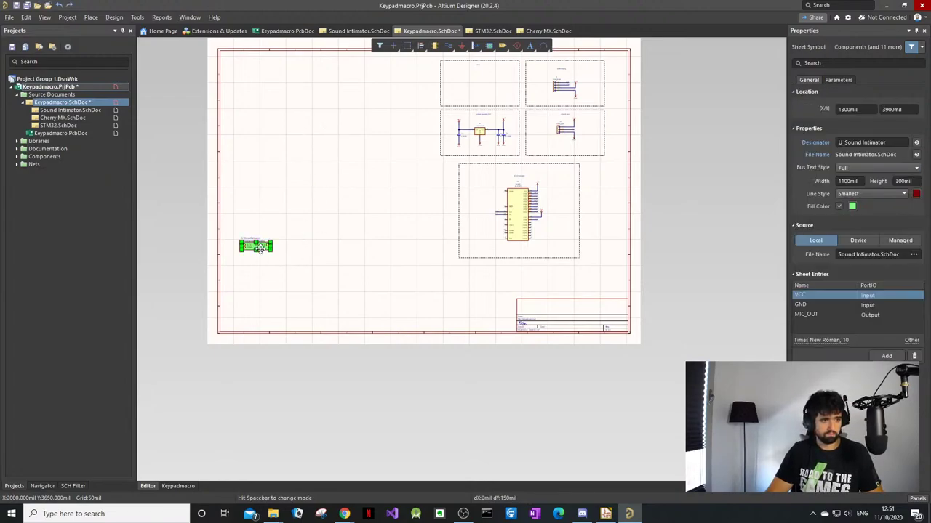
left_click_drag(261, 247, 318, 141)
key("ctrl+z")
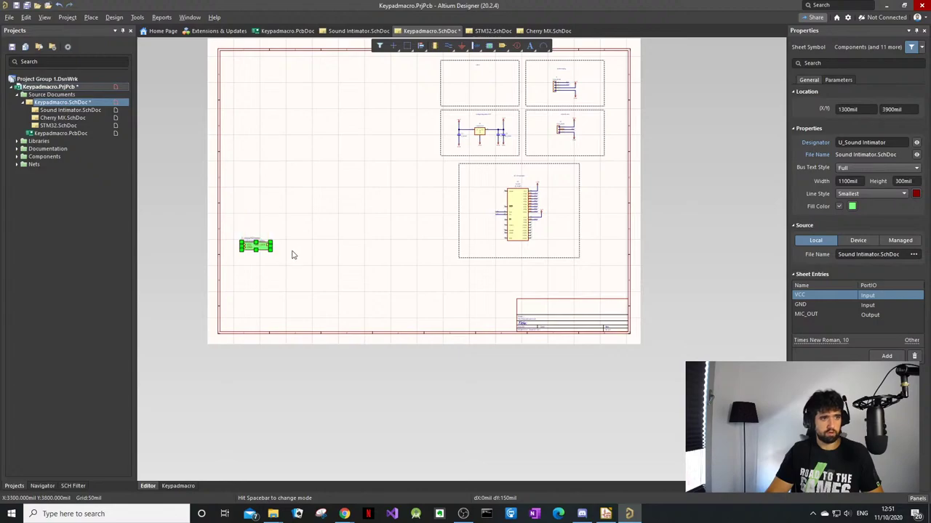
left_click(283, 264)
Step: Move the U_Sound Intimator sheet symbol to X 3350 mil, Y 5150 mil
scroll(247, 257, "up", 4, "ctrl")
scroll(289, 255, "up", 3, "ctrl")
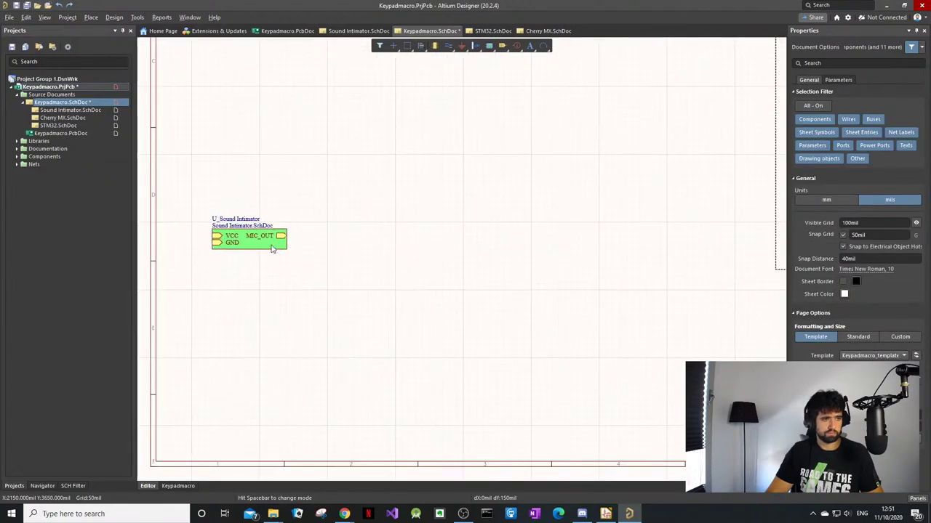
left_click(266, 243)
left_click_drag(266, 243, 423, 146)
Step: Change the style of the +3V3 power port in the Voltage Regulator 3V3 block to Bar
scroll(388, 136, "down", 3, "ctrl")
scroll(461, 158, "down", 1, "ctrl")
scroll(501, 98, "down", 2, "ctrl")
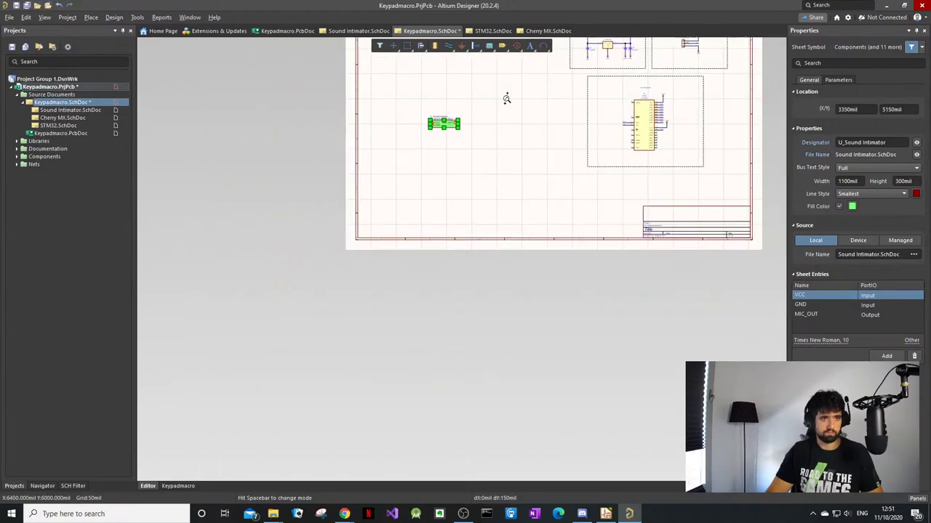
scroll(522, 96, "up", 1, "ctrl")
scroll(522, 96, "up", 5, "ctrl")
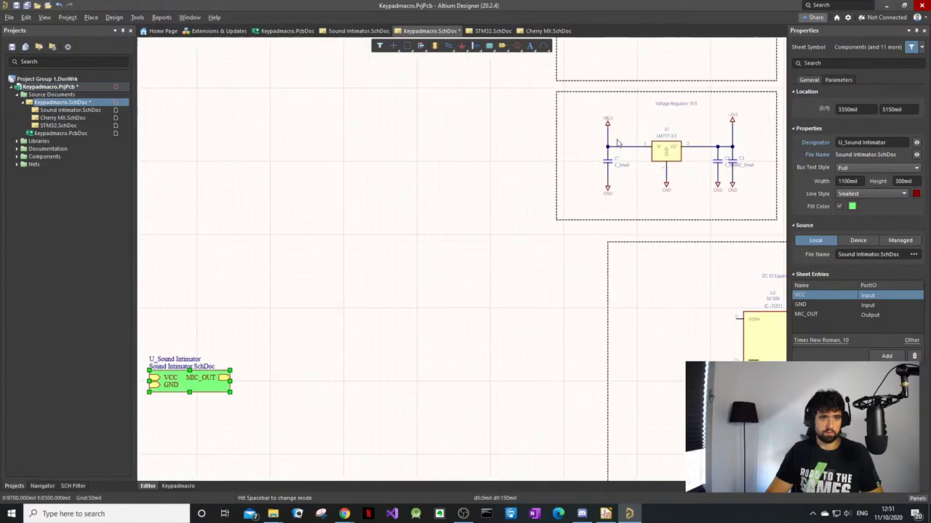
scroll(680, 141, "down", 3, "ctrl")
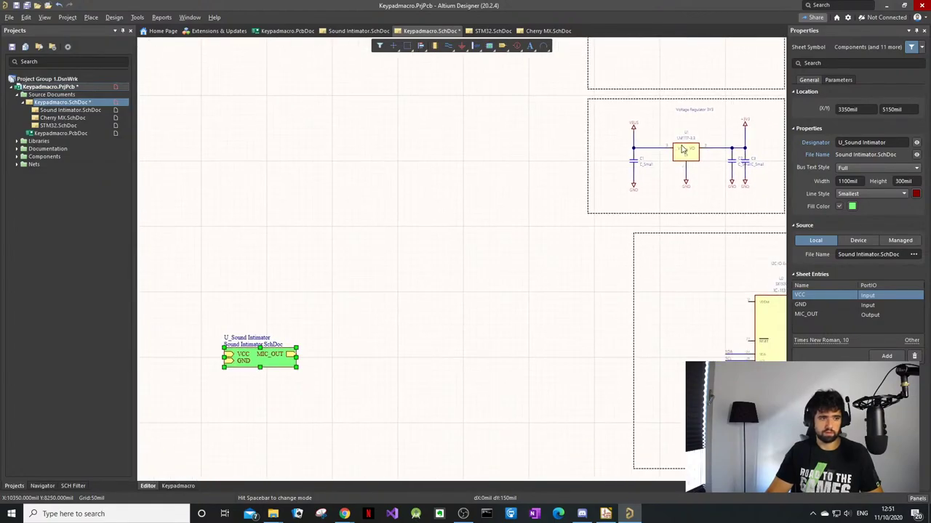
left_click(755, 128)
left_click(744, 126)
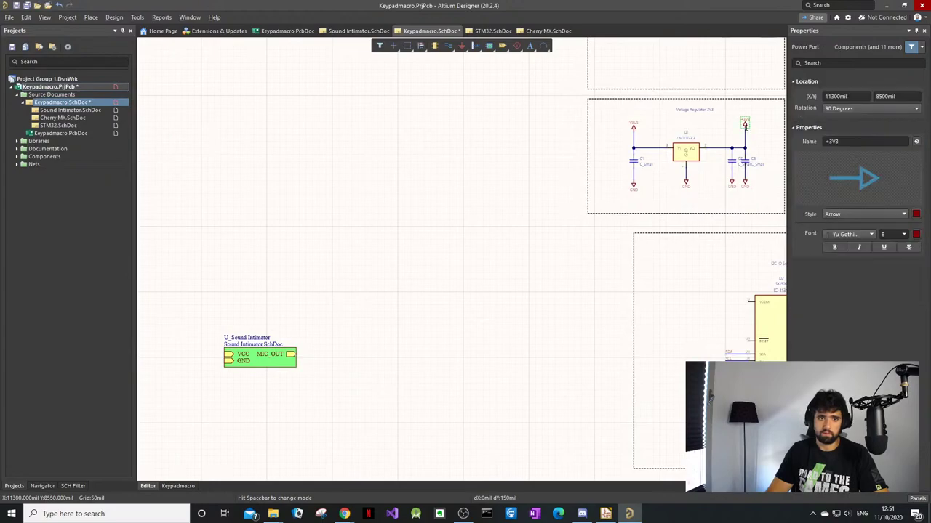
left_click(873, 213)
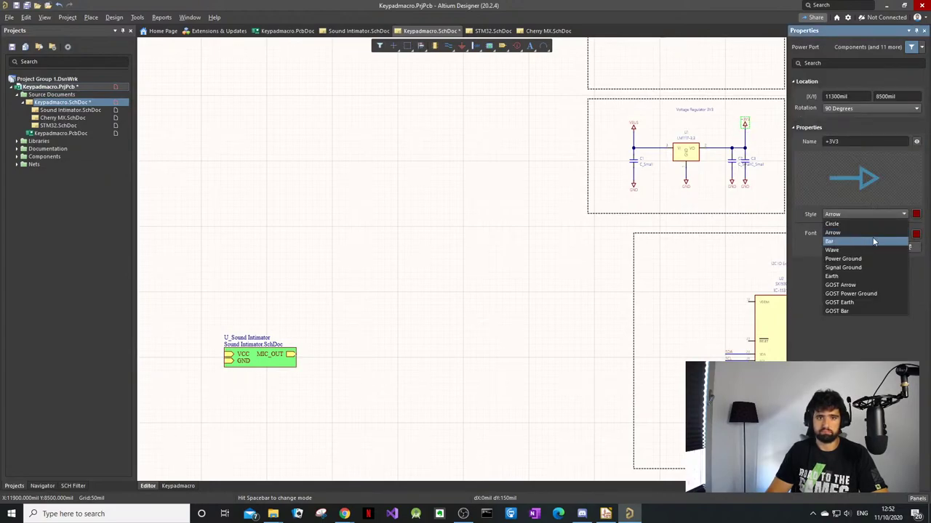
left_click(872, 241)
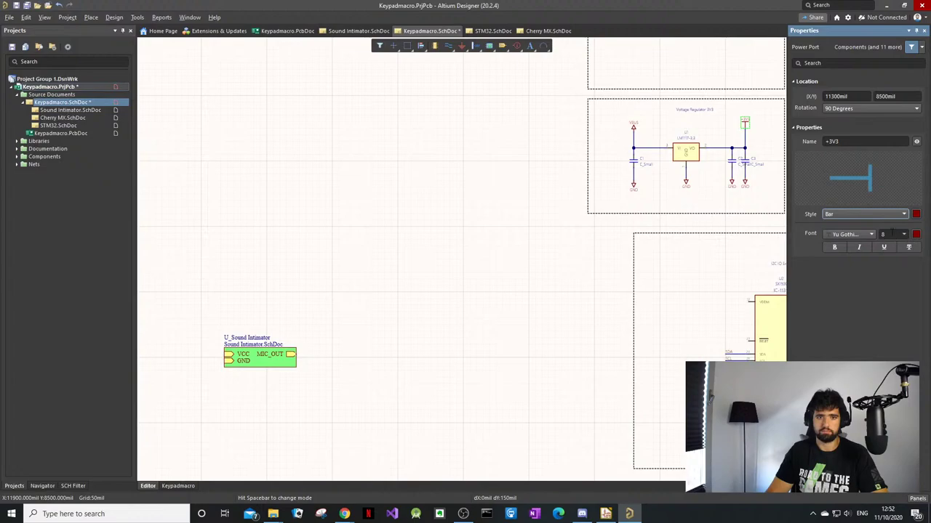
Step: Change the style of the VBUS power port in the voltage regulator block to Bar
left_click(619, 187)
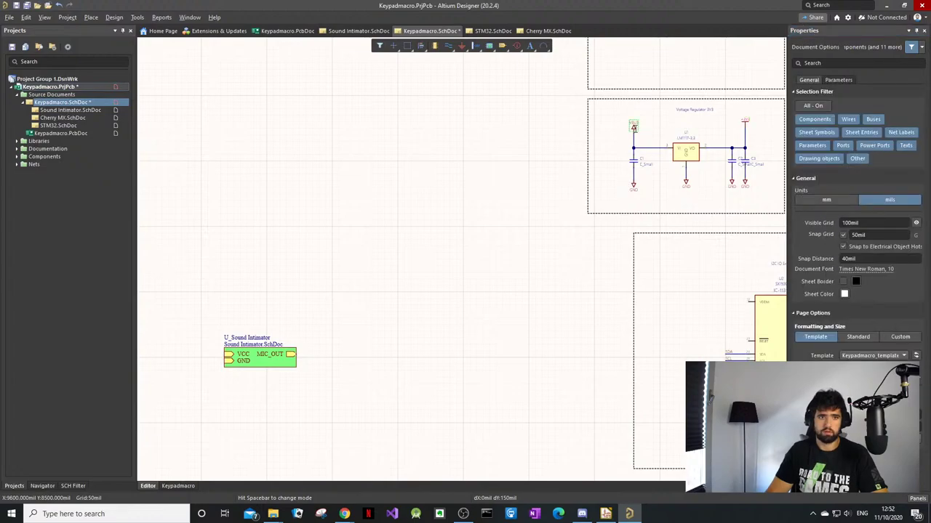
left_click(633, 128)
left_click(872, 213)
left_click(878, 240)
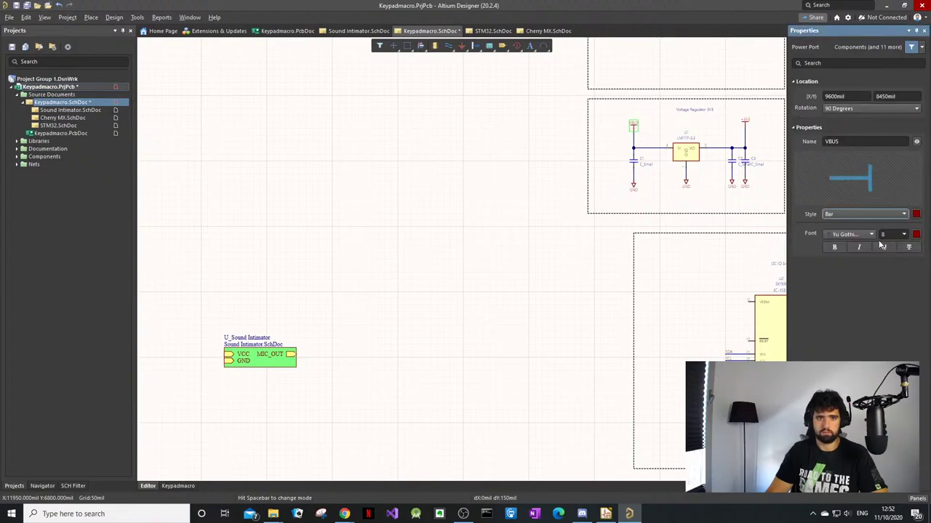
left_click(526, 262)
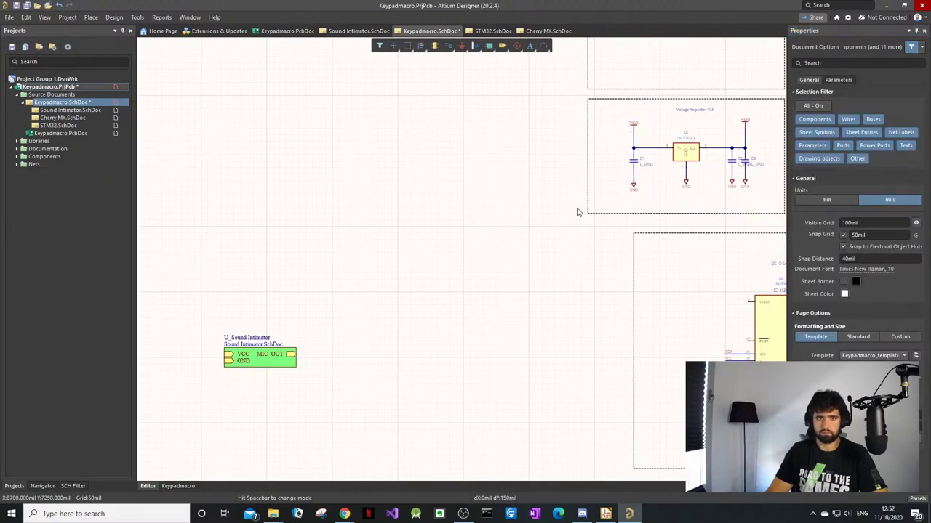
Step: Draw a wire from the VCC entry of the U_Sound Intimator sheet symbol, 700 mil outward and 500 mil up
scroll(579, 212, "down", 2, "ctrl")
scroll(600, 207, "up", 2)
scroll(602, 207, "down", 3)
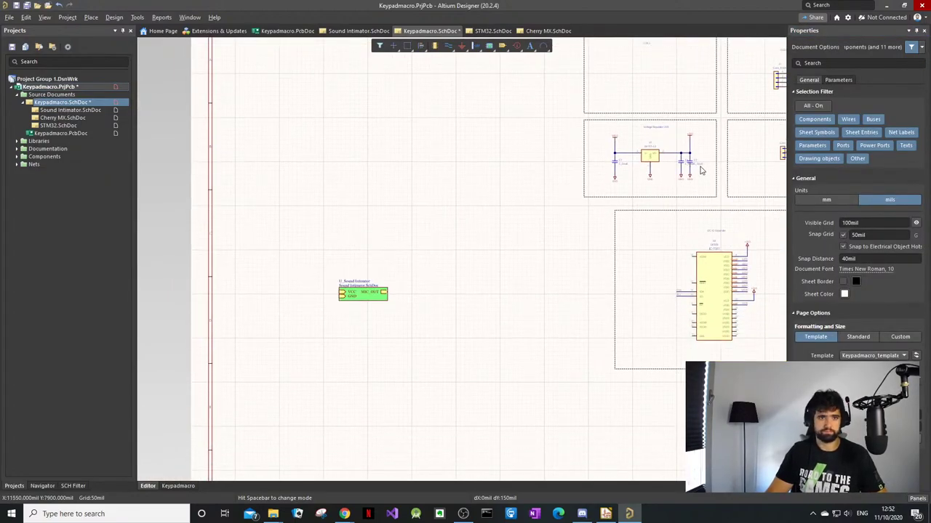
scroll(349, 295, "up", 4, "ctrl")
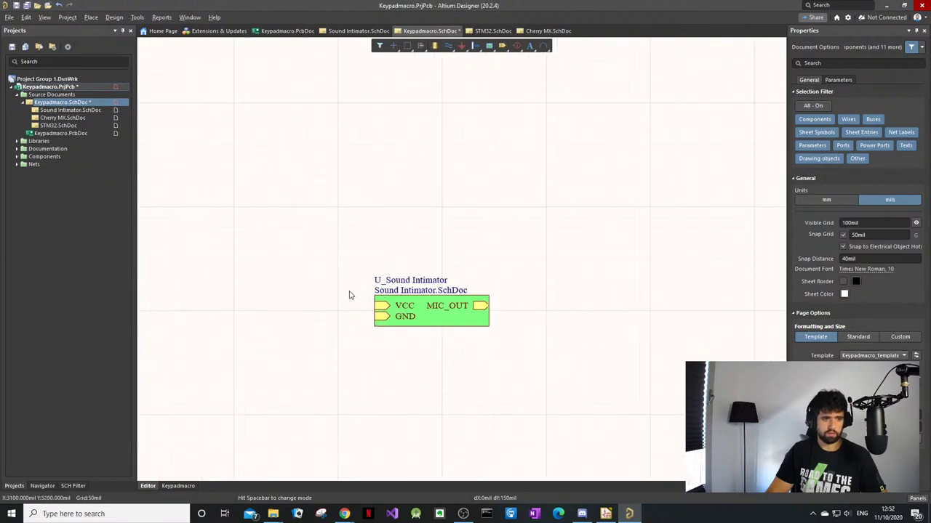
key("p")
key("w")
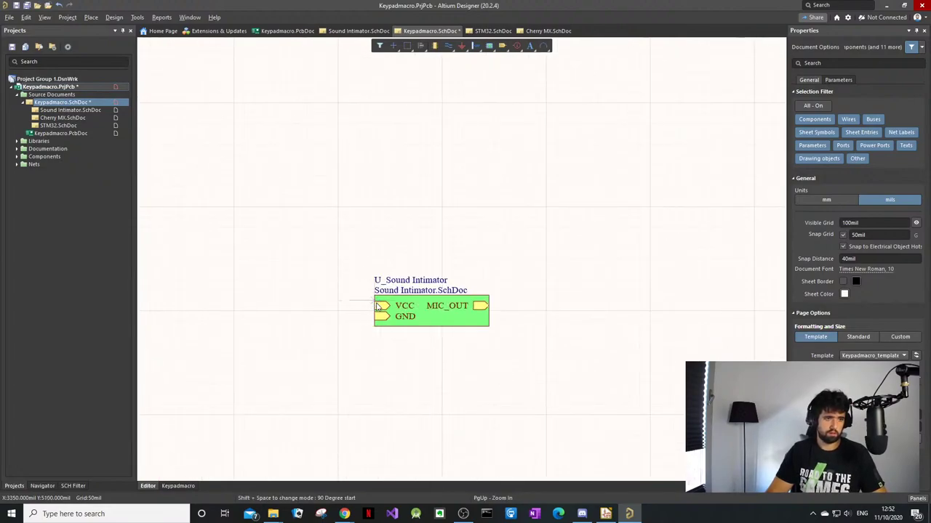
left_click(378, 306)
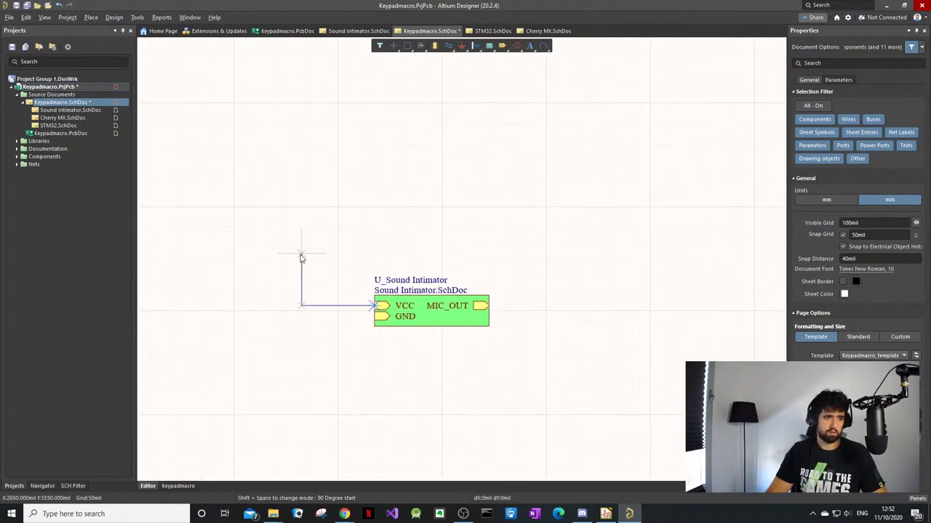
right_click(300, 255)
Step: Copy the +3V3 power port from the Voltage Regulator 3V3 block to just above the VCC wire's free end
scroll(364, 232, "down", 2)
scroll(437, 205, "down", 4, "ctrl")
scroll(436, 202, "up", 2, "ctrl")
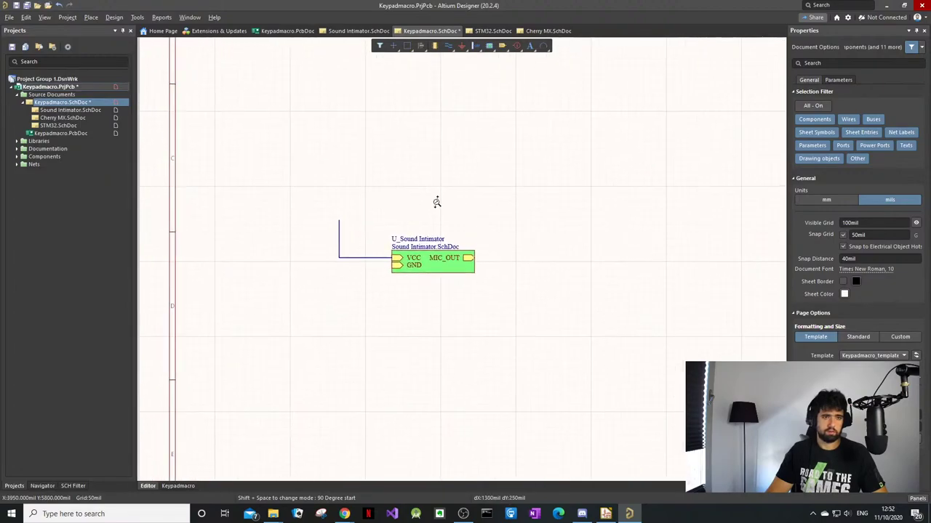
scroll(436, 203, "down", 2, "ctrl")
right_click(762, 61)
scroll(760, 64, "down", 1, "ctrl")
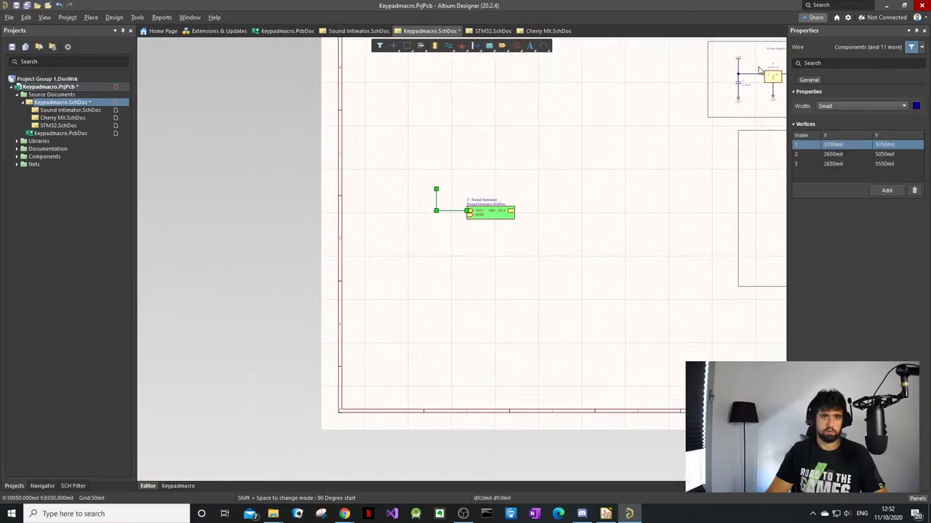
right_click_drag(762, 68, 634, 108)
left_click_drag(682, 98, 308, 224, "shift")
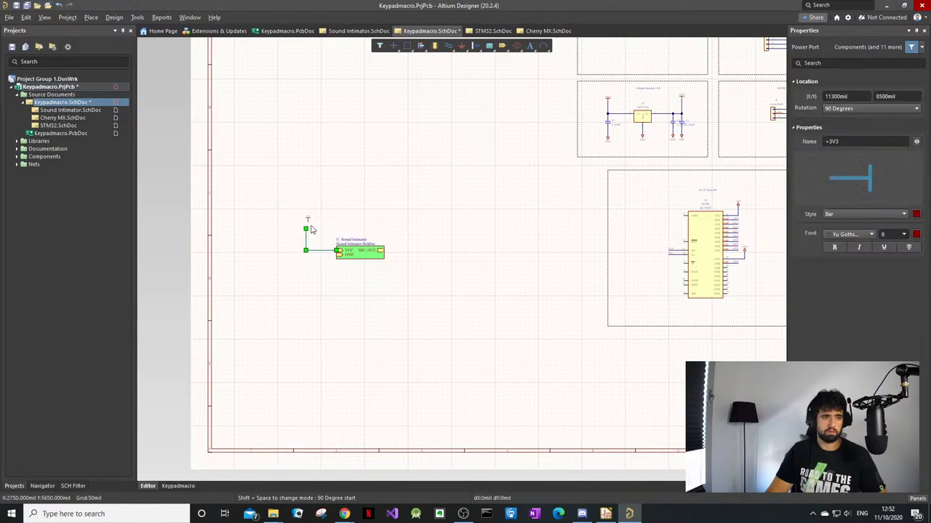
Step: Attach the copied +3V3 power port to the upper end of the VCC wire
scroll(308, 224, "up", 1)
scroll(303, 283, "up", 3, "ctrl")
left_click(355, 299)
key("Escape")
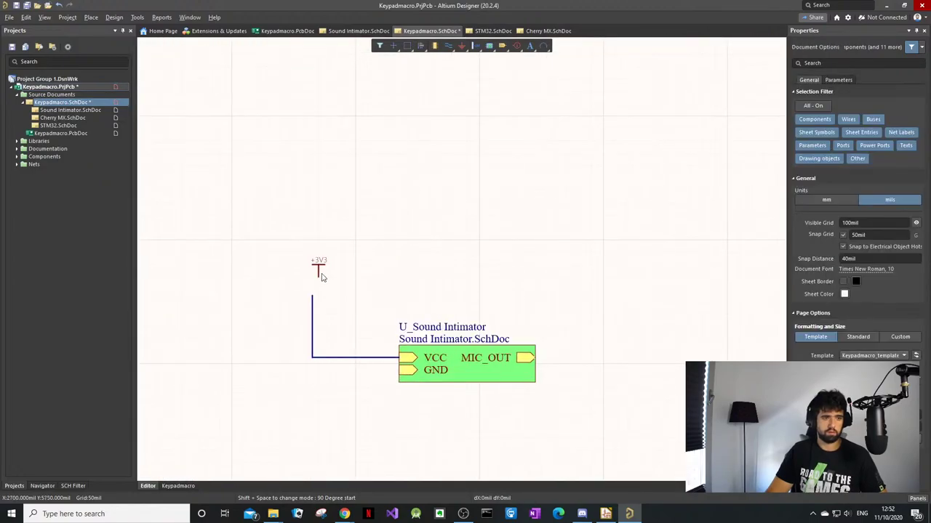
left_click(319, 269)
left_click_drag(319, 269, 312, 287)
left_click(380, 309)
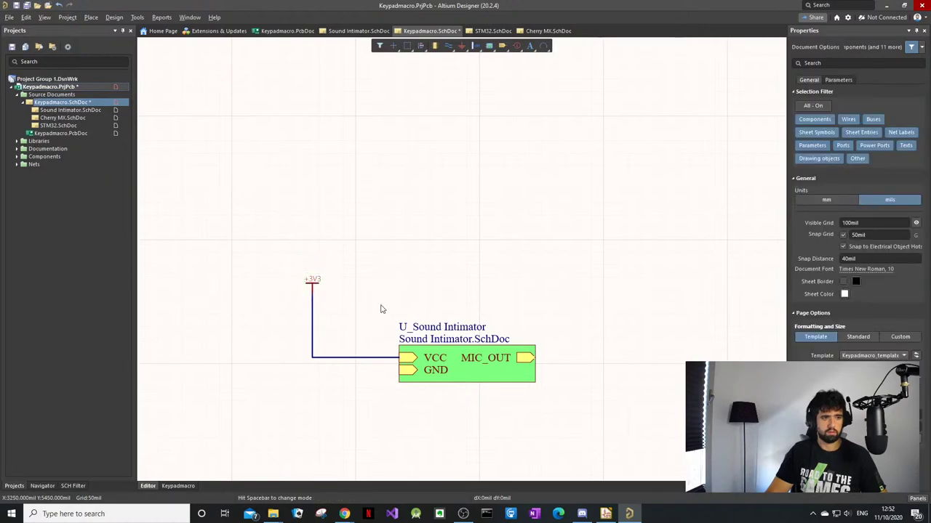
Step: Open the Sound Intimator.SchDoc subsheet from the U_Sound Intimator sheet symbol
scroll(407, 307, "down", 2, "ctrl")
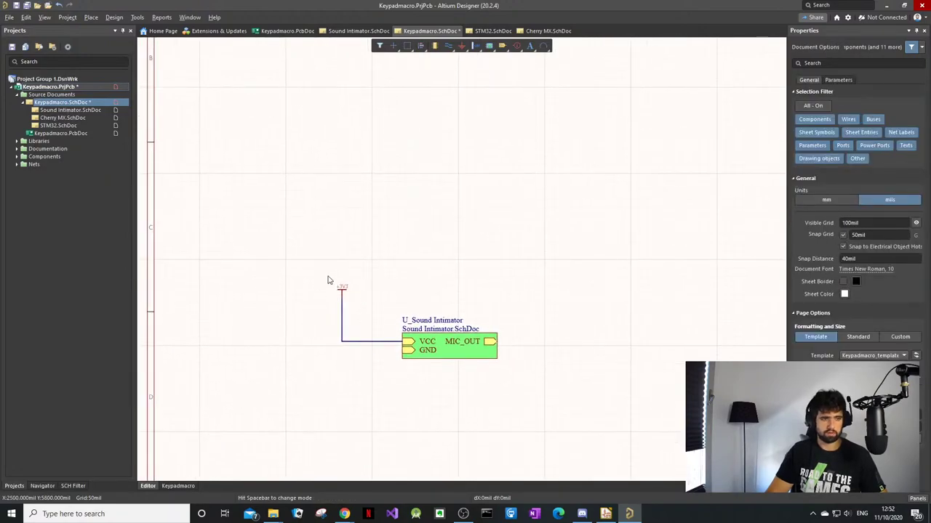
left_click(467, 351)
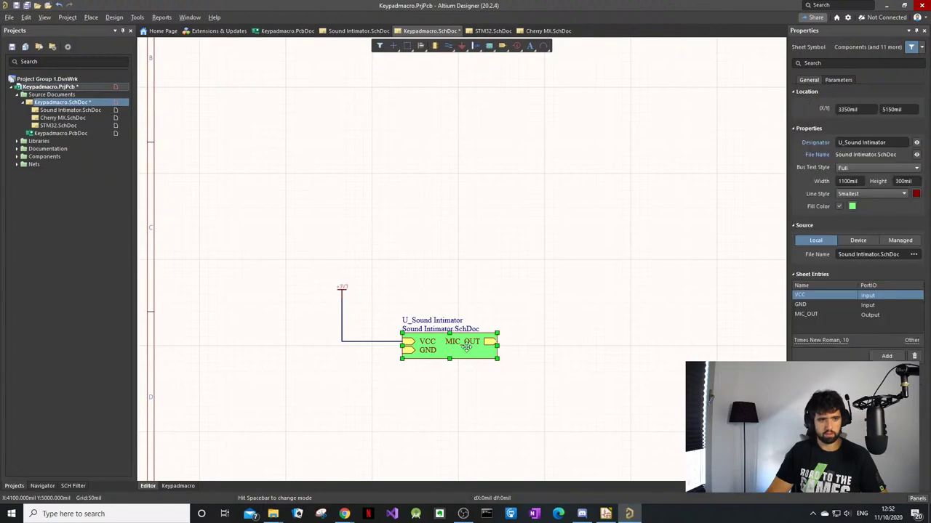
right_click(466, 352)
mouse_move(531, 215)
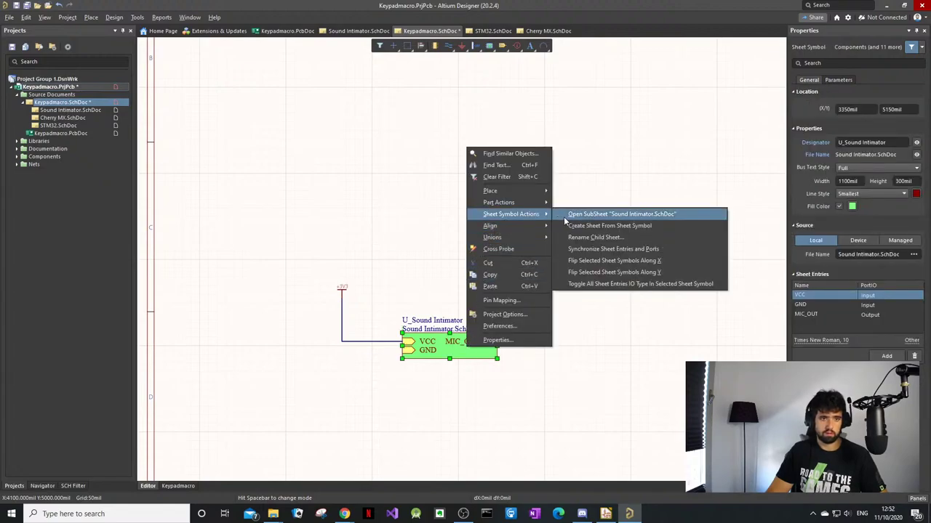
left_click(567, 215)
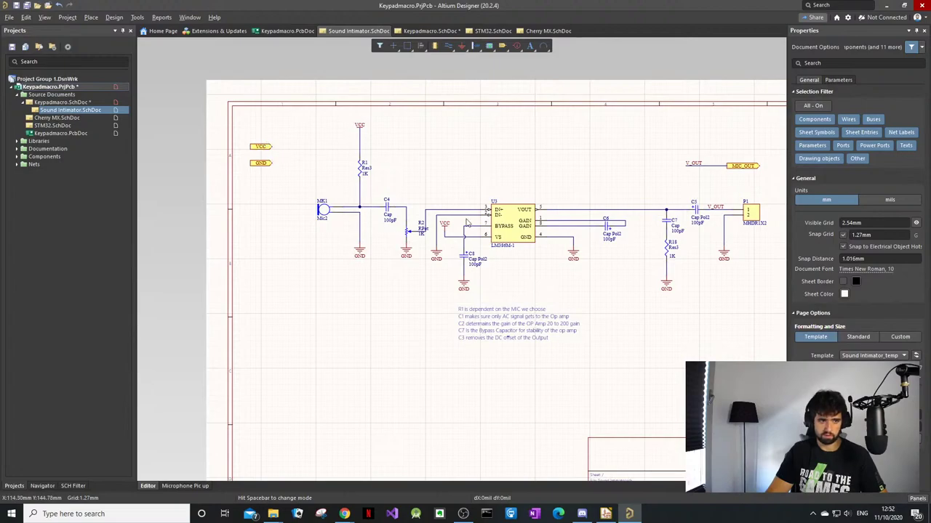
Step: Return to Keypadmacro.SchDoc and review how the Sound Intimator sheet sits under it in the project hierarchy
left_click(54, 118)
left_click(66, 102)
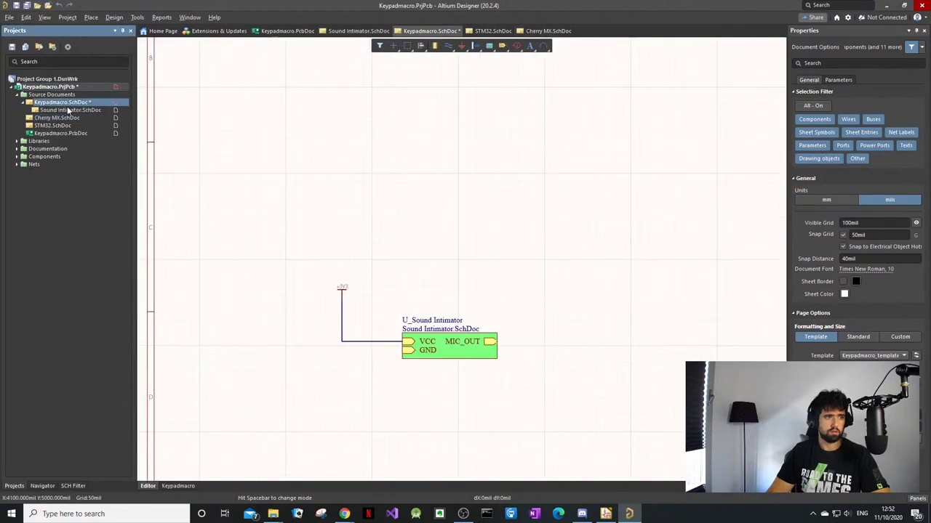
right_click_drag(523, 235, 529, 189)
scroll(529, 189, "down", 3, "ctrl")
right_click_drag(623, 179, 553, 226)
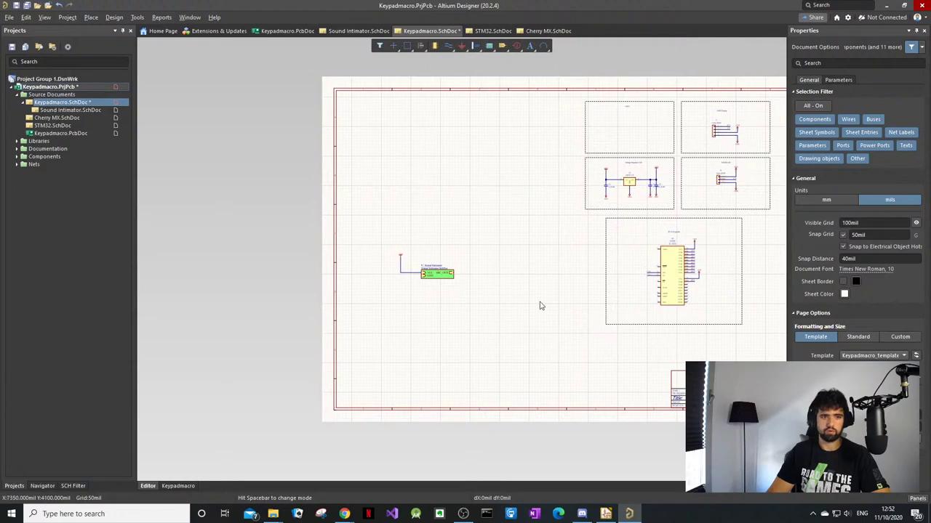
left_click(65, 110)
left_click(69, 103)
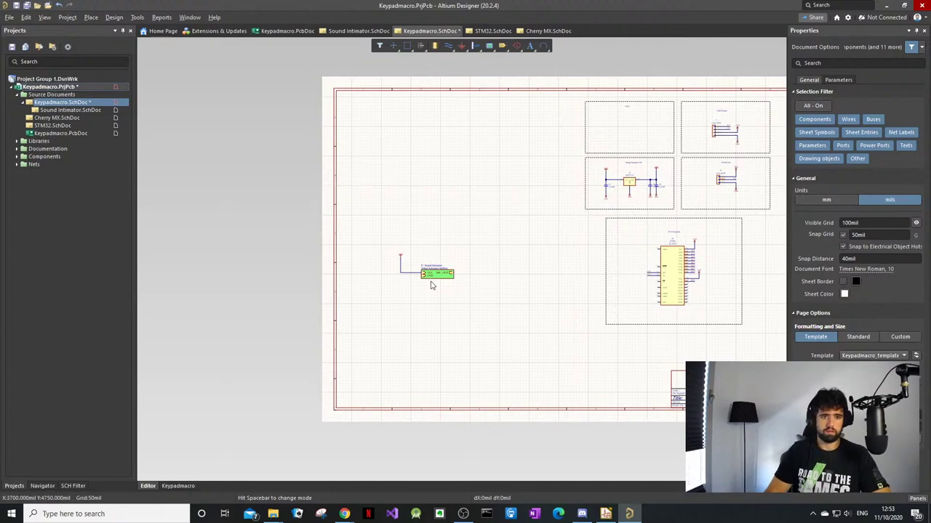
Step: Set the font size of the +3V3 power port on the VCC wire to 12
scroll(431, 285, "up", 6, "ctrl")
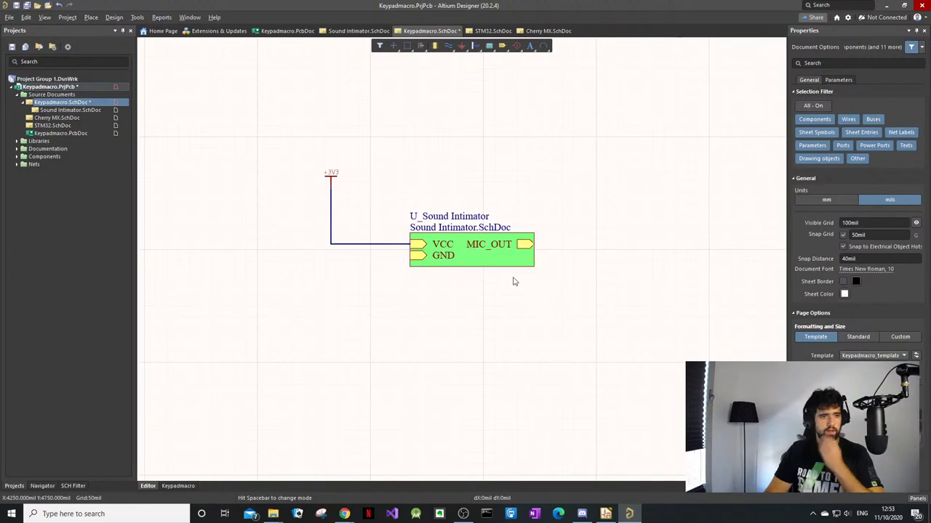
left_click(331, 177)
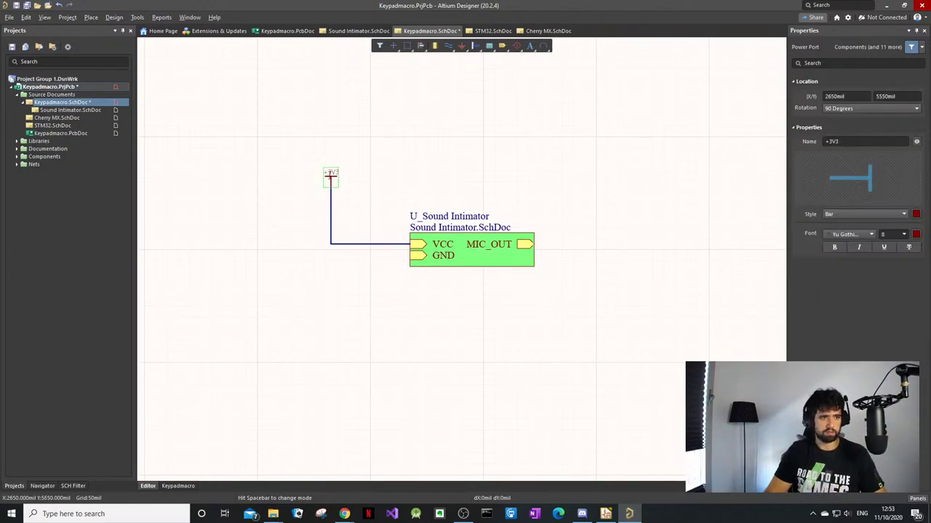
left_click(902, 238)
left_click(904, 235)
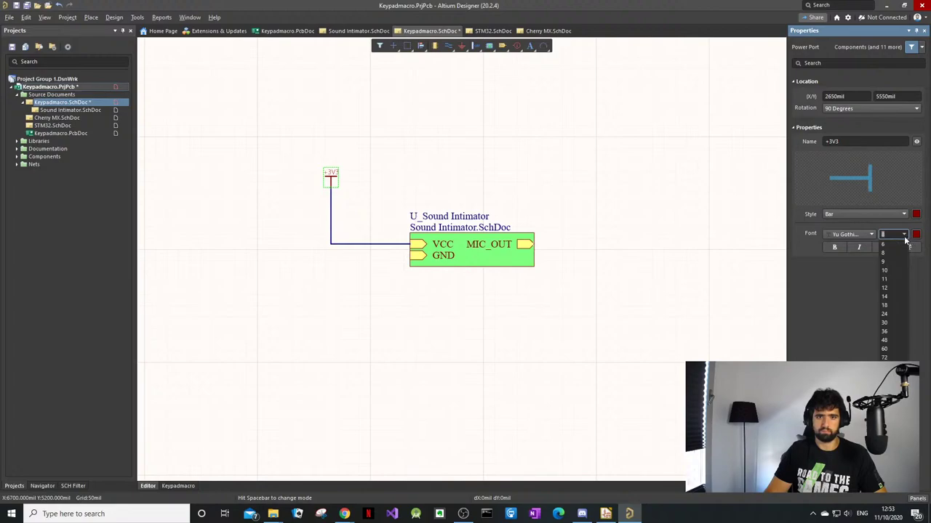
left_click(893, 288)
left_click(404, 298)
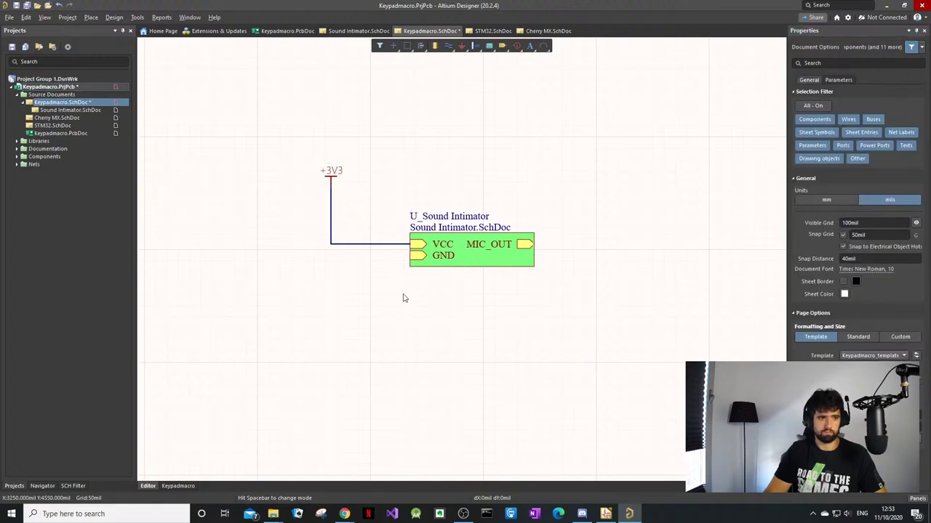
Step: Draw a wire from the GND entry of the U_Sound Intimator sheet symbol, 700 mil outward and 450 mil down
key("p")
key("w")
left_click(409, 256)
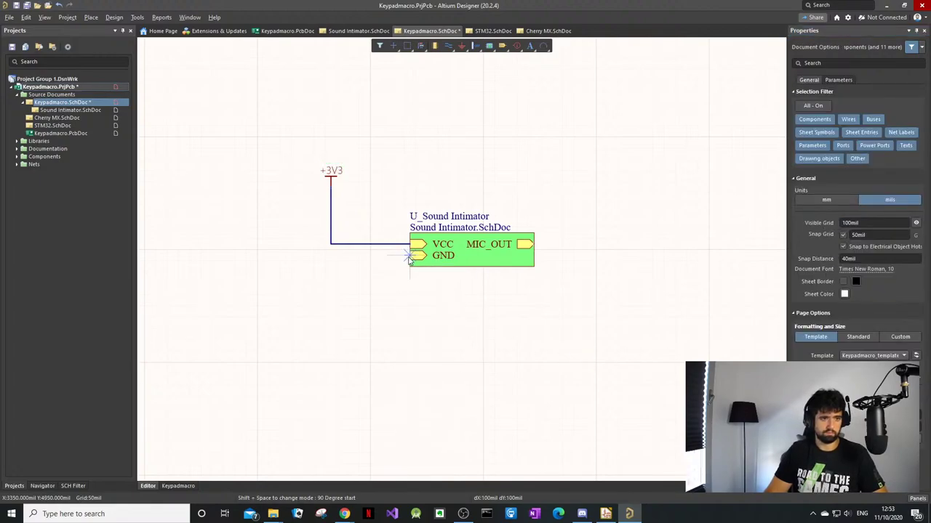
left_click(331, 307)
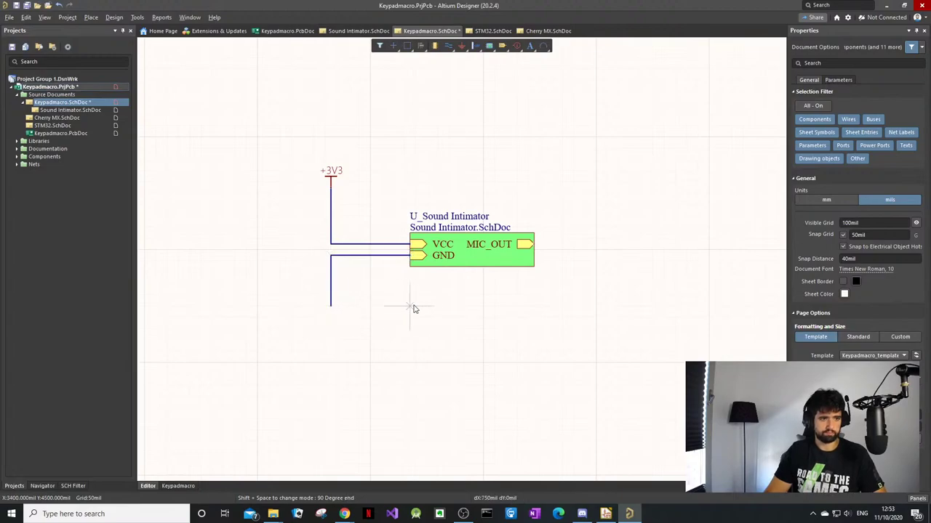
scroll(415, 308, "down", 4, "ctrl")
scroll(719, 175, "up", 3, "ctrl")
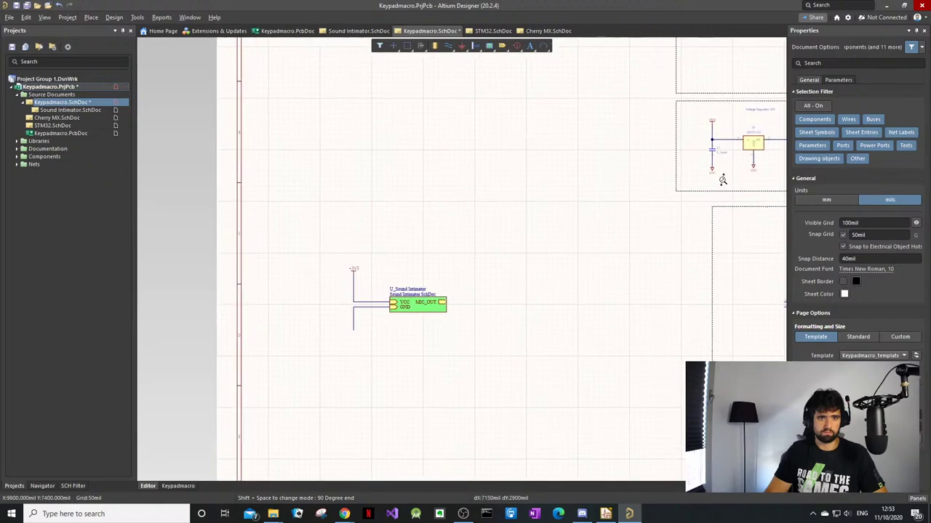
scroll(714, 174, "down", 2, "ctrl")
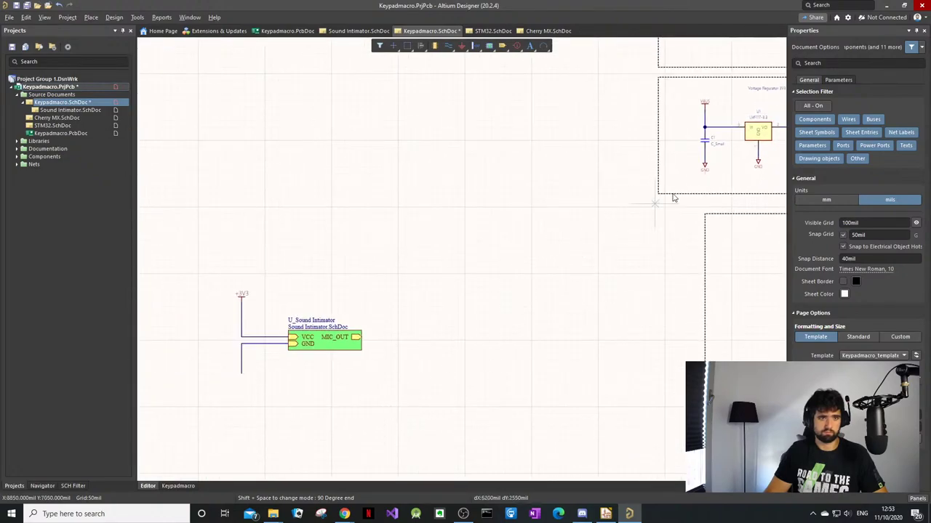
key("Escape")
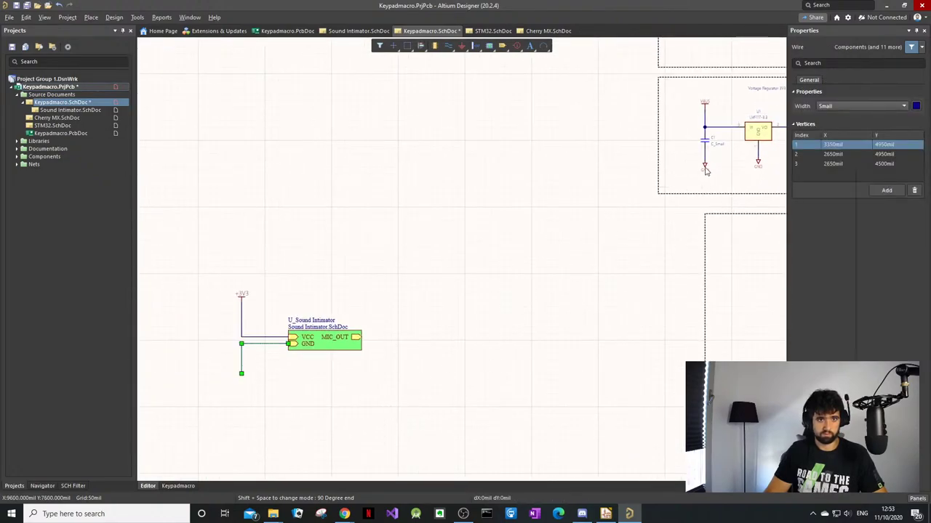
Step: Copy the GND power port under the regulator's input capacitor and position the copy directly below the GND wire's free end
left_click(704, 167)
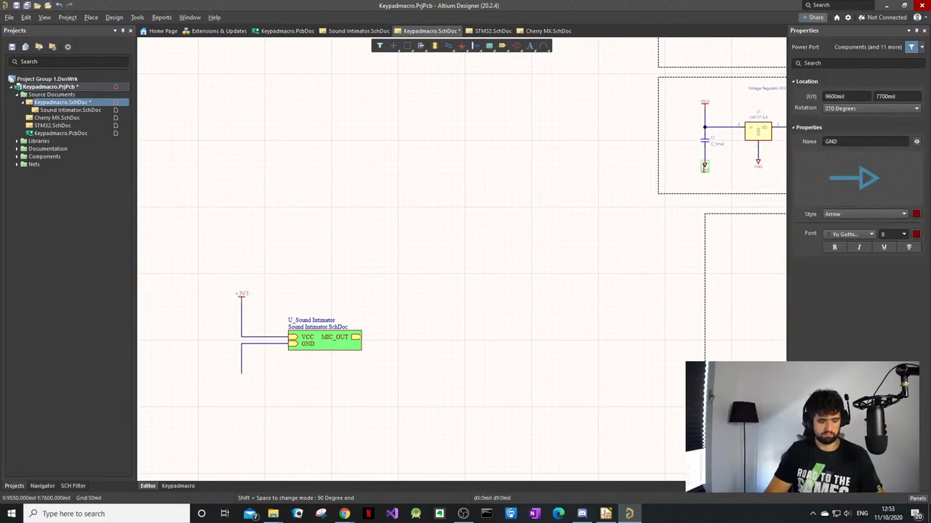
key("ctrl+c")
key("ctrl+v")
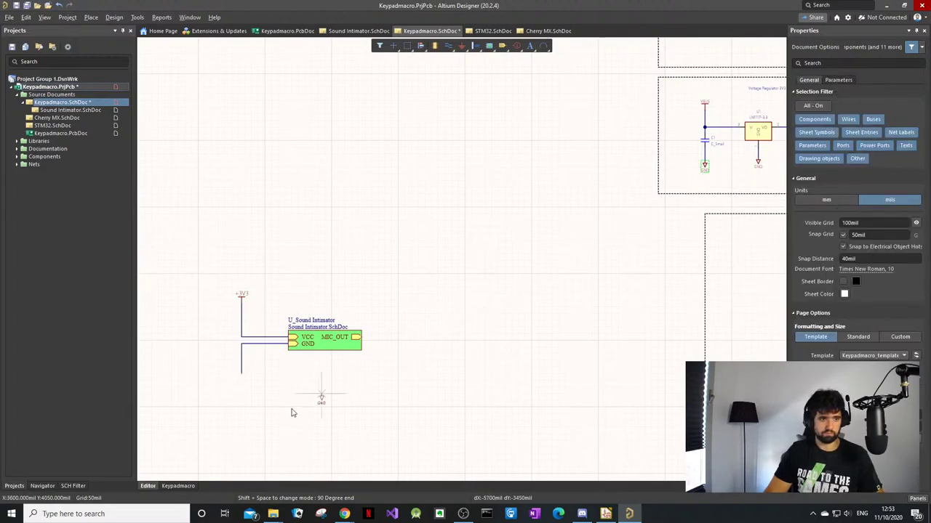
left_click(249, 394)
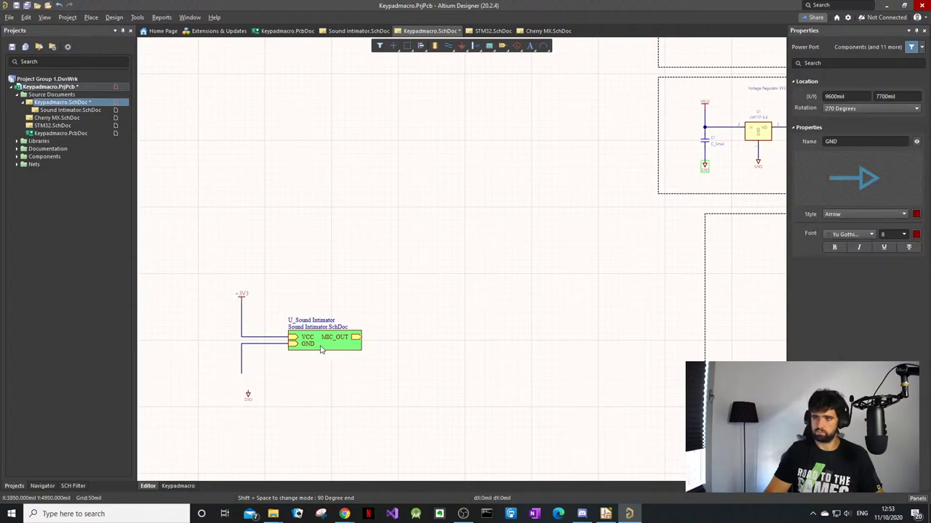
scroll(296, 350, "up", 6, "ctrl")
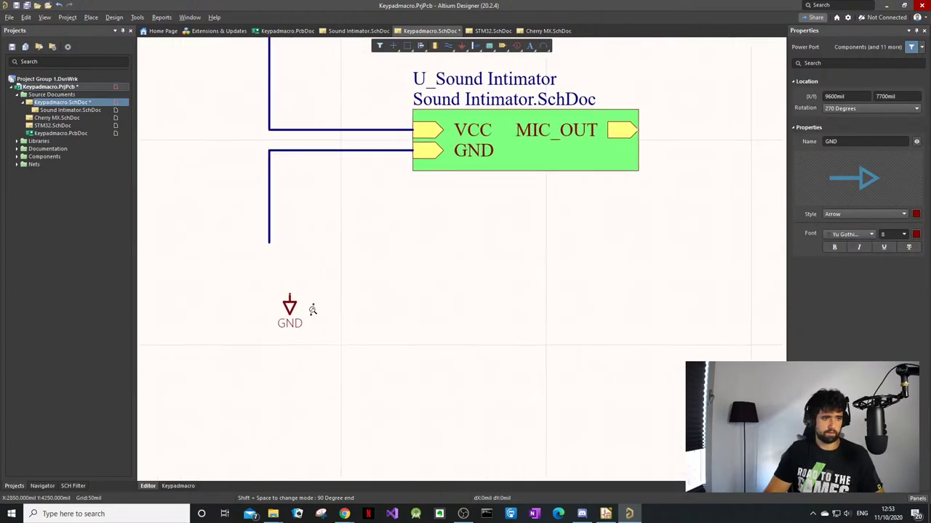
left_click_drag(286, 304, 286, 271)
Step: Connect the copied GND power port to the lower end of the GND wire with a short vertical wire
key("p")
key("w")
left_click(264, 270)
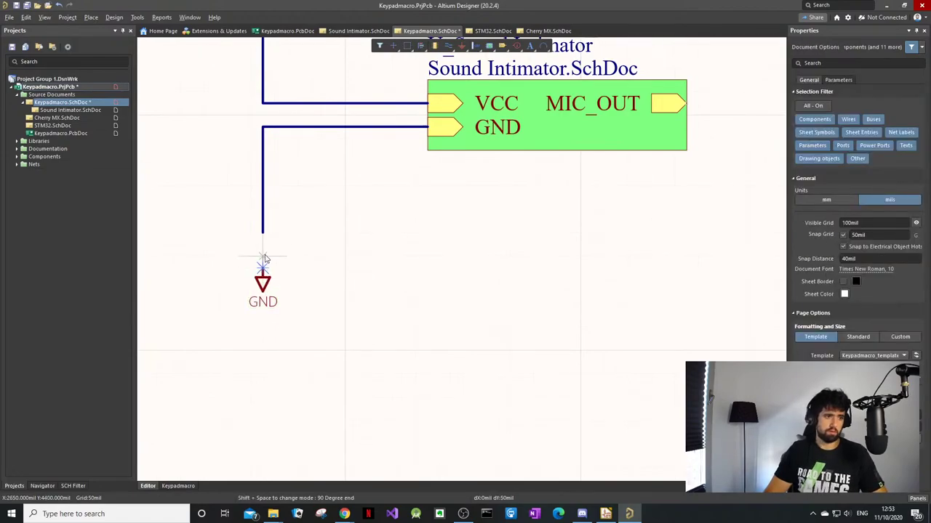
left_click(264, 236)
scroll(359, 257, "down", 4, "ctrl")
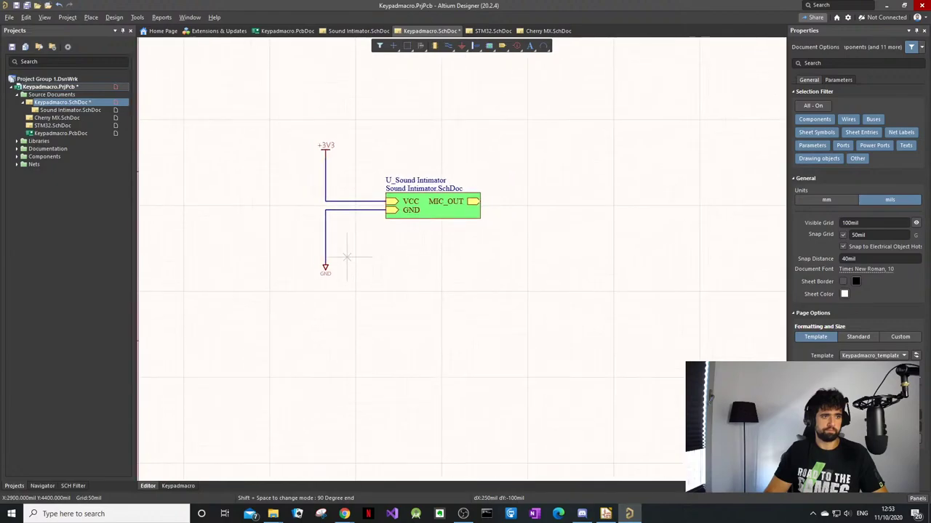
scroll(330, 284, "up", 5, "ctrl")
left_click(302, 271)
Step: Open the Sound Intimator.SchDoc sheet and set the GND power port below microphone MK1 to the Signal Ground style
double_click(61, 118)
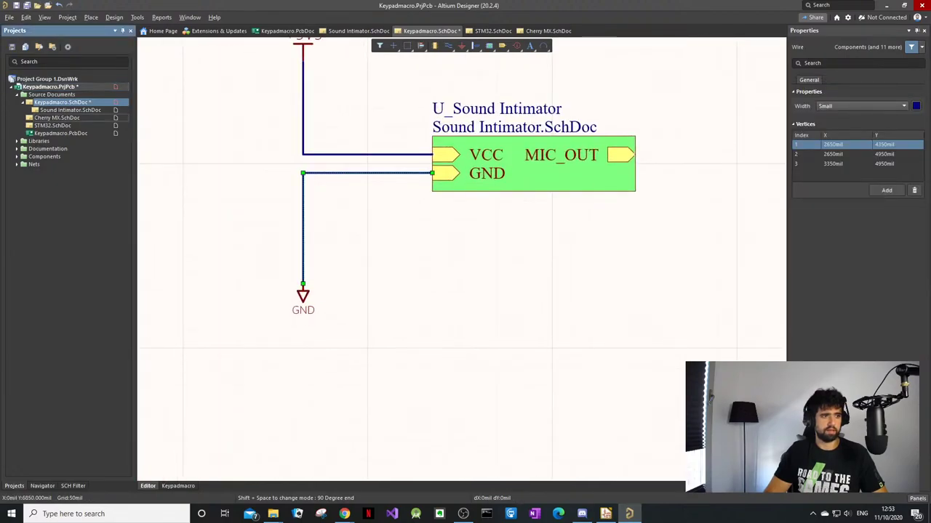
double_click(71, 111)
scroll(404, 285, "up", 5, "ctrl")
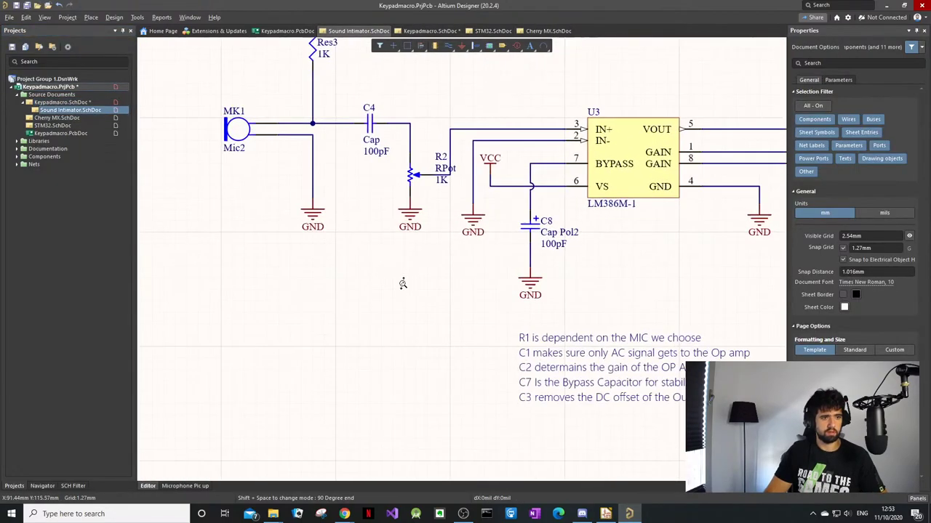
left_click(303, 210)
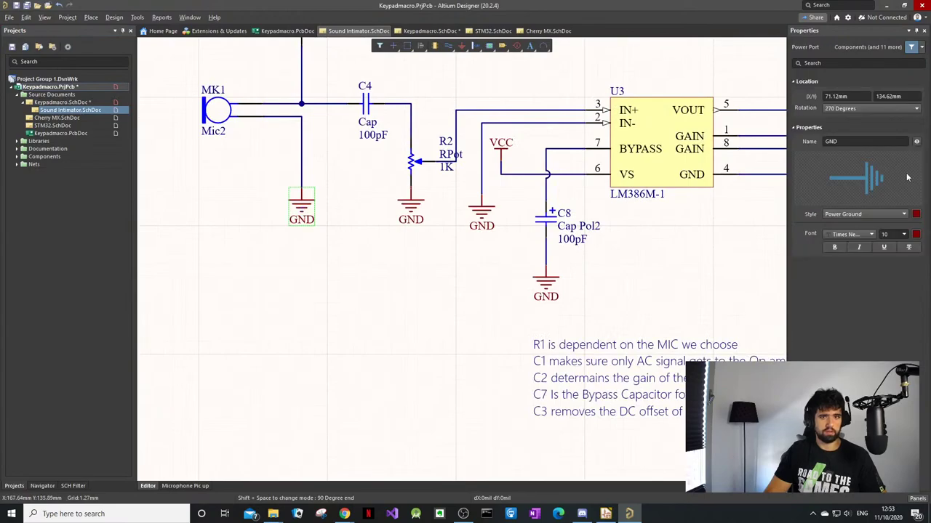
left_click(906, 215)
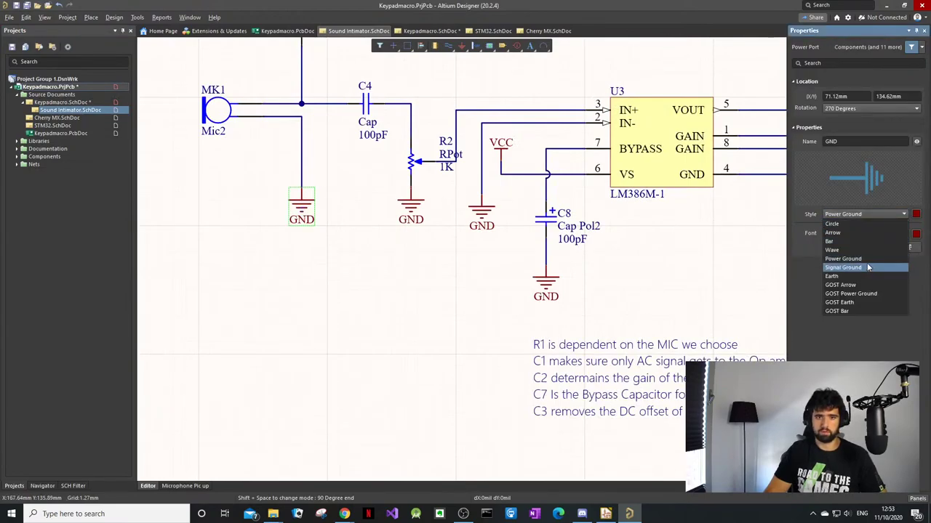
left_click(867, 263)
Step: Set the GND power ports below potentiometer R2 and on U3's IN- wire to the Signal Ground style
left_click(410, 208)
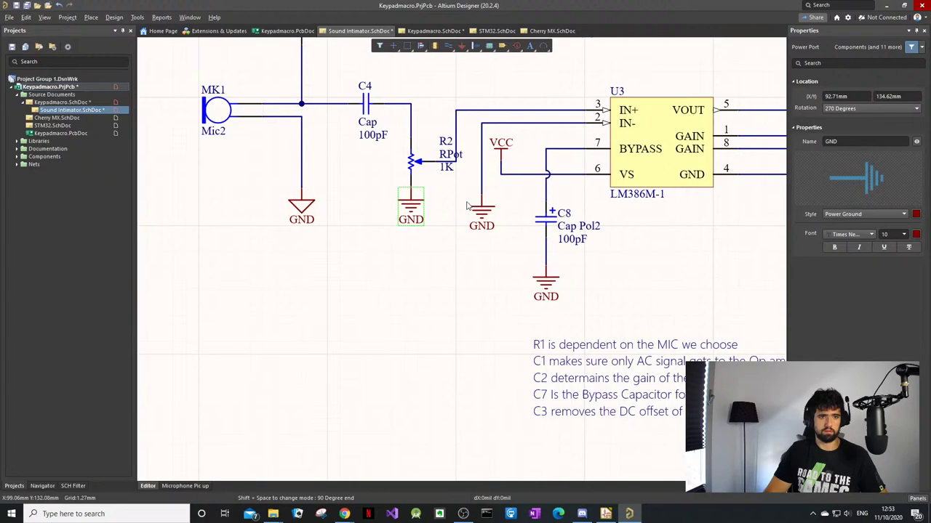
left_click(906, 214)
left_click(856, 267)
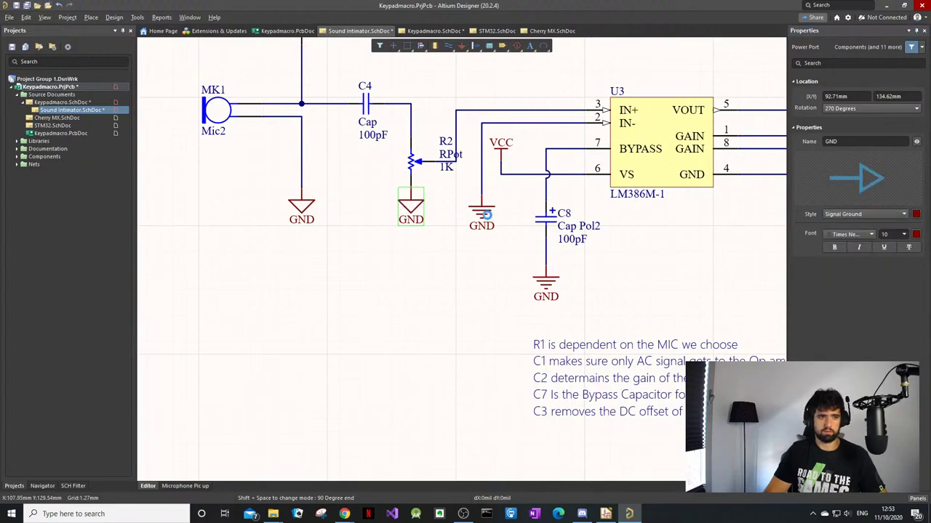
left_click(482, 212)
left_click(889, 215)
left_click(847, 268)
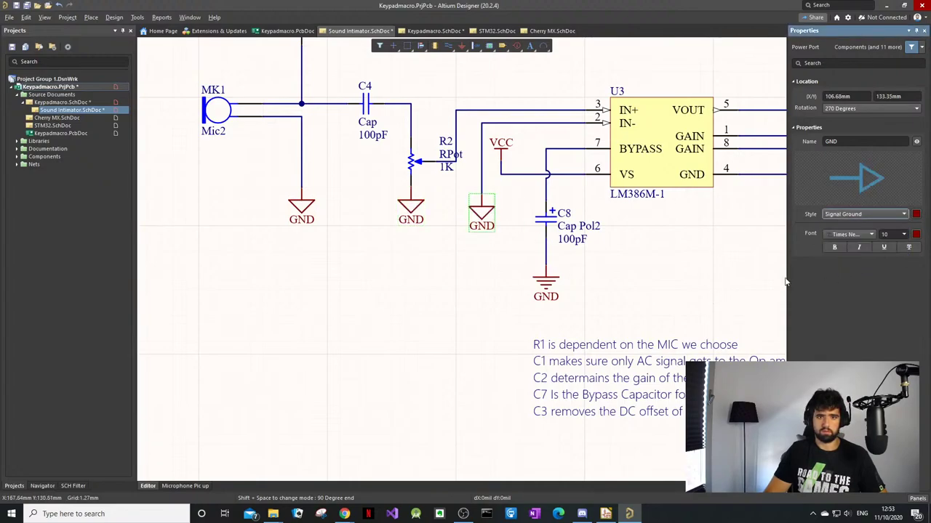
Step: Set the GND power ports below capacitor C8 and on U3's GND pin to the Signal Ground style
left_click(545, 282)
left_click(857, 216)
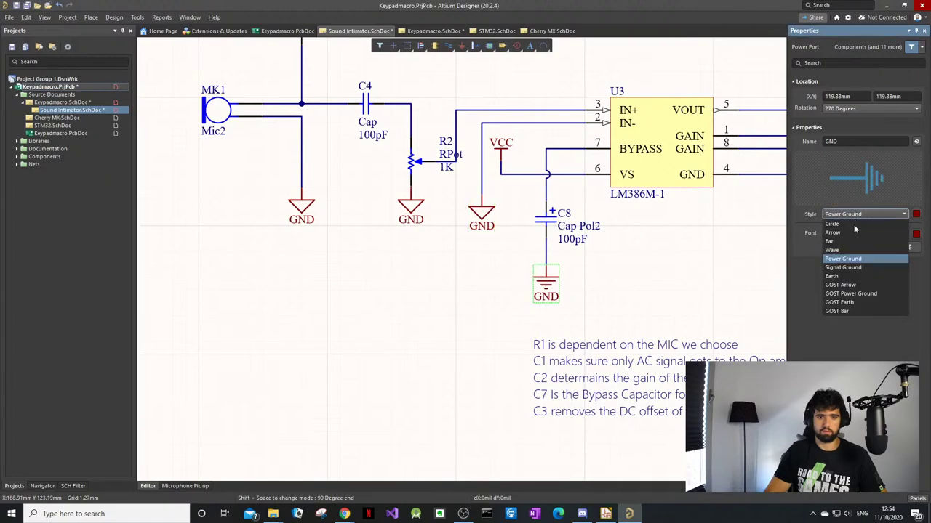
left_click(842, 267)
scroll(293, 292, "down", 4, "ctrl")
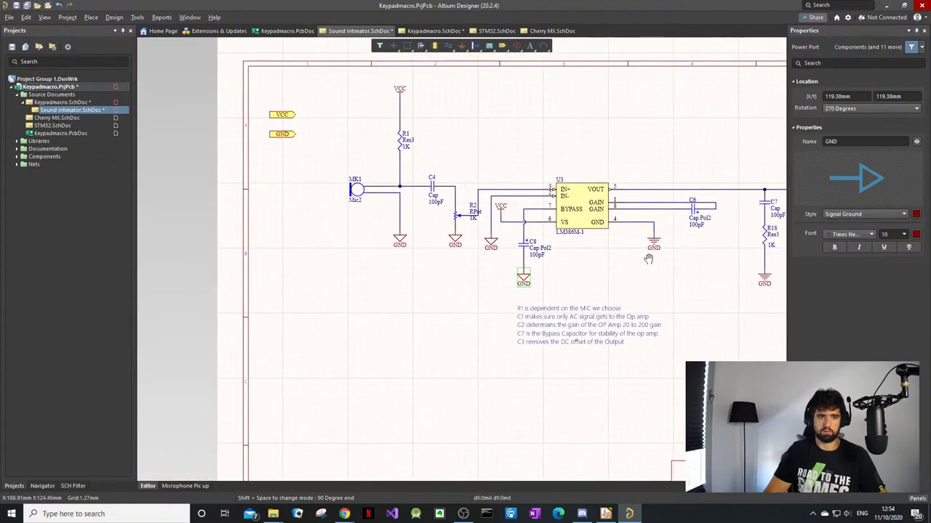
scroll(600, 248, "up", 3, "ctrl")
left_click(602, 242)
left_click(840, 214)
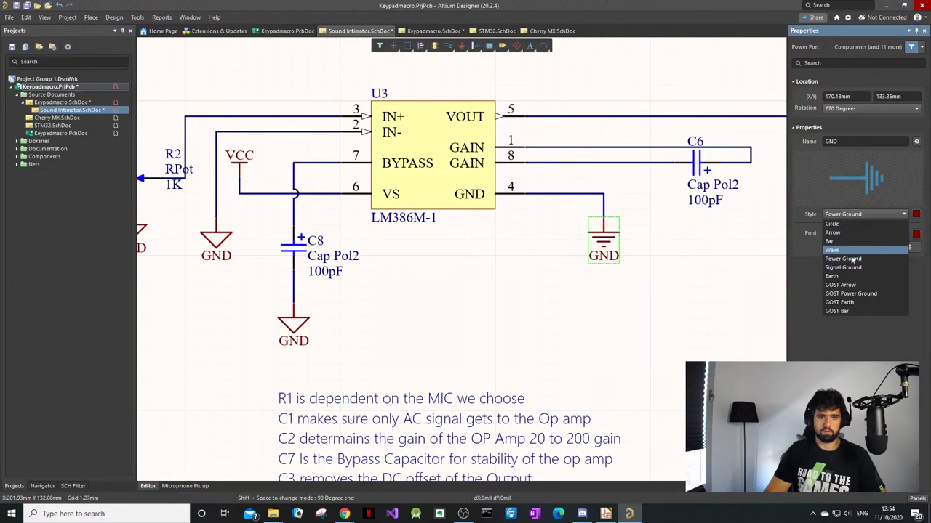
left_click(852, 268)
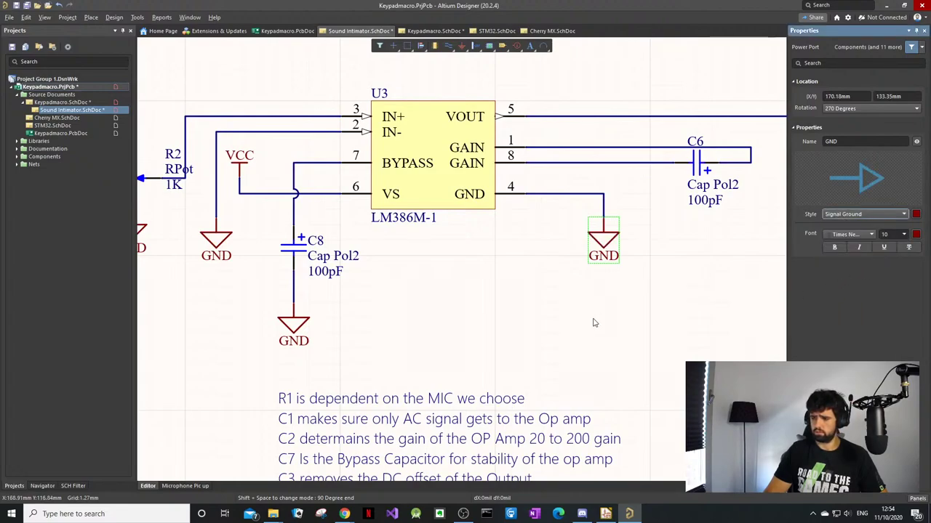
Step: Change the GND power port below resistor R18 to the Signal Ground style
scroll(640, 324, "down", 3, "ctrl")
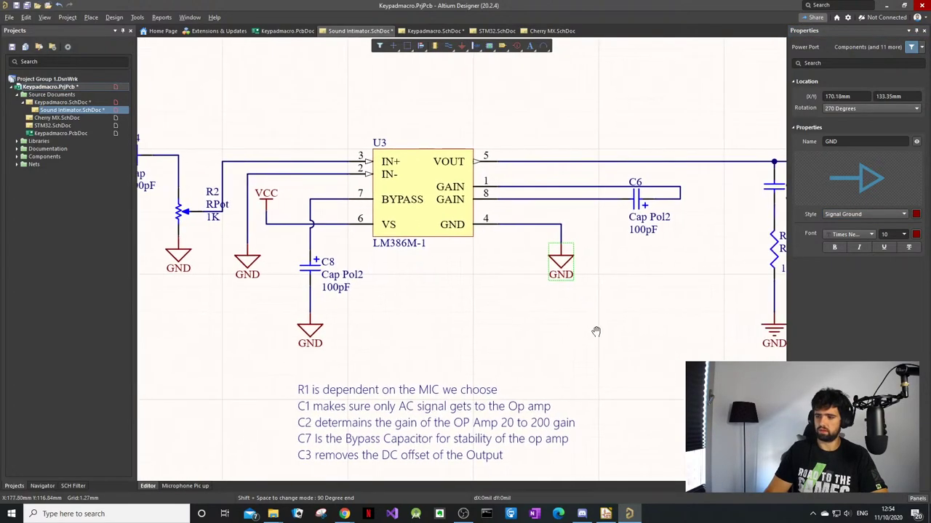
scroll(640, 283, "right", 5, "shift")
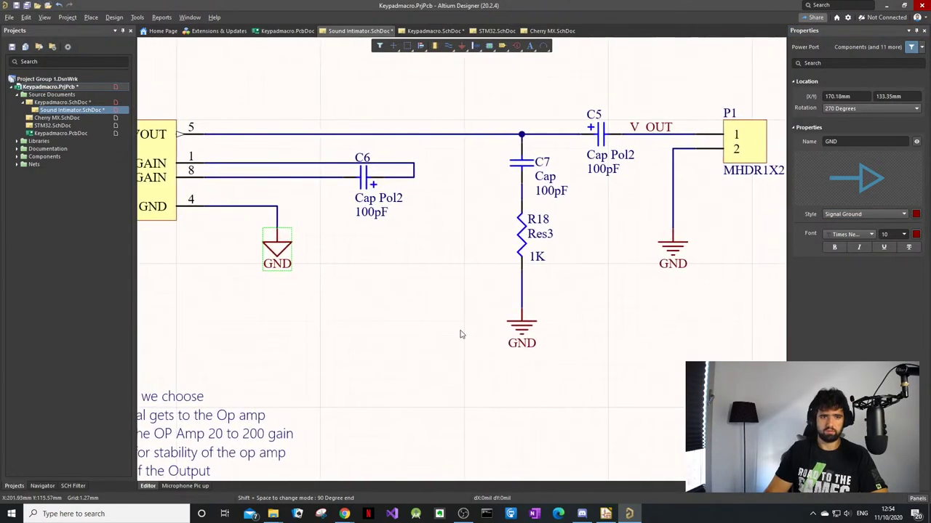
left_click(520, 330)
left_click(837, 214)
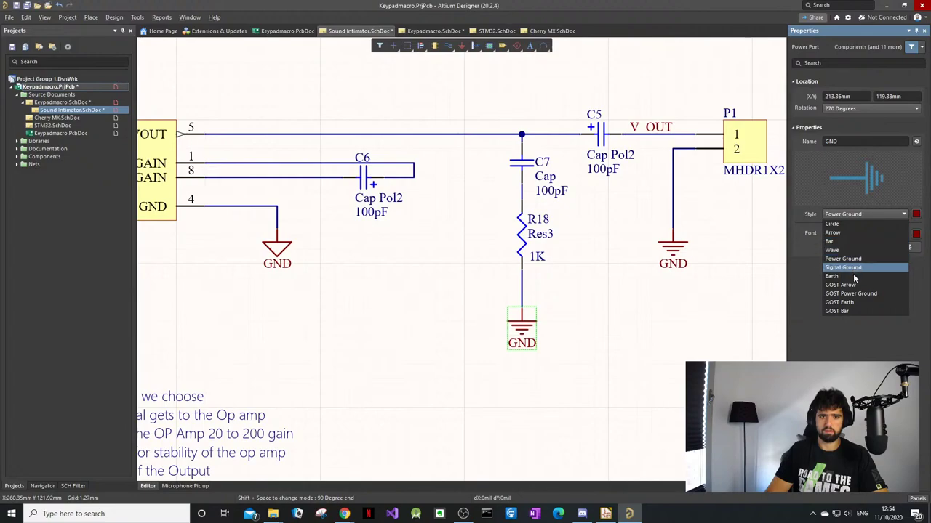
left_click(848, 267)
Step: Change the GND power port on pin 2 of header P1 to the Signal Ground style
scroll(708, 335, "down", 1, "ctrl")
scroll(702, 306, "up", 1)
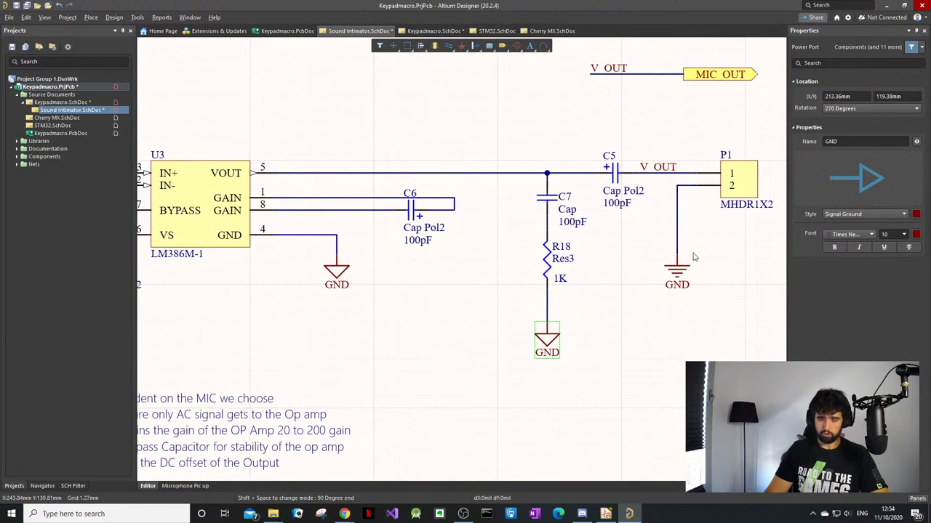
left_click(813, 353)
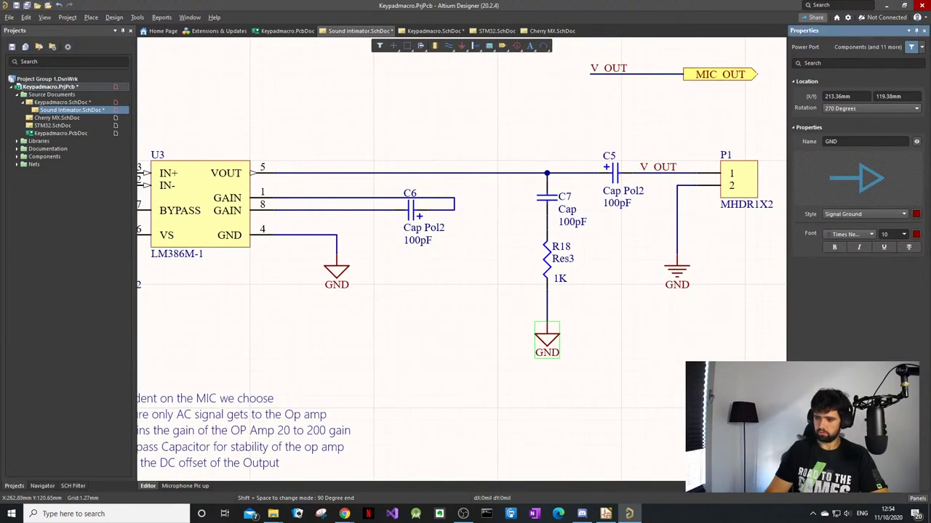
scroll(654, 295, "up", 2, "ctrl")
left_click(727, 248)
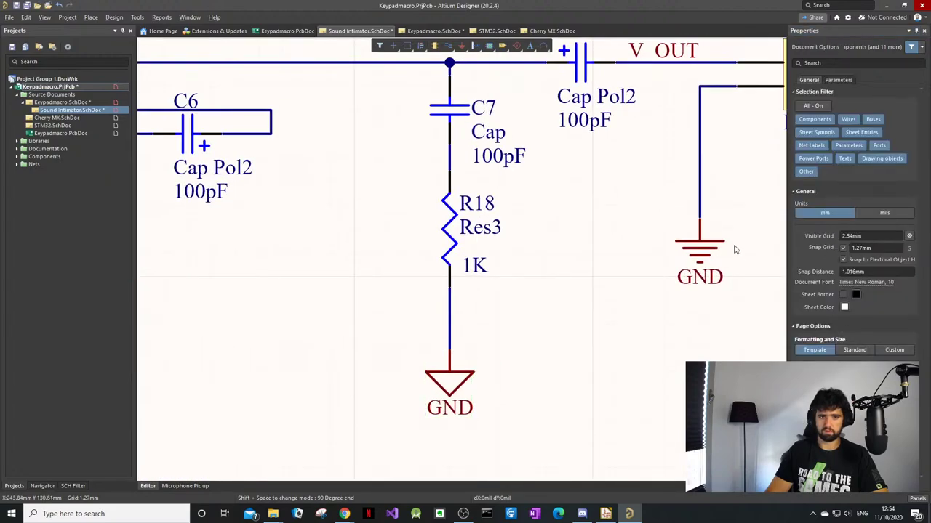
left_click(715, 252)
left_click(884, 213)
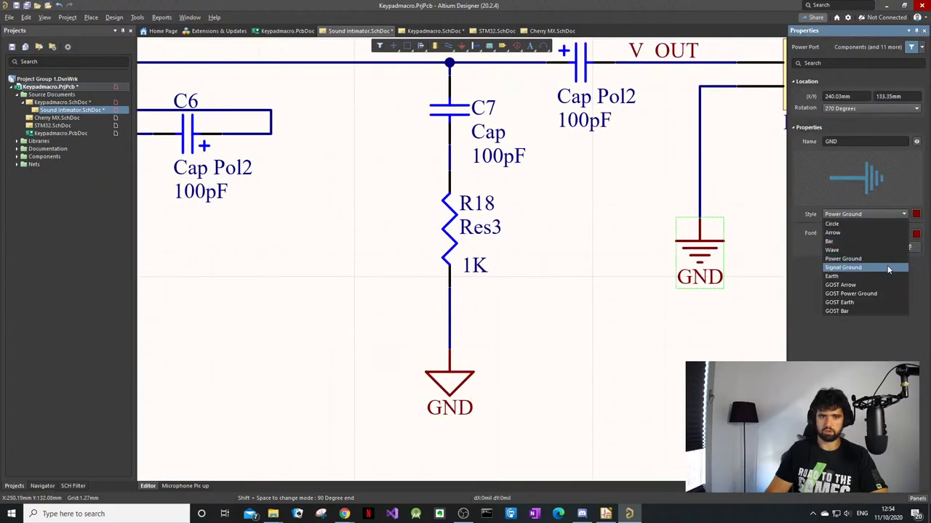
left_click(843, 268)
scroll(546, 146, "down", 5, "ctrl")
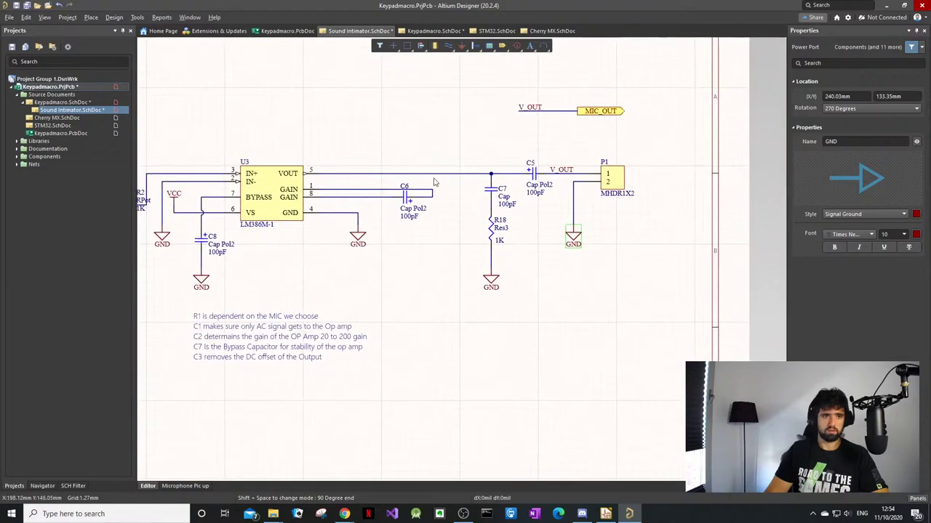
Step: Copy the GND power port below MK1 and paste it into Keypadmacro.SchDoc beside the sheet symbol's GND wire
right_click_drag(360, 214, 434, 240)
left_click(271, 245)
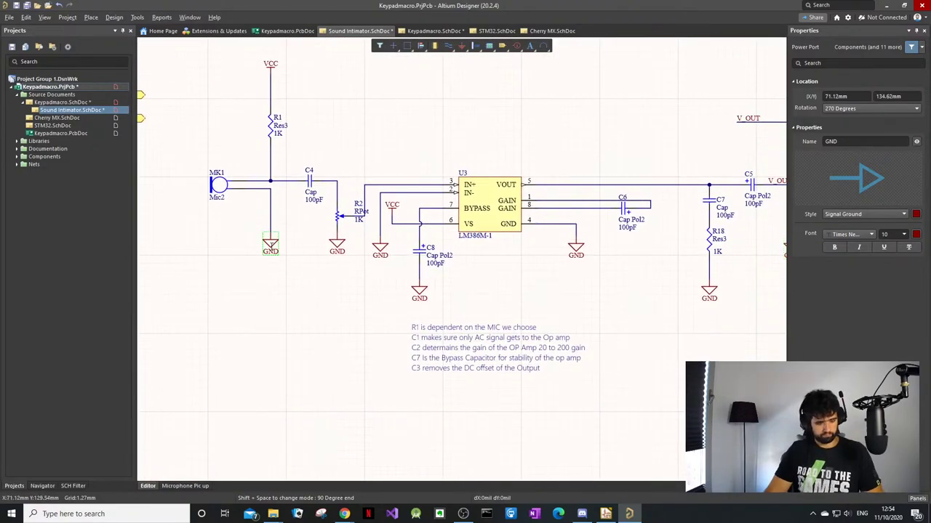
left_click(283, 284)
double_click(62, 102)
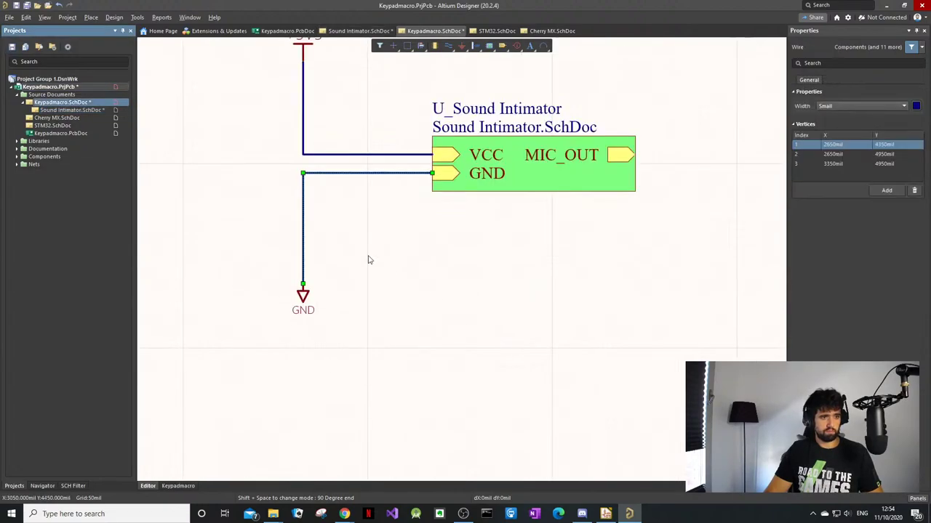
key("ctrl+v")
left_click(396, 303)
Step: Delete the arrow-style GND port on the sheet symbol's GND wire and move the pasted Signal Ground port to the wire's lower end
left_click(305, 297)
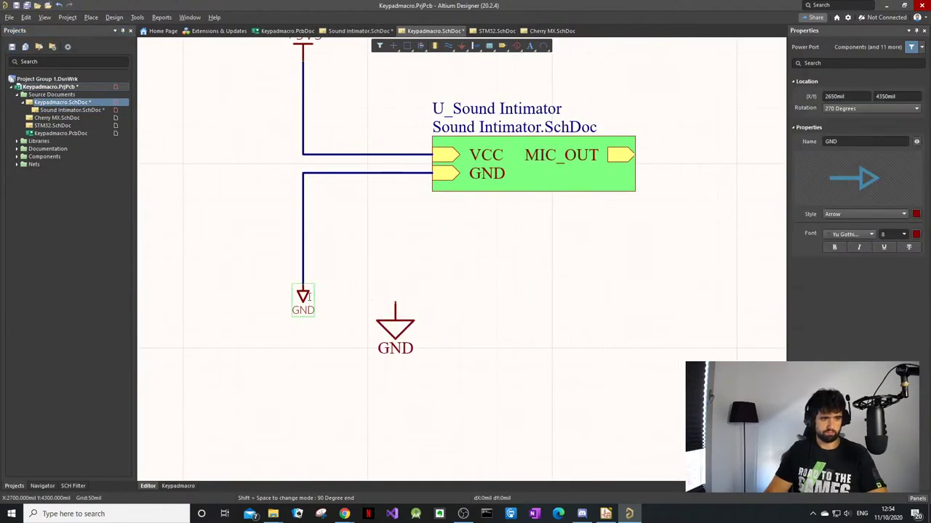
key("Delete")
left_click_drag(409, 331, 316, 319)
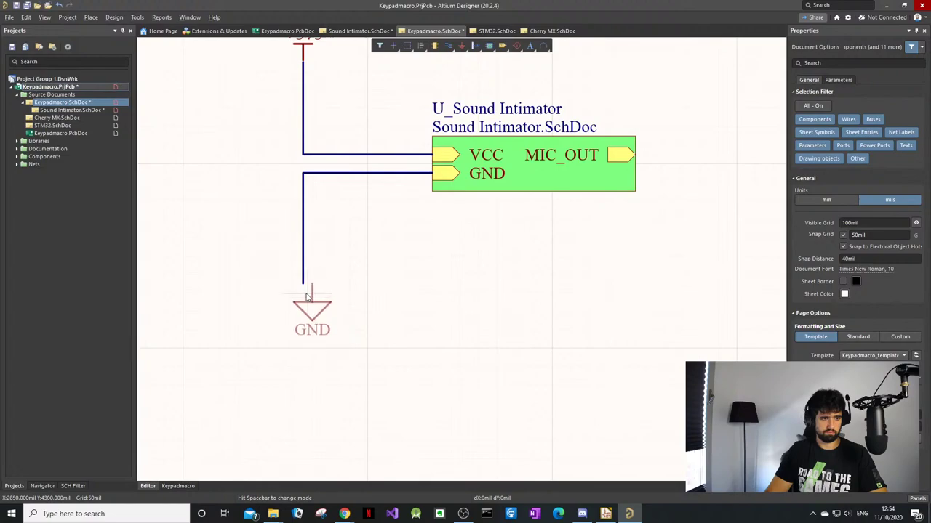
scroll(485, 284, "down", 3, "ctrl")
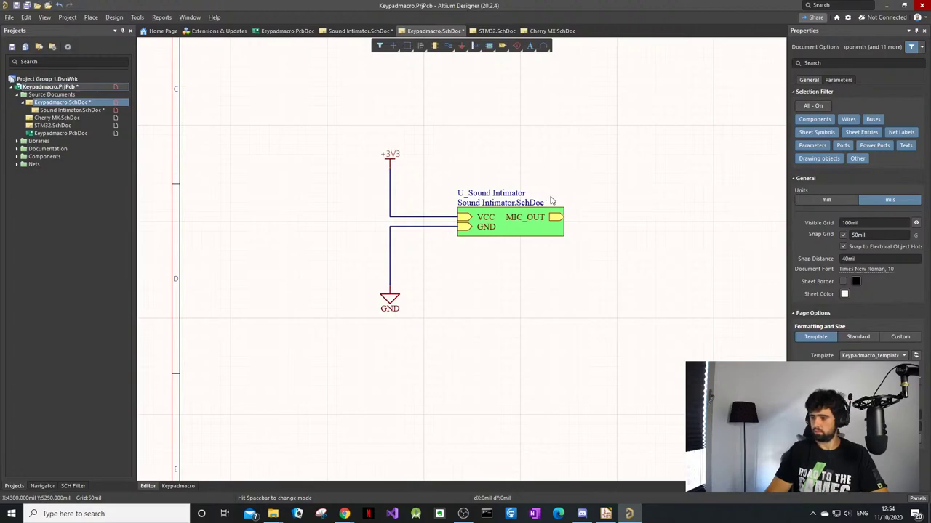
Step: Review the Find Similar Objects criteria for the GND and +3V3 power ports without applying them
right_click(391, 302)
left_click(411, 309)
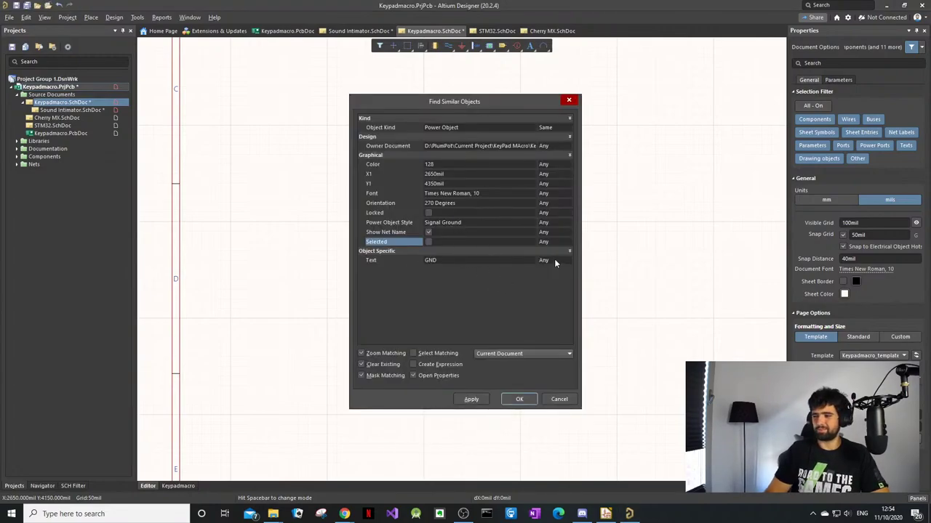
left_click(570, 101)
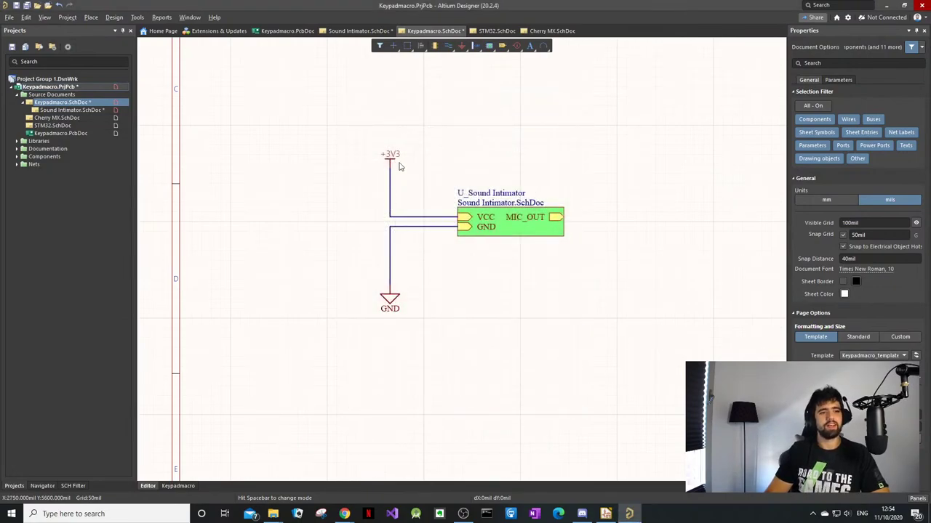
left_click(387, 158)
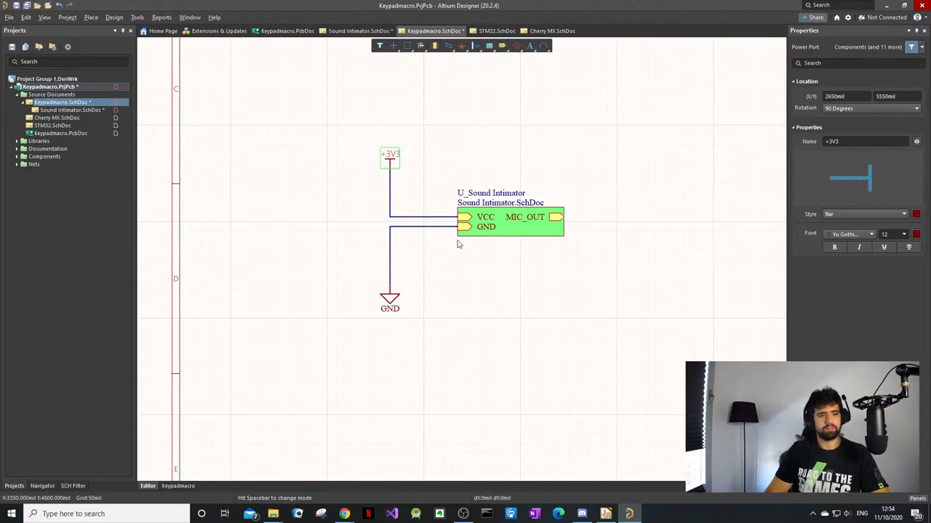
left_click(440, 114)
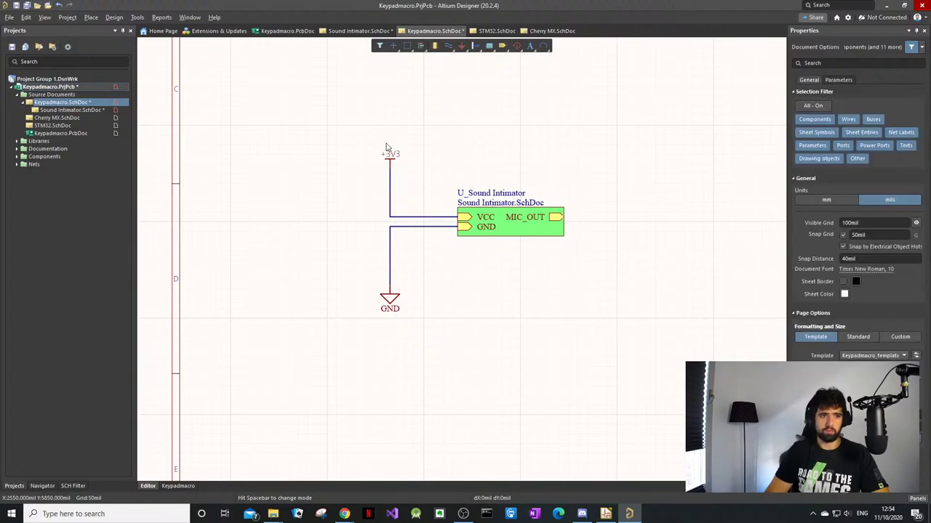
right_click(393, 158)
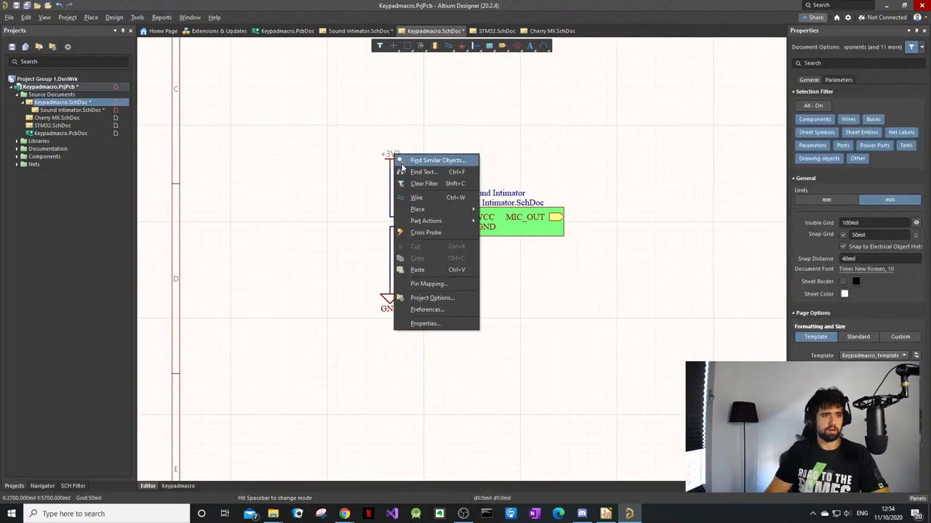
left_click(461, 161)
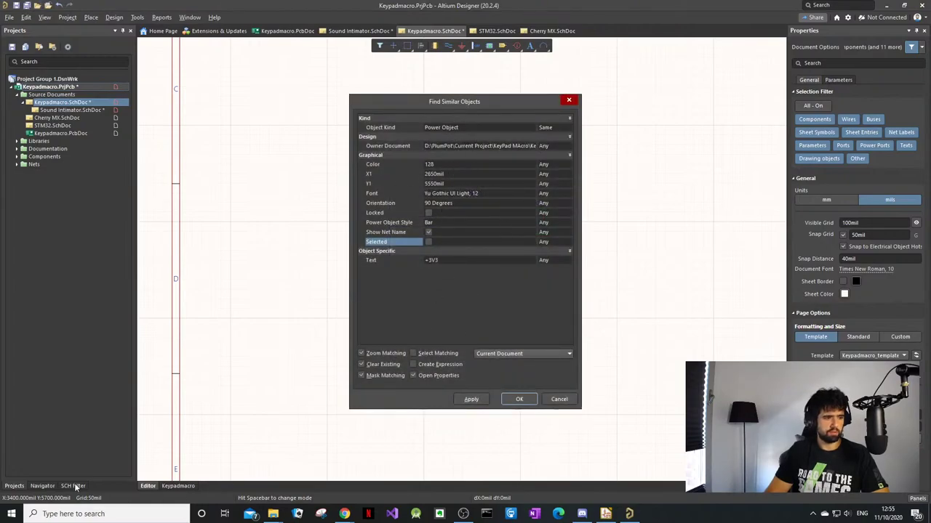
left_click(548, 399)
left_click(73, 486)
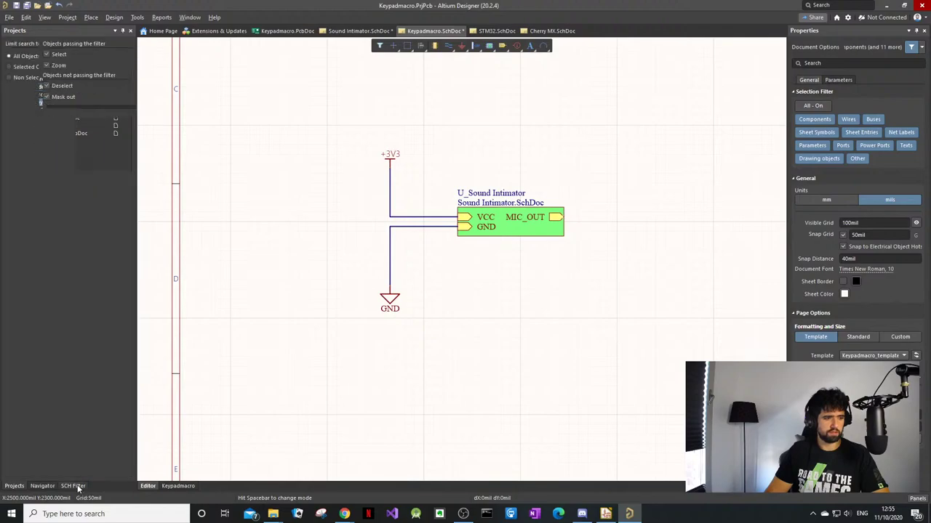
left_click(43, 487)
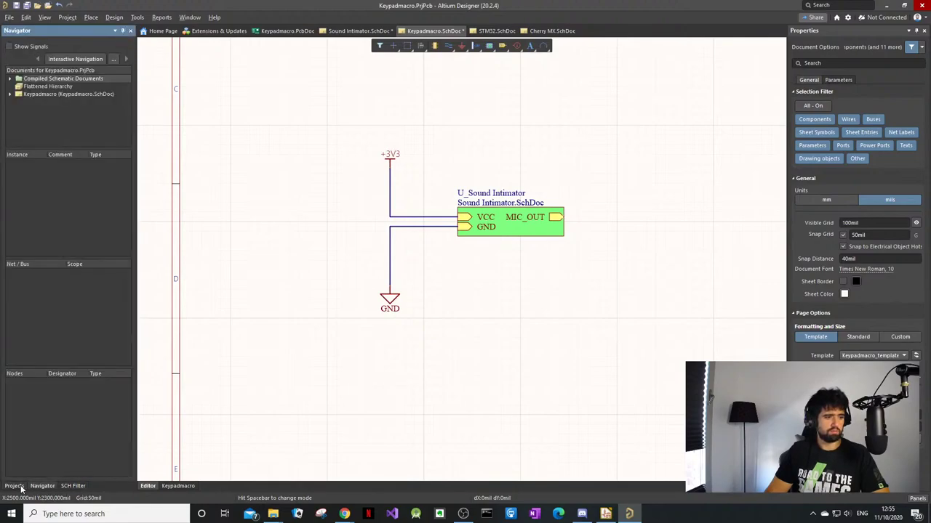
left_click(14, 487)
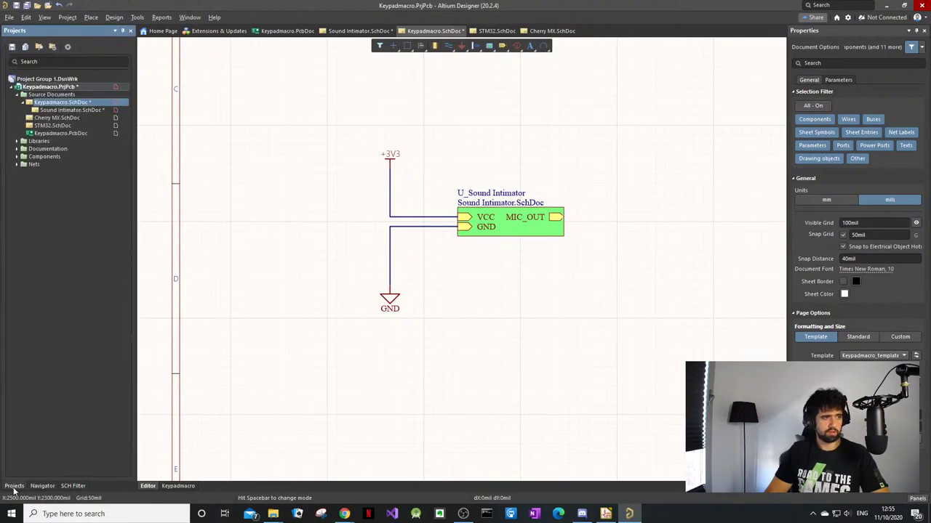
left_click(72, 485)
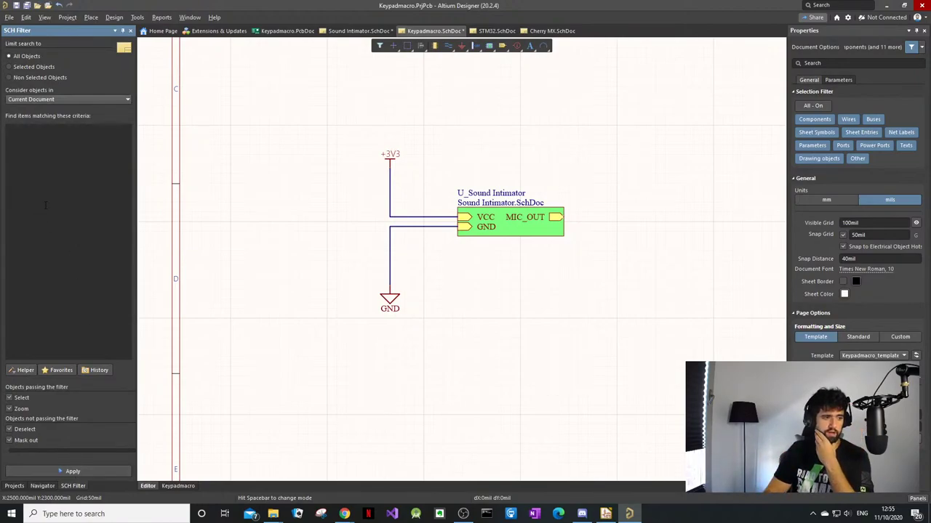
left_click(42, 486)
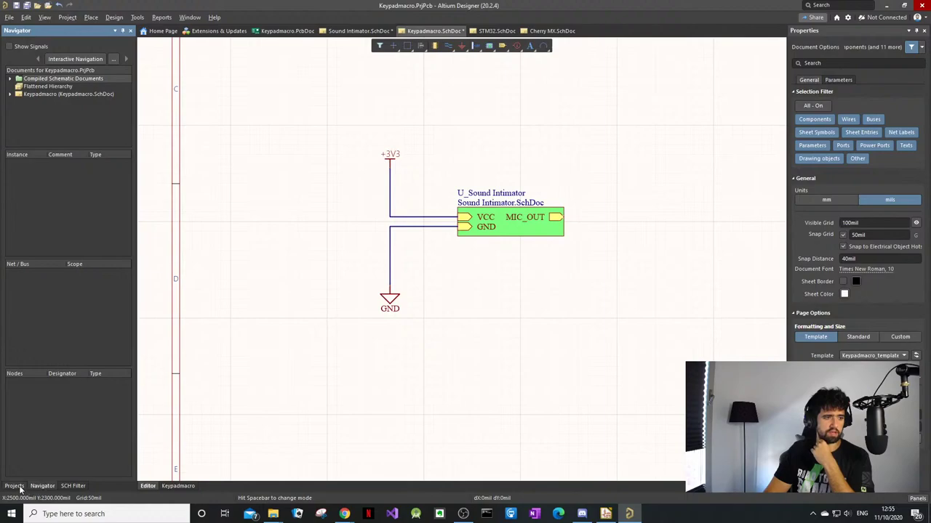
Step: Show the project's document tree and examine the Sound Intimator sheet symbol with its power wiring
left_click(15, 486)
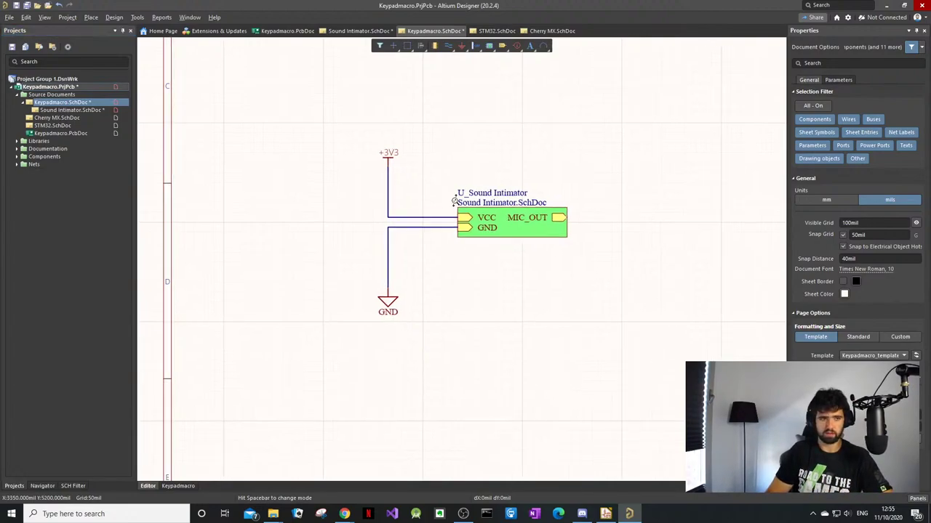
scroll(453, 201, "up", 2, "ctrl")
scroll(651, 246, "down", 1, "ctrl")
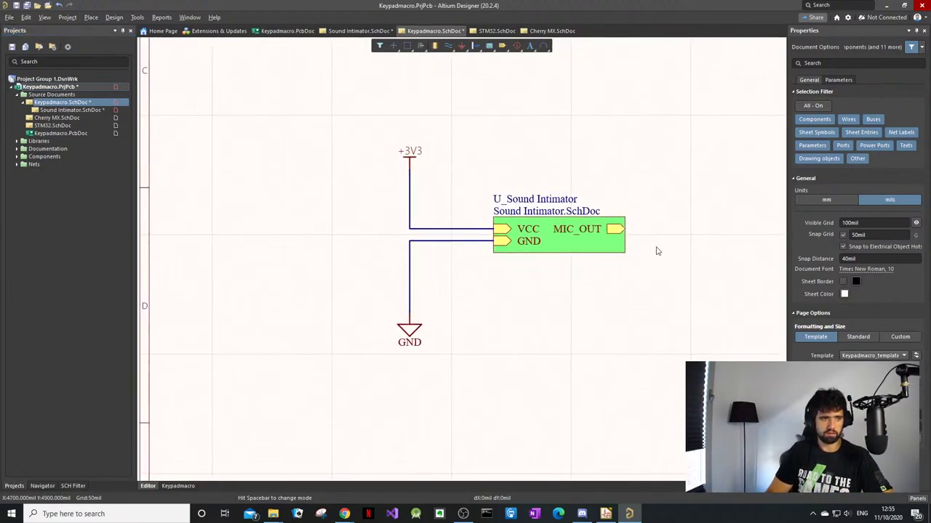
right_click_drag(657, 249, 519, 270)
scroll(370, 233, "up", 1, "ctrl")
scroll(367, 227, "up", 1, "ctrl")
right_click_drag(403, 258, 421, 235)
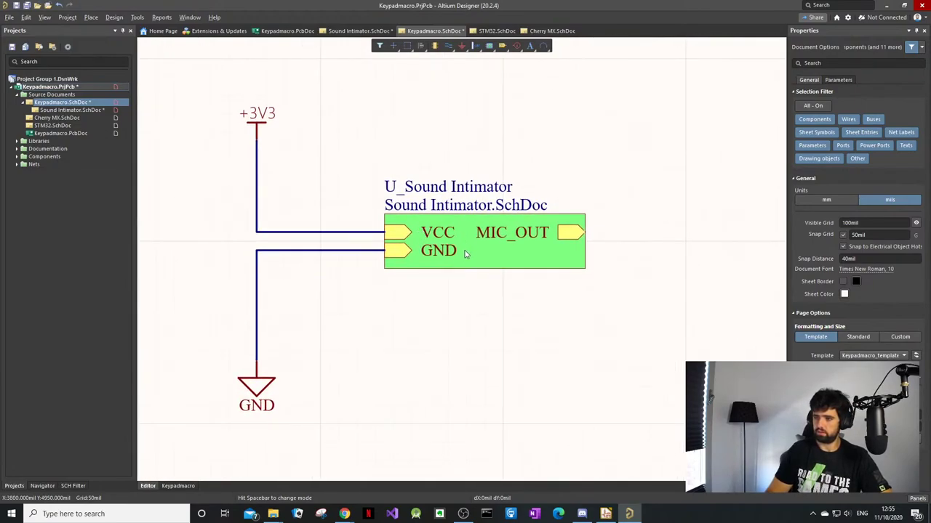
scroll(583, 278, "down", 2, "ctrl")
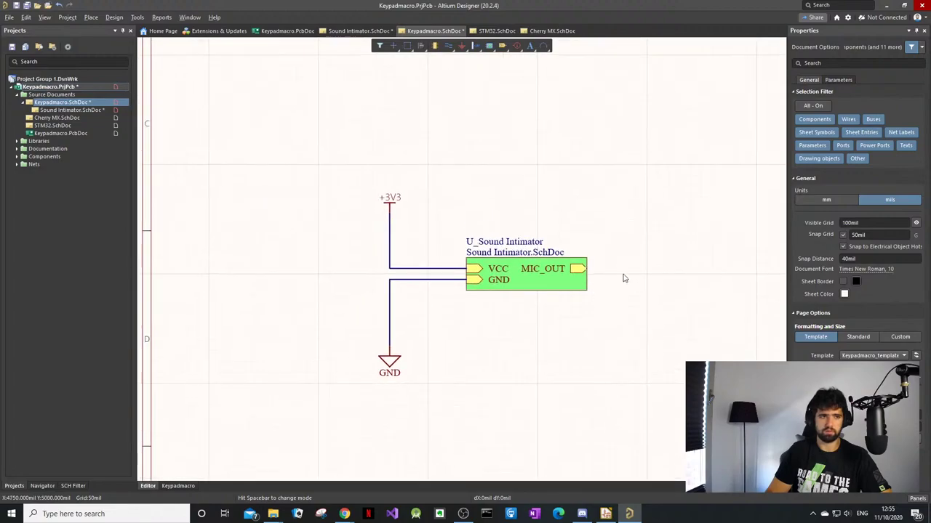
scroll(644, 267, "down", 1, "ctrl")
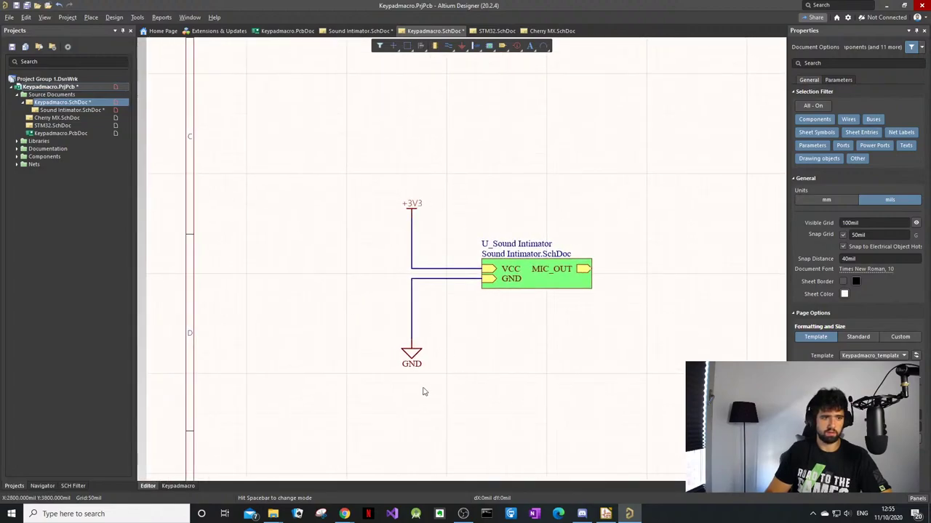
Step: Compare the style and font properties of the GND and +3V3 power ports beside the sheet symbol
left_click(412, 354)
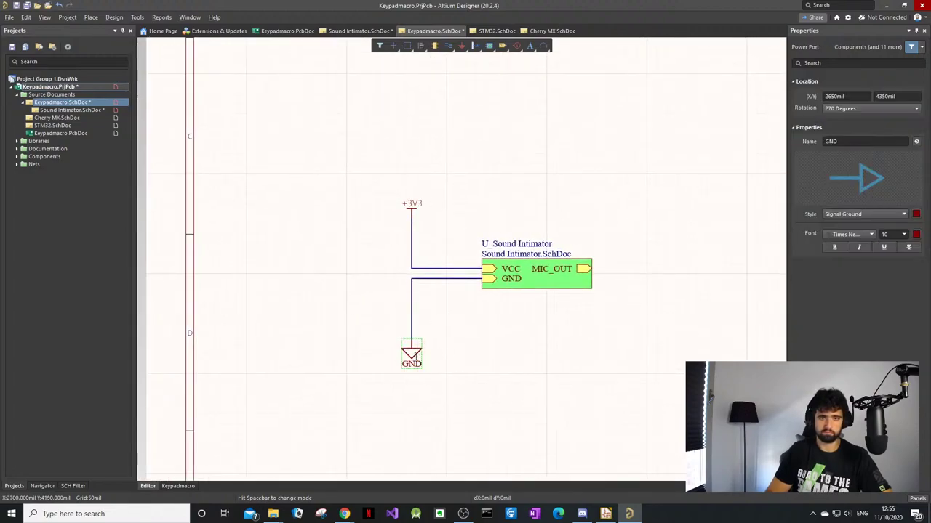
left_click(415, 353)
left_click(418, 205)
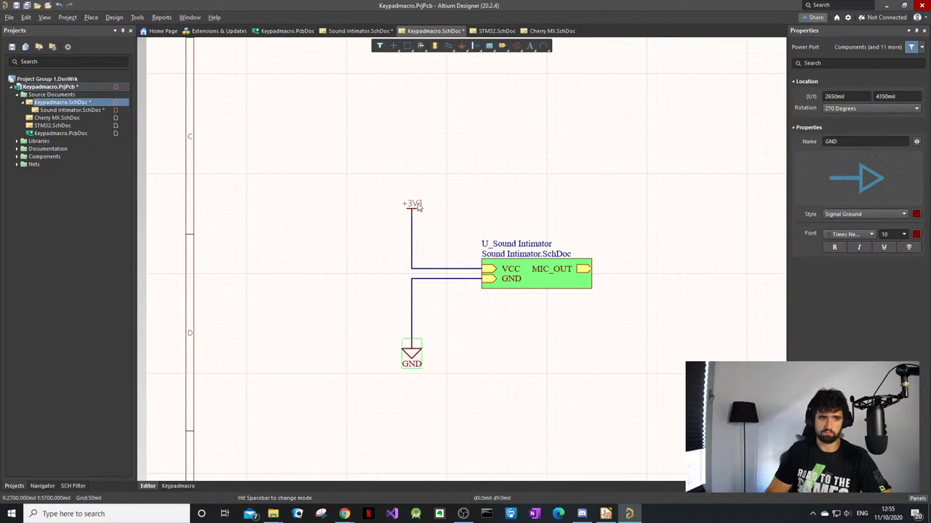
left_click(412, 207)
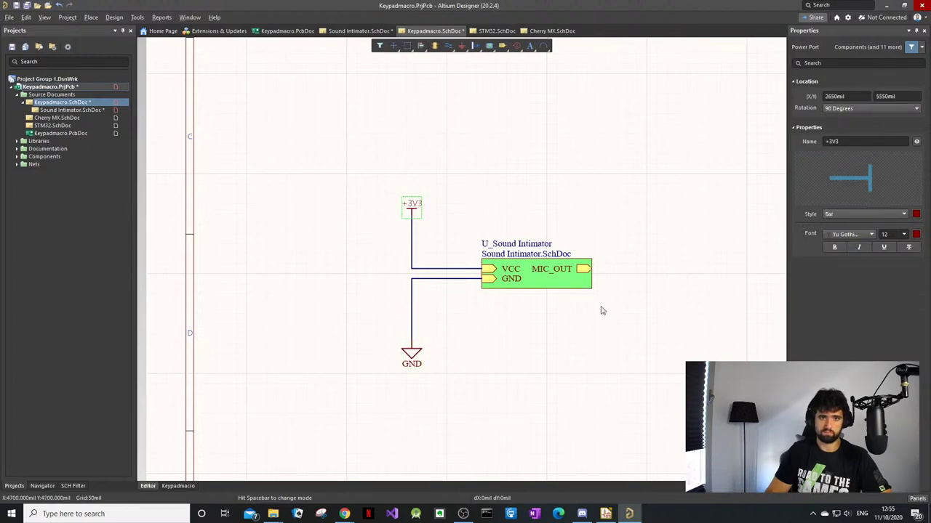
left_click(414, 365)
Step: Change the font of the +3V3 power port on the sheet symbol's VCC wire to Arial
left_click(408, 210)
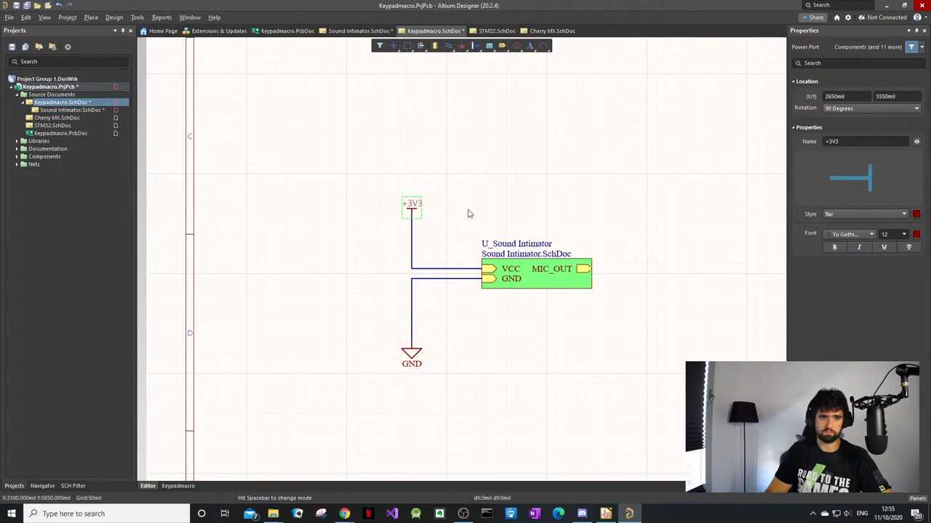
left_click(853, 235)
scroll(869, 277, "up", 10)
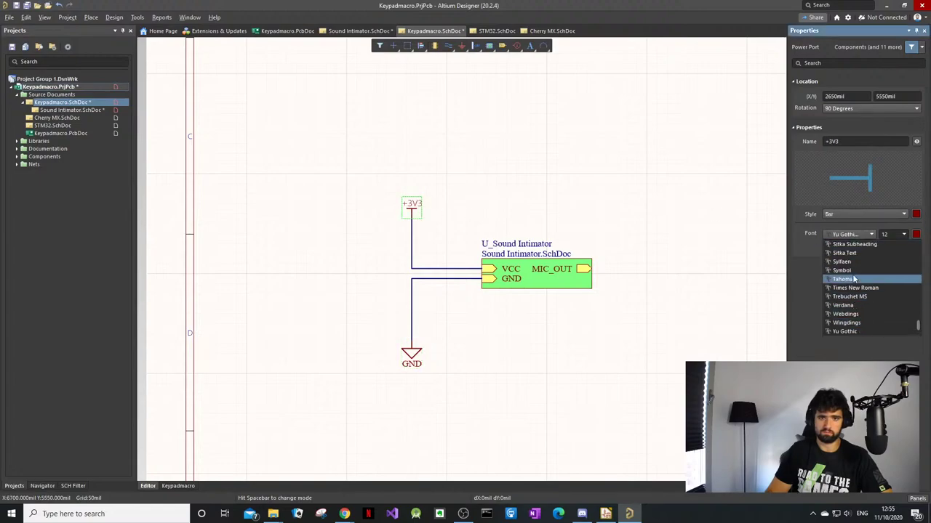
scroll(869, 266, "up", 15)
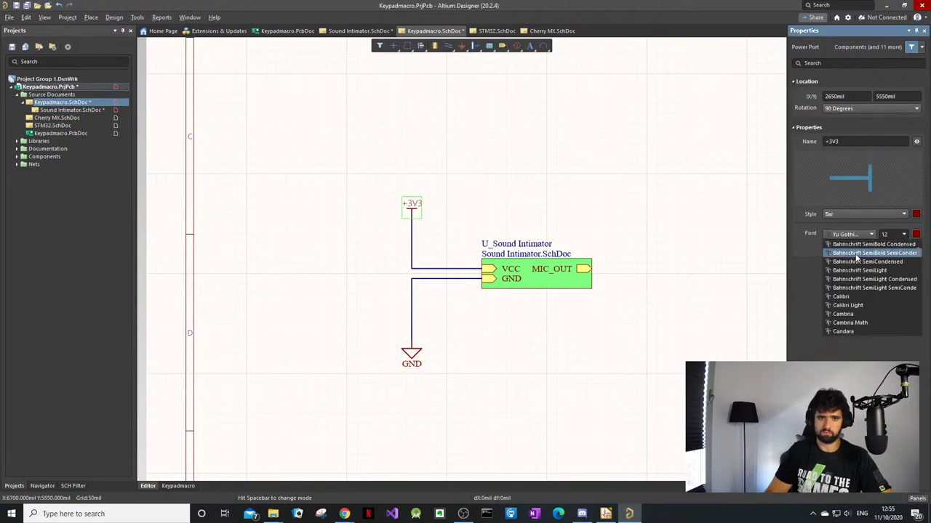
left_click(870, 245)
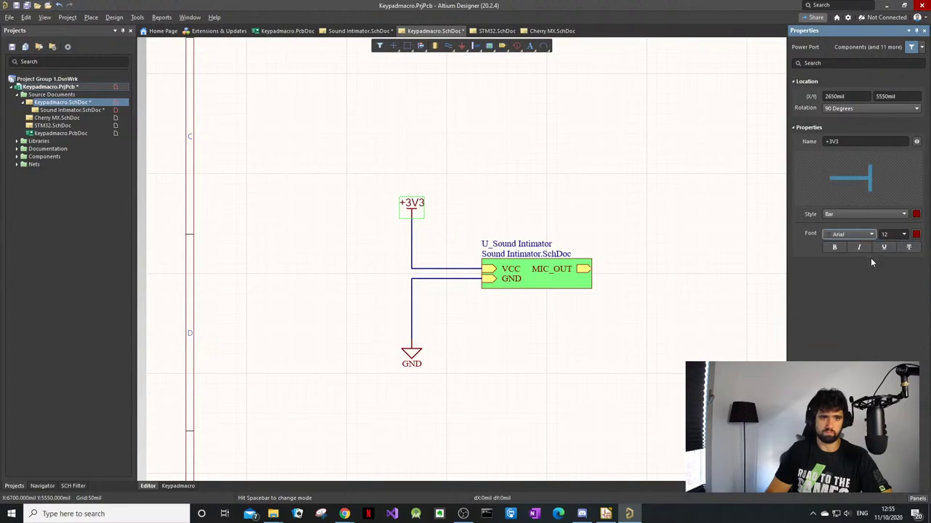
Step: Delete the +3V3 power port and place a new VCC power port, rotated upright, on the upper end of the sheet symbol's VCC wire
scroll(574, 318, "down", 3, "ctrl")
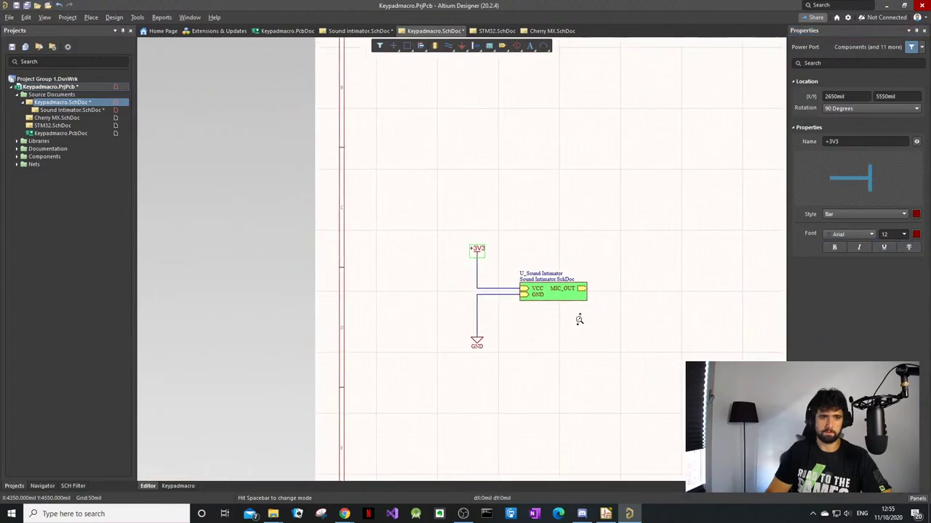
scroll(576, 318, "up", 2, "ctrl")
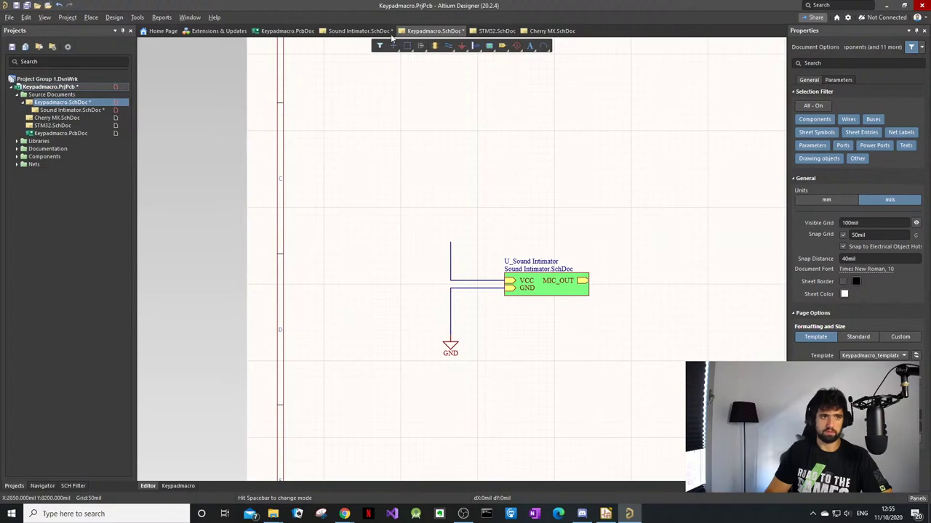
key("p")
left_click(451, 157)
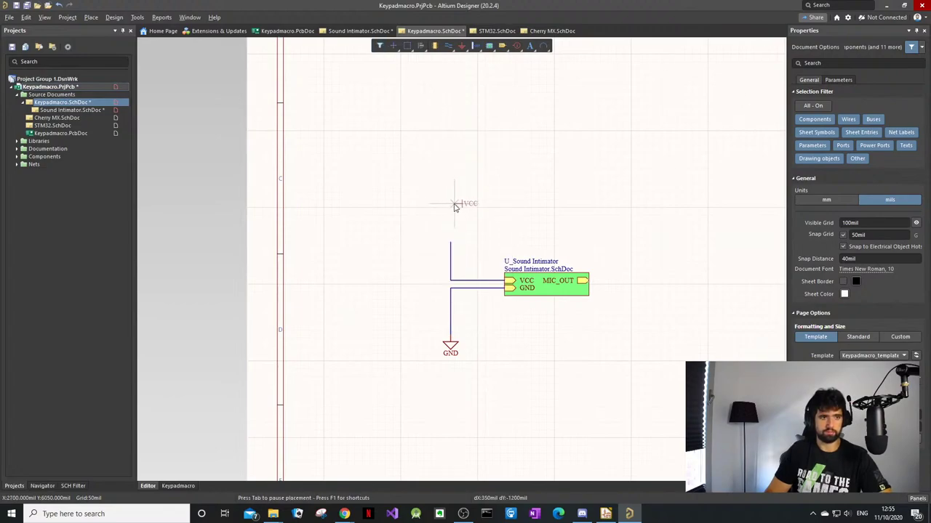
key("space")
scroll(443, 225, "up", 1)
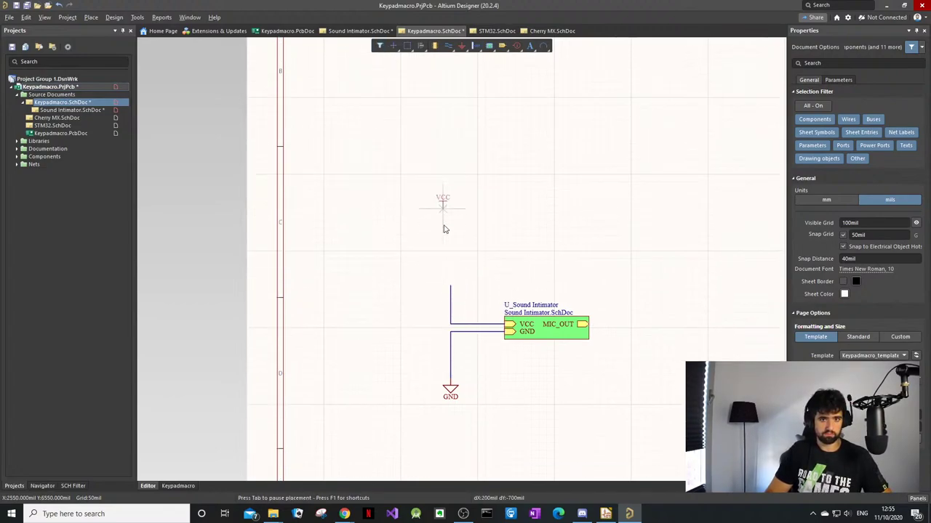
scroll(443, 225, "up", 3, "ctrl")
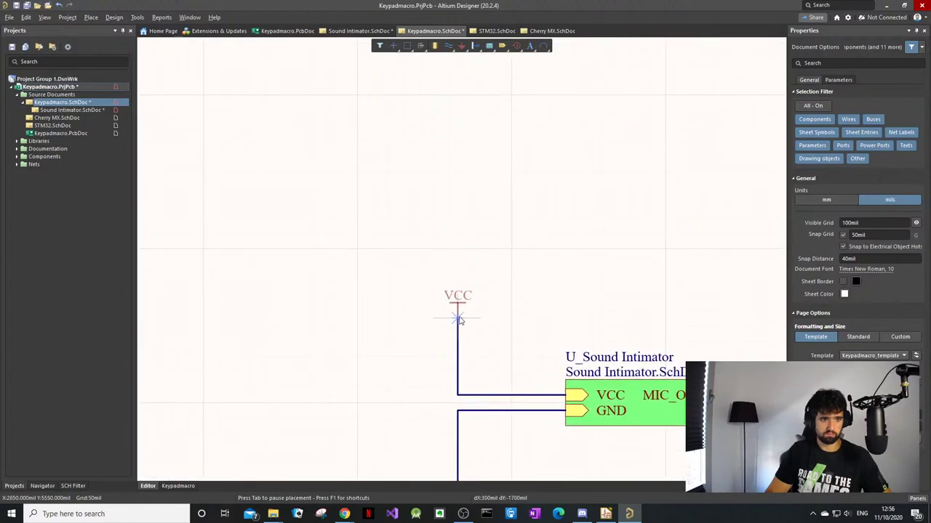
Step: Place a power port at the end of the Sound Intimator sheet symbol's VCC wire and name it 3V3
key("Tab")
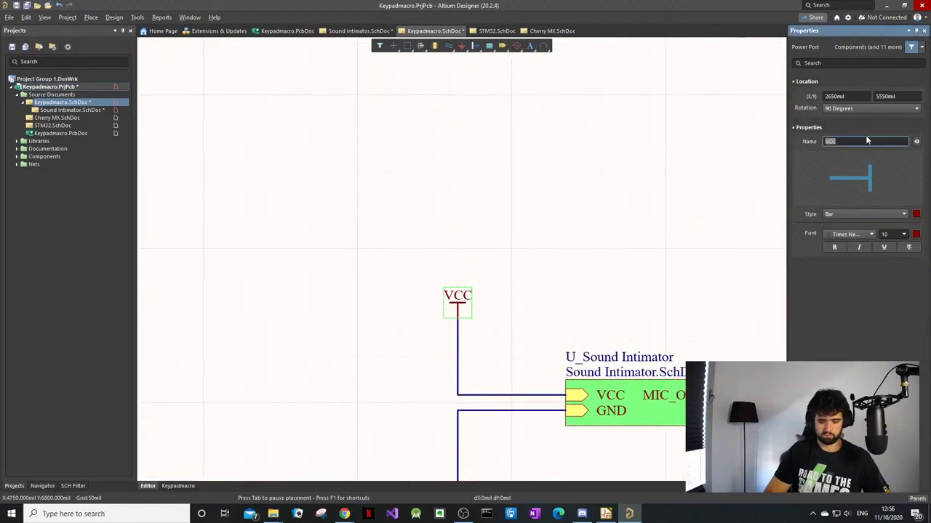
type("3V3")
key("Return")
left_click(730, 218)
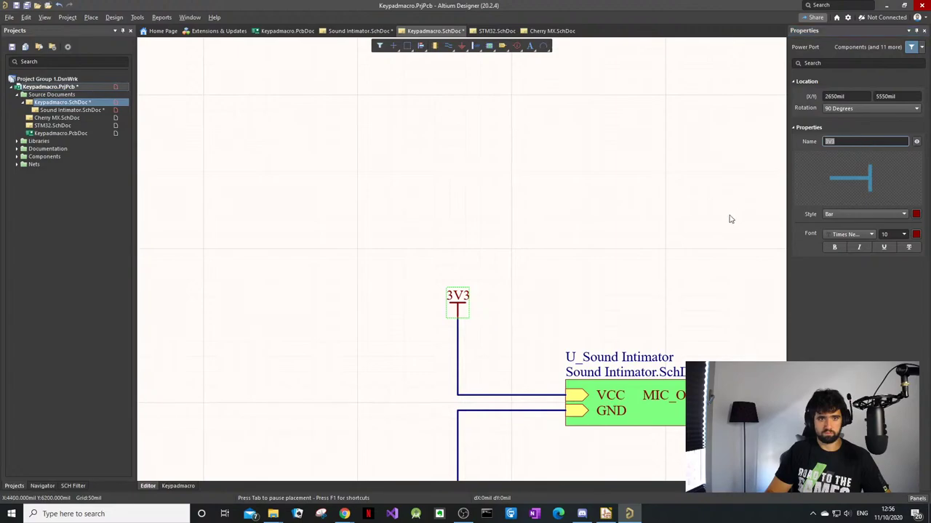
scroll(687, 229, "down", 1)
scroll(686, 231, "down", 5, "ctrl")
right_click_drag(686, 233, 509, 237)
scroll(508, 237, "up", 6, "ctrl")
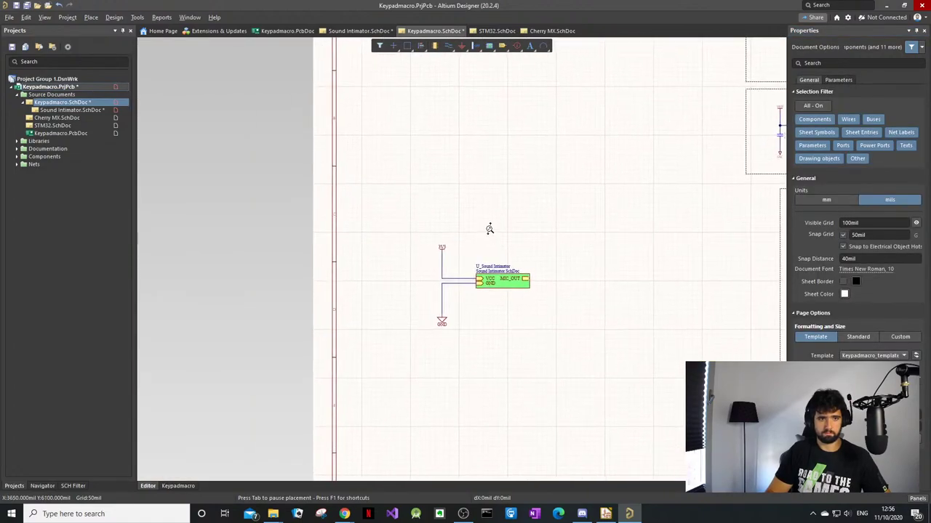
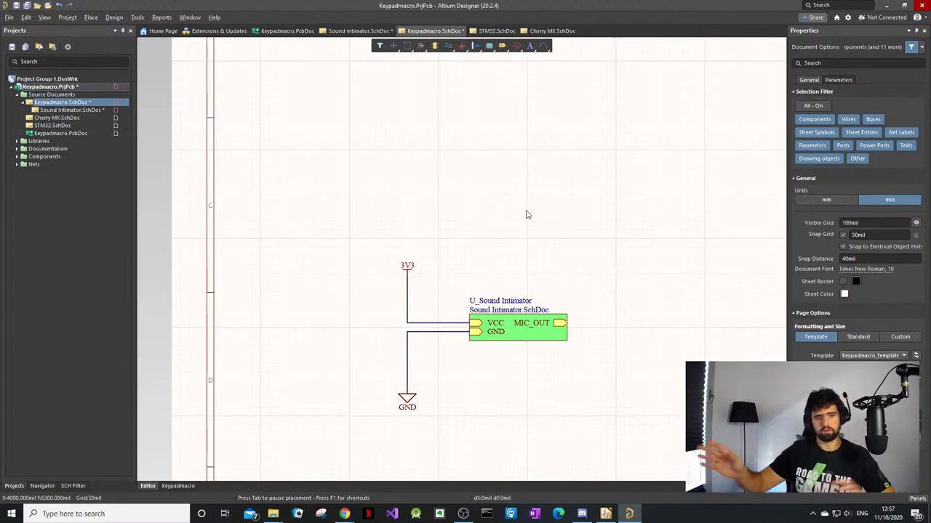
Step: Move the Sound Intimator sheet symbol together with its wires and its 3V3 and GND ports further up the sheet
scroll(621, 228, "down", 1, "ctrl")
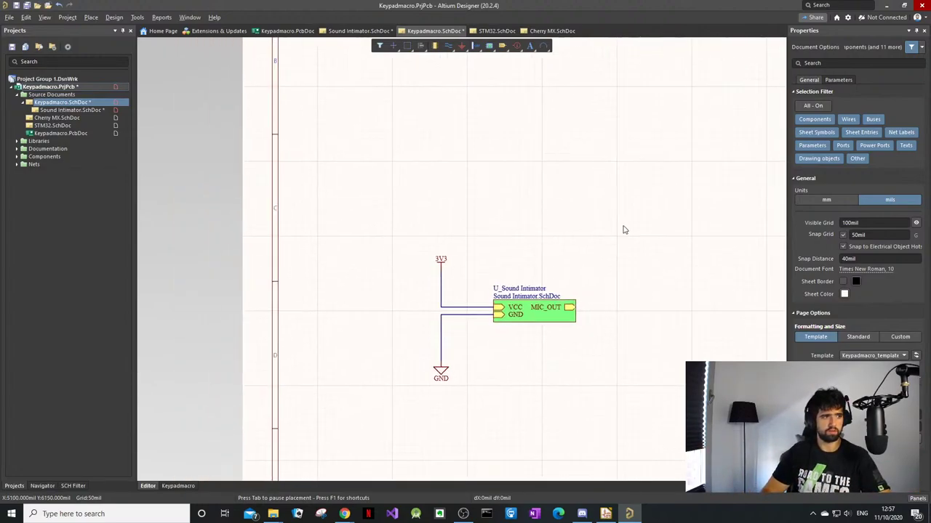
right_click_drag(621, 229, 561, 237)
scroll(613, 264, "up", 1, "ctrl")
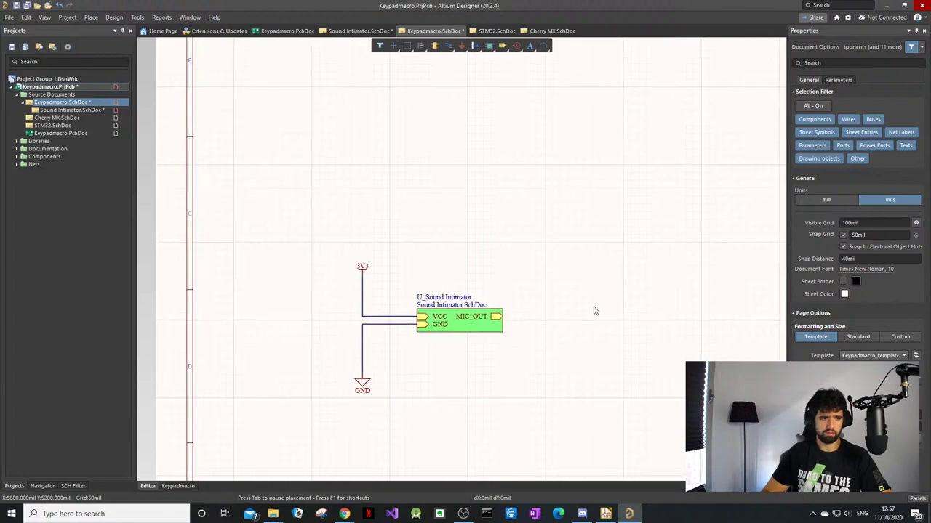
left_click(584, 228)
left_click_drag(307, 412, 306, 413)
left_click_drag(479, 317, 419, 159)
scroll(458, 173, "down", 2, "ctrl")
middle_click_drag(458, 173, 460, 182)
left_click(627, 201)
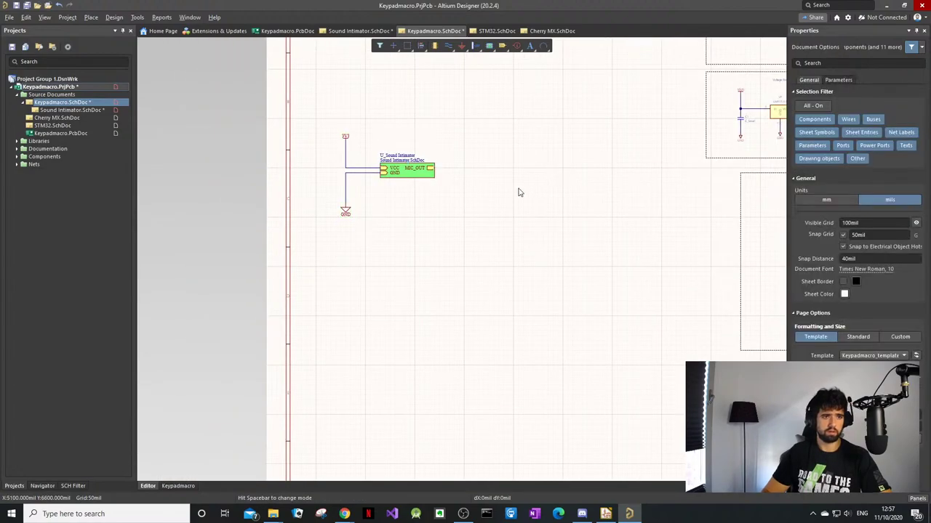
Step: Examine the Voltage Regulator 3V3 circuit and the names of its power ports
middle_click_drag(520, 191, 522, 197)
right_click_drag(522, 197, 326, 246)
scroll(522, 186, "up", 4, "ctrl")
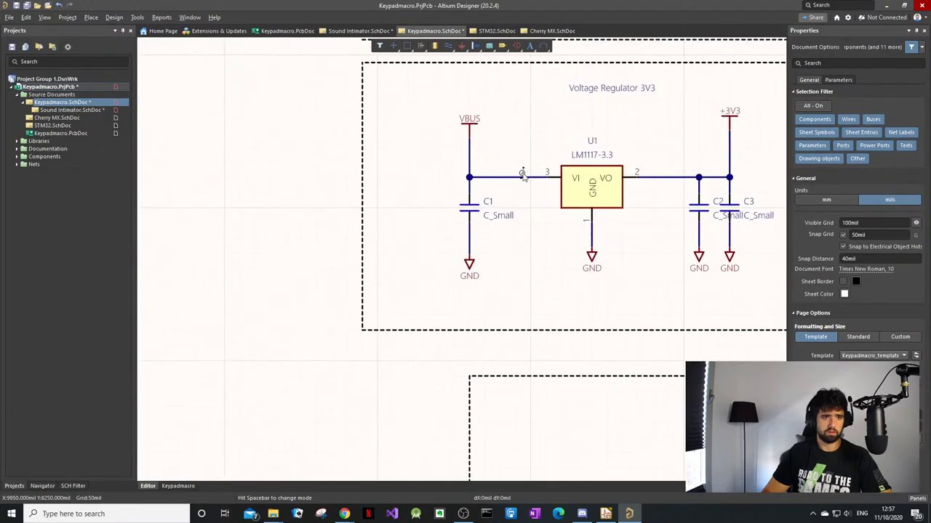
middle_click_drag(637, 166, 637, 171)
middle_click_drag(427, 208, 429, 225)
right_click_drag(308, 293, 445, 231)
right_click_drag(190, 300, 460, 240)
Step: Draw a horizontal wire about 500 mil long outward from the MIC_OUT sheet entry of the Sound Intimator symbol
middle_click_drag(411, 158, 410, 153)
key("p")
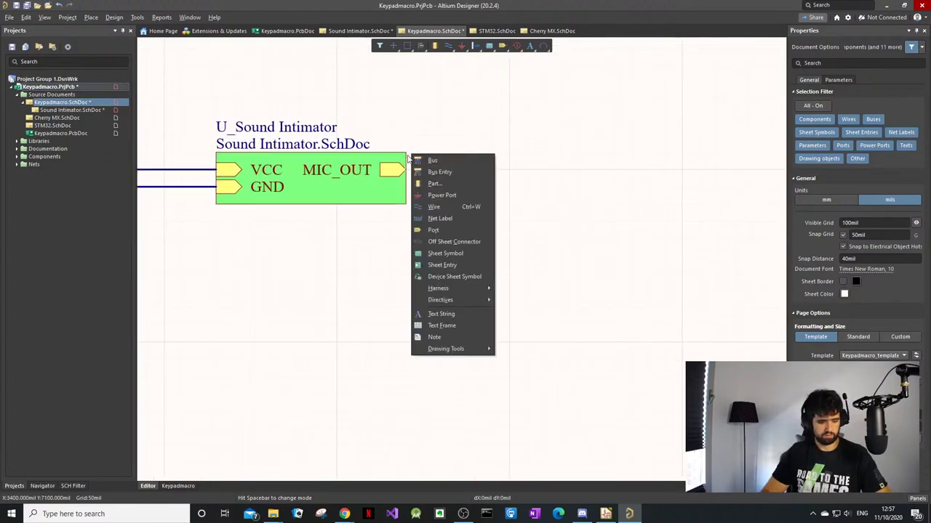
key("w")
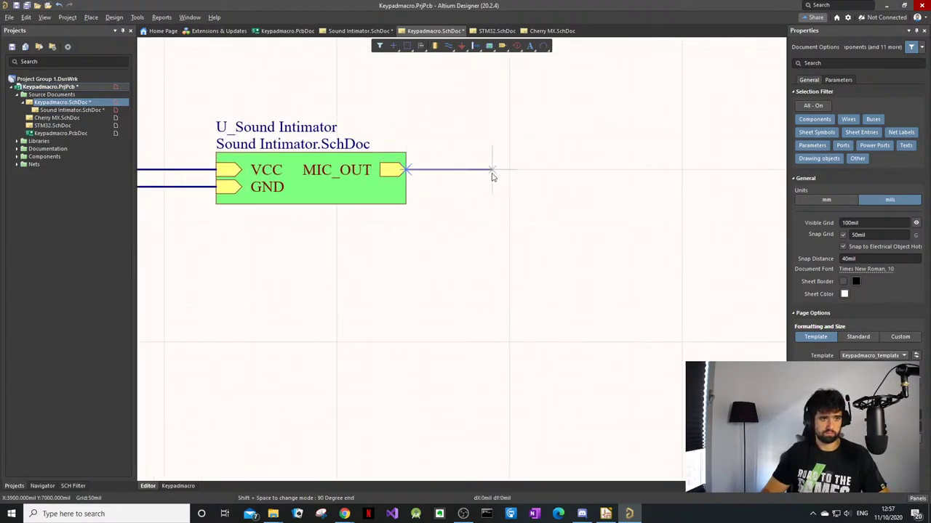
left_click(492, 170)
key("Escape")
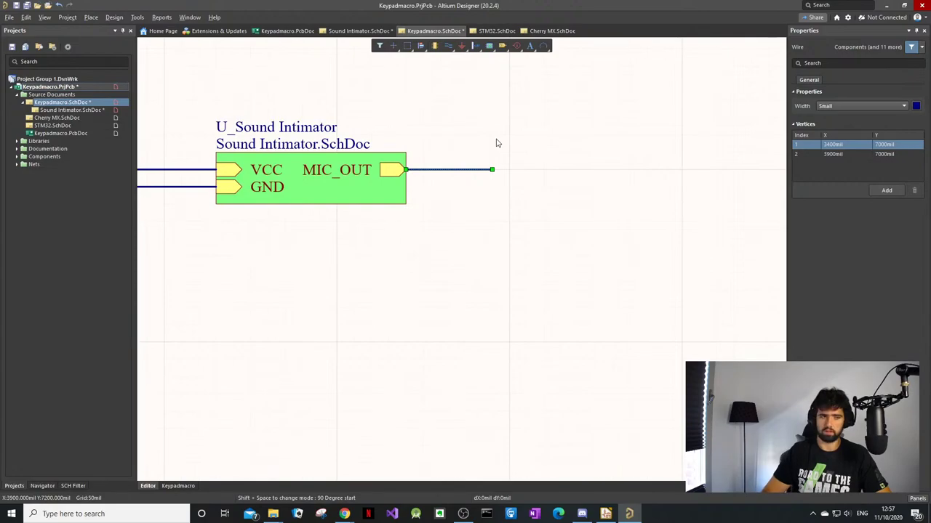
Step: Place a horizontal net label on the wire attached to the MIC_OUT sheet entry
right_click(509, 141)
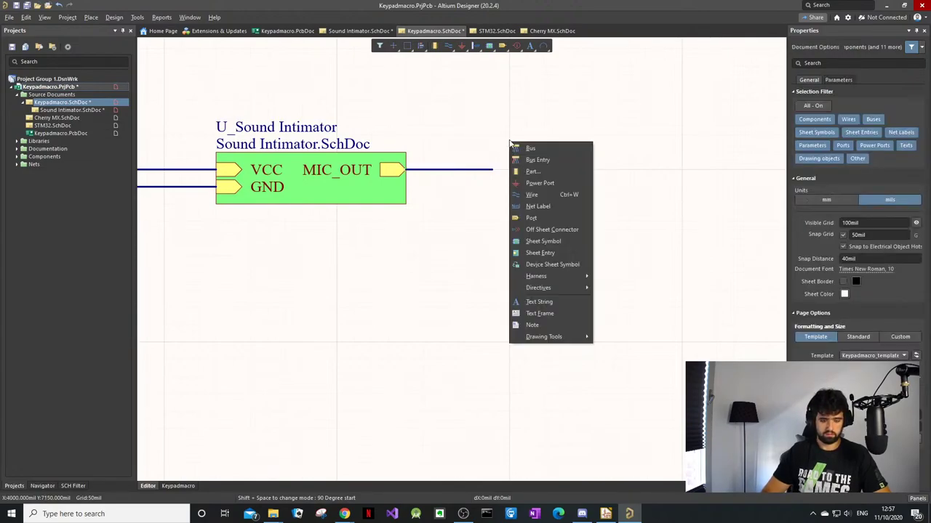
left_click(538, 206)
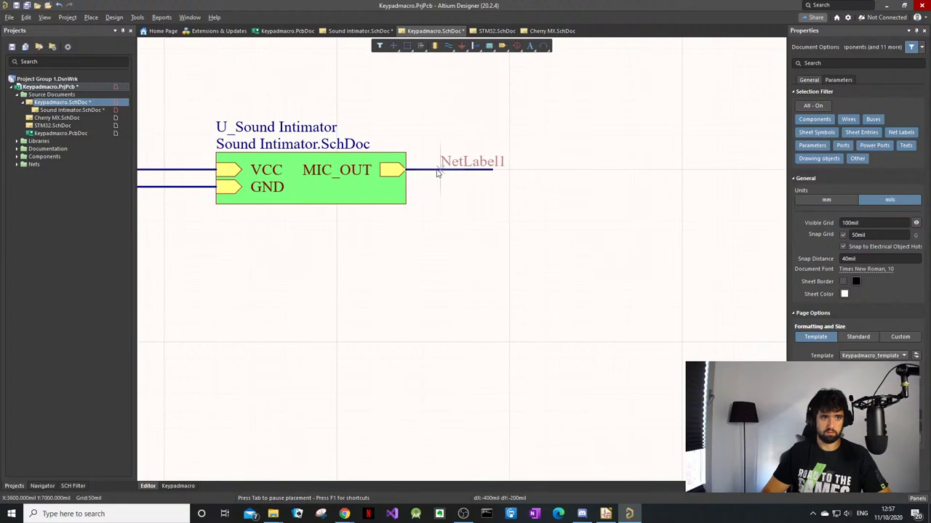
key("space")
key("space")
key("space")
key("space")
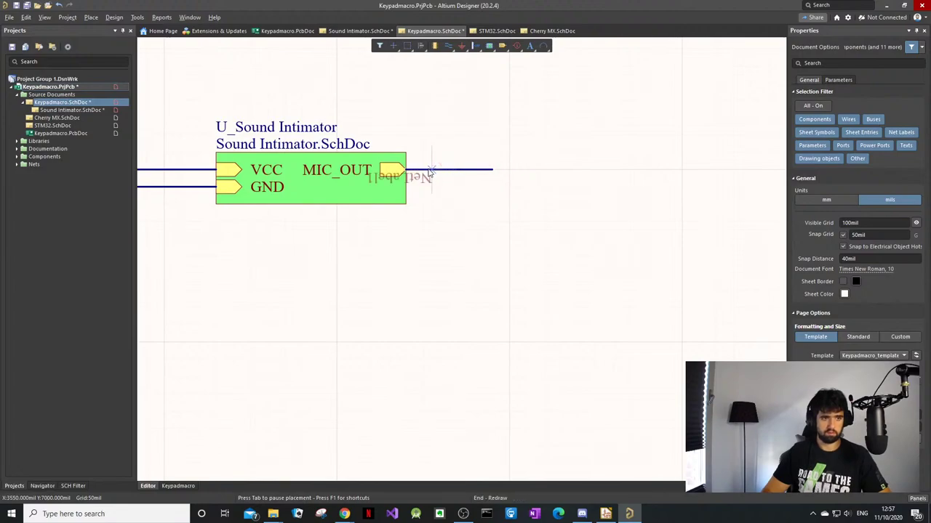
left_click(428, 171)
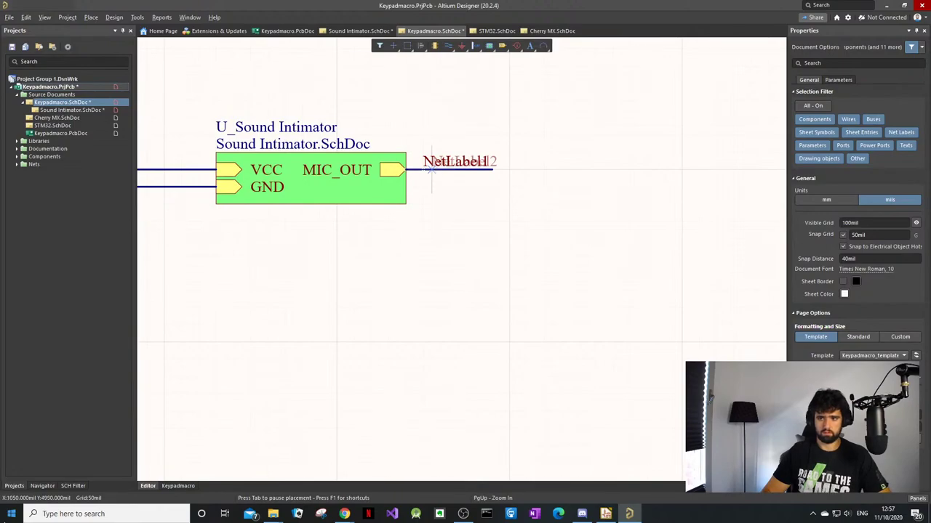
Step: Review the list of graphical editing hot keys and end the net label placement
key("F1")
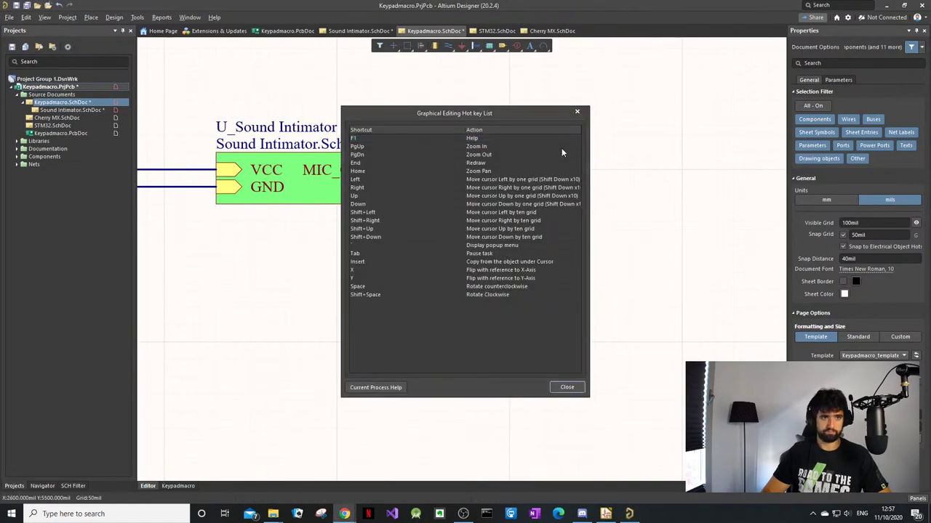
left_click(577, 112)
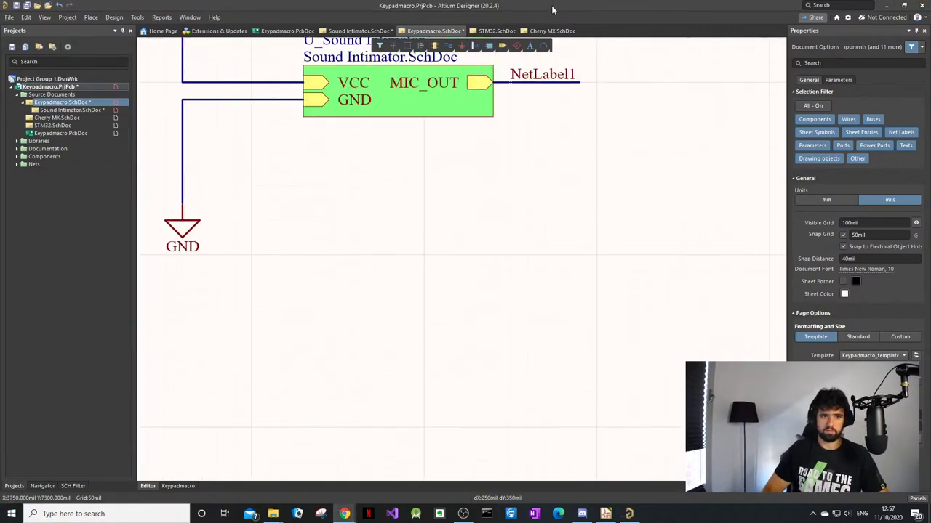
left_click(598, 216)
left_click_drag(612, 217, 581, 239)
key("Escape")
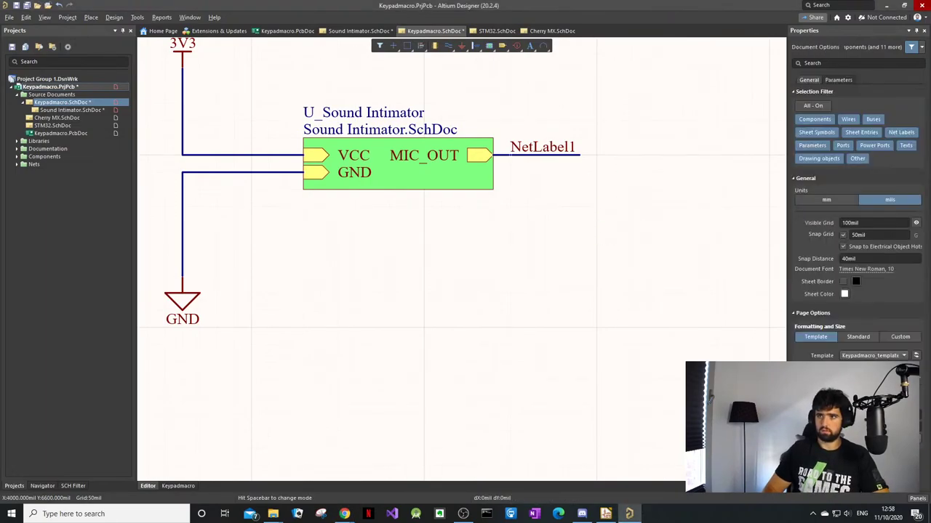
Step: Rename the net label on the MIC_OUT wire to MIC_OUT_TO_CONTROLLER
key("alt+Tab")
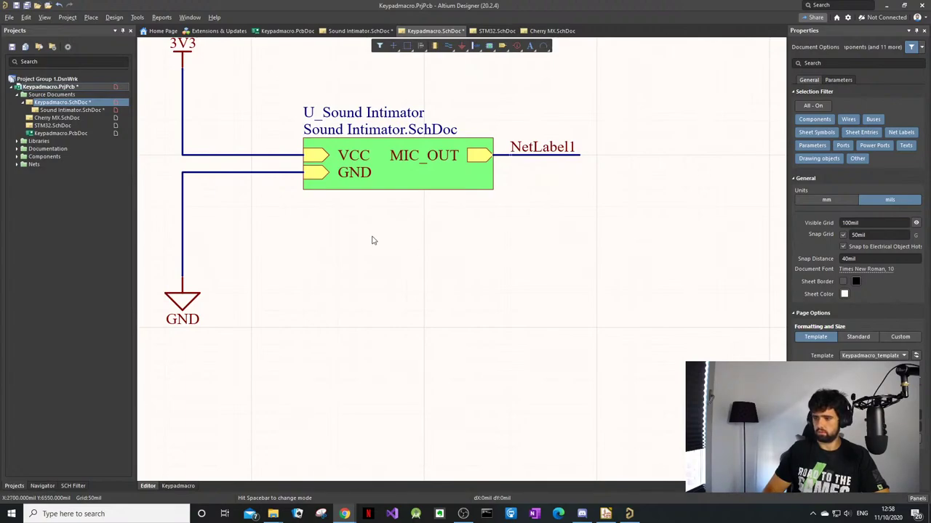
left_click(549, 147)
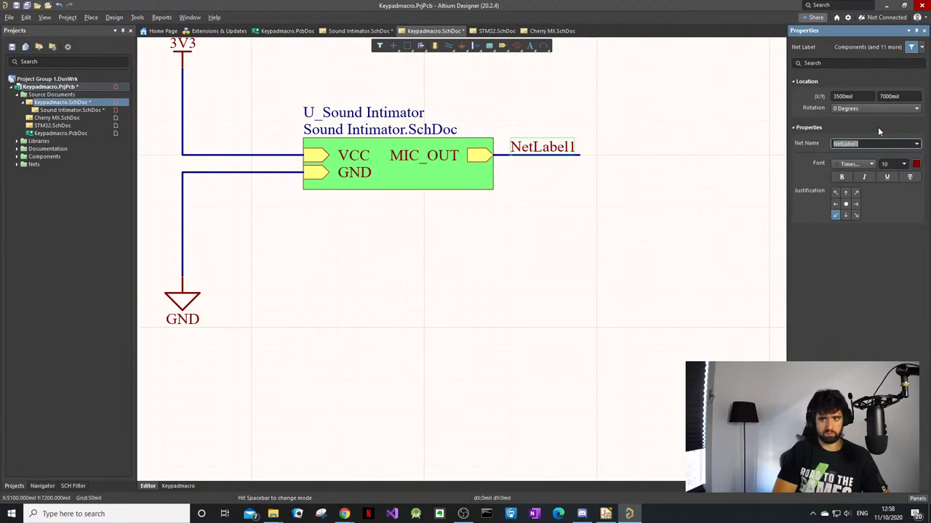
type("MIC")
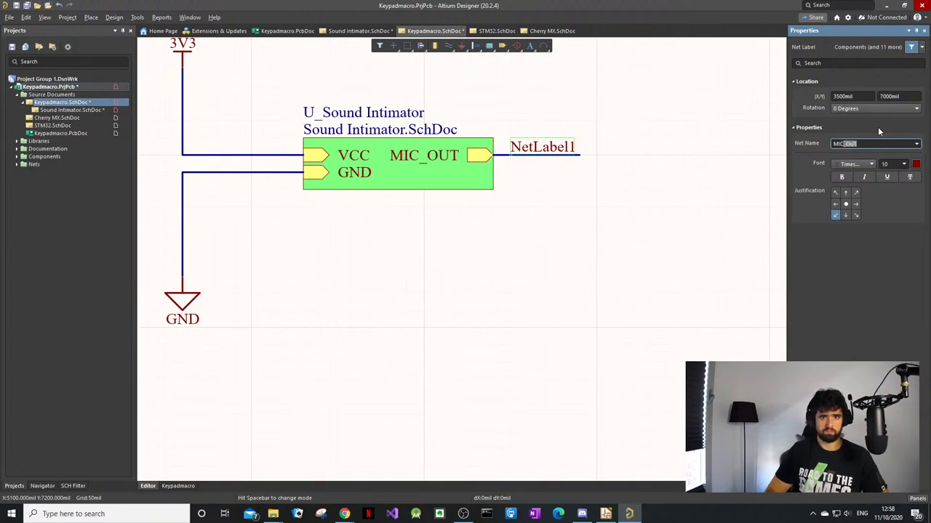
key("BackSpace")
key("BackSpace")
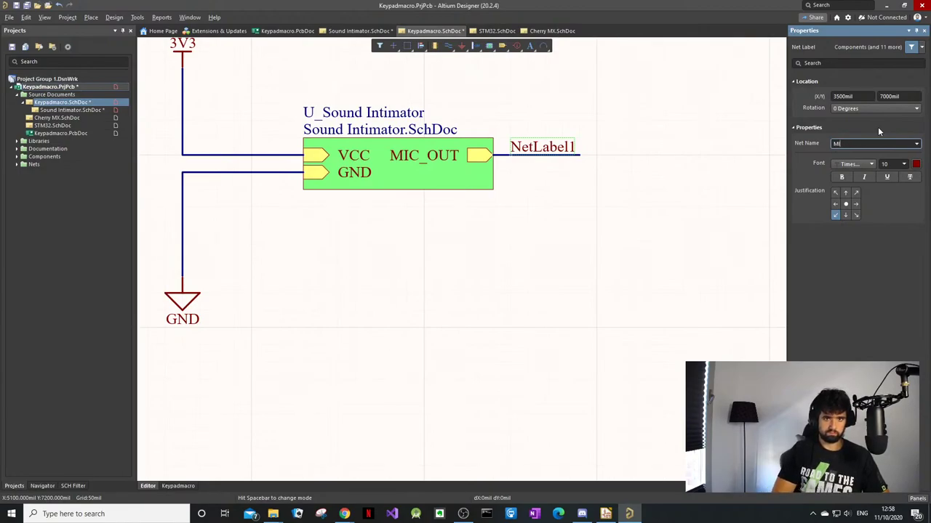
type("C_OUT_")
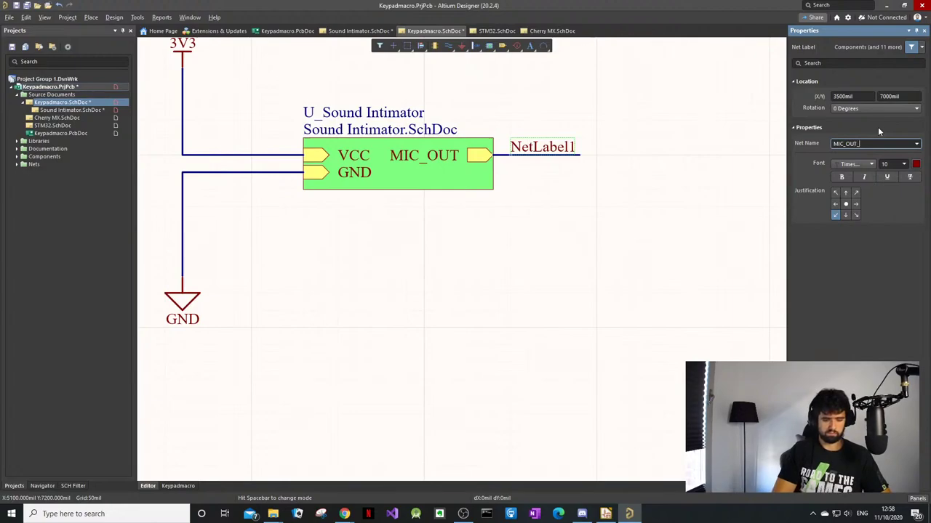
type("TO_C")
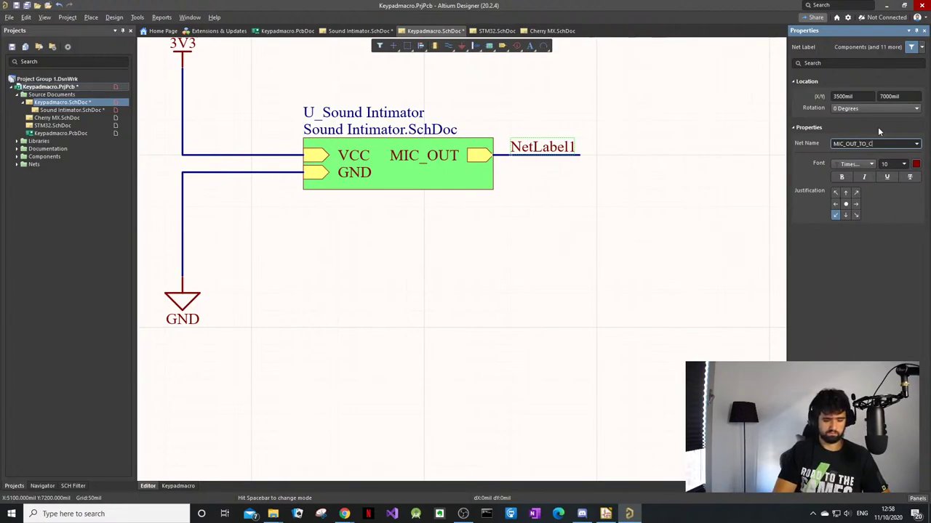
type("ONTRO")
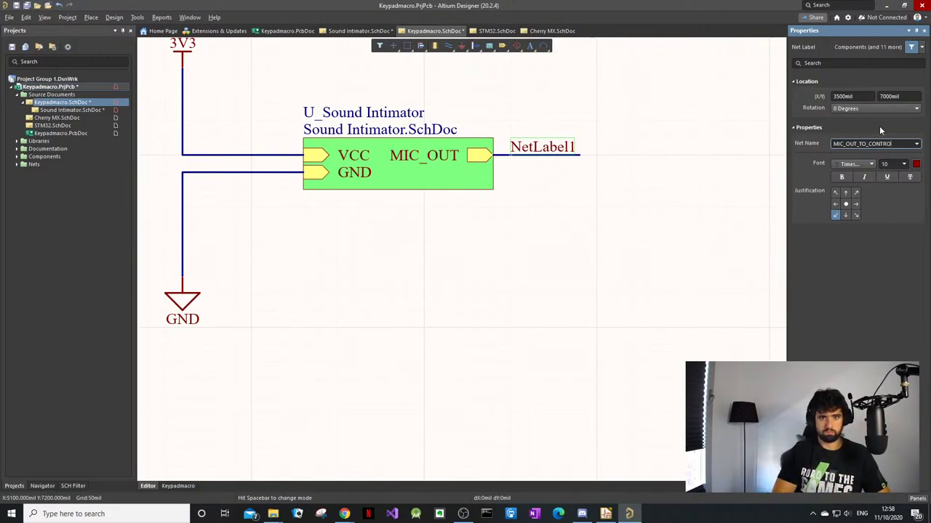
type("LLER")
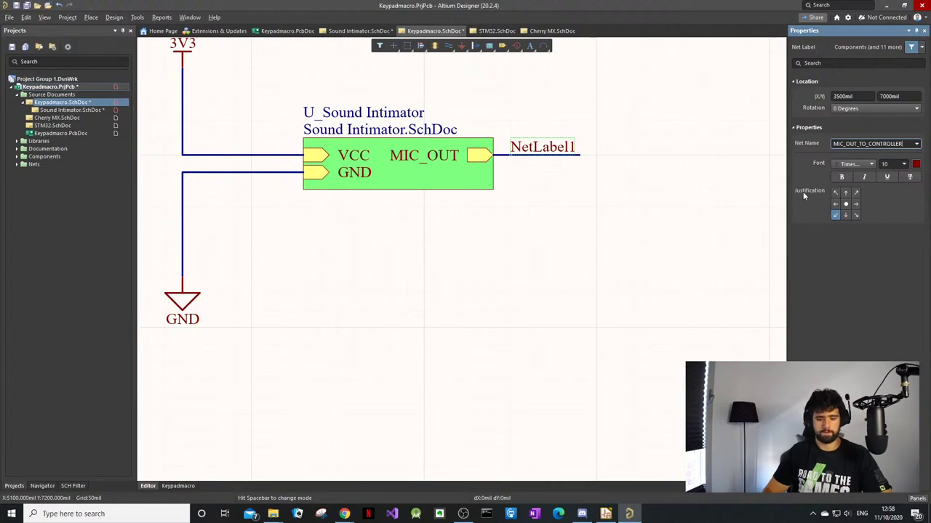
key("Return")
left_click(560, 164)
Step: Extend the MIC_OUT wire by about 800 mil so it reaches the end of the MIC_OUT_TO_CONTROLLER label
key("p")
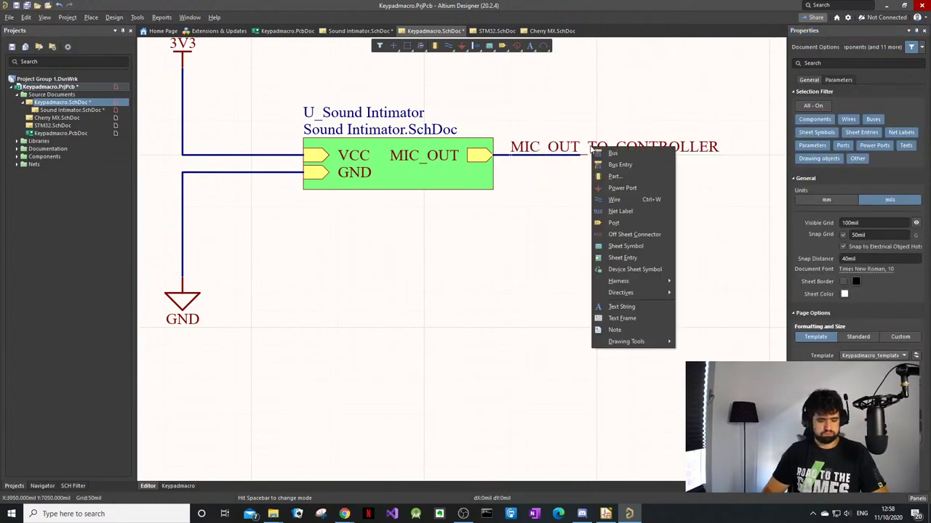
key("w")
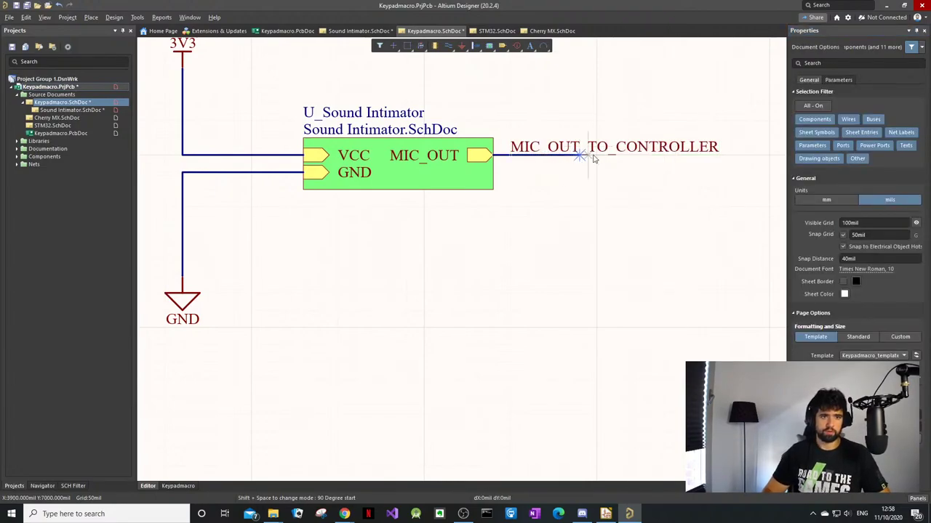
left_click(584, 155)
left_click(718, 157)
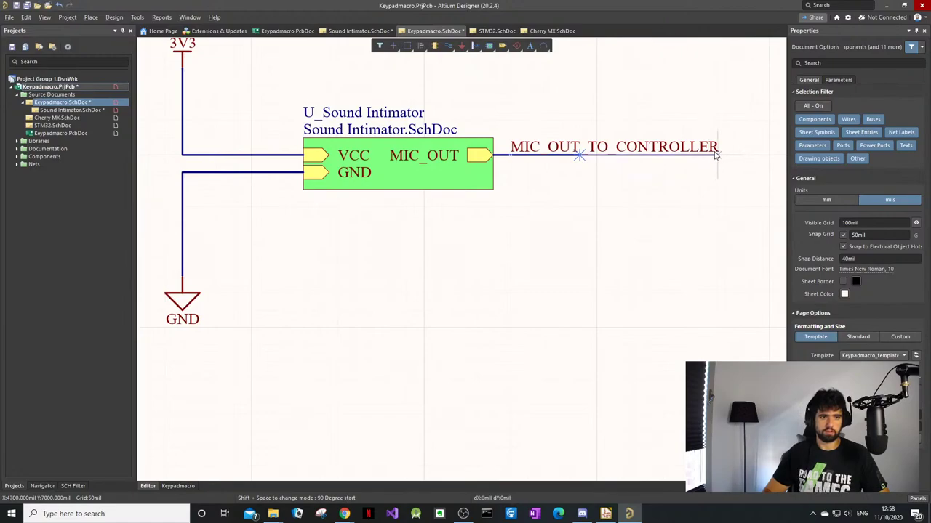
right_click(718, 155)
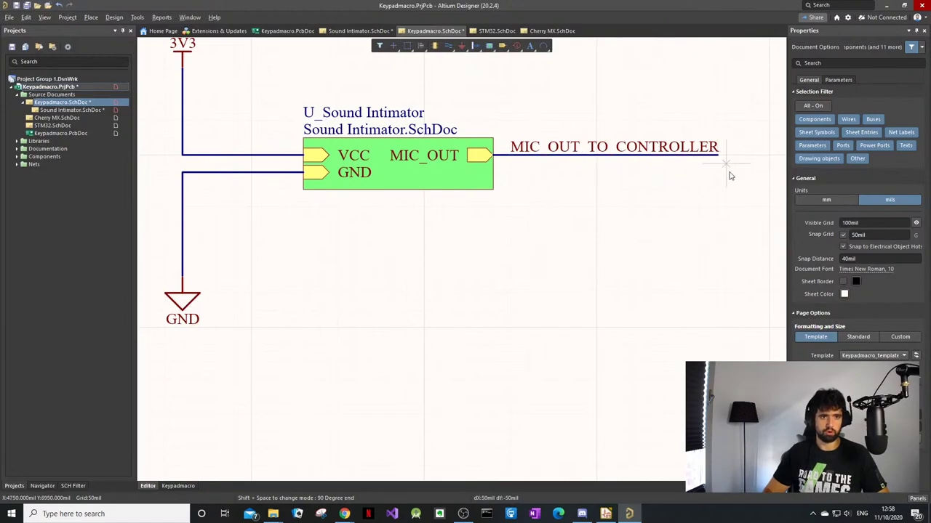
key("Escape")
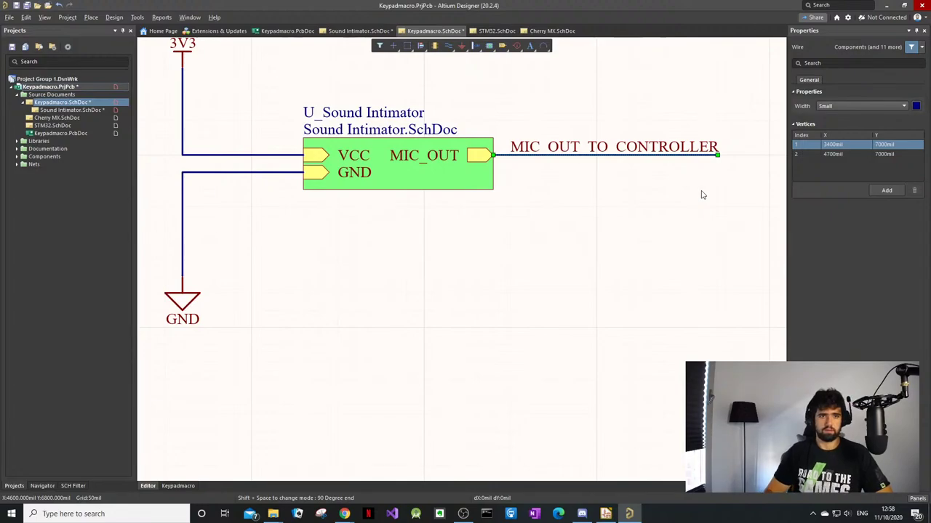
Step: Move the whole Sound Intimator circuit, including its net label and power ports, into the upper-left area of the schematic sheet
scroll(633, 210, "down", 5, "ctrl")
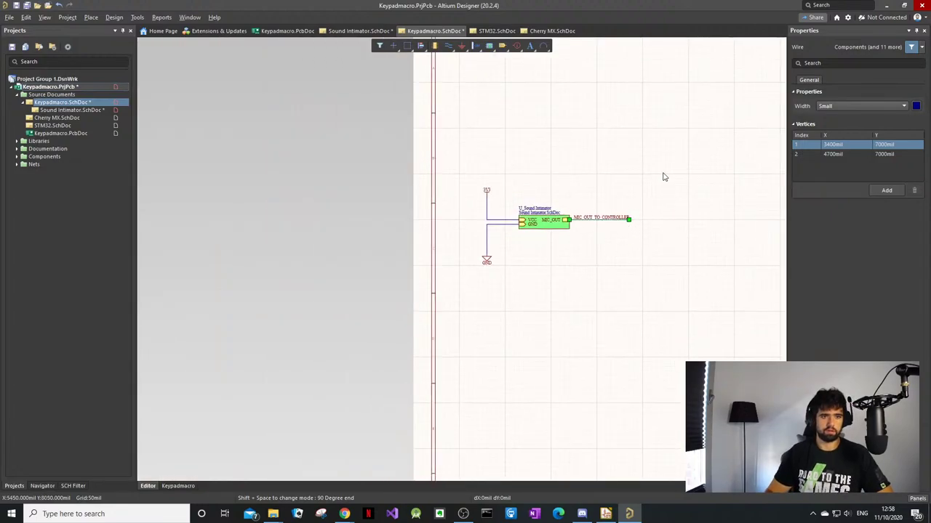
left_click_drag(662, 175, 455, 298)
left_click_drag(532, 224, 517, 142)
scroll(573, 135, "down", 2, "ctrl")
right_click_drag(664, 141, 498, 178)
left_click(322, 163)
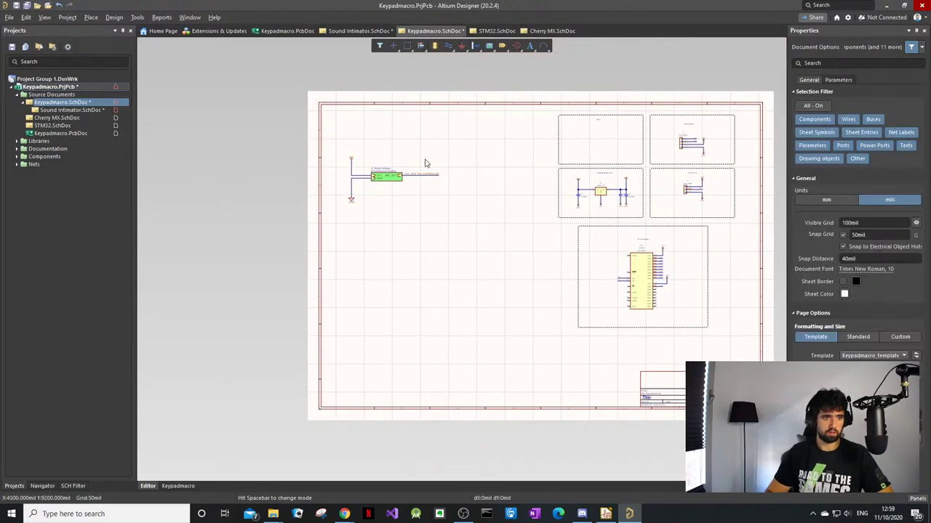
Step: Move the whole Sound Intimator circuit, including its wires, net label and power ports, slightly further up and left on the sheet
scroll(363, 166, "up", 4, "ctrl")
left_click_drag(729, 128, 286, 348)
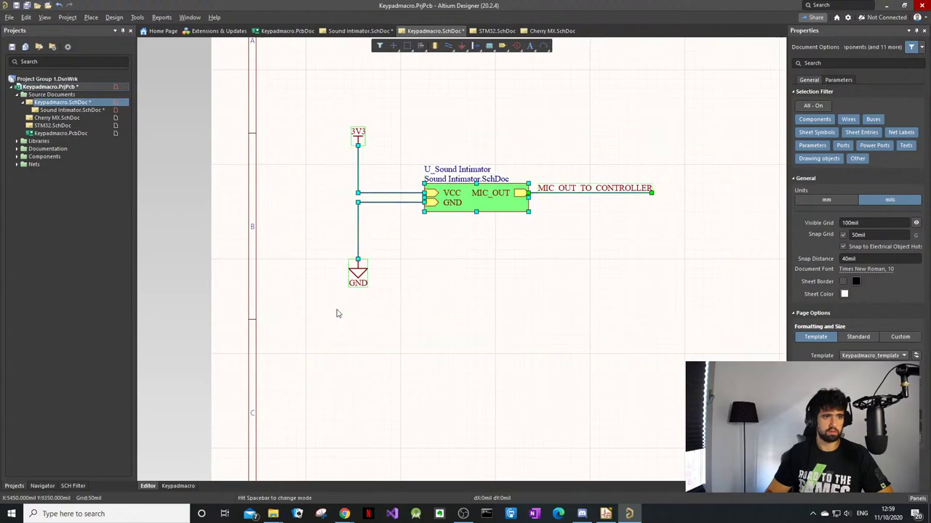
mouse_move(465, 190)
left_mouse_down()
mouse_move(455, 153)
mouse_move(456, 185)
left_mouse_up()
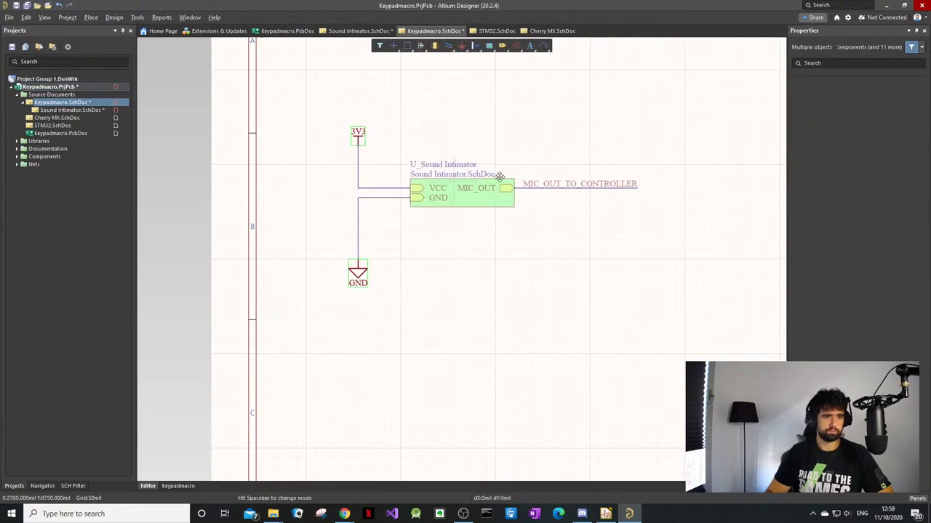
left_click(686, 129)
left_click_drag(686, 128, 378, 258)
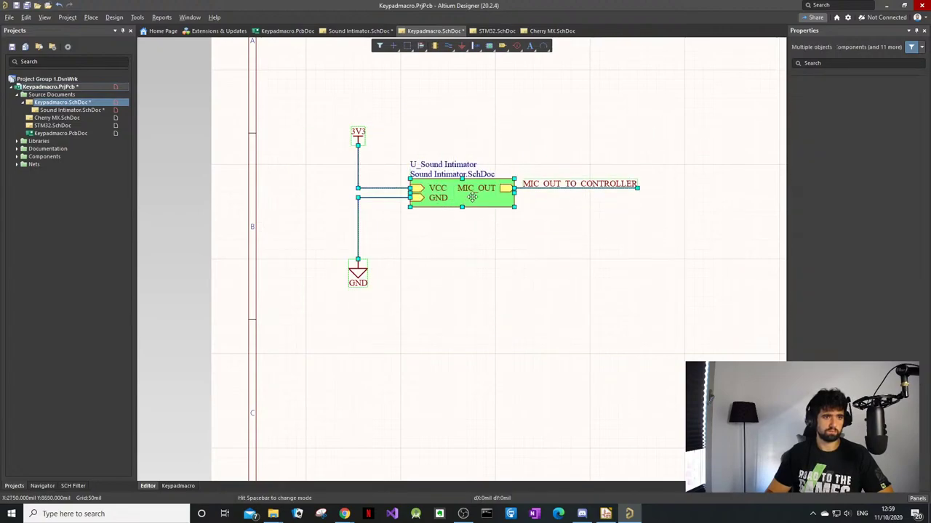
left_click_drag(472, 197, 457, 159)
scroll(521, 179, "down", 3, "ctrl")
left_click(581, 167)
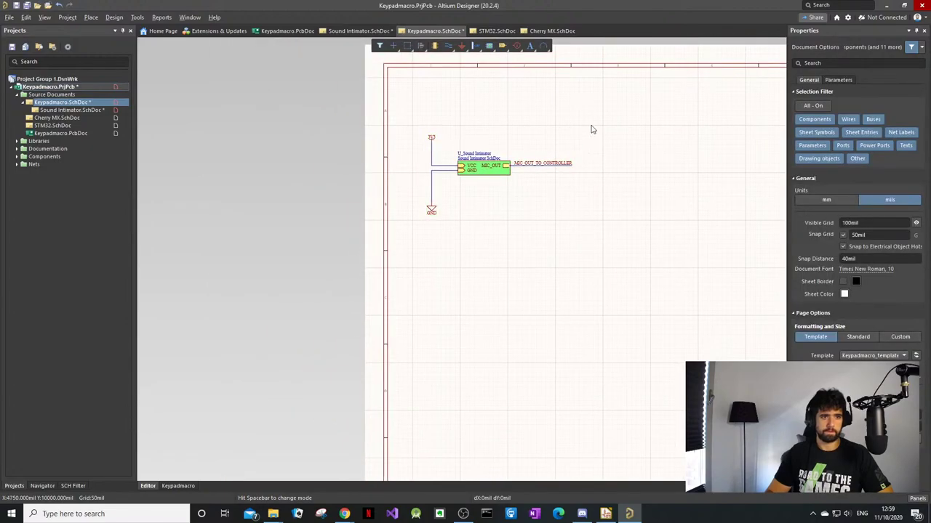
Step: Place a text frame about 4150 mil wide and 2550 mil high around the Sound Intimator circuit
key("p")
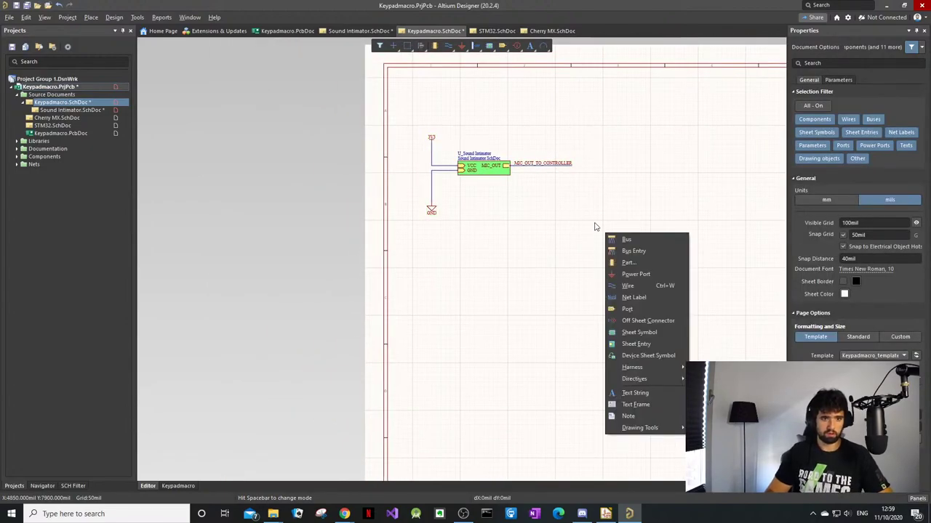
left_click(635, 404)
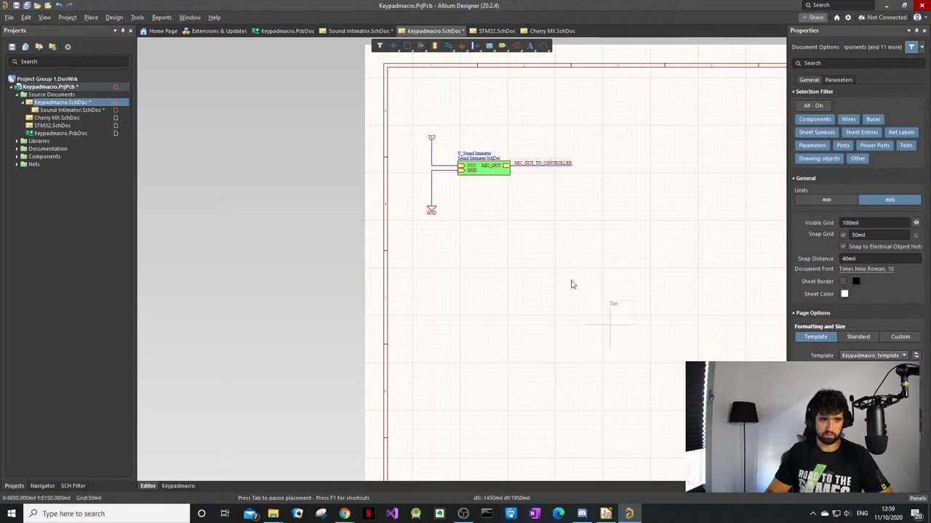
left_click(406, 111)
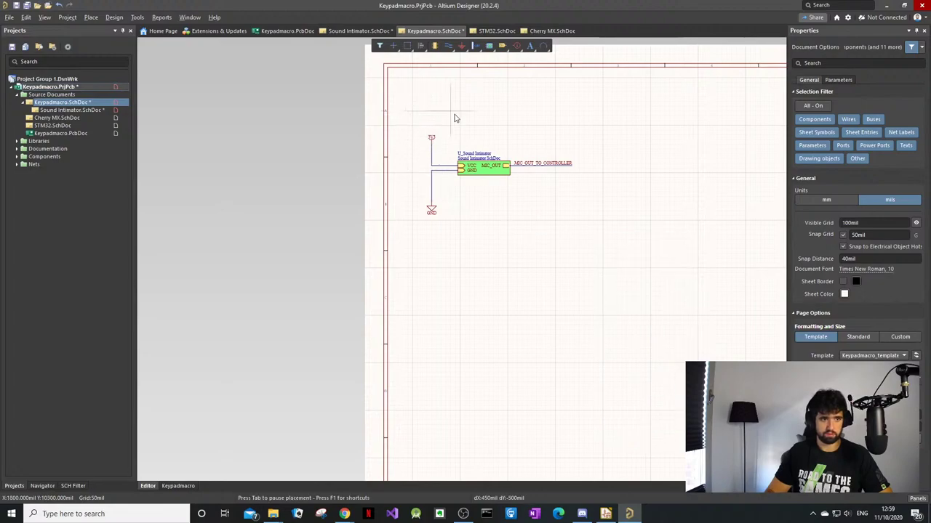
left_click(605, 234)
left_click(603, 236)
right_click(648, 310)
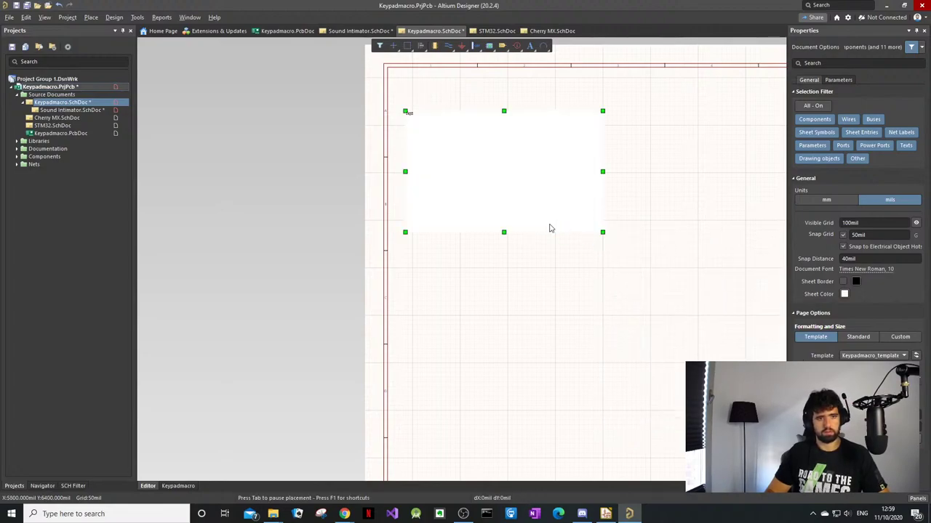
Step: Check the text frame's available actions, cancel editing its text and delete the frame
right_click(543, 211)
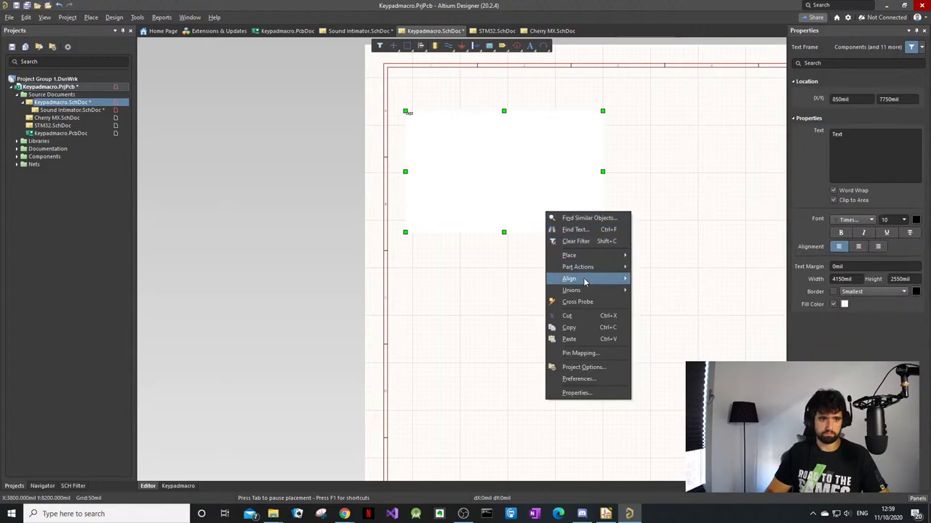
mouse_move(581, 268)
mouse_move(592, 285)
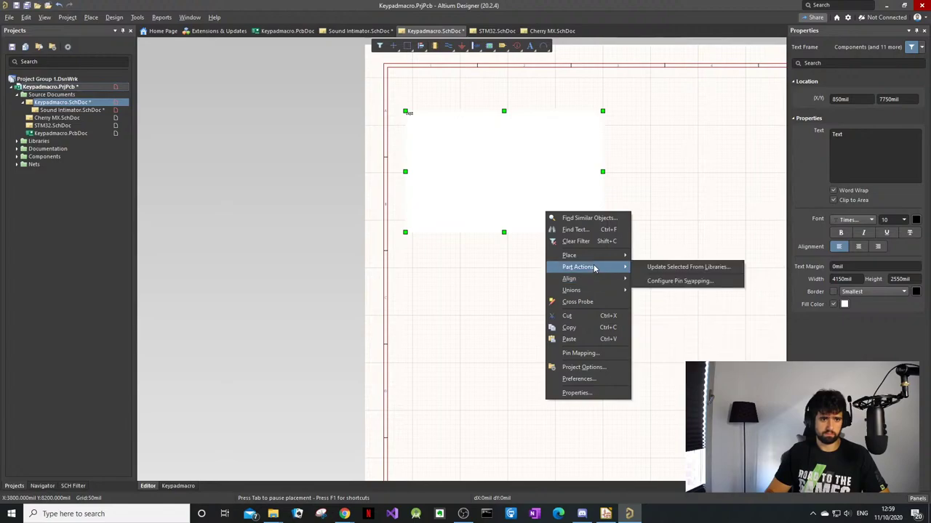
left_click(528, 200)
left_click(527, 199)
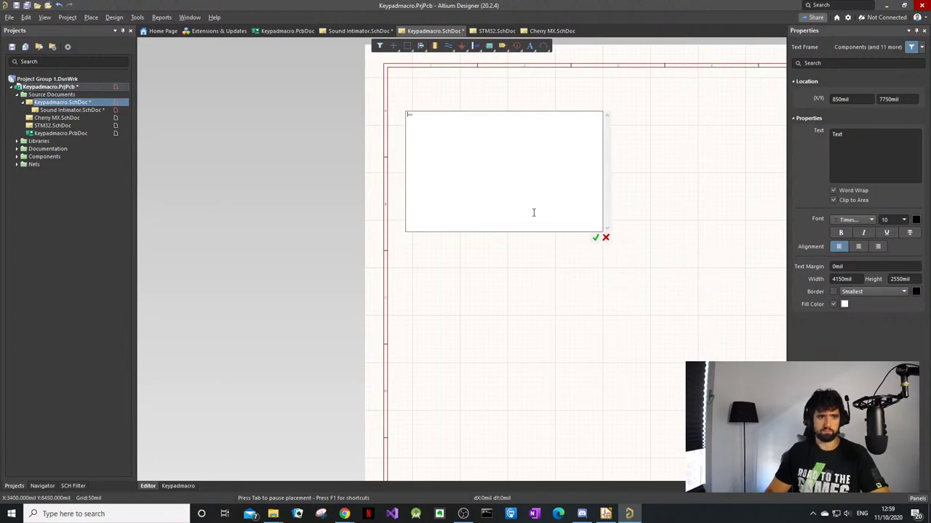
left_click(605, 237)
left_click(565, 222)
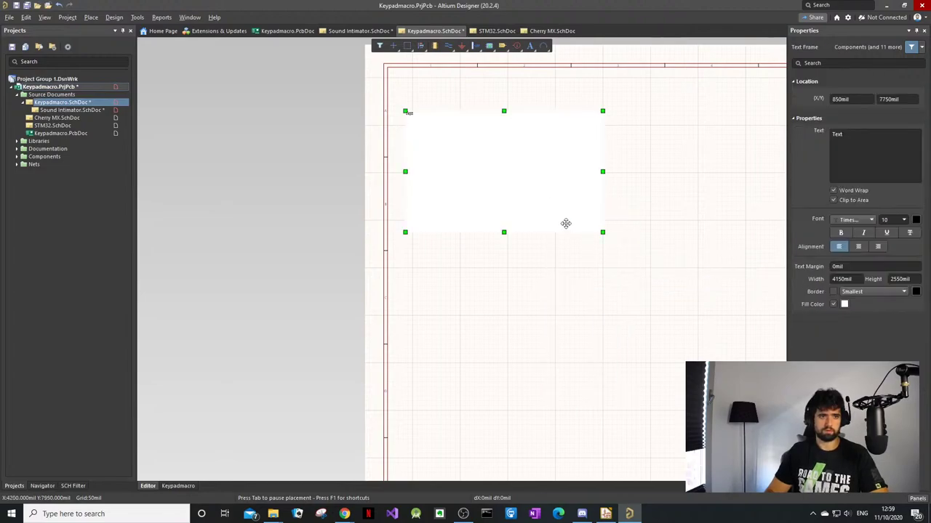
key("Delete")
Step: Draw a rectangle about 3850 mil wide and 2550 mil high around the Sound Intimator circuit
right_click(519, 261)
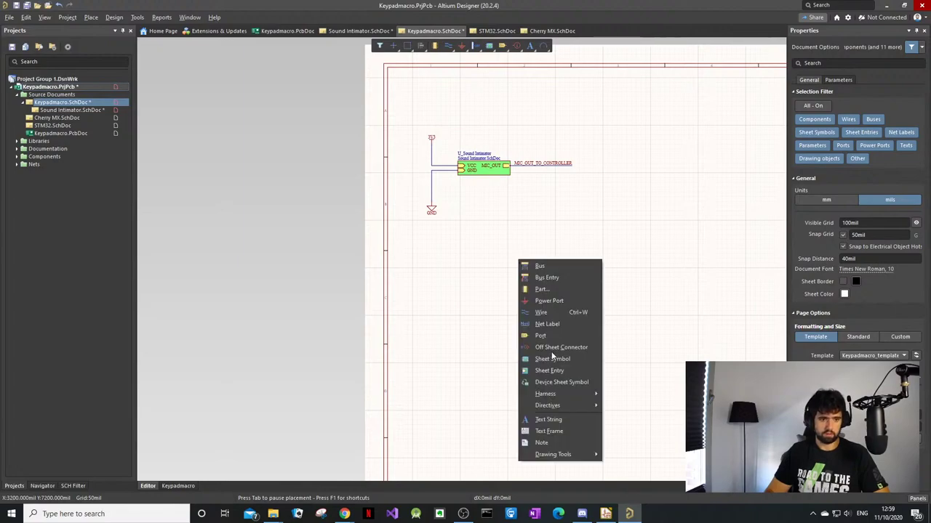
mouse_move(570, 456)
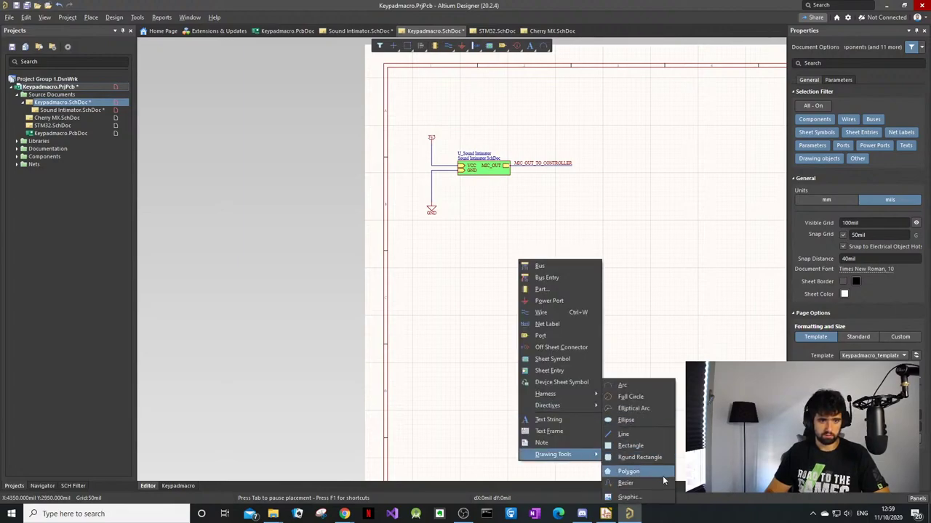
left_click(635, 456)
left_click(411, 109)
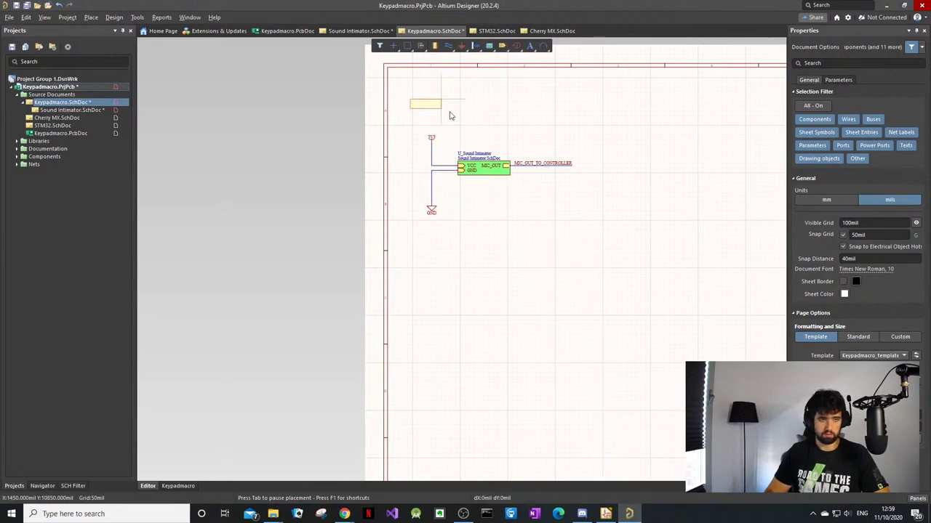
left_click(592, 231)
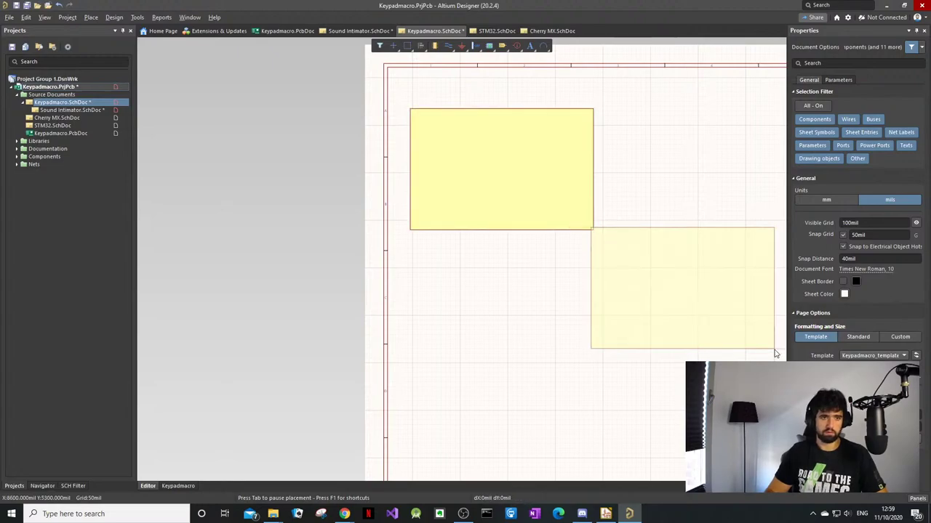
right_click(554, 203)
Step: Check the rectangle's alignment options and remove the rectangle covering the Sound Intimator circuit
right_click(554, 207)
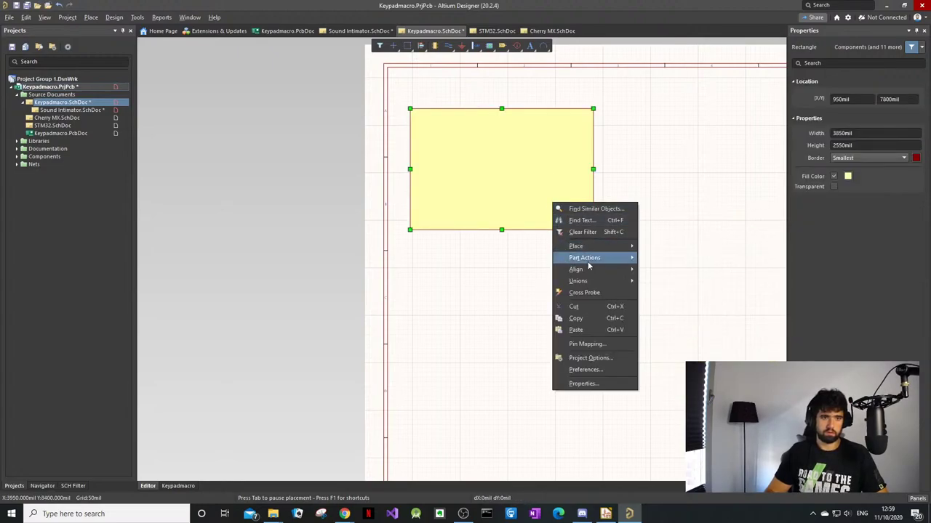
mouse_move(596, 274)
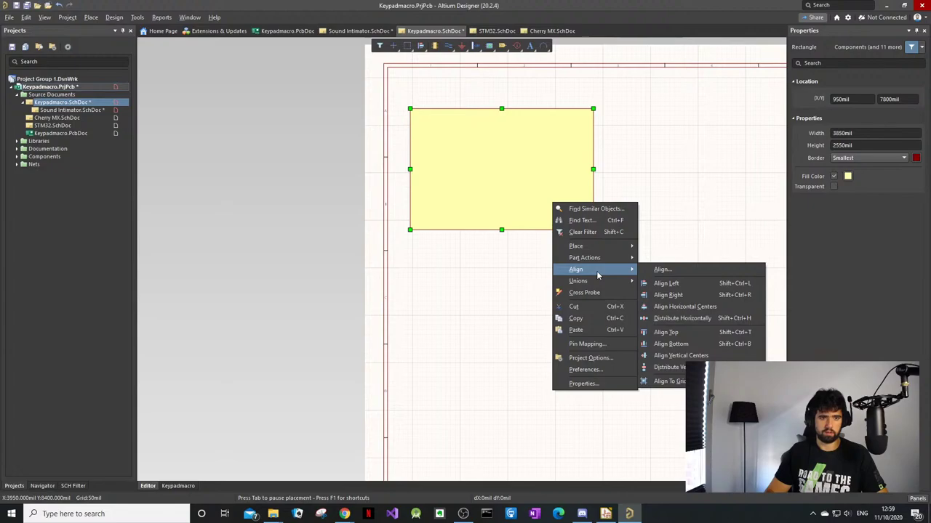
key("Escape")
key("Escape")
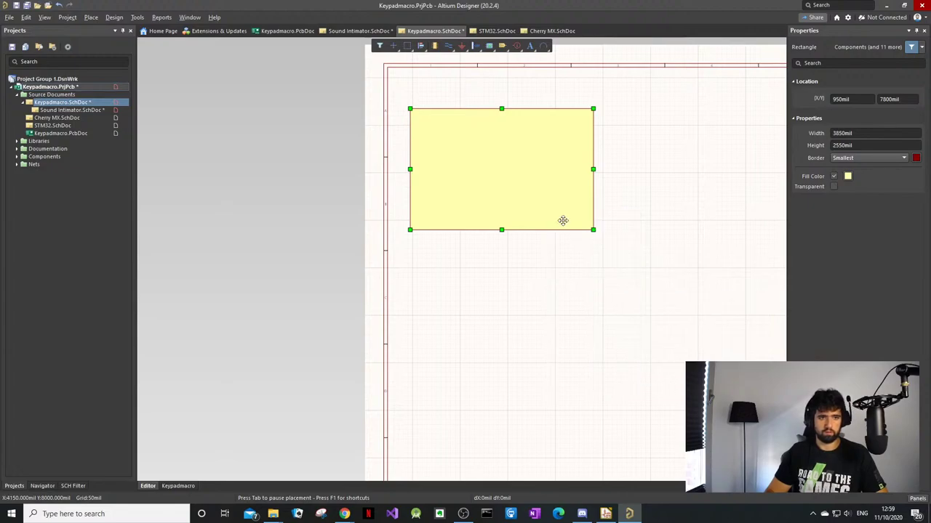
left_click(562, 220)
right_click(557, 215)
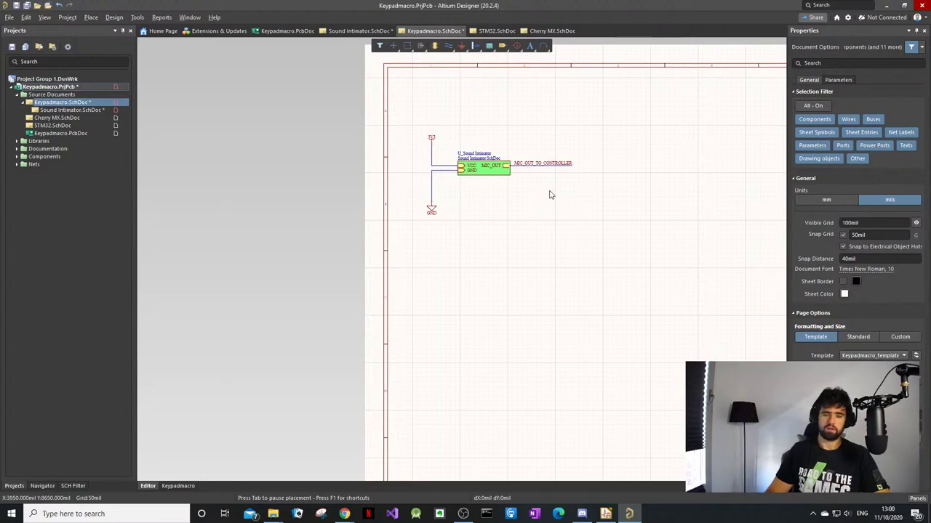
Step: Shift the whole Sound Intimator circuit, with its wires, net label and power ports, about 50 mil to the left
scroll(586, 175, "up", 2, "ctrl")
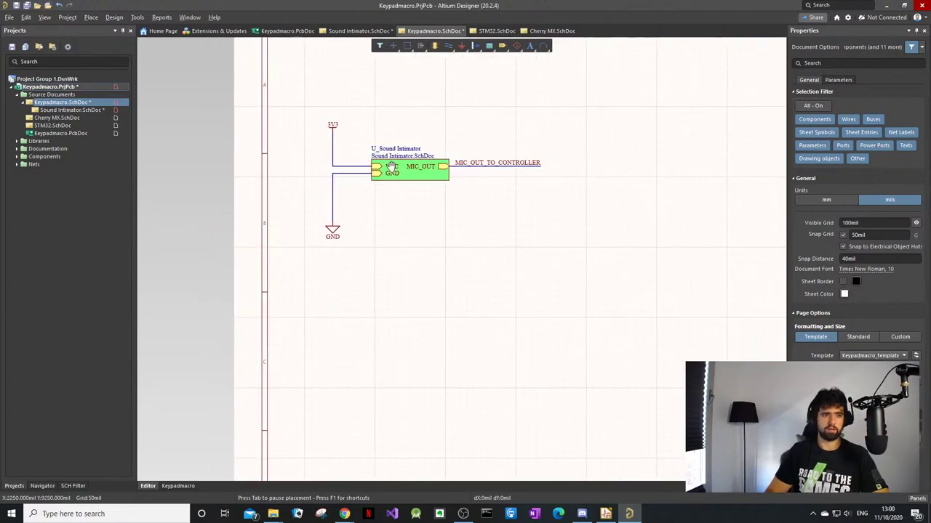
mouse_move(391, 167)
right_mouse_down()
mouse_move(369, 204)
mouse_move(378, 158)
right_mouse_up()
scroll(370, 172, "up", 3, "ctrl")
scroll(466, 142, "down", 2, "ctrl")
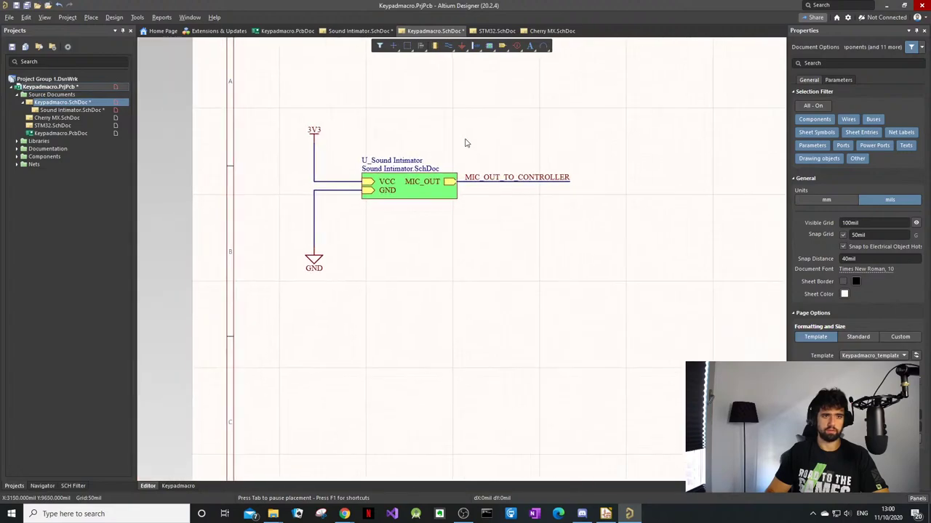
left_click_drag(615, 88, 242, 326)
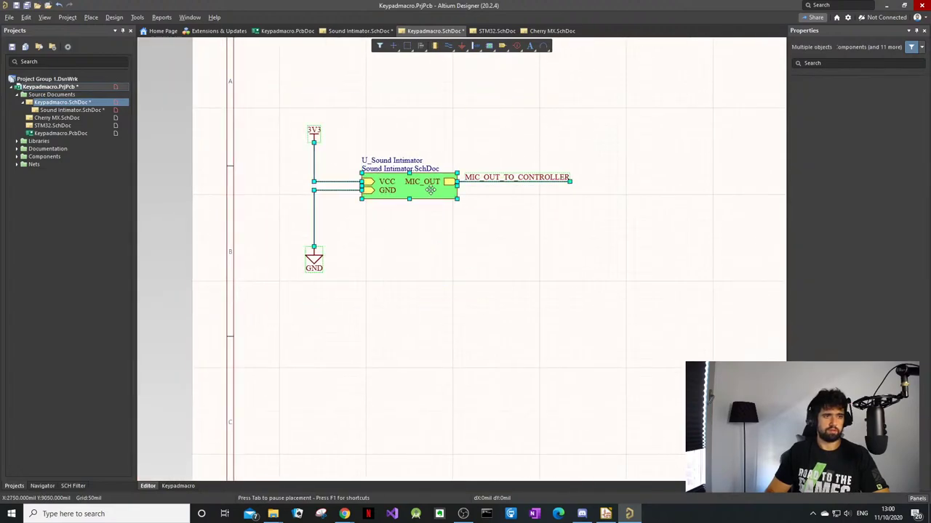
left_click_drag(430, 190, 426, 190)
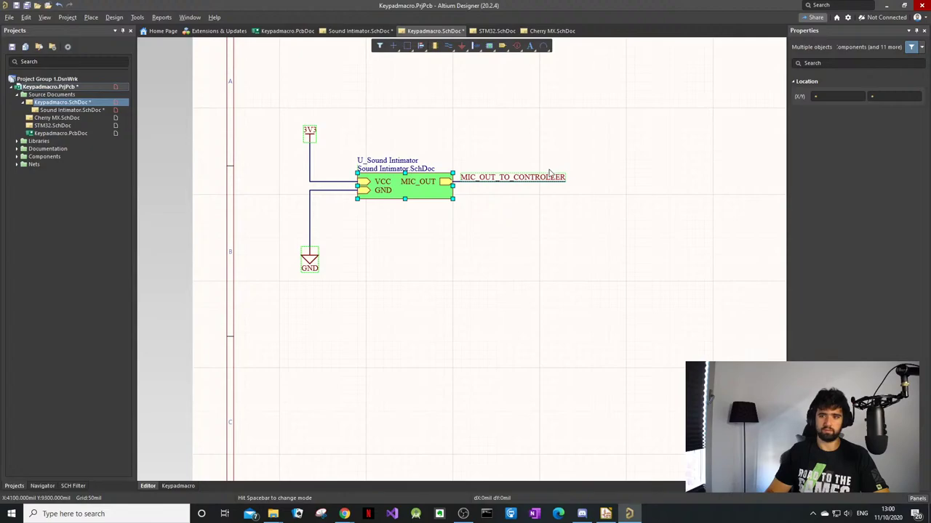
left_click(589, 191)
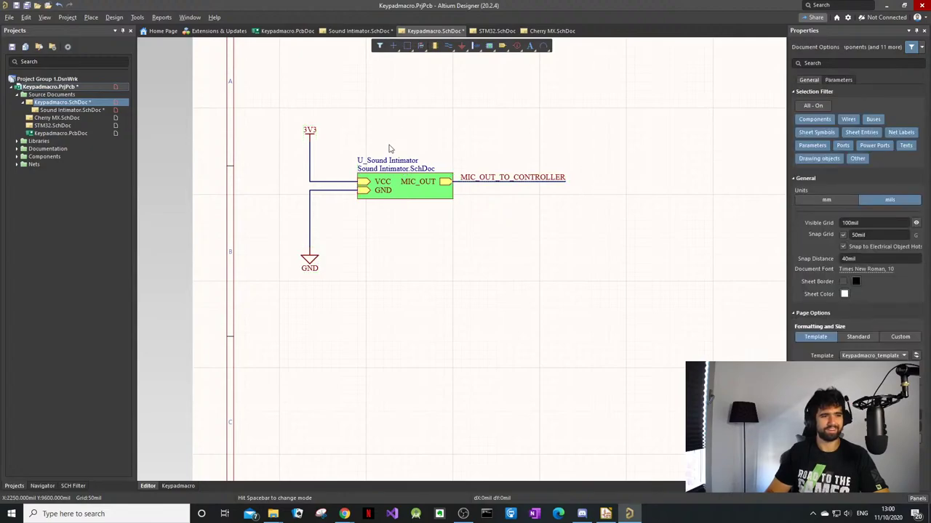
Step: Examine the GND power port, the circuit's placement on the sheet, and the properties of the Sound Intimator sheet symbol
scroll(311, 129, "up", 2, "ctrl")
left_click(308, 386)
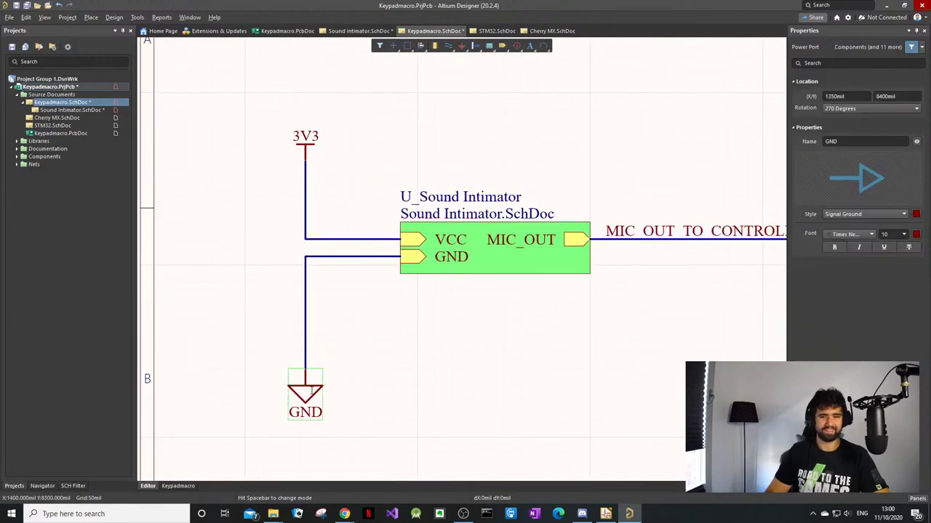
left_click(310, 387)
key("Return")
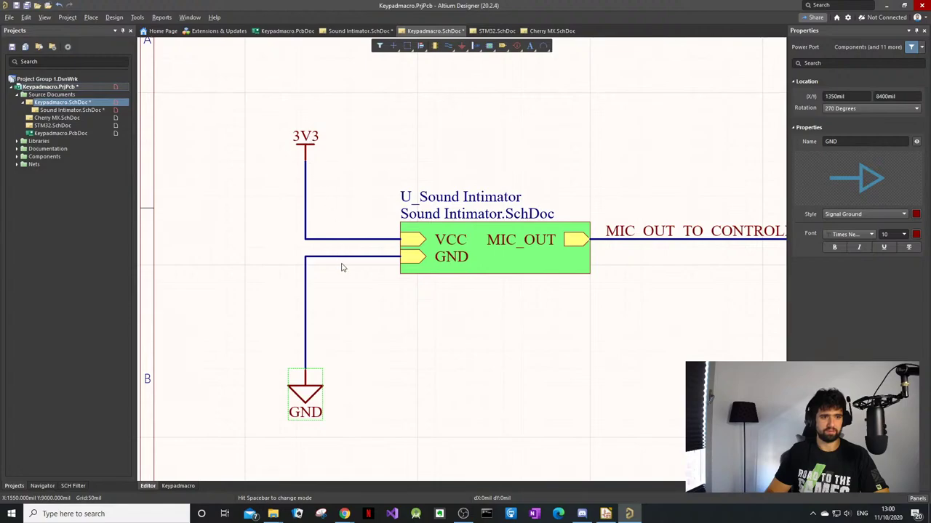
scroll(440, 286, "down", 5, "ctrl")
scroll(440, 287, "up", 5, "ctrl")
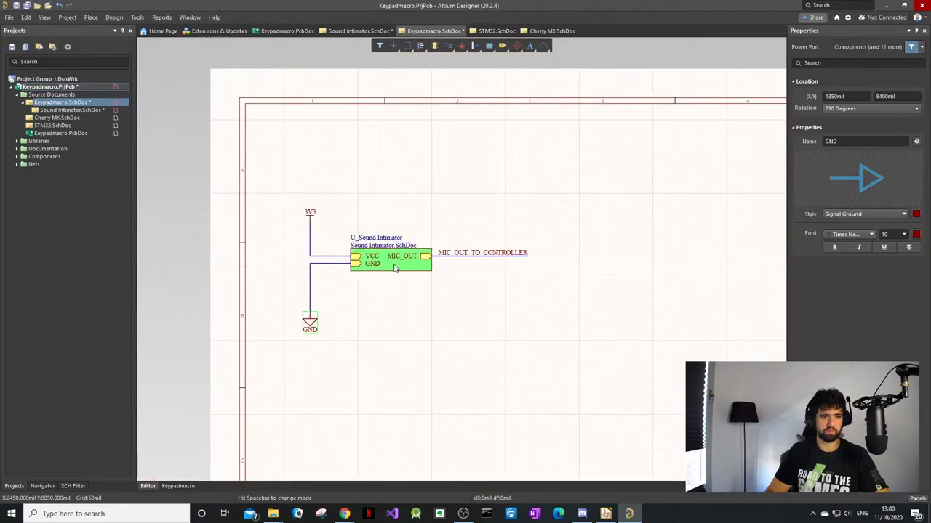
scroll(482, 316, "down", 5, "ctrl")
scroll(403, 222, "down", 3, "ctrl")
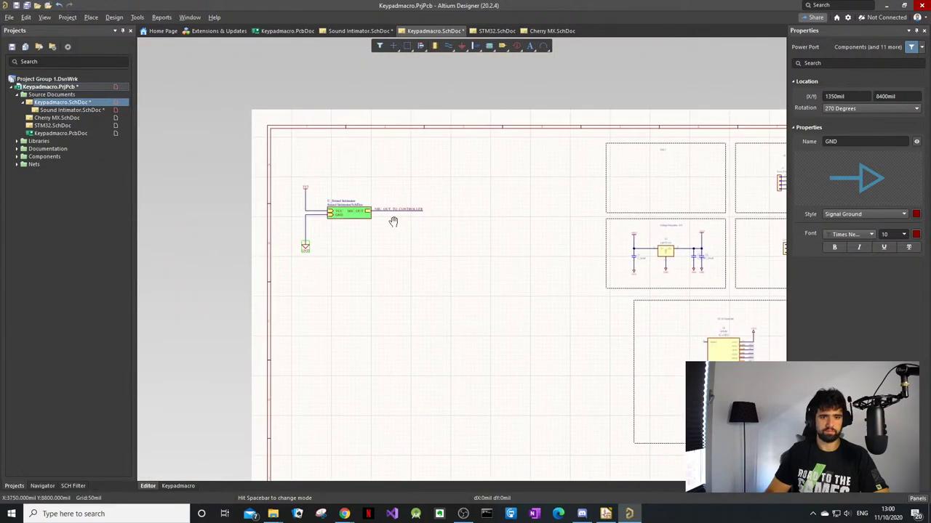
scroll(288, 151, "up", 3, "ctrl")
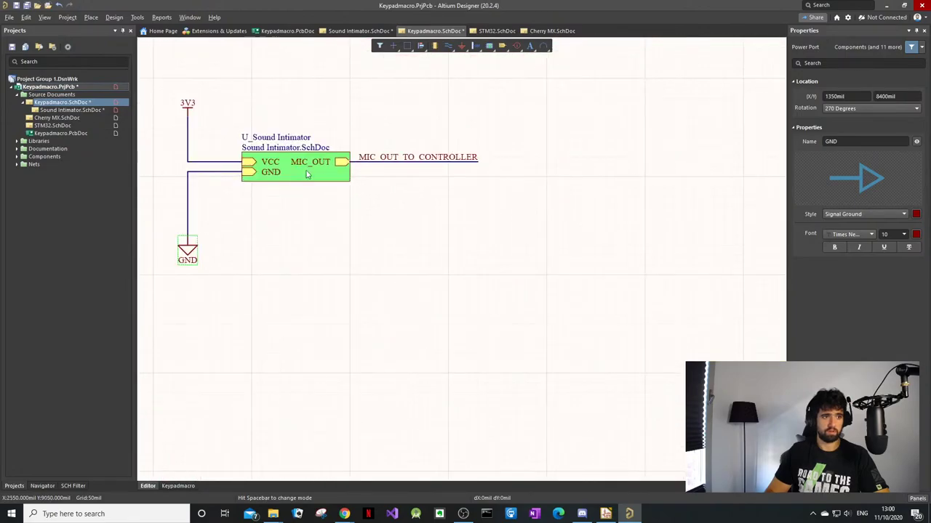
left_click(306, 169)
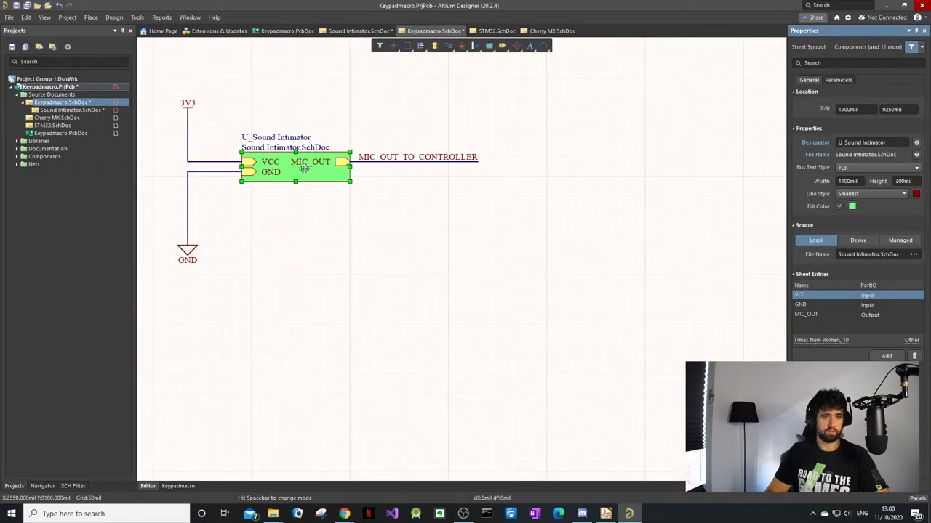
Step: Open Keypadmacro.PcbDoc and show the board in 3D
double_click(60, 133)
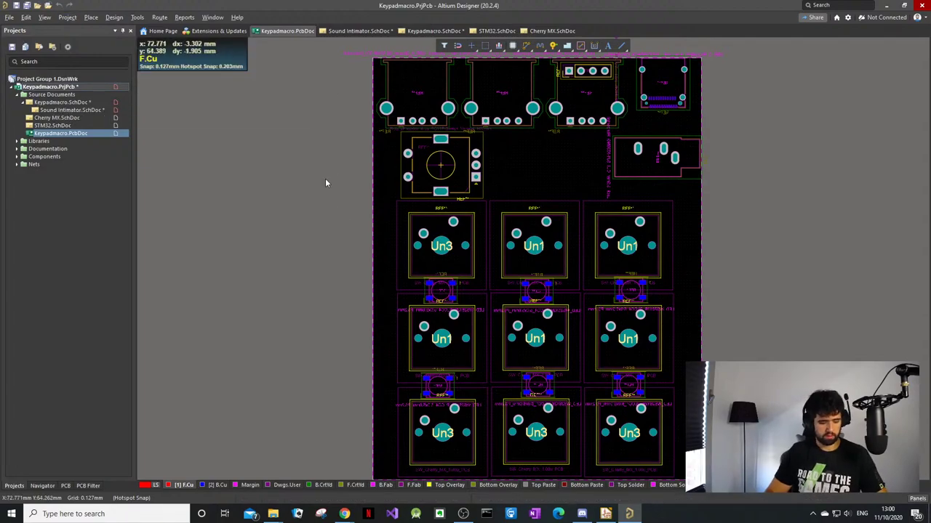
key("3")
Step: Try to shift the first key switch footprint in the upper switch row, and undo the move
left_click_drag(404, 246, 492, 229)
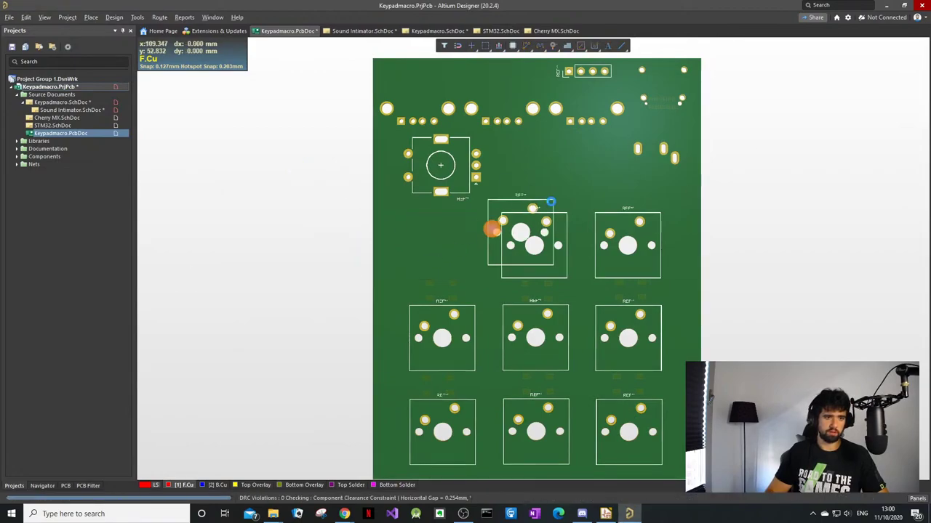
left_click(423, 257)
key("ctrl+z")
left_click(358, 251)
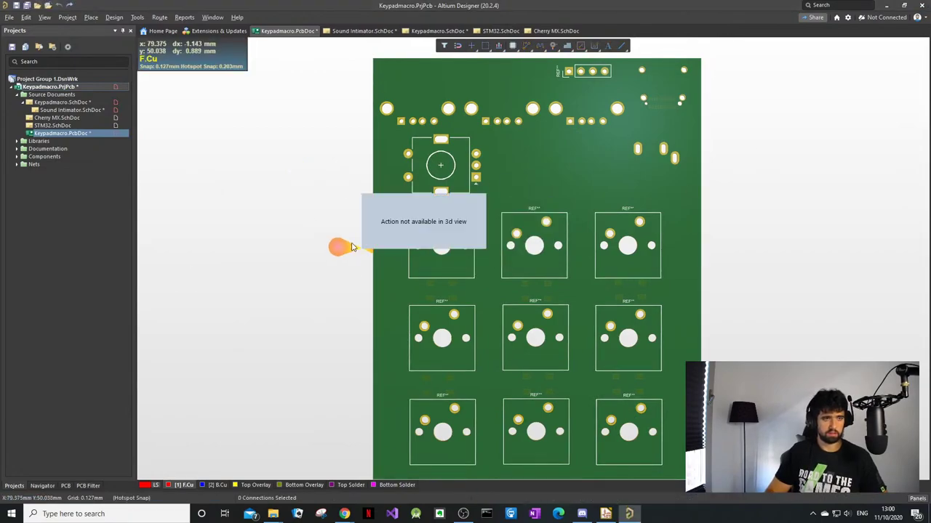
Step: Switch to the Sound Intimator.SchDoc schematic
left_click(92, 111)
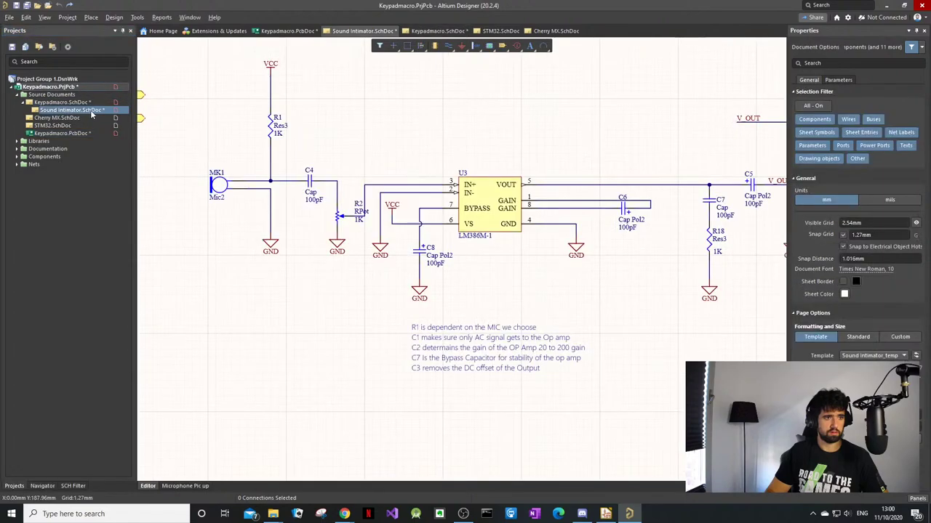
Step: Update Keypadmacro.PcbDoc from the Keypadmacro.SchDoc schematic, creating component links automatically and generating the engineering change order
left_click(73, 103)
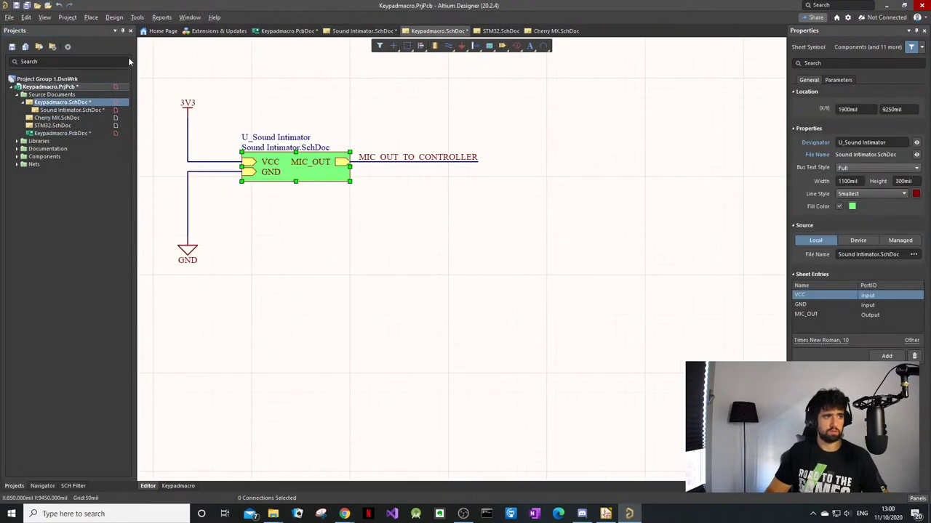
left_click(137, 17)
mouse_move(114, 16)
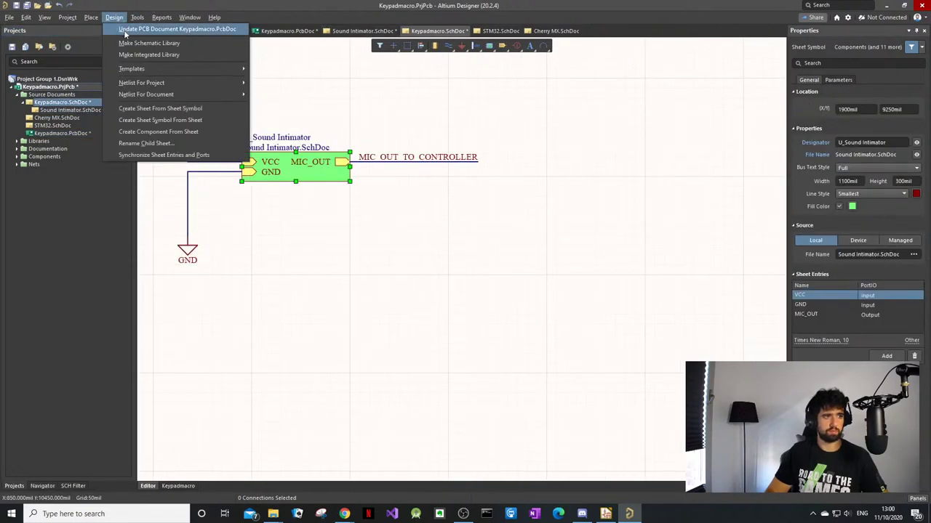
left_click(124, 30)
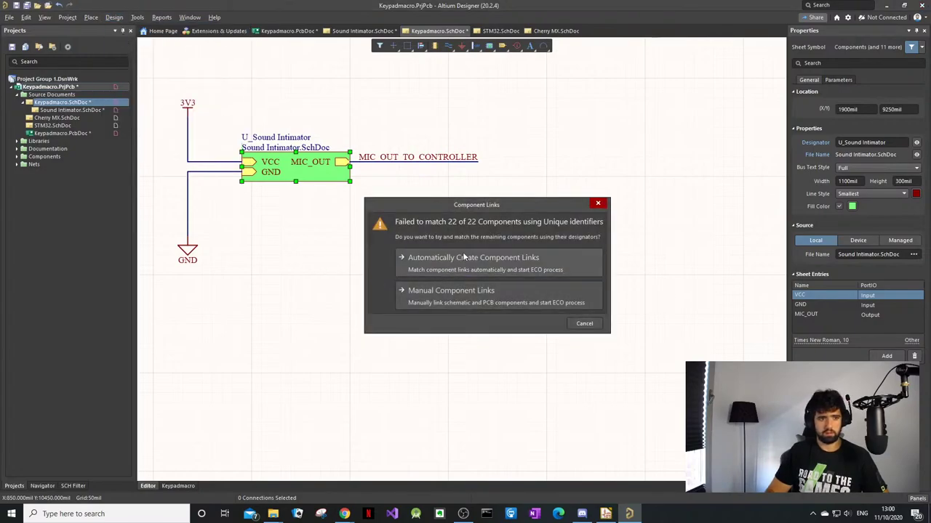
left_click(451, 258)
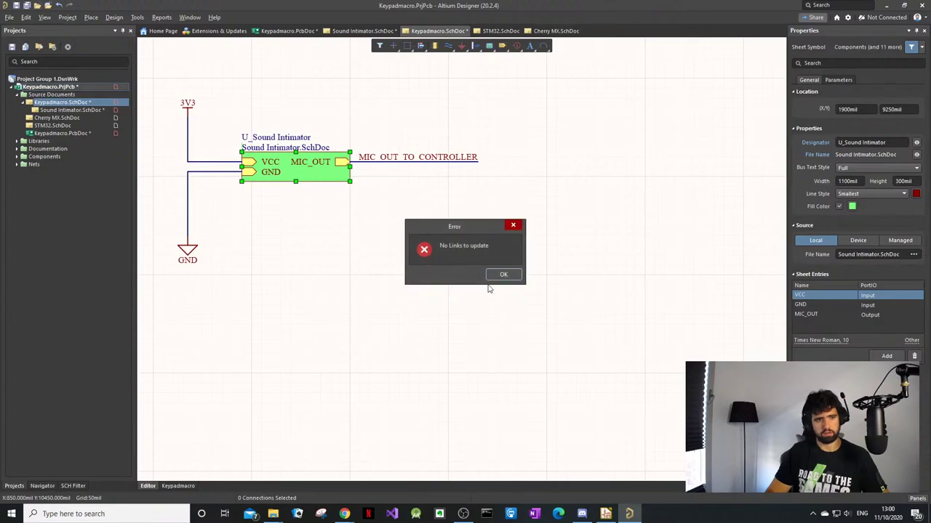
left_click(499, 279)
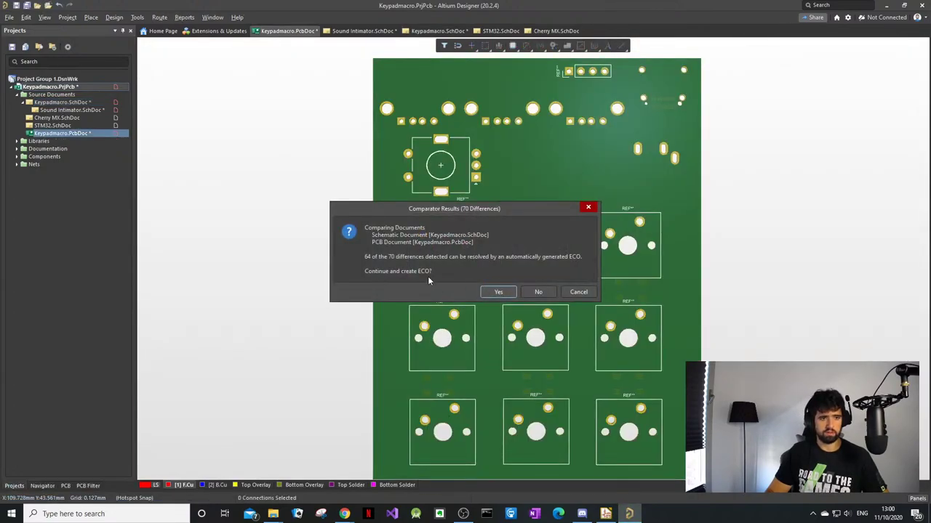
left_click(494, 292)
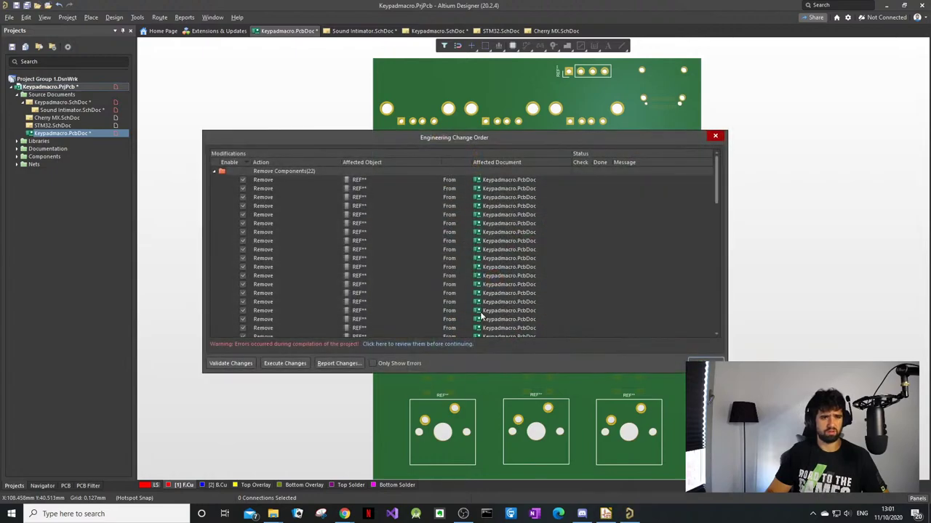
Step: Exclude the Keypadmacro and U_Sound Intimator rooms from the engineering change order, execute the remaining changes and close it
scroll(297, 205, "down", 4)
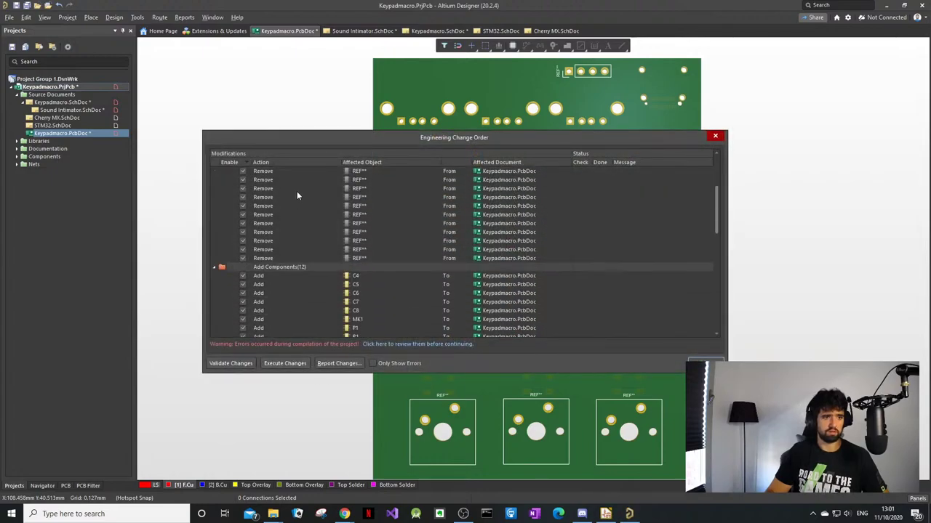
scroll(385, 203, "down", 3)
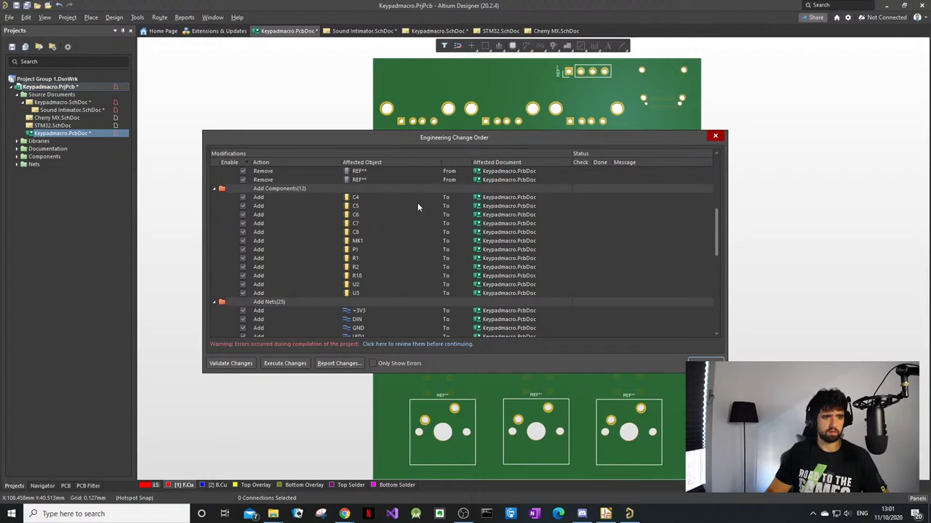
scroll(363, 204, "down", 5)
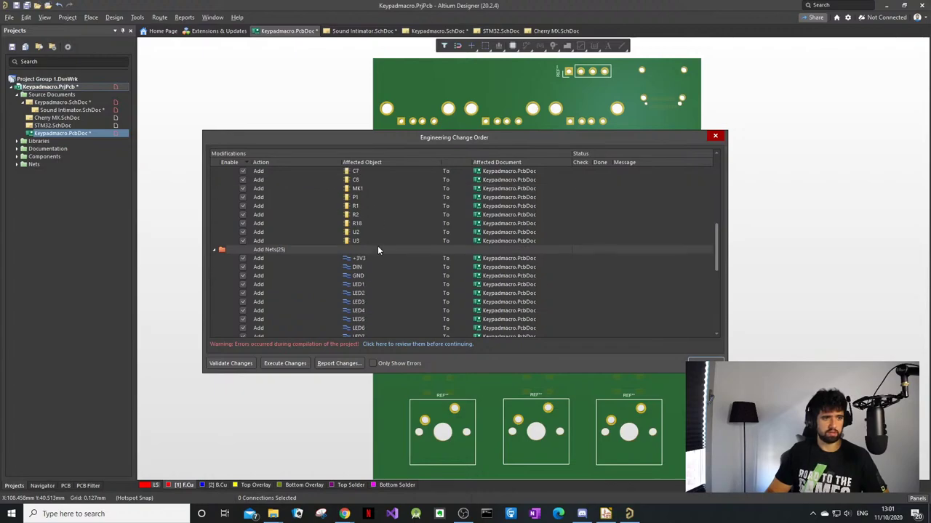
scroll(347, 192, "down", 5)
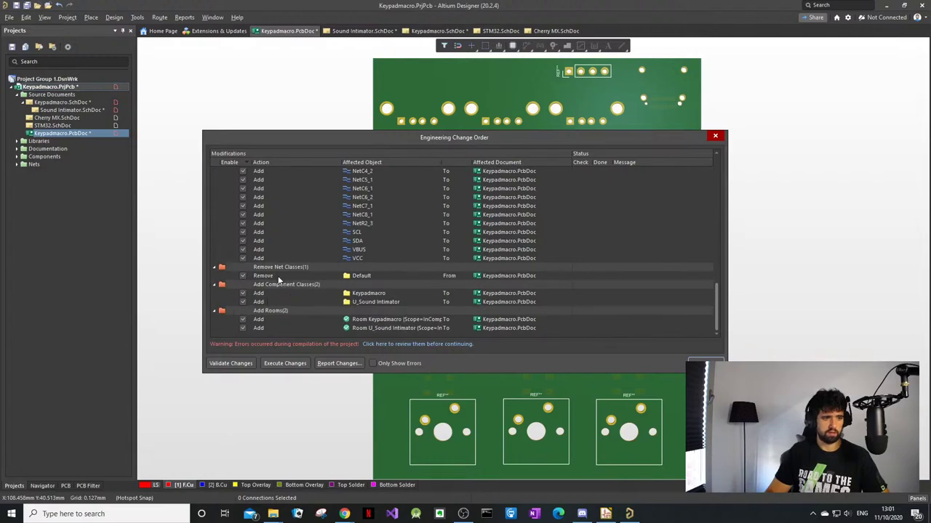
left_click(242, 319)
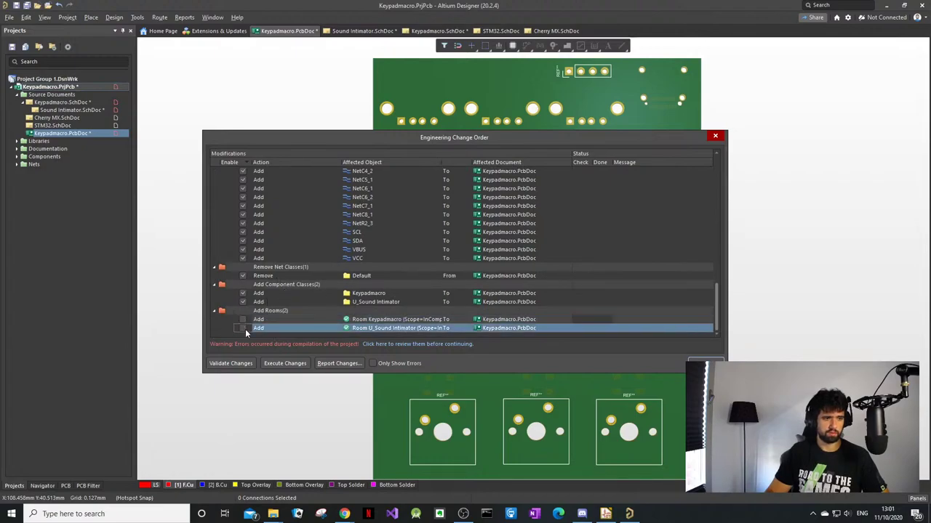
left_click(285, 363)
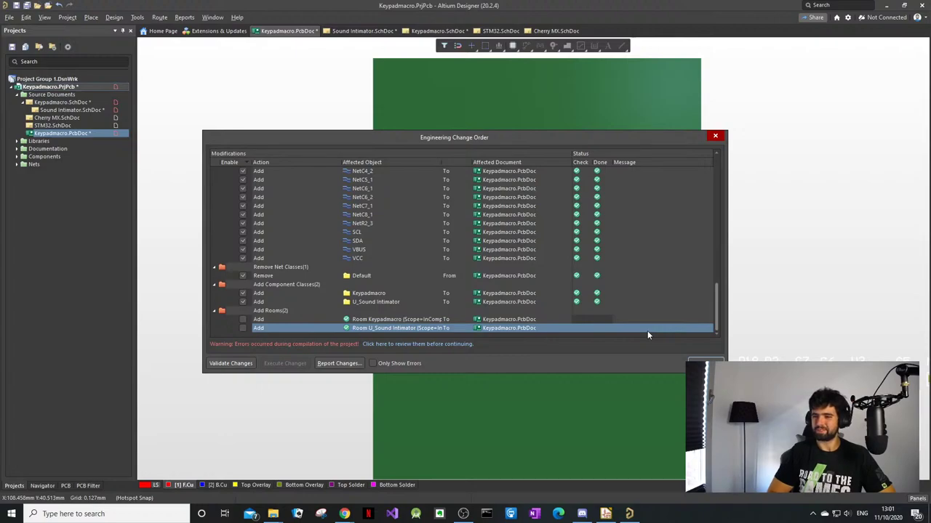
left_click(699, 361)
Step: Show the PCB in 2D and move all the newly imported components together onto the board area
mouse_move(722, 378)
left_mouse_down()
mouse_move(717, 361)
mouse_move(724, 363)
left_mouse_up()
scroll(753, 322, "down", 2, "ctrl")
scroll(754, 322, "up", 1, "ctrl")
right_click_drag(754, 322, 525, 166)
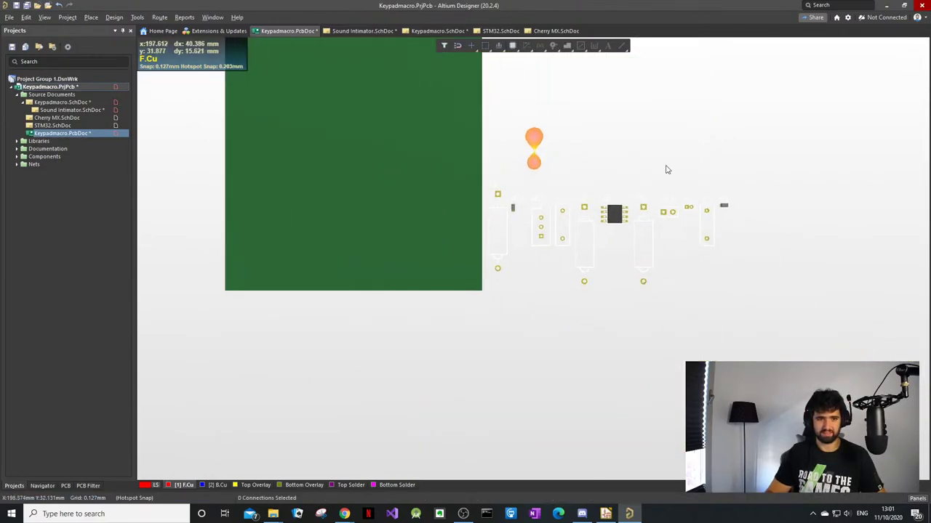
left_click_drag(765, 147, 551, 261)
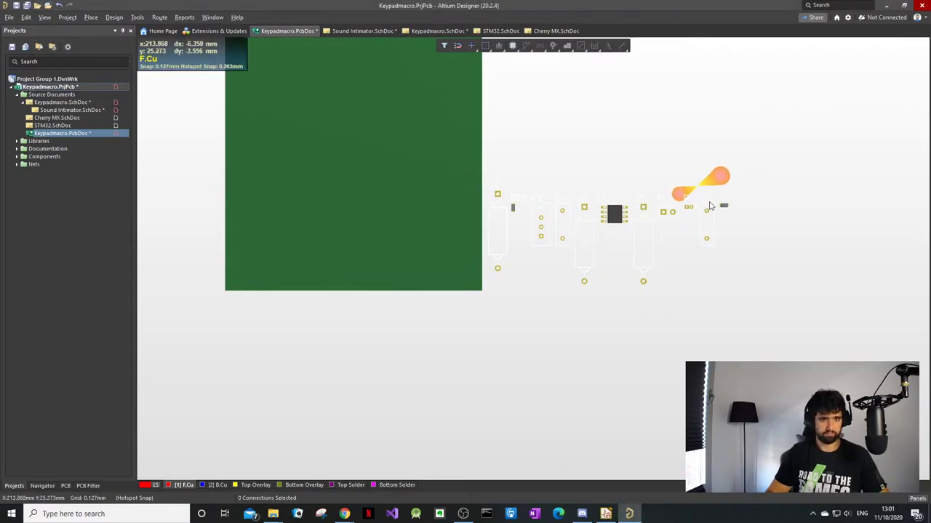
key("2")
scroll(691, 210, "up", 1, "ctrl")
right_click_drag(716, 216, 546, 221)
scroll(807, 283, "down", 2, "ctrl")
left_click_drag(741, 262, 465, 380)
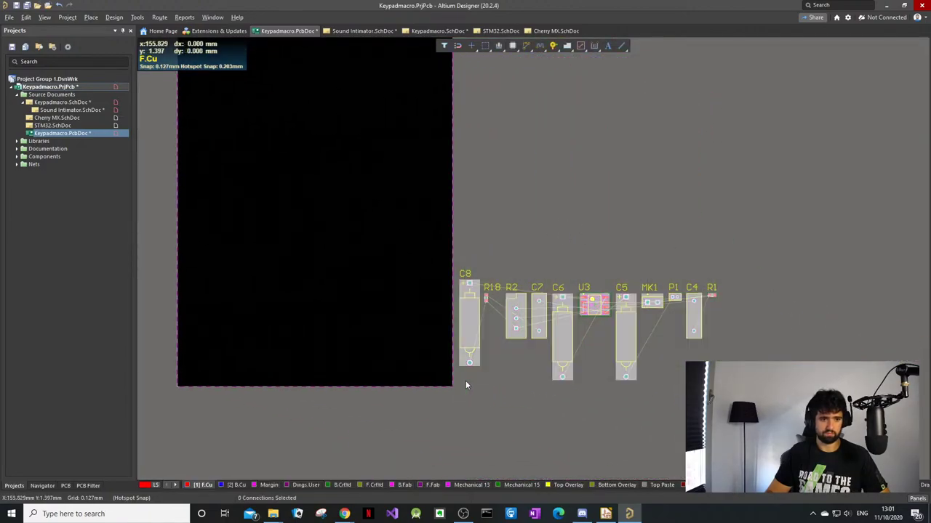
left_click_drag(689, 322, 430, 231)
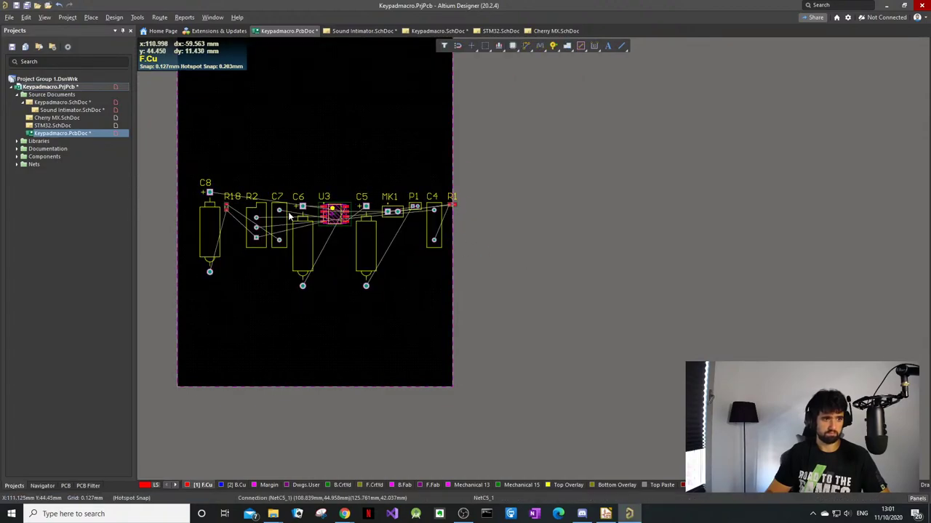
Step: Inspect the properties of capacitor C5 and the lower pad of capacitor C4 on the PCB
scroll(334, 212, "up", 2, "ctrl")
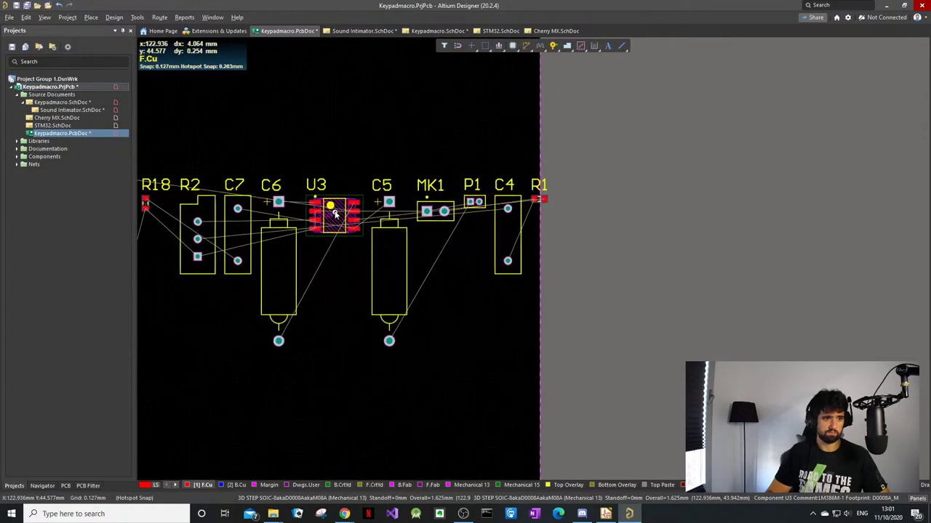
left_click(392, 273)
double_click(391, 274)
left_click(445, 267)
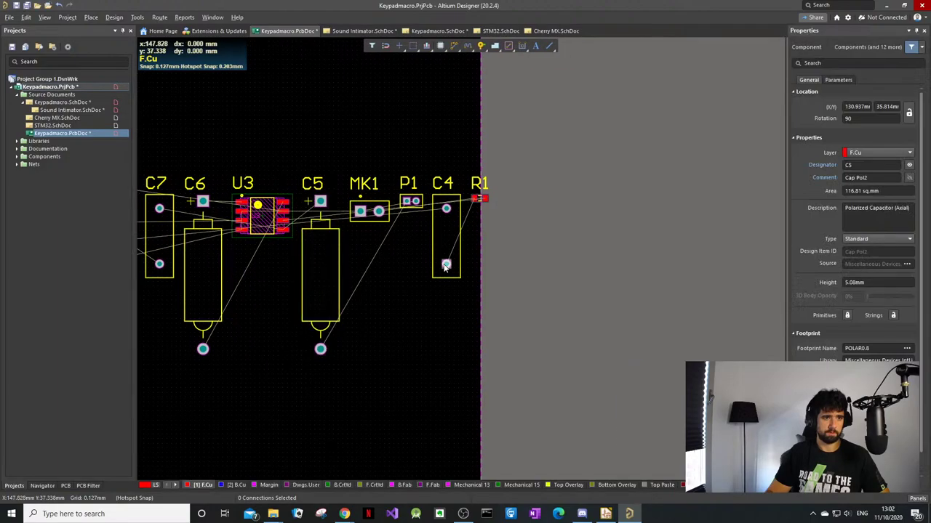
left_click(613, 221)
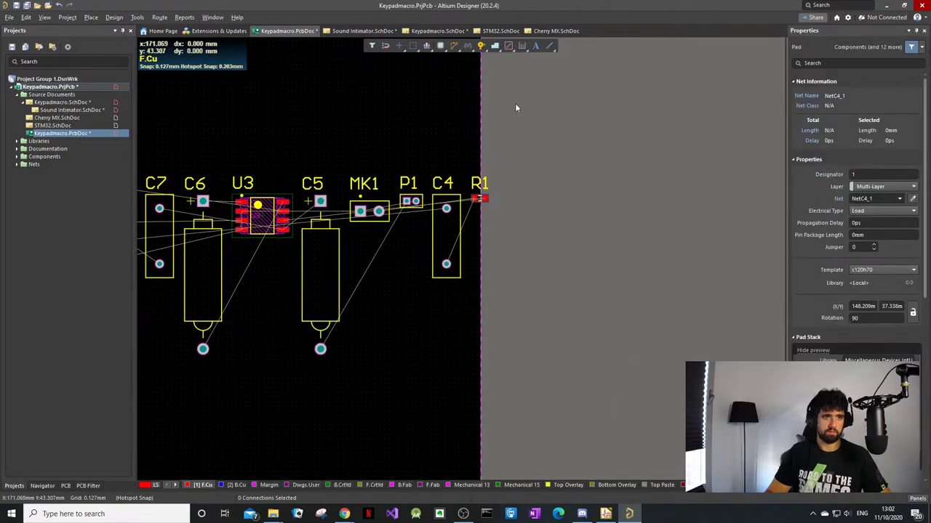
left_click(239, 44)
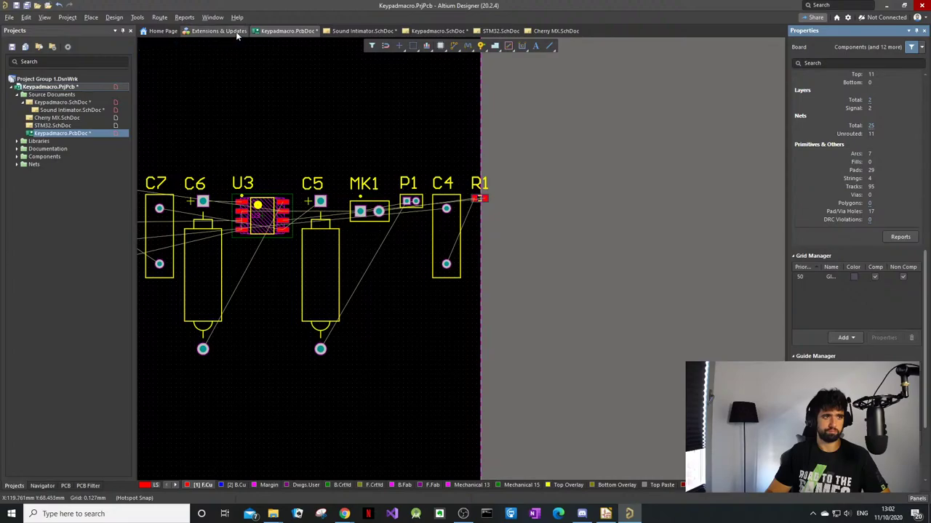
Step: Review the parameters and footprint entry of capacitor C4 on the Sound Intimator.SchDoc schematic
left_click(362, 30)
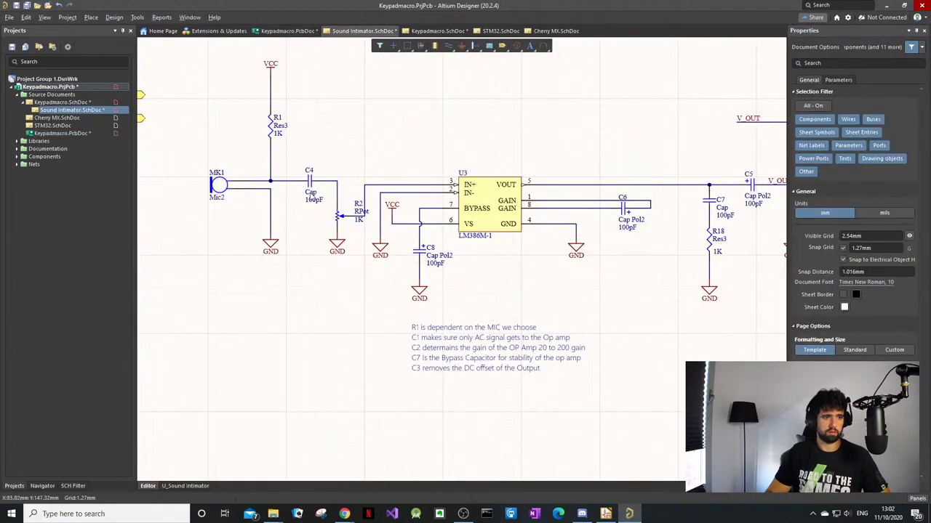
left_click(311, 191)
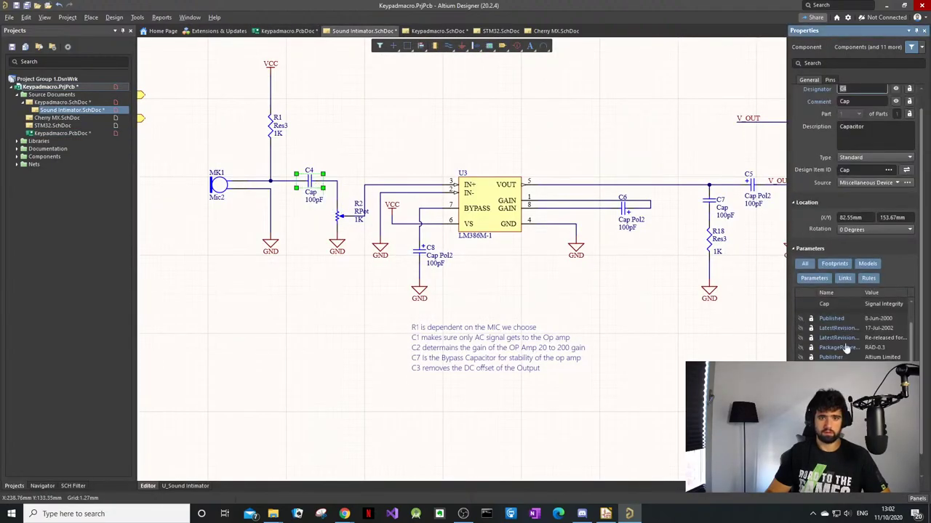
scroll(843, 360, "down", 1)
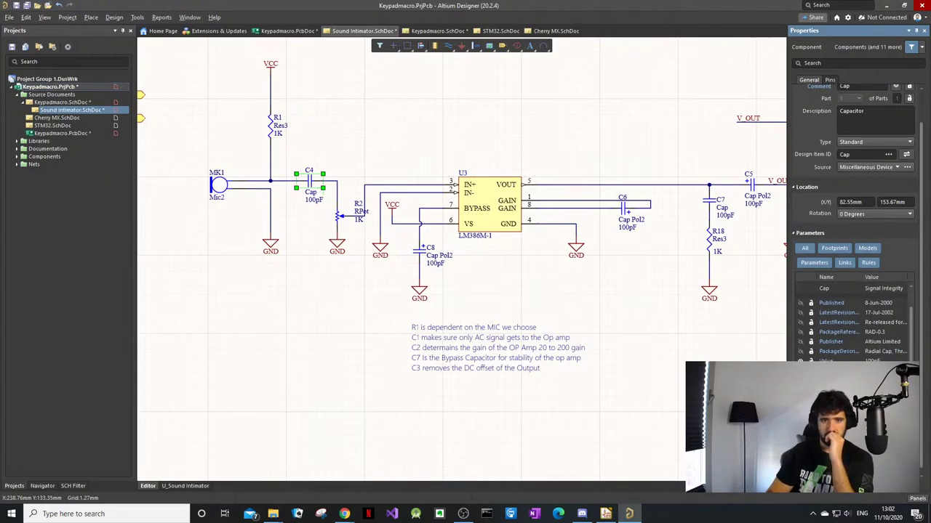
scroll(811, 266, "down", 1)
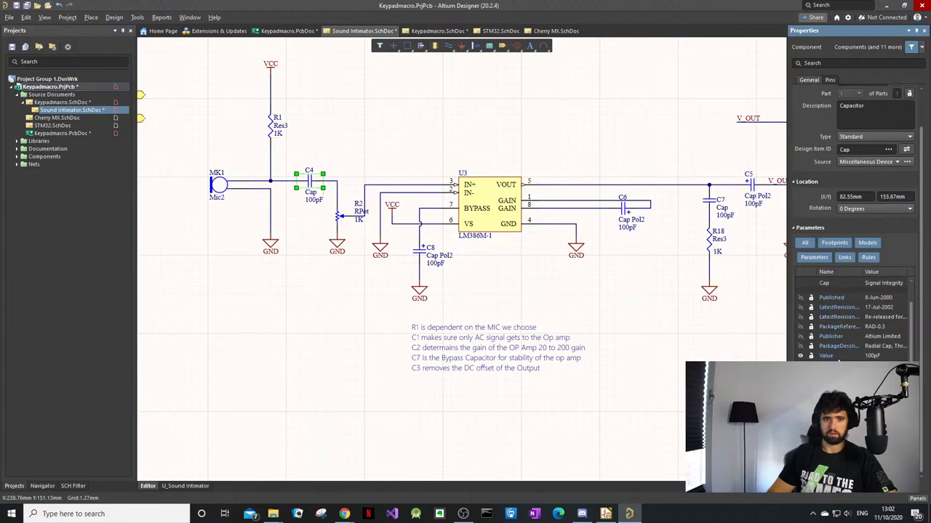
scroll(669, 355, "down", 1)
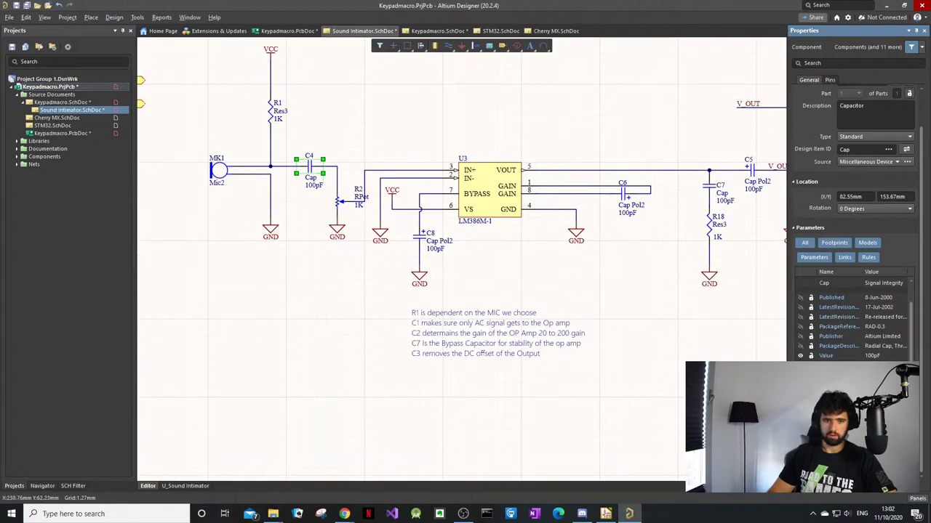
scroll(857, 218, "up", 1)
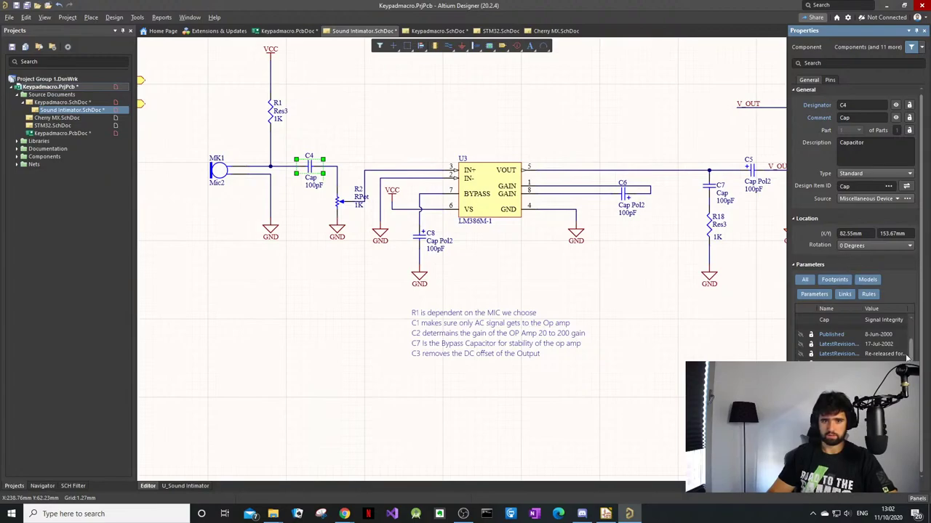
scroll(909, 342, "up", 2)
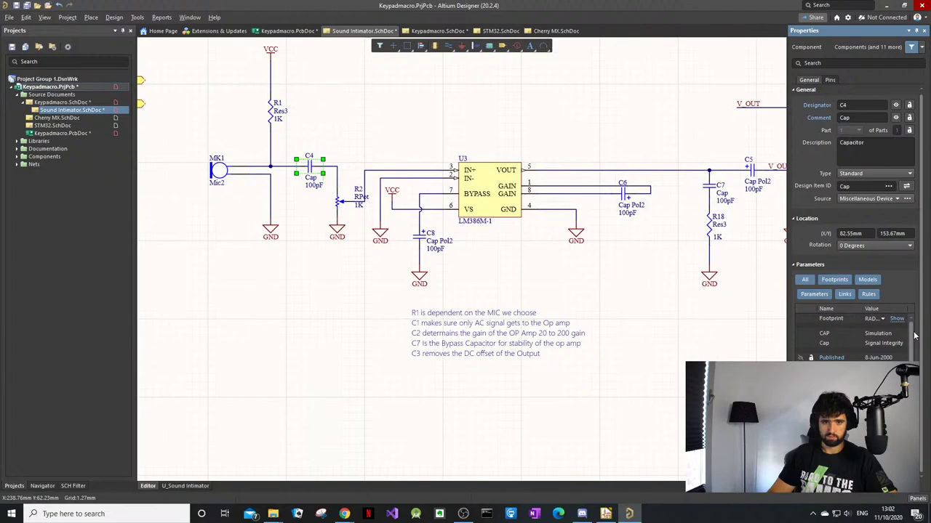
scroll(862, 312, "up", 1)
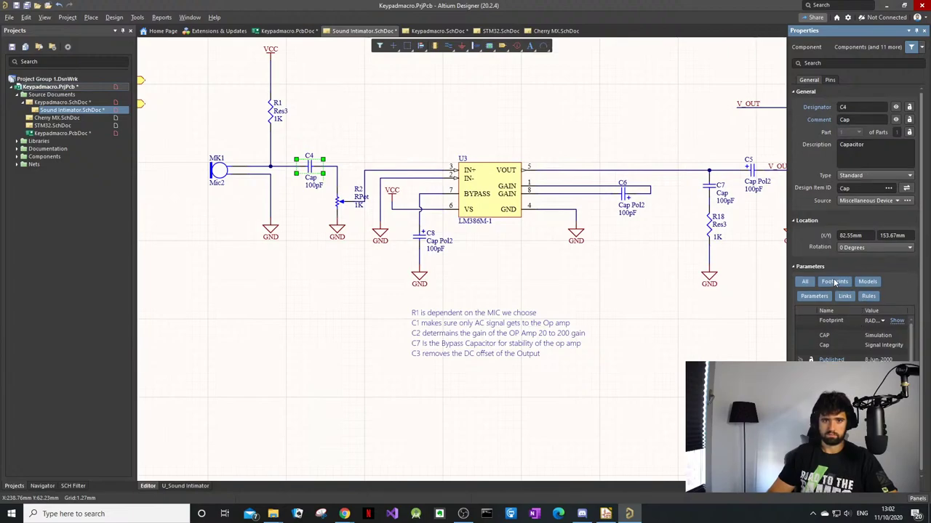
Step: Open the PCB model settings of capacitor C4's footprint
left_click(835, 282)
left_click(886, 324)
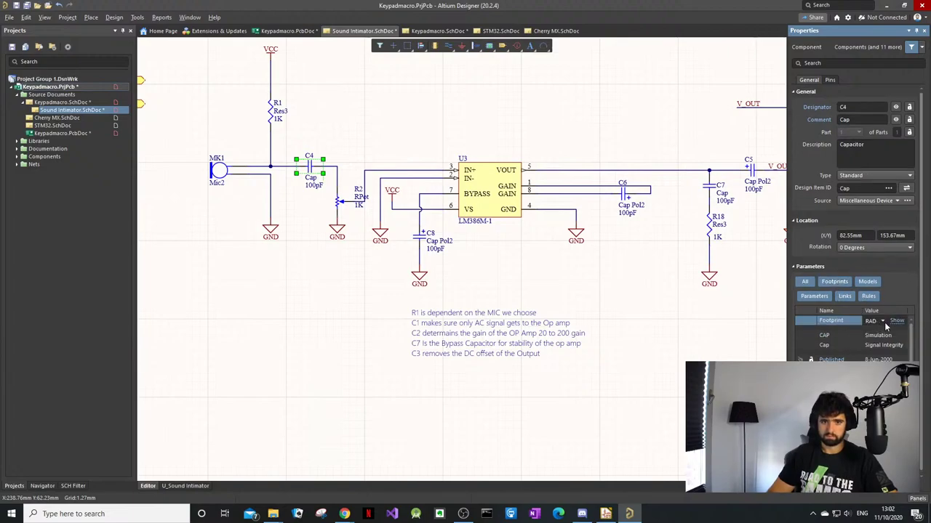
left_click(877, 322)
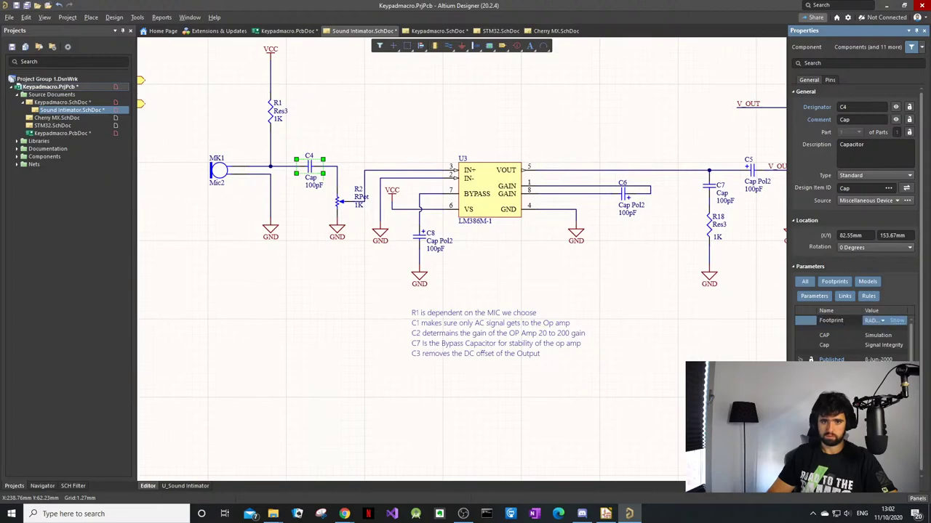
left_click(896, 411)
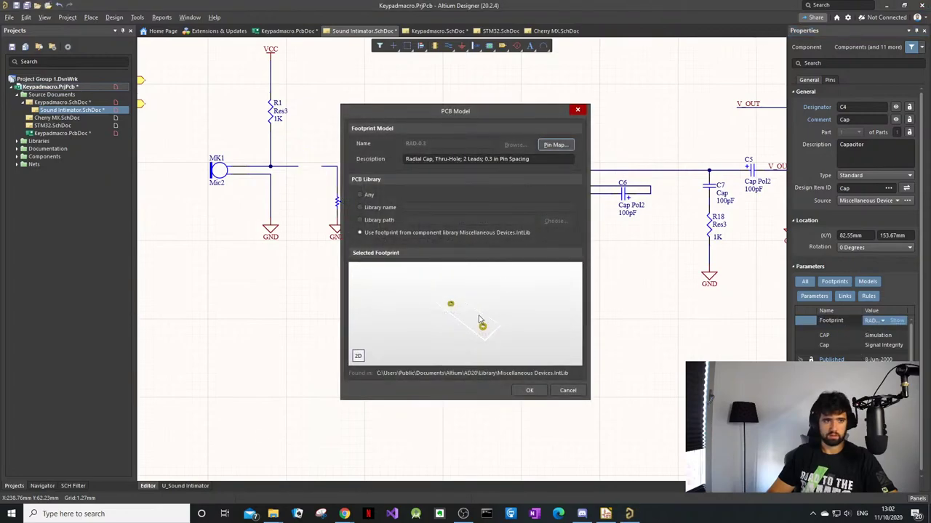
Step: Browse the Miscellaneous Devices.IntLib footprints for capacitor C4 with the PCB library source set to Any, leaving its footprint unchanged
left_click(401, 234)
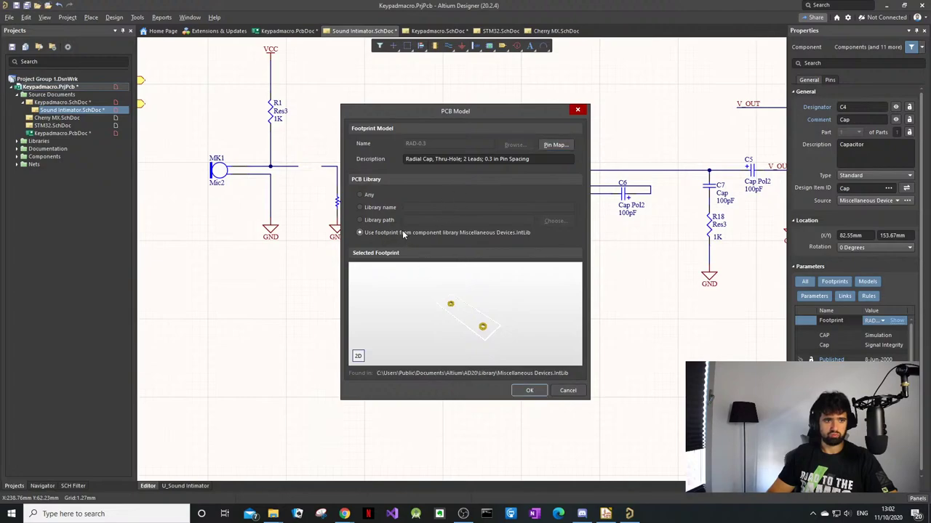
left_click(367, 196)
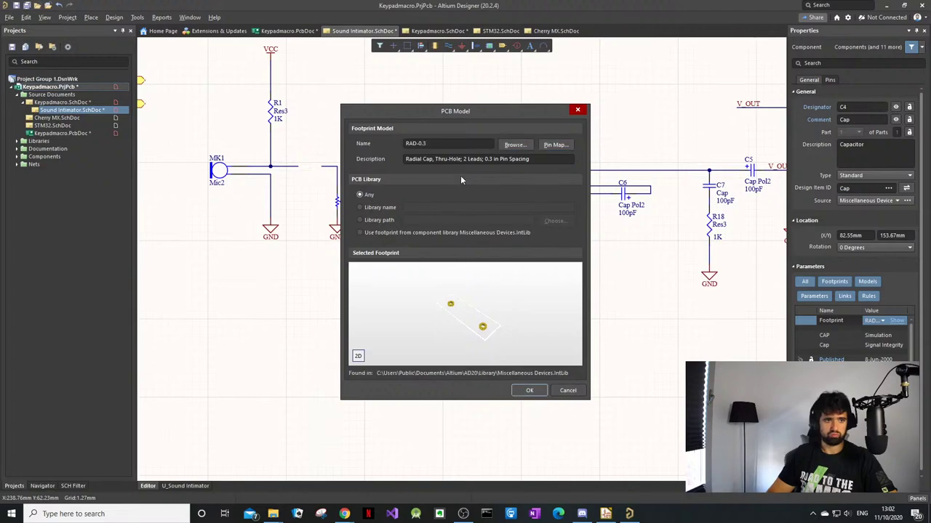
left_click(515, 145)
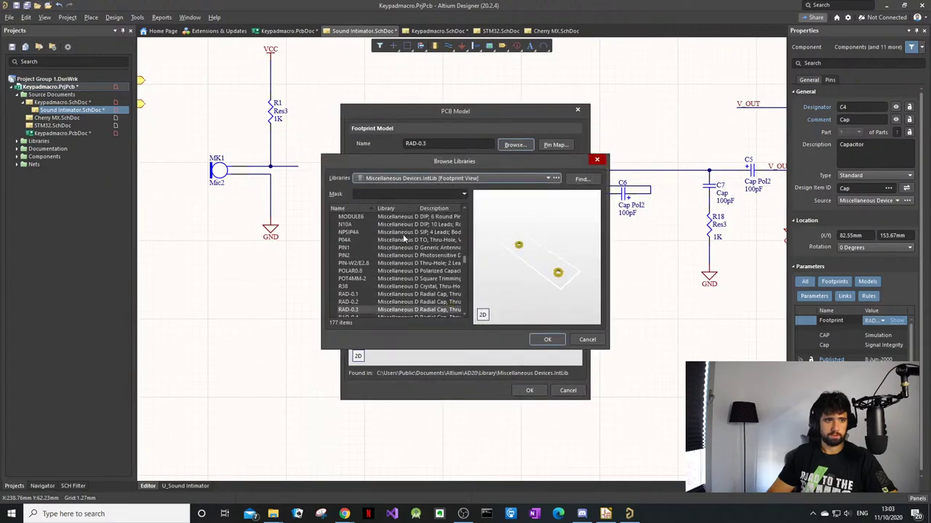
left_click(366, 219)
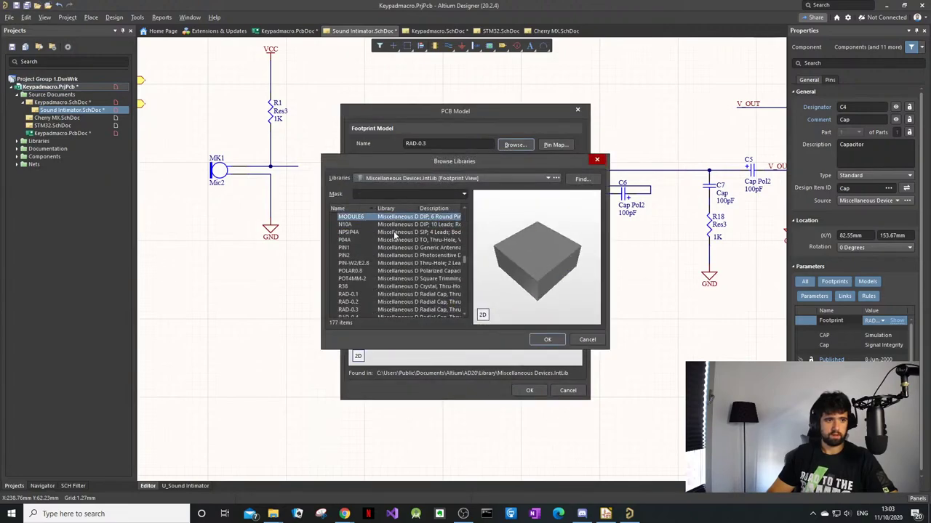
key("Down")
key("Down")
key("Down")
key("Down")
key("Down")
key("Down")
key("Down")
key("Down")
key("Down")
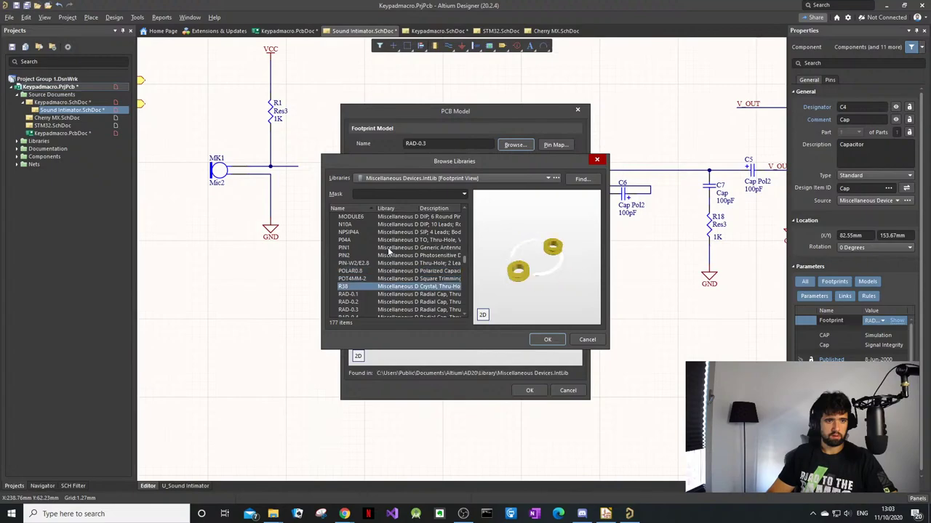
key("Down")
key("Down")
key("Down")
key("Down")
key("Down")
key("Down")
key("Down")
key("Down")
key("Down")
key("Down")
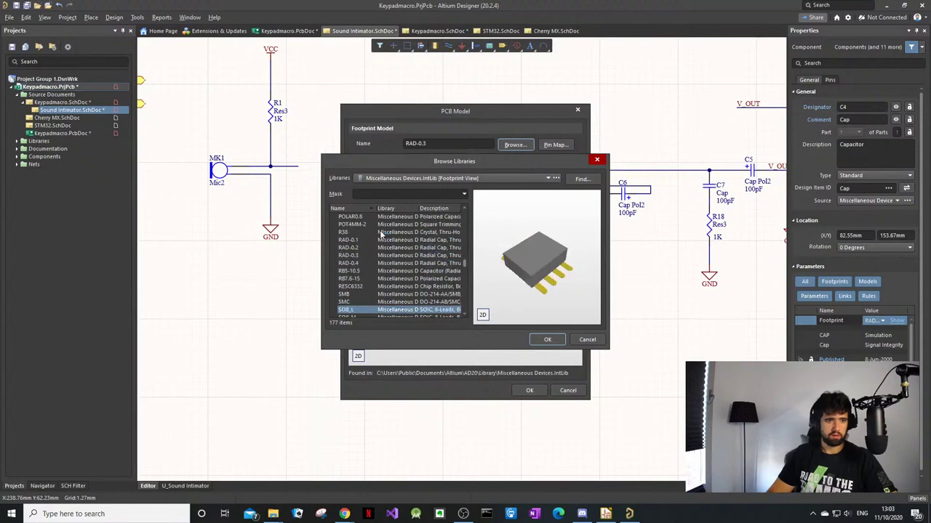
left_click(418, 315)
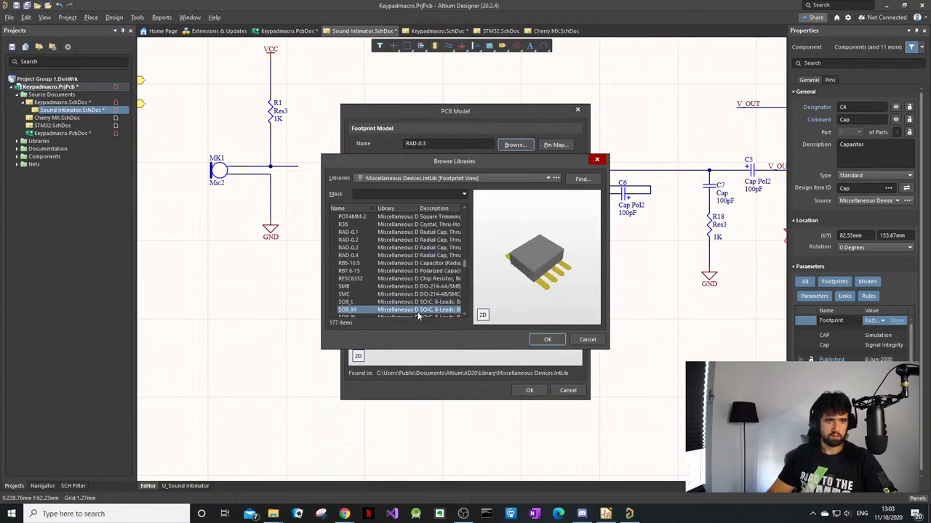
key("Down")
key("Down")
key("Down")
key("Down")
key("Down")
key("Down")
key("Down")
key("Down")
key("Down")
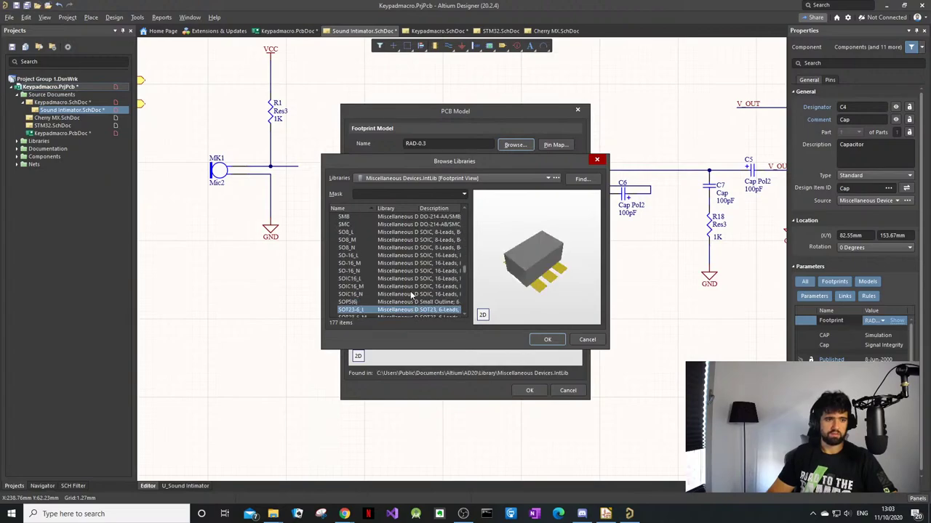
key("Down")
key("Down")
key("Down")
key("Down")
key("Down")
key("Down")
key("Down")
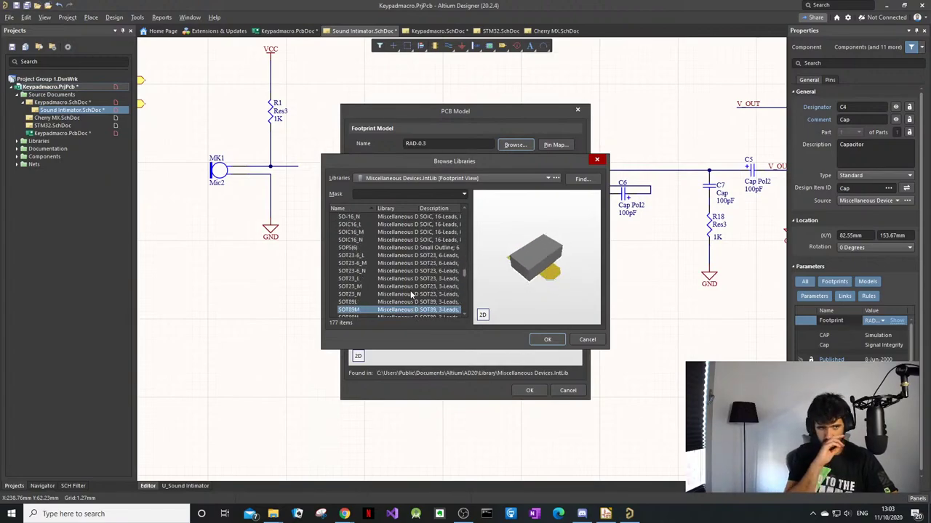
key("Down")
key("Down")
key("Down")
key("Down")
key("Down")
key("Down")
key("Down")
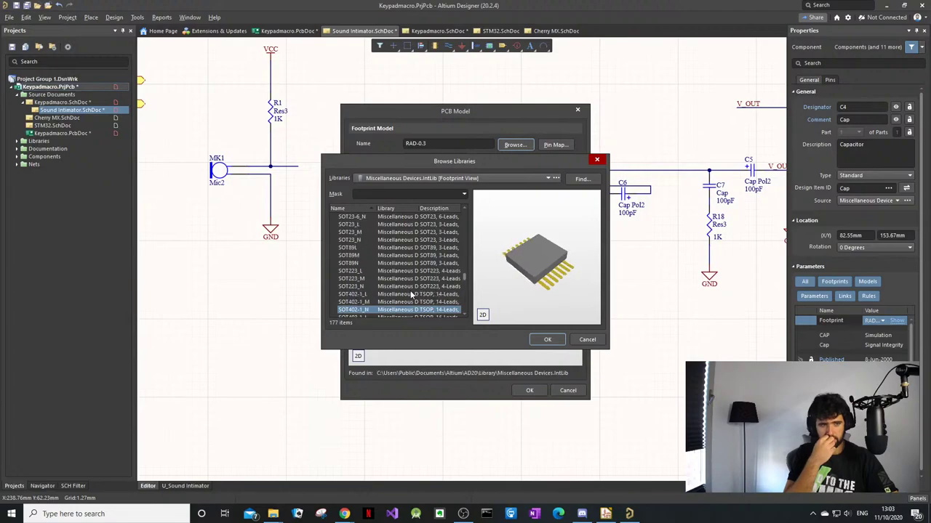
left_click(587, 339)
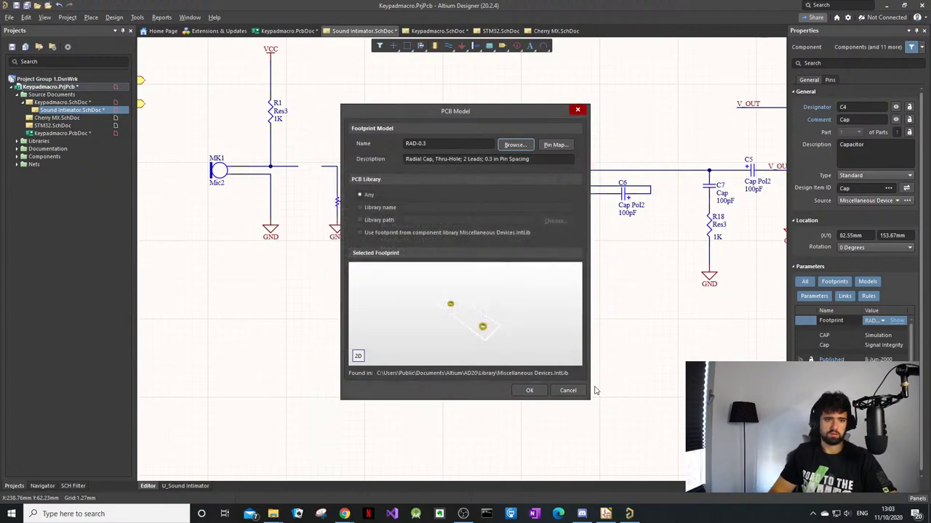
left_click(571, 391)
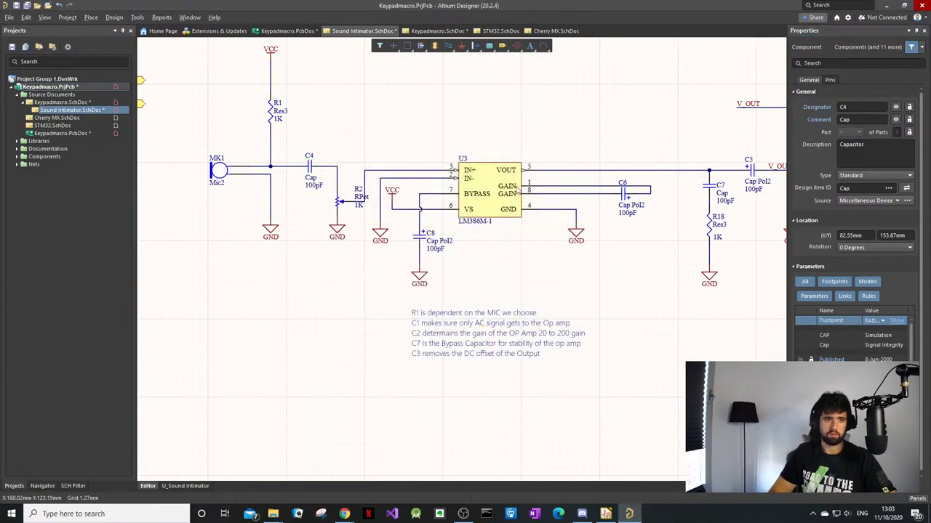
Step: Locate resistor R1 on the PCB from its schematic symbol and examine its footprint beside C4
scroll(330, 94, "up", 1)
left_click(275, 125)
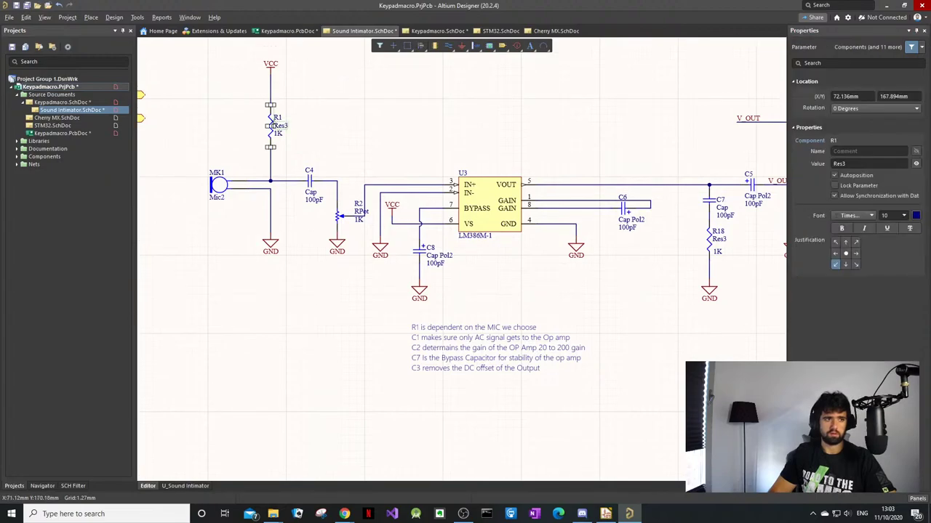
right_click(271, 125)
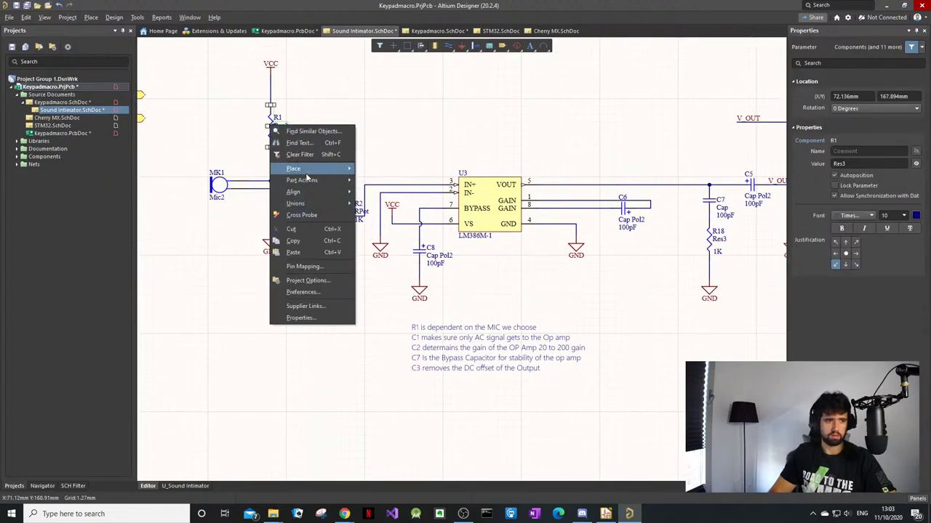
mouse_move(312, 180)
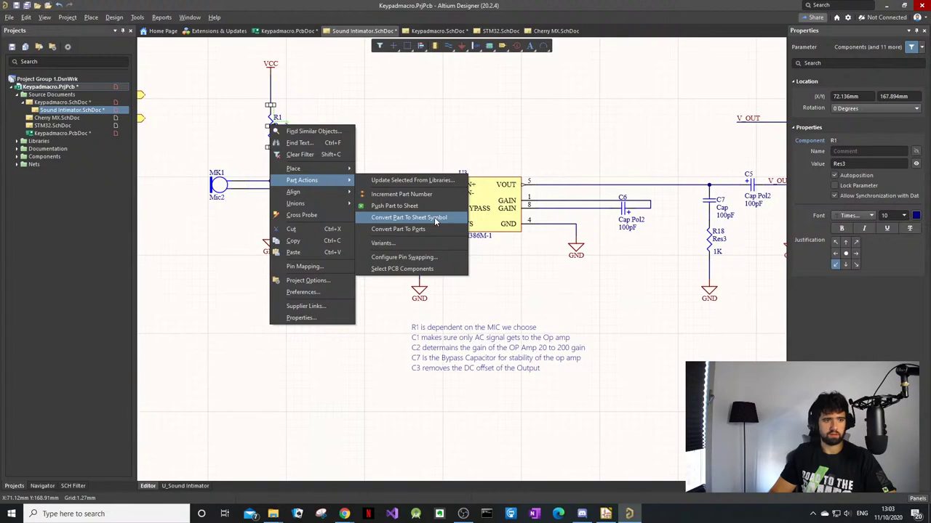
left_click(442, 268)
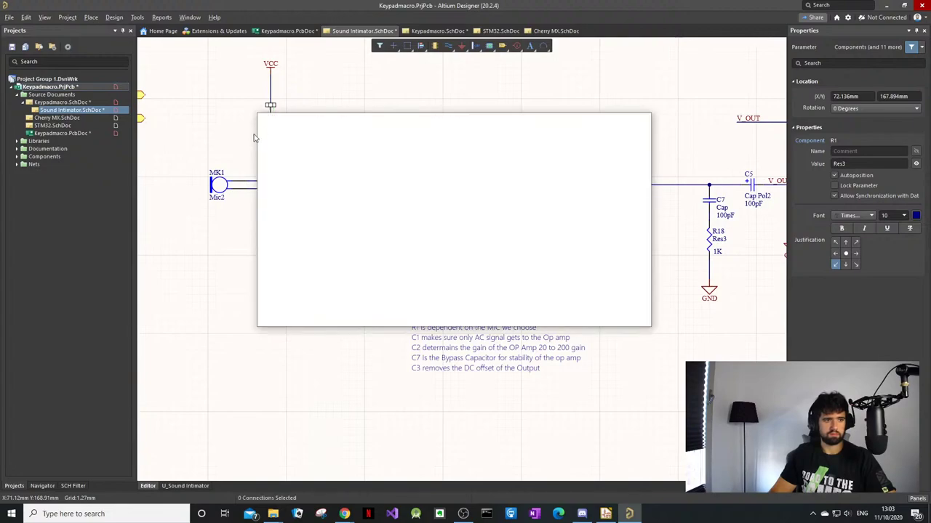
scroll(515, 199, "down", 10, "ctrl")
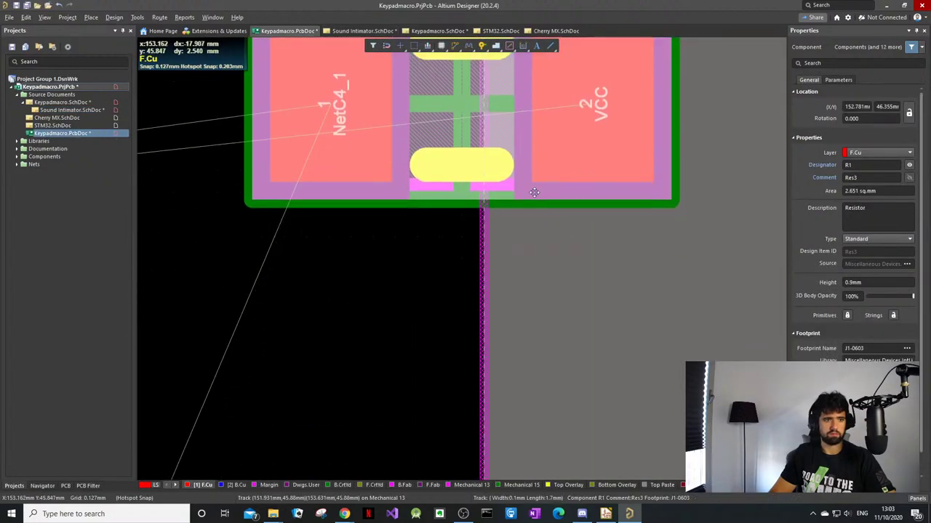
left_click(517, 213)
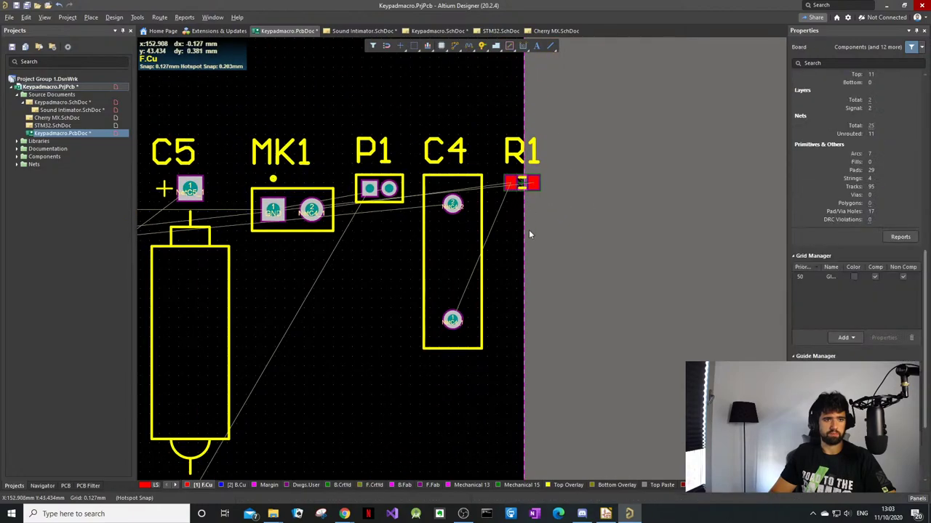
Step: Return to the Sound Intimator schematic and review the whole amplifier circuit
left_click(339, 32)
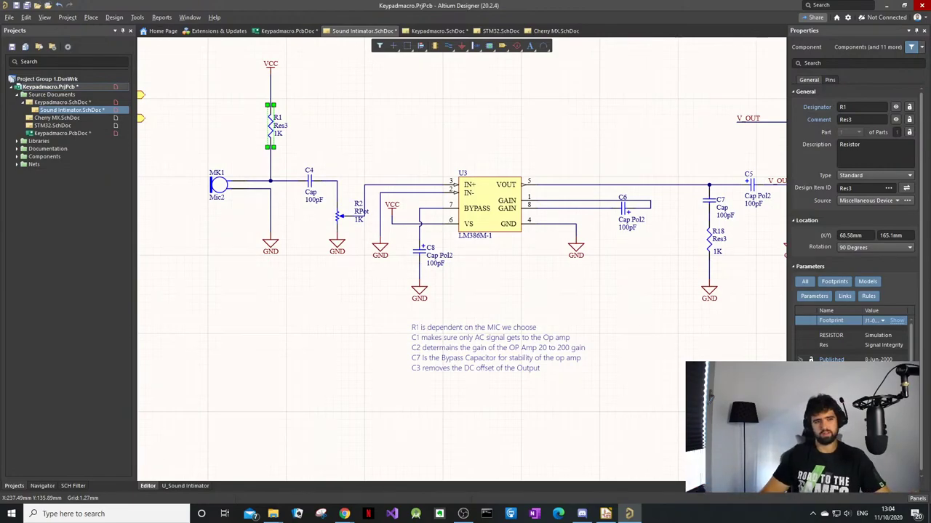
scroll(595, 186, "down", 1, "ctrl")
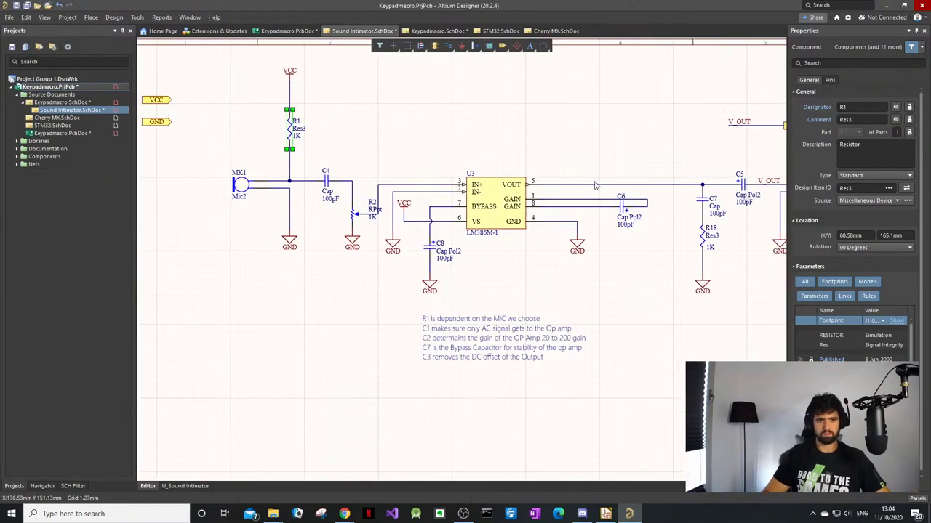
scroll(594, 186, "down", 3, "ctrl")
left_click(492, 139)
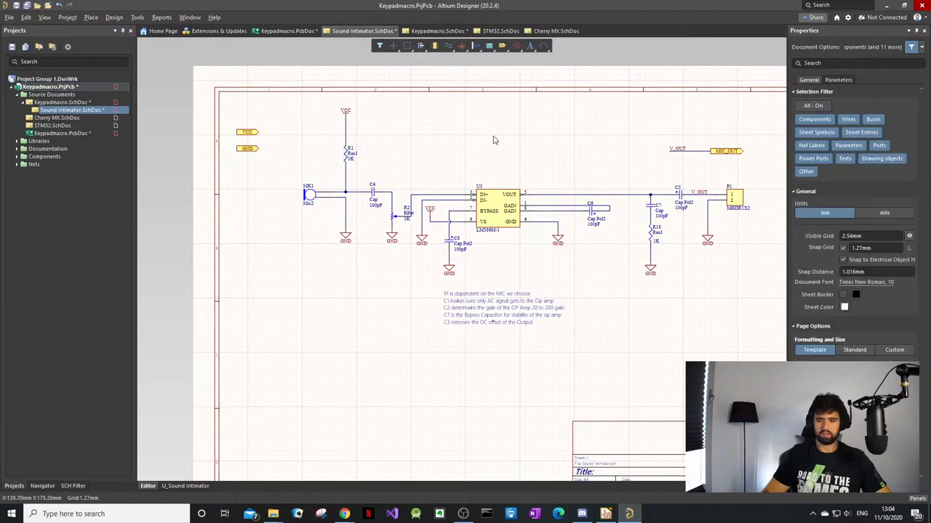
scroll(594, 185, "up", 2, "ctrl")
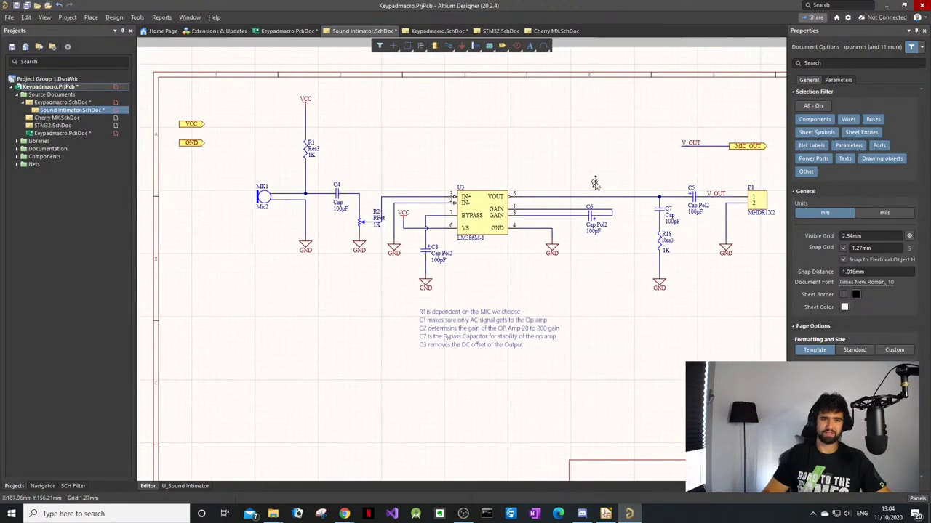
scroll(595, 185, "up", 1, "ctrl")
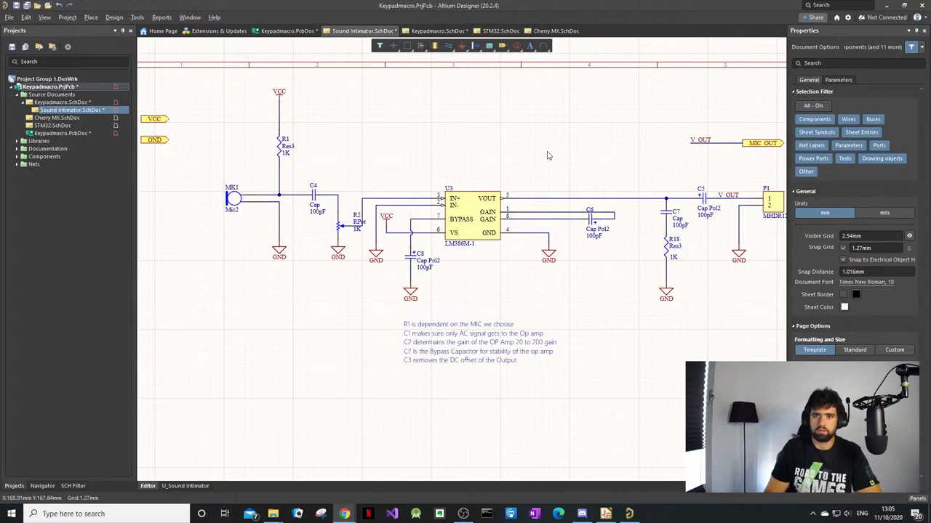
scroll(500, 185, "down", 1, "ctrl")
middle_click_drag(500, 185, 501, 189)
scroll(551, 195, "up", 1)
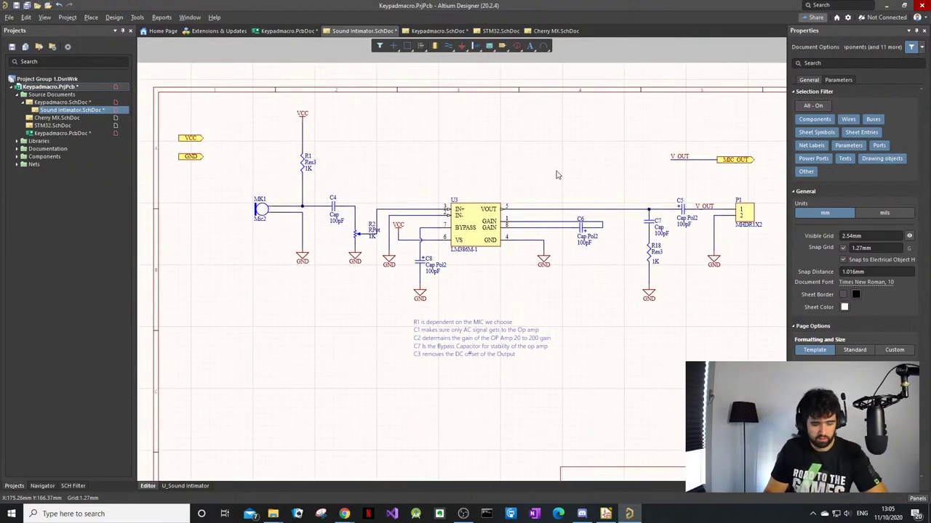
Step: Start placing a part and list the components of the Keypadmacro.SchLib library
key("p")
key("p")
key("BackSpace")
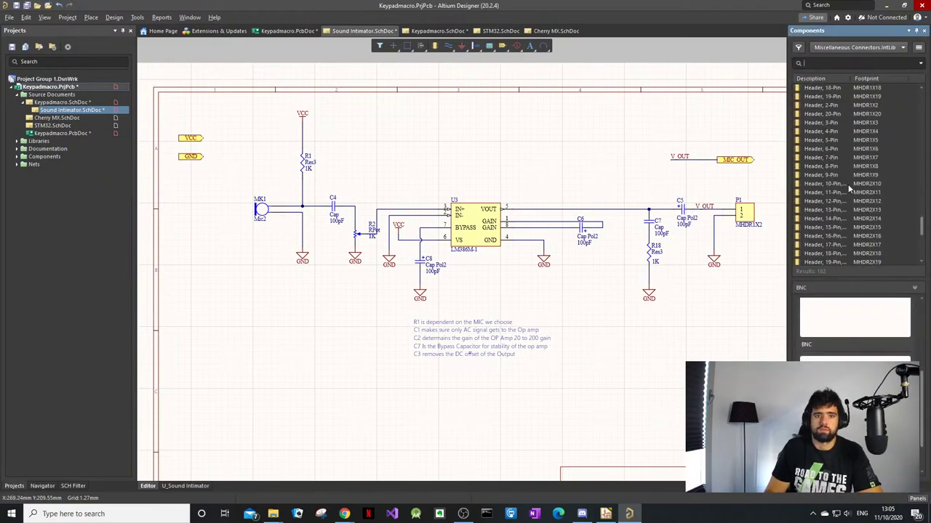
scroll(876, 167, "up", 4)
left_click(889, 48)
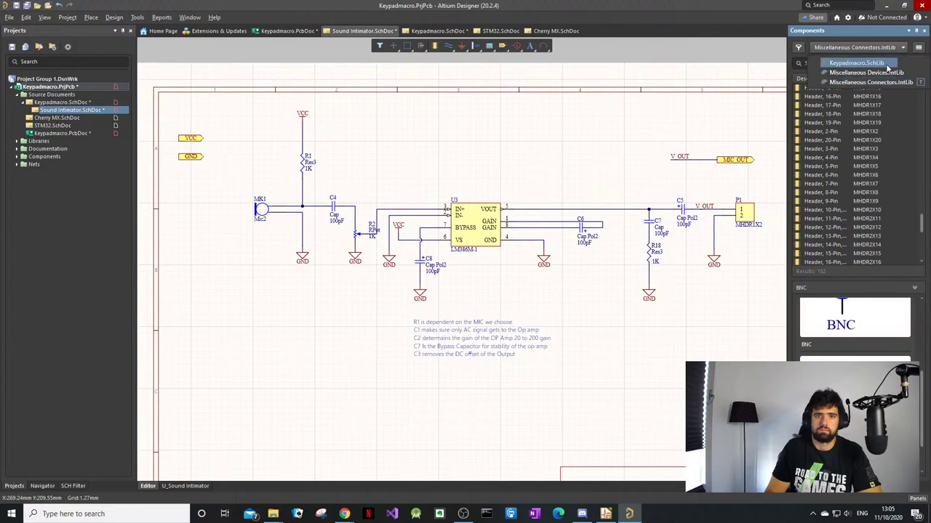
left_click(876, 45)
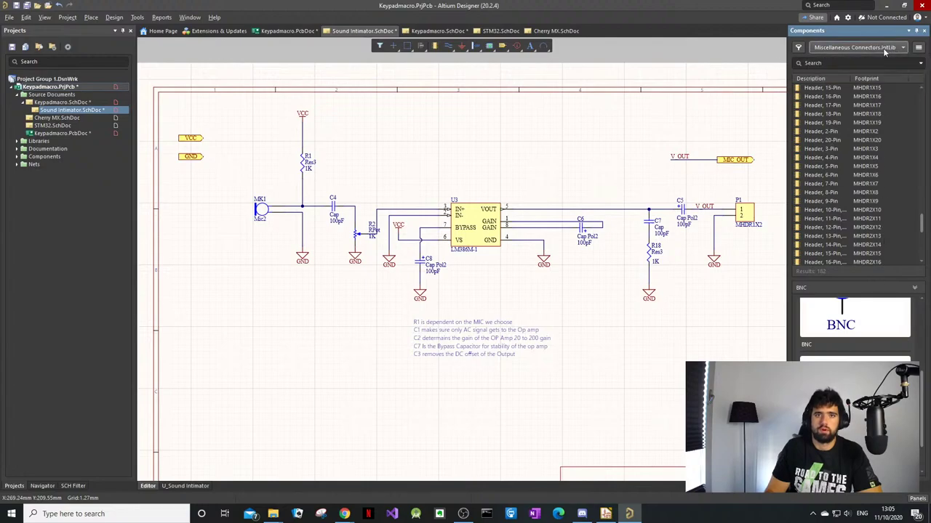
left_click(884, 50)
left_click(882, 63)
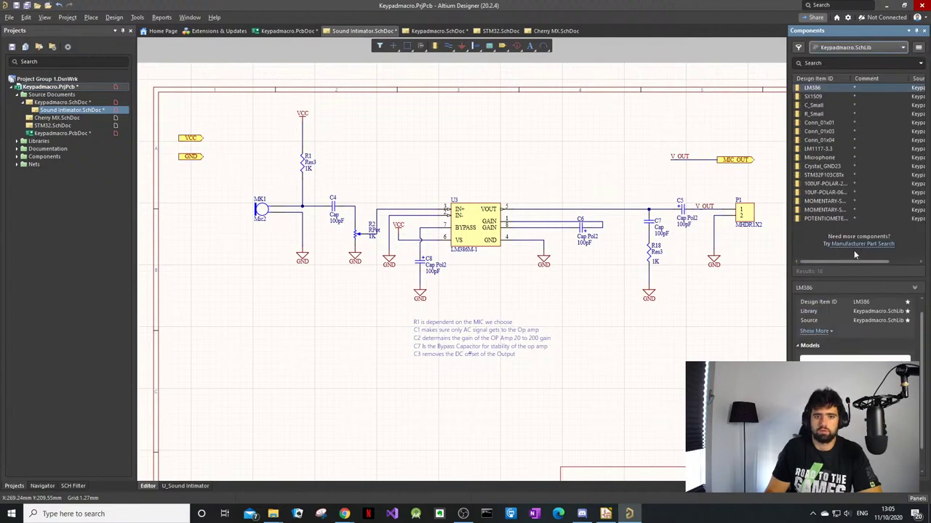
Step: Browse the Passive Components category in Manufacturer Part Search and view the details of the Murata 68pF ceramic capacitor
left_click(862, 244)
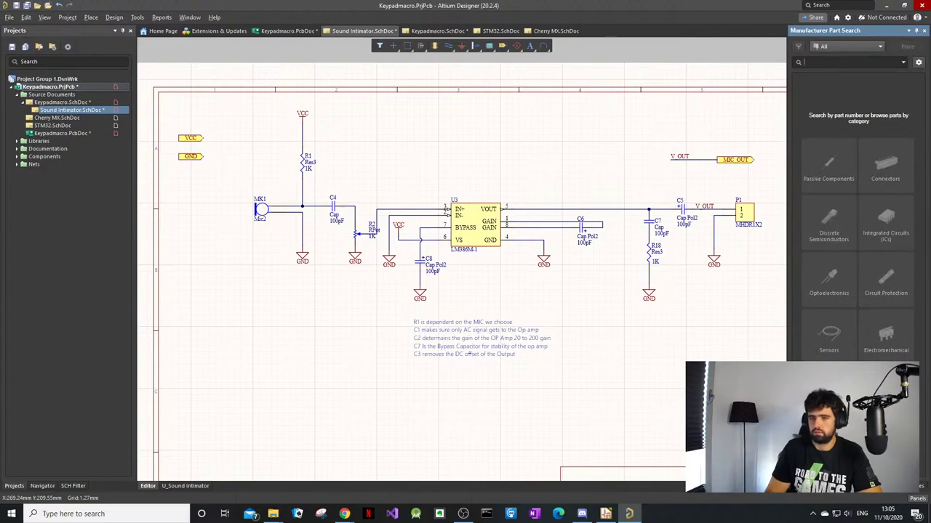
left_click(855, 170)
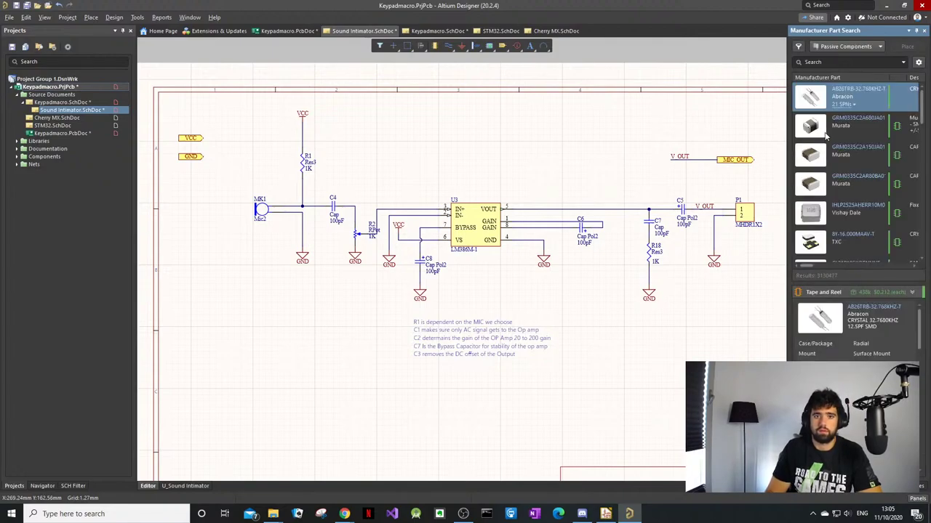
left_click(824, 133)
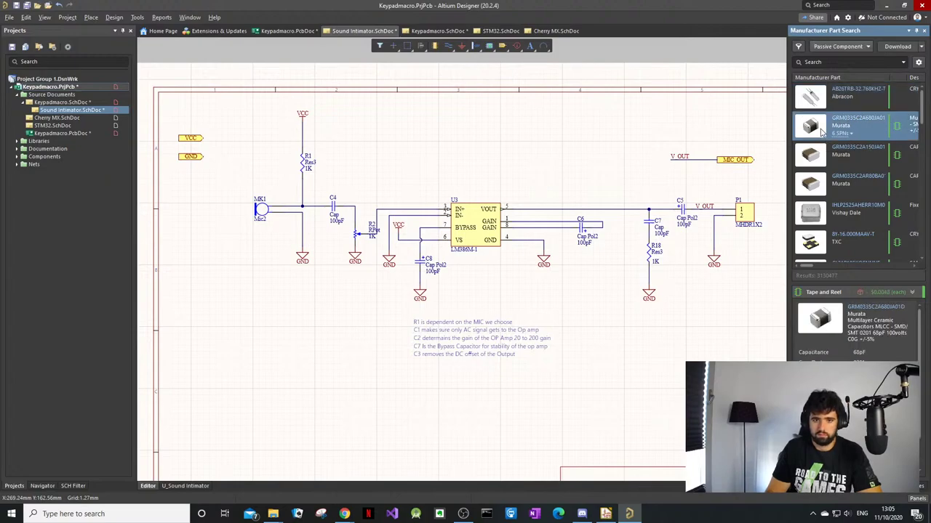
left_click(834, 62)
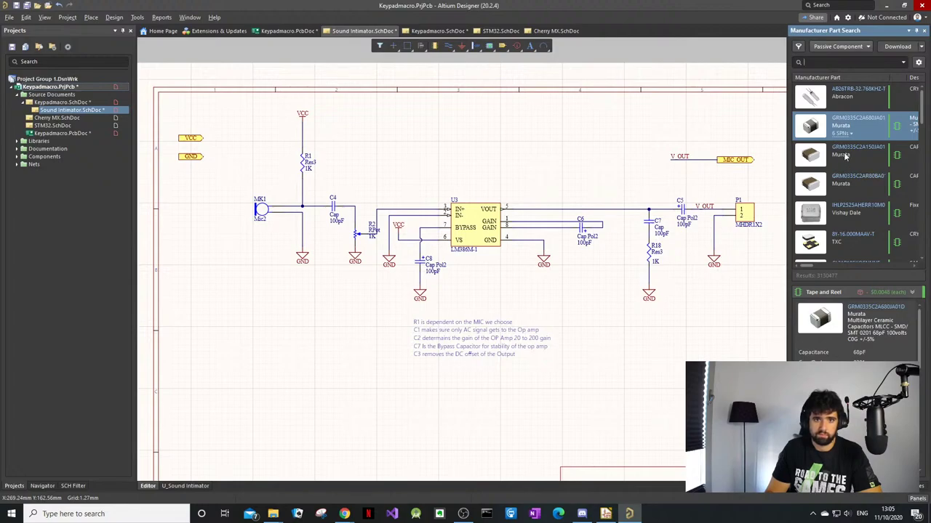
scroll(848, 167, "down", 5)
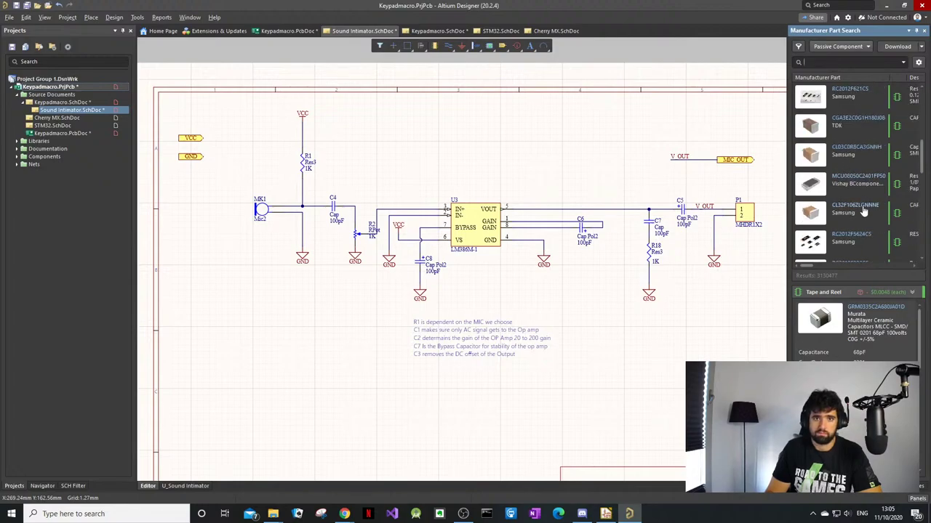
scroll(863, 211, "up", 3)
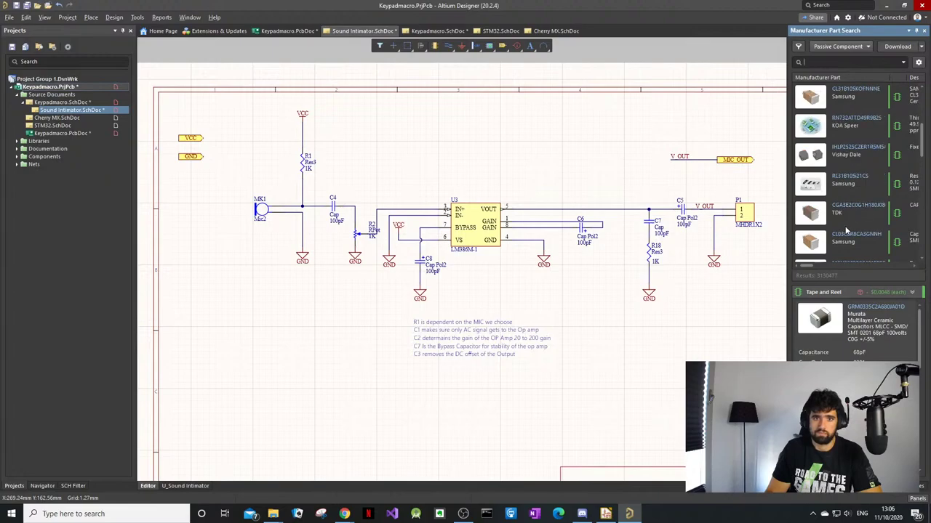
scroll(857, 215, "up", 5)
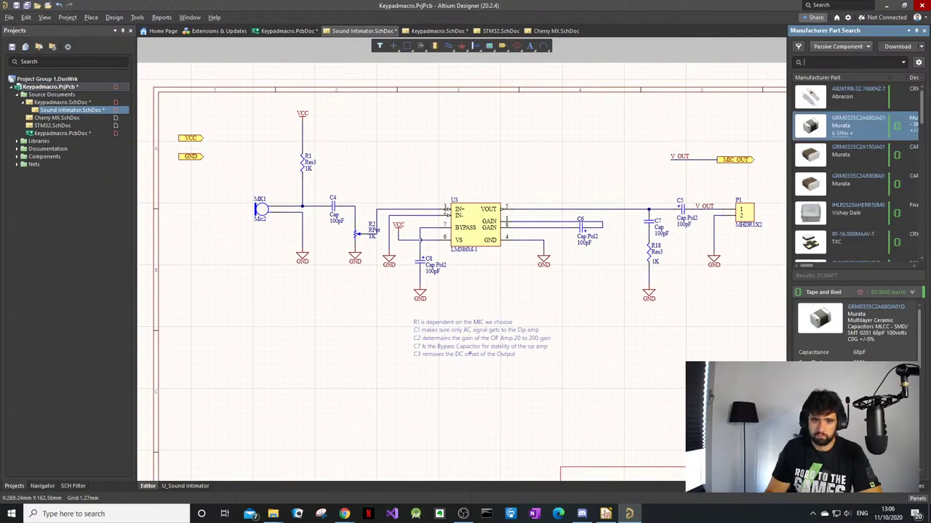
Step: View the details of the Murata 15pF ceramic capacitor and check the part search's currency settings
left_click(864, 160)
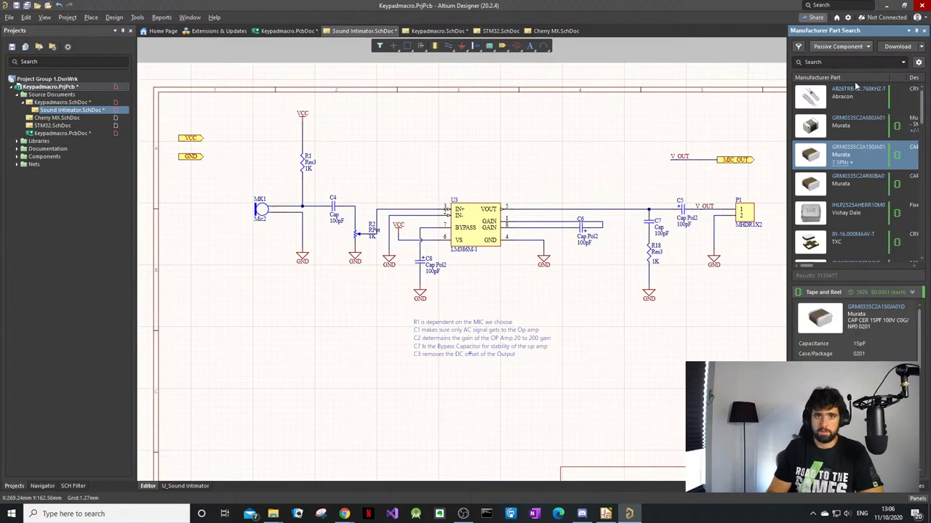
left_click(919, 63)
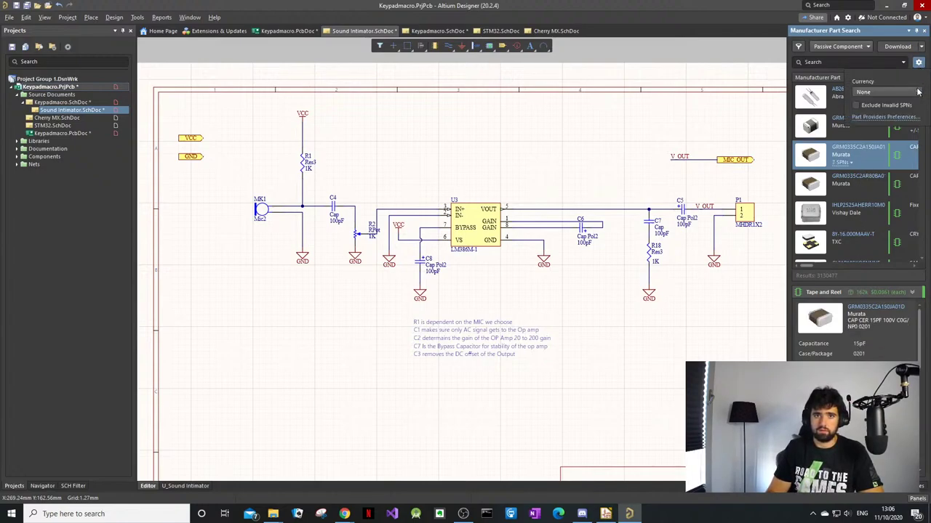
left_click(916, 93)
left_click(916, 95)
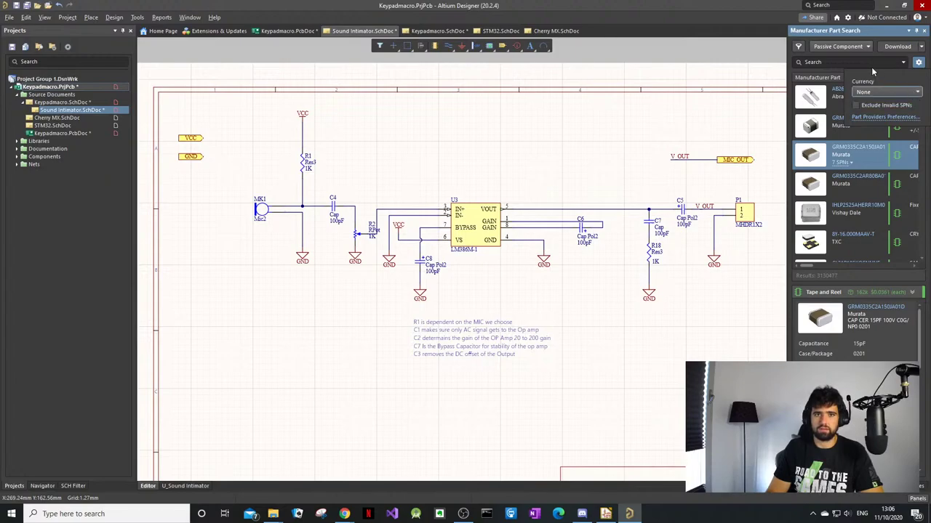
Step: Enter 0603 as the manufacturer part search term and dismiss the suggestions
left_click(867, 63)
type("0")
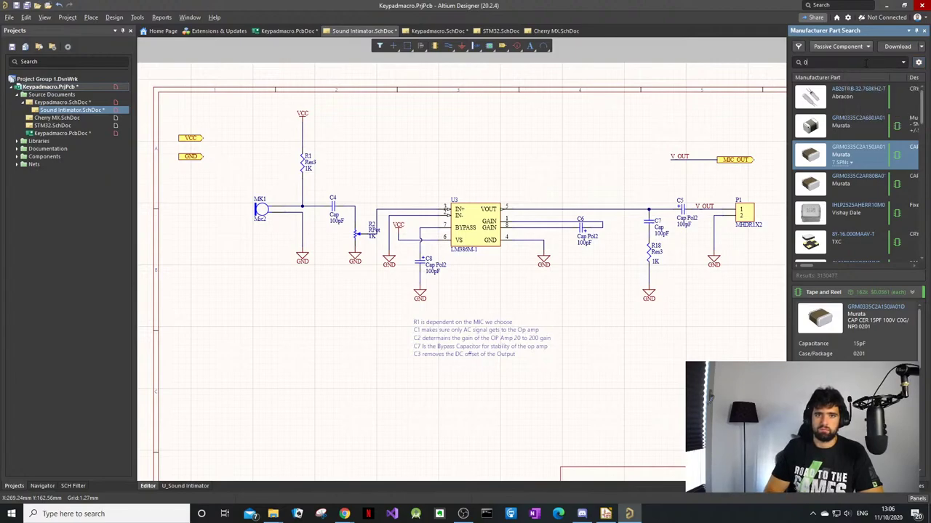
type("603")
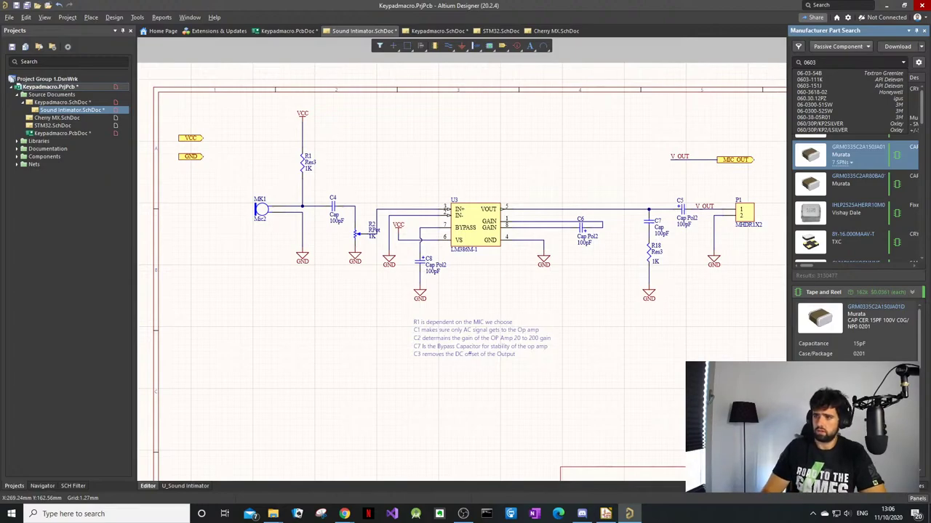
key("Escape")
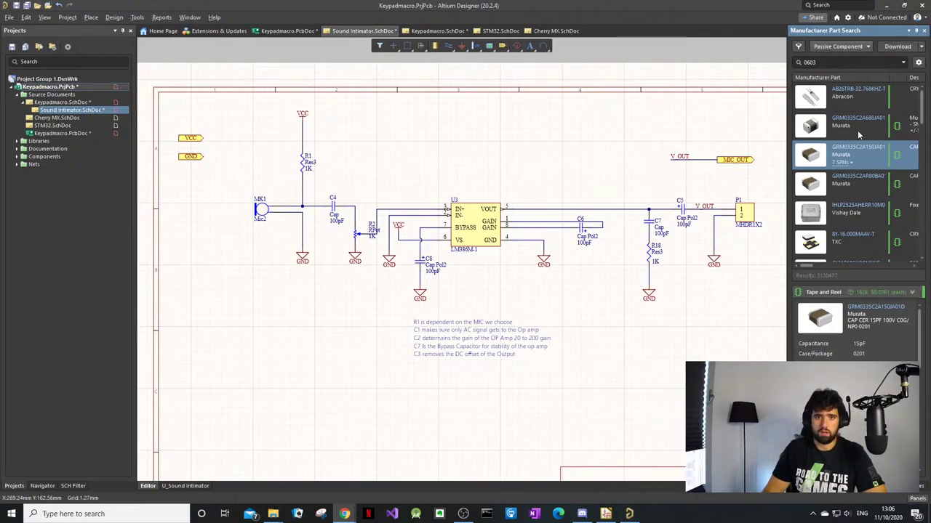
Step: Place the Samsung RC1608J684CS 0603 resistor from the part list in the empty area above amplifier U3
scroll(861, 128, "down", 3)
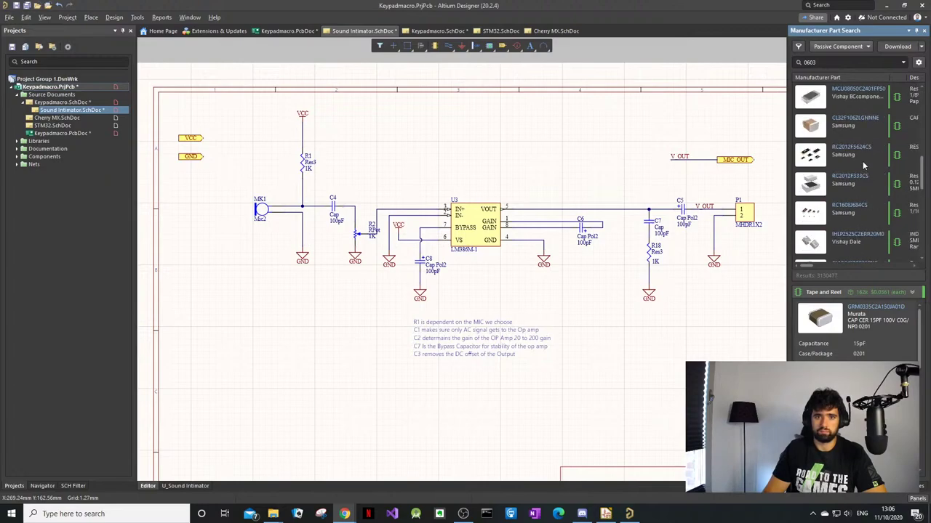
left_click(857, 180)
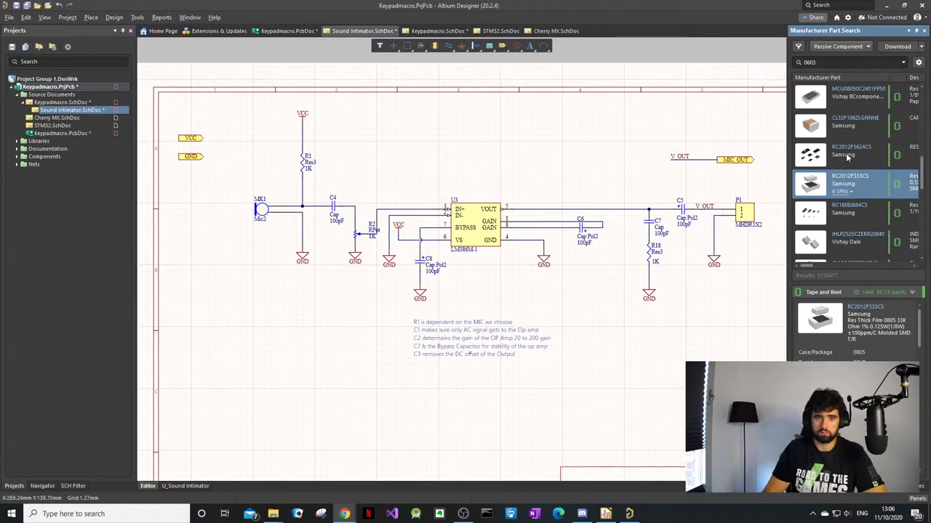
left_click(848, 211)
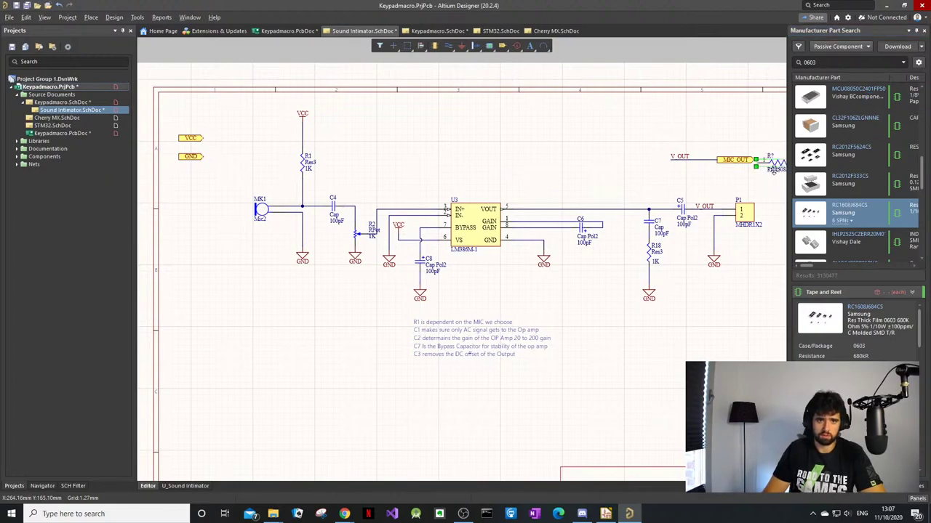
left_click_drag(772, 163, 445, 152)
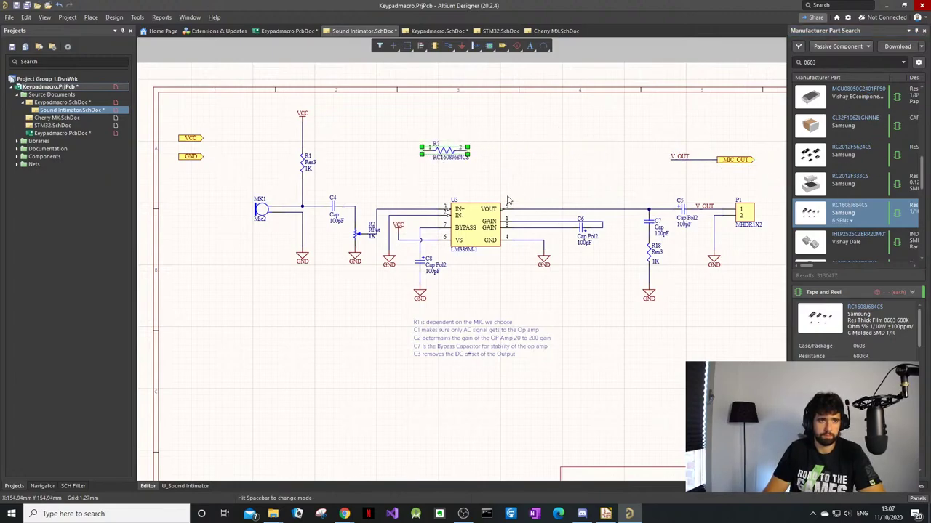
left_click(449, 158)
left_click(440, 148)
Step: Examine the package details of the Samsung RC2012F132CS resistor and CL05B123KO5NNNC capacitor in the part list
scroll(858, 218, "down", 3)
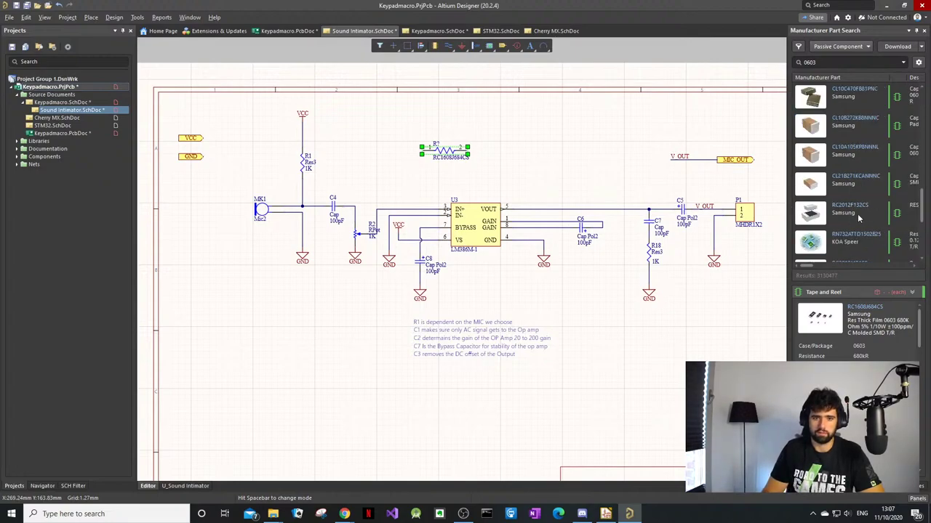
left_click(858, 215)
scroll(858, 215, "down", 3)
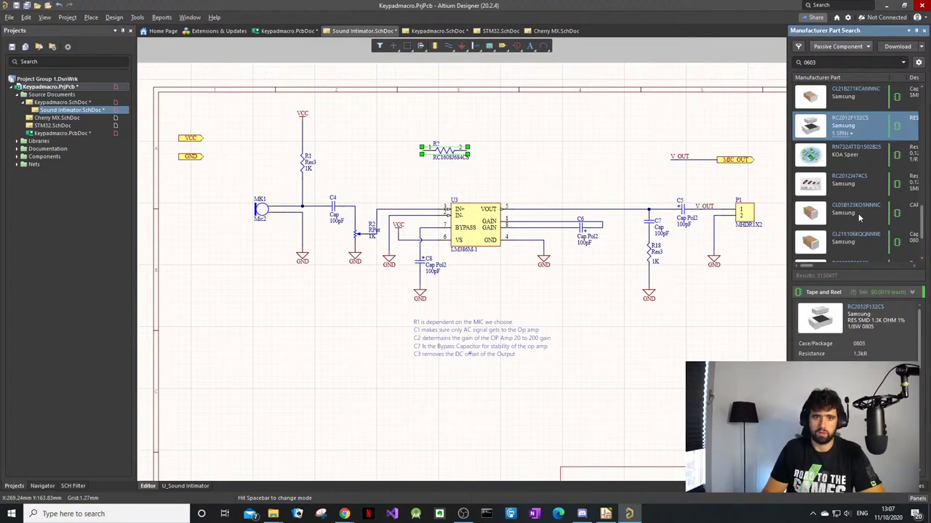
left_click(859, 211)
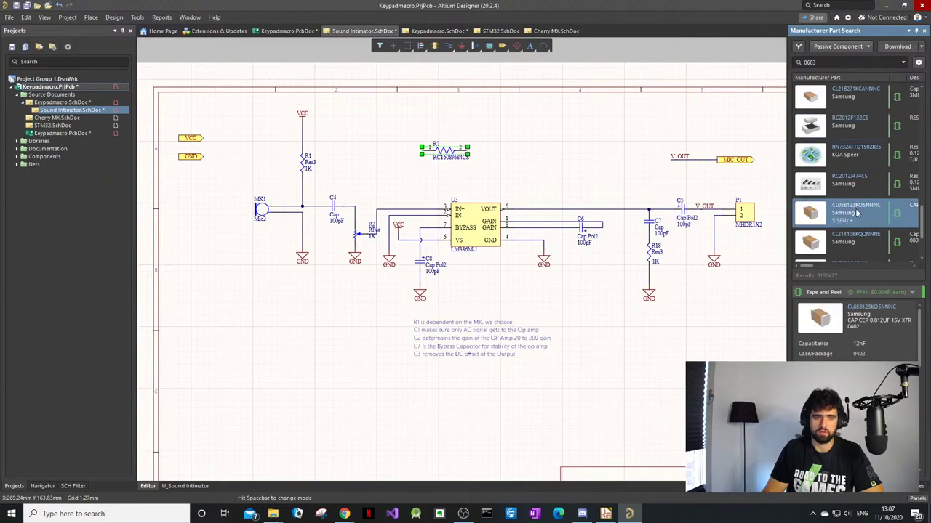
Step: Search the manufacturer parts for "0603 10K"
left_click(841, 62)
type("1K")
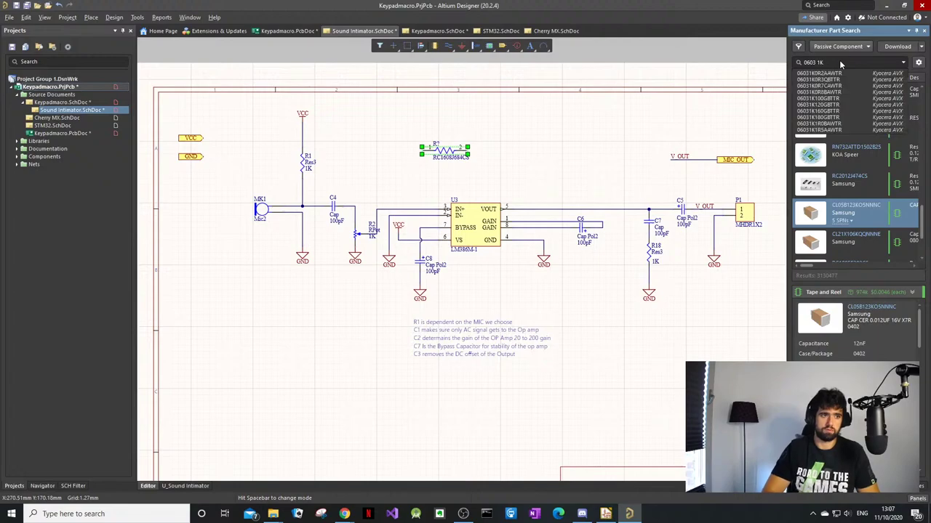
key("BackSpace")
type("0K")
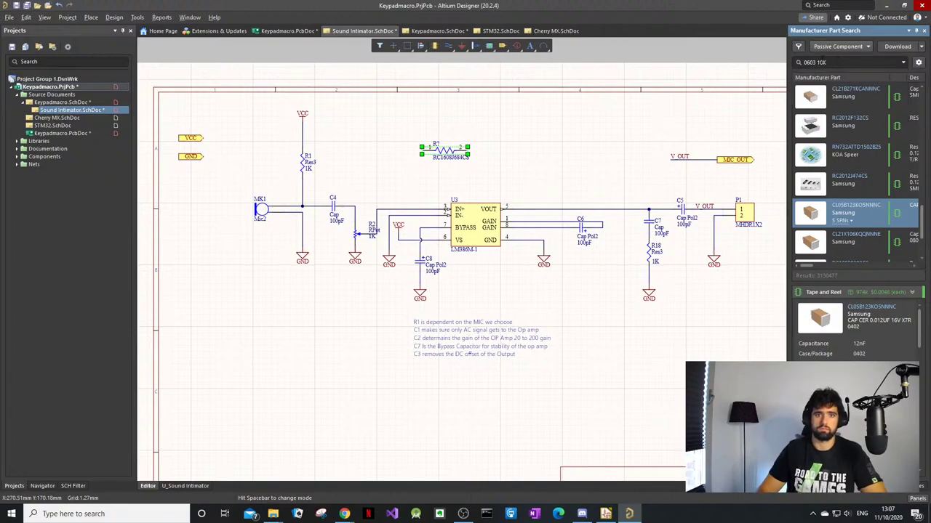
key("Return")
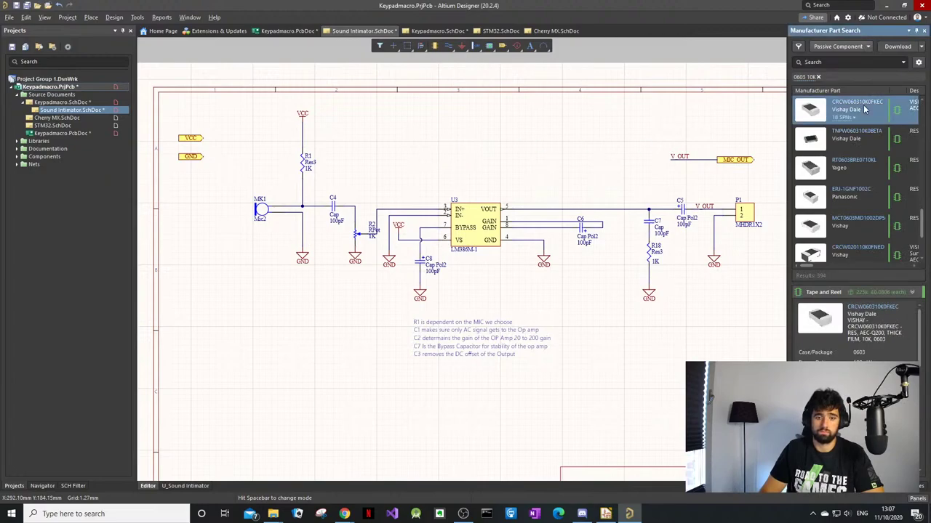
Step: Compare the details of the Vishay Dale TNPW060310K0BETA, Yageo RT0603BRE0710KL and Panasonic ERJ-1GNF1002C resistors
left_click(864, 143)
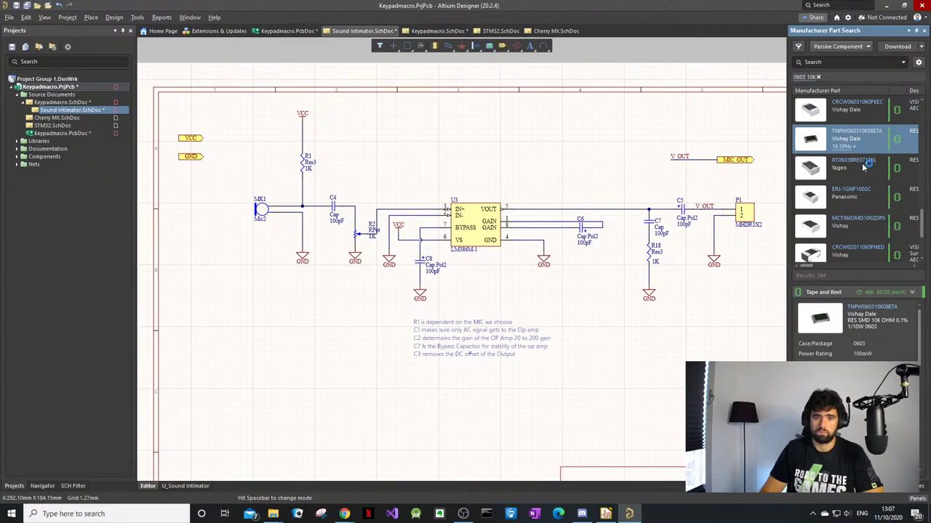
left_click(863, 169)
left_click(865, 198)
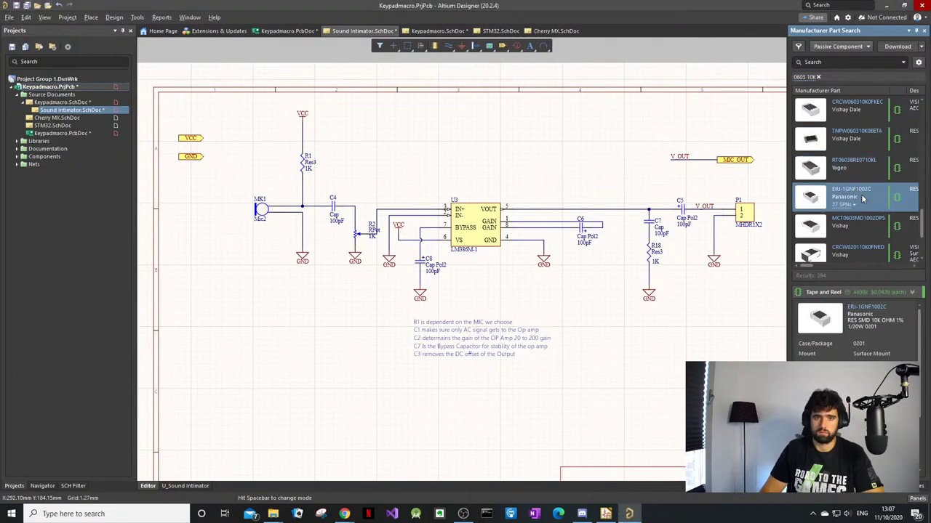
left_click(344, 514)
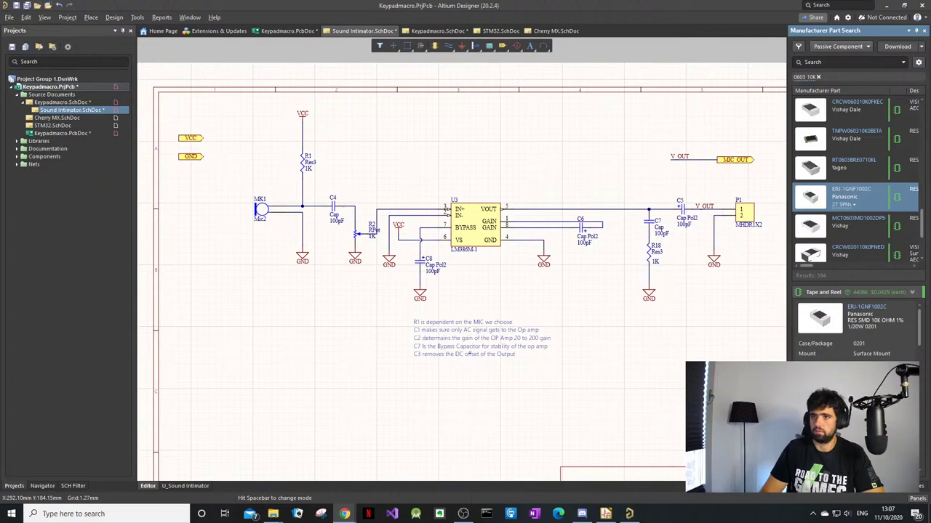
Step: Compare the package details of the Vishay MCT0603MD1002DP500, Vishay CRCW020110K0FNED and KOA Speer RK73H1JTTD1002F resistors
left_click(860, 232)
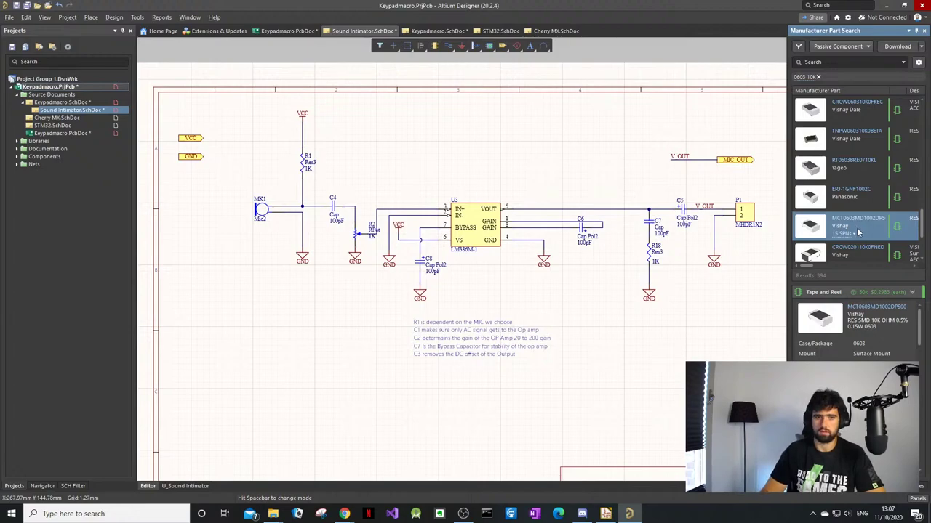
scroll(856, 226, "down", 1)
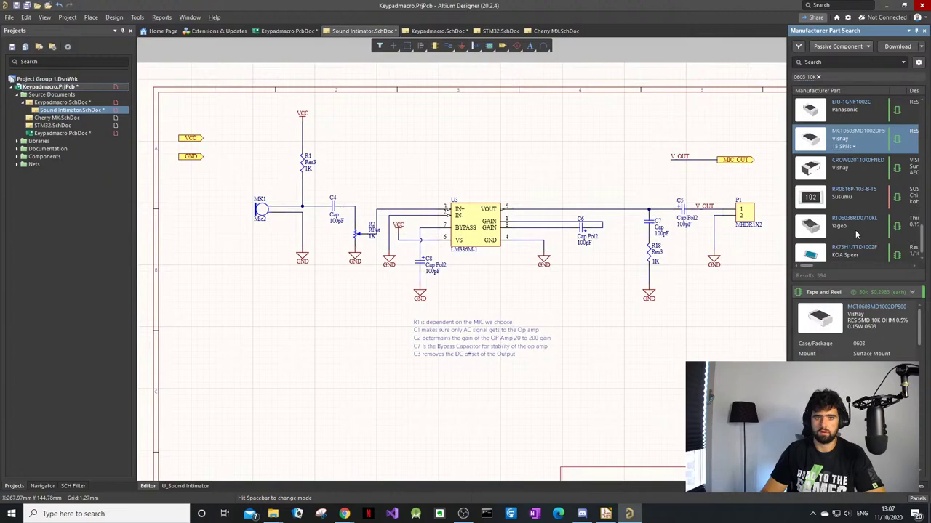
left_click(859, 173)
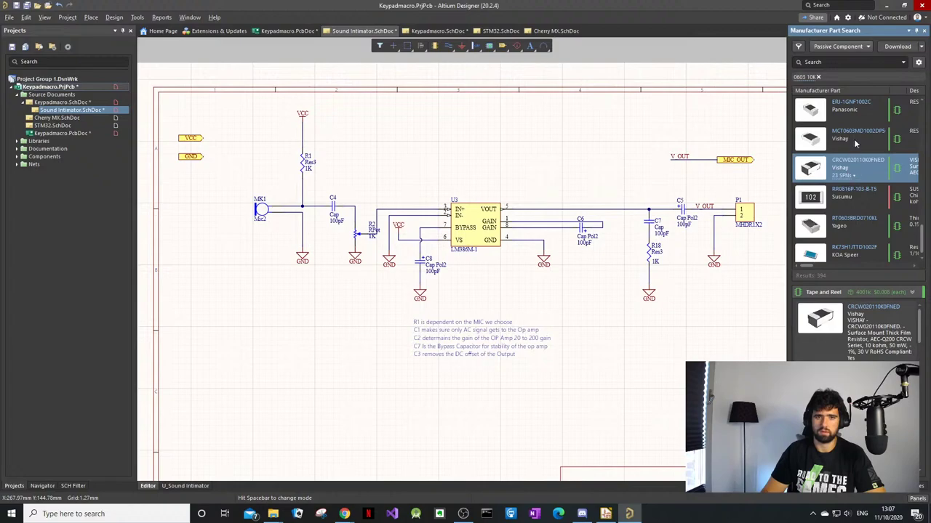
left_click(855, 140)
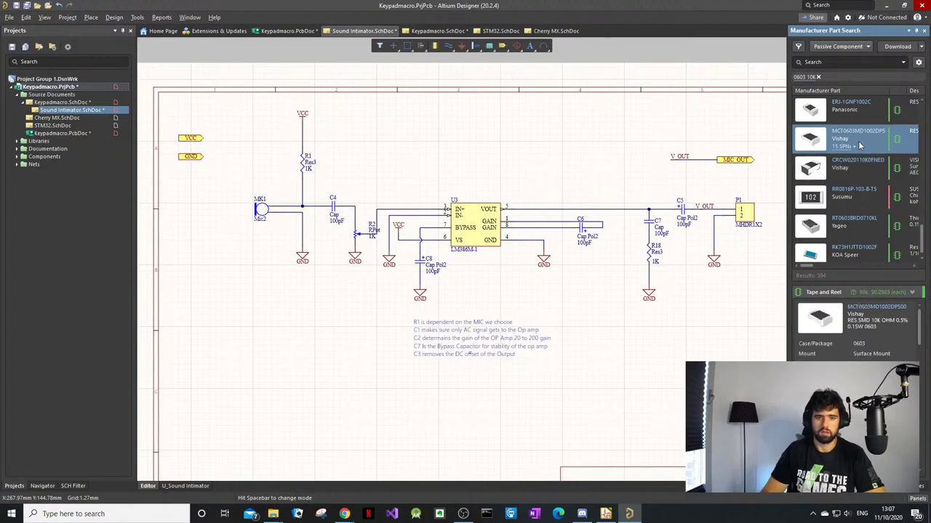
scroll(848, 190, "down", 1)
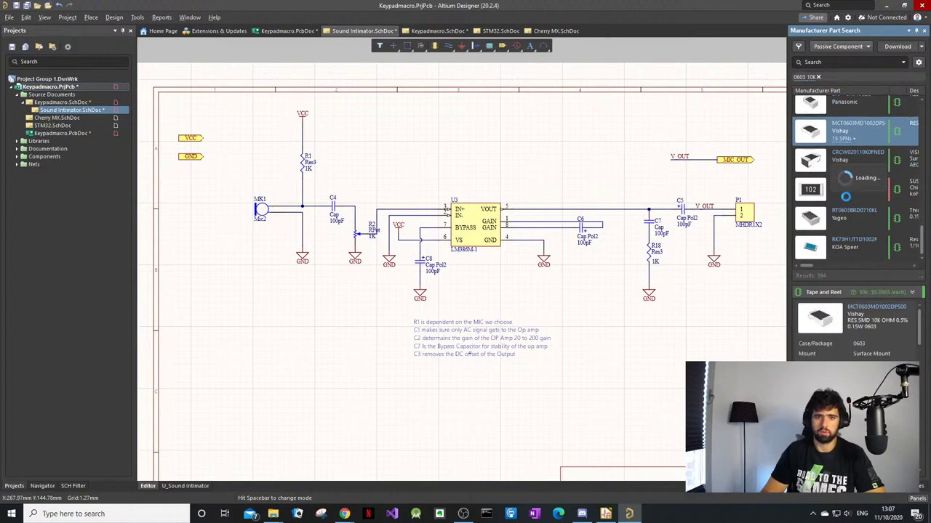
left_click(871, 245)
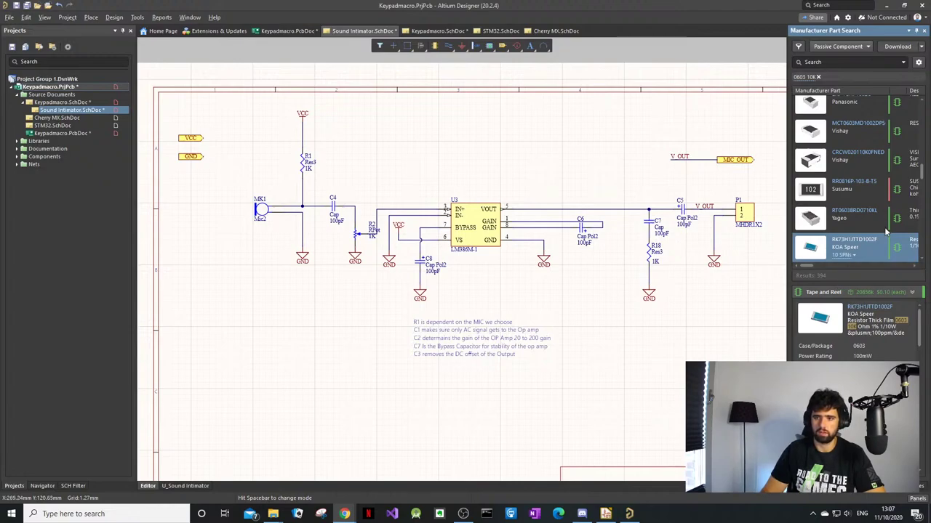
scroll(842, 247, "down", 3)
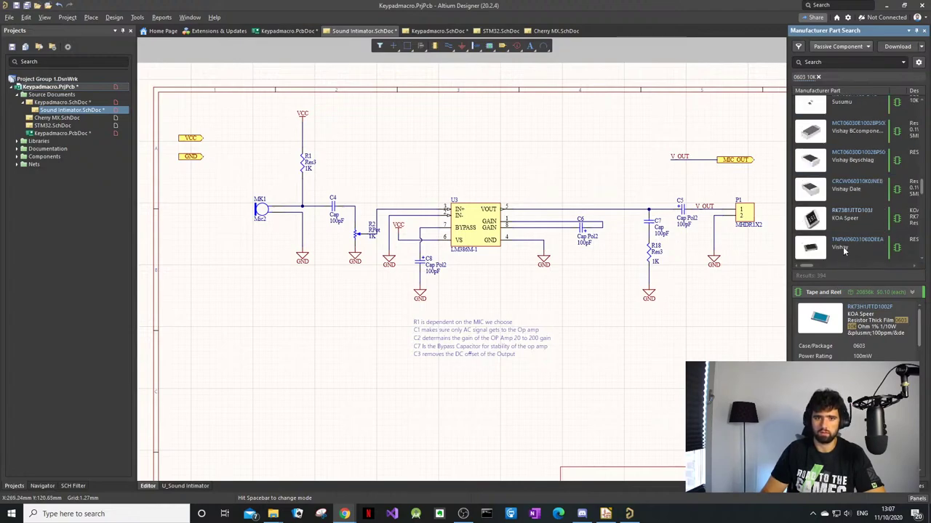
Step: Open the Vishay CRCW060310K0JNEB resistor on Octopart in the browser, check its distributors' stock and minimum order quantities, and return to the schematic
left_click(843, 187)
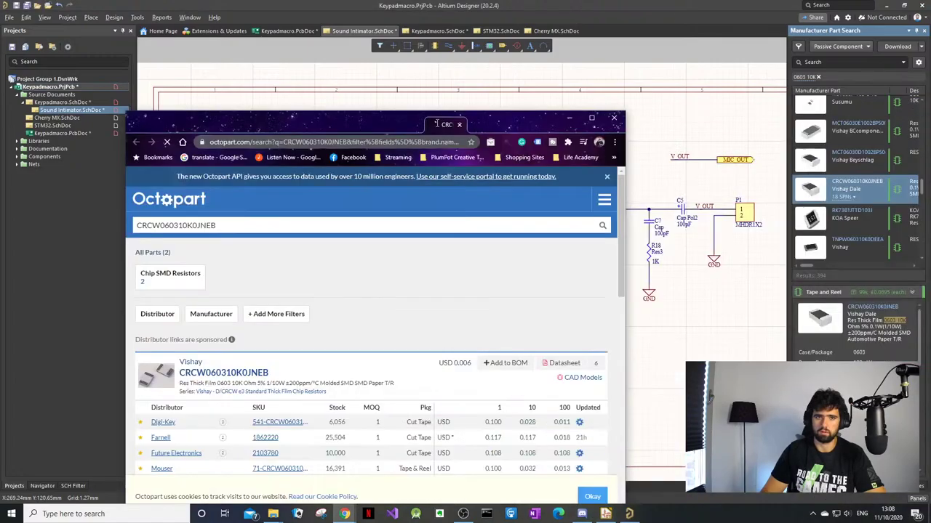
left_click_drag(449, 126, 436, 112)
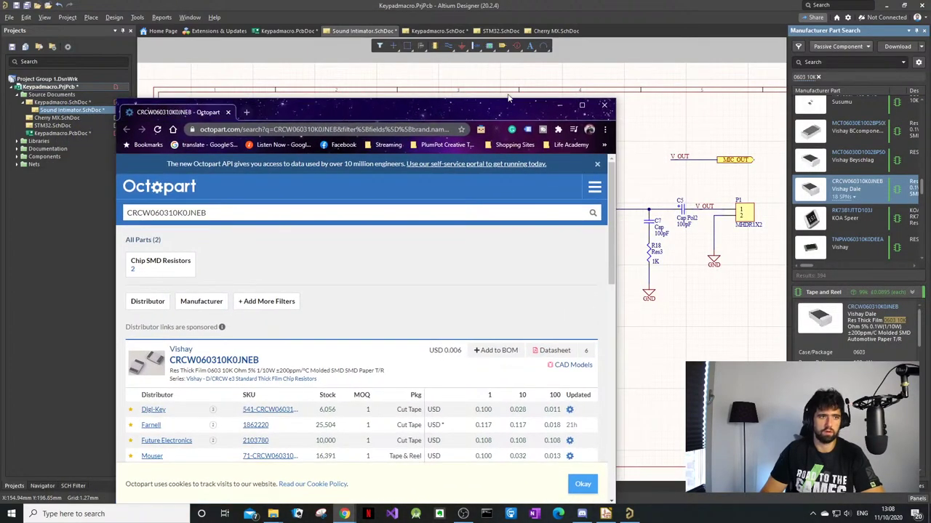
double_click(465, 108)
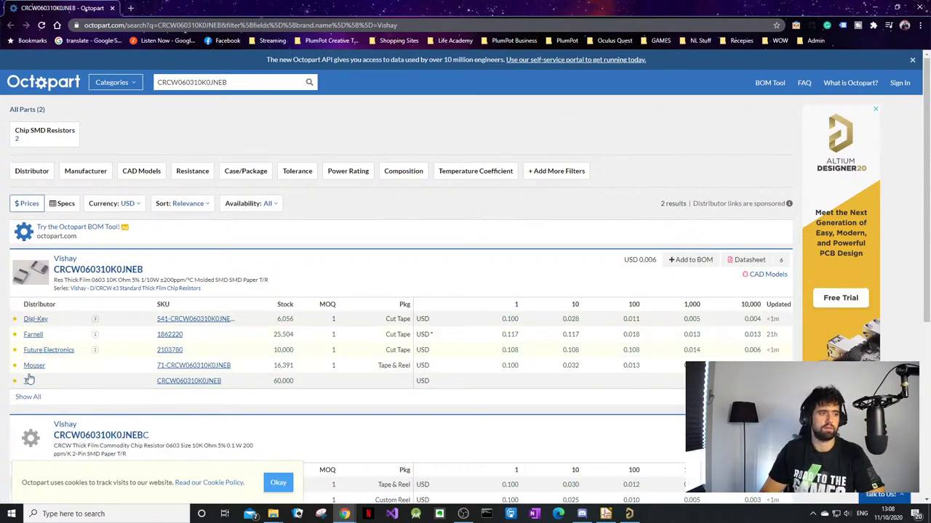
left_click_drag(325, 322, 338, 323)
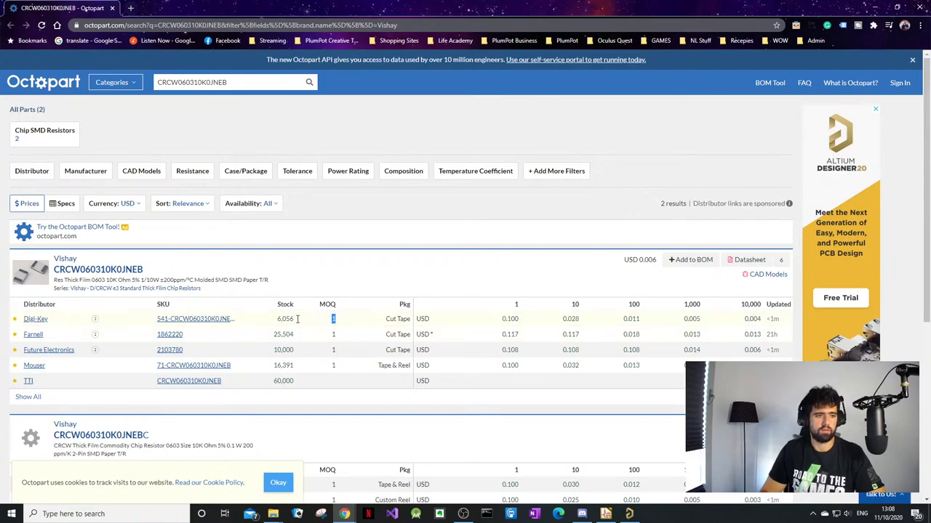
scroll(209, 356, "down", 3)
scroll(210, 357, "up", 3)
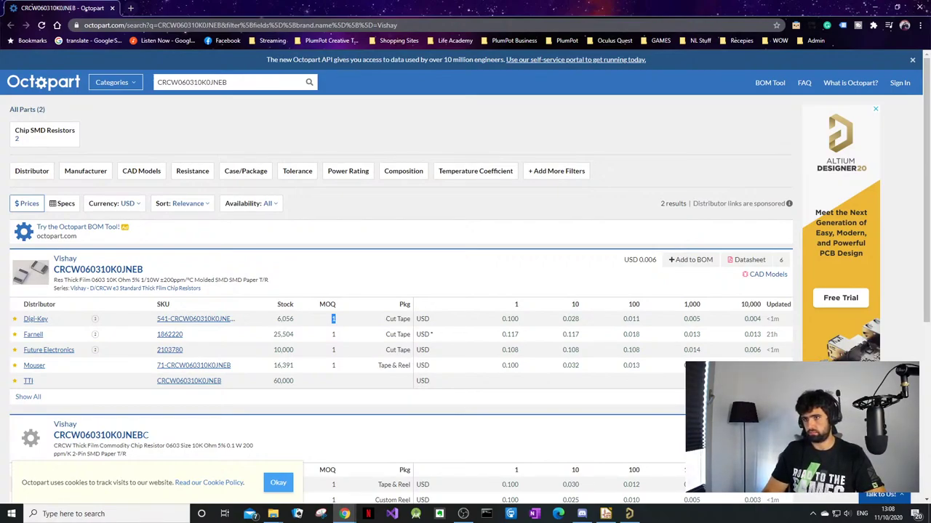
key("alt+Tab")
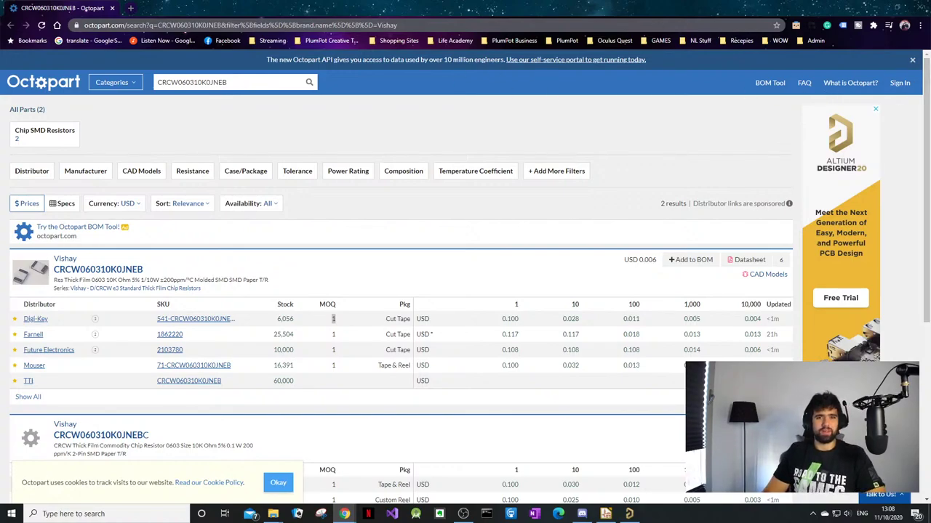
left_click(875, 7)
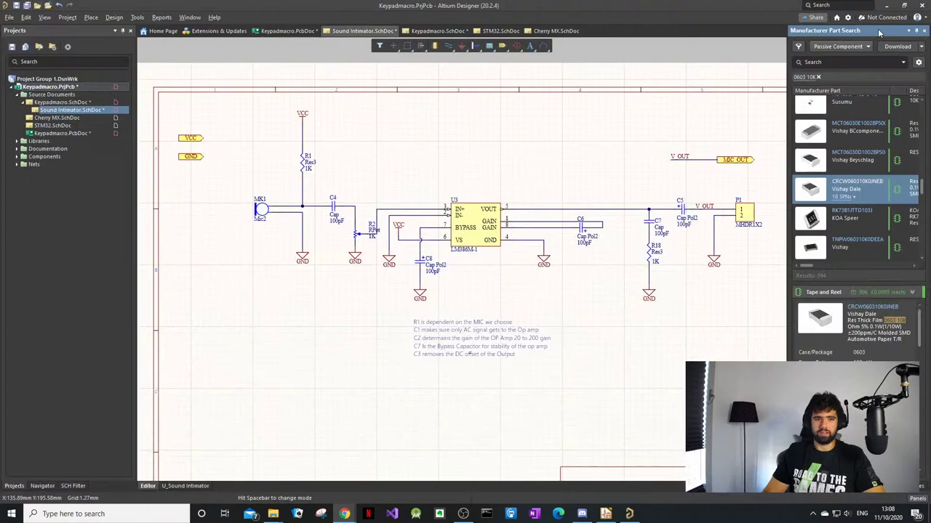
Step: View the details of the KOA Speer RK73B1JTTD103J and Vishay TNPW060310K0DEEA resistors and browse further 0603 10K parts
left_click(856, 226)
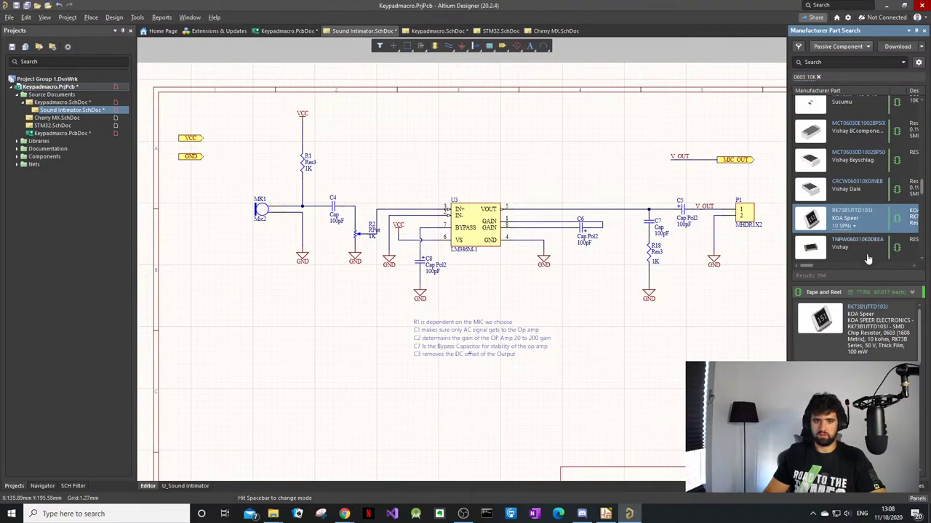
left_click(854, 250)
scroll(854, 252, "down", 3)
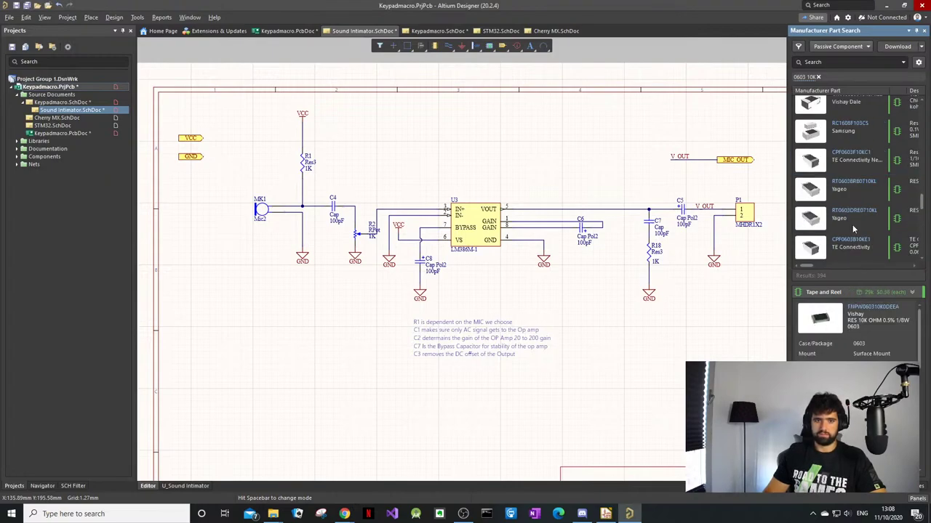
Step: Compare the details of the Yageo RT0603DRE0710KL and TE Connectivity CPF0603B10KE1 resistors
left_click(854, 228)
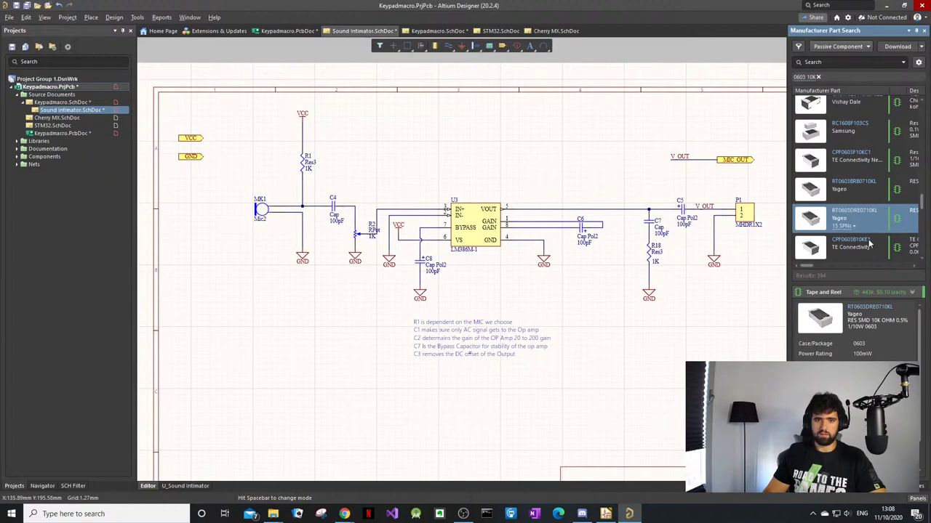
left_click(868, 246)
scroll(870, 249, "down", 3)
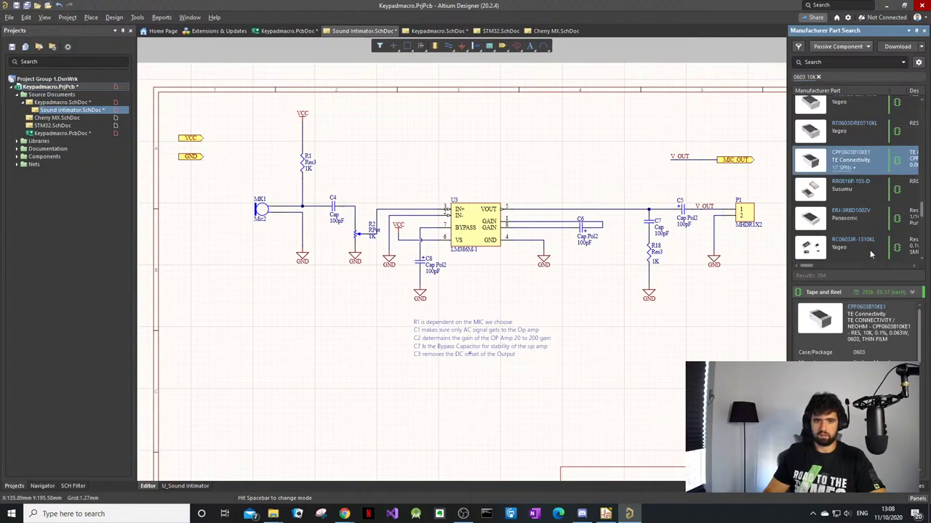
scroll(870, 249, "up", 3)
Step: Place the Yageo RT0603DRE0710KL resistor on the schematic near the microphone circuit and delete resistor R1 below VCC
left_click(865, 220)
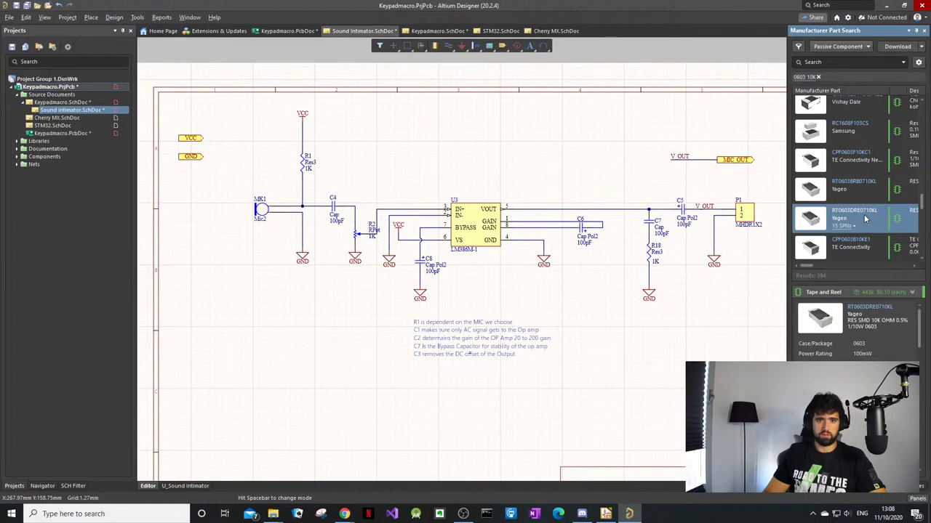
left_click_drag(547, 163, 355, 174)
left_click(392, 133)
left_click(301, 162)
key("Delete")
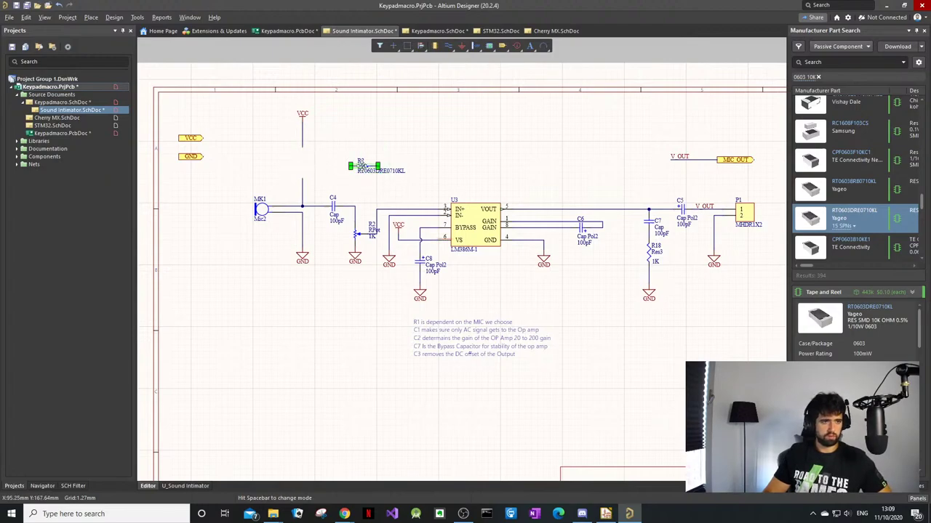
Step: Rotate the placed RT0603DRE0710KL resistor to vertical and move it into the gap left by R1 below VCC
key("space")
left_click_drag(401, 146, 301, 164)
key("ctrl+z")
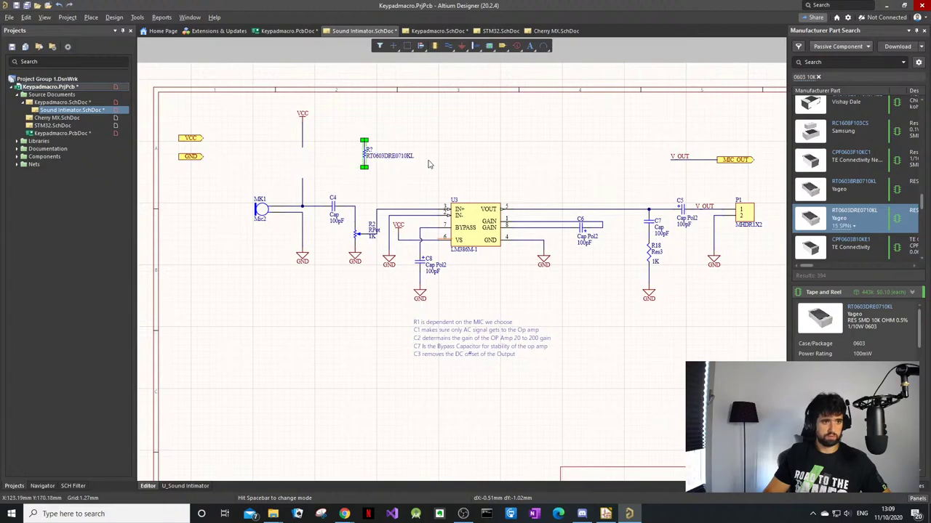
left_click(375, 172)
left_click(362, 161)
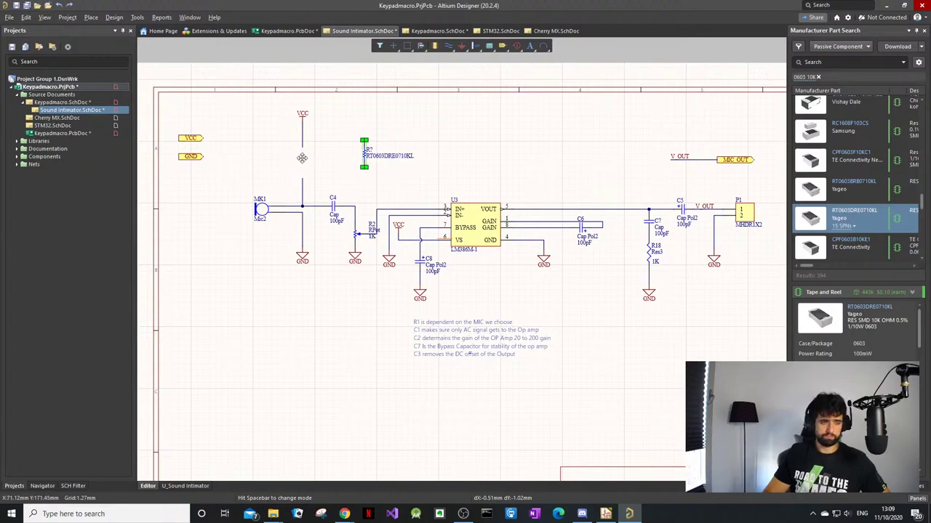
scroll(302, 158, "up", 2, "ctrl")
left_click(337, 142)
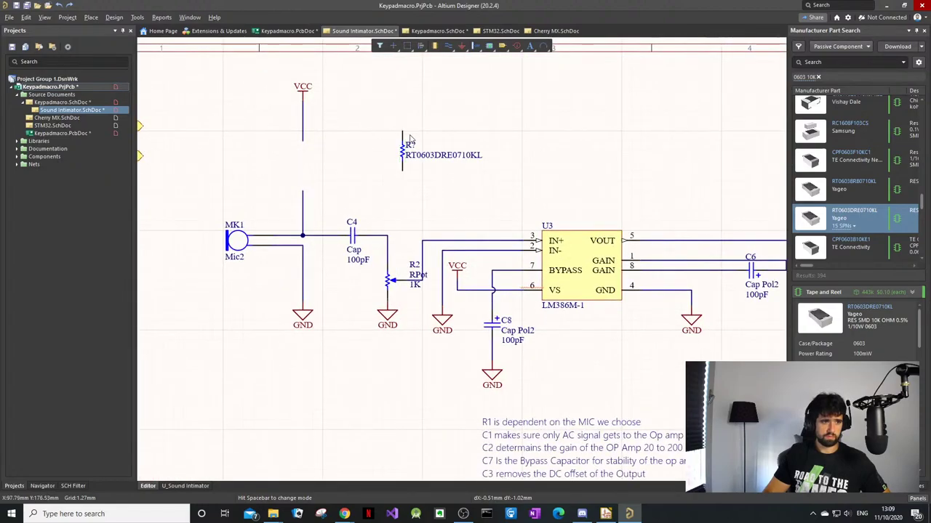
left_click_drag(402, 134, 303, 145)
left_click(347, 132)
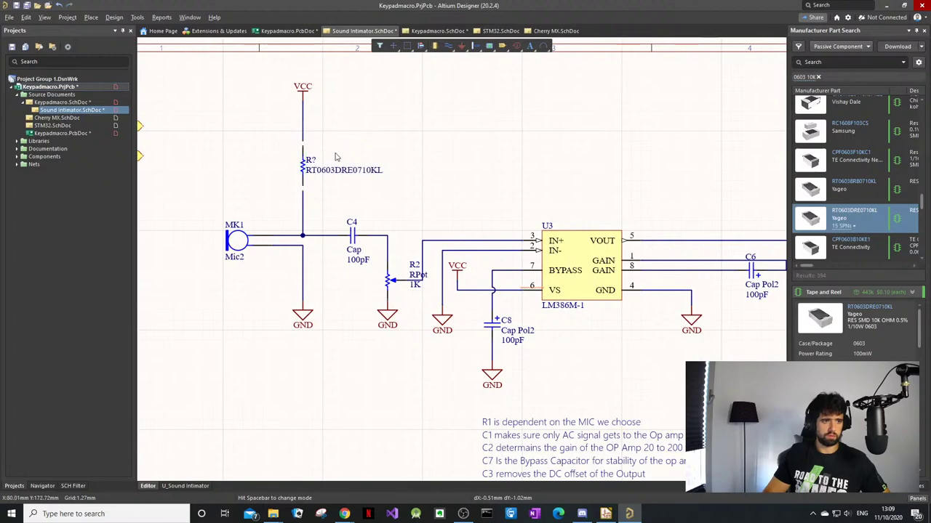
Step: Wire both ends of the new RT0603DRE0710KL resistor to the VCC line above and the microphone line below
scroll(298, 142, "up", 3, "ctrl")
key("p")
key("w")
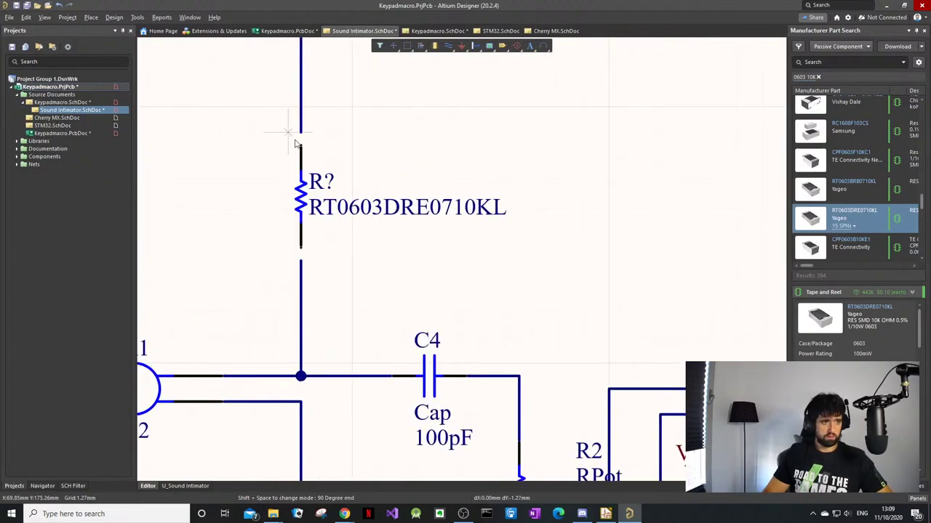
left_click(301, 261)
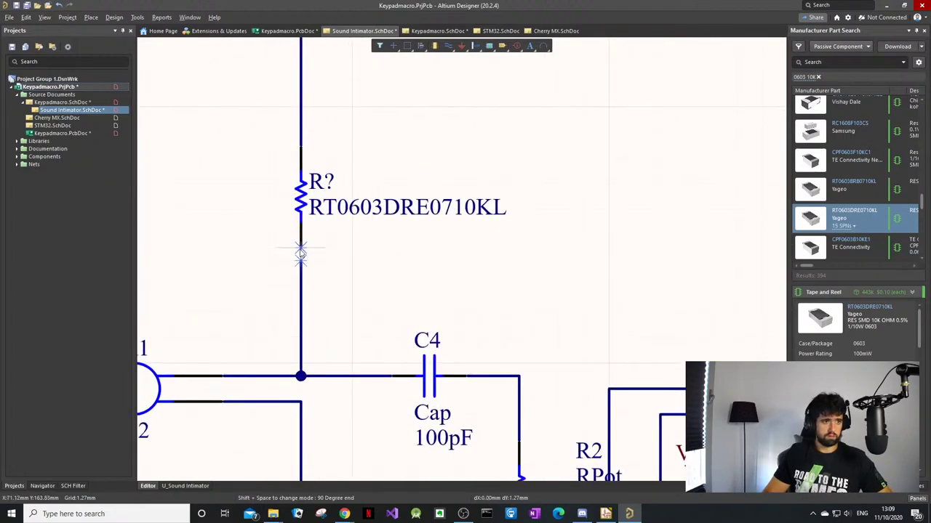
left_click(301, 249)
scroll(540, 157, "down", 2, "ctrl")
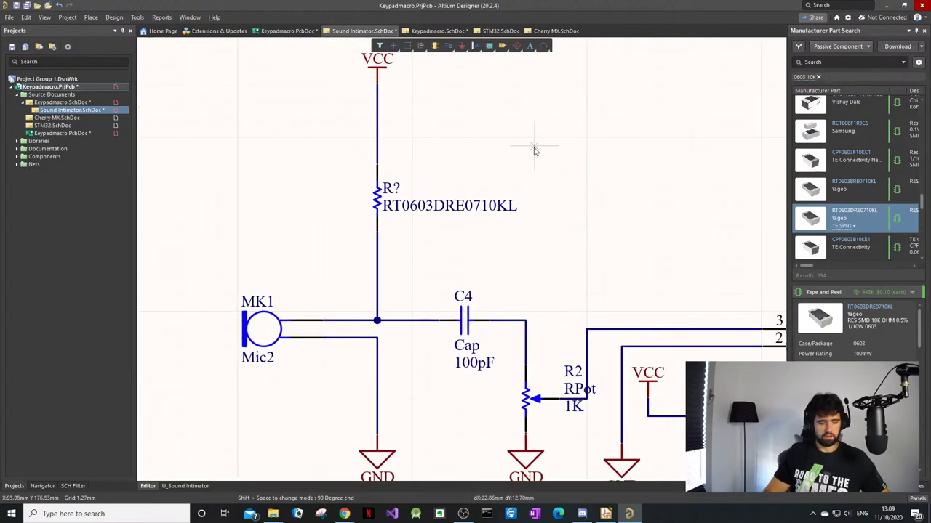
key("Escape")
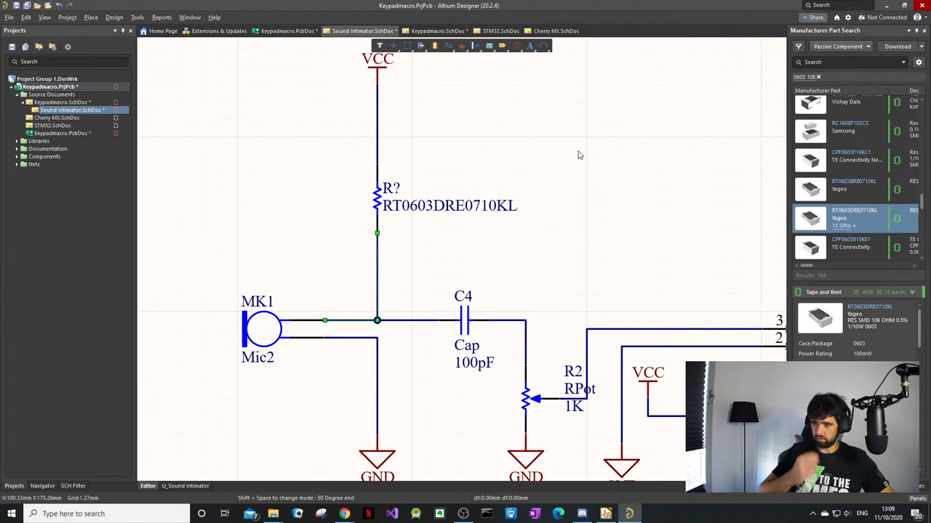
Step: Examine the LM386 amplifier and output sections of the schematic for the remaining resistors and capacitors that need replacing
scroll(733, 183, "down", 1, "ctrl")
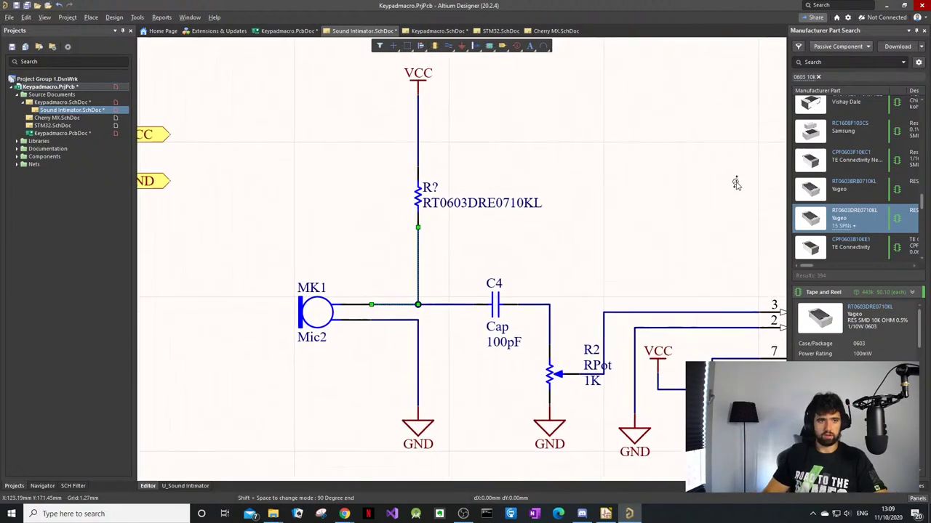
scroll(748, 189, "up", 1, "ctrl")
scroll(658, 206, "down", 1, "ctrl")
right_click_drag(658, 205, 495, 162)
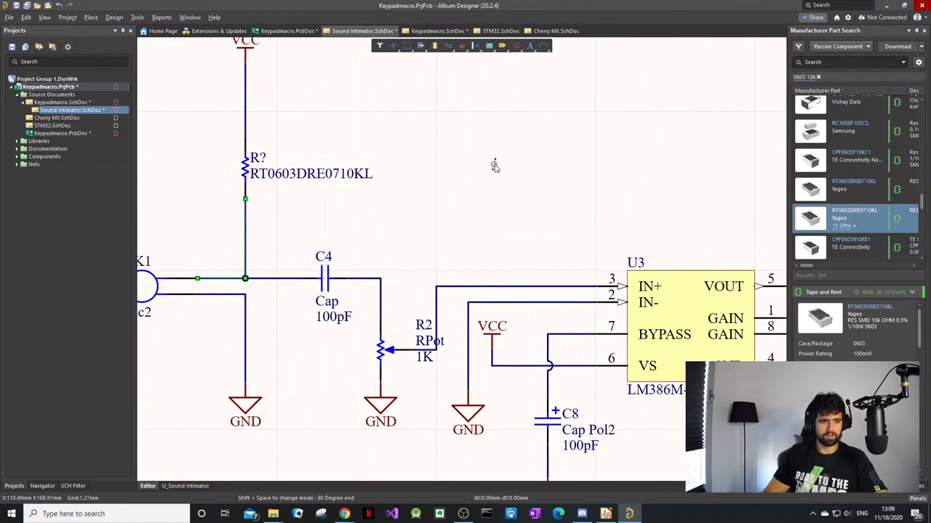
scroll(571, 279, "down", 2, "ctrl")
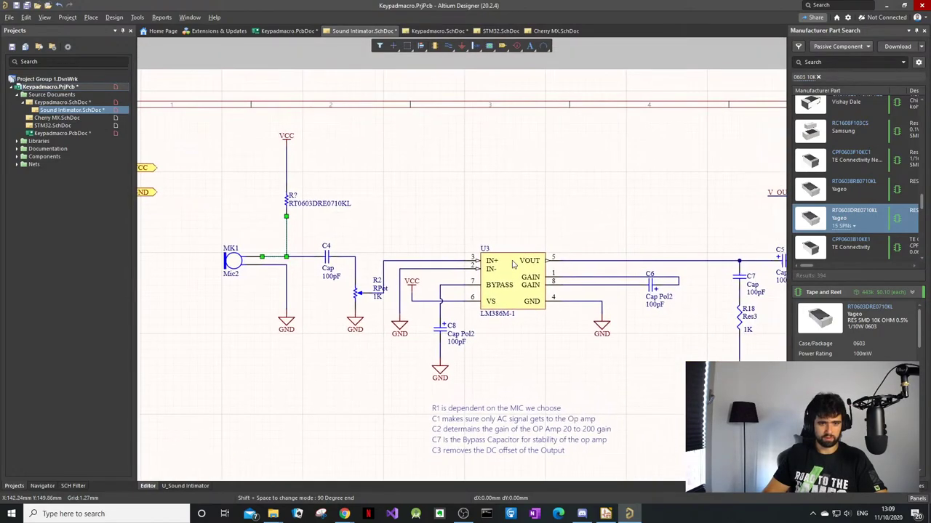
scroll(590, 293, "up", 1, "ctrl")
scroll(590, 292, "down", 2, "ctrl")
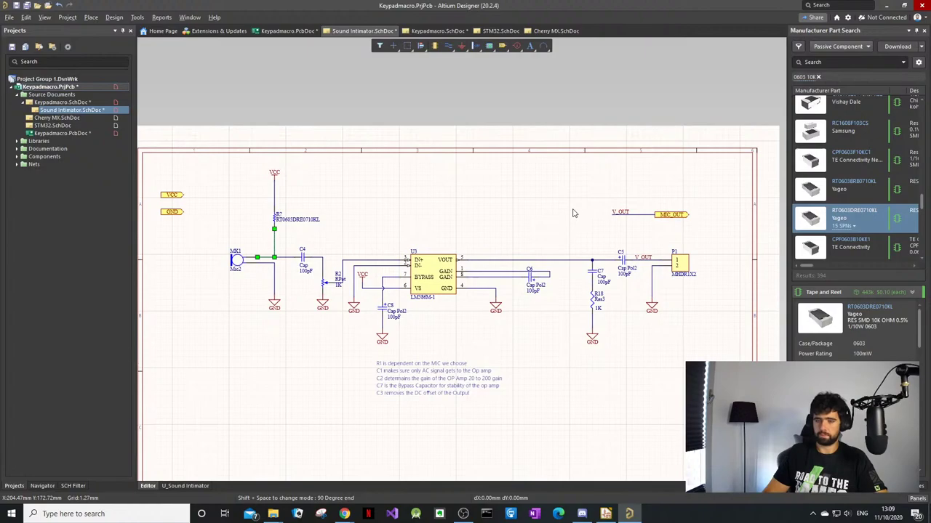
scroll(655, 255, "up", 3, "ctrl")
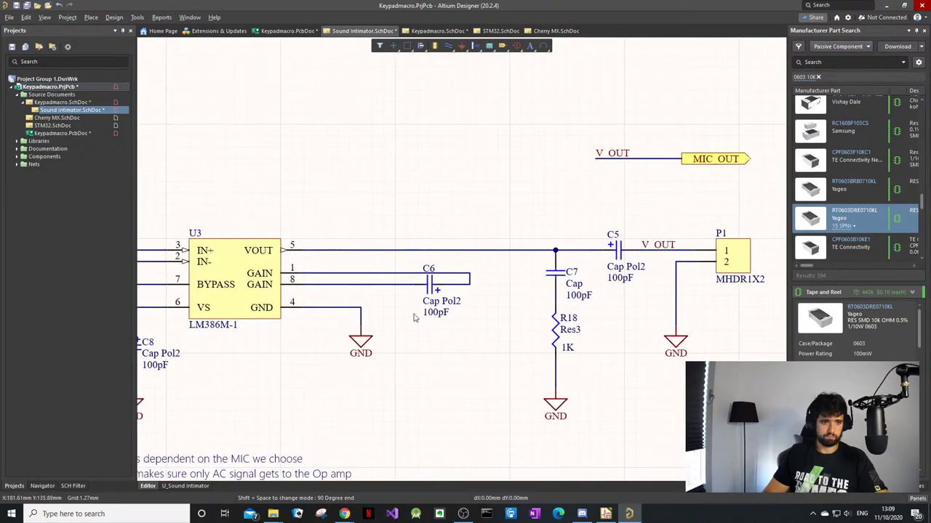
scroll(367, 295, "down", 1, "ctrl")
right_click_drag(253, 262, 347, 236)
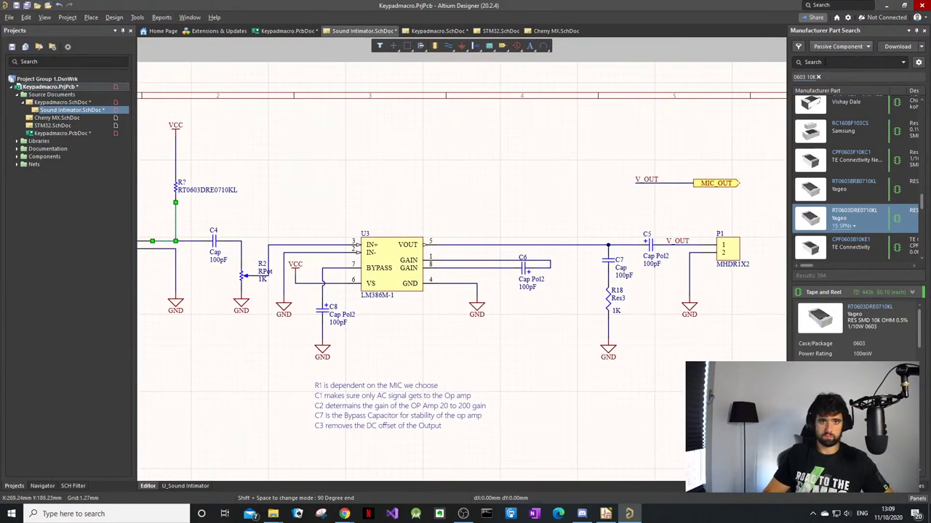
Step: Search the manufacturer parts for 1K passive components, and narrow the search to 0603 1K
left_click(825, 62)
type("1K")
key("Return")
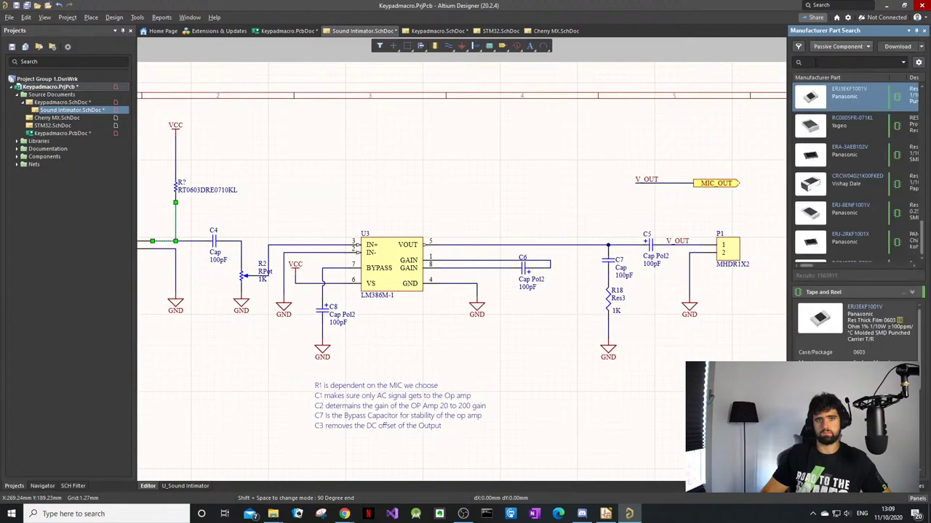
type("060")
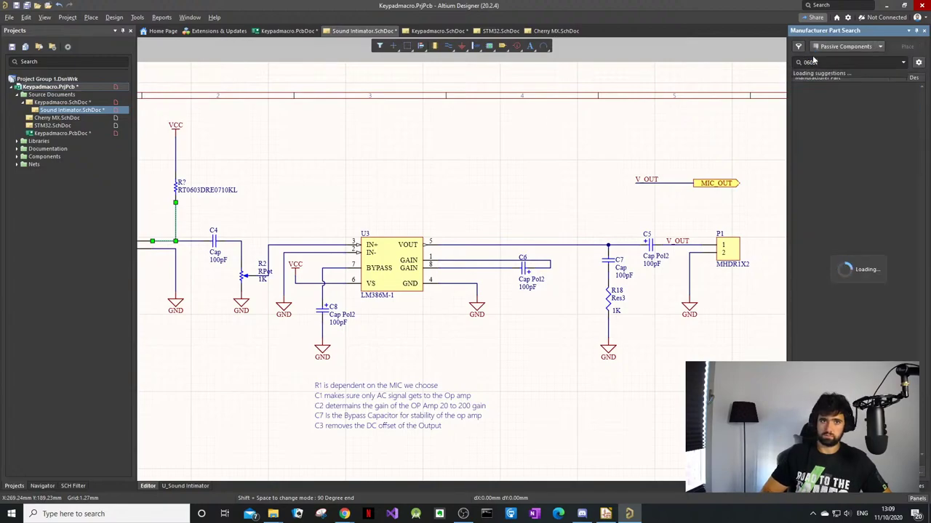
type("3 1K")
key("Return")
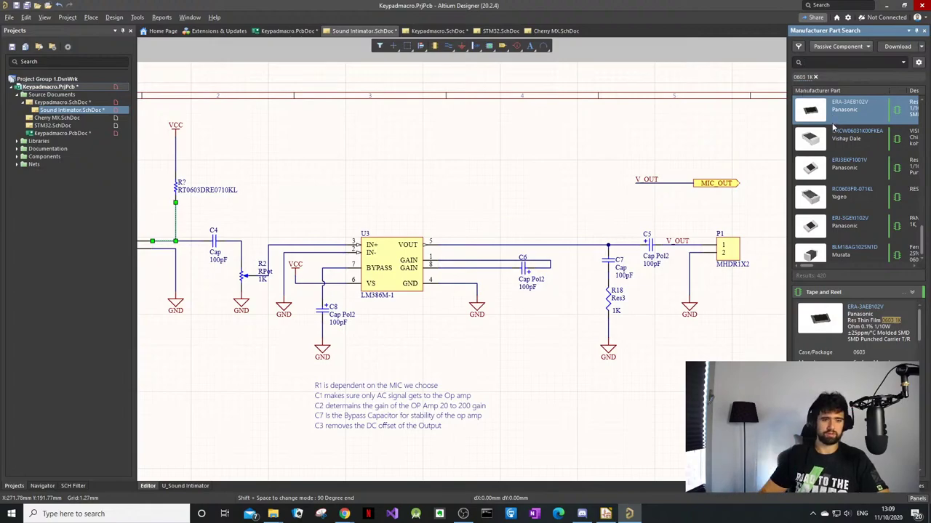
Step: Review the resistors in the schematic and view the details of the Panasonic ERA-3AEB102V resistor
scroll(215, 201, "down", 2, "ctrl")
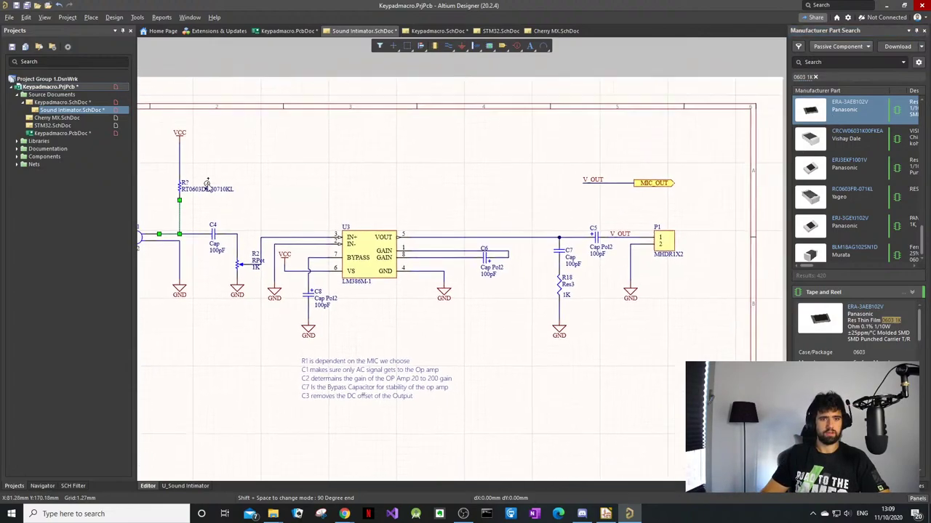
scroll(273, 206, "up", 1, "ctrl")
scroll(329, 200, "up", 2, "ctrl")
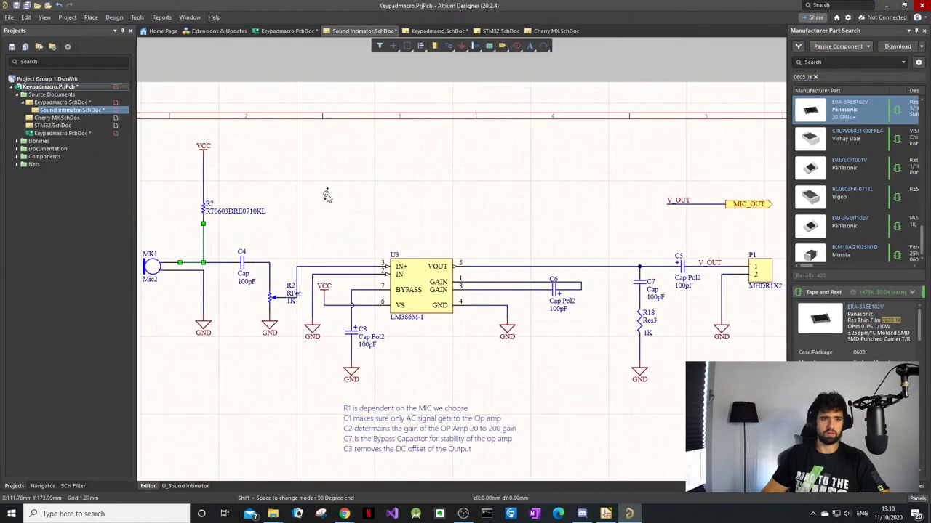
scroll(327, 195, "down", 1, "ctrl")
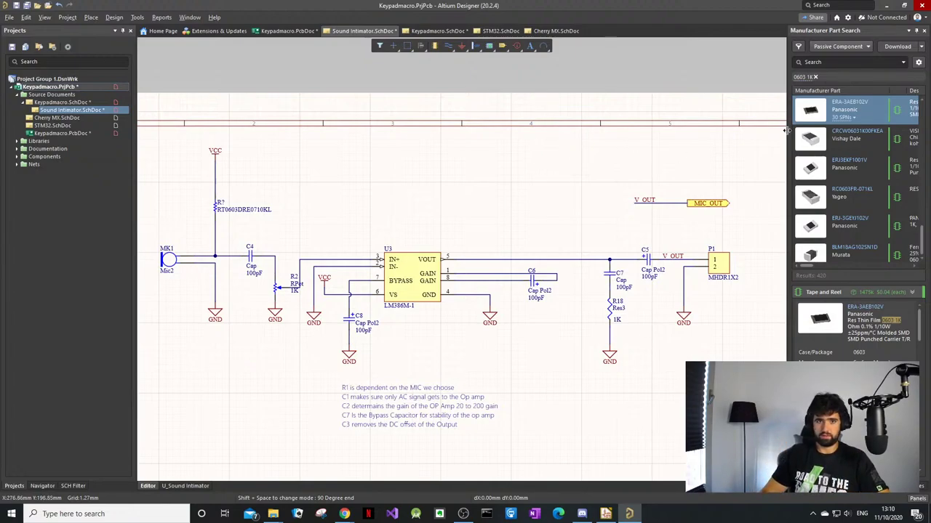
left_click(863, 106)
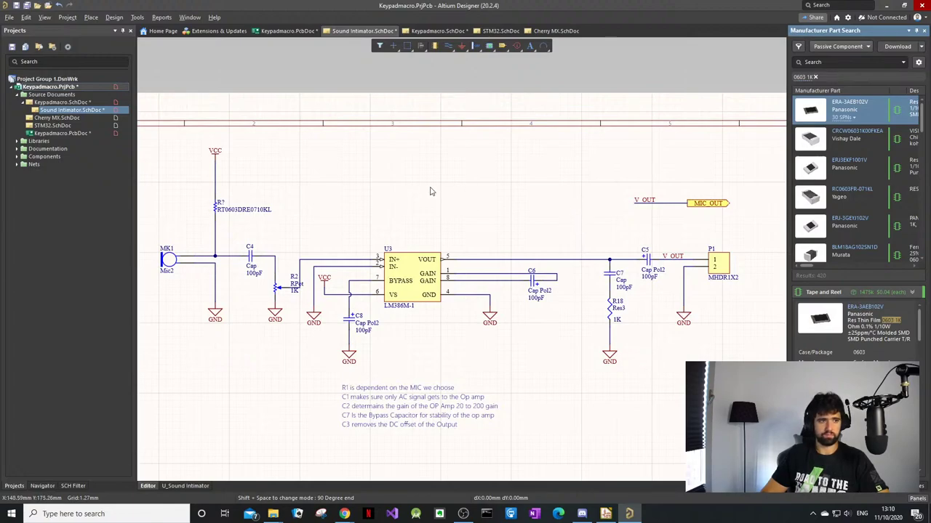
left_click(417, 167)
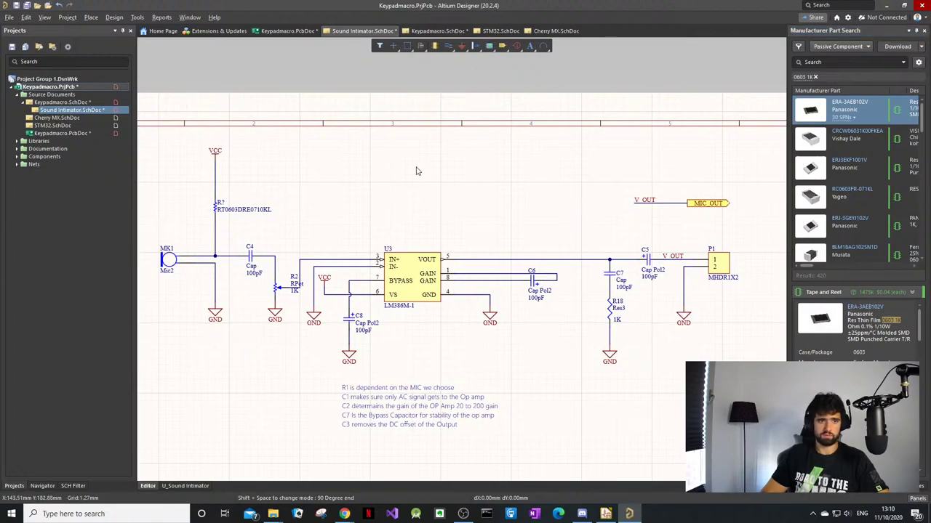
Step: Replace resistor R18 below C7 with a copy of the RT0603DRE0710KL resistor
left_click(214, 206)
left_click(239, 139)
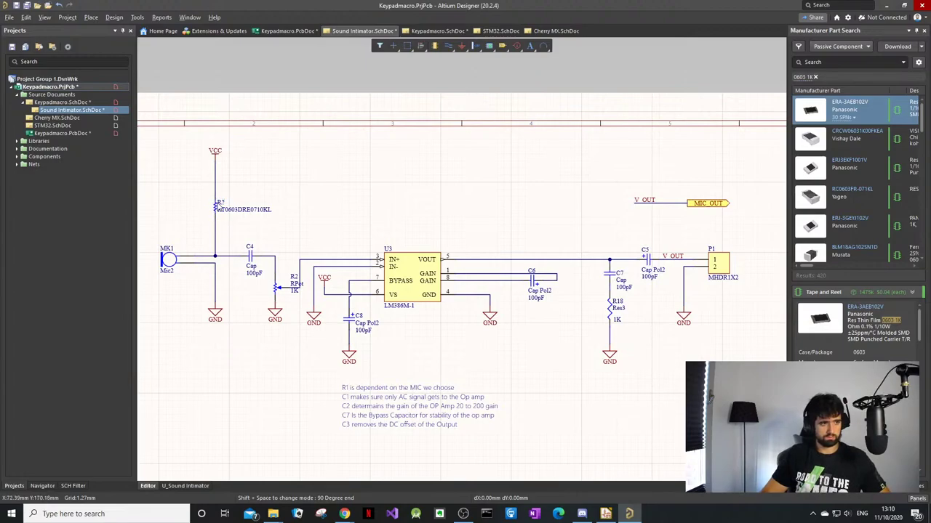
left_click_drag(216, 208, 551, 352, "shift")
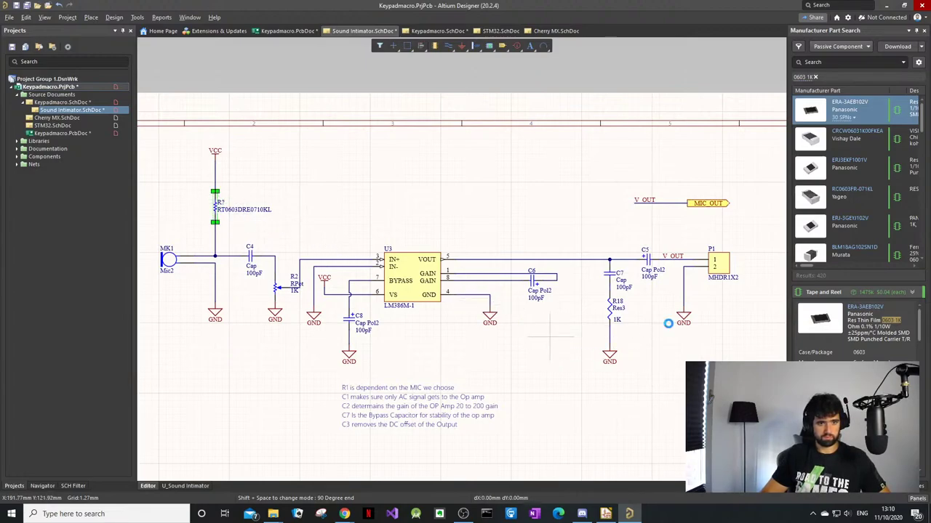
left_click(609, 309)
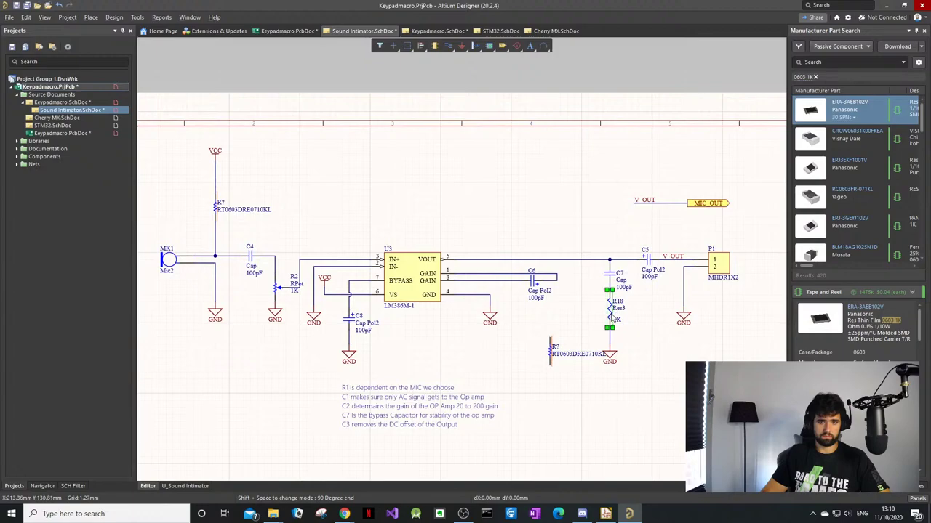
key("Delete")
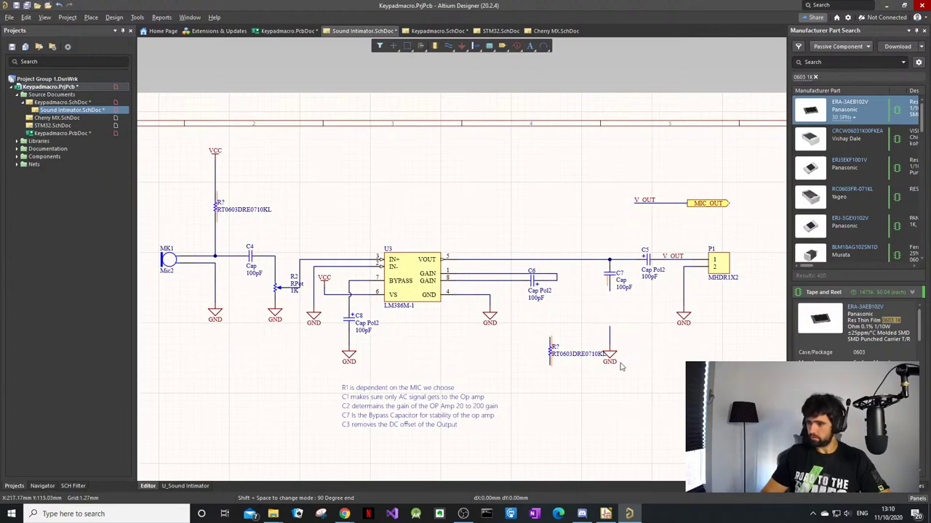
left_click_drag(575, 334, 609, 321)
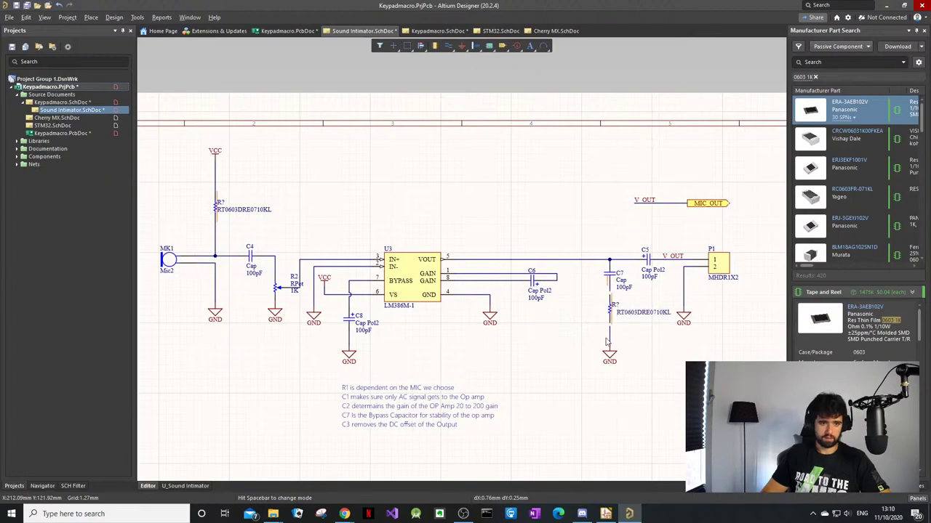
Step: Wire the copied resistor's ends to the GND symbol below and to capacitor C7 above
scroll(604, 338, "up", 4, "ctrl")
right_click(603, 338)
left_click(625, 185)
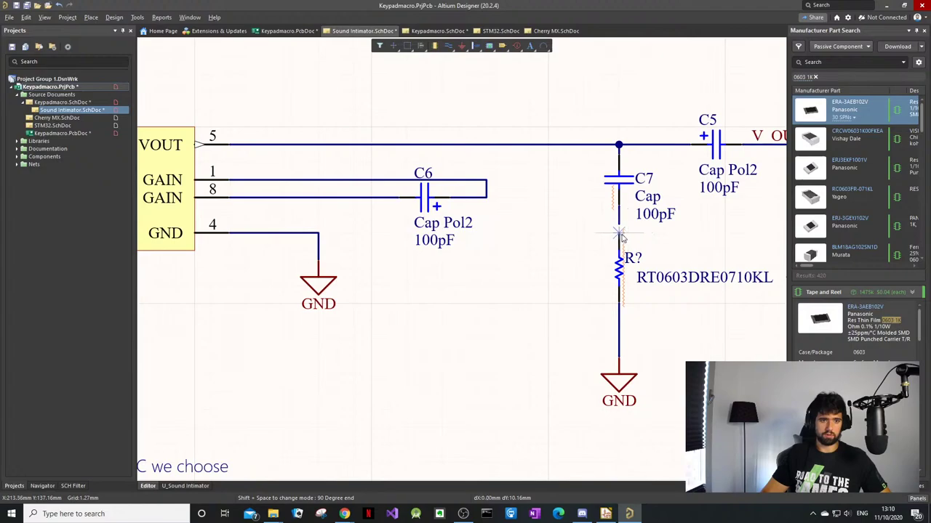
Step: Open the value parameter of potentiometer R2 and move its text labels closer to the symbol
scroll(681, 226, "down", 6, "ctrl")
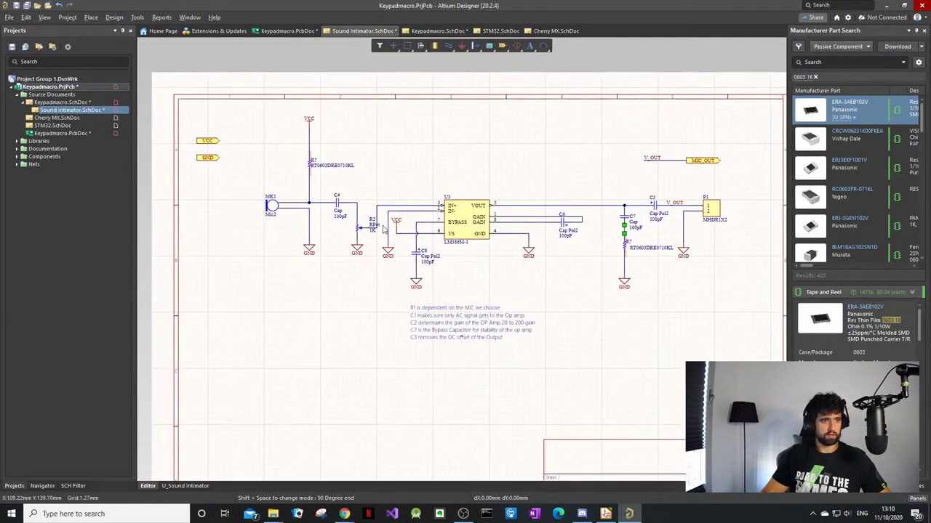
scroll(356, 216, "up", 5, "ctrl")
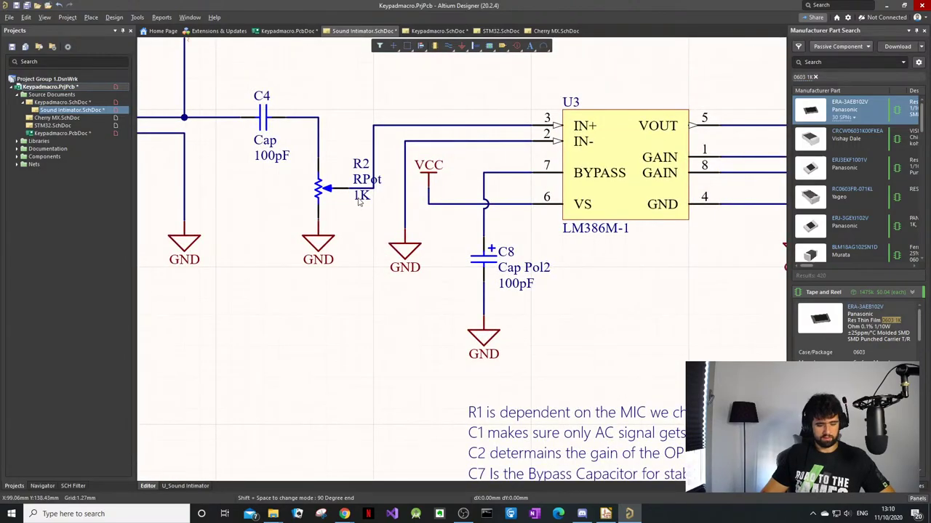
right_click(358, 202)
key("Escape")
left_click(359, 198)
right_click(360, 198)
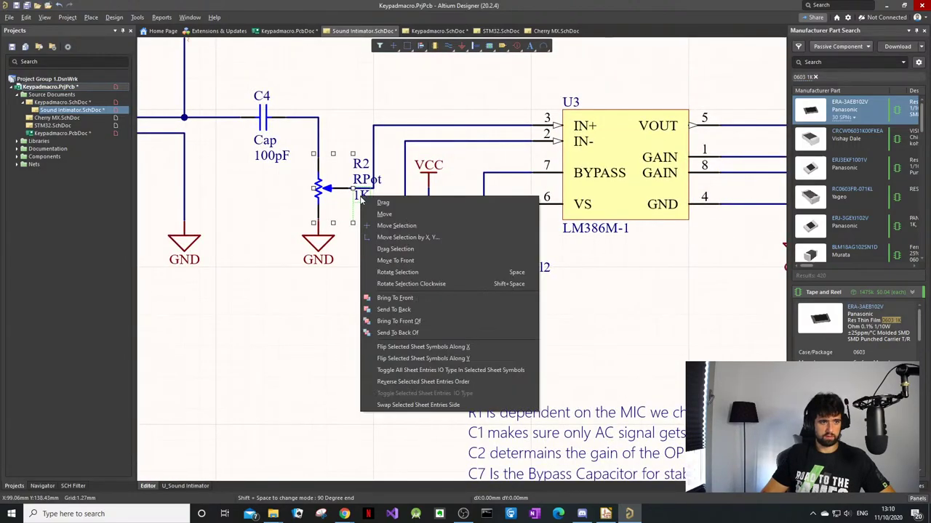
key("Escape")
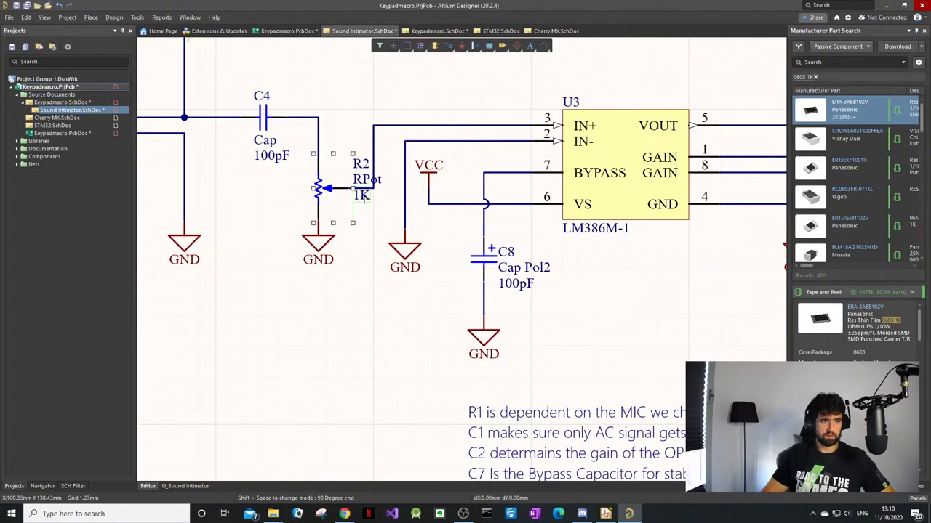
double_click(362, 196)
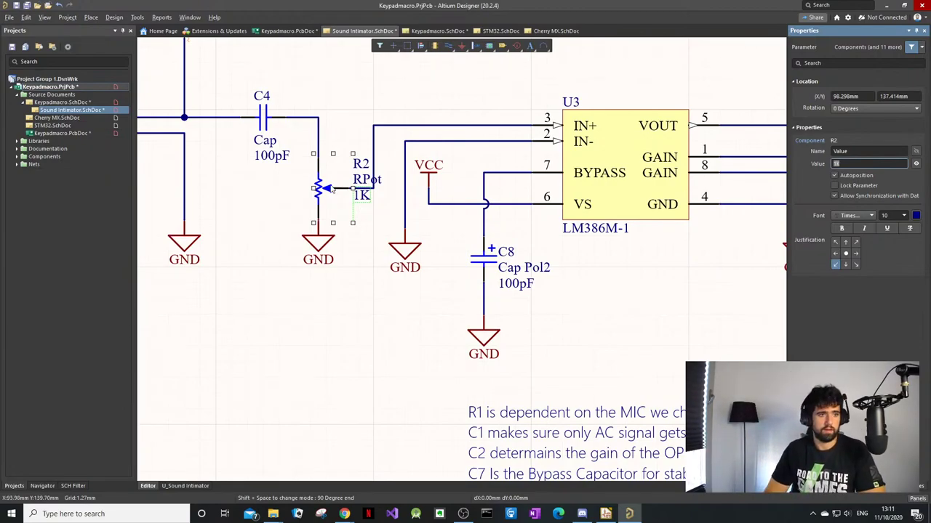
left_click_drag(355, 182, 334, 202)
left_click(358, 164)
left_click(364, 221)
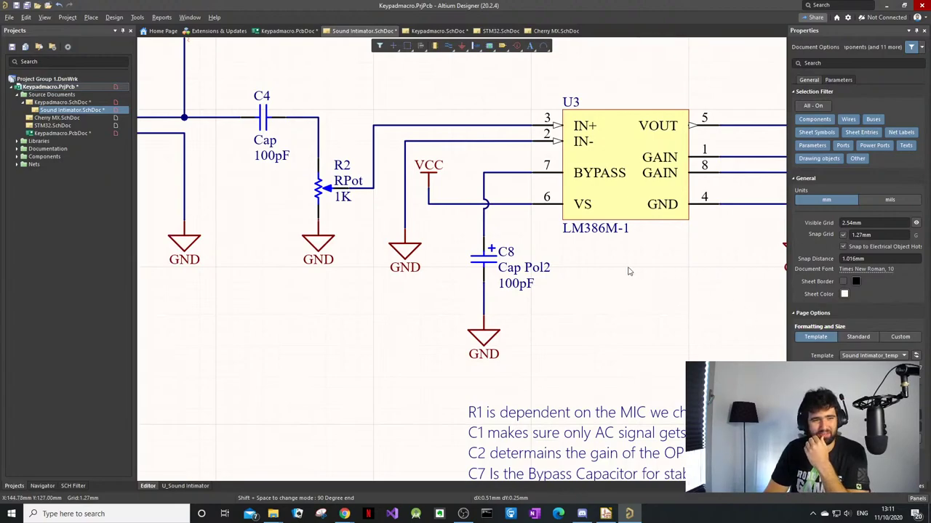
Step: Examine the Sound Intimator schematic from the microphone to the output connector for the remaining generic components
scroll(463, 236, "down", 2, "ctrl")
scroll(465, 238, "up", 1, "ctrl")
scroll(498, 251, "down", 1, "ctrl")
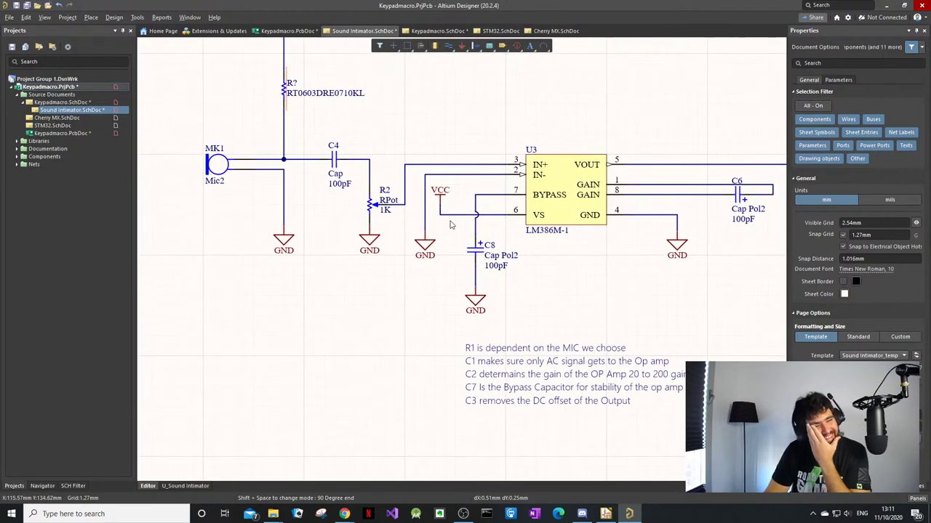
scroll(387, 168, "down", 2, "ctrl")
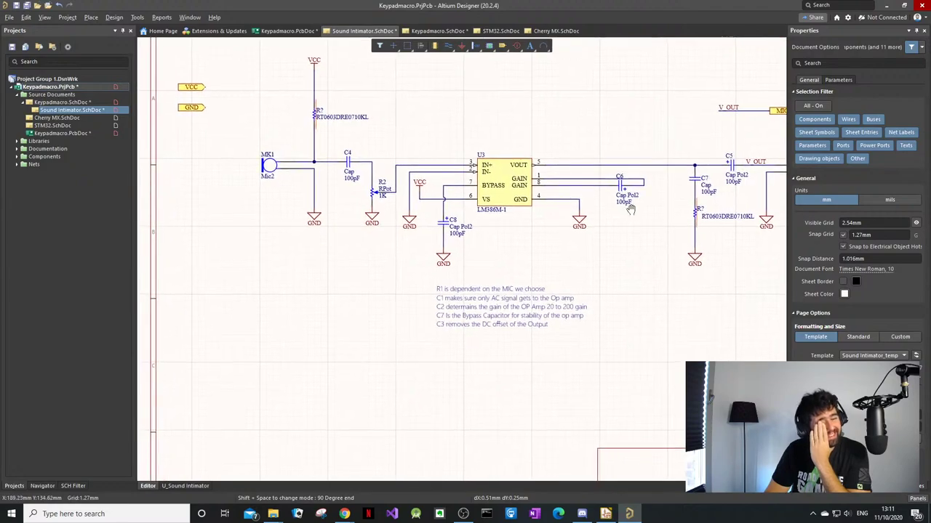
scroll(509, 171, "right", 2, "shift")
scroll(555, 181, "up", 1, "ctrl")
scroll(557, 210, "up", 2, "ctrl")
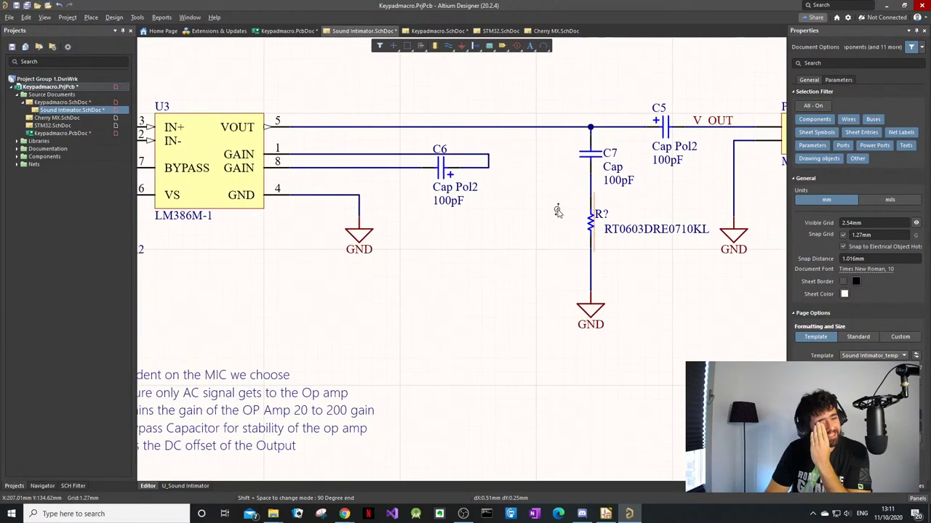
scroll(581, 218, "down", 1, "ctrl")
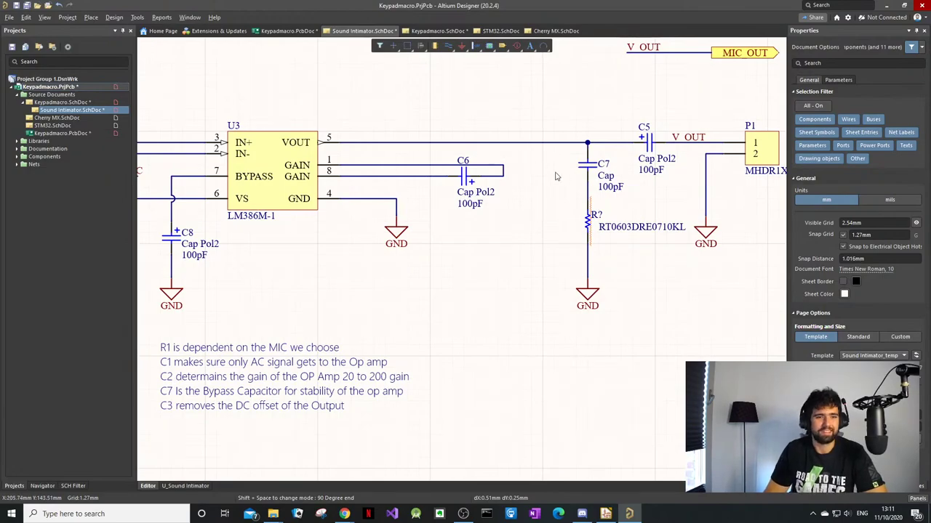
scroll(439, 114, "down", 2, "ctrl")
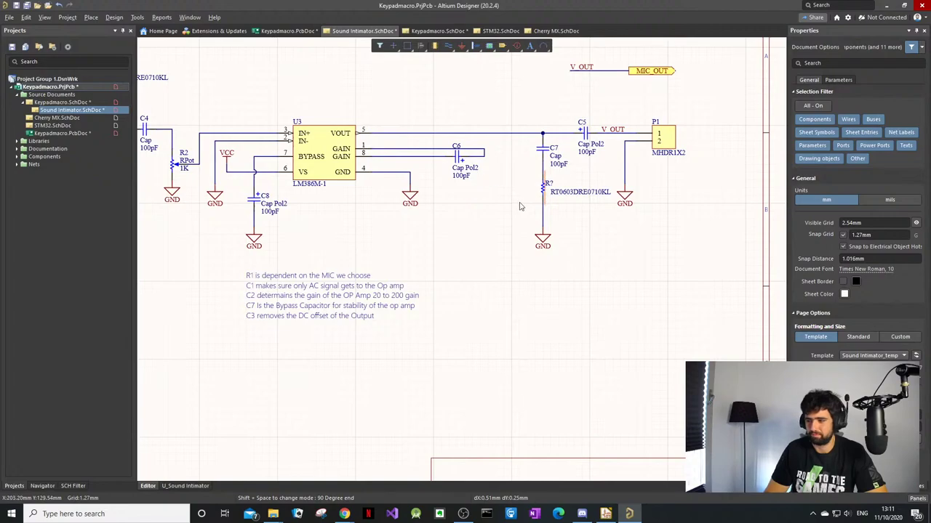
scroll(346, 197, "down", 1, "ctrl")
right_click_drag(346, 197, 520, 244)
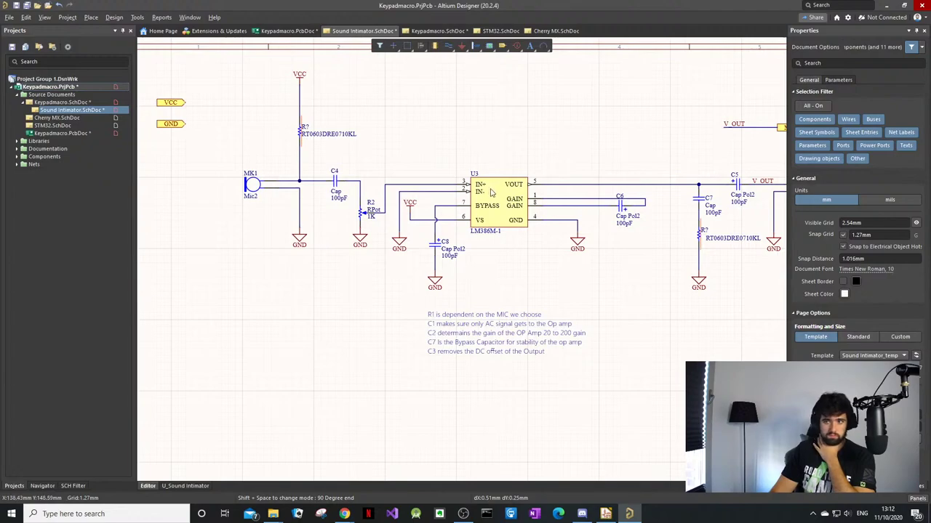
scroll(493, 193, "down", 4, "ctrl")
scroll(506, 193, "up", 3, "ctrl")
right_click_drag(507, 193, 456, 200)
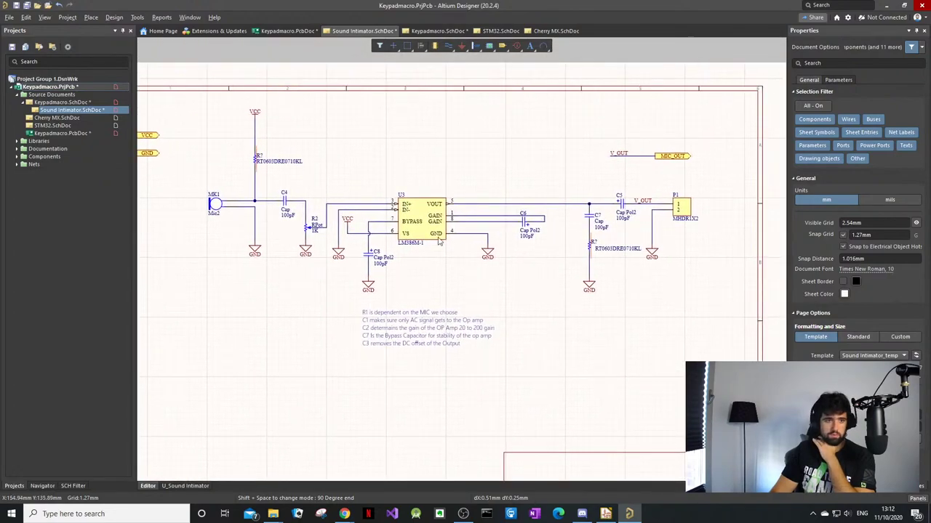
scroll(412, 236, "up", 3, "ctrl")
right_click_drag(274, 161, 301, 165)
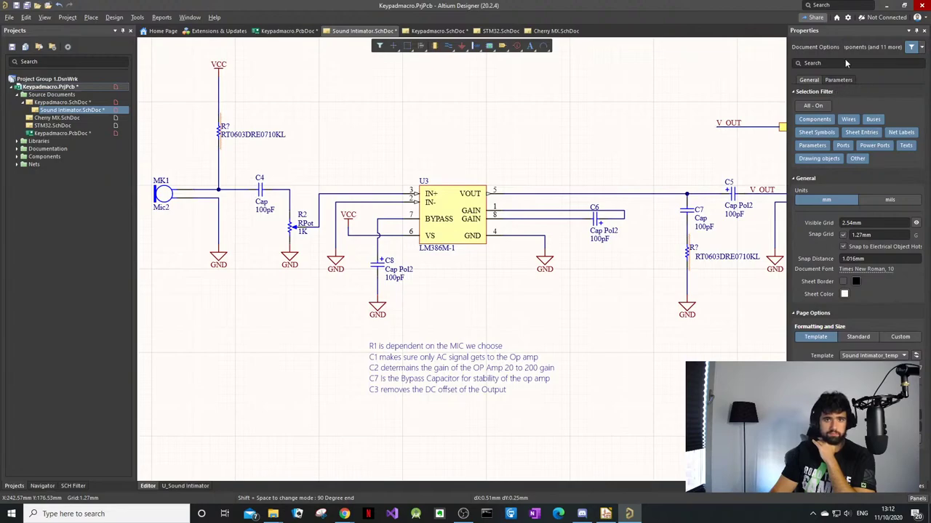
Step: Open the manufacturer part search and look up CAP-0603-102-K-0010-SM among the passive components
key("p")
key("p")
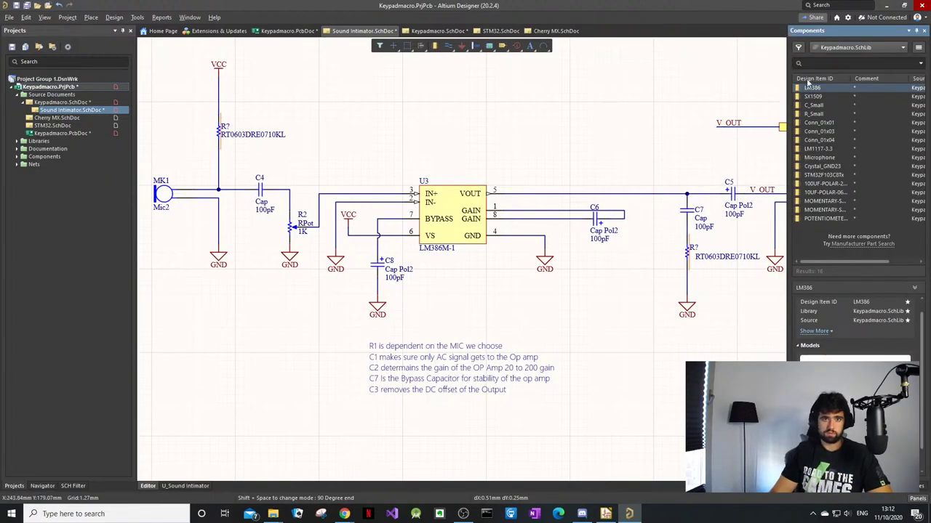
left_click(877, 245)
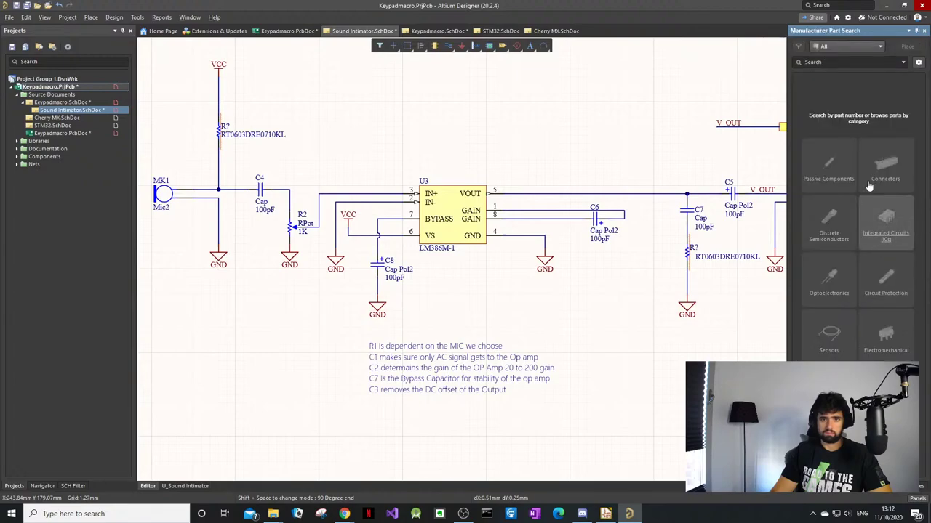
left_click(830, 166)
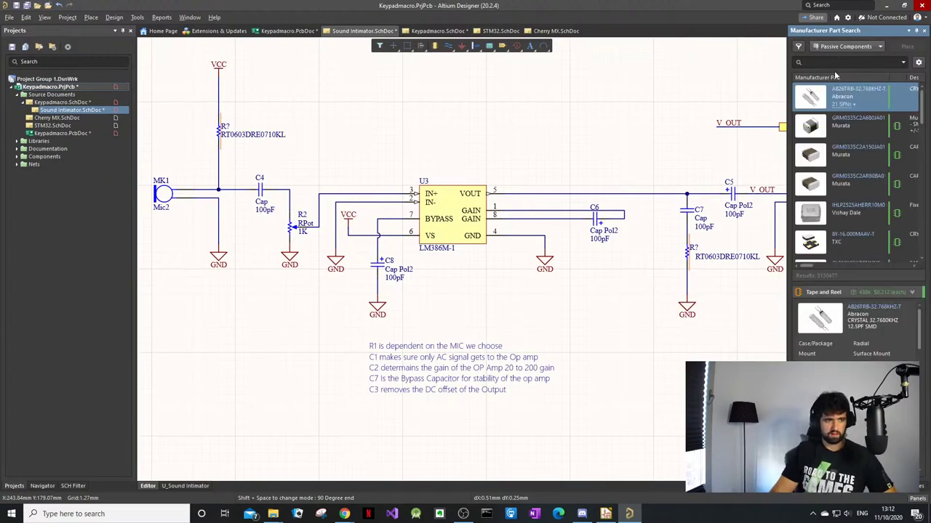
type("0603")
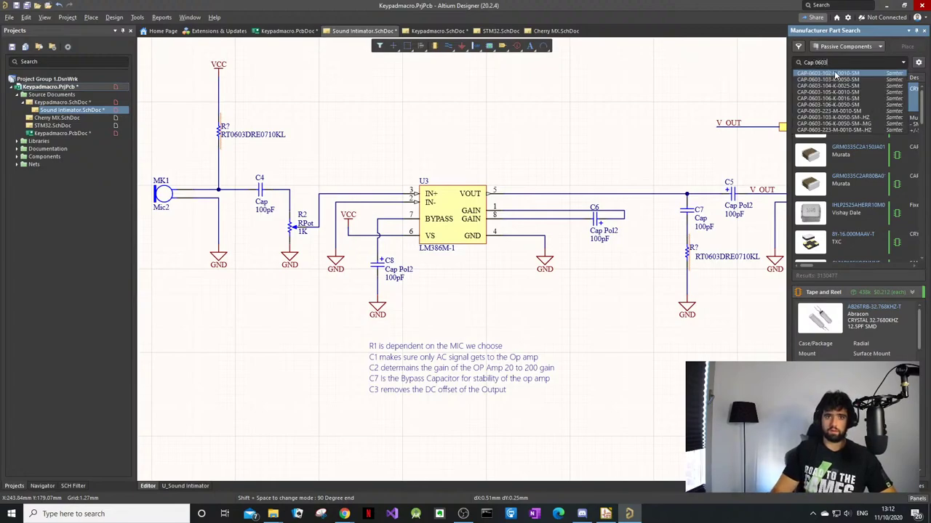
left_click(835, 75)
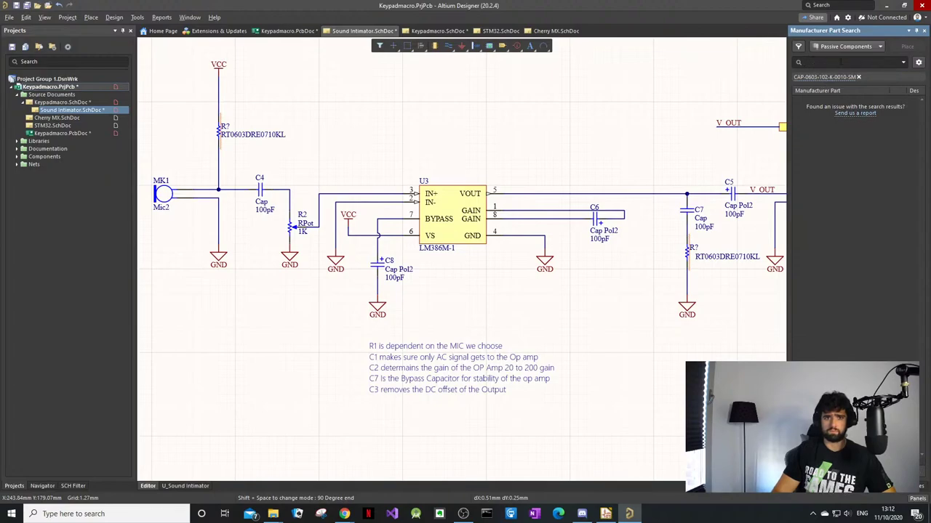
Step: Clear the part number filter and search the passive components for Cap 0603
left_click(858, 76)
type("Ca")
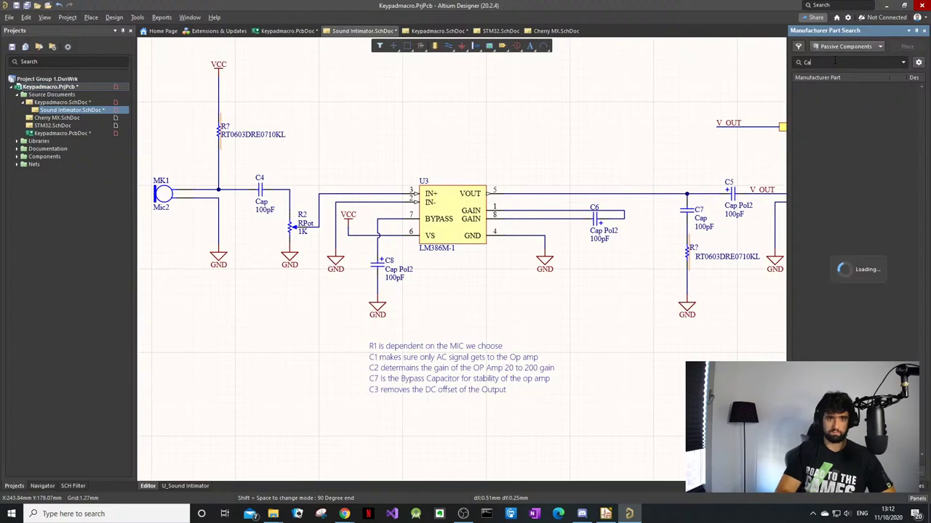
type("p 0603")
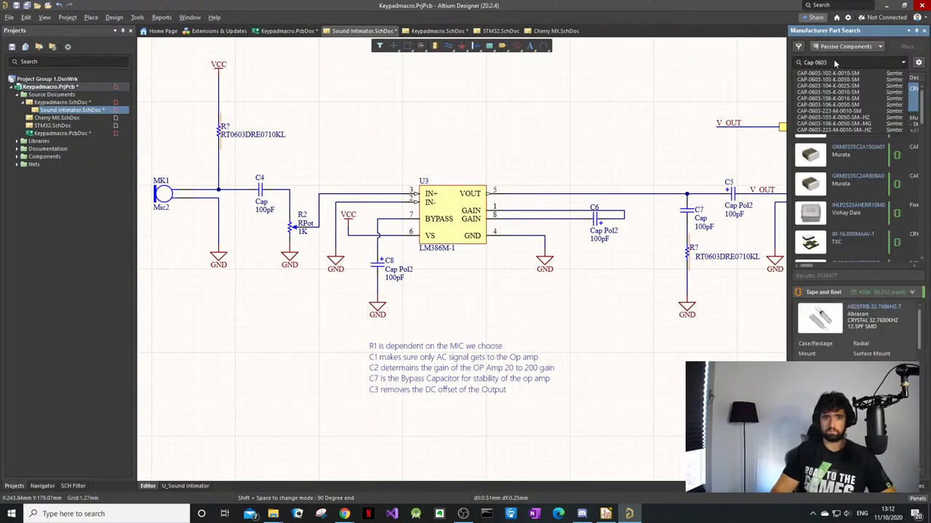
key("Return")
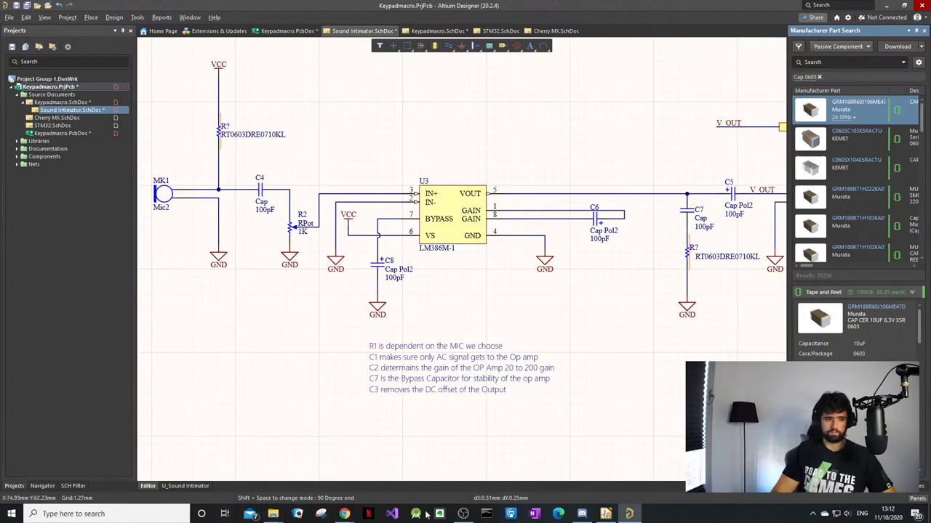
Step: Replace capacitor C4 with the Murata GRM188R60J106ME47D capacitor, aligning it with the microphone wire above potentiometer R2
left_click(344, 514)
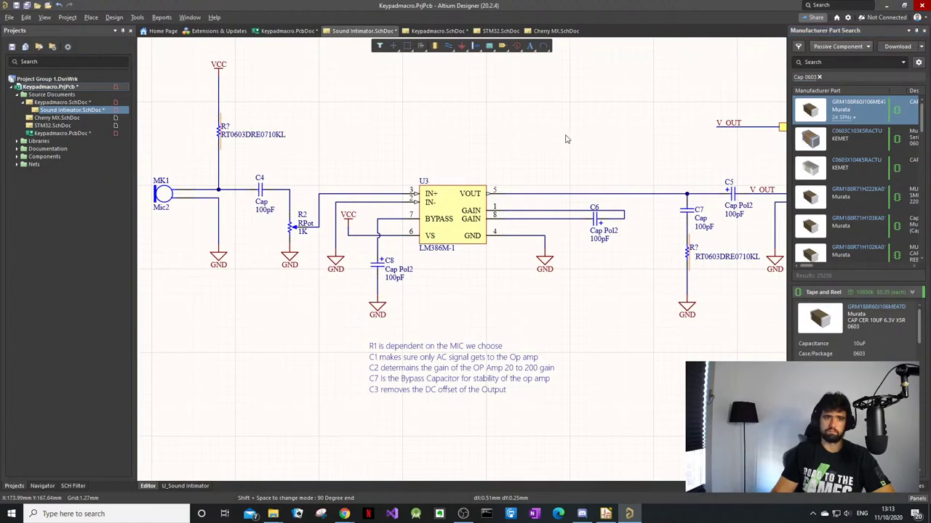
left_click_drag(853, 114, 380, 137)
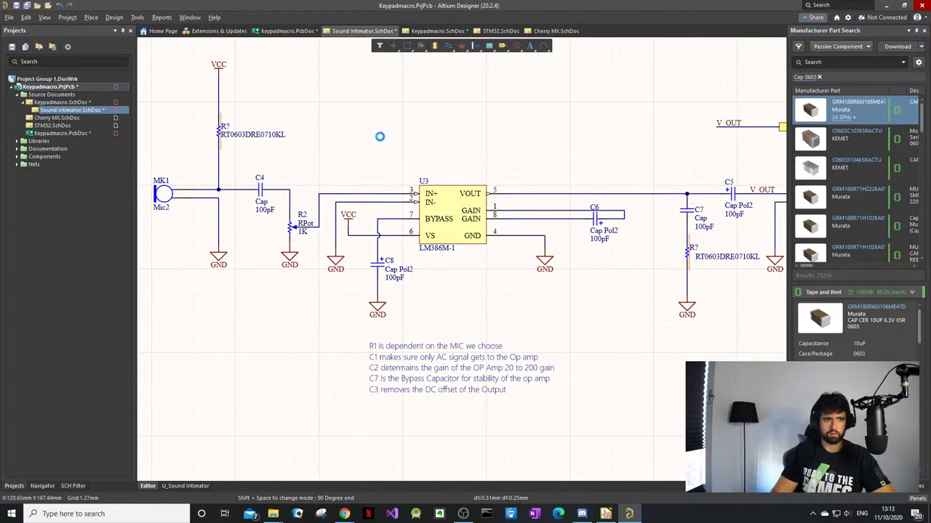
left_click(269, 188)
key("Delete")
left_click_drag(386, 144, 293, 188)
scroll(282, 192, "up", 1, "ctrl")
scroll(283, 192, "up", 1, "ctrl")
left_click(276, 189)
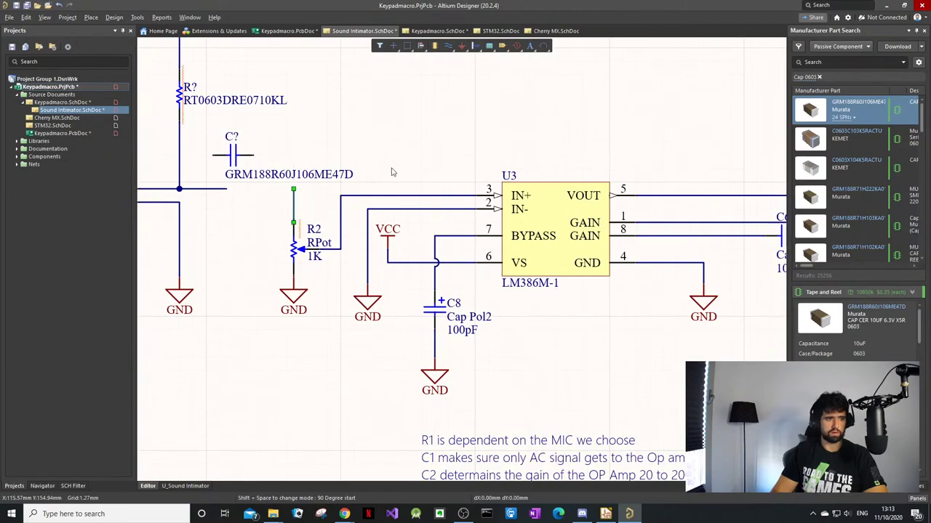
key("Escape")
left_click_drag(251, 155, 284, 189)
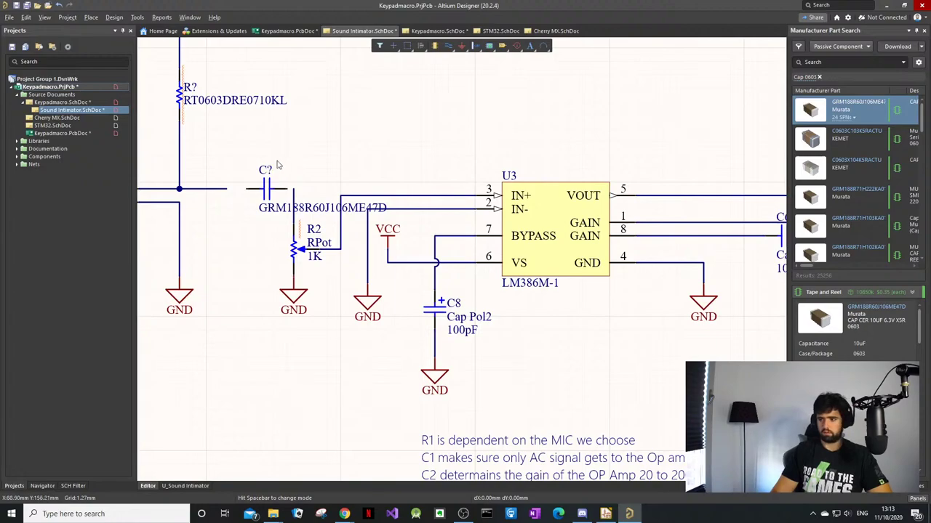
Step: Wire the new capacitor's ends to potentiometer R2 and to the microphone wire
key("p")
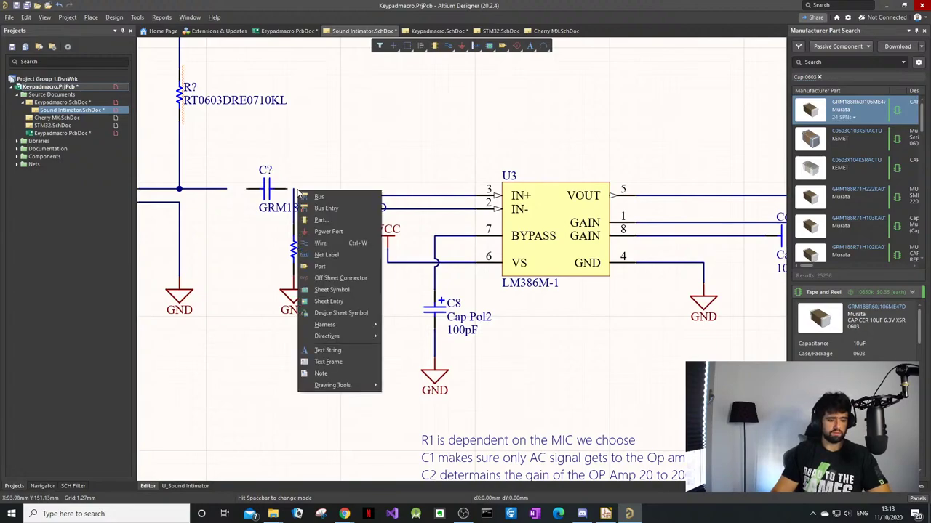
key("w")
left_click(293, 189)
left_click(287, 189)
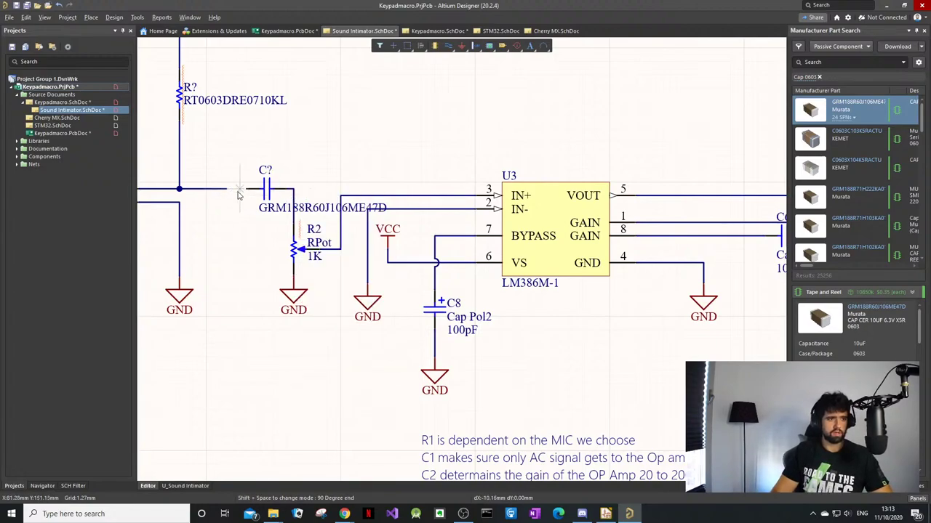
left_click(247, 189)
left_click(226, 189)
right_click(355, 188)
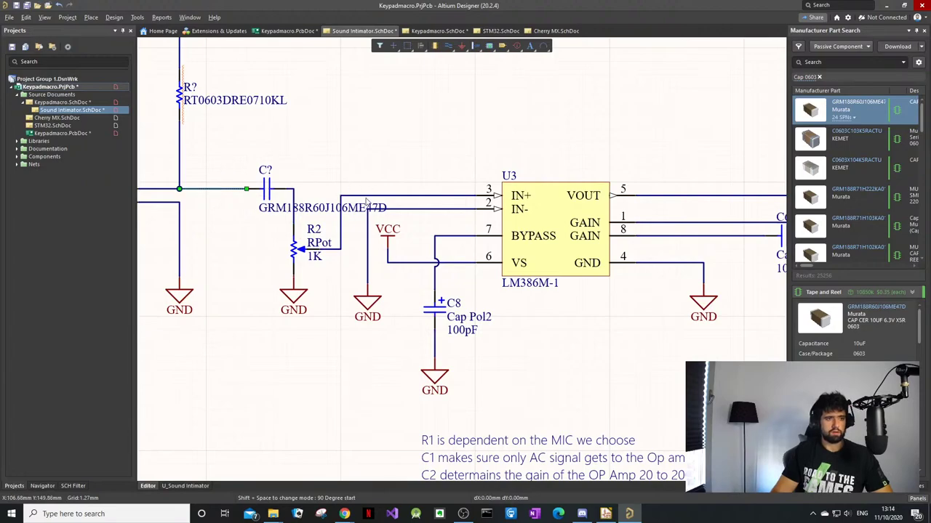
Step: Clear the Cap 0603 filter and search the passive components for Elec Cap
scroll(356, 227, "down", 3, "ctrl")
right_click_drag(629, 254, 561, 257)
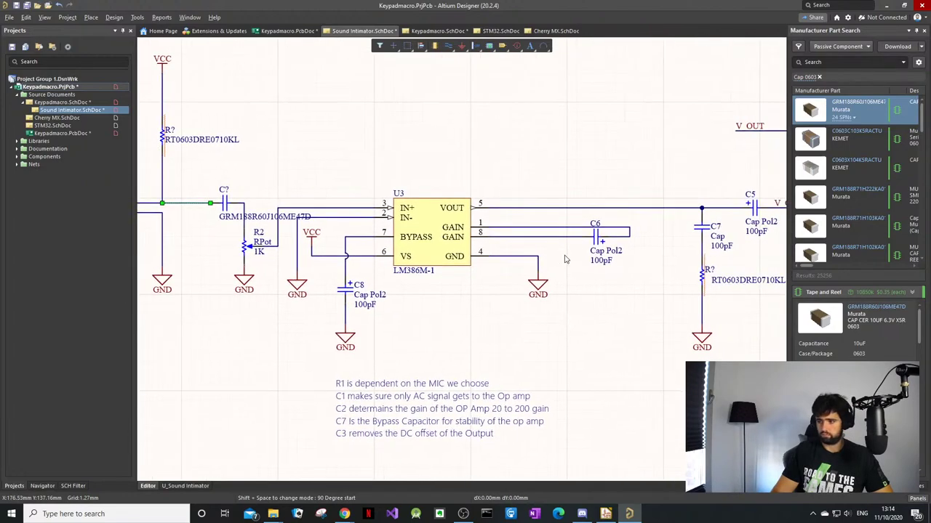
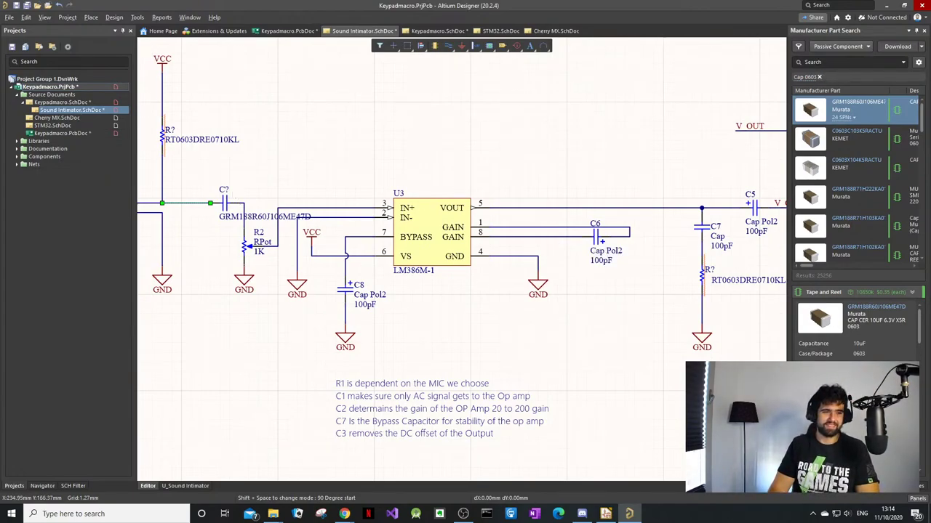
left_click(819, 77)
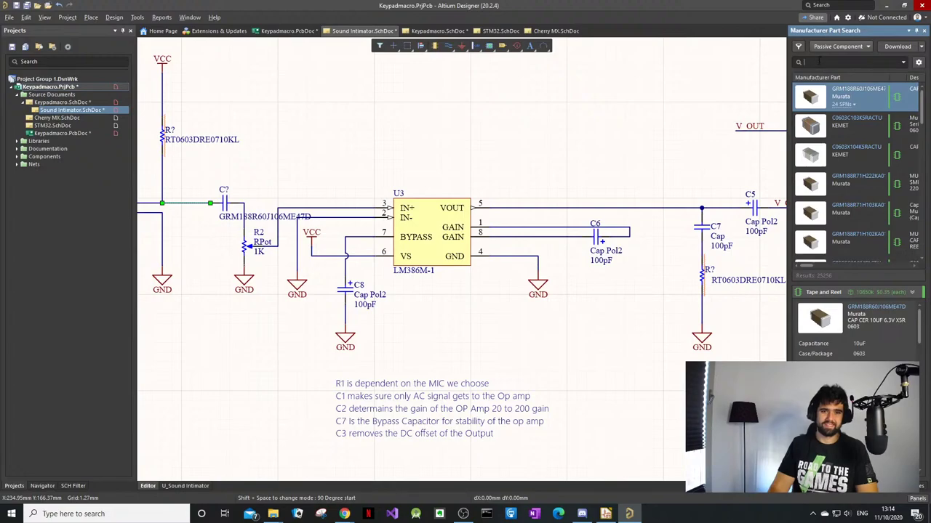
left_click(819, 62)
type("Elec")
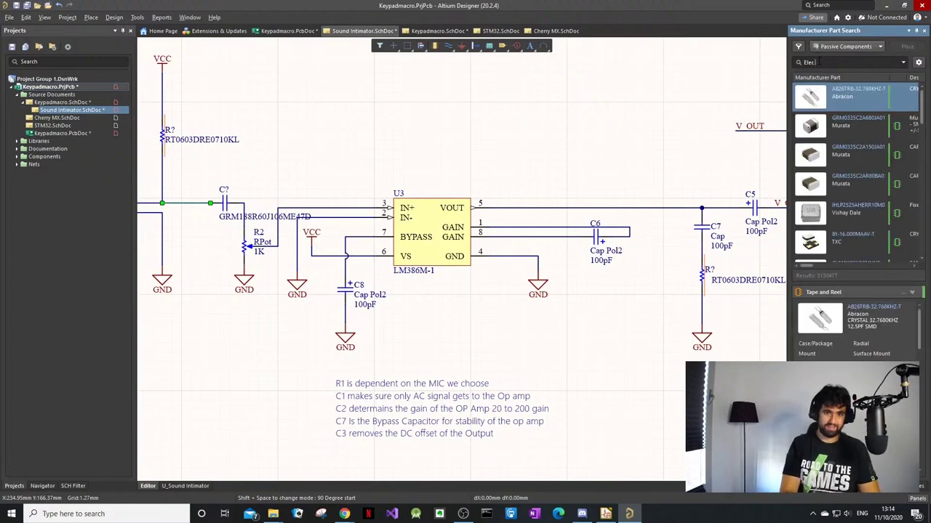
type(" Cap 0603")
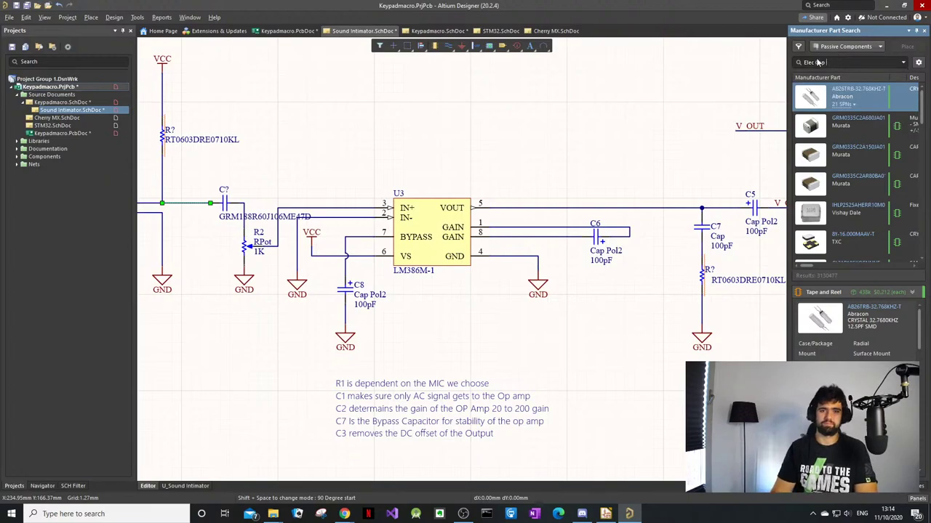
key("Return")
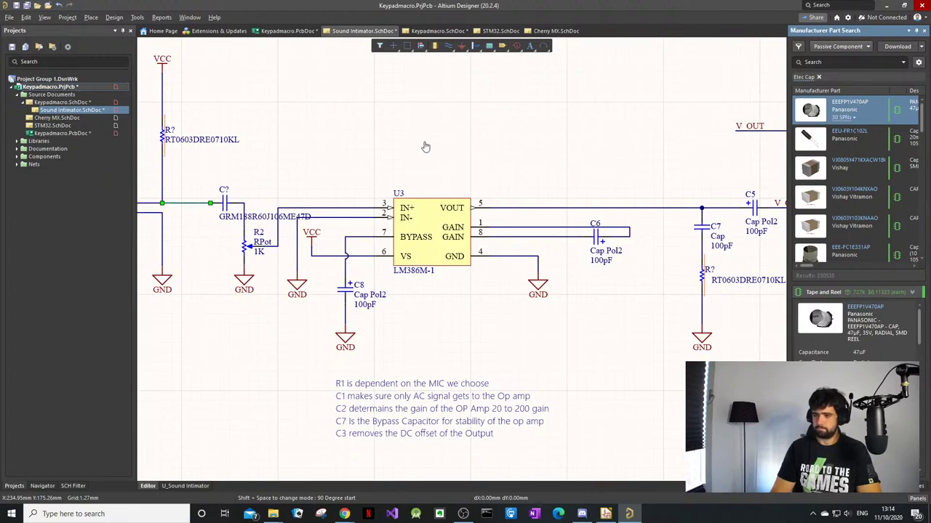
Step: Replace capacitor C8 with the Panasonic EEEFP1V470AP capacitor, lowering the ground symbol beneath it to make room
right_click_drag(443, 151, 445, 152)
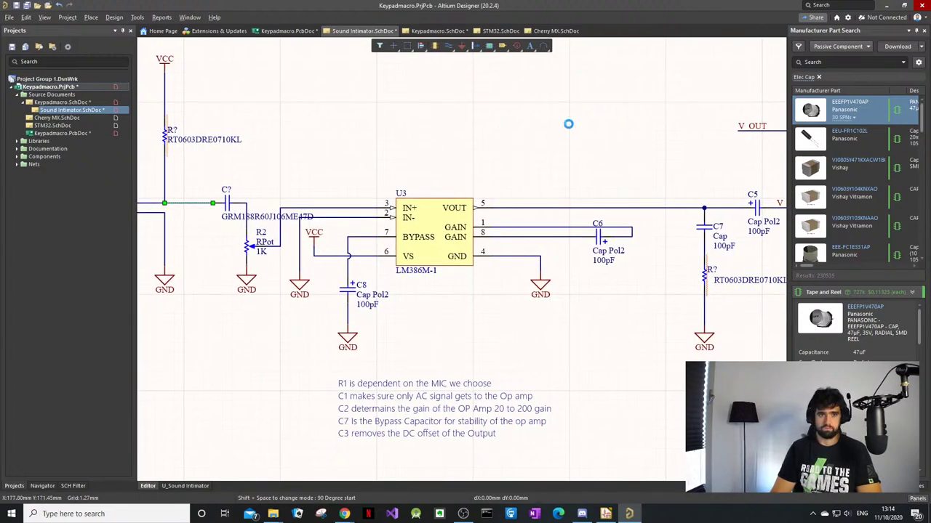
left_click(837, 108)
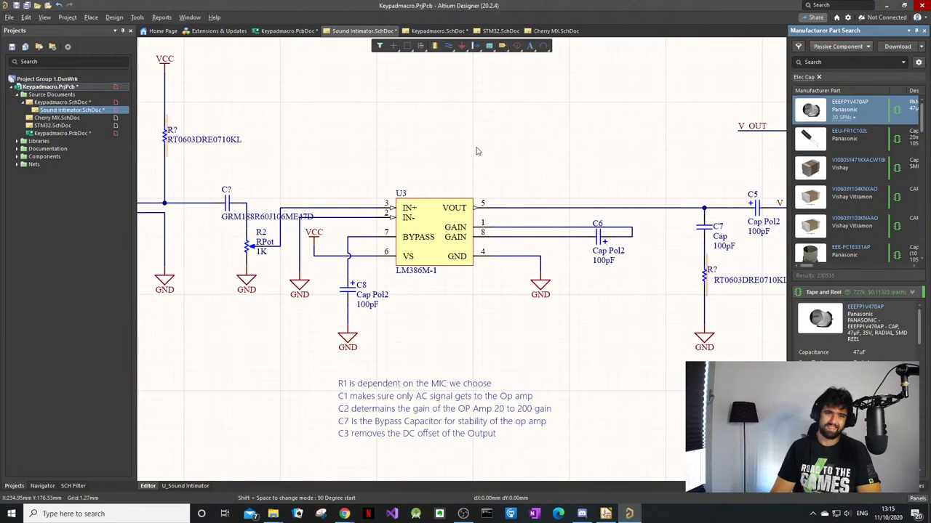
left_click(357, 149)
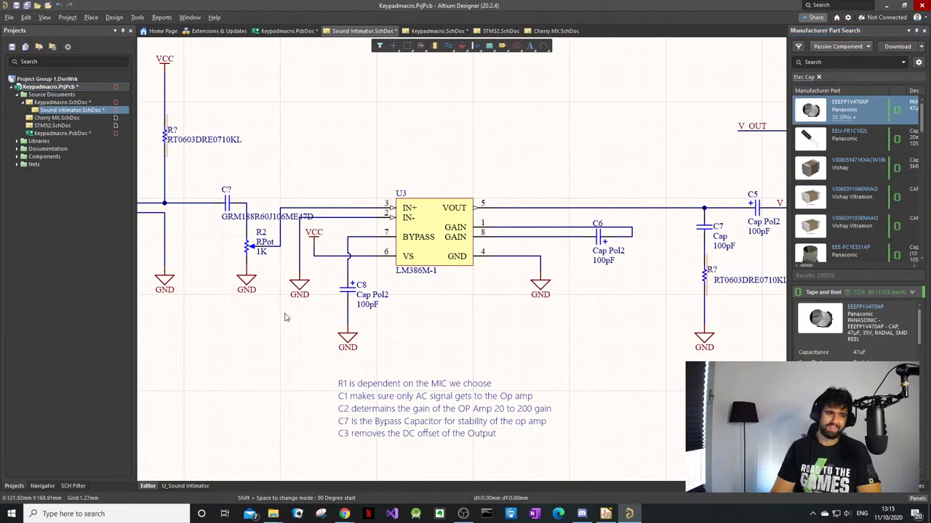
left_click(348, 291)
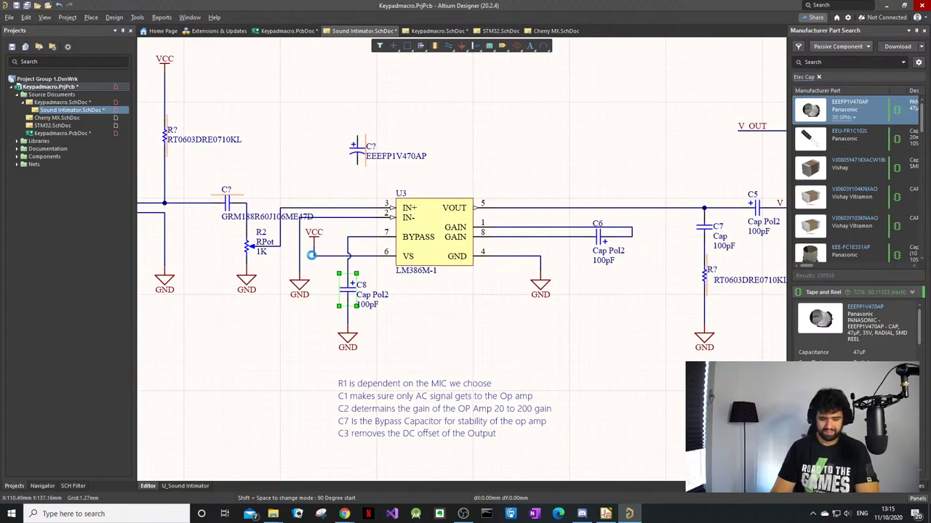
key("Delete")
left_click_drag(386, 298, 350, 343)
left_click_drag(376, 116, 349, 317)
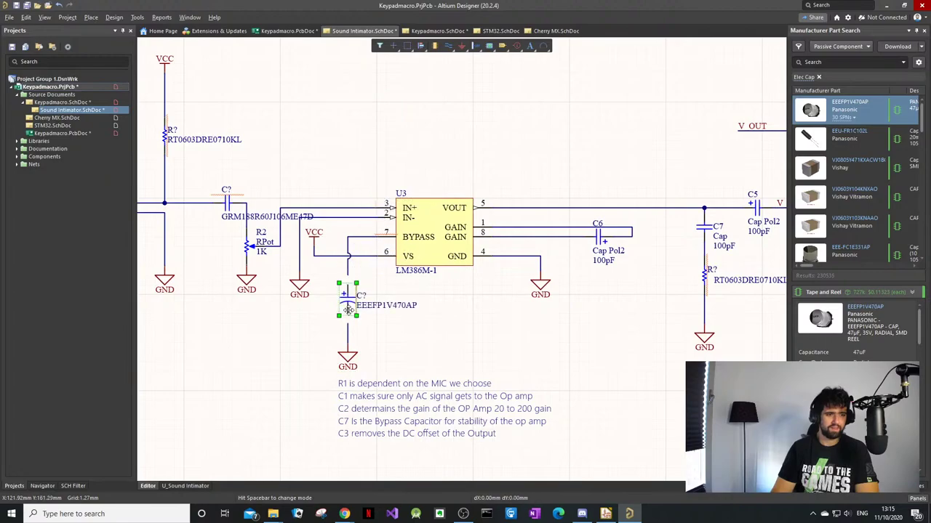
Step: Wire the new EEEFP1V470AP capacitor's ends to U3's BYPASS wire and to the ground below
scroll(332, 269, "up", 3, "ctrl")
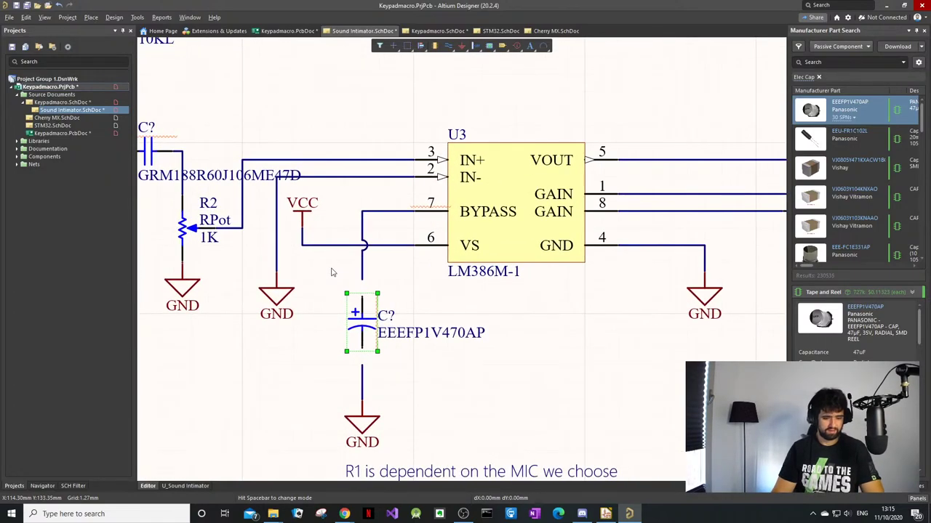
right_click(332, 271)
left_click(353, 320)
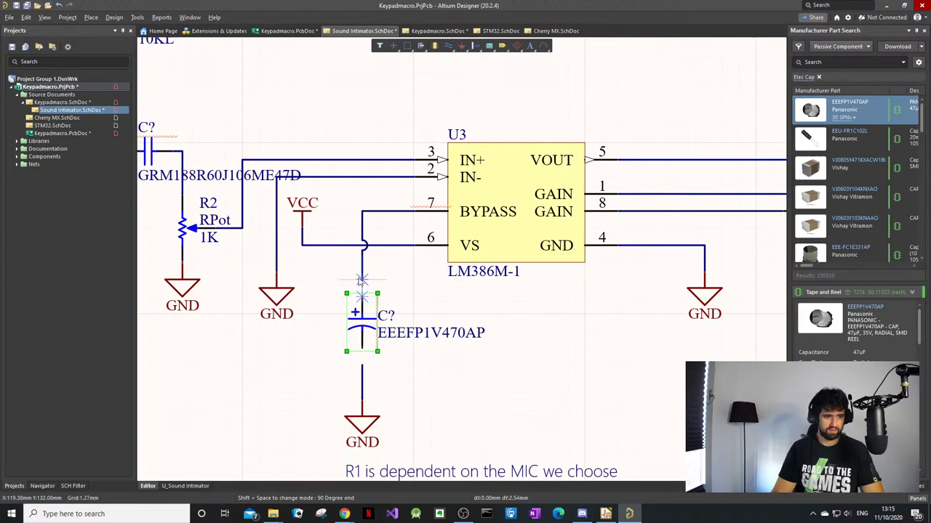
left_click(362, 399)
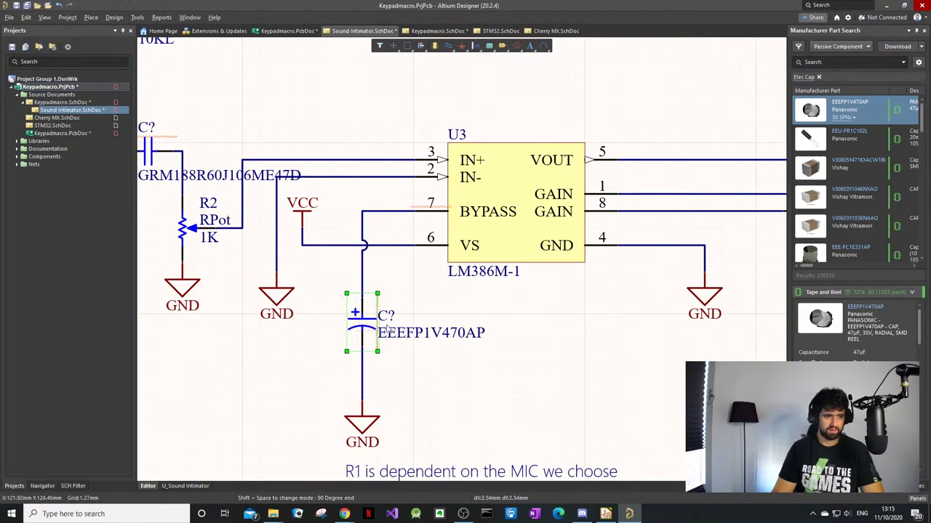
Step: Try to replace capacitor C6 with a rotated copy of the EEEFP1V470AP capacitor
scroll(633, 307, "down", 3, "ctrl")
scroll(574, 317, "up", 2, "ctrl")
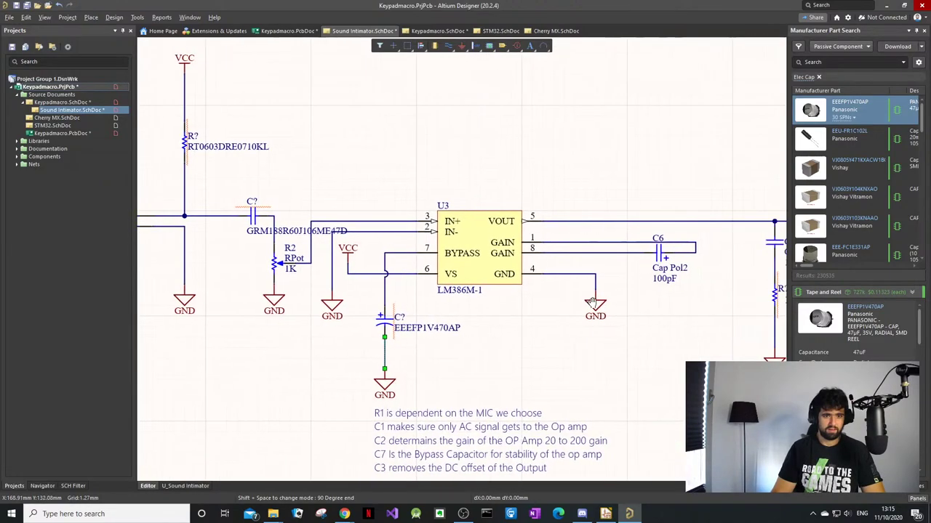
left_click(659, 254)
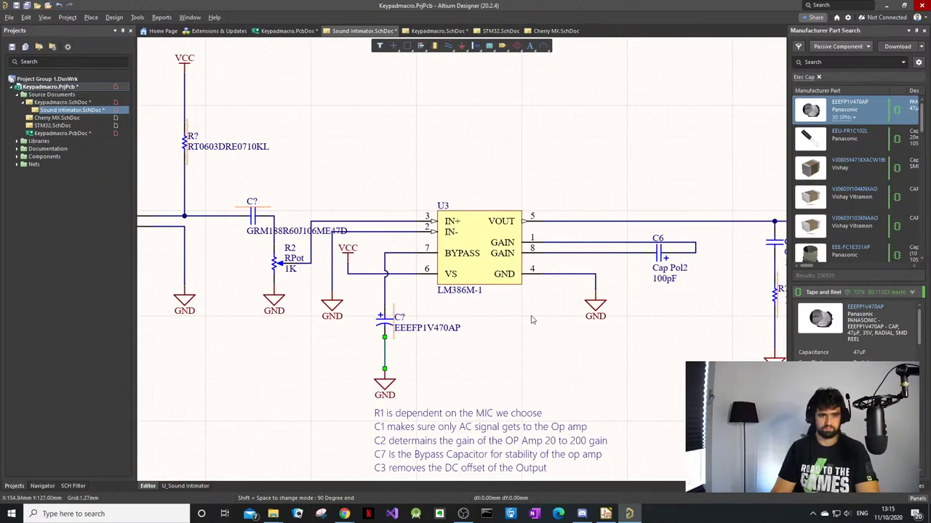
key("Delete")
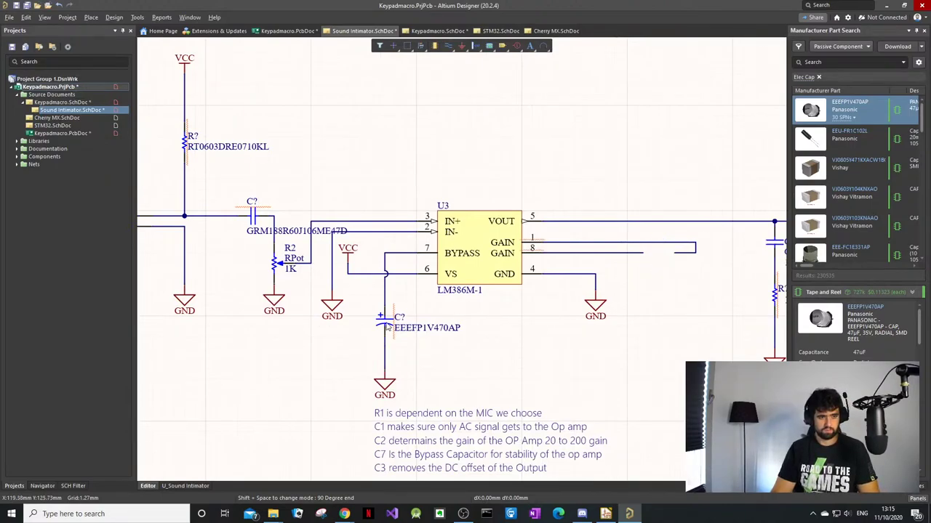
left_click_drag(386, 328, 658, 296, "shift")
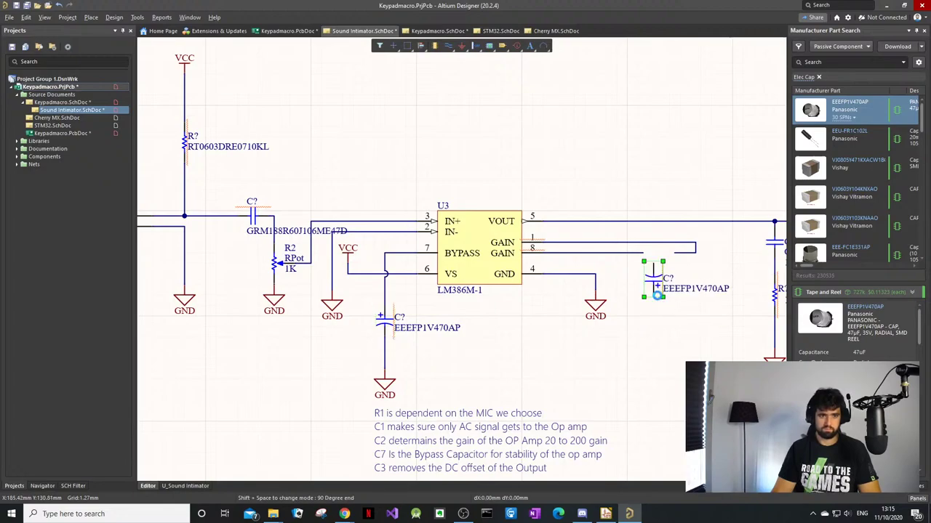
key("space")
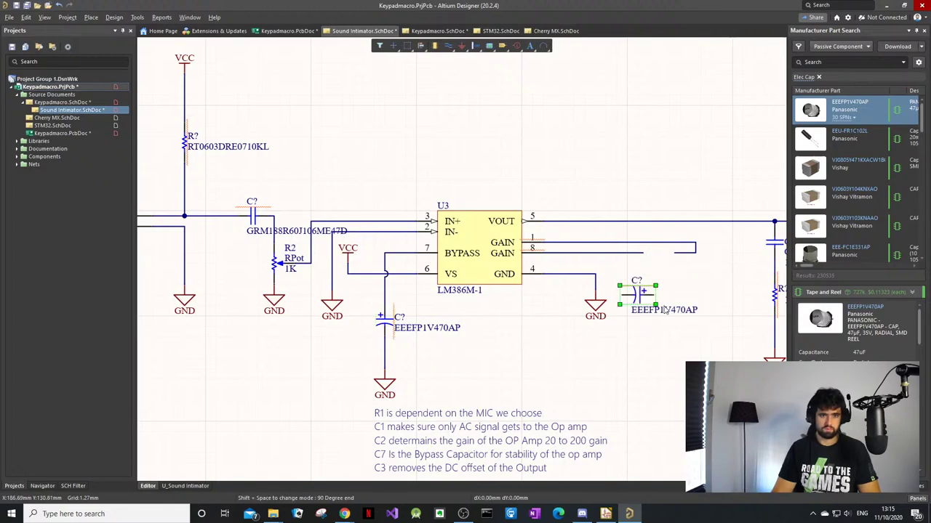
left_click(664, 311)
key("space")
key("space")
key("space")
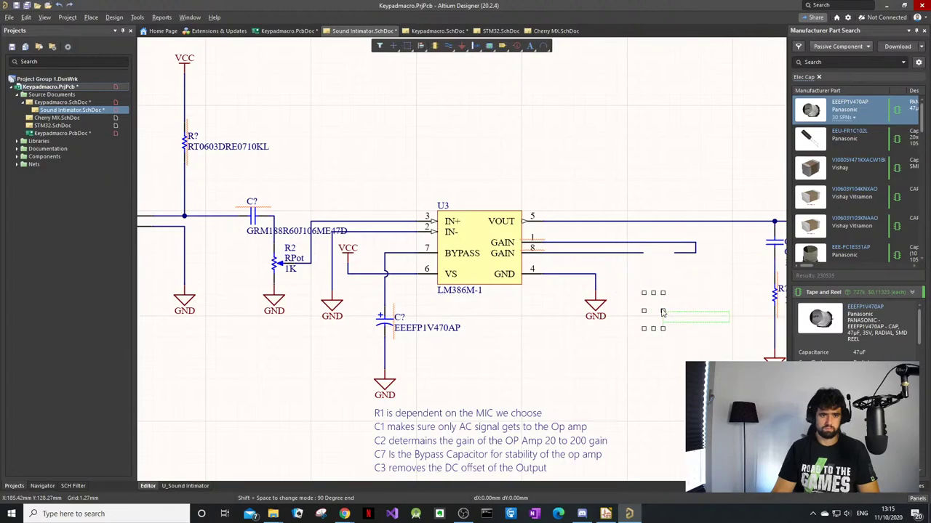
key("ctrl+z")
left_click(517, 342)
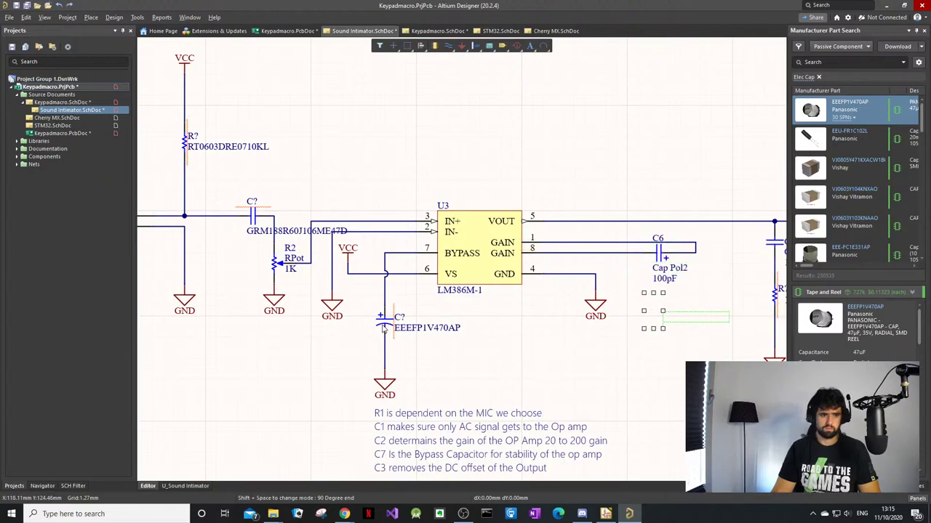
Step: Place a copy of the EEEFP1V470AP capacitor below C6, rotated horizontally with its positive side facing away from U3
left_click_drag(383, 328, 649, 301, "shift")
left_click(647, 308)
key("space")
key("space")
key("space")
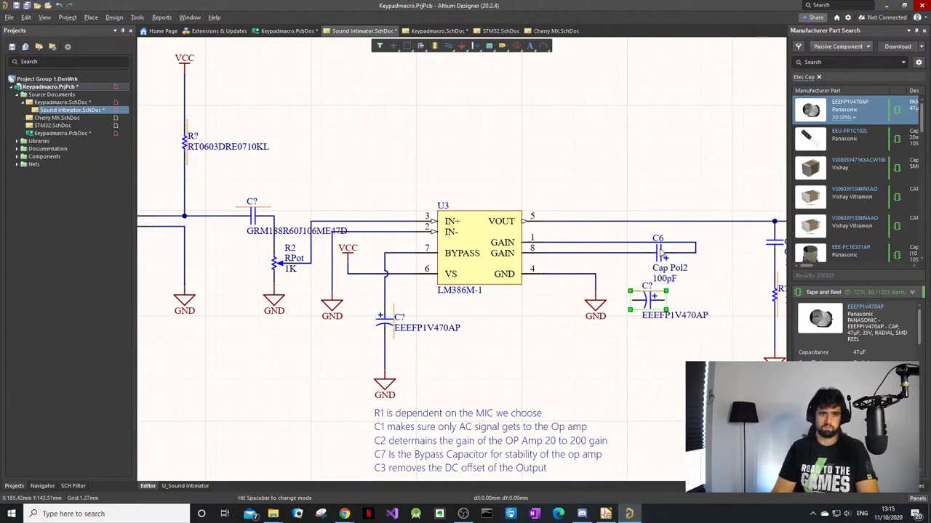
Step: Delete capacitor C6 and its wire to GAIN pin 1, and attach the EEEFP1V470AP copy to the GAIN pin 8 wire
left_click(660, 251)
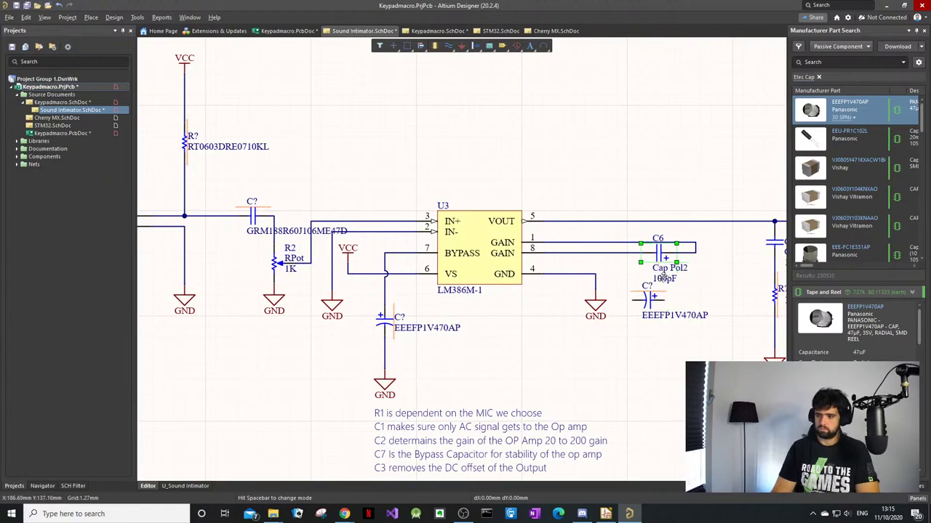
key("Delete")
left_click(676, 253)
key("Delete")
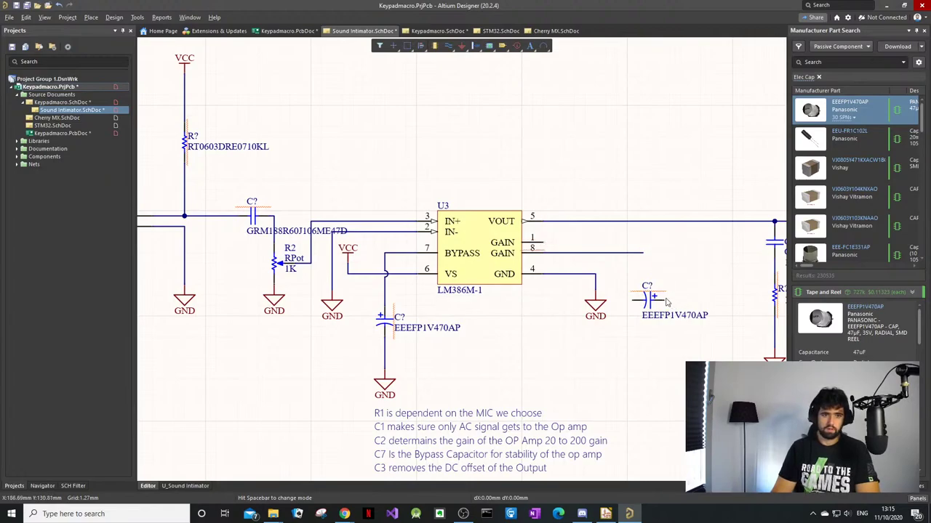
left_click_drag(666, 302, 678, 255)
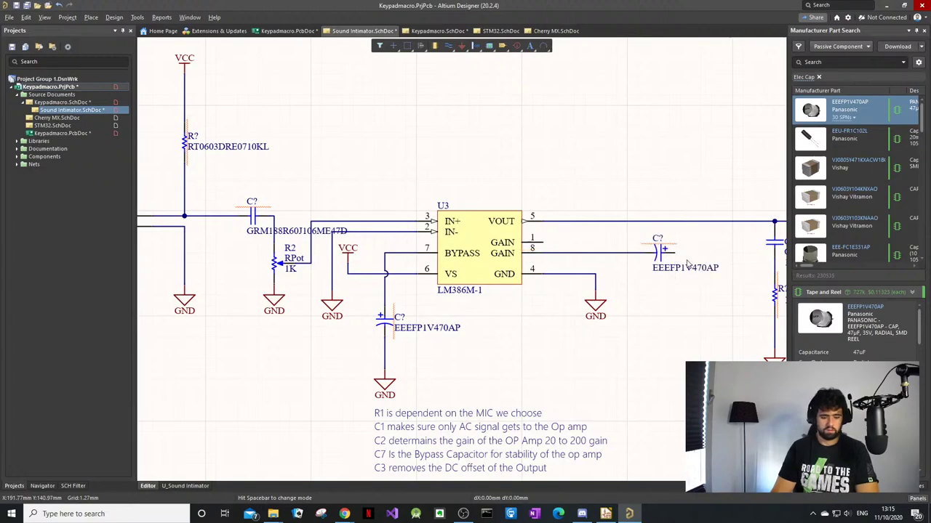
Step: Wire the positive end of the EEEFP1V470AP copy back to U3's GAIN pin 1
key("p")
key("w")
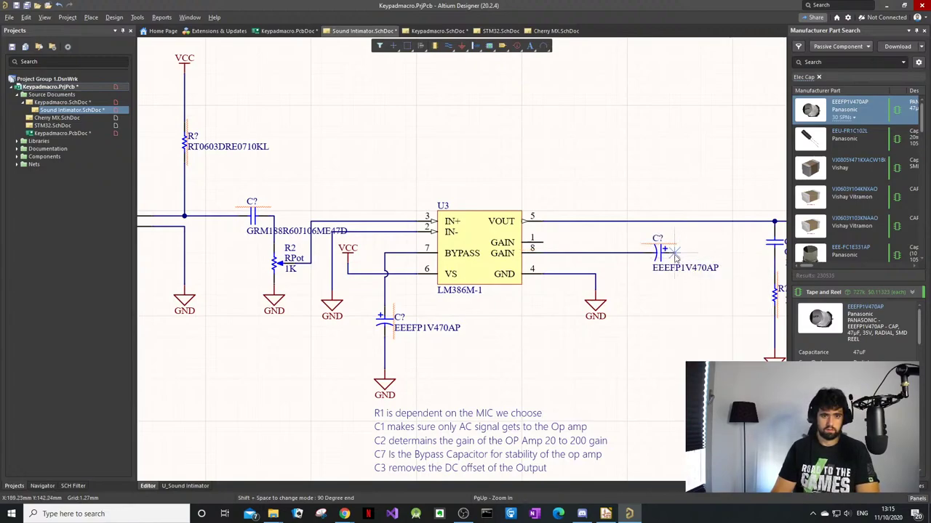
left_click(679, 249)
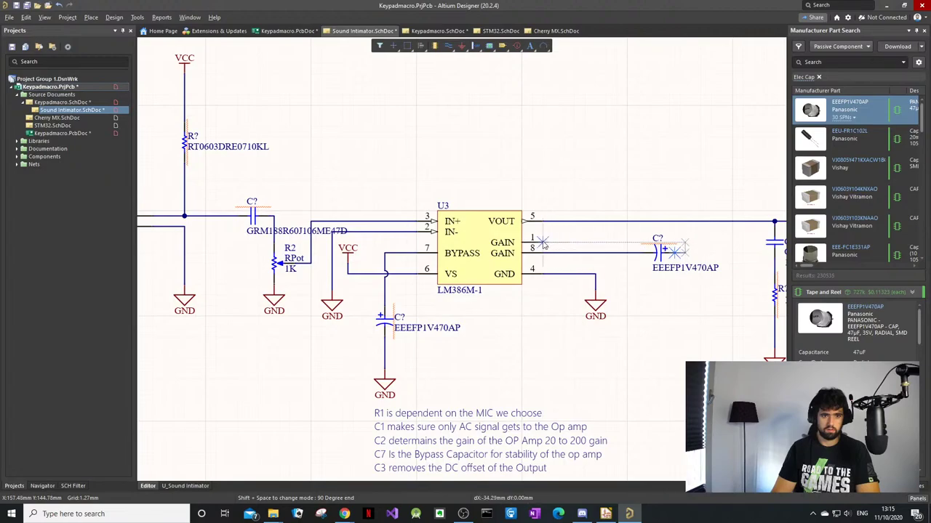
left_click(544, 245)
scroll(710, 266, "down", 1, "ctrl")
right_click_drag(642, 254, 603, 253)
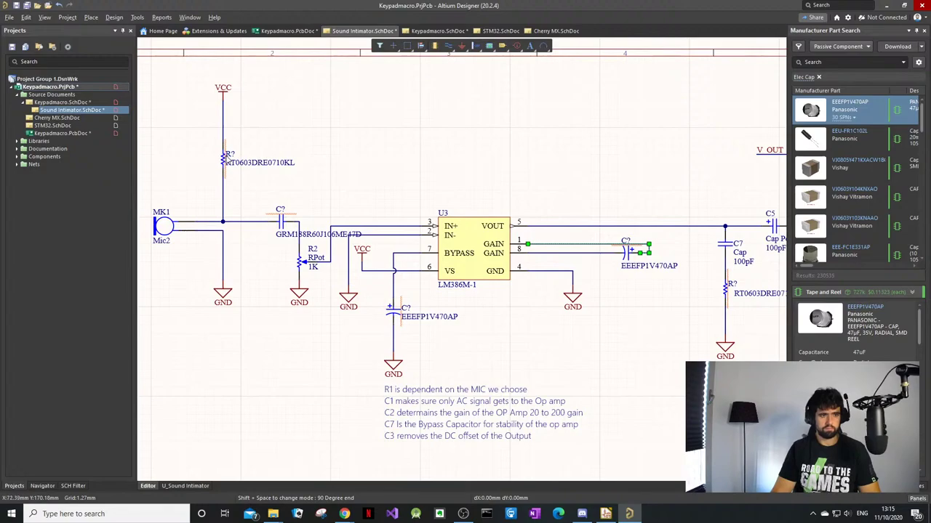
left_click(226, 152)
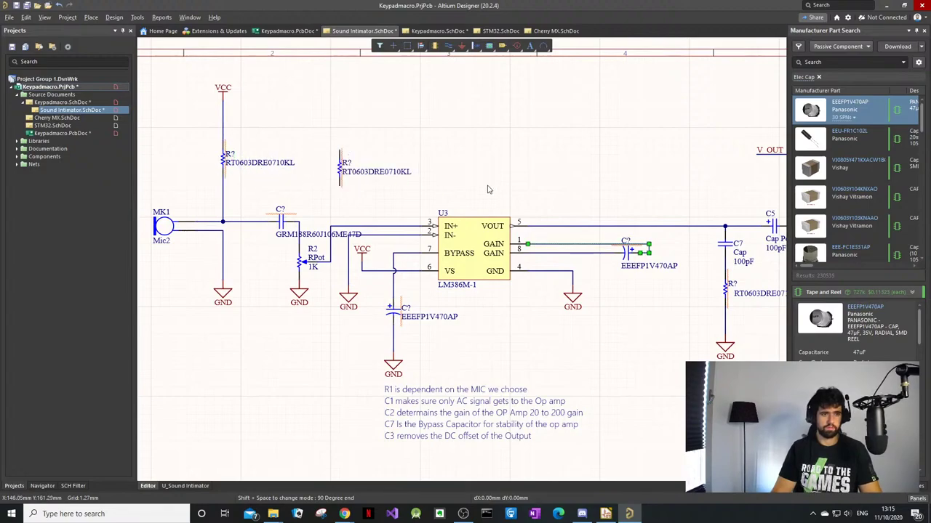
left_click(340, 168)
key("Delete")
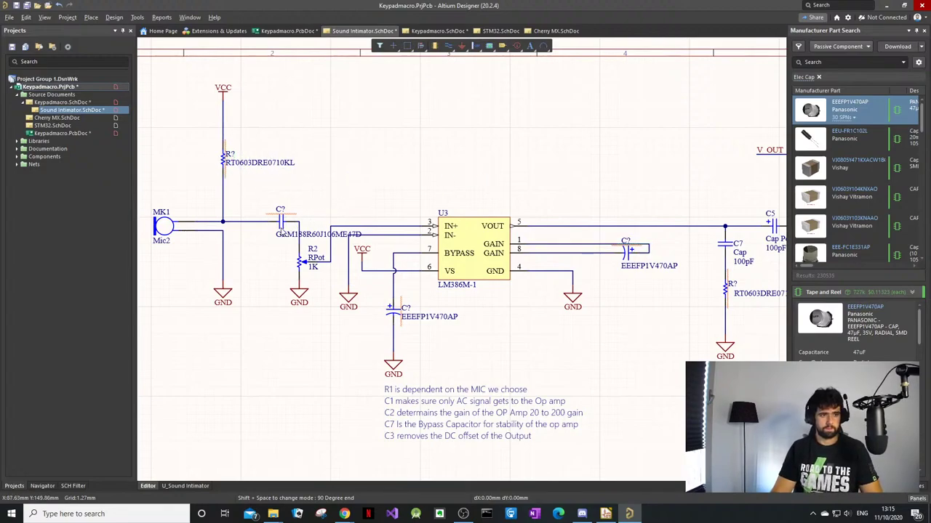
Step: Replace capacitor C7 with a copy of the GRM188R60J106ME47D capacitor, rotated vertically between the VOUT wire and the resistor
left_click_drag(281, 226, 684, 192, "shift")
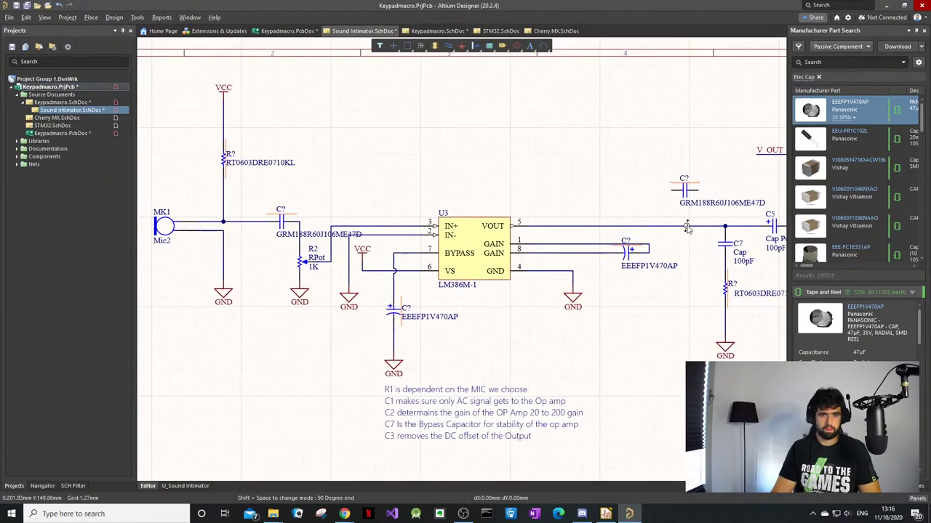
scroll(687, 228, "up", 1, "ctrl")
right_click_drag(688, 227, 512, 223)
scroll(610, 234, "up", 1, "ctrl")
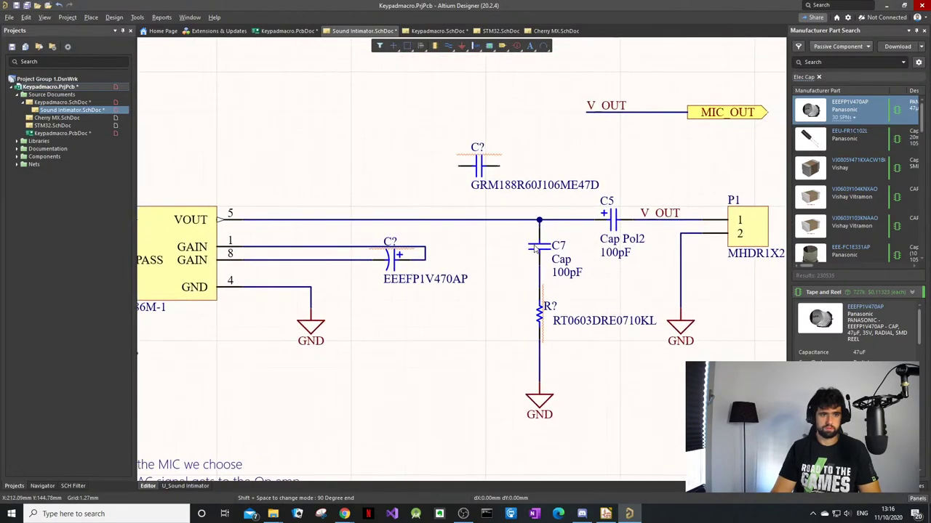
left_click(536, 248)
key("Delete")
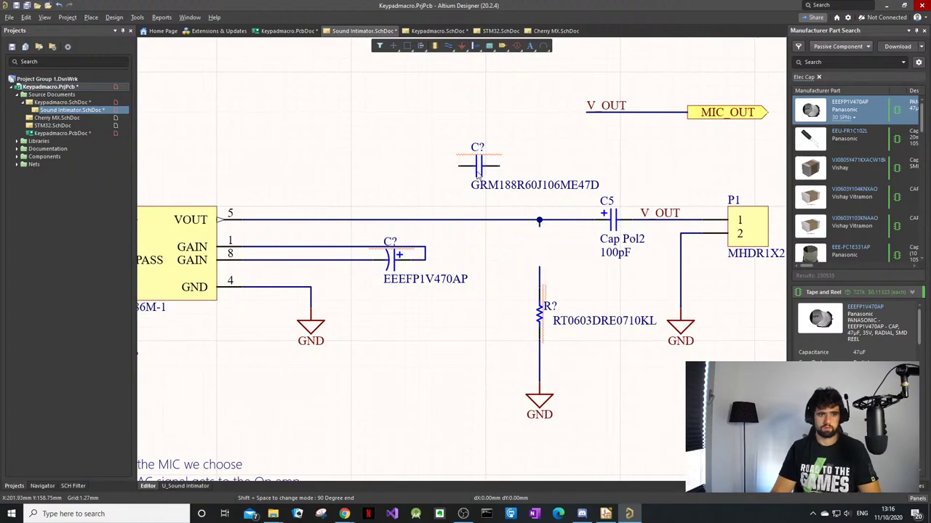
left_click(479, 163)
left_click_drag(478, 161, 538, 230)
key("space")
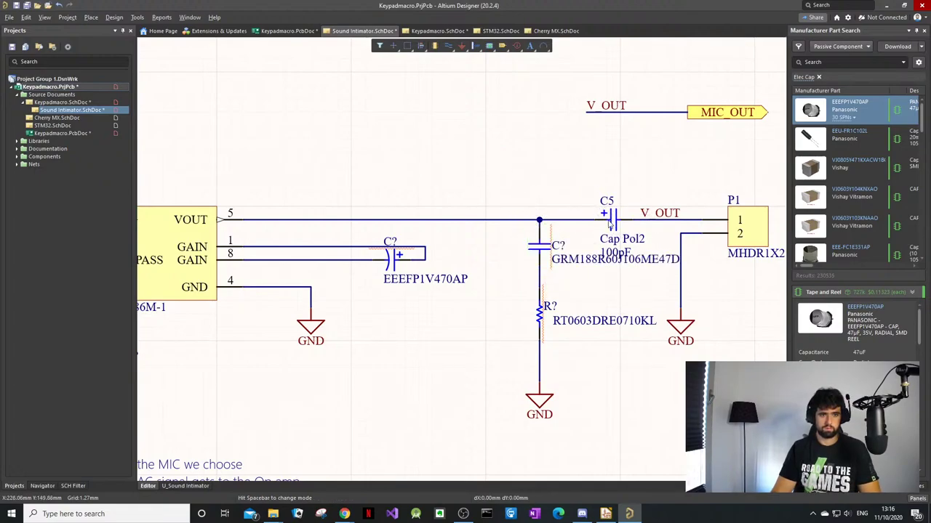
Step: Try to replace output capacitor C5 with a horizontally rotated copy of the EEEFP1V470AP capacitor
left_click(609, 217)
key("Delete")
scroll(458, 237, "down", 2, "ctrl")
right_click_drag(350, 279, 533, 237)
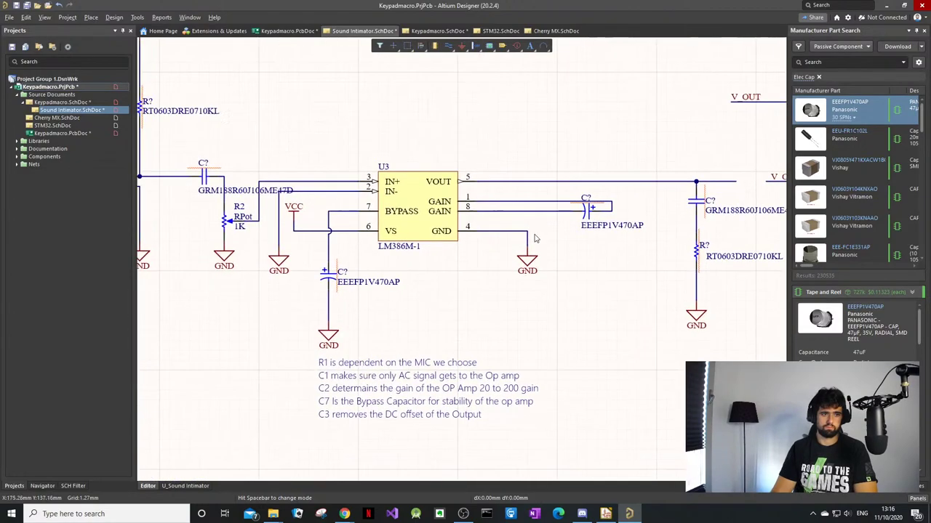
right_click_drag(328, 242, 498, 223)
scroll(498, 223, "down", 2, "ctrl")
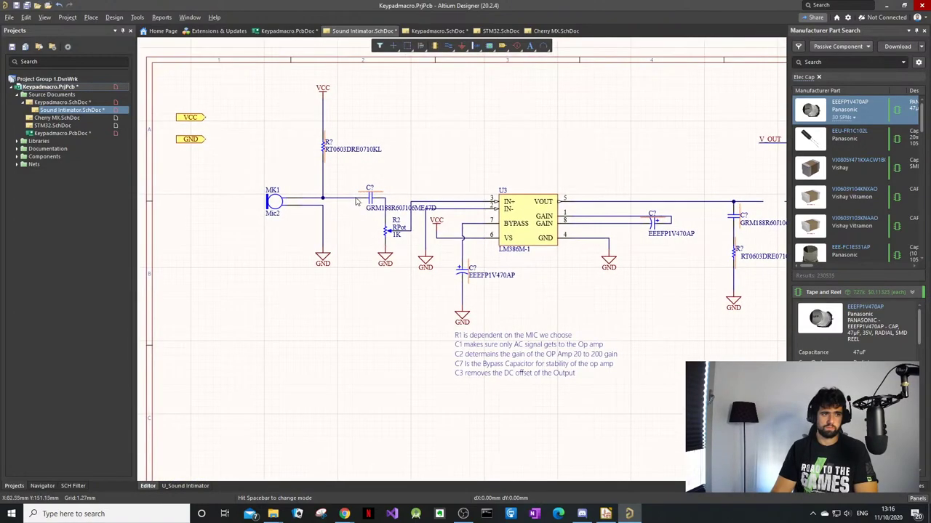
left_click(464, 274)
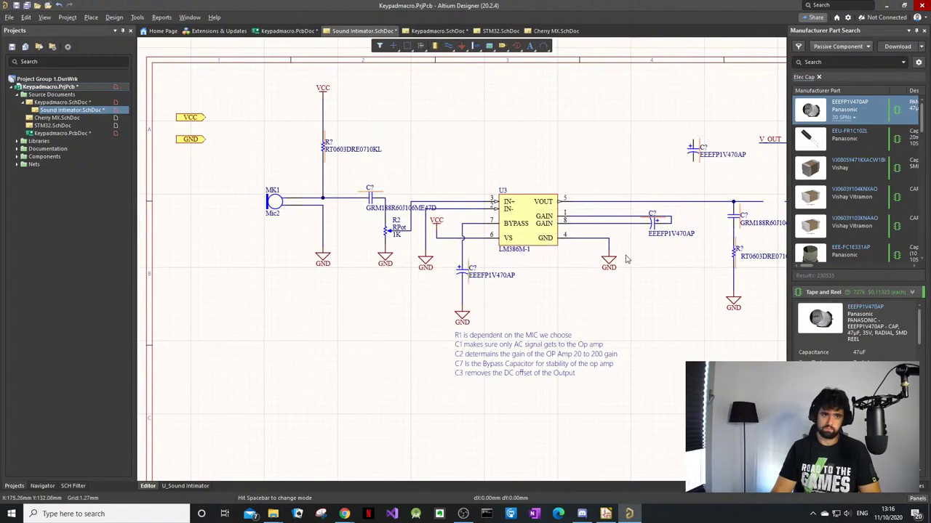
mouse_move(639, 266)
right_mouse_down()
mouse_move(592, 294)
mouse_move(402, 309)
right_mouse_up()
scroll(470, 203, "up", 1, "ctrl")
key("Page_Up")
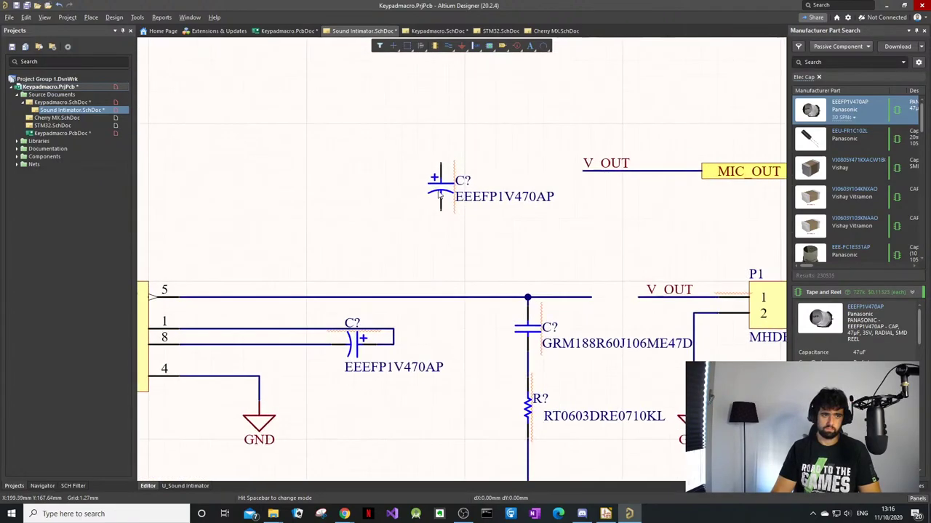
key("space")
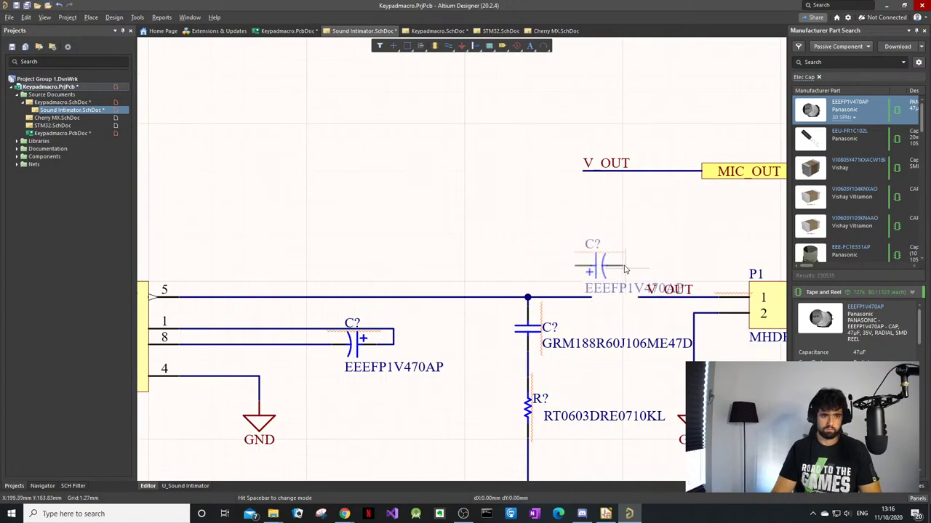
left_click(626, 270)
Step: Undo the replacement of capacitor C5, keeping the GRM188R60J106ME47D capacitor in C7's place
key("ctrl+z")
key("ctrl+z")
key("ctrl+z")
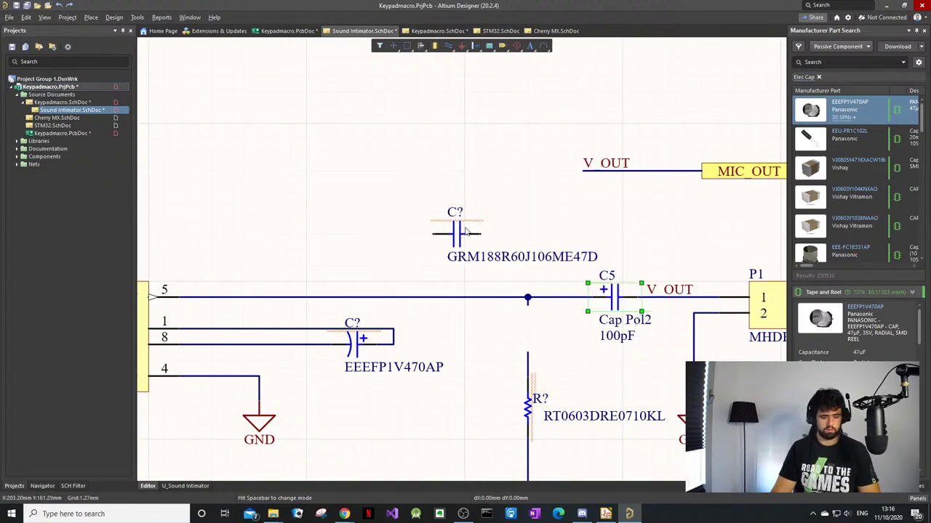
key("ctrl+z")
scroll(426, 305, "down", 2, "ctrl")
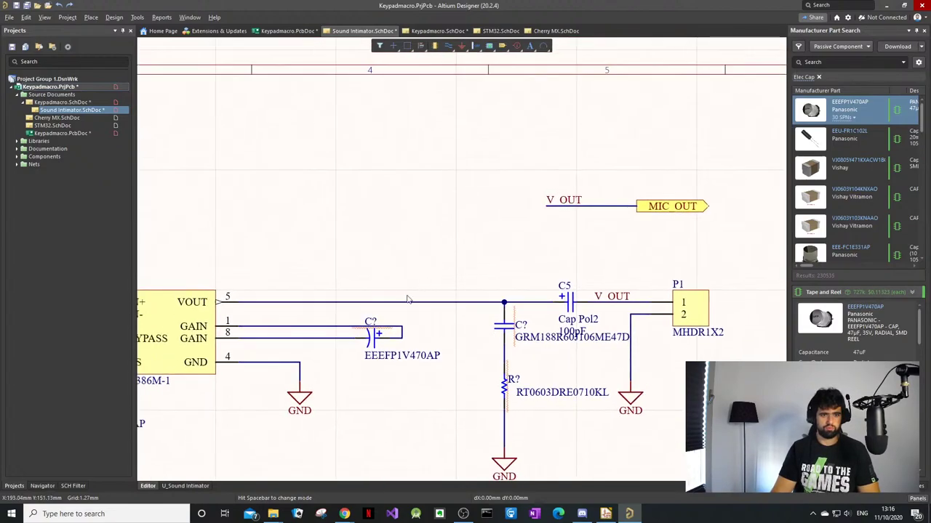
Step: Copy the GRM188R60J106ME47D capacitor beside the microphone to the free area above the VOUT wire
right_click_drag(427, 296, 678, 237)
scroll(287, 254, "left", 3, "shift")
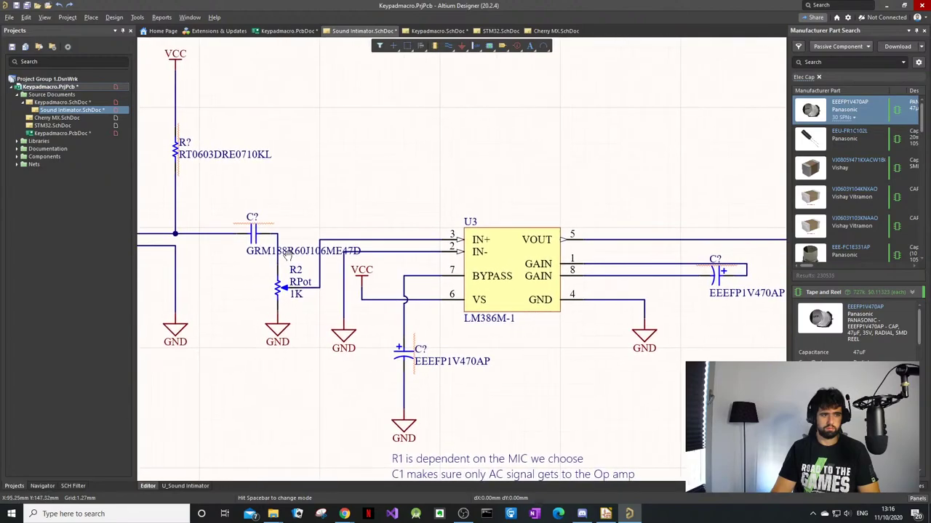
scroll(334, 238, "left", 4, "shift")
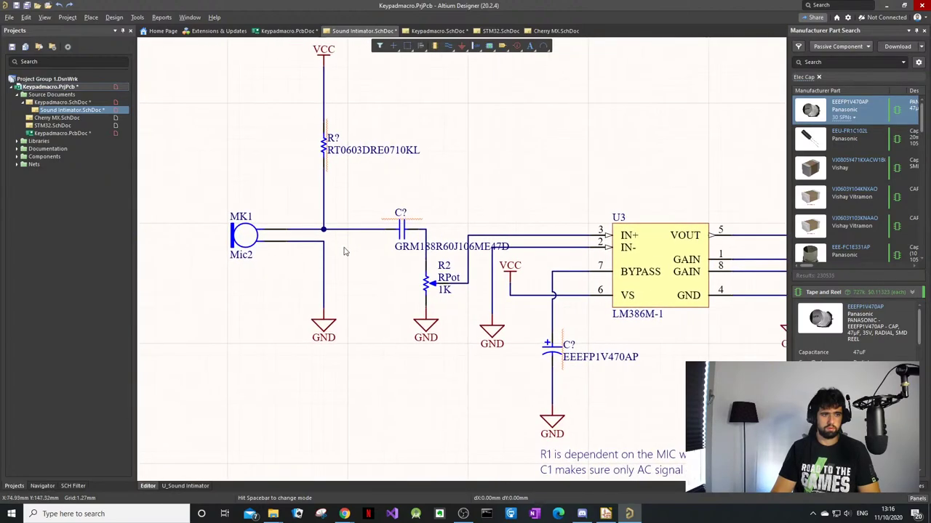
left_click_drag(396, 229, 604, 134, "shift")
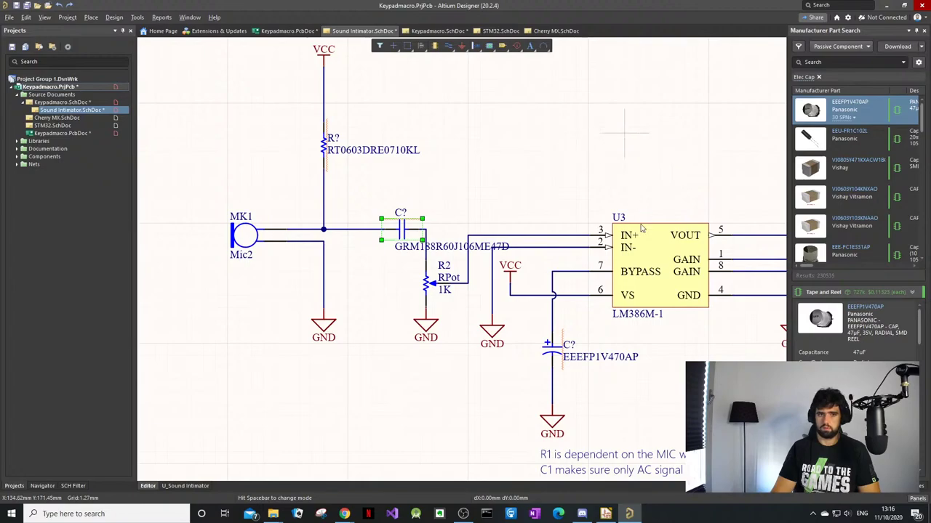
right_click_drag(579, 258, 318, 316)
right_click_drag(497, 227, 372, 221)
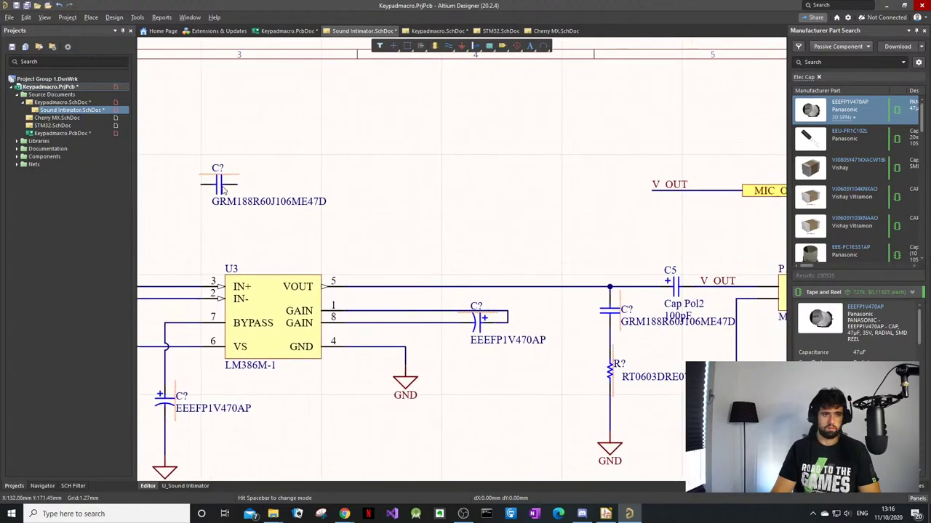
left_click_drag(224, 189, 560, 247)
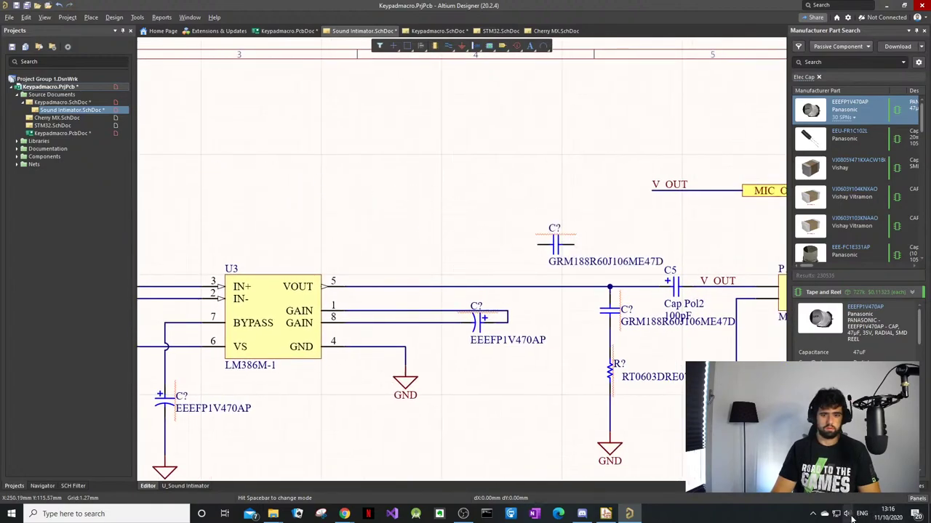
left_click(847, 514)
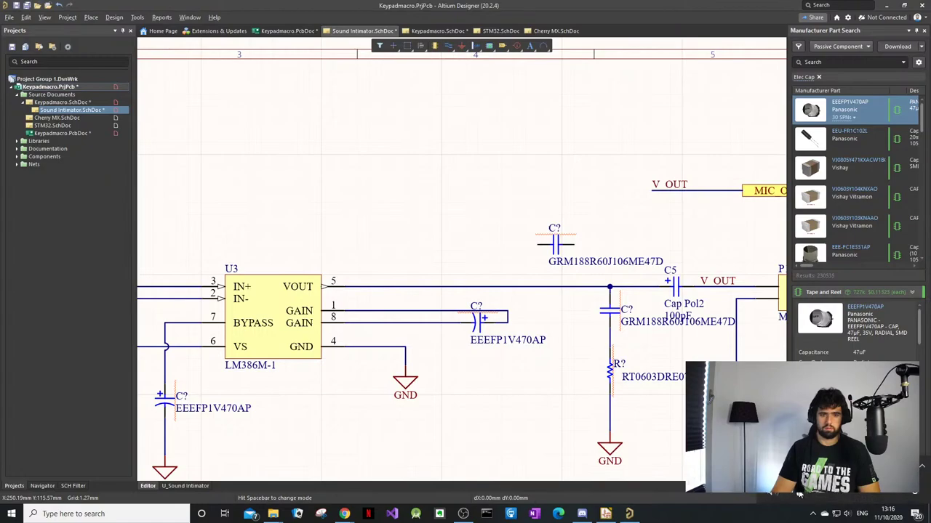
Step: Try to replace the capacitor above the output resistor with the new GRM188R60J106ME47D copy, rotated vertically
scroll(637, 247, "down", 1, "ctrl")
right_click_drag(568, 287, 503, 254)
left_click(554, 270)
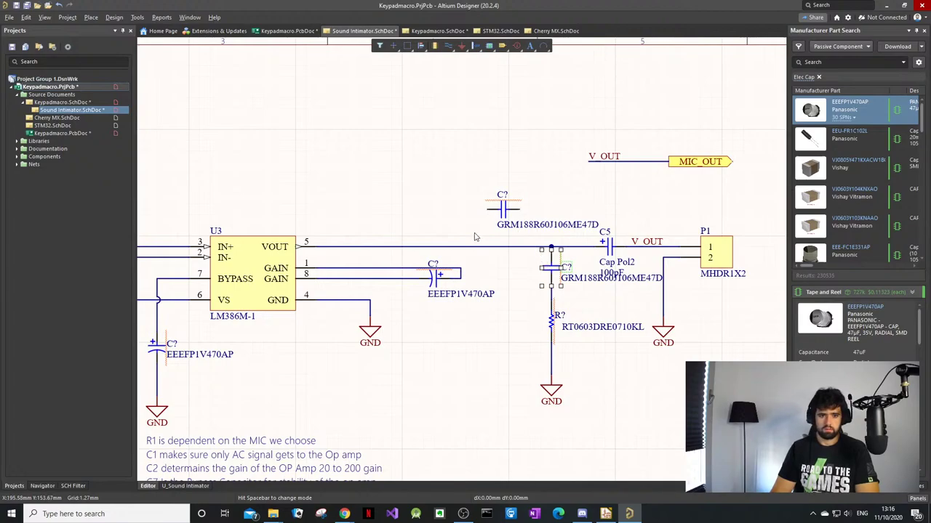
left_click(522, 287)
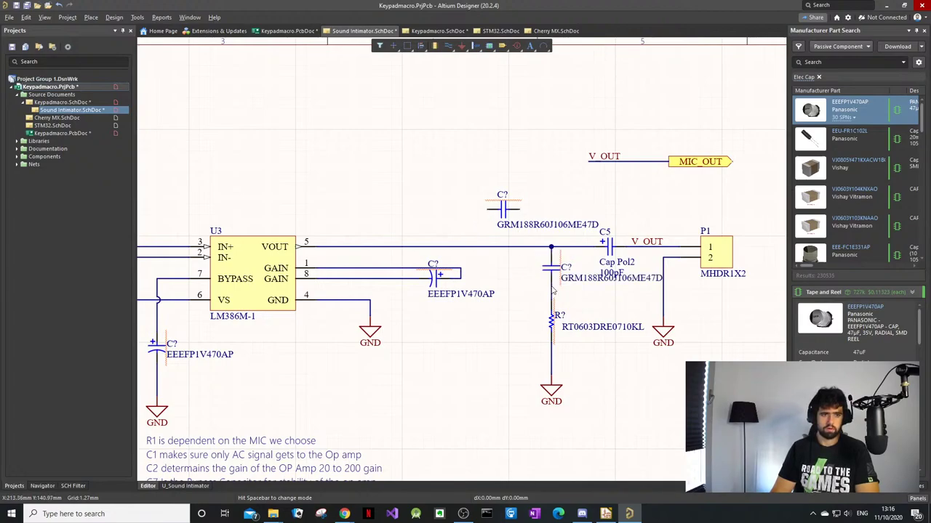
left_click(550, 271)
key("Delete")
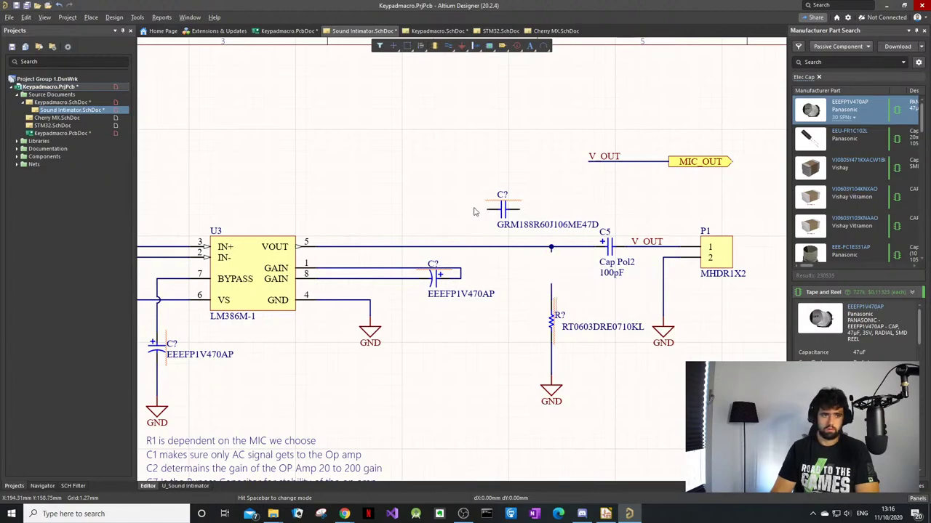
key("space")
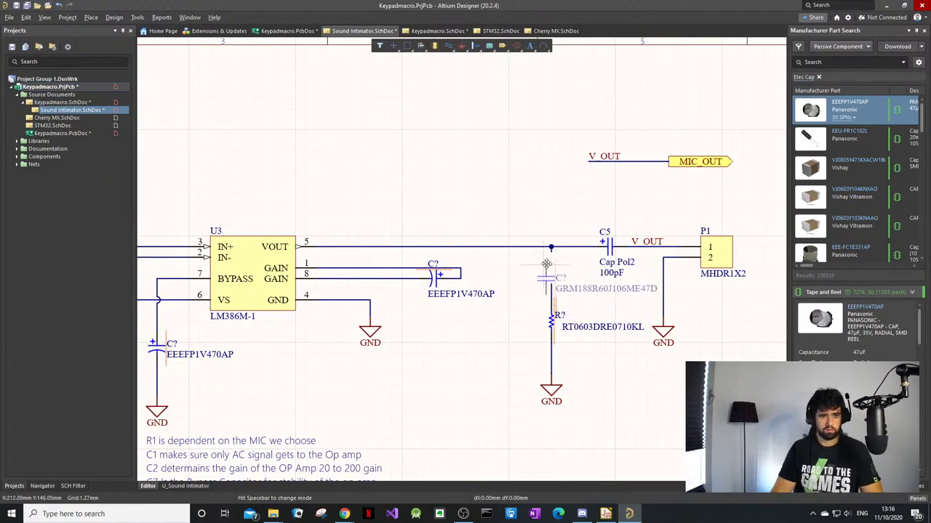
left_click(550, 250)
scroll(564, 281, "up", 1, "ctrl")
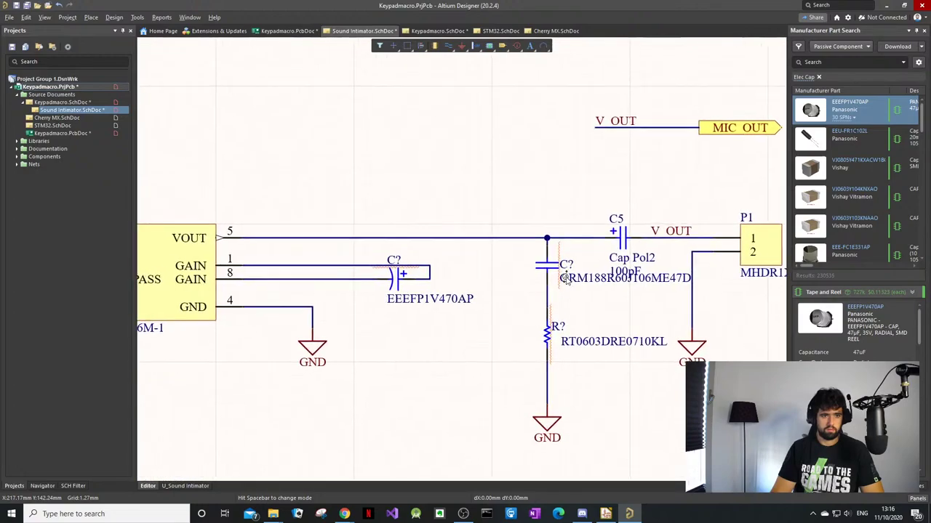
Step: Undo the replacement of the capacitor above the resistor and remove the spare GRM188R60J106ME47D copy
key("ctrl+z")
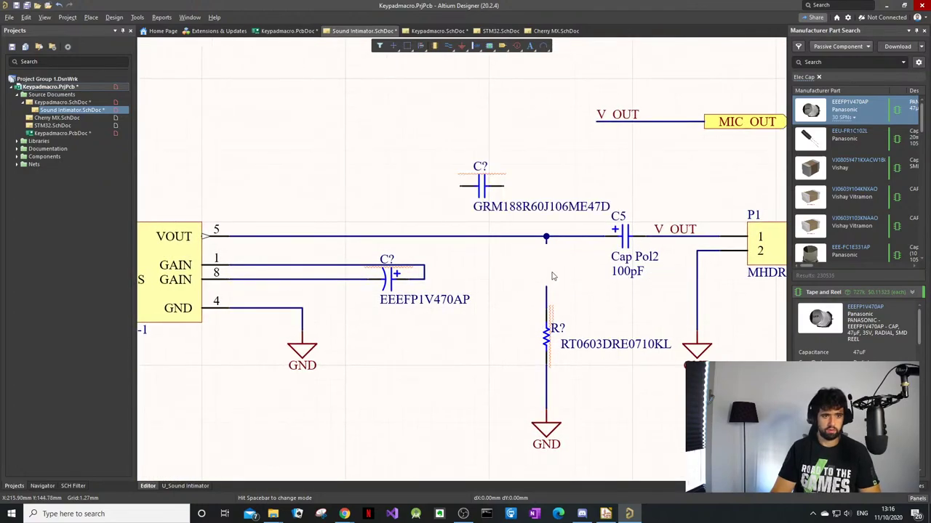
key("ctrl+z")
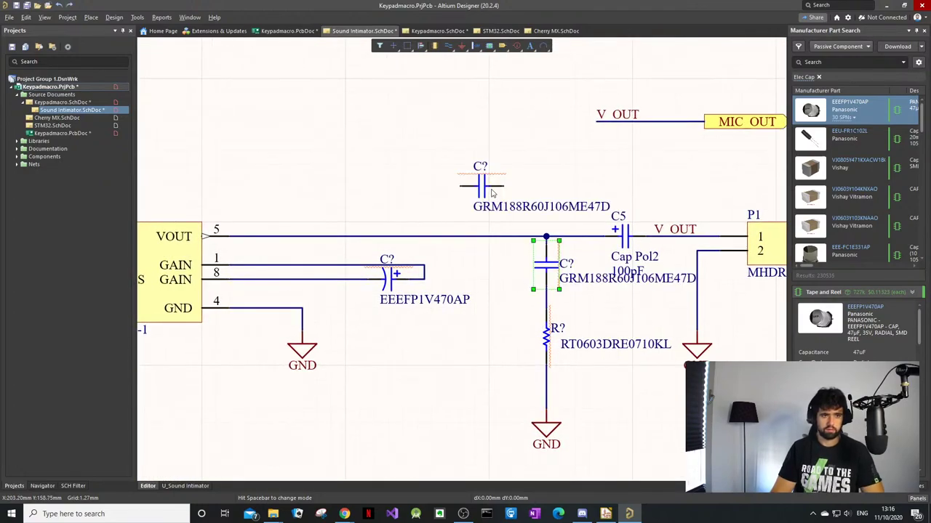
key("Delete")
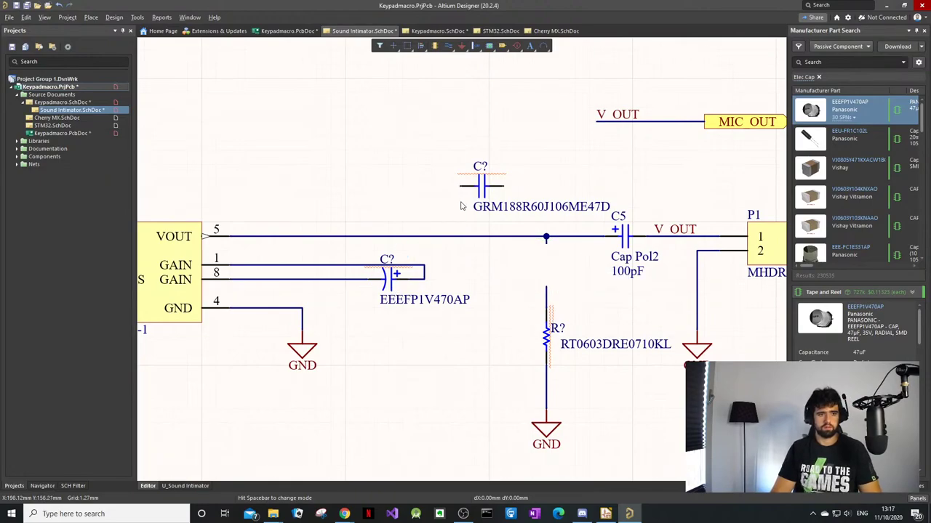
left_click(478, 191)
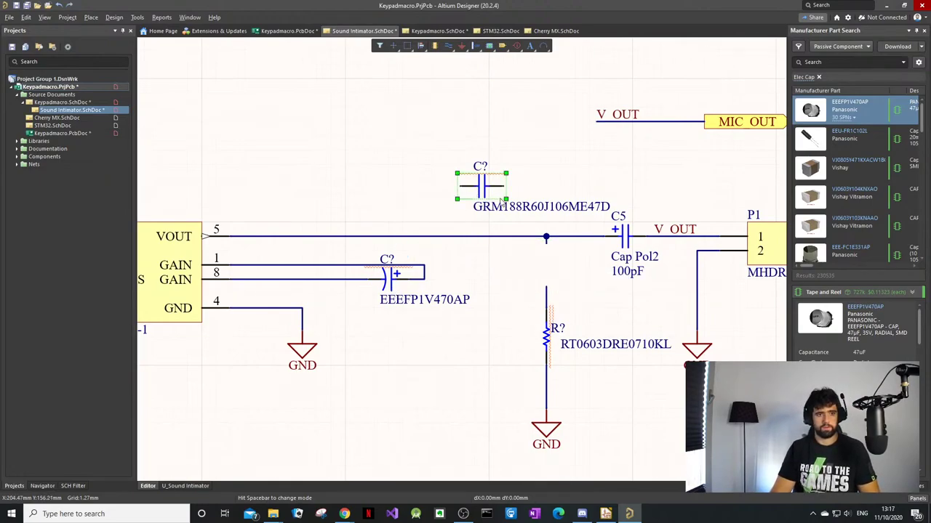
key("ctrl+z")
key("Delete")
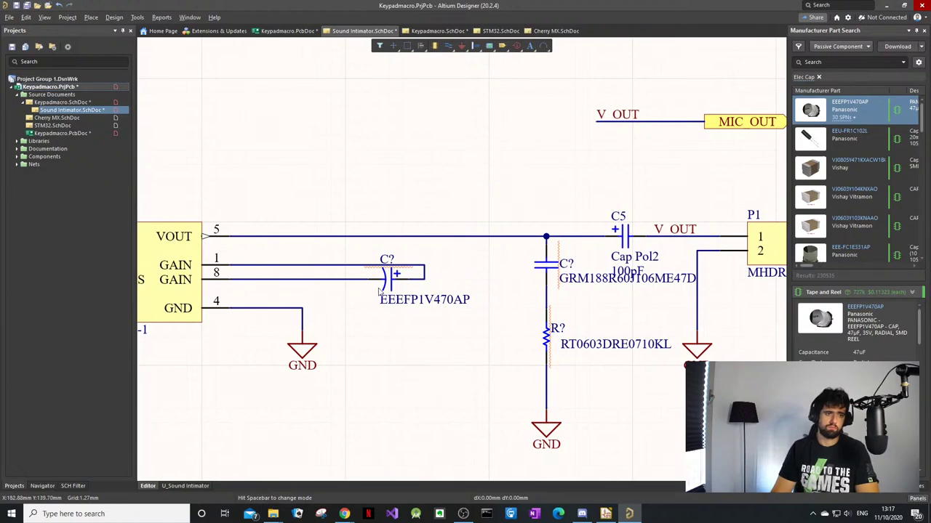
Step: Copy the EEEFP1V470AP capacitor from U3's GAIN pins to above the VOUT wire and rotate the copy 180 degrees
left_click_drag(385, 281, 562, 220)
left_click(561, 218)
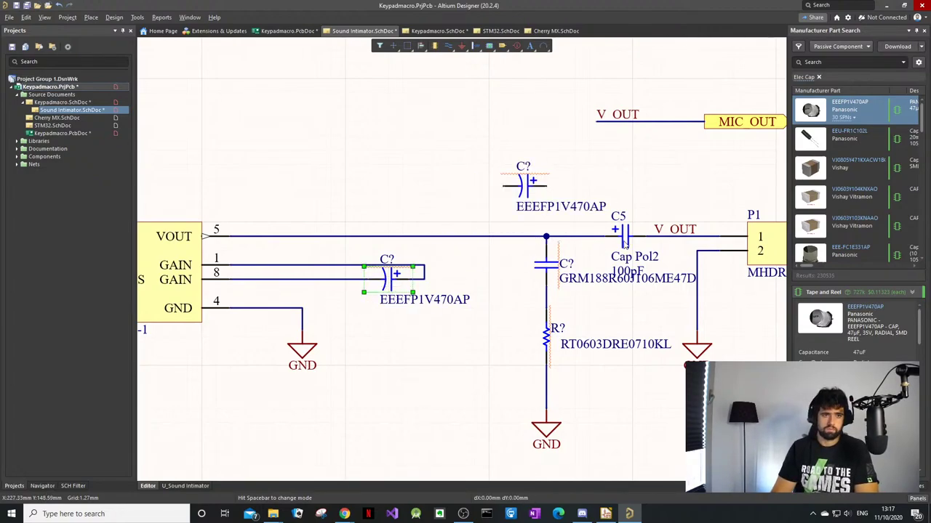
left_click_drag(523, 192, 632, 178)
left_click(552, 182)
key("space")
key("space")
Step: Delete capacitor C5 and shorten the VOUT wire back to the branch of the vertical capacitor
left_click(623, 242)
key("Delete")
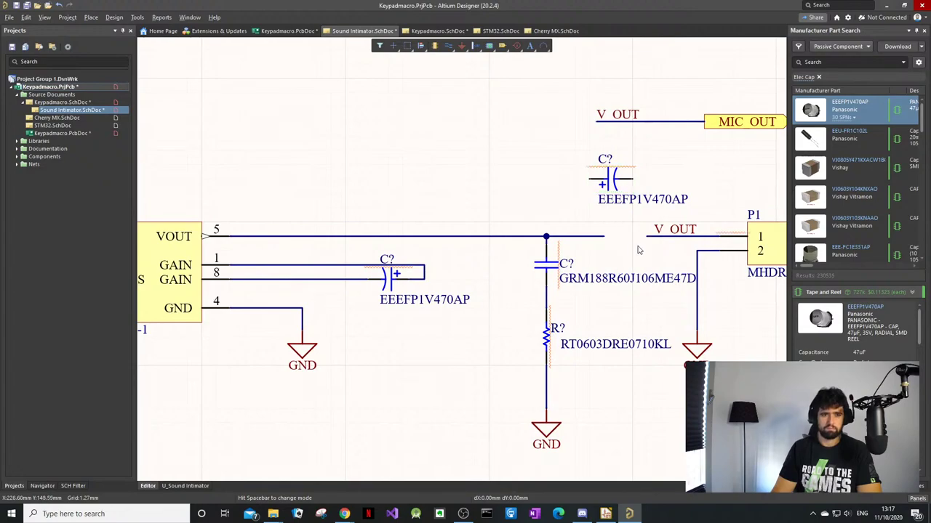
left_click(652, 237)
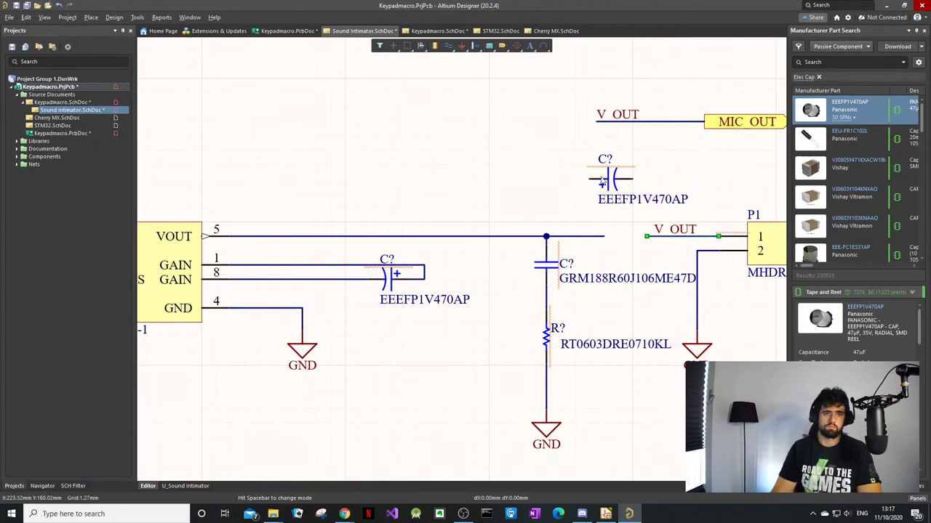
left_click(604, 237)
left_click_drag(603, 236, 546, 235)
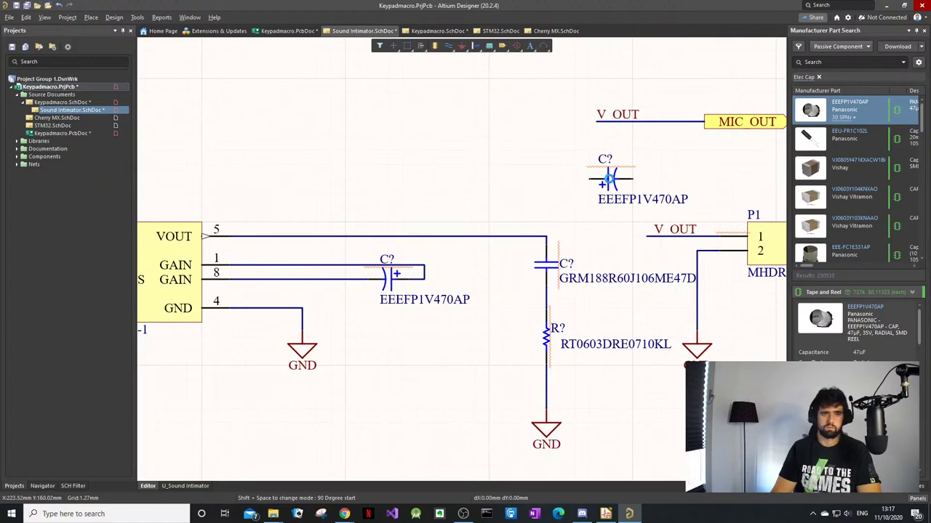
Step: Move the EEEFP1V470AP copy into C5's place and wire it between the VOUT branch and the V_OUT wire
left_click(613, 181)
left_click_drag(613, 180, 606, 238)
left_click(596, 195)
key("p")
key("w")
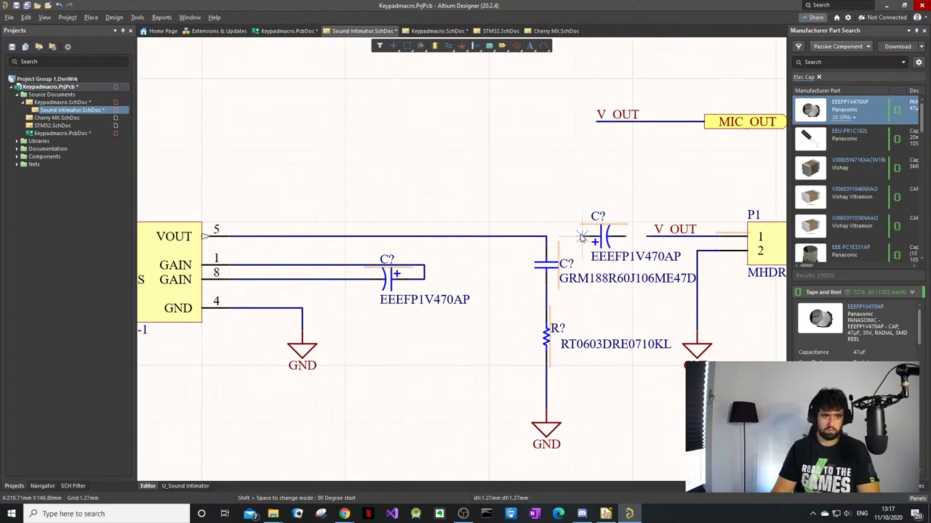
left_click(581, 236)
left_click(546, 236)
left_click(586, 236)
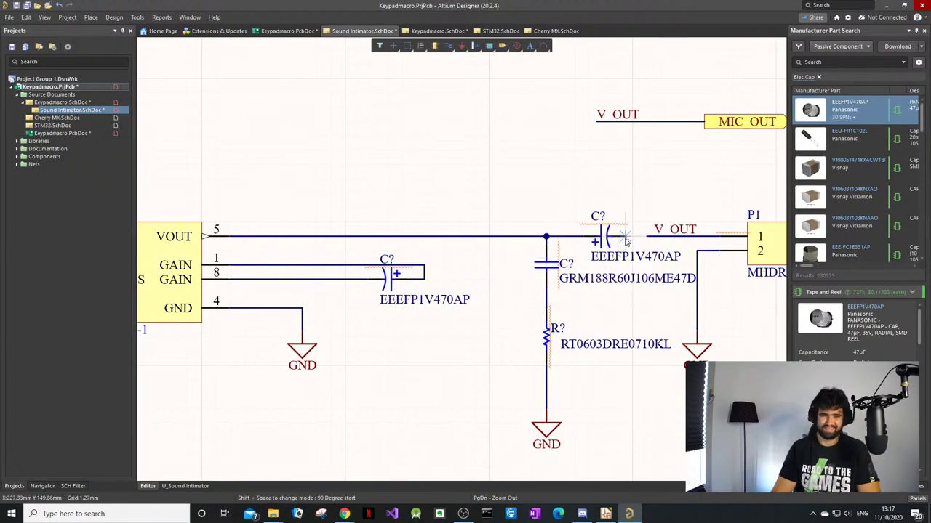
scroll(625, 237, "down", 1)
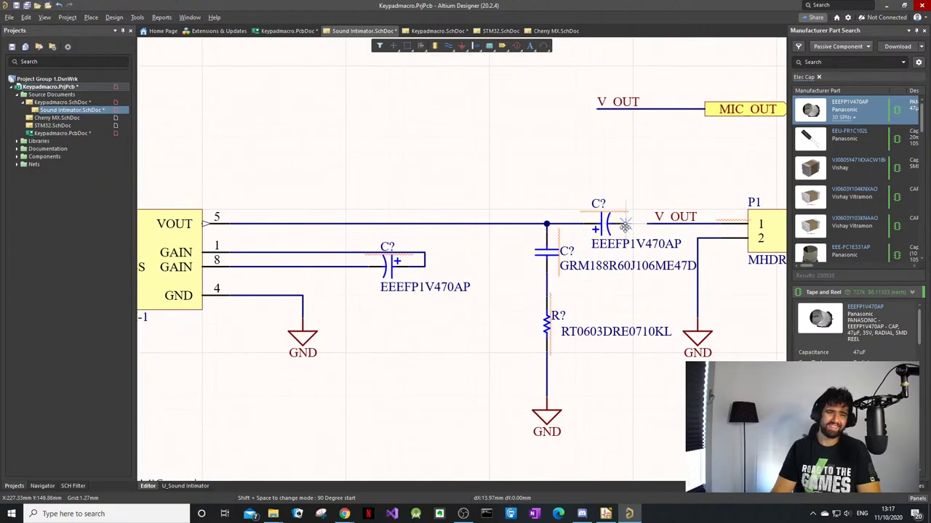
scroll(611, 231, "down", 2, "ctrl")
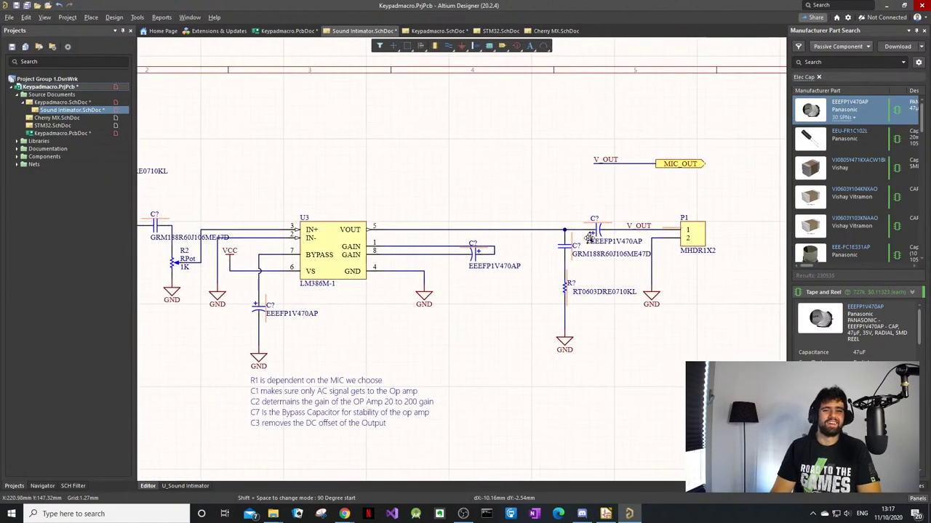
Step: Review the whole Sound Intimator schematic from the output connector back to the microphone input
scroll(502, 226, "down", 2, "ctrl")
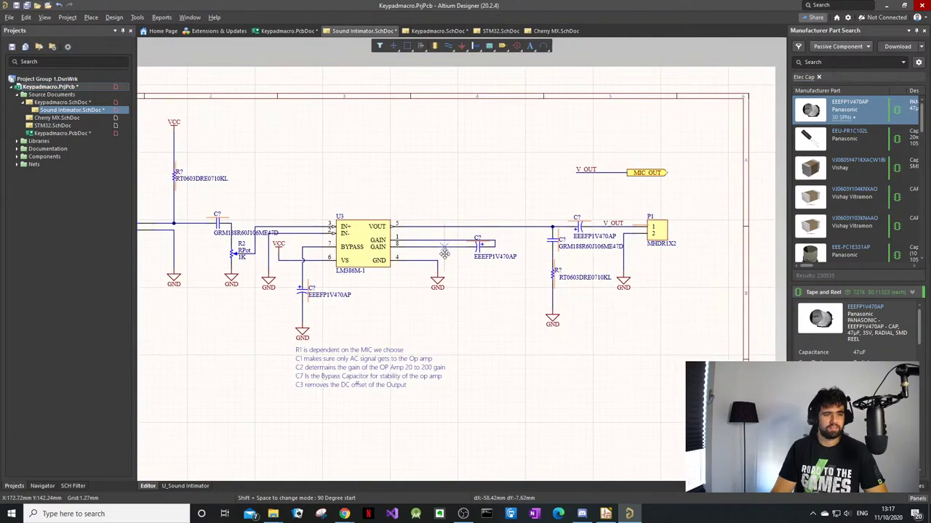
scroll(444, 253, "down", 1, "ctrl")
scroll(392, 268, "up", 1, "ctrl")
scroll(318, 292, "down", 1, "ctrl")
scroll(310, 289, "up", 2, "ctrl")
scroll(191, 259, "down", 1, "ctrl")
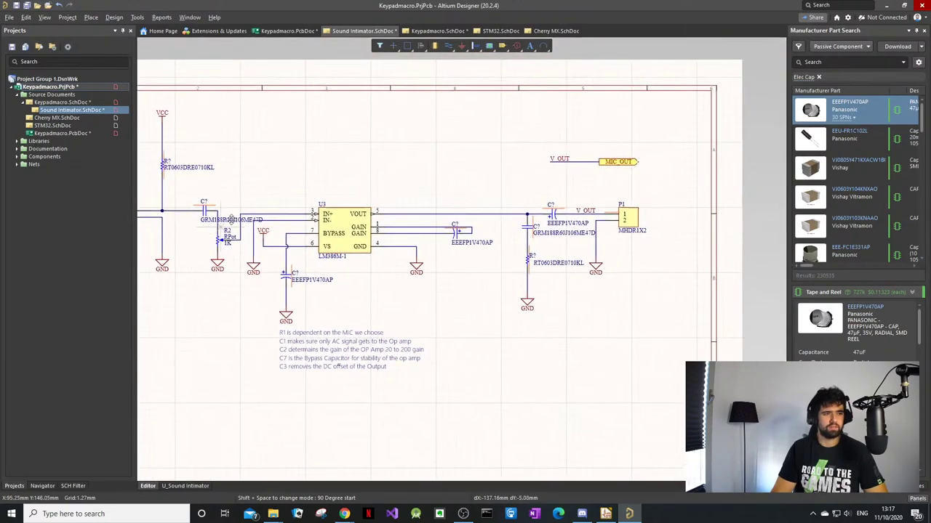
right_click_drag(304, 198, 322, 197)
right_click_drag(319, 164, 418, 190)
scroll(416, 192, "down", 1, "ctrl")
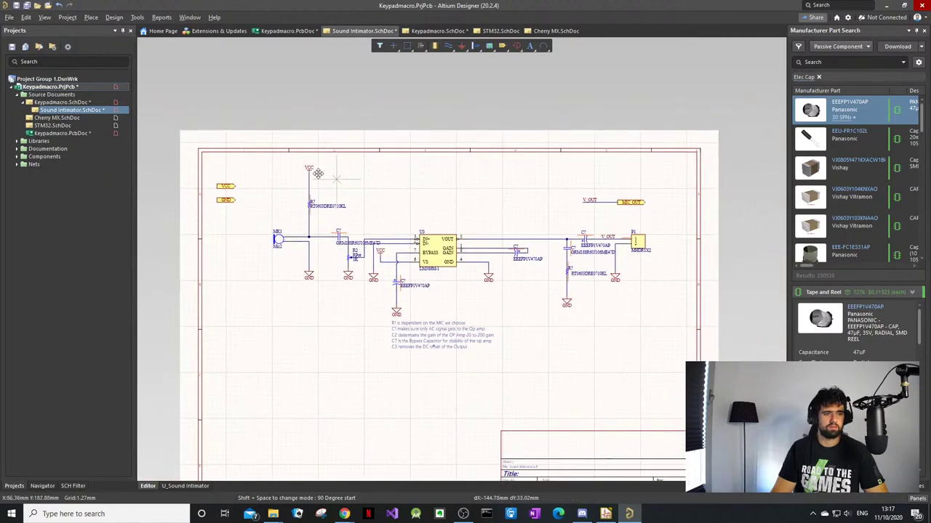
Step: Move the VCC and GND ports horizontally closer to the microphone circuit, above MK1
left_click_drag(243, 187, 274, 199)
scroll(429, 269, "up", 2, "ctrl")
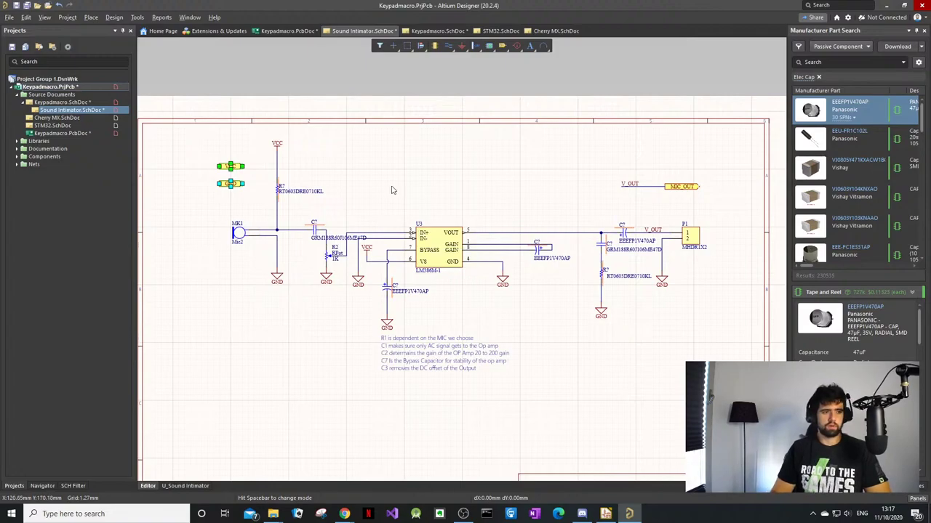
scroll(396, 184, "up", 1, "ctrl")
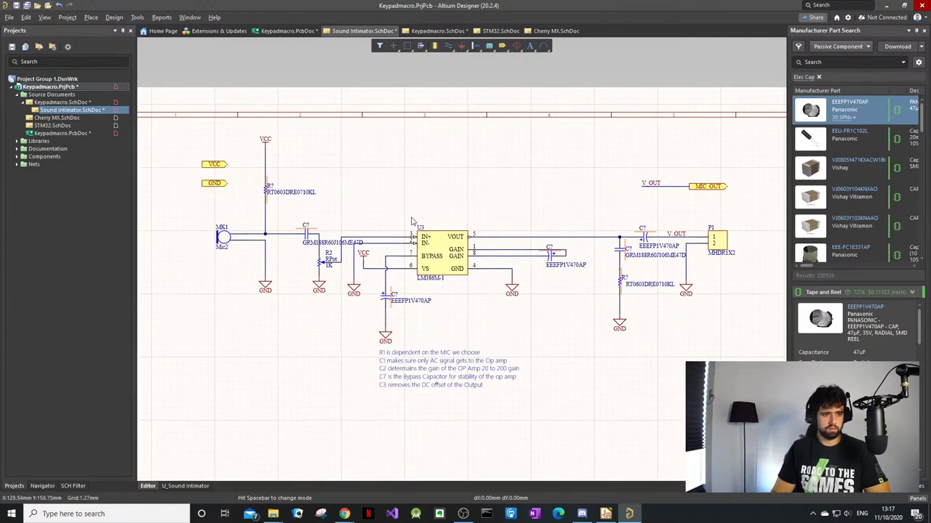
Step: Annotate the schematics quietly and accept the designator changes
left_click(115, 17)
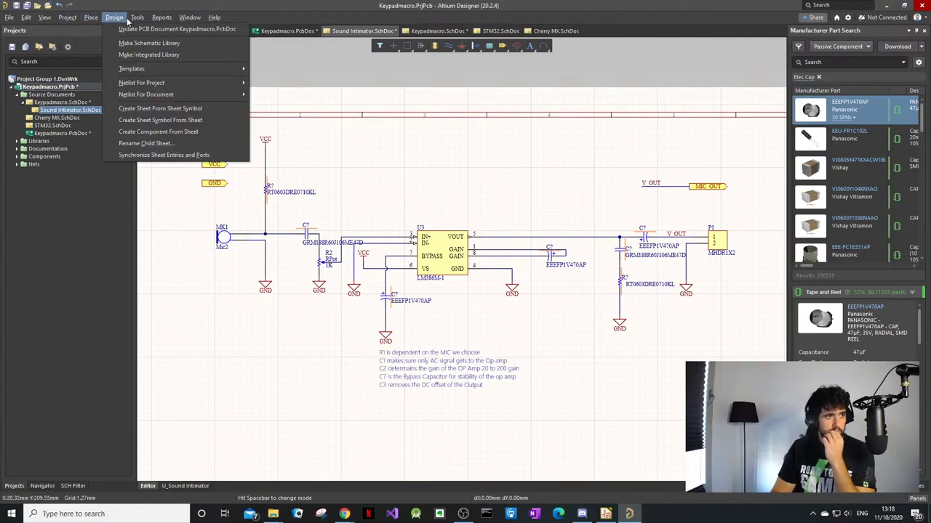
mouse_move(167, 119)
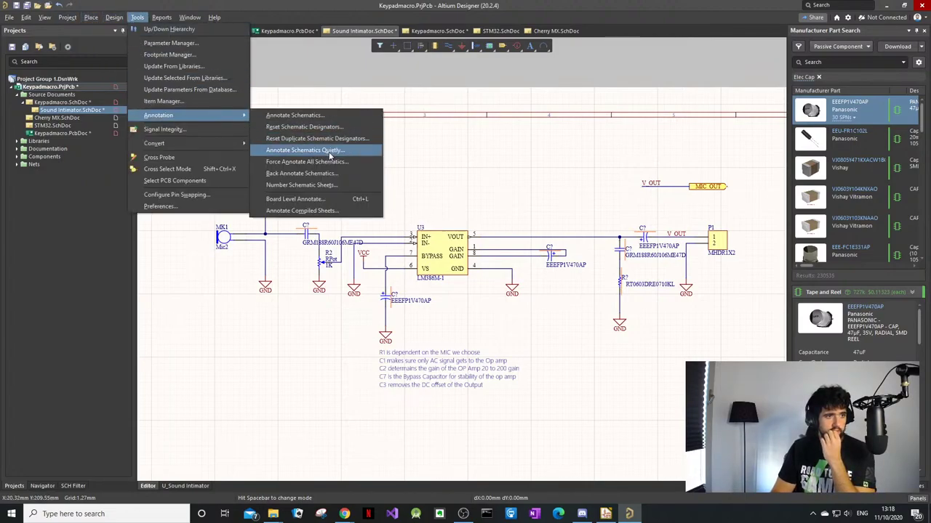
left_click(331, 151)
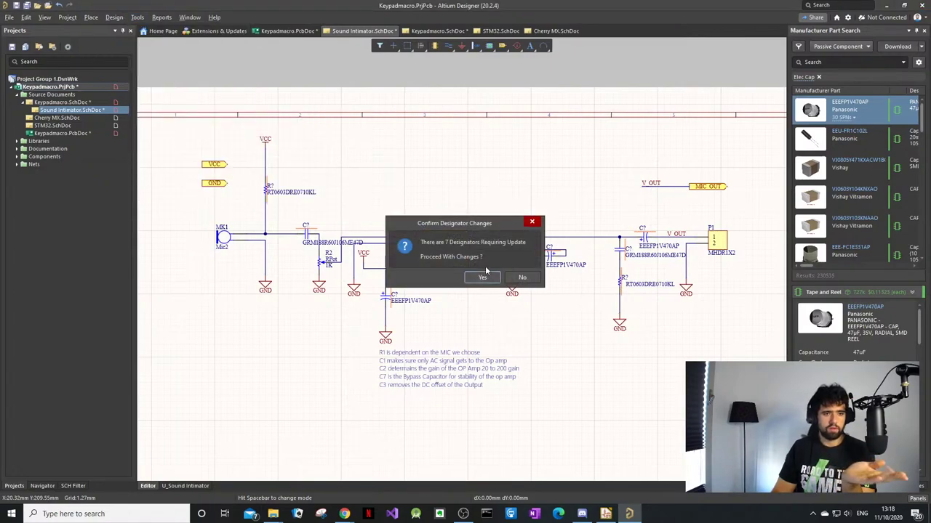
left_click_drag(497, 228, 481, 221)
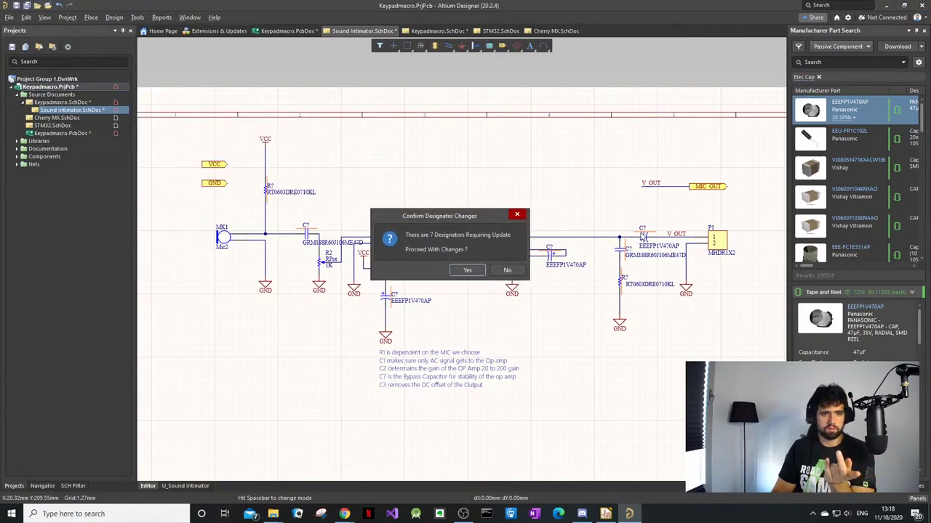
left_click(480, 269)
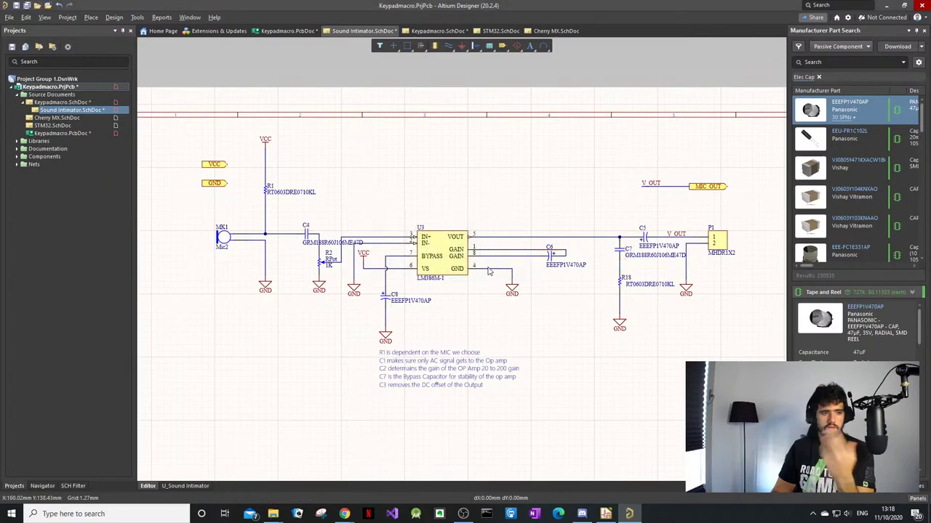
scroll(650, 286, "up", 2, "ctrl")
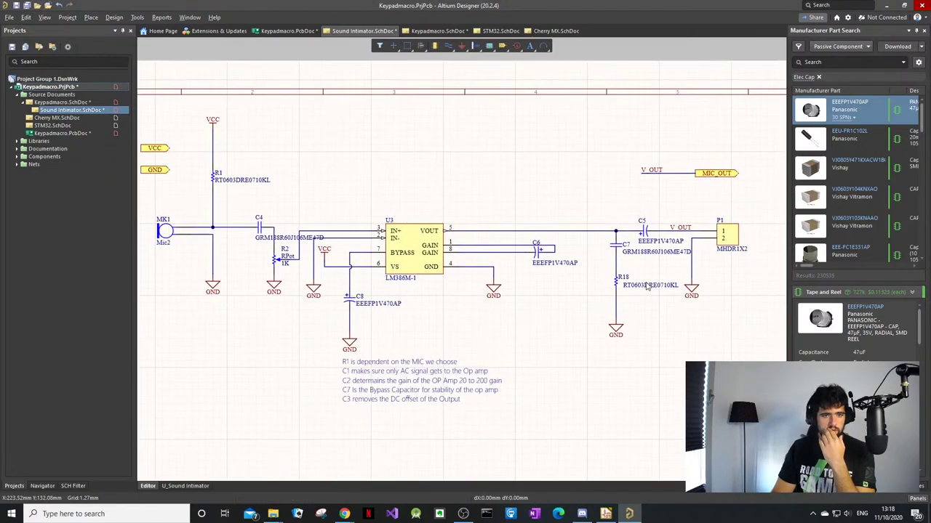
Step: Delete the two-pin header P1 from the amplifier output
mouse_move(481, 247)
right_mouse_down()
mouse_move(453, 253)
mouse_move(475, 254)
right_mouse_up()
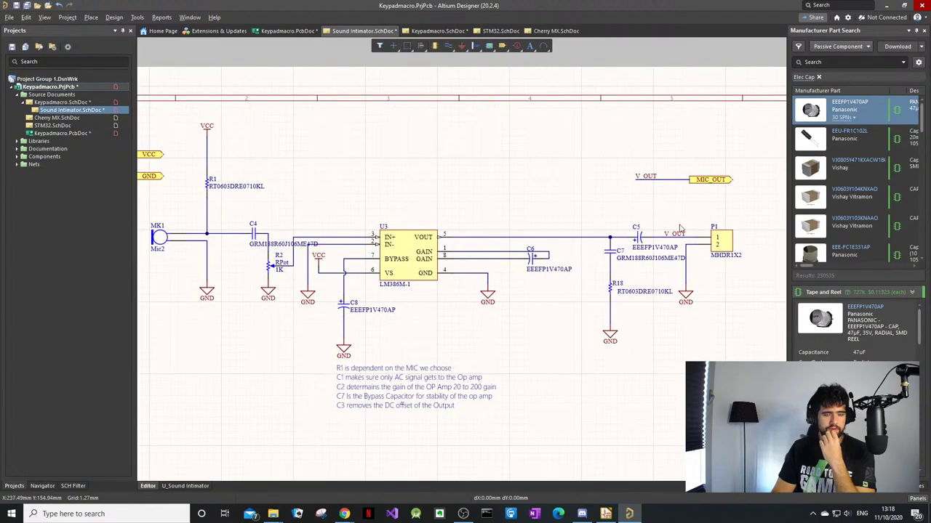
scroll(679, 229, "down", 1, "ctrl")
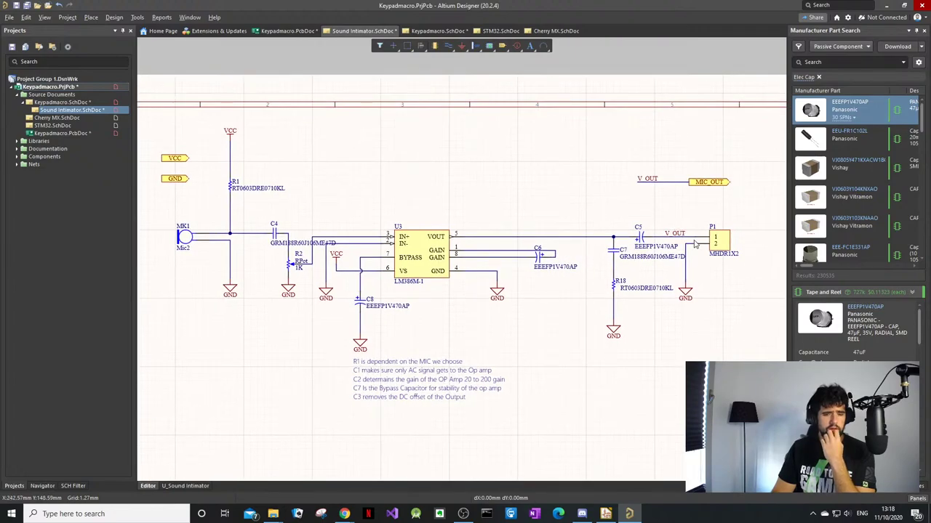
scroll(749, 249, "up", 3, "ctrl")
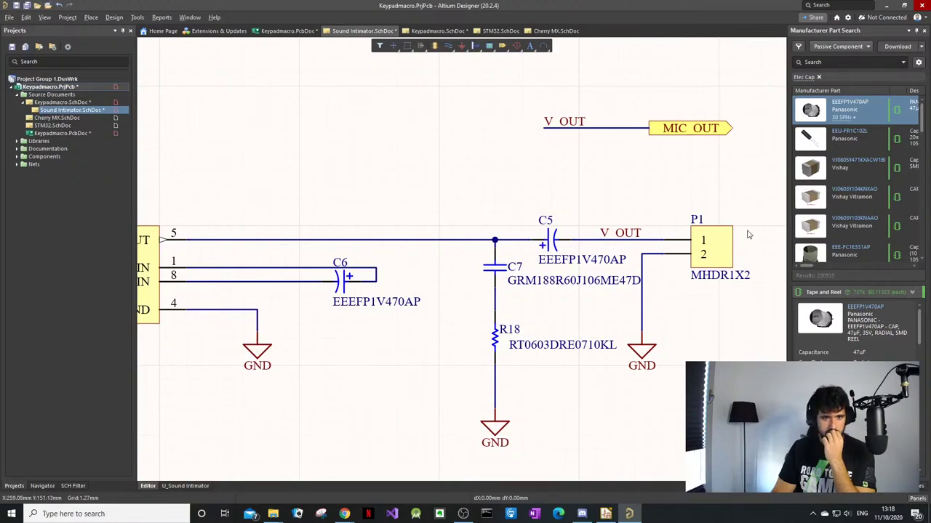
scroll(747, 232, "down", 1, "ctrl")
right_click_drag(744, 233, 638, 248)
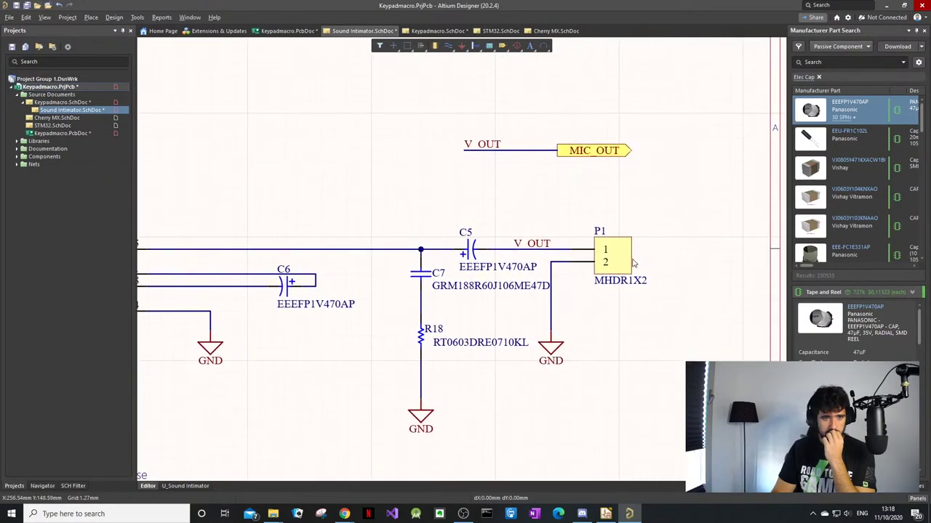
left_click(626, 262)
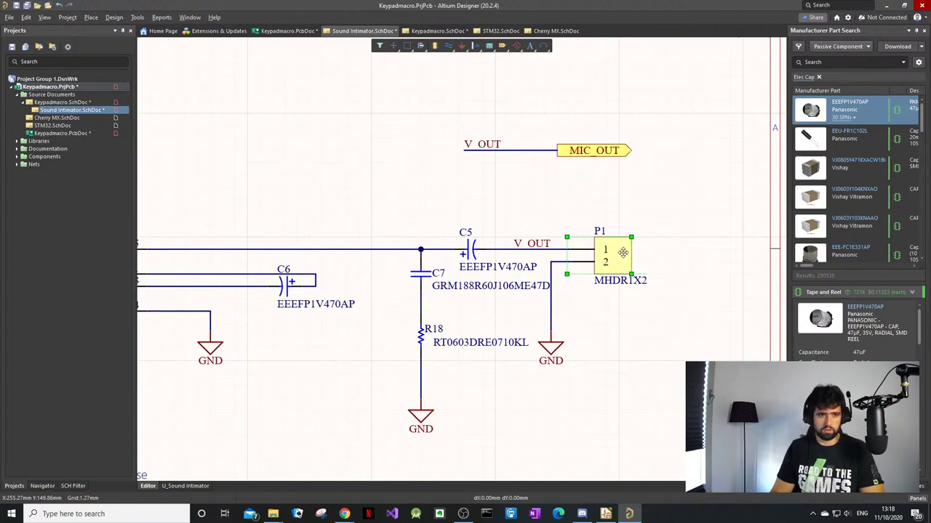
key("Delete")
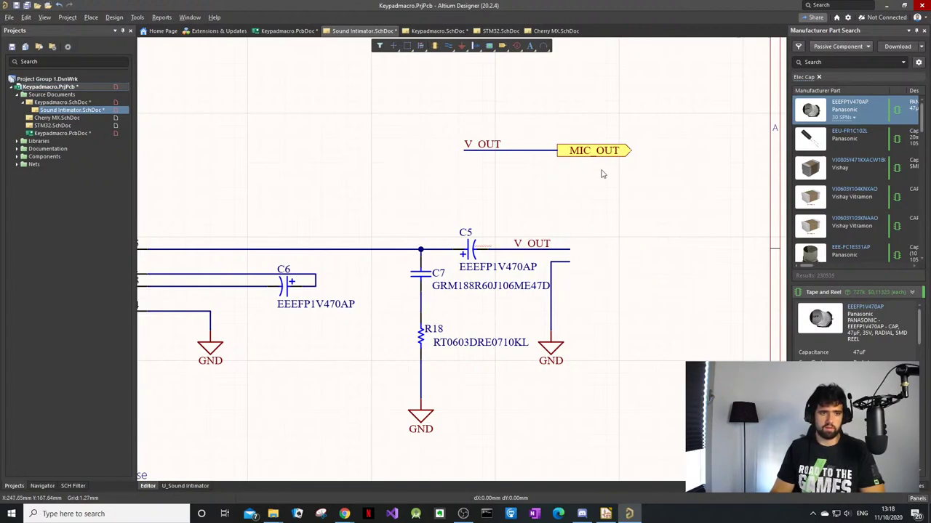
Step: Delete the separate wire stub and V_OUT net label attached to the MIC_OUT port
left_click(581, 155)
left_click(480, 151)
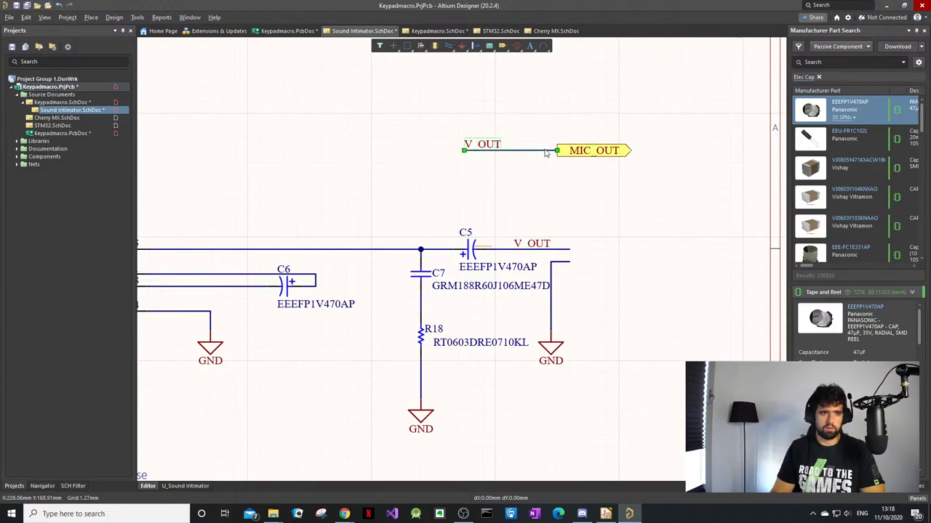
key("Delete")
Step: Move the MIC_OUT port in line with the V_OUT wire after C5 and wire the two together
left_click_drag(601, 151, 683, 253)
key("p")
key("w")
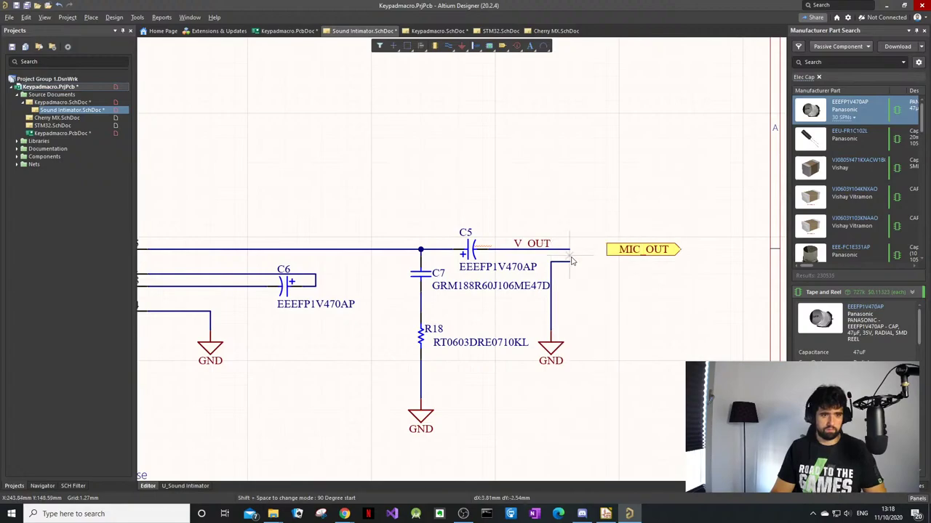
left_click(571, 251)
left_click(604, 250)
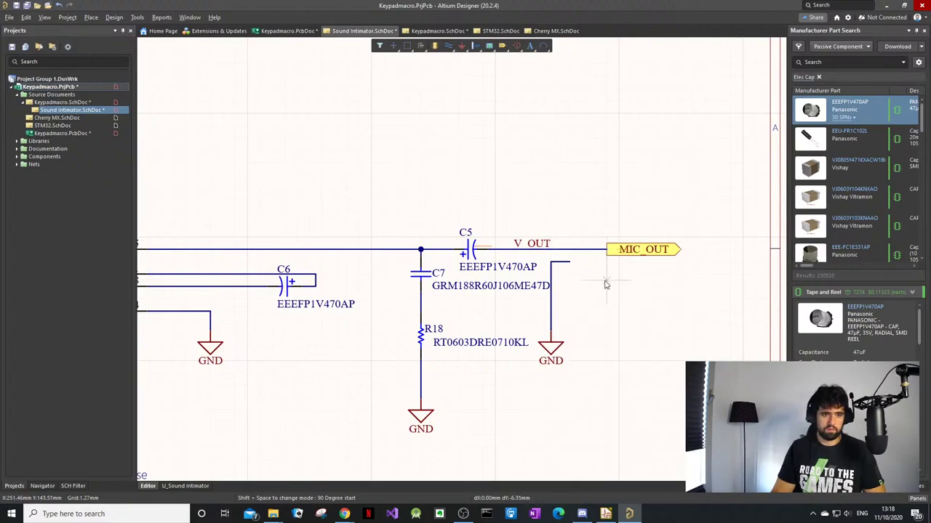
Step: Delete the removed header's leftover ground wire with its GND symbol, and save the Sound Intimator schematic
left_click(551, 331)
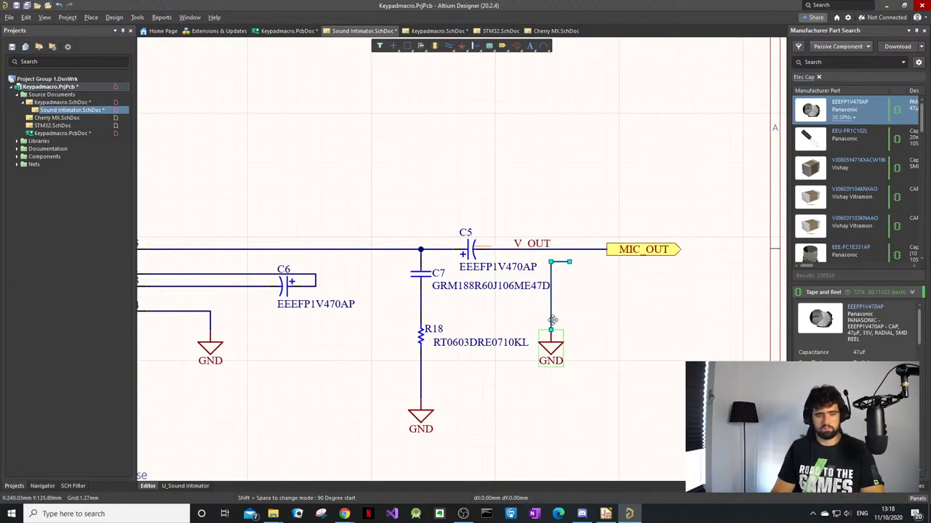
key("Delete")
scroll(552, 297, "down", 3, "ctrl")
right_click_drag(410, 334, 608, 289)
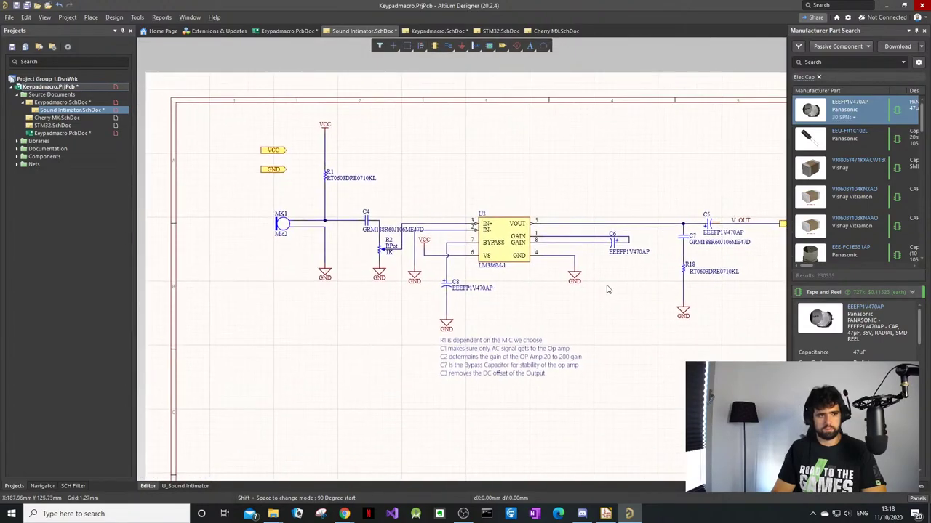
left_click(17, 5)
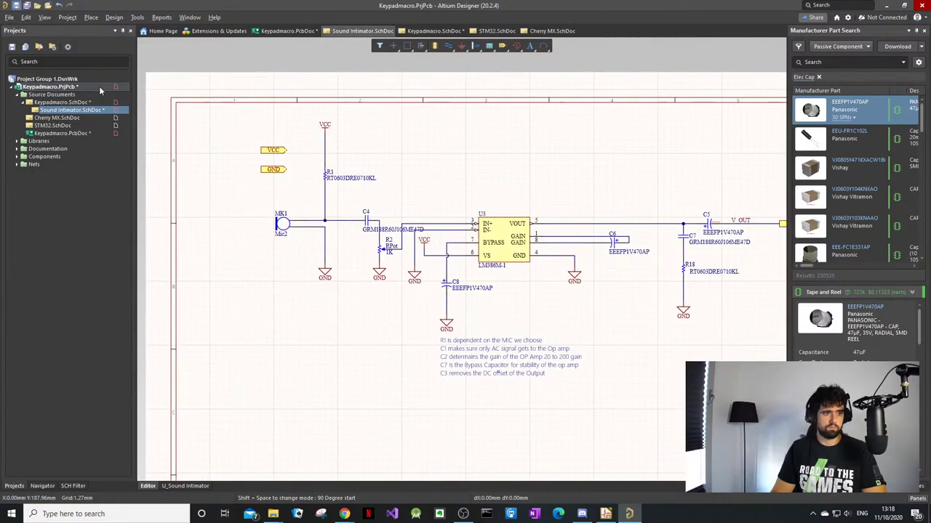
Step: Validate the Keypadmacro project and trace the OSCIN port and LED2 net messages to their schematics
right_click(224, 147)
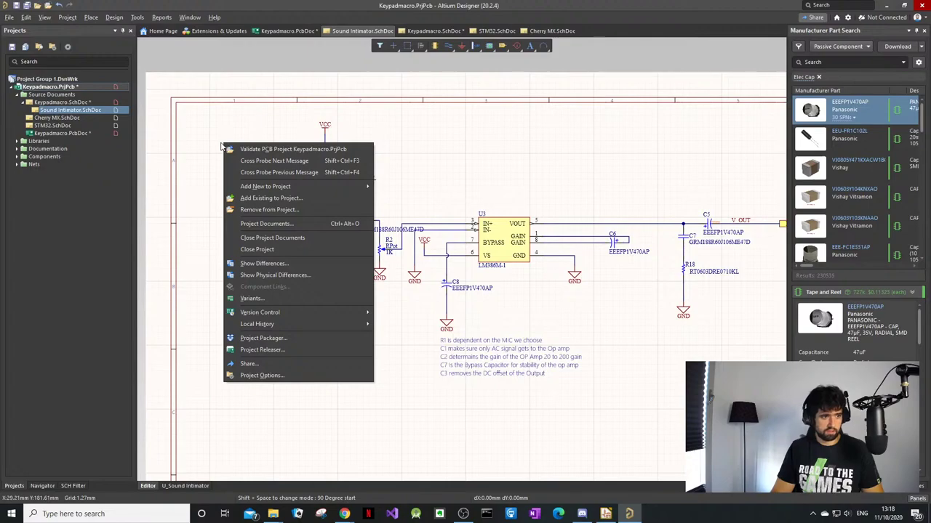
left_click(217, 149)
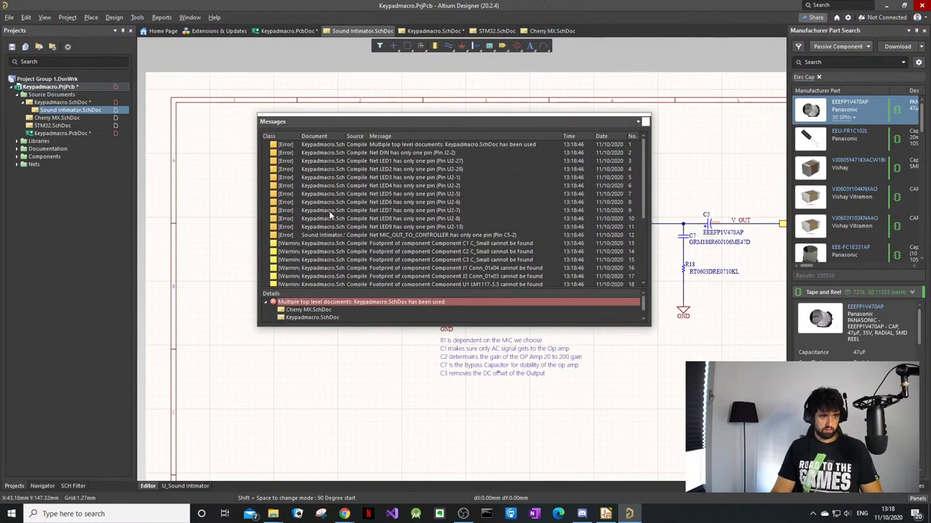
scroll(393, 253, "down", 4)
double_click(393, 252)
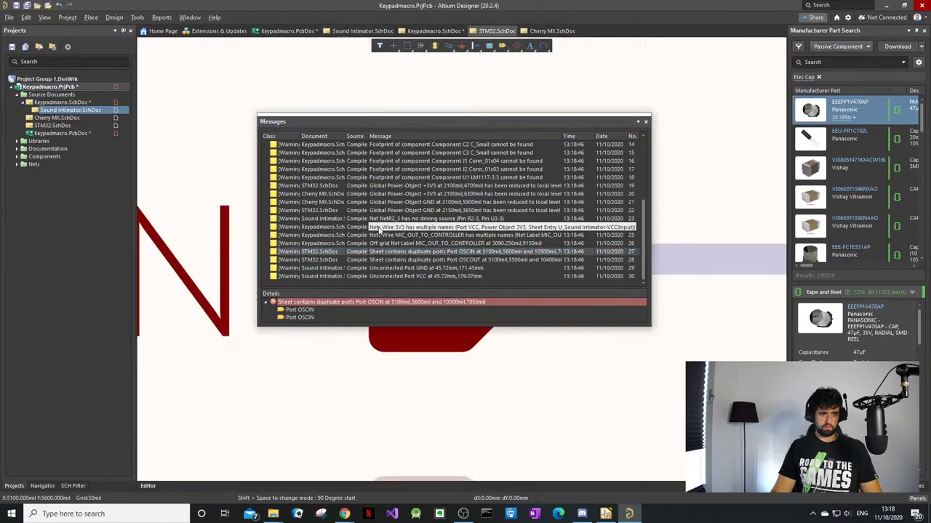
scroll(378, 232, "up", 5)
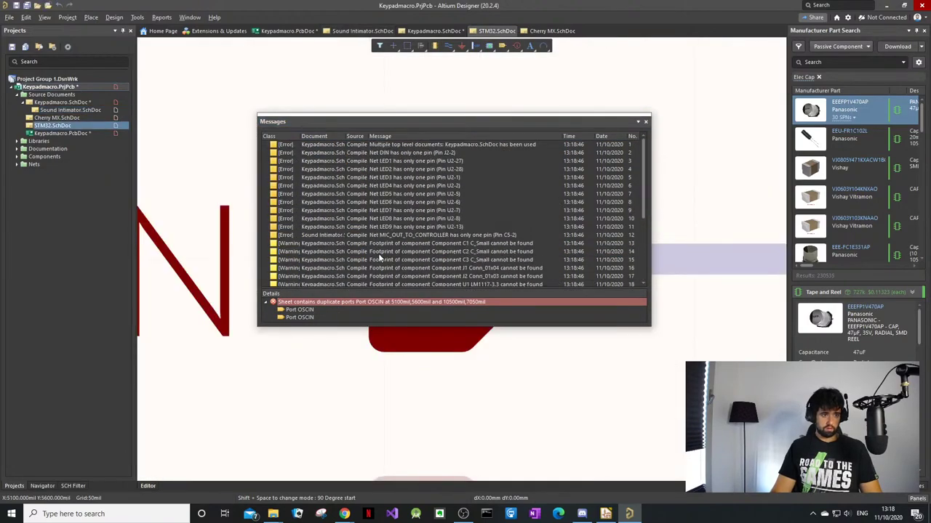
double_click(382, 169)
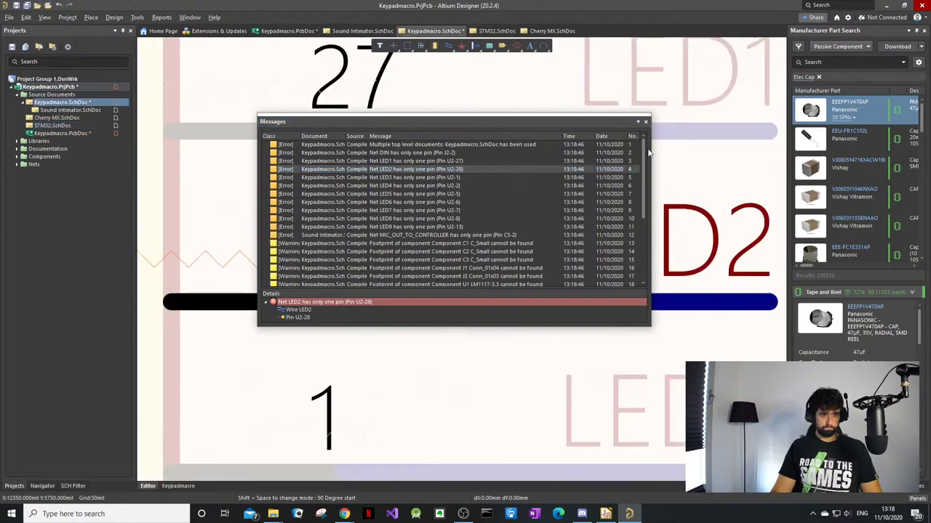
left_click(646, 123)
left_click(69, 109)
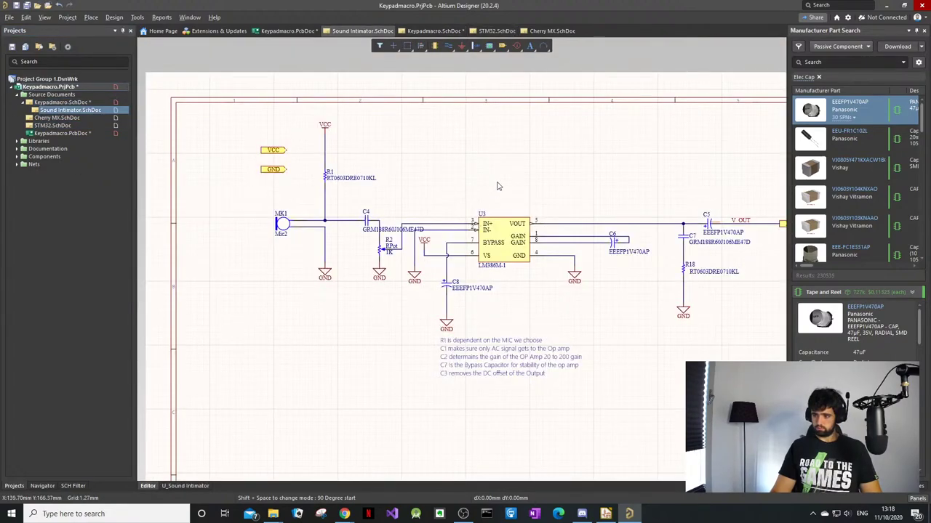
Step: Examine the Keypadmacro schematic, focusing on the Sound Intimator sheet symbol and its connections
left_click(105, 102)
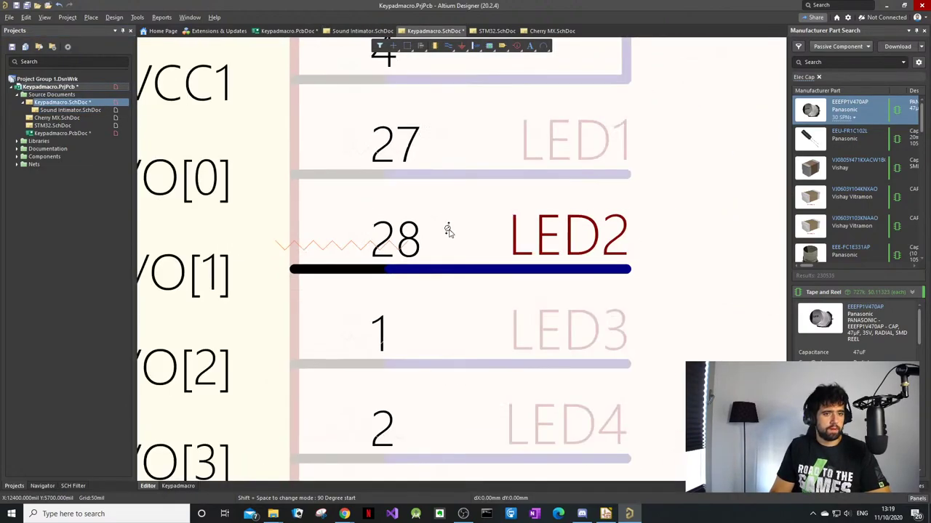
scroll(449, 230, "down", 10, "ctrl")
left_click(371, 314)
scroll(381, 206, "down", 4, "ctrl")
right_click_drag(353, 200, 540, 179)
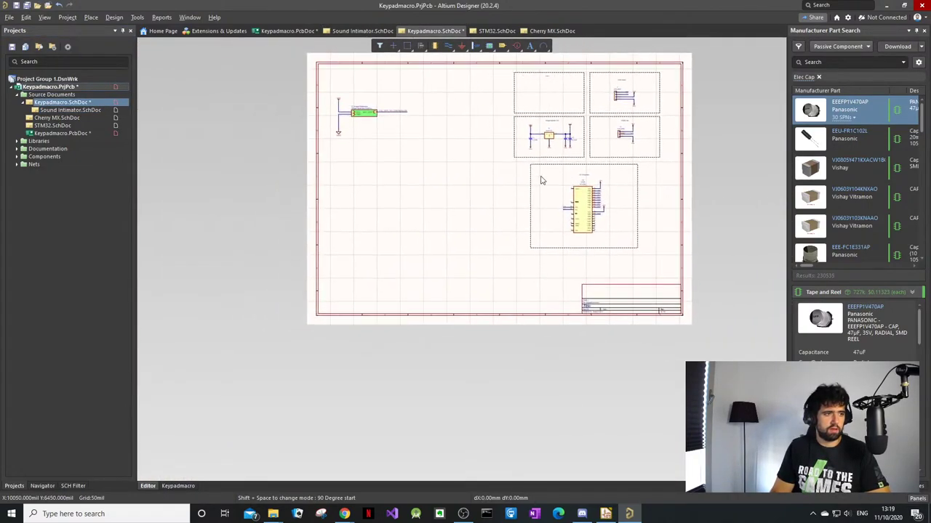
scroll(380, 152, "up", 2, "ctrl")
right_click_drag(380, 152, 353, 199)
scroll(393, 204, "up", 2, "ctrl")
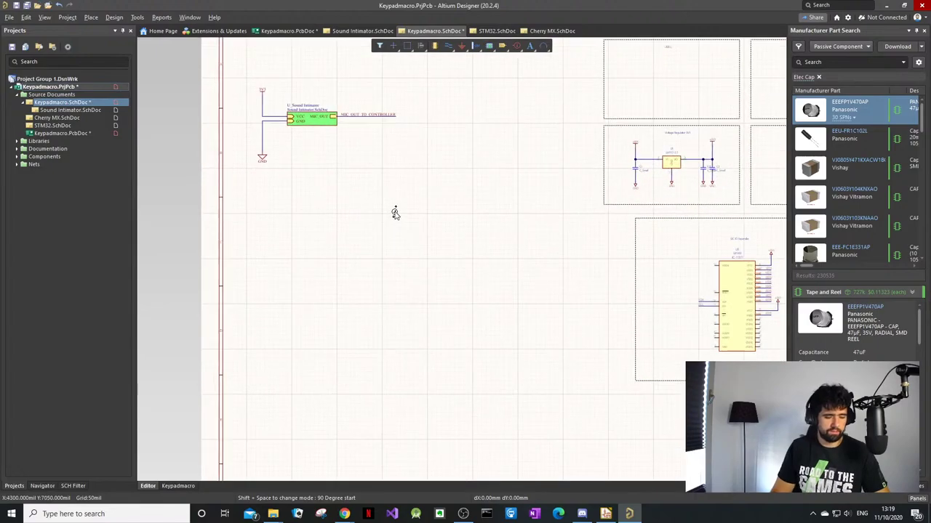
scroll(394, 212, "up", 1, "ctrl")
Step: Validate the project again and inspect the net errors and the C1 footprint warning in the Keypadmacro schematic
right_click(386, 208)
left_click(414, 213)
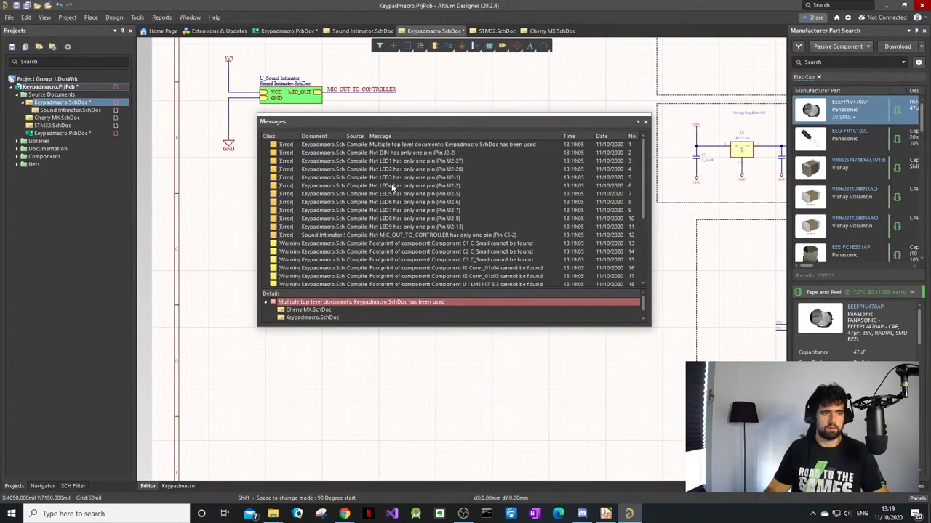
left_click(413, 145)
left_click(426, 152)
left_click(431, 178)
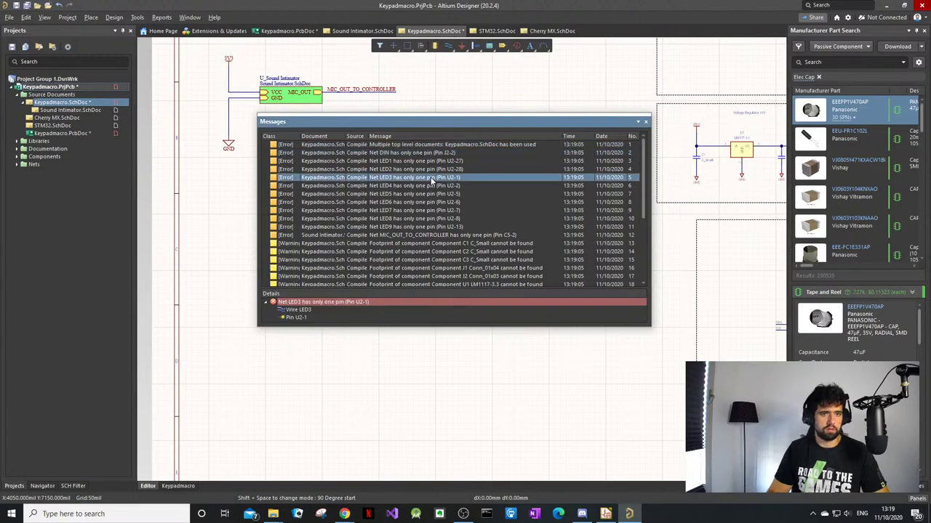
double_click(402, 245)
scroll(514, 236, "down", 2)
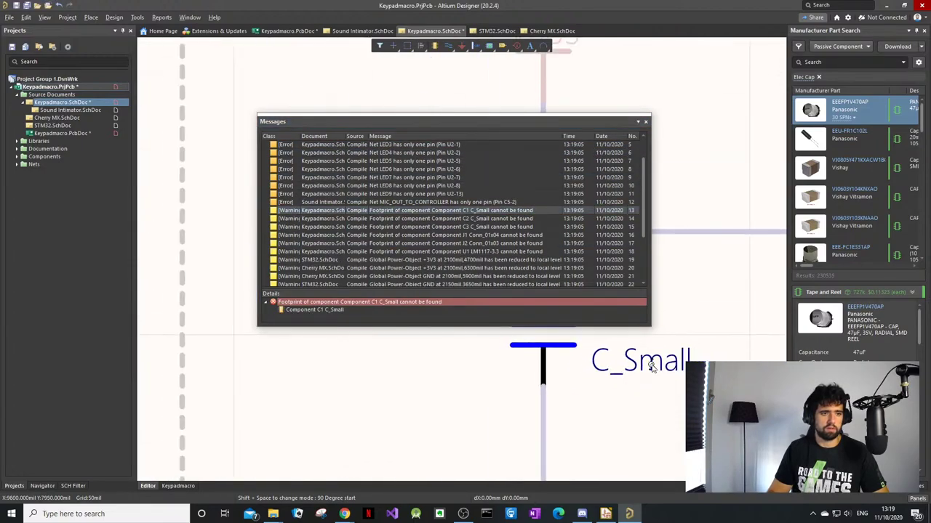
double_click(424, 211)
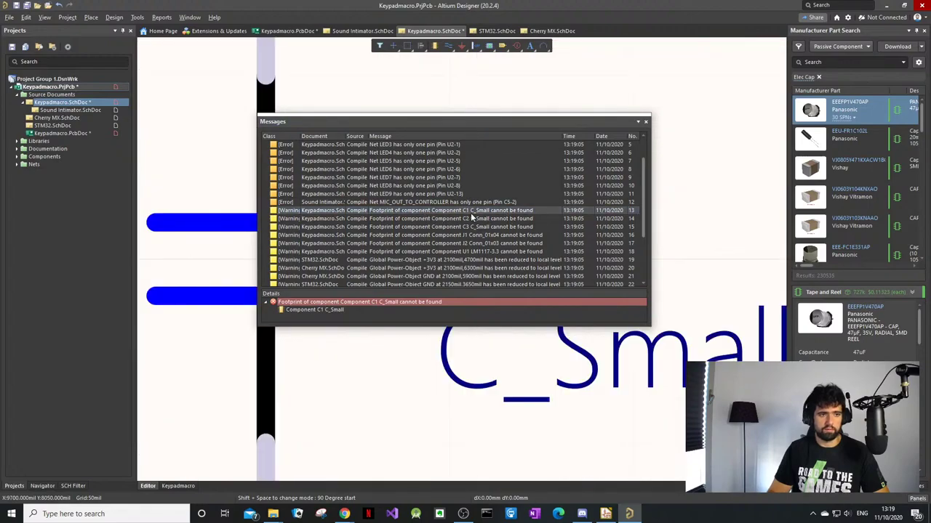
scroll(682, 351, "down", 5, "ctrl")
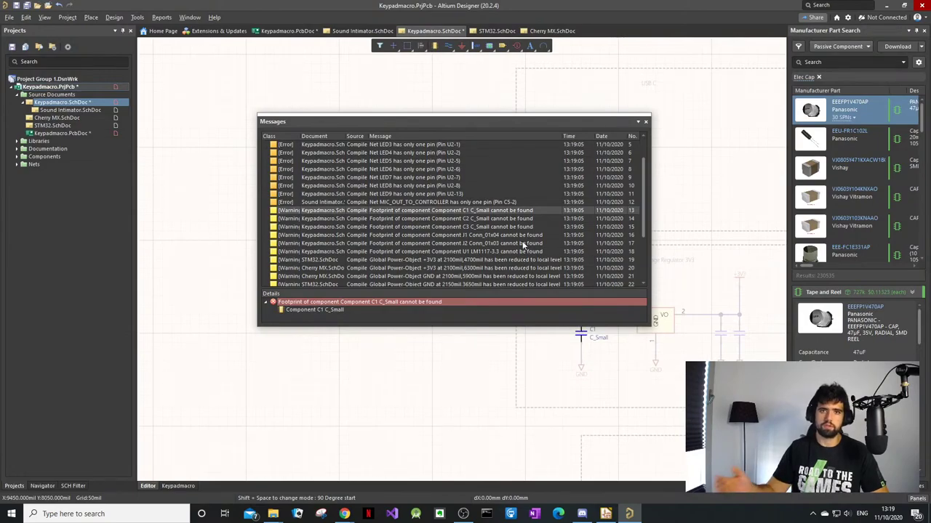
Step: Trace the +3V3 power-object warning in STM32 and the GND port warning in Sound Intimator, and close the messages
double_click(461, 260)
scroll(679, 130, "down", 2, "ctrl")
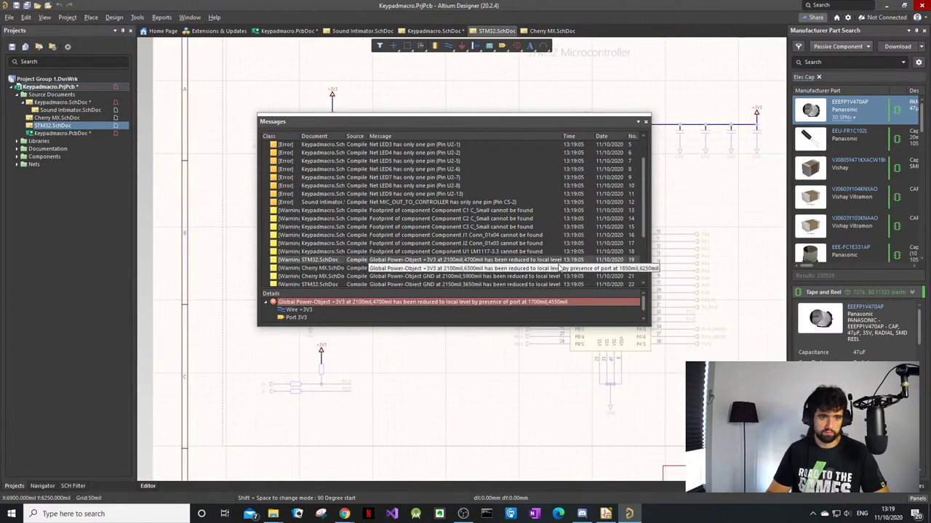
scroll(514, 262, "down", 3)
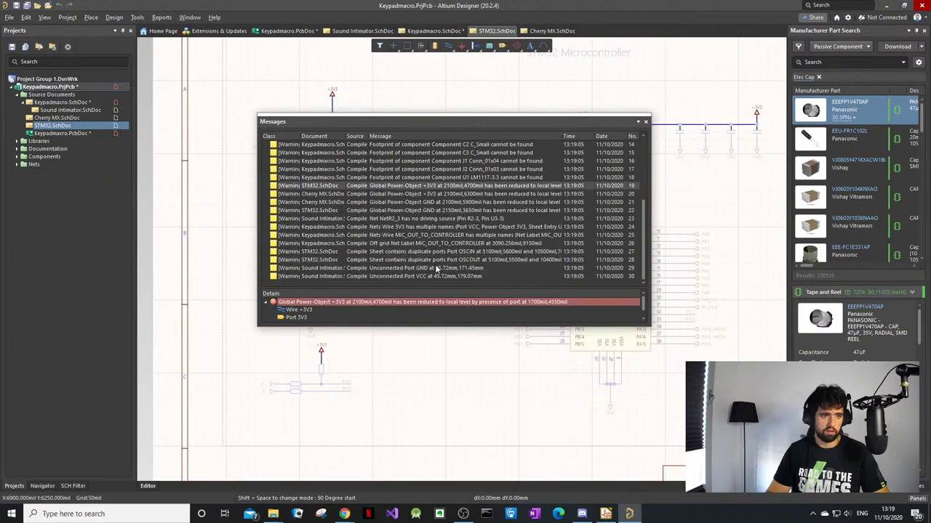
double_click(439, 269)
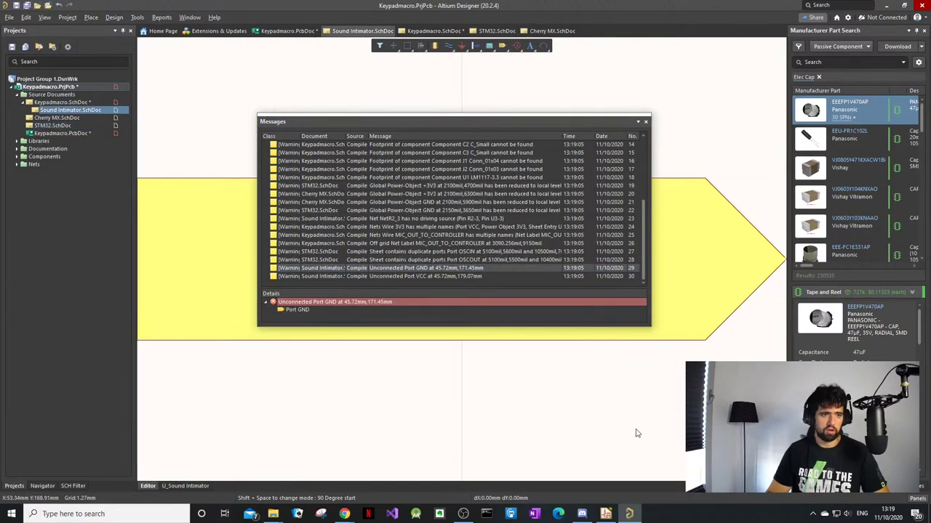
scroll(635, 430, "down", 6, "ctrl")
right_click_drag(613, 380, 469, 322)
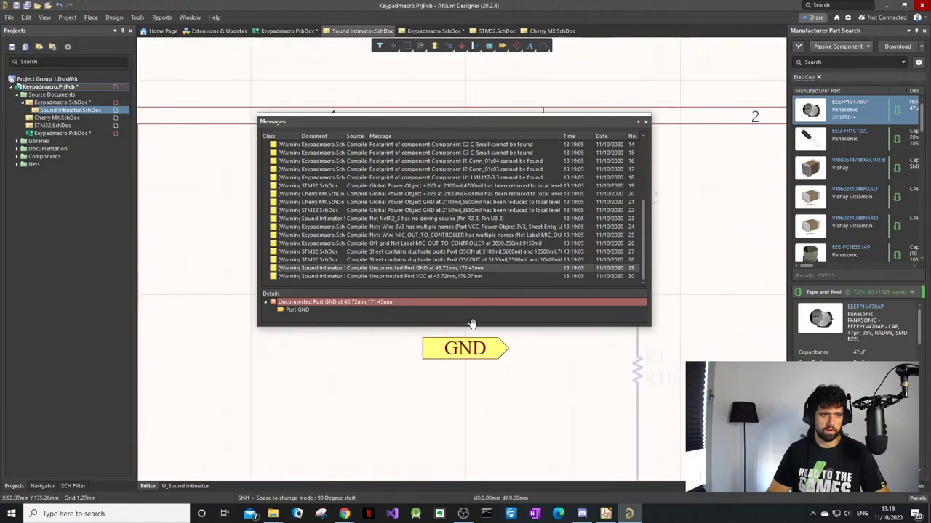
left_click(643, 123)
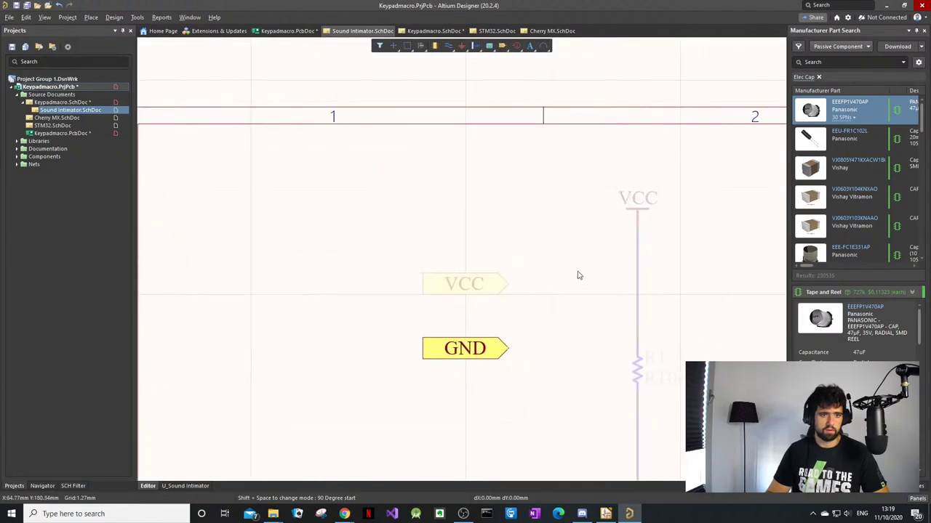
Step: Draw a short wire from the VCC port in Sound Intimator, running out horizontally and bending upward
scroll(558, 292, "down", 4, "ctrl")
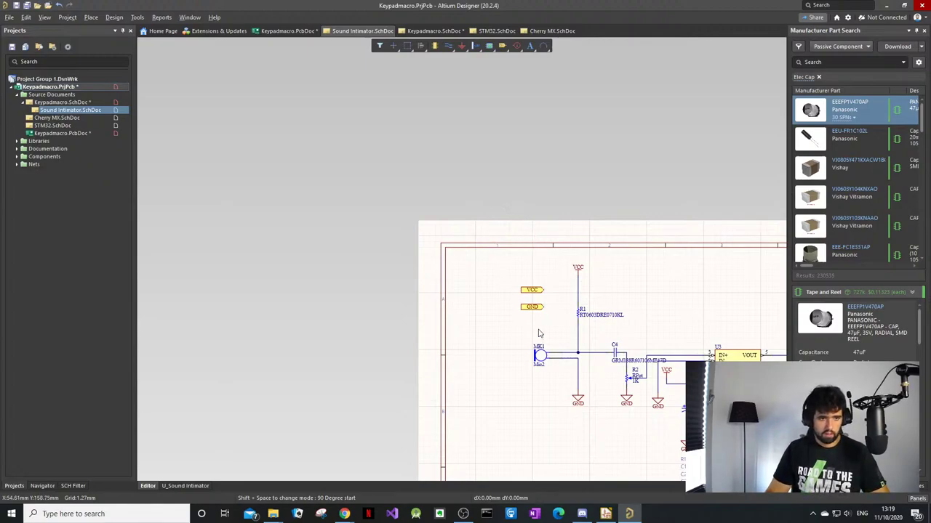
scroll(540, 313, "up", 4, "ctrl")
right_click_drag(603, 287, 578, 293)
key("p")
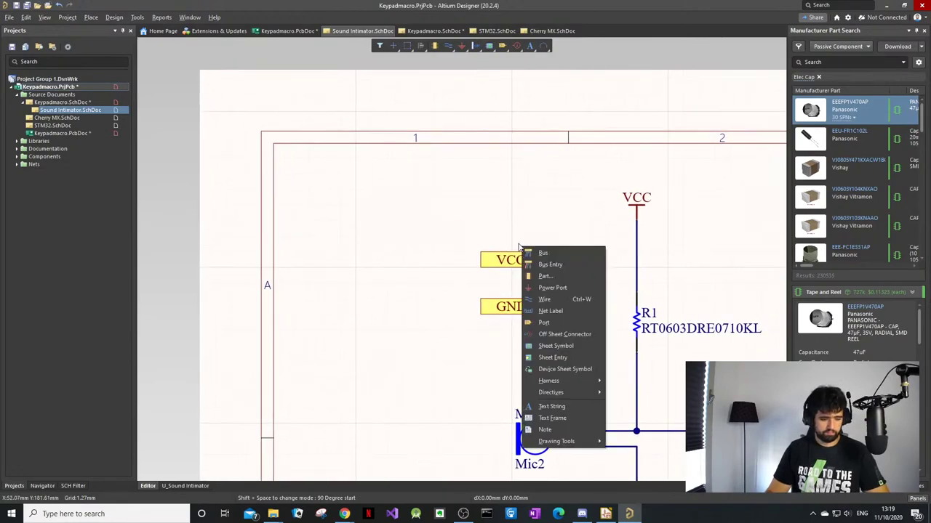
key("w")
left_click(543, 259)
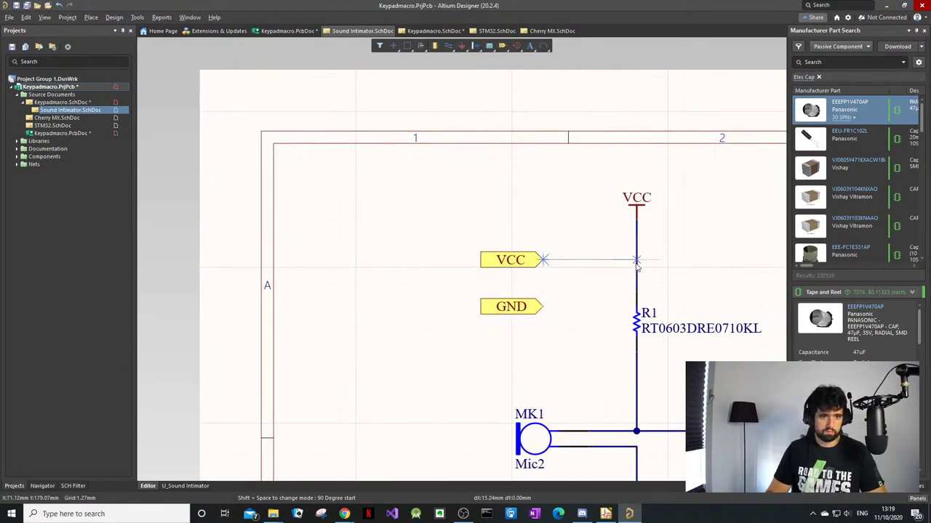
left_click(576, 233)
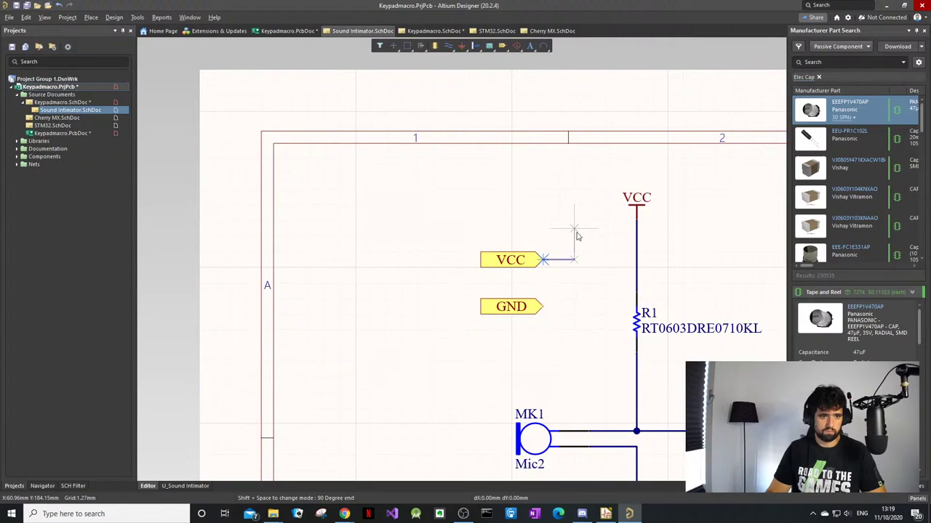
right_click(577, 234)
right_click(577, 234)
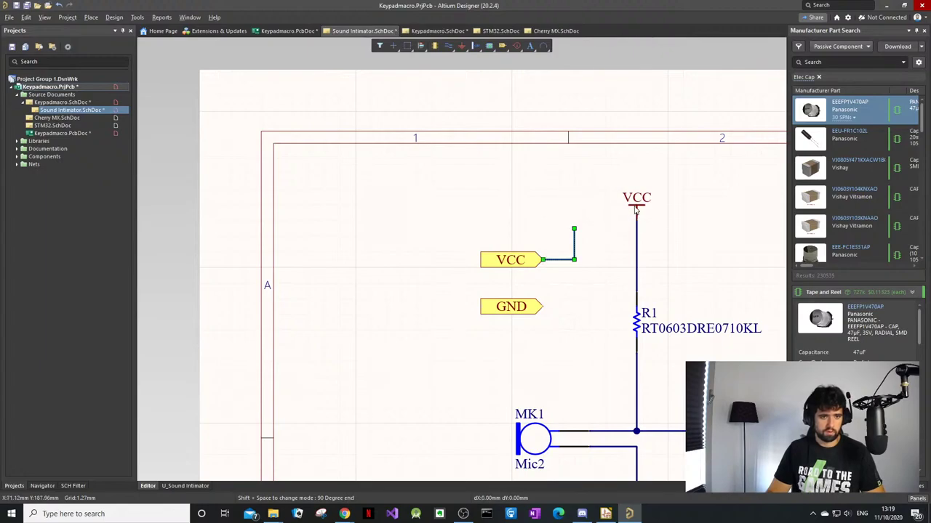
Step: Copy the VCC power port above R1 onto the free upper end of the VCC port's wire
mouse_move(637, 210)
left_mouse_down()
mouse_move(574, 220)
mouse_move(637, 220)
left_mouse_up()
left_click(637, 221)
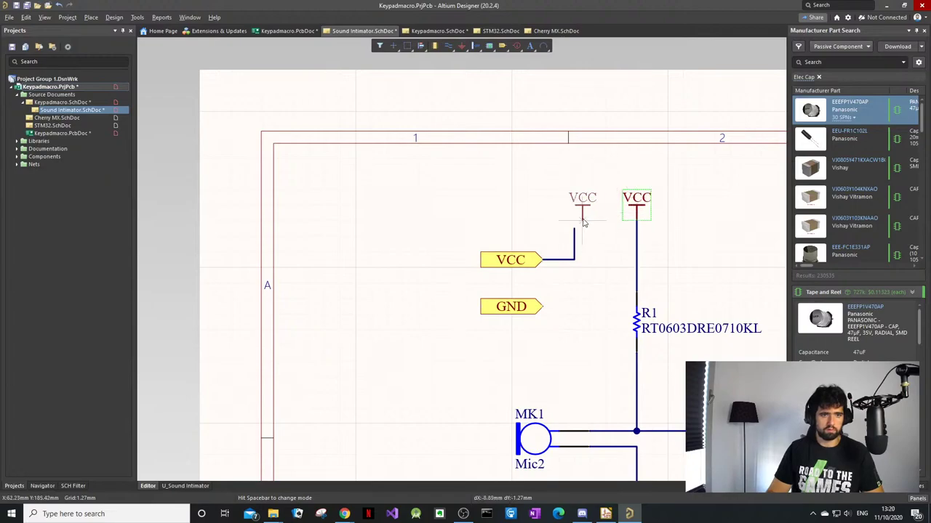
left_click(574, 229)
key("Escape")
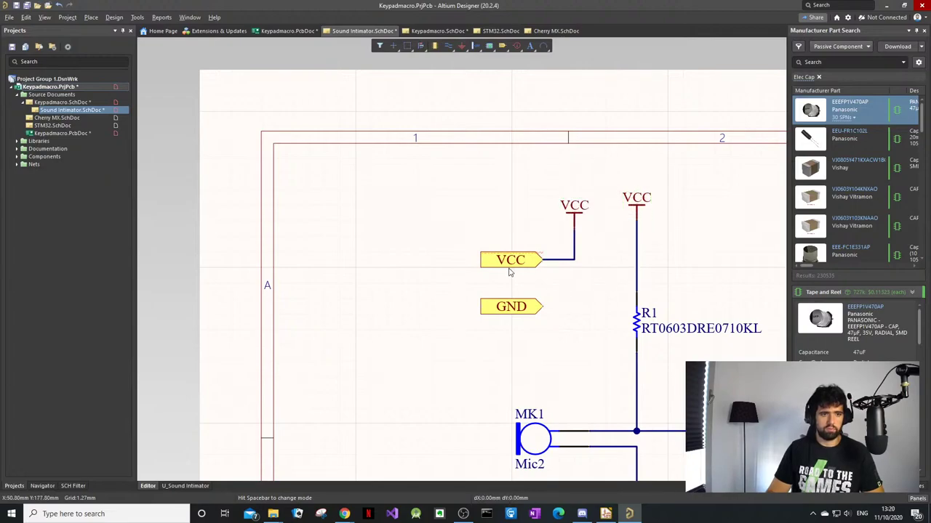
Step: Validate the project, trace the global VCC power-object warning in Sound Intimator, and close the messages
scroll(445, 269, "down", 5)
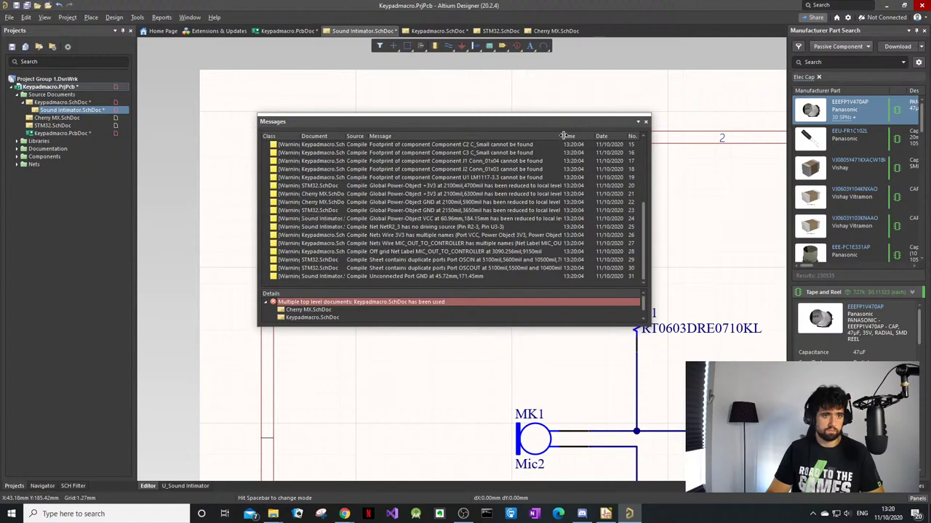
left_click_drag(563, 136, 591, 136)
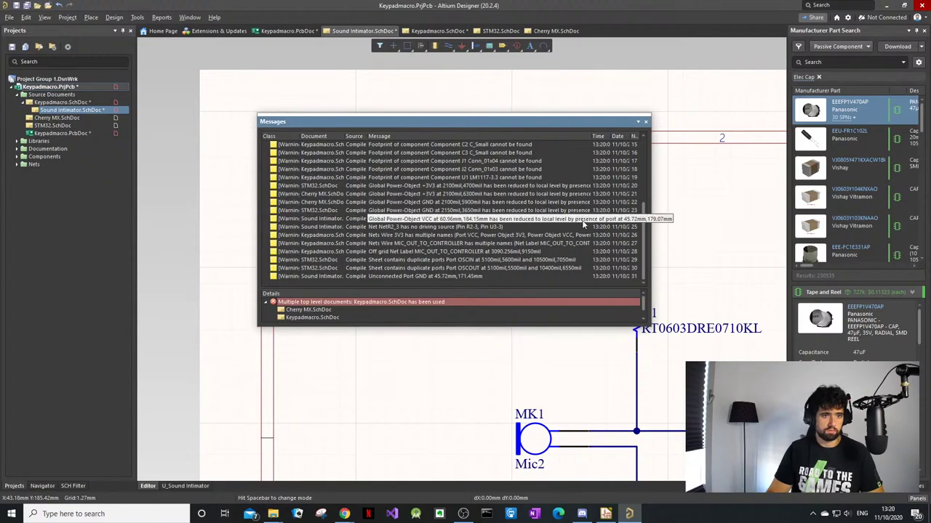
double_click(543, 220)
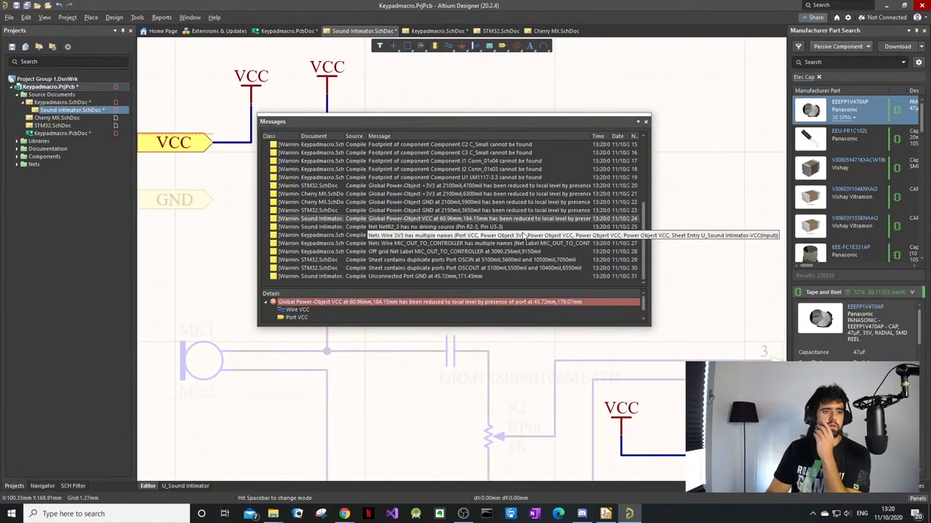
left_click(645, 121)
scroll(447, 182, "down", 3, "ctrl")
right_click_drag(454, 190, 459, 196)
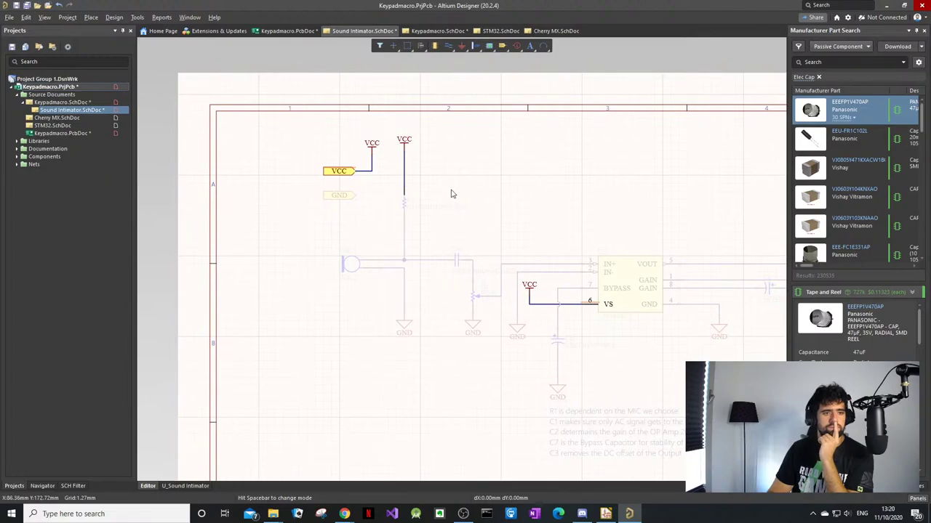
Step: Try renaming the power port wired to the VCC port as vss
double_click(374, 148)
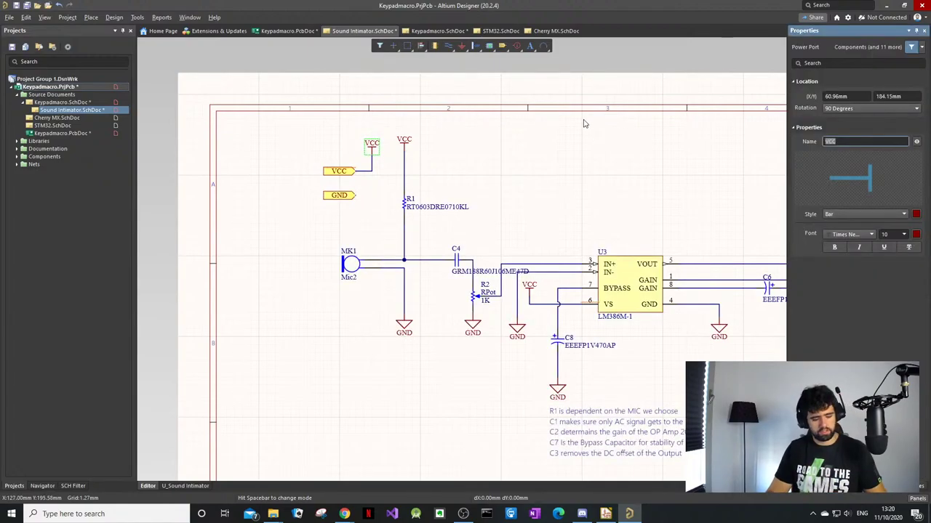
type("vss")
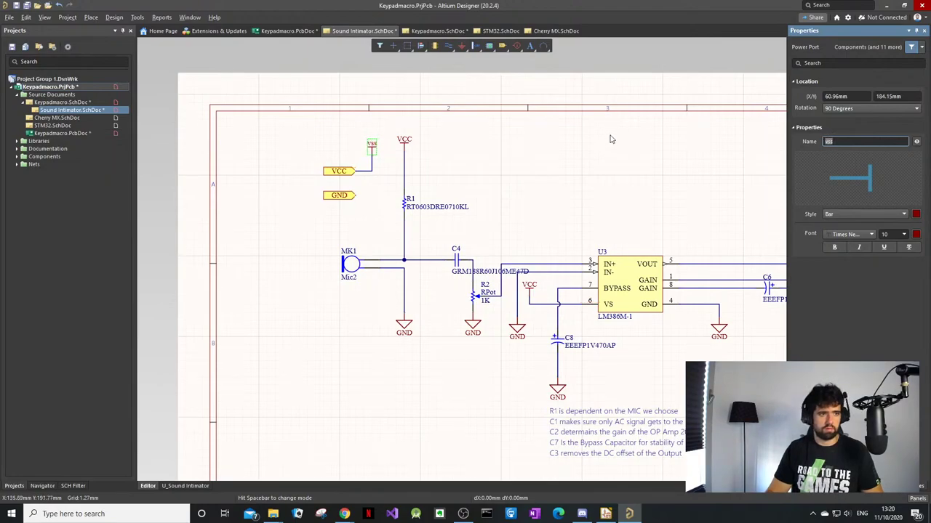
scroll(287, 160, "up", 1, "ctrl")
scroll(287, 160, "up", 3, "ctrl")
left_click(555, 210)
scroll(559, 196, "down", 2, "ctrl")
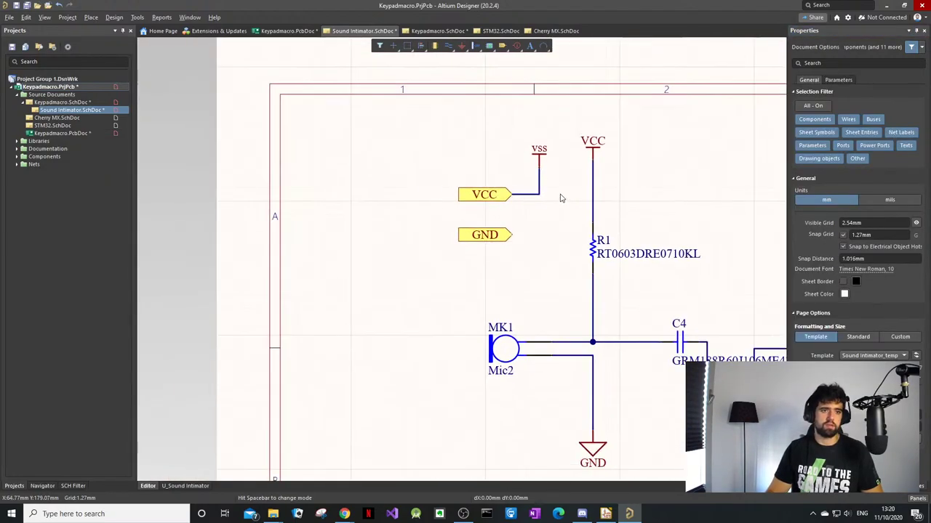
Step: Recheck the vss power port against the VCC port, and undo its rename
left_click(547, 154)
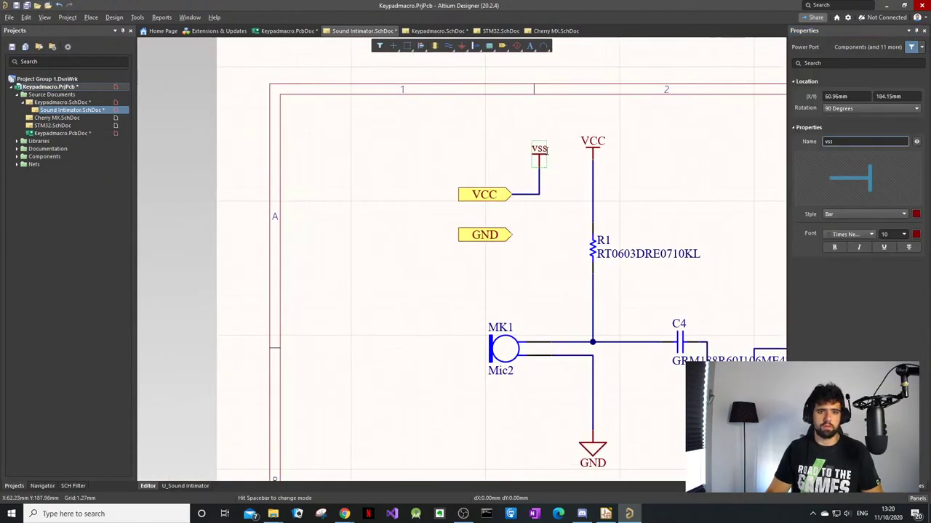
left_click(851, 141)
scroll(590, 234, "down", 3, "ctrl")
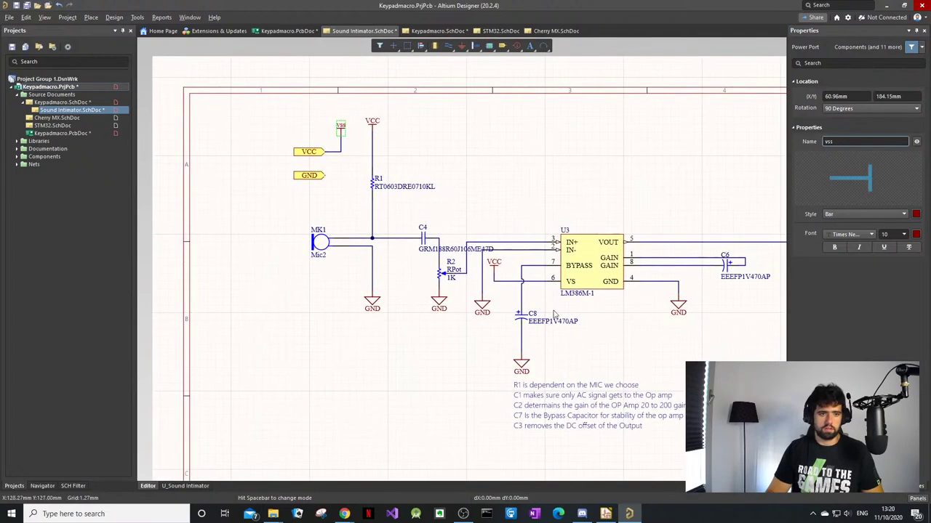
scroll(567, 282, "up", 5, "ctrl")
scroll(567, 281, "down", 3, "ctrl")
scroll(378, 177, "up", 4, "ctrl")
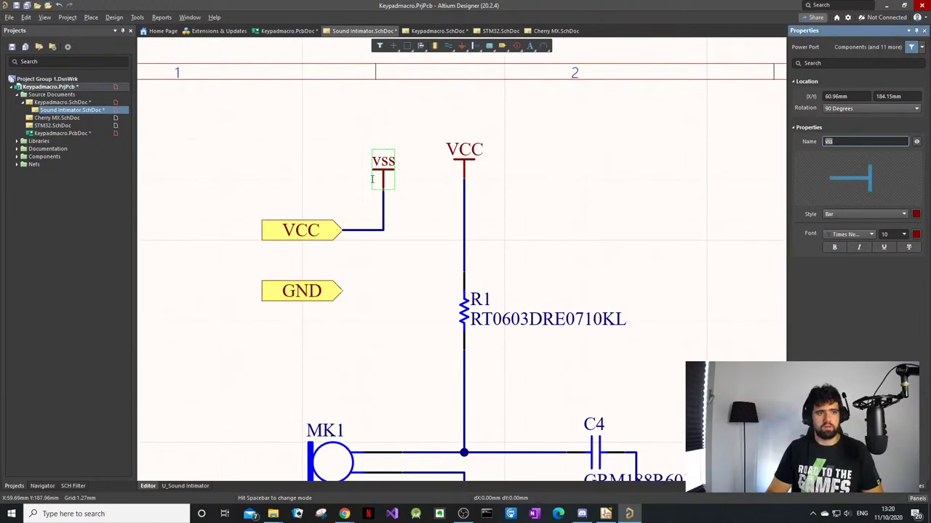
left_click(302, 233)
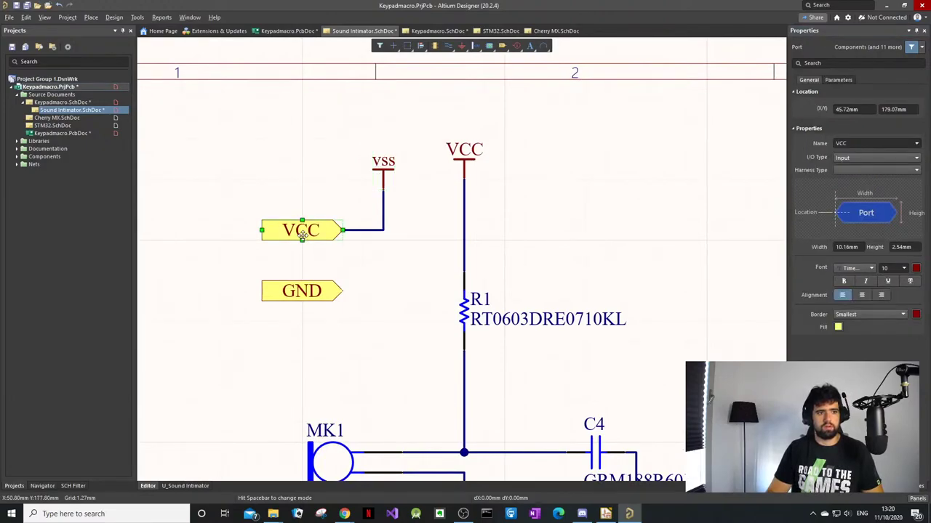
key("ctrl+z")
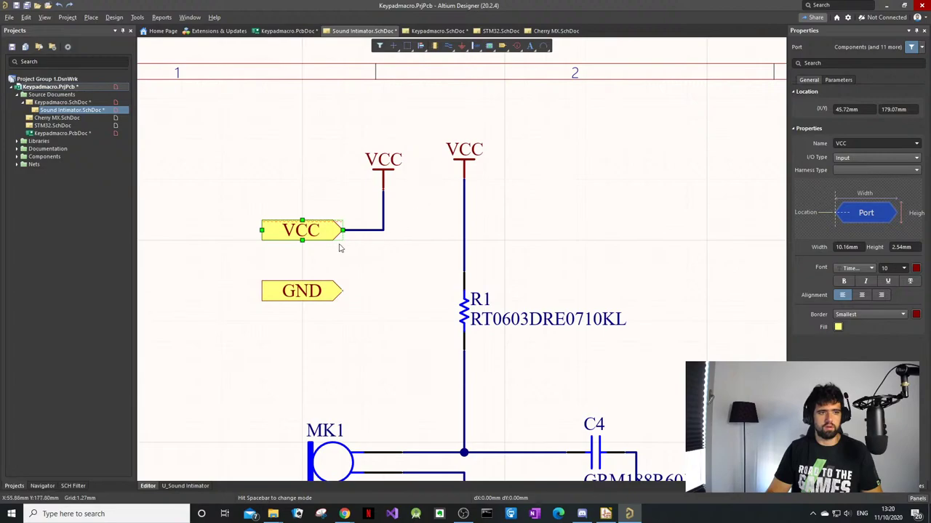
Step: Examine the 3V3 voltage regulator and the Sound Intimator sheet symbol's supply connections in the Keypadmacro schematic
left_click(64, 102)
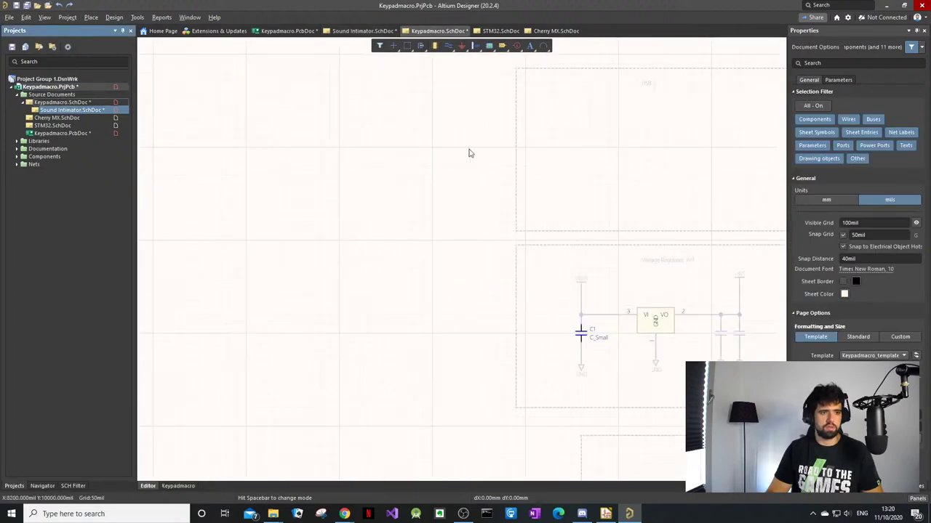
scroll(709, 188, "down", 3, "ctrl")
right_click_drag(709, 188, 625, 187)
scroll(677, 276, "up", 6, "ctrl")
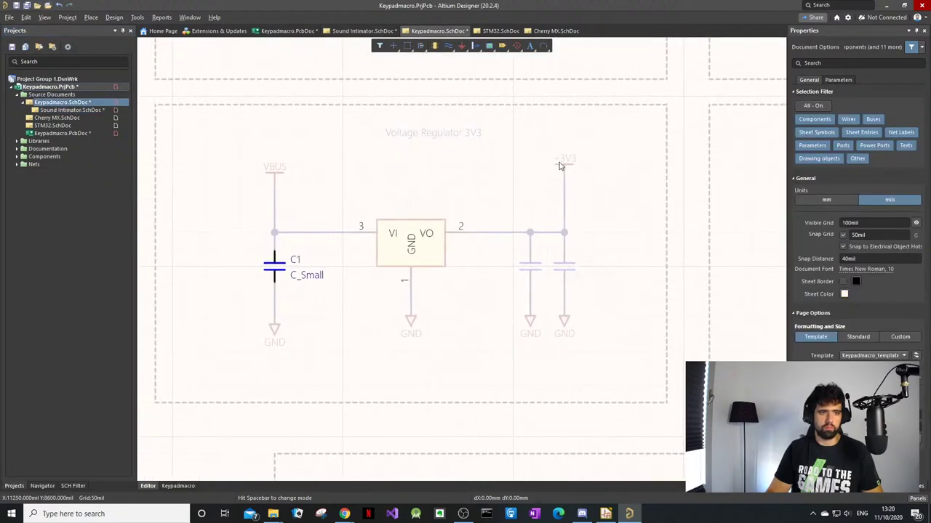
scroll(559, 166, "down", 4, "ctrl")
right_click_drag(426, 266, 615, 239)
right_click_drag(316, 138, 315, 187)
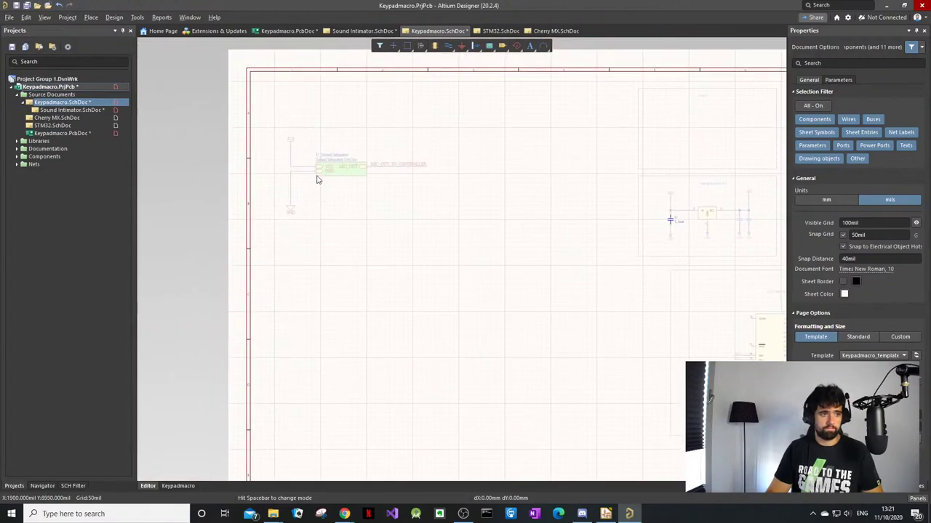
Step: Rename the VCC port in the Sound Intimator schematic as 3v3
left_click(75, 111)
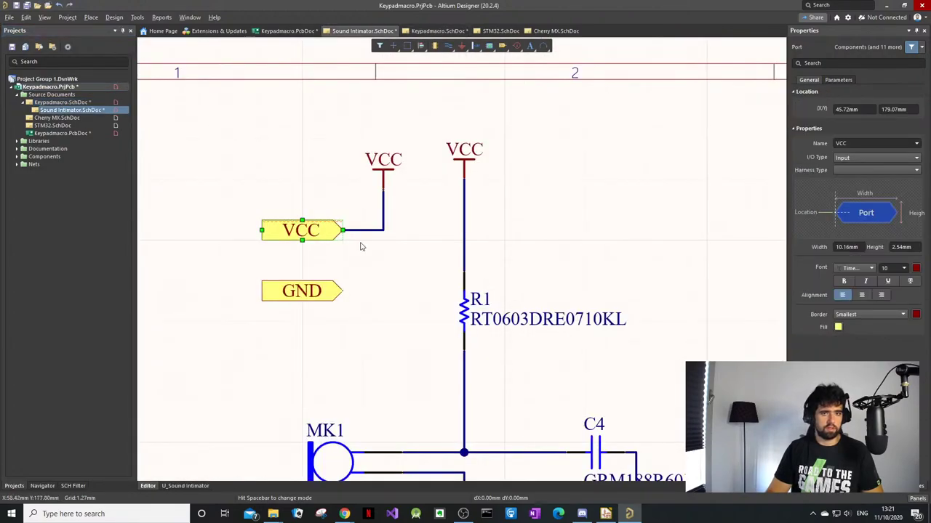
double_click(293, 231)
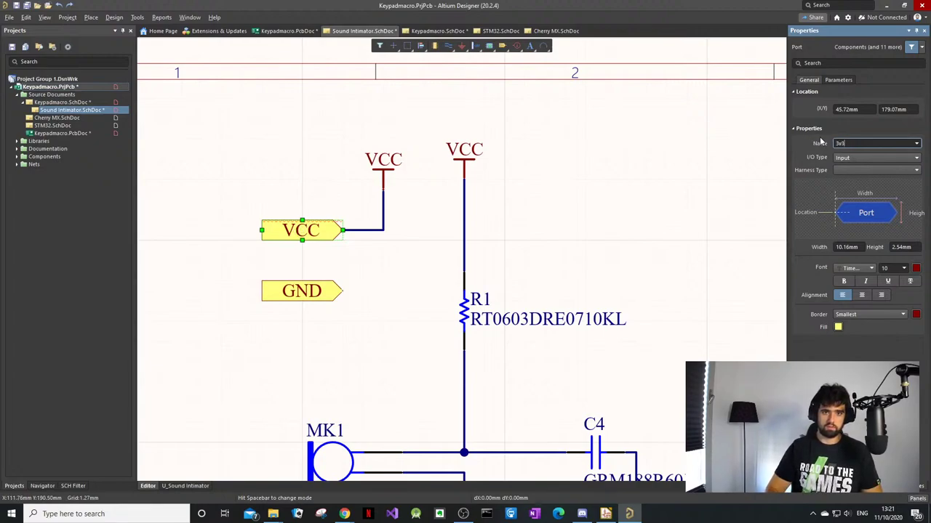
key("Return")
left_click(363, 264)
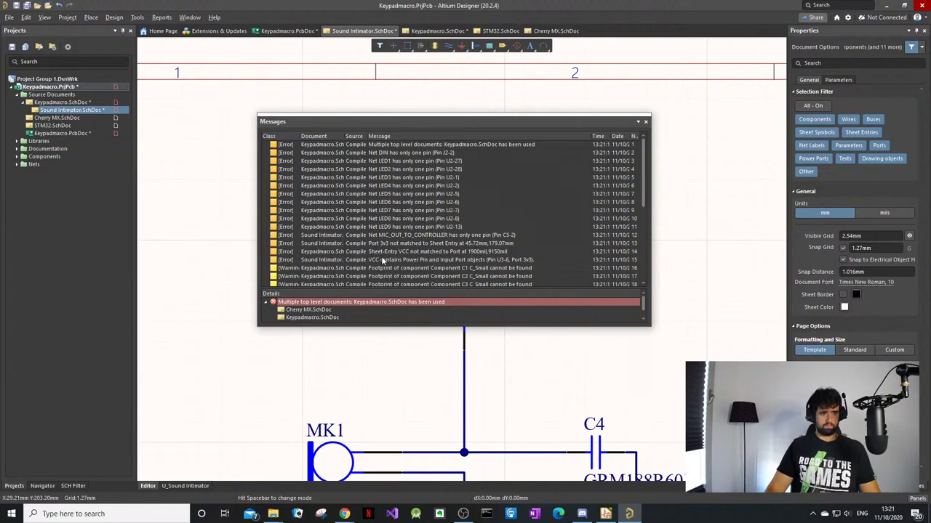
Step: Validate the project, trace the unmatched port 3v3 error, and return to the Sound Intimator sheet symbol in the Keypadmacro schematic
left_click(384, 246)
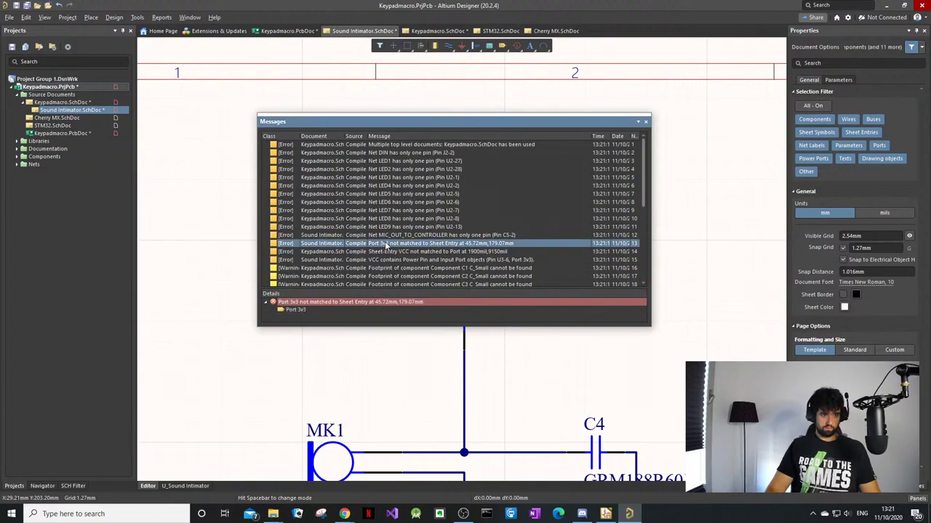
double_click(384, 243)
left_click(646, 122)
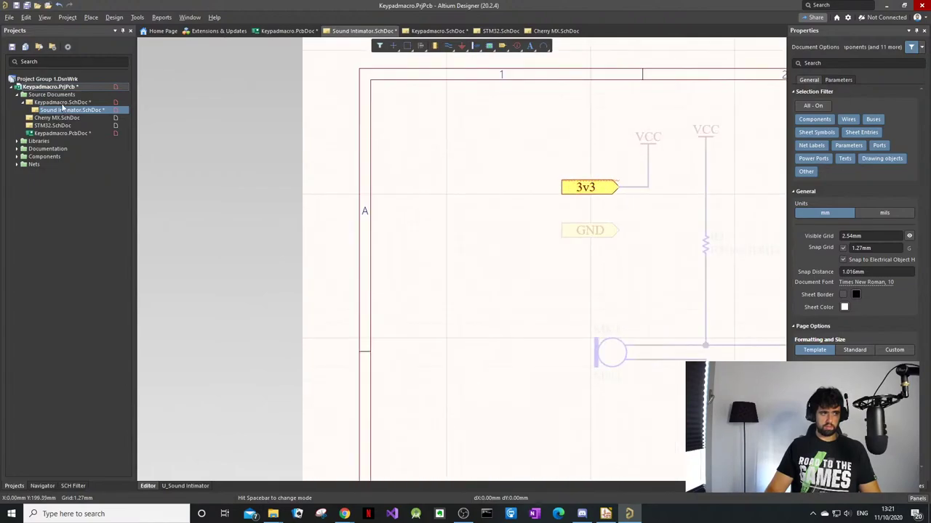
left_click(63, 103)
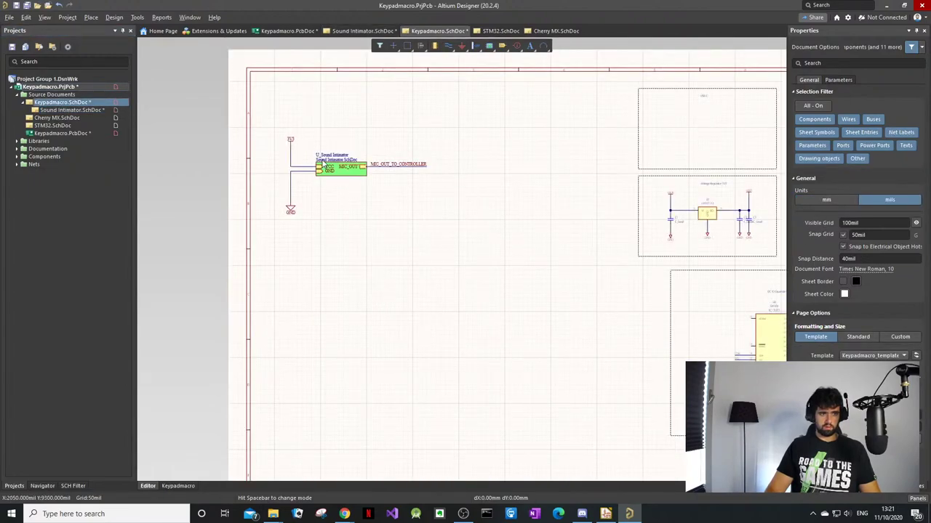
scroll(325, 166, "up", 3, "ctrl")
right_click(435, 260)
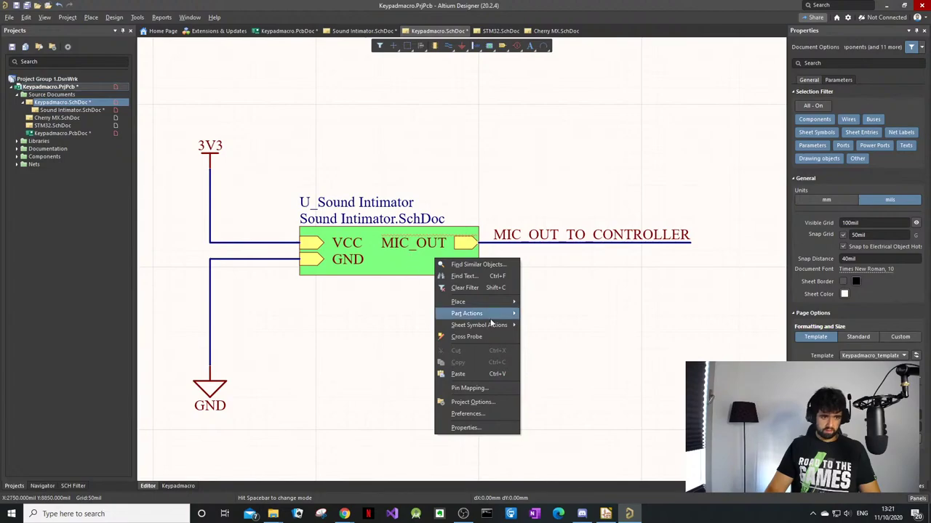
mouse_move(498, 316)
left_click(542, 314)
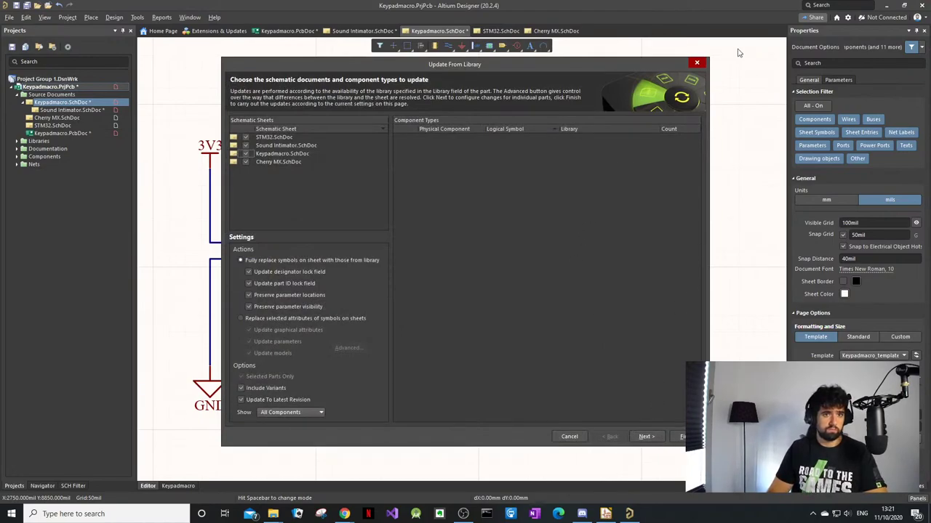
left_click(697, 62)
left_click_drag(651, 120, 647, 121)
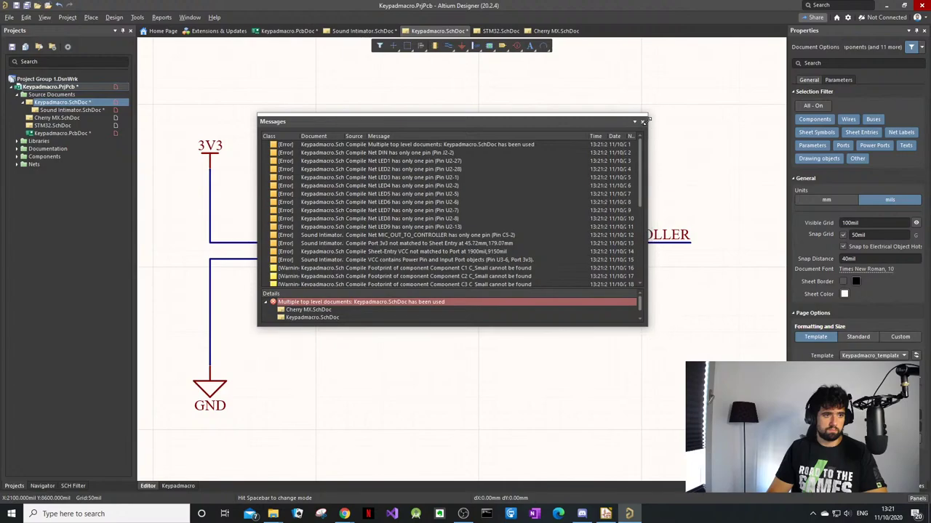
left_click(640, 124)
Step: Synchronize the Sound Intimator sheet symbol's entries and ports by linking the unmatched 3v3 port to the VCC sheet entry under the VCC name
right_click(397, 265)
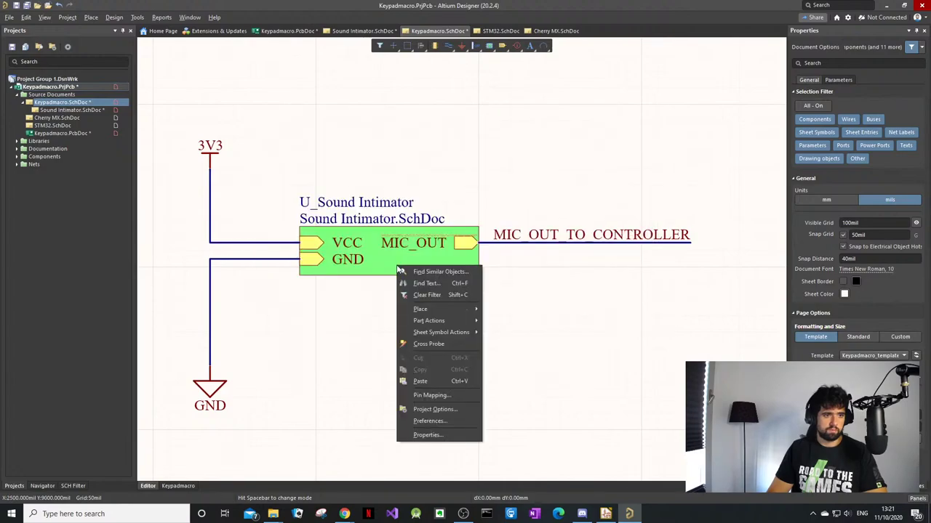
right_click(300, 261)
right_click(411, 274)
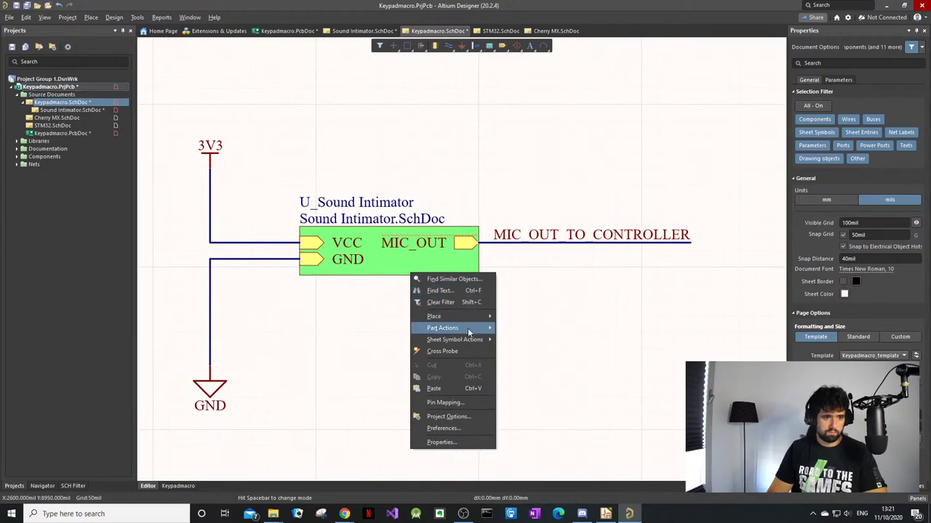
mouse_move(472, 341)
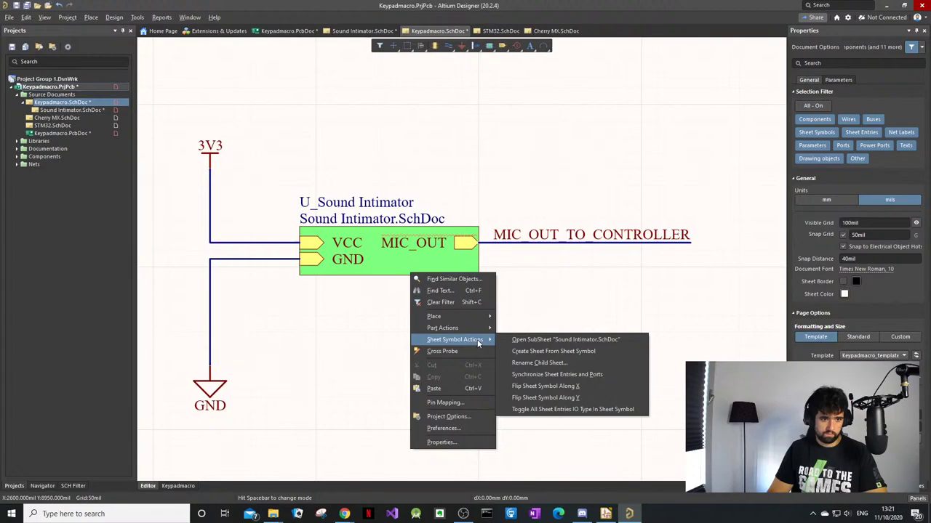
left_click(557, 375)
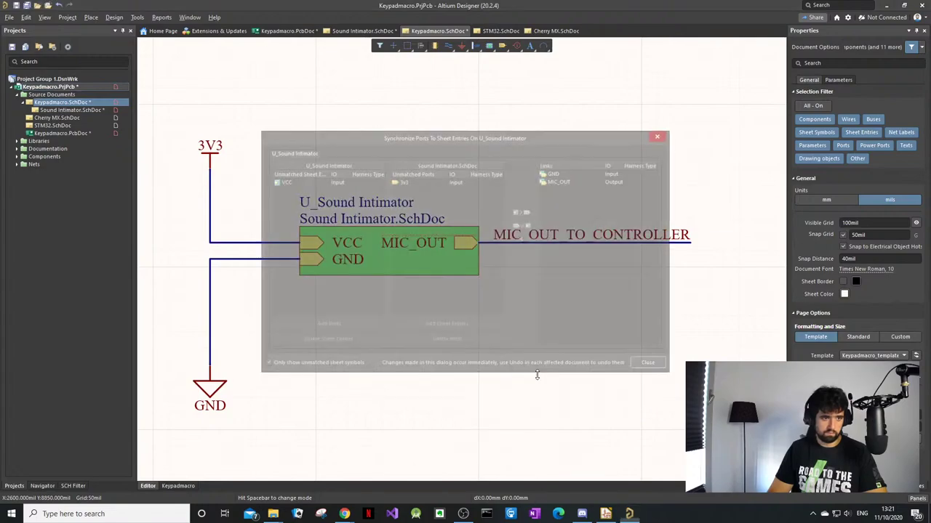
left_click(306, 181)
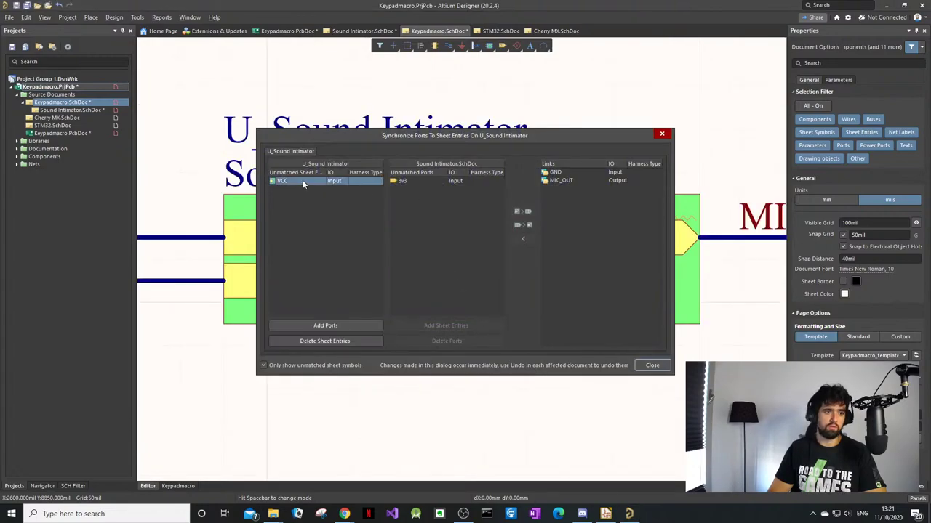
left_click(408, 182)
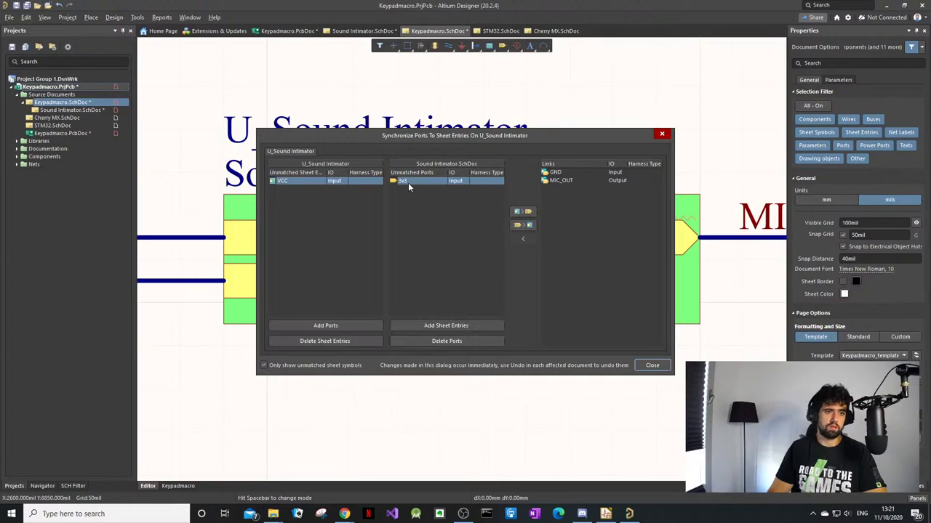
left_click(526, 212)
left_click(651, 366)
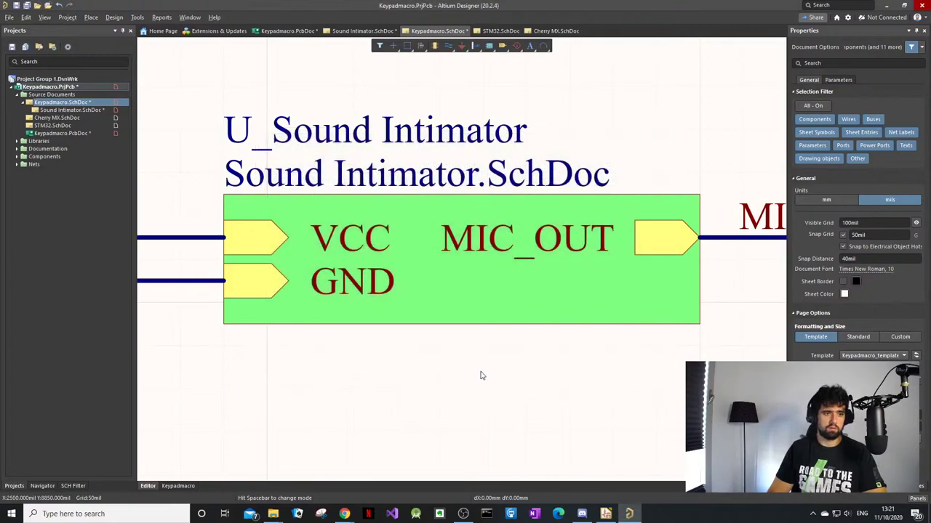
scroll(346, 281, "down", 3, "ctrl")
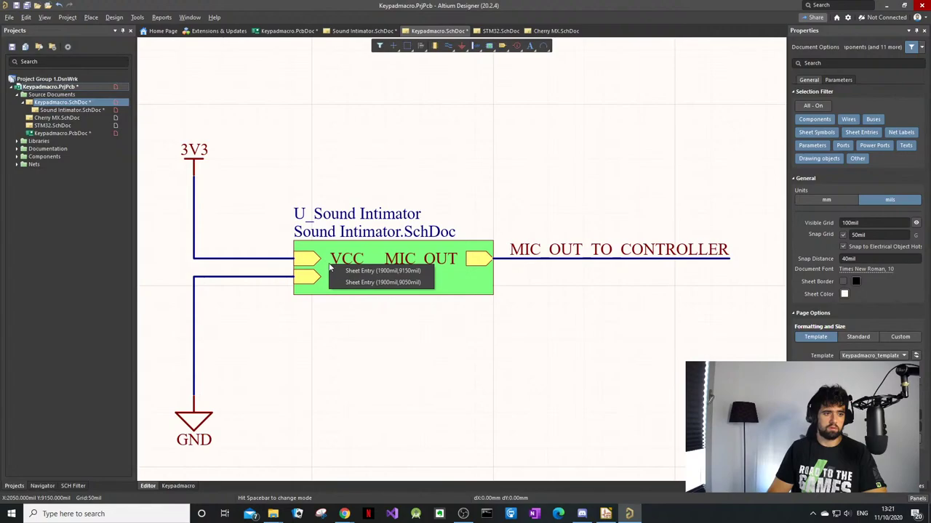
mouse_move(330, 267)
left_mouse_down()
mouse_move(331, 251)
mouse_move(332, 266)
mouse_move(320, 252)
mouse_move(340, 262)
left_mouse_up()
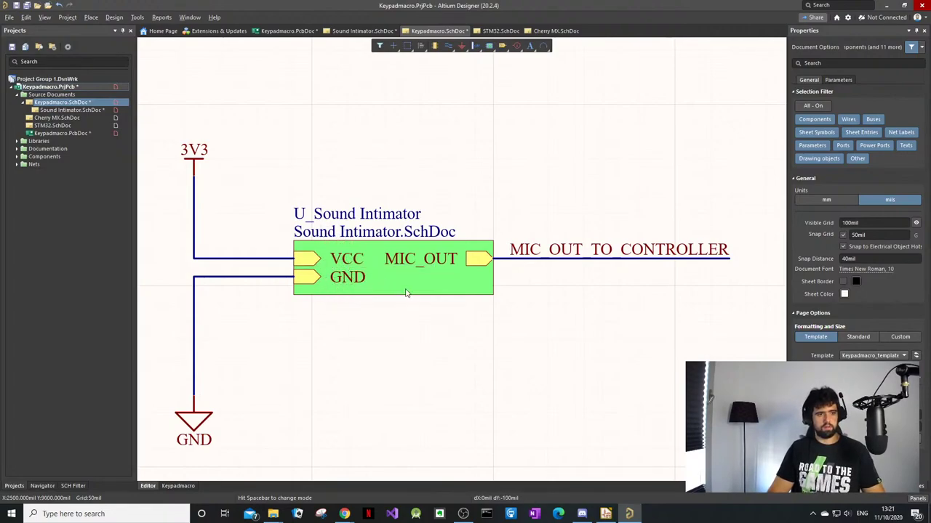
left_click(405, 291)
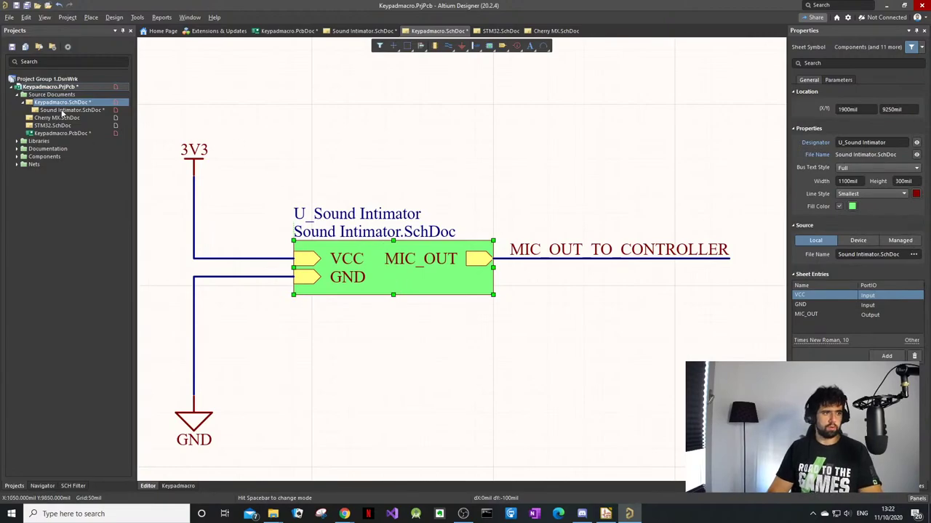
Step: Rename the VCC input port in the Sound Intimator schematic as 3V3
double_click(62, 111)
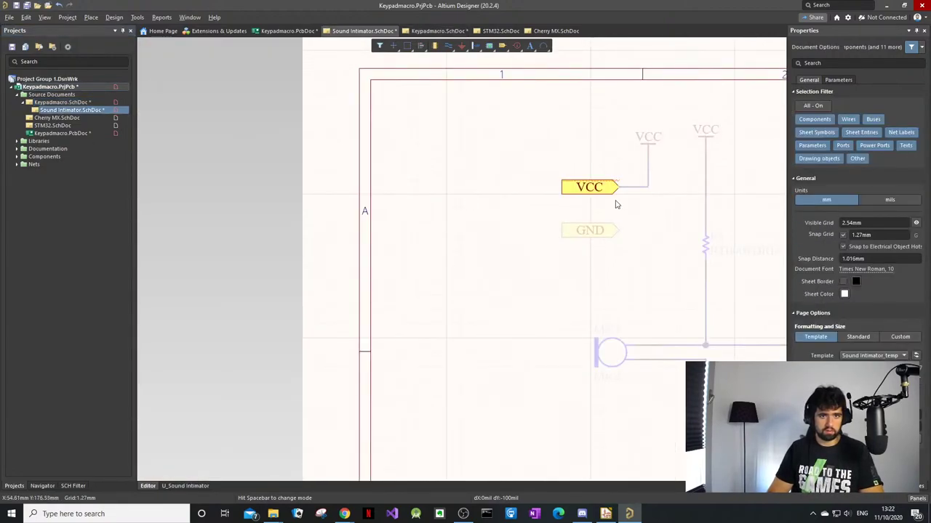
scroll(370, 214, "down", 2, "ctrl")
scroll(357, 201, "up", 4, "ctrl")
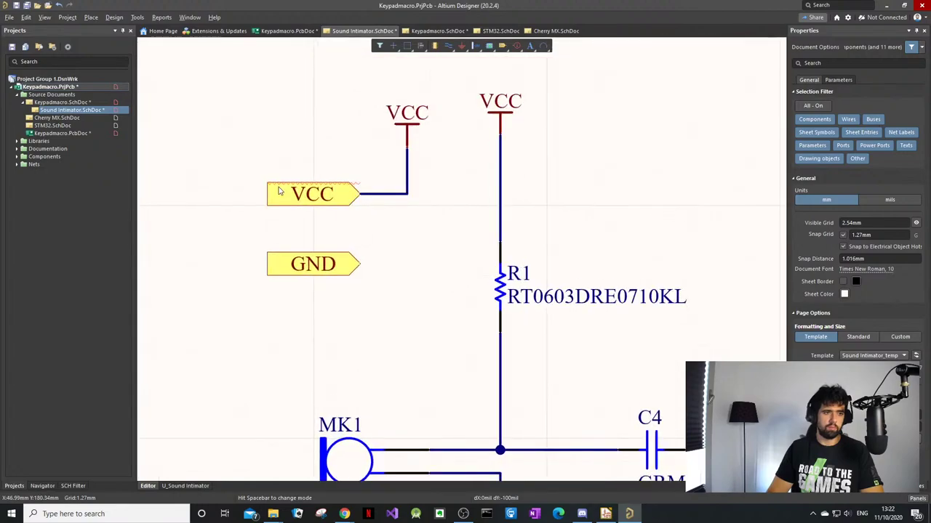
left_click(278, 191)
left_click(845, 144)
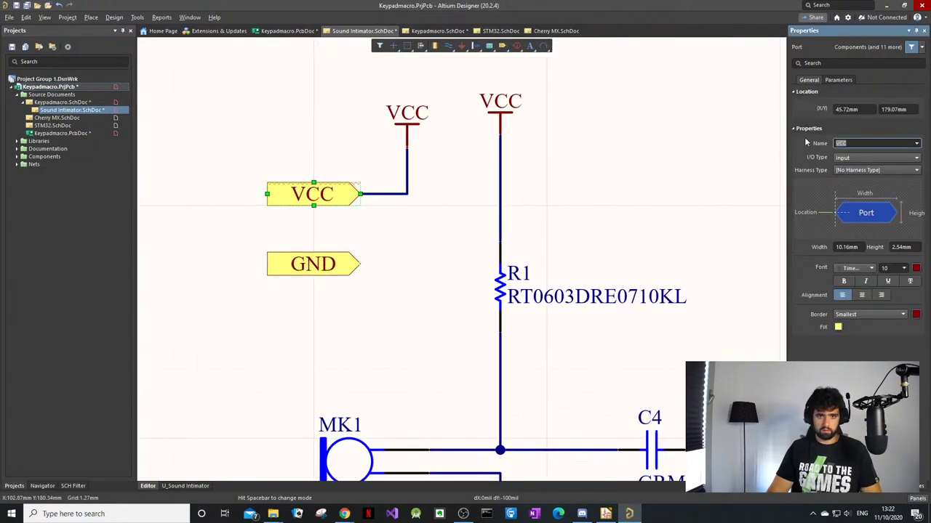
type("3V3")
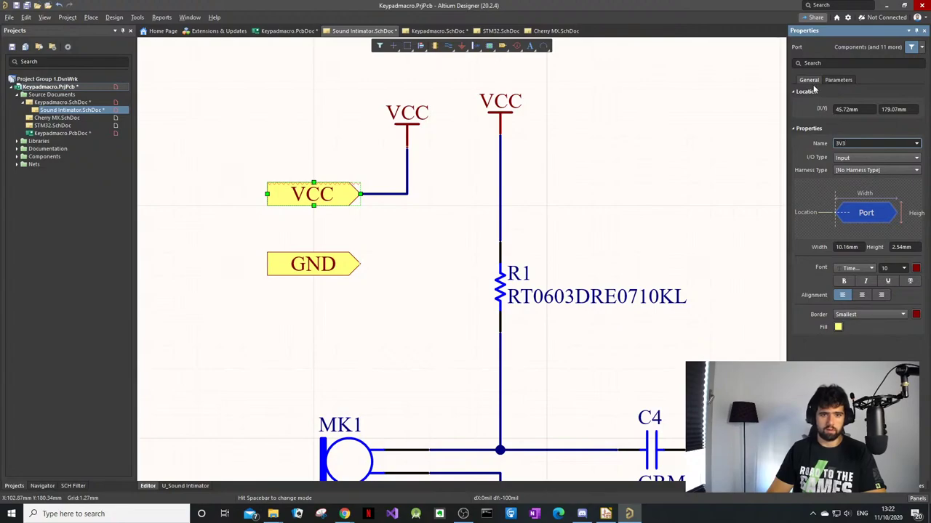
Step: Rename the VCC port on the Sound Intimator sheet as 3V3
key("Return")
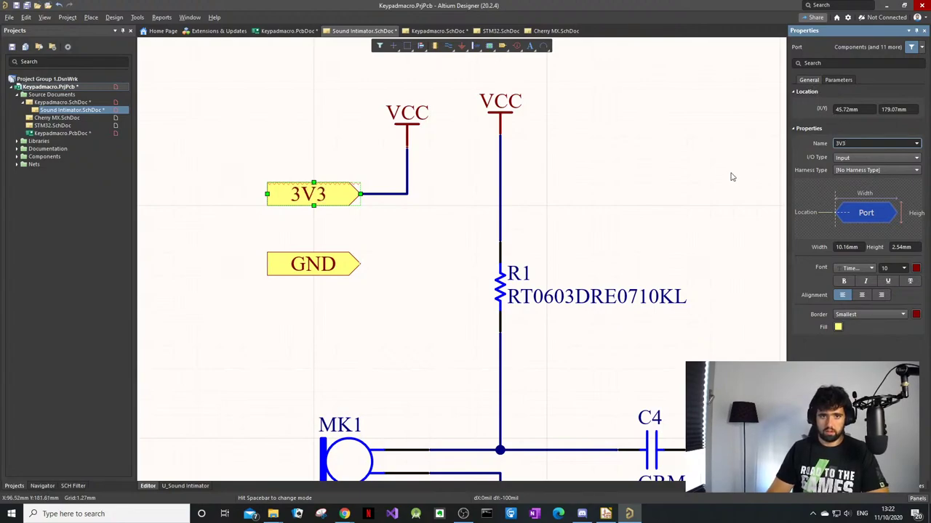
left_click(725, 167)
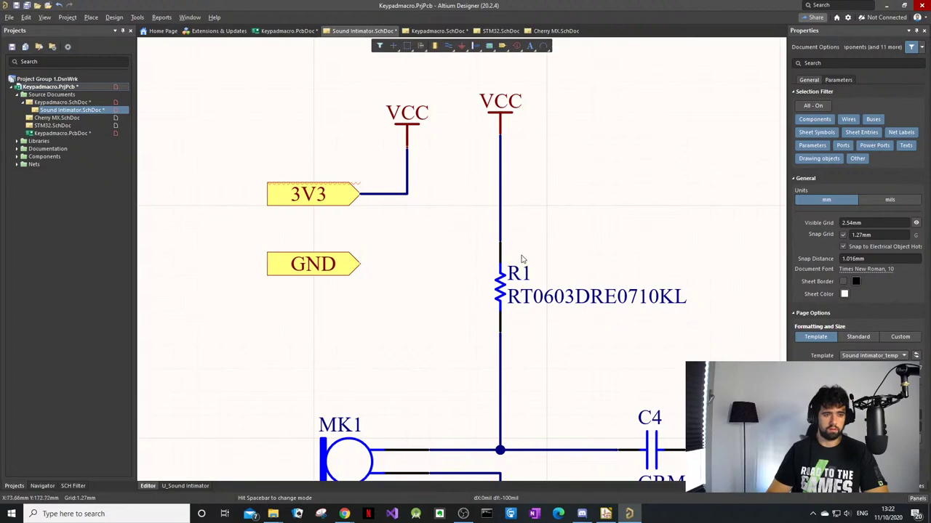
Step: Place a copy of the microphone's GND power symbol just below and beside the yellow GND port
scroll(460, 226, "down", 4, "ctrl")
scroll(394, 259, "up", 6, "ctrl")
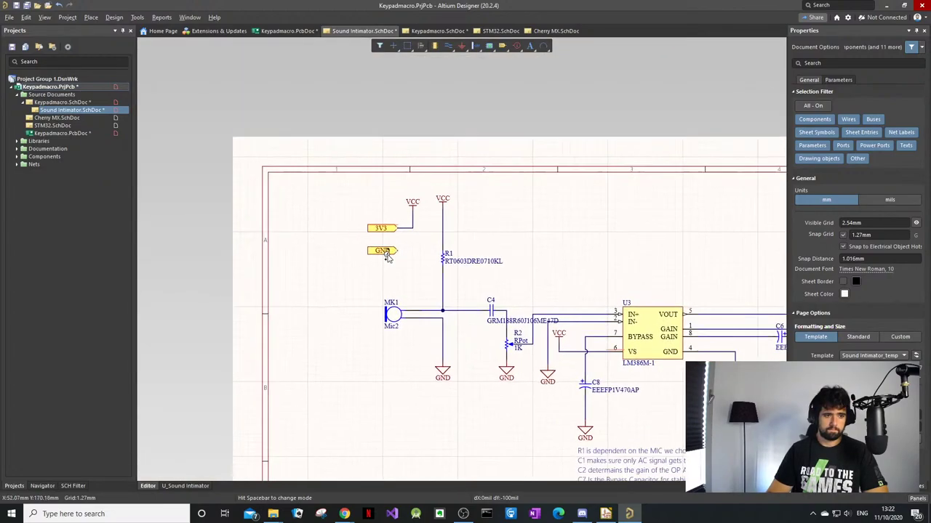
left_click(386, 256)
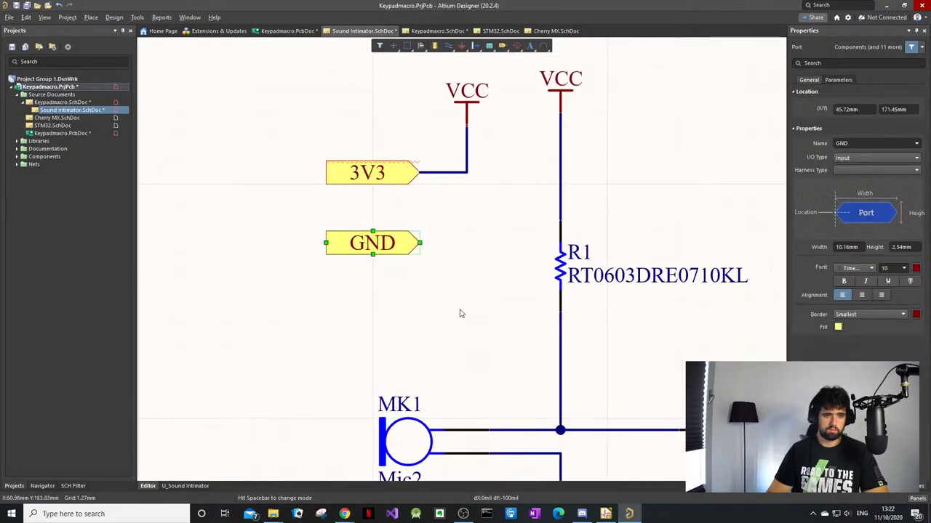
scroll(462, 363, "down", 3, "ctrl")
right_click_drag(464, 359, 389, 230)
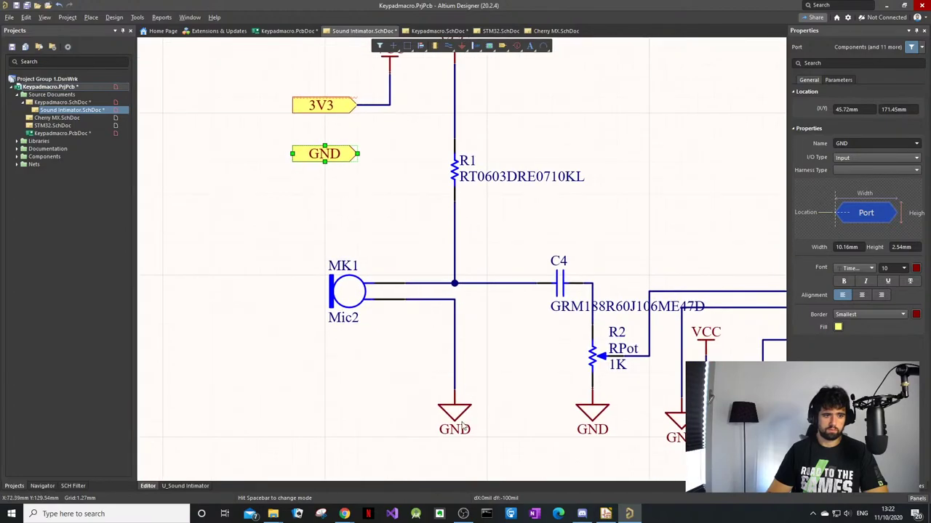
left_click(463, 427)
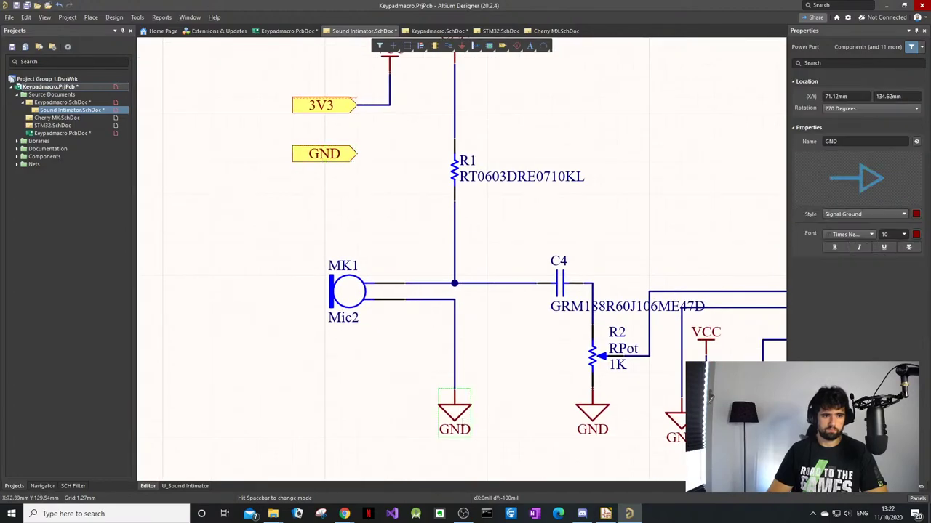
left_click(389, 195)
key("ctrl+v")
key("Escape")
Step: Wire the yellow GND port to the new ground symbol beside it
key("p")
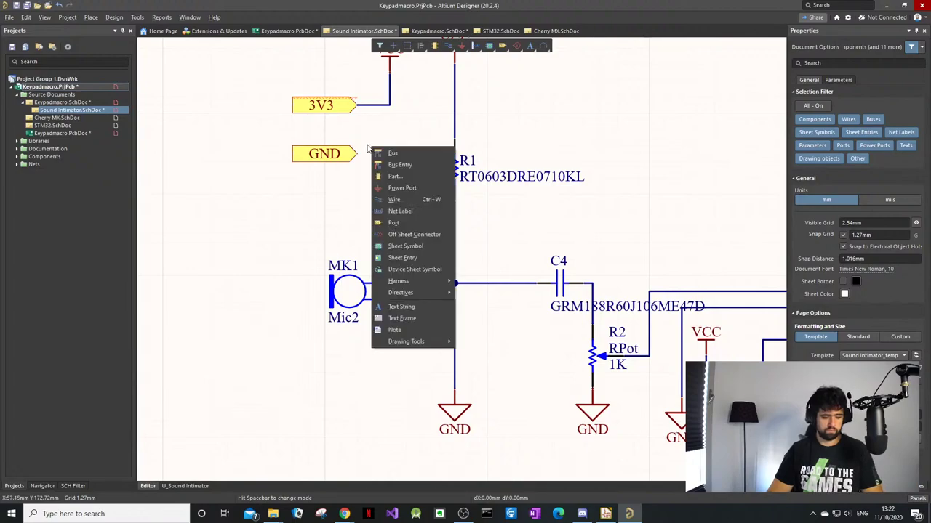
key("w")
left_click(357, 154)
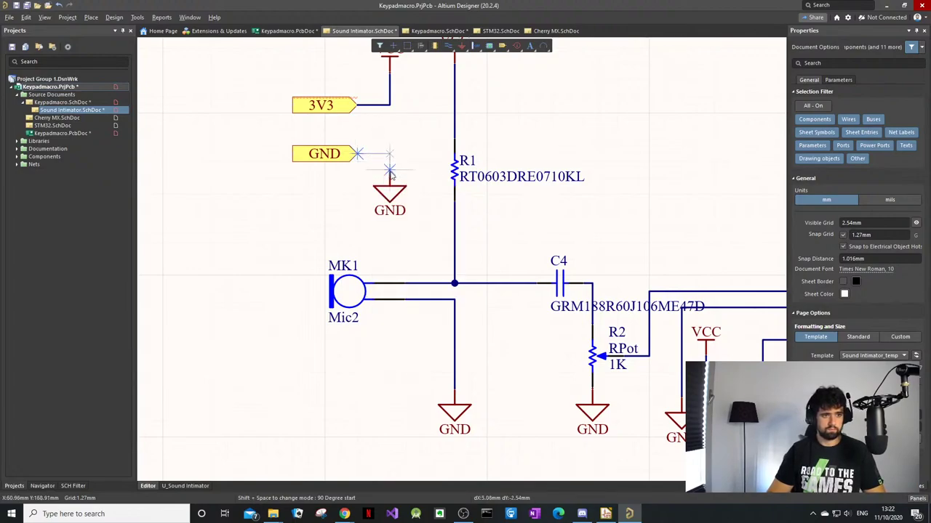
left_click(390, 172)
right_click(365, 177)
Step: Rename the GND port as Global_GND
left_click(312, 158)
double_click(312, 157)
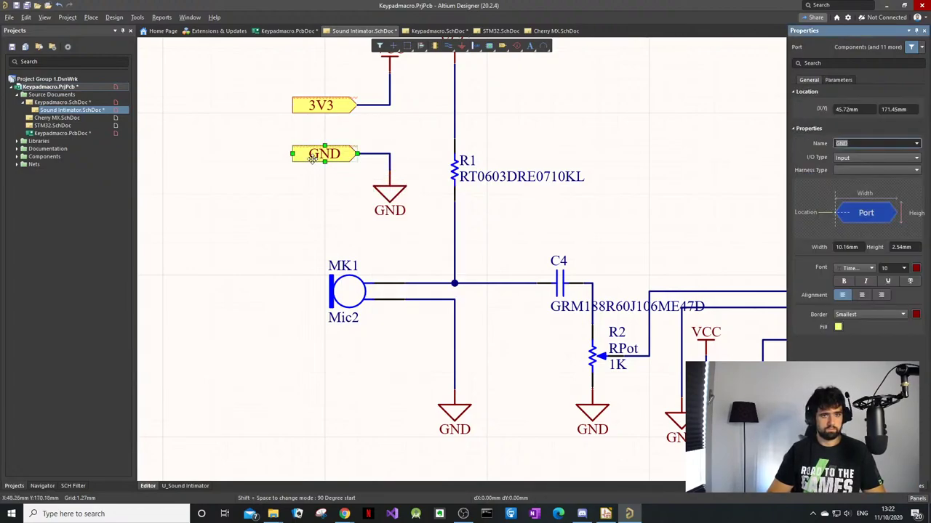
type("GND")
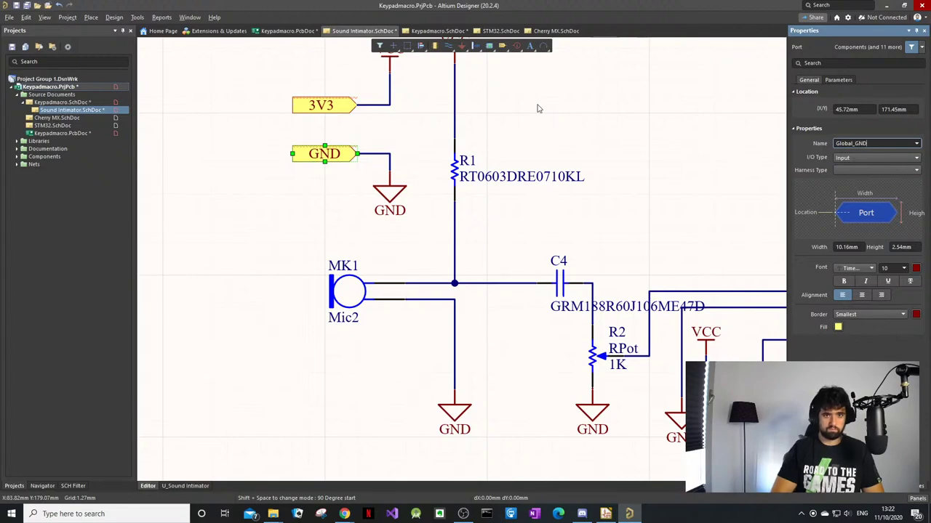
key("Return")
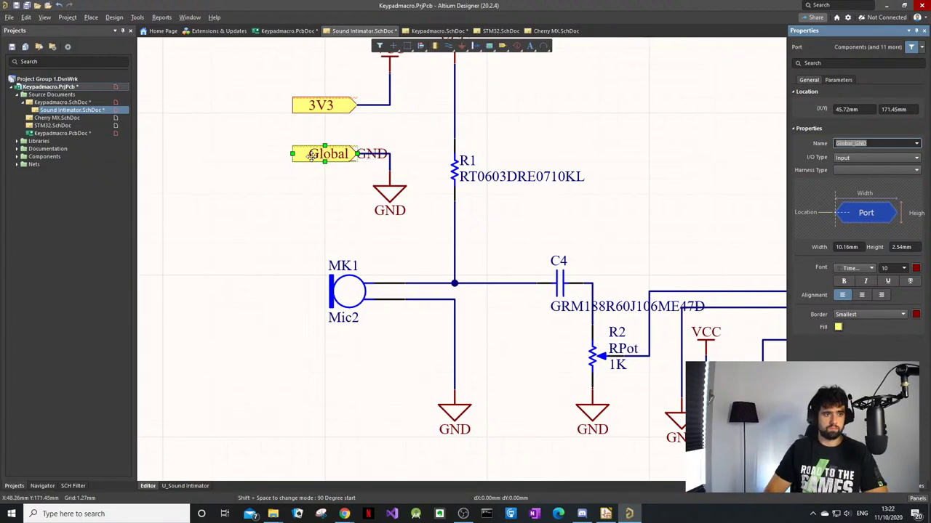
Step: Widen the Global_GND port to about 16.5 mm so its outline encloses the full name
left_click_drag(290, 153, 244, 156)
left_click(323, 122)
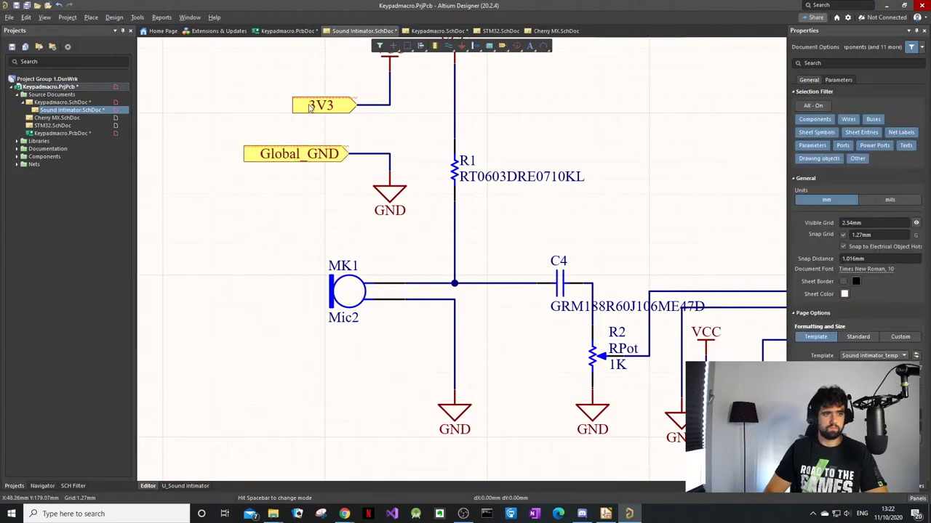
left_click(311, 107)
left_click(301, 159)
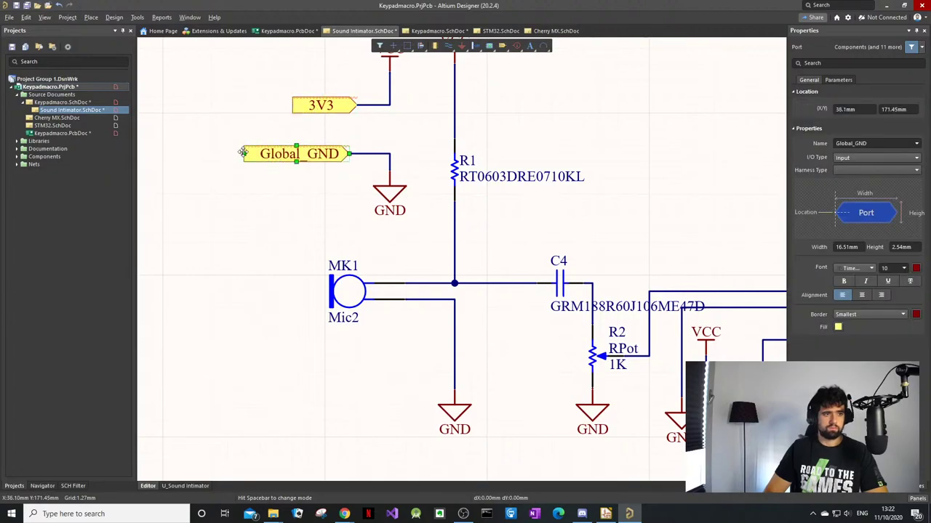
left_click(244, 153)
left_click(286, 196)
left_click(261, 201)
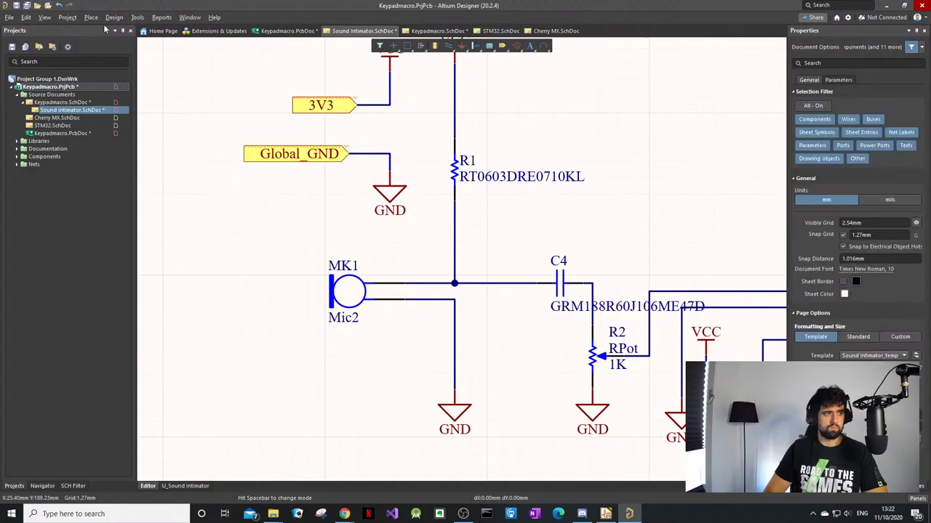
Step: Save the Sound Intimator sheet and delete the U_Sound Intimator sheet symbol from Keypadmacro.SchDoc
left_click(16, 5)
left_click(435, 30)
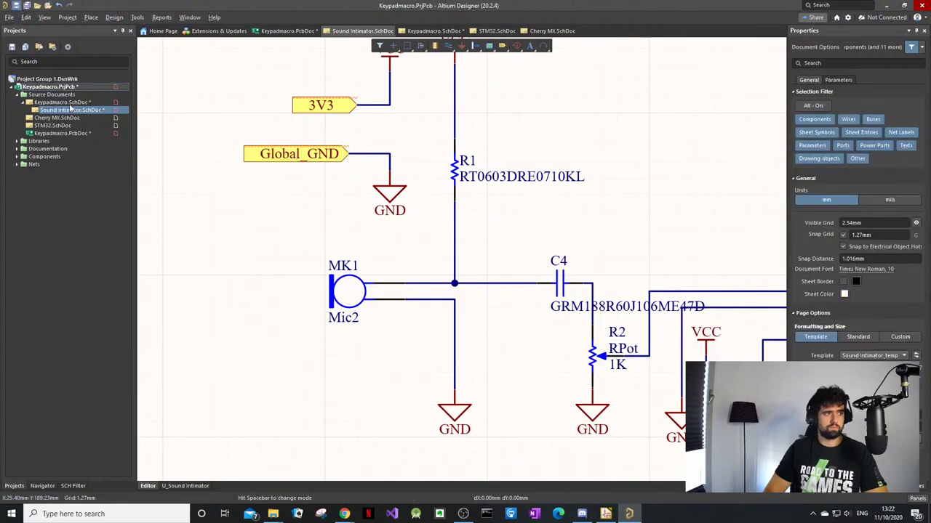
left_click(436, 285)
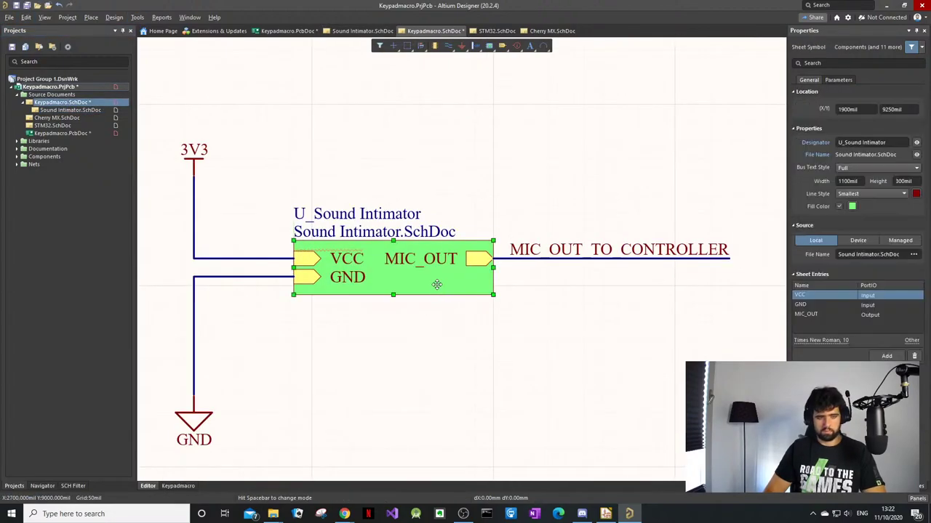
key("Delete")
Step: Draw a new sheet symbol about 650 by 550 mil above the loose 3V3 and GND wires
right_click(429, 210)
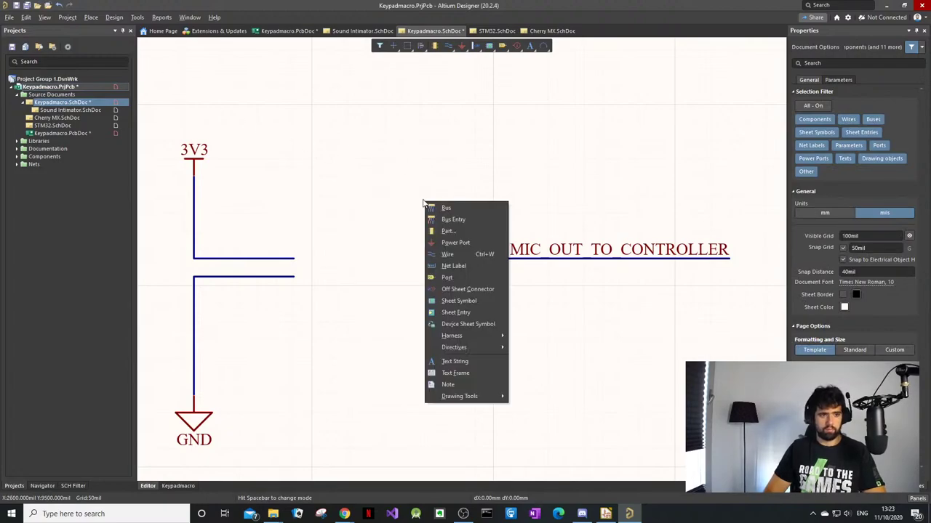
left_click(448, 202)
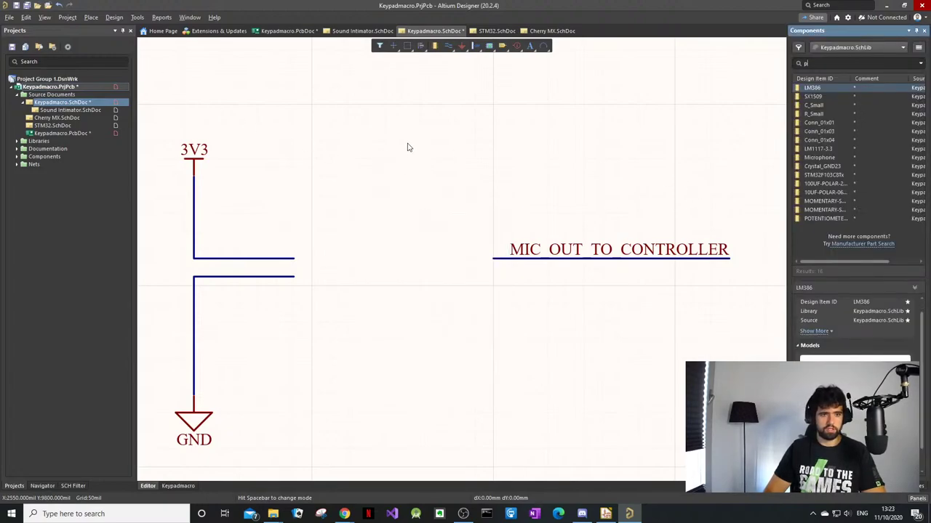
key("p")
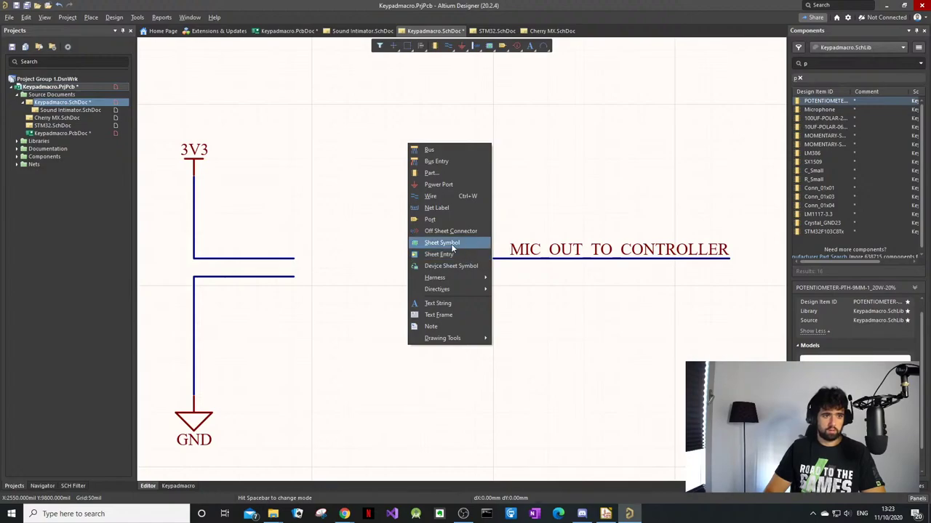
left_click(450, 244)
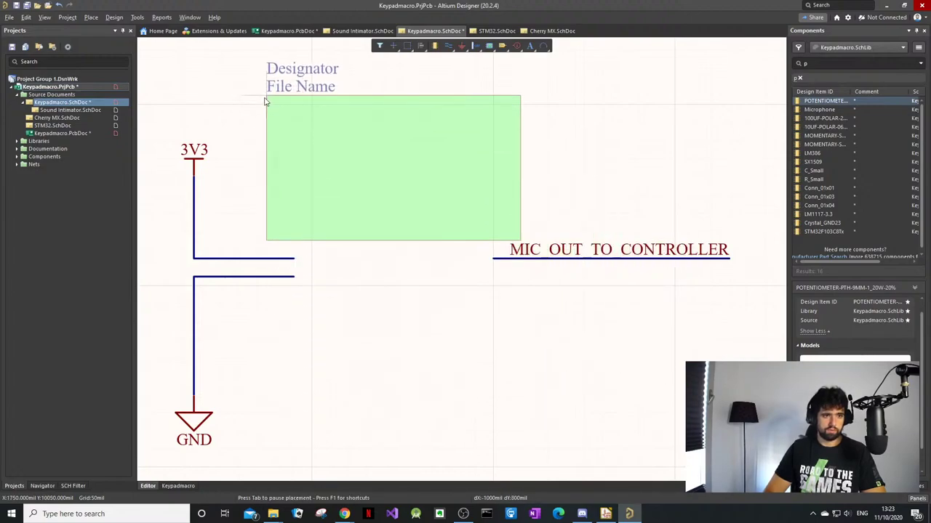
left_click(266, 77)
left_click(383, 176)
key("Escape")
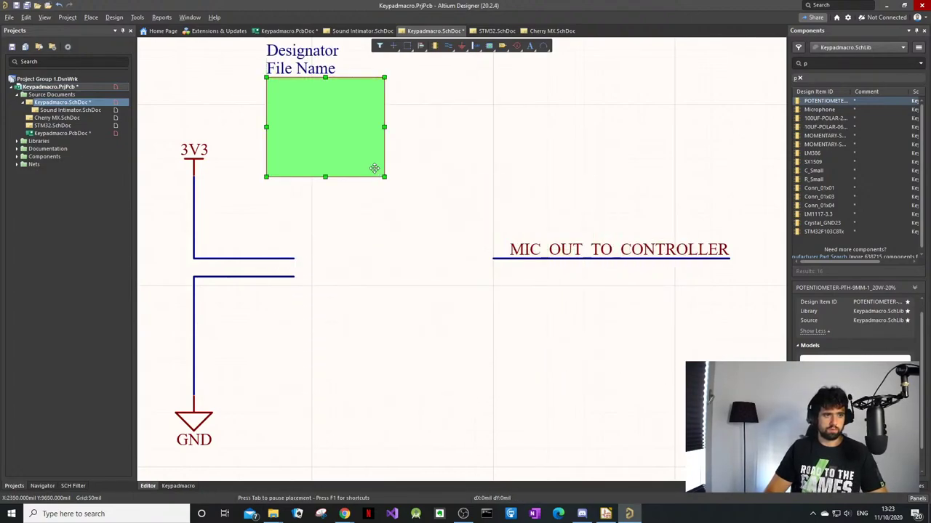
Step: Set Sound Intimator.SchDoc as the local source document of the new sheet symbol
right_click(343, 135)
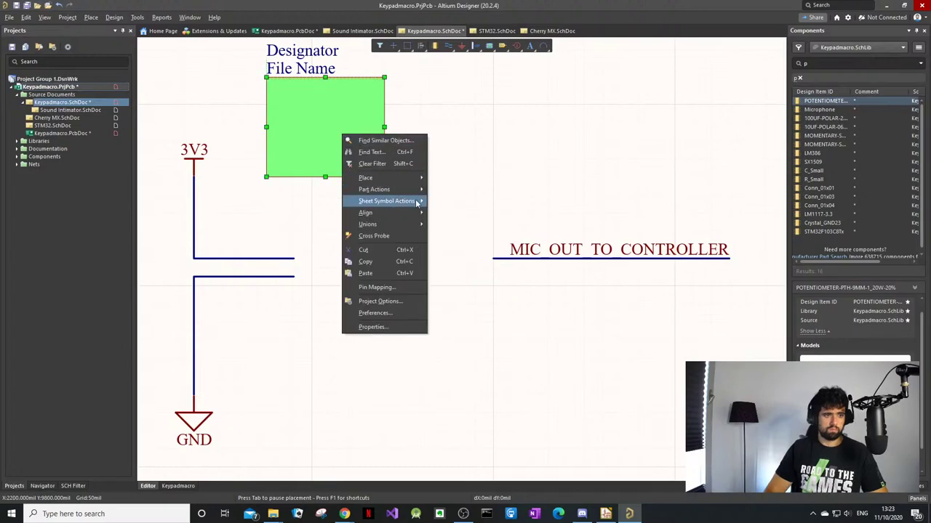
mouse_move(417, 202)
left_click(349, 87)
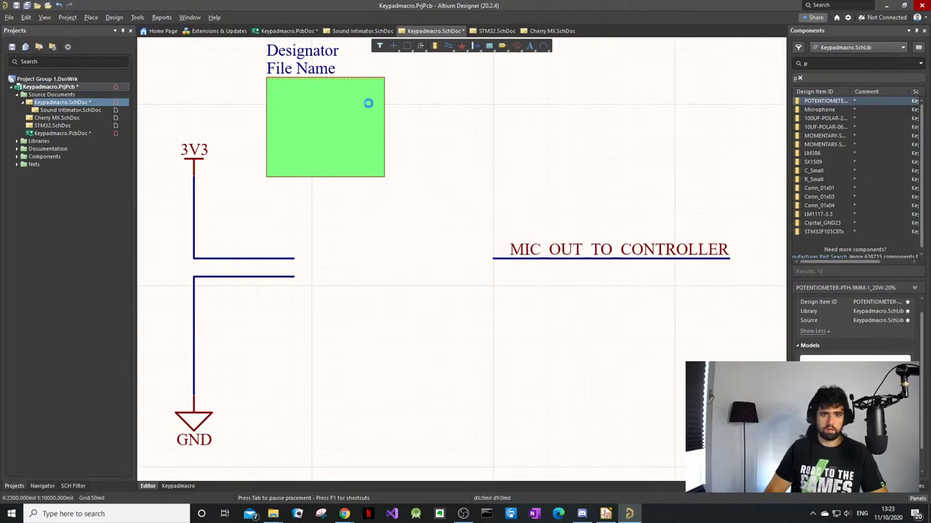
double_click(368, 102)
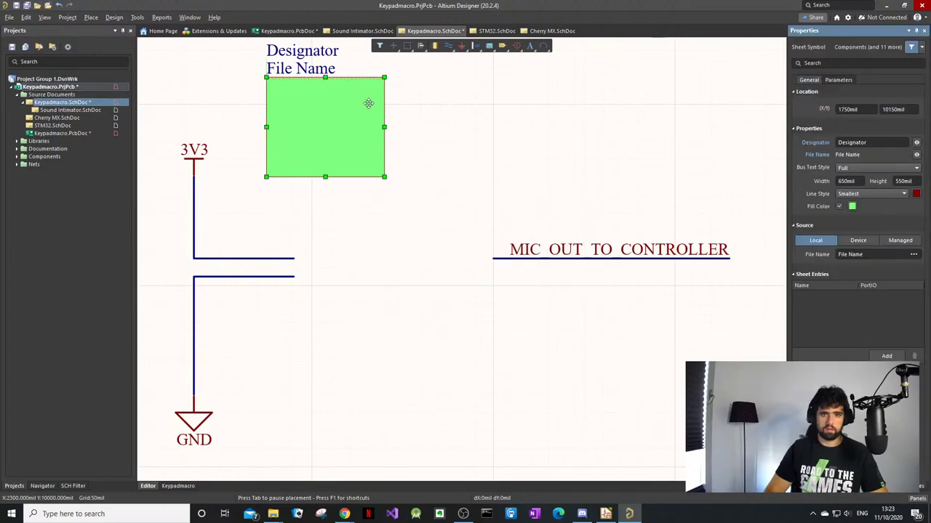
left_click(913, 254)
left_click(397, 153)
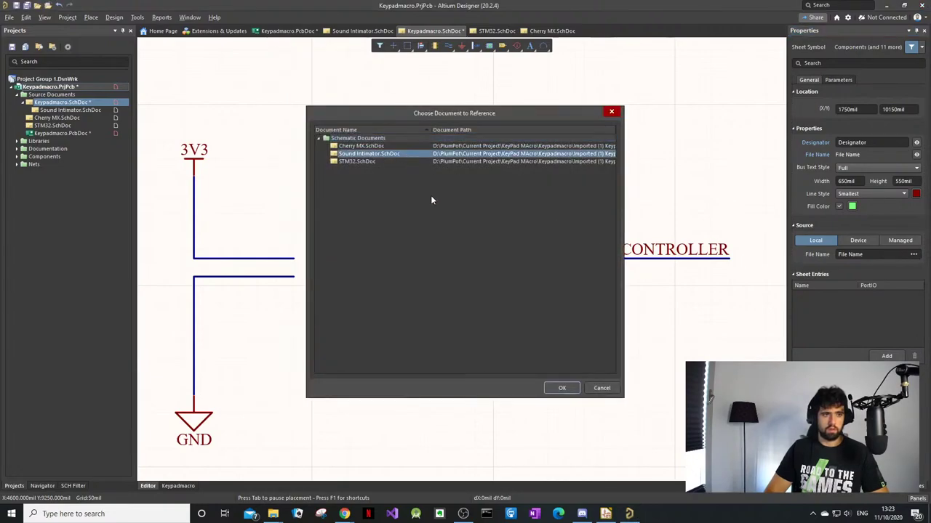
left_click(562, 387)
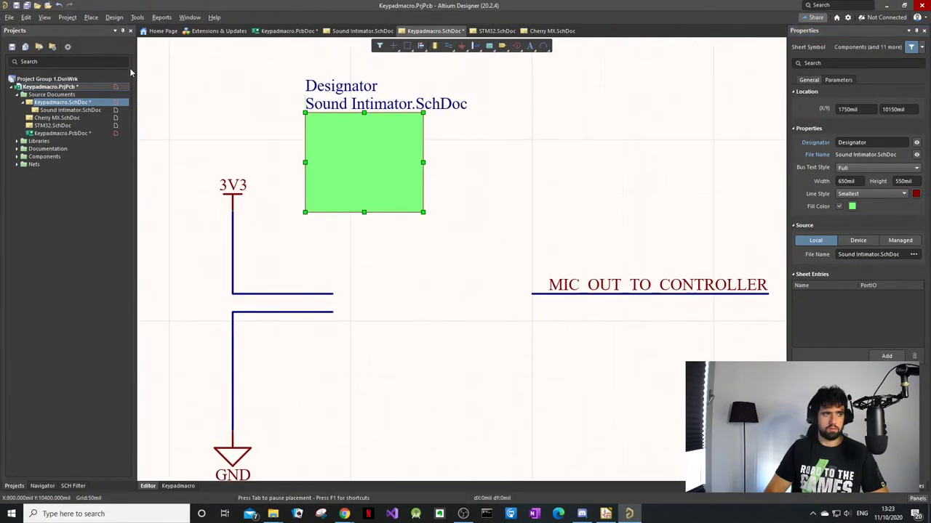
Step: Review the ports on Sound Intimator.SchDoc and reselect that file as the new sheet symbol's source document
left_click(71, 110)
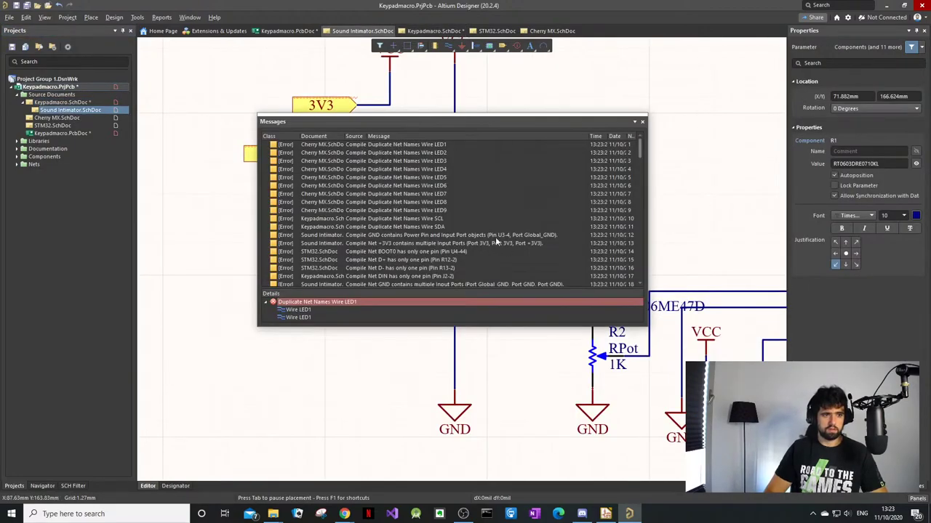
left_click(643, 121)
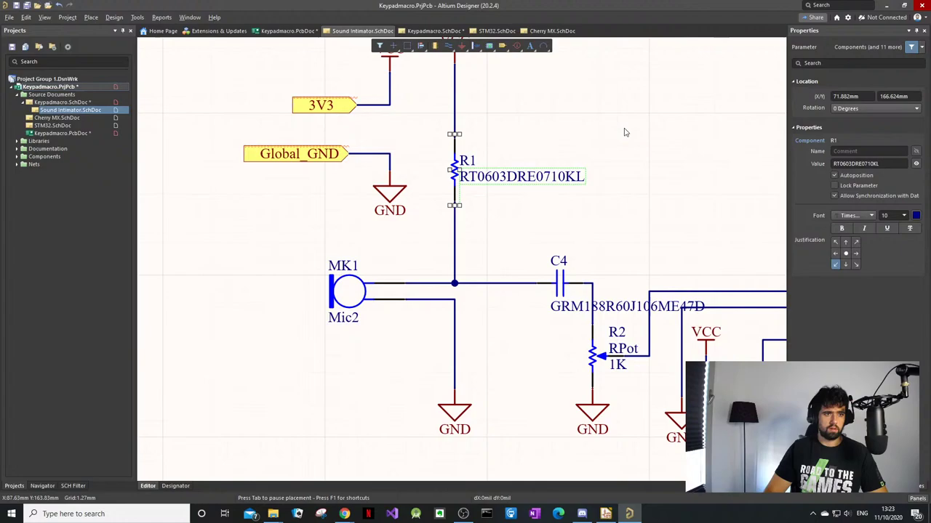
left_click(92, 103)
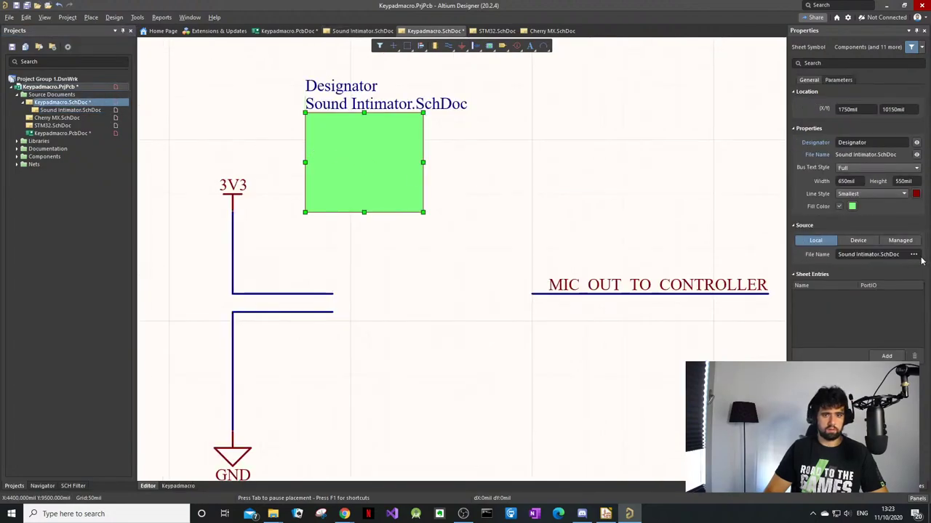
left_click(914, 255)
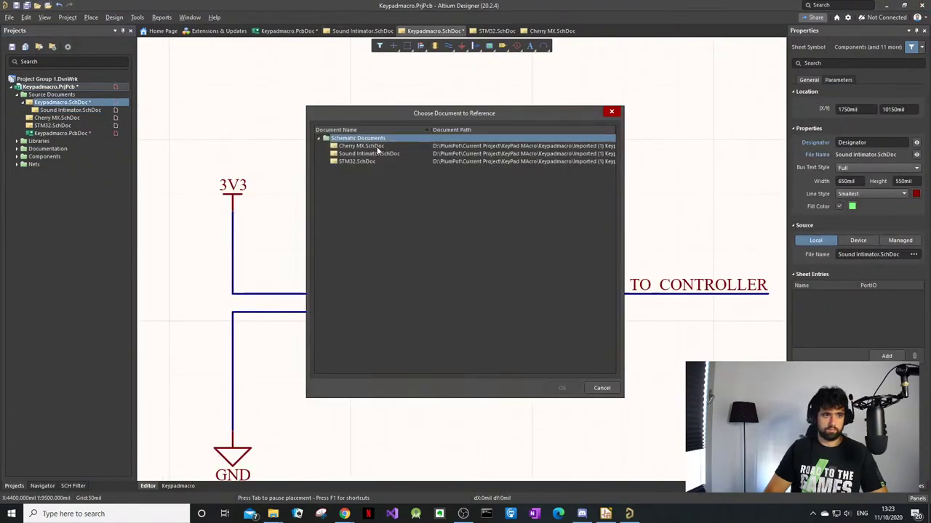
double_click(377, 153)
right_click(365, 174)
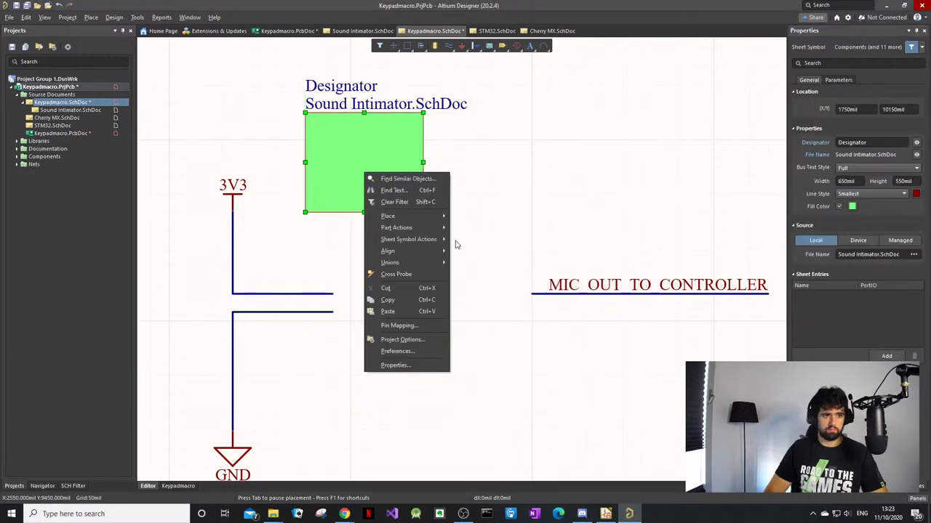
mouse_move(420, 232)
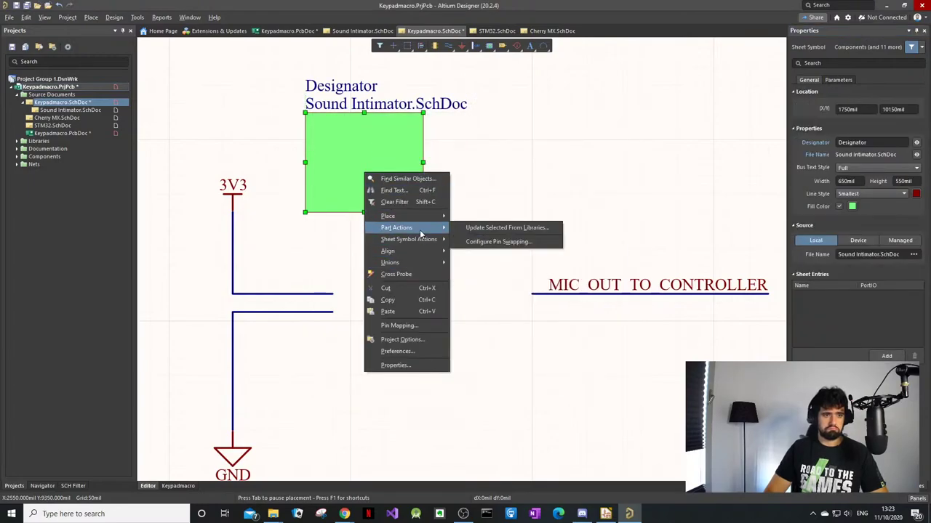
mouse_move(410, 217)
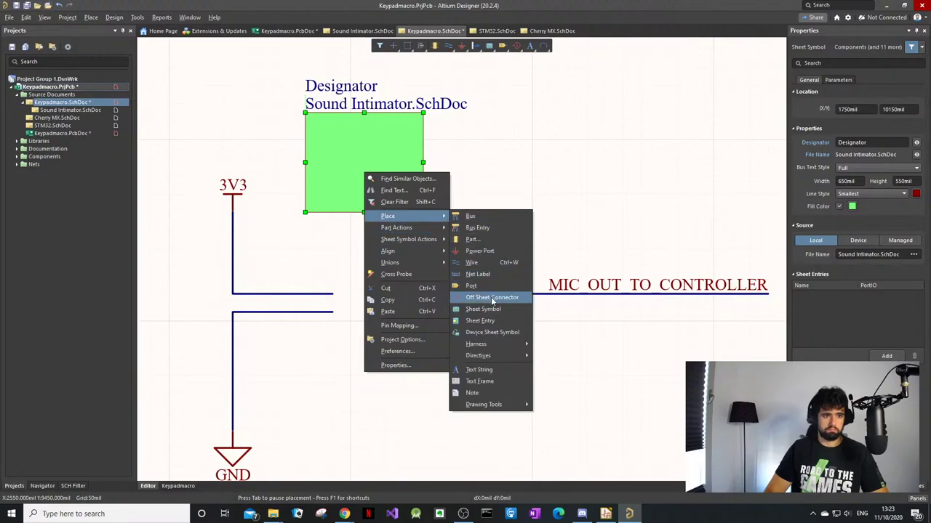
left_click(480, 321)
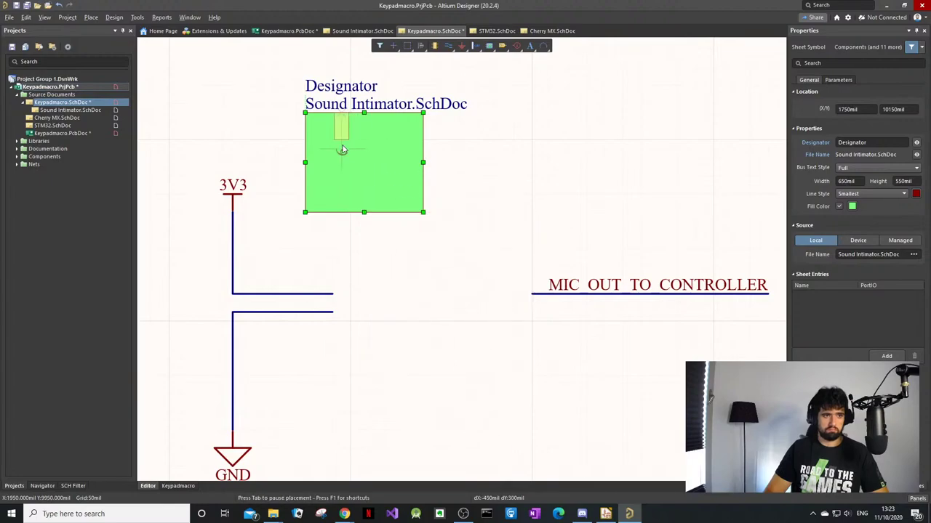
right_click(341, 154)
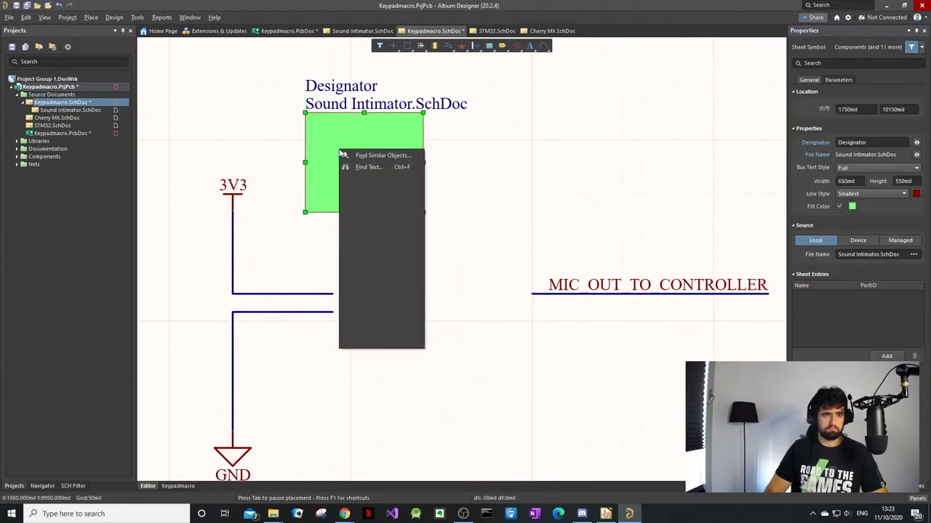
mouse_move(389, 206)
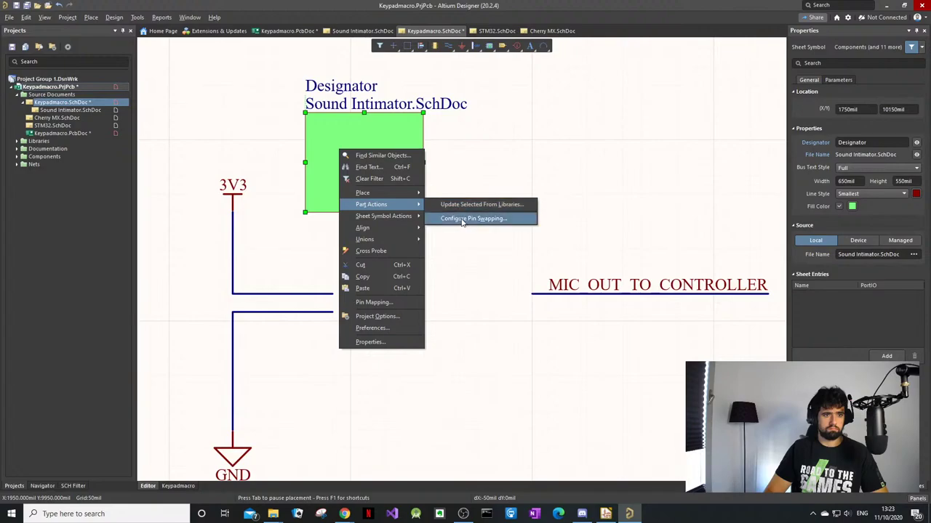
left_click(470, 272)
Step: Open the Sound Intimator subsheet from its sheet symbol, inspect the 3V3 port and review the compile error about multiple input ports on net +3V3
right_click(350, 177)
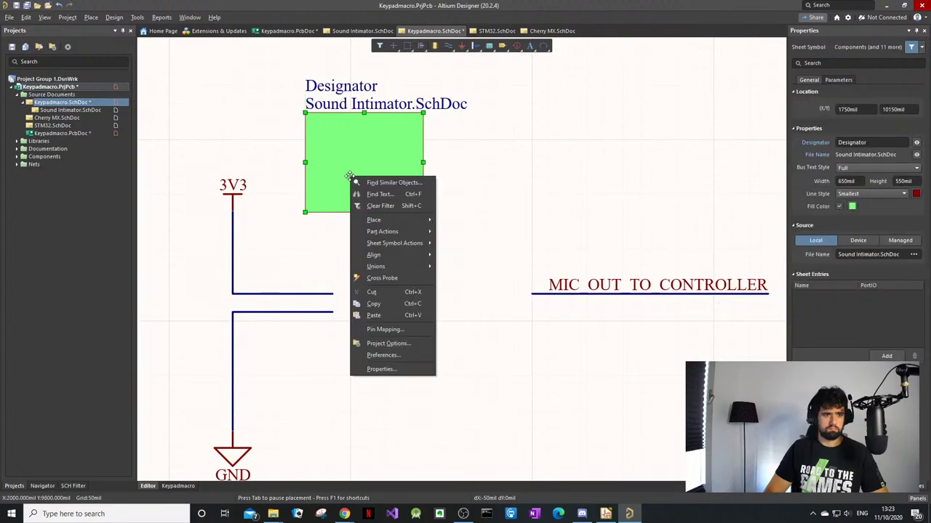
mouse_move(397, 243)
left_click(460, 245)
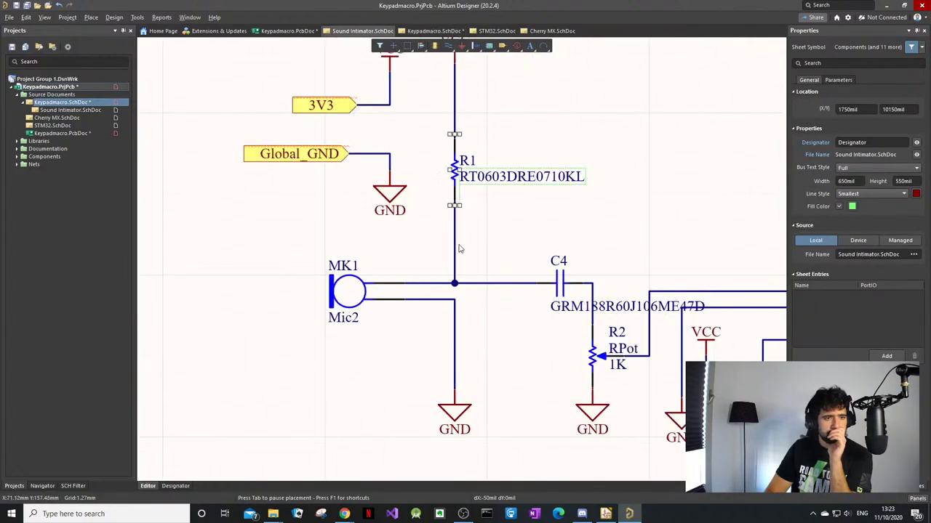
scroll(287, 210, "down", 3, "ctrl")
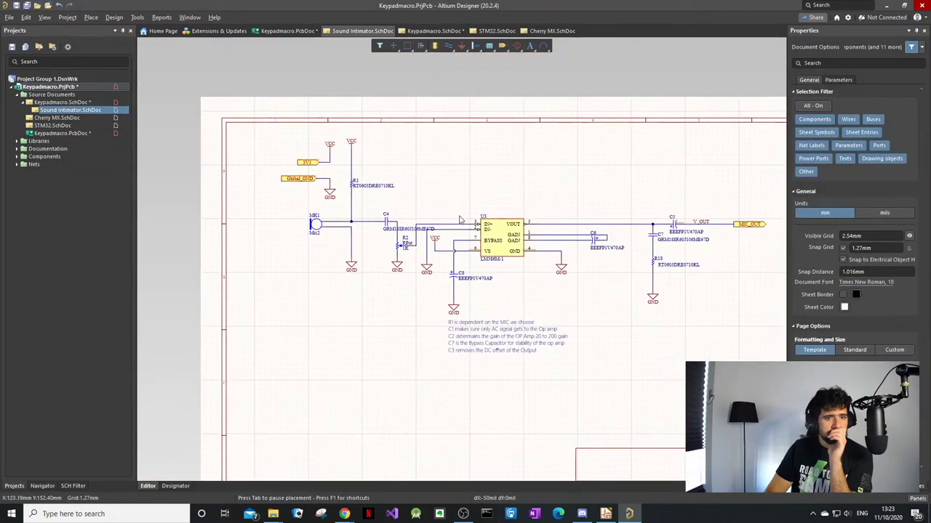
scroll(311, 158, "up", 4, "ctrl")
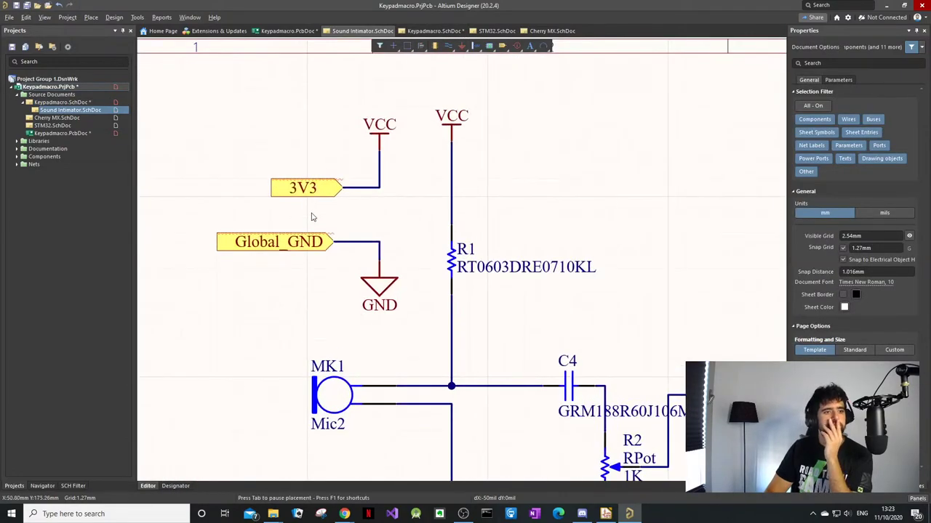
left_click(310, 190)
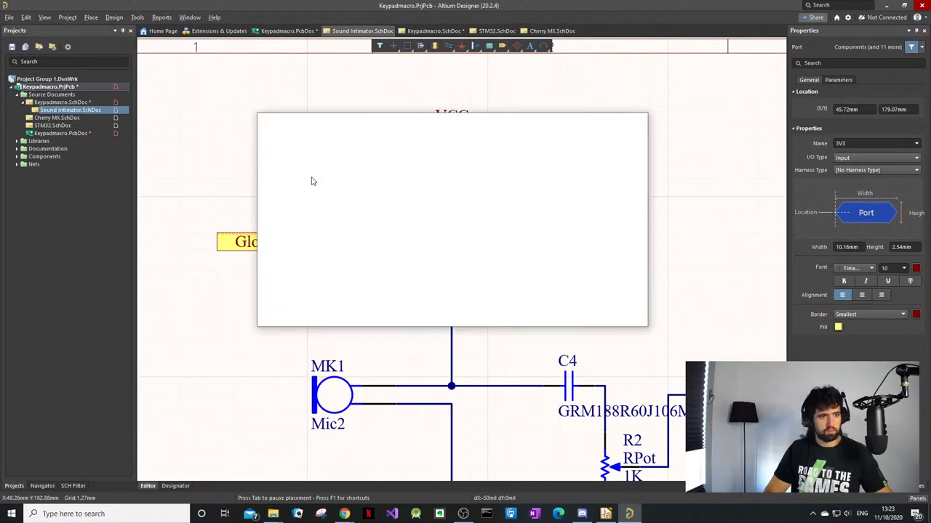
left_click(415, 245)
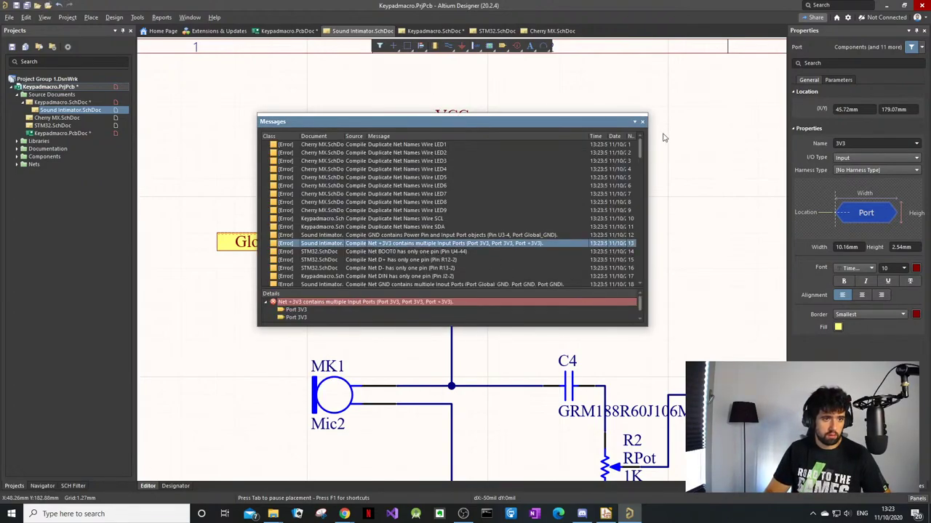
left_click(642, 121)
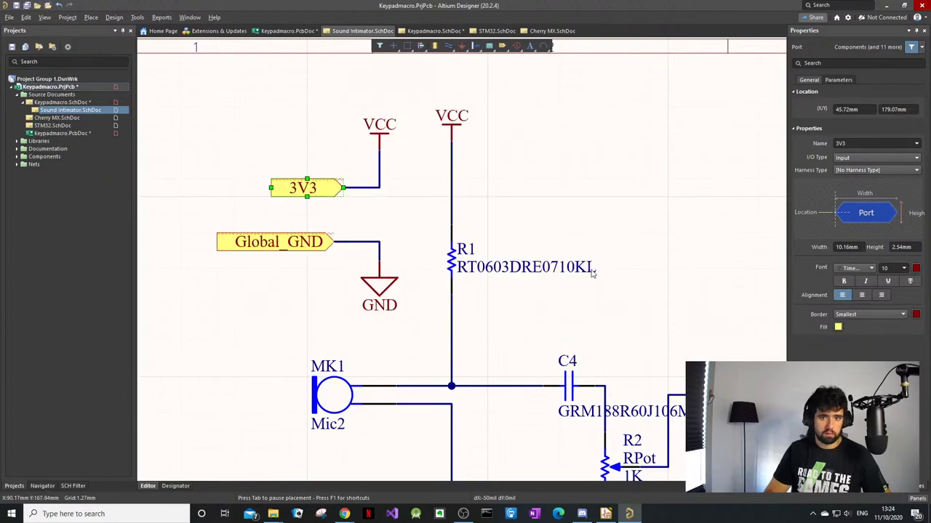
Step: Bring up the compile messages again and examine the Sound Intimator errors for the +3V3 net and the GND power pin
scroll(335, 190, "down", 1, "ctrl")
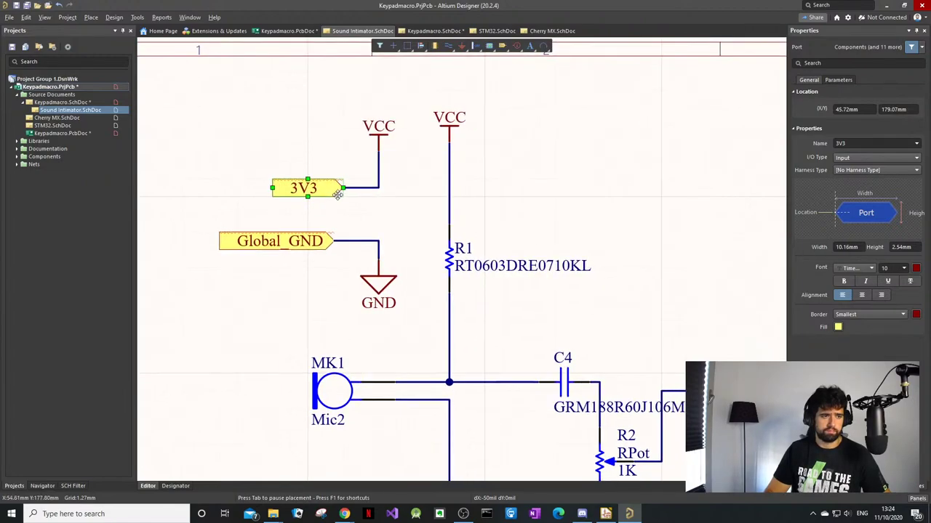
left_click(321, 204)
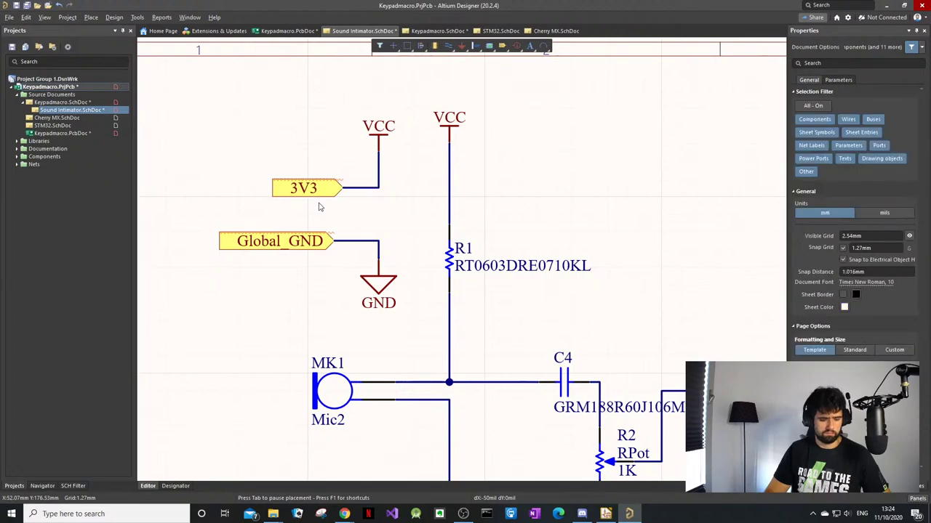
key("d")
key("u")
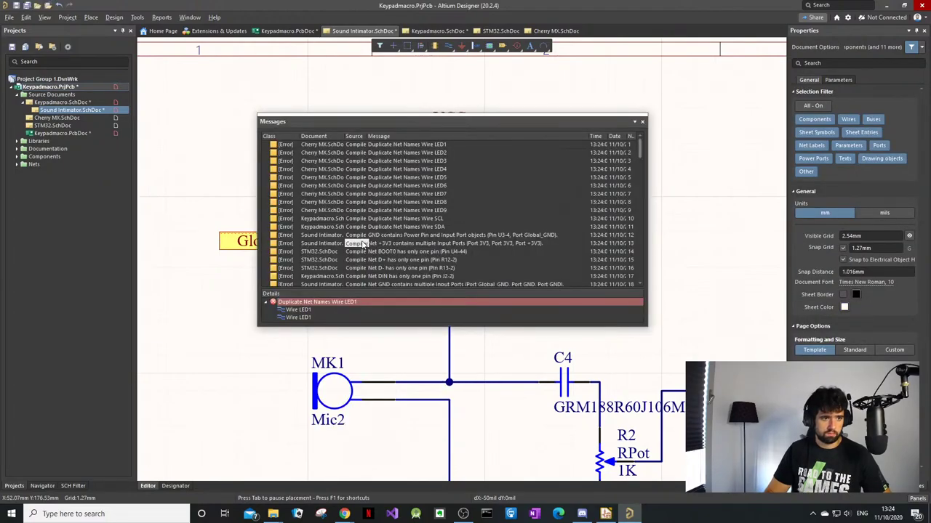
left_click(395, 253)
left_click(409, 244)
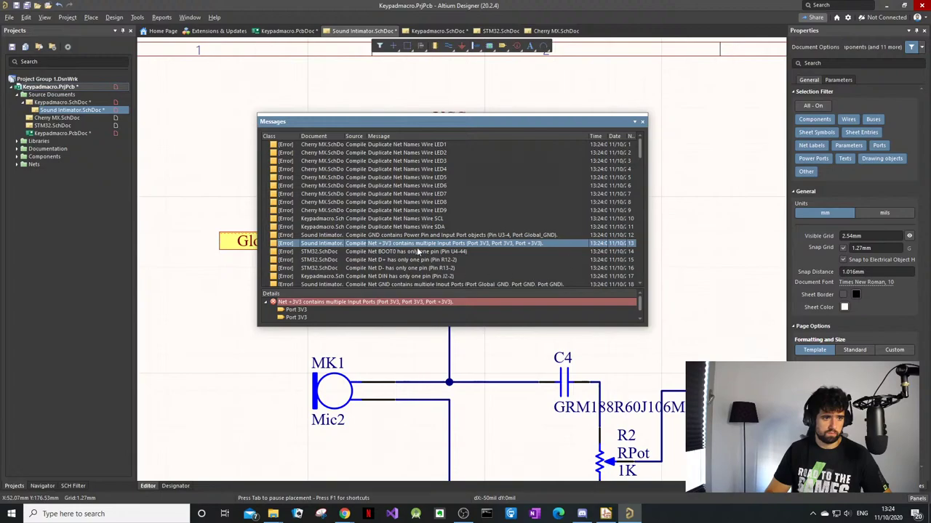
key("Up")
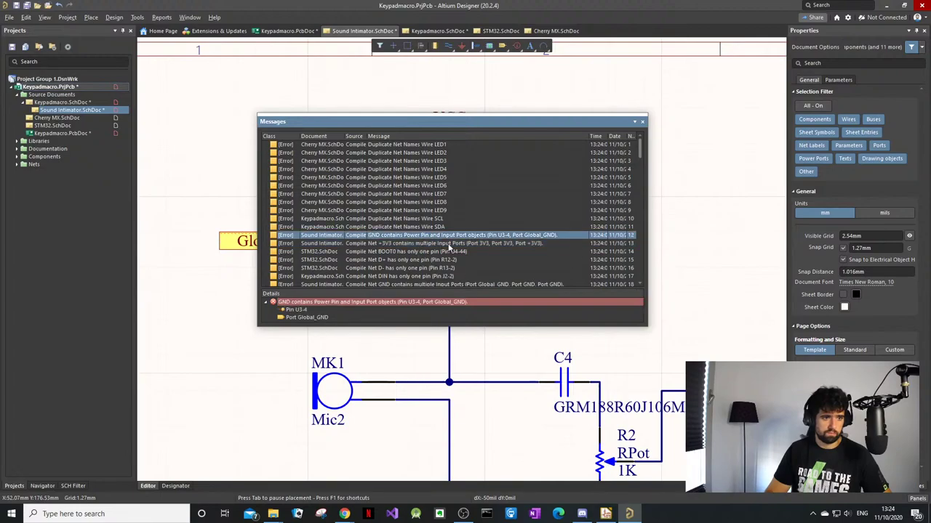
left_click(642, 122)
left_click(373, 286)
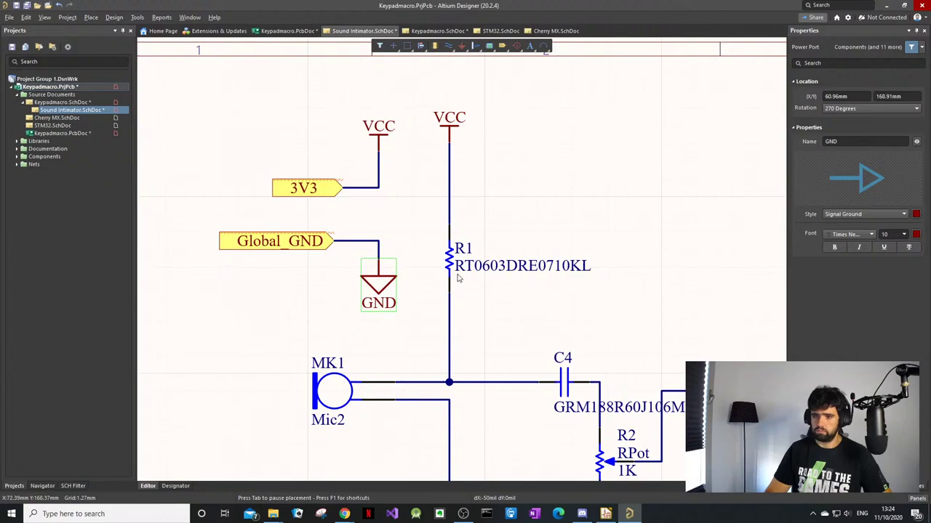
left_click(347, 224)
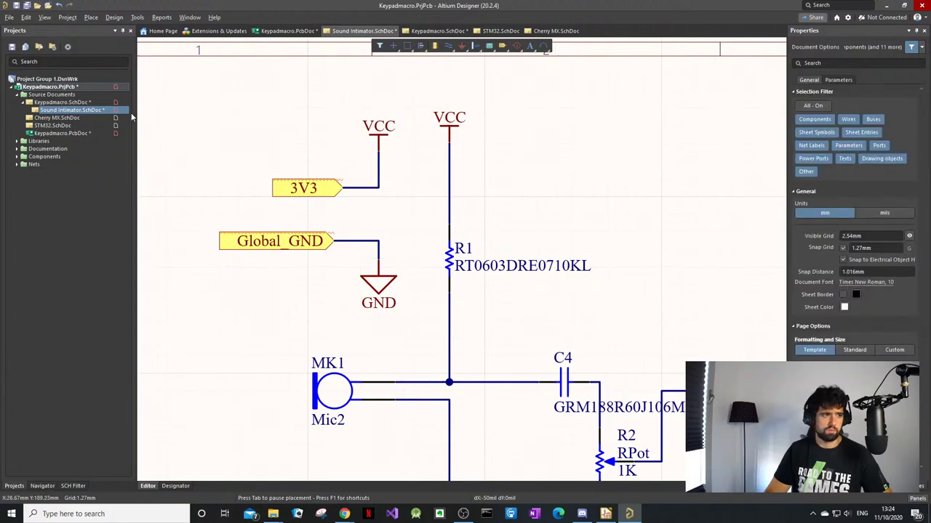
Step: On Keypadmacro.SchDoc, start synchronizing the new sheet symbol's entries with its ports and place the 3V3 entry on the symbol's upper left edge
left_click(56, 102)
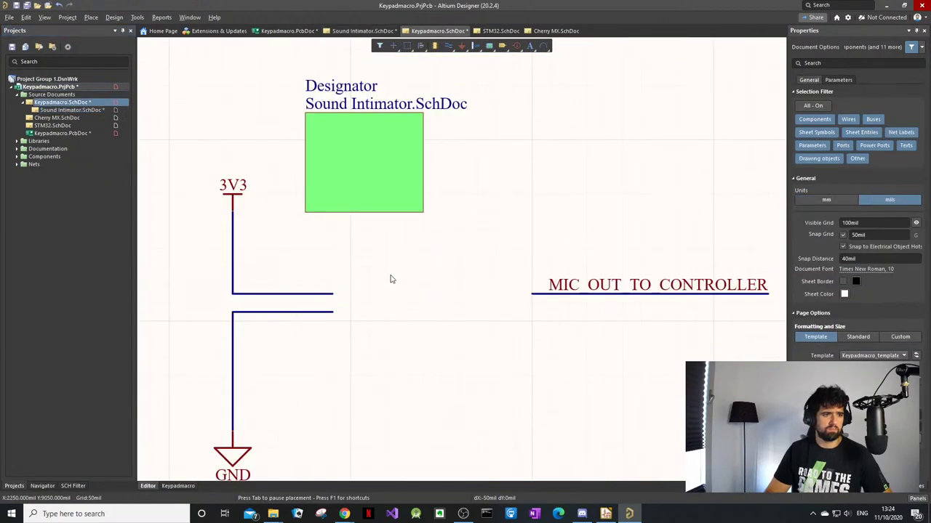
left_click(374, 194)
right_click(374, 193)
mouse_move(428, 260)
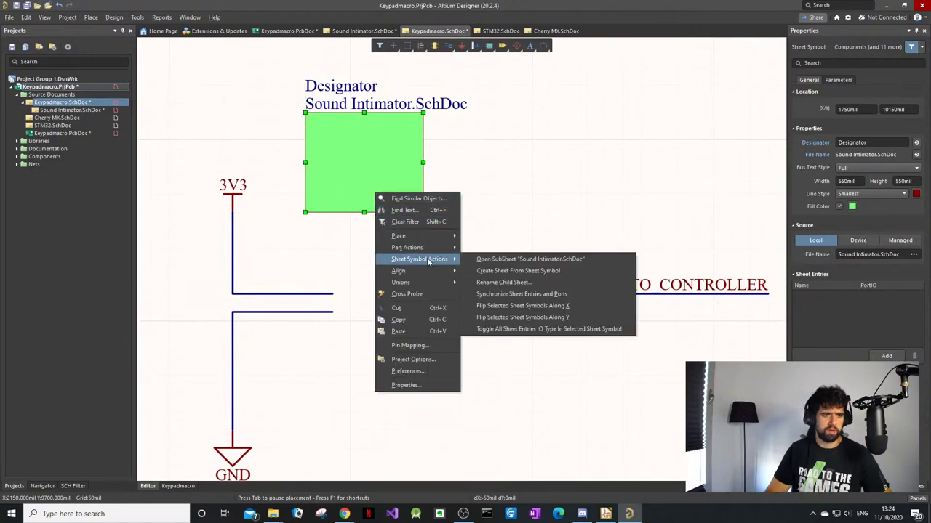
left_click(518, 294)
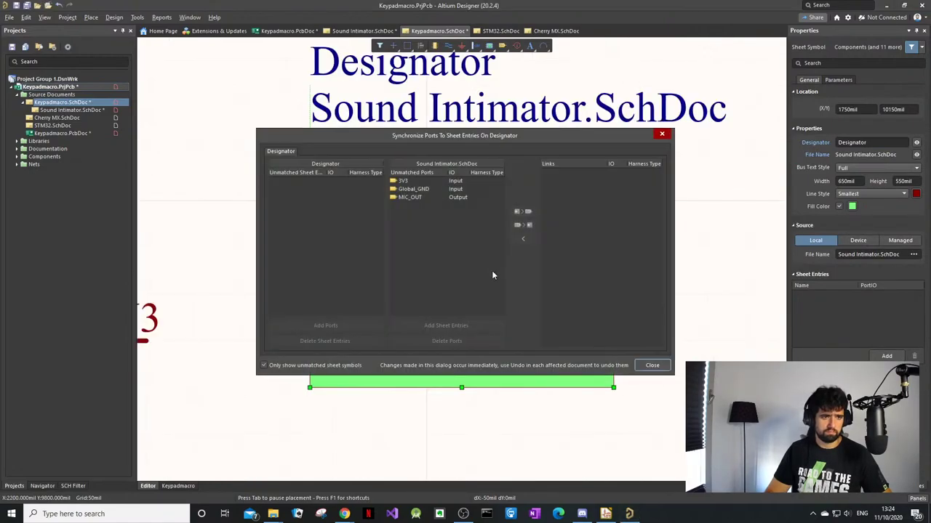
left_click(486, 325)
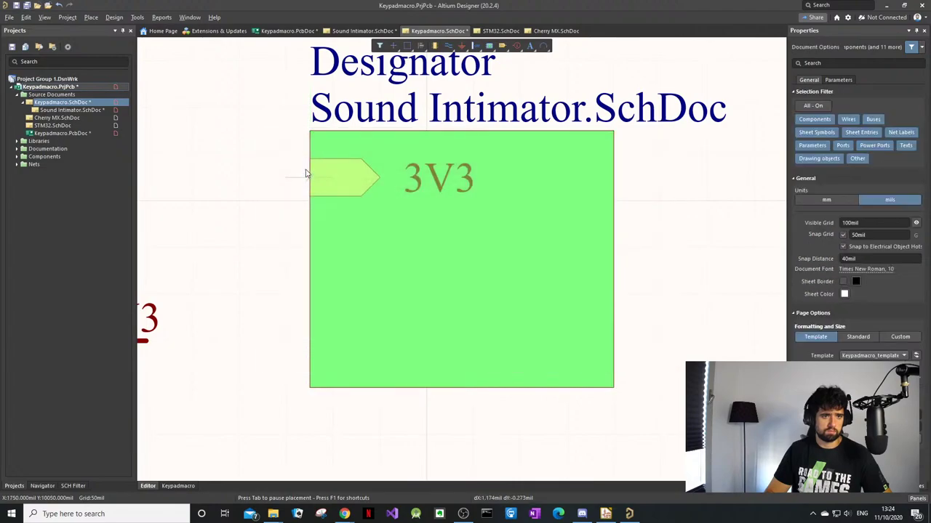
left_click(326, 162)
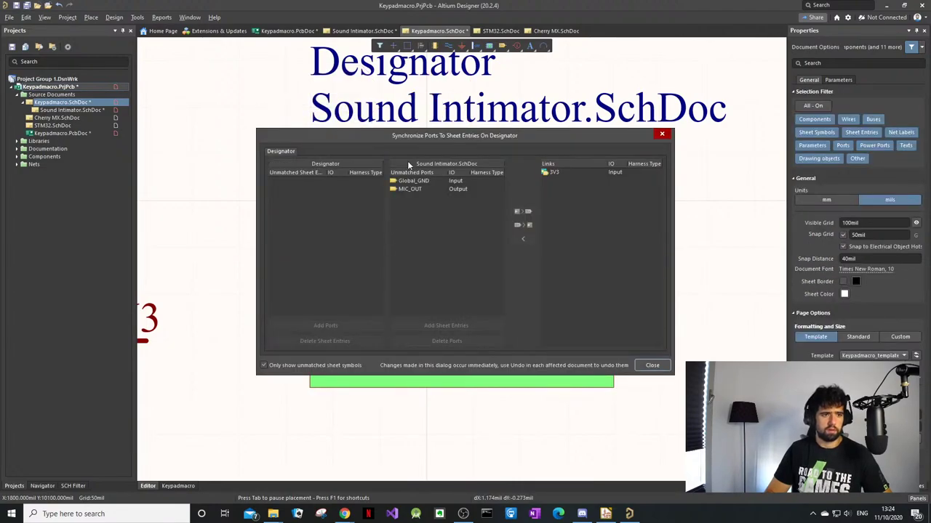
Step: Add the Global_GND sheet entry below 3V3 and the MIC_OUT entry on the symbol's right edge, finishing the port synchronization
left_click(422, 181)
left_click(486, 325)
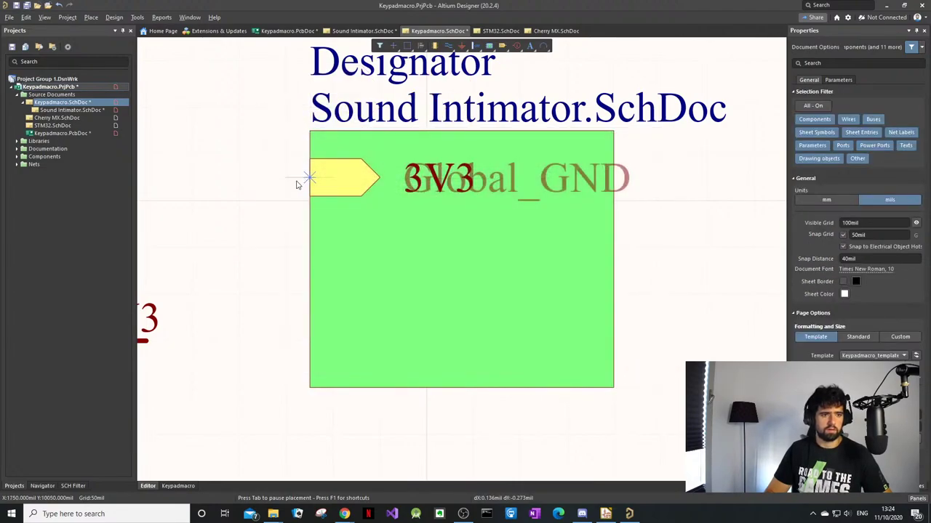
left_click(303, 232)
left_click(465, 180)
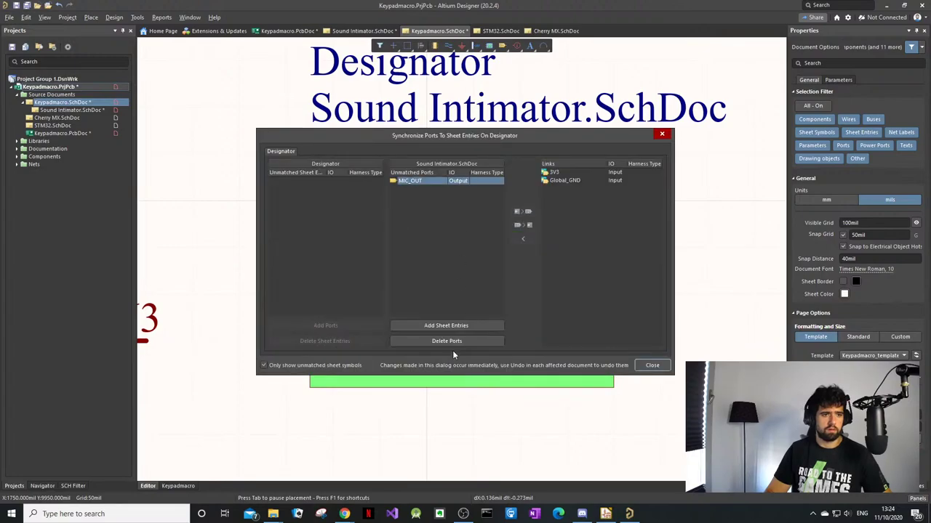
left_click(461, 327)
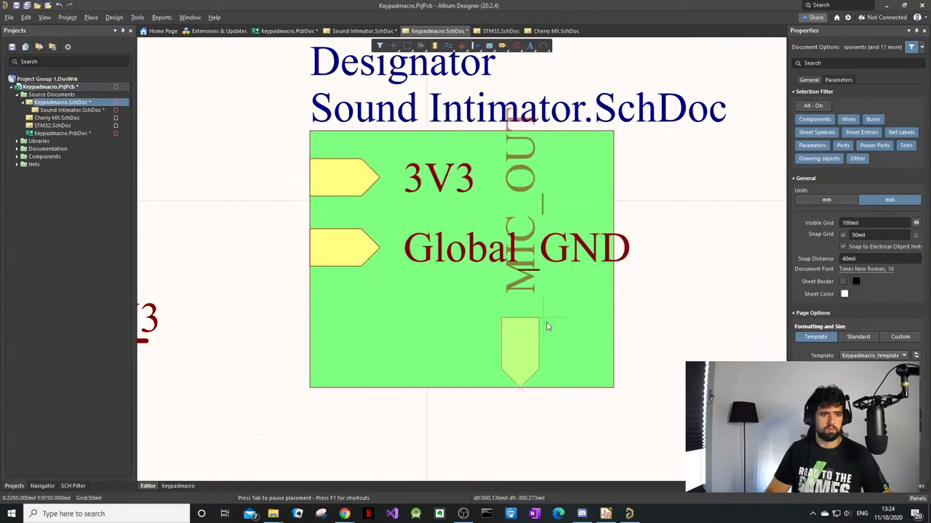
left_click(617, 327)
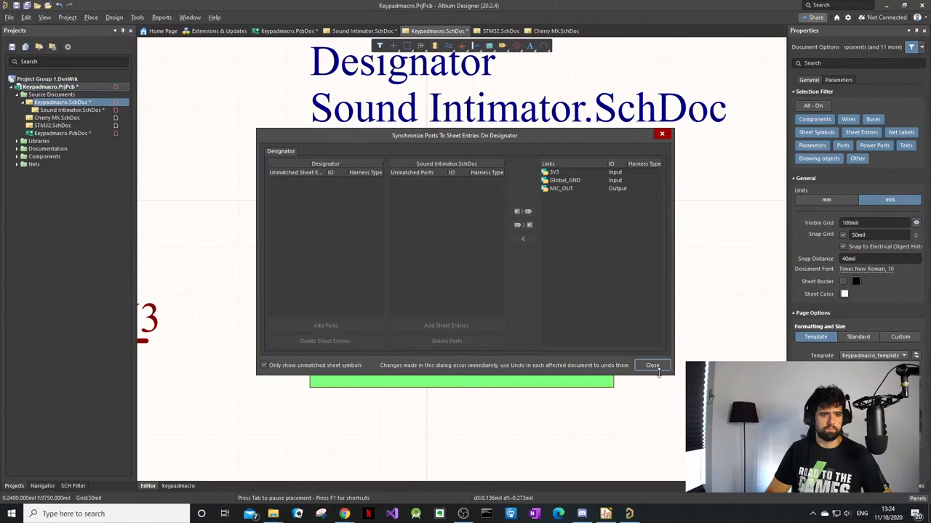
left_click(652, 365)
Step: Try to resize the sheet symbol from its right edge and undo the resulting shift of the Global_GND entry
scroll(552, 216, "down", 3, "ctrl")
left_click(568, 217)
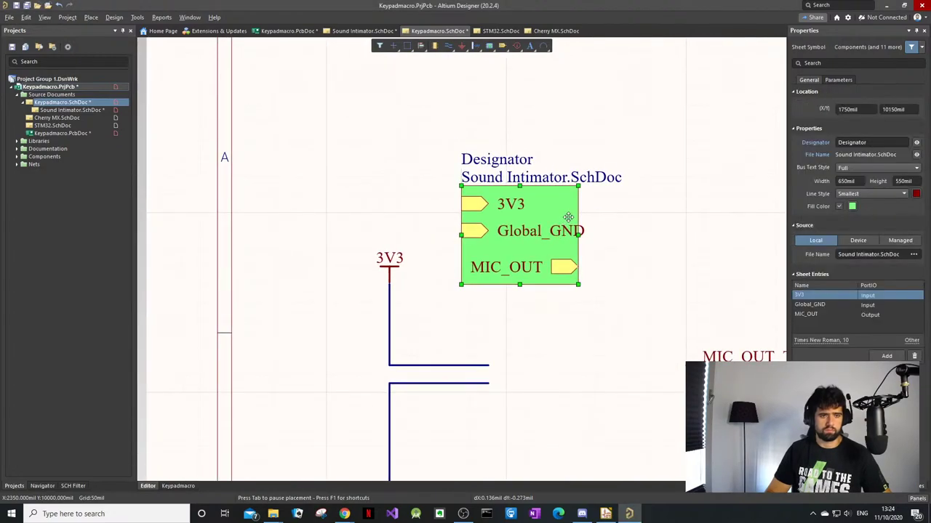
mouse_move(580, 237)
left_mouse_down()
mouse_move(569, 227)
mouse_move(576, 238)
left_mouse_up()
key("ctrl+z")
left_click(582, 237)
left_click(563, 218)
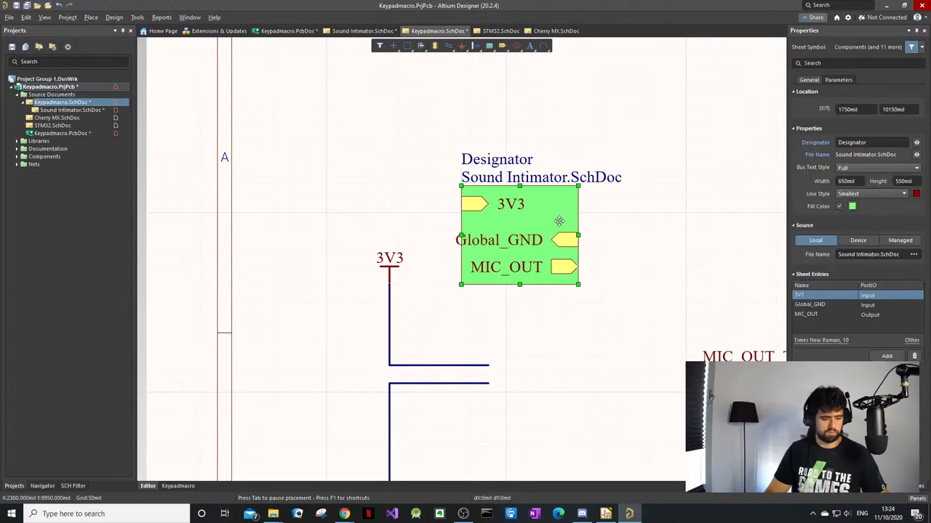
key("ctrl+z")
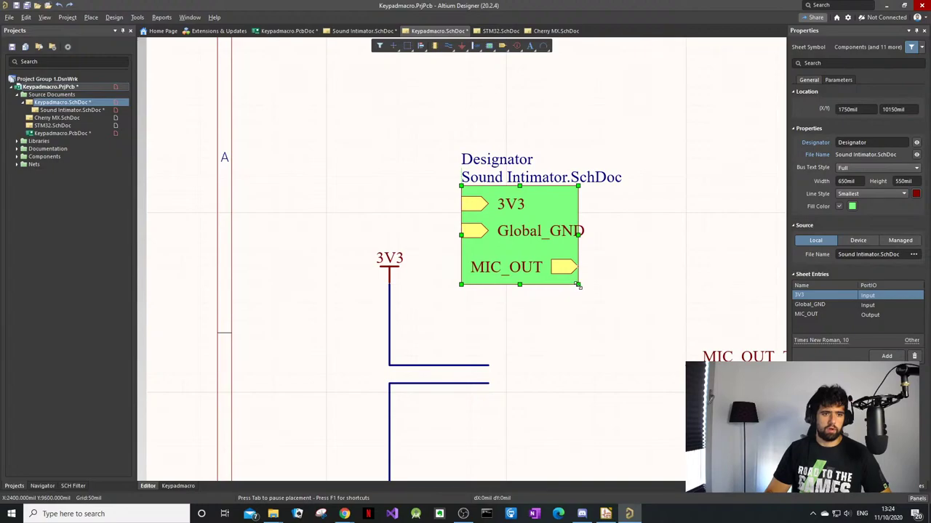
Step: Resize the sheet symbol from its lower right corner to 1350 by 350 mil, with MIC_OUT level with Global_GND
left_click_drag(578, 285, 704, 251)
left_click(706, 208)
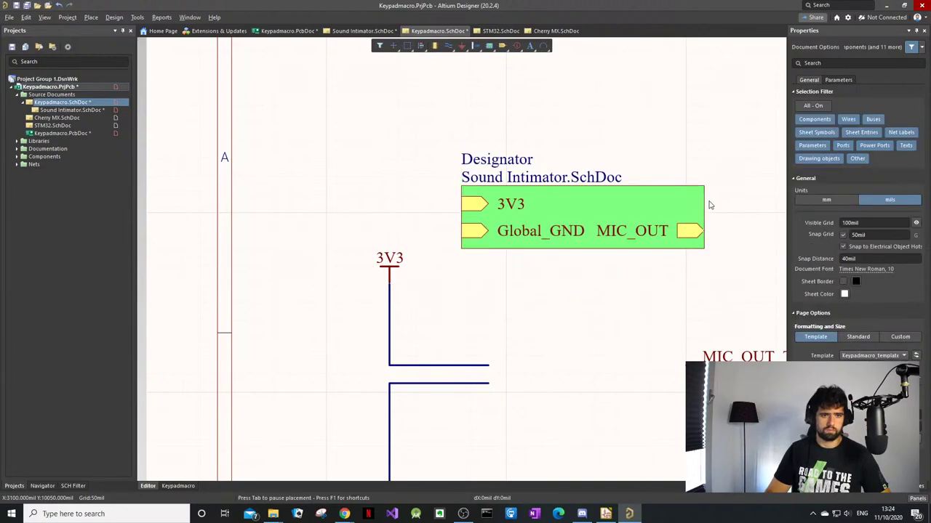
left_click(597, 250)
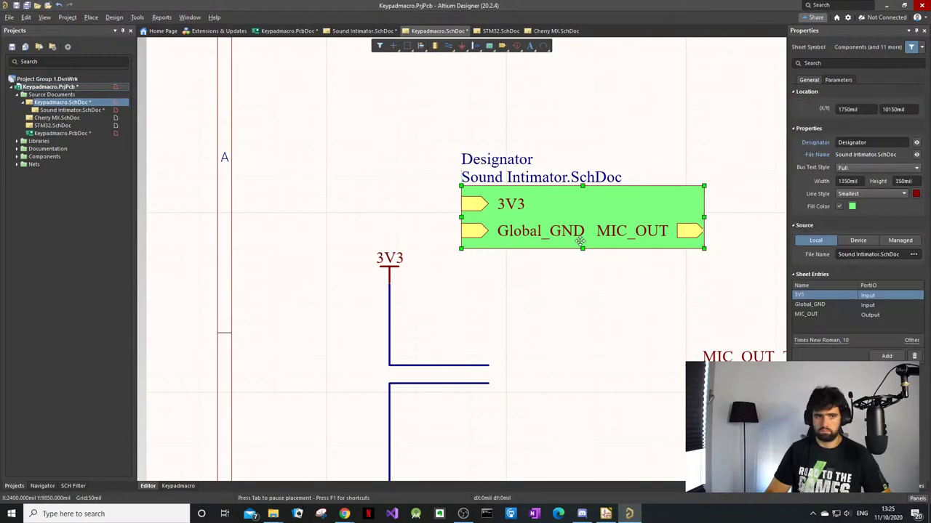
mouse_move(579, 241)
left_mouse_down()
mouse_move(584, 349)
mouse_move(563, 337)
mouse_move(590, 232)
left_mouse_up()
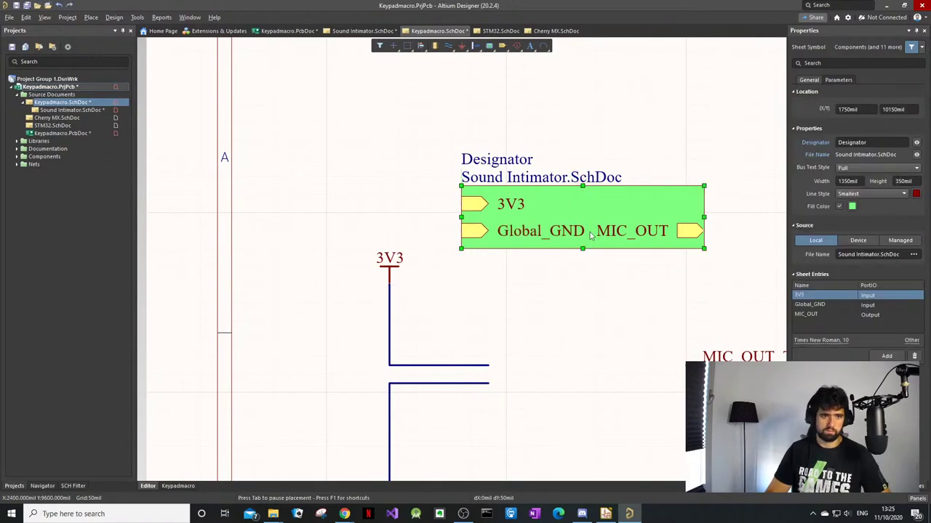
Step: Move the Sound Intimator sheet symbol so its MIC_OUT entry connects to the start of the MIC_OUT_TO_CONTROLLER wire
left_click_drag(598, 198, 721, 292)
scroll(651, 356, "down", 2, "ctrl")
right_click_drag(651, 356, 450, 256)
left_click_drag(633, 220, 524, 303)
left_click_drag(530, 264, 508, 218)
left_click(433, 309)
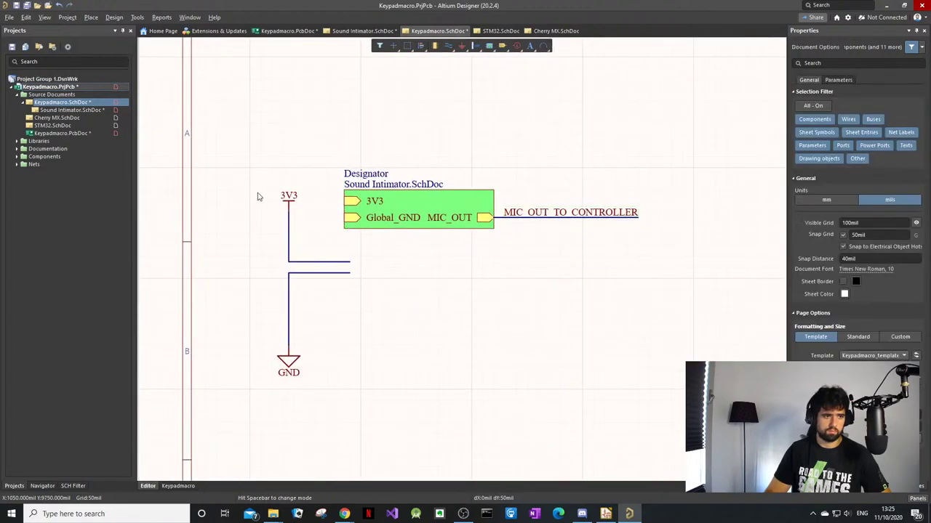
left_click_drag(321, 192, 251, 386)
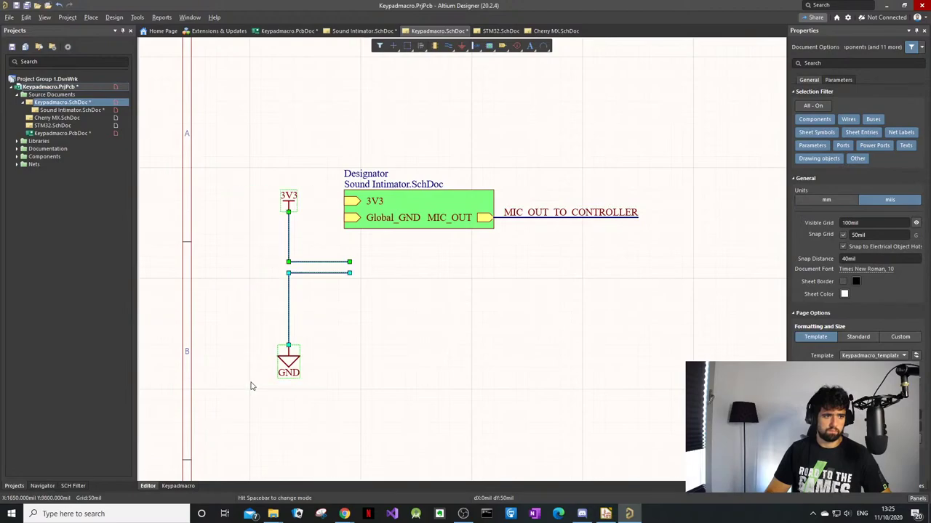
left_click(293, 395)
left_click_drag(267, 330, 312, 376)
left_click(332, 392)
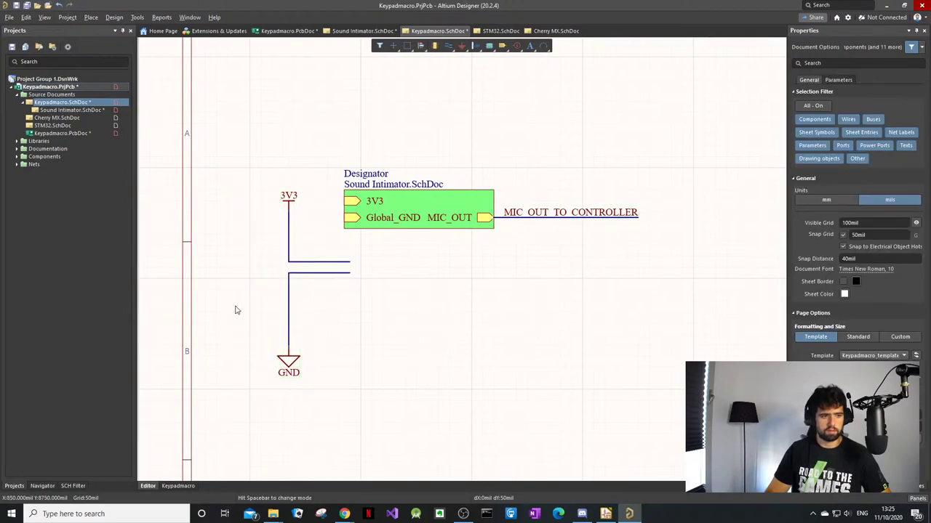
left_click_drag(250, 310, 334, 413)
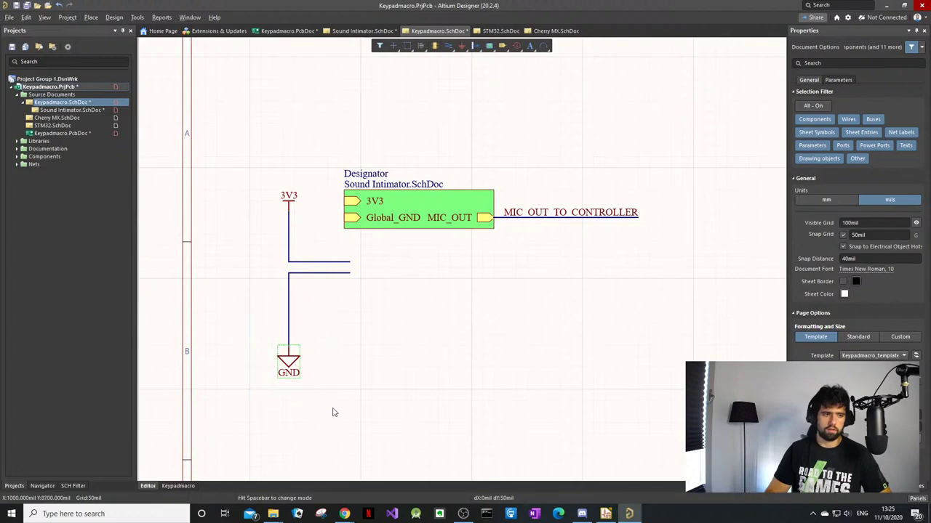
left_click(245, 315)
left_click_drag(247, 293, 330, 389)
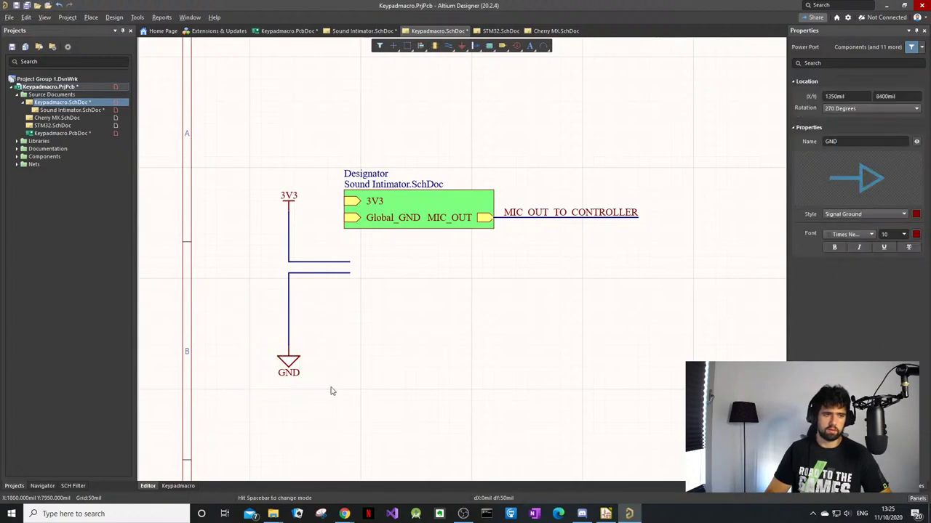
left_click_drag(249, 309, 337, 412)
left_click_drag(241, 311, 337, 412)
left_click(317, 355)
left_click_drag(327, 319, 260, 405)
left_click(341, 303)
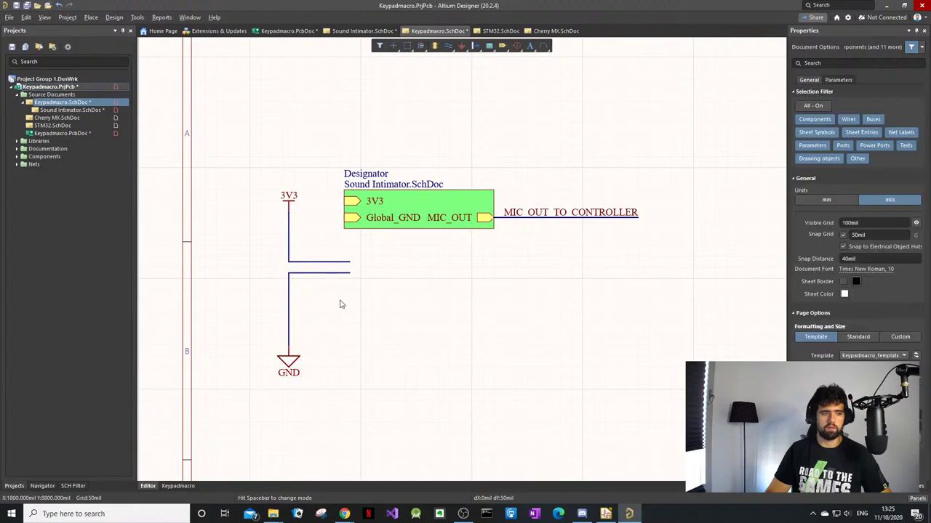
left_click_drag(341, 303, 267, 385)
left_click(327, 349)
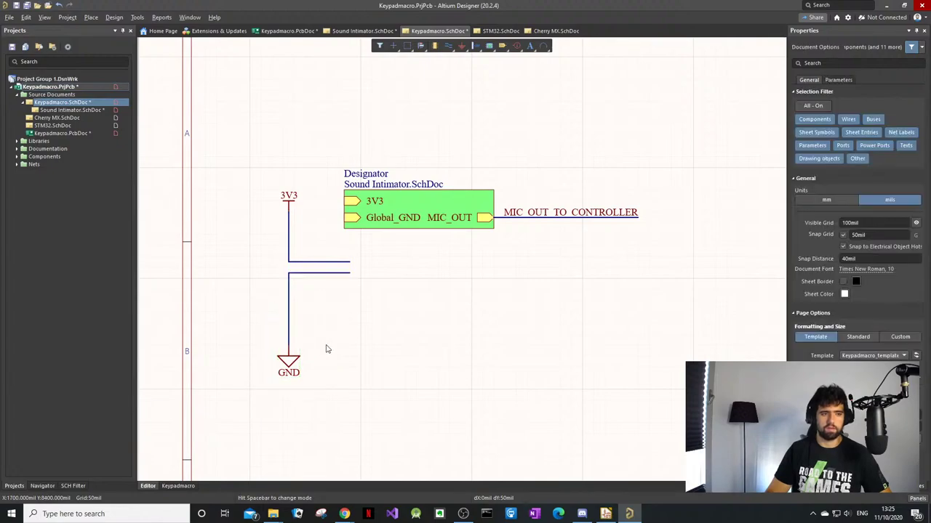
left_click_drag(222, 267, 317, 328)
left_click_drag(234, 261, 374, 380)
left_click_drag(224, 246, 376, 402)
left_click(375, 402)
left_click_drag(236, 180, 359, 255)
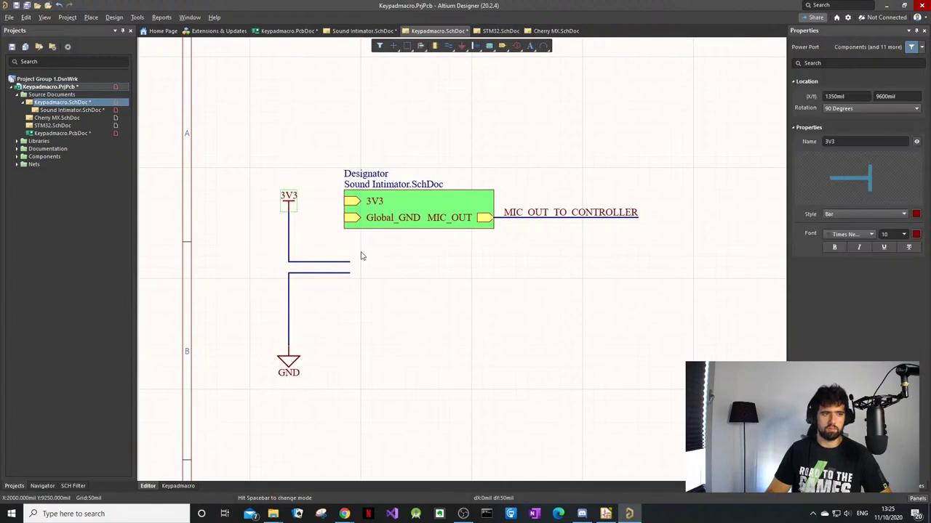
left_click_drag(357, 161, 259, 255)
left_click(506, 359)
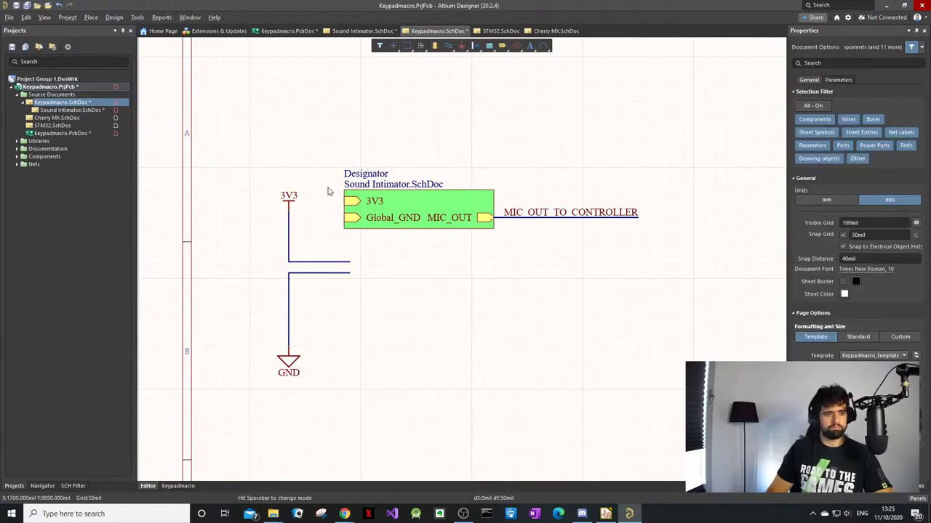
Step: Move the 3V3 and GND power ports with their wires up beside the sheet symbol, aligning the 3V3 wire with the 3V3 entry
left_click_drag(328, 191, 234, 411)
left_click_drag(288, 212, 268, 156)
left_click(320, 249)
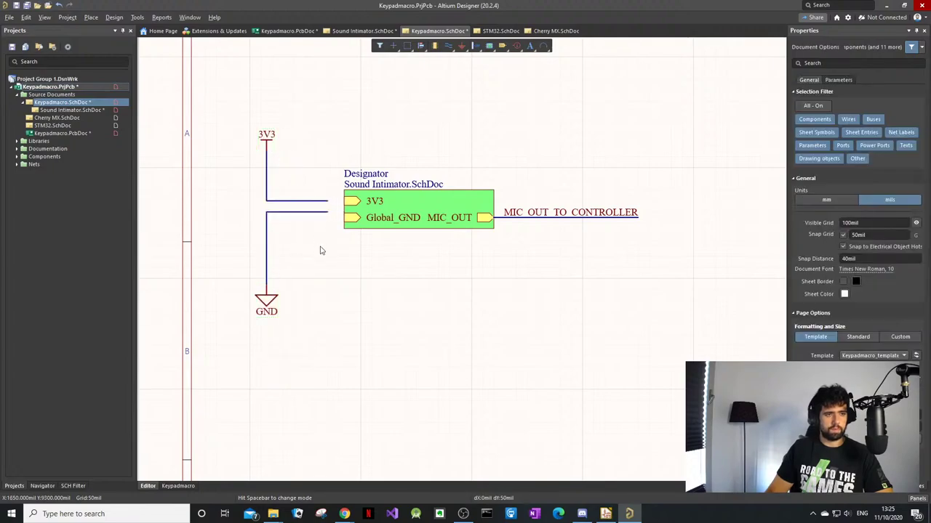
Step: Connect the GND wire to the Global_GND entry and the 3V3 wire to the 3V3 entry, and save the schematic
scroll(313, 211, "up", 2, "ctrl")
left_click(330, 207)
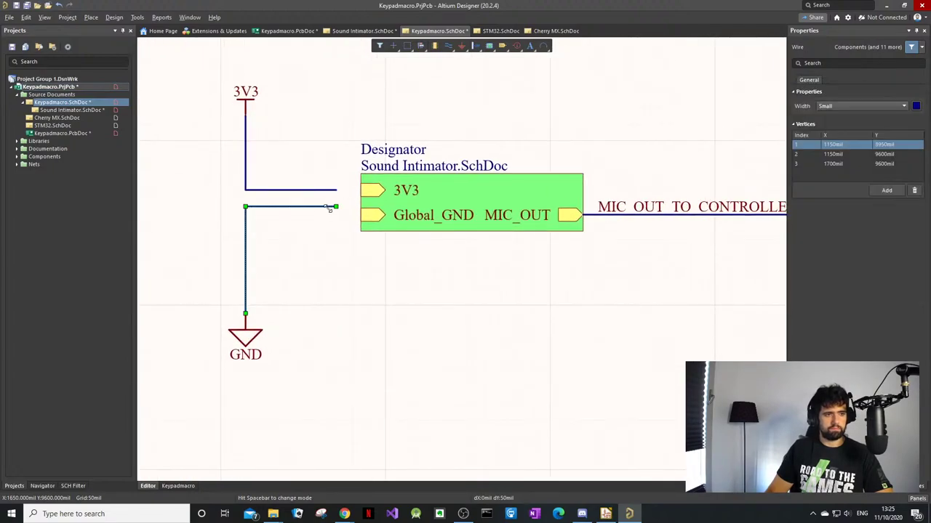
left_click_drag(335, 207, 360, 214)
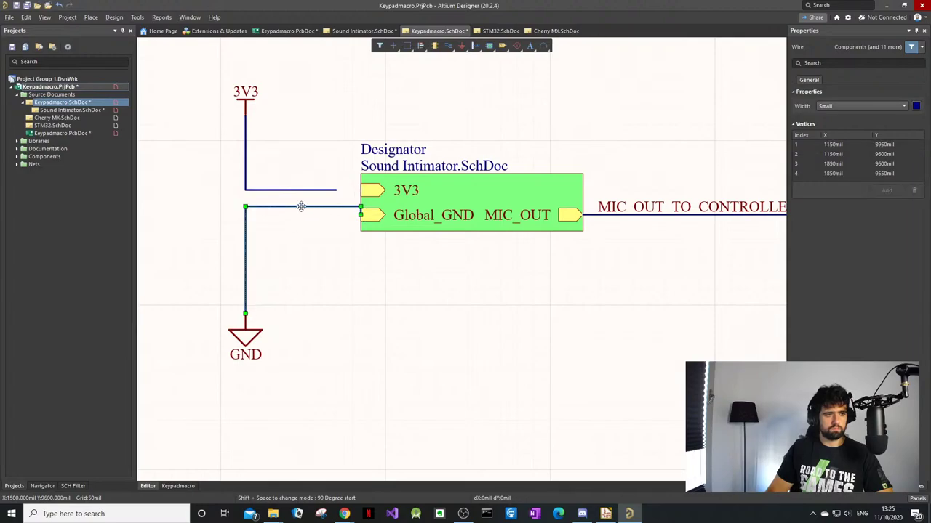
left_click_drag(301, 207, 360, 190)
left_click(318, 197)
left_click(333, 191)
scroll(438, 242, "down", 2, "ctrl")
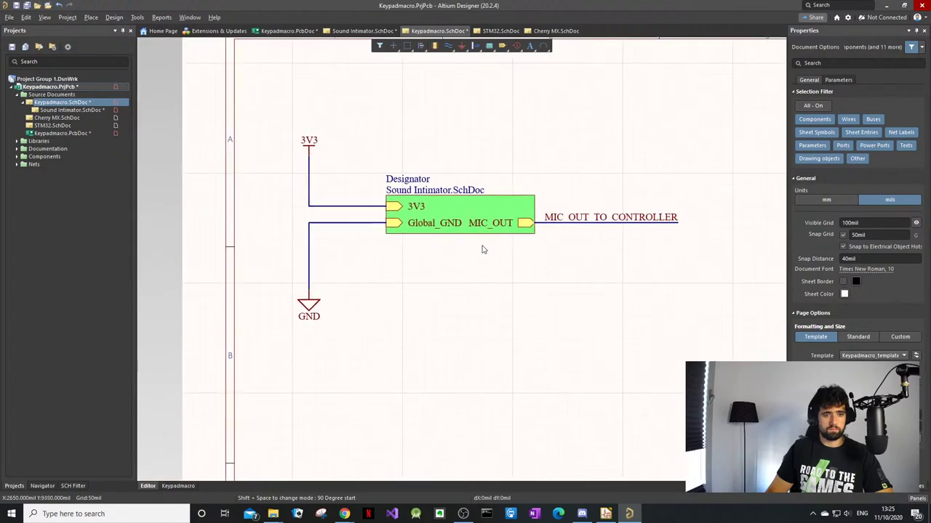
key("ctrl+s")
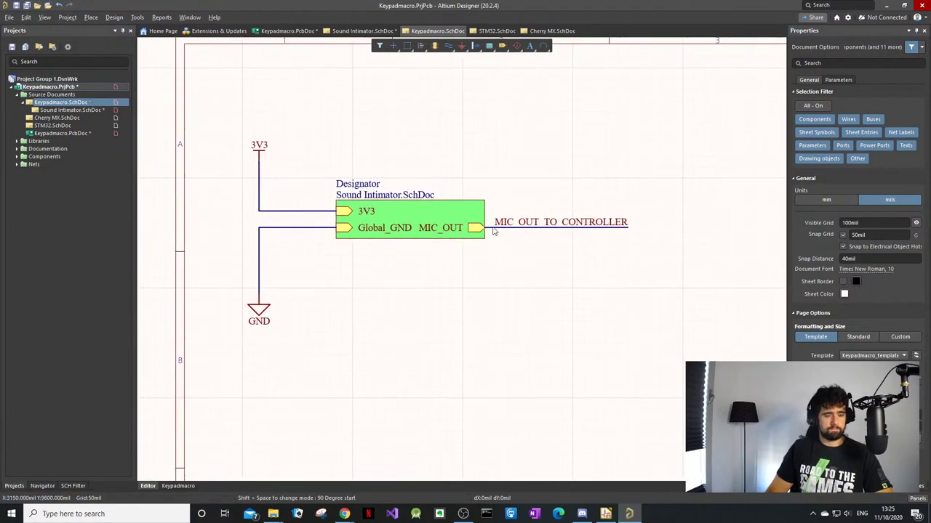
Step: Start updating the PCB document from the Keypadmacro schematic, choosing to link the components manually
scroll(530, 259, "down", 2, "ctrl")
right_click_drag(571, 274, 481, 235)
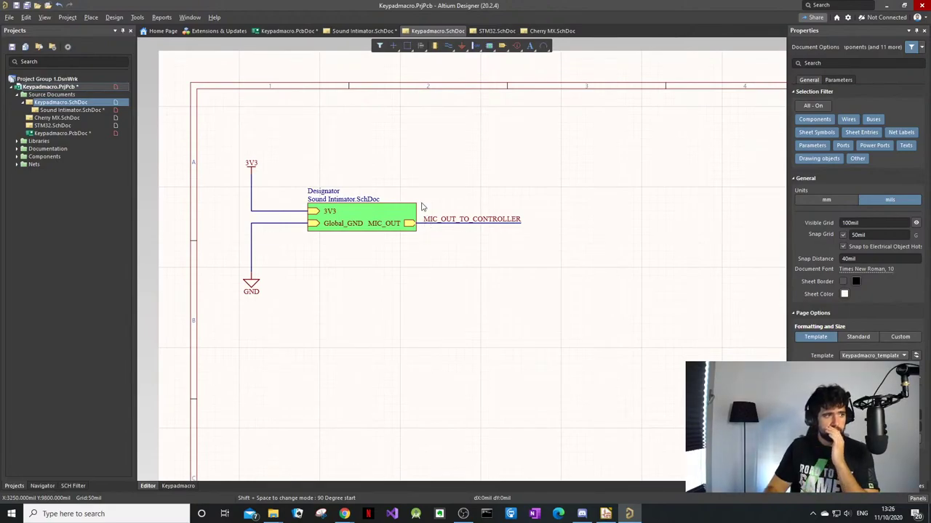
left_click(114, 17)
left_click(294, 101)
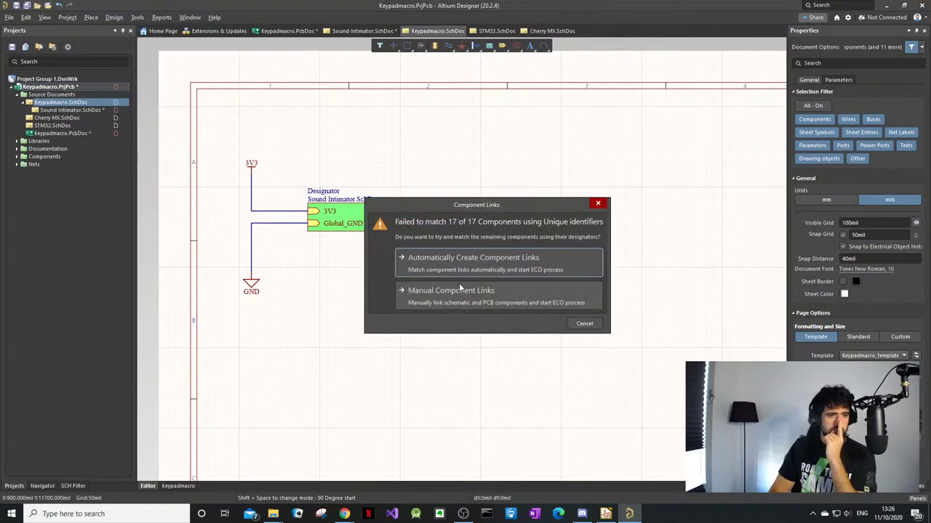
left_click(474, 307)
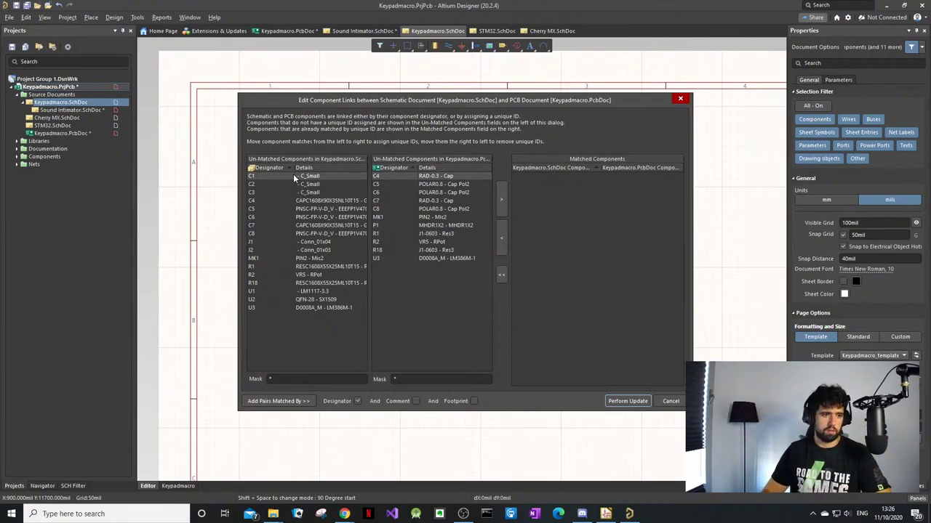
Step: Compare the unmatched schematic and PCB components, such as R18, and dismiss the component linking and manual net matching
left_click(386, 245)
left_click(385, 250)
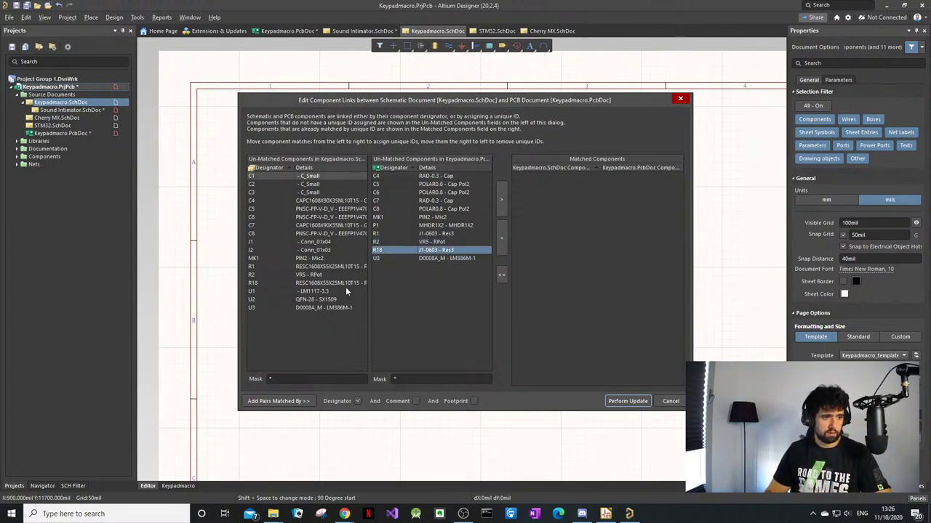
left_click(266, 282)
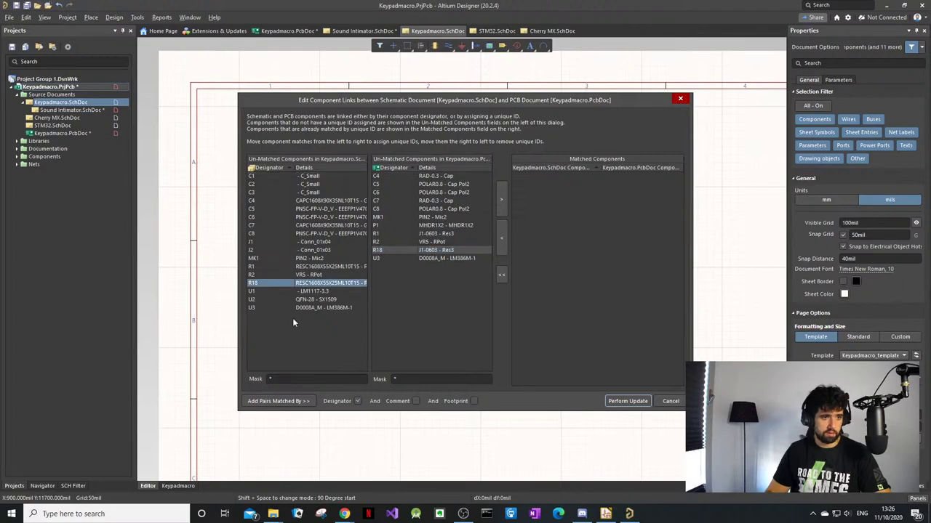
left_click(449, 251)
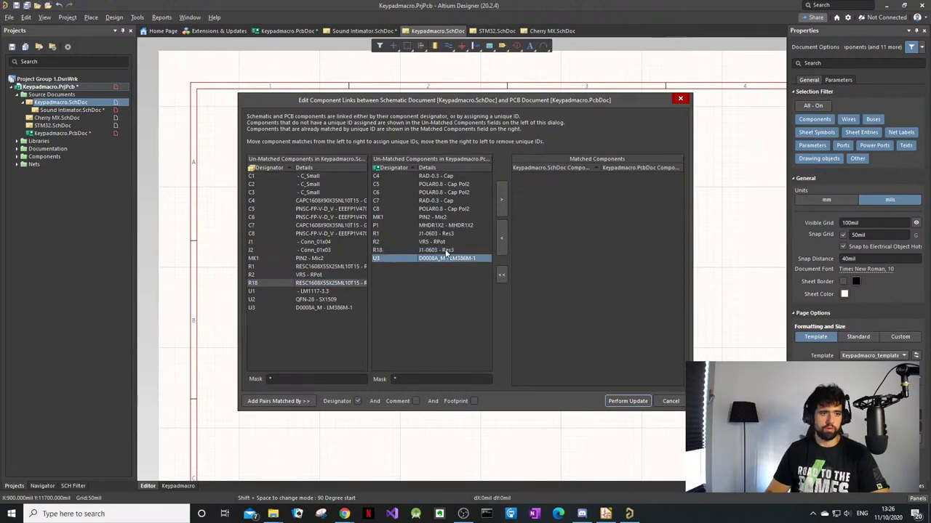
left_click(446, 201)
left_click(466, 176)
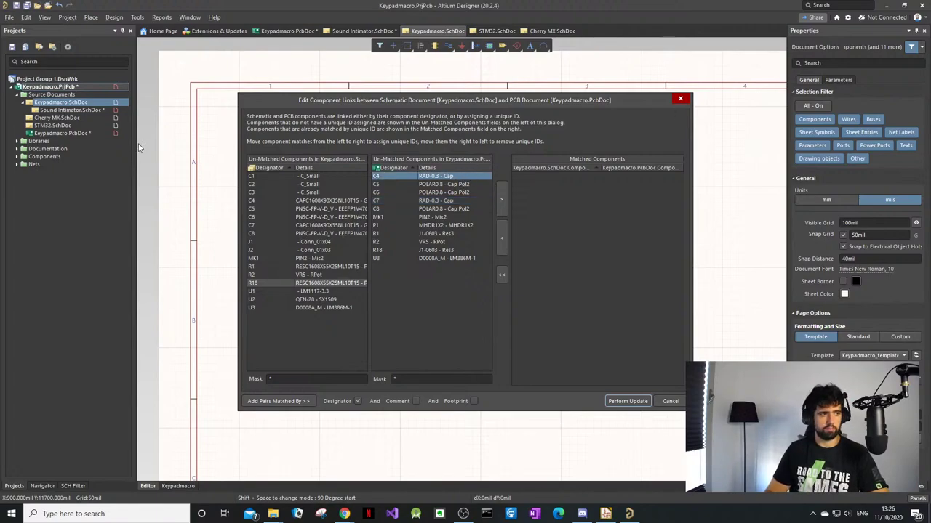
left_click(680, 99)
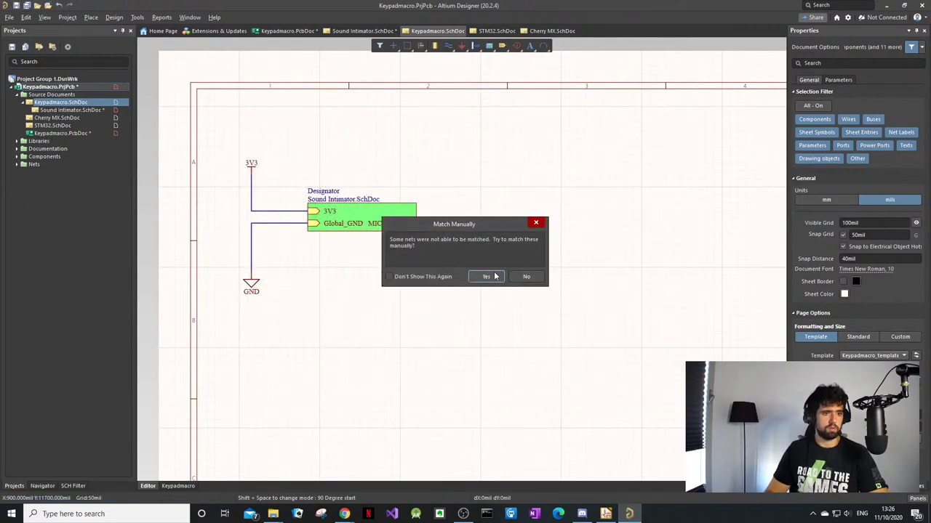
left_click(524, 277)
left_click(583, 292)
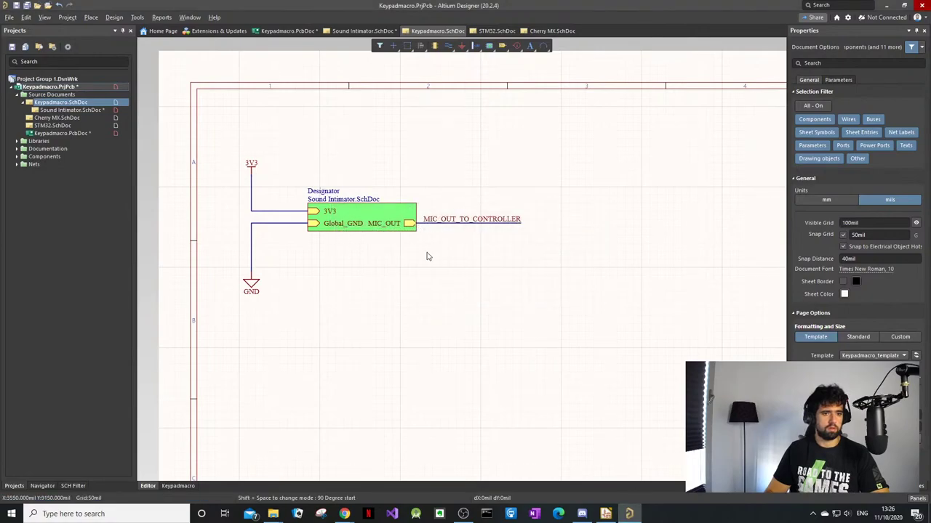
Step: Delete all the placed components from Keypadmacro.PcbDoc, including R1 on the board edge
left_click(70, 110)
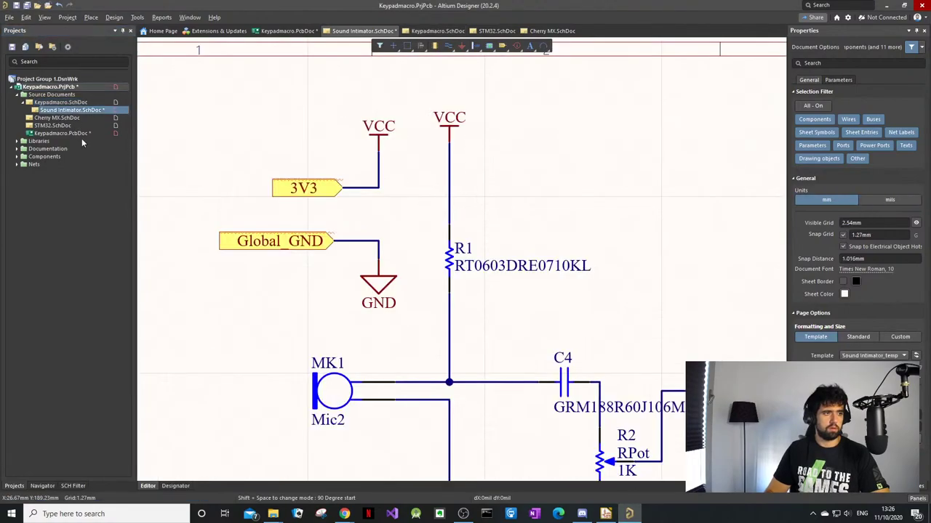
left_click(80, 134)
scroll(364, 208, "down", 4, "ctrl")
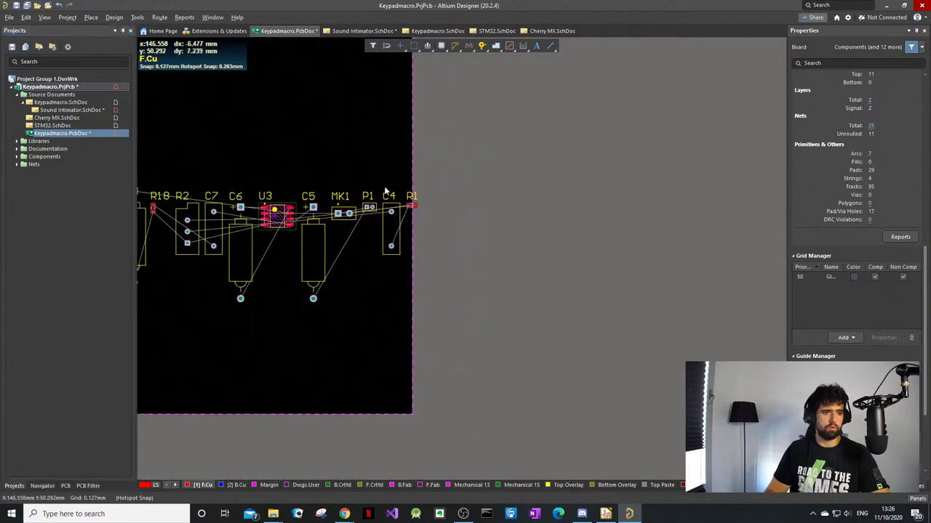
left_click_drag(401, 182, 187, 285)
key("Delete")
scroll(485, 192, "up", 3, "ctrl")
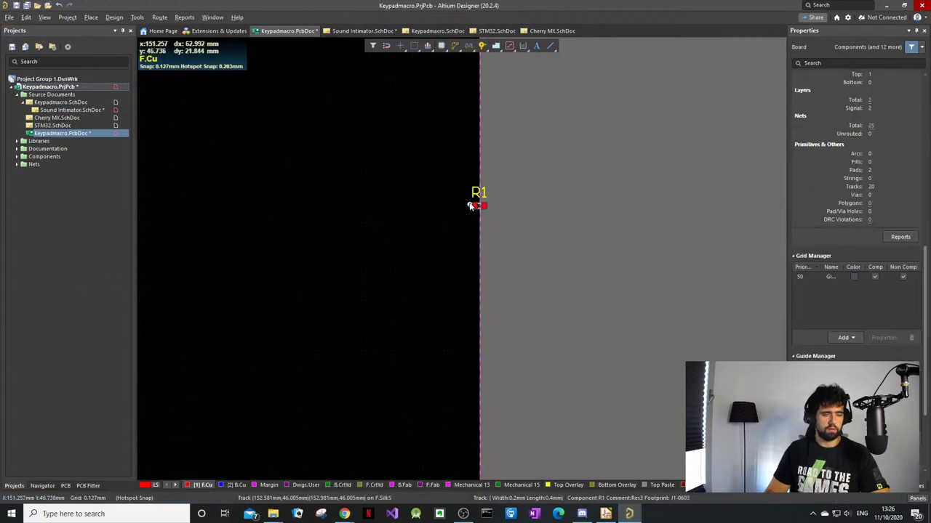
left_click(471, 212)
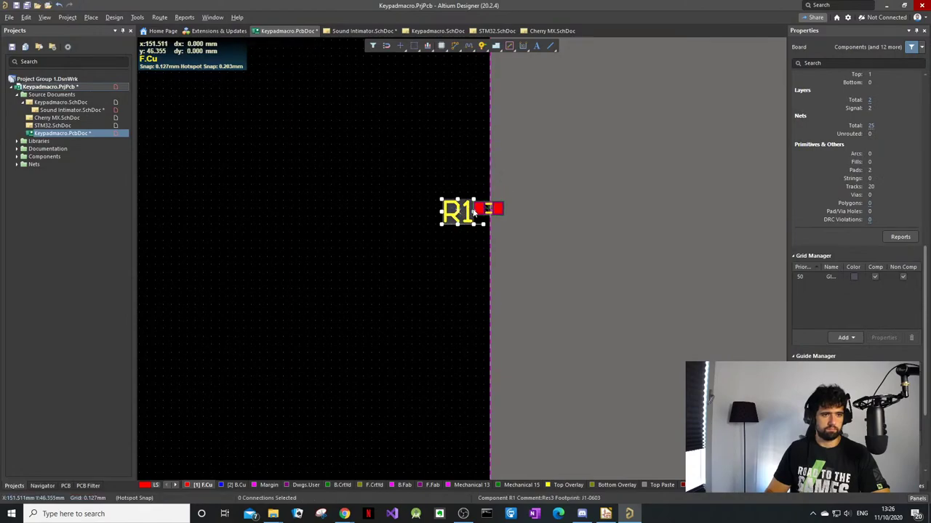
left_click(488, 213)
key("Delete")
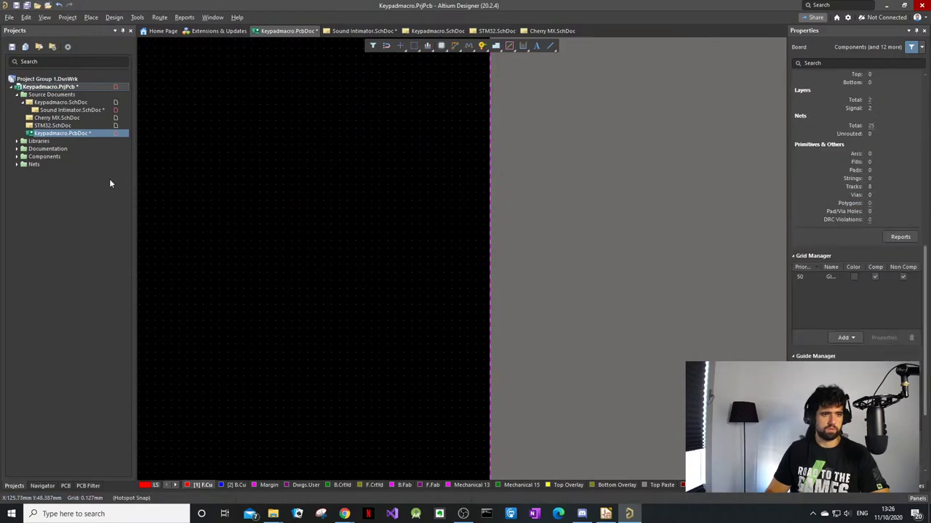
Step: From Sound Intimator.SchDoc, start the Keypadmacro.PcbDoc update, check the unmatched Designator and U_Sound Intimator component classes, and continue
double_click(74, 110)
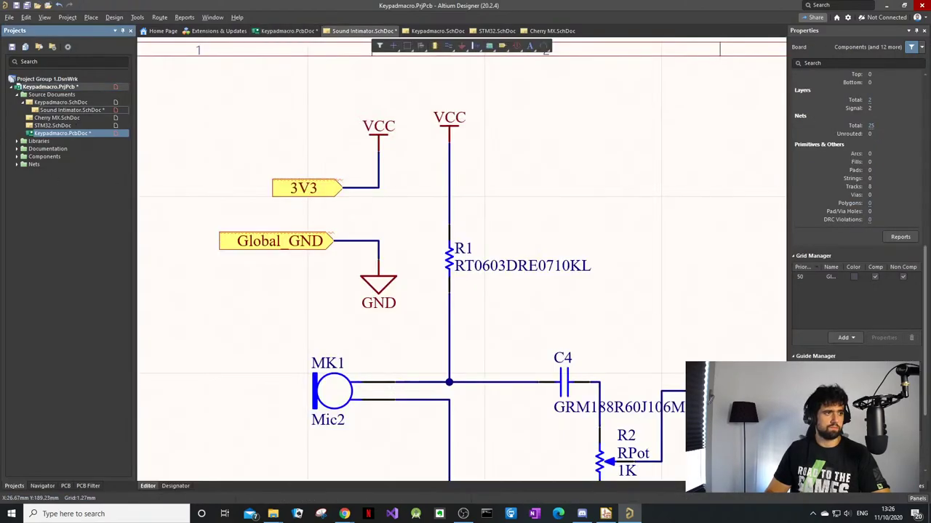
left_click(116, 18)
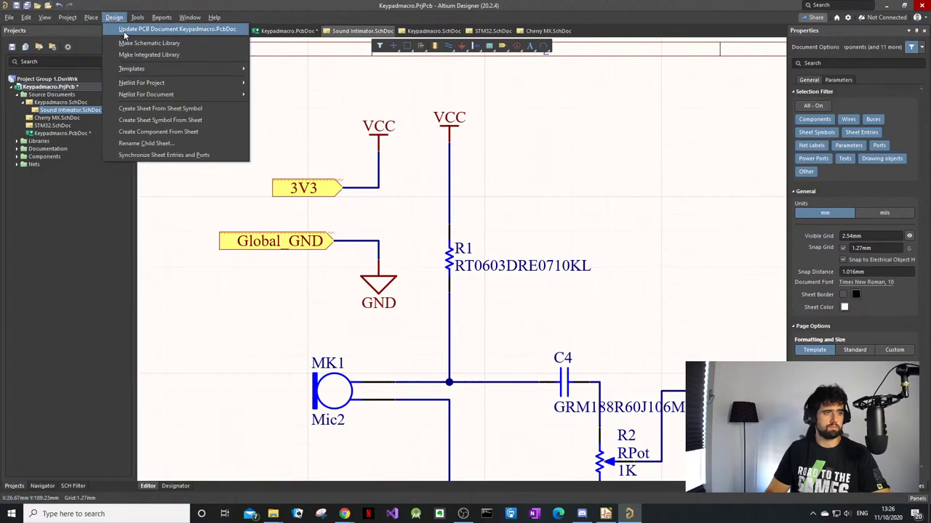
left_click(124, 30)
left_click(493, 276)
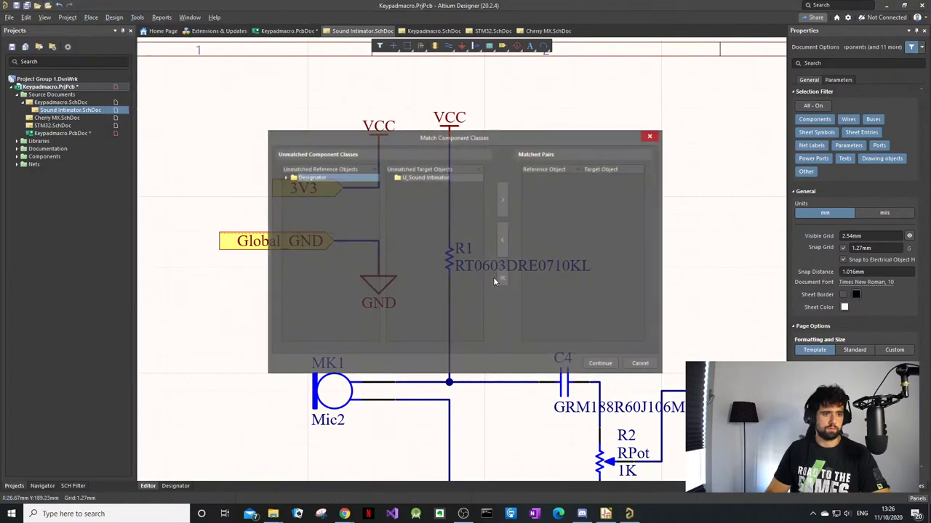
left_click(284, 179)
left_click(284, 179)
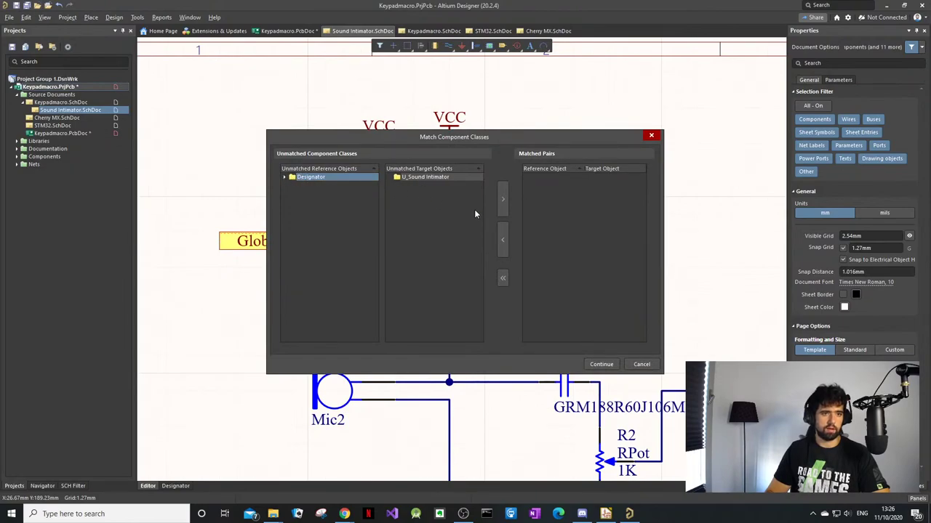
left_click(436, 178)
left_click(601, 364)
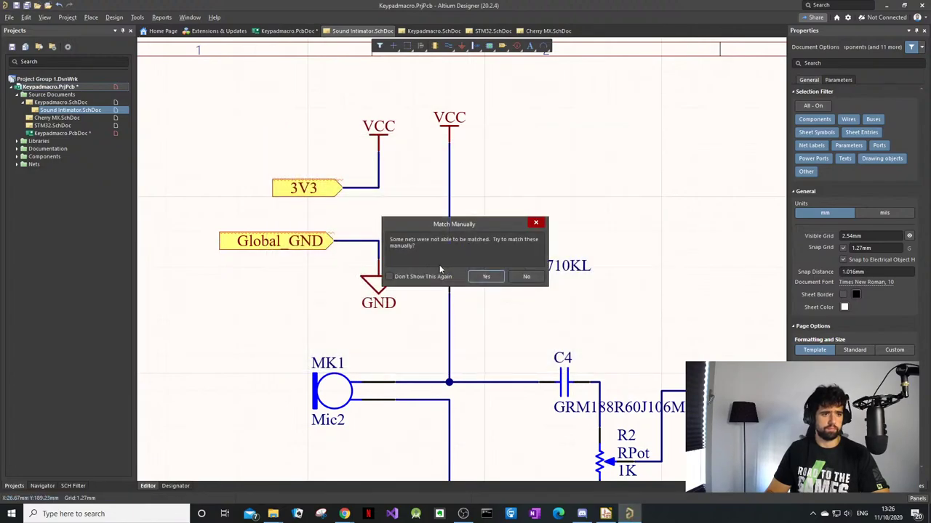
Step: Choose manual net matching, pair the 3V3 net with the VCC net, and continue the PCB update
left_click(486, 276)
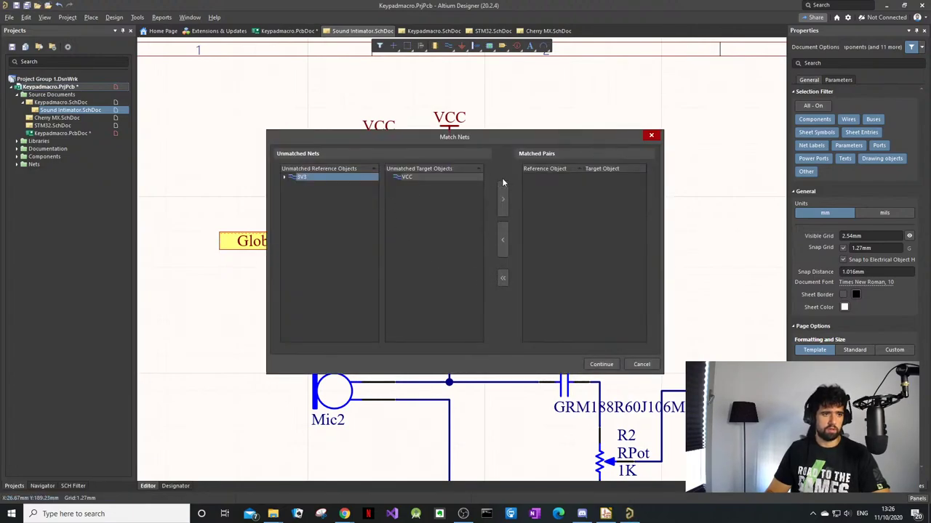
left_click(506, 195)
left_click(600, 364)
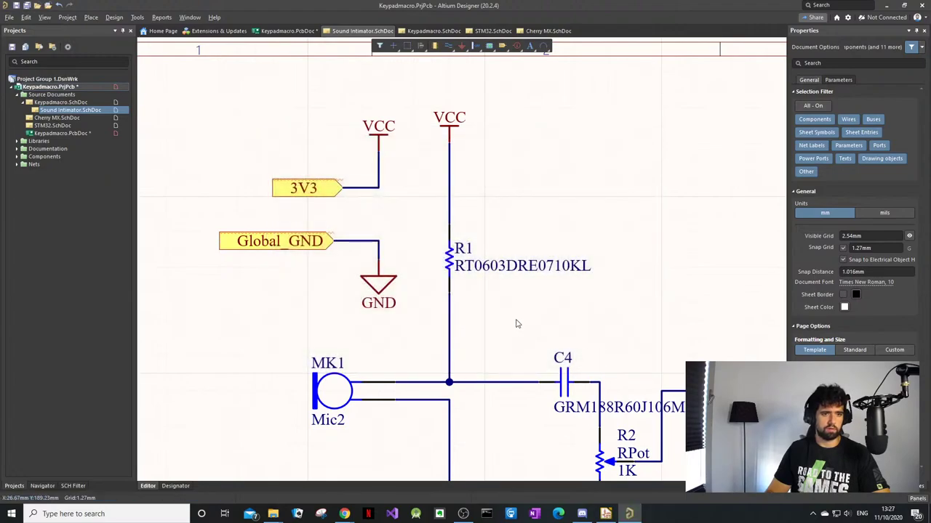
Step: Review the Engineering Change Order, disable the two Add Rooms changes, and execute the remaining changes on Keypadmacro.PcbDoc
left_click(499, 292)
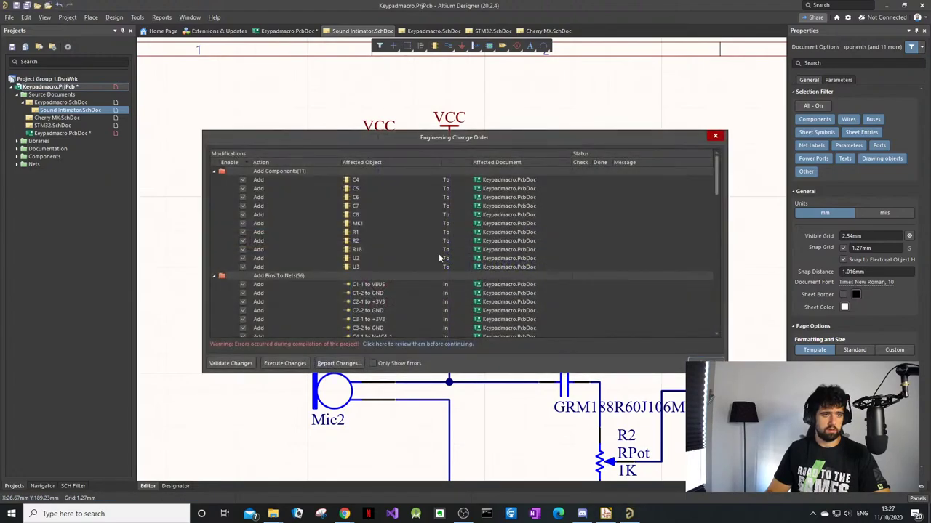
scroll(327, 219, "down", 2)
right_click(324, 180)
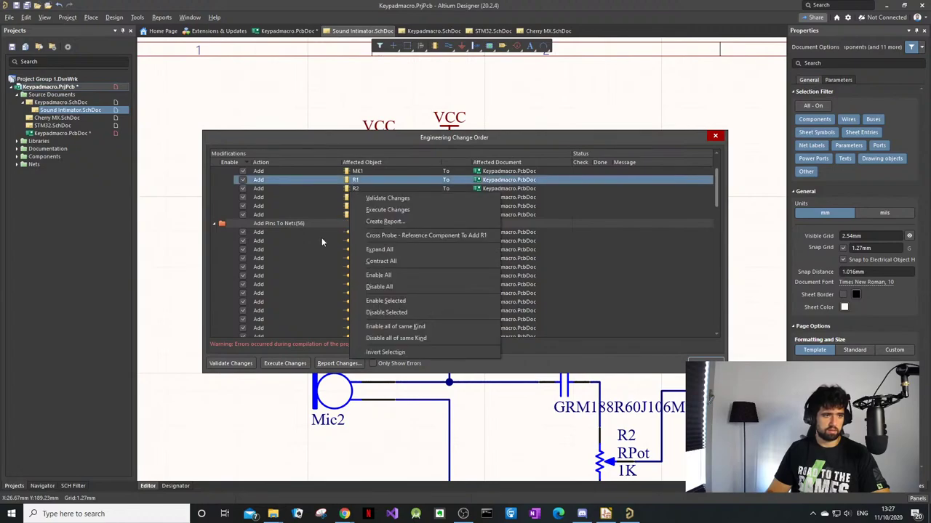
left_click(609, 134)
scroll(502, 230, "down", 15)
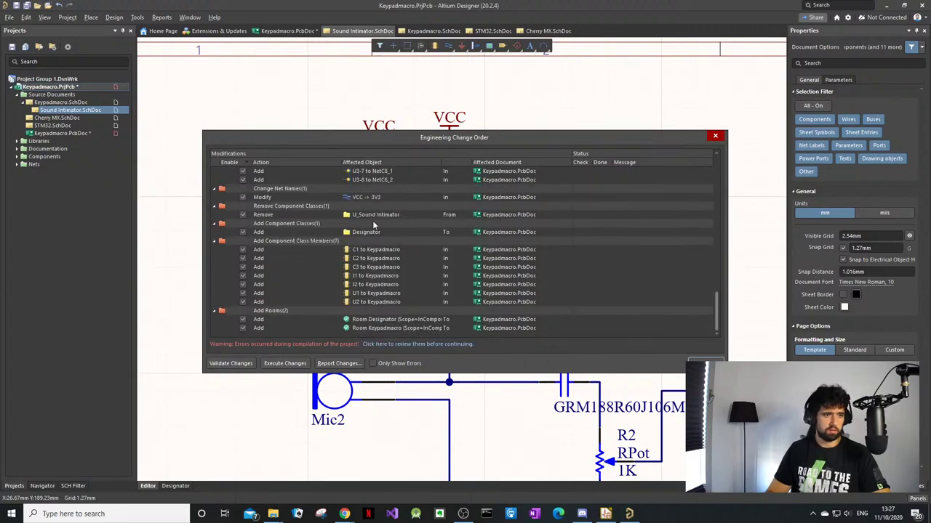
left_click(244, 321)
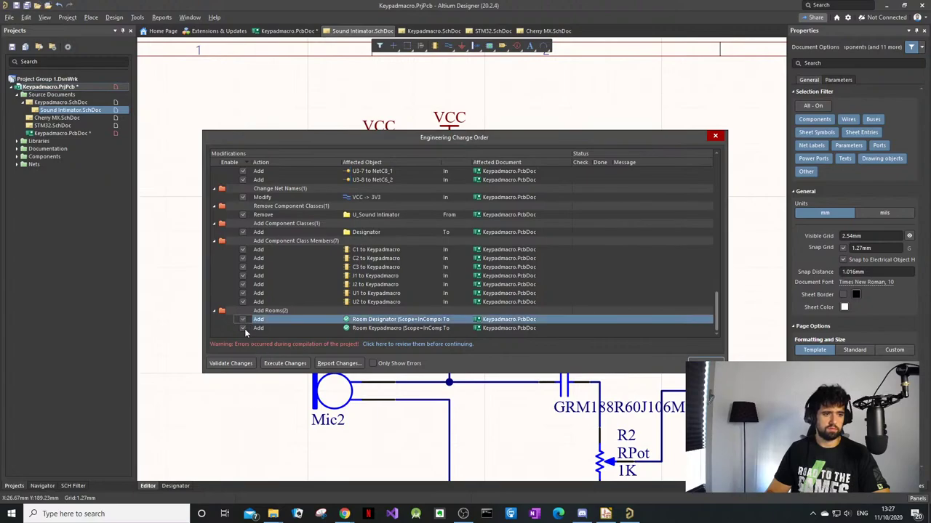
left_click(243, 328)
left_click(242, 320)
left_click(285, 364)
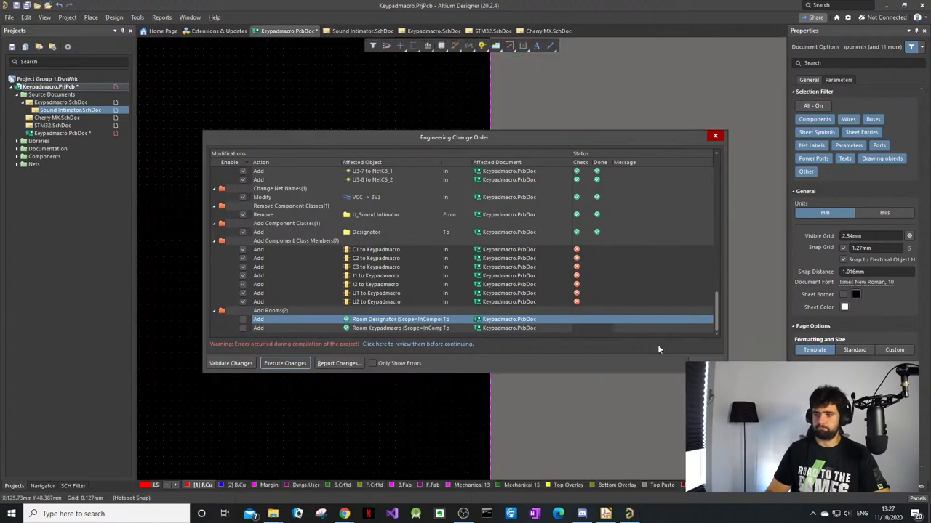
left_click(706, 363)
Step: Move the whole row of imported components, from C8 to R1, together onto the board area
scroll(438, 301, "down", 3)
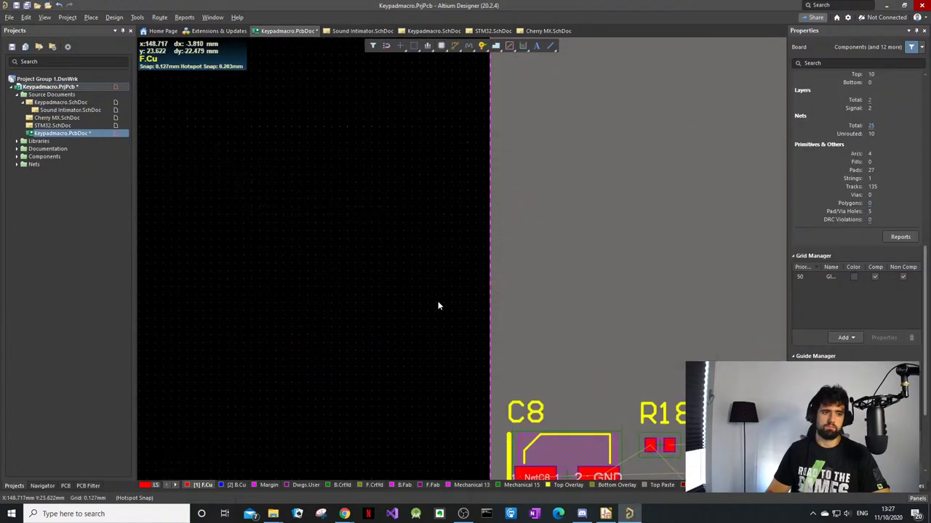
scroll(448, 335, "down", 3, "ctrl")
right_click_drag(629, 342, 438, 327)
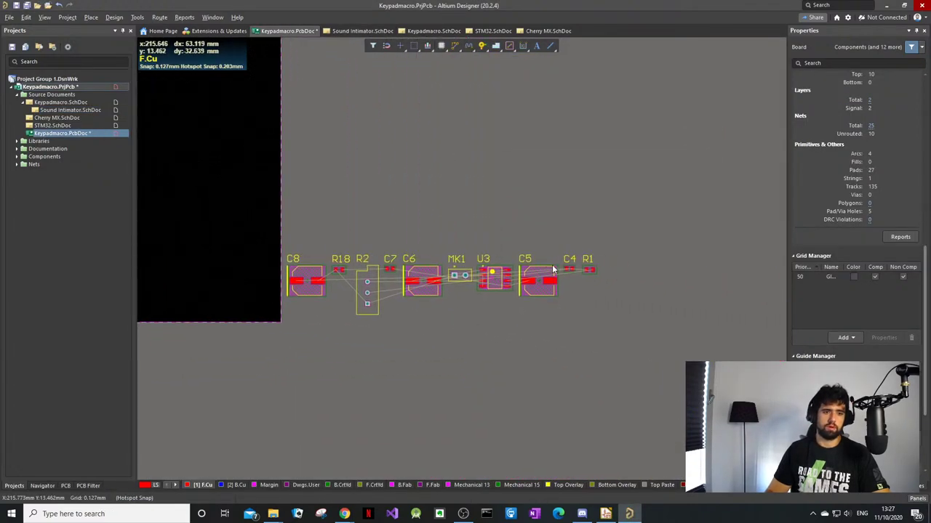
mouse_move(538, 284)
left_mouse_down()
mouse_move(513, 280)
mouse_move(538, 287)
mouse_move(540, 277)
left_mouse_up()
left_click_drag(629, 234, 313, 322)
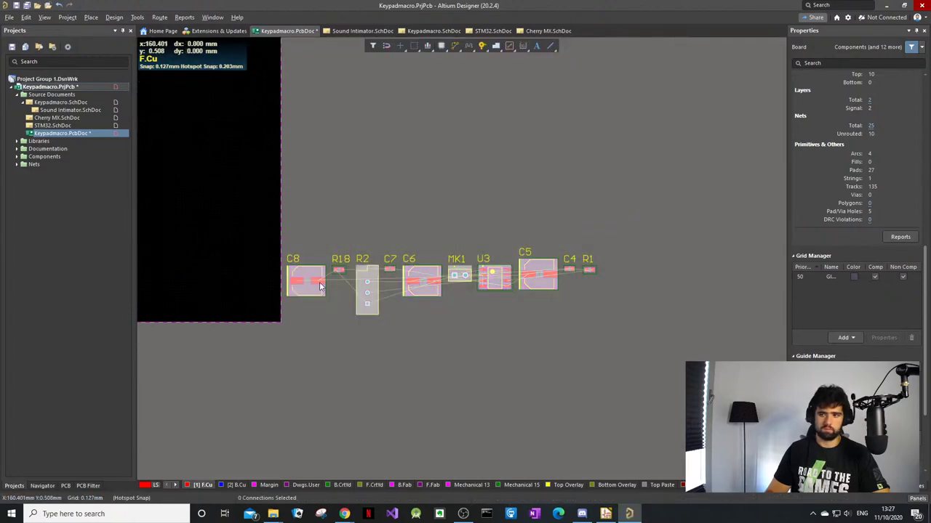
left_click_drag(319, 283, 58, 135)
scroll(301, 182, "down", 2, "ctrl")
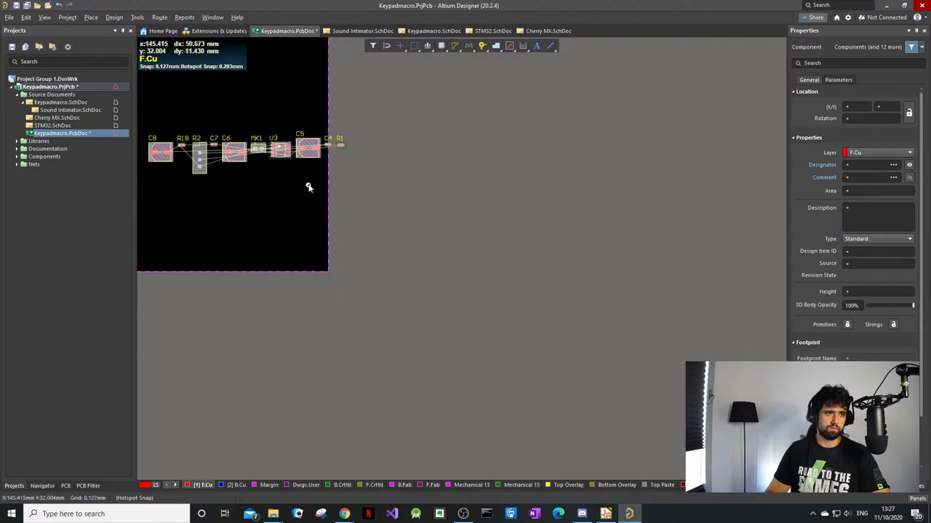
right_click_drag(310, 187, 438, 281)
scroll(336, 245, "up", 2, "ctrl")
scroll(333, 242, "up", 1, "ctrl")
left_click(367, 180)
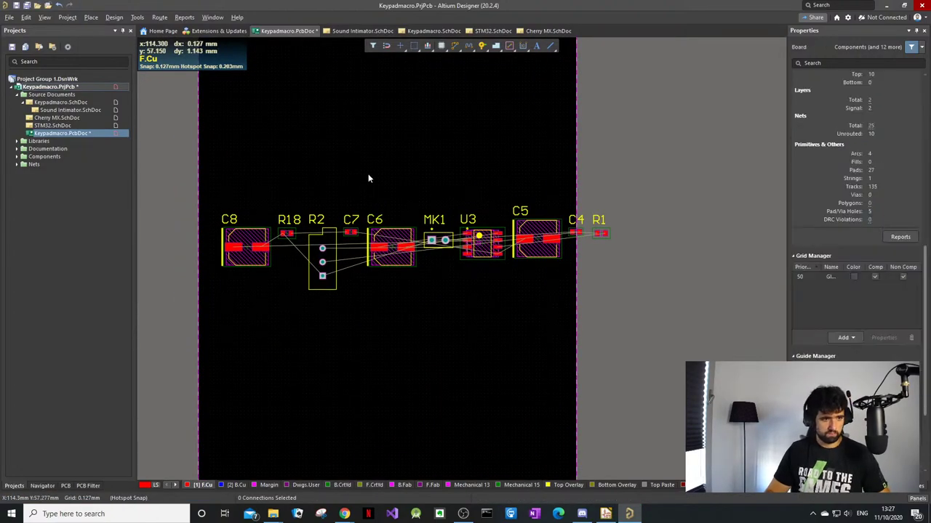
Step: Switch the board to 3D view and inspect the placed components at an angle, including potentiometer R2
key("3")
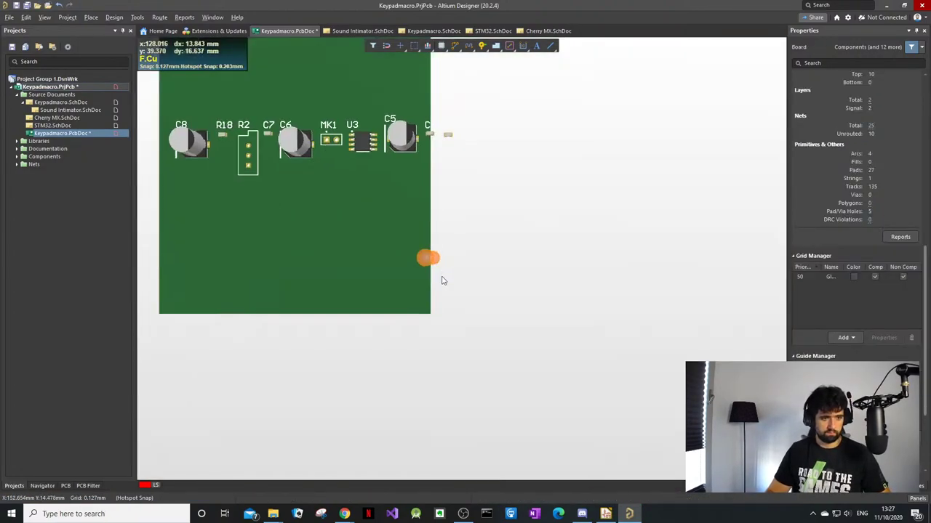
scroll(244, 114, "up", 3, "ctrl")
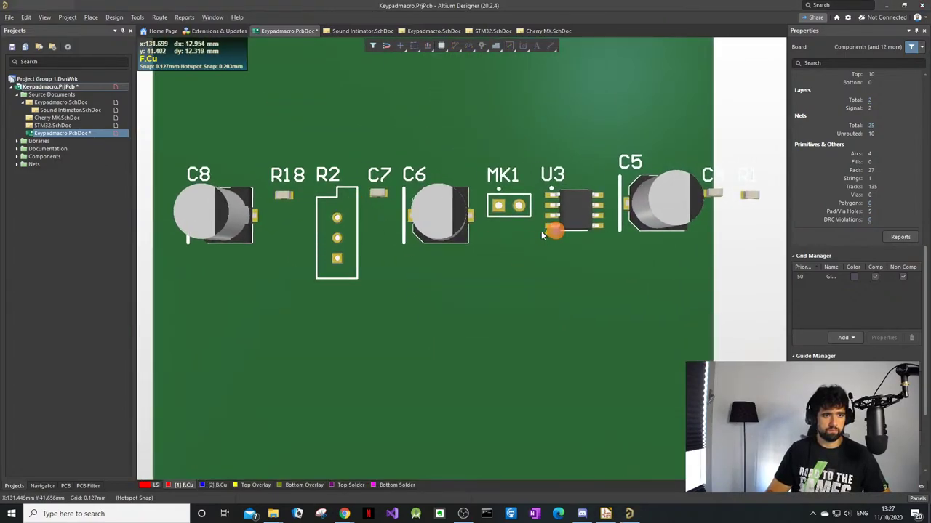
scroll(545, 230, "up", 1, "ctrl")
right_click_drag(500, 277, 499, 261, "shift")
left_click(330, 244)
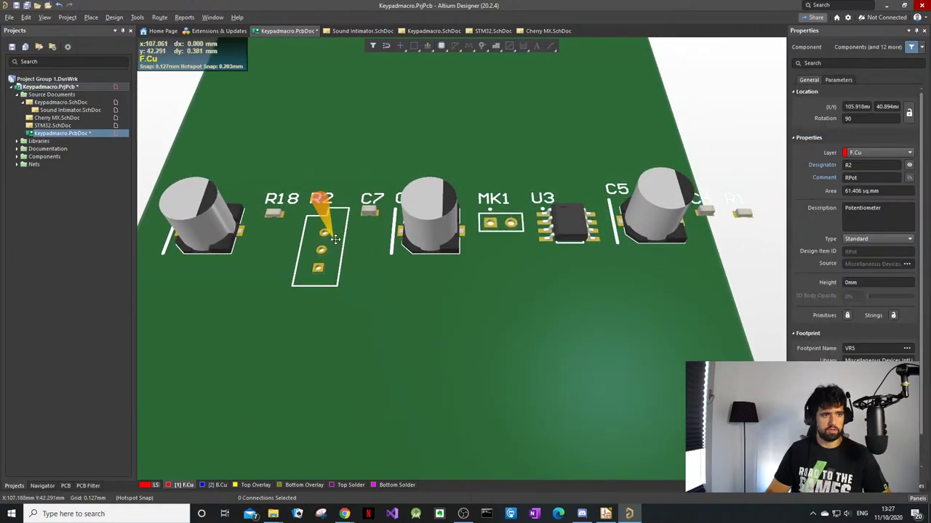
Step: Open Sound Intimator.SchDoc, filter the Keypadmacro.SchLib components by "p", and go on to the manufacturer part search
left_click(64, 103)
left_click(69, 110)
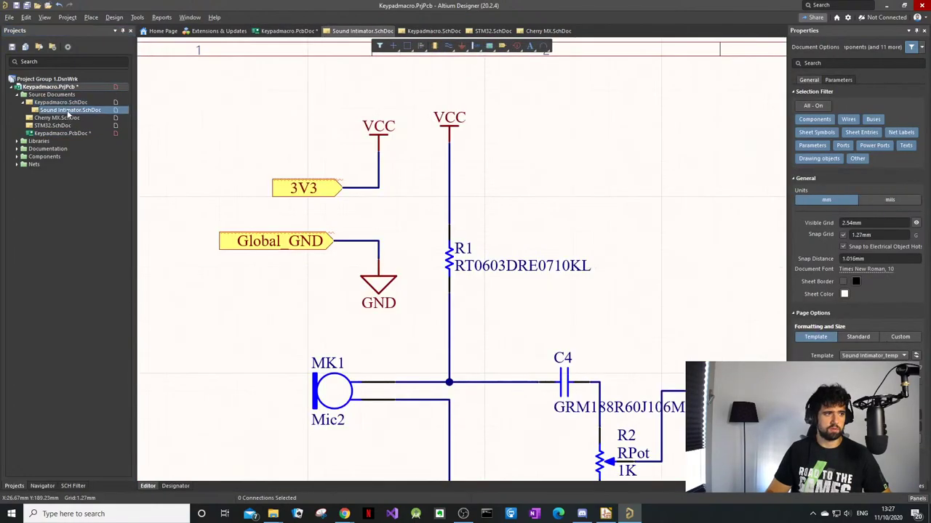
right_click(571, 193)
key("p")
key("p")
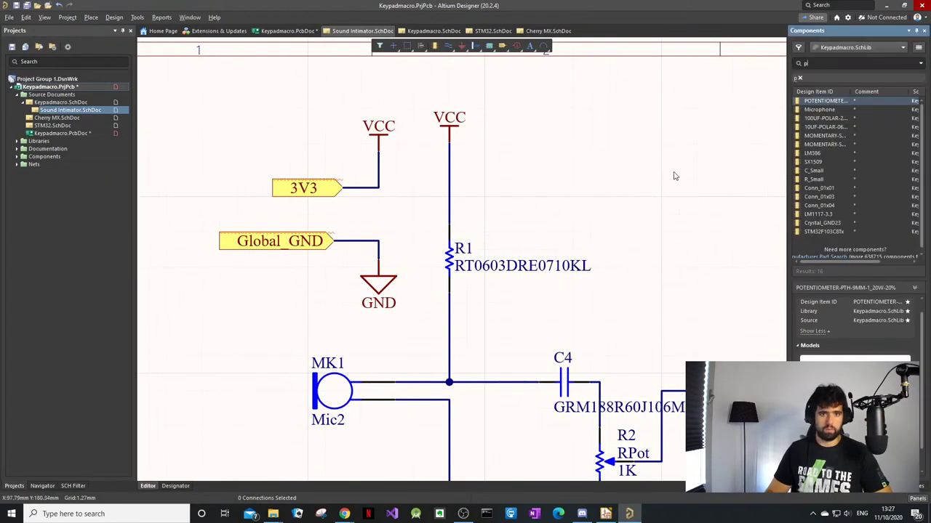
left_click(833, 254)
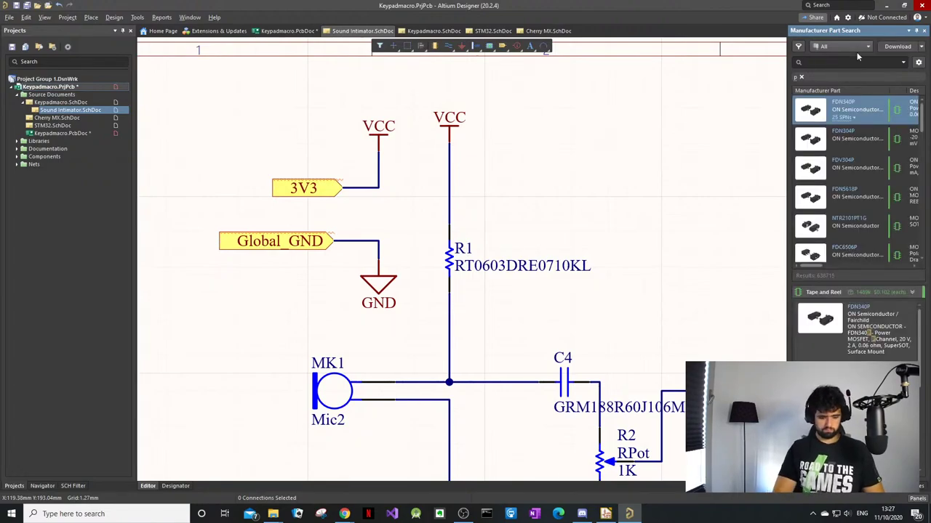
Step: Search the manufacturer parts for "Potentiometer" and browse the results
type("Potent")
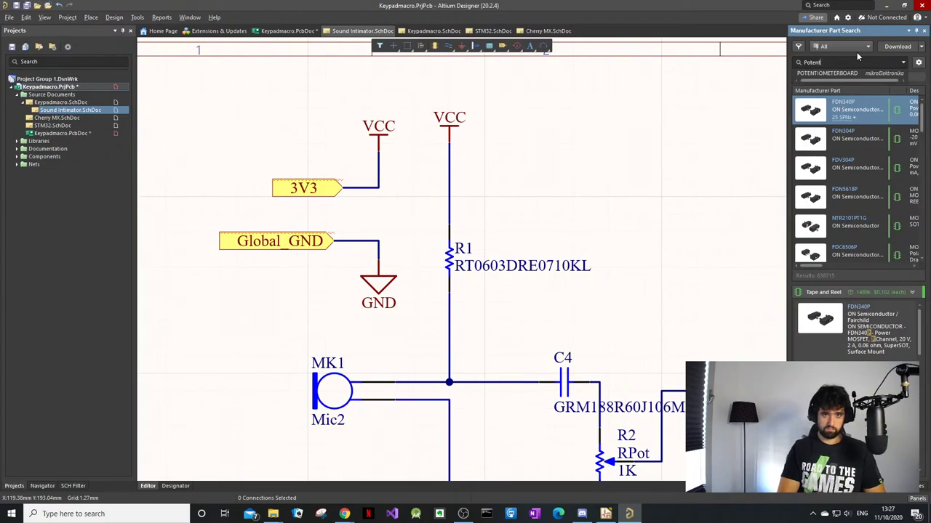
type("iometer")
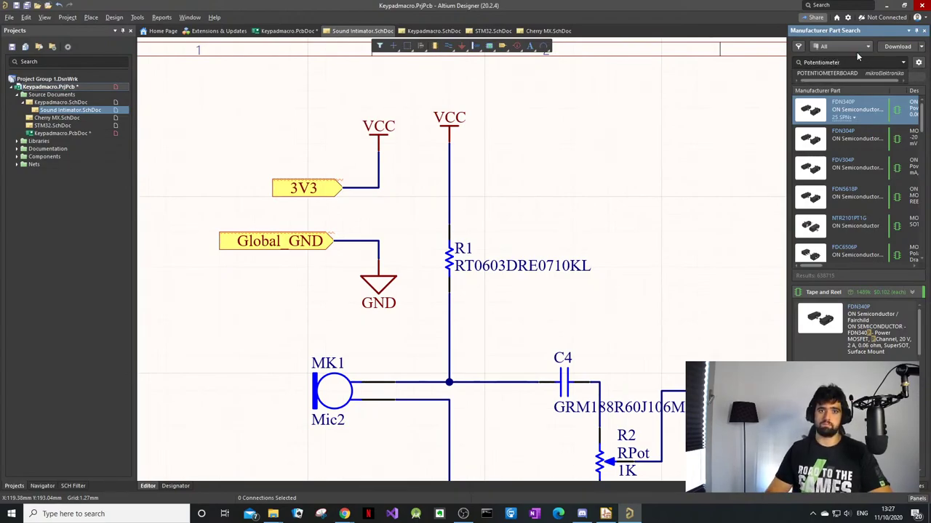
key("Return")
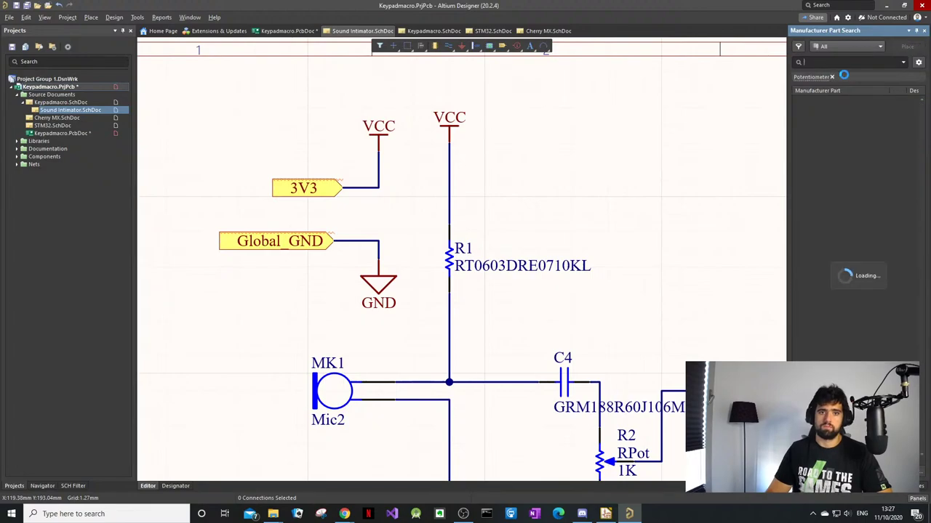
scroll(853, 136, "down", 8)
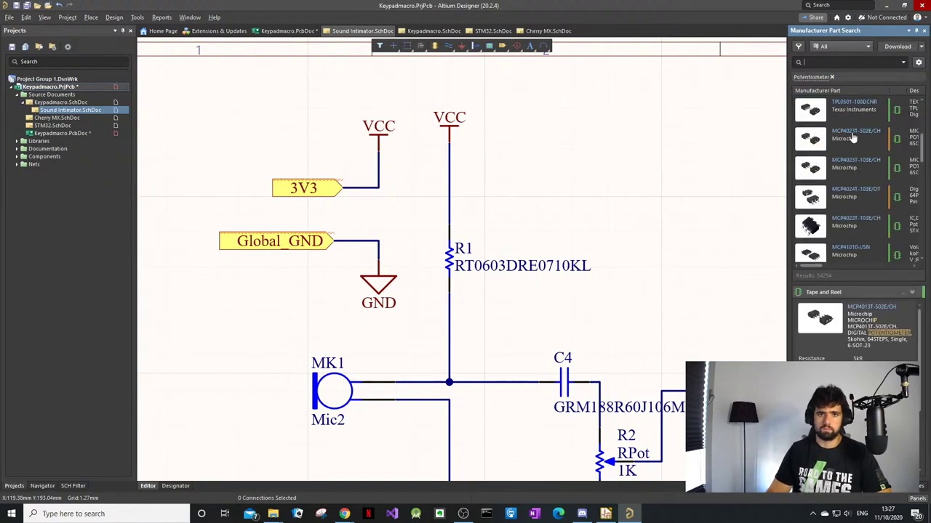
scroll(852, 137, "up", 5)
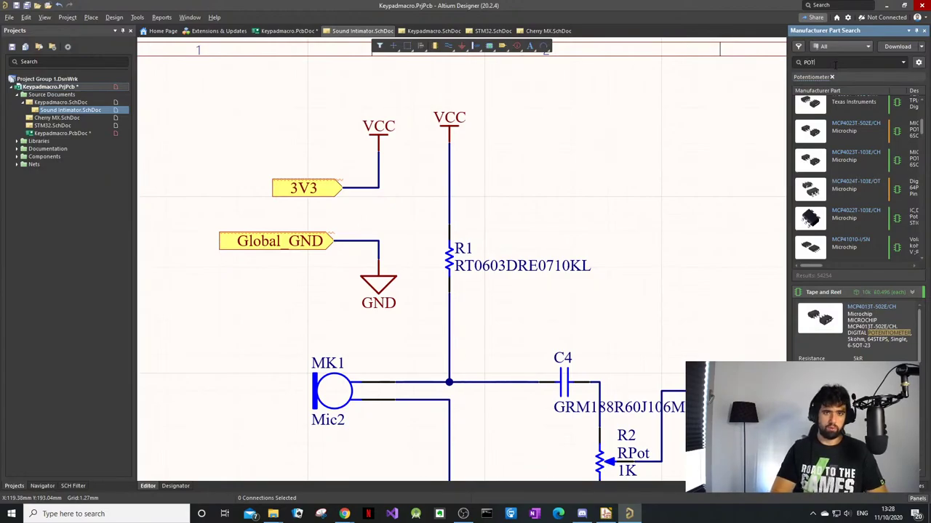
Step: Replace the Potentiometer filter with a manufacturer part search for "POT" and browse the results
left_click(739, 77)
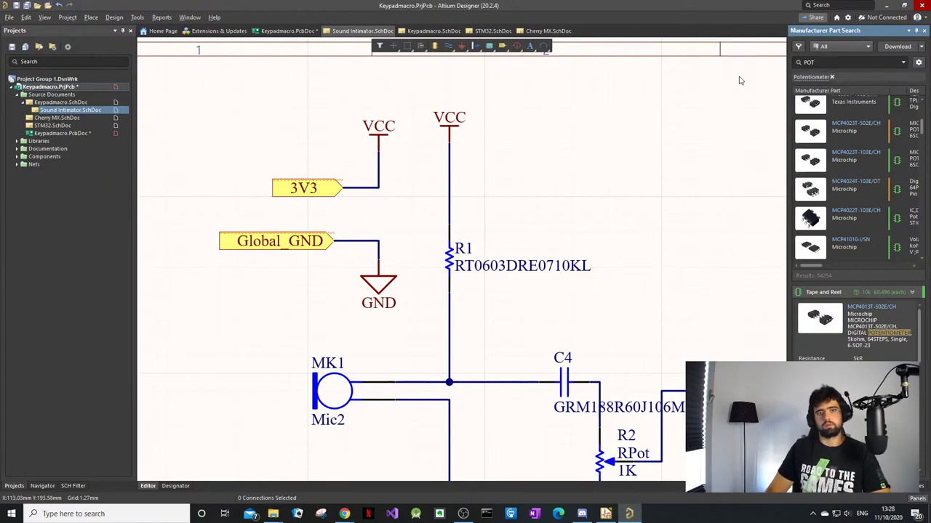
left_click(832, 77)
key("Return")
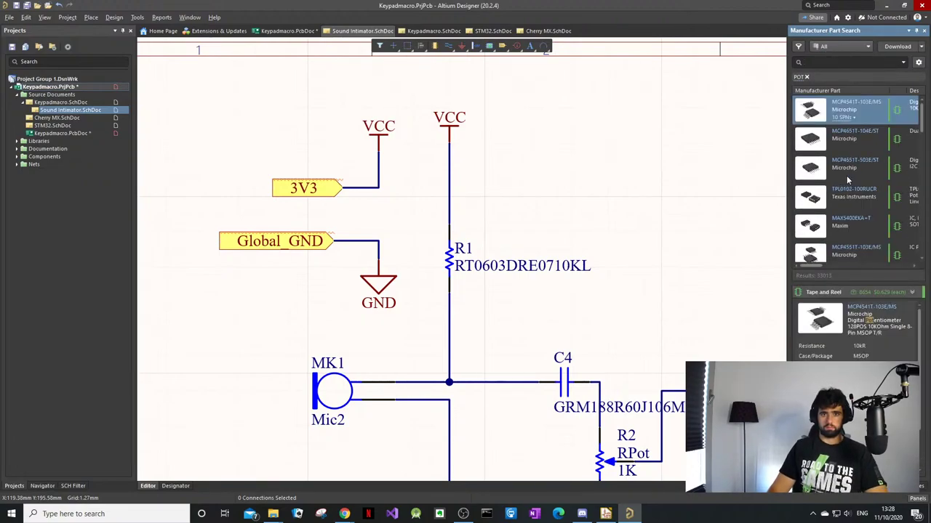
scroll(847, 181, "down", 5)
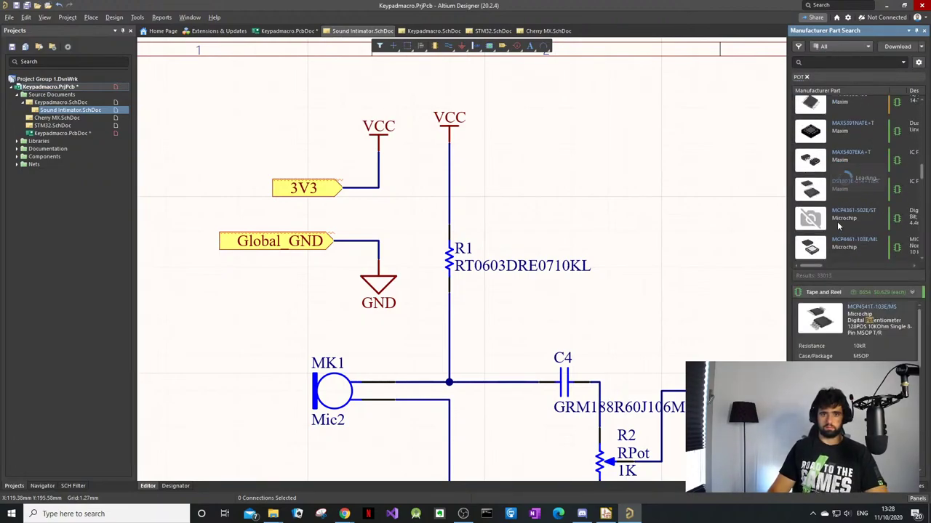
scroll(837, 226, "down", 5)
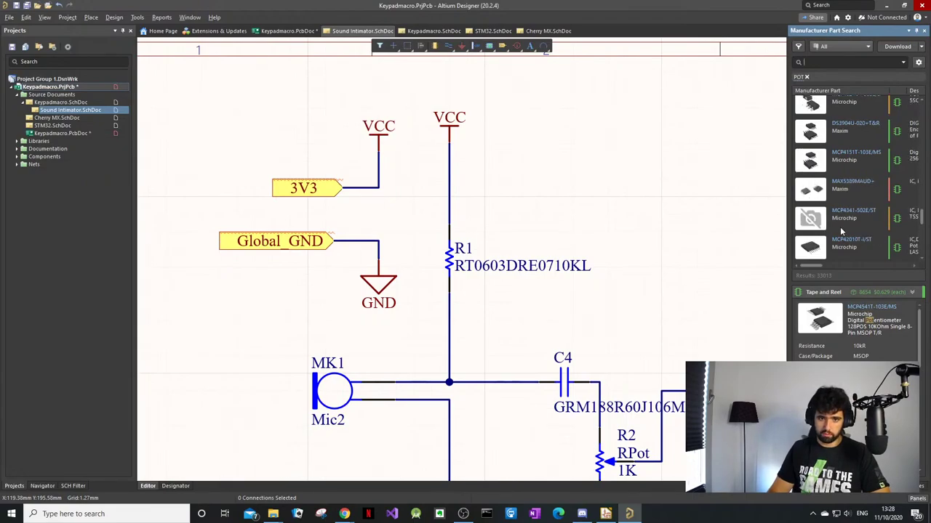
scroll(866, 295, "down", 5)
Step: Copy "Potentiometer" from the MCP4541T-103E/MS description, search the manufacturer parts with it again, and look through the list
mouse_move(901, 322)
left_mouse_down()
mouse_move(866, 321)
mouse_move(900, 320)
left_mouse_up()
key("ctrl+c")
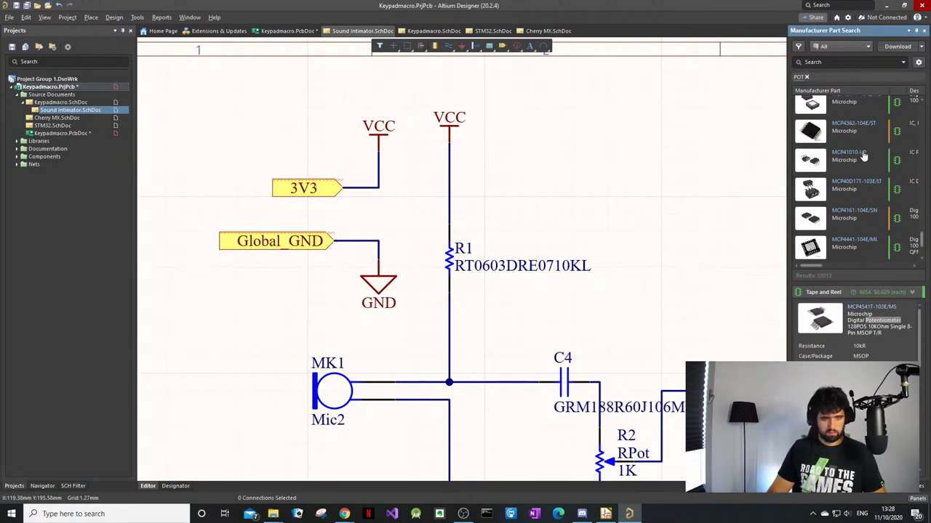
left_click(833, 62)
key("ctrl+v")
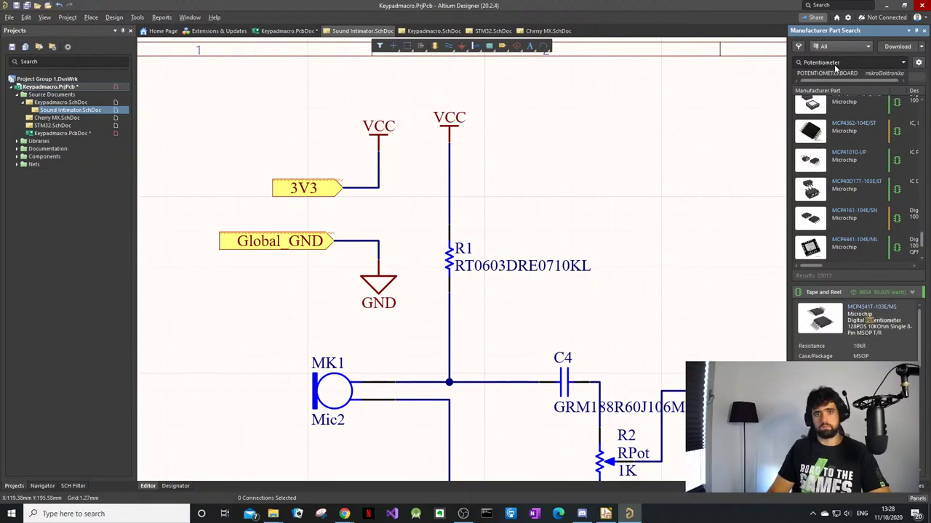
key("Return")
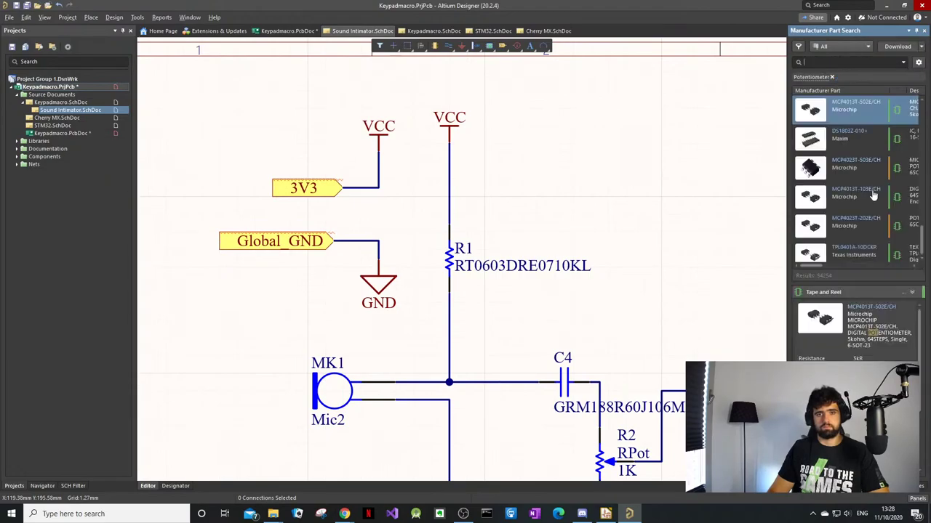
scroll(874, 195, "down", 3)
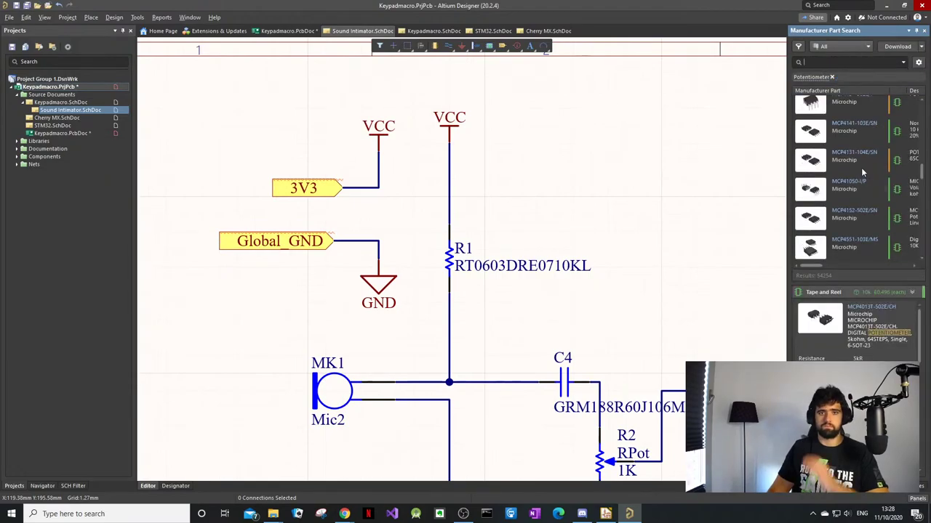
scroll(863, 156, "down", 5)
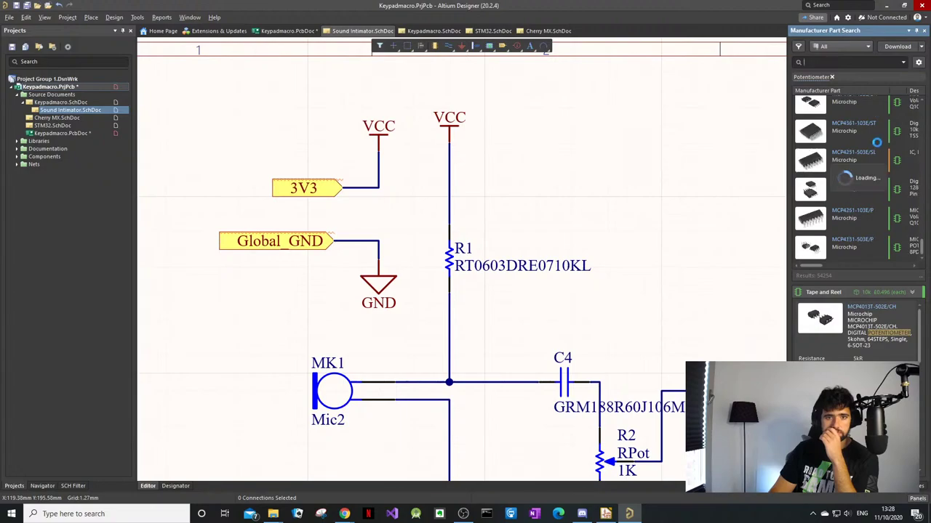
Step: Keep the part category set to All, browse further parts, and clear the Potentiometer search filter
left_click(860, 47)
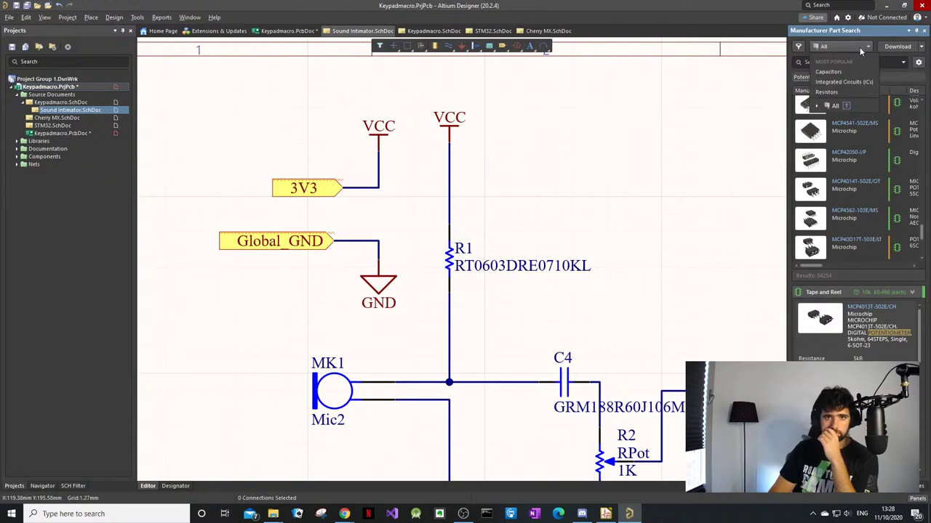
left_click(836, 106)
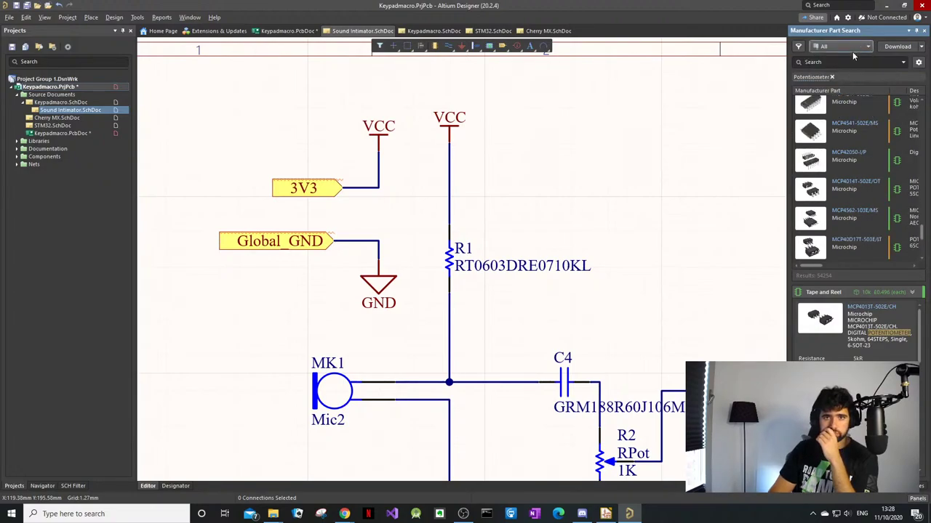
scroll(848, 215, "down", 5)
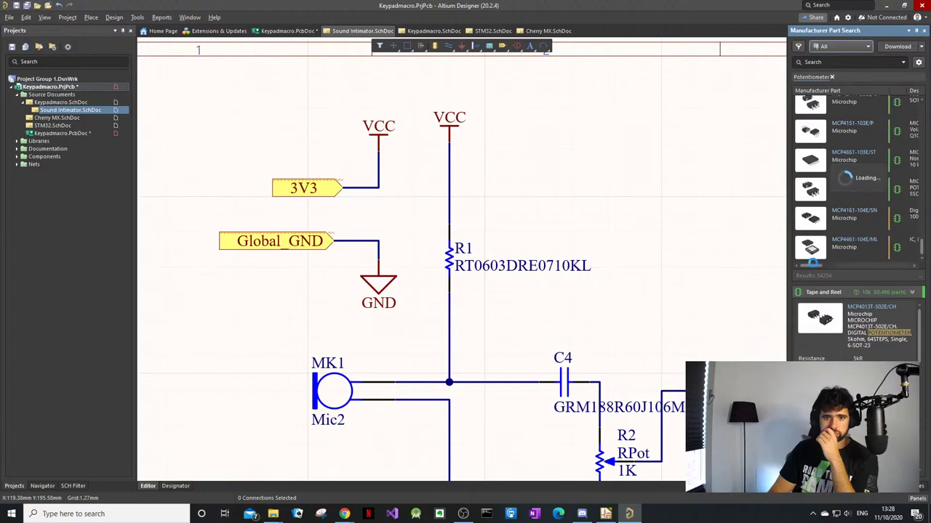
left_click(832, 77)
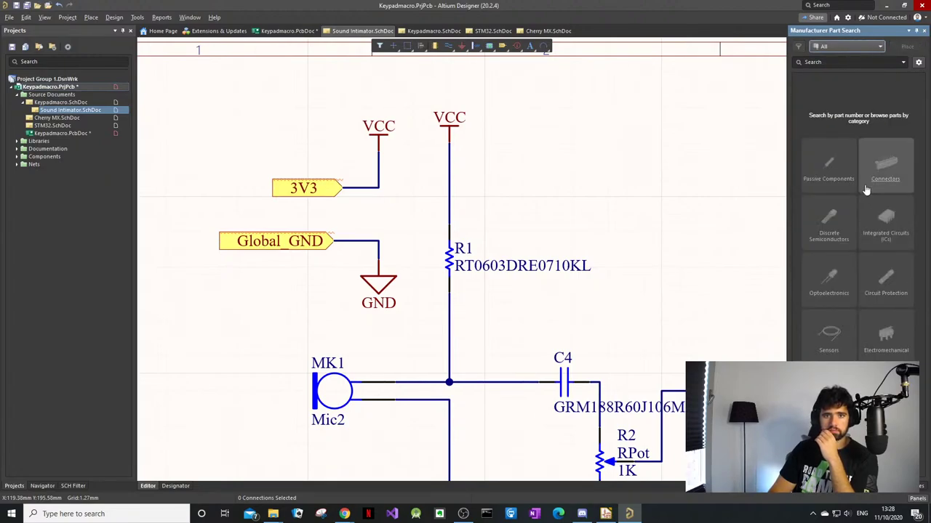
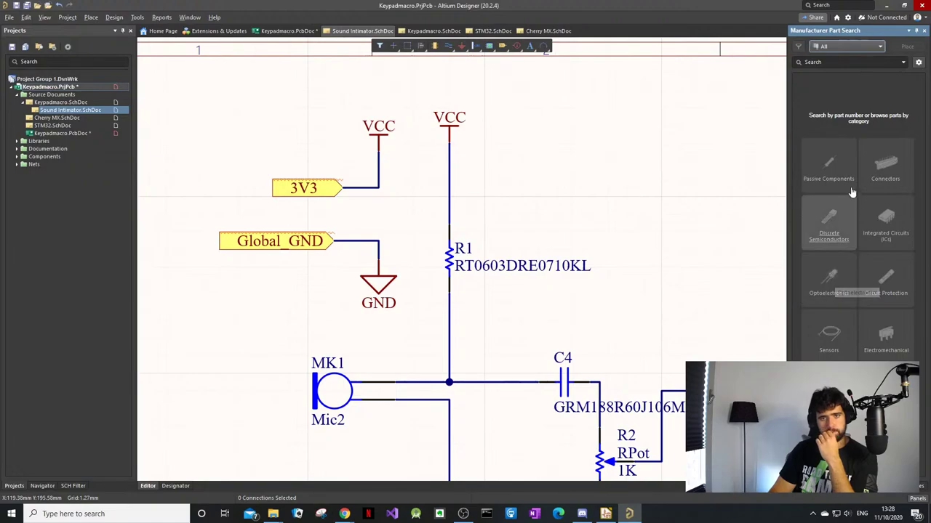
Step: Limit the manufacturer parts to the Passive Components category, search for "POT", and browse the listed parts
left_click(841, 168)
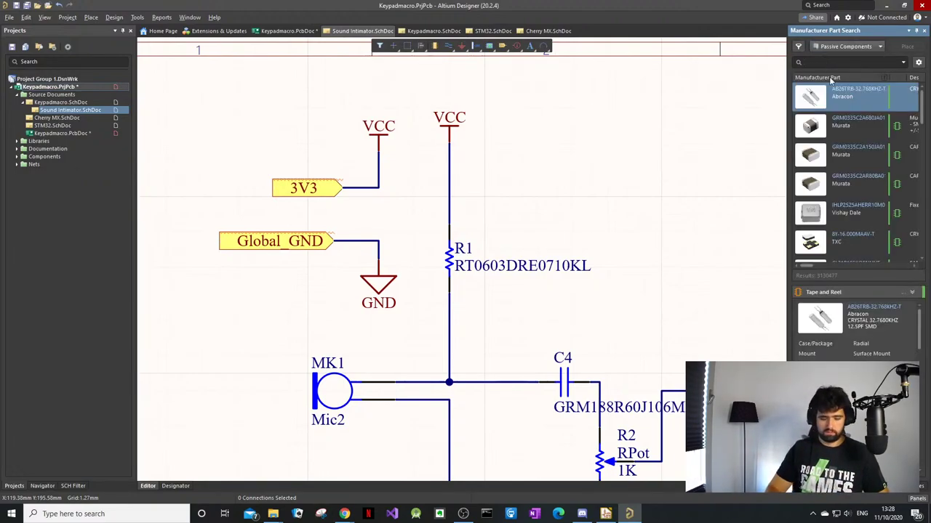
type("POT")
key("Return")
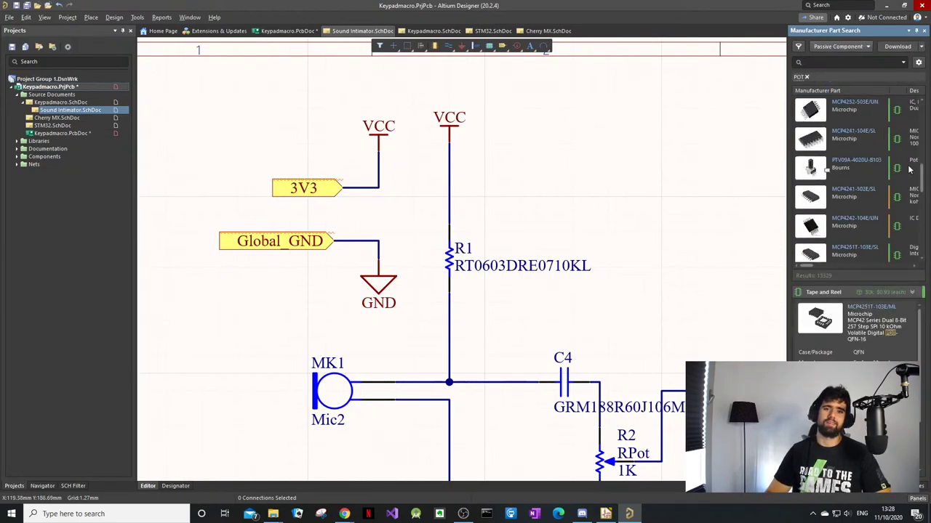
scroll(909, 169, "down", 3)
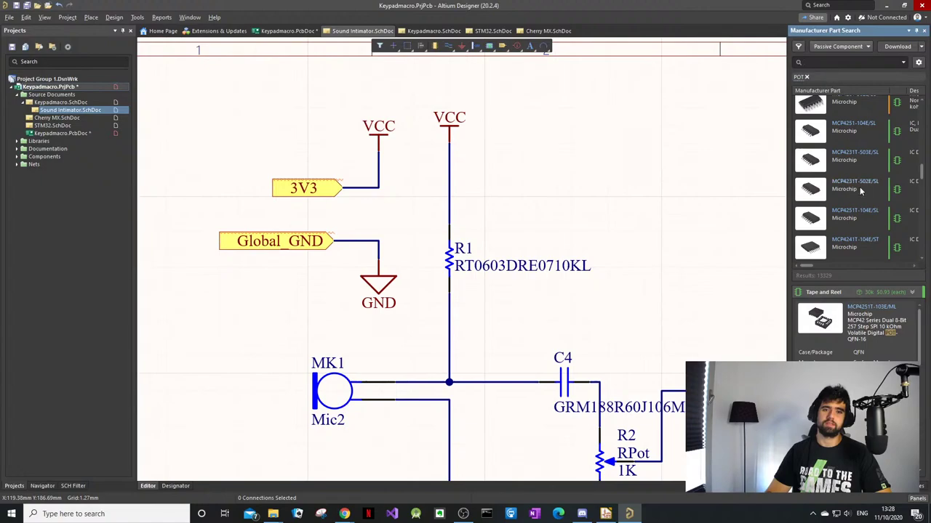
scroll(860, 187, "down", 5)
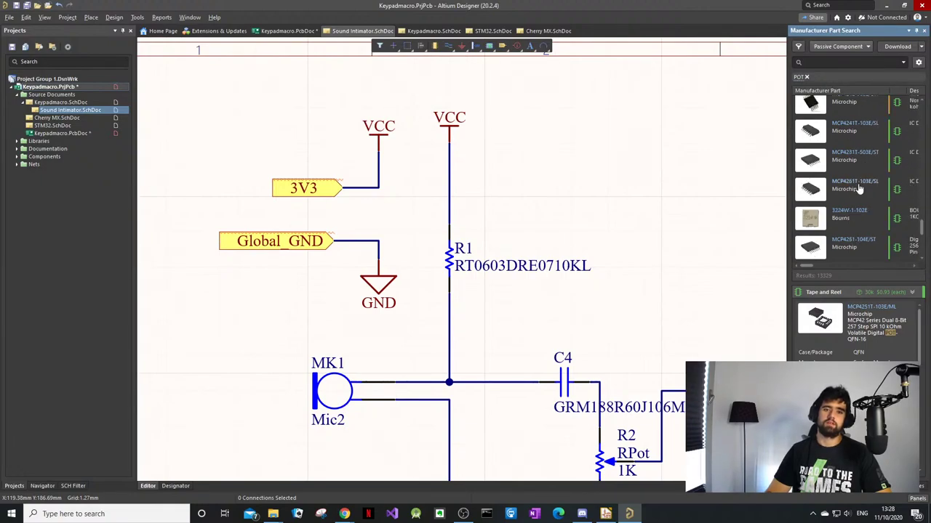
scroll(859, 189, "up", 2)
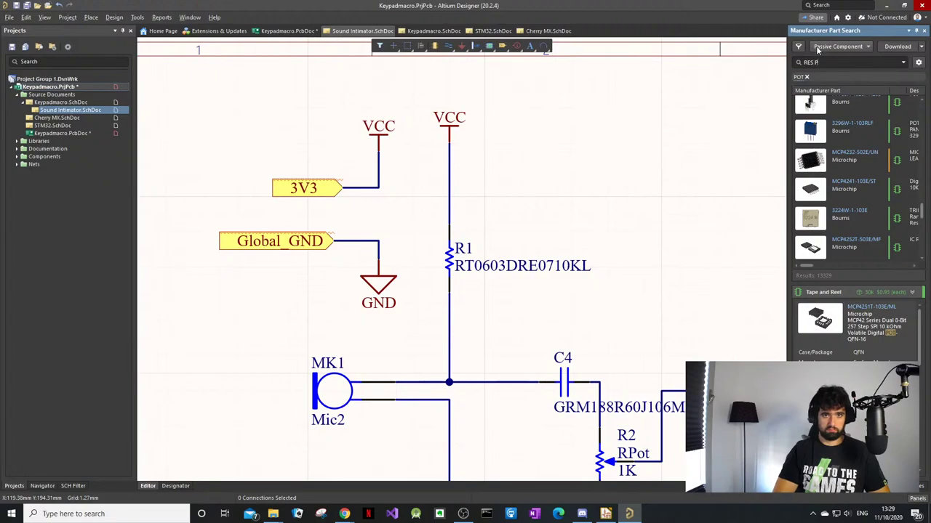
Step: Replace the POT filter with a manufacturer part search for "RES POT" and browse the listed potentiometers
type("POT")
key("Return")
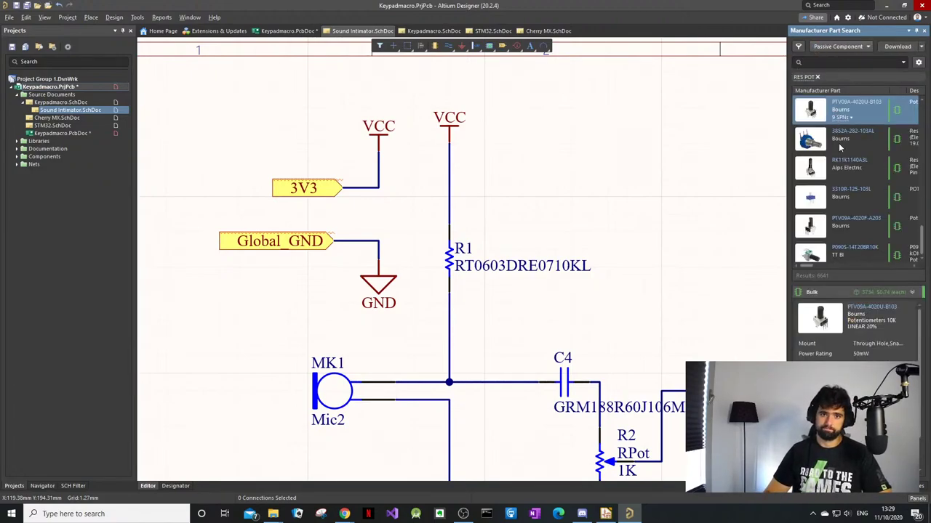
scroll(834, 204, "down", 5)
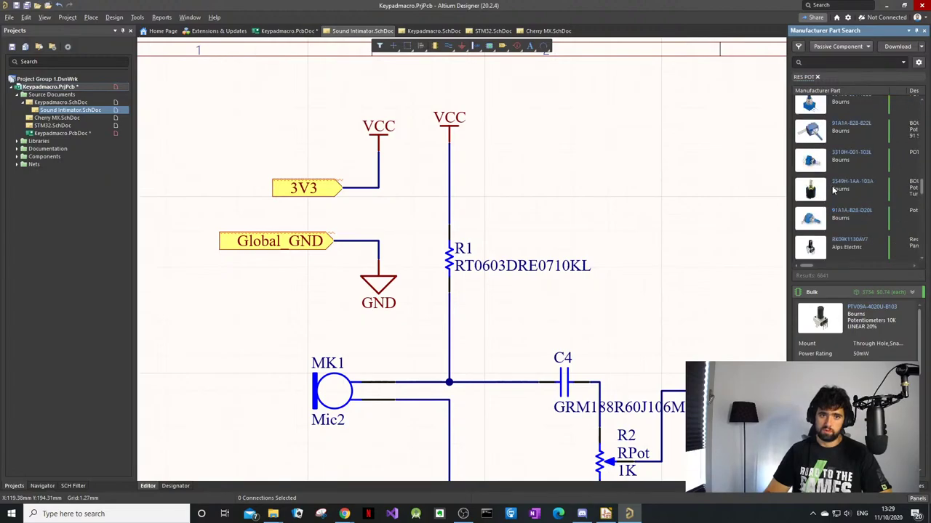
scroll(840, 216, "down", 3)
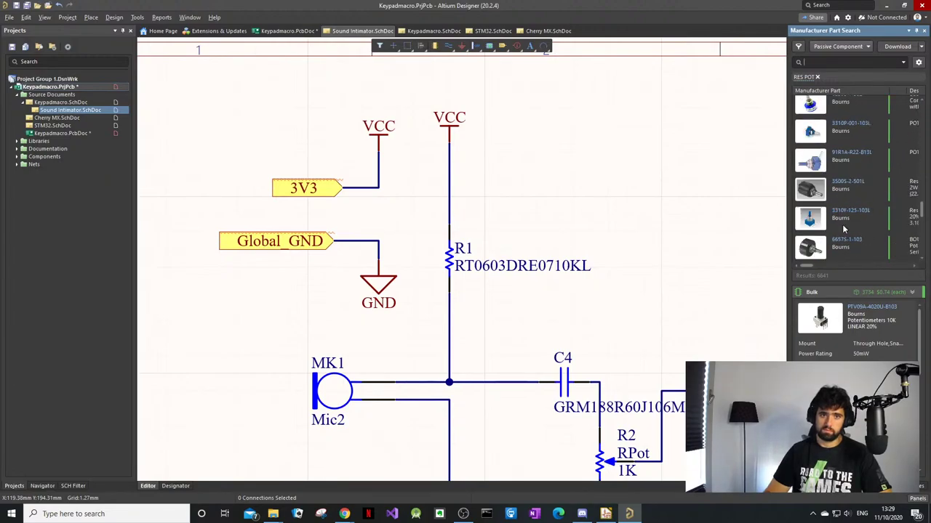
scroll(844, 229, "up", 3)
scroll(842, 224, "down", 2)
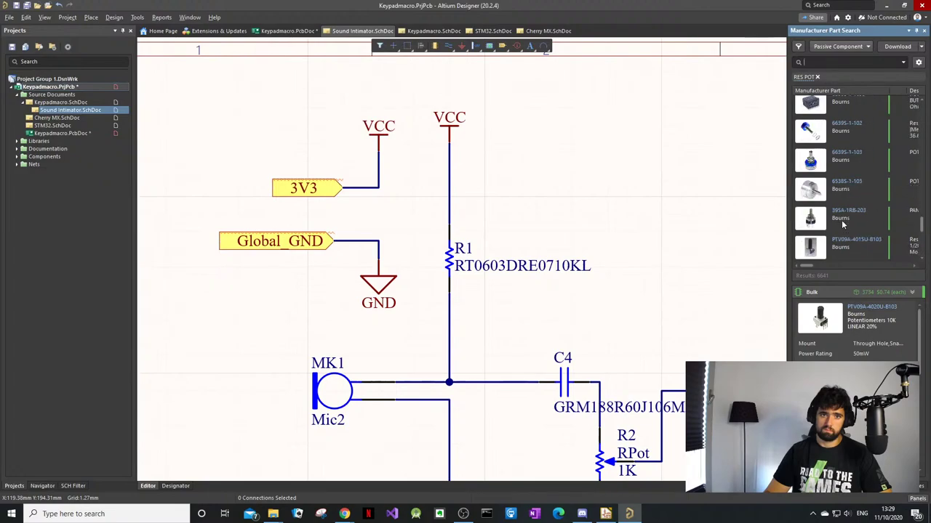
scroll(838, 197, "down", 2)
scroll(837, 197, "down", 3)
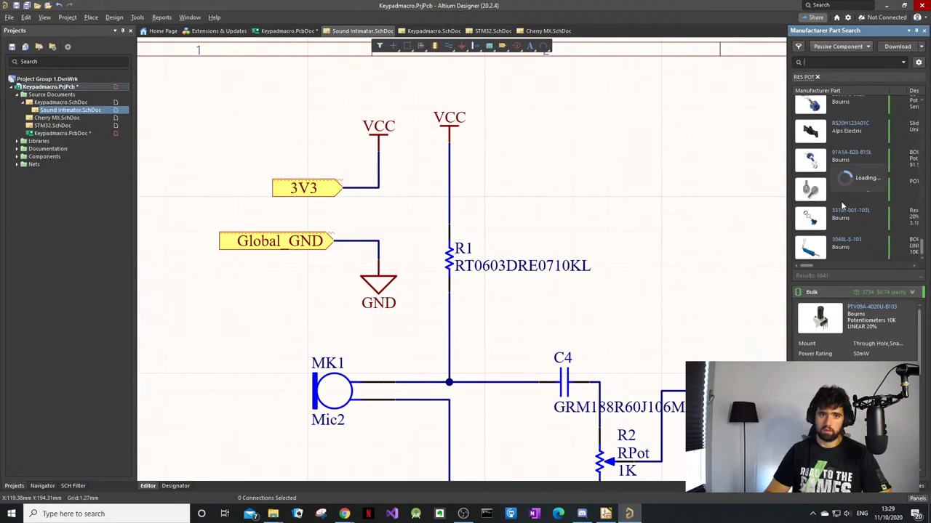
scroll(842, 195, "down", 3)
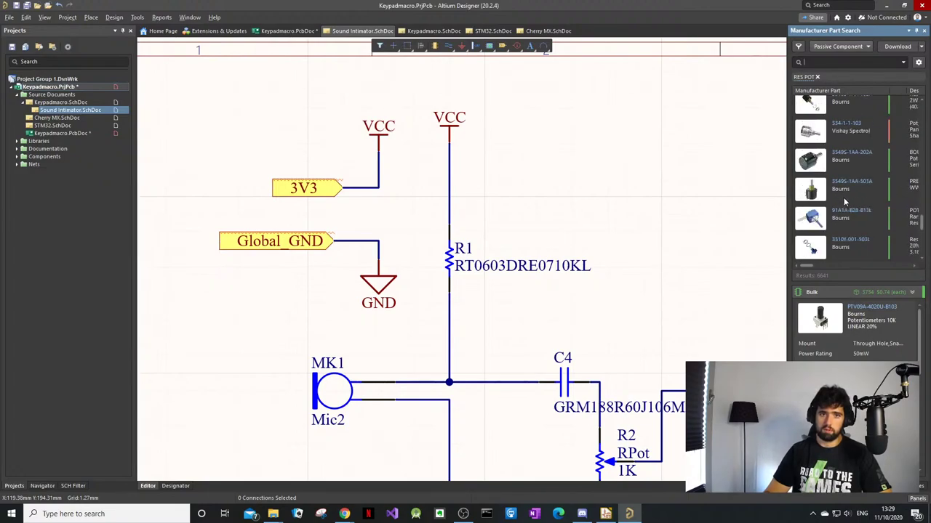
scroll(854, 195, "up", 3)
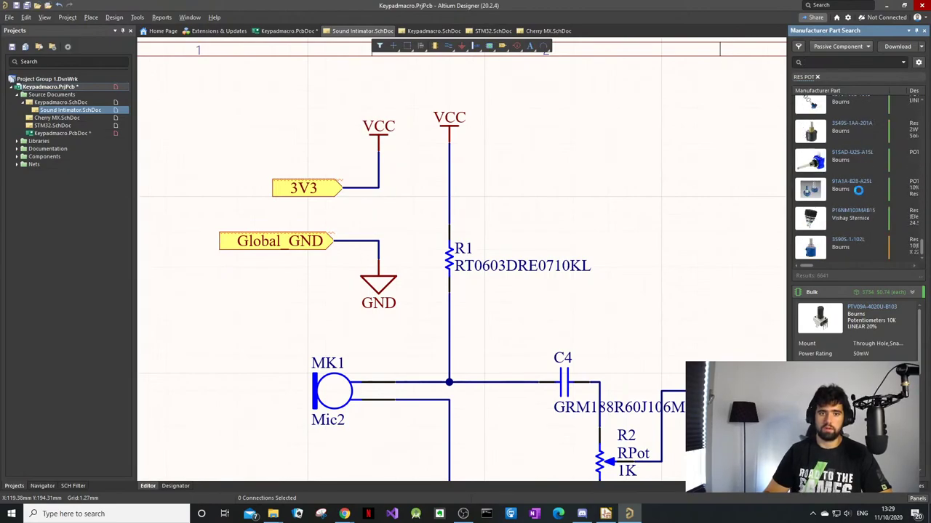
scroll(870, 214, "down", 3)
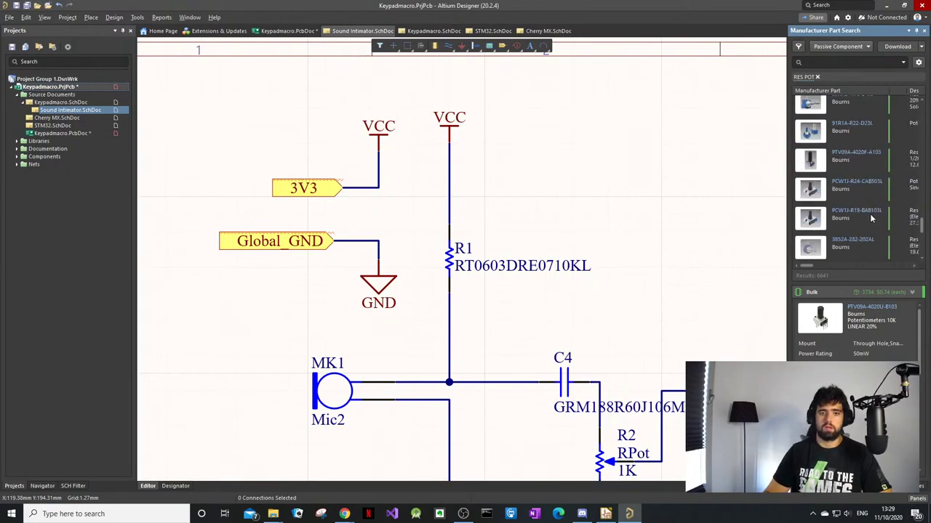
scroll(861, 198, "down", 5)
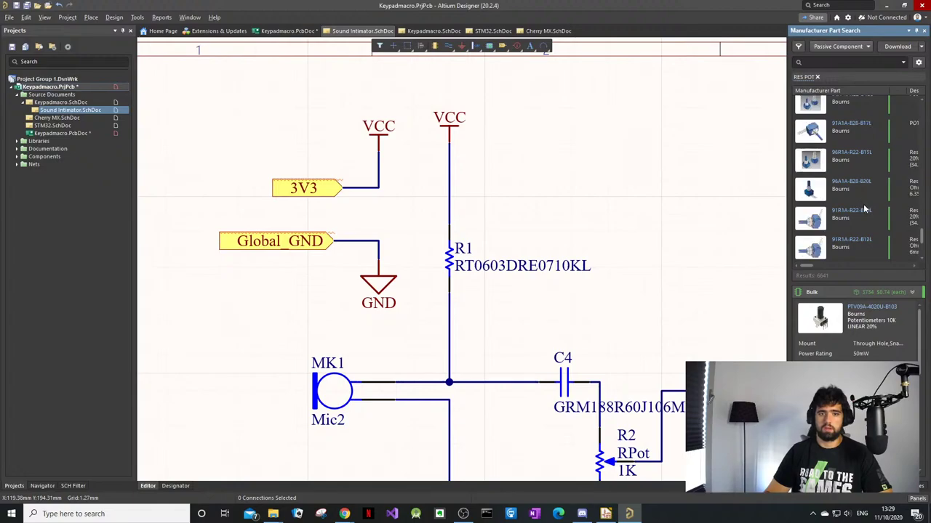
scroll(866, 200, "down", 3)
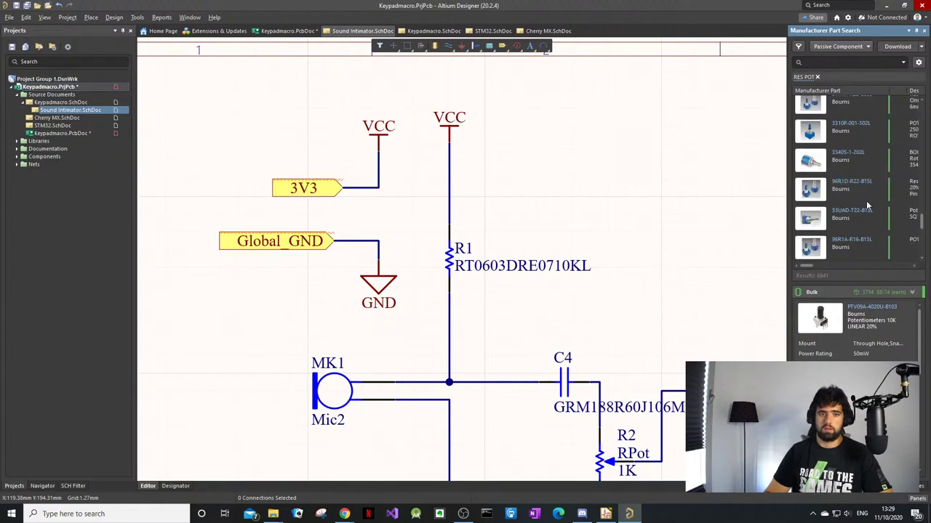
scroll(871, 209, "down", 3)
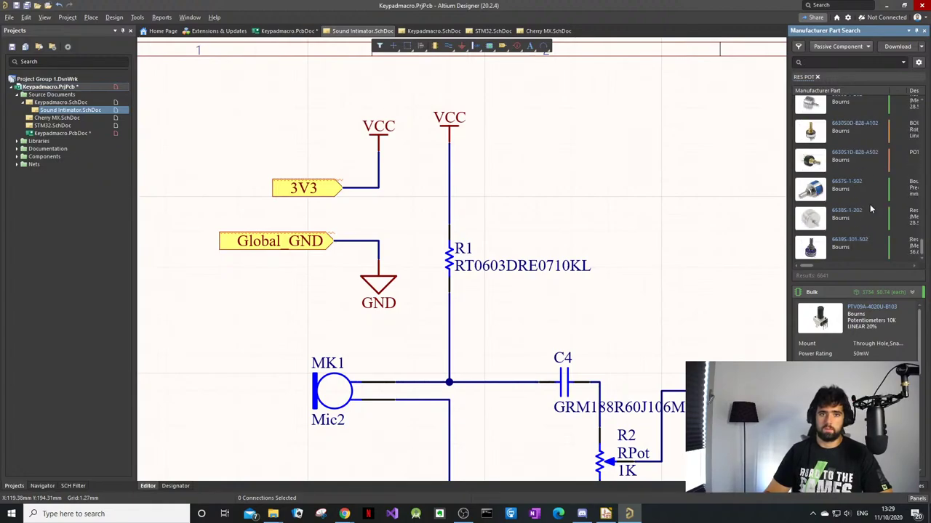
Step: Return to the start of the RES POT list and view the details of the Bourns 3310R-125-103L
left_click(919, 244)
left_click_drag(918, 246, 919, 106)
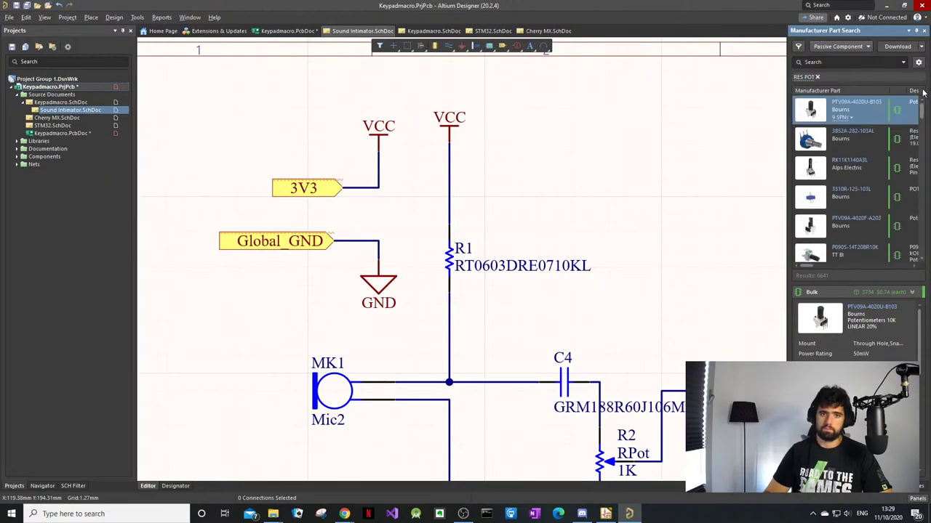
left_click(844, 191)
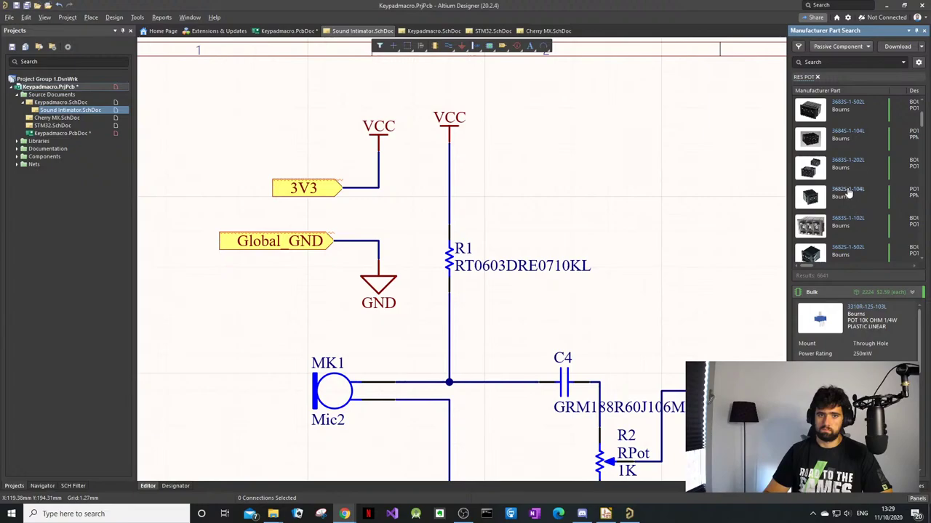
Step: Browse further through the RES POT manufacturer part list for a potentiometer suitable for R2
scroll(858, 196, "down", 5)
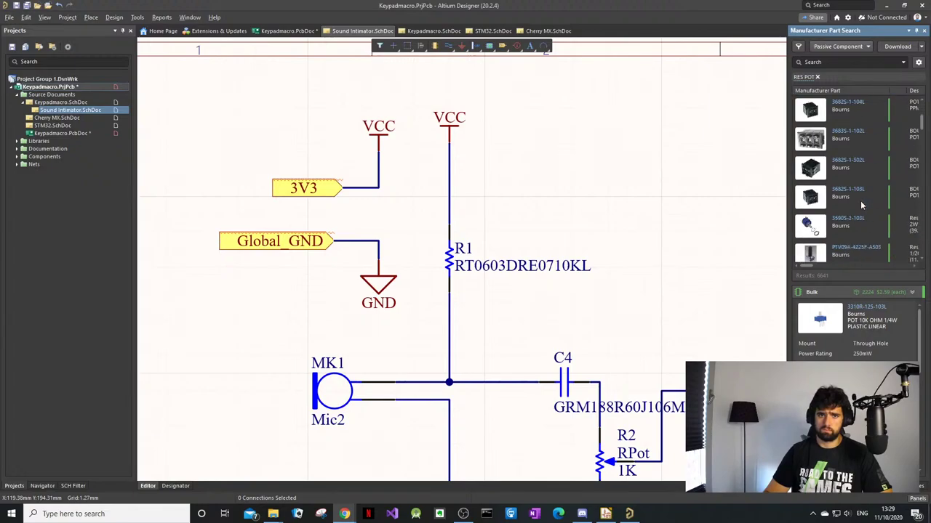
scroll(867, 180, "down", 3)
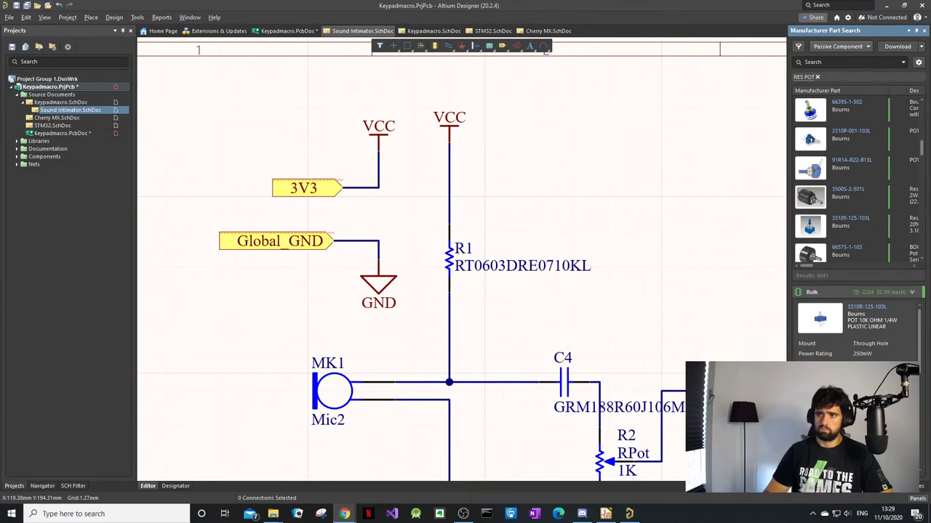
scroll(866, 172, "down", 3)
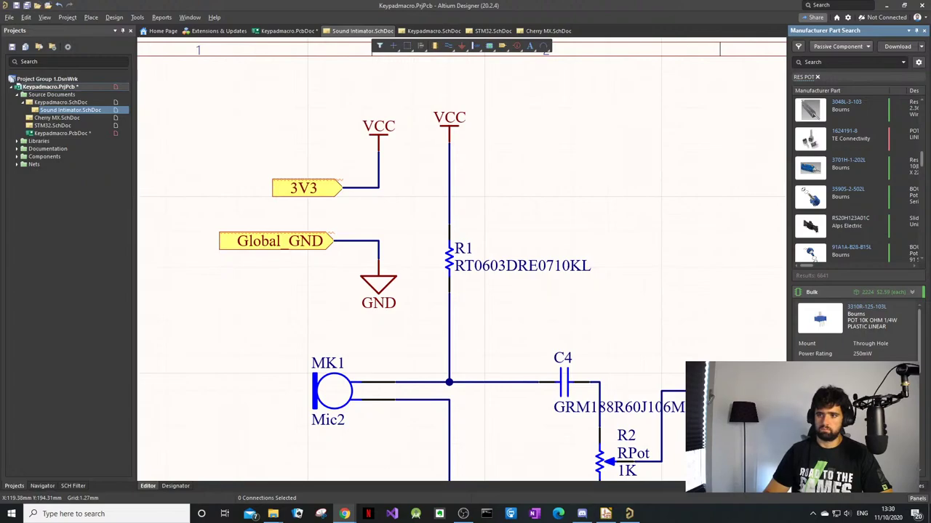
scroll(881, 233, "down", 3)
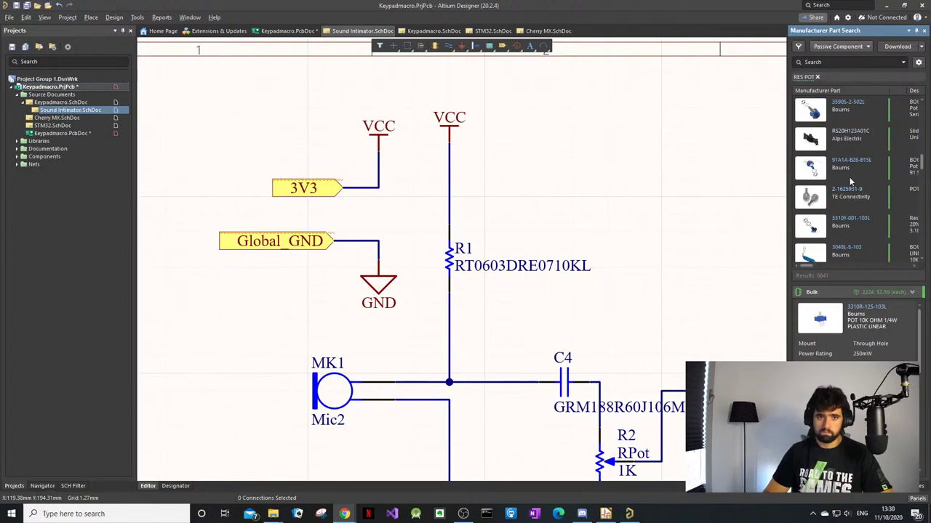
scroll(847, 181, "down", 3)
scroll(844, 176, "down", 5)
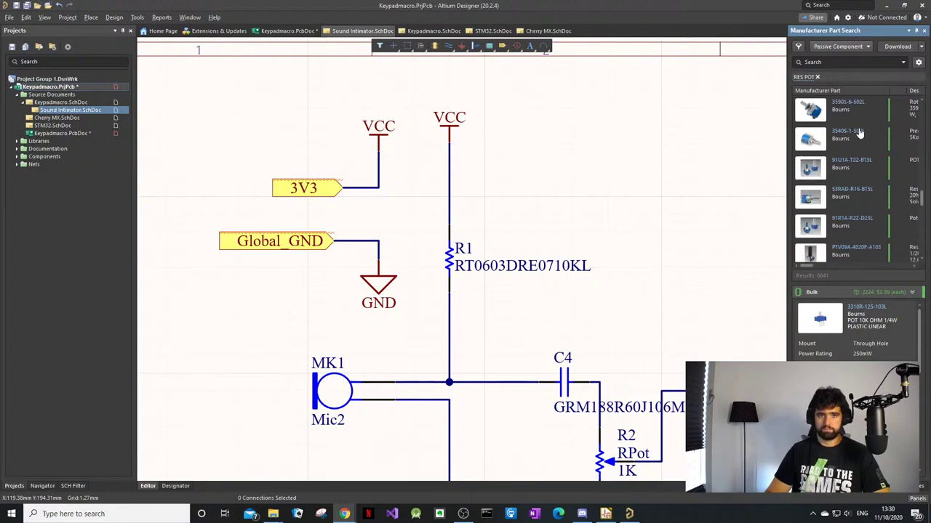
scroll(858, 178, "down", 5)
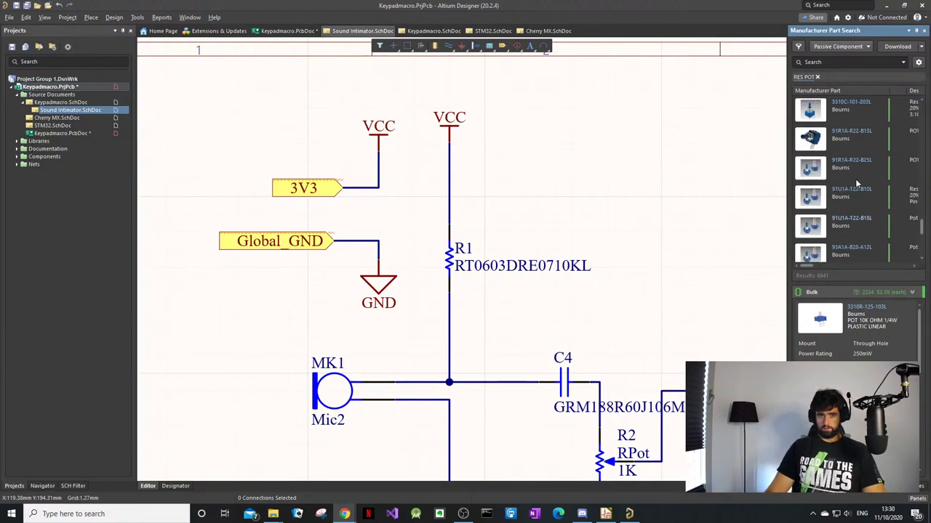
scroll(855, 179, "down", 3)
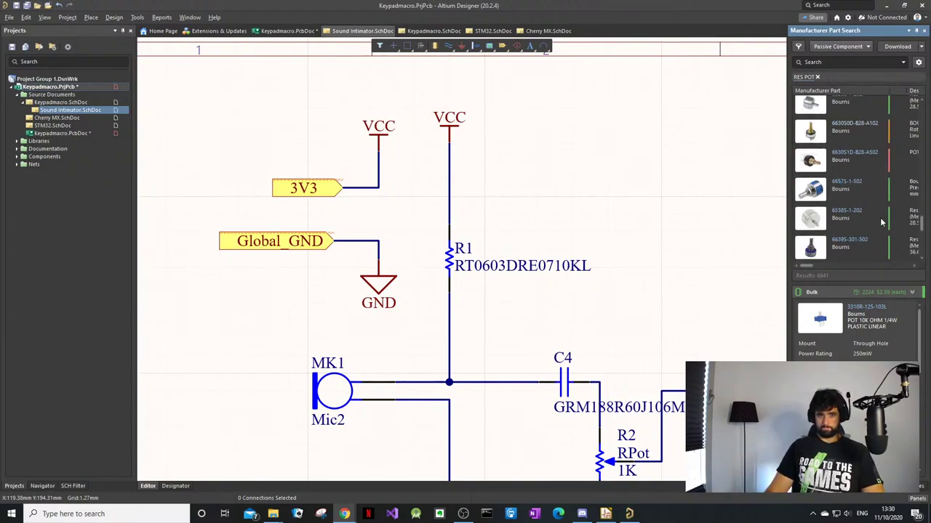
scroll(880, 220, "down", 5)
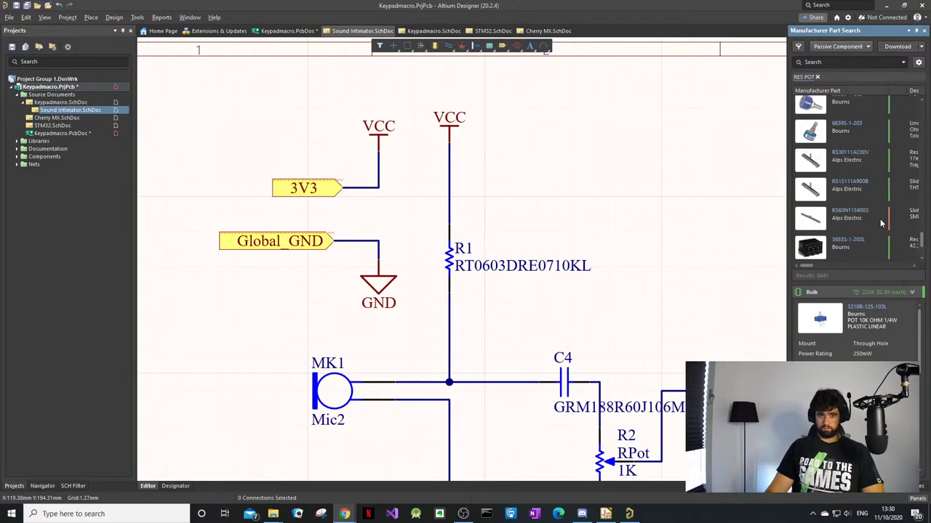
scroll(880, 218, "down", 3)
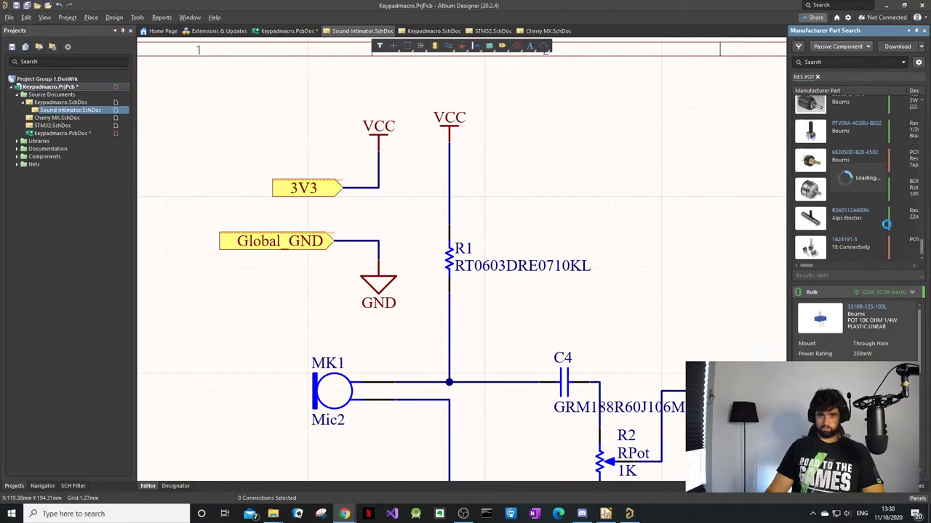
scroll(822, 211, "down", 3)
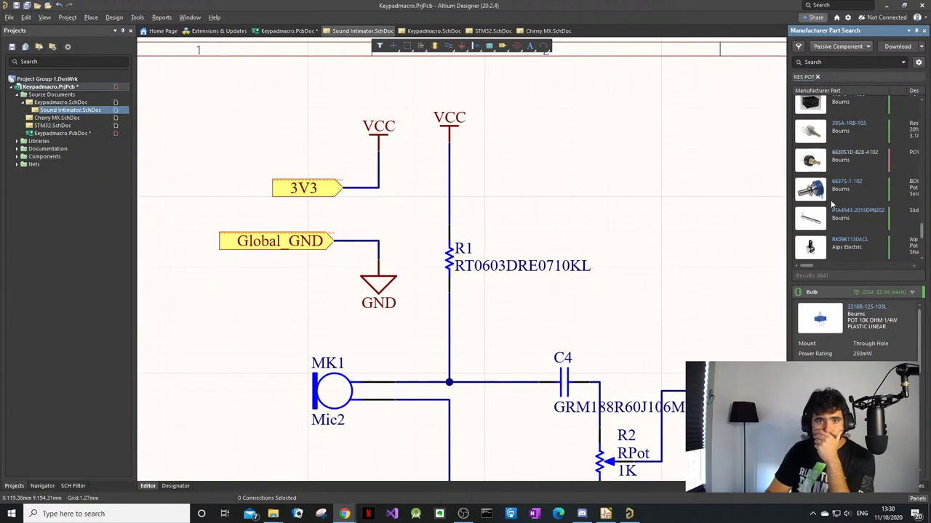
scroll(834, 209, "up", 3)
scroll(834, 211, "down", 3)
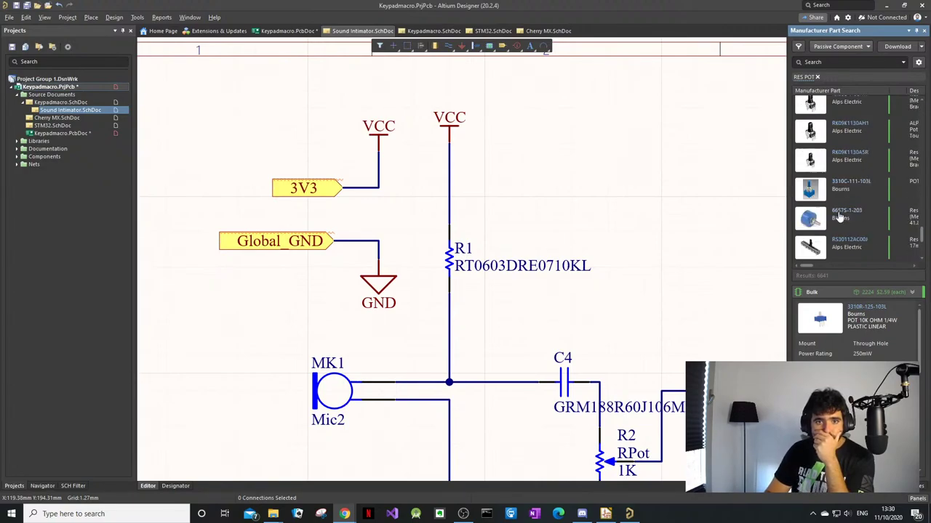
scroll(838, 216, "down", 3)
scroll(840, 217, "down", 5)
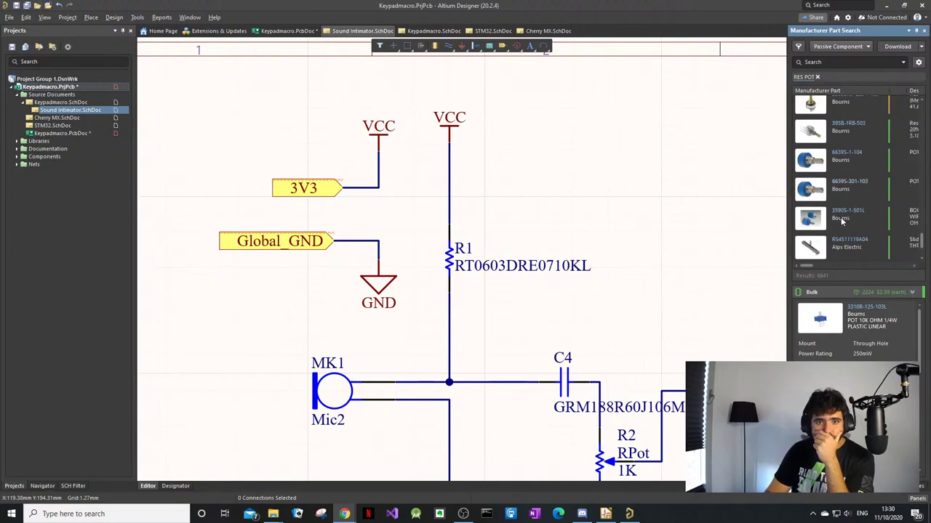
scroll(838, 190, "down", 5)
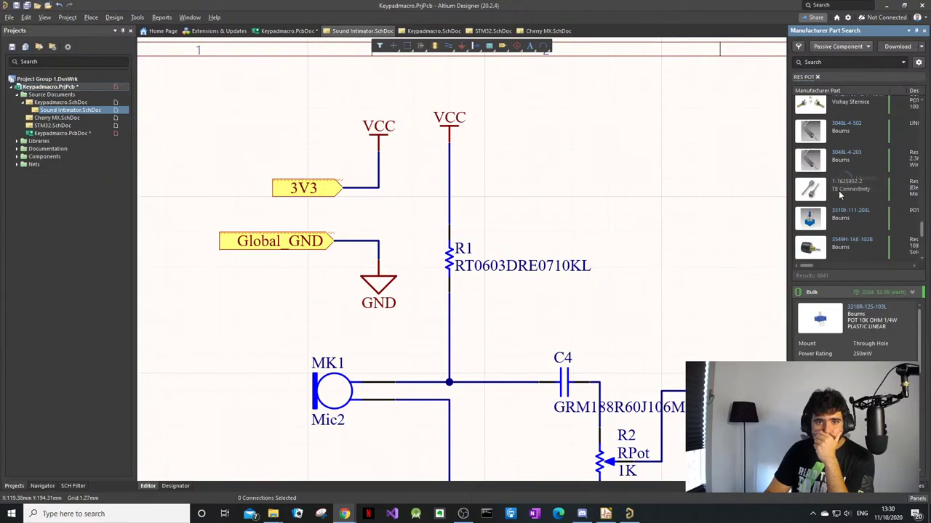
scroll(837, 195, "down", 5)
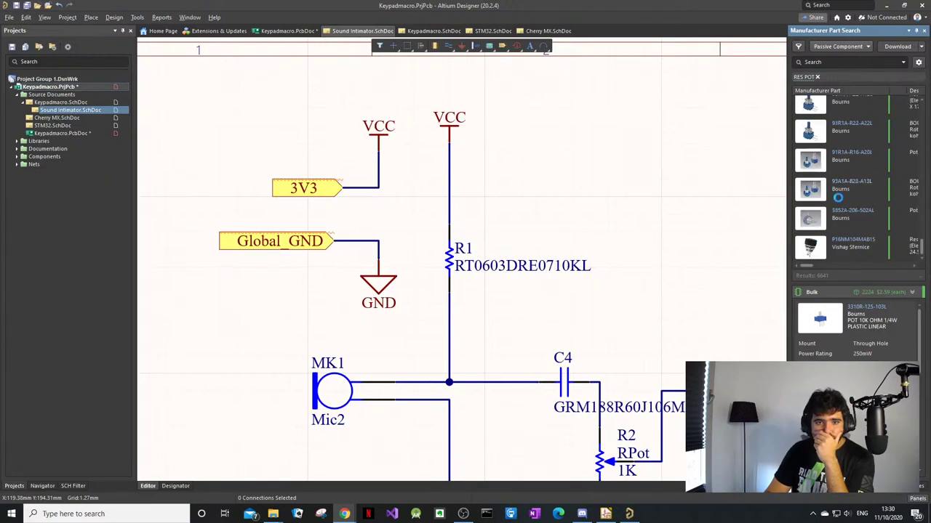
scroll(840, 200, "down", 5)
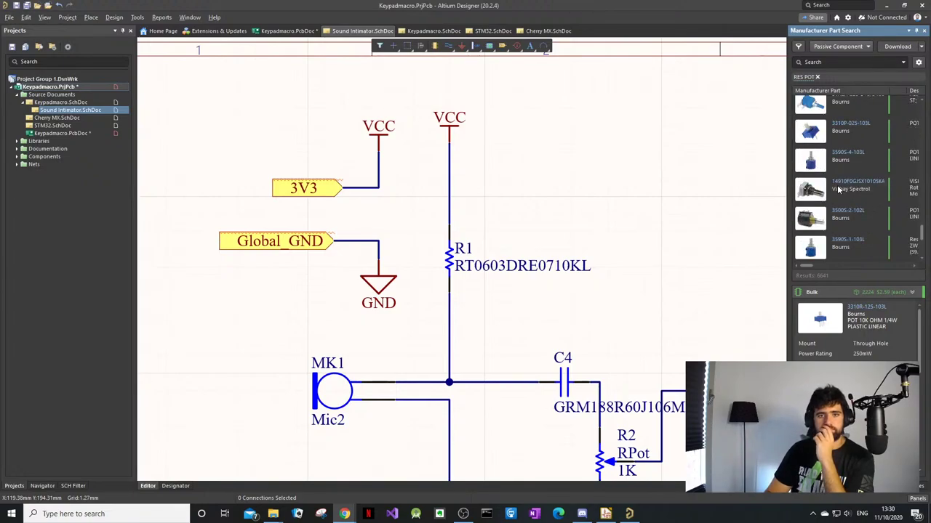
scroll(843, 196, "down", 5)
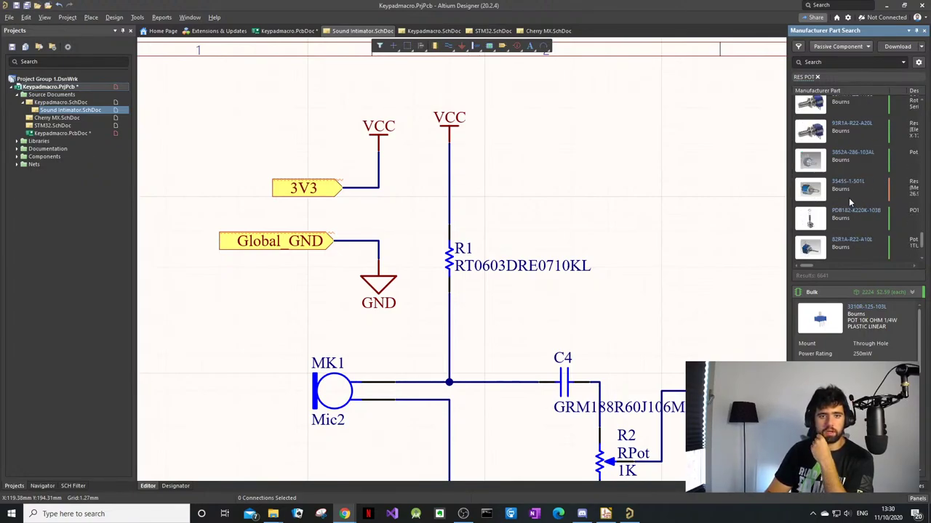
scroll(849, 198, "down", 5)
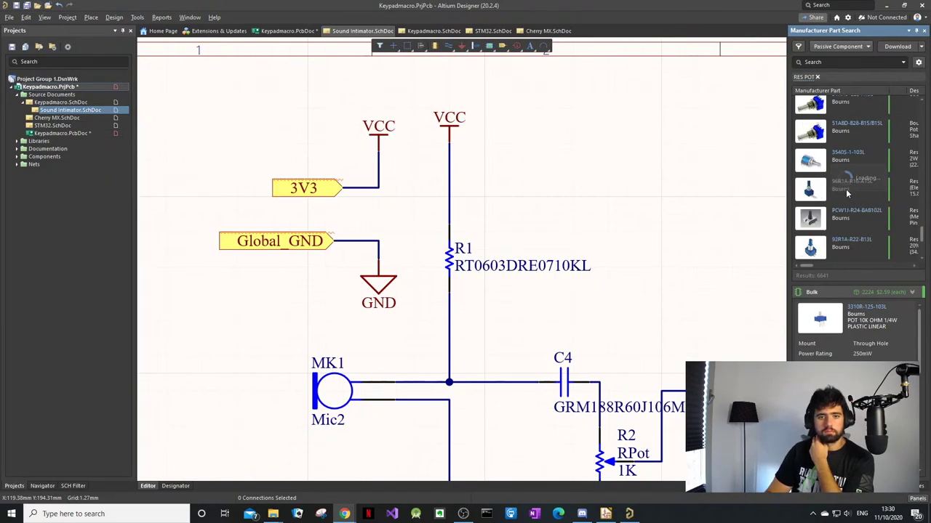
scroll(846, 190, "down", 5)
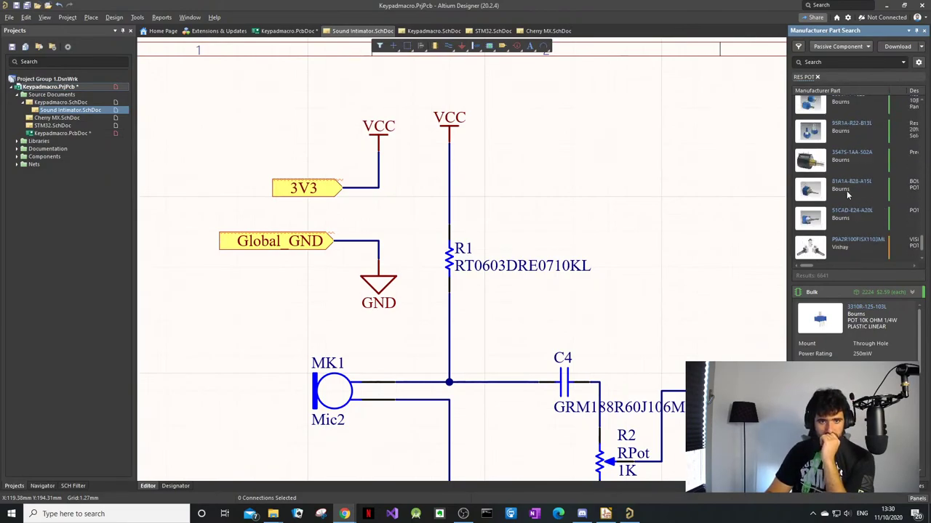
scroll(850, 201, "down", 5)
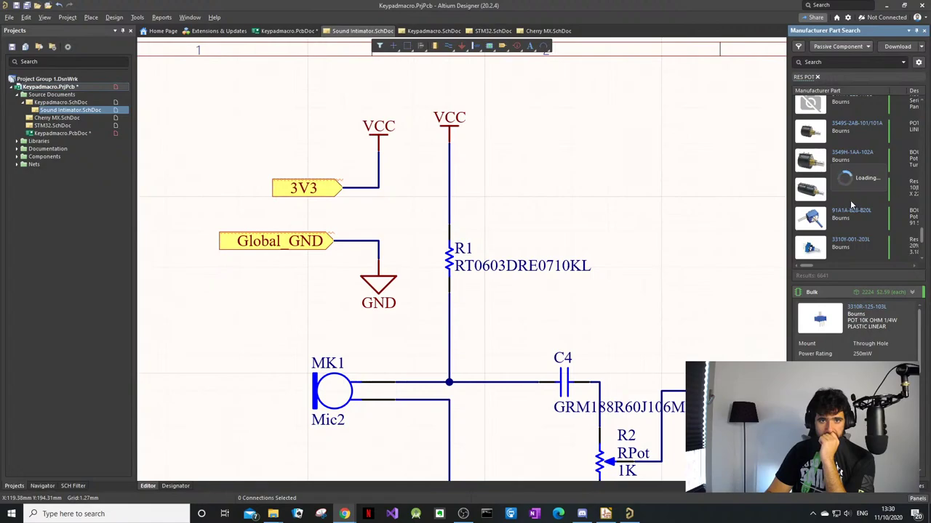
scroll(852, 205, "down", 5)
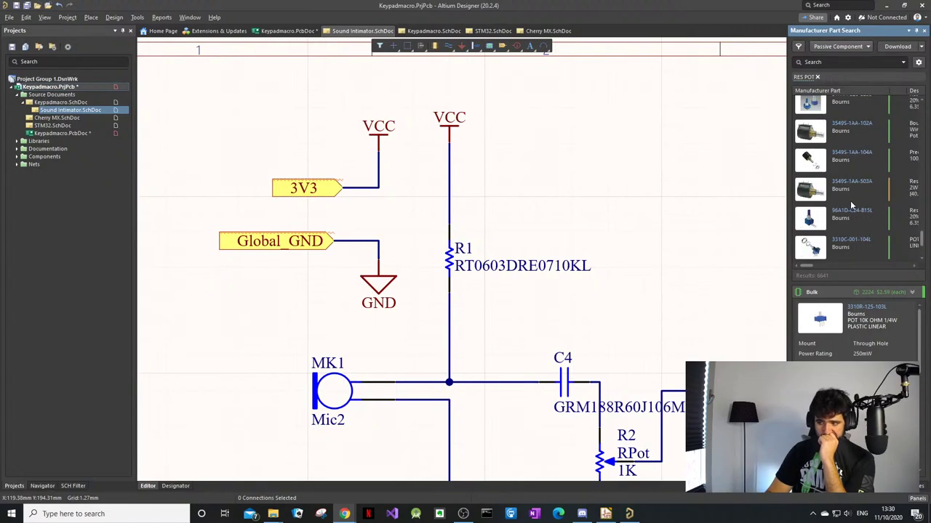
scroll(851, 204, "down", 4)
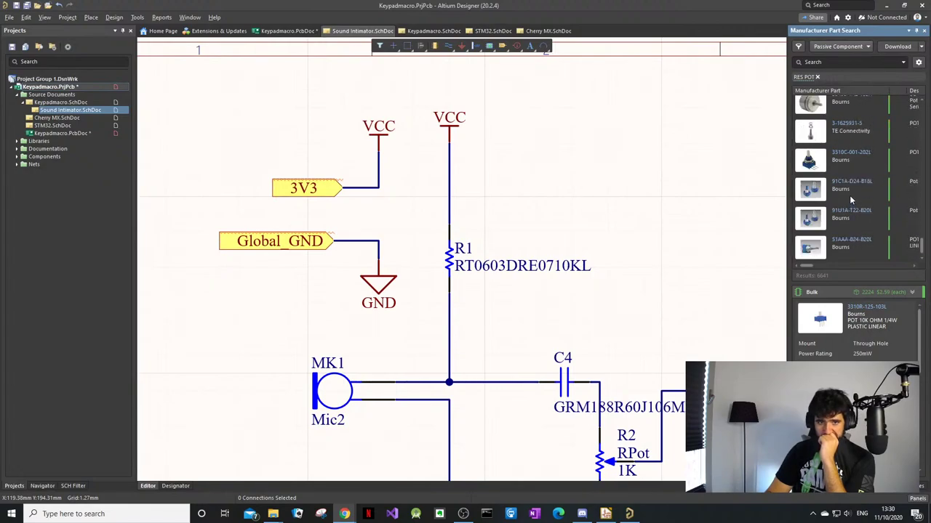
scroll(850, 196, "down", 4)
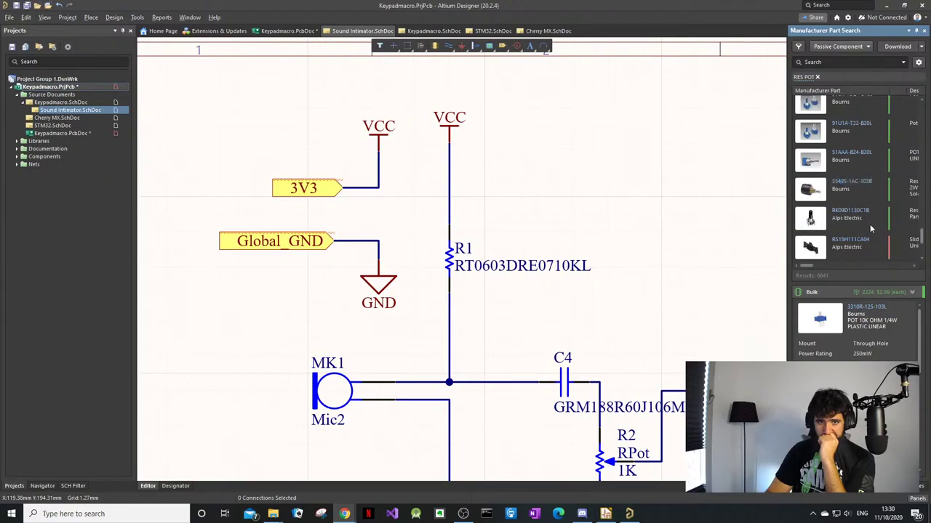
scroll(868, 222, "down", 4)
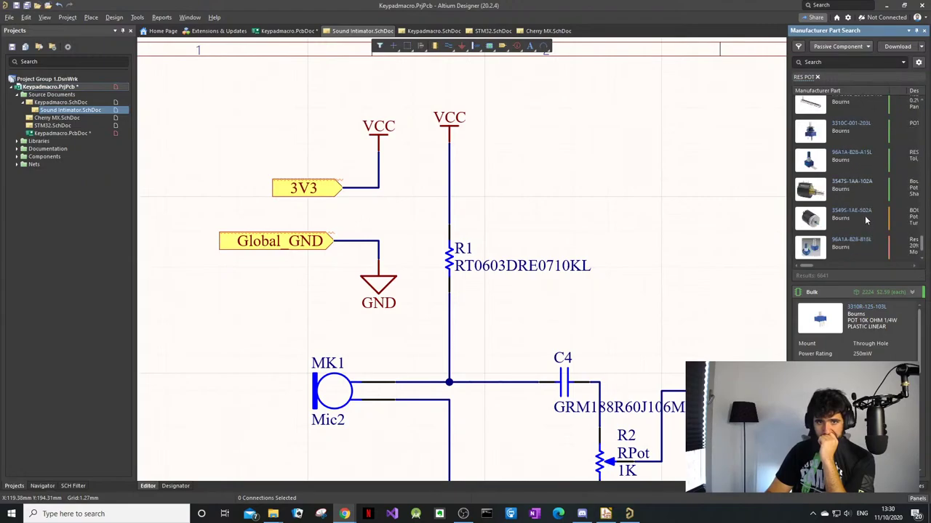
scroll(865, 215, "down", 4)
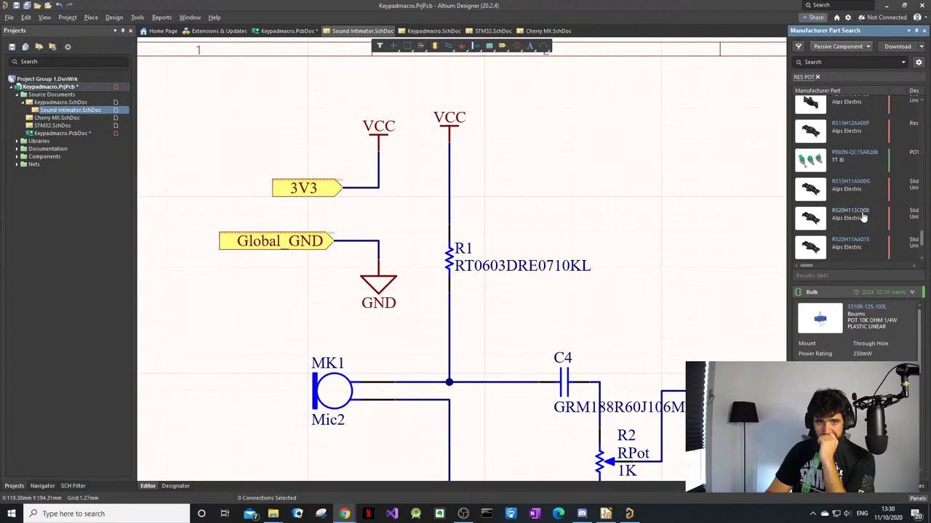
scroll(862, 217, "down", 4)
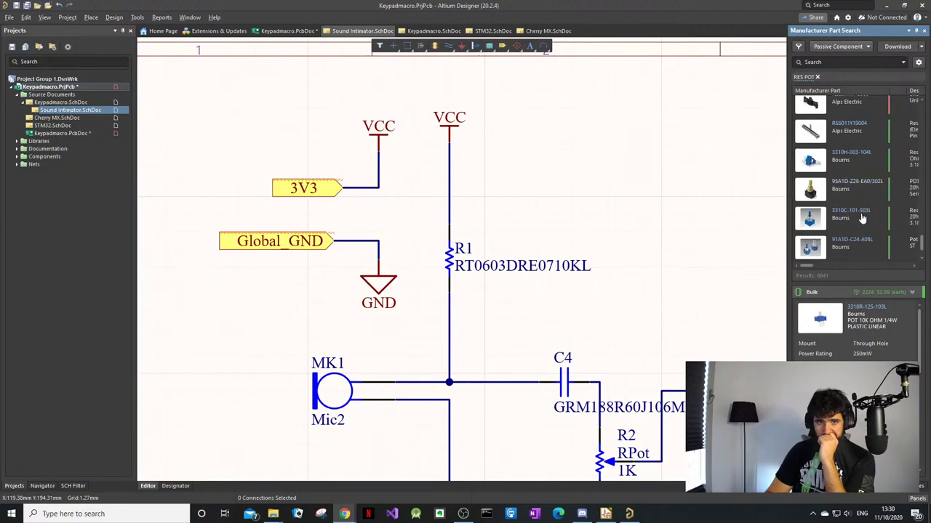
scroll(862, 218, "down", 4)
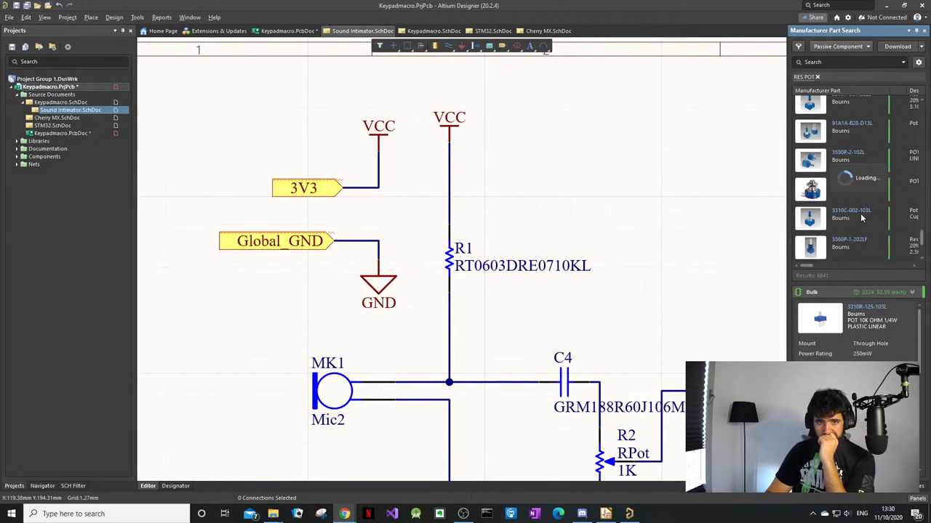
scroll(862, 217, "down", 4)
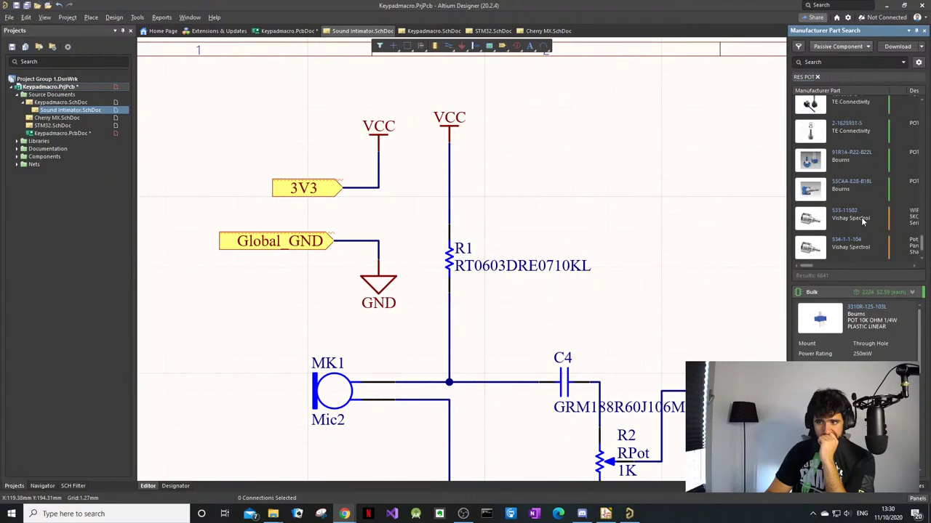
scroll(861, 218, "down", 4)
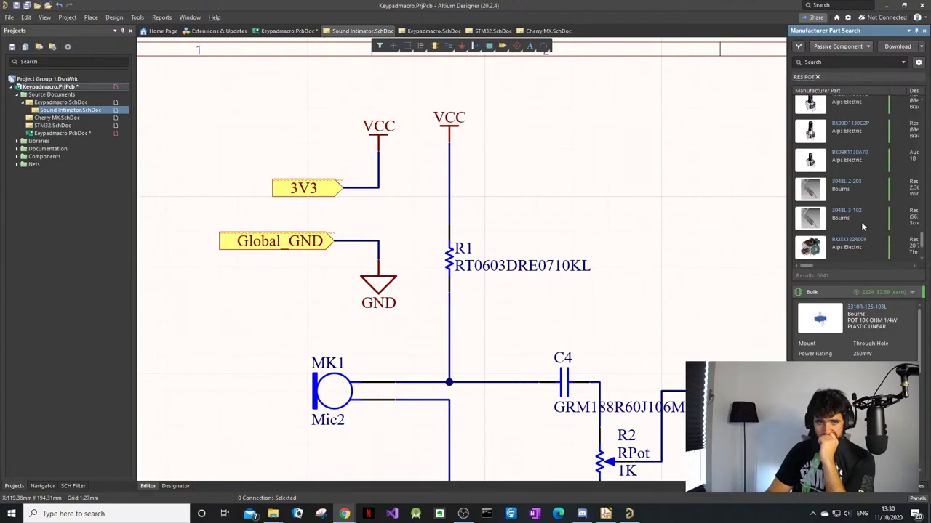
scroll(862, 225, "down", 4)
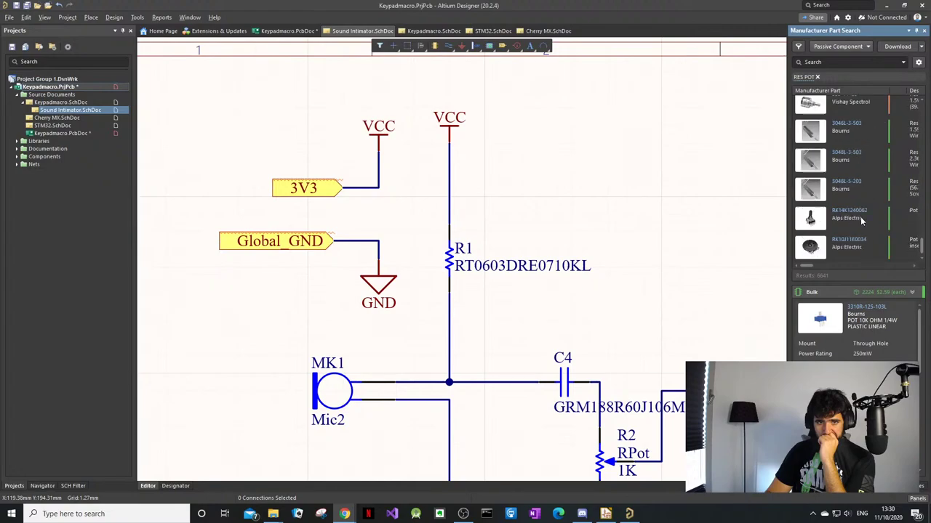
scroll(860, 217, "down", 4)
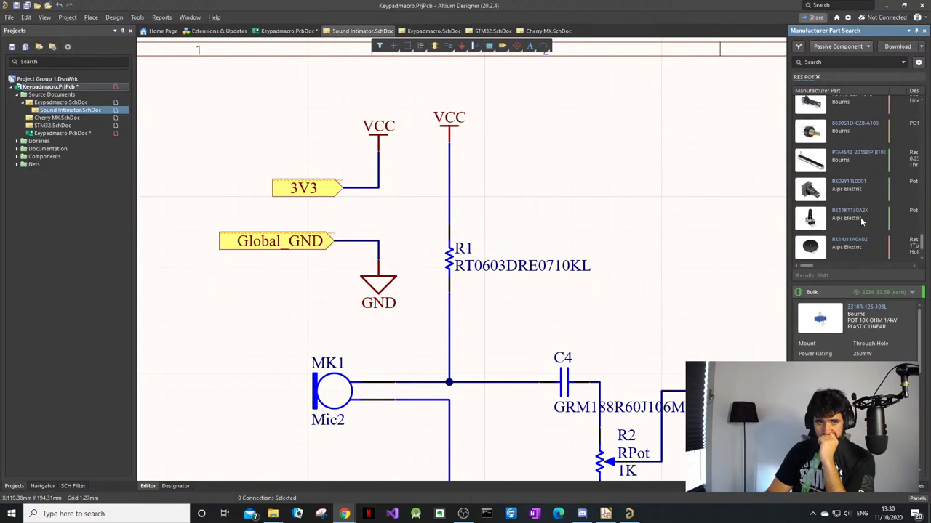
scroll(860, 217, "down", 4)
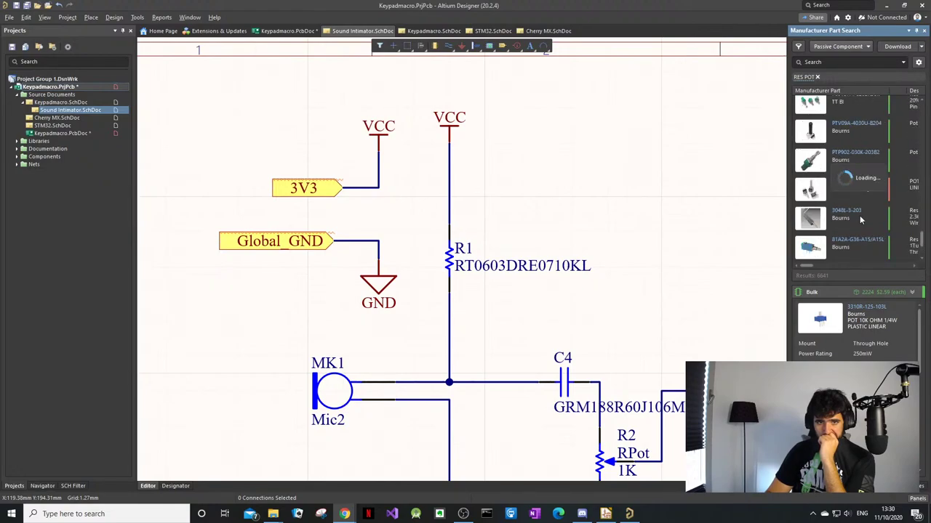
scroll(859, 216, "down", 3)
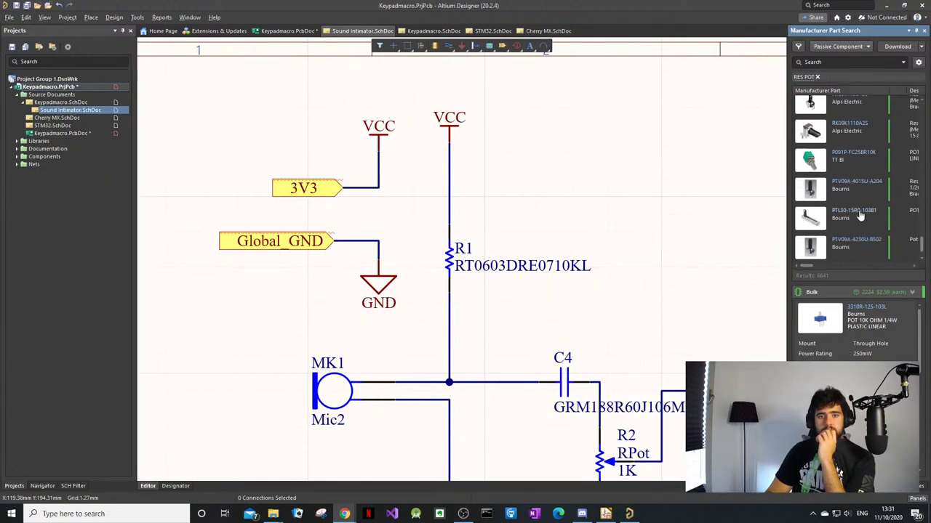
scroll(859, 216, "down", 4)
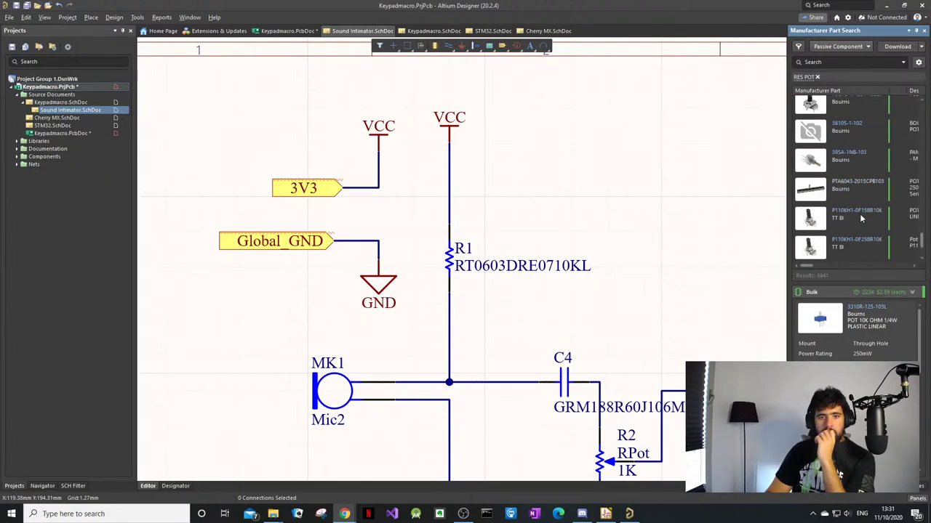
scroll(861, 216, "down", 5)
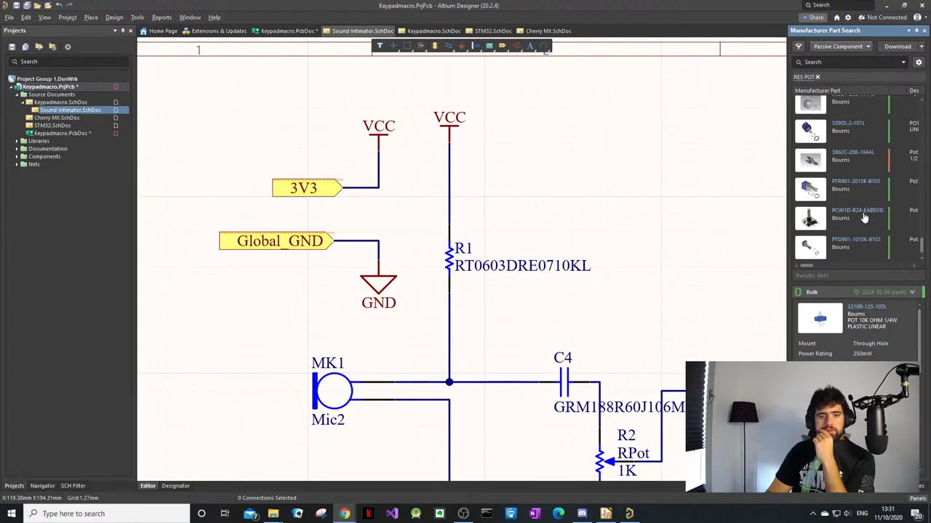
scroll(863, 215, "down", 5)
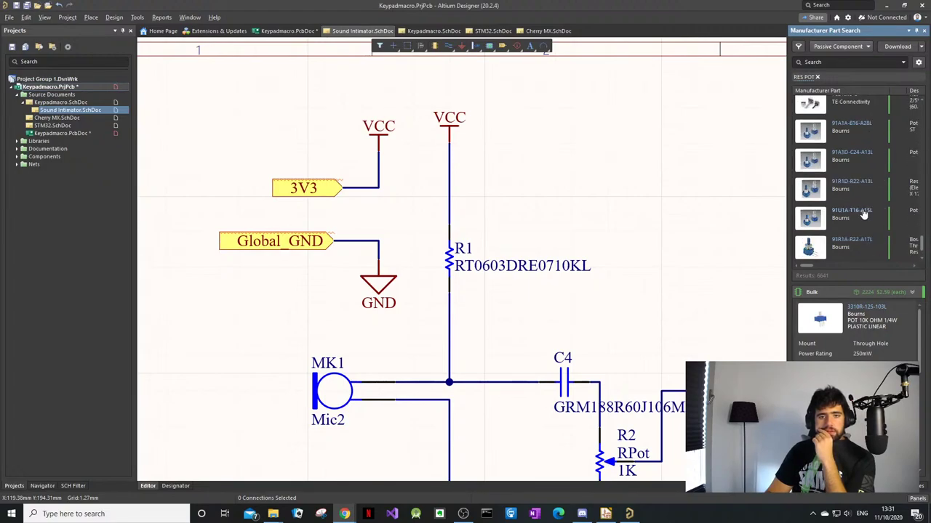
Step: Compare the RES POT parts with the browser's "Potentiometer through hole" image results, viewing the Newbiehack trimmer potentiometer image
scroll(864, 215, "down", 5)
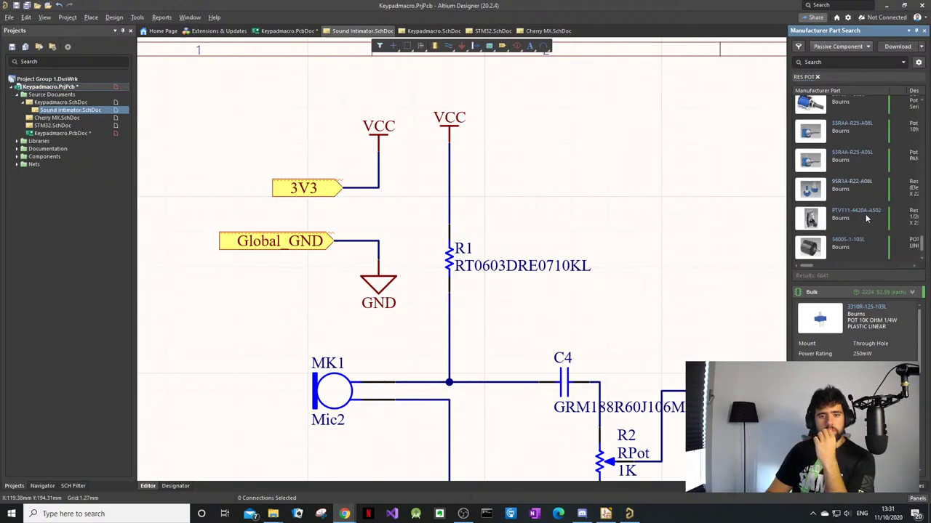
scroll(866, 213, "down", 5)
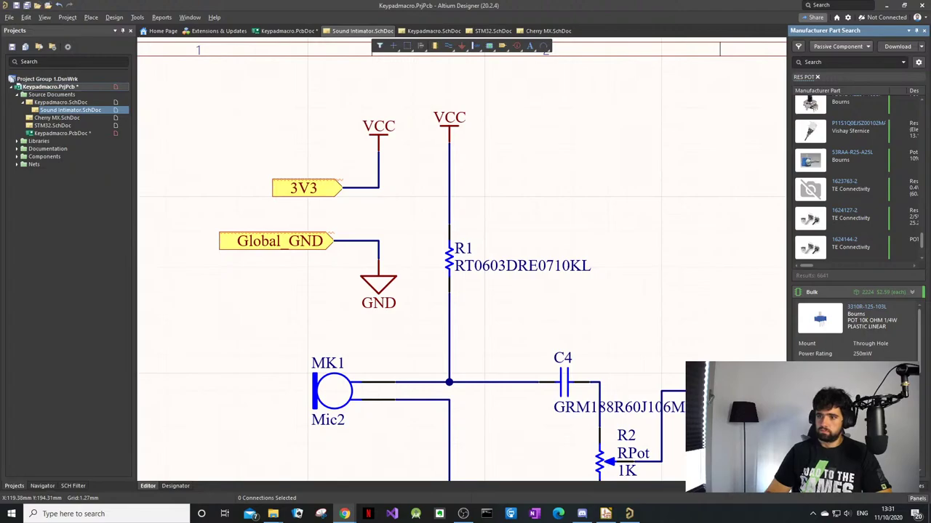
left_click_drag(930, 208, 546, 126)
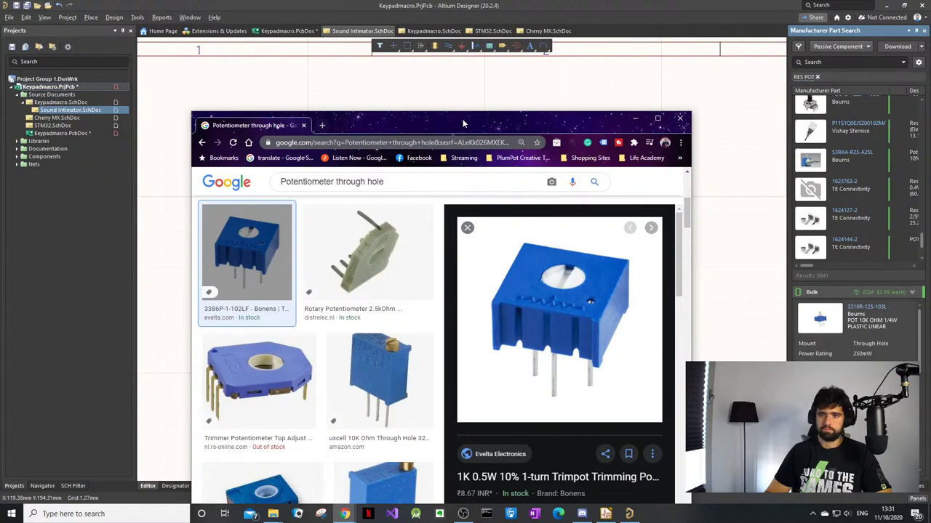
left_click_drag(463, 124, 453, 89)
scroll(473, 262, "down", 3)
scroll(389, 349, "down", 3)
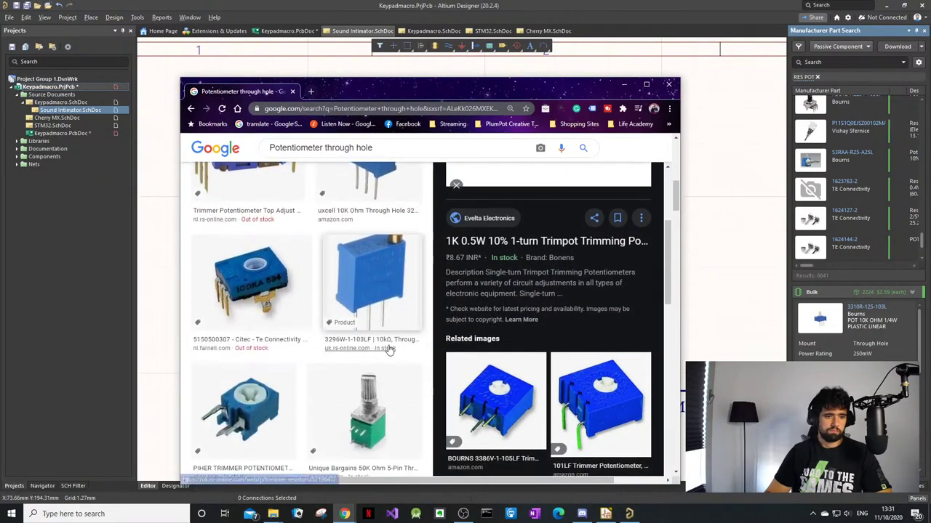
scroll(389, 349, "down", 4)
scroll(364, 252, "up", 2)
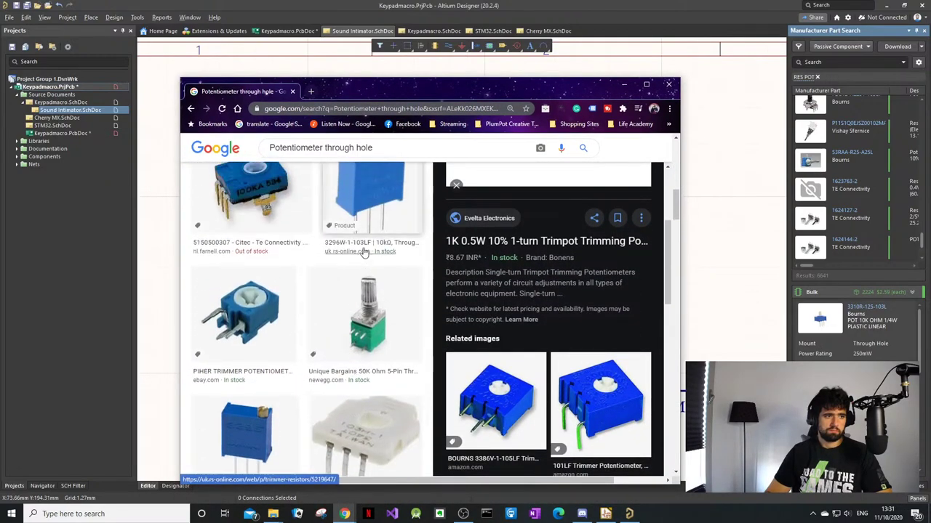
scroll(365, 313, "down", 4)
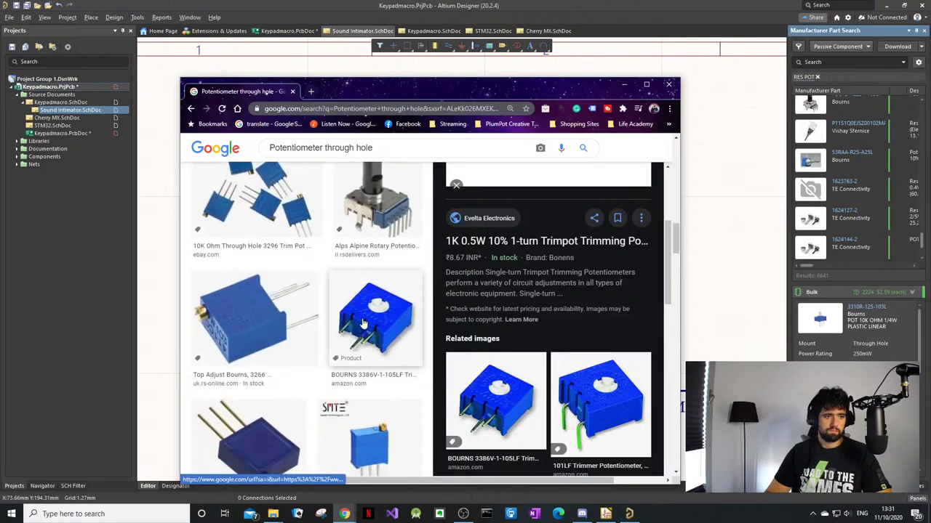
scroll(363, 324, "down", 4)
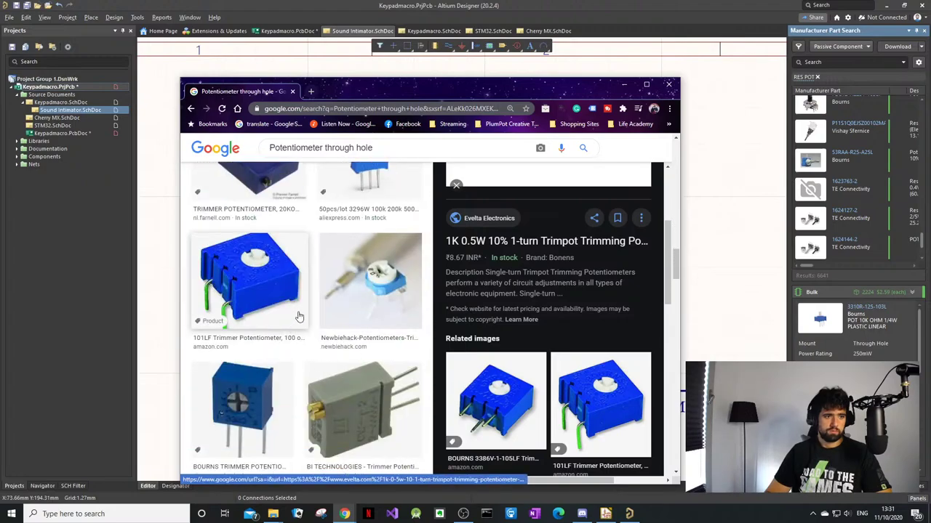
left_click(352, 290)
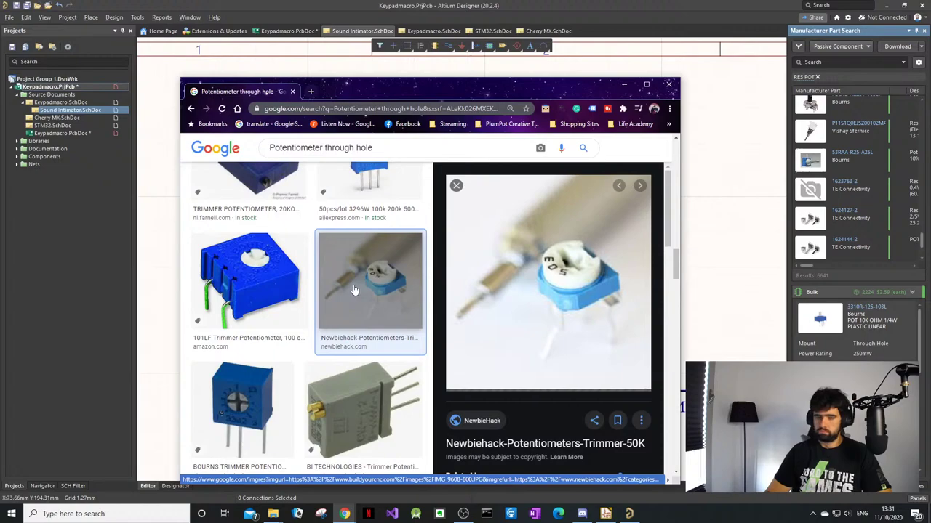
left_click(624, 85)
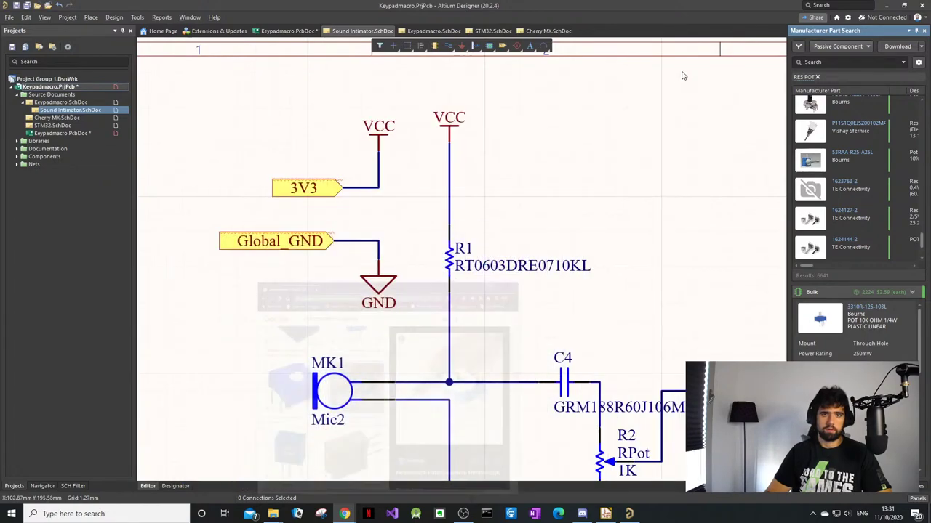
Step: Search the manufacturer parts for "Trim pot" instead and view the details of the Bourns 3306W-1-504
left_click(813, 62)
type("Trim")
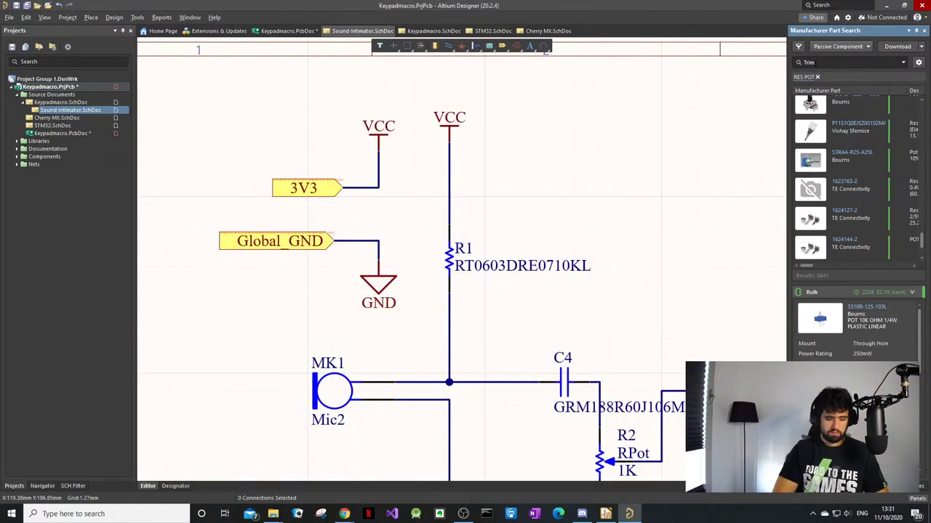
type(" pot")
key("Return")
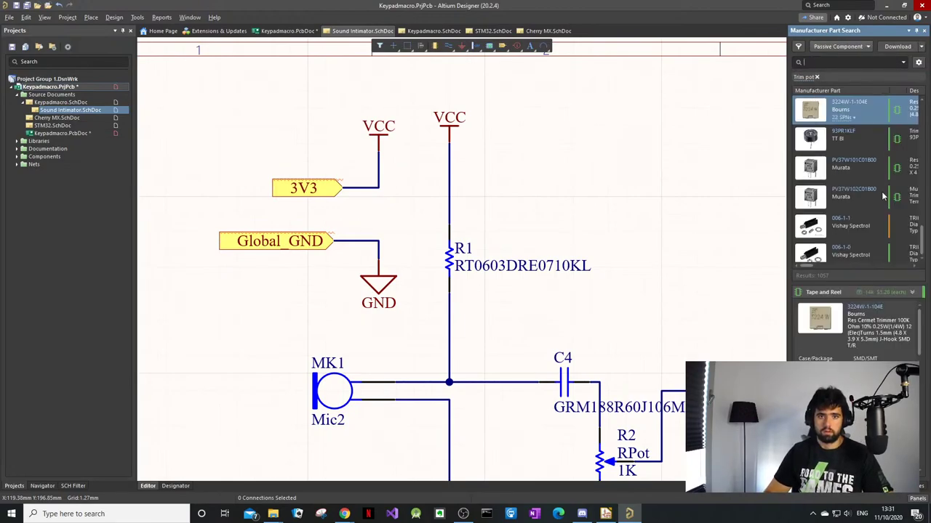
scroll(882, 193, "down", 5)
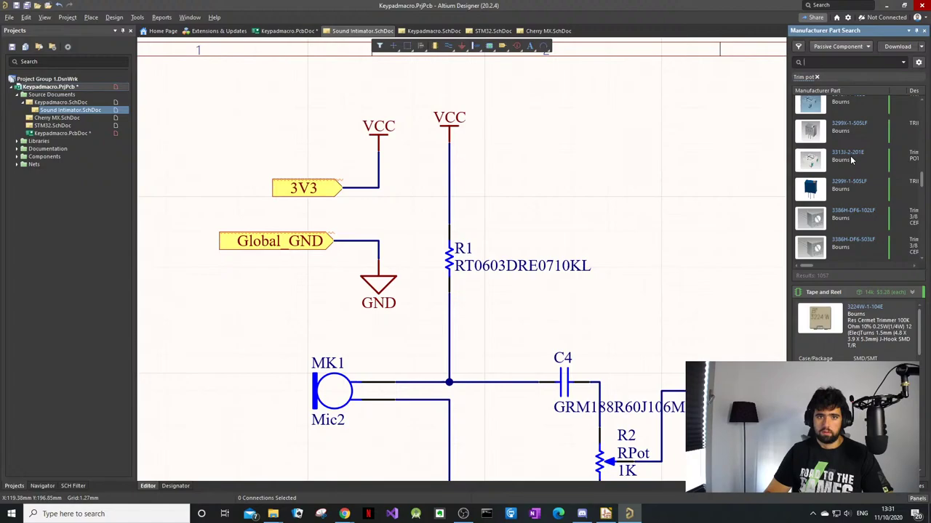
scroll(850, 158, "down", 5)
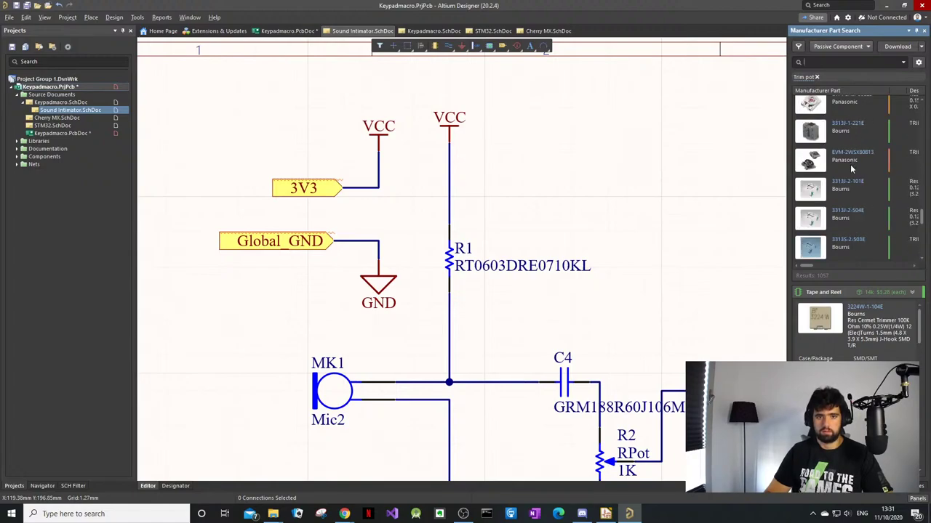
scroll(850, 164, "down", 4)
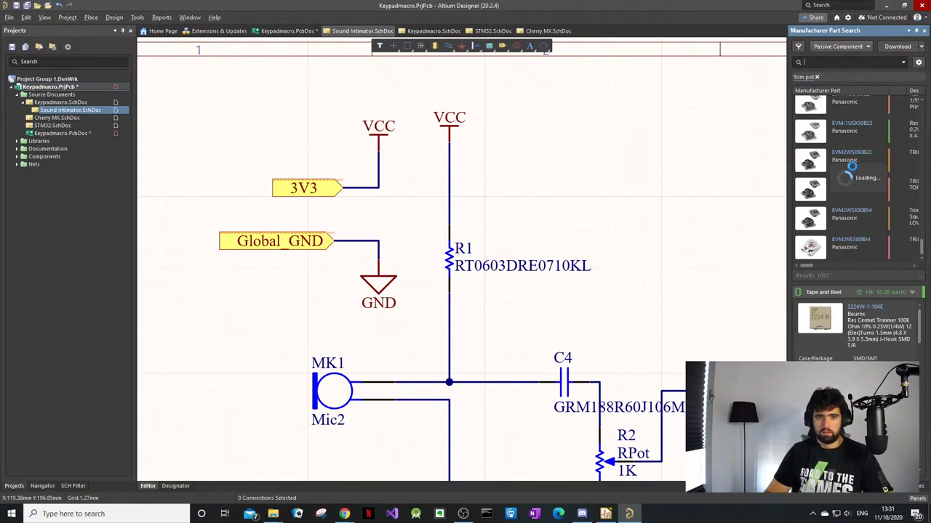
scroll(851, 166, "up", 4)
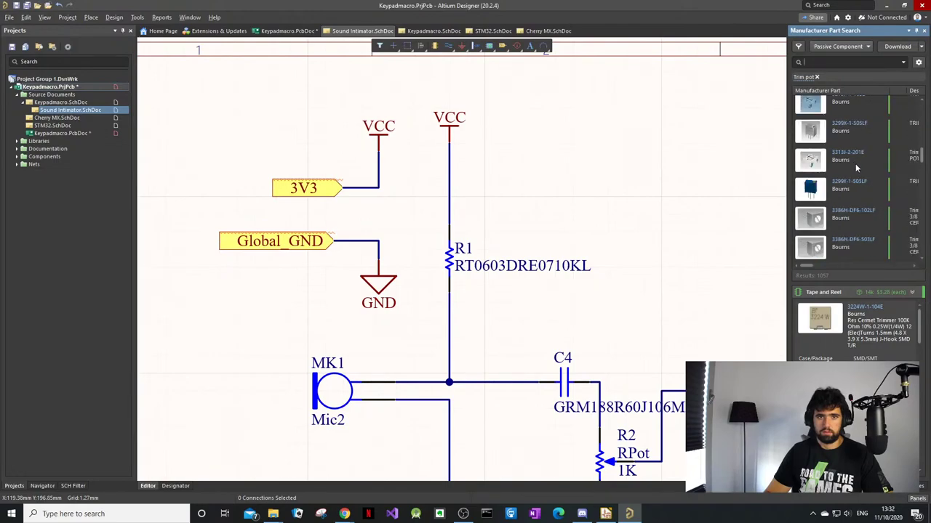
scroll(860, 157, "up", 3)
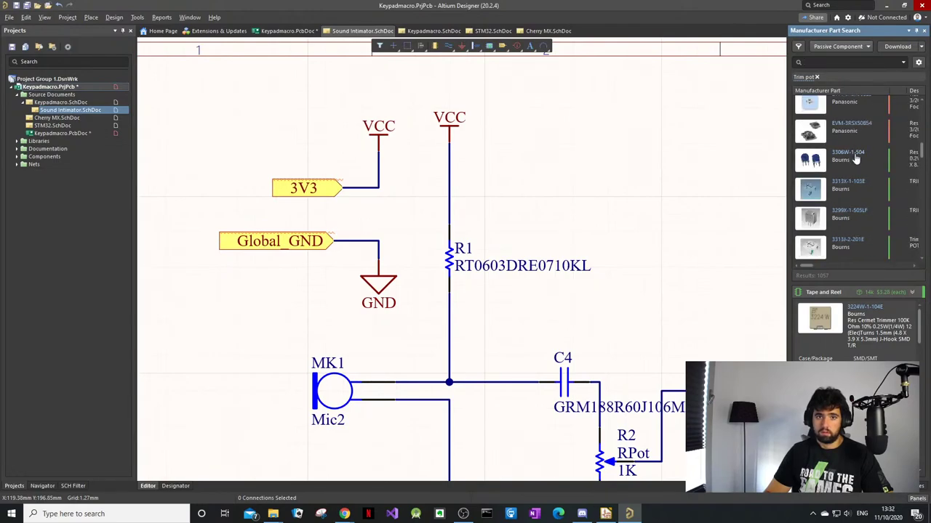
left_click(857, 159)
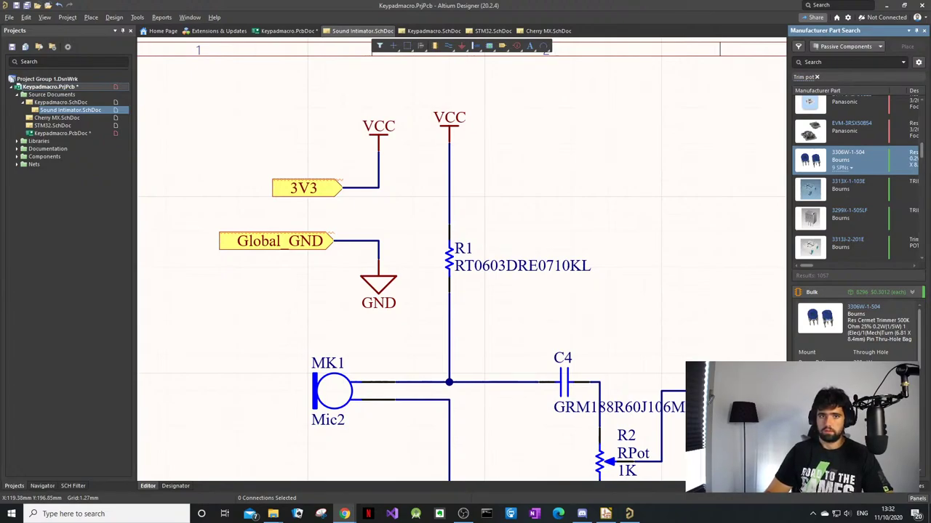
Step: Browse the Trim pot manufacturer part list for other through-hole trimmers suitable for R2
scroll(842, 156, "up", 3)
scroll(847, 168, "up", 3)
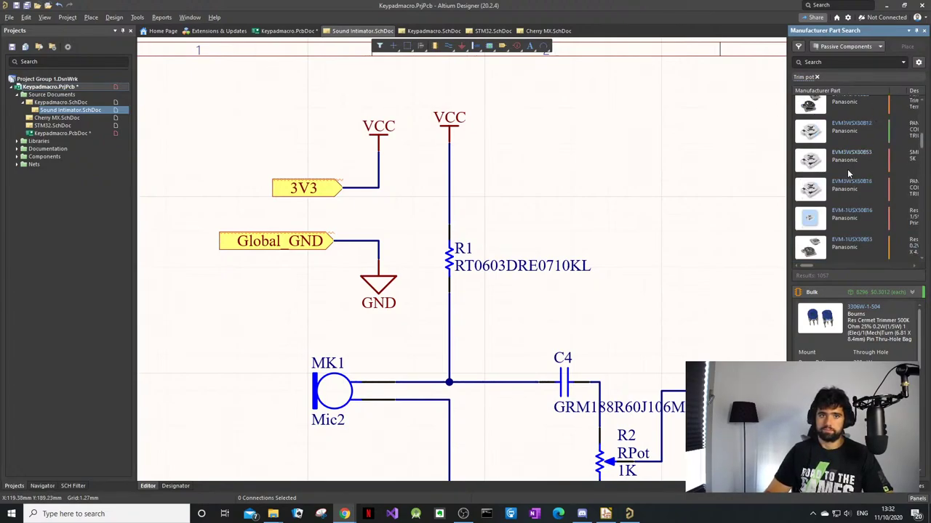
scroll(847, 168, "down", 5)
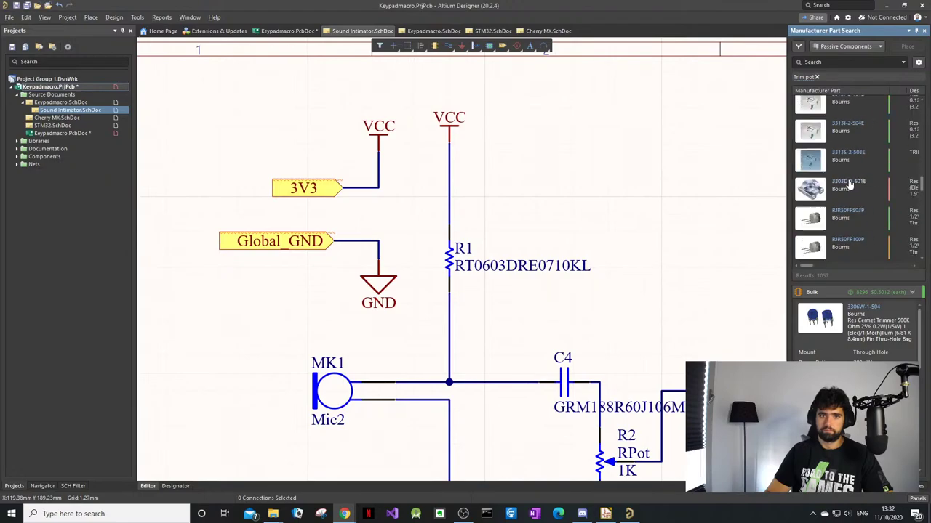
scroll(849, 186, "down", 5)
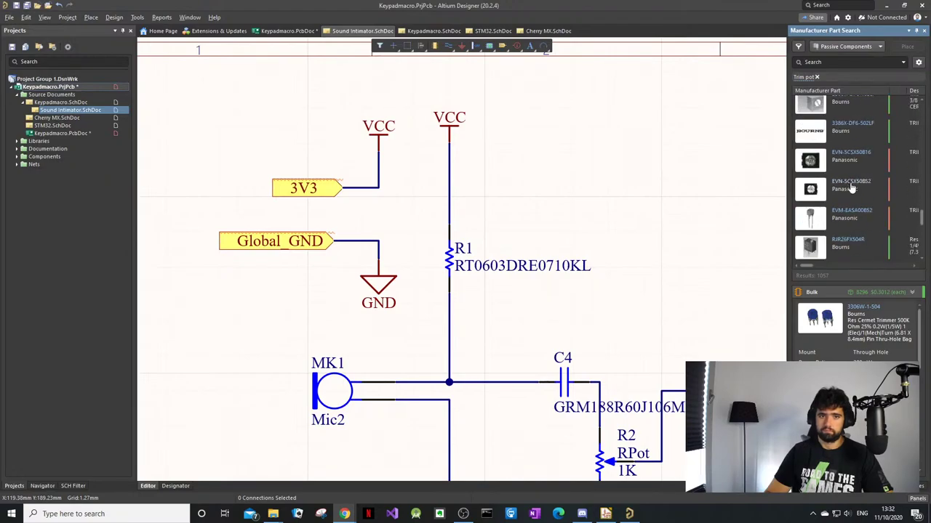
scroll(852, 187, "down", 4)
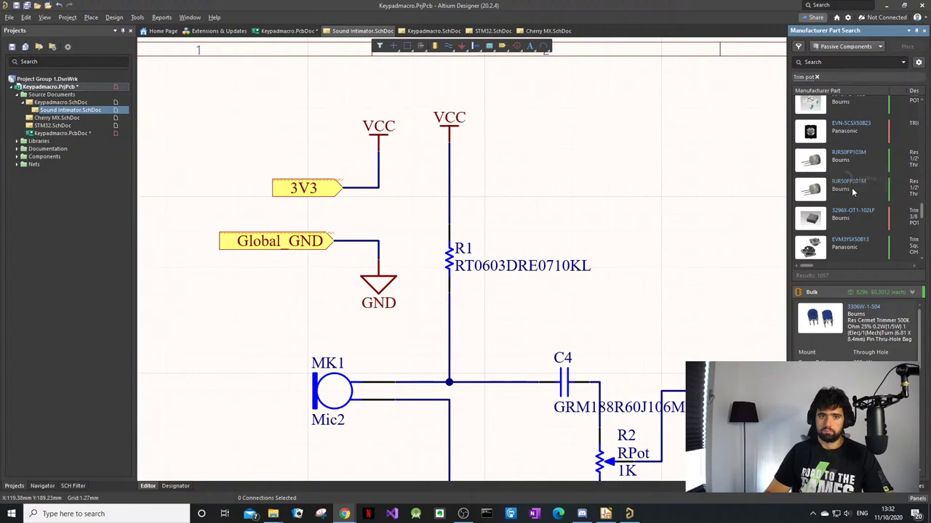
scroll(852, 186, "down", 5)
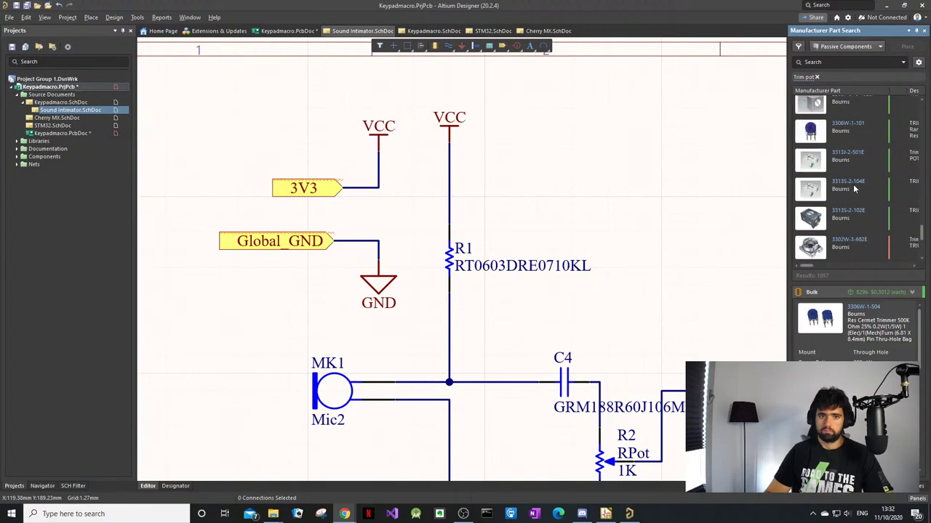
scroll(875, 152, "down", 8)
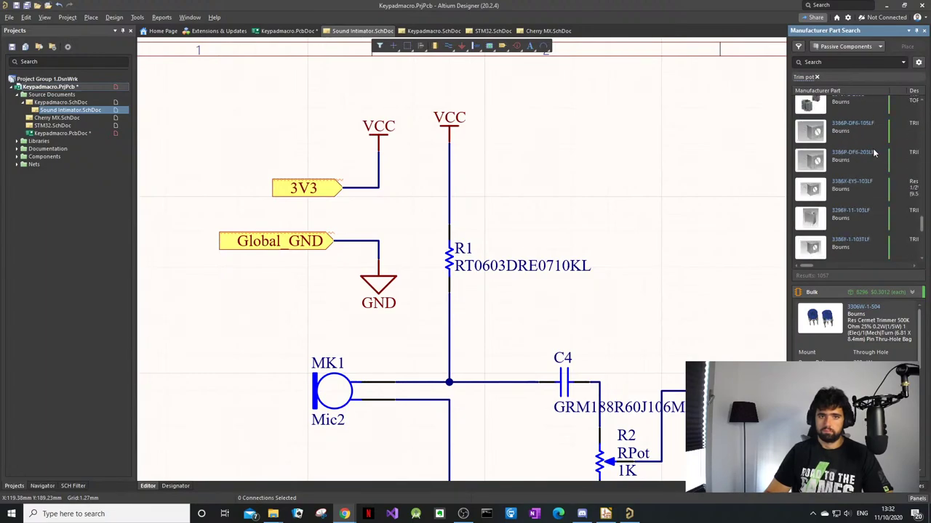
scroll(874, 156, "down", 3)
scroll(876, 175, "down", 3)
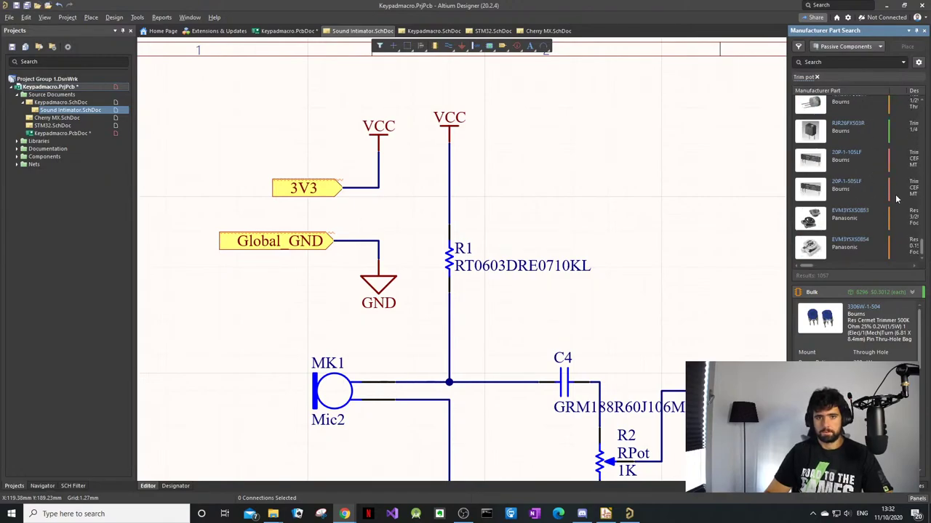
scroll(896, 198, "down", 1)
Step: Return to the start of the Trim pot list and compare the details of the TT BI 93PR1KLF and the Bourns 3306W-1-504
left_click_drag(922, 222, 924, 102)
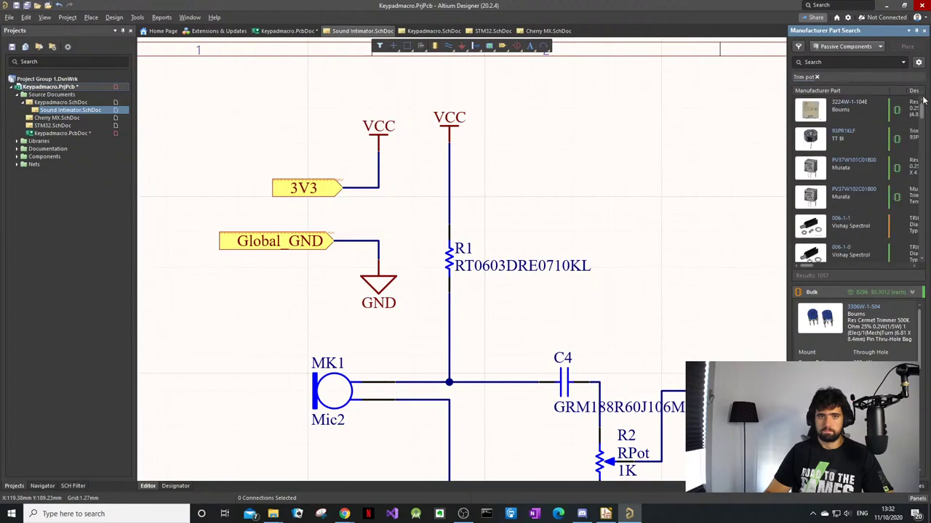
left_click(855, 135)
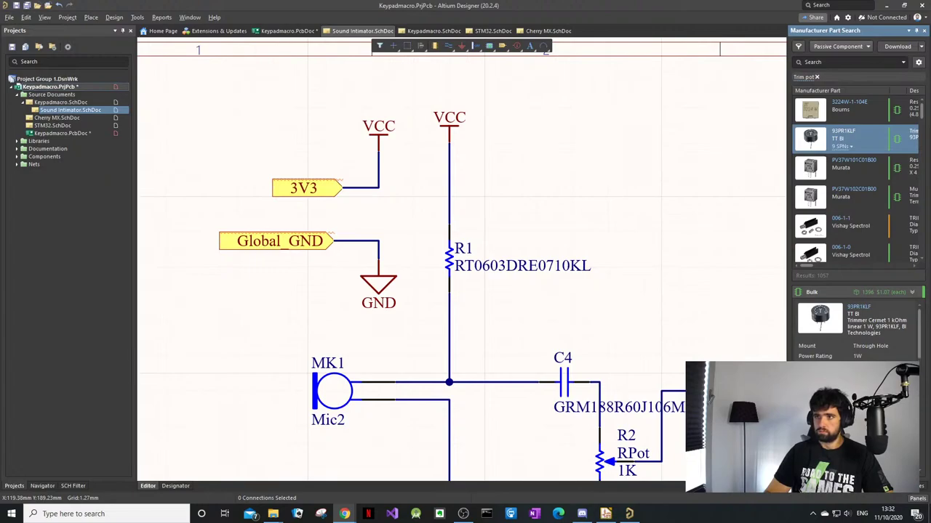
scroll(772, 194, "down", 1)
scroll(835, 197, "down", 3)
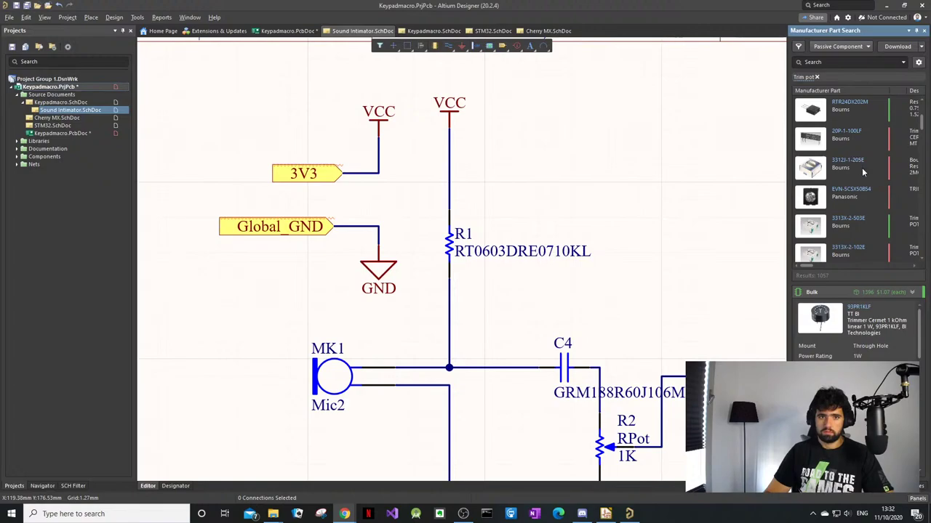
scroll(862, 172, "down", 3)
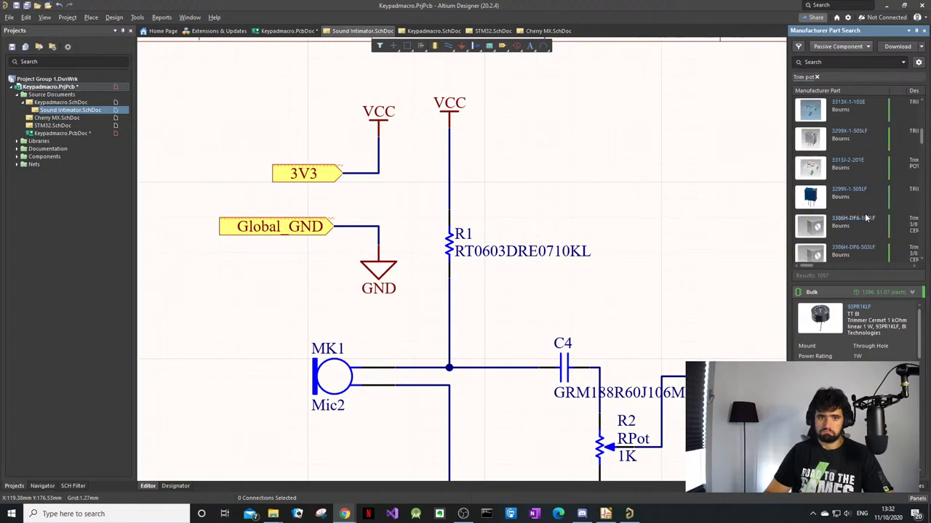
scroll(860, 195, "up", 3)
left_click(845, 171)
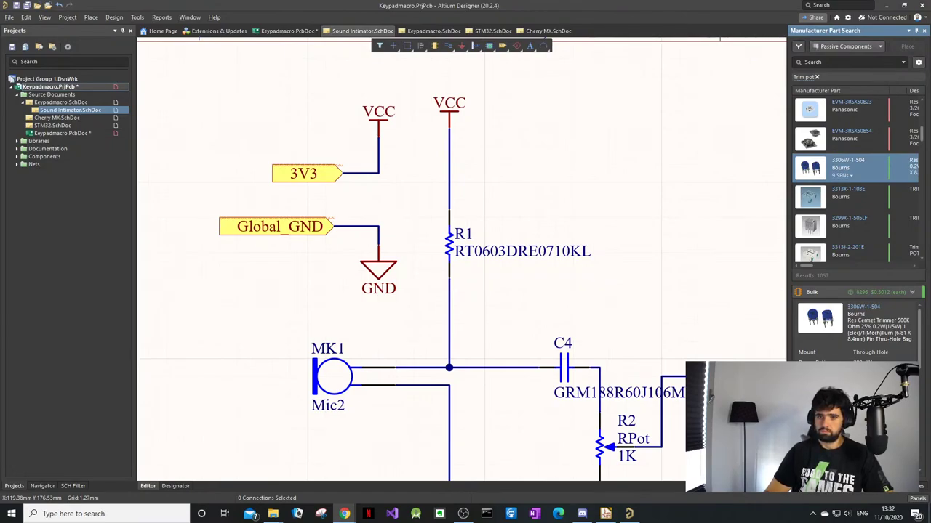
Step: Browse further down the Trim pot manufacturer parts and check the details of the Panasonic EVN-5CSX50B55 and the Bourns 3313X-2-103E
scroll(836, 226, "down", 3)
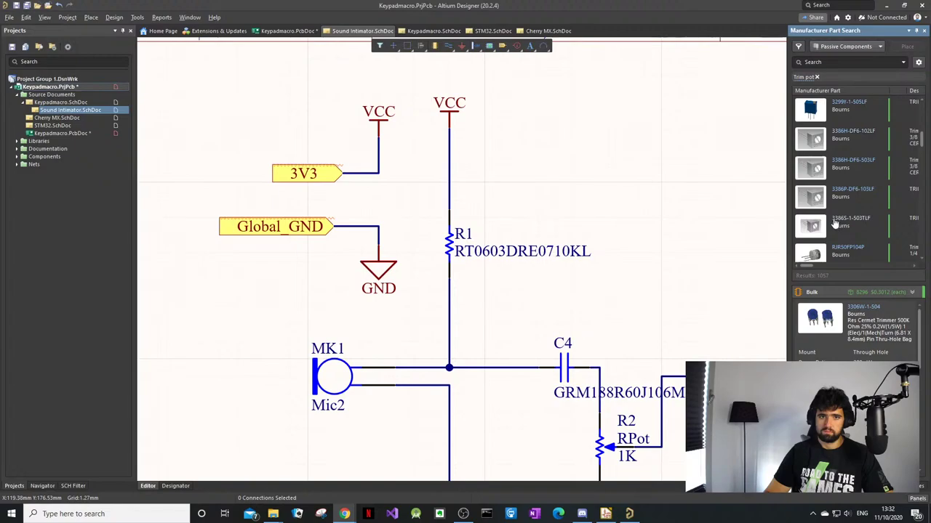
scroll(836, 225, "down", 4)
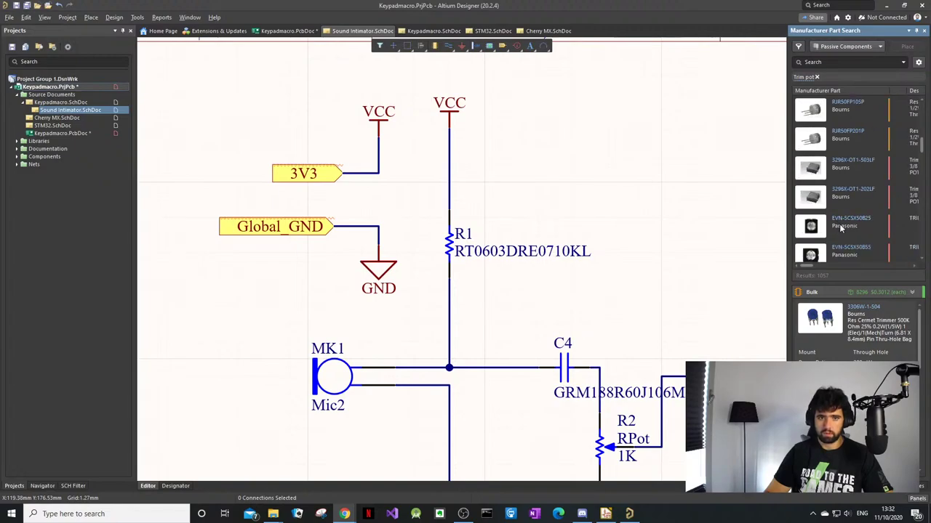
scroll(842, 227, "down", 3)
left_click(851, 166)
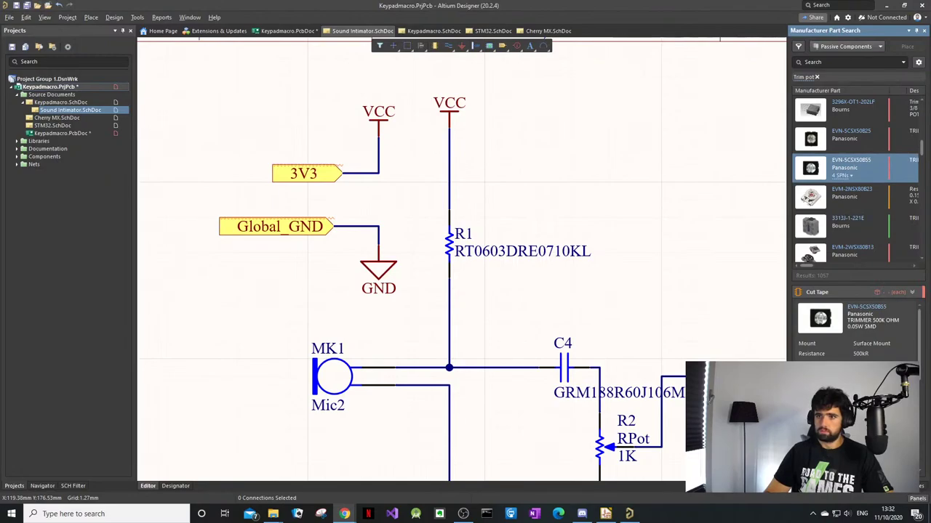
scroll(866, 210, "down", 3)
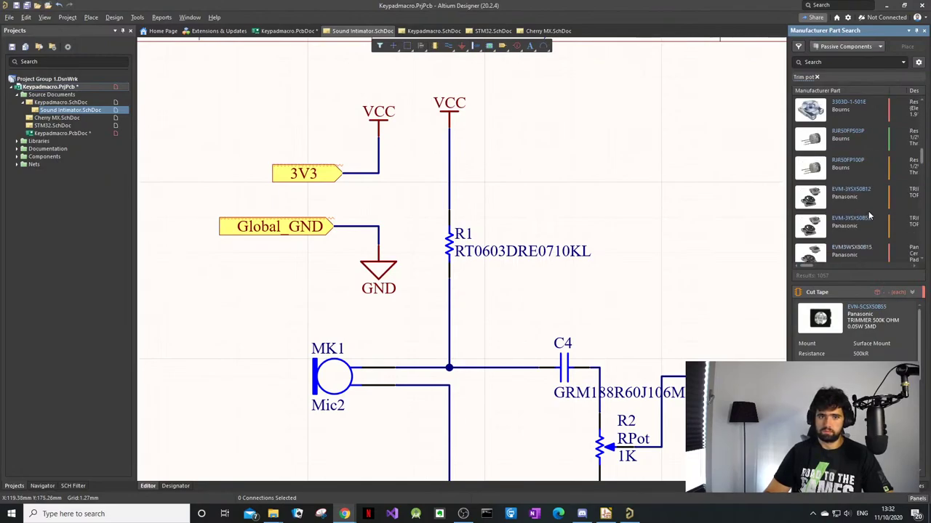
scroll(867, 214, "down", 4)
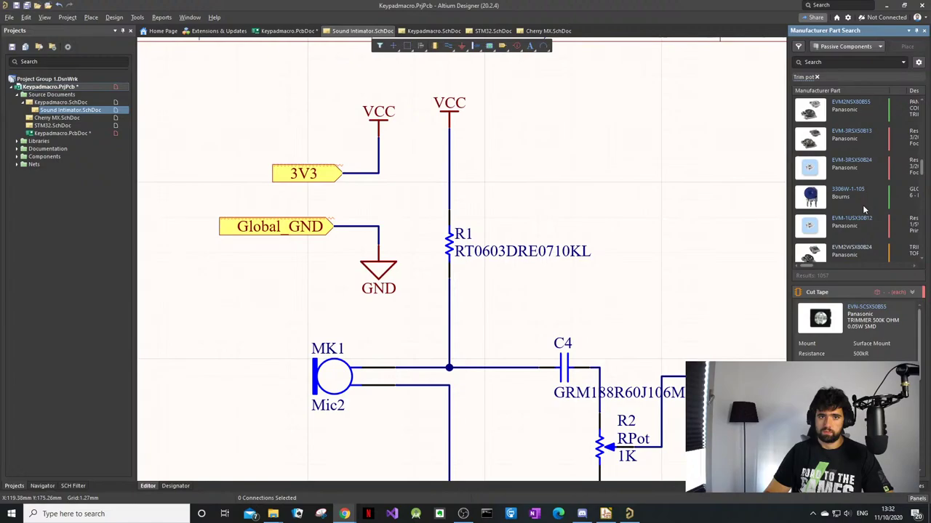
scroll(862, 205, "down", 3)
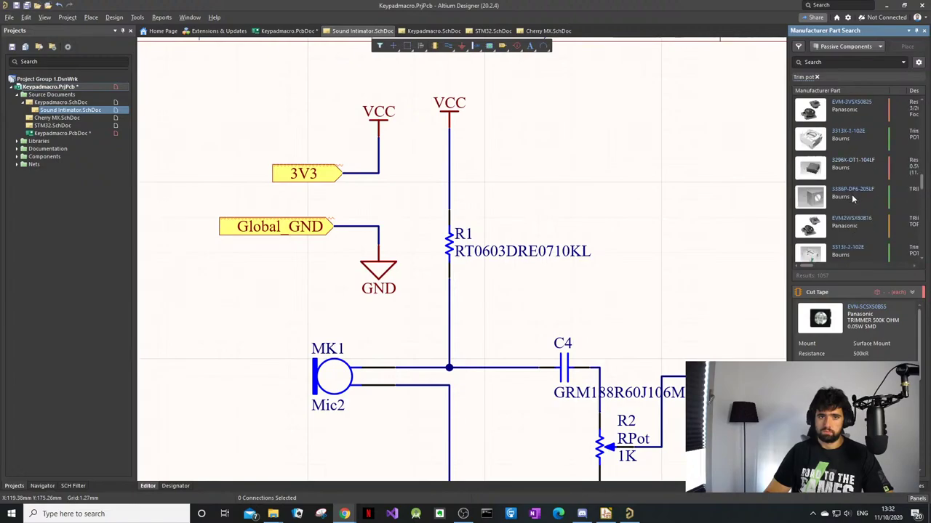
scroll(852, 197, "down", 3)
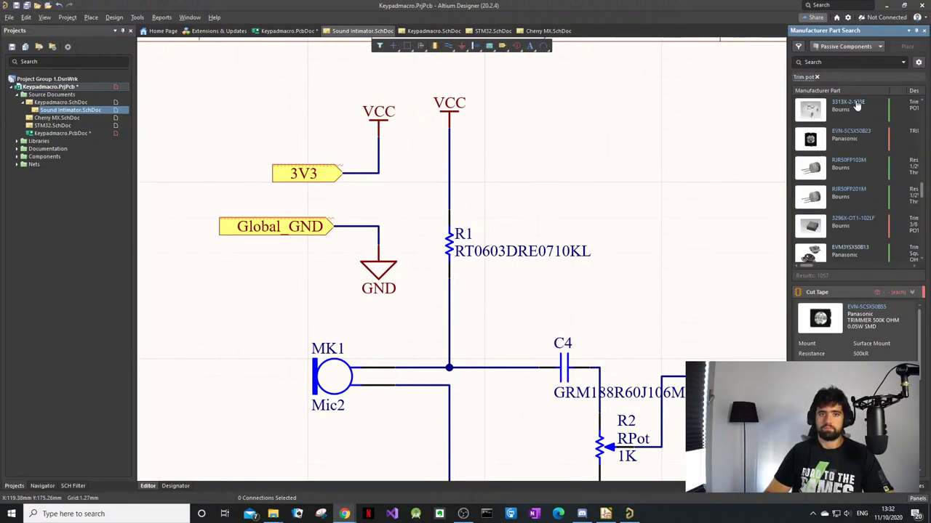
left_click(857, 105)
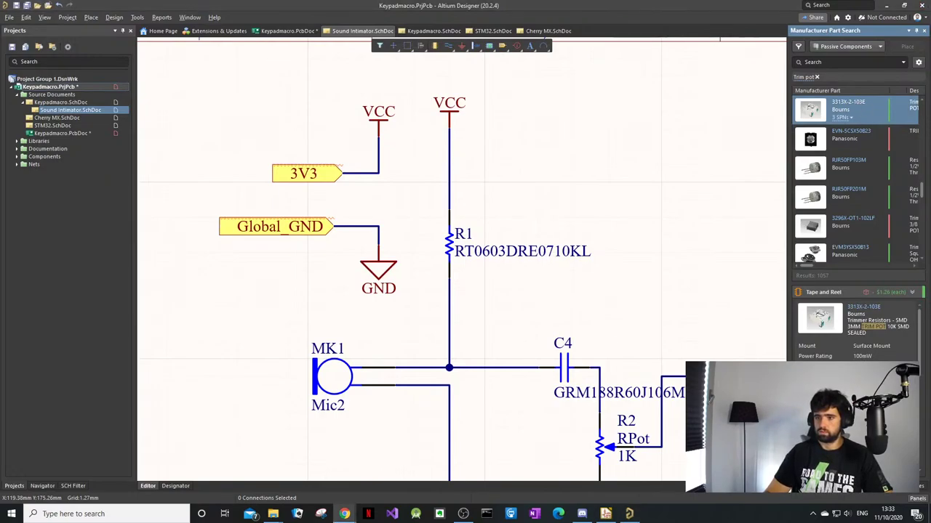
Step: Continue through the Trim pot parts and check the details of the Bourns 3313J-2-204E
scroll(841, 217, "down", 3)
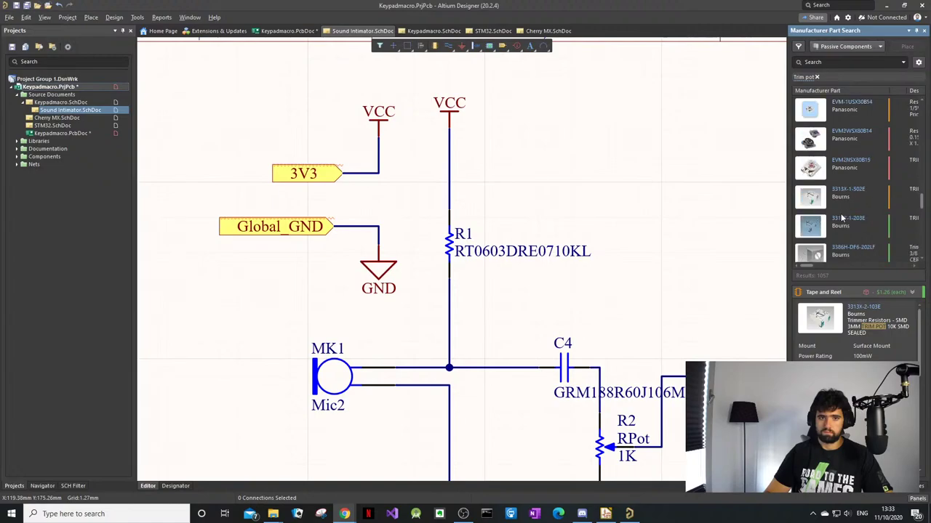
scroll(843, 217, "down", 3)
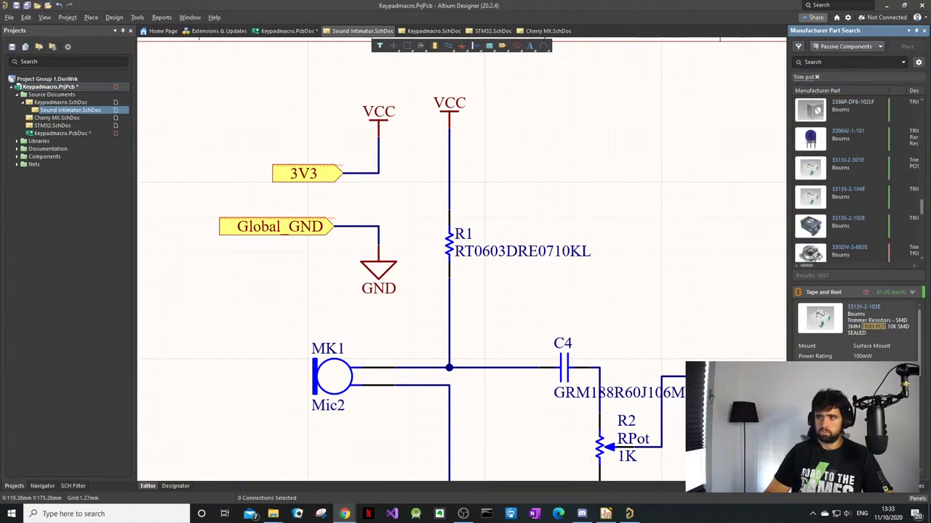
scroll(876, 231, "down", 3)
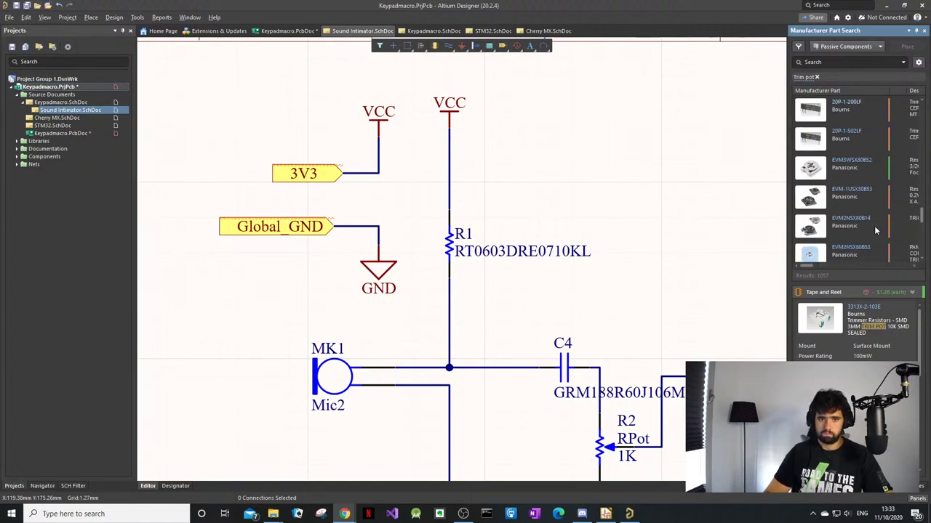
scroll(875, 230, "down", 3)
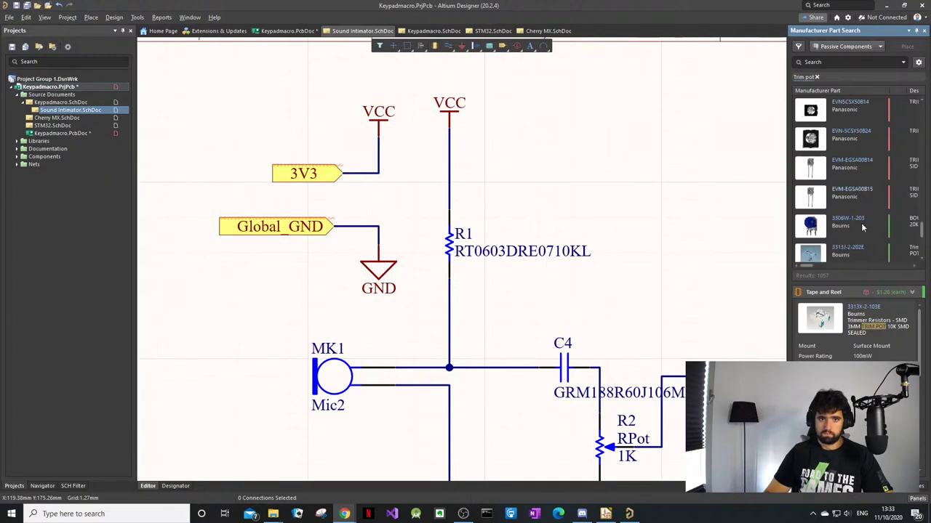
scroll(853, 251, "down", 3)
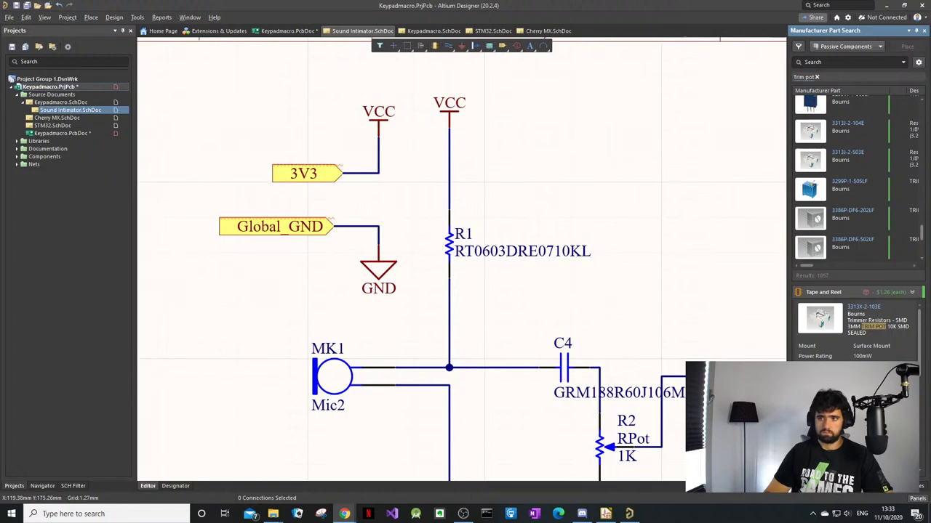
scroll(856, 211, "down", 3)
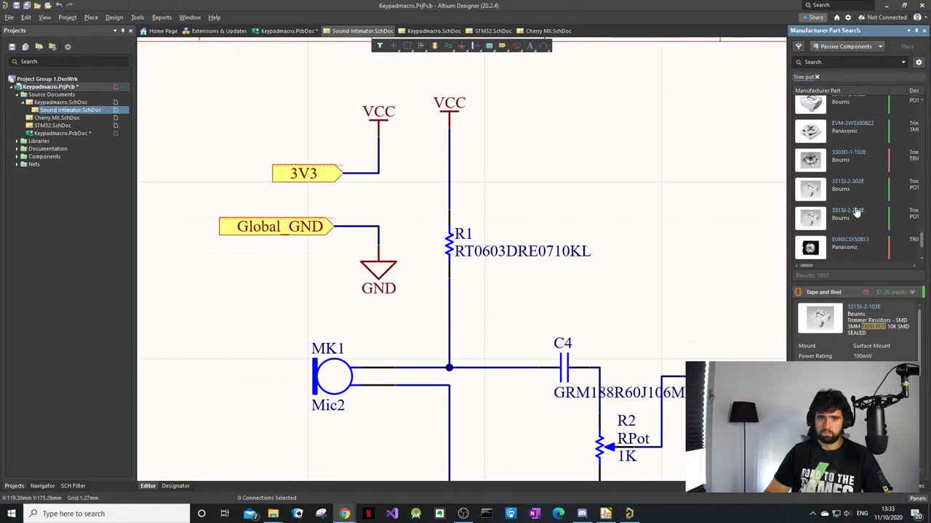
left_click(860, 222)
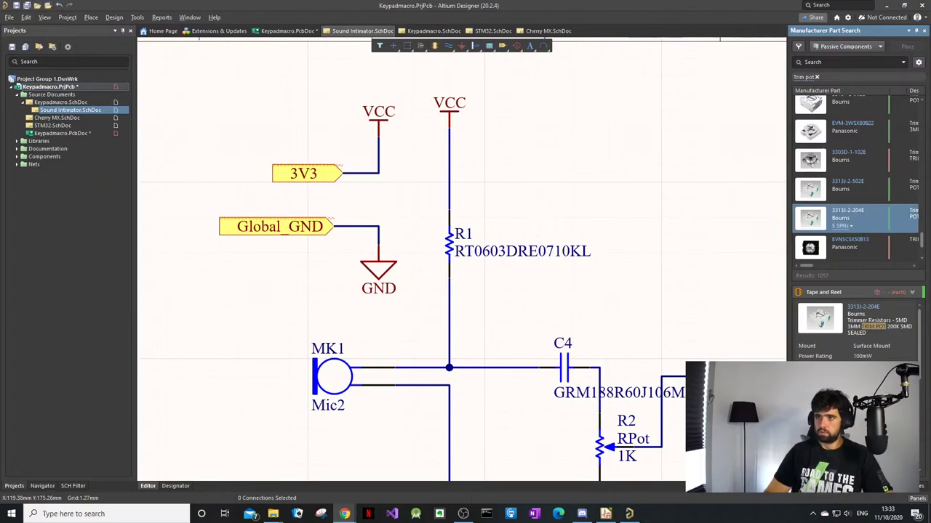
Step: Look further along the trimmer list for a through-hole part and view the details and models of the Bourns 3306P-1-105
scroll(829, 175, "down", 5)
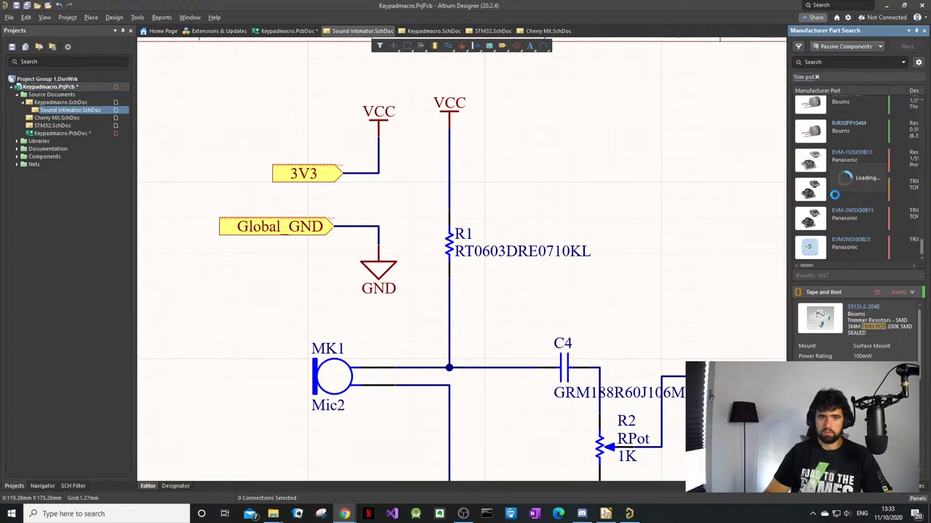
scroll(855, 223, "down", 5)
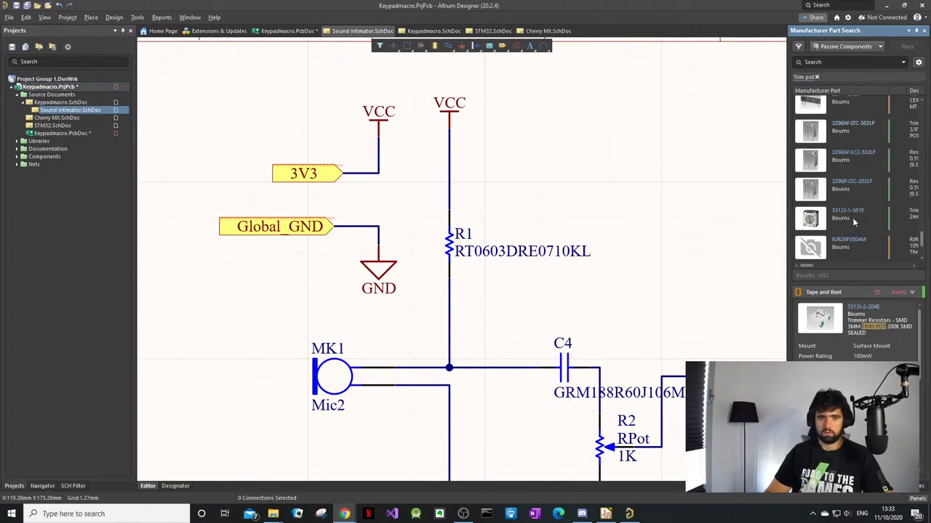
scroll(851, 224, "down", 5)
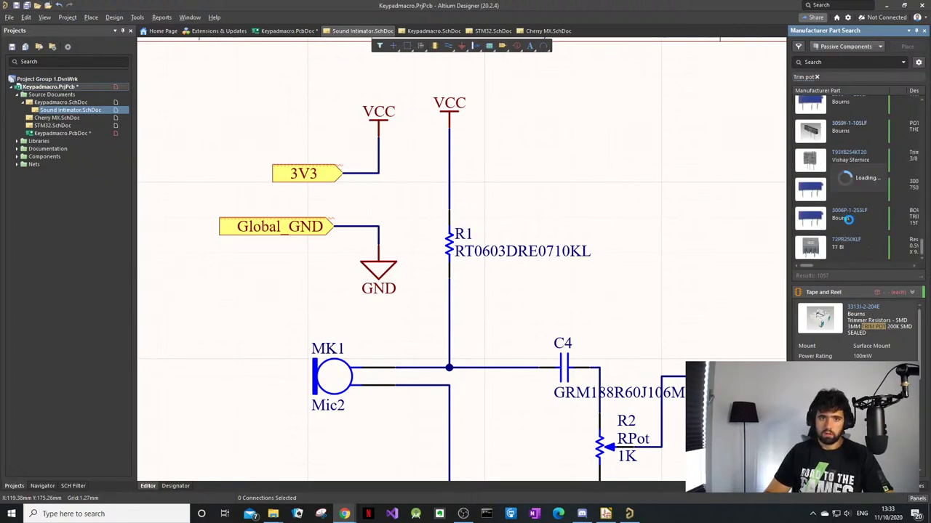
scroll(851, 222, "down", 5)
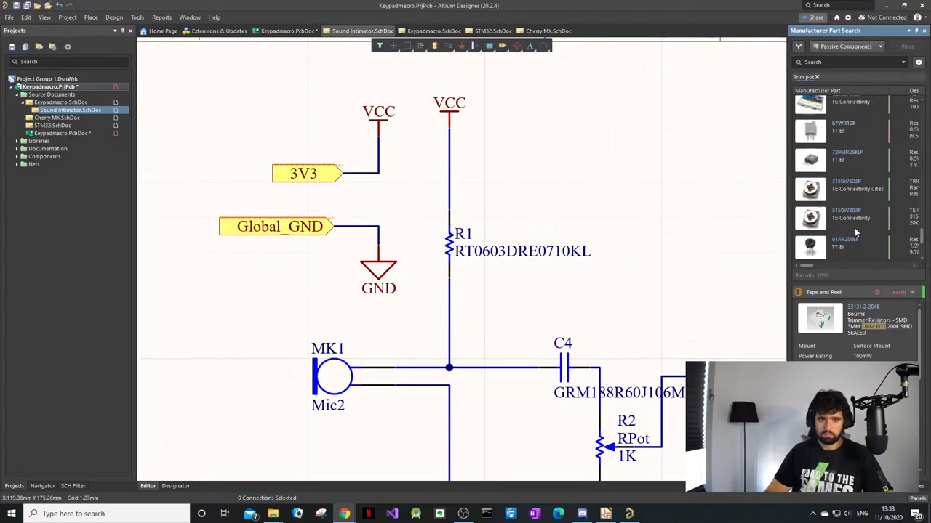
scroll(850, 221, "down", 5)
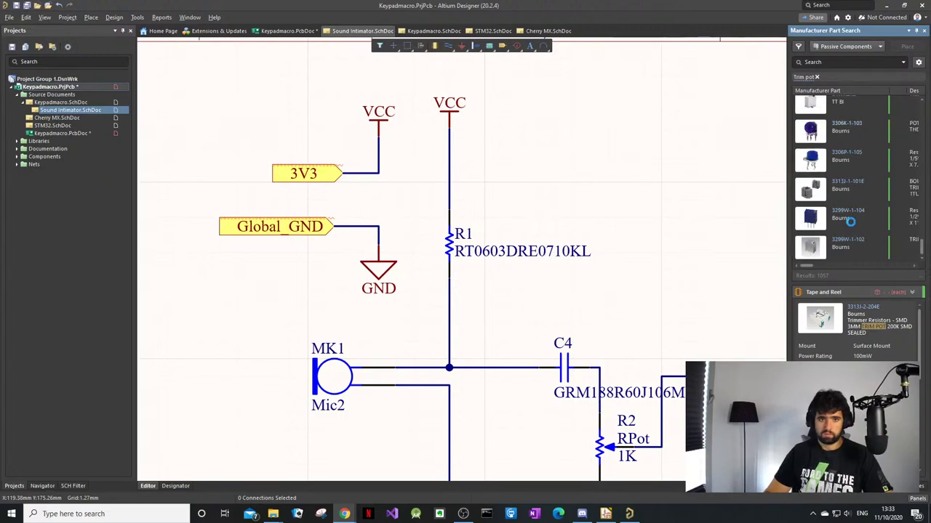
left_click(856, 160)
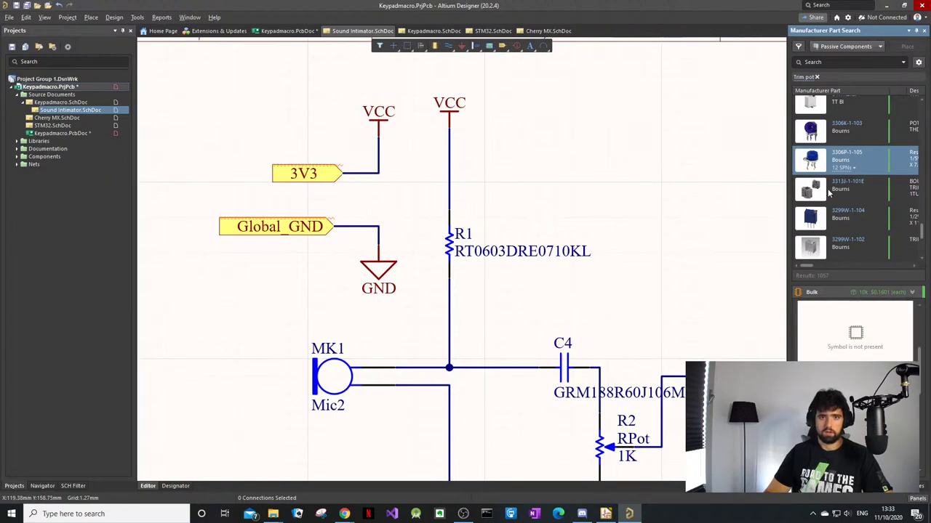
Step: Browse past the Bourns 3352 series and view the details of the blue Bourns trimmer listed after the 3352W-1-501
scroll(834, 210, "down", 5)
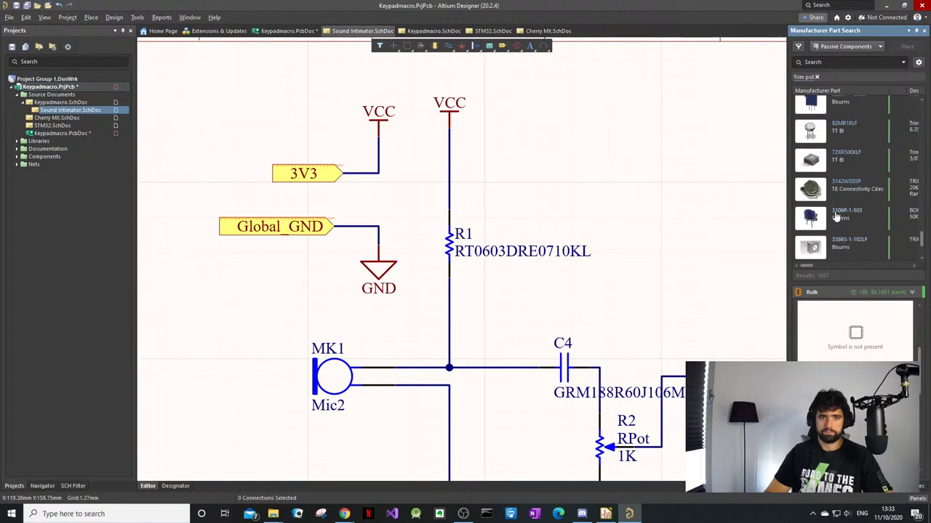
scroll(834, 210, "down", 5)
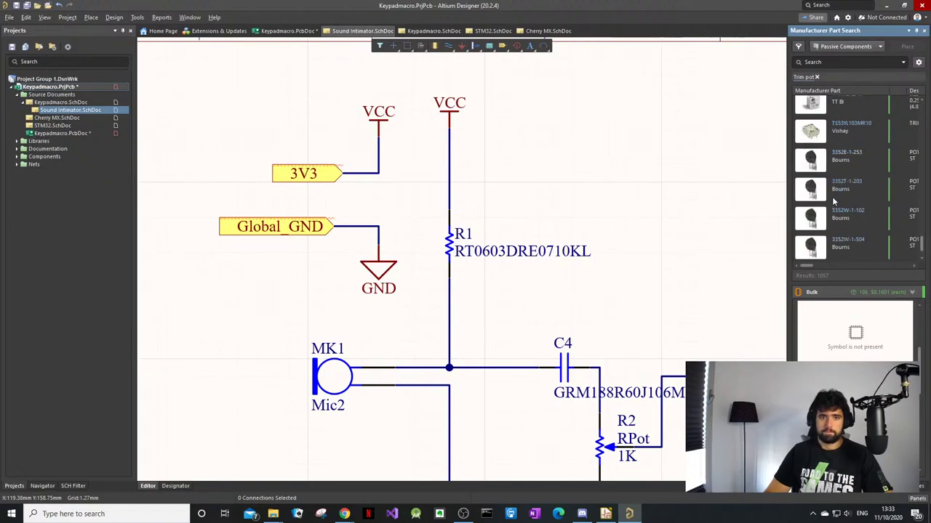
scroll(836, 201, "down", 3)
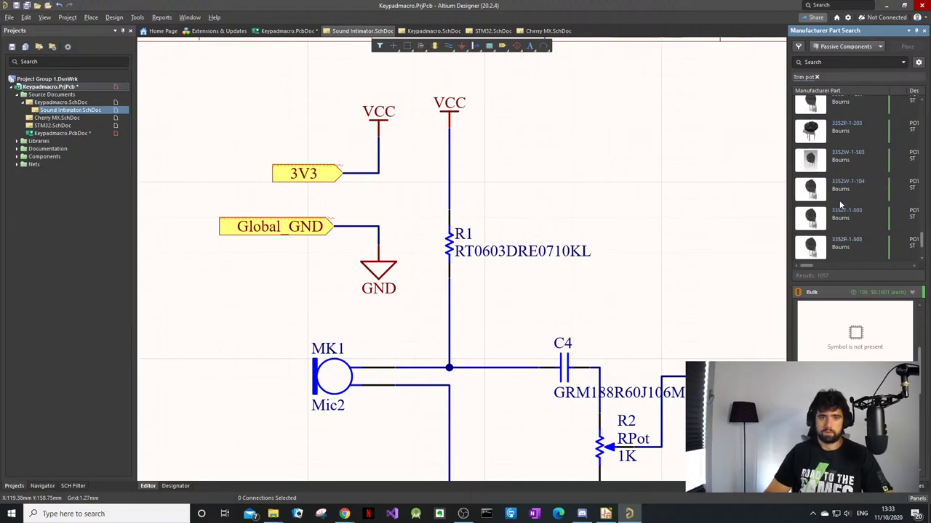
scroll(840, 203, "down", 5)
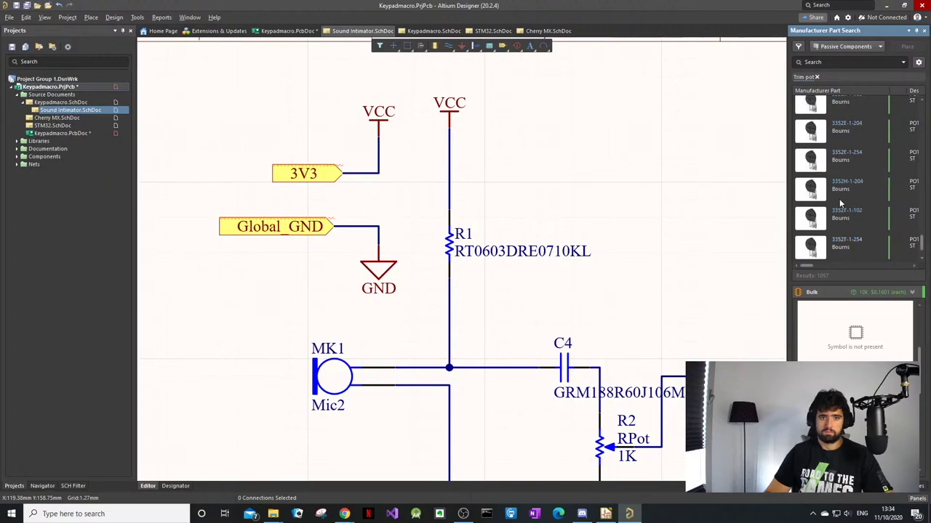
scroll(841, 203, "down", 2)
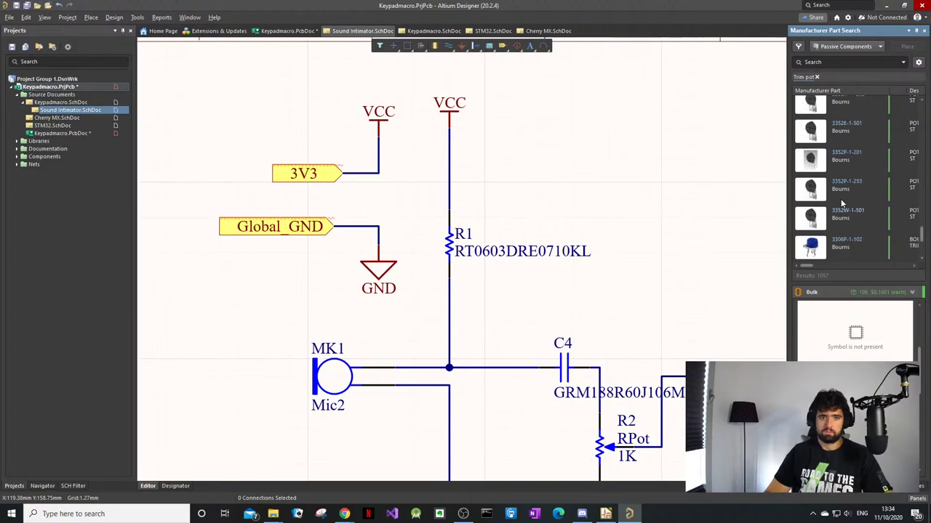
left_click(871, 251)
Step: Return to the start of the Trim pot list and place the Murata PV37W101C01B00 in the empty area above C4 on the schematic
scroll(868, 248, "up", 10)
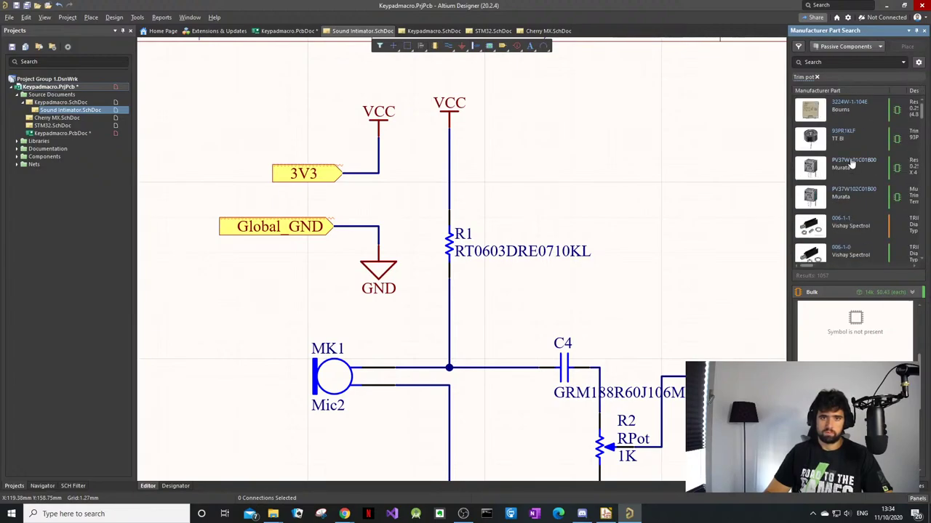
left_click(858, 167)
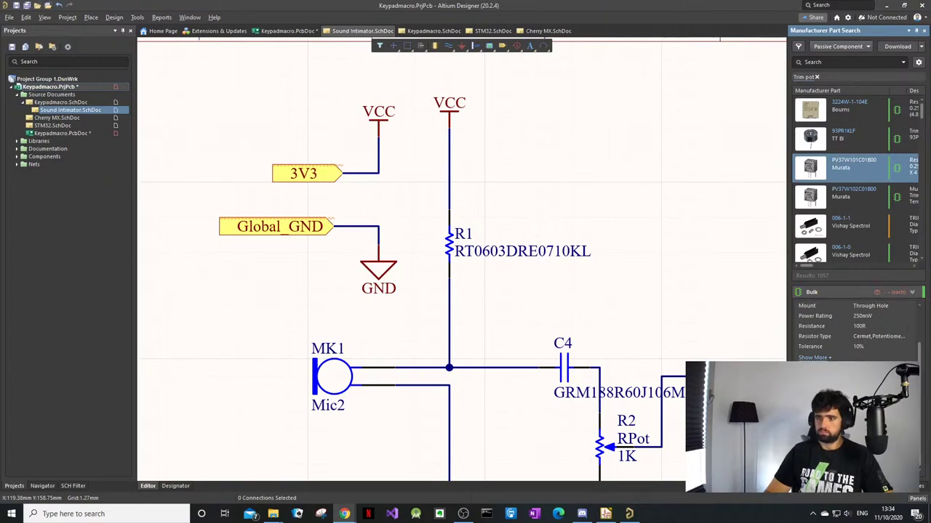
scroll(857, 334, "down", 1)
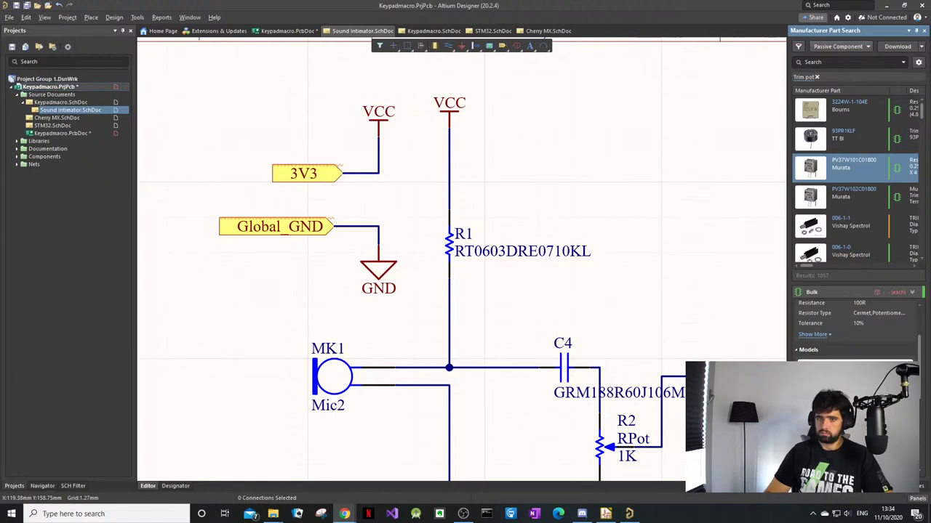
left_click(855, 176)
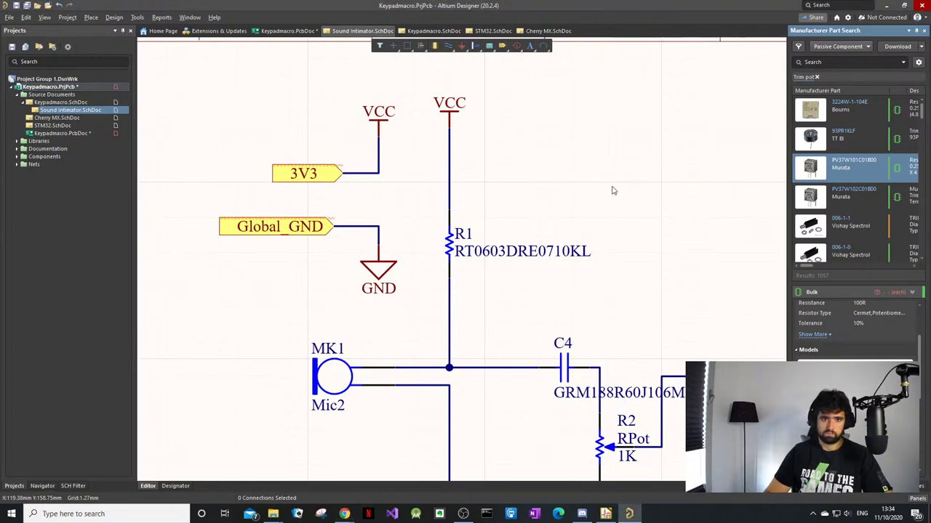
left_click_drag(601, 190, 587, 190)
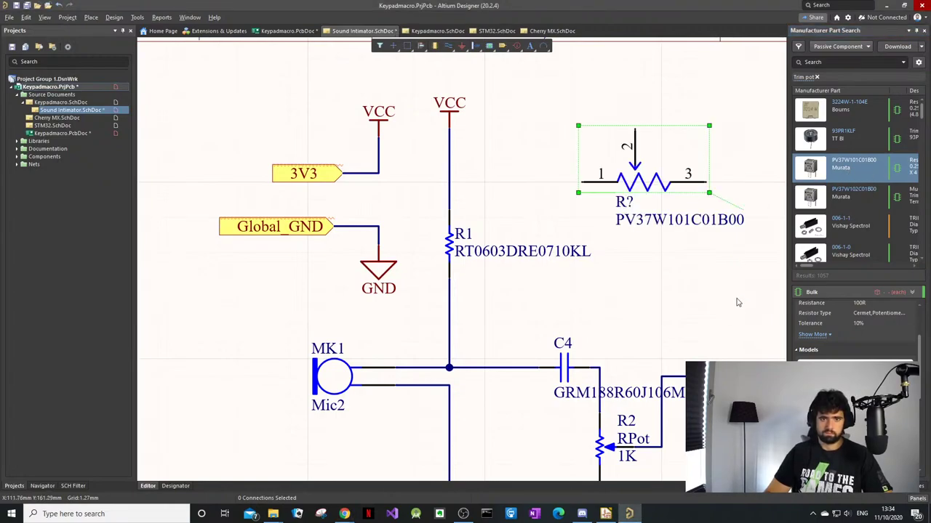
left_click(756, 293)
Step: Delete the generic RPot R2 and move its GND symbol straight down to make room for the replacement potentiometer
scroll(596, 252, "down", 3, "ctrl")
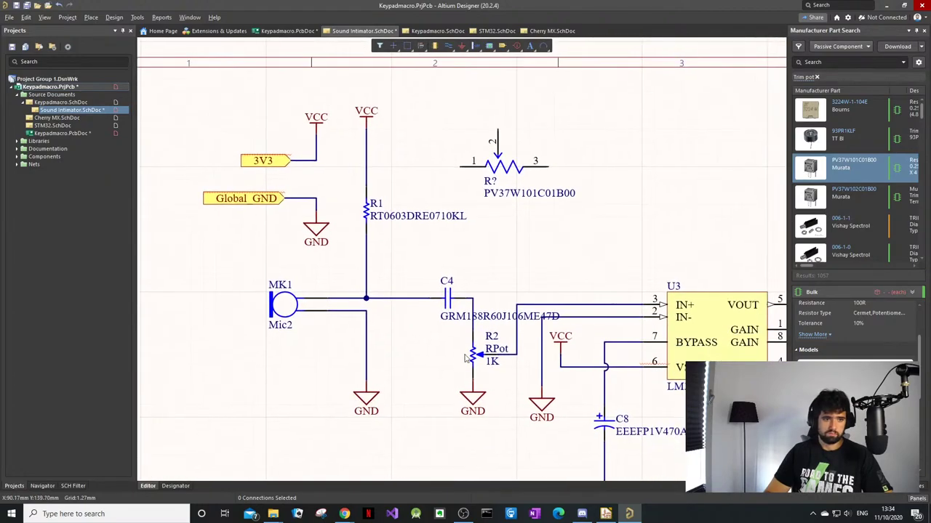
left_click(475, 354)
key("Delete")
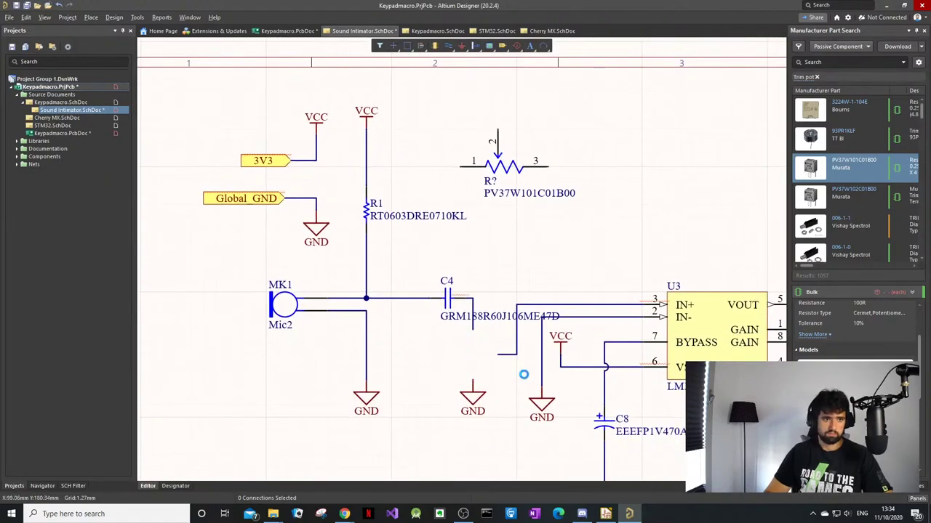
left_click_drag(472, 398, 472, 454)
Step: Rotate the PV37W101C01B00 so pin 1 points up and pin 2 faces U3, and move it into R2's former place below C4
left_click(499, 170)
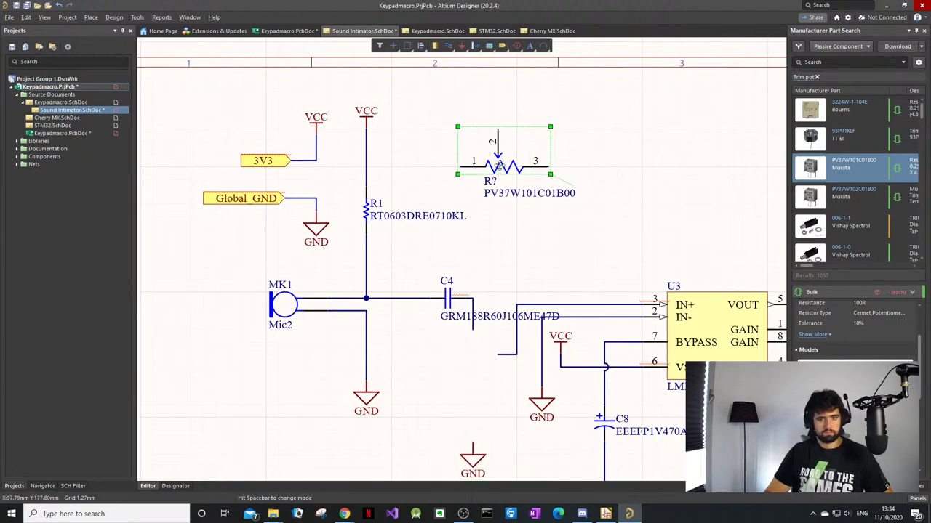
key("space")
key("space")
left_click_drag(499, 170, 508, 390)
key("space")
scroll(483, 354, "up", 2, "ctrl")
Step: Shift C4 with its wires slightly towards MK1, and move the PV37W101C01B00 so pin 1 lines up beneath C4's downward wire
left_click(441, 291)
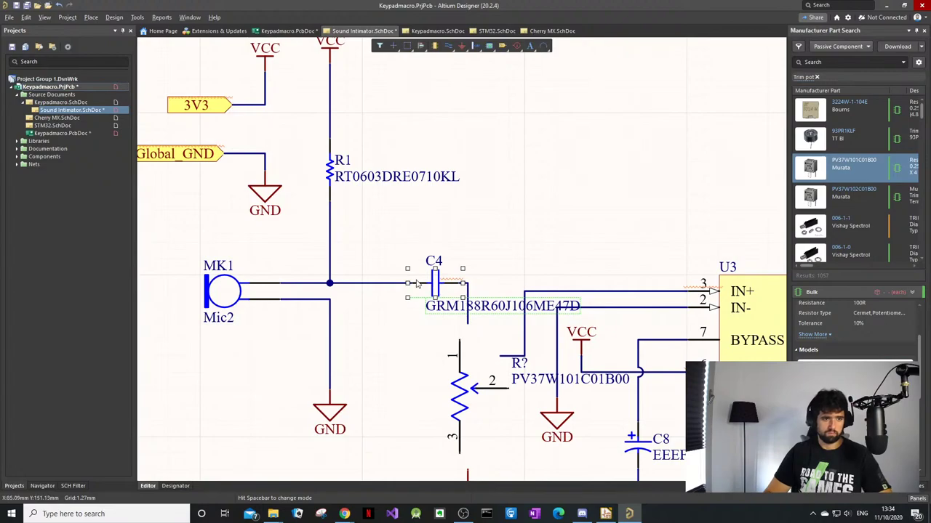
left_click_drag(441, 291, 426, 289)
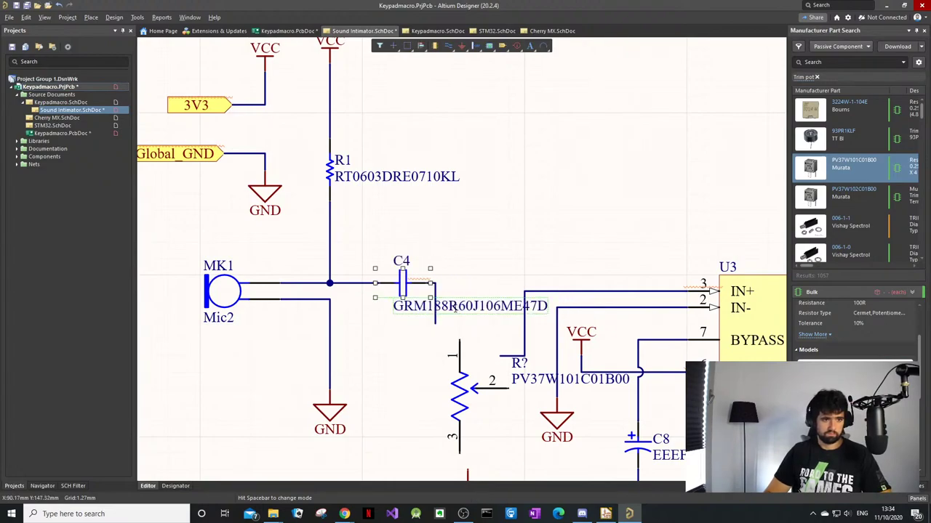
left_click_drag(446, 401, 422, 409)
scroll(503, 383, "up", 2, "ctrl")
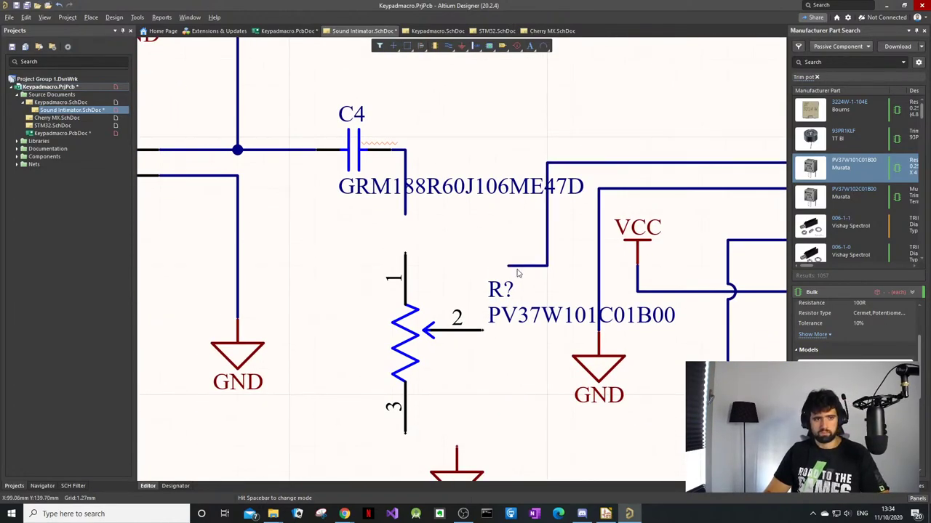
key("Escape")
Step: Replace the old wire at U3's IN+ with a new one from the potentiometer's pin 2 to U3 pin 3
key("p")
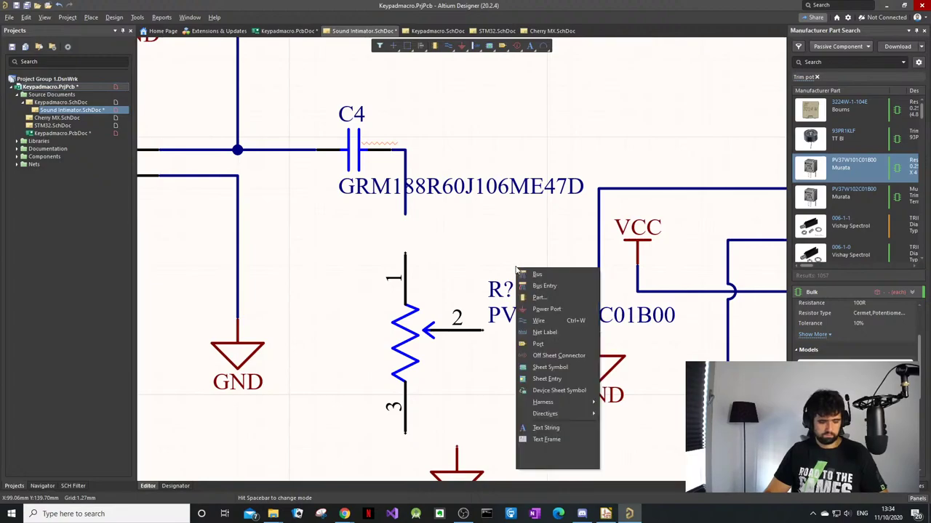
key("w")
left_click(482, 331)
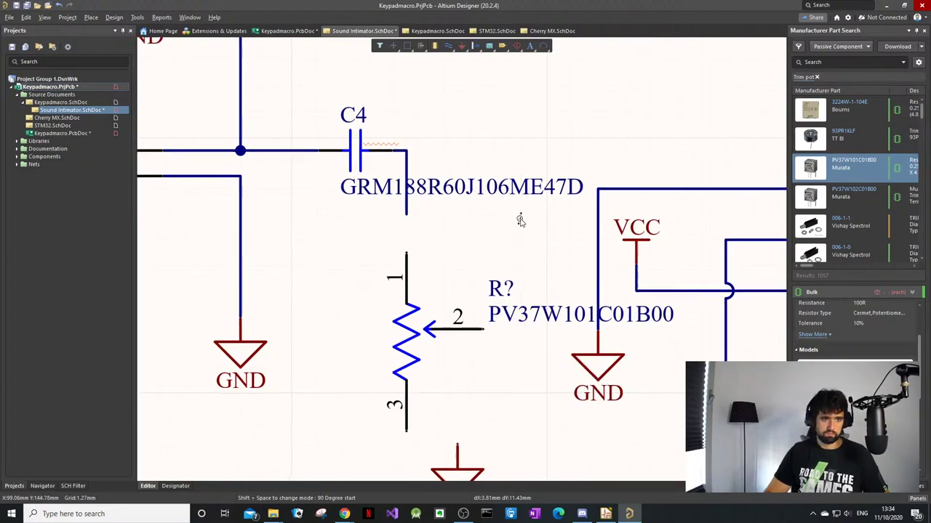
scroll(517, 218, "down", 3, "ctrl")
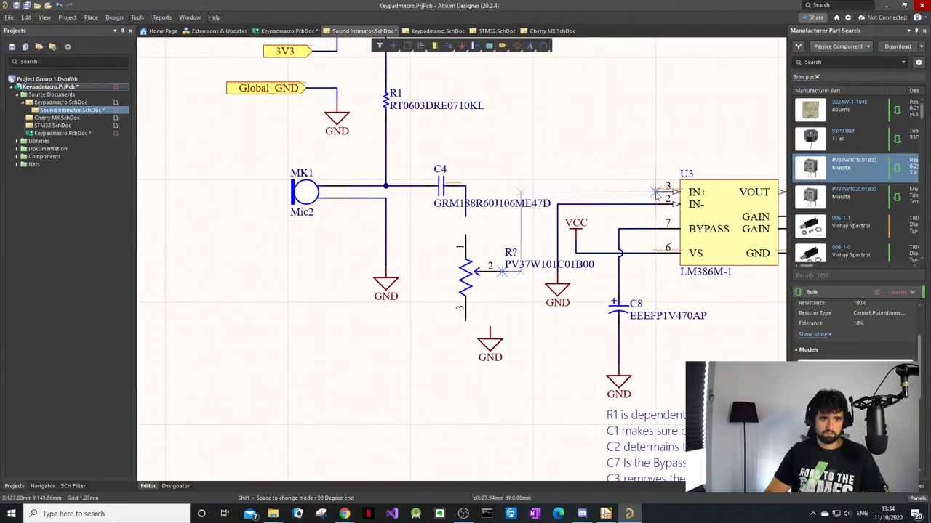
scroll(466, 241, "up", 3, "ctrl")
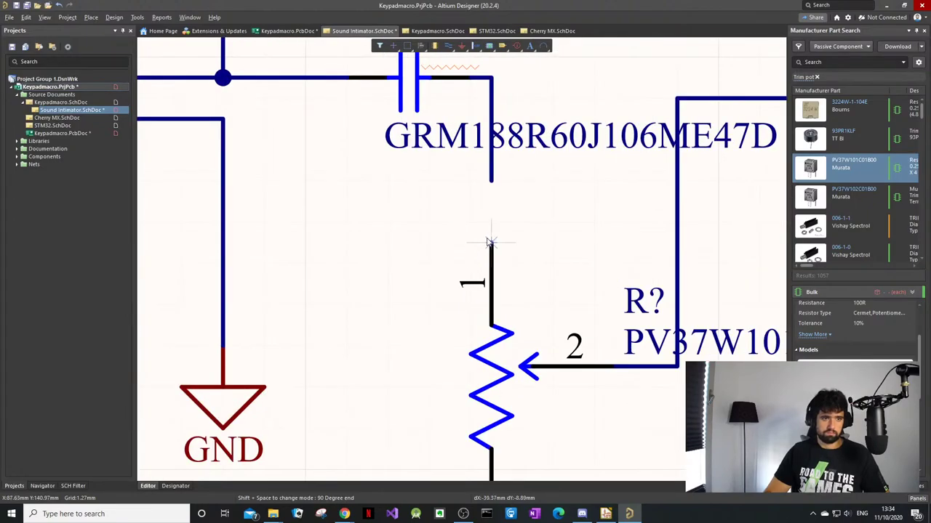
Step: Wire the potentiometer's pin 1 up to the open wire end coming from C4
left_click(492, 243)
left_click(492, 181)
scroll(492, 245, "down", 3, "ctrl")
scroll(501, 322, "up", 2, "ctrl")
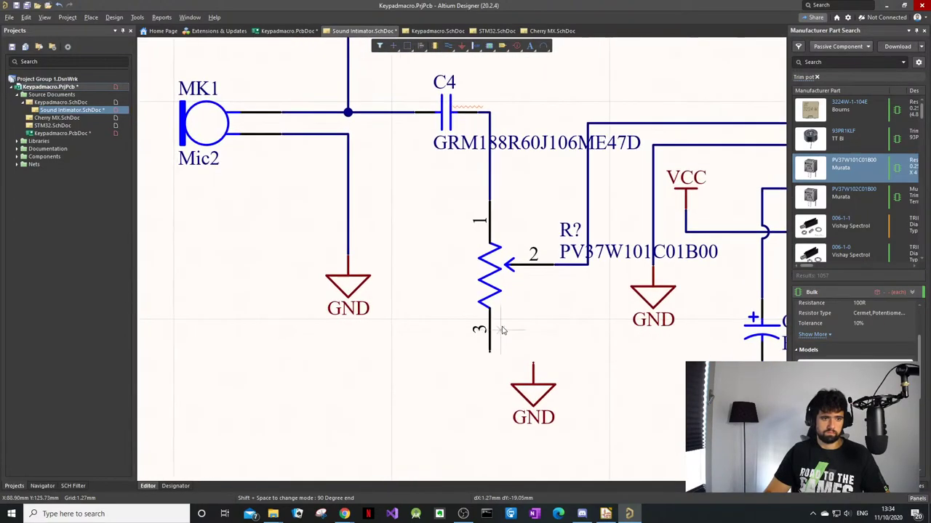
Step: Move the loose GND symbol directly below the potentiometer's pin 3 and wire the two together
left_click_drag(533, 363, 495, 410)
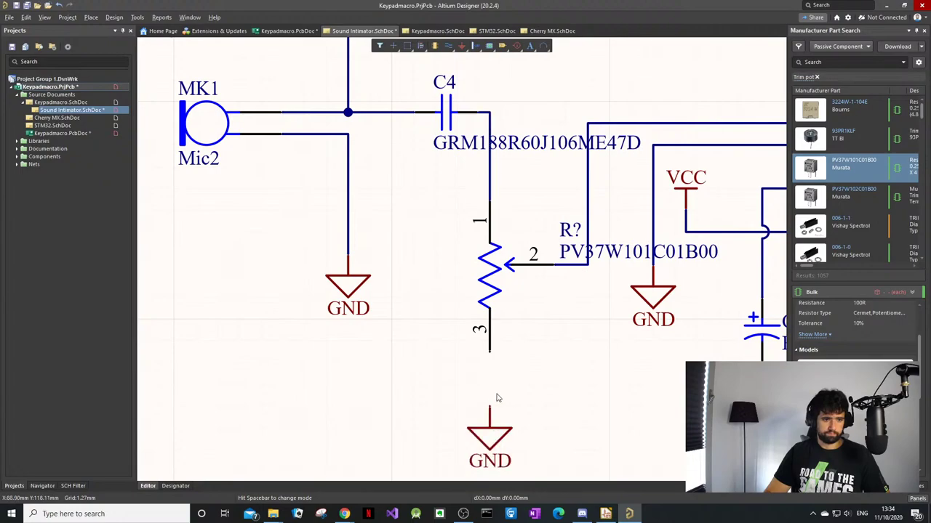
key("p")
key("w")
left_click(490, 408)
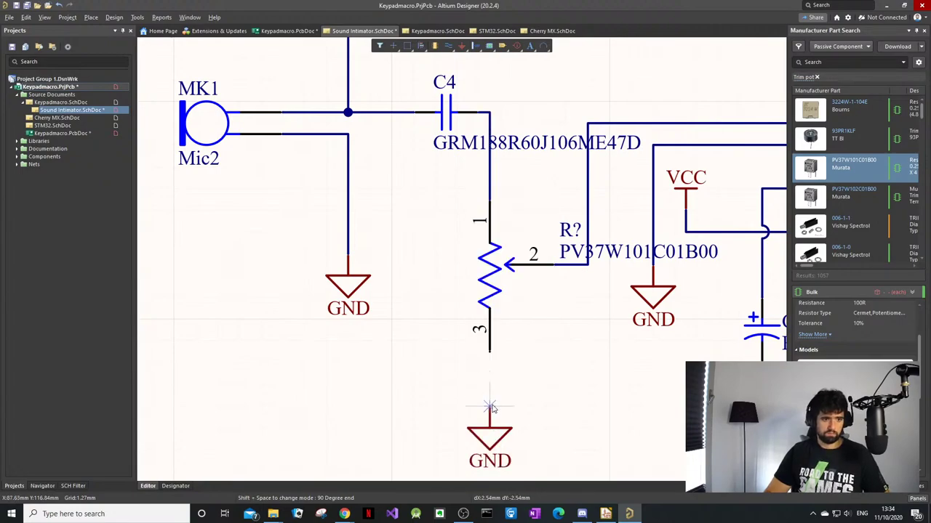
left_click(489, 352)
Step: Annotate the schematics quietly and accept the designator change for the new potentiometer
scroll(582, 300, "down", 2, "ctrl")
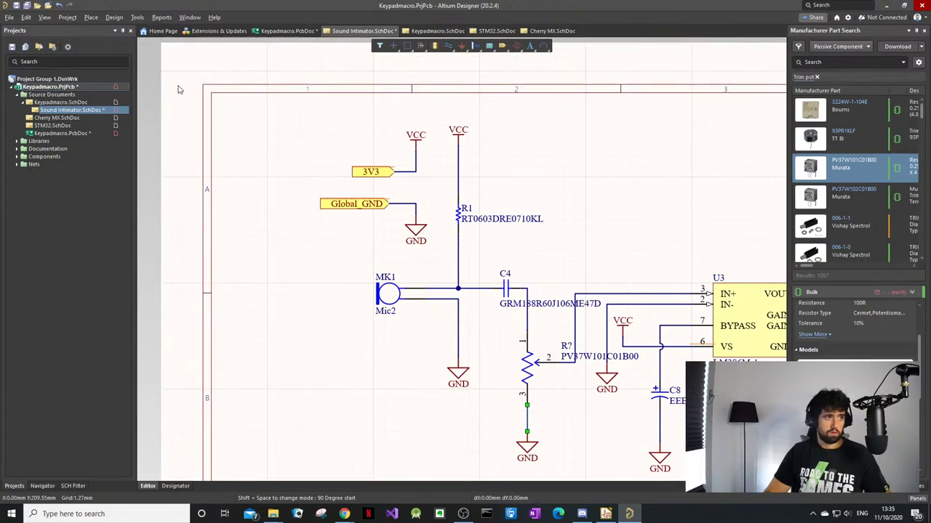
left_click(137, 17)
mouse_move(182, 115)
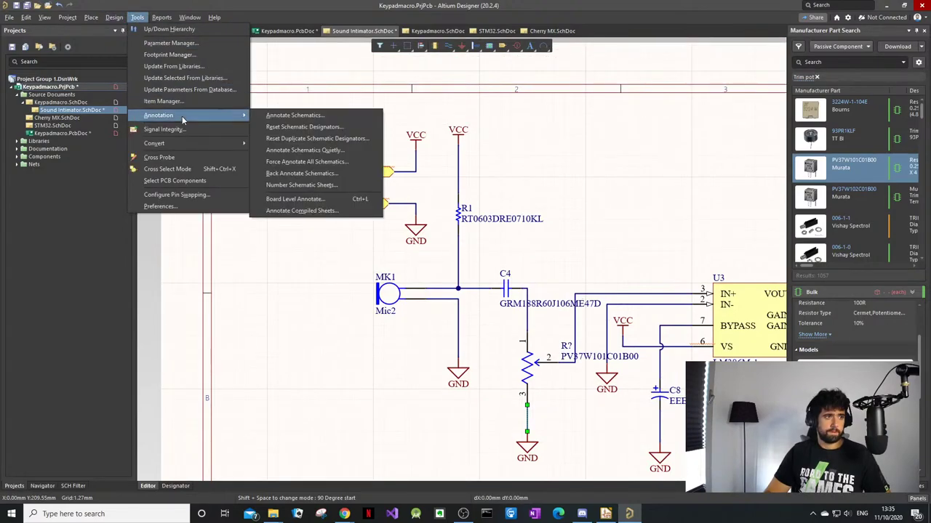
left_click(305, 151)
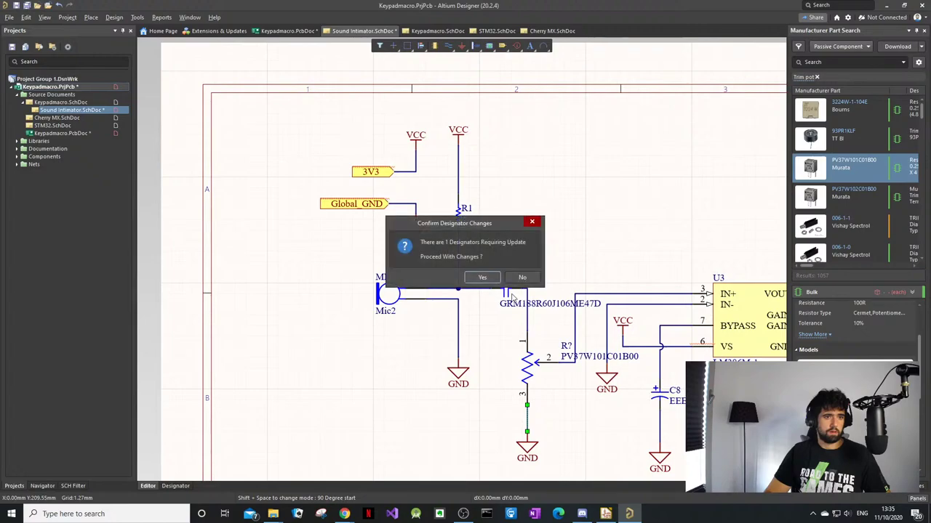
left_click(481, 277)
Step: Examine C5 and the flagged pin on its V_OUT side in the Sound Intimator schematic
scroll(600, 246, "down", 3, "ctrl")
right_click_drag(599, 246, 451, 238)
scroll(640, 251, "up", 6, "ctrl")
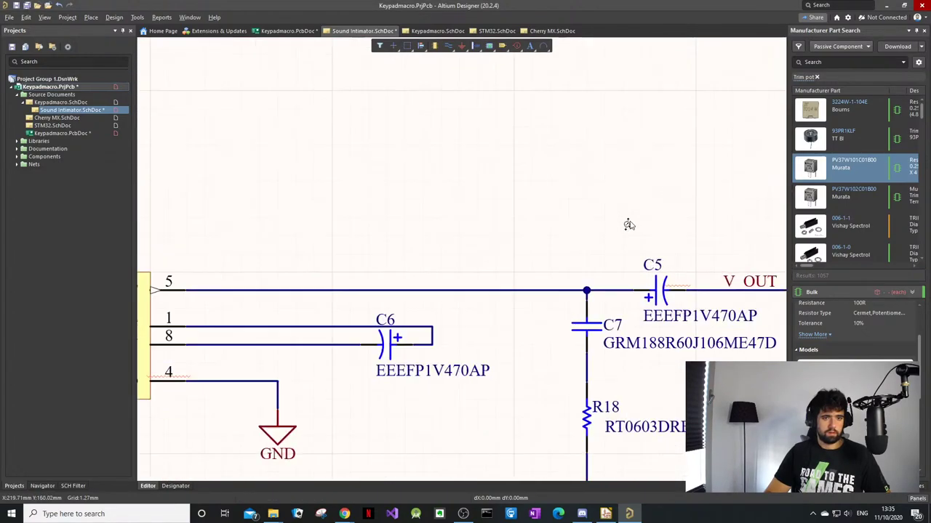
scroll(619, 252, "up", 1, "ctrl")
left_click(705, 291)
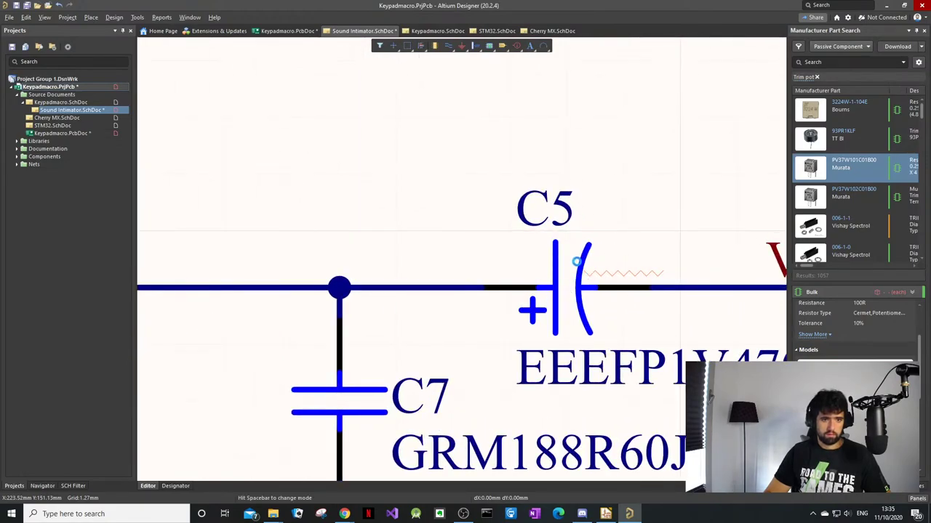
left_click(564, 300)
right_click(563, 300)
left_click(599, 225)
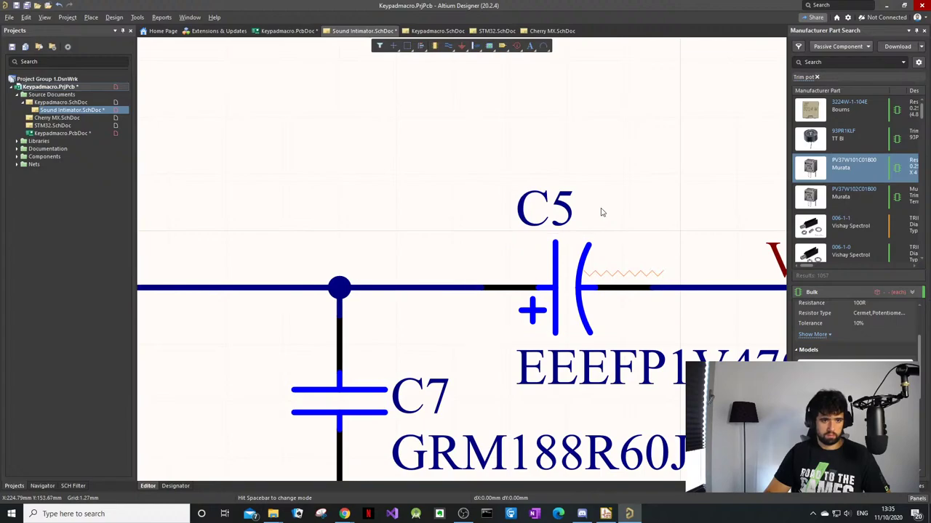
Step: Compile the project, jump to the error on net MIC_OUT_TO_CONTROLLER, and close the messages
key("c")
key("c")
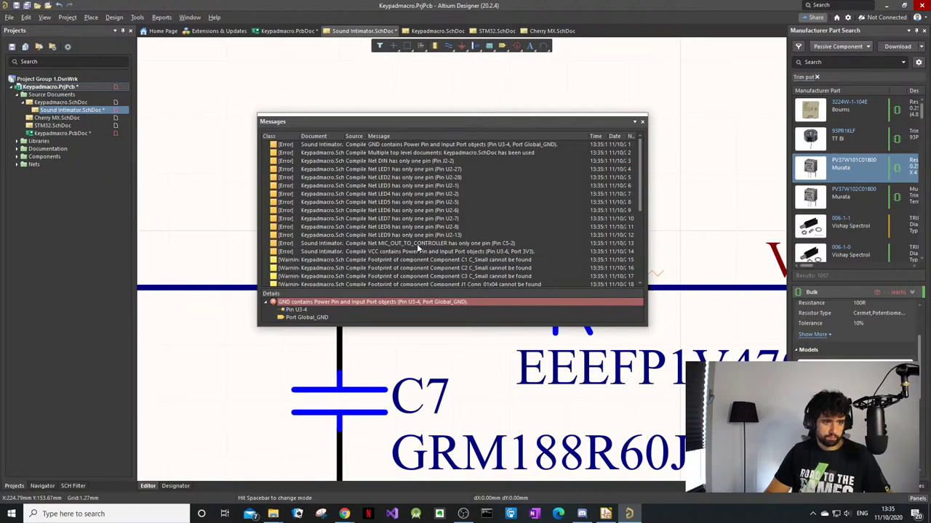
left_click(417, 244)
double_click(509, 244)
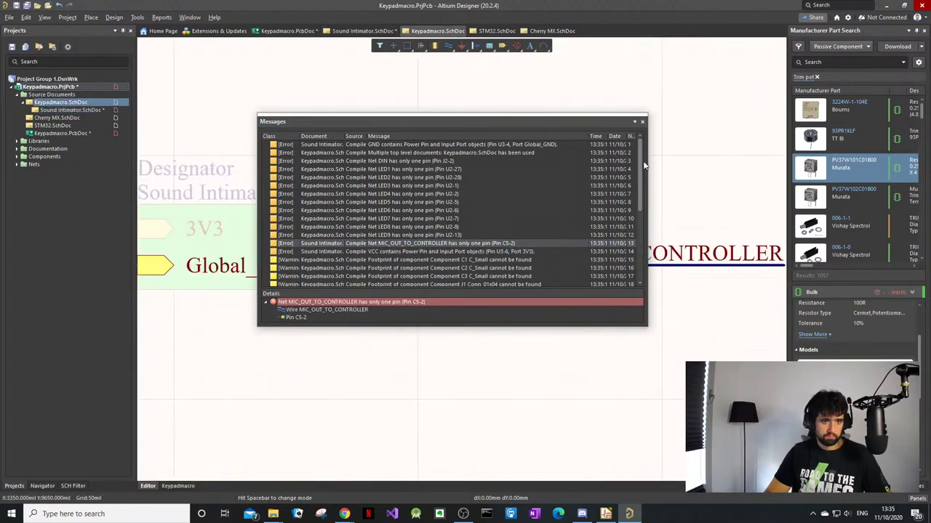
left_click(642, 121)
Step: Reposition the MIC_OUT_TO_CONTROLLER net label so it sits directly on the wire beside the MIC_OUT sheet entry
middle_click_drag(467, 282, 546, 251)
left_click(477, 233)
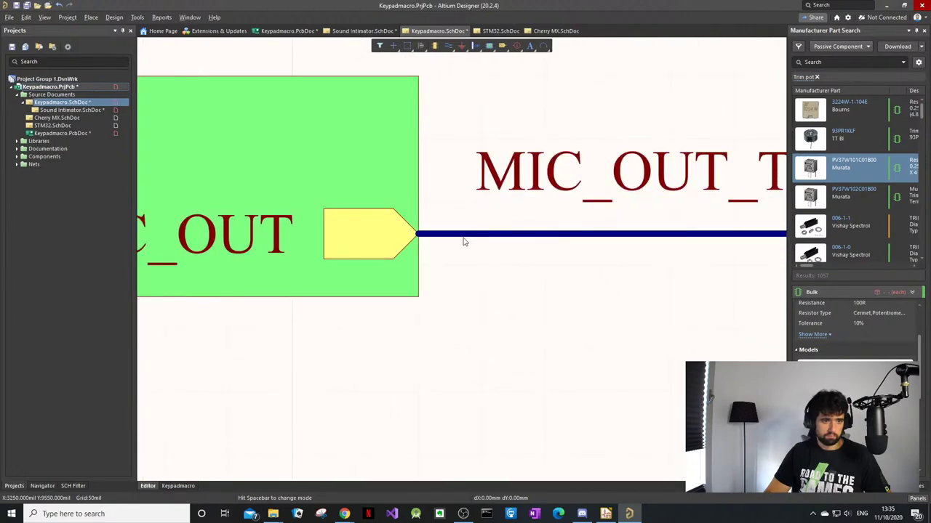
left_click_drag(467, 232, 546, 203)
left_click_drag(593, 173, 463, 230)
Step: Recompile the project and review the remaining errors and warnings, including the details for MIC_OUT_TO_CONTROLLER
key("c")
key("c")
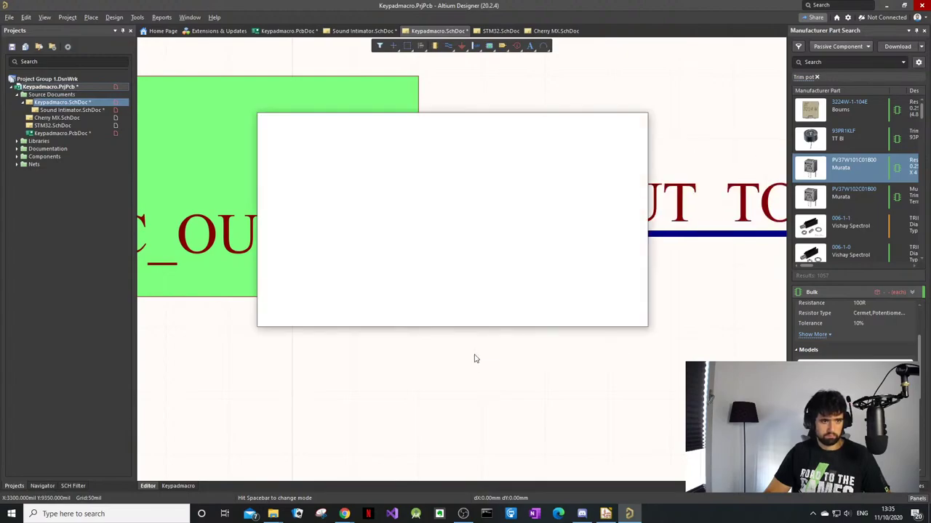
left_click(490, 243)
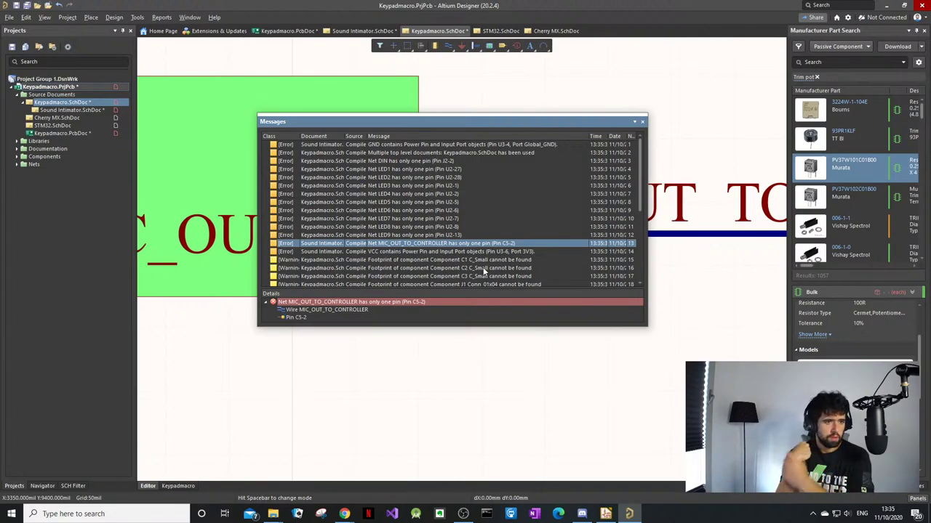
scroll(484, 271, "down", 5)
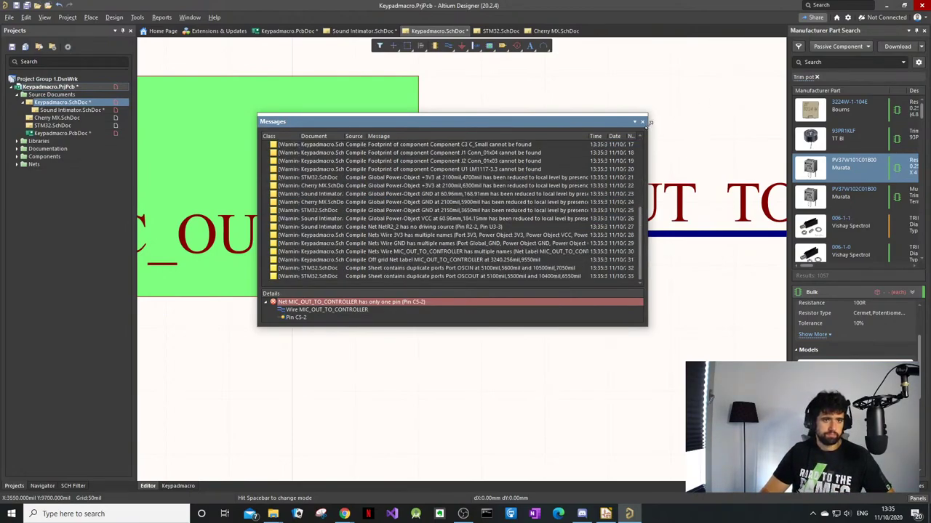
left_click(643, 122)
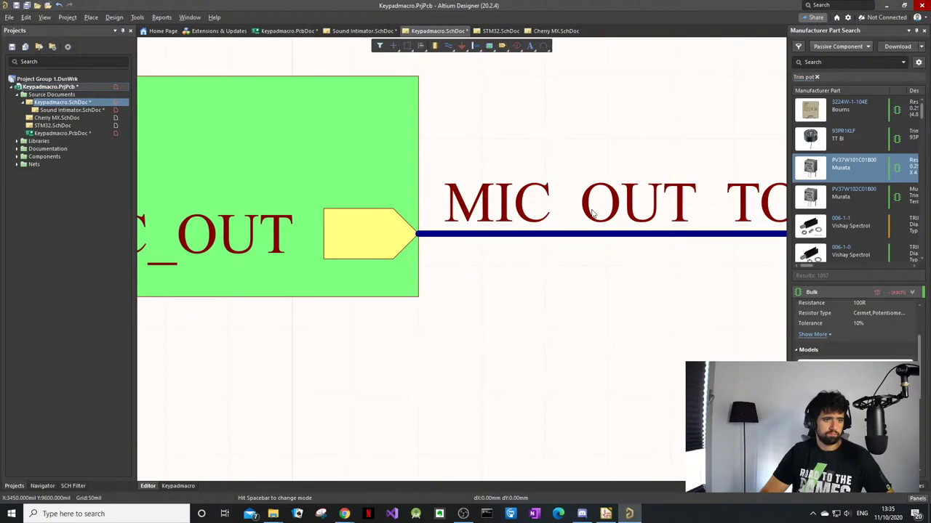
scroll(614, 211, "down", 5, "ctrl")
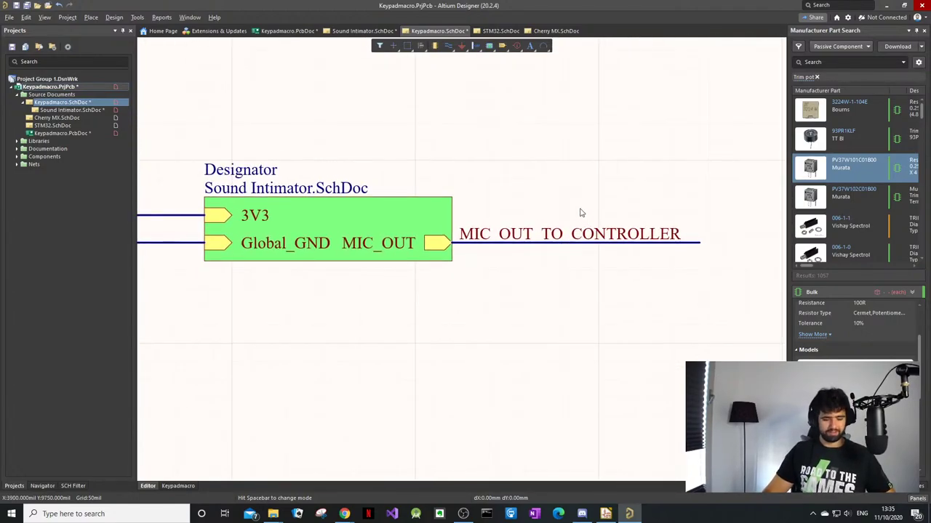
key("p")
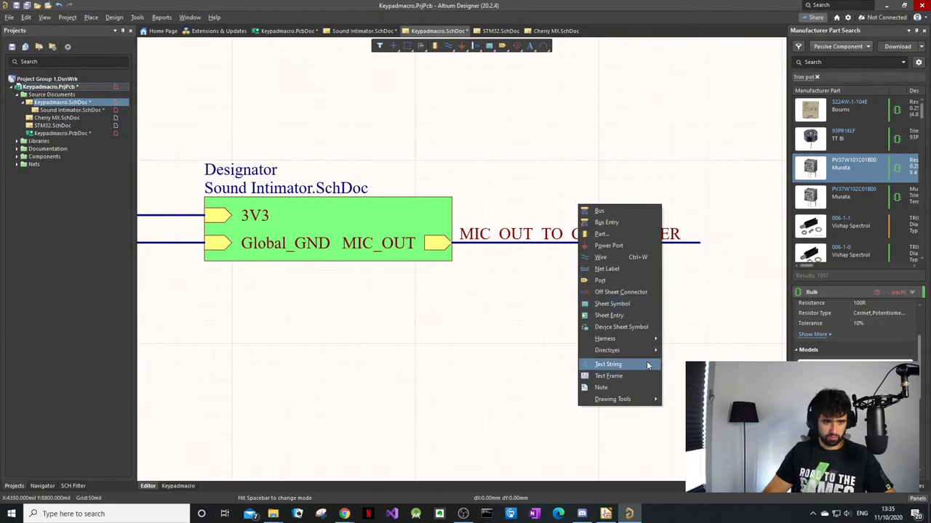
mouse_move(610, 350)
left_click(694, 351)
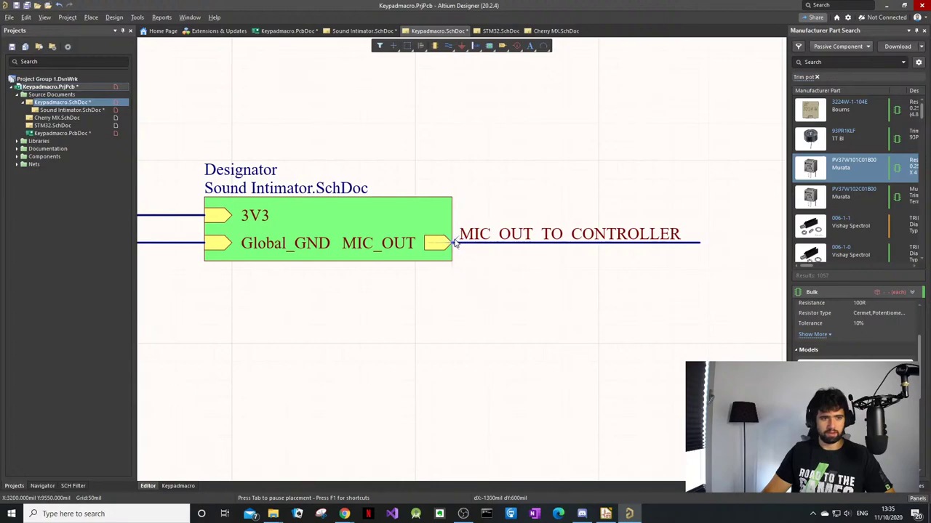
scroll(468, 251, "up", 3, "ctrl")
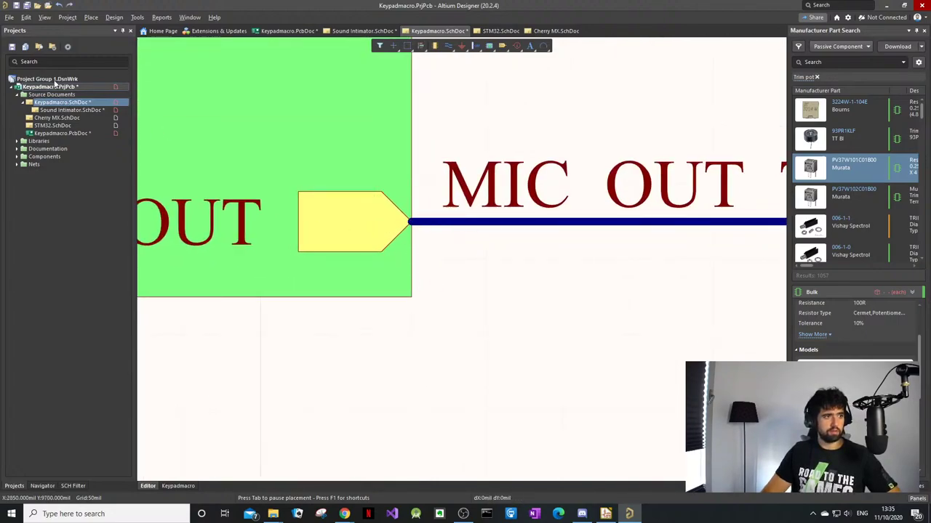
Step: Check the wiring at U3's GND pin 4 in the Sound Intimator schematic and save both modified schematics
left_click(16, 6)
left_click(89, 110)
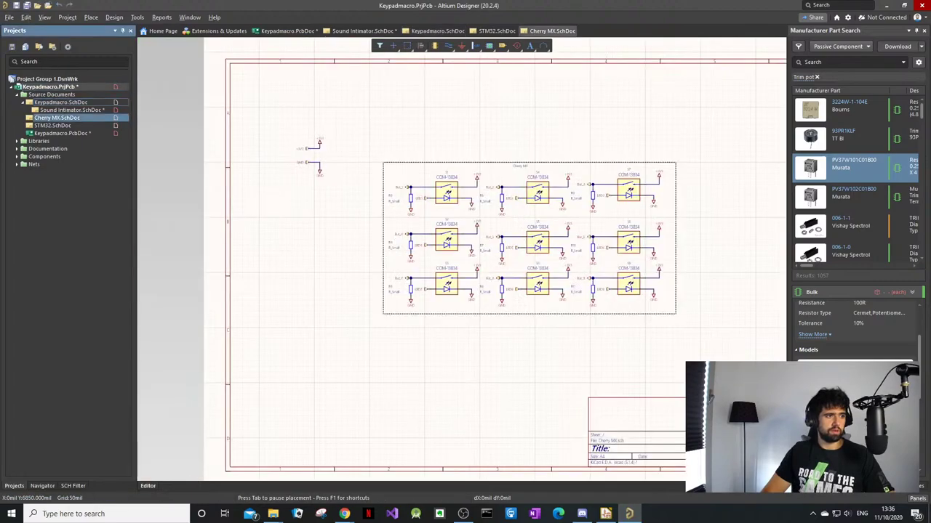
scroll(417, 260, "down", 5, "ctrl")
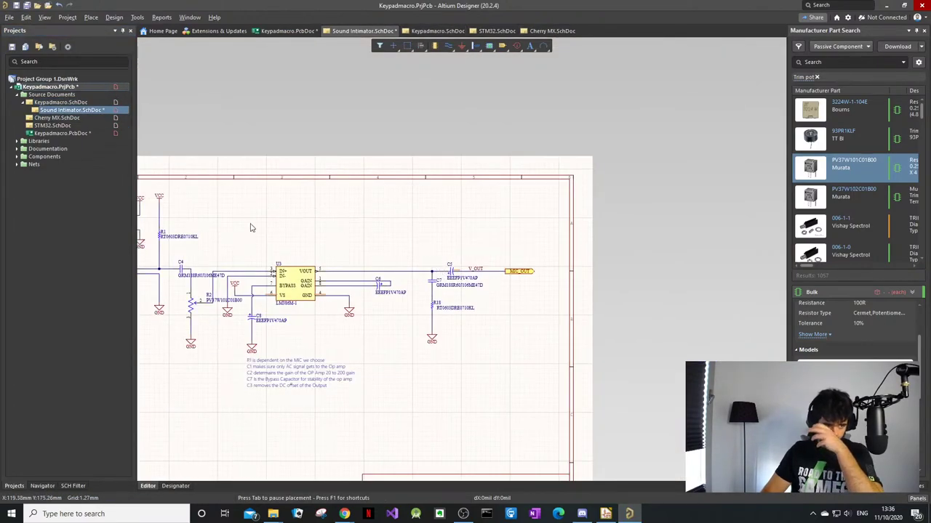
scroll(561, 283, "up", 8, "ctrl")
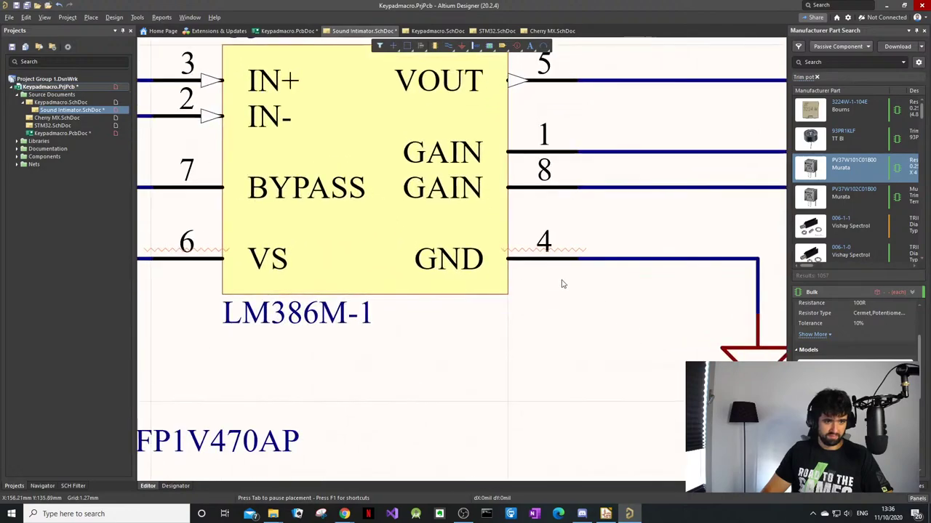
left_click_drag(611, 260, 646, 263)
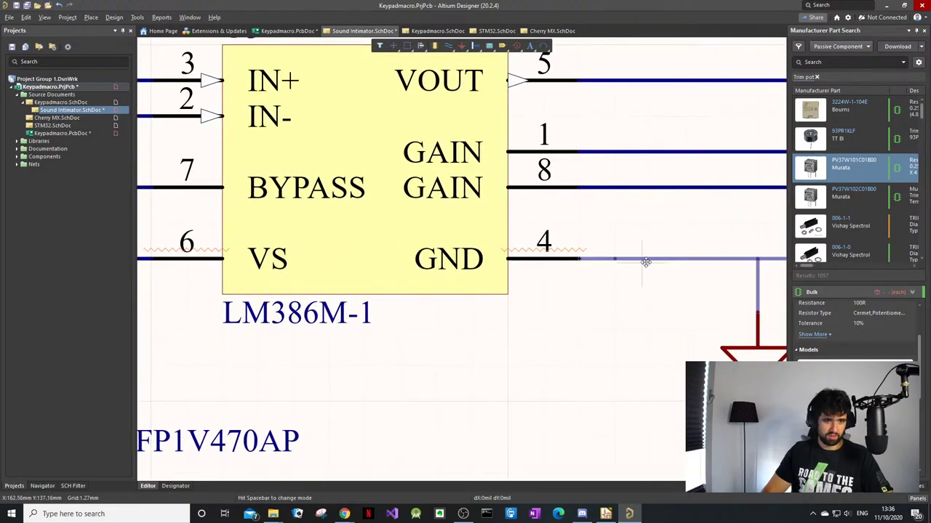
left_click(556, 253)
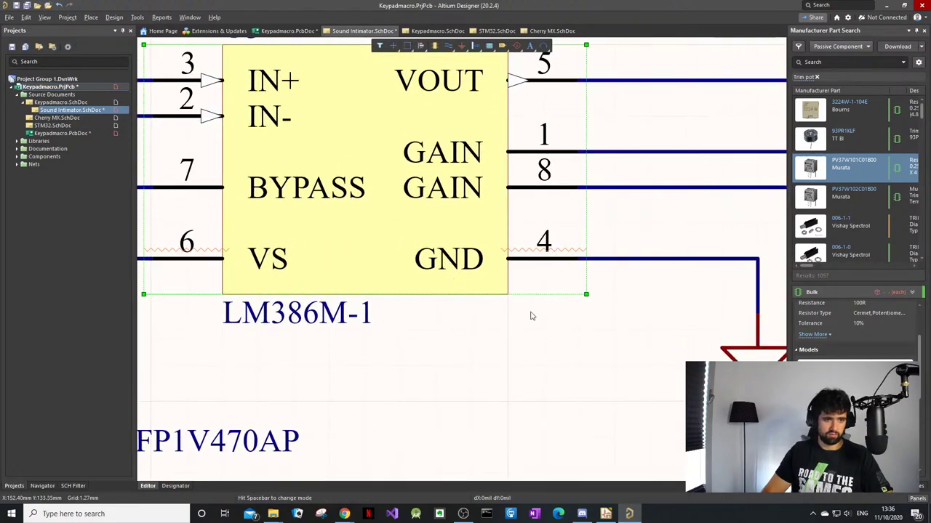
left_click(526, 351)
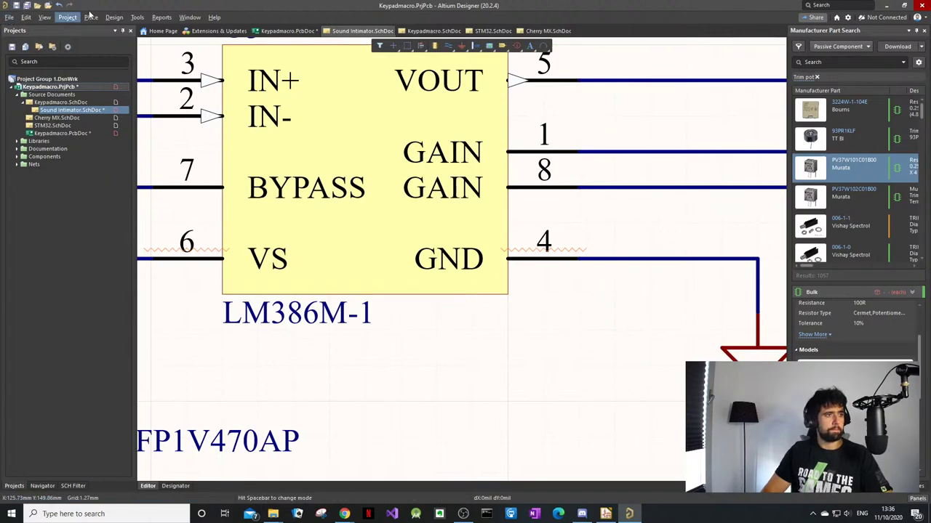
Step: Start updating Keypadmacro.PcbDoc from the schematics, create the component links automatically and match NetR2_2 to NetR2_3
left_click(114, 17)
left_click(152, 27)
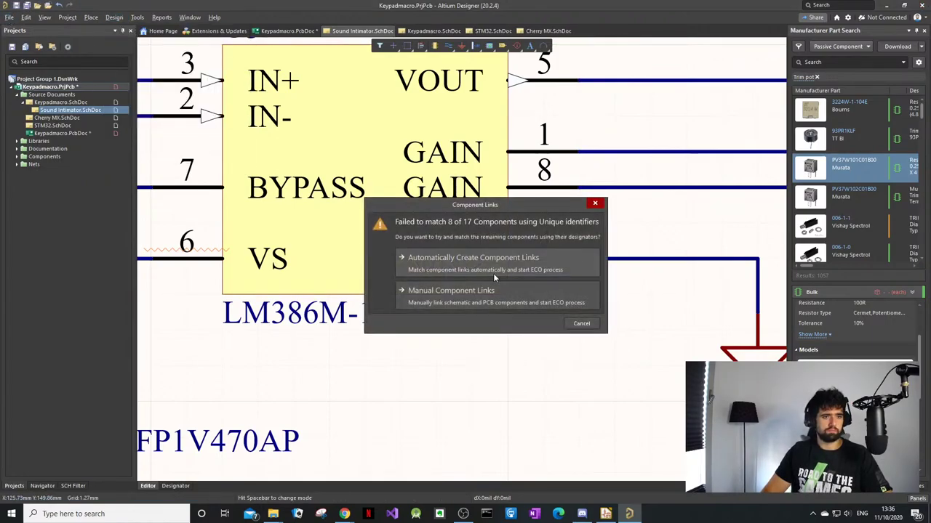
left_click(494, 277)
left_click(538, 282)
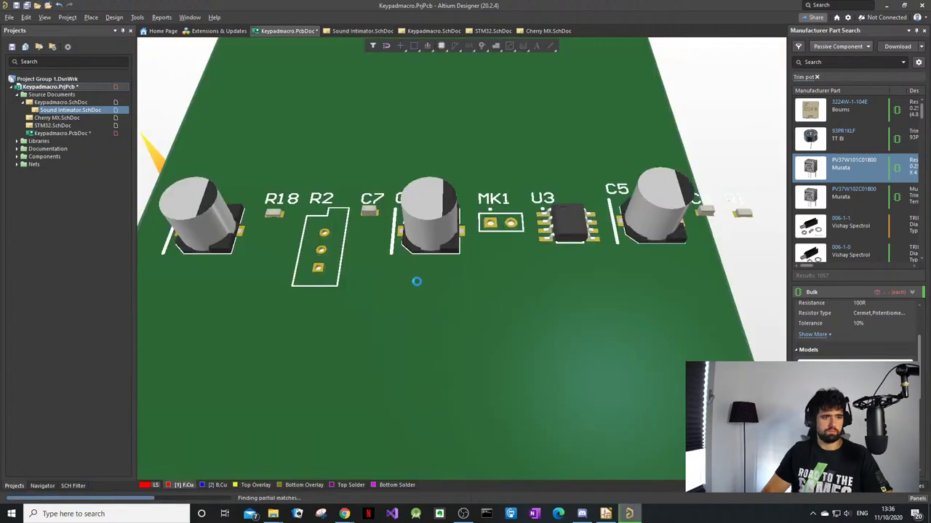
left_click(486, 277)
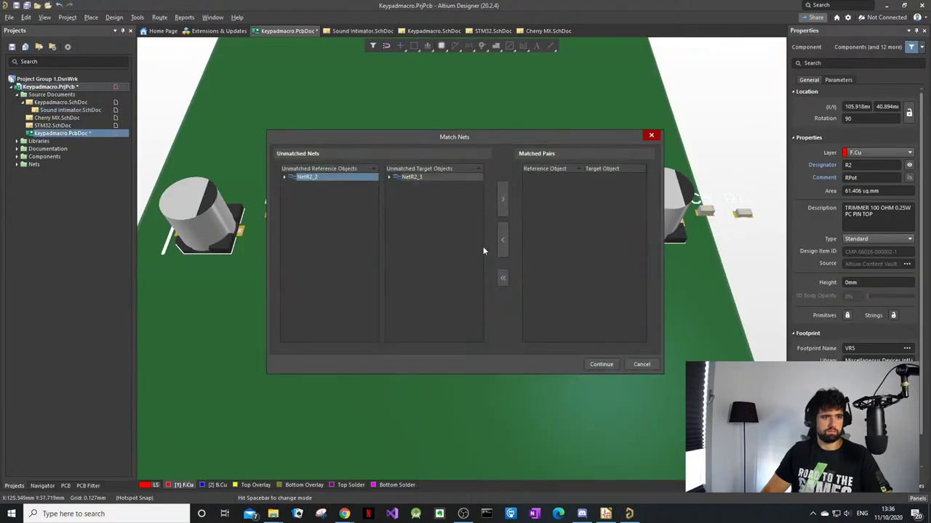
left_click(502, 198)
left_click(603, 363)
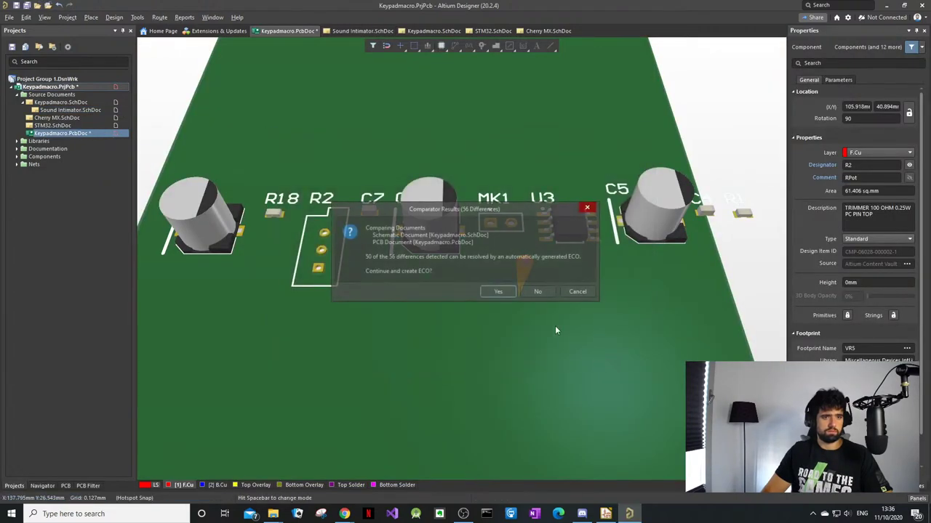
Step: Create the engineering change order for the board, execute its changes and close it
left_click(506, 292)
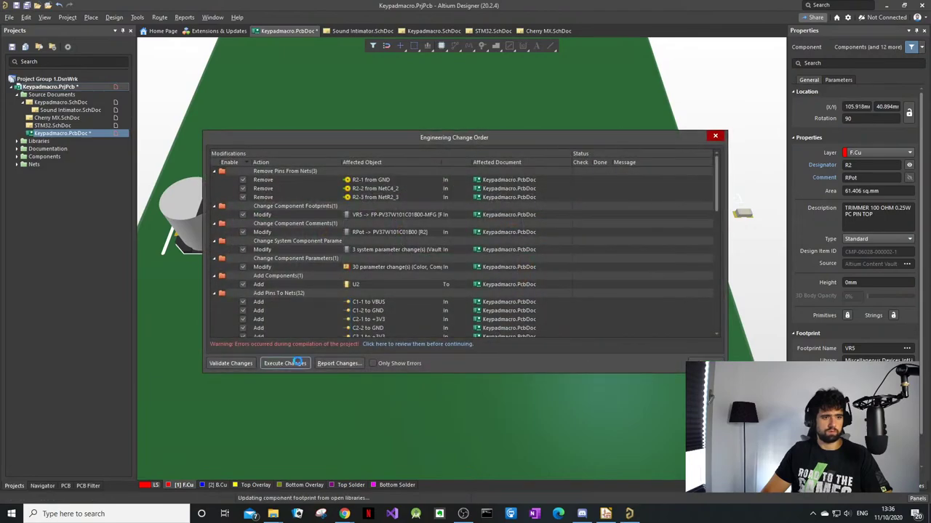
left_click(284, 363)
left_click(705, 363)
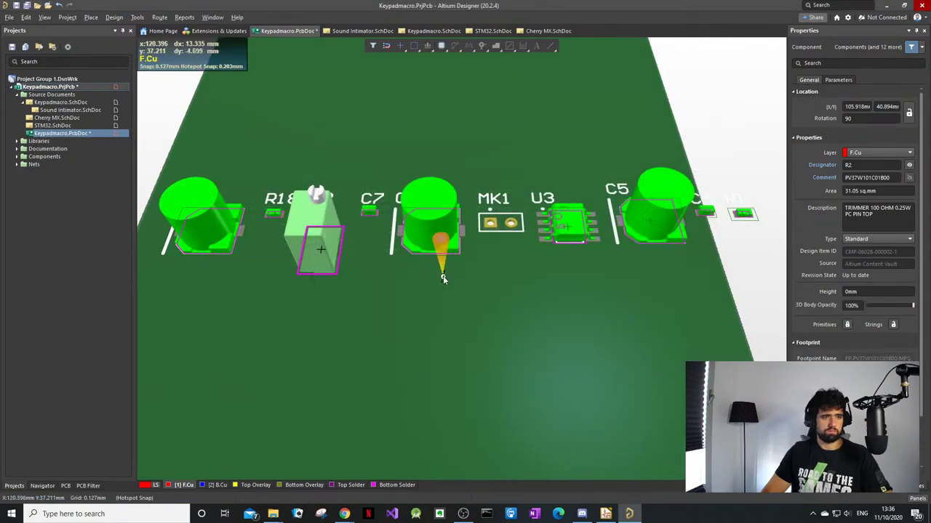
Step: Examine the updated R2 trimmer and the neighbouring component models on the board in 3D
scroll(443, 281, "down", 3, "ctrl")
left_click_drag(449, 318, 363, 290)
scroll(365, 293, "up", 2, "ctrl")
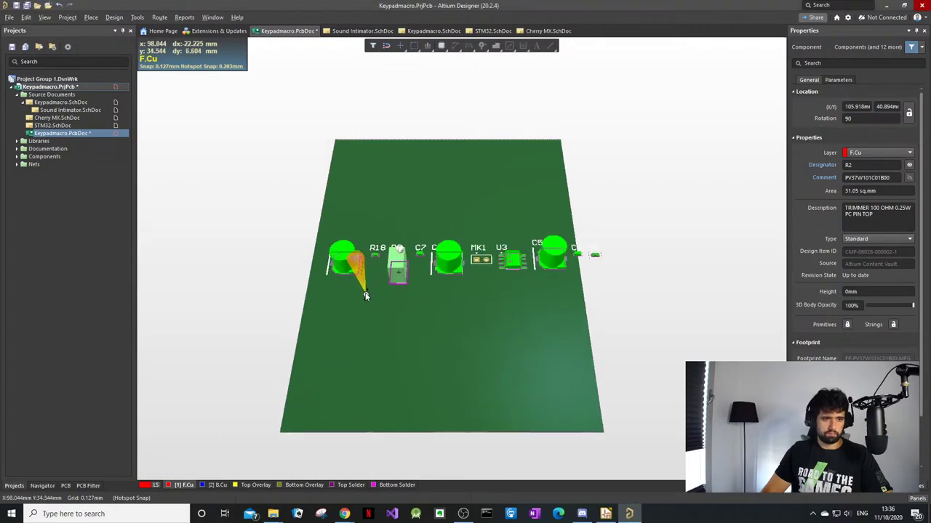
scroll(415, 258, "up", 2, "ctrl")
scroll(415, 254, "down", 1, "ctrl")
left_click_drag(435, 262, 455, 314)
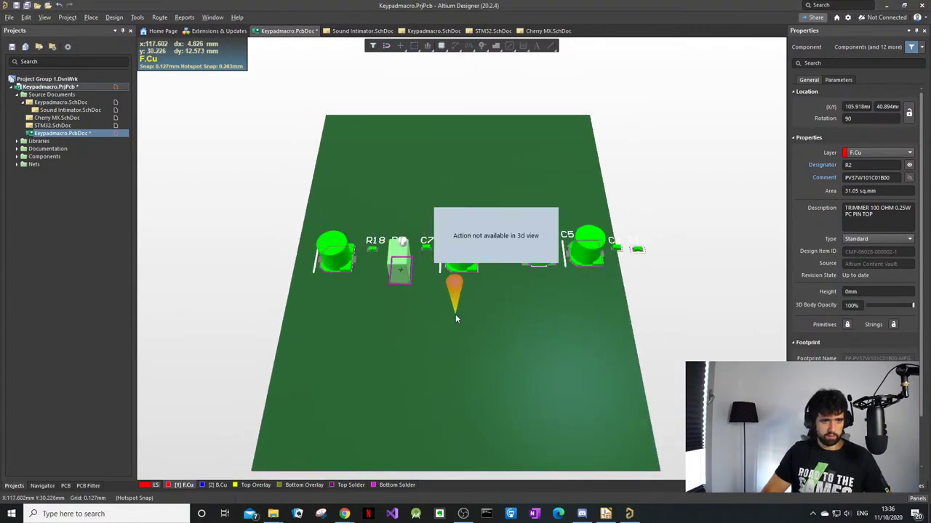
right_click_drag(411, 310, 440, 258)
scroll(477, 248, "down", 3, "ctrl")
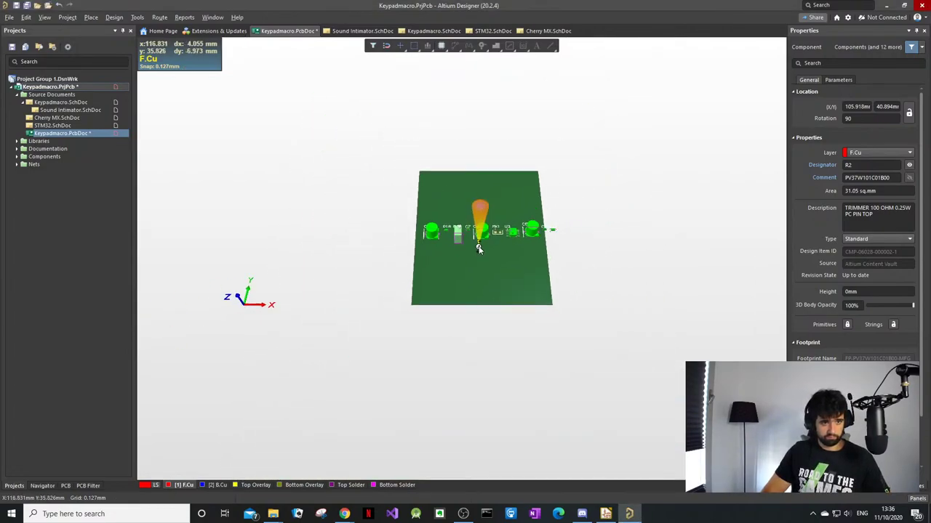
scroll(474, 244, "up", 5, "ctrl")
scroll(475, 244, "down", 2, "ctrl")
scroll(475, 244, "up", 1, "ctrl")
left_click(607, 222)
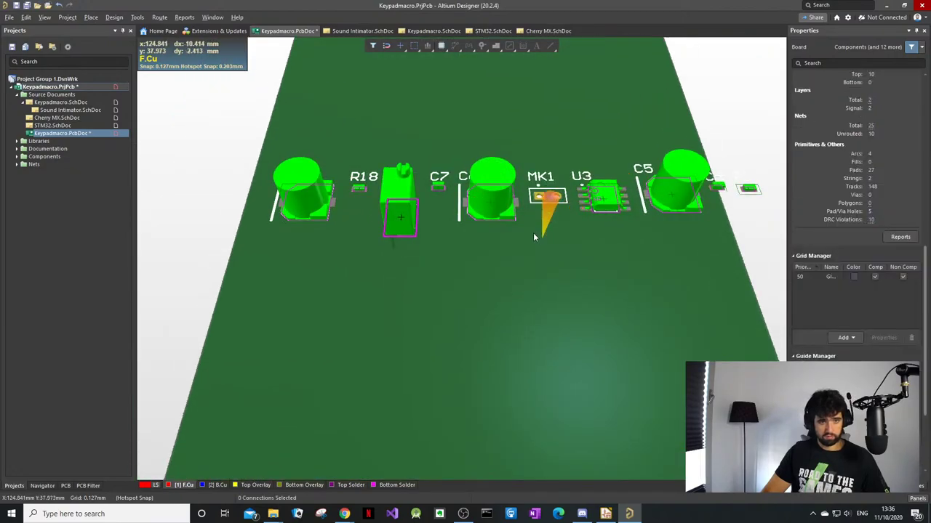
Step: Switch the board to the 2D view, move C5 above the component row and select U3
scroll(535, 237, "down", 4, "ctrl")
key("2")
scroll(611, 251, "up", 4, "ctrl")
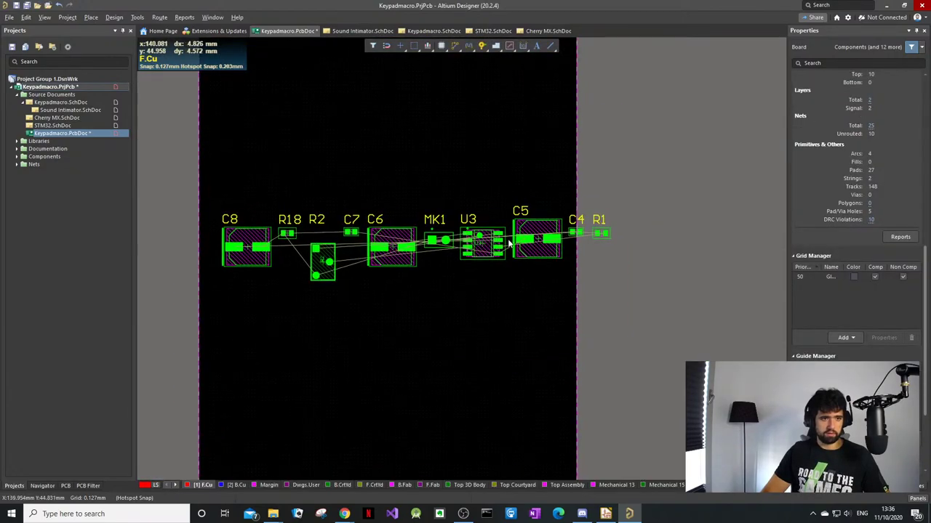
left_click_drag(569, 233, 442, 163)
left_click(488, 246)
scroll(423, 348, "down", 2, "ctrl")
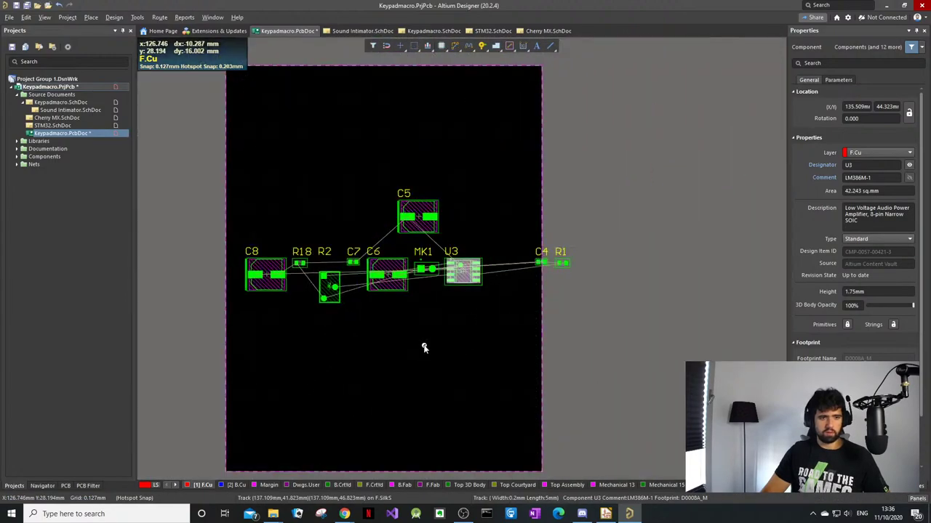
Step: Pull the Keypadmacro room off the overlapping Designator room and delete the Keypadmacro room
right_click_drag(271, 464, 626, 273)
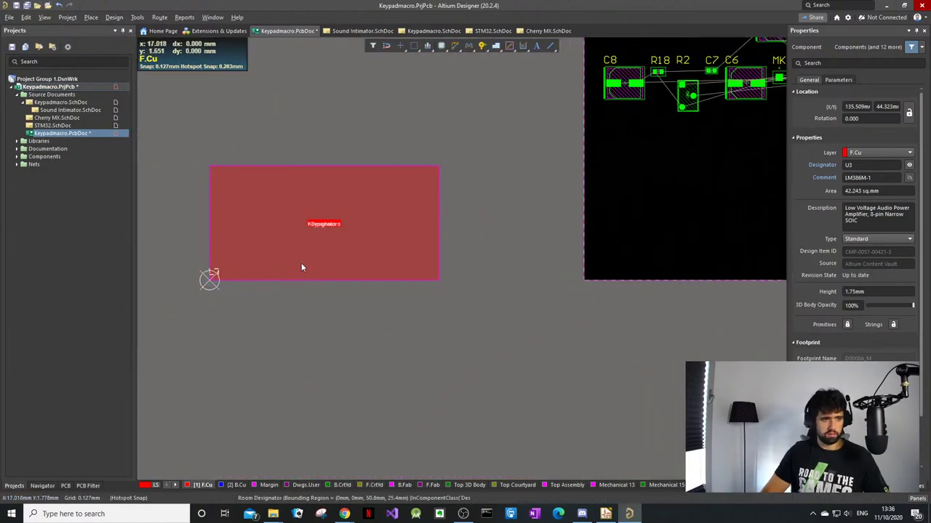
left_click_drag(292, 252, 463, 373)
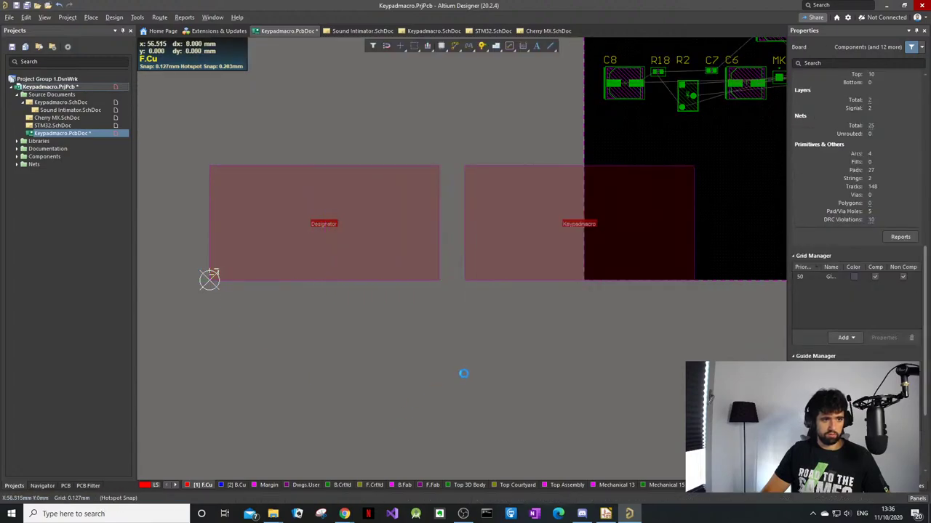
left_click(526, 255)
left_click_drag(313, 275, 210, 279)
left_click(468, 239)
key("Delete")
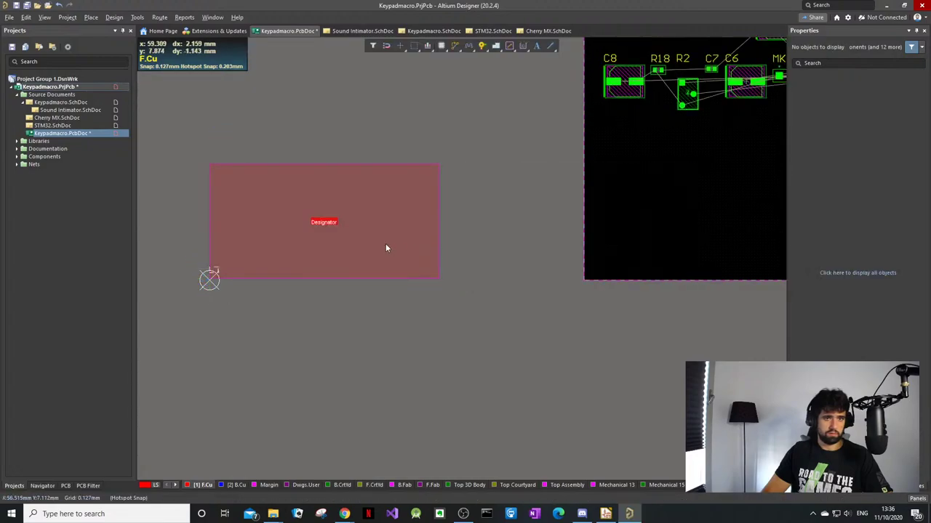
Step: Shift the Designator room about 16 mm horizontally towards the board outline
left_click(353, 235)
left_click_drag(354, 234, 513, 276)
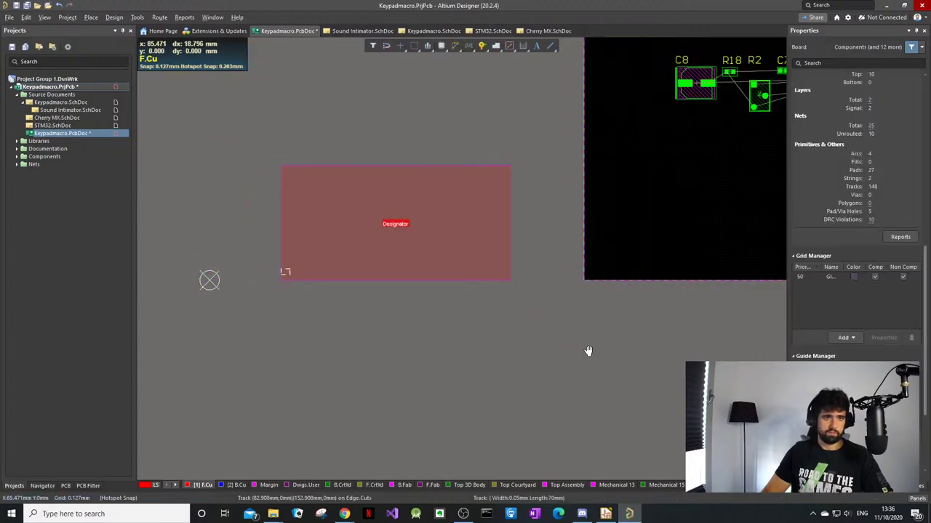
scroll(557, 293, "down", 3, "ctrl")
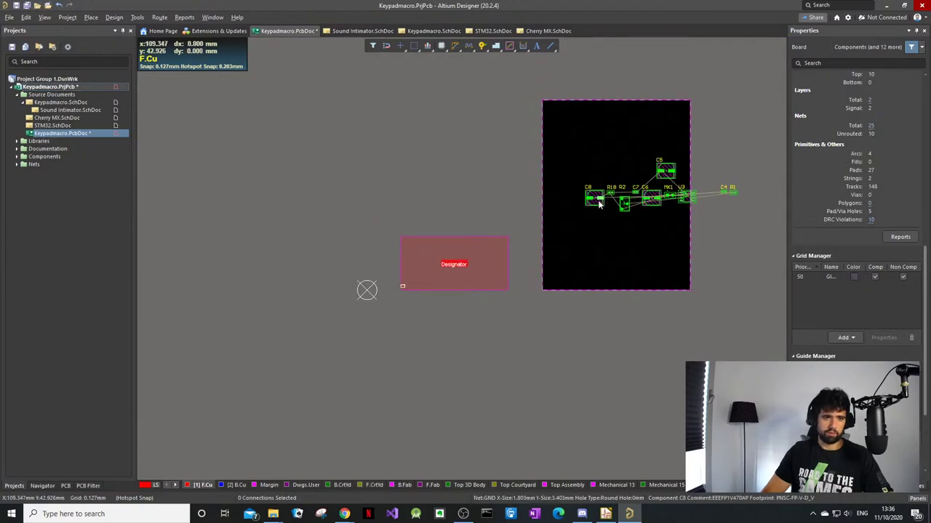
Step: Move C8, R2, C6 and U3 into a row inside the Designator room, with C5 below C8
left_click_drag(594, 201, 417, 251)
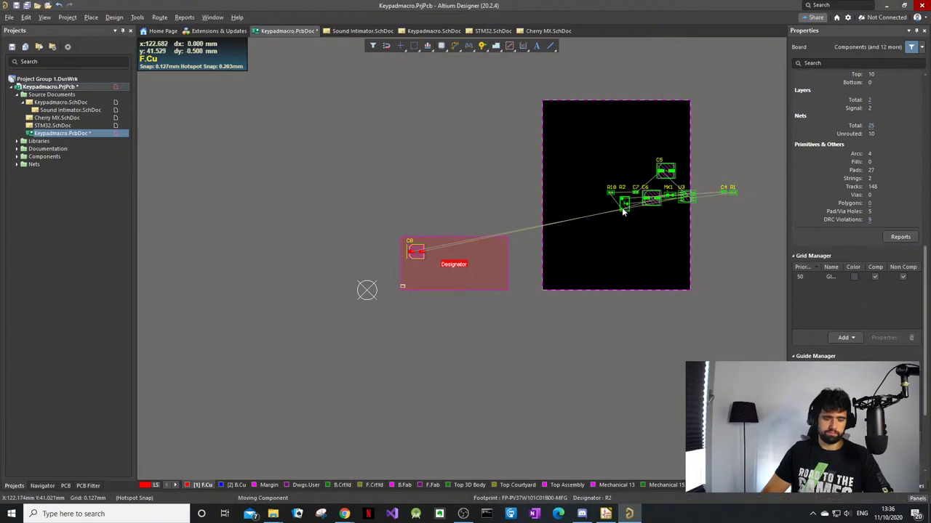
left_click_drag(623, 208, 435, 250)
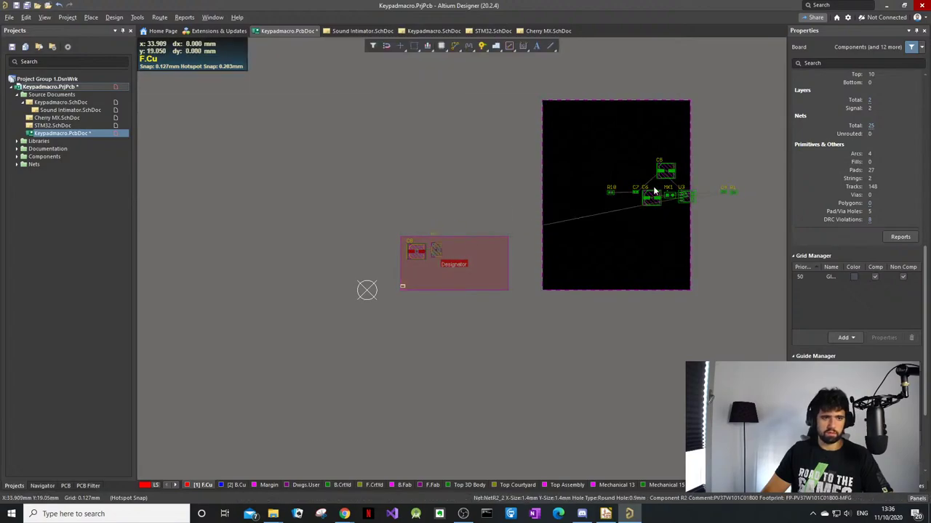
left_click_drag(656, 207, 451, 249)
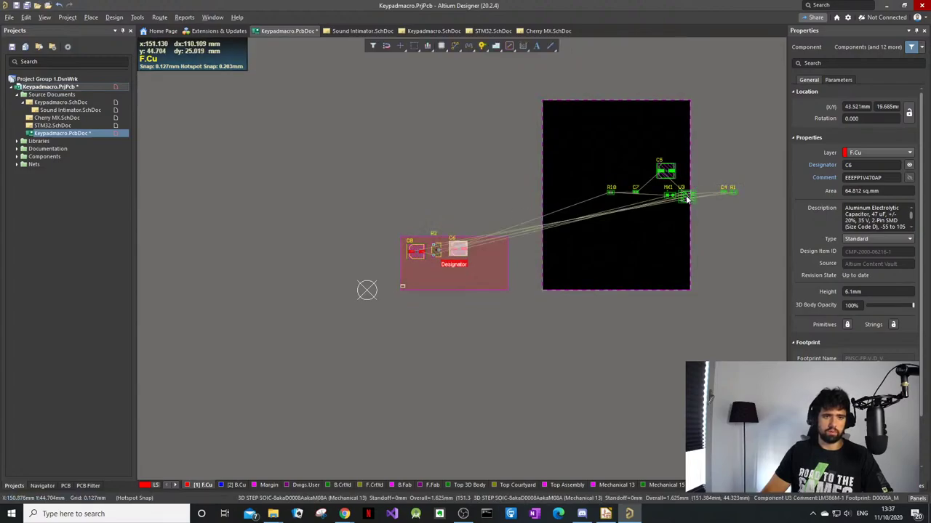
left_click_drag(681, 195, 483, 251)
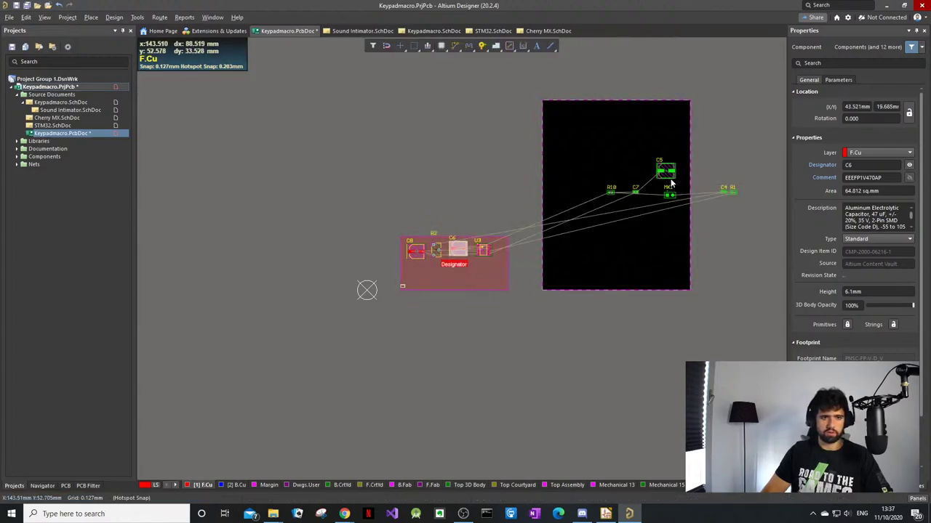
left_click_drag(665, 171, 381, 291)
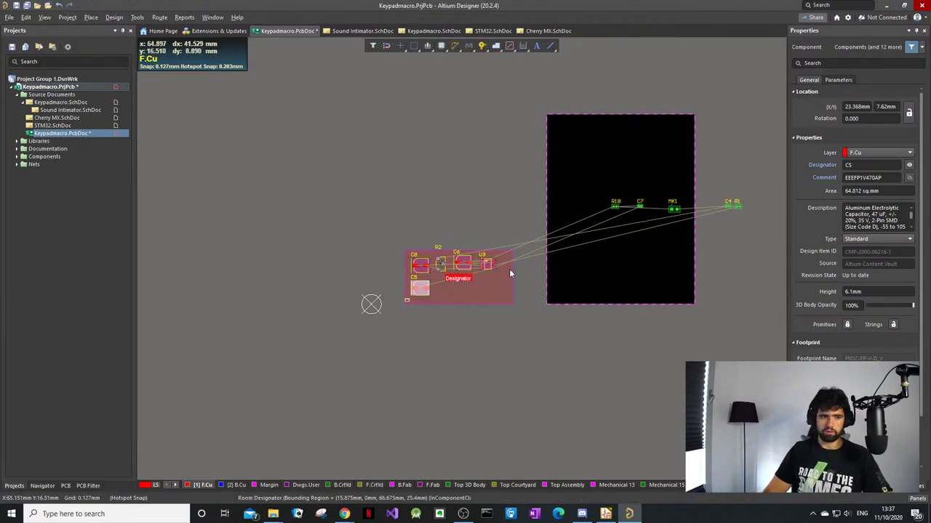
Step: Delete the Designator room and select C8, R2, C6, U3 and C5 outside the board outline
left_click(495, 286)
key("Delete")
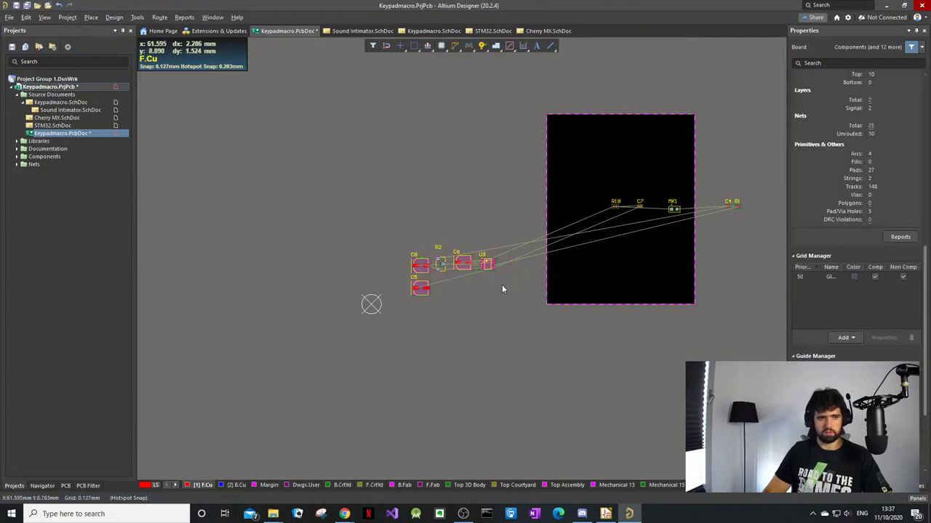
left_click_drag(508, 245, 378, 308)
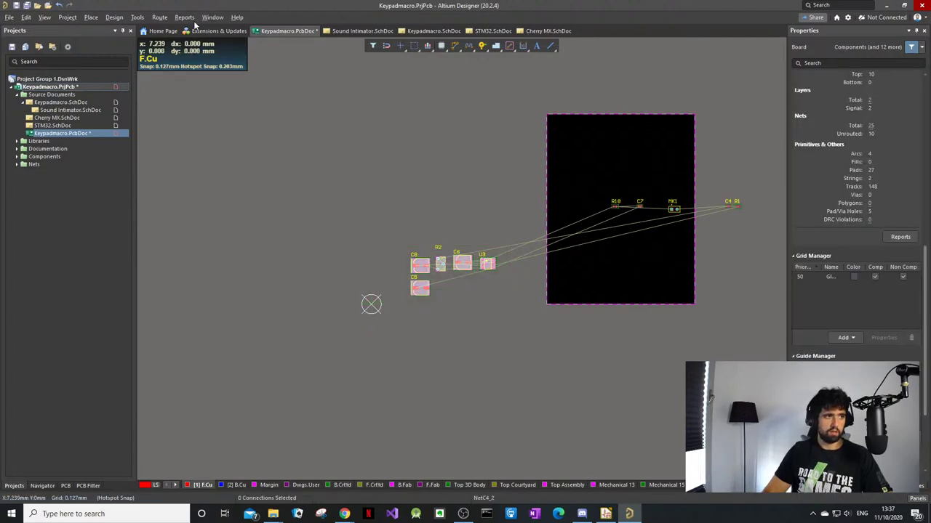
Step: Open the preferences and review the PCB Editor settings for general editing, display, DRC violations and Board Insight
left_click(137, 17)
left_click(190, 320)
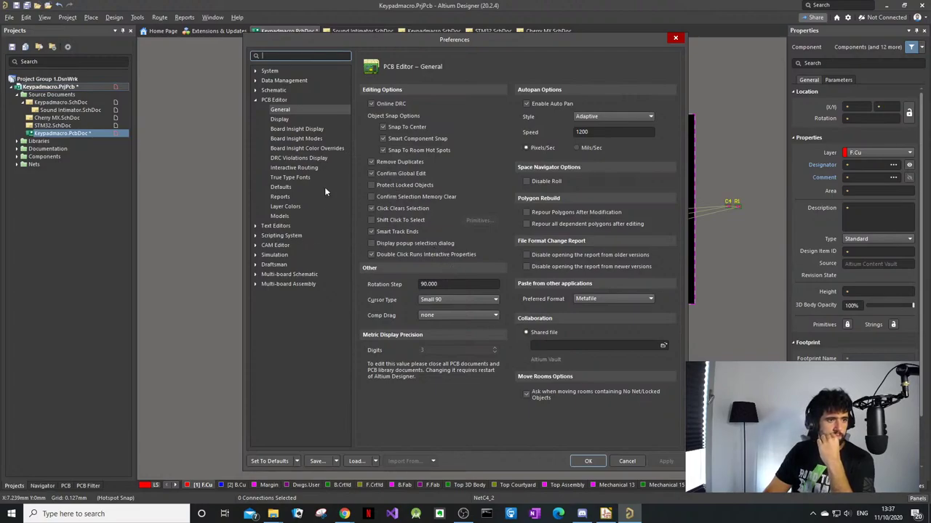
left_click(299, 158)
left_click(306, 149)
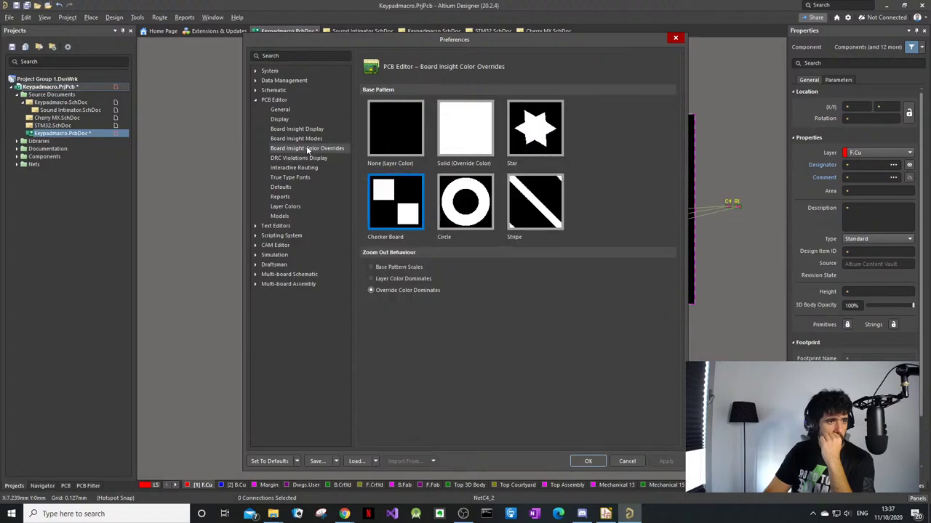
left_click(288, 119)
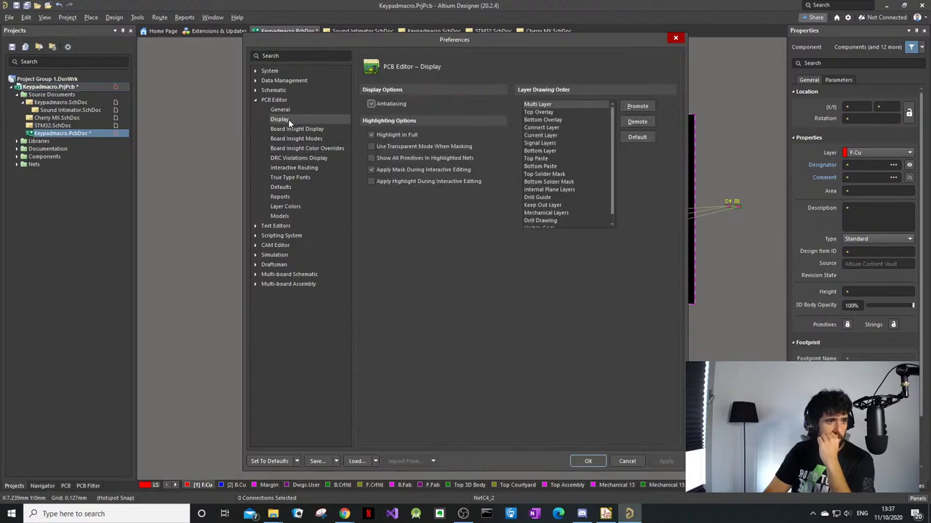
left_click(280, 109)
left_click(304, 160)
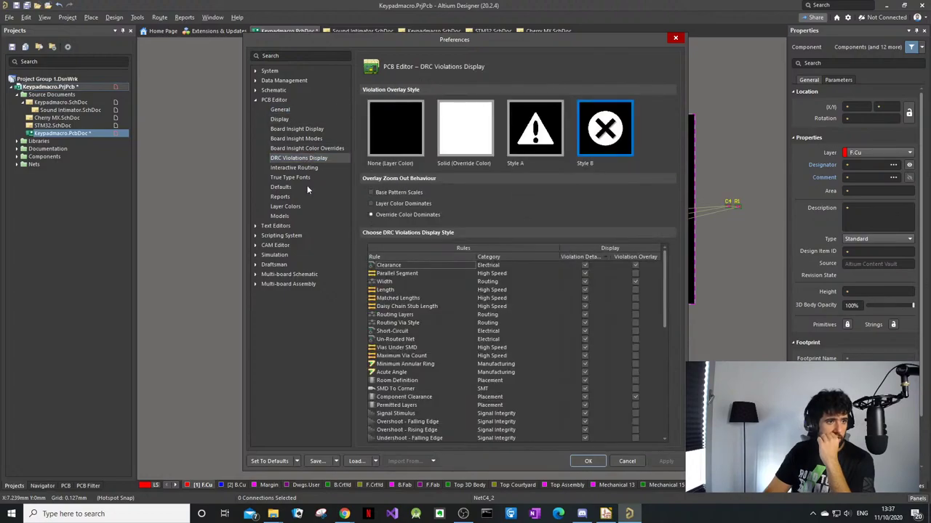
left_click(281, 109)
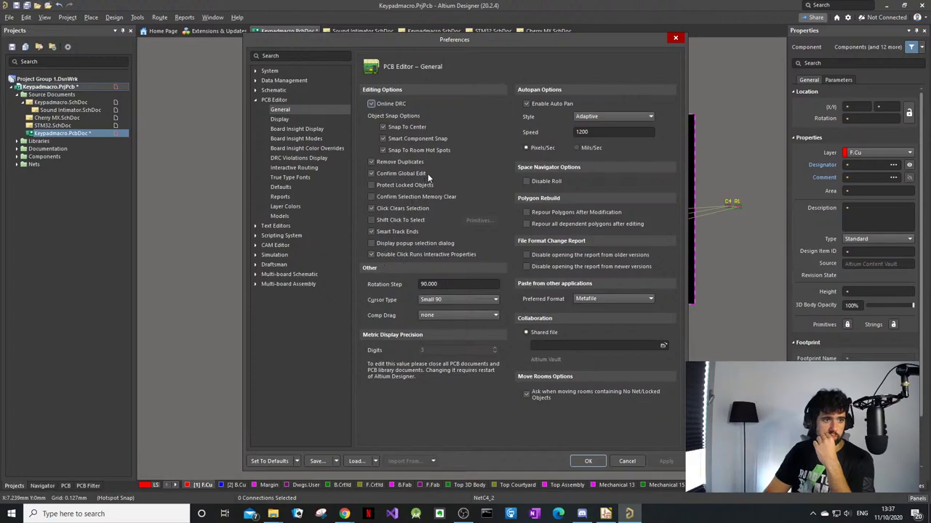
left_click(302, 157)
left_click(303, 148)
left_click(300, 138)
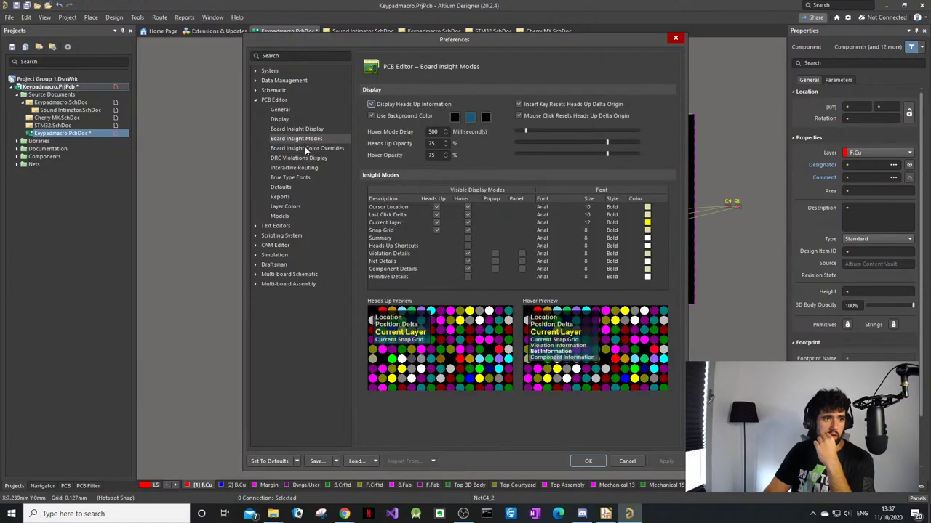
left_click(297, 129)
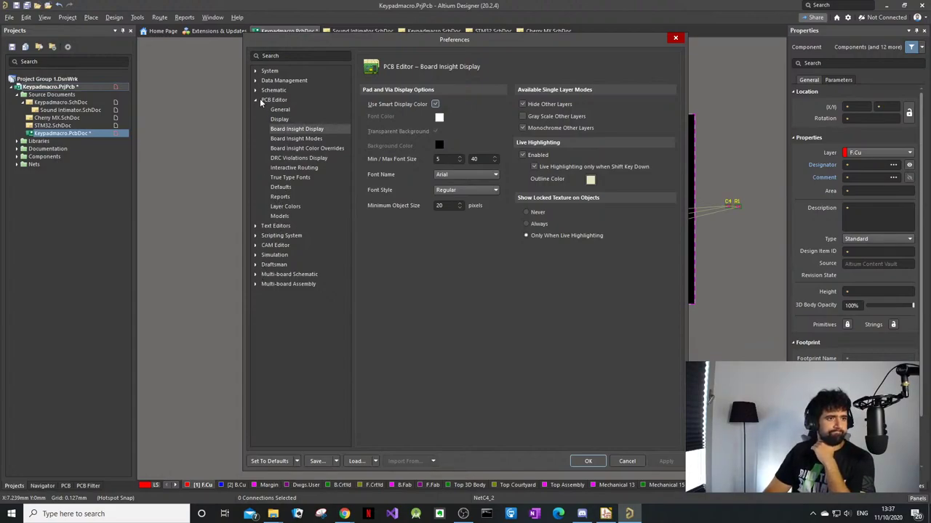
Step: Review the PCB Editor preferences for General, Display, Board Insight Display and Board Insight Modes
left_click(255, 71)
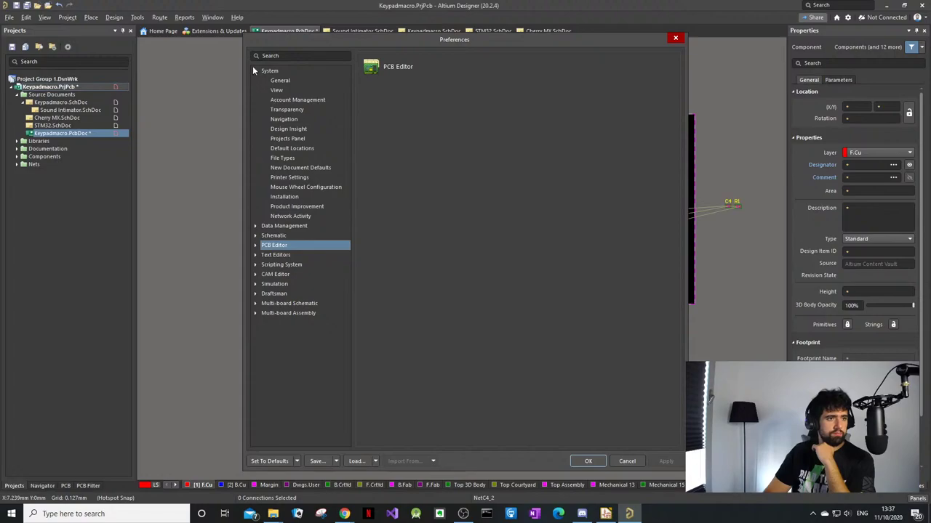
left_click(254, 69)
left_click(257, 101)
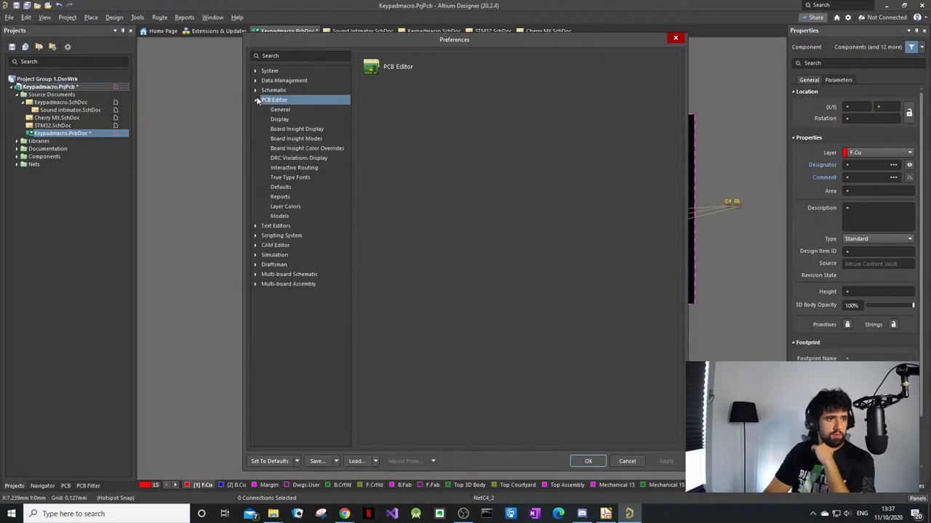
left_click(280, 110)
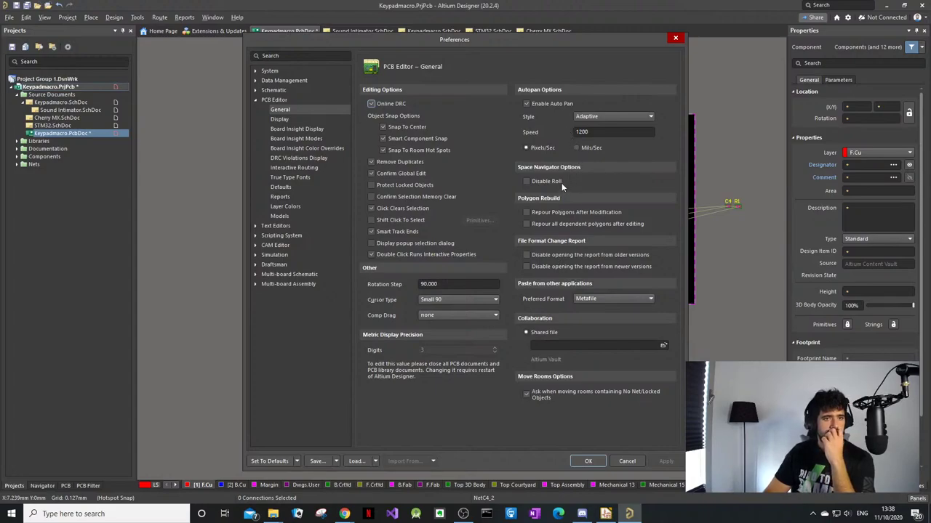
left_click(291, 129)
left_click(278, 120)
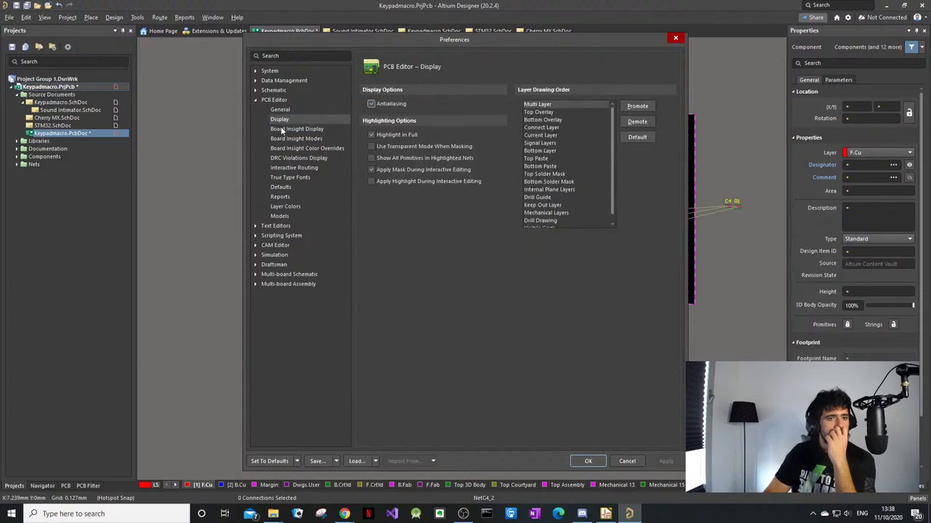
left_click(283, 129)
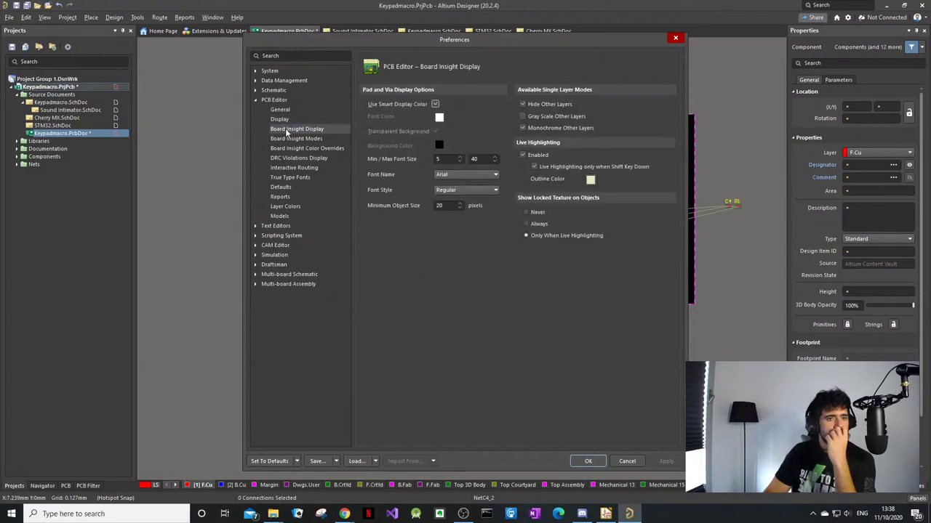
left_click(295, 139)
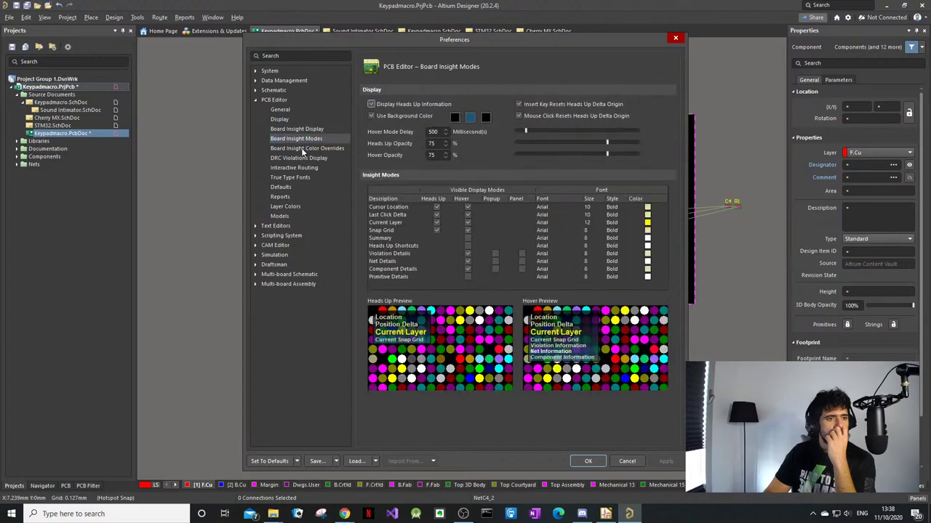
Step: Examine the DRC Violations Display rules, including the available violation display options for Room Definition
left_click(304, 158)
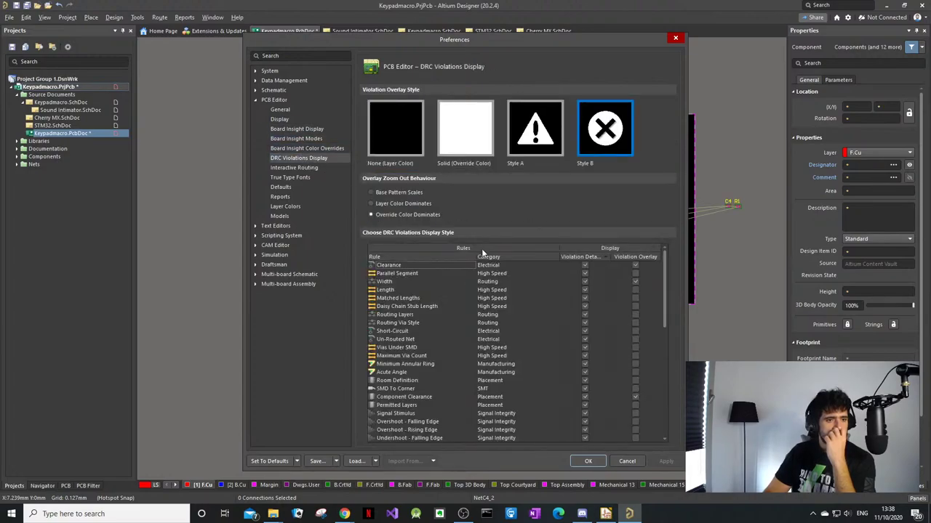
scroll(465, 309, "down", 4)
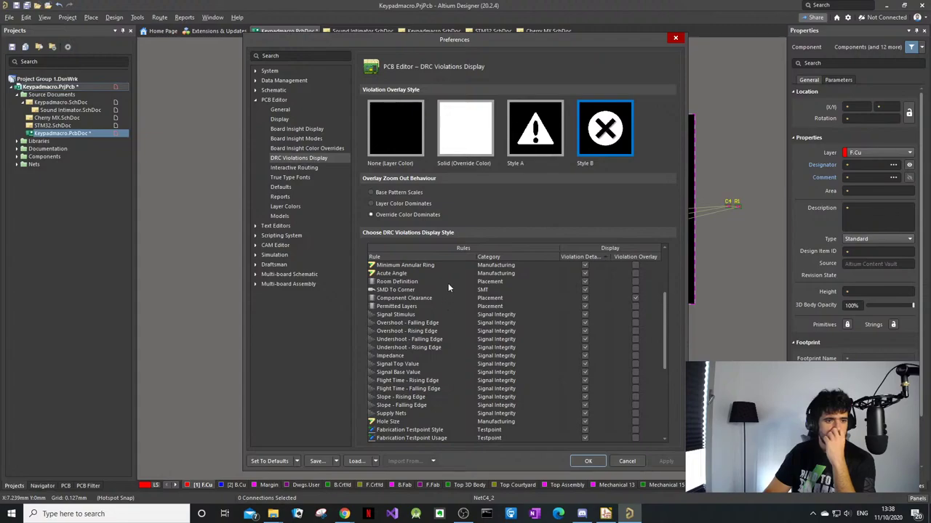
left_click(448, 281)
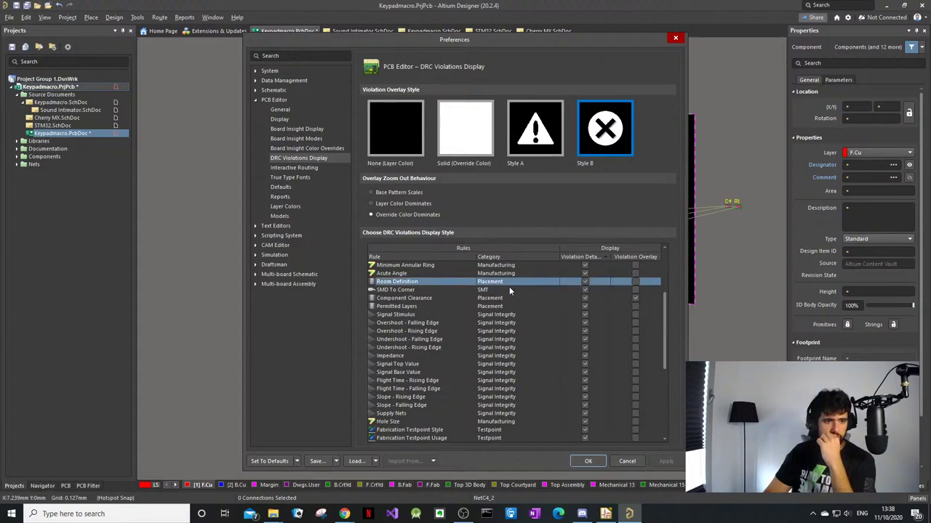
right_click(402, 286)
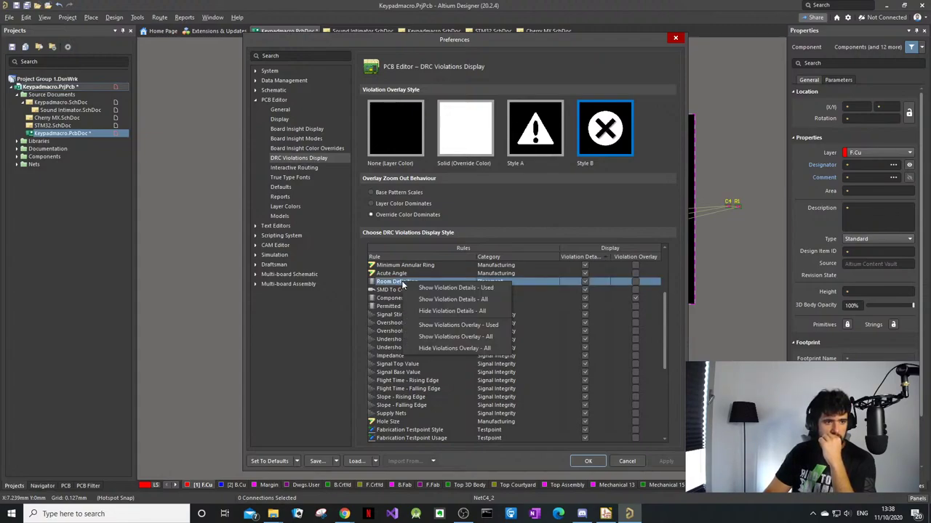
Step: Check the PCB Editor settings for Interactive Routing, True Type Fonts, Reports, Layer Colors and Models, and close the preferences
left_click(299, 168)
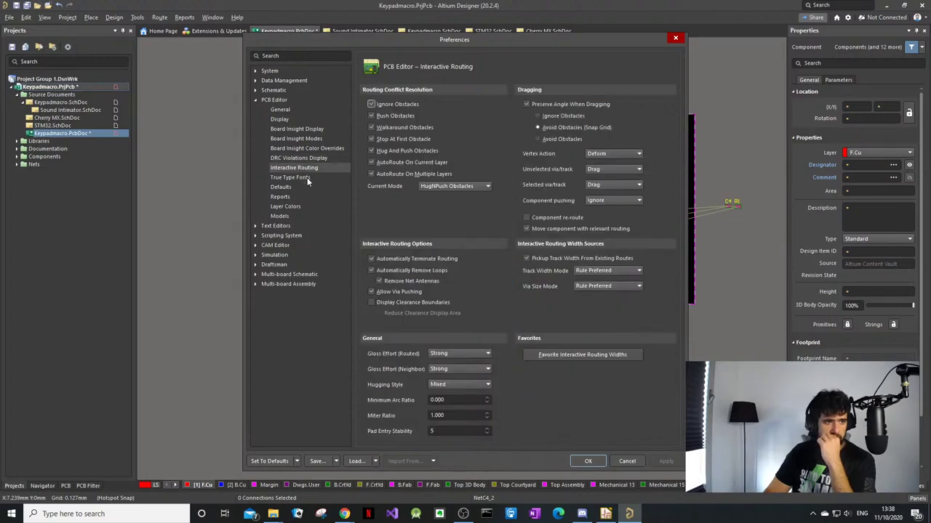
left_click(306, 178)
left_click(286, 197)
left_click(286, 207)
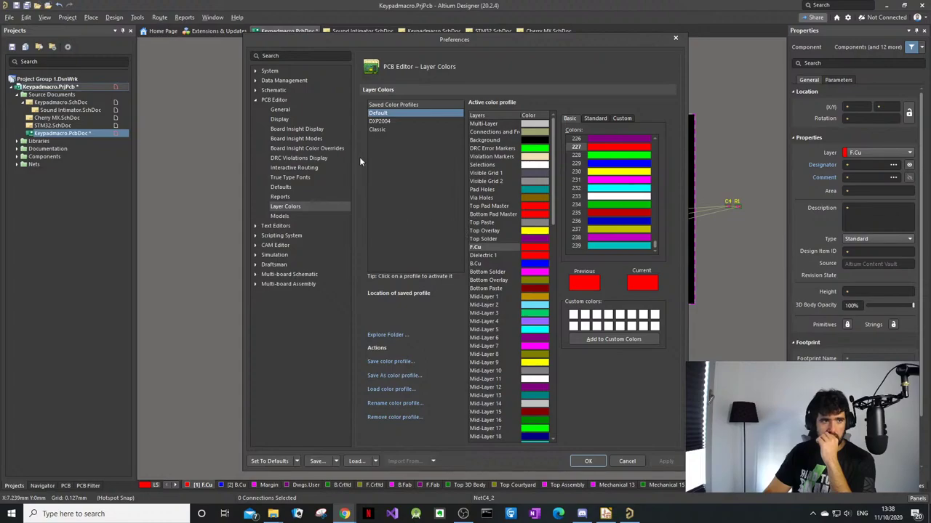
left_click(281, 216)
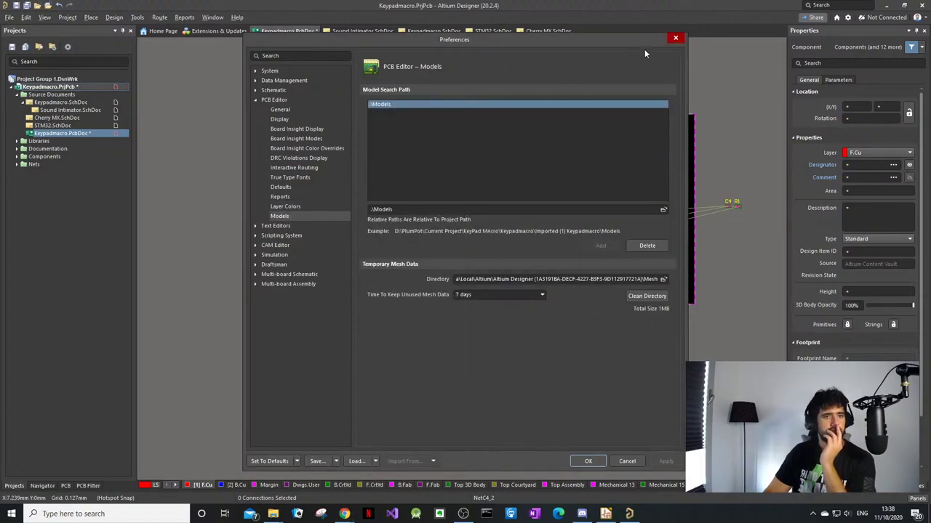
left_click(675, 38)
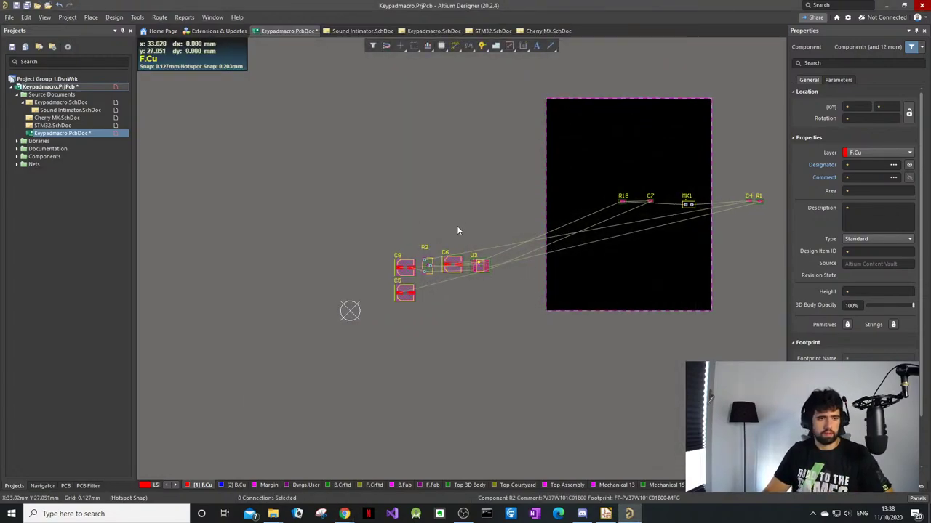
Step: Move the selected C8, R2, C6, U3 and C5 together into the upper half of the board outline
left_click_drag(490, 233, 595, 183)
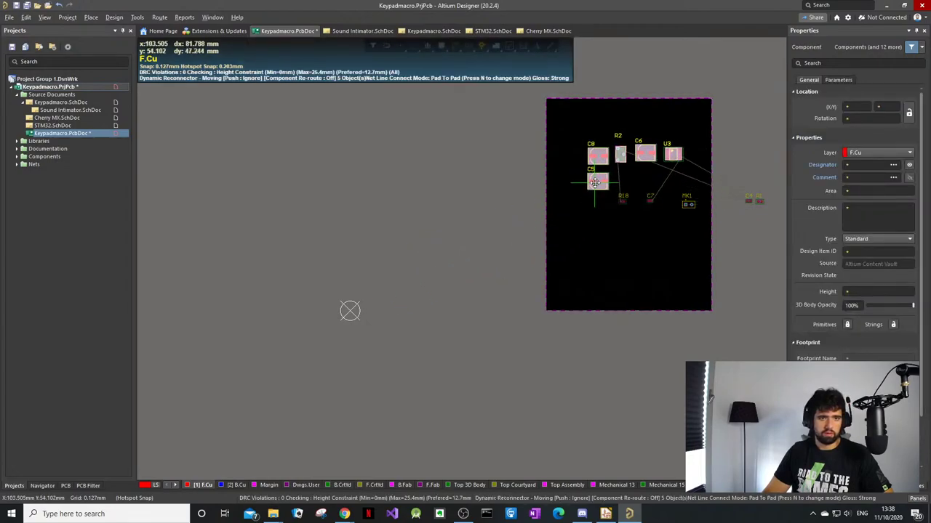
scroll(577, 160, "up", 5, "ctrl")
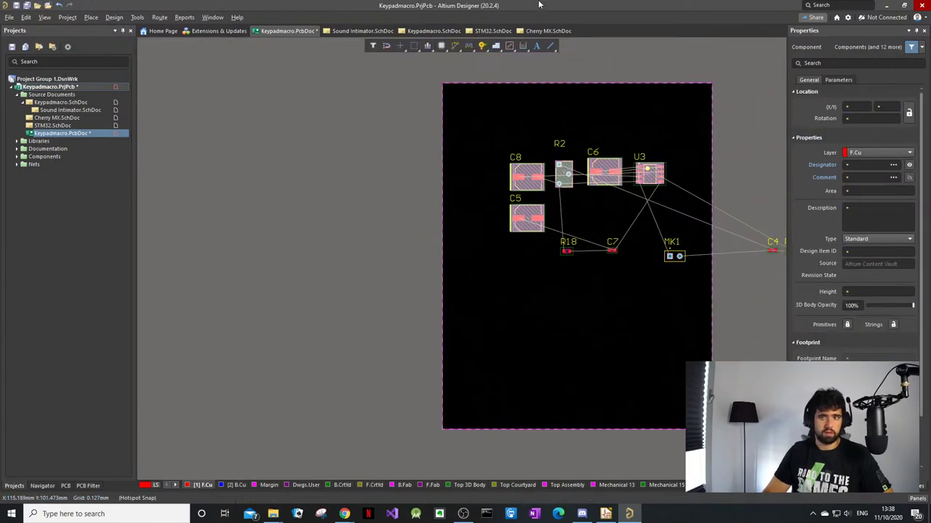
Step: Bring up Sound Intimator.SchDoc and open it in a separate window
left_click_drag(538, 5, 359, 118)
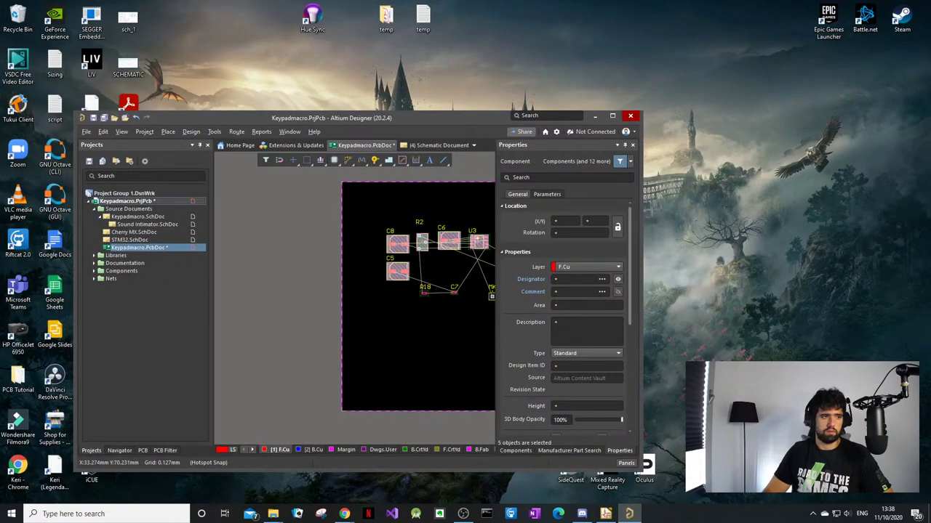
double_click(146, 224)
double_click(486, 115)
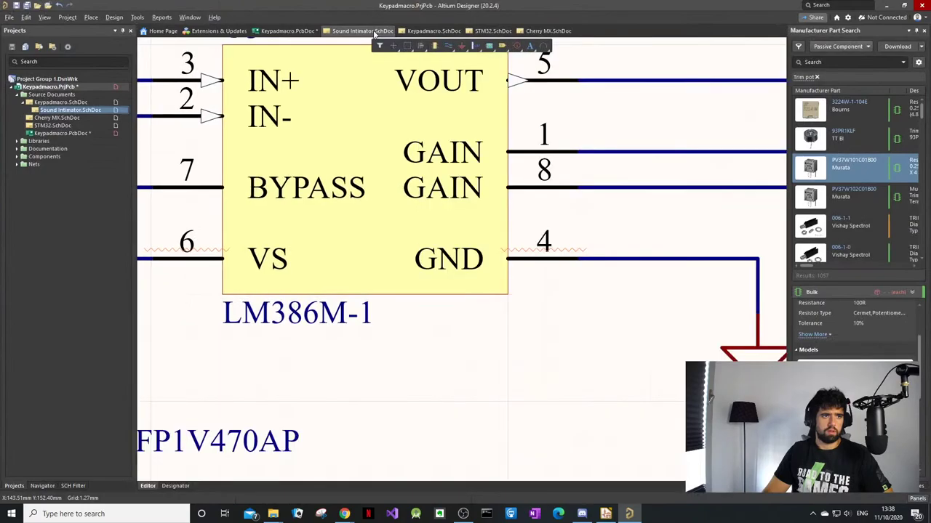
right_click(371, 33)
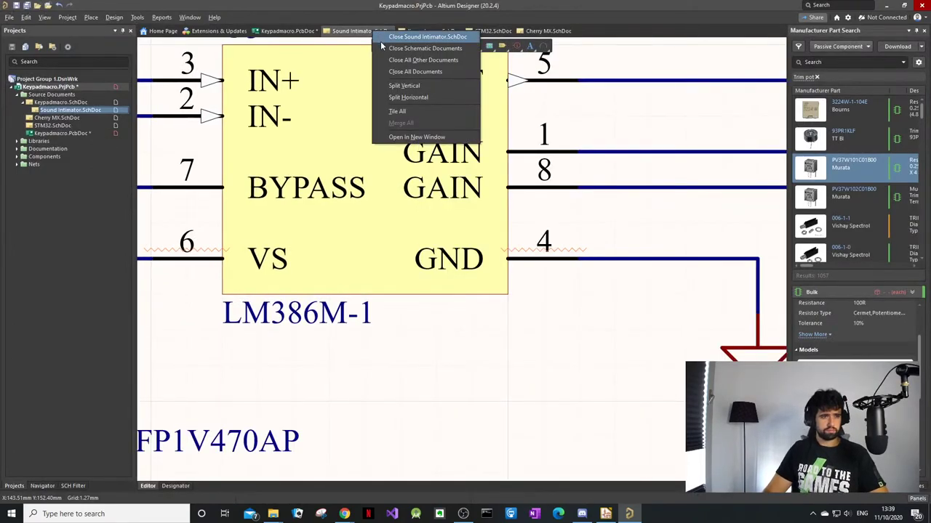
left_click(417, 137)
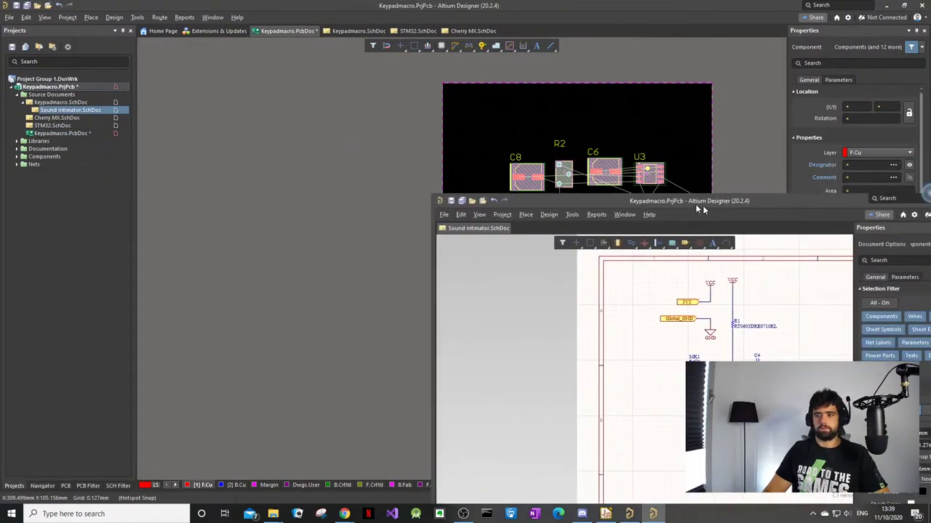
Step: Arrange the Keypadmacro.PcbDoc window and the Sound Intimator.SchDoc window side by side, each filling half the screen
left_click_drag(696, 204, 594, 193)
left_click_drag(562, 3, 3, 114)
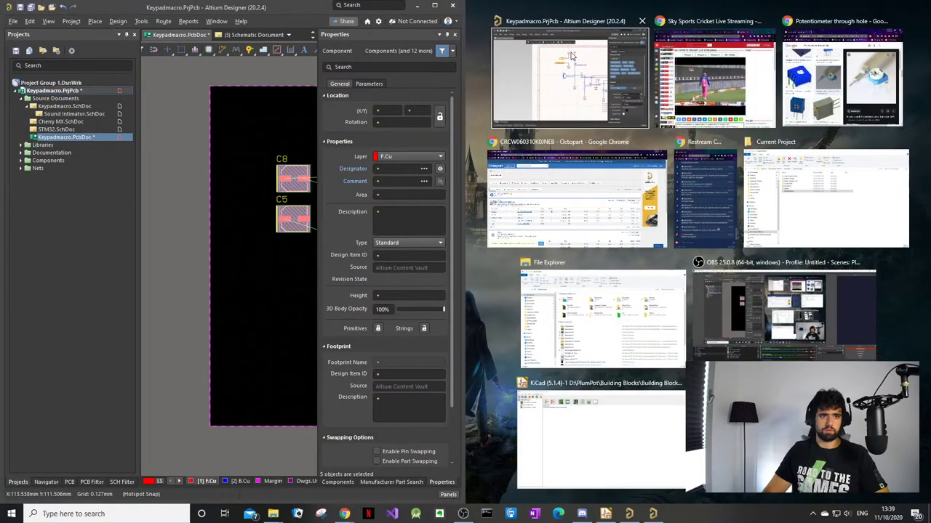
left_click(563, 80)
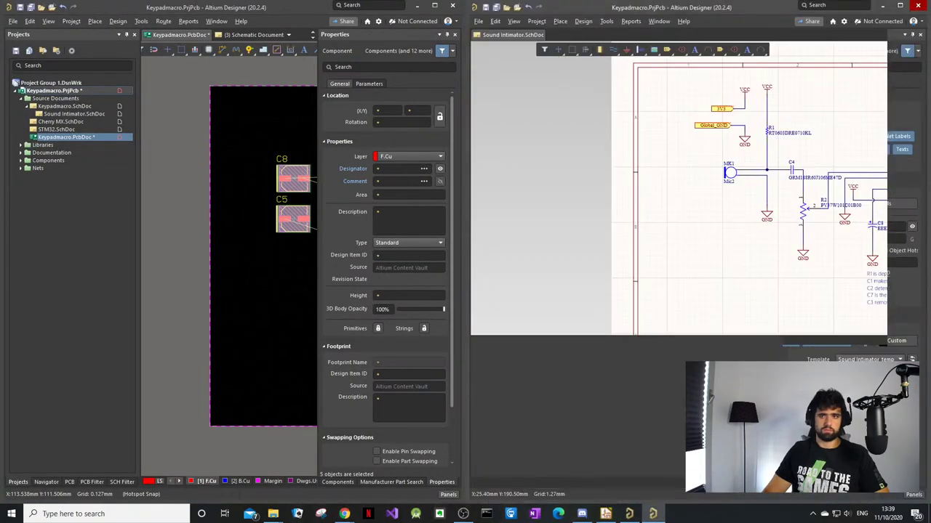
Step: Close the Properties panel in the Sound Intimator.SchDoc window so the whole schematic has room
left_click(913, 35)
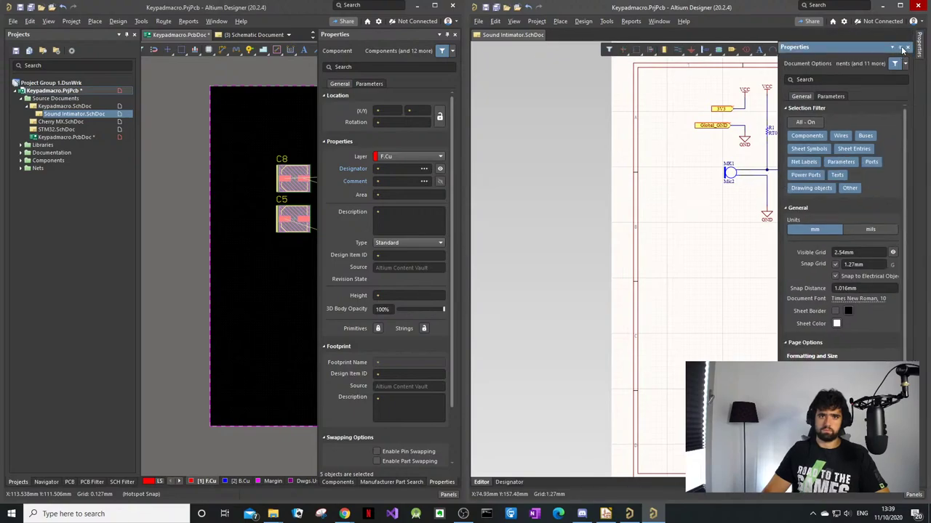
left_click(902, 50)
scroll(712, 244, "down", 3, "ctrl")
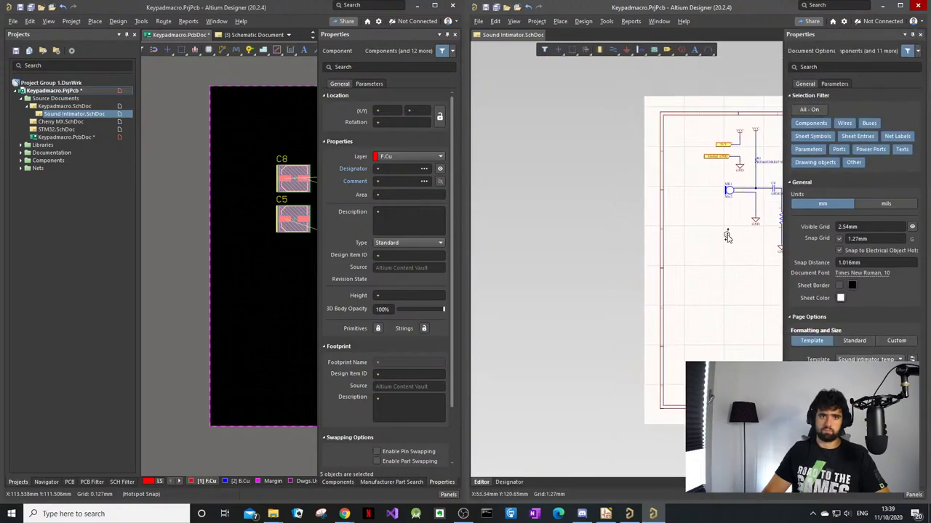
right_click_drag(727, 233, 544, 228)
left_click(912, 34)
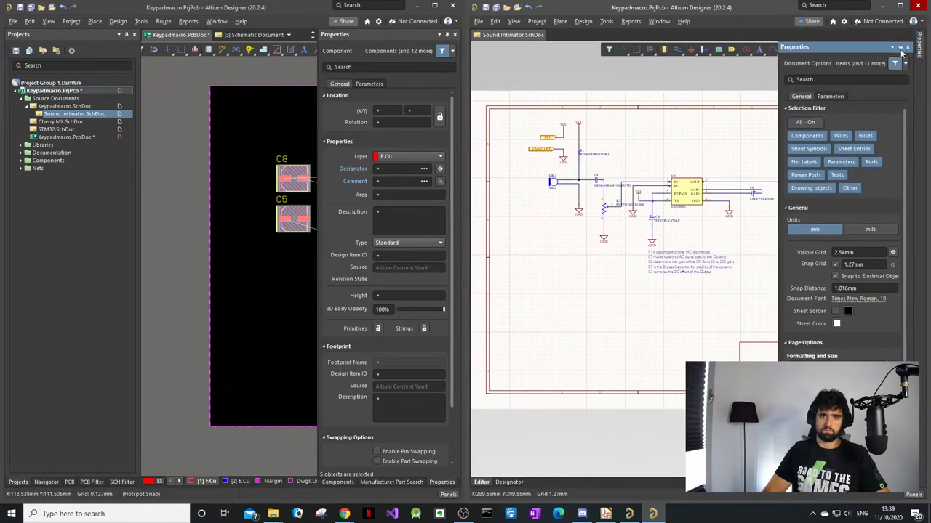
left_click(899, 48)
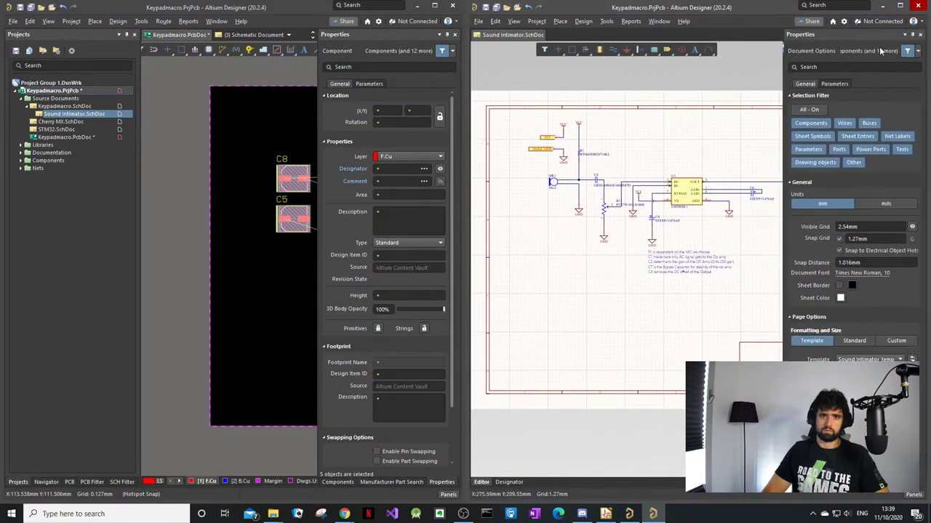
left_click(911, 35)
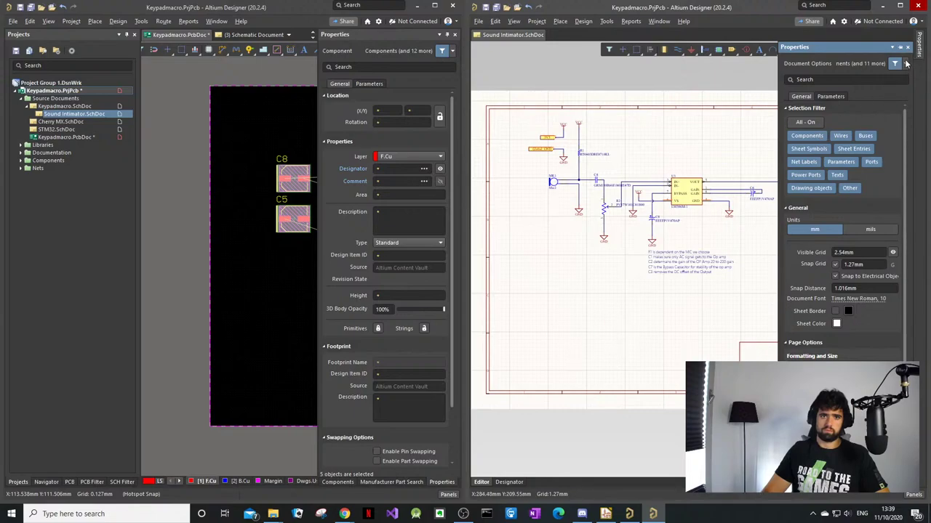
left_click(907, 48)
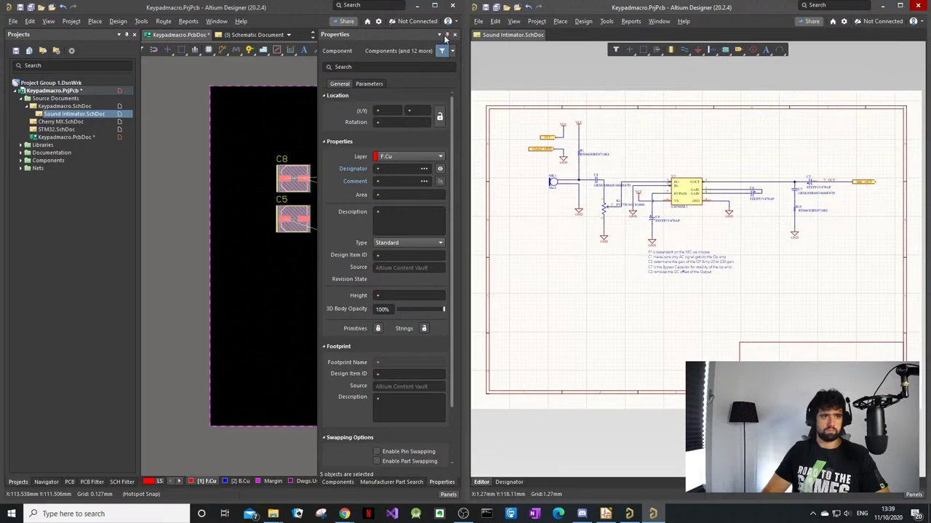
Step: Clear the component selection and close the Properties panel in the Keypadmacro.PcbDoc window
left_click(447, 35)
left_click(265, 165)
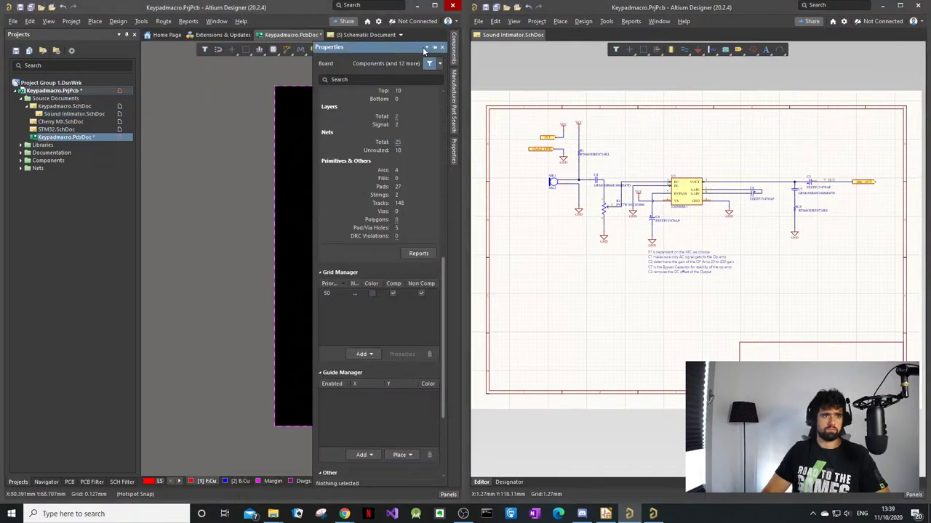
left_click(434, 48)
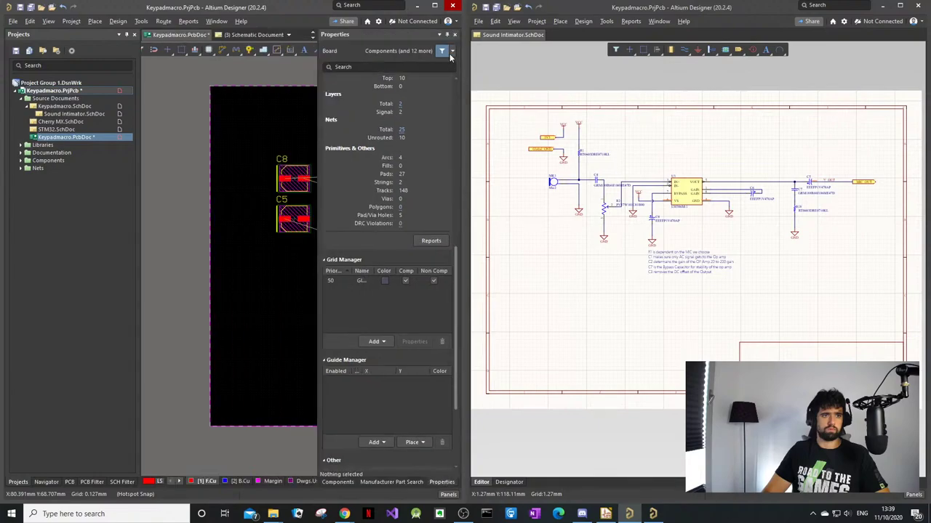
middle_click_drag(261, 173, 262, 172)
right_click_drag(262, 172, 214, 167)
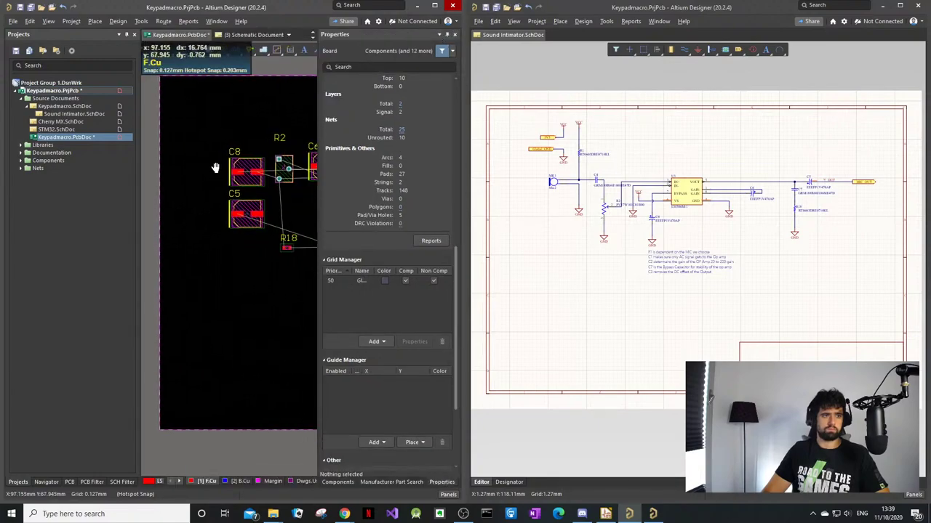
left_click(454, 35)
Step: Select microphone MK1 in the Sound Intimator schematic and compare its circuit with the component placement on the board
scroll(407, 175, "down", 2, "ctrl")
right_click_drag(406, 187, 319, 192)
scroll(318, 192, "up", 1, "ctrl")
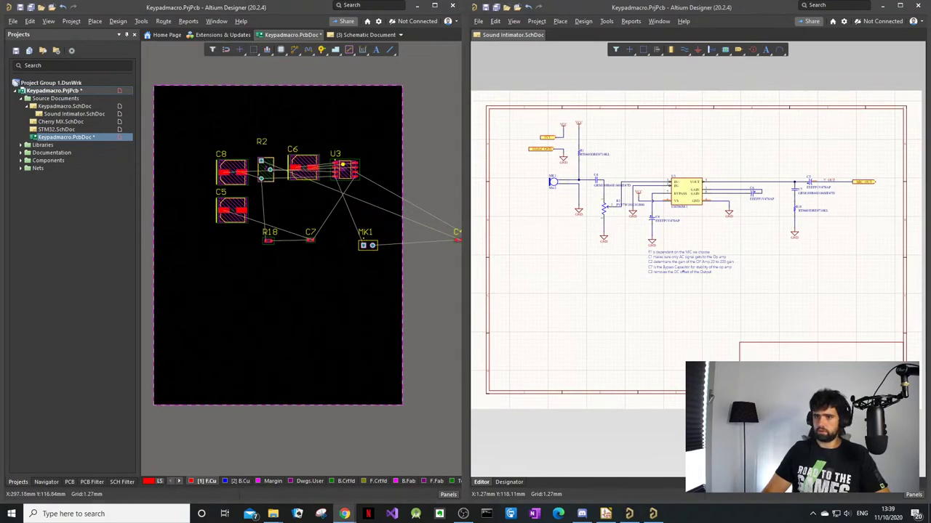
scroll(771, 216, "up", 1, "ctrl")
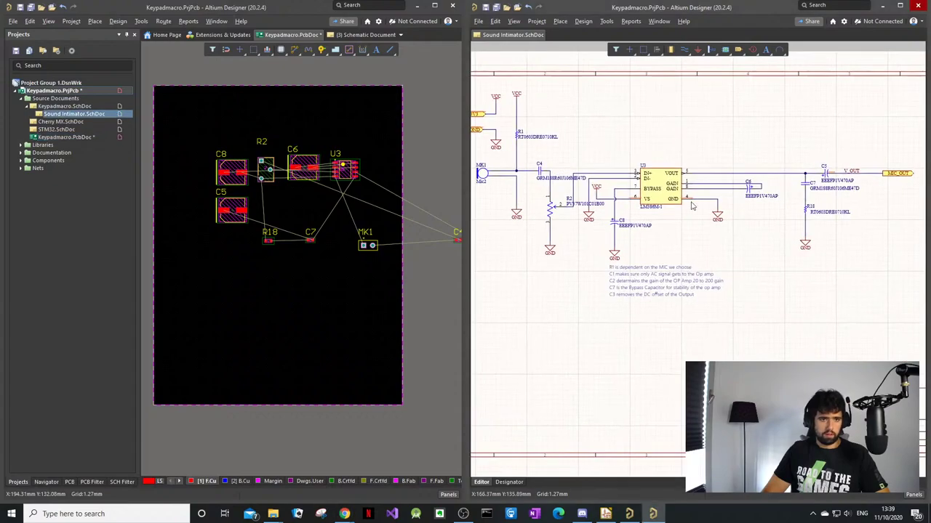
right_click_drag(691, 204, 804, 226)
scroll(602, 207, "up", 3, "ctrl")
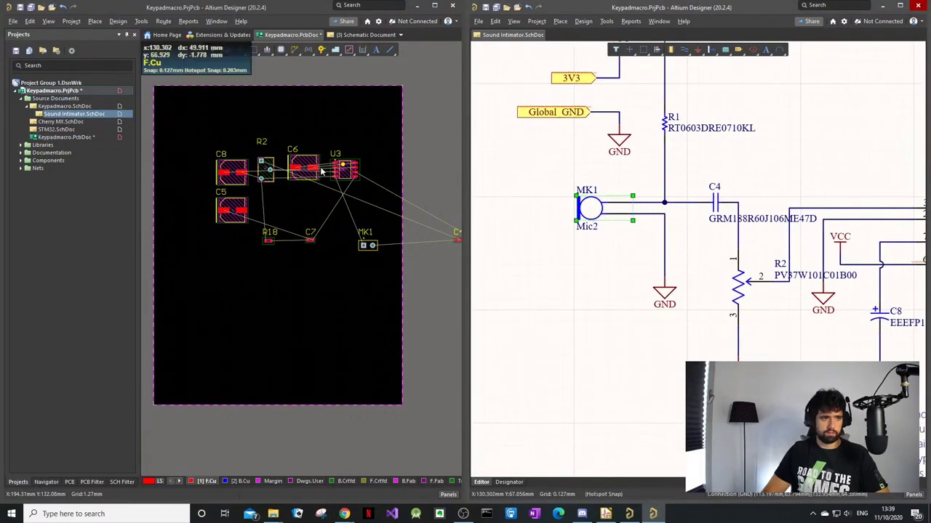
scroll(370, 319, "down", 2, "ctrl")
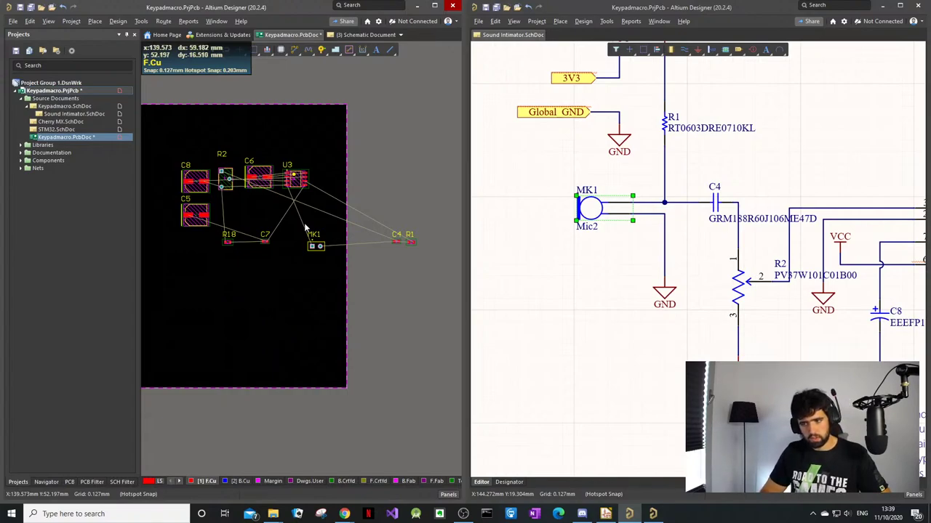
Step: Cross-probe microphone MK1 from the Sound Intimator schematic to its footprint on the board
left_click(607, 248)
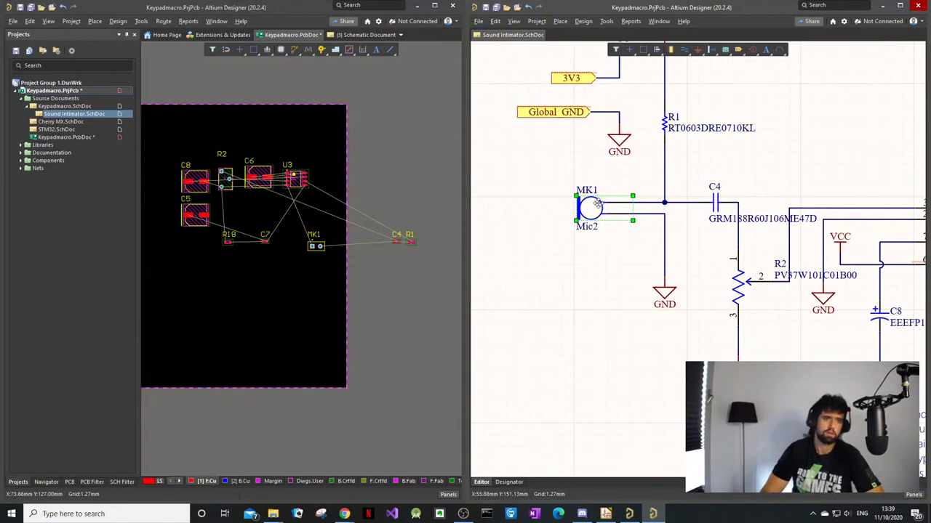
right_click(596, 204)
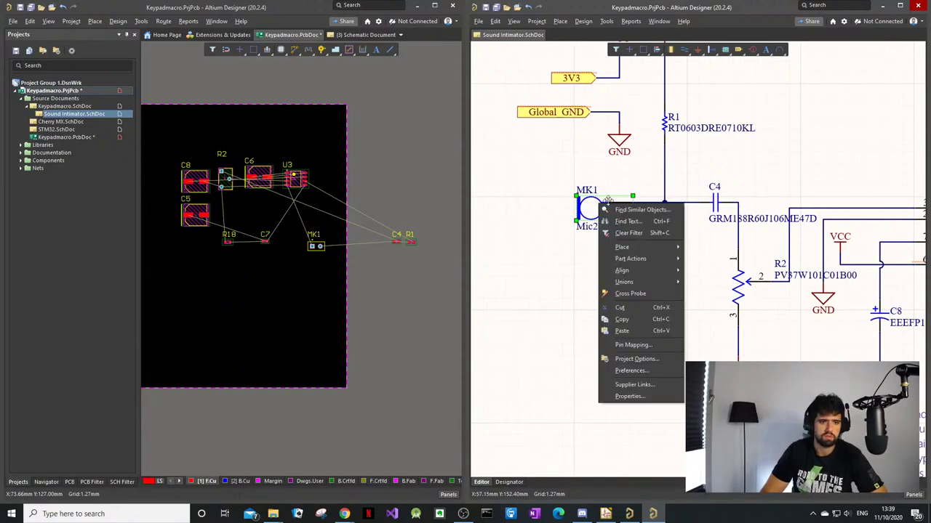
left_click(672, 294)
left_click(591, 209)
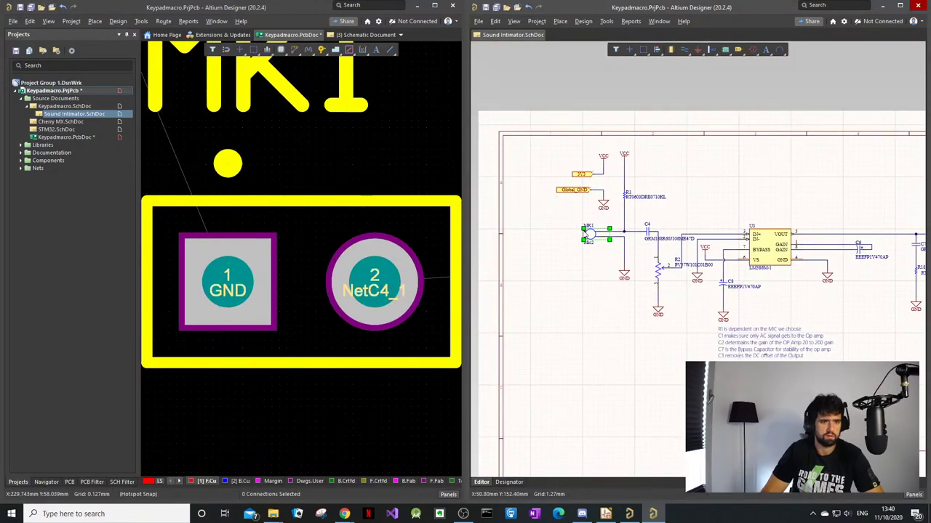
Step: Turn on Cross Select Mode in the Sound Intimator schematic window
left_click(516, 22)
mouse_move(532, 24)
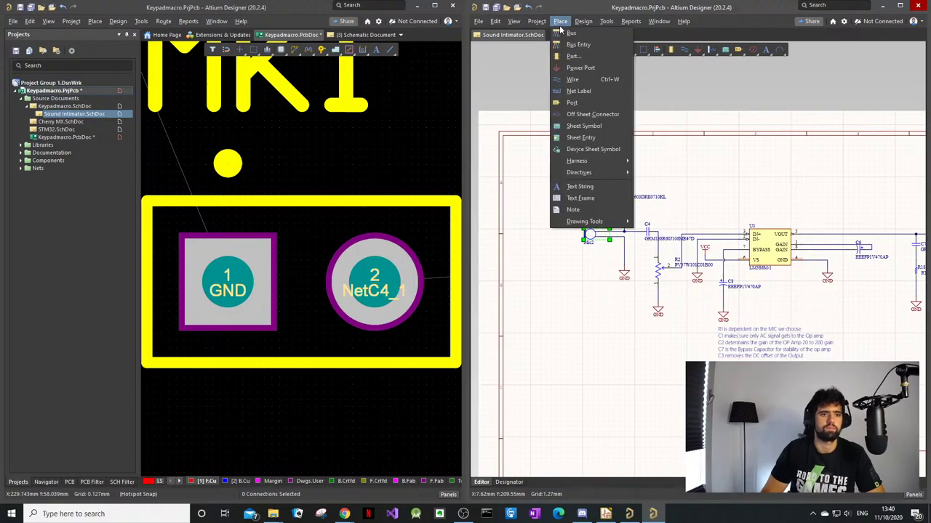
mouse_move(502, 22)
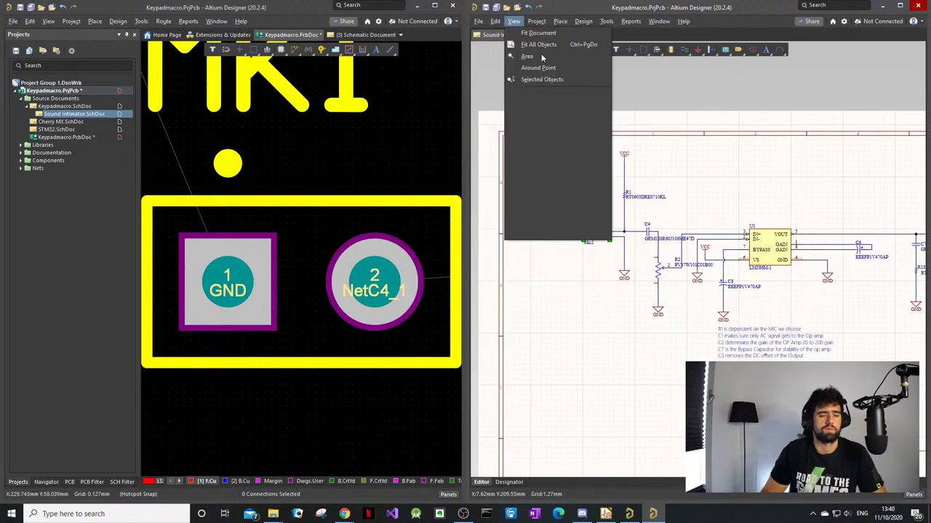
left_click(671, 89)
left_click(615, 24)
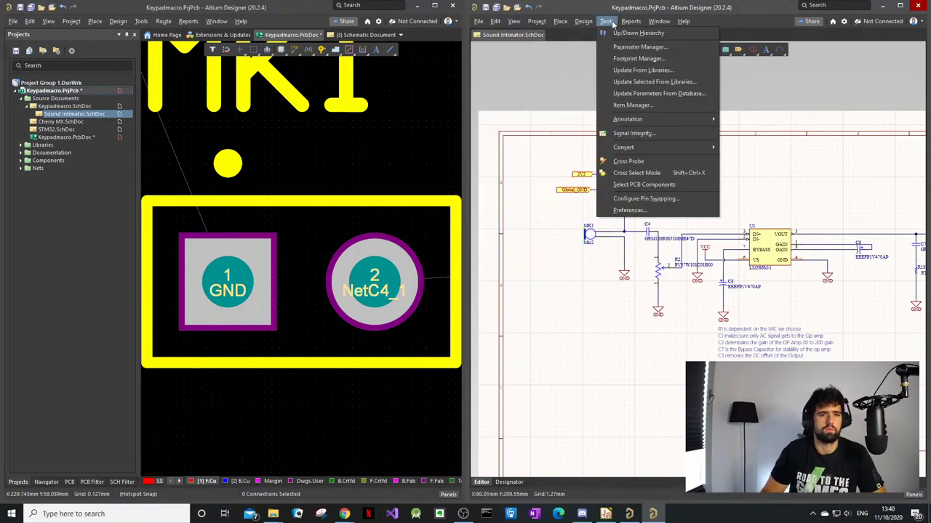
left_click(686, 178)
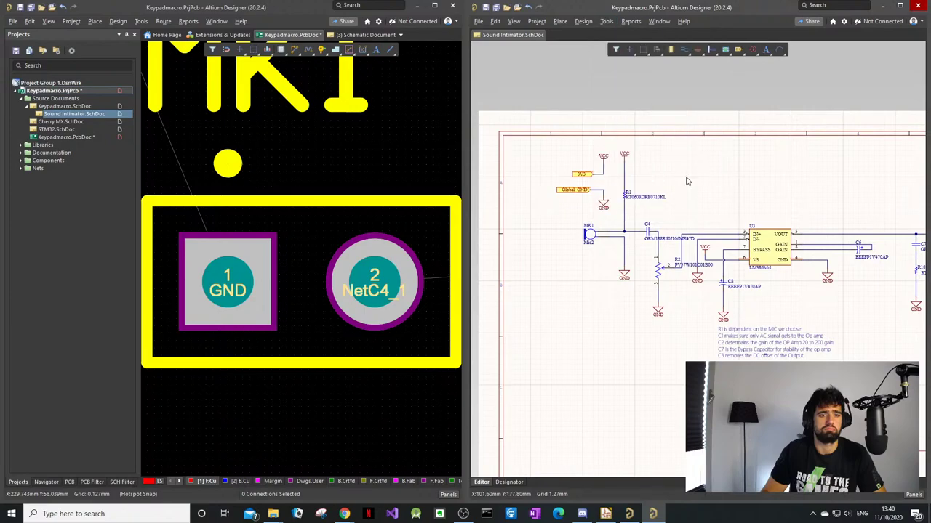
Step: Select MK1, U3, R1 and R2 in turn in the schematic to locate their footprints on the board
left_click(589, 237)
left_click(624, 273)
left_click(780, 253)
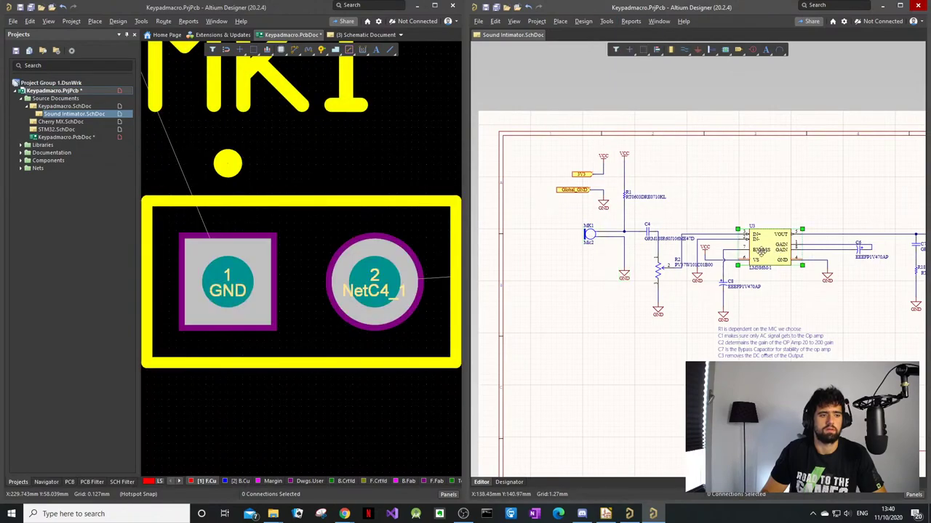
scroll(311, 214, "down", 5, "ctrl")
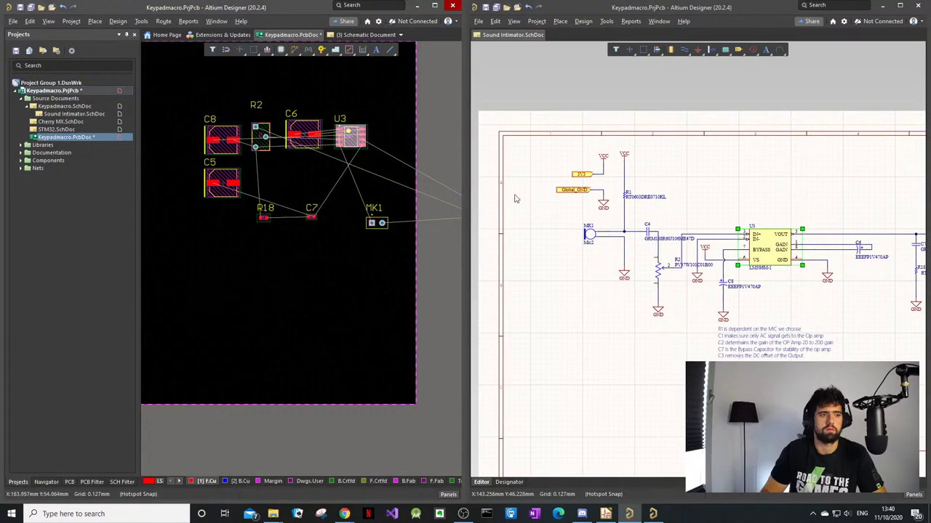
left_click(629, 201)
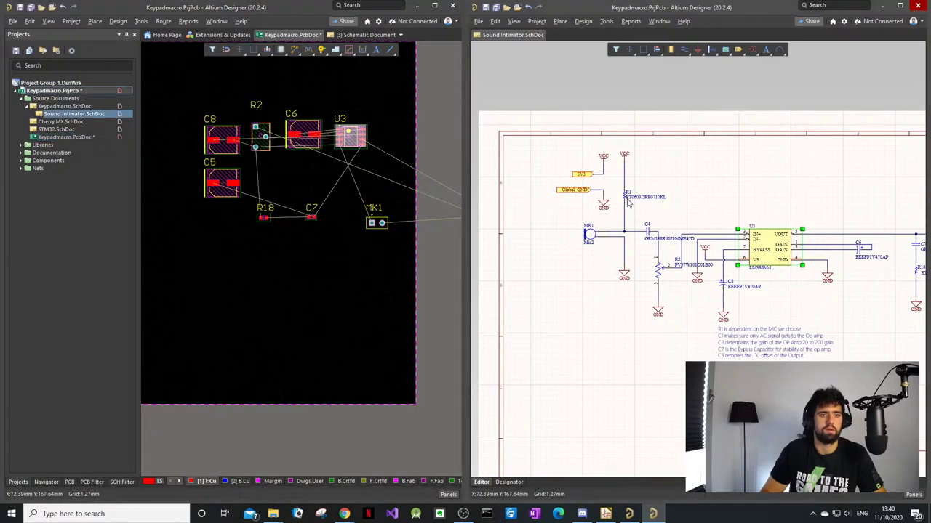
left_click(624, 199)
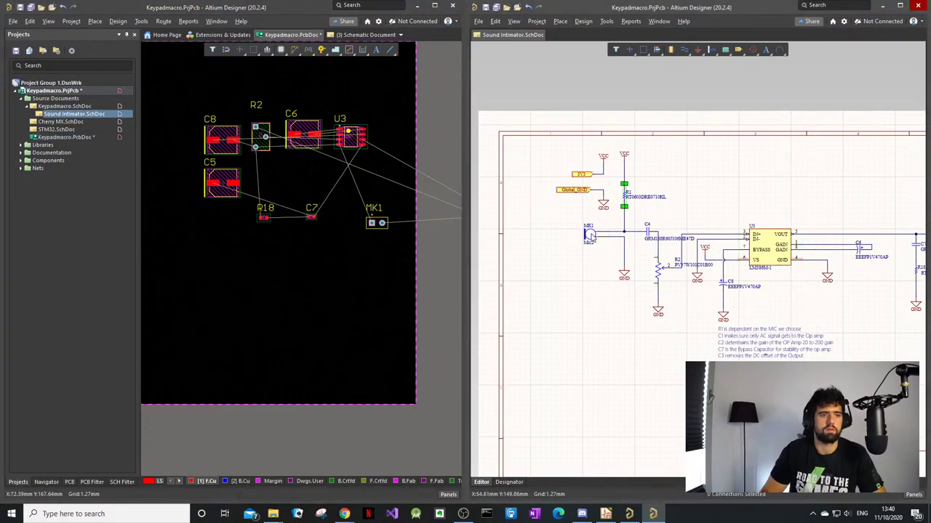
scroll(687, 248, "down", 1, "ctrl")
mouse_move(659, 269)
left_mouse_down()
mouse_move(634, 263)
mouse_move(661, 267)
left_mouse_up()
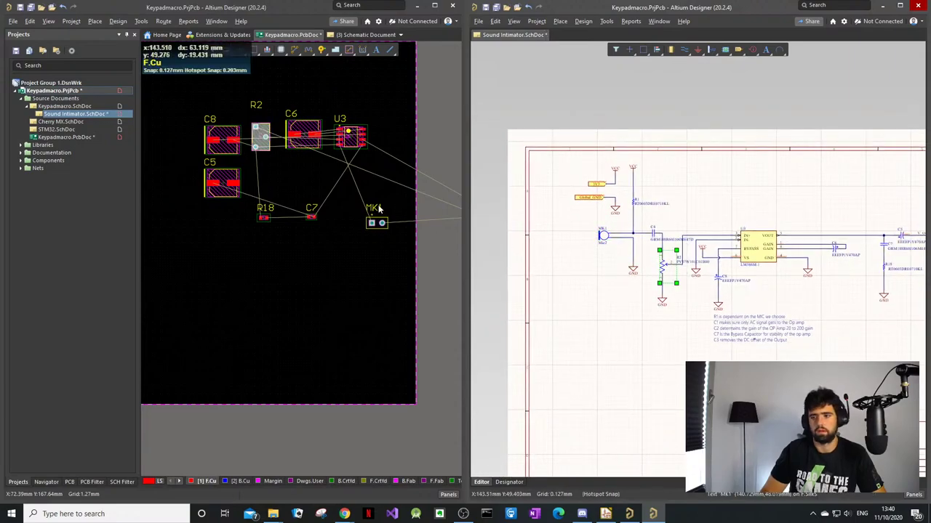
scroll(288, 192, "down", 1, "ctrl")
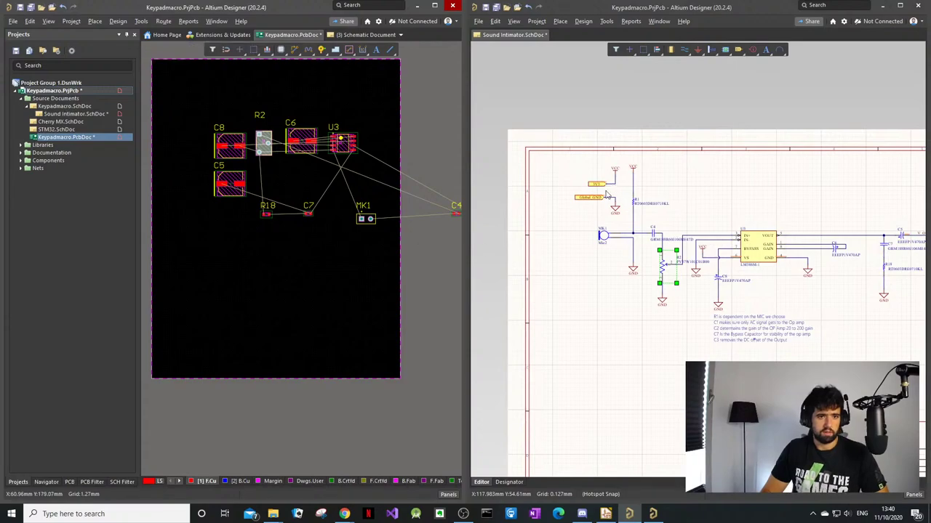
Step: Select MK1 in the schematic and move its footprint into the upper-left corner of the board outline
left_click(602, 236)
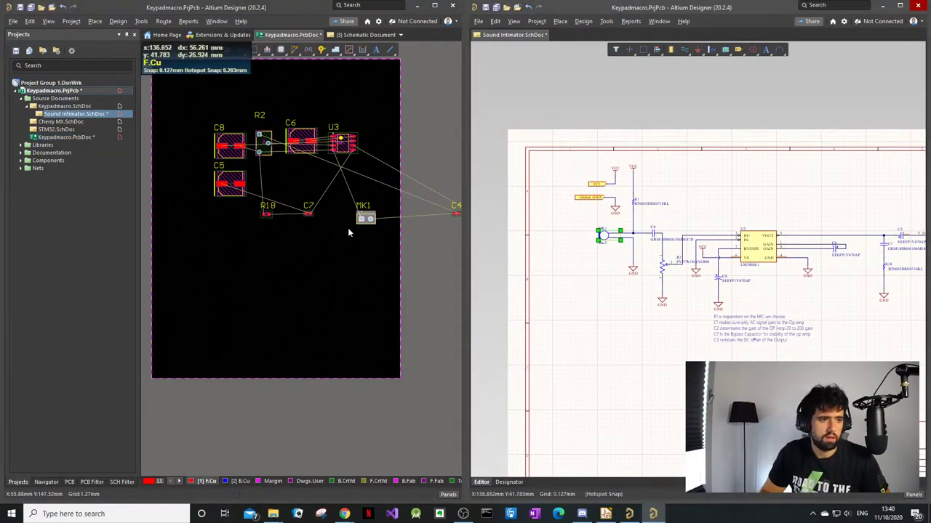
left_click_drag(365, 219, 175, 122)
scroll(242, 96, "down", 1, "ctrl")
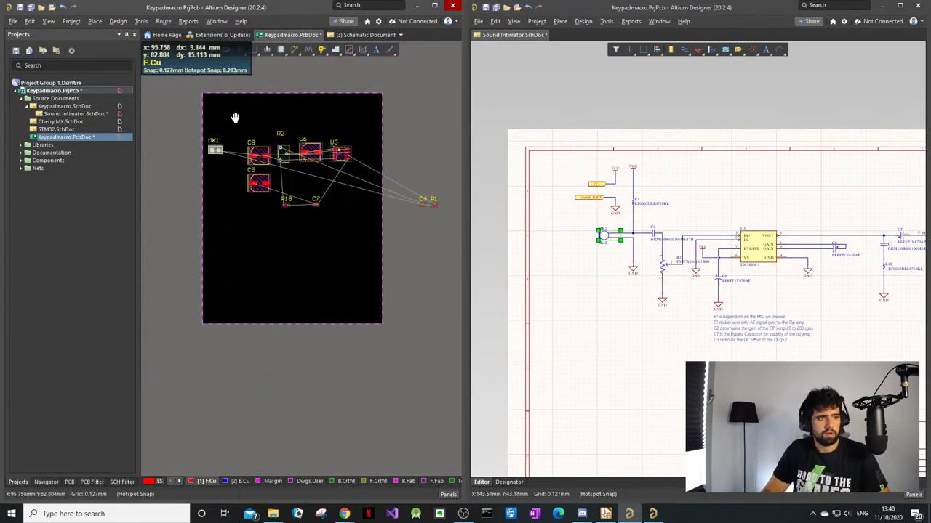
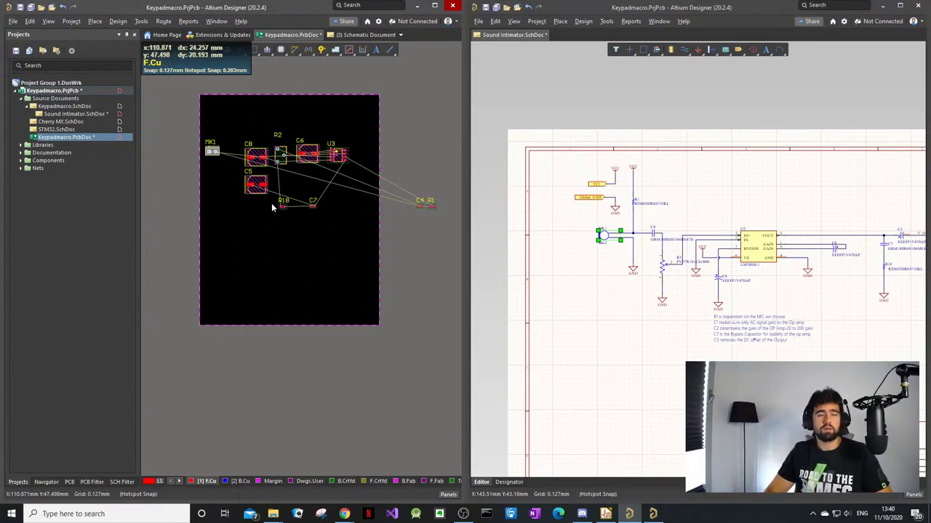
left_click(212, 155)
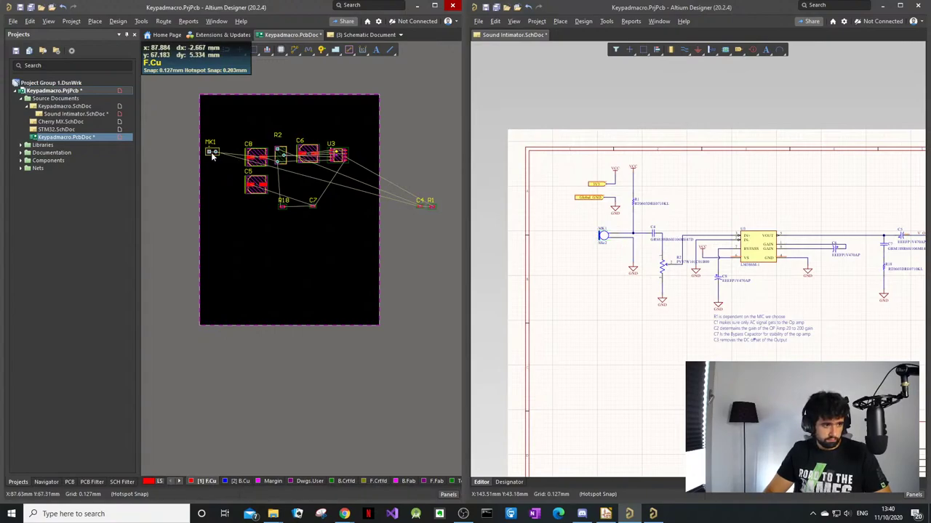
left_click_drag(213, 153, 213, 106)
scroll(206, 86, "up", 5, "ctrl")
left_click_drag(227, 145, 220, 141)
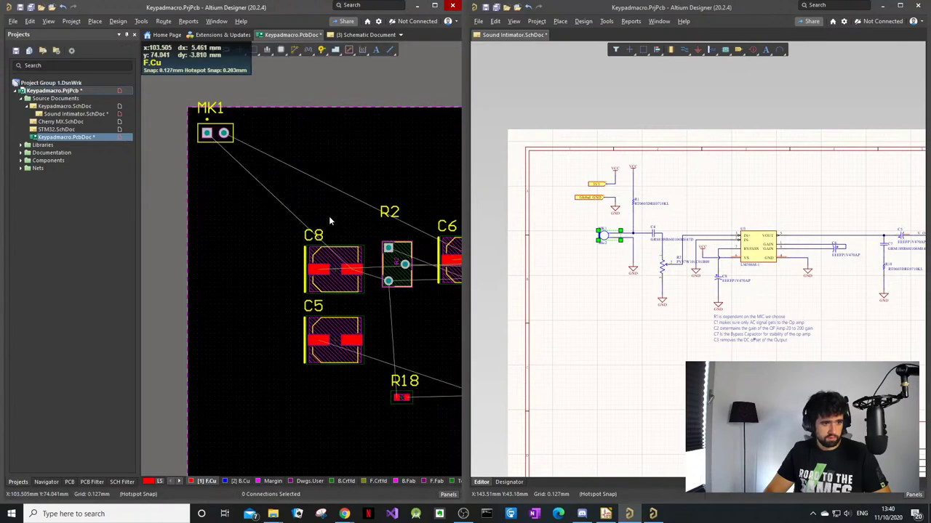
Step: Select resistor R1 in the schematic and bring its footprint from outside the board to just below MK1
left_click(637, 208)
scroll(334, 306, "down", 1, "ctrl")
right_click_drag(436, 305, 288, 311)
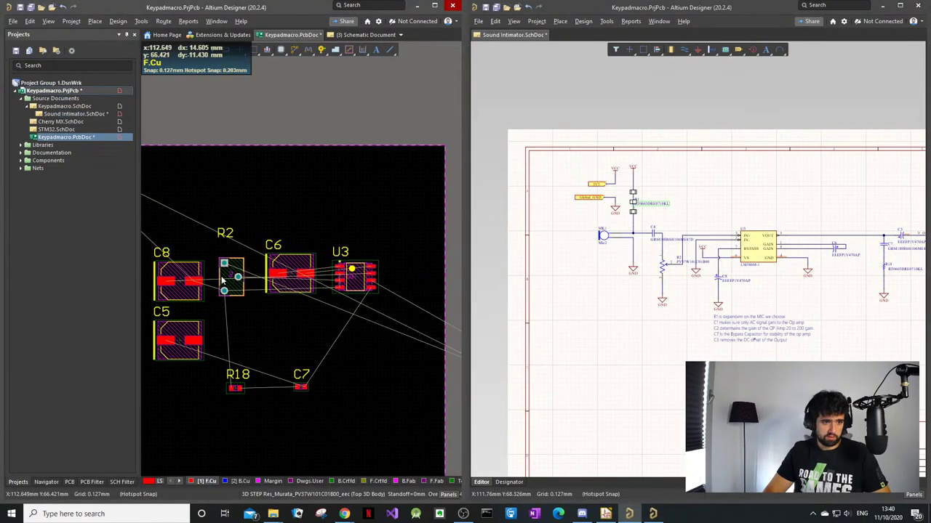
scroll(347, 354, "down", 3, "ctrl")
right_click_drag(333, 359, 295, 359)
scroll(414, 380, "up", 5, "ctrl")
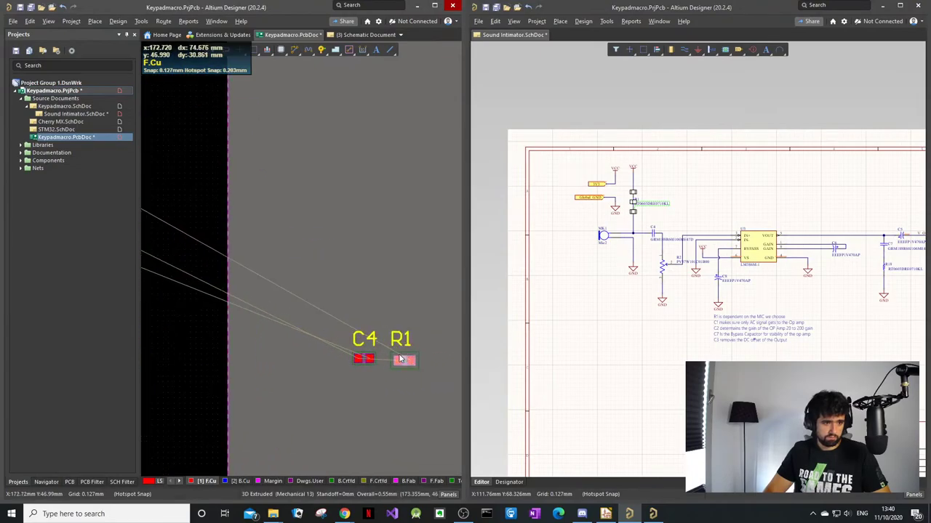
left_click_drag(398, 356, 302, 267)
scroll(410, 369, "down", 5, "ctrl")
scroll(261, 326, "up", 4, "ctrl")
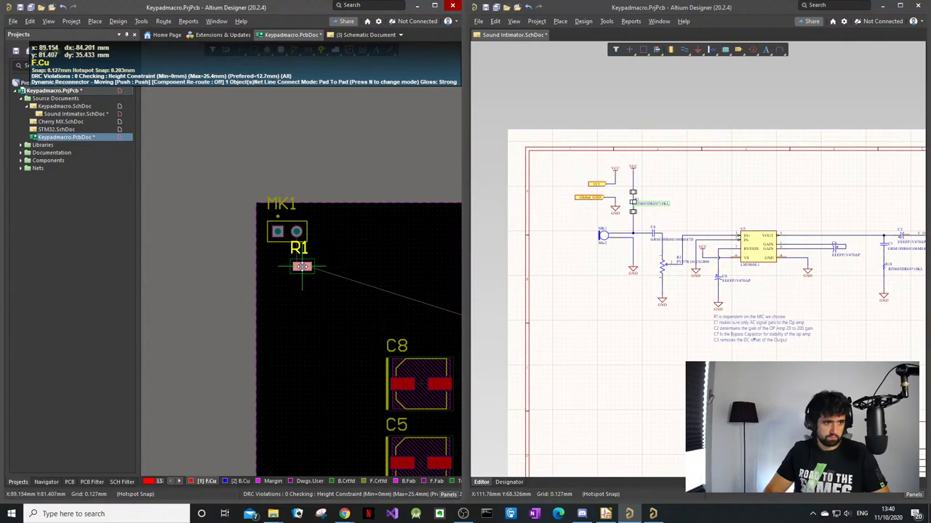
key("v")
left_click(278, 280)
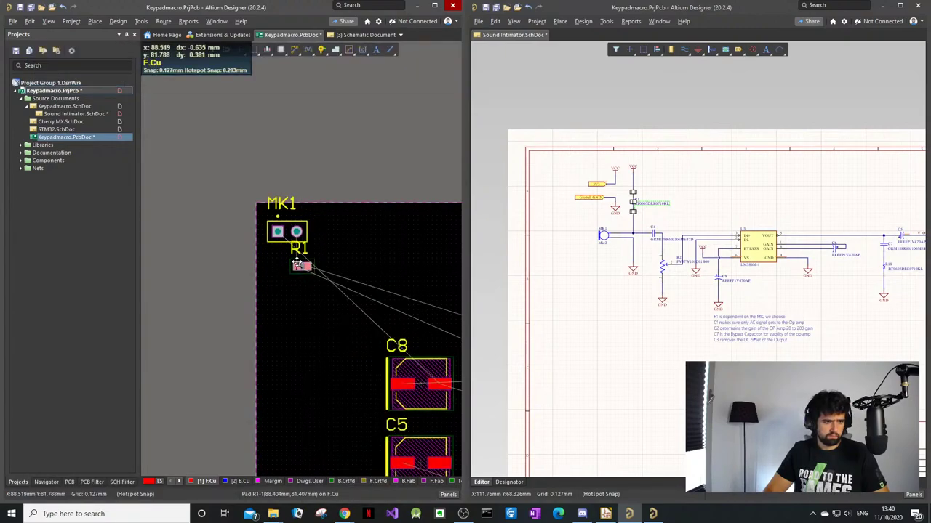
Step: Rotate R1 to vertical with its NetC4_1 pad facing MK1 and align it closely beneath MK1's pin 2
scroll(298, 265, "up", 3, "ctrl")
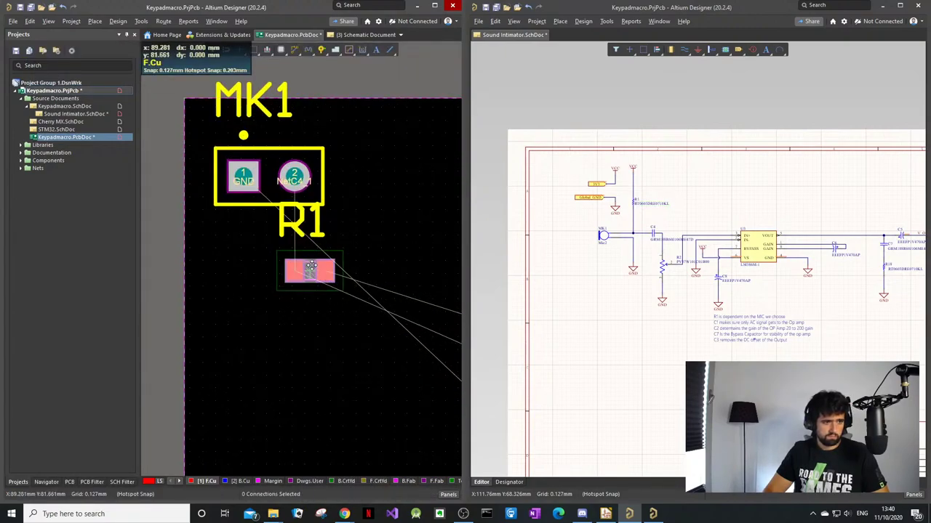
left_click(311, 261)
left_click(317, 289)
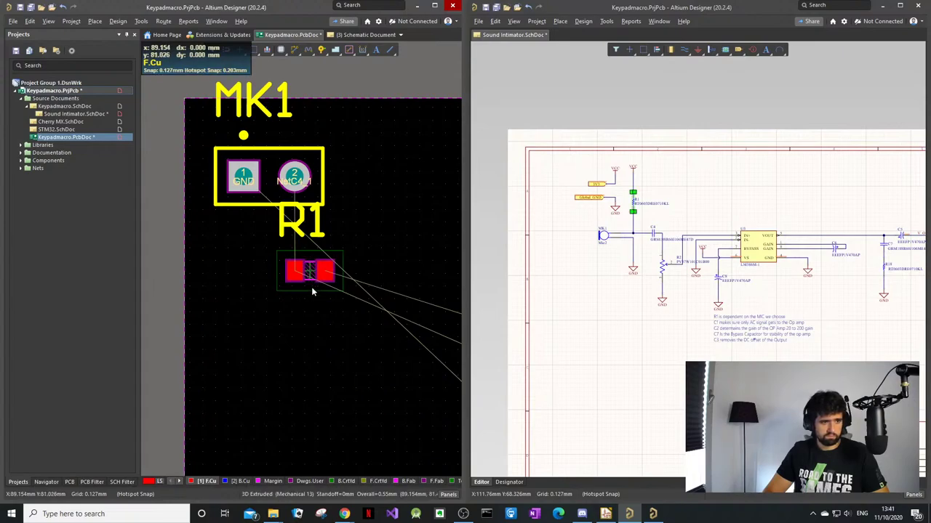
mouse_move(311, 272)
left_mouse_down()
mouse_move(302, 296)
mouse_move(322, 285)
mouse_move(324, 292)
mouse_move(298, 281)
left_mouse_up()
key("space")
key("space")
key("space")
scroll(297, 307, "up", 3, "ctrl")
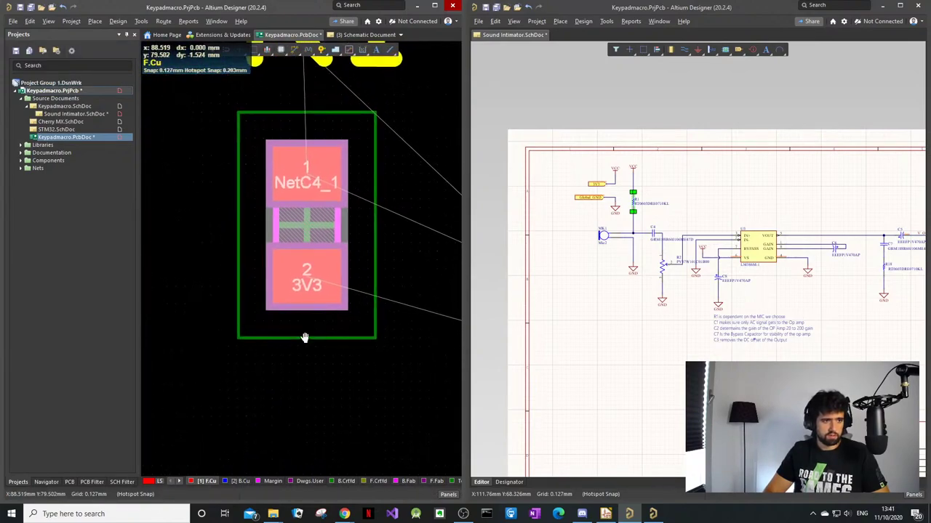
scroll(303, 388, "down", 3, "ctrl")
scroll(335, 257, "up", 2, "ctrl")
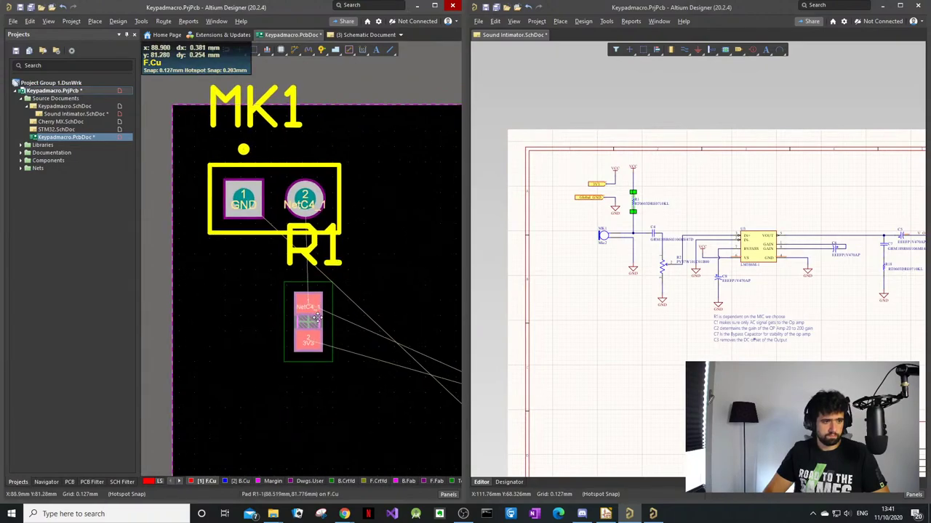
left_click_drag(309, 321, 309, 300)
Step: Move the R1 designator text to the right side of the resistor and rotate it to read vertically
left_click_drag(319, 234, 361, 294)
key("r")
key("Escape")
key("space")
key("space")
key("space")
Step: Select capacitor C4 in the schematic and move its footprint from outside the board to the right of R1, beside the NetC4_1 pad
scroll(291, 339, "down", 3, "ctrl")
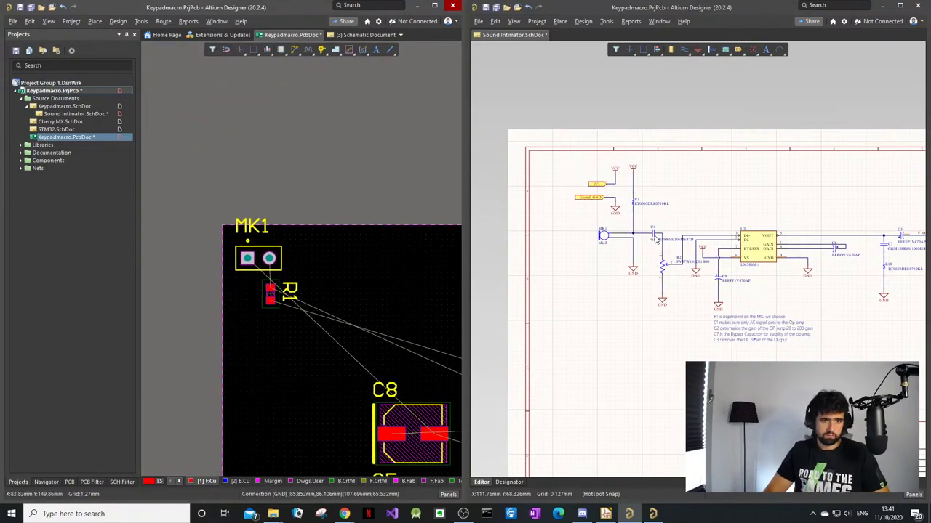
left_click(655, 240)
scroll(410, 336, "down", 3, "ctrl")
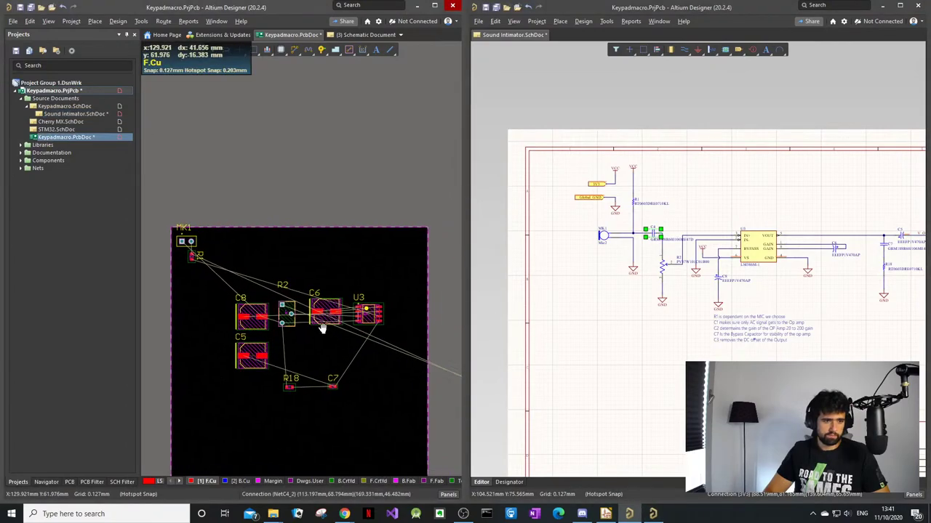
right_click_drag(322, 329, 251, 301)
left_click_drag(415, 359, 227, 249)
scroll(227, 248, "up", 5, "ctrl")
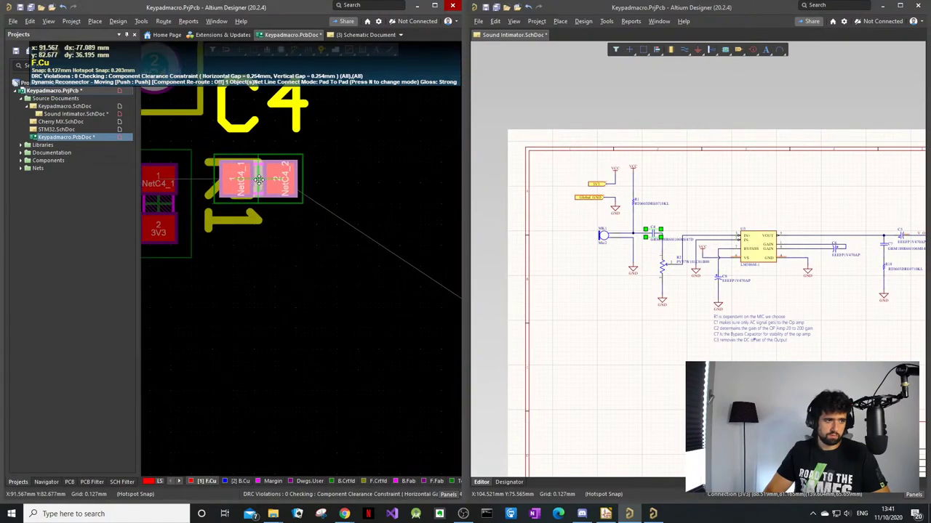
scroll(320, 274, "down", 2, "ctrl")
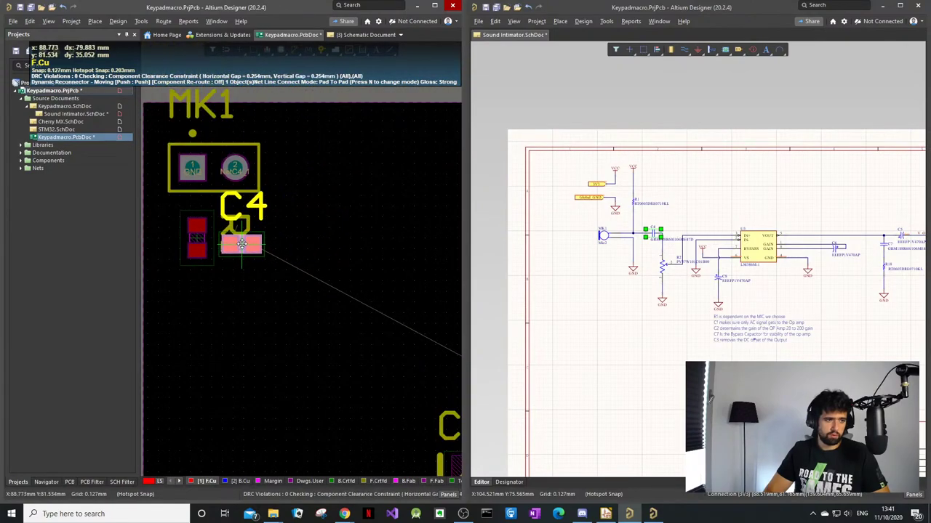
left_click_drag(273, 231, 276, 223)
left_click(332, 264)
Step: Select the R1 designator text that overlaps capacitor C4
scroll(229, 261, "up", 4, "ctrl")
scroll(230, 262, "up", 1, "ctrl")
left_click(362, 230)
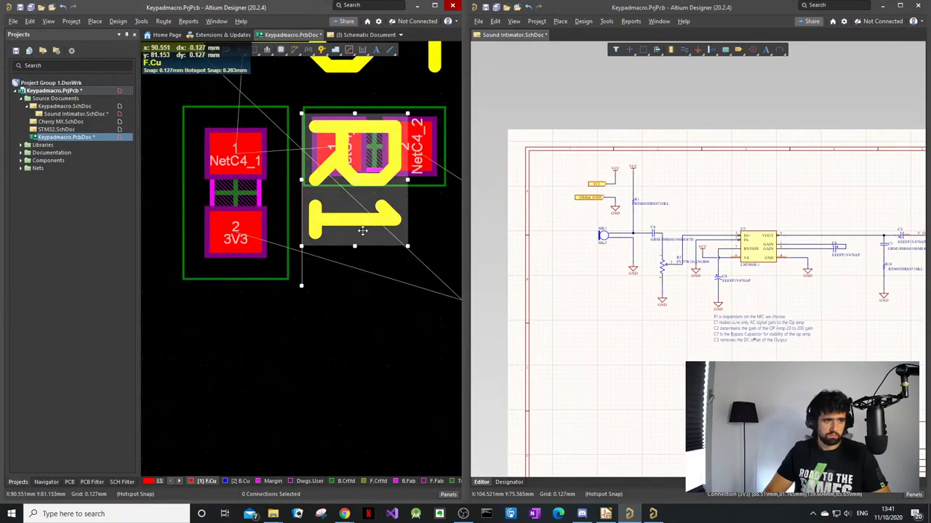
Step: Move the R1 designator beside its resistor and the C4 designator to the right of its capacitor on the PCB
scroll(362, 230, "down", 4, "ctrl")
left_click_drag(361, 229, 242, 206)
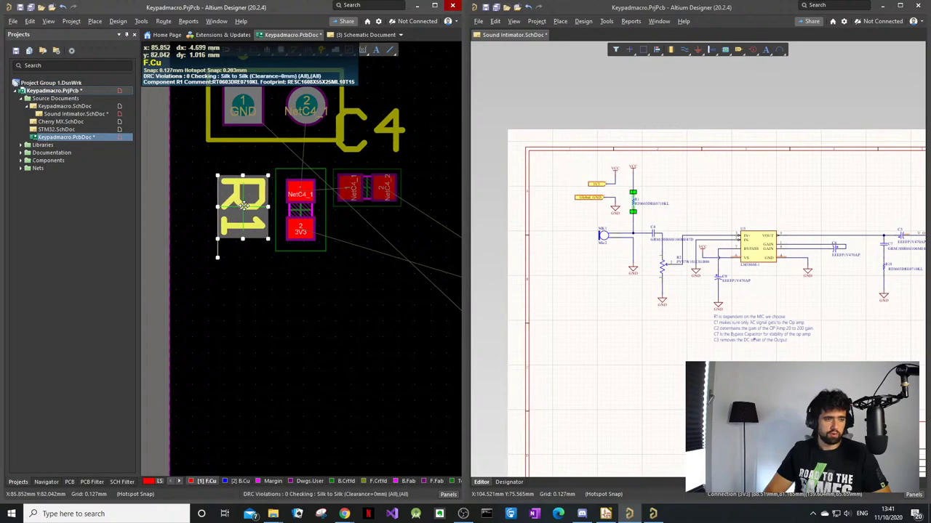
left_click_drag(375, 135, 437, 190)
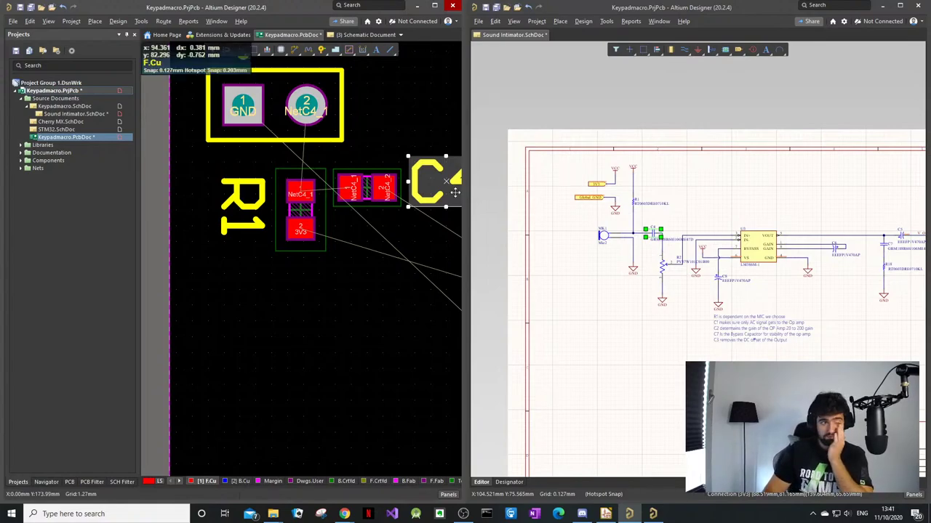
scroll(295, 270, "down", 2, "ctrl")
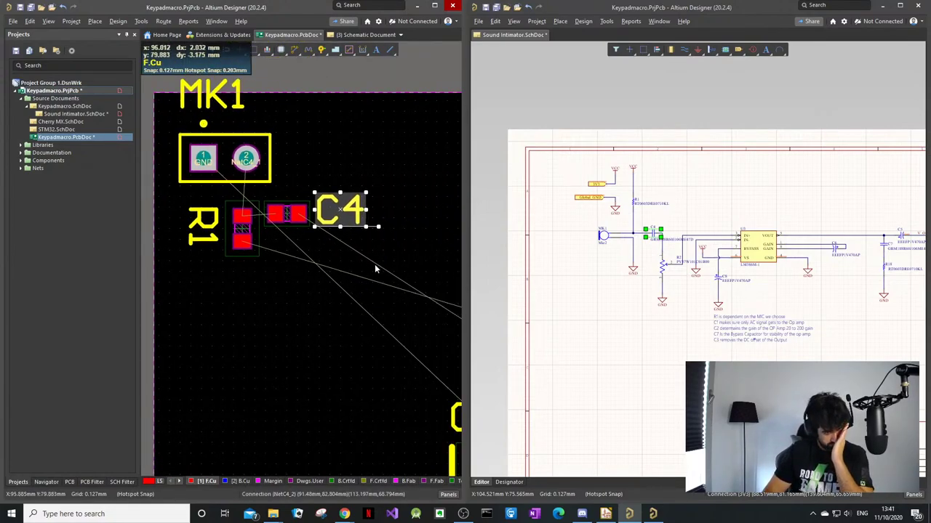
Step: Identify potentiometer R2 from the schematic, rotate it 90 degrees and place it right of MK1, above C4
left_click(511, 308)
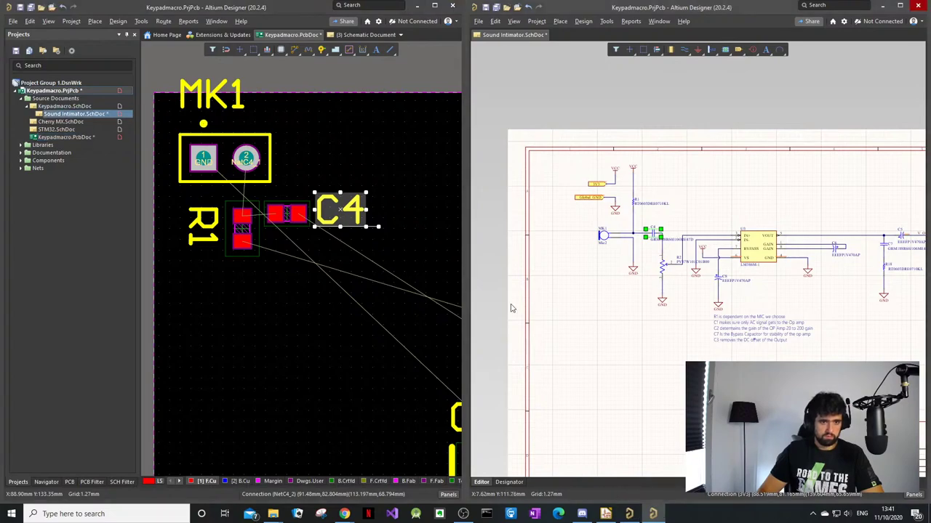
left_click(663, 273)
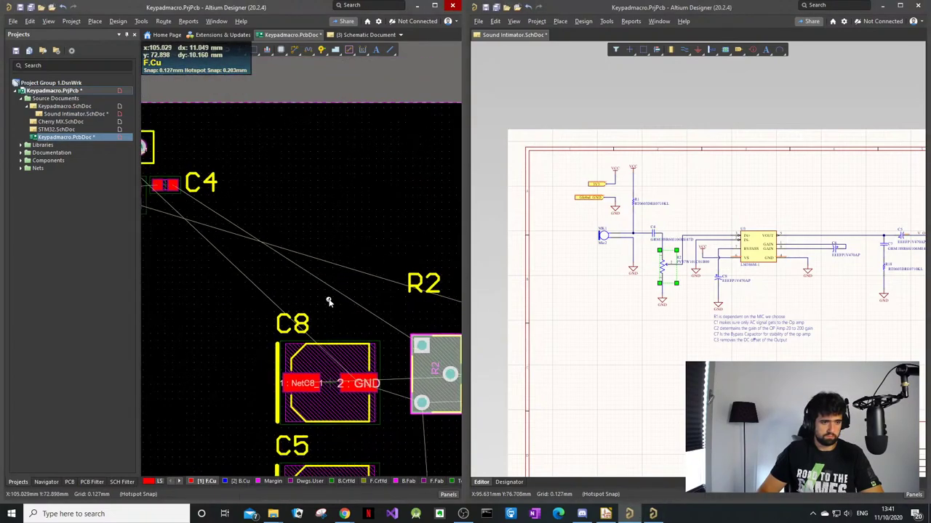
left_click_drag(378, 329, 269, 214)
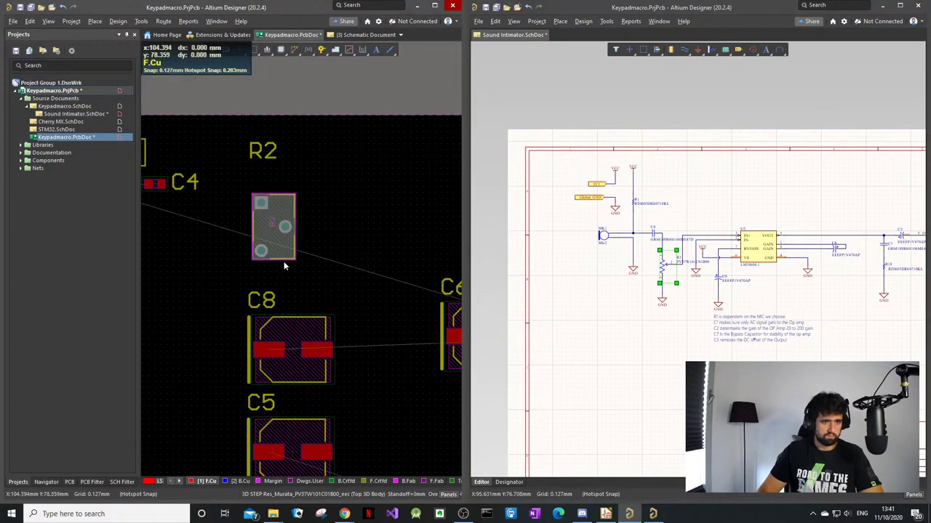
right_click_drag(284, 261, 347, 316)
left_click_drag(325, 258, 230, 215)
key("space")
left_click(318, 283)
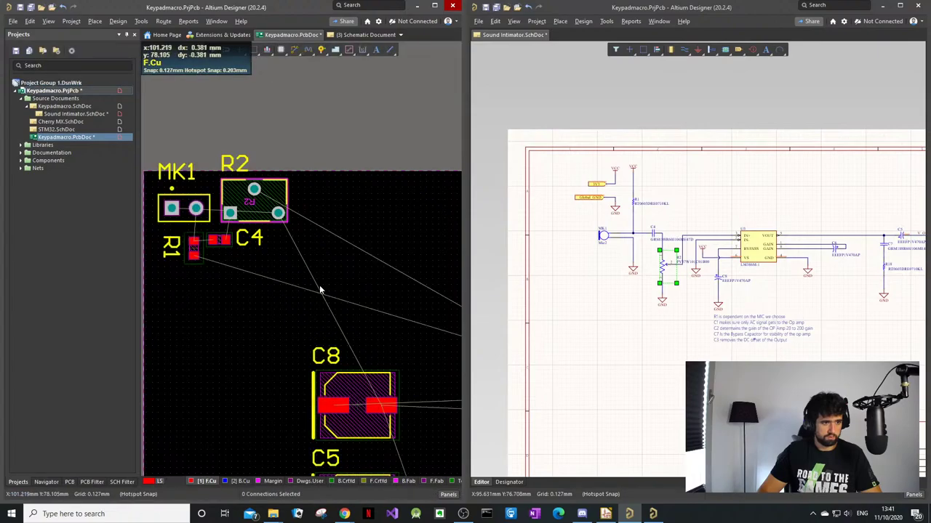
Step: Identify bypass capacitor C8 from the schematic and move its footprint directly below C4 and R1
scroll(344, 313, "down", 2, "ctrl")
right_click_drag(374, 313, 283, 276)
left_click(384, 344)
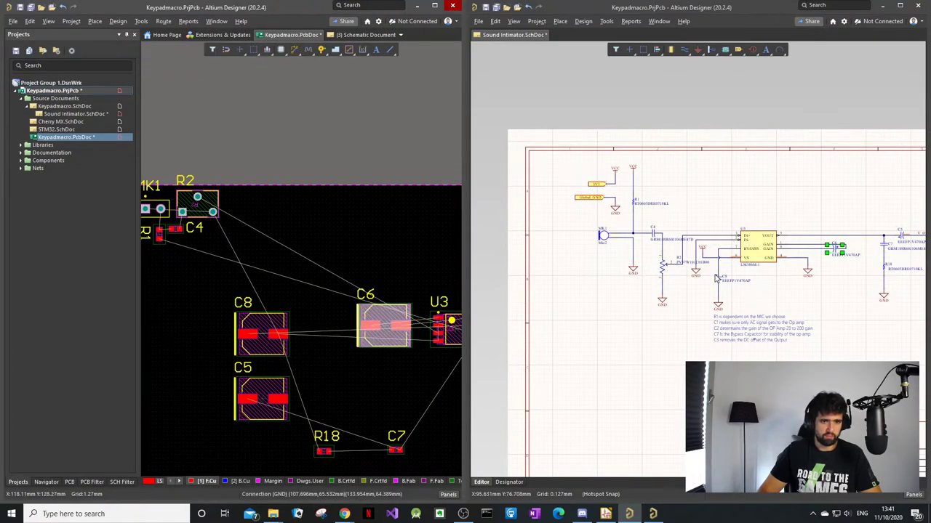
left_click(720, 284)
left_click(720, 284)
left_click_drag(263, 336, 195, 266)
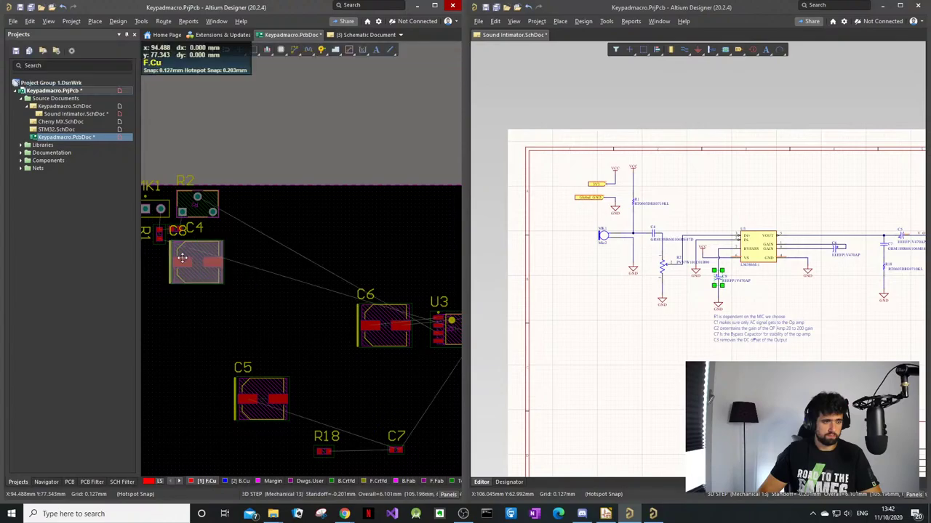
Step: Move the C8 designator off C4 to the right side of the C8 footprint
scroll(193, 219, "up", 4, "ctrl")
right_click_drag(215, 230, 341, 201)
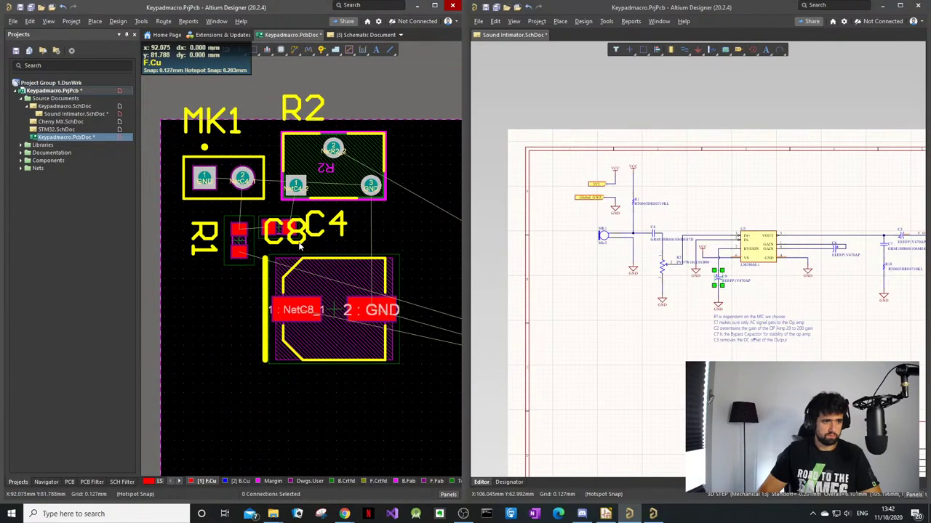
left_click_drag(284, 228, 431, 305)
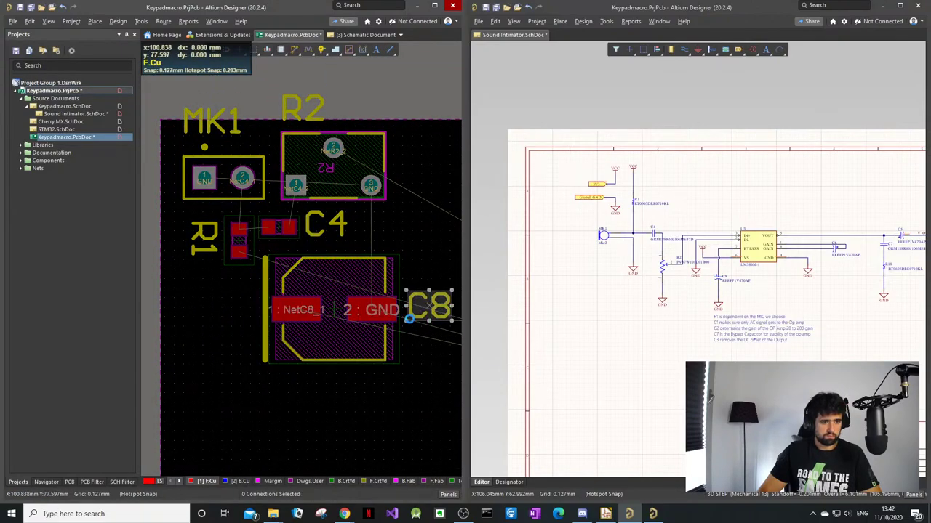
Step: Cross-check MK1, R1, C4, R2 and C8 between the schematic and their footprints on the board
scroll(429, 307, "down", 1, "ctrl")
right_click_drag(400, 356, 244, 221)
scroll(327, 299, "down", 2, "ctrl")
scroll(326, 300, "down", 1, "ctrl")
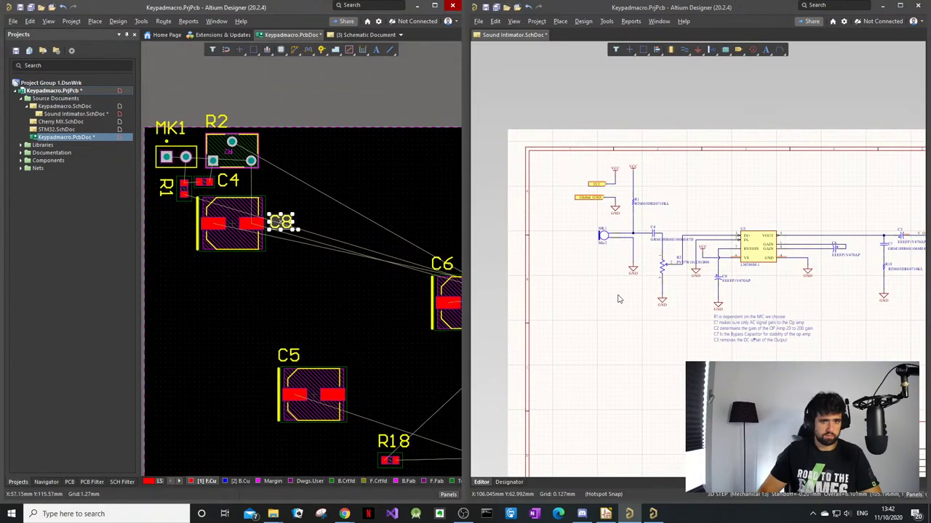
scroll(595, 220, "up", 3, "ctrl")
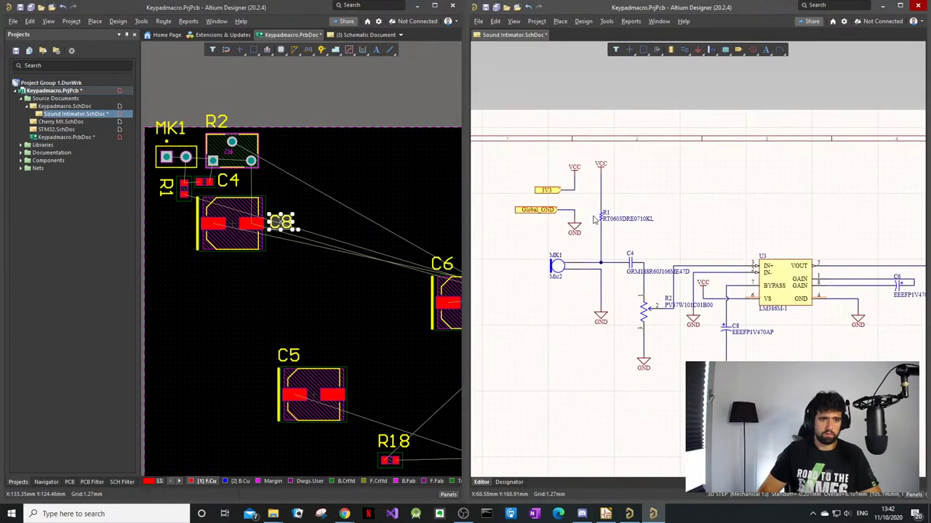
left_click(556, 267)
left_click(602, 218)
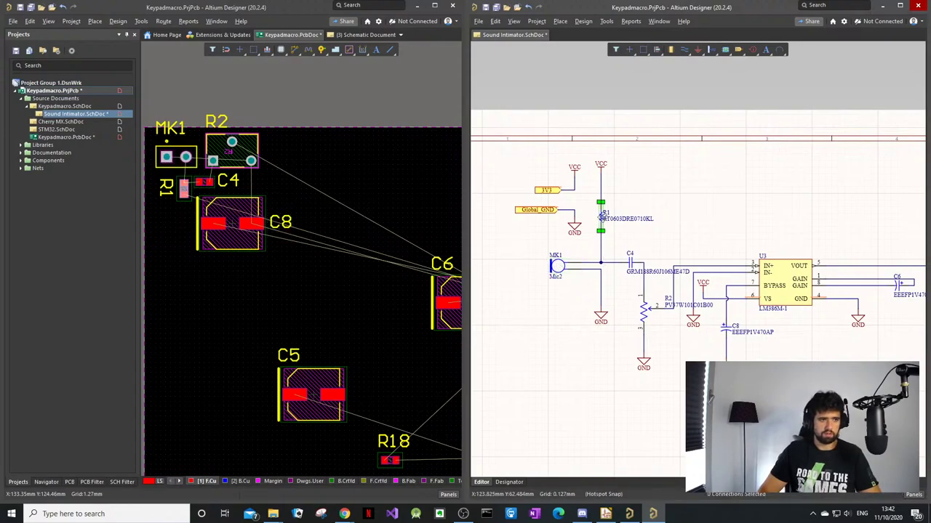
left_click(630, 263)
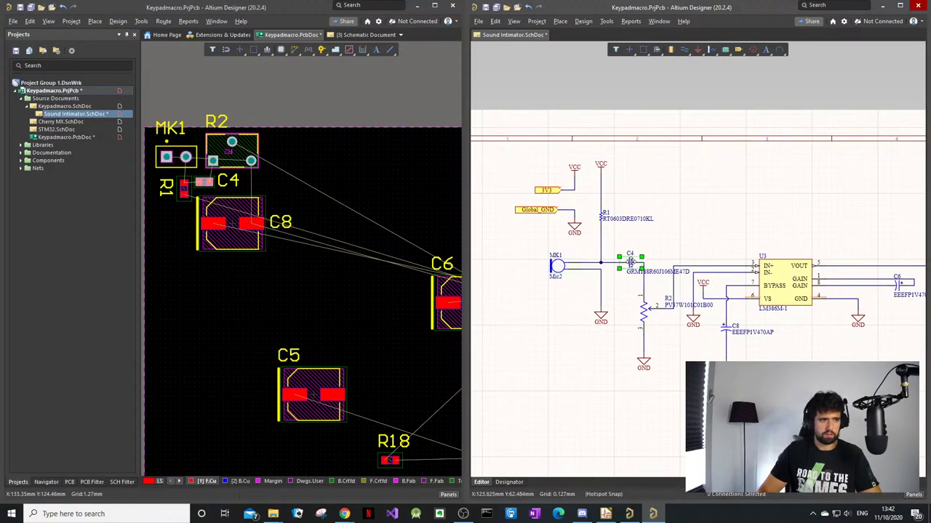
left_click(644, 314)
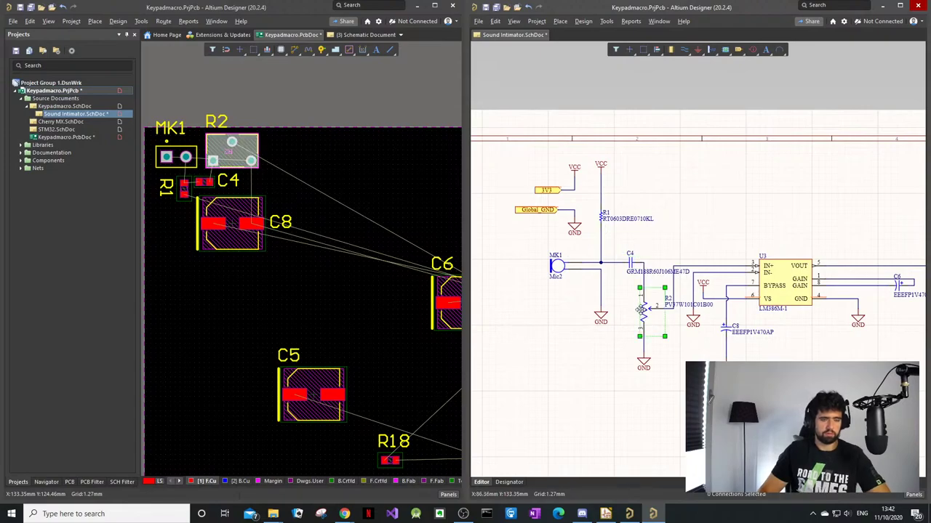
left_click(726, 326)
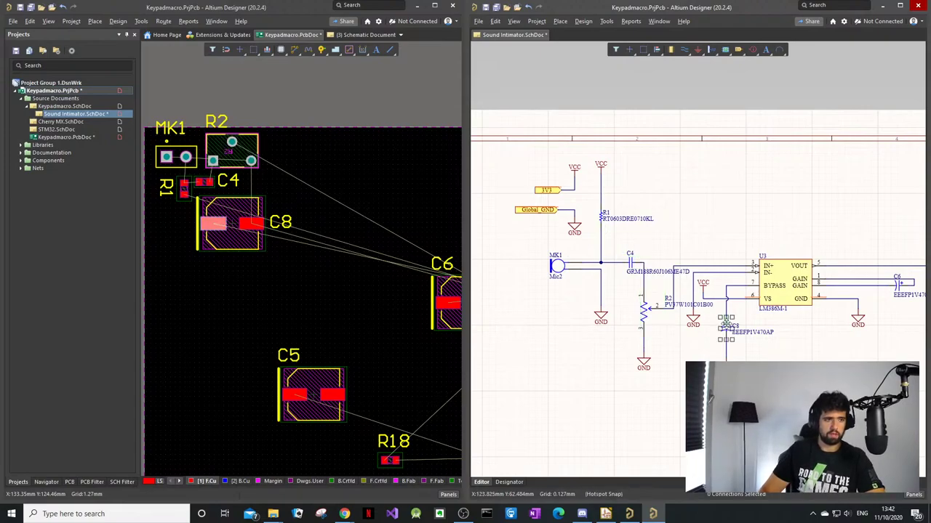
Step: Identify amplifier U3 from the schematic and move its footprint to the right of R2 and C8
scroll(756, 324, "down", 2, "ctrl")
scroll(759, 325, "up", 3, "ctrl")
scroll(760, 325, "down", 1, "ctrl")
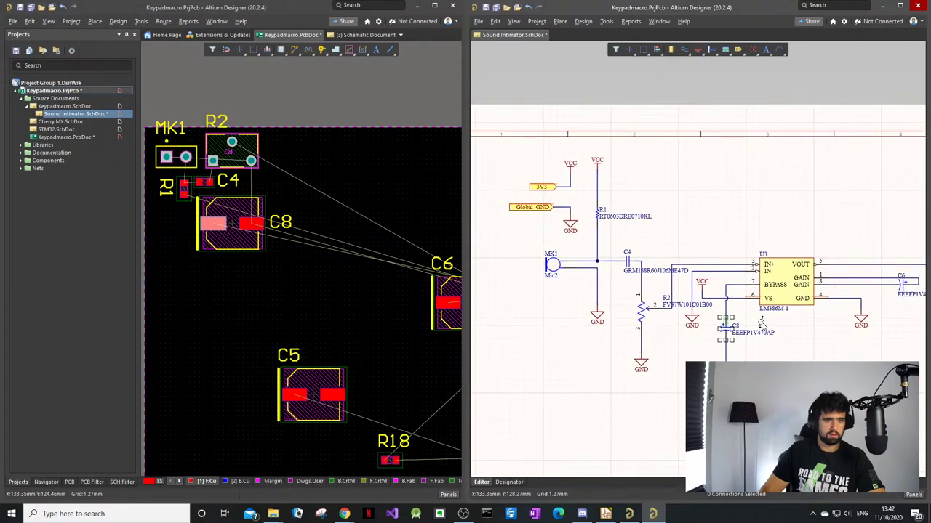
left_click(784, 280)
scroll(378, 270, "down", 4, "ctrl")
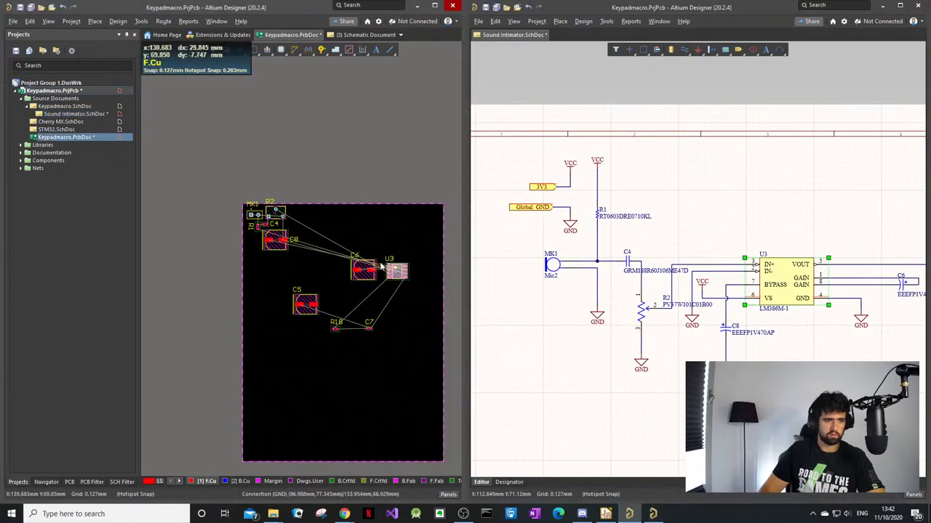
left_click_drag(399, 271, 312, 226)
scroll(282, 244, "up", 4, "ctrl")
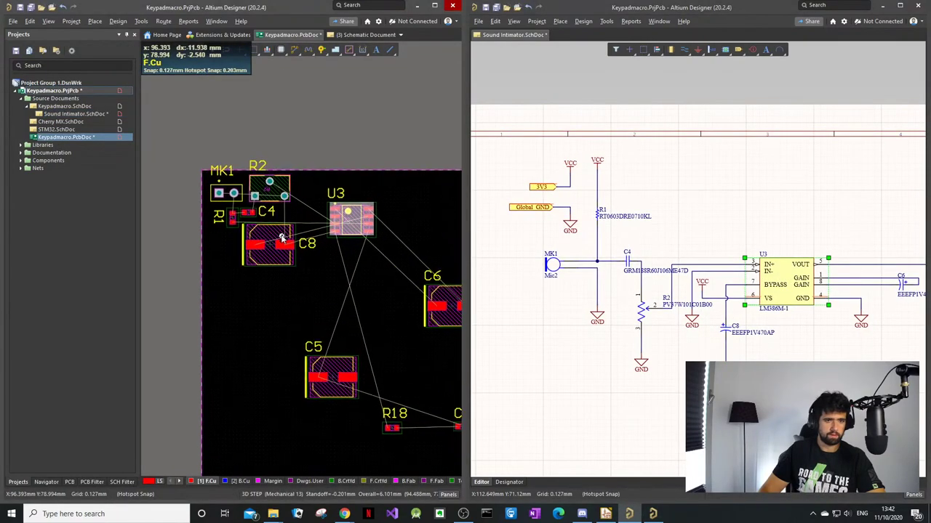
Step: Check R2's connection to U3 in the schematic and at the pads, and shift U3 closer to R2
left_click(641, 310)
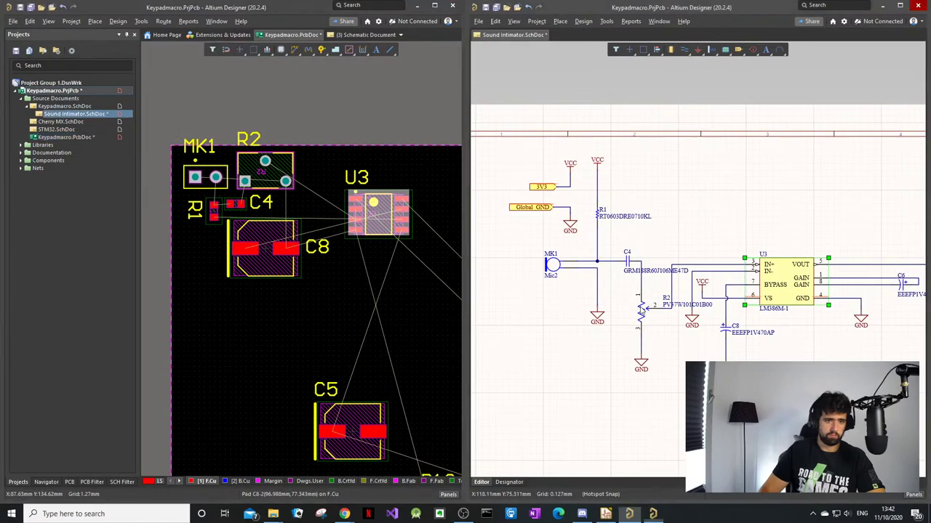
left_click(649, 317)
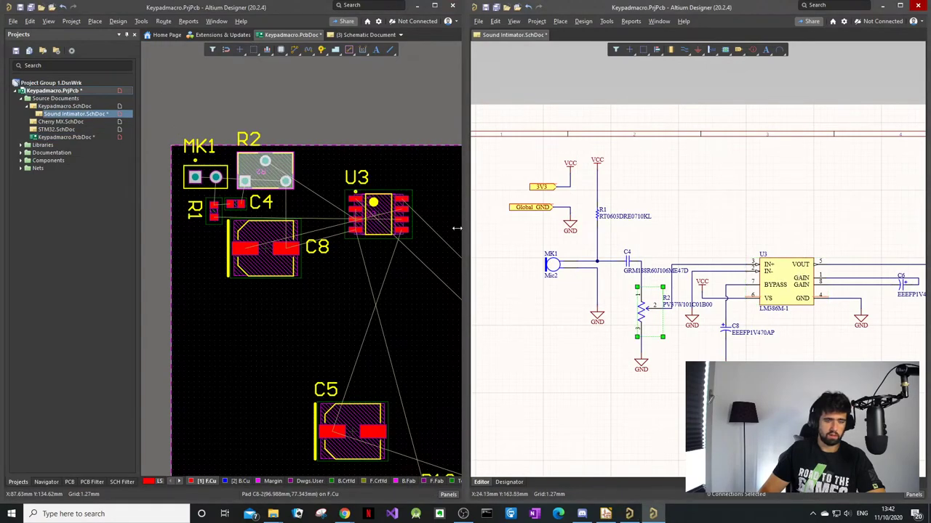
scroll(295, 181, "up", 3, "ctrl")
right_click_drag(337, 230, 234, 224)
scroll(259, 219, "up", 3, "ctrl")
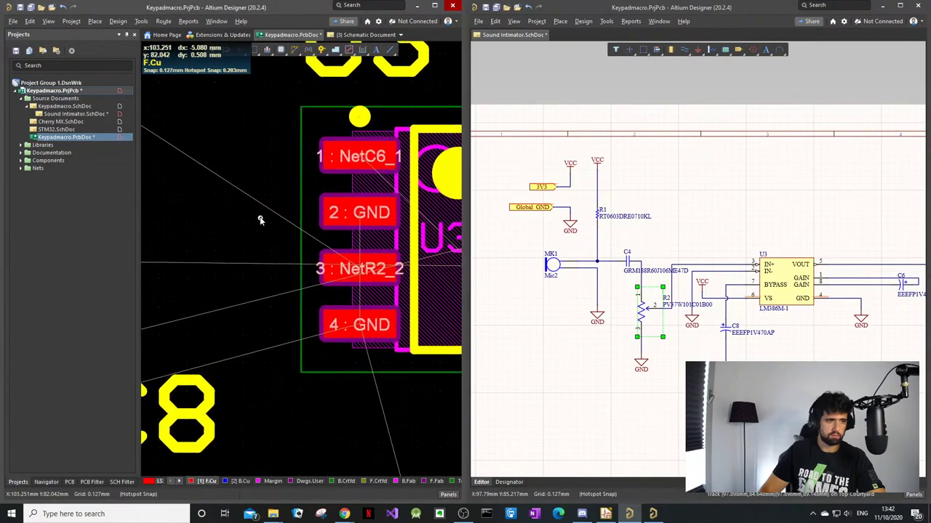
scroll(262, 230, "down", 4, "ctrl")
scroll(346, 247, "up", 1, "ctrl")
left_click_drag(346, 248, 291, 233)
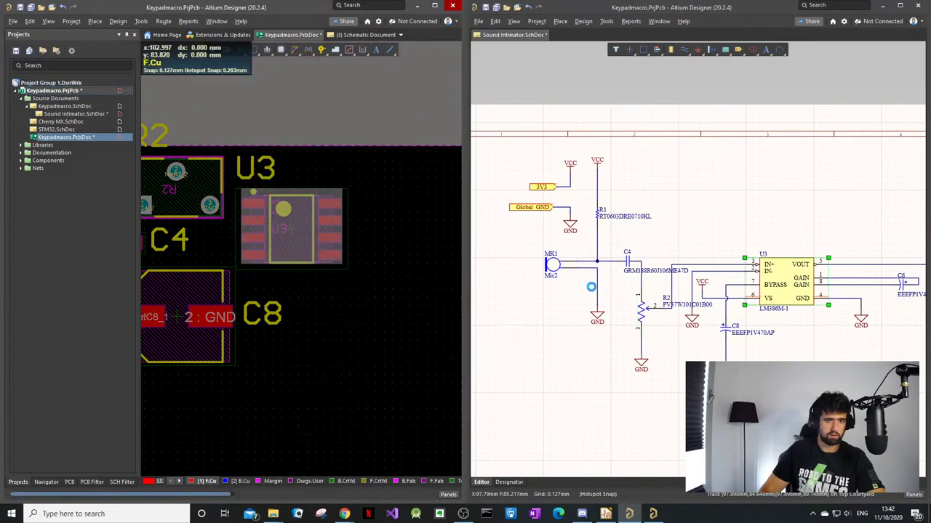
Step: Identify gain capacitor C6 from the schematic, rotate it upright and place it right of U3
left_click(813, 310)
left_click(904, 285)
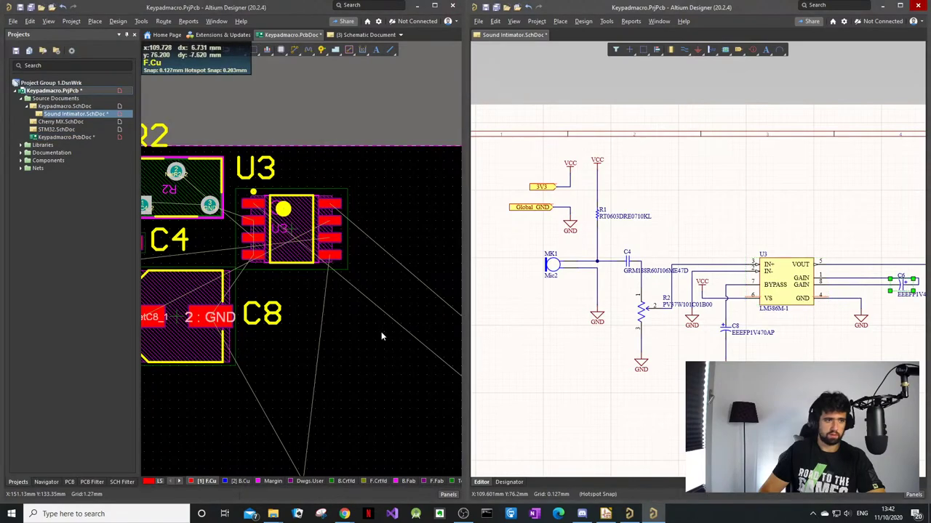
scroll(402, 354, "down", 3, "ctrl")
right_click_drag(403, 354, 312, 289)
left_click_drag(387, 310, 290, 203)
key("space")
scroll(314, 245, "down", 2, "ctrl")
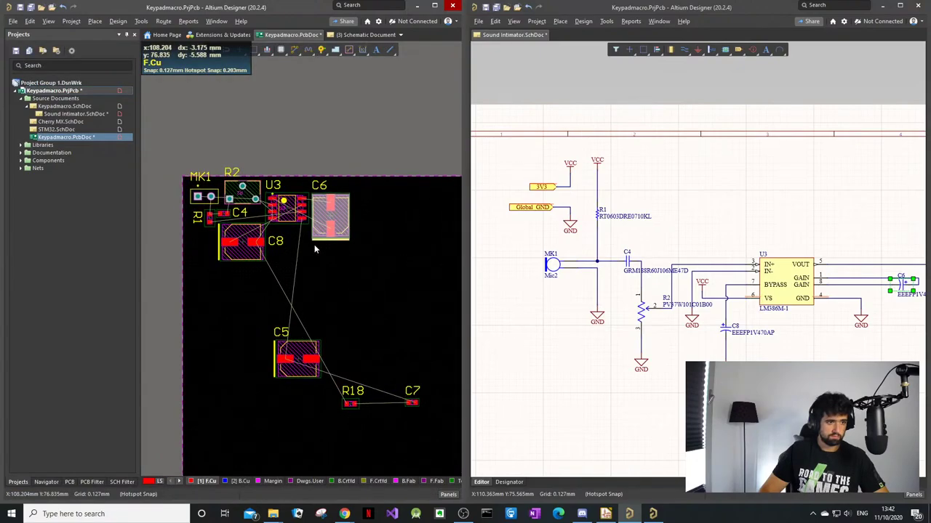
Step: Place capacitor C7 upright below U3's right-hand pads and set its rotated designator along its left side
right_click_drag(854, 301, 665, 299)
left_click(786, 280)
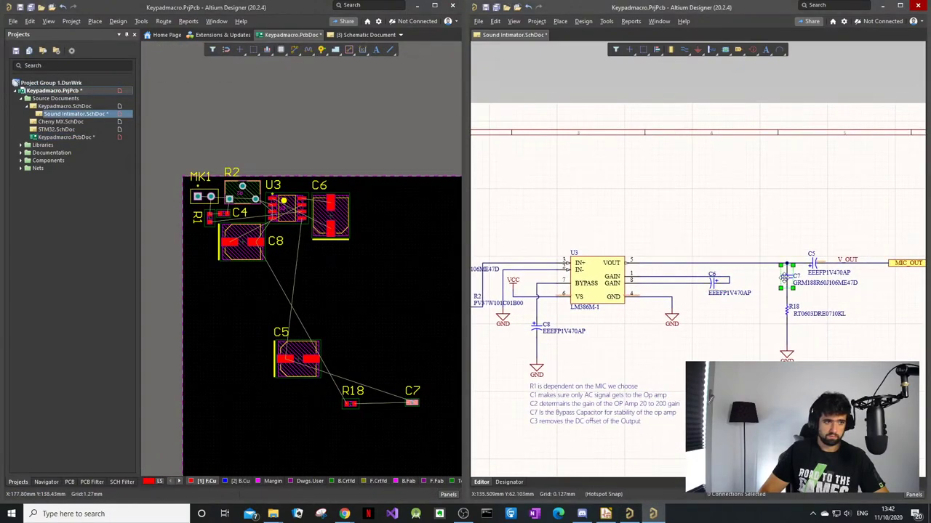
left_click_drag(412, 403, 266, 234)
scroll(315, 222, "up", 3, "ctrl")
key("shift+r")
key("space")
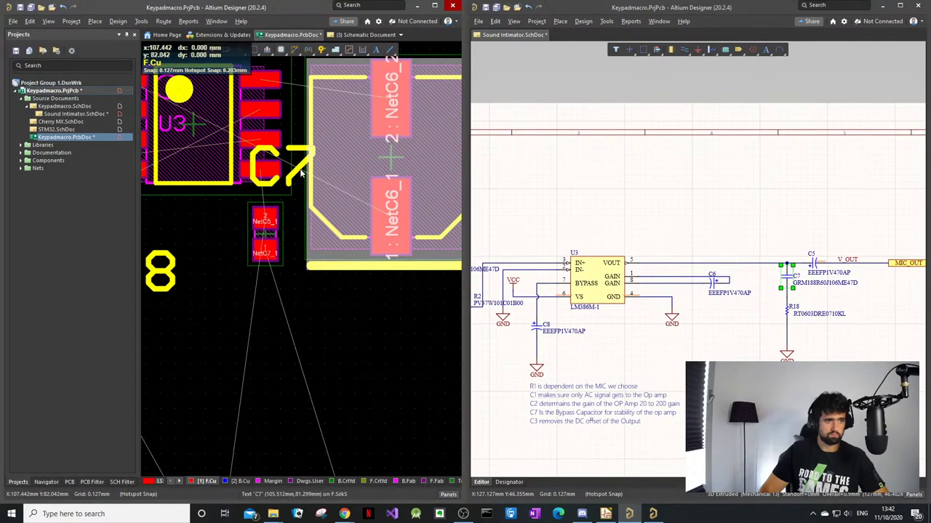
left_click_drag(283, 182, 220, 247)
key("space")
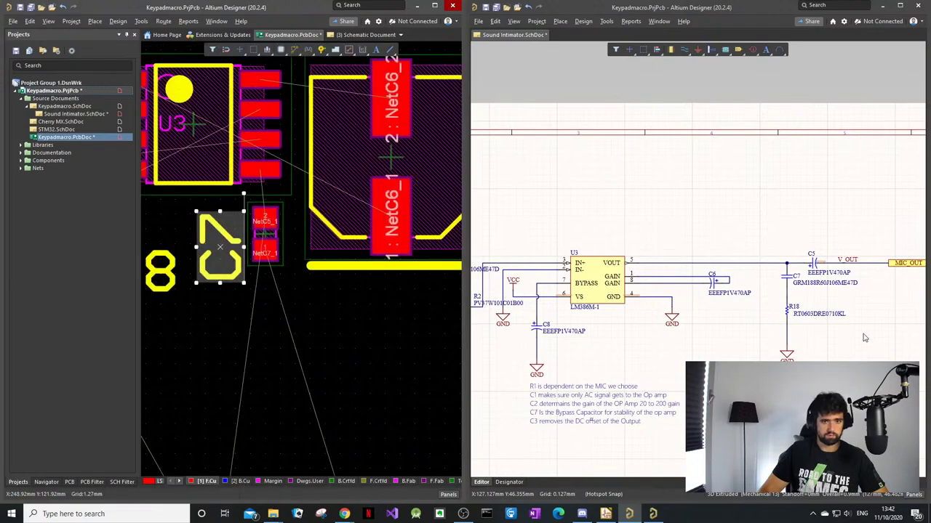
Step: Identify resistor R18 from the schematic, rotate it upright and place it directly below C7
left_click(792, 313)
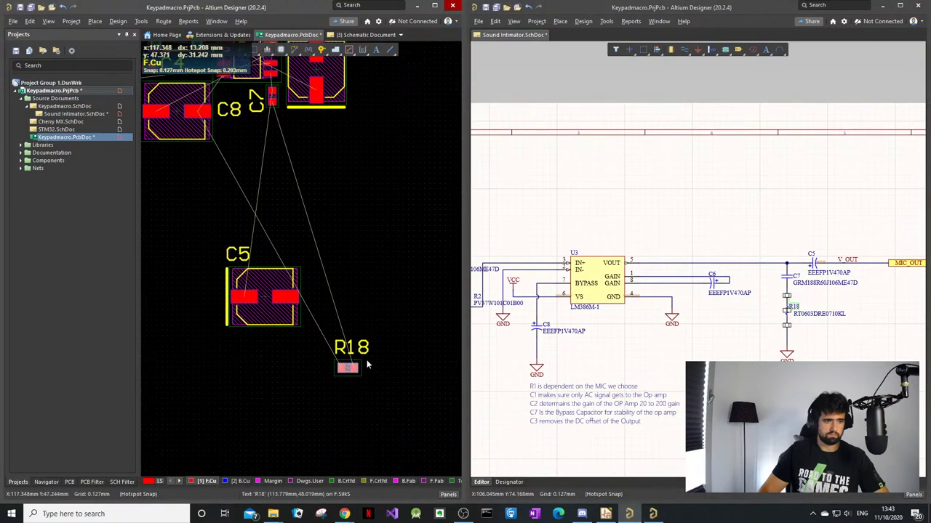
left_click_drag(348, 368, 266, 148)
scroll(265, 148, "up", 4, "ctrl")
right_click_drag(266, 148, 275, 303)
left_click_drag(275, 303, 293, 248)
key("space")
Step: Rotate the R18 designator and set it left of its resistor, and nudge the C7 designator up clear of it
left_click_drag(342, 180, 249, 281)
key("space")
left_click_drag(253, 187, 245, 174)
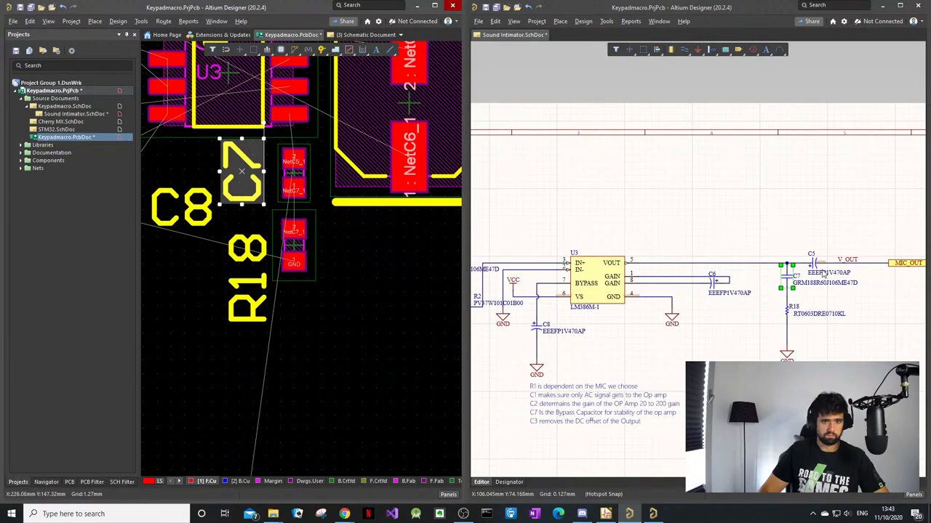
Step: Identify output capacitor C5 from the schematic and move its footprint below C6, to the right of R18
scroll(348, 312, "down", 5, "ctrl")
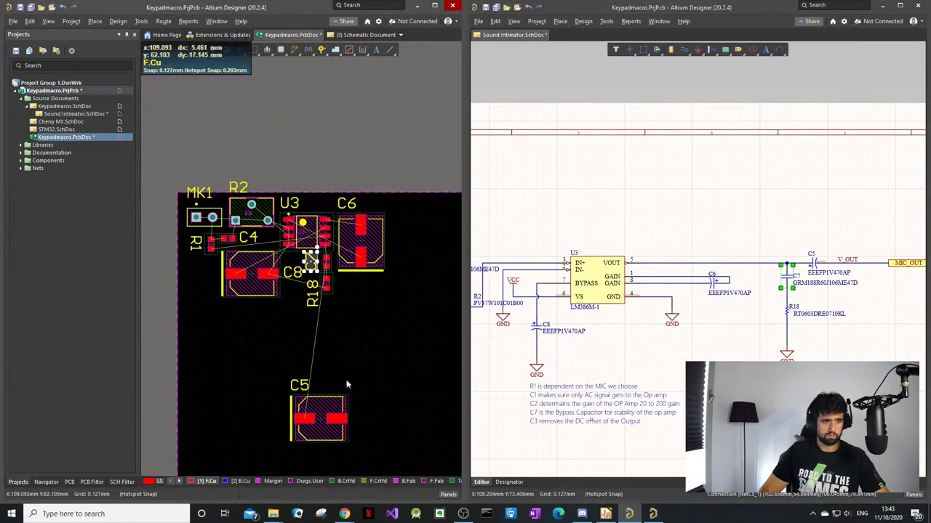
left_click(590, 357)
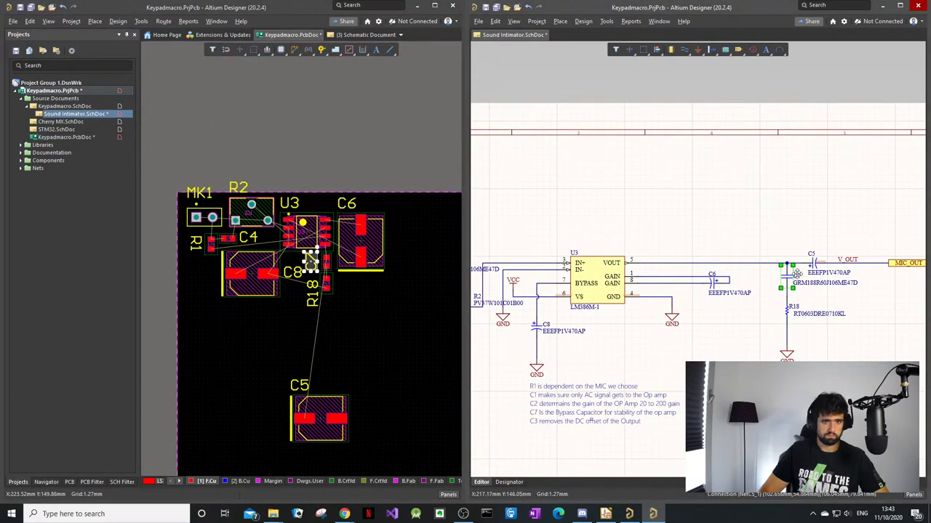
left_click(813, 263)
left_click_drag(320, 418, 372, 313)
scroll(368, 320, "up", 3, "ctrl")
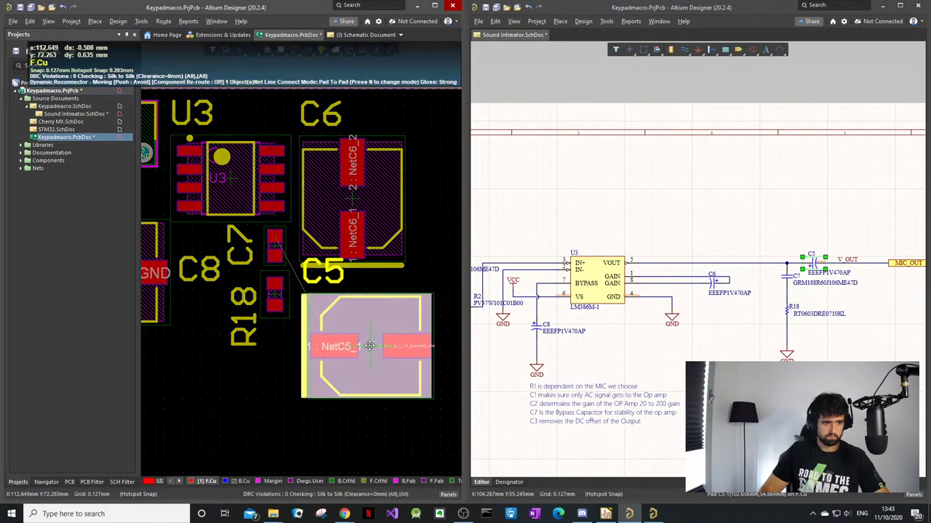
scroll(366, 331, "up", 4, "ctrl")
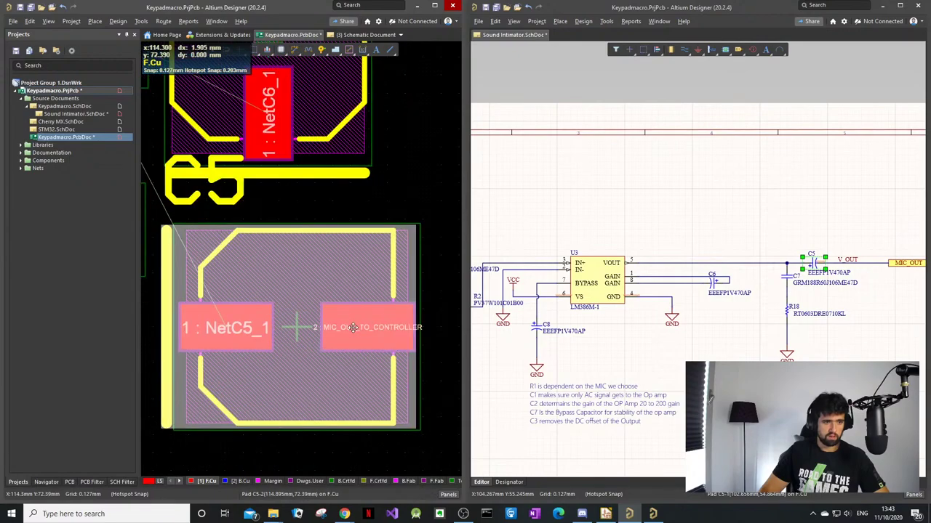
Step: Examine the Keypadmacro schematic for where the MIC_OUT_TO_CONTROLLER net leads
double_click(64, 106)
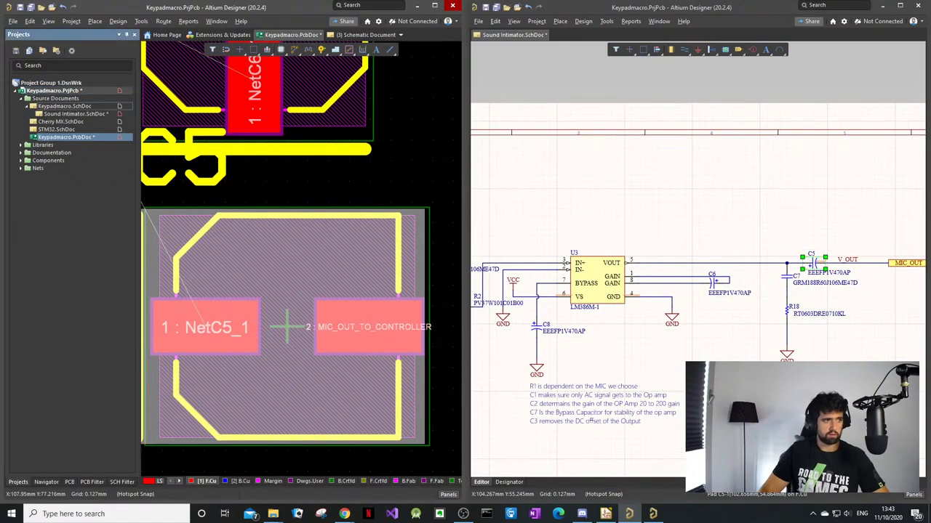
scroll(357, 264, "down", 2, "ctrl")
scroll(369, 270, "down", 2, "ctrl")
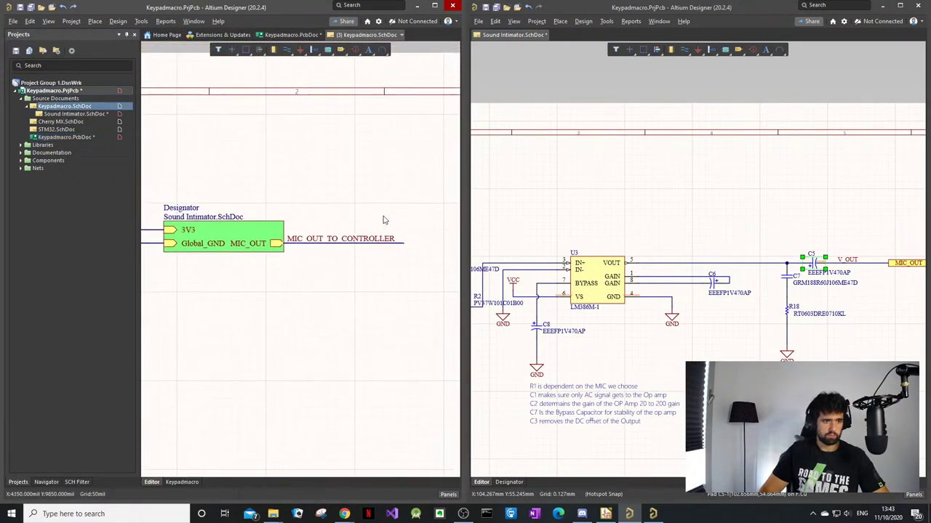
scroll(308, 249, "down", 4, "ctrl")
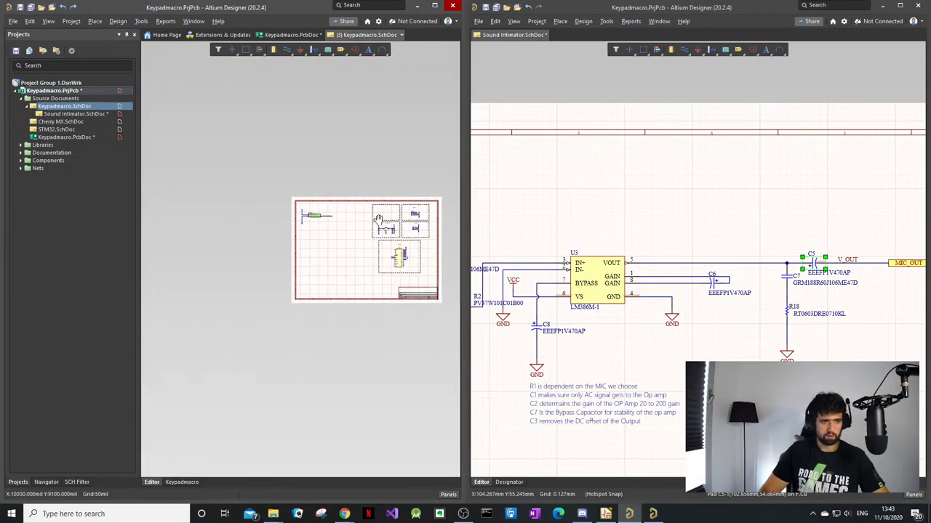
scroll(383, 239, "up", 4, "ctrl")
scroll(383, 239, "up", 2, "ctrl")
right_click_drag(447, 281, 346, 256)
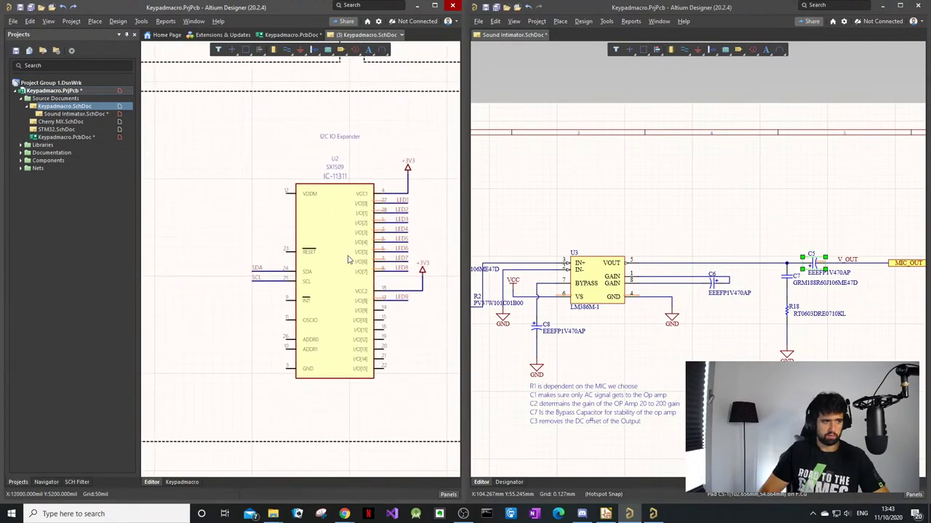
right_click_drag(234, 214, 344, 223)
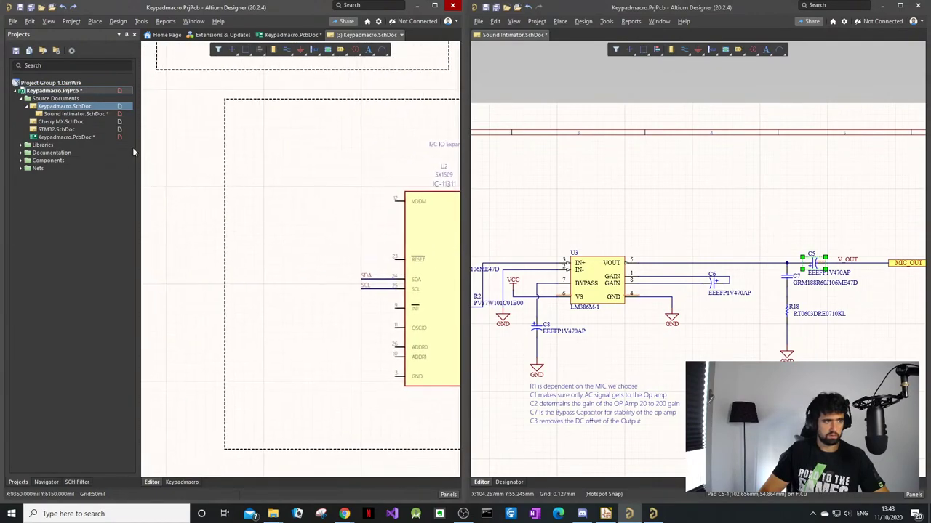
Step: Examine the ports around the STM32 microcontroller in the STM32 schematic for a microphone output connection
double_click(65, 129)
scroll(305, 247, "down", 3, "ctrl")
scroll(327, 269, "up", 8, "ctrl")
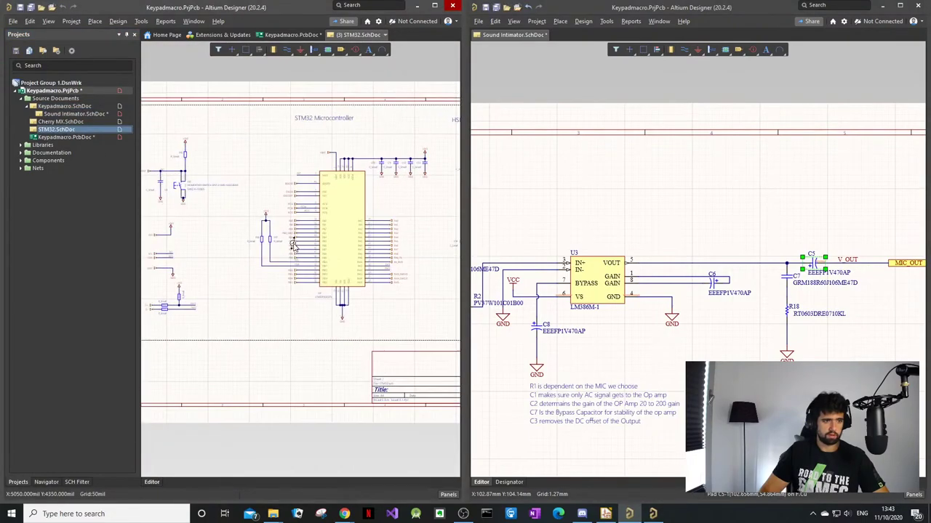
scroll(405, 270, "down", 3, "ctrl")
scroll(345, 287, "up", 6, "ctrl")
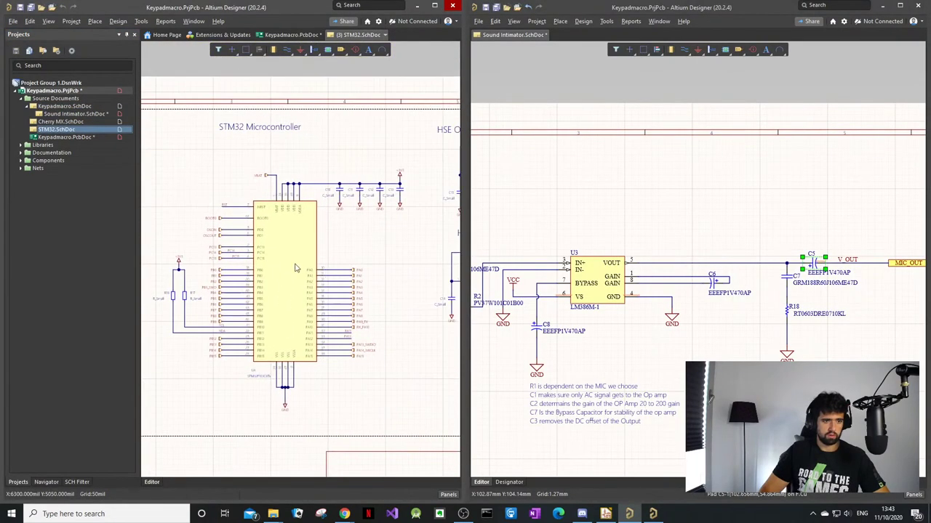
scroll(353, 320, "down", 5, "ctrl")
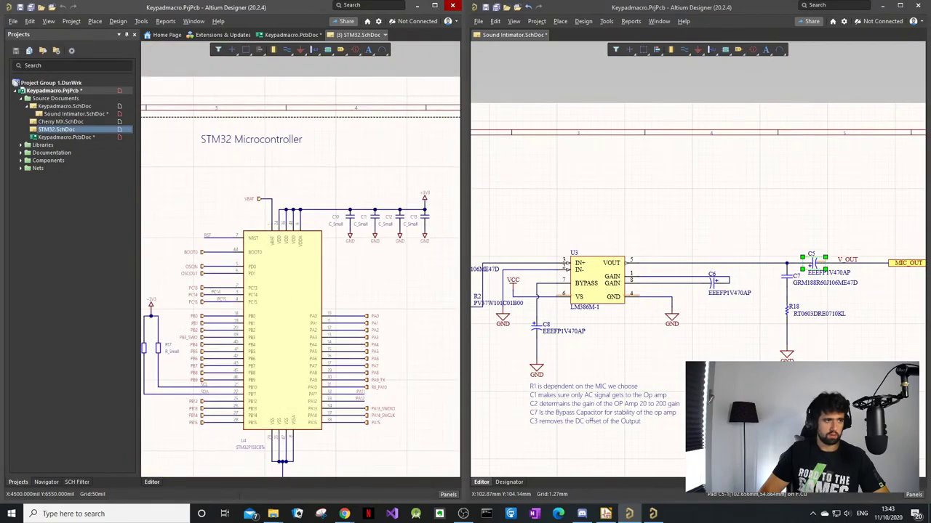
Step: On the Keypadmacro schematic, place a sheet symbol about 1150 by 850 mil below the Sound Intimator symbol
left_click(61, 113)
left_click(63, 107)
scroll(241, 164, "down", 6, "ctrl")
right_click_drag(243, 166, 342, 219)
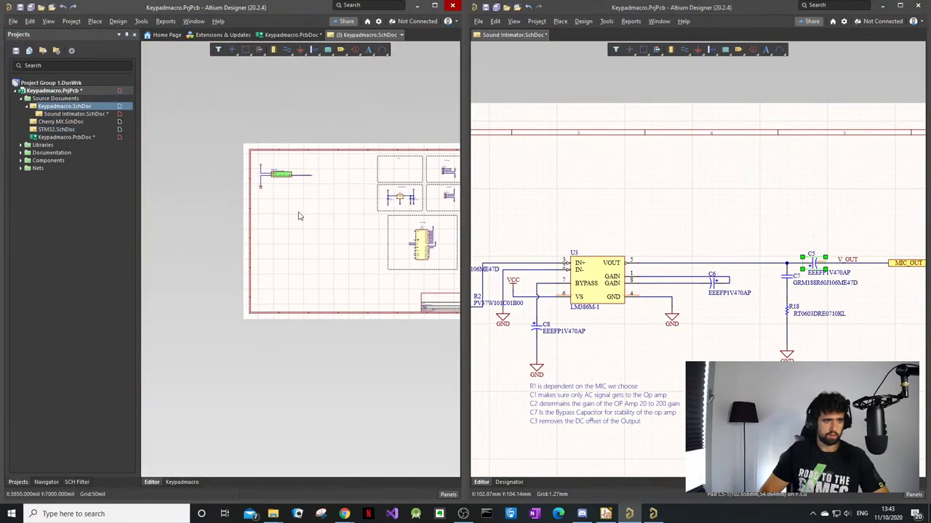
scroll(299, 216, "up", 5, "ctrl")
left_click(94, 21)
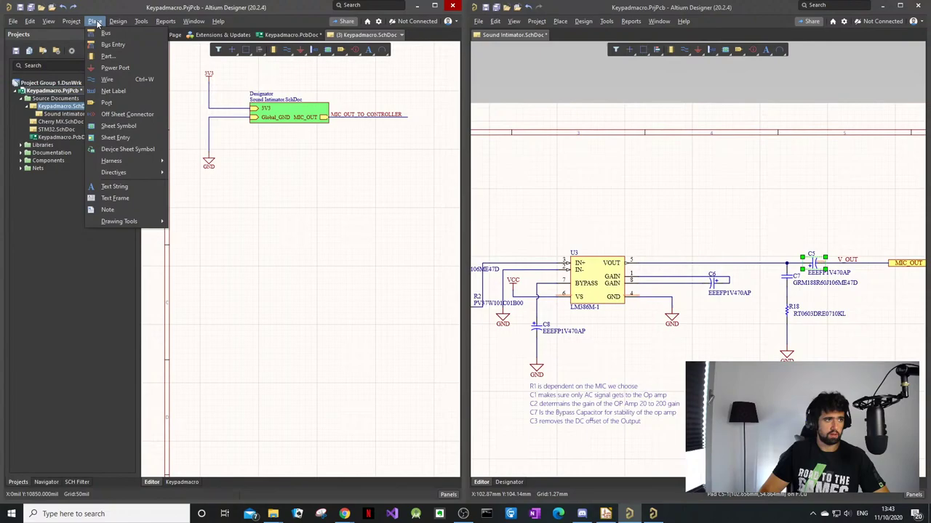
left_click(117, 125)
left_click(252, 191)
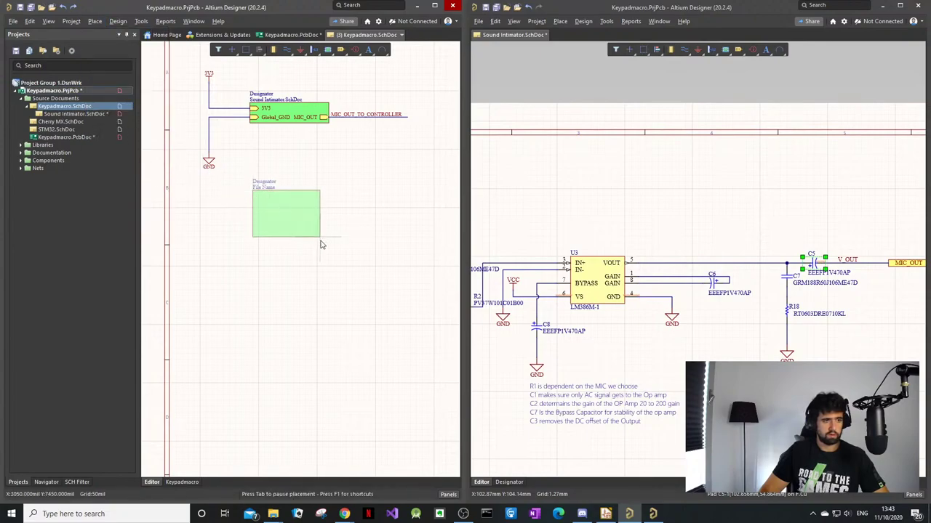
left_click(320, 244)
key("Escape")
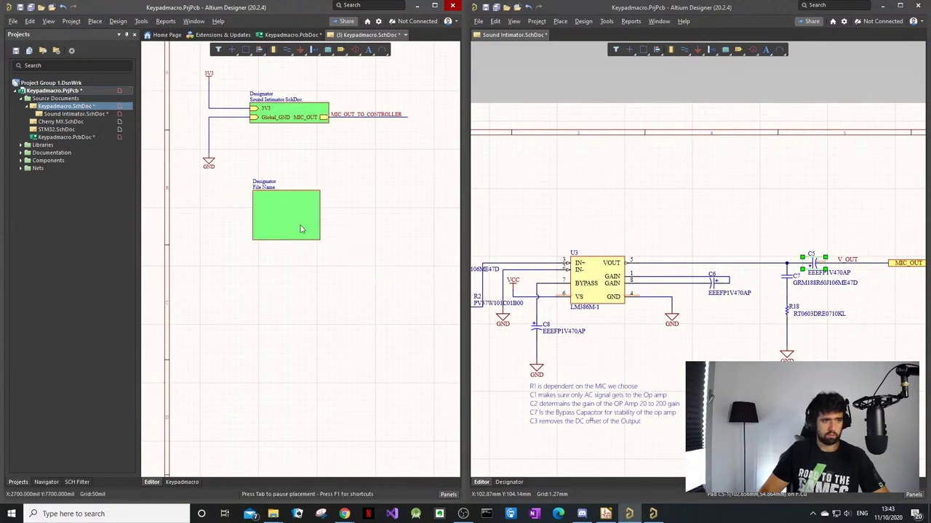
Step: Link the new sheet symbol to the STM32.SchDoc file
double_click(301, 229)
left_click(444, 258)
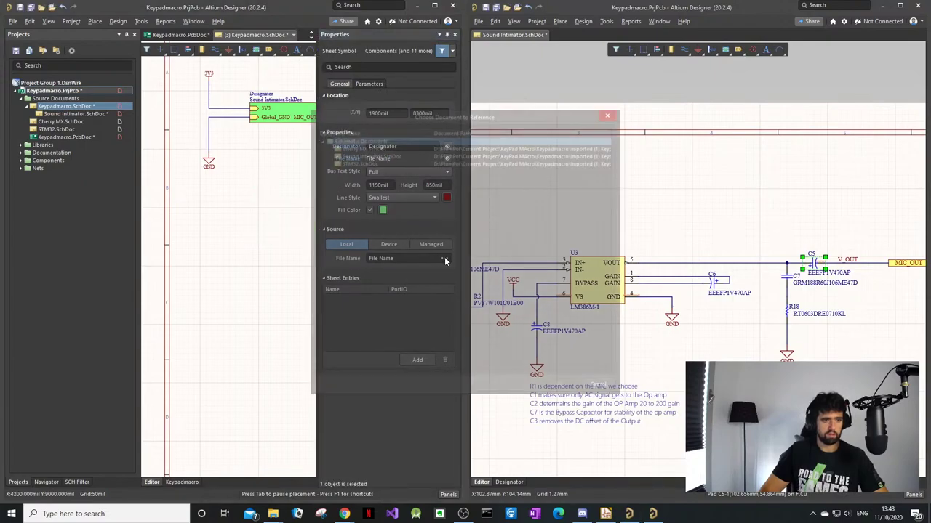
left_click(386, 160)
left_click(551, 389)
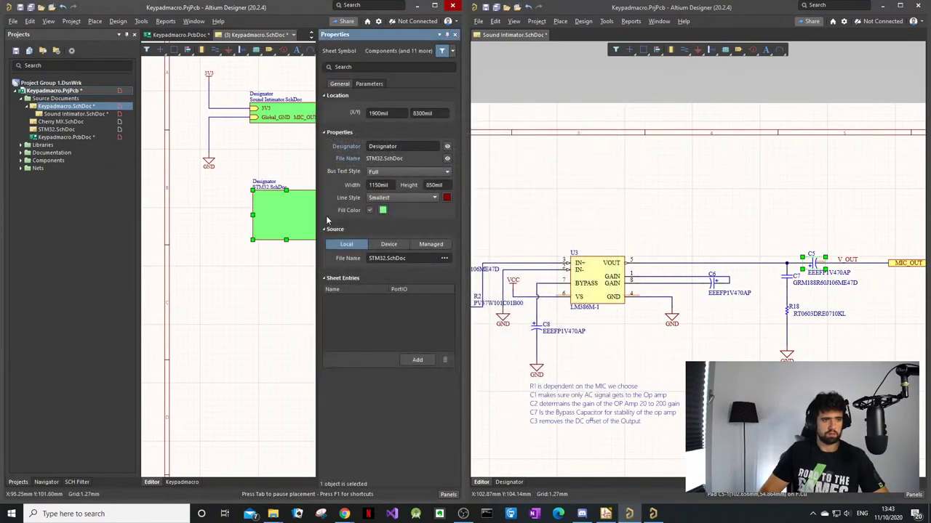
Step: Try to create a sheet from the STM32 sheet symbol, and return to the Keypadmacro schematic
right_click(279, 222)
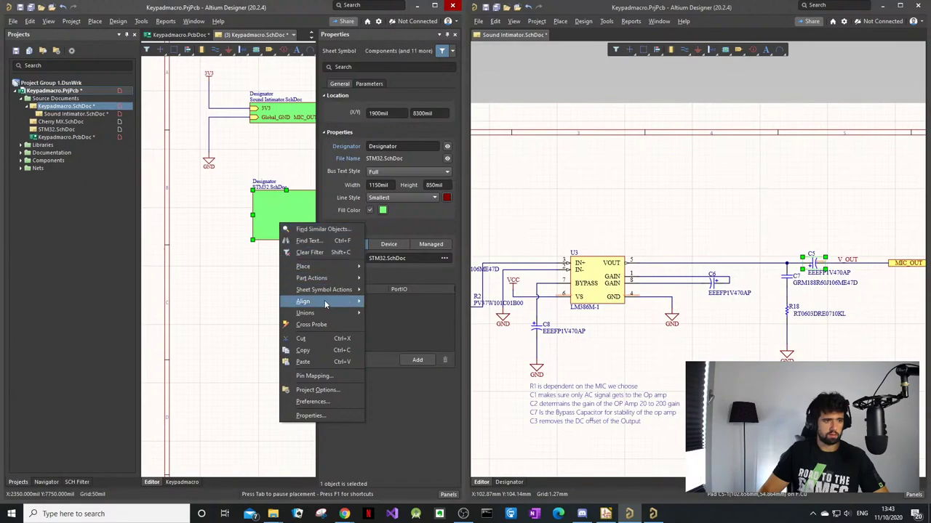
mouse_move(332, 290)
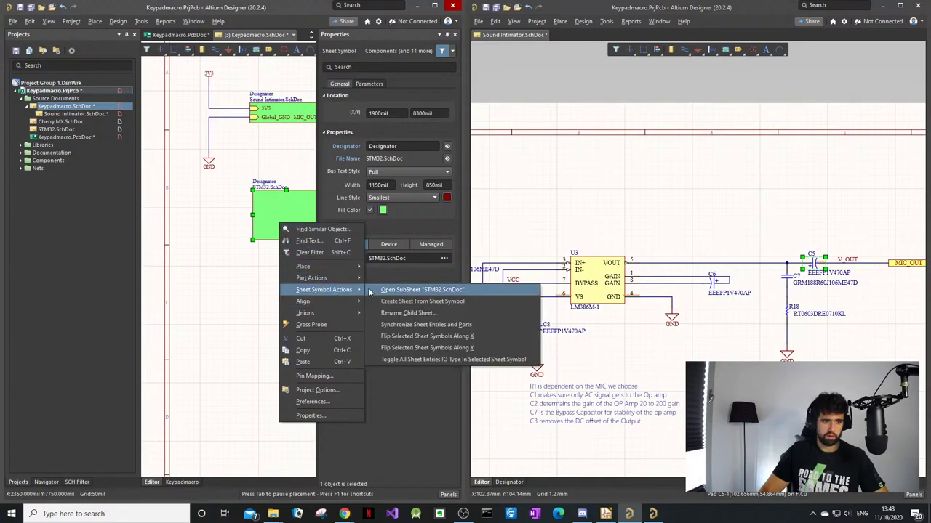
left_click(391, 304)
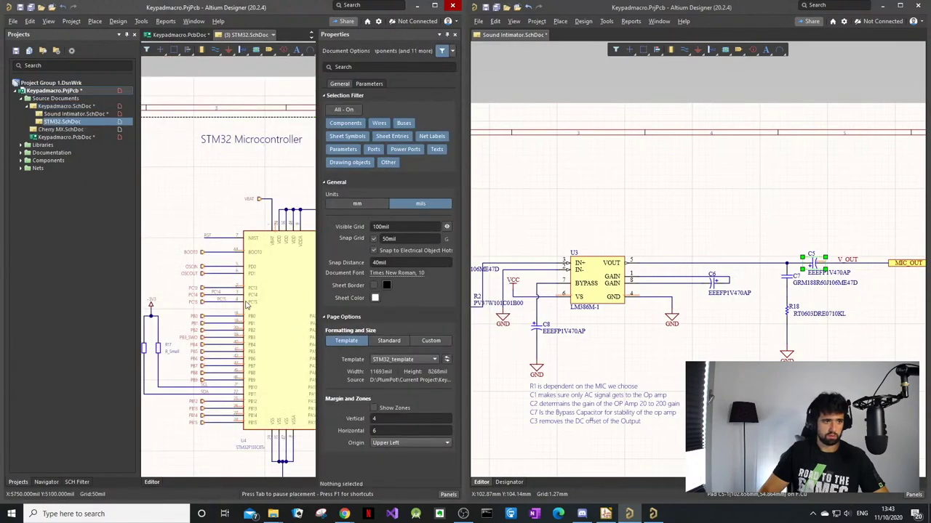
left_click(72, 107)
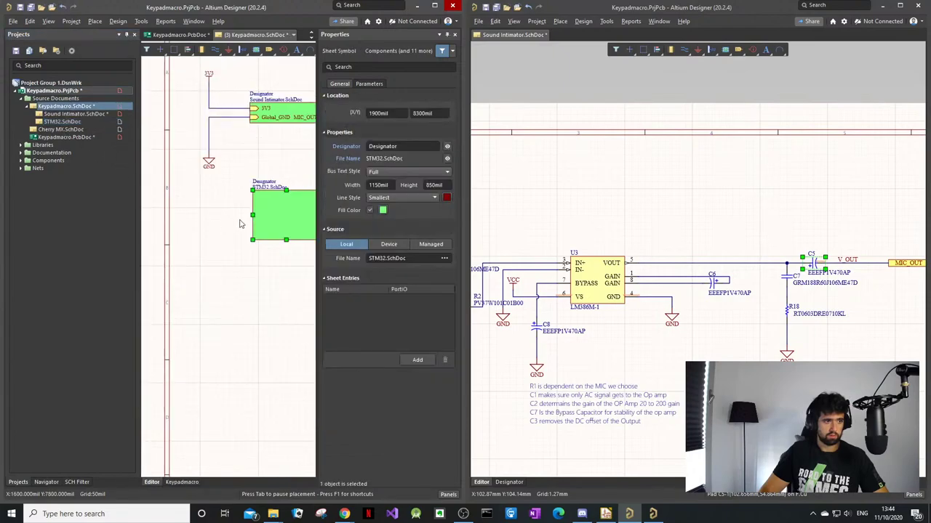
Step: Synchronize the STM32 sheet symbol with its child sheet, adding all unmatched ports from NRST to the final OSCIN as sheet entries inside the symbol
scroll(191, 218, "down", 3, "ctrl")
scroll(198, 213, "up", 4, "ctrl")
right_click(218, 206)
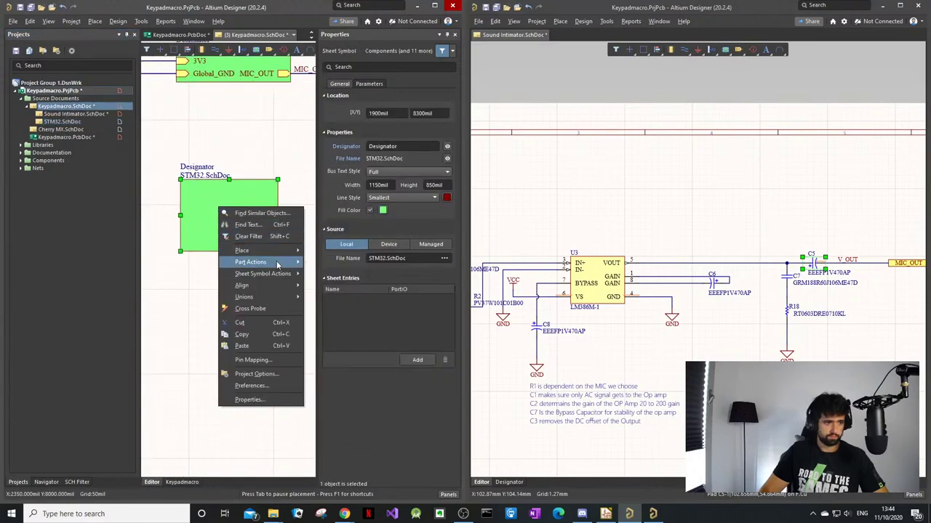
mouse_move(282, 275)
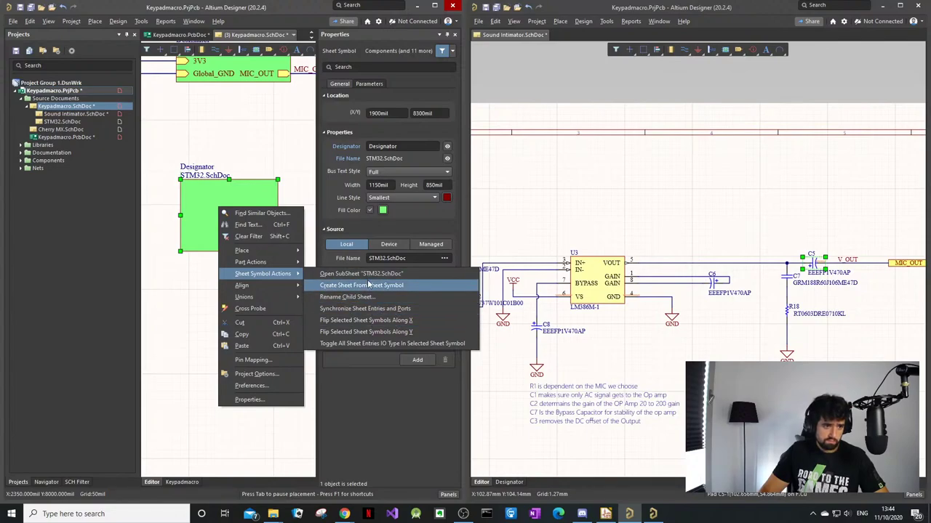
left_click(378, 309)
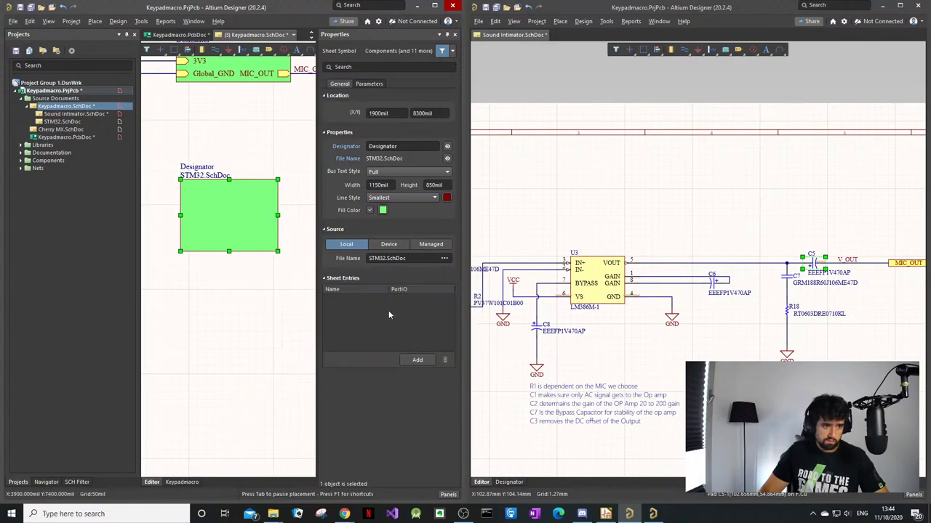
left_click(434, 182)
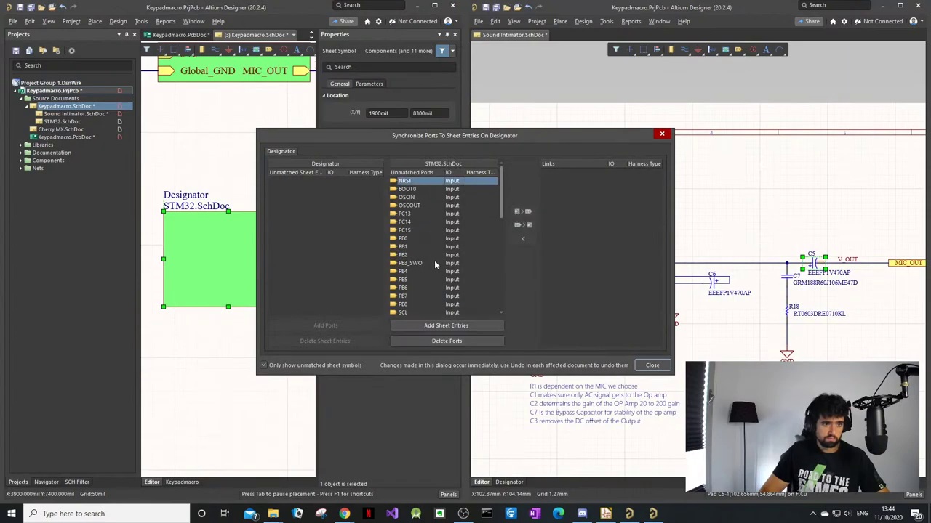
left_click(448, 296, "shift")
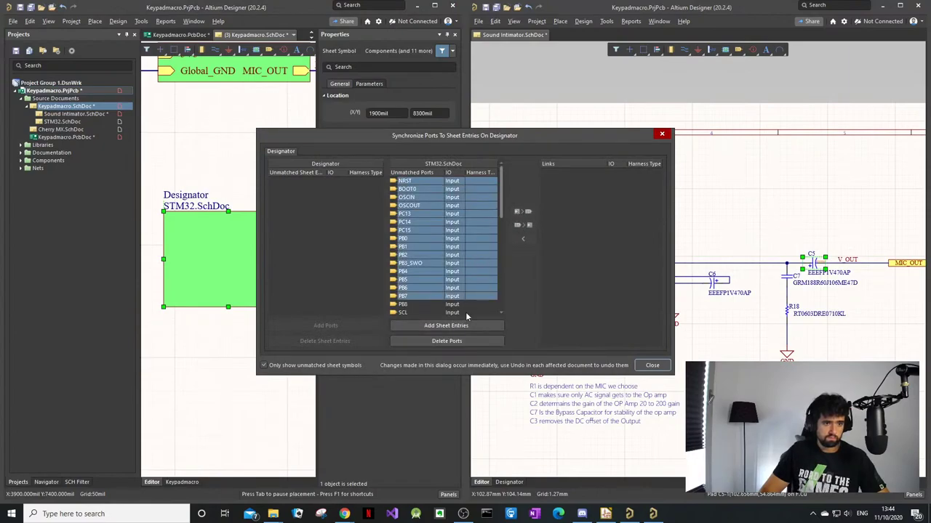
left_click_drag(501, 214, 496, 327)
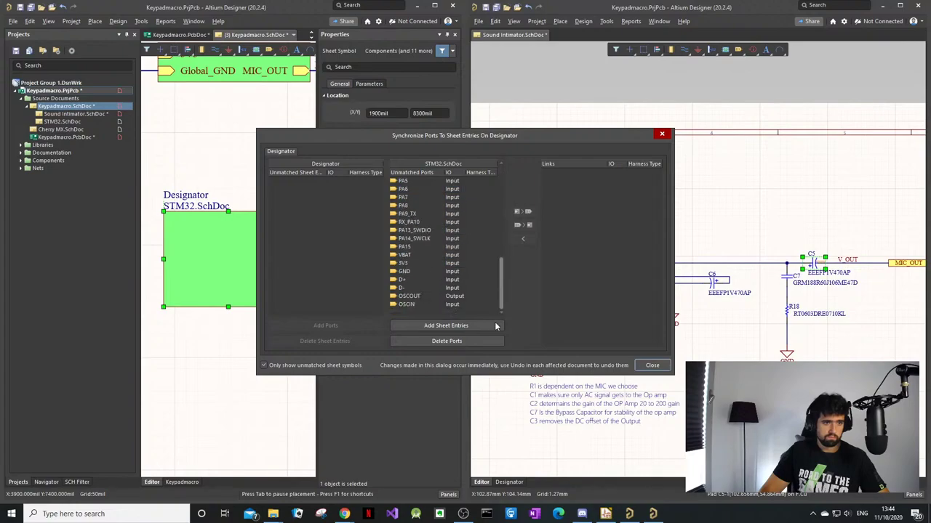
left_click(453, 305, "shift")
left_click(459, 326)
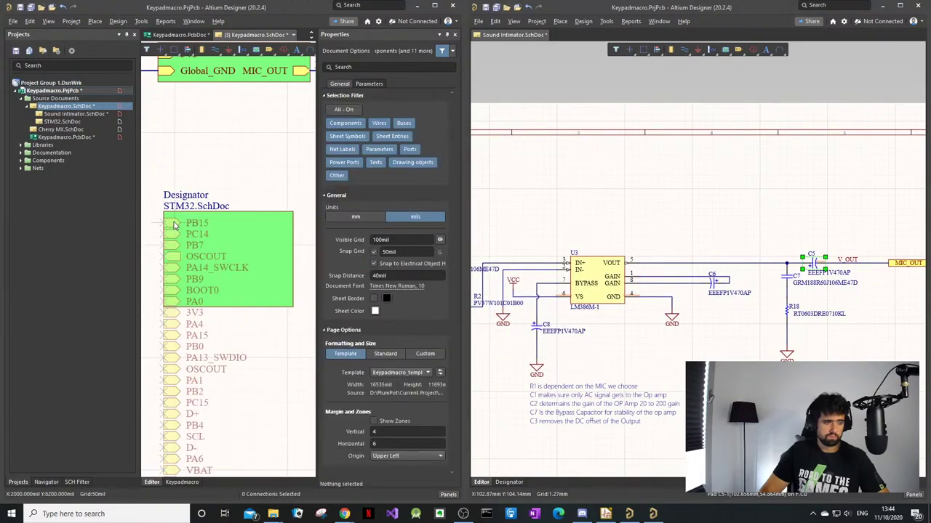
left_click(188, 233)
left_click(652, 365)
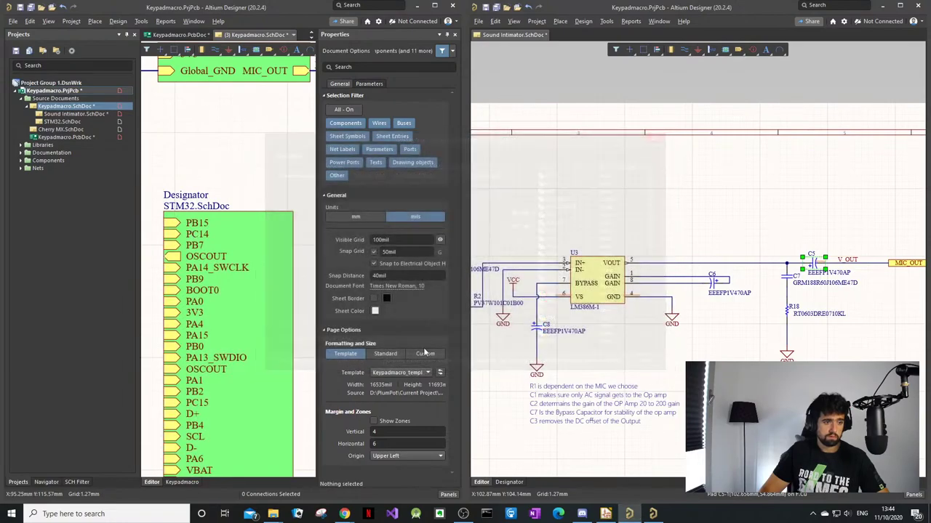
Step: Widen the STM32 sheet symbol to 1500 mil, keeping its height
scroll(221, 309, "down", 5, "ctrl")
scroll(222, 309, "up", 2, "ctrl")
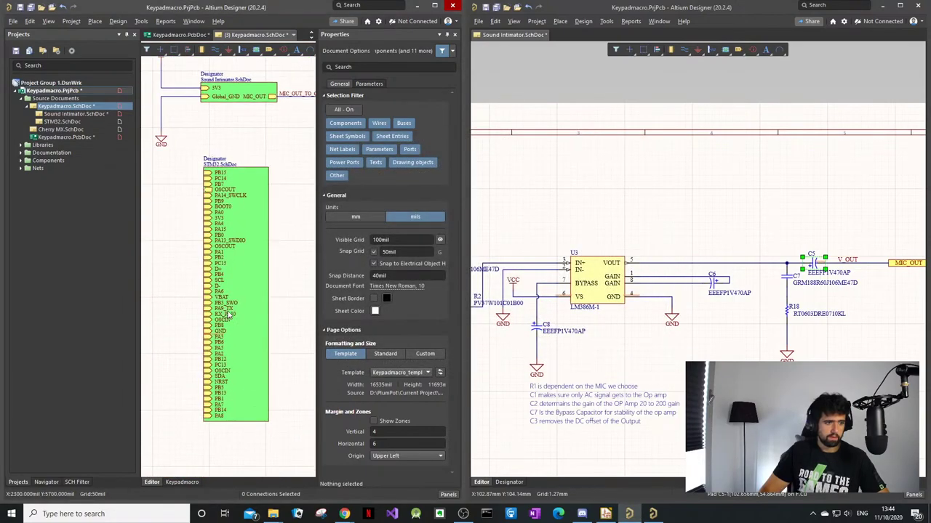
left_click(276, 281)
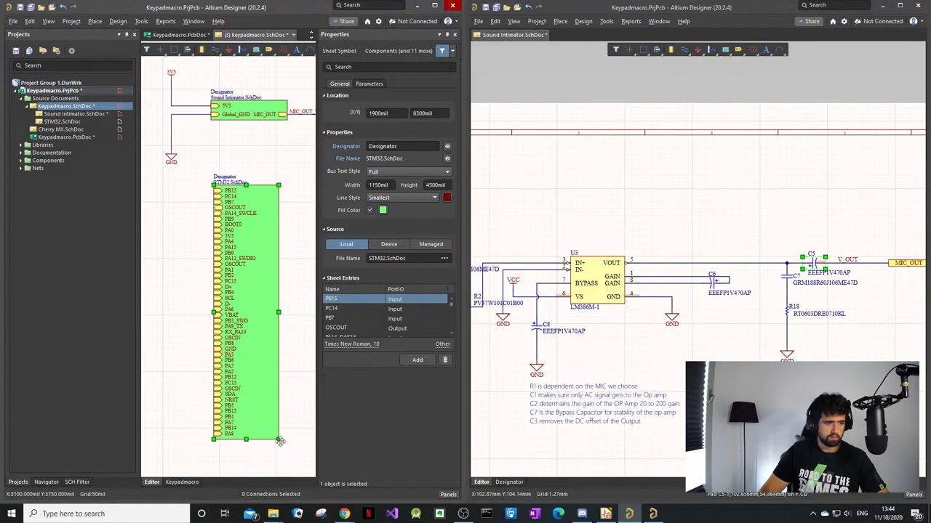
left_click_drag(278, 440, 298, 440)
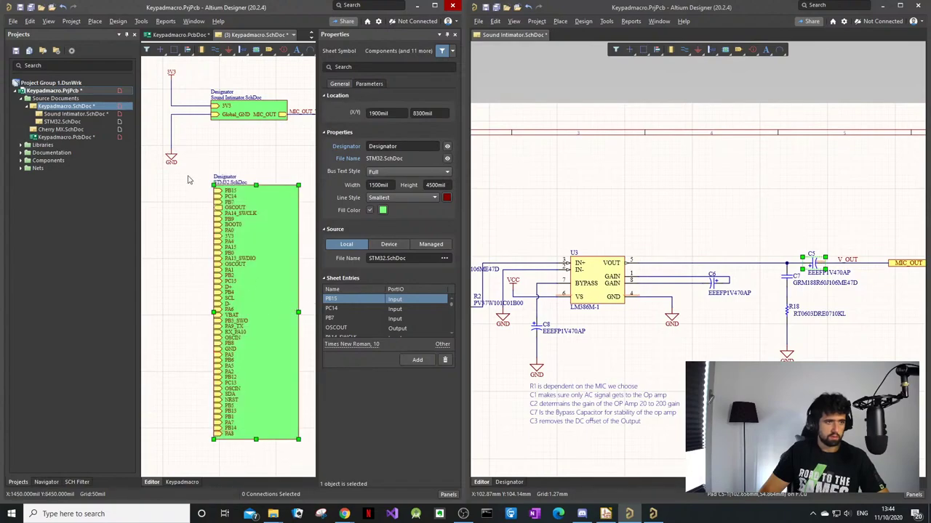
Step: Copy the MIC_OUT_TO_CONTROLLER wire and net label from the Sound Intimator symbol and attach the copy to the STM32 symbol's PB15 entry
scroll(231, 157, "down", 1, "ctrl")
scroll(231, 158, "up", 4, "ctrl")
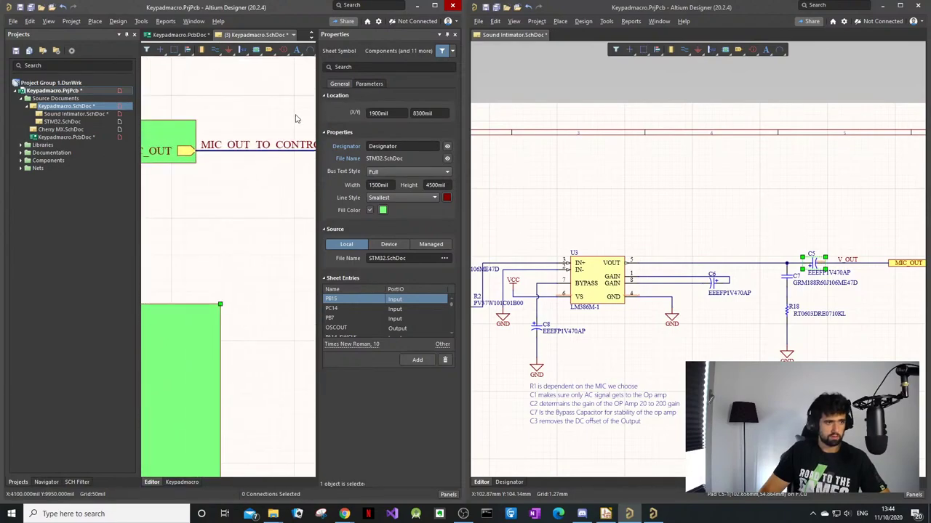
left_click_drag(296, 118, 253, 167)
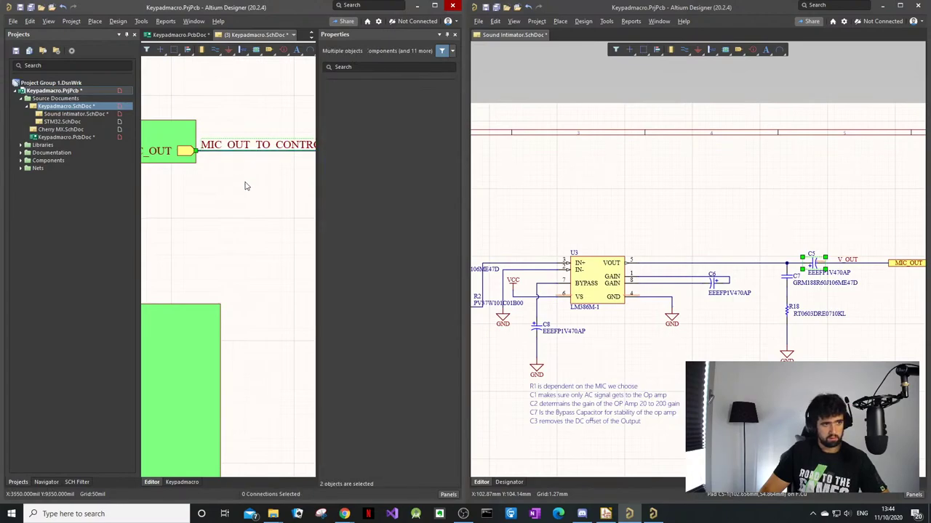
scroll(225, 203, "down", 2, "ctrl")
scroll(206, 224, "up", 3, "ctrl")
left_click(183, 250)
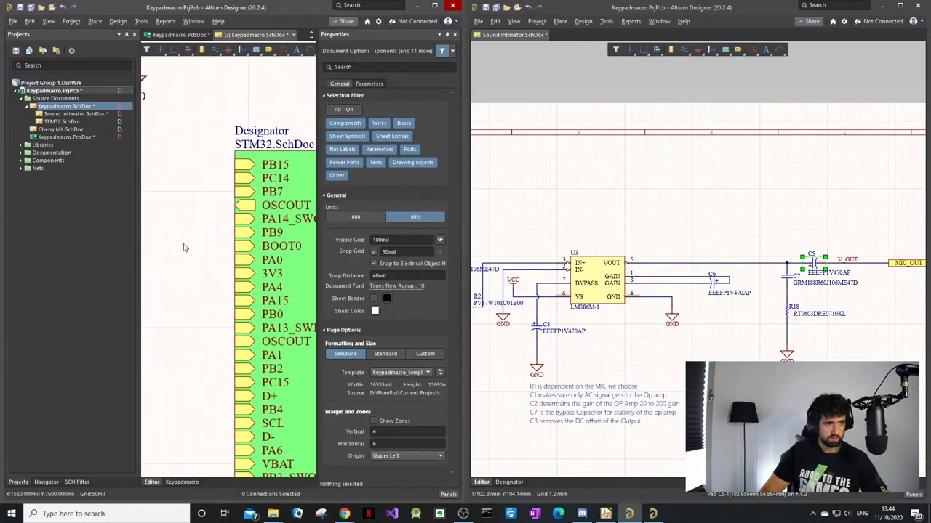
key("ctrl+v")
key("Escape")
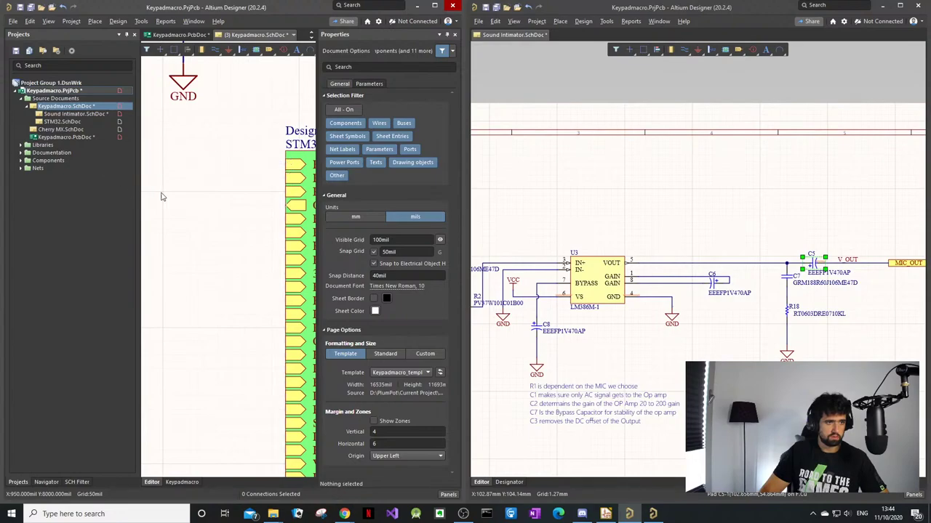
scroll(163, 197, "down", 3, "ctrl")
scroll(249, 177, "up", 1, "ctrl")
scroll(251, 176, "down", 1, "ctrl")
right_click_drag(264, 142, 189, 243)
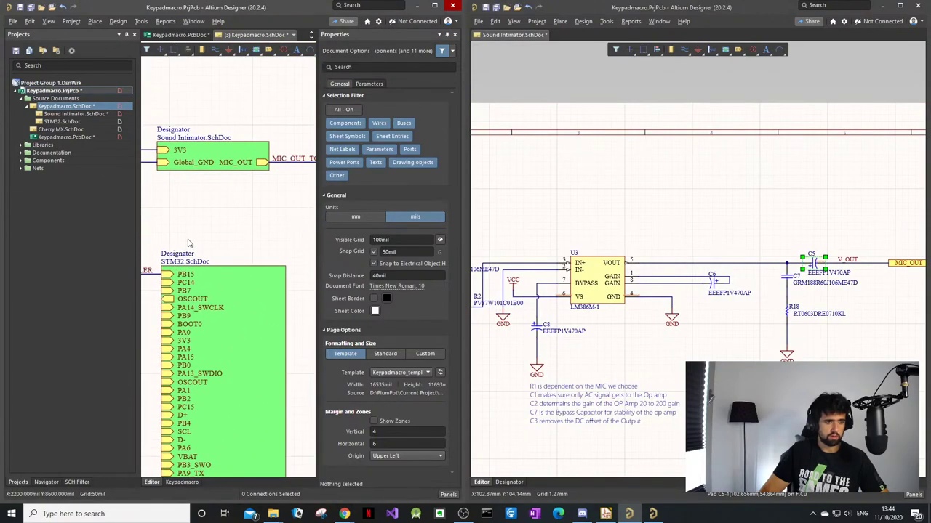
scroll(258, 193, "down", 1, "ctrl")
right_click_drag(245, 193, 277, 229)
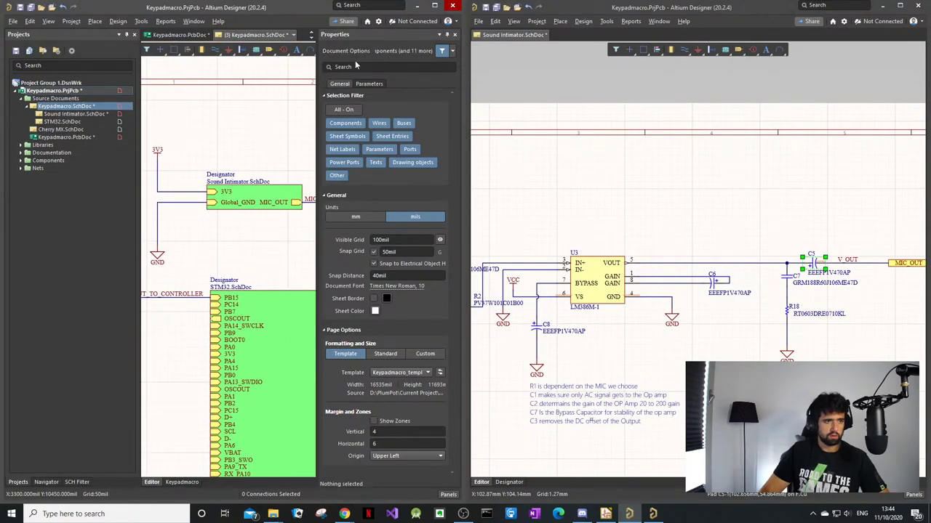
Step: Return to the Keypadmacro schematic and examine the Sound Intimator and STM32 sheet symbols and the voltage regulator area
left_click(434, 6)
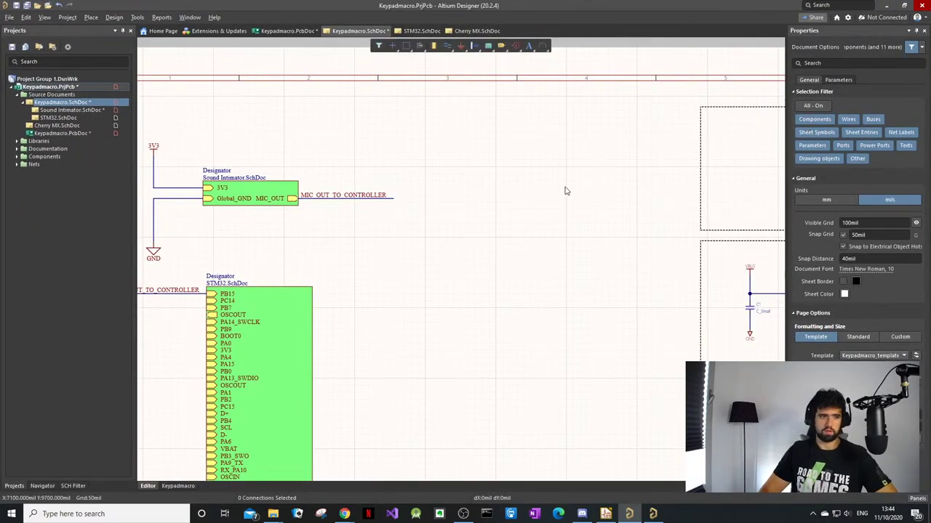
scroll(407, 205, "down", 3, "ctrl")
scroll(271, 213, "up", 5, "ctrl")
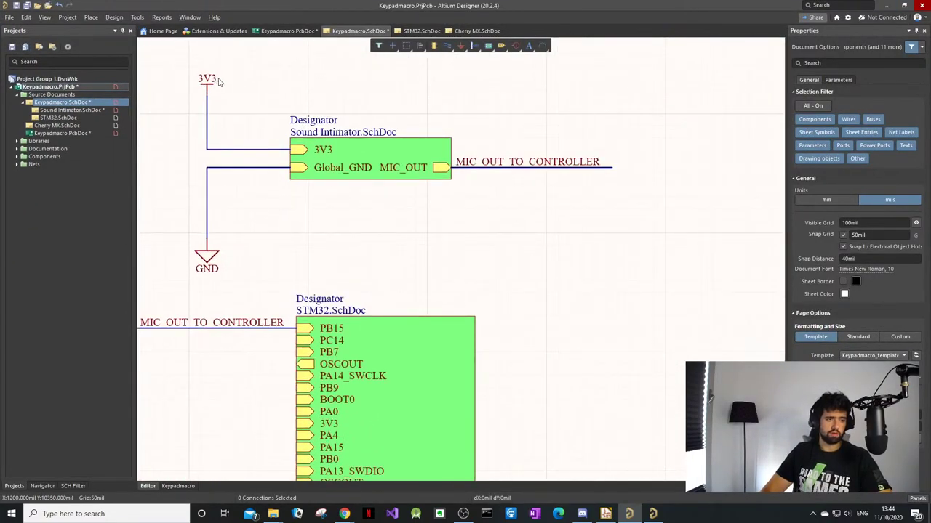
scroll(406, 190, "down", 2, "ctrl")
right_click_drag(707, 190, 200, 187)
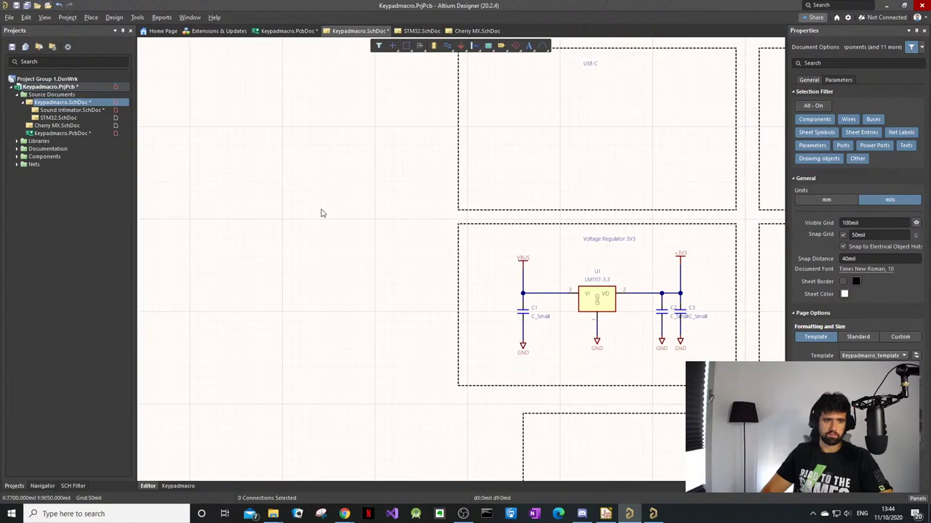
right_click_drag(322, 213, 482, 235)
scroll(421, 167, "up", 3, "ctrl")
Step: Open the Sound Intimator subsheet and trace the amplifier circuit from the microphone through U3 to the MIC_OUT port
right_click(431, 184)
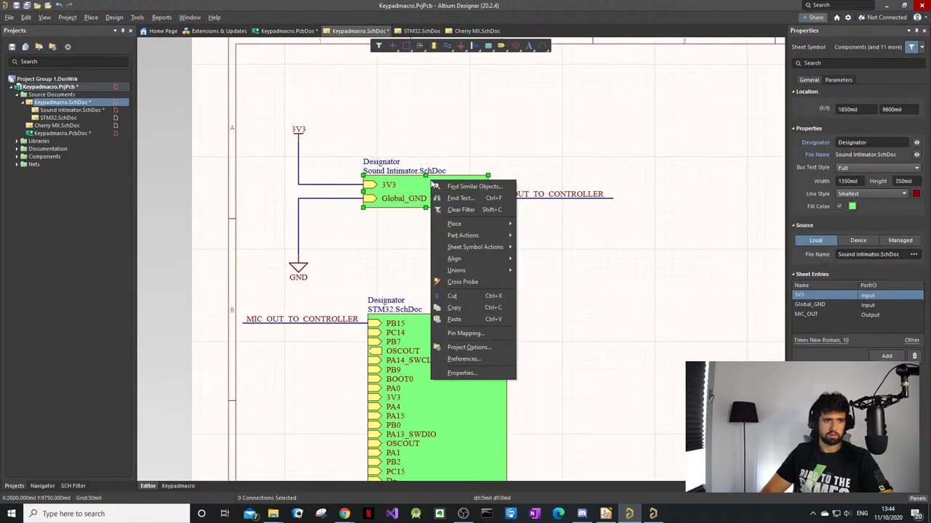
mouse_move(499, 247)
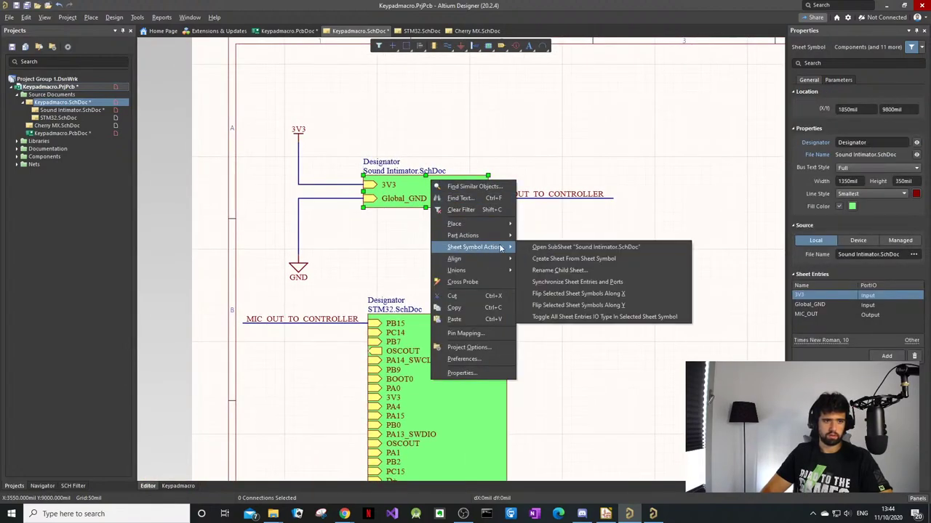
left_click(557, 248)
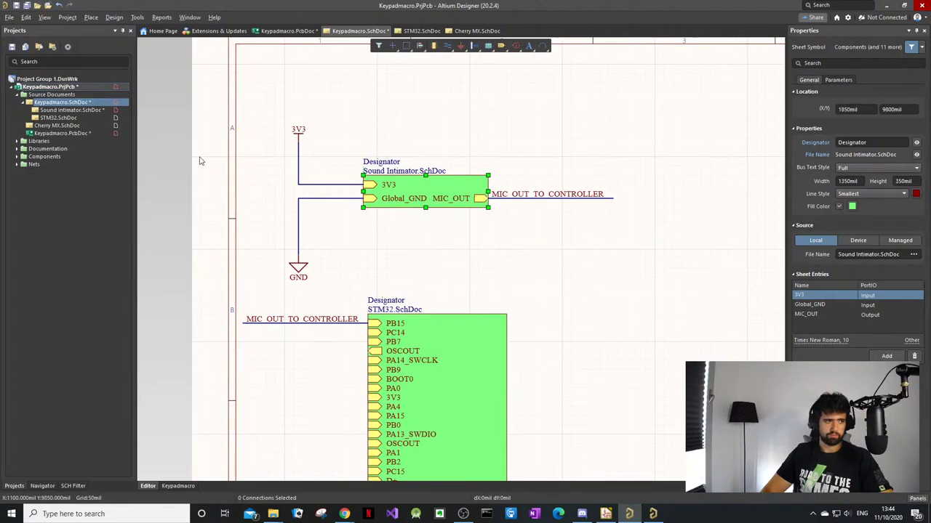
double_click(74, 112)
scroll(548, 251, "up", 3, "ctrl")
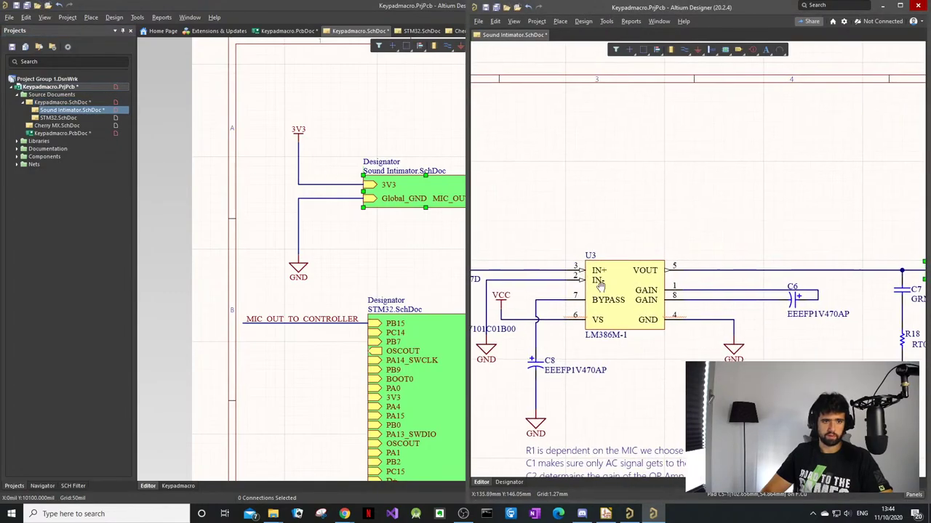
scroll(602, 285, "down", 2, "ctrl")
right_click_drag(603, 285, 689, 243)
right_click_drag(527, 225, 653, 229)
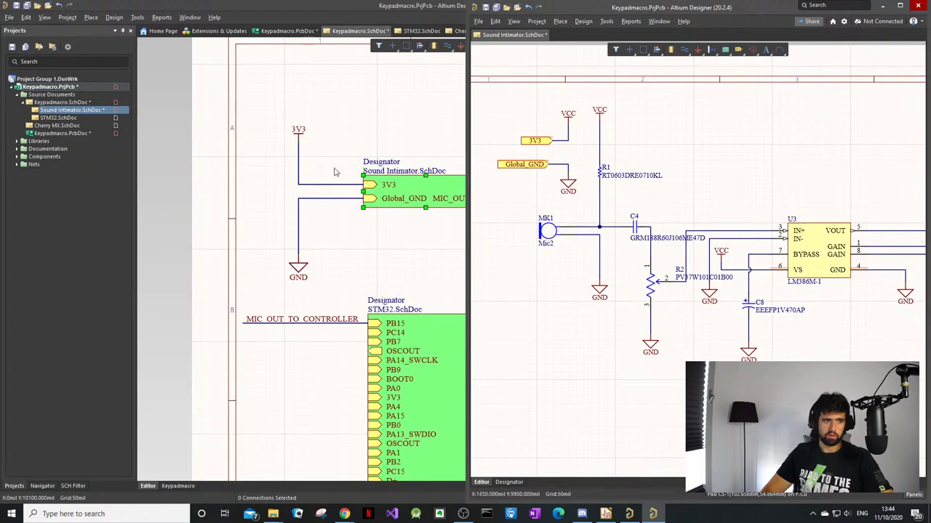
scroll(570, 121, "down", 1, "ctrl")
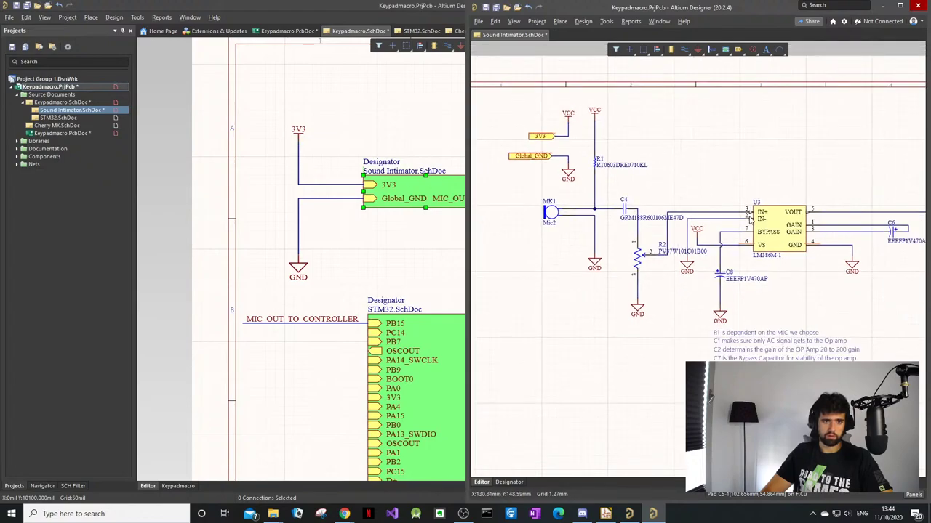
scroll(751, 218, "right", 5, "shift")
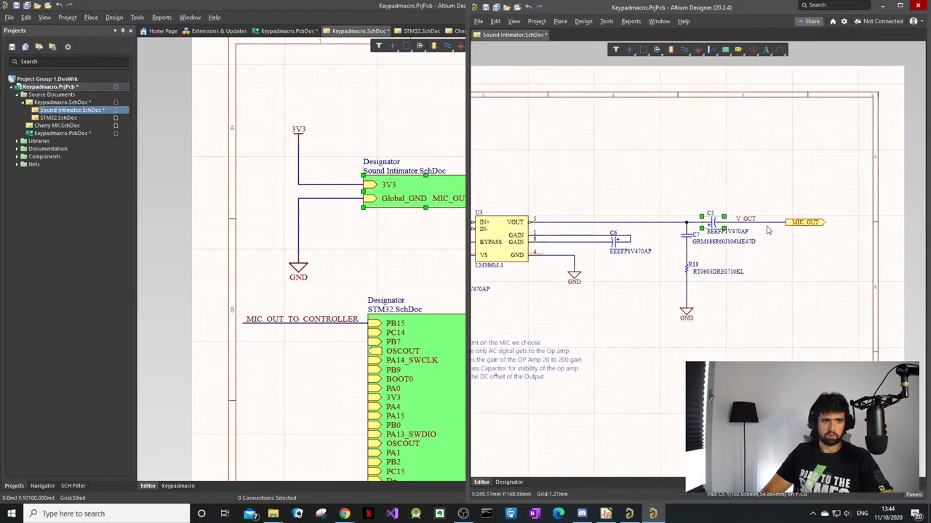
Step: Go back to the Keypadmacro schematic and inspect the Global_GND sheet entry and the STM32 sheet symbol
left_click(350, 253)
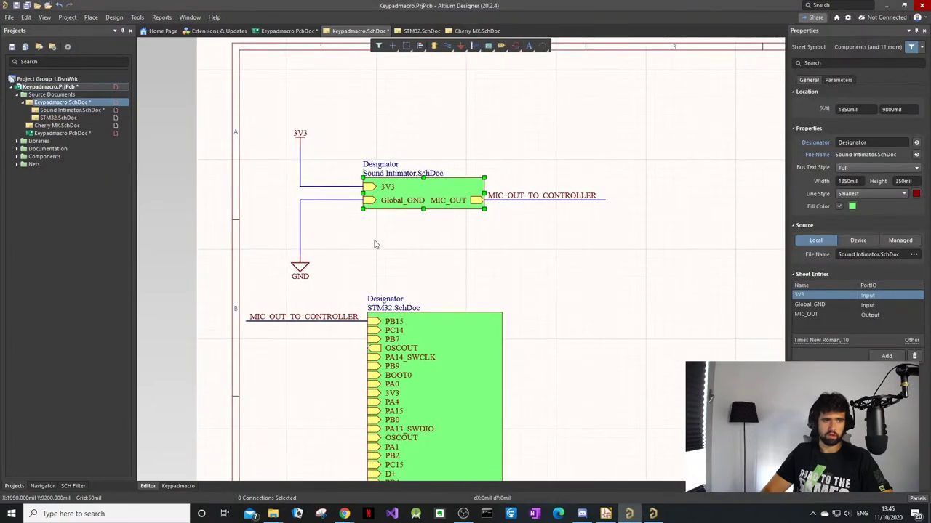
left_click(395, 203)
middle_click_drag(502, 225, 503, 227)
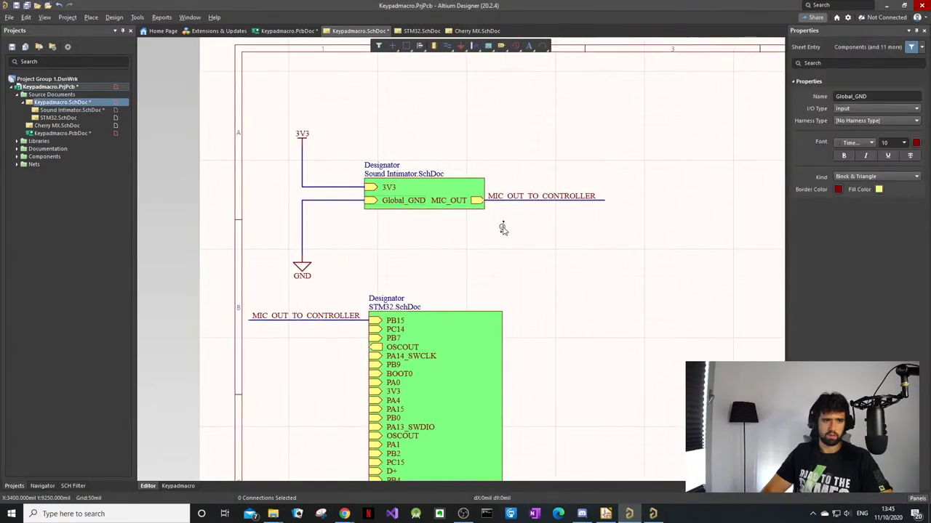
right_click_drag(521, 213, 506, 195)
left_click(521, 172)
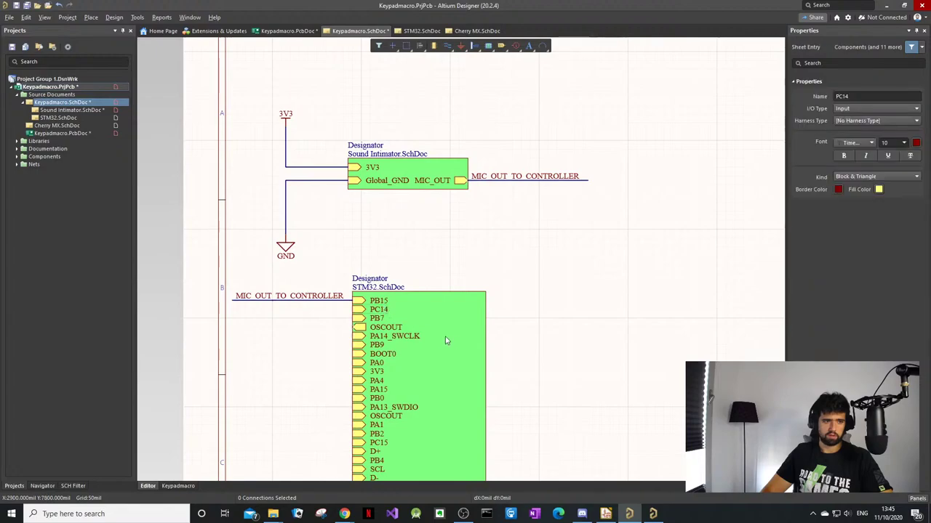
left_click(450, 338)
Step: Open the STM32 schematic and inspect the properties of the PB15 port on the microcontroller
left_click(58, 118)
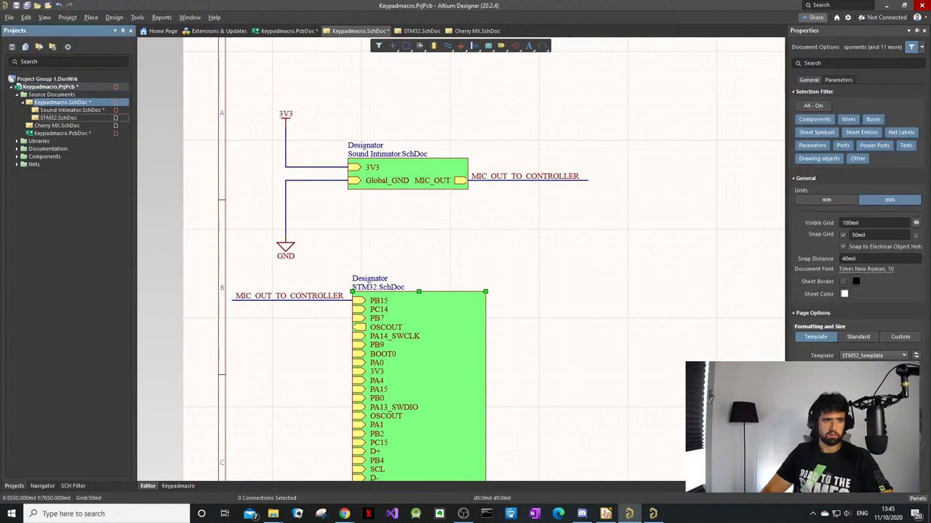
scroll(221, 277, "up", 2, "ctrl")
right_click_drag(212, 342, 258, 284)
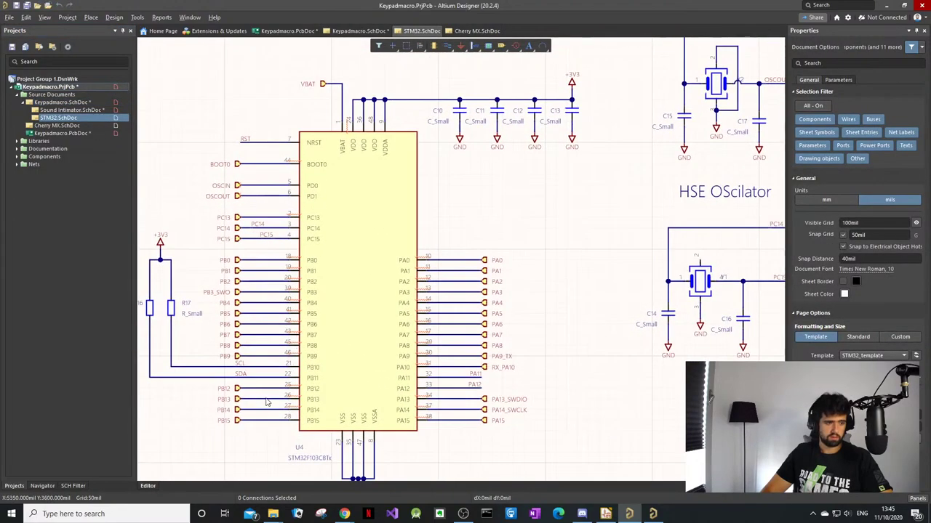
scroll(226, 431, "up", 4, "ctrl")
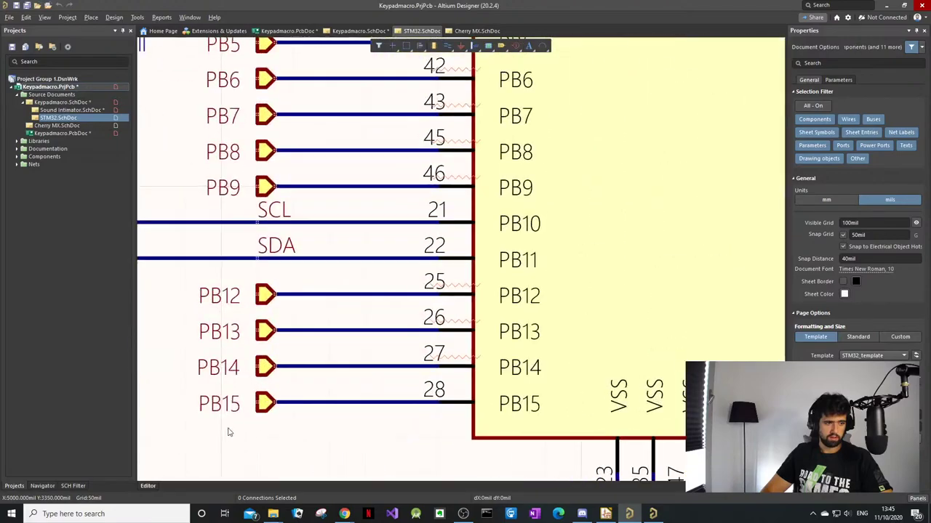
left_click(265, 404)
scroll(265, 403, "down", 1, "ctrl")
scroll(303, 278, "down", 3, "ctrl")
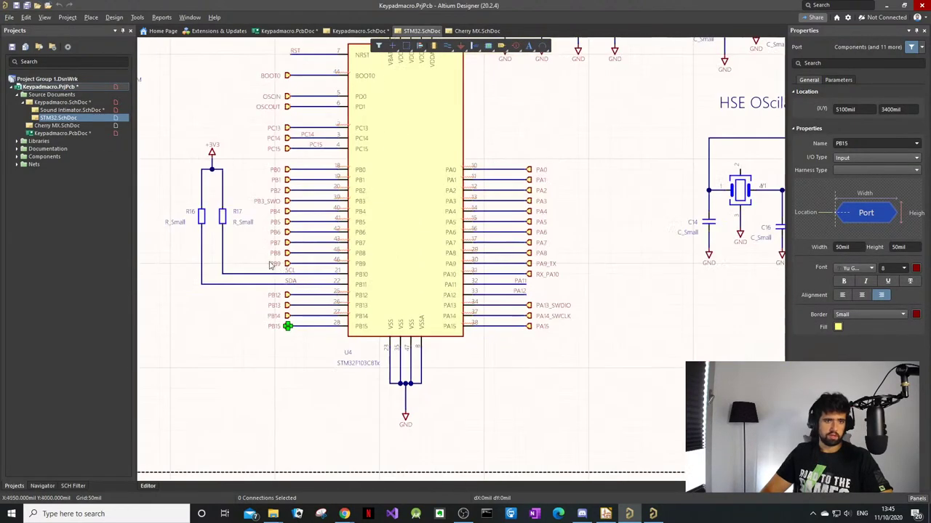
Step: Bring up the Sound Intimator schematic again and view its output section next to the STM32 sheet
double_click(80, 109)
scroll(493, 201, "down", 2, "ctrl")
right_click_drag(448, 204, 469, 204)
left_click(77, 111)
double_click(75, 110)
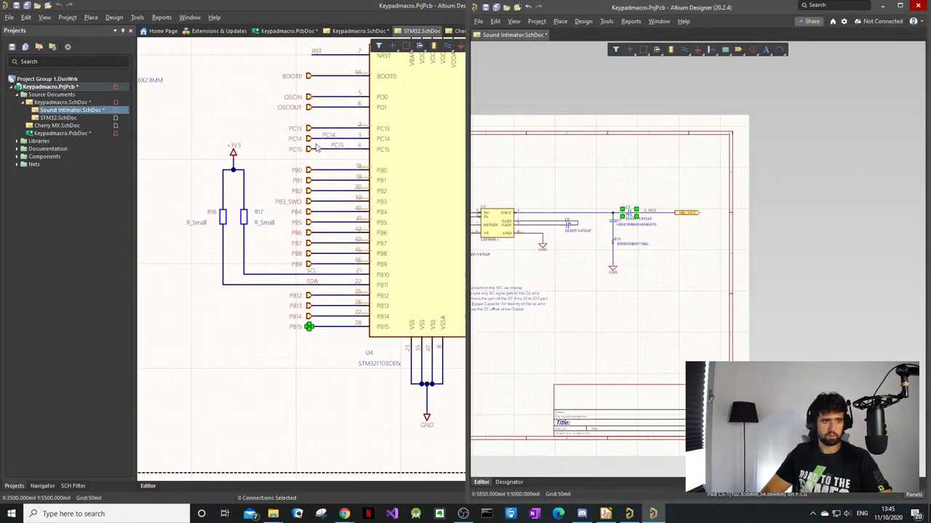
Step: Update the Keypadmacro PCB document from the top-level Keypadmacro schematic, creating an ECO for the detected differences
double_click(64, 102)
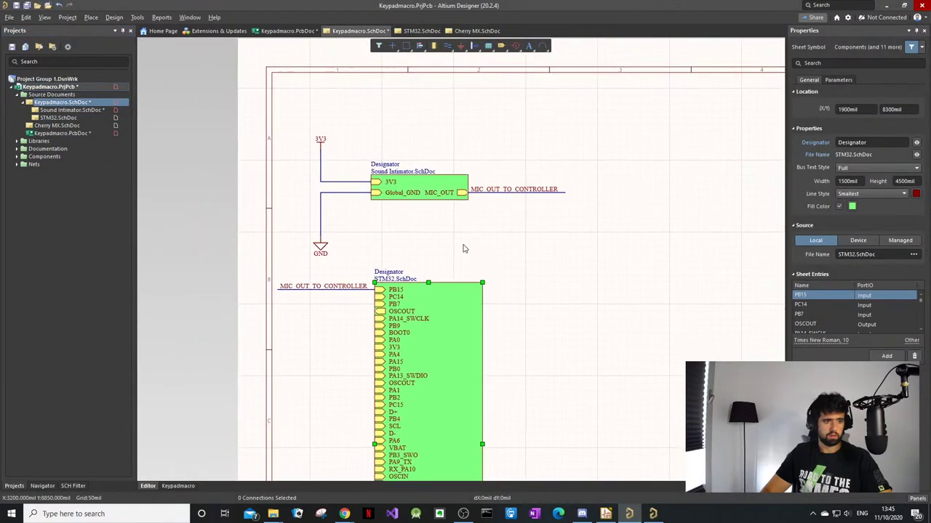
left_click(114, 18)
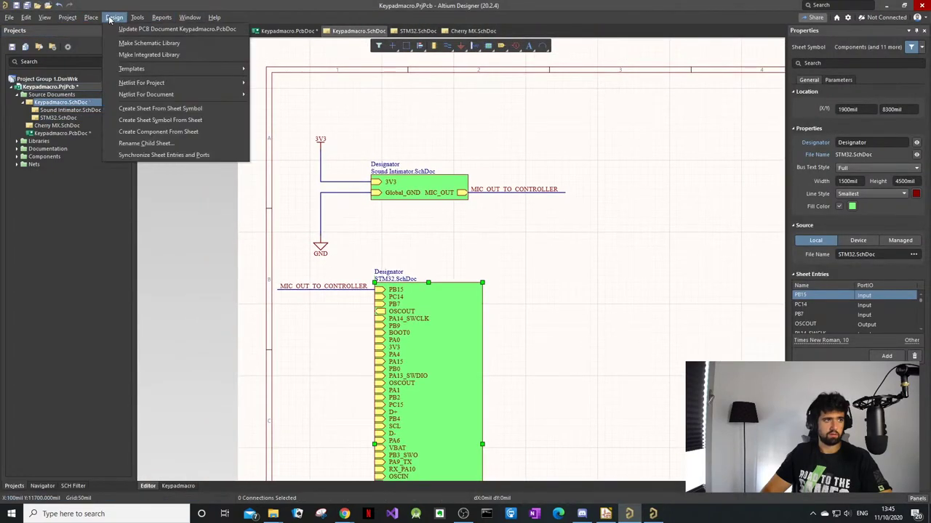
left_click(131, 30)
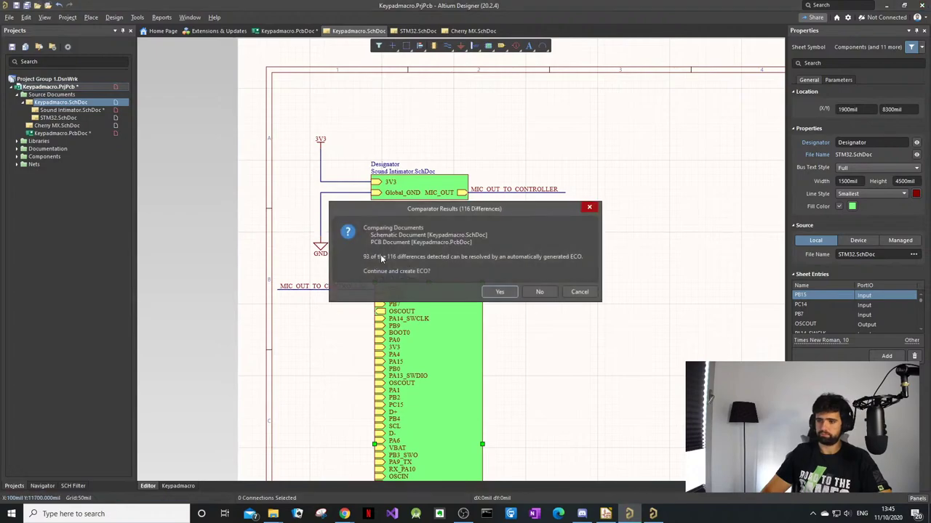
left_click(490, 292)
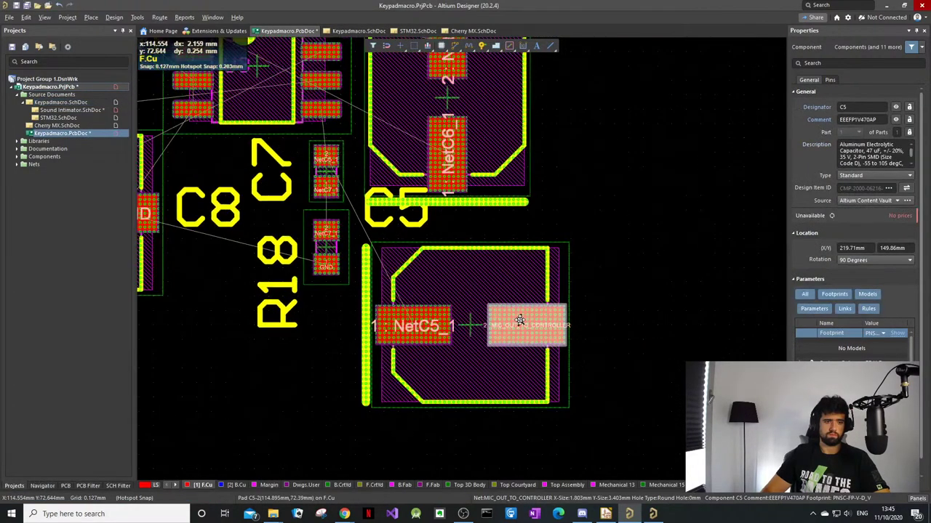
Step: Delete the stacked Keypadmacro and Designator rooms lying outside the board outline on the PCB
scroll(519, 321, "down", 8, "ctrl")
scroll(518, 318, "down", 3)
left_click(344, 277)
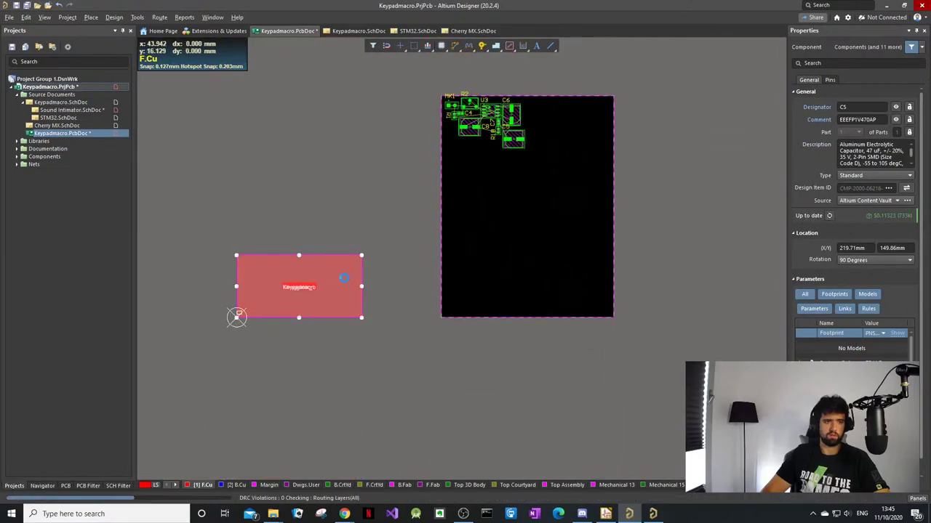
key("Delete")
left_click(334, 280)
key("Delete")
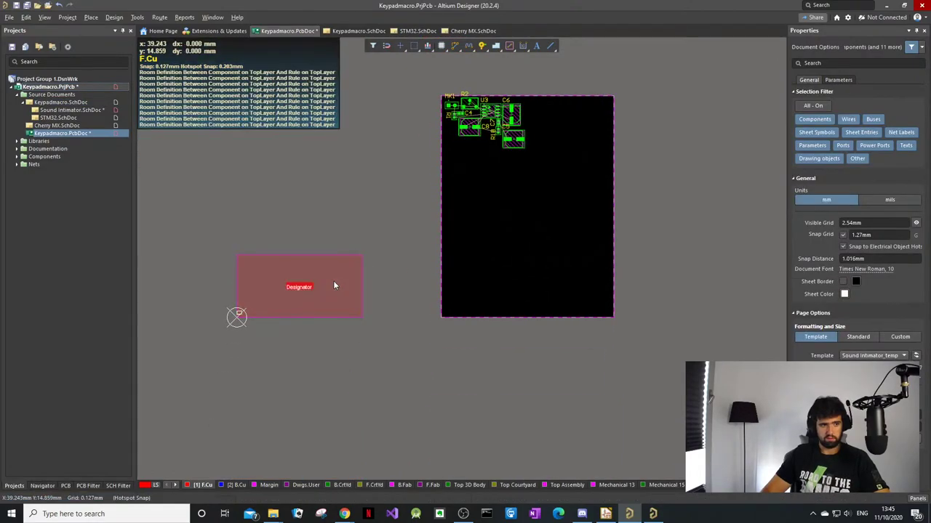
key("Delete")
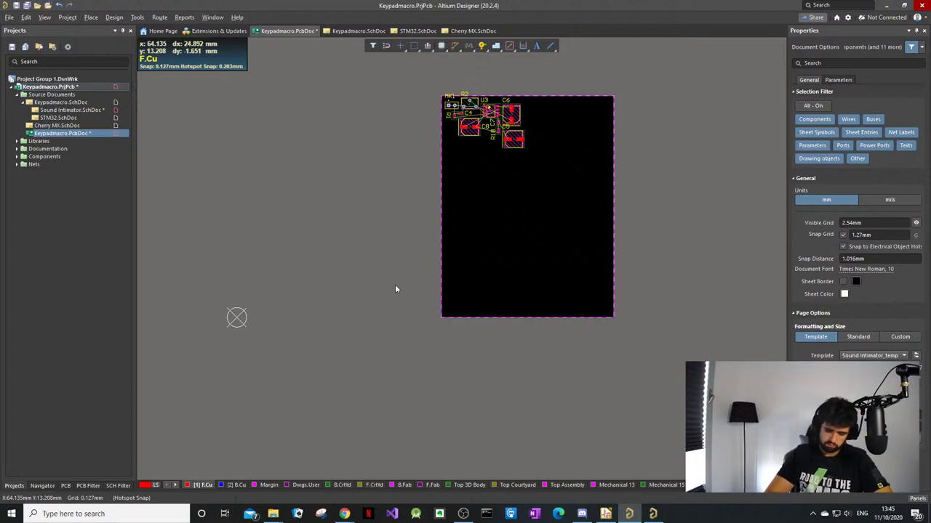
Step: Check the net on capacitor C5's output pad on the board and save the PCB document
scroll(523, 115, "up", 5, "ctrl")
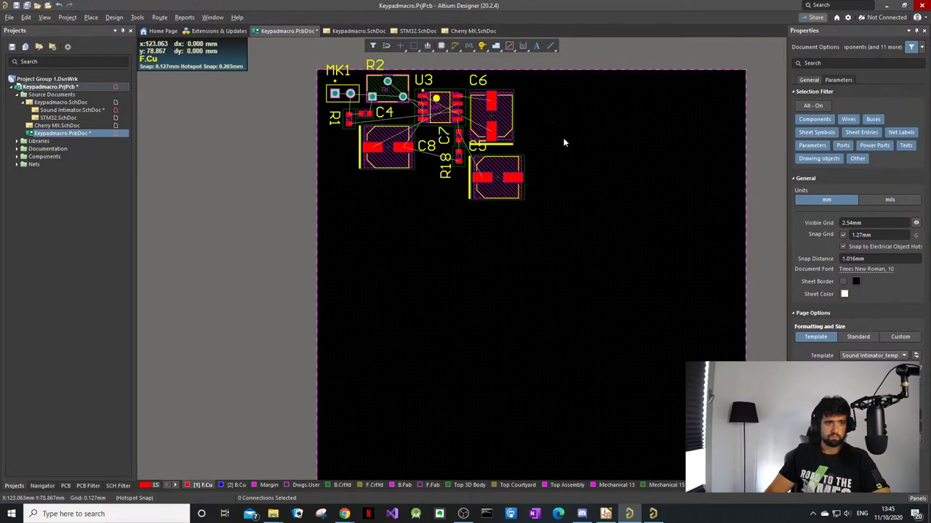
scroll(499, 172, "up", 5, "ctrl")
scroll(509, 320, "down", 1, "ctrl")
double_click(64, 110)
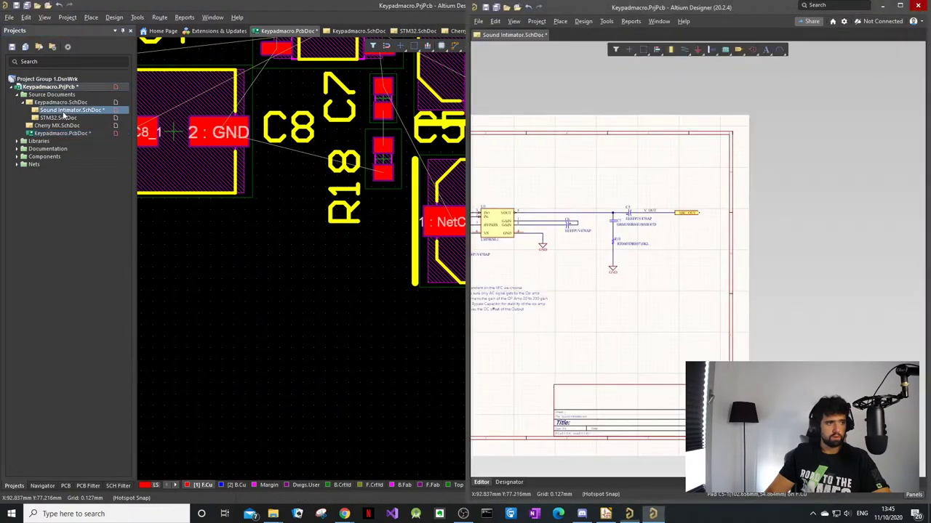
left_click(16, 6)
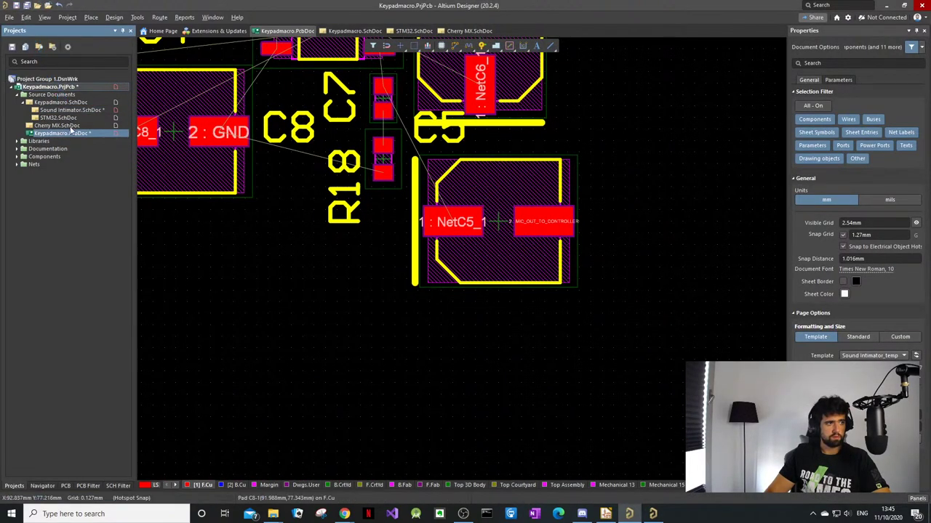
Step: Open the STM32 schematic and review the component properties of microcontroller U4
double_click(59, 118)
scroll(490, 195, "down", 2, "ctrl")
left_click(469, 143)
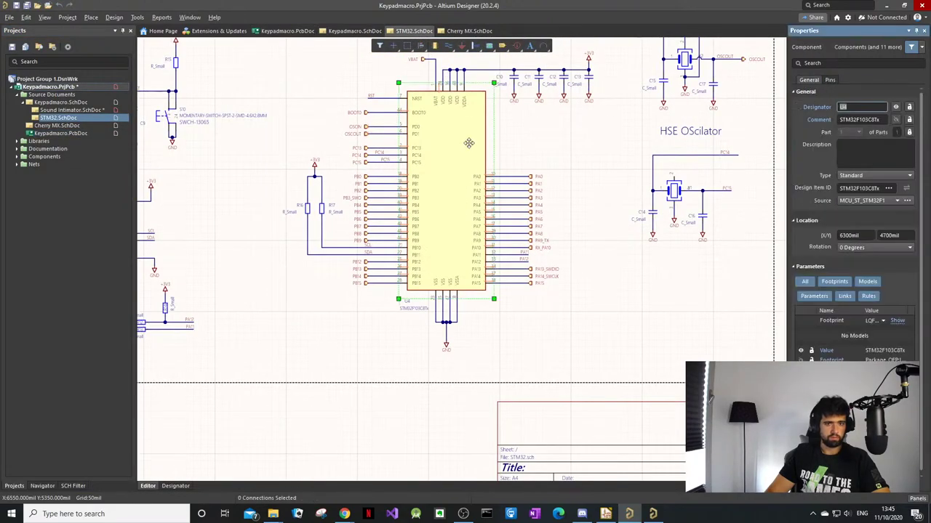
left_click(689, 269)
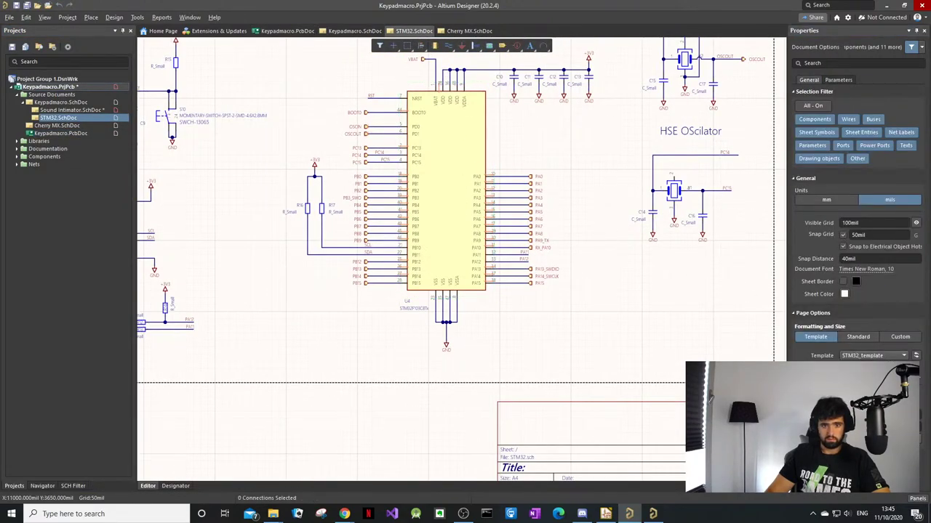
left_click(460, 177)
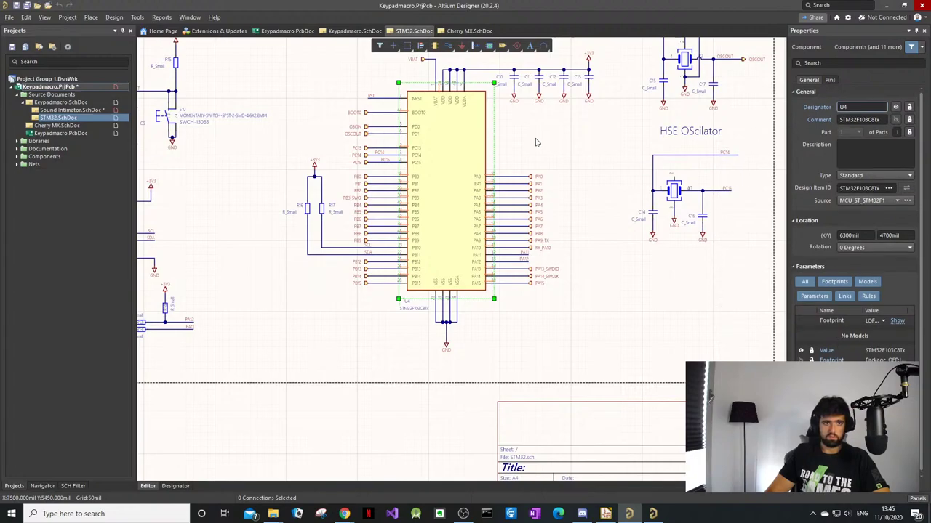
left_click(556, 161)
Step: Open the manufacturer part search for finding a replacement for the microcontroller on the STM32 schematic
scroll(601, 216, "down", 2, "ctrl")
key("p")
key("p")
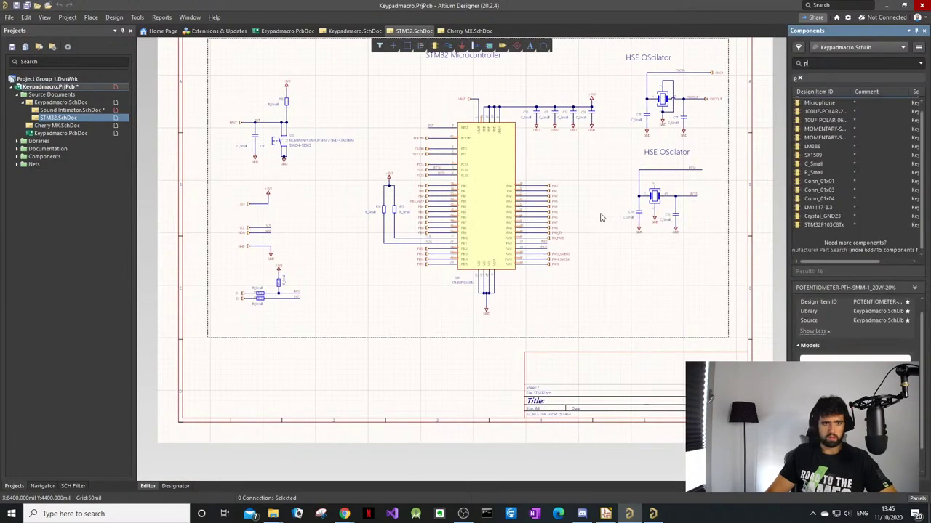
key("BackSpace")
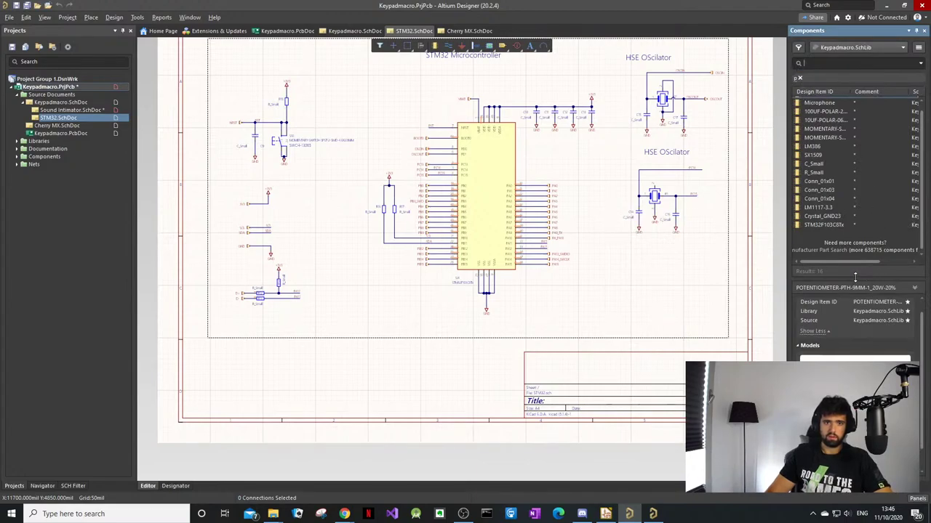
left_click(854, 244)
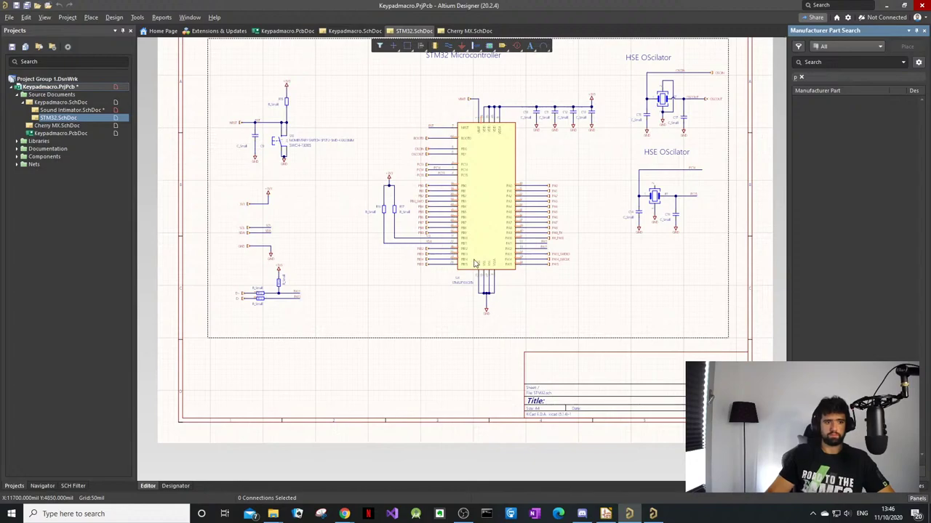
Step: Search the manufacturer parts for STM32
scroll(474, 263, "up", 4, "ctrl")
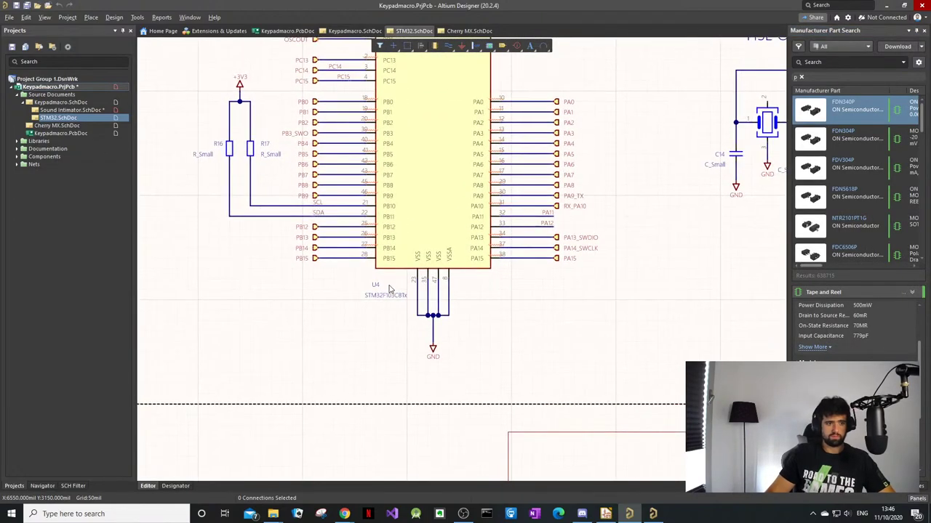
left_click(818, 62)
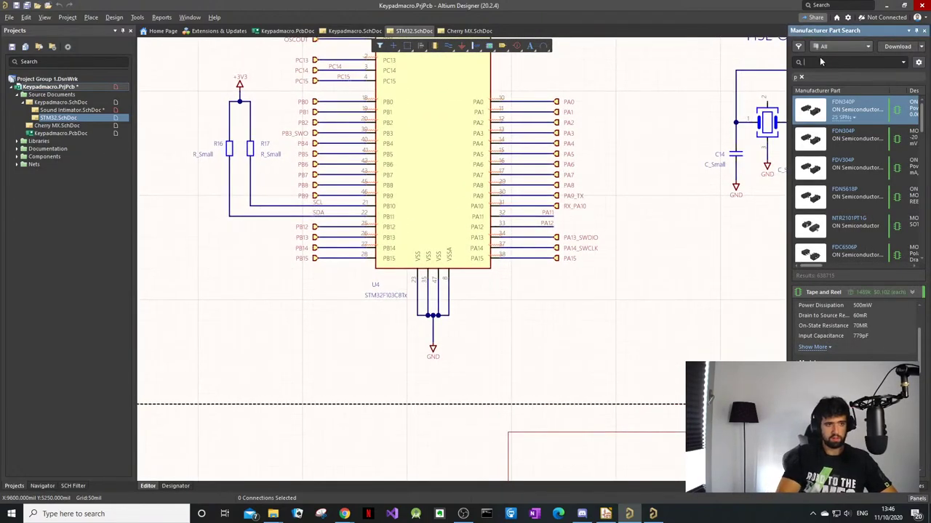
type("STM")
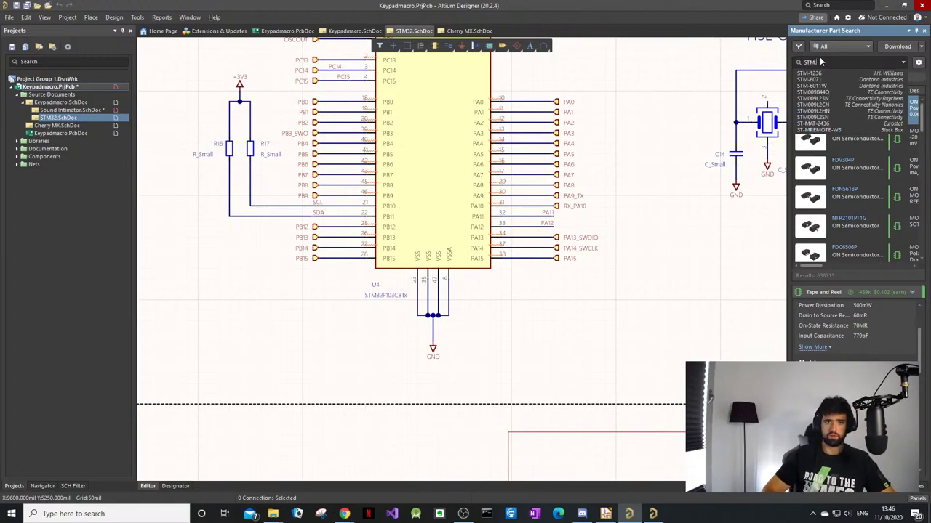
type("32")
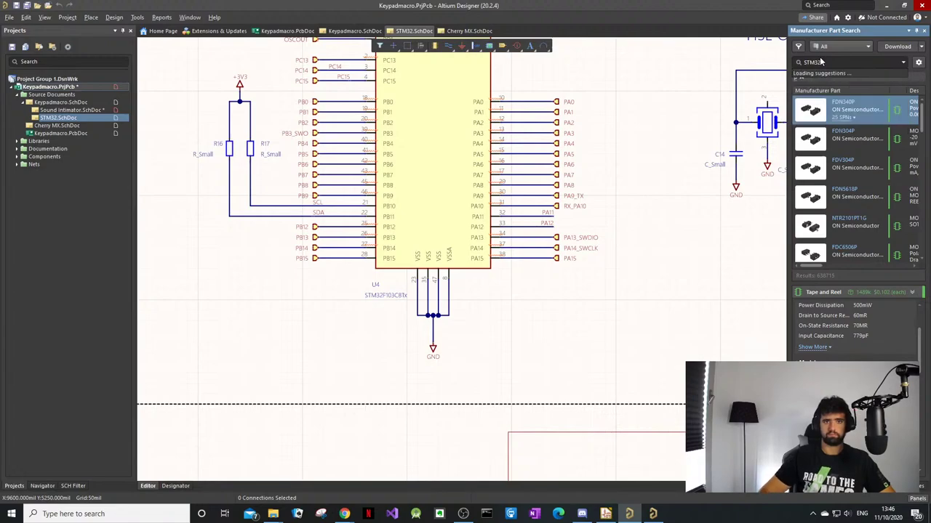
left_click(821, 76)
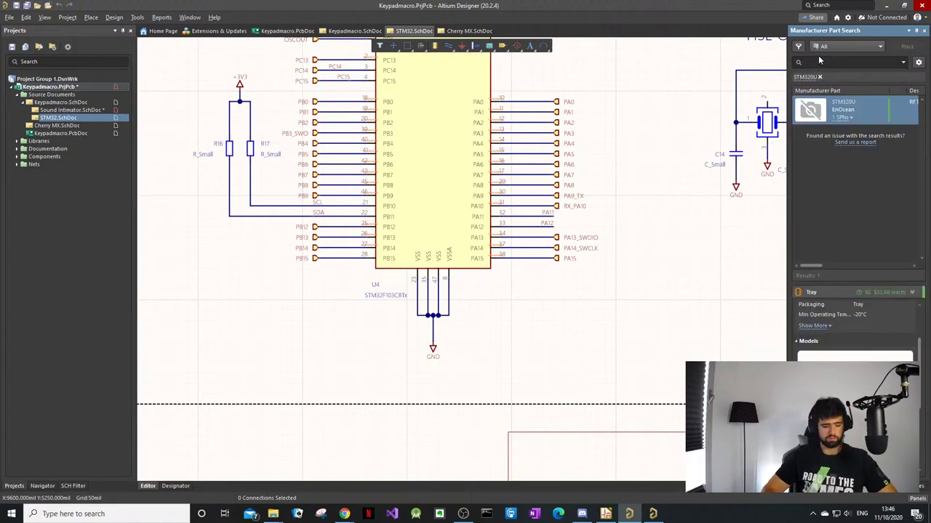
left_click(819, 61)
type("STM32")
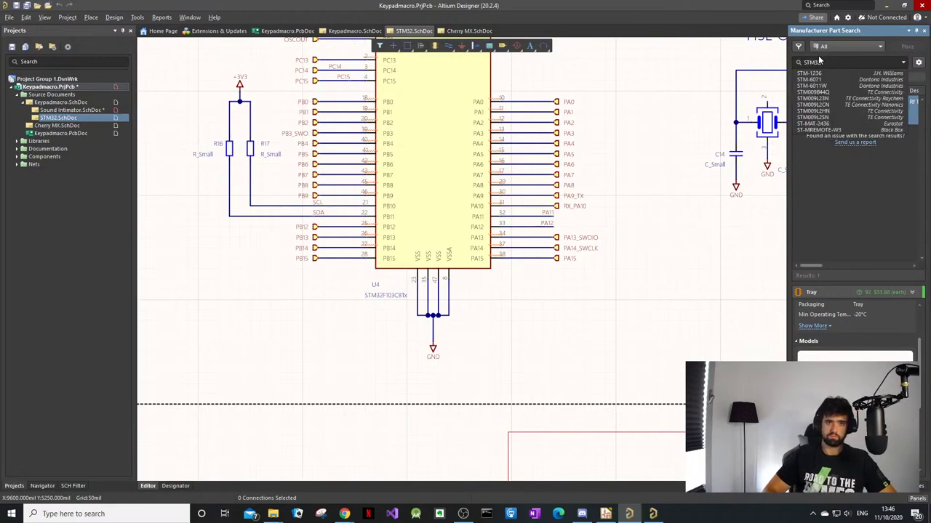
key("Return")
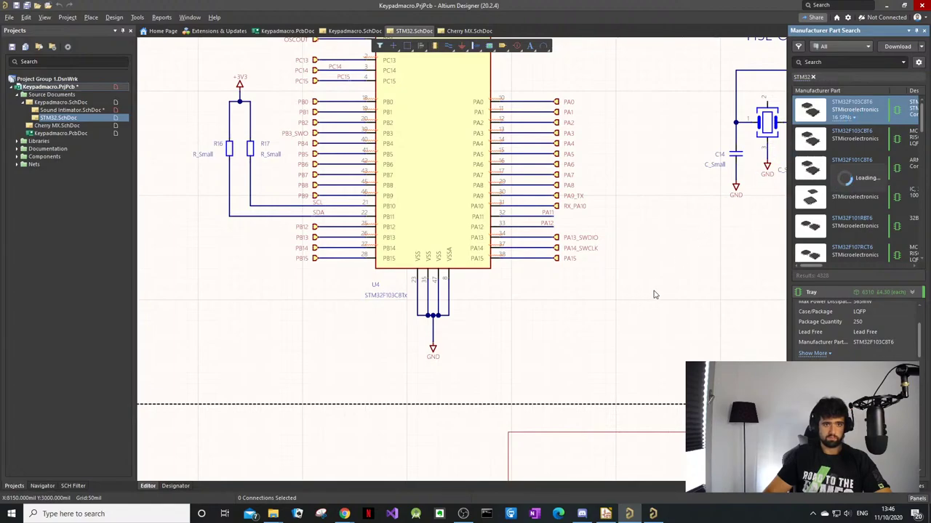
Step: Place the STMicroelectronics STM32F103C8T6 part on the STM32 schematic and delete the old microcontroller U4
left_click_drag(658, 292, 647, 295)
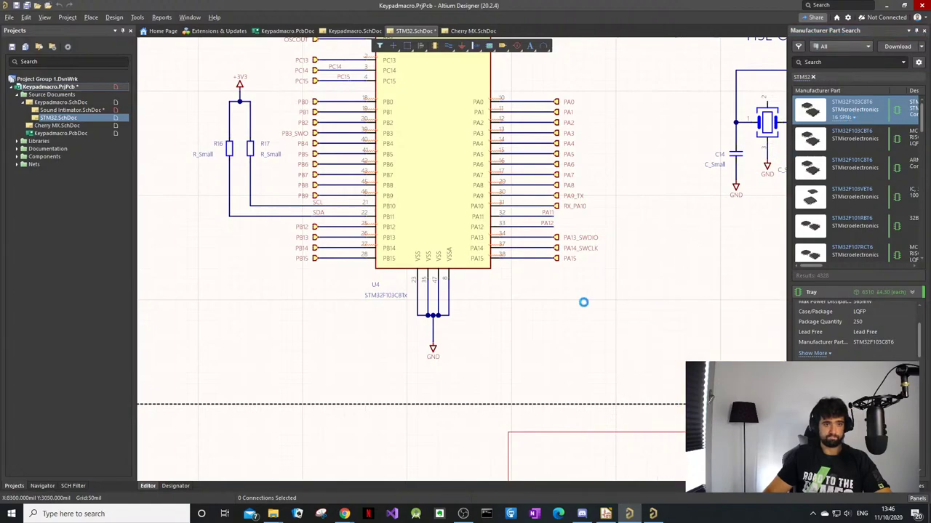
scroll(420, 310, "down", 2, "ctrl")
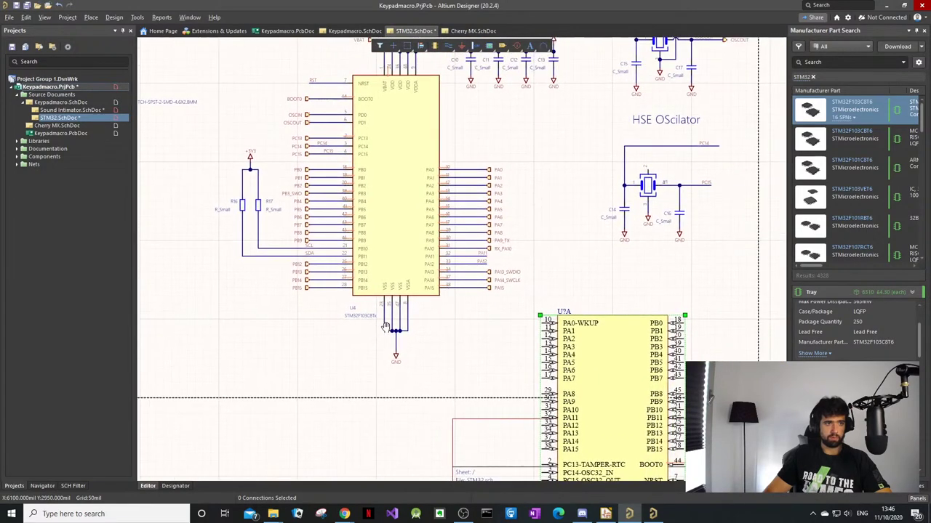
scroll(672, 355, "down", 1, "ctrl")
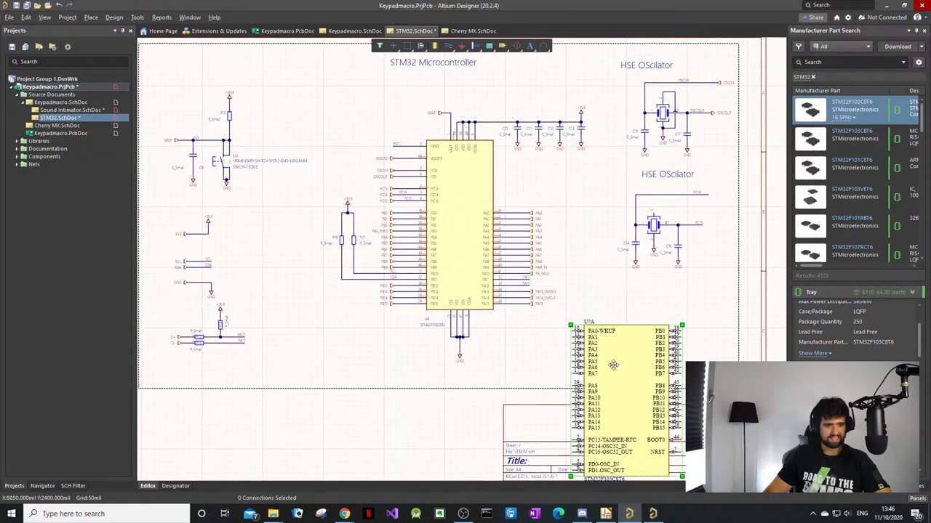
left_click(477, 282)
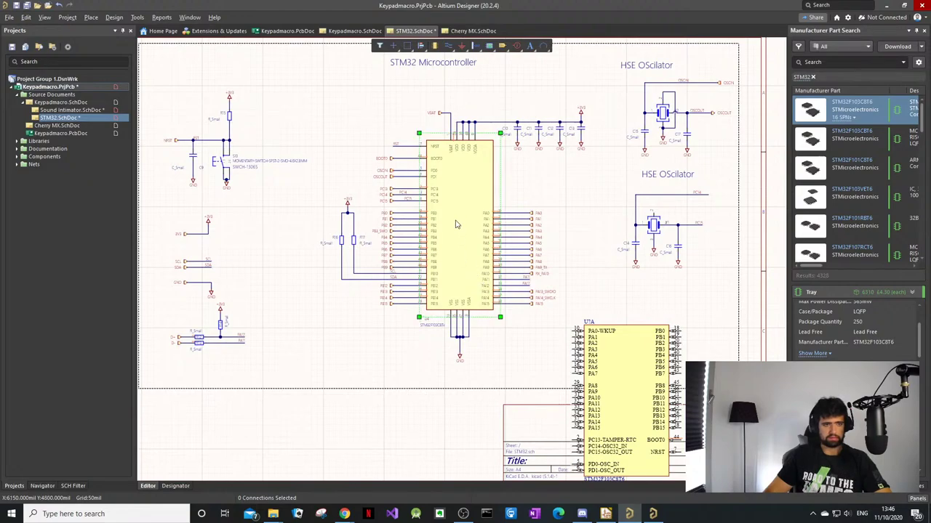
key("Delete")
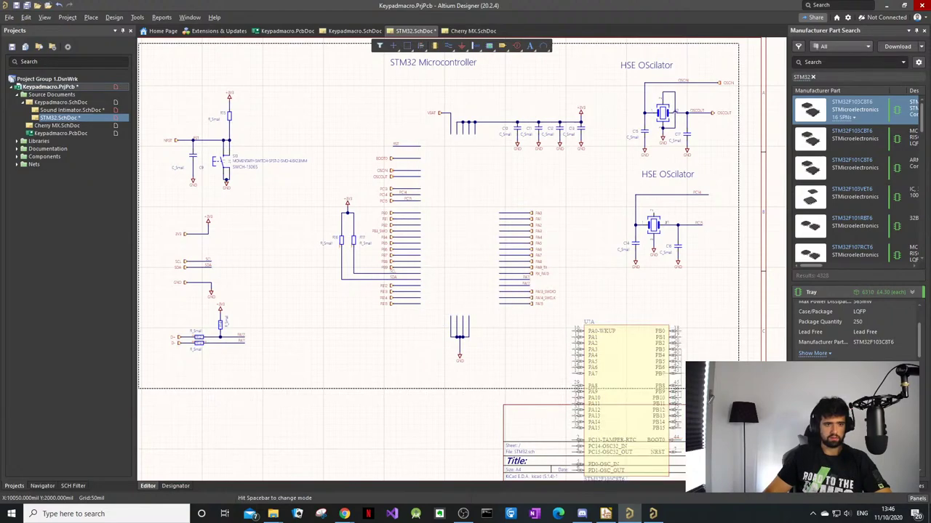
Step: Move the new STM32F103C8T6 symbol into the free area below resistors R16 and R17
left_click_drag(677, 386, 444, 377)
scroll(507, 210, "up", 5, "ctrl")
scroll(562, 219, "down", 7, "ctrl")
scroll(413, 329, "up", 5, "ctrl")
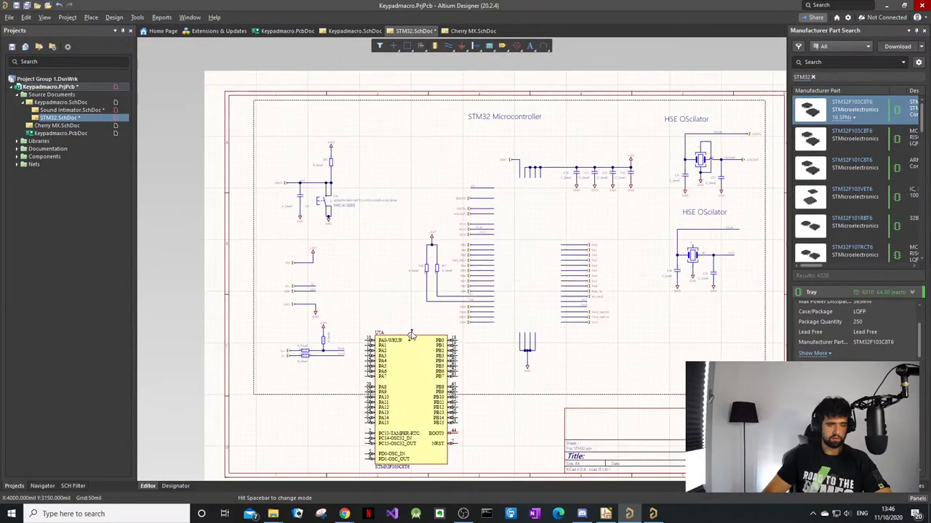
right_click_drag(419, 324, 447, 275)
scroll(447, 275, "up", 3, "ctrl")
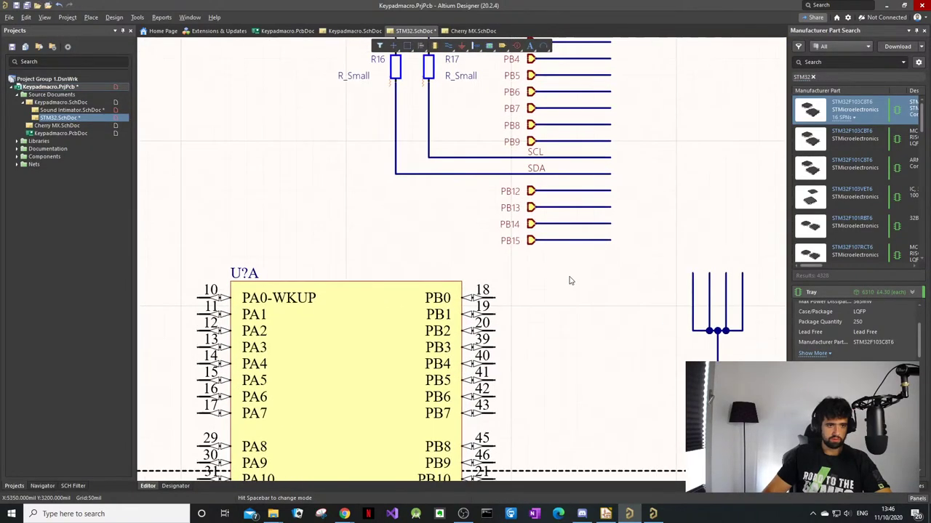
Step: Try to attach port PB15 and its wire to pin 38 (PA15) of the new microcontroller and review the port's properties
left_click(531, 240)
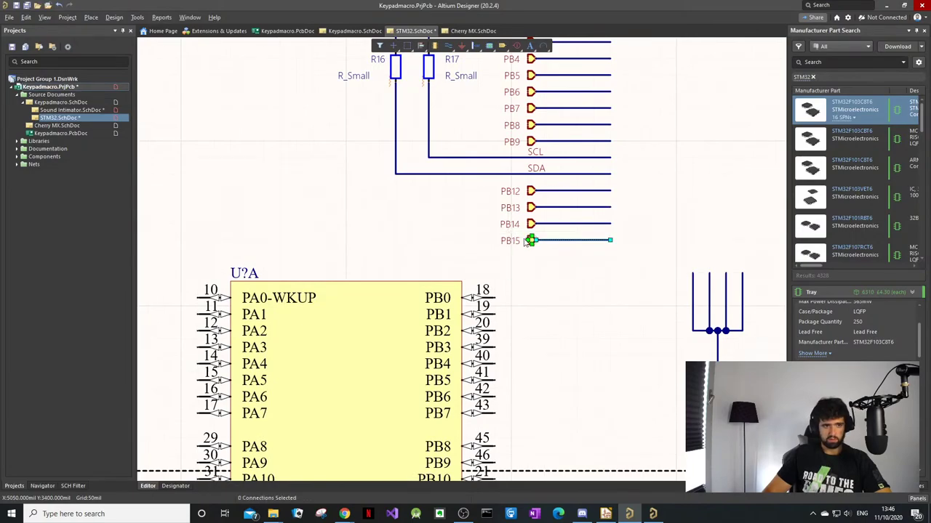
left_click_drag(531, 240, 227, 418)
scroll(532, 258, "down", 2)
scroll(183, 363, "down", 2, "ctrl")
scroll(226, 447, "up", 1, "ctrl")
scroll(226, 447, "up", 2, "ctrl")
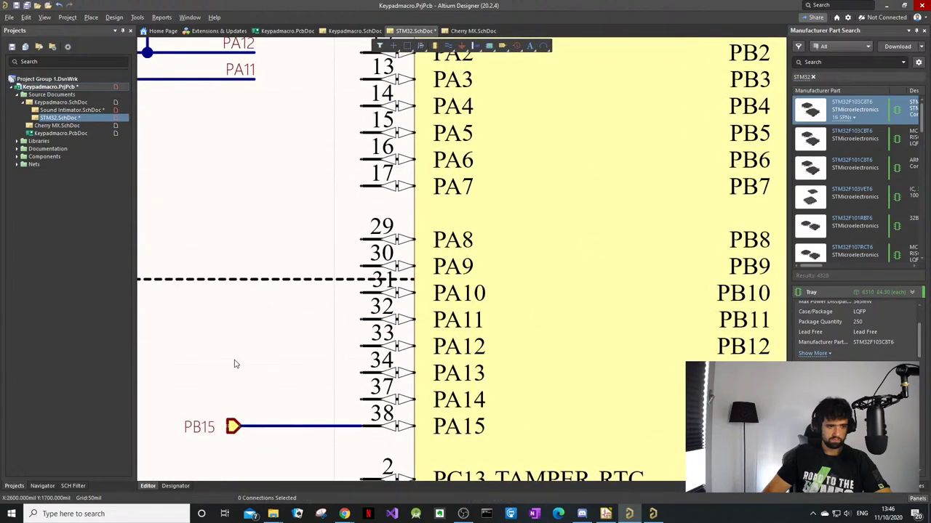
left_click_drag(275, 384, 212, 458)
mouse_move(238, 428)
left_mouse_down()
mouse_move(249, 349)
mouse_move(222, 400)
mouse_move(249, 430)
left_mouse_up()
left_click(231, 427)
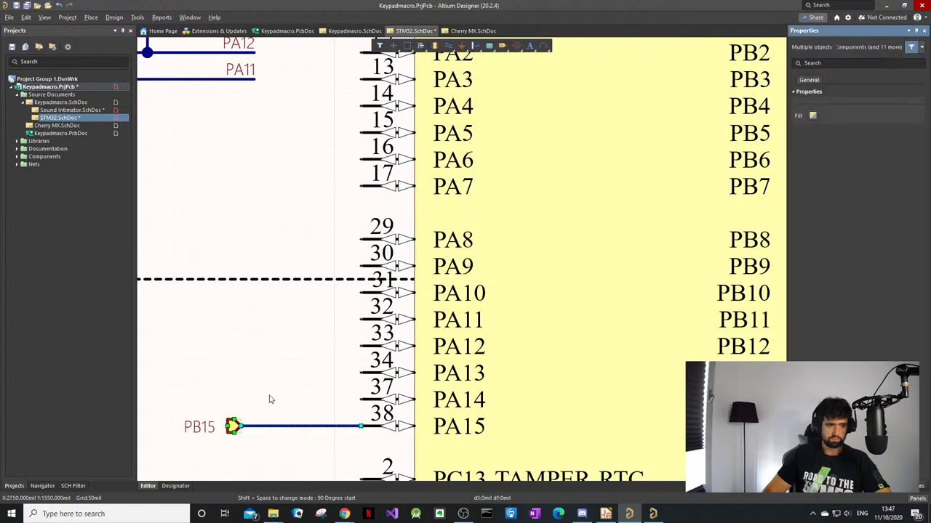
left_click(256, 372)
double_click(231, 428)
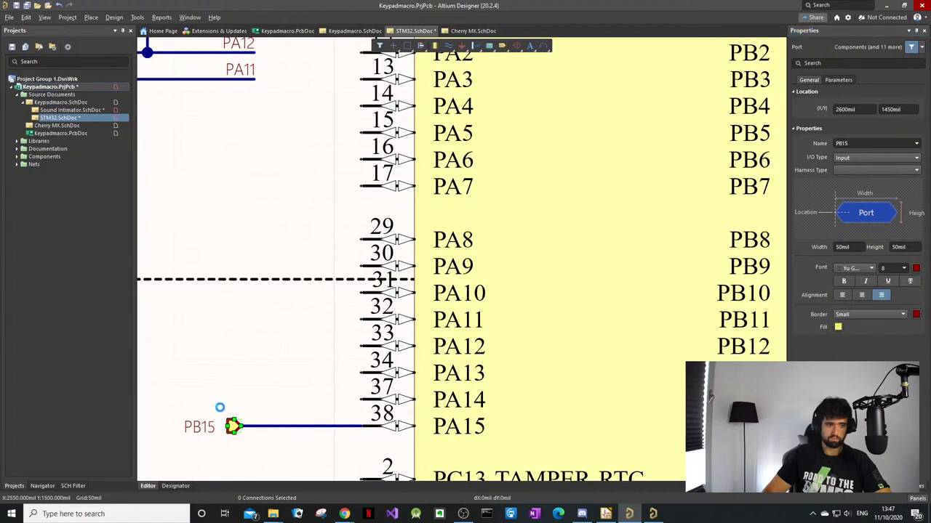
scroll(230, 429, "down", 3, "ctrl")
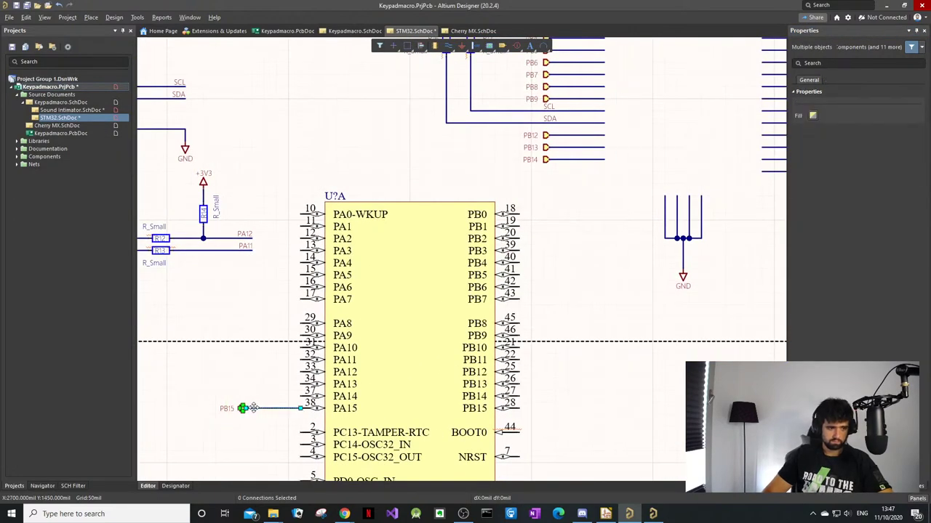
Step: Undo the moves of port PB15 and its wire
left_click_drag(253, 408, 217, 406)
key("ctrl+z")
key("ctrl+z")
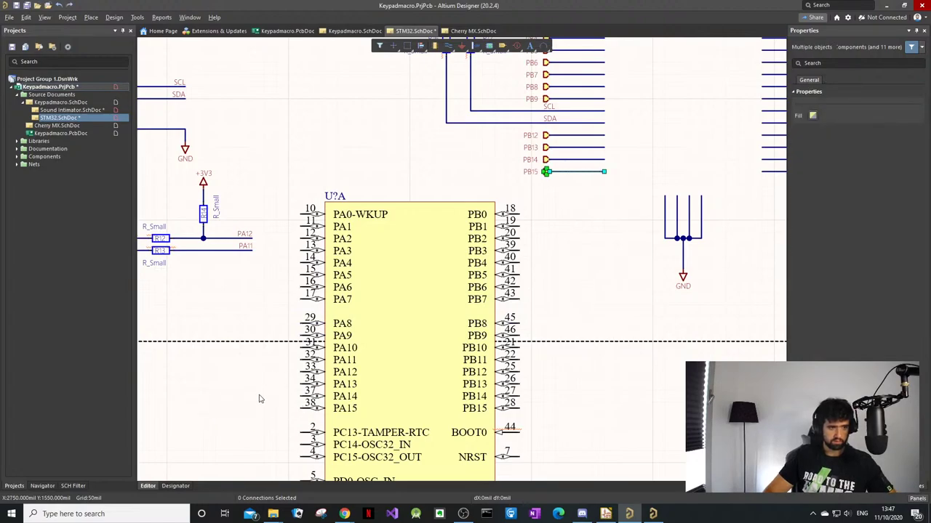
Step: Mirror port PB15 with its wire horizontally and move them beside pin 28 (PB15) of the new microcontroller
mouse_move(572, 197)
left_mouse_down()
mouse_move(537, 168)
mouse_move(550, 174)
mouse_move(577, 246)
mouse_move(548, 173)
left_mouse_up()
scroll(547, 167, "up", 3, "ctrl")
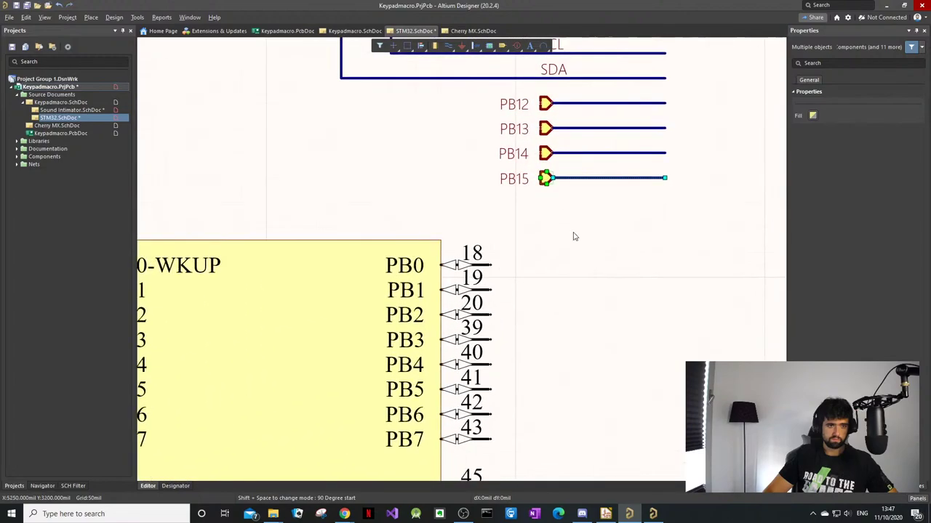
left_click(574, 236)
left_click_drag(491, 175, 720, 220)
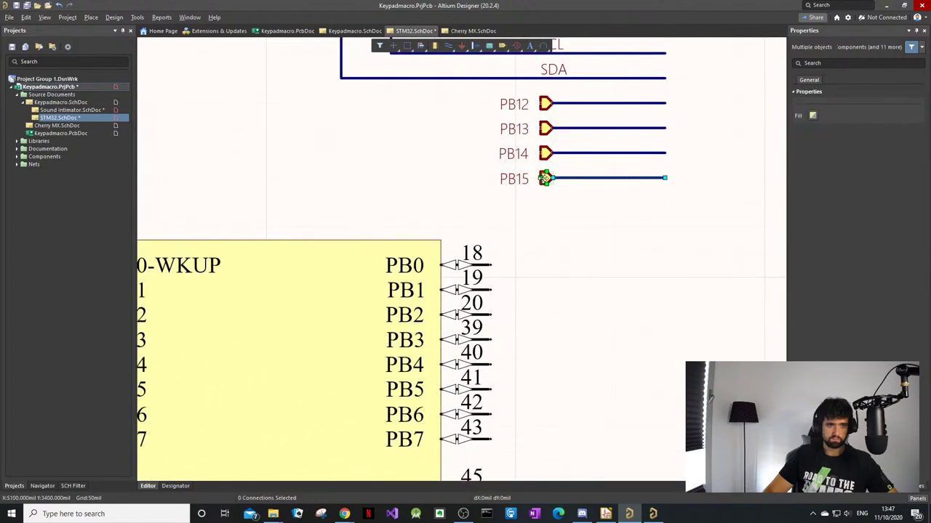
mouse_move(553, 178)
left_mouse_down()
mouse_move(592, 252)
mouse_move(553, 178)
left_mouse_up()
left_click_drag(591, 213, 590, 448)
left_click(537, 210)
key("x")
left_click(589, 447)
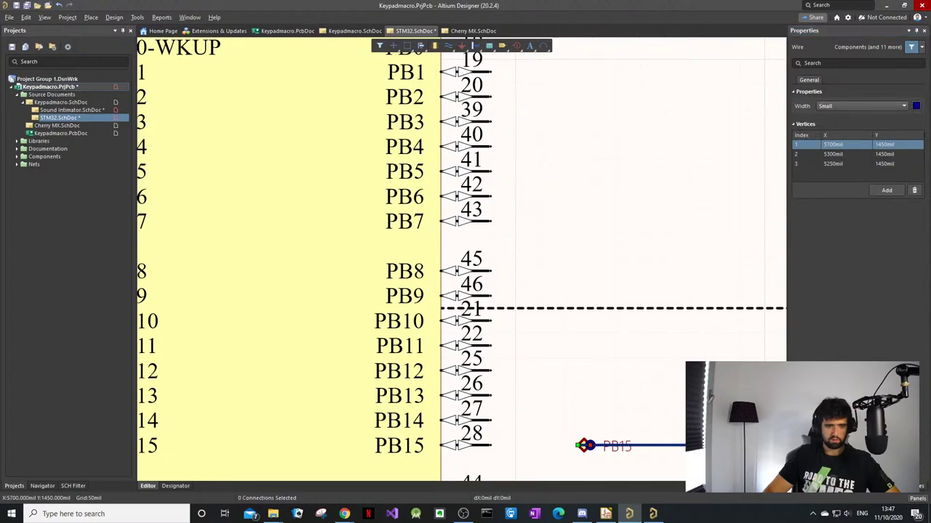
Step: Try to stretch the PB15 wire from the port to pin 28, and delete that wire
left_click_drag(689, 445, 492, 445)
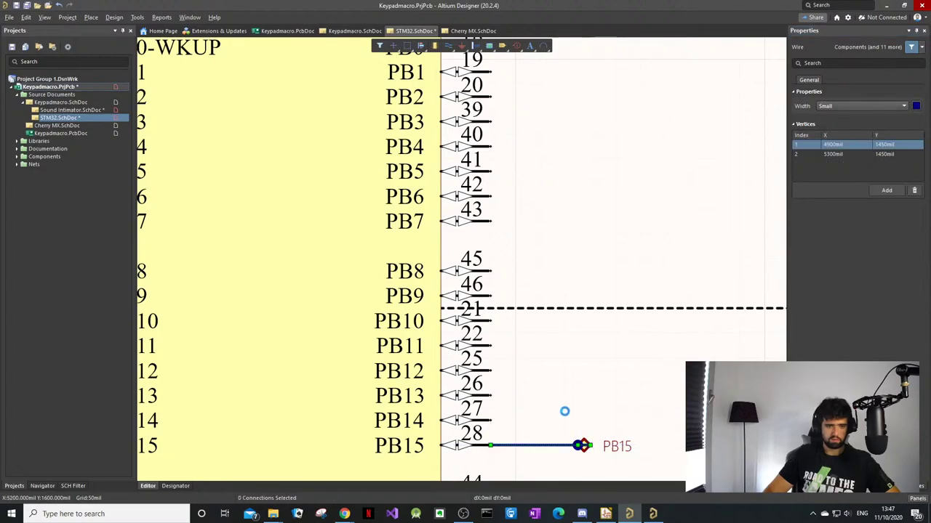
left_click(585, 447)
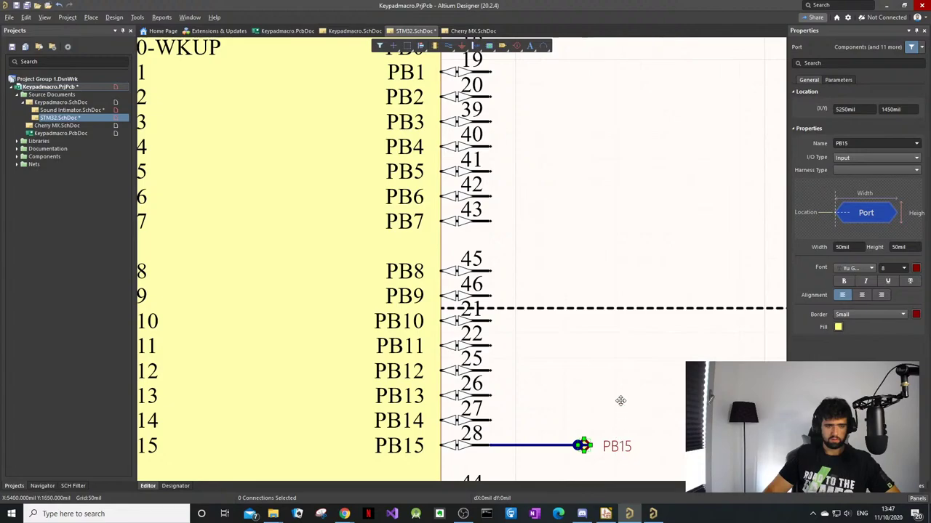
left_click(586, 444)
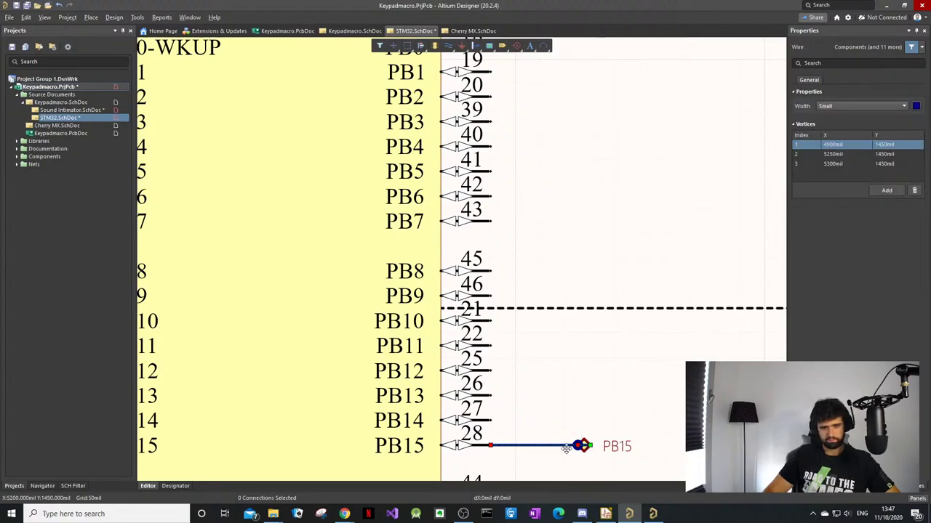
left_click(559, 450)
left_click(551, 439)
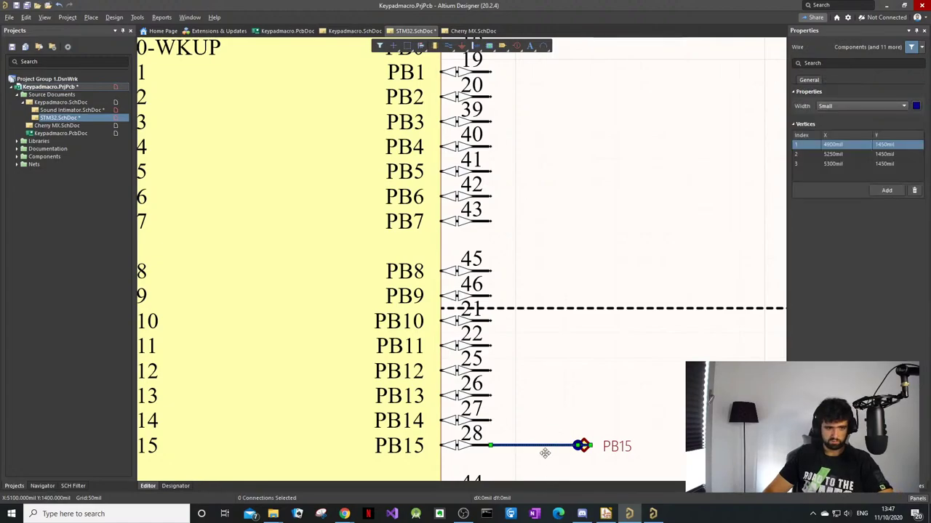
key("Delete")
Step: Position port PB15 at X 5200 mil, Y 1450 mil in line with pin 28 and rotate it until its label faces away from the pin
left_click_drag(583, 446, 571, 446)
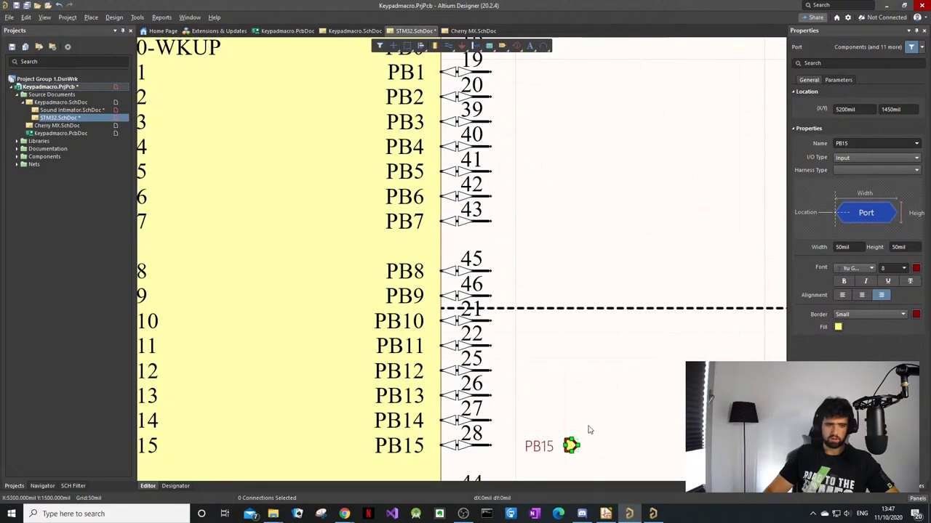
scroll(598, 433, "up", 1, "ctrl")
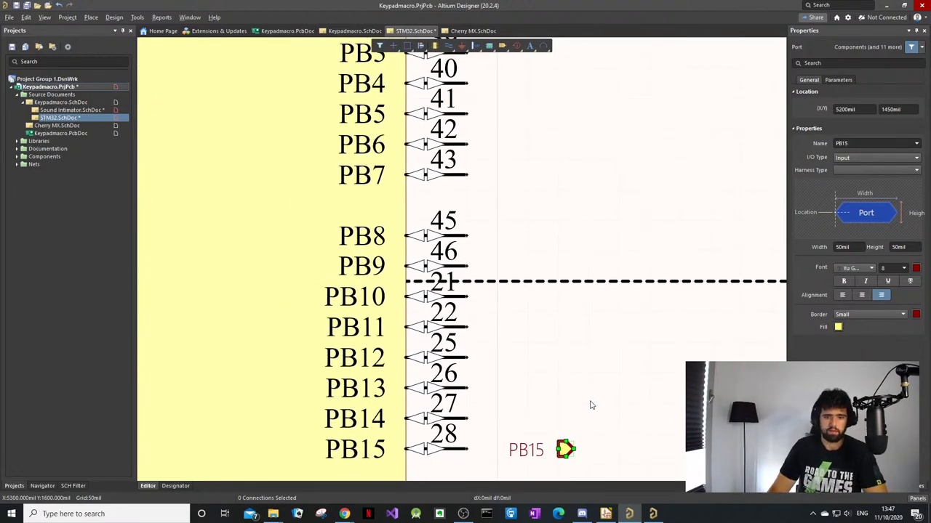
mouse_move(564, 448)
left_mouse_down()
mouse_move(581, 440)
mouse_move(580, 453)
left_mouse_up()
key("space")
key("space")
key("space")
key("space")
key("space")
key("space")
key("space")
key("space")
key("space")
key("space")
right_click_drag(639, 426, 671, 394)
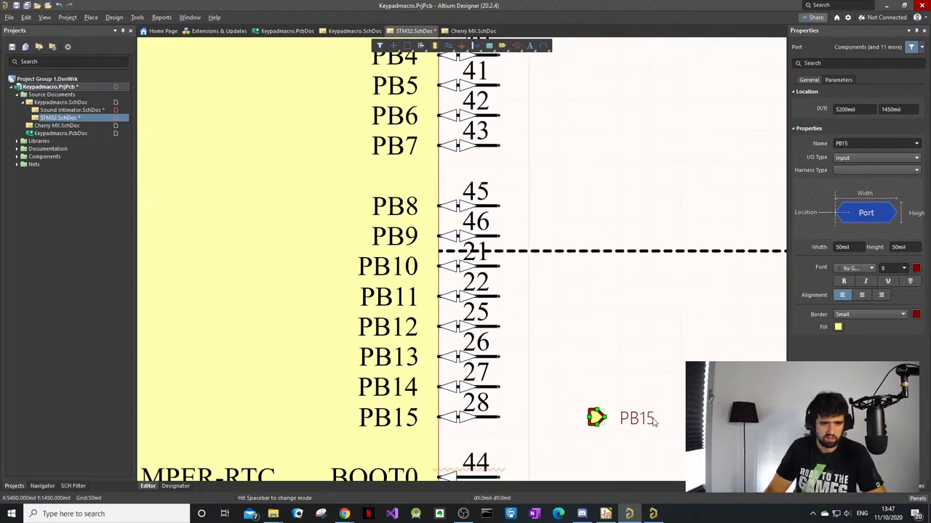
Step: Move port PB15 to X 5250 mil, Y 1450 mil in line with pin 28, rotating it through a full turn
right_click(651, 419)
left_click(598, 423)
left_click(598, 424)
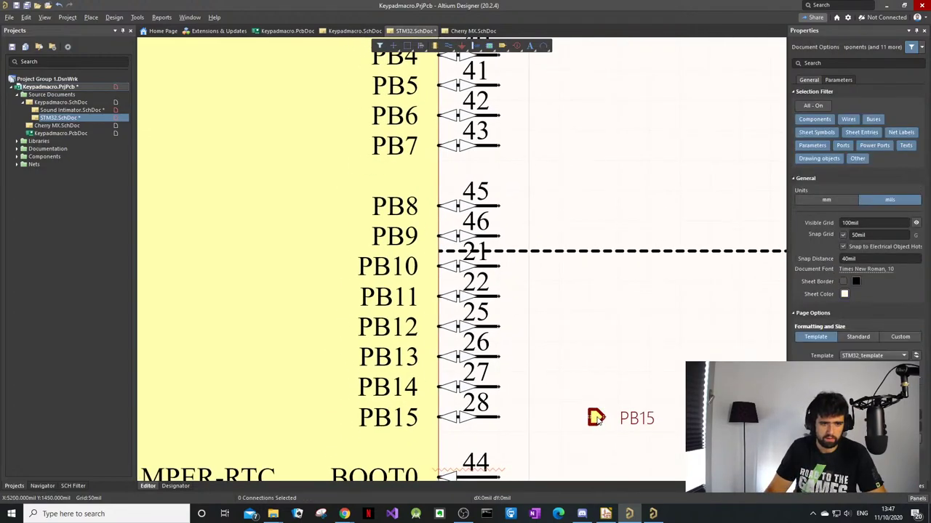
left_click(597, 422)
left_click_drag(596, 420, 618, 420)
key("space")
key("space")
key("space")
key("space")
left_click(603, 421)
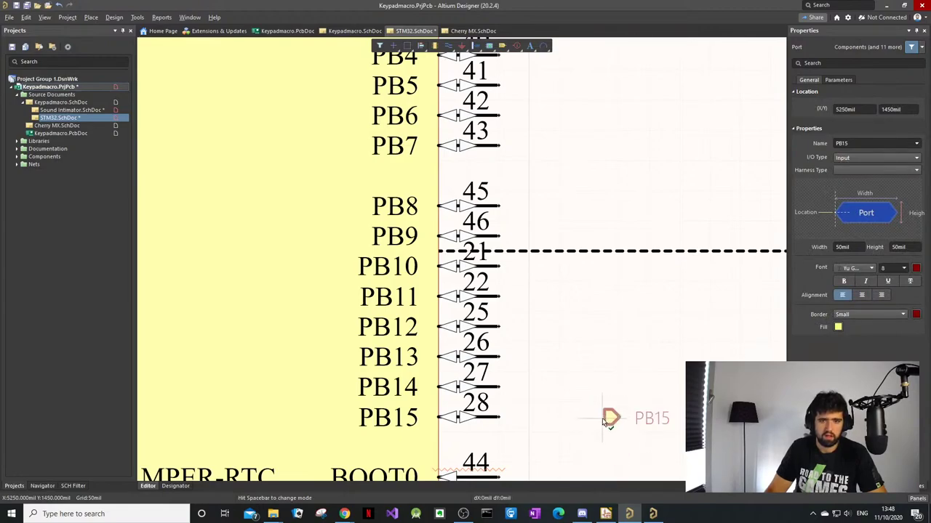
Step: Set port PB15's I/O type to Output and rotate it at X 5200 mil, Y 1450 mil so its label faces pin 28
left_click(883, 157)
left_click(882, 178)
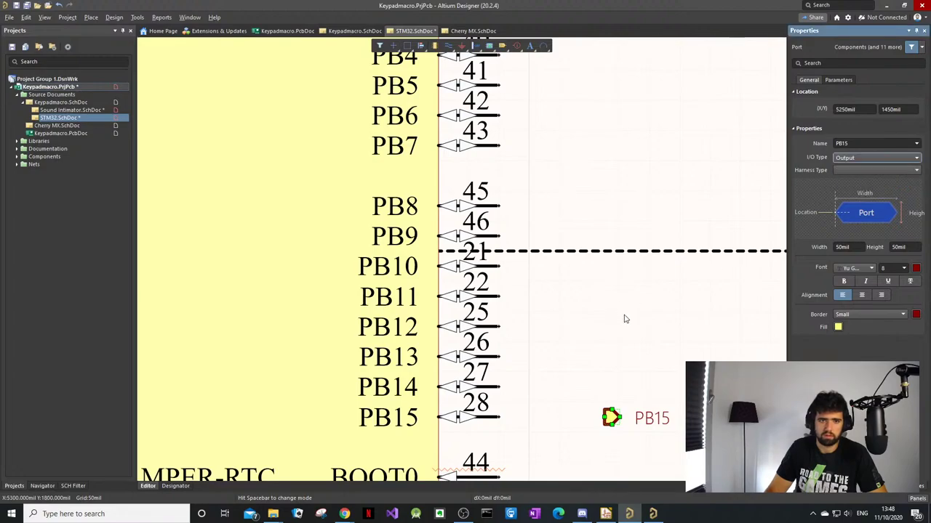
left_click(601, 439)
key("space")
left_click_drag(613, 428, 611, 423)
key("space")
Step: Draw a wire from the outer end of port PB15 to pin 28 of the microcontroller
key("p")
key("w")
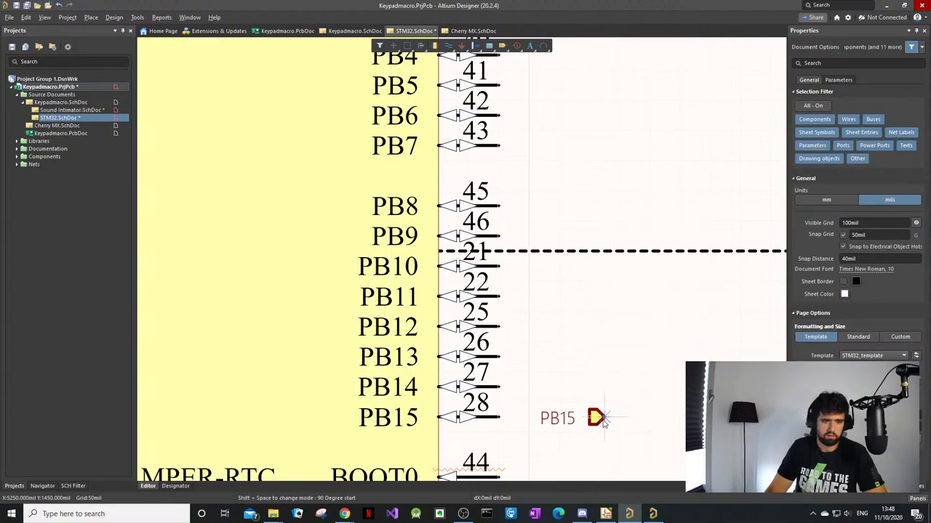
left_click(607, 421)
left_click(506, 416)
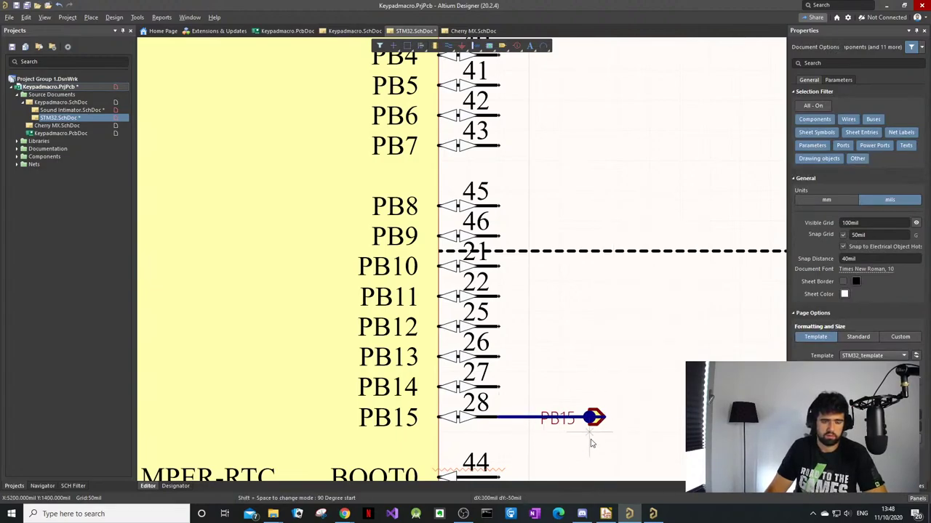
left_click(589, 434)
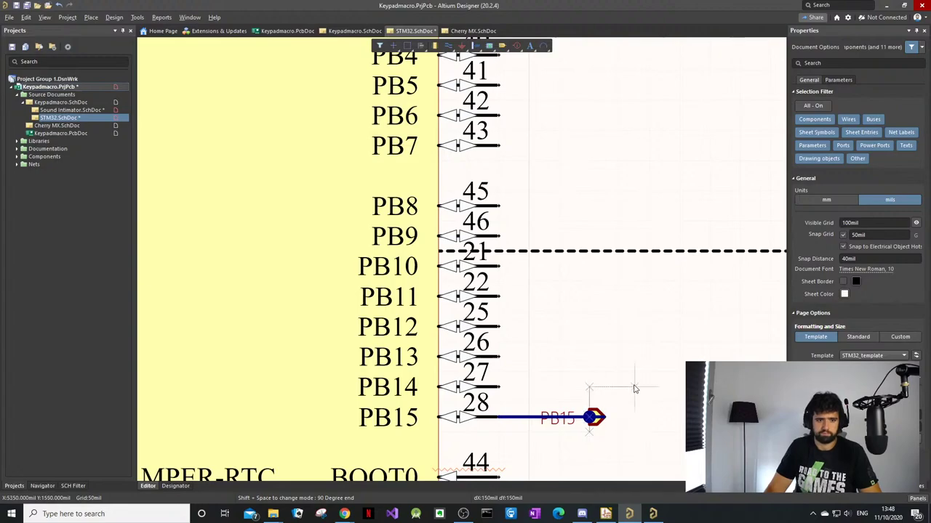
Step: End wire placement and delete both the stray vertical segment and the wire between port PB15 and pin 28
right_click(559, 409)
right_click(558, 411)
left_click(528, 394)
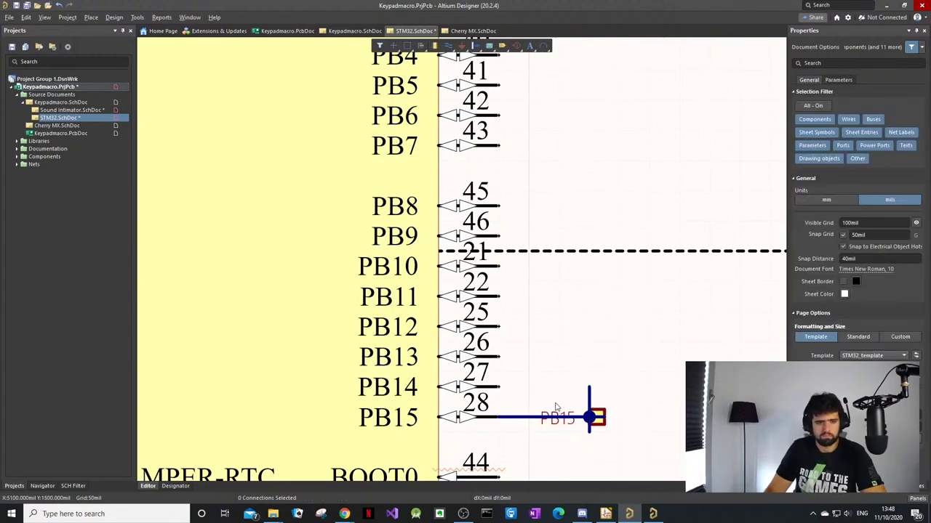
left_click(590, 395)
key("Delete")
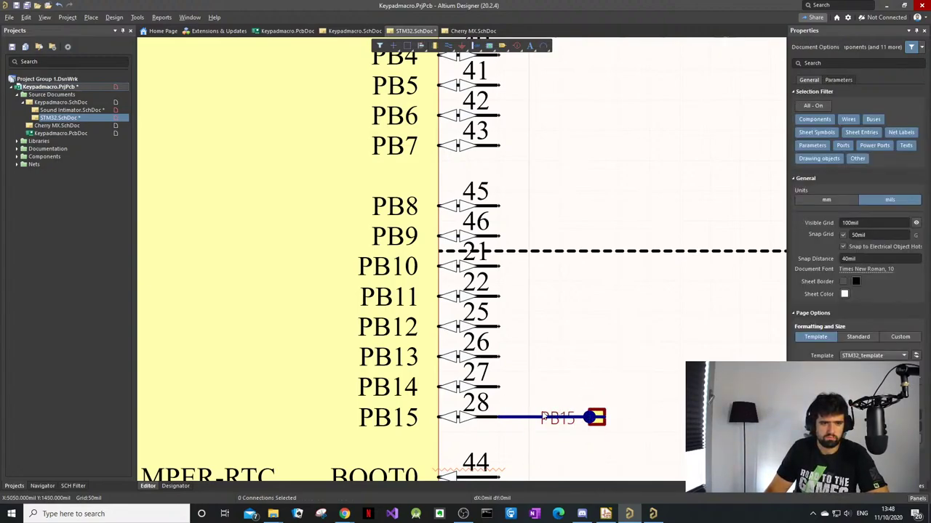
left_click(524, 420)
key("Delete")
Step: Set port PB15's I/O type to Input
left_click(594, 418)
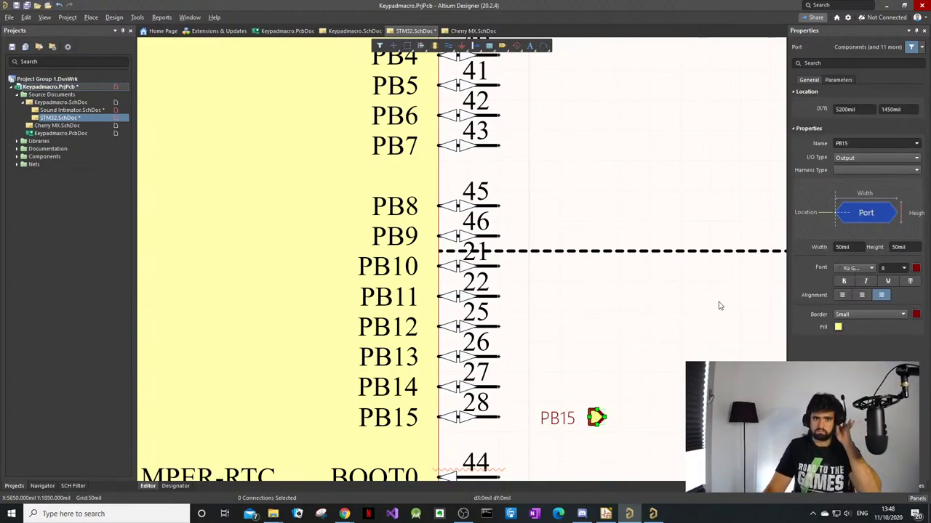
left_click(863, 158)
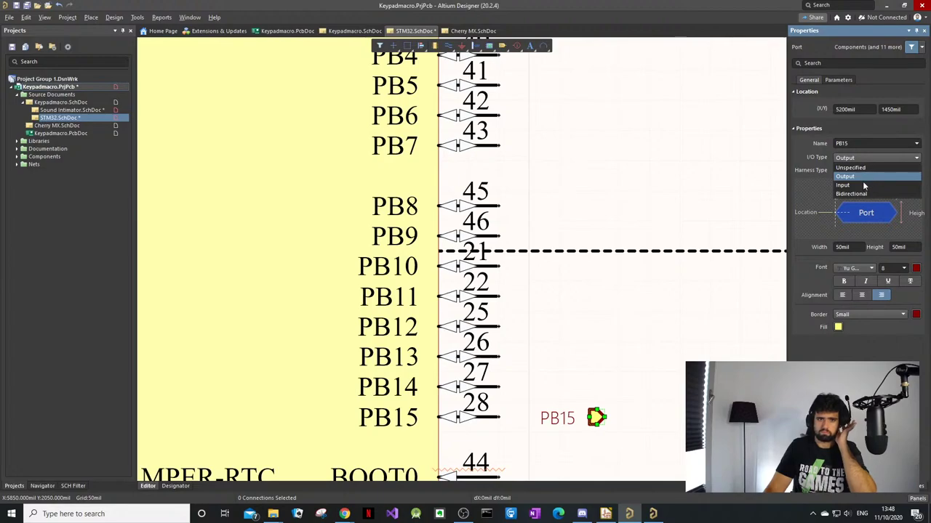
left_click(866, 184)
left_click(671, 353)
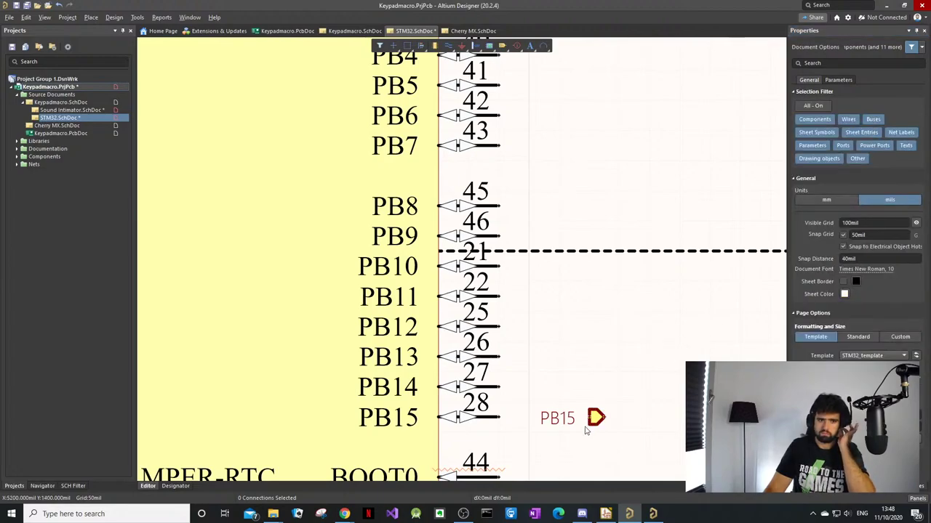
Step: Widen port PB15 to 100 mil and move it to X 5250 mil, Y 1450 mil
left_click(596, 418)
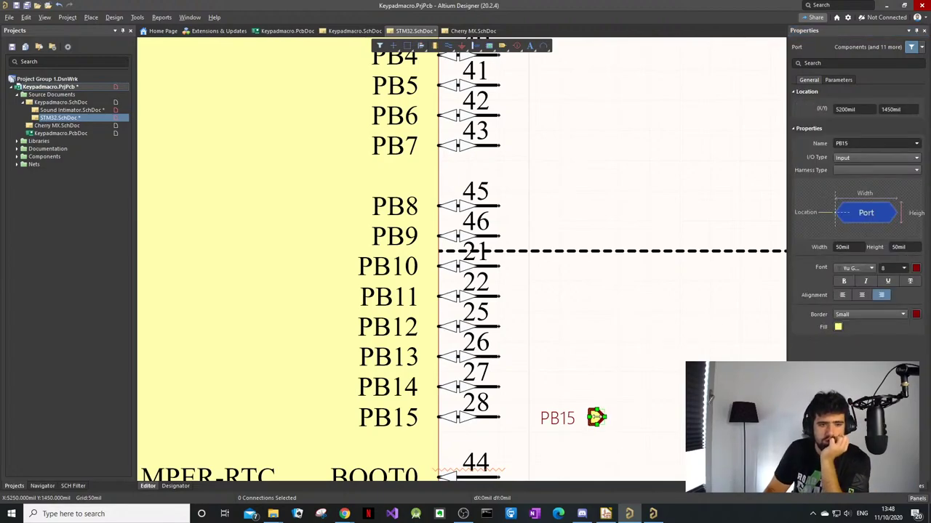
left_click_drag(598, 418, 559, 419)
left_click(625, 416)
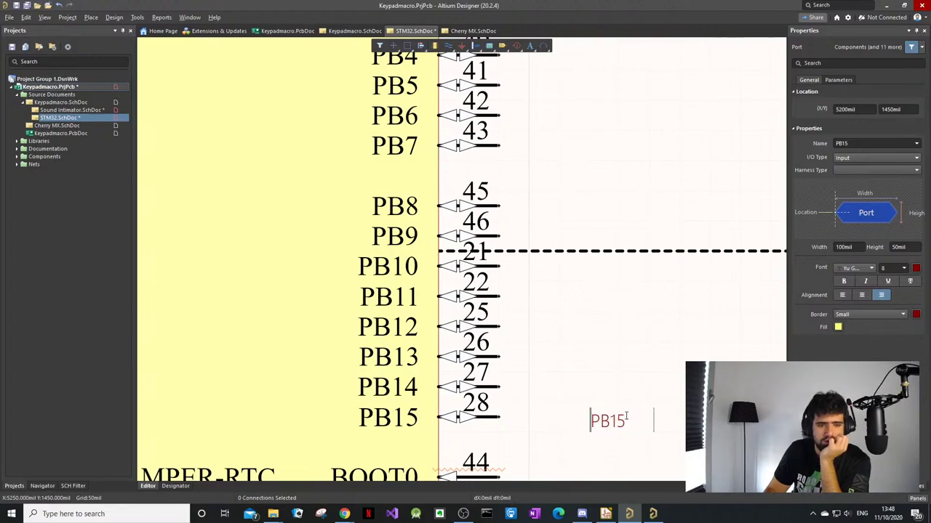
left_click(621, 456)
mouse_move(618, 417)
left_mouse_down()
mouse_move(574, 417)
mouse_move(634, 418)
left_mouse_up()
left_click(695, 417)
key("f")
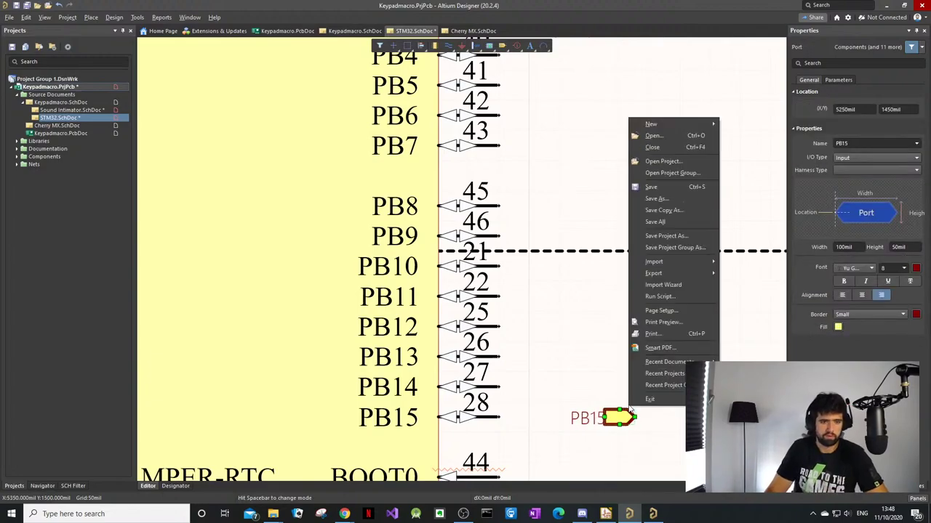
left_click(648, 424)
Step: Rotate port PB15 until its label faces away from pin 28, and try to mirror it in place
left_click(627, 419)
key("space")
key("space")
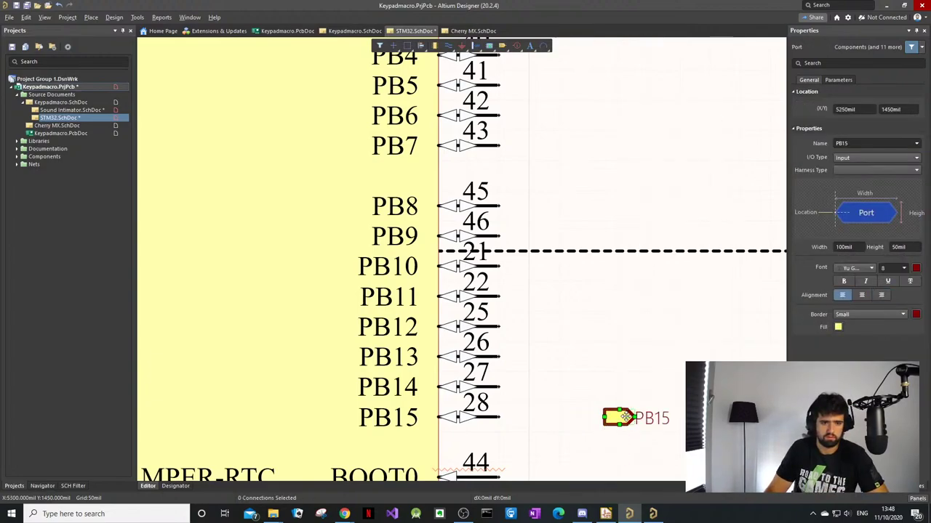
key("x")
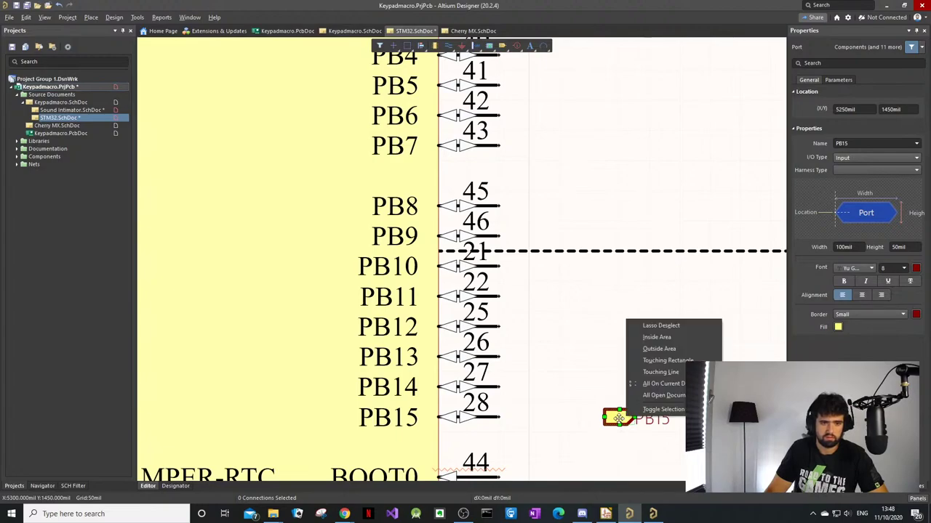
left_click(613, 416)
left_click(617, 417)
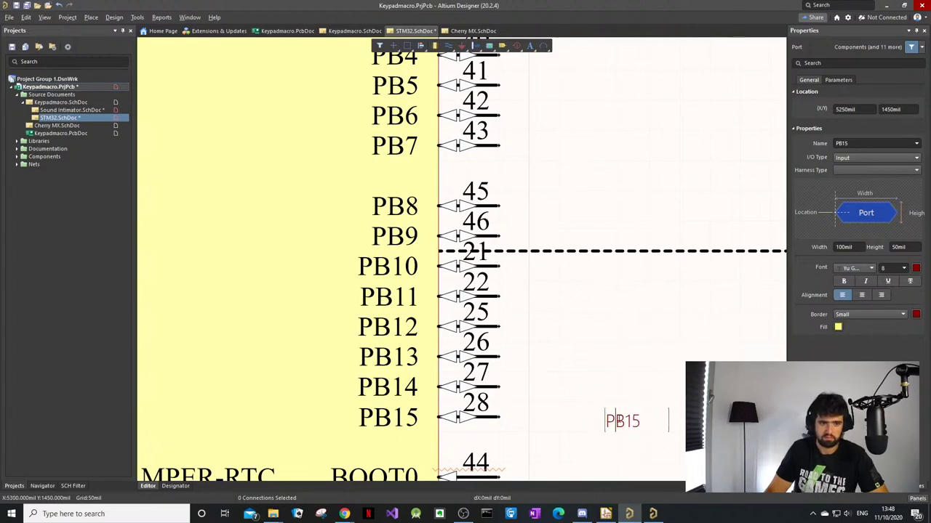
Step: Mirror port PB15 horizontally and move it to X 5400 mil, Y 1450 mil in line with pin 28
left_click_drag(623, 425, 641, 420)
key("x")
key("x")
key("x")
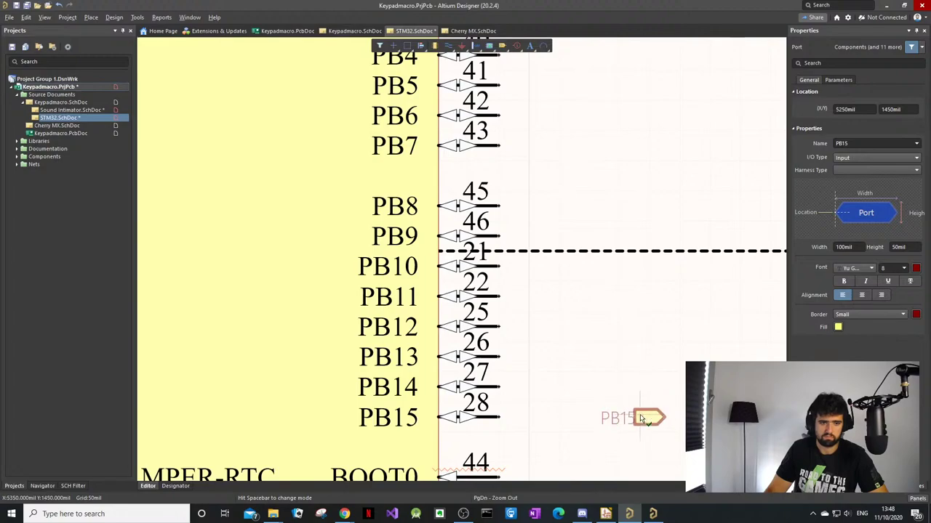
key("x")
left_click_drag(641, 419, 647, 423)
key("x")
Step: Draw a horizontal wire from port PB15 at X 5400 mil to pin 28 at X 4900 mil
key("ctrl+w")
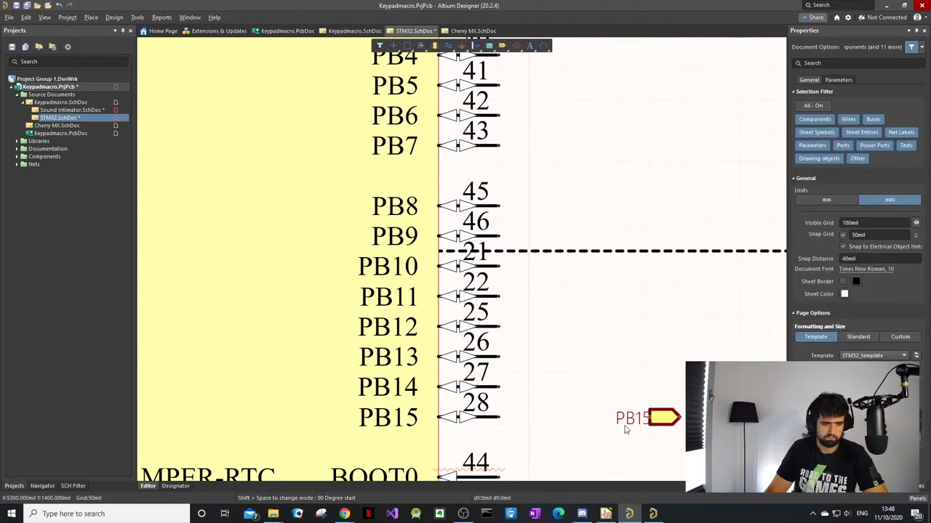
left_click(649, 418)
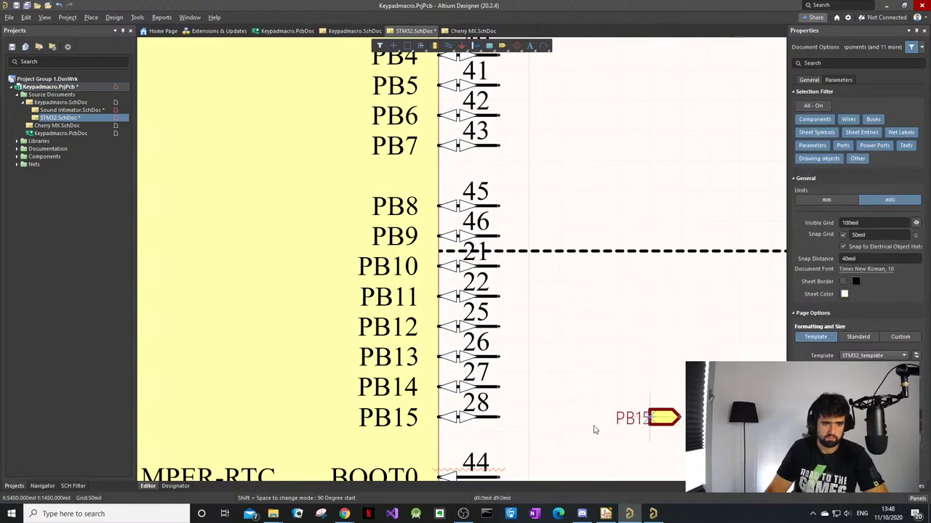
left_click(501, 419)
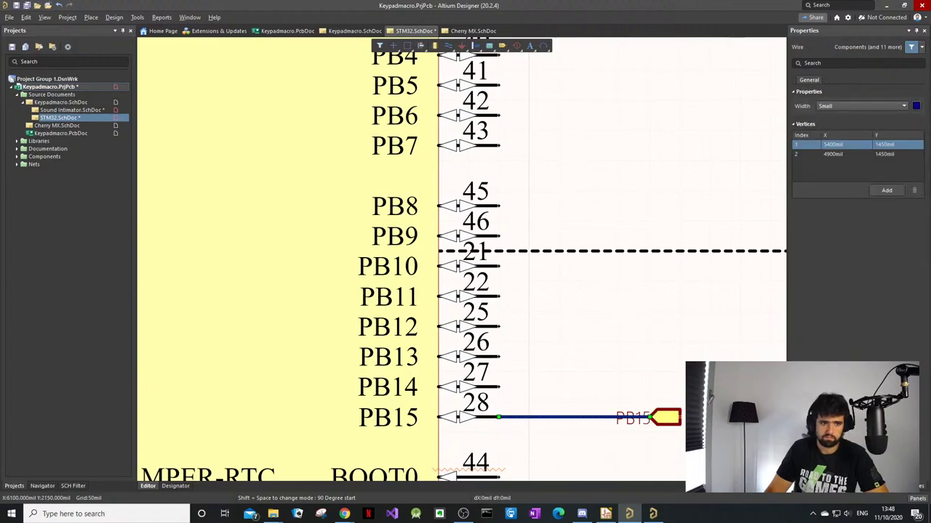
key("Escape")
Step: Try to mirror the wired port PB15 in place, and undo the accidental change to its name
left_click(660, 416)
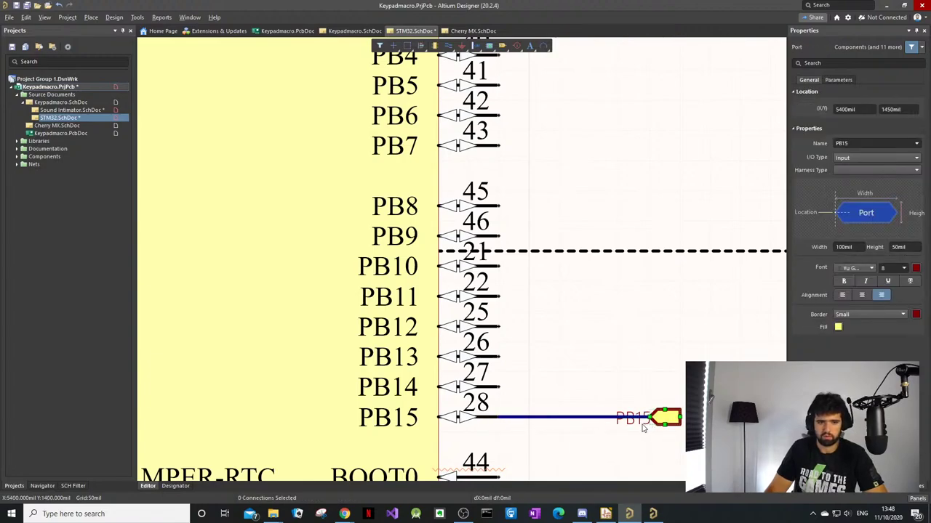
left_click(642, 419)
left_click(665, 417)
key("s")
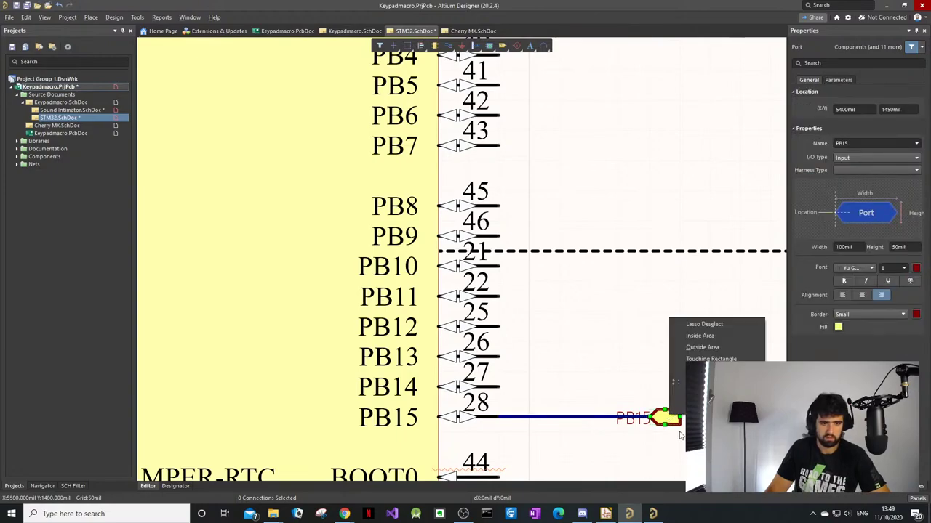
left_click(681, 439)
left_click(671, 436)
left_click_drag(673, 421, 678, 418)
double_click(674, 422)
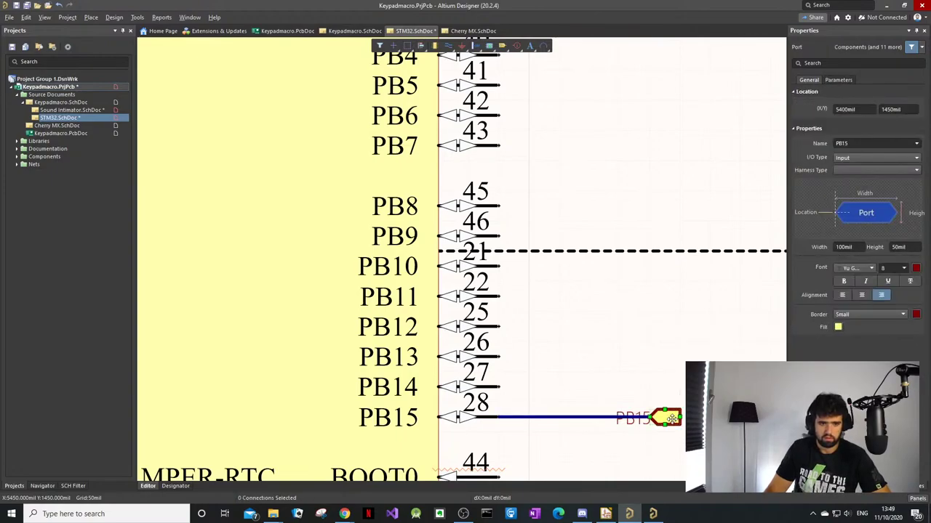
type("x")
left_click(668, 445)
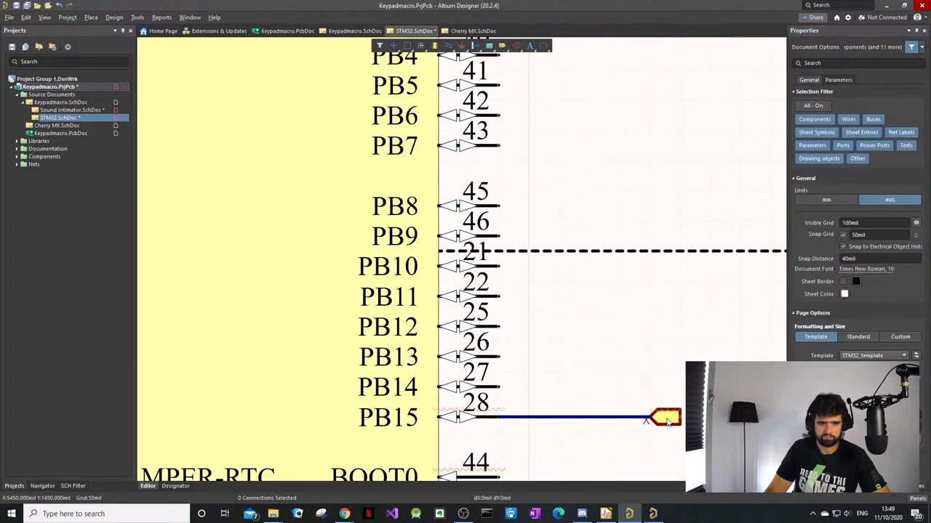
left_click(663, 426)
key("ctrl+z")
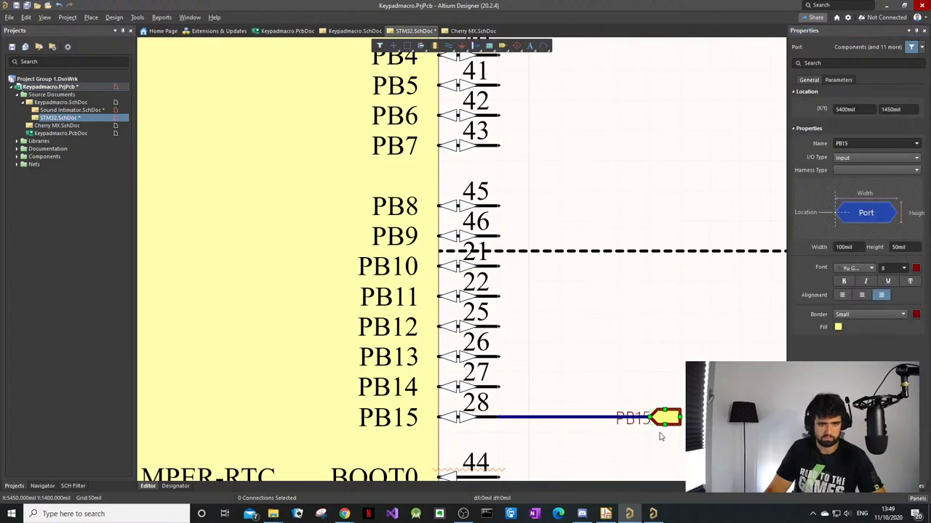
Step: Move port PB15 to X 5500 mil, Y 1450 mil with its label facing away from pin 28, and delete its wire
left_click(660, 438)
left_click(634, 419)
mouse_move(634, 420)
left_mouse_down()
mouse_move(650, 432)
mouse_move(648, 417)
left_mouse_up()
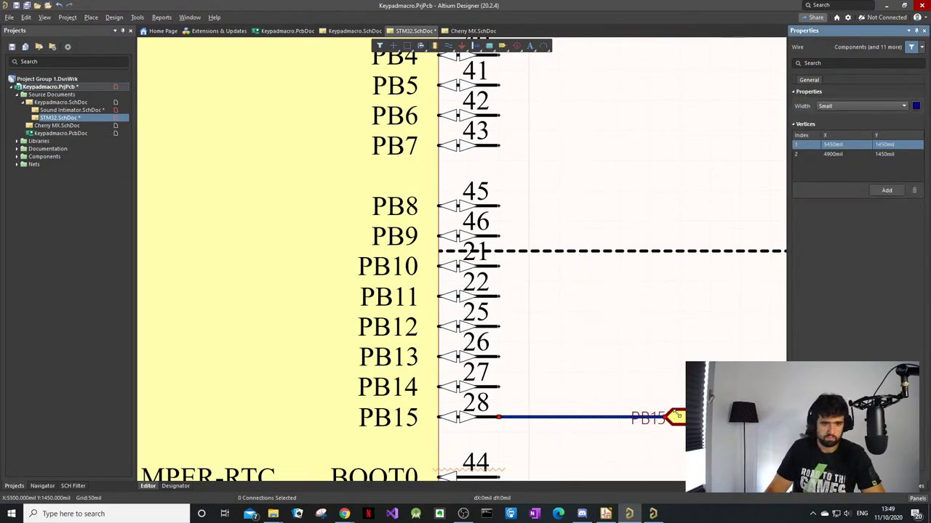
left_click_drag(676, 416, 683, 417)
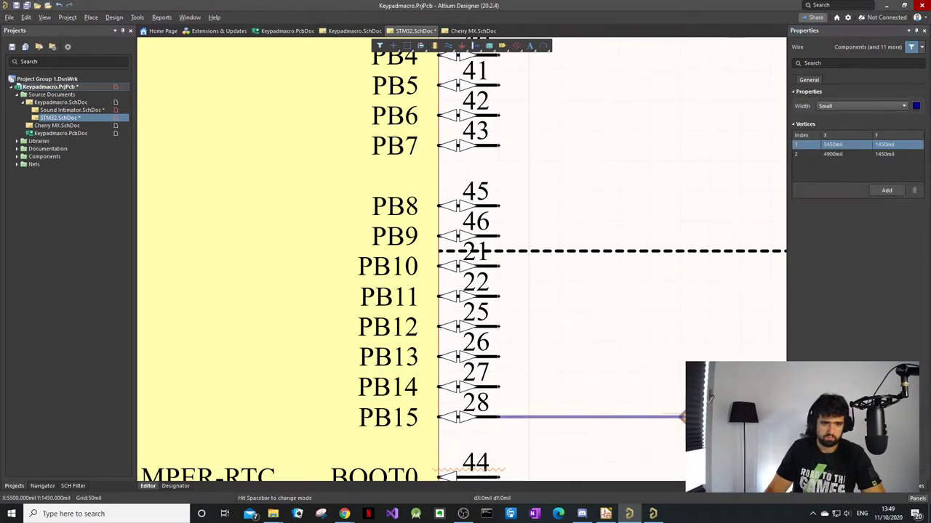
left_click(681, 418)
left_click(660, 419)
key("Delete")
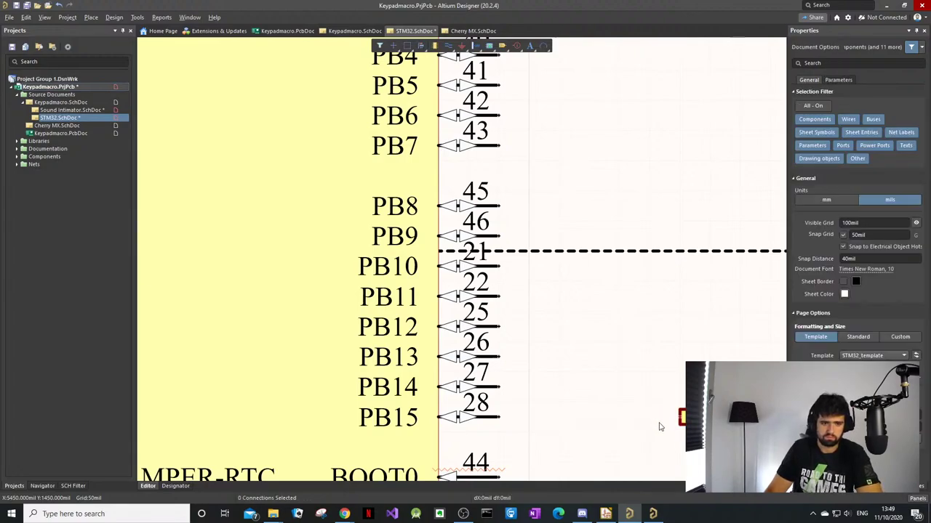
Step: Draw a horizontal wire between port PB15 at X 5500 mil and pin 28, and close the shortcut list
key("p")
key("w")
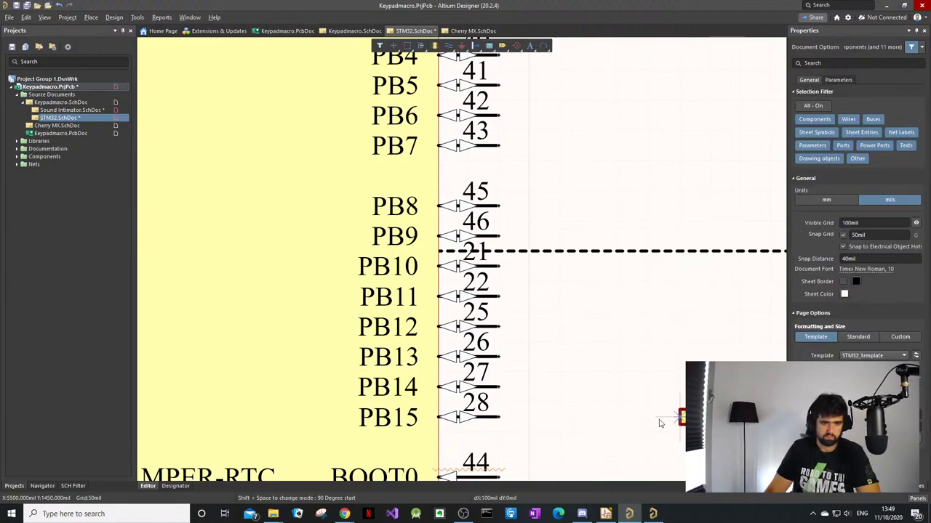
left_click(499, 419)
key("shift+F1")
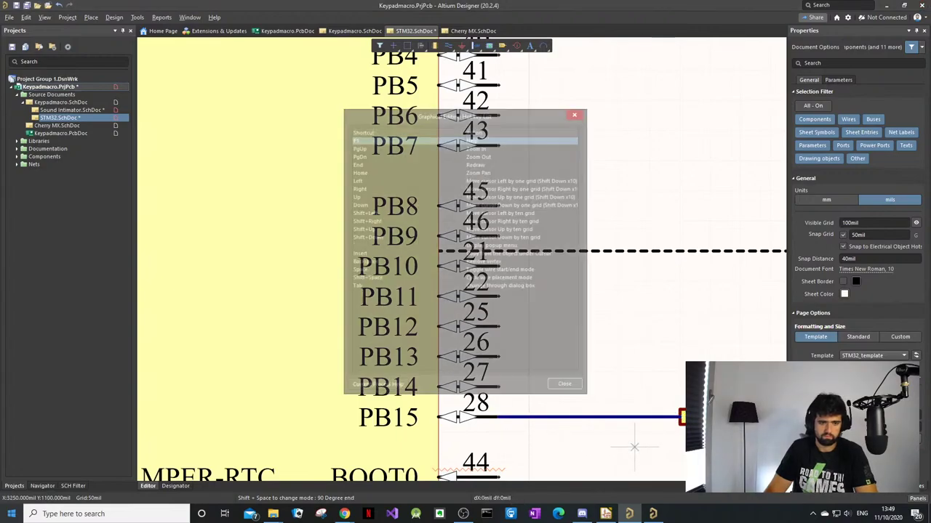
left_click(566, 387)
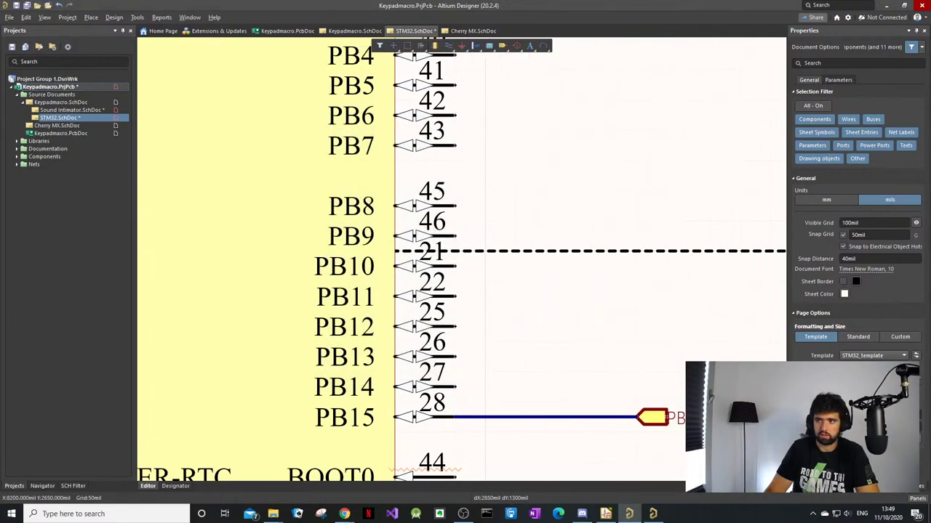
Step: End wire placement and delete the stray vertical segment crossing the PB15 wire
left_click(684, 417)
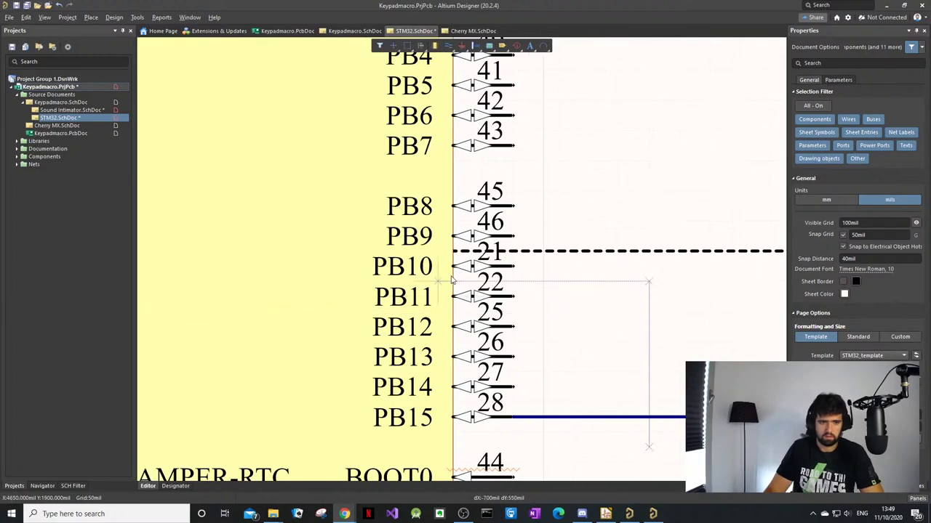
left_click(648, 343)
right_click(646, 345)
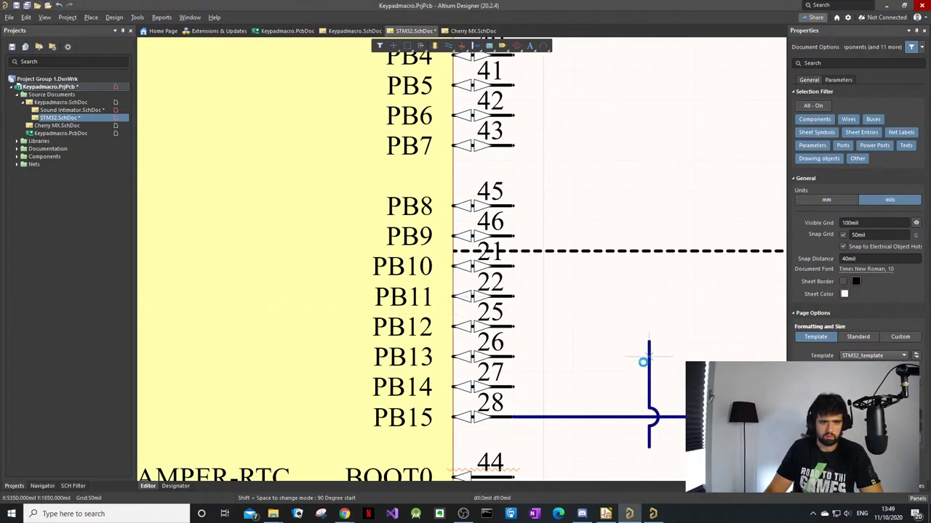
right_click(634, 373)
key("Delete")
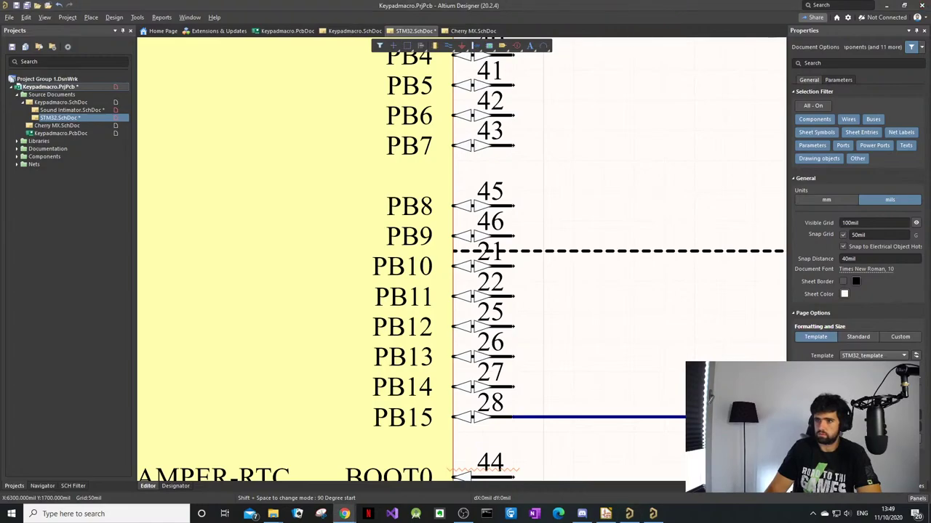
Step: Save the STM32 schematic, update the Keypadmacro PCB from it without pairing the unmatched nets, and execute the change order
scroll(595, 423, "up", 1, "ctrl")
scroll(595, 423, "down", 2, "ctrl")
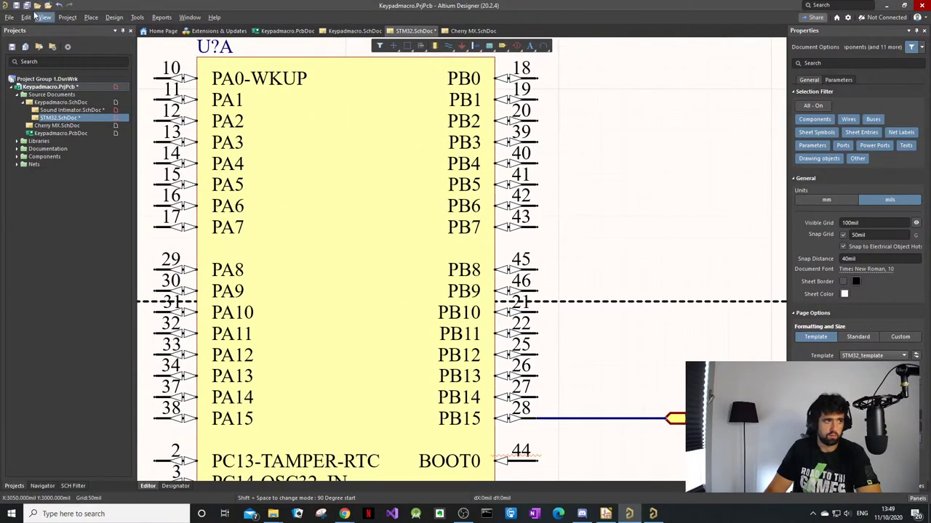
left_click(137, 17)
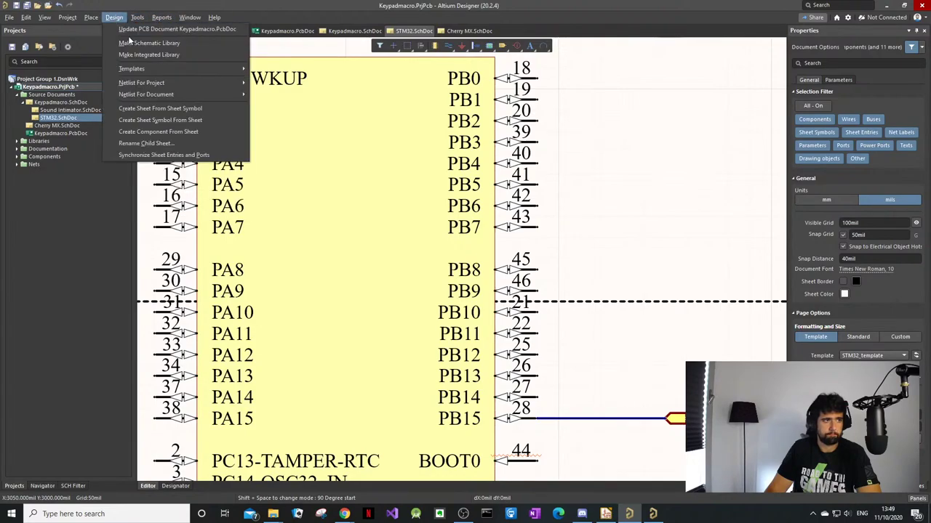
left_click(129, 33)
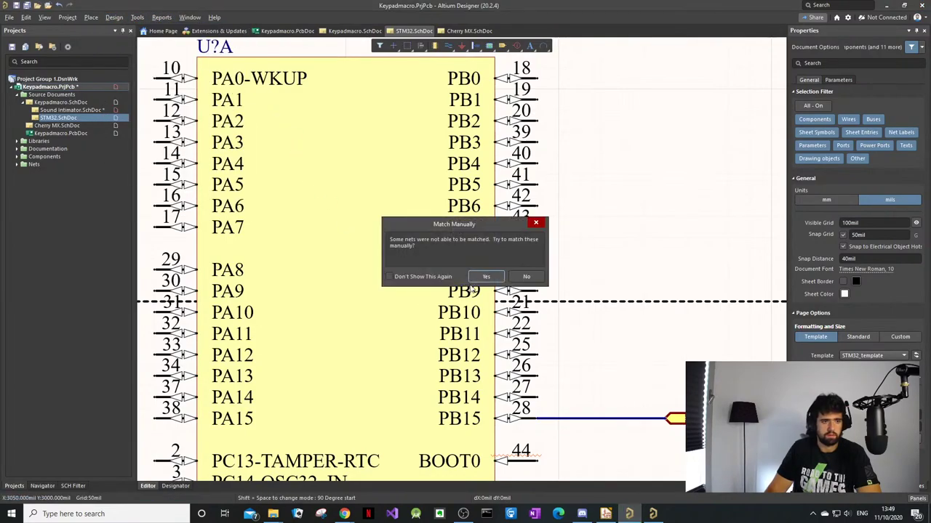
left_click(487, 275)
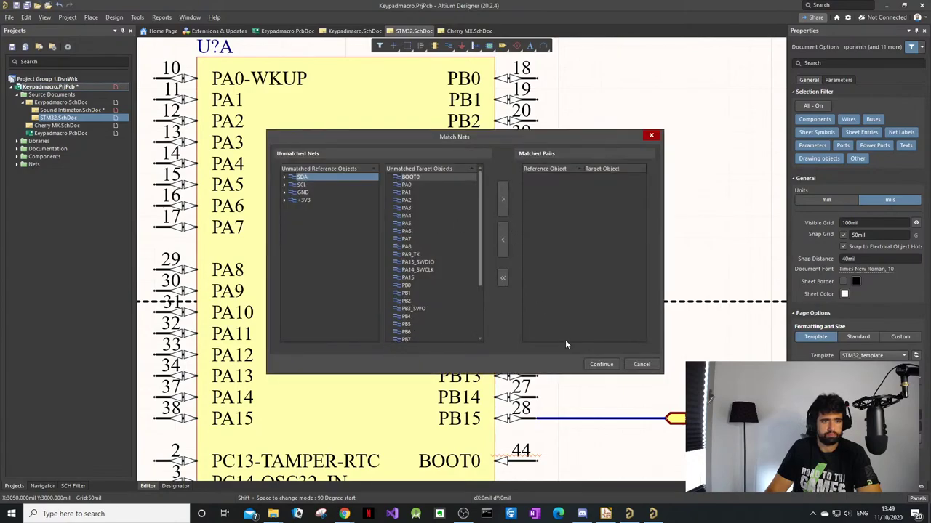
left_click(602, 364)
left_click(501, 294)
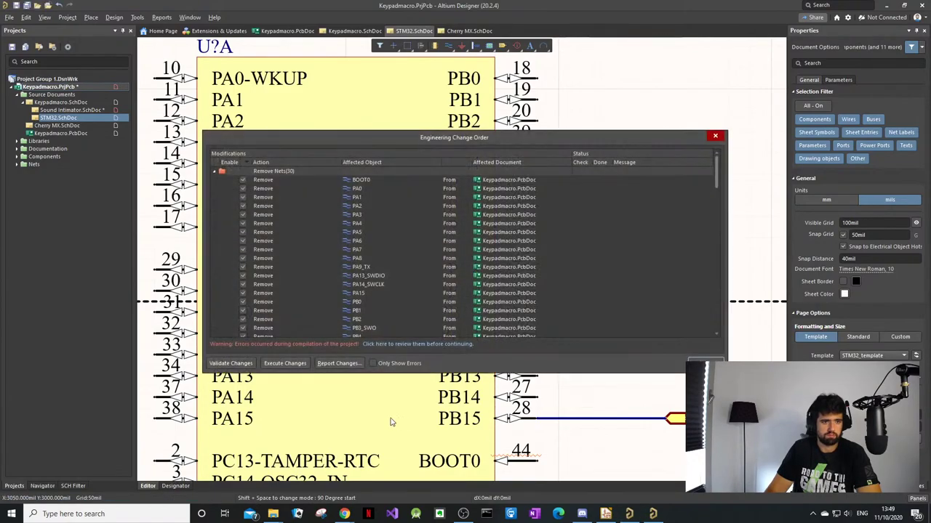
left_click(283, 363)
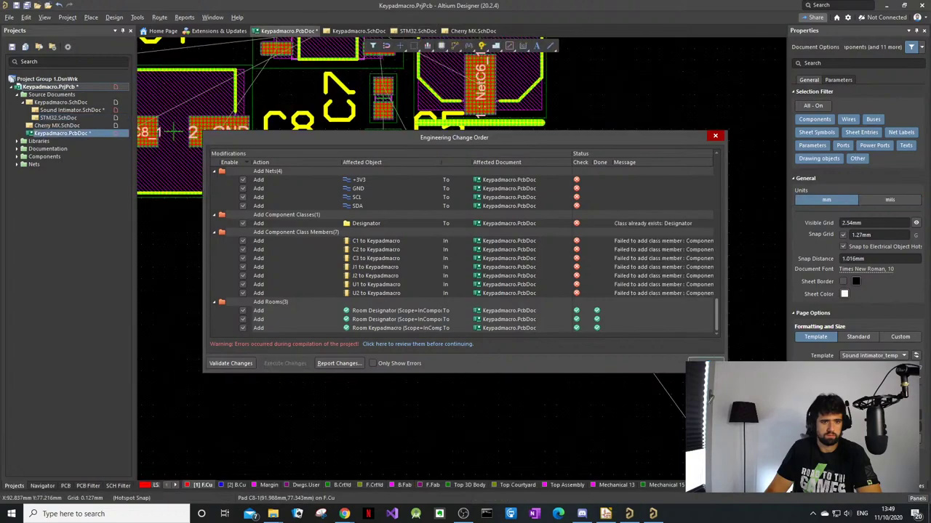
left_click(704, 363)
Step: Delete the overlapping rooms stacked at the origin beside the board outline
scroll(539, 330, "down", 9, "ctrl")
right_click_drag(573, 376, 554, 314)
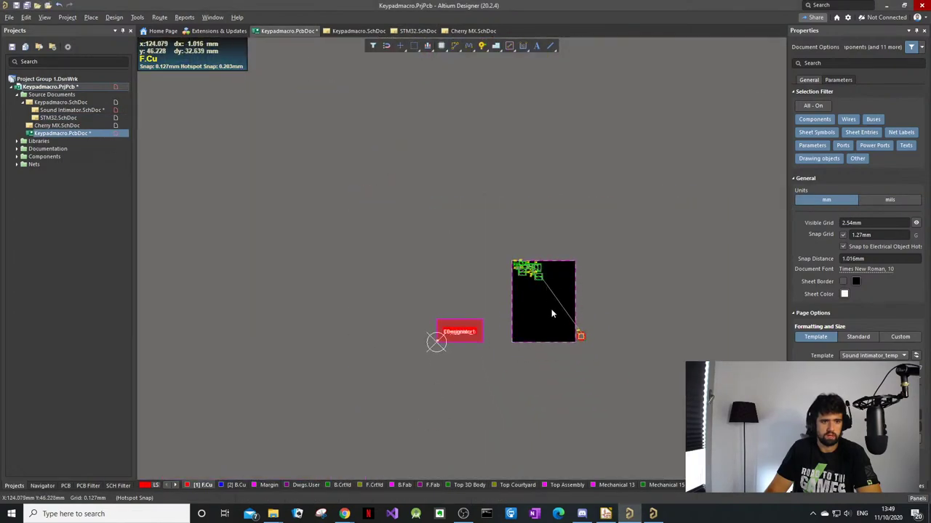
scroll(559, 322, "up", 4, "ctrl")
right_click_drag(631, 396, 606, 351)
scroll(606, 351, "up", 7, "ctrl")
scroll(434, 289, "down", 9, "ctrl")
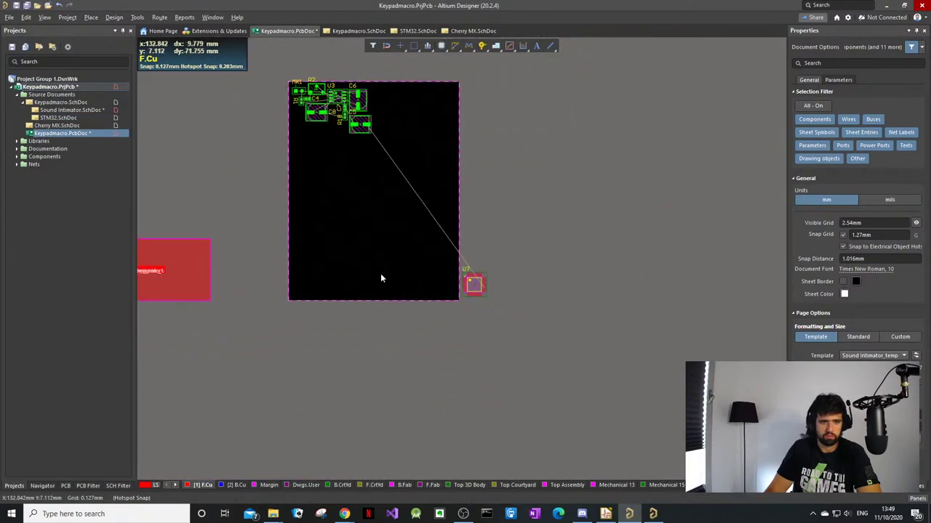
right_click_drag(184, 277, 354, 285)
left_click(355, 284)
key("Delete")
left_click(360, 290)
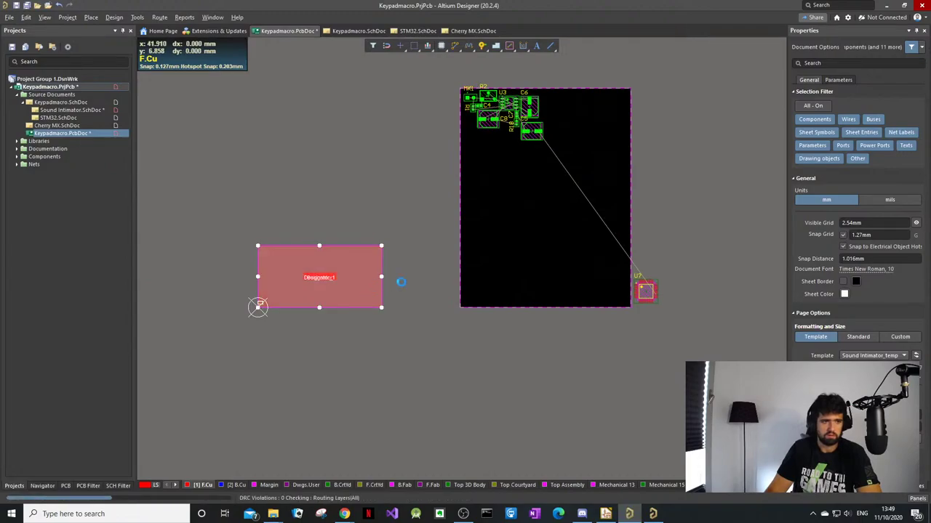
key("Delete")
key("Delete")
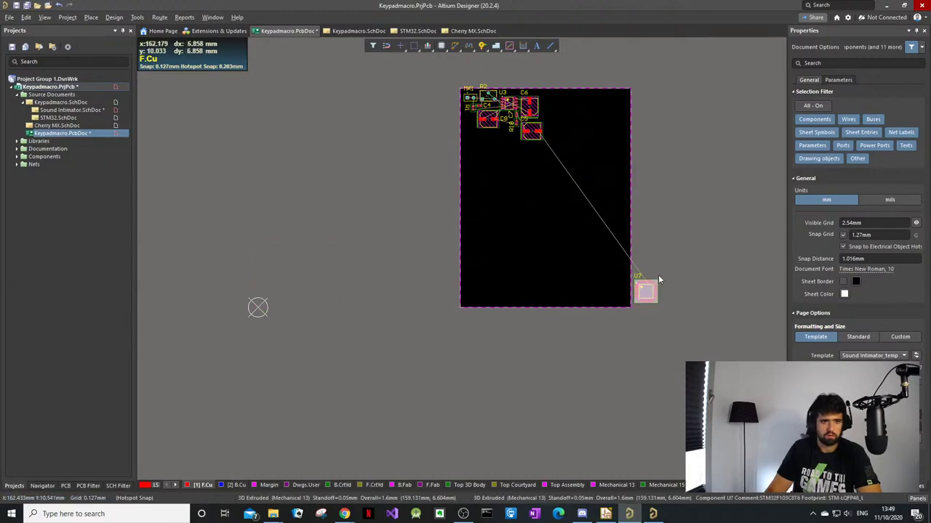
Step: Place the microcontroller U? on the board just below C5, and check the layout in 3D
left_click_drag(643, 292, 567, 216)
scroll(563, 111, "up", 2, "ctrl")
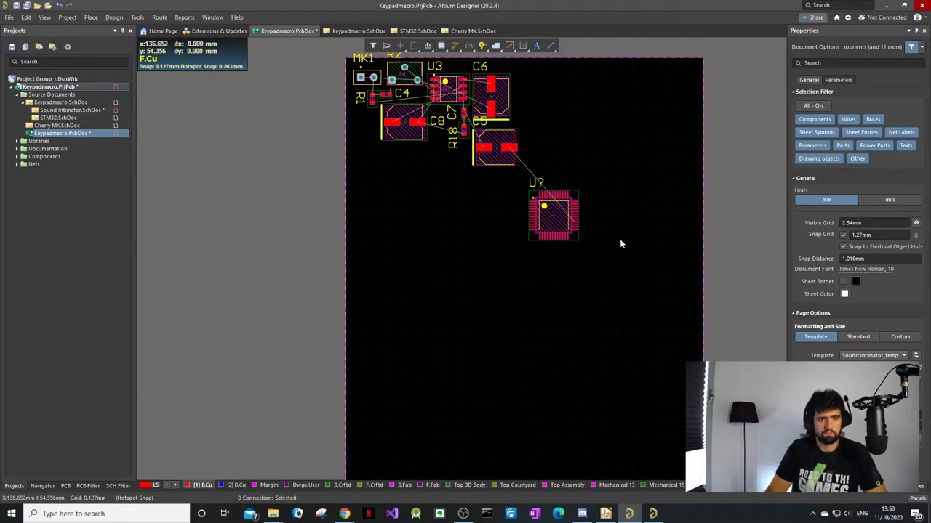
key("3")
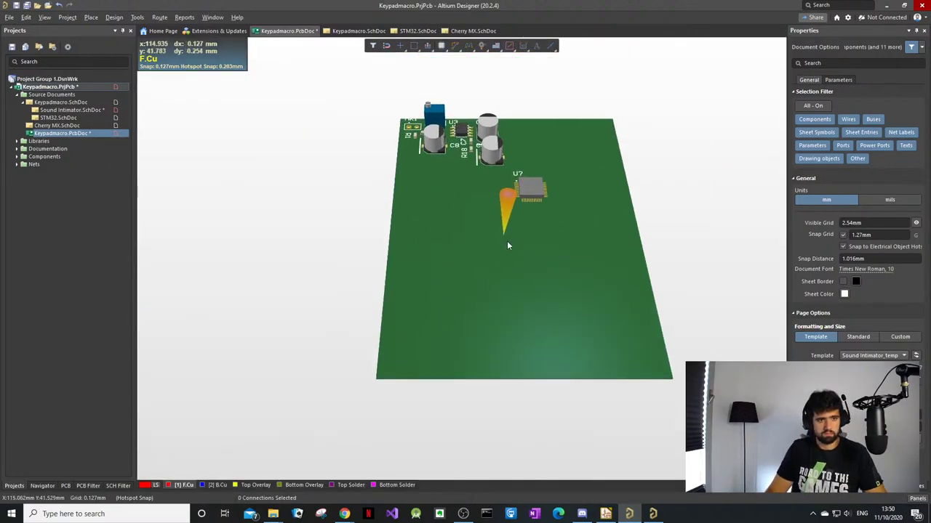
left_click_drag(506, 243, 499, 270)
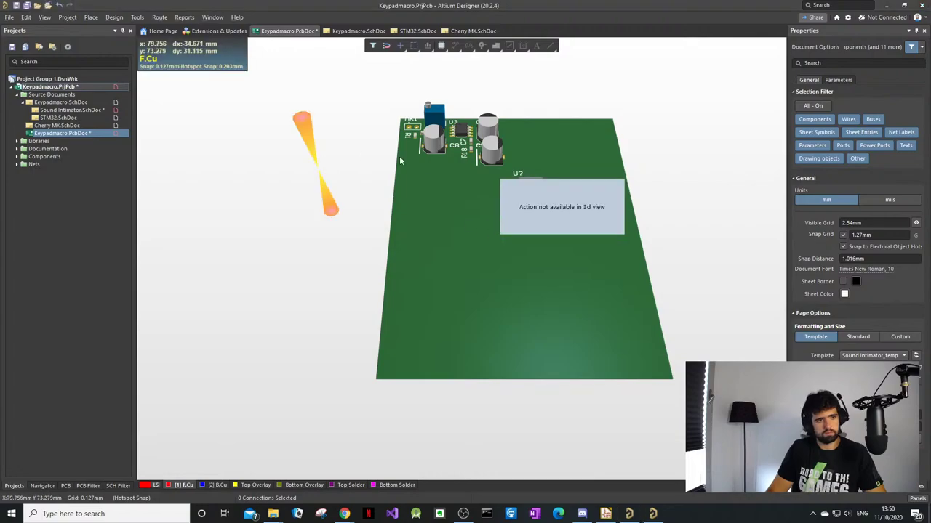
key("2")
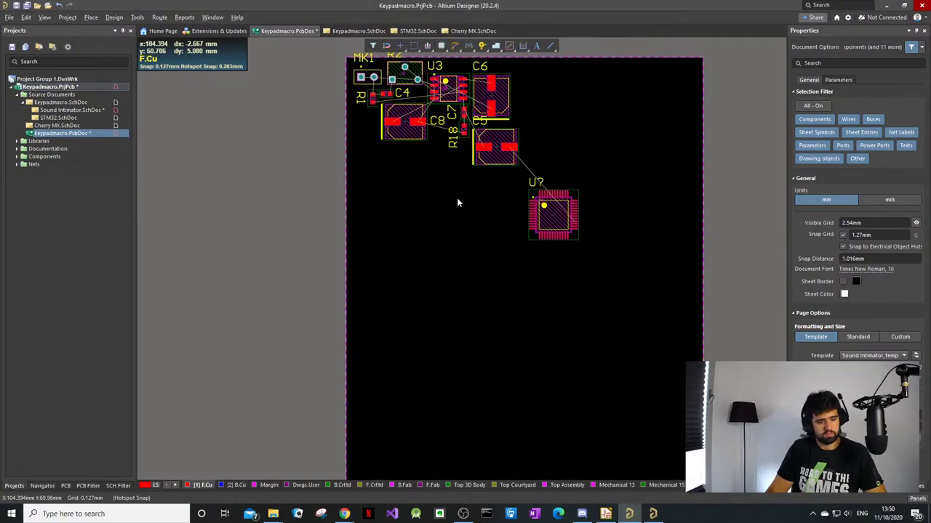
Step: Compare the MIC_OUT_TO_CONTROLLER connection on the schematic sheets with the connection line between C5 and U? on the PCB
left_click(68, 111)
left_click(65, 105)
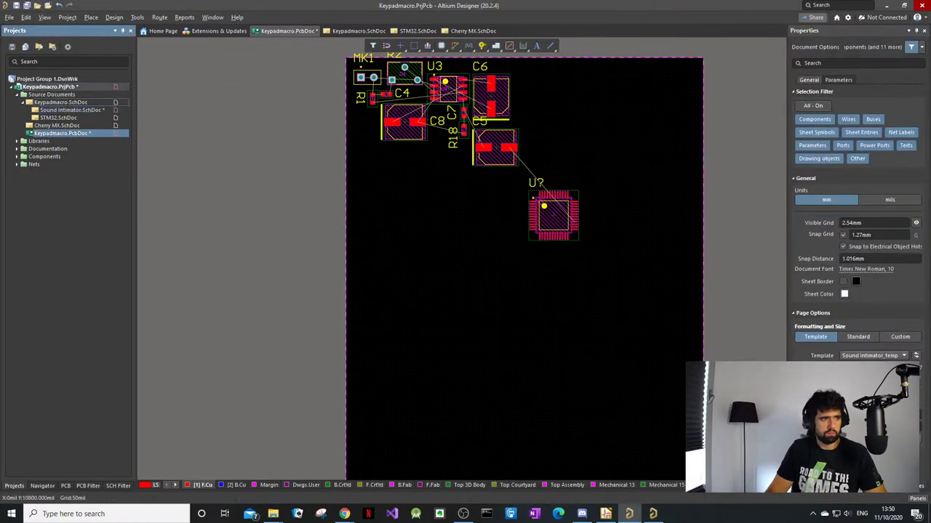
scroll(434, 254, "down", 1, "ctrl")
right_click_drag(434, 254, 451, 225)
scroll(413, 194, "up", 3, "ctrl")
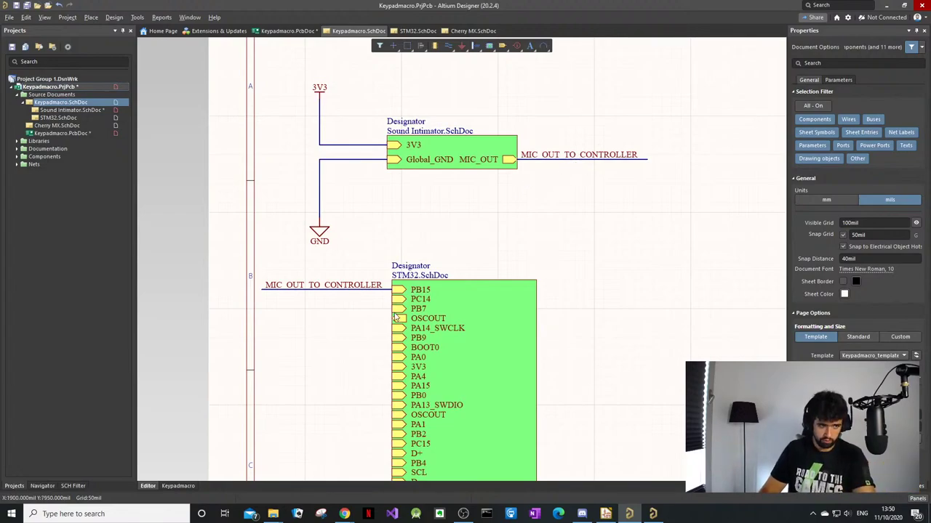
left_click(78, 110)
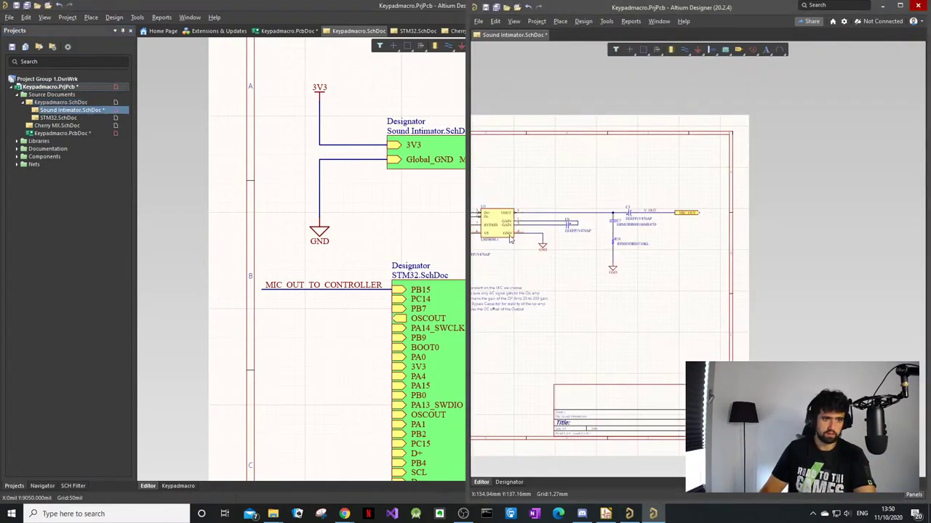
left_click(61, 134)
scroll(509, 178, "up", 5, "ctrl")
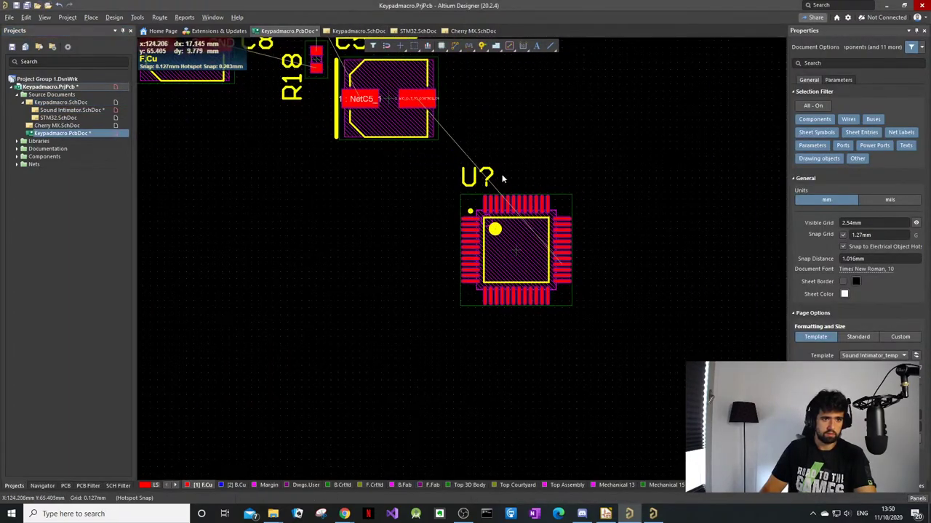
scroll(440, 149, "down", 3, "ctrl")
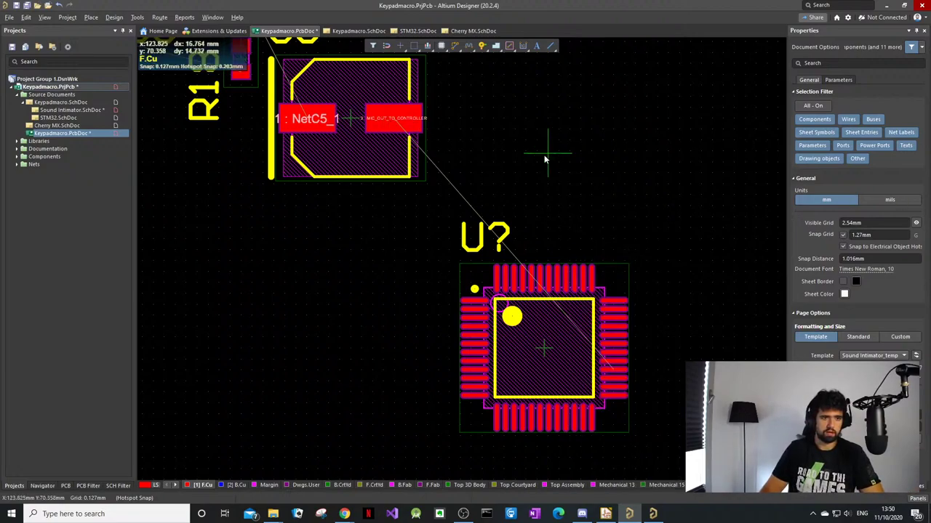
Step: Route a MIC_OUT_TO_CONTROLLER track on F.Cu from C5 pad 2 around the microcontroller to its pin 28
key("ctrl+w")
left_click(378, 125)
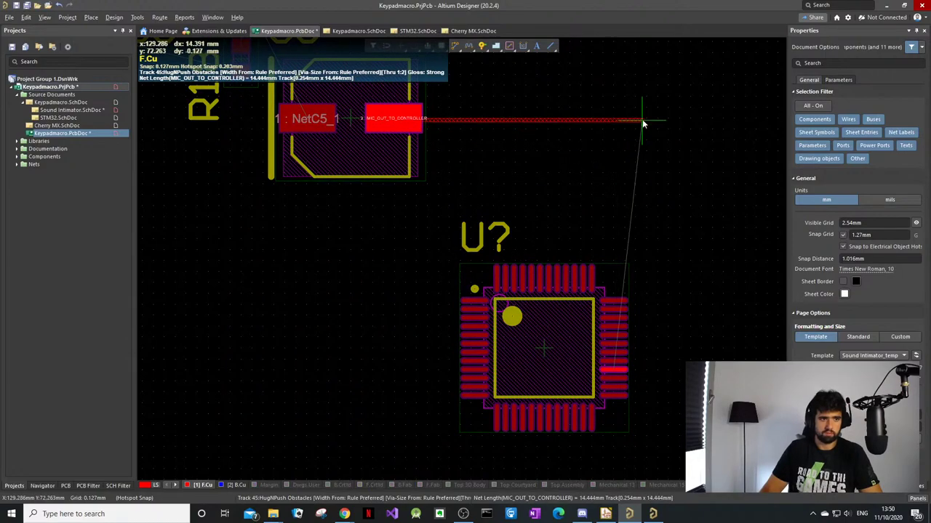
left_click(679, 161)
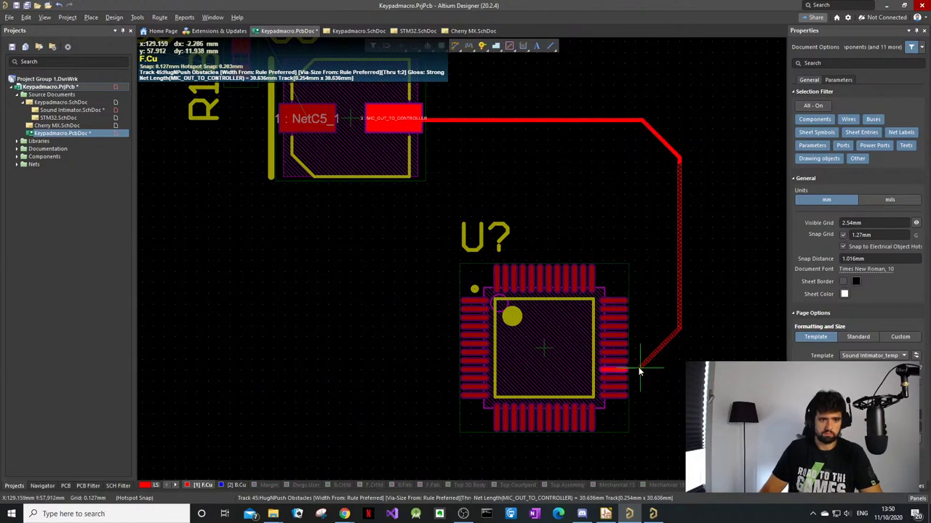
scroll(637, 369, "up", 4, "ctrl")
left_click(514, 389)
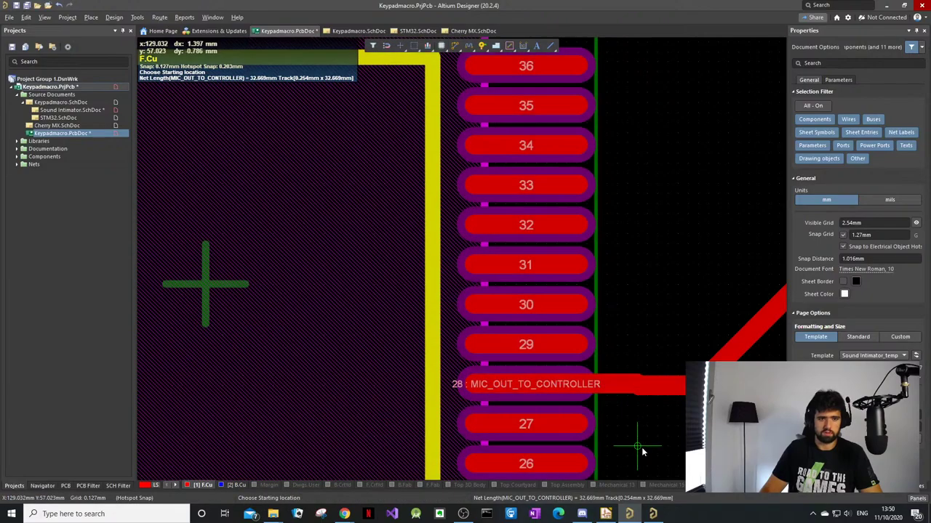
key("Escape")
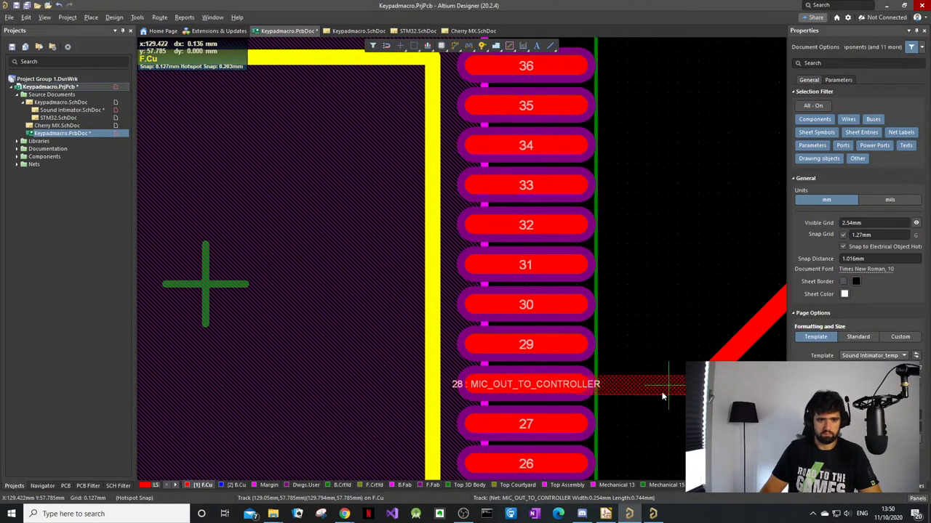
Step: Straighten the track segment entering pin 28, and delete the whole trial track between C5 and the microcontroller
left_click(658, 387)
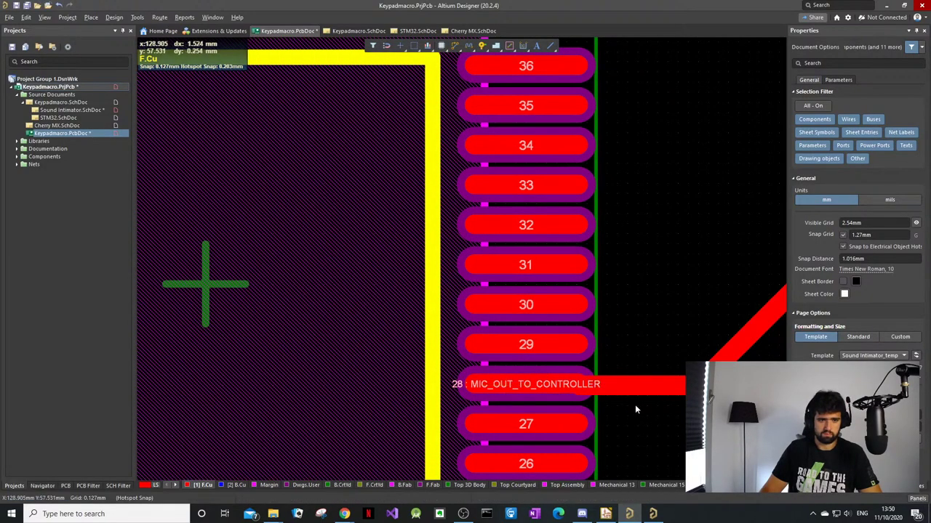
scroll(639, 404, "down", 3, "ctrl")
scroll(648, 397, "up", 4, "ctrl")
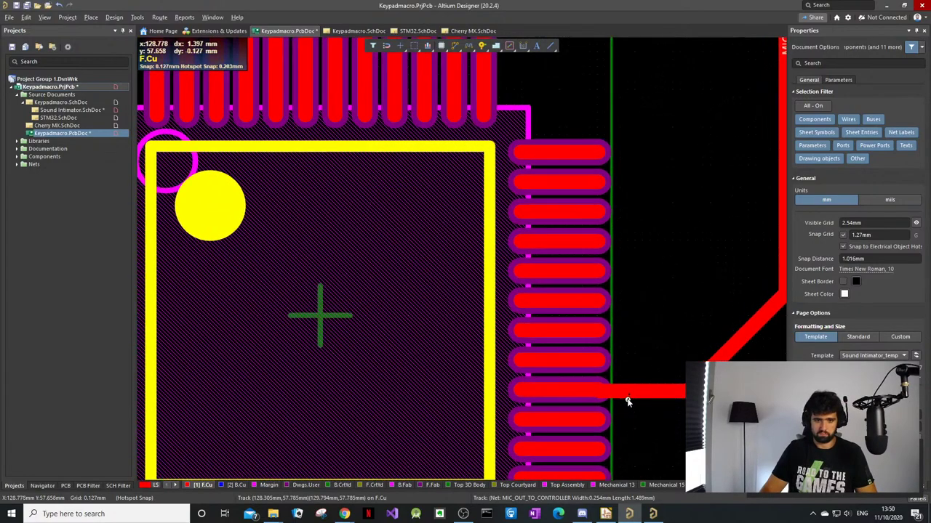
left_click(637, 393)
left_click_drag(637, 392, 527, 386)
scroll(673, 389, "down", 4, "ctrl")
scroll(673, 391, "down", 5, "ctrl")
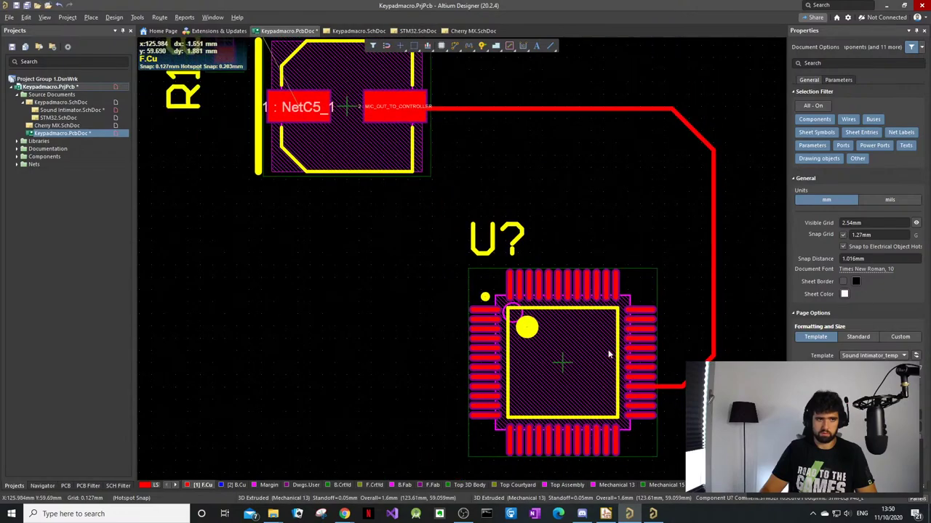
scroll(603, 306, "down", 2, "ctrl")
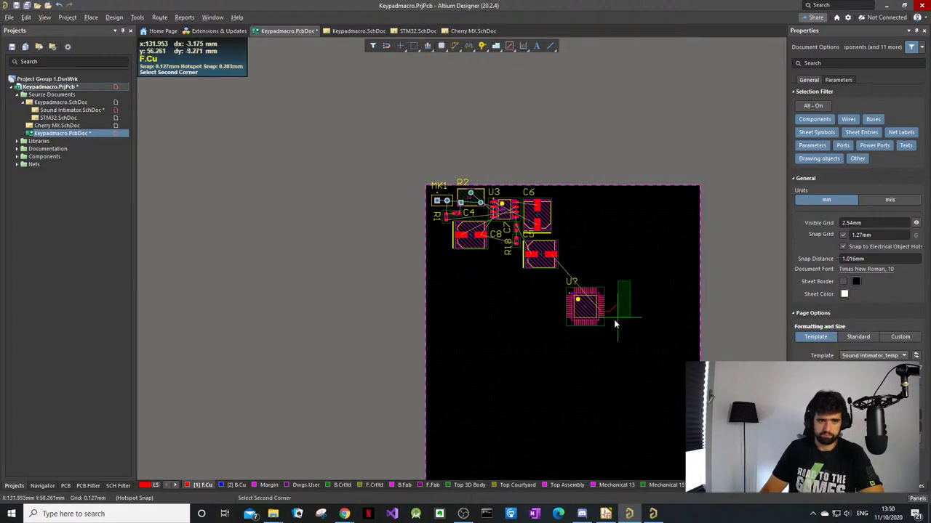
scroll(613, 300, "up", 2, "ctrl")
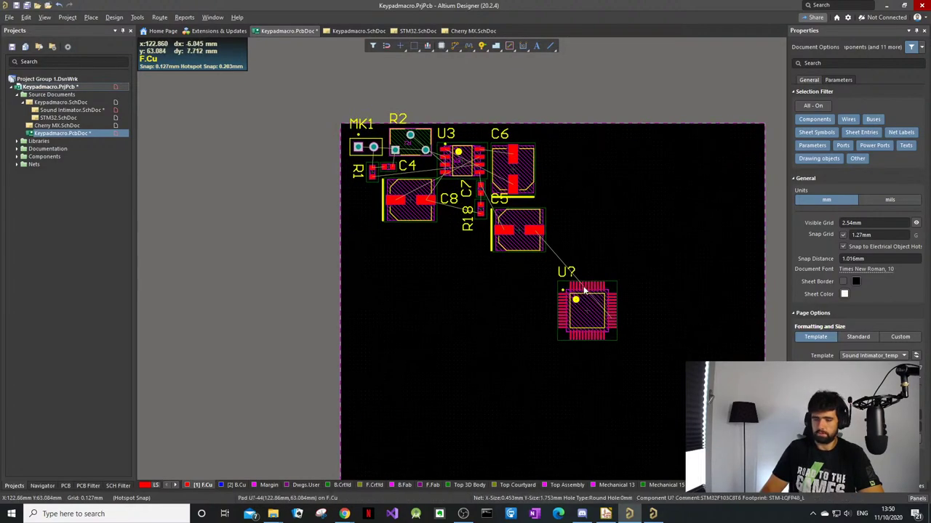
Step: Move the microcontroller U? down into the open board area, farther from capacitor C5
left_click(586, 312)
left_click_drag(585, 312, 523, 382)
scroll(366, 148, "up", 3, "ctrl")
scroll(381, 116, "up", 1, "ctrl")
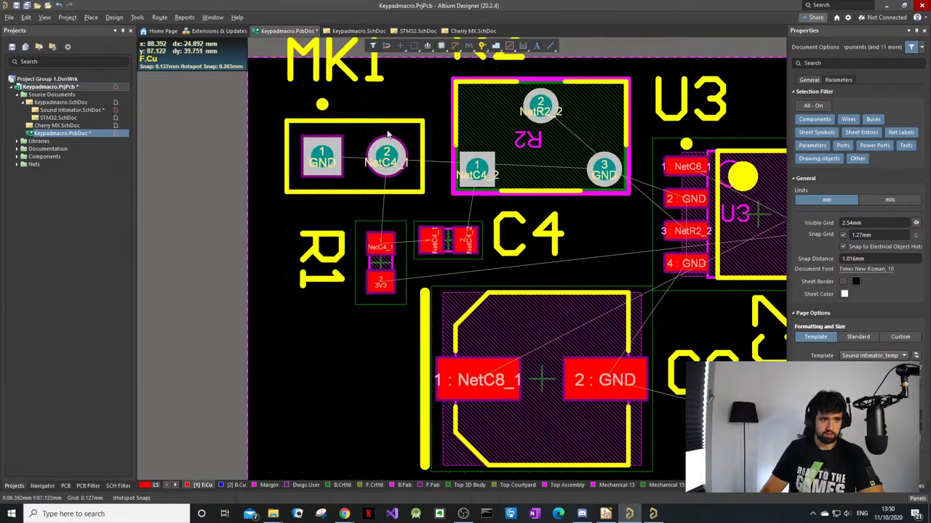
Step: Move the MK1 and R2 designators inside the board outline, with R2's below its part, and rotate the C4 designator to vertical
scroll(407, 218, "down", 3, "ctrl")
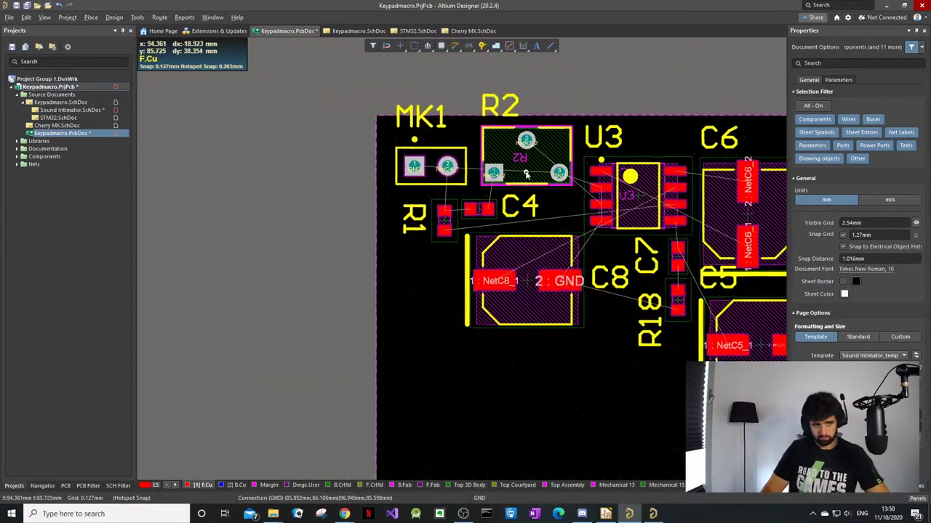
left_click_drag(421, 178, 436, 189)
left_click(512, 160)
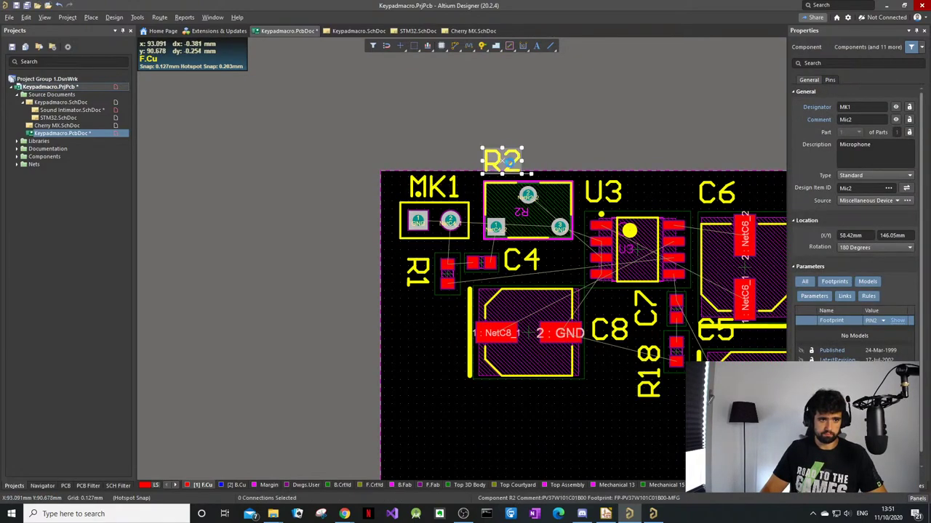
left_click_drag(512, 161, 518, 268)
key("space")
key("space")
key("space")
Step: Center the U3 and C6 designators above their component outlines
scroll(601, 215, "up", 2, "ctrl")
left_click_drag(605, 191, 643, 192)
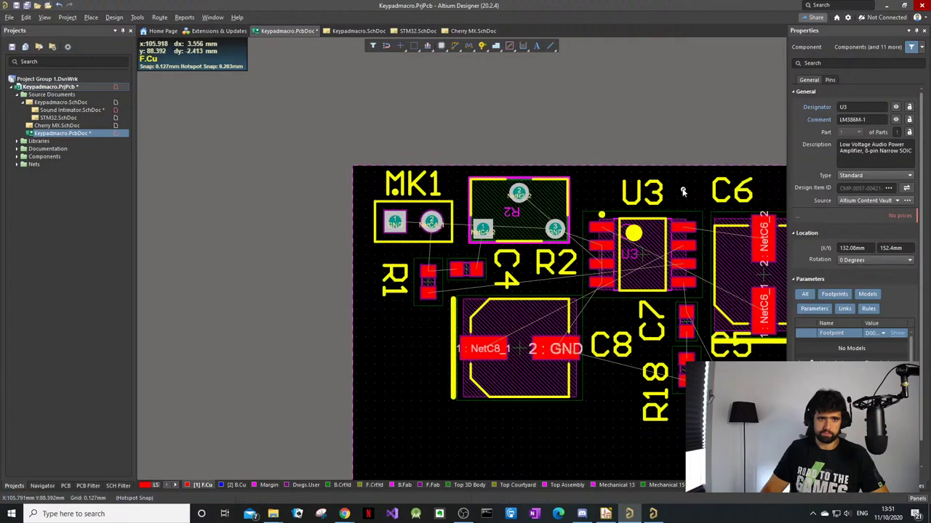
scroll(687, 191, "up", 1, "ctrl")
right_click_drag(756, 209, 507, 167)
scroll(498, 151, "up", 1, "ctrl")
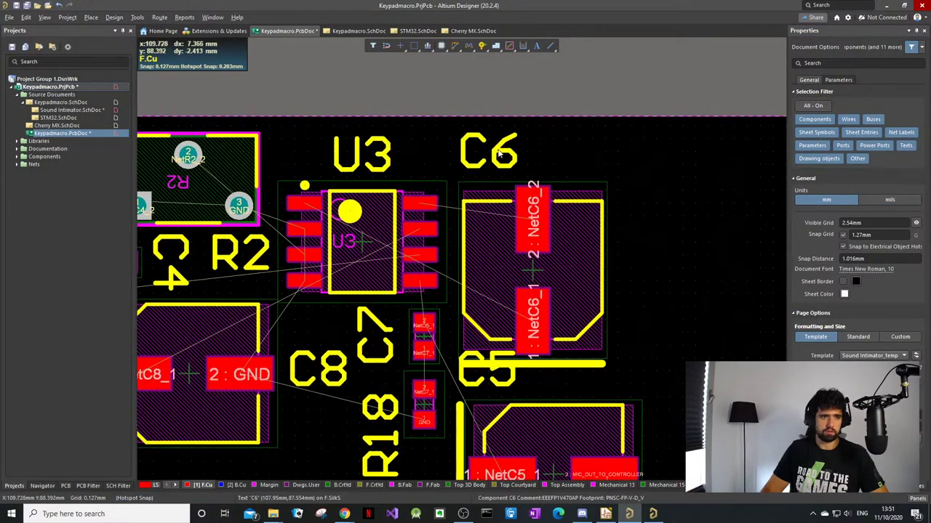
left_click_drag(477, 151, 534, 158)
Step: Move the R18 and C7 designators slightly up so each stands vertically beside its own part
scroll(387, 395, "up", 2, "ctrl")
scroll(386, 365, "down", 3, "ctrl")
right_click_drag(386, 364, 388, 345)
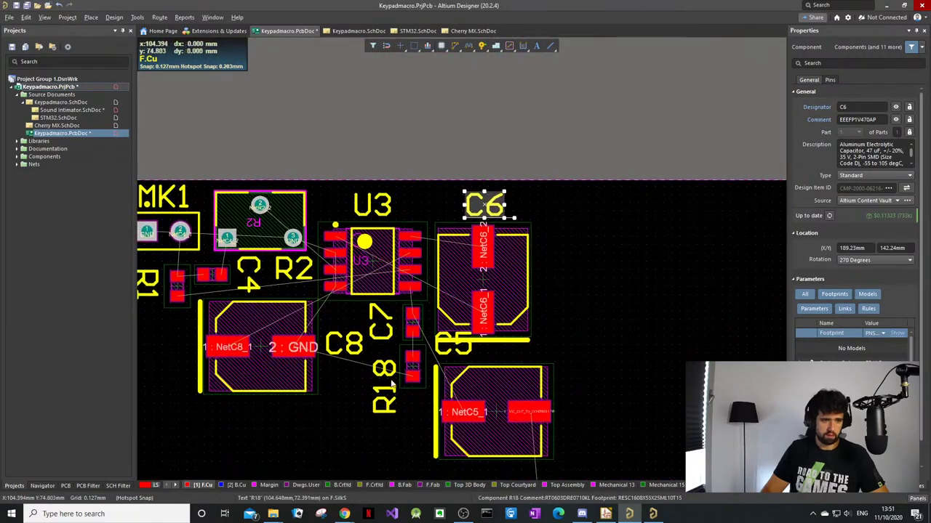
left_click_drag(391, 382, 402, 335)
scroll(375, 315, "up", 3, "ctrl")
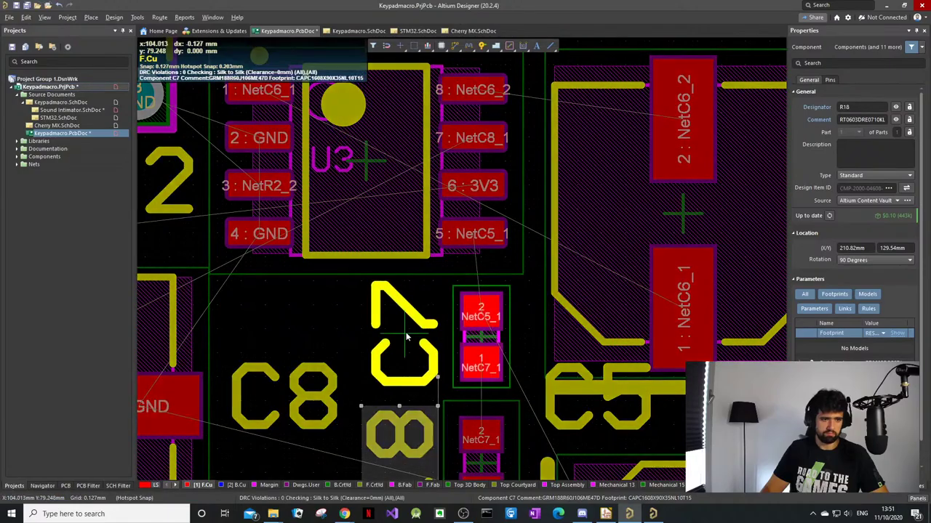
middle_click_drag(347, 379, 532, 502)
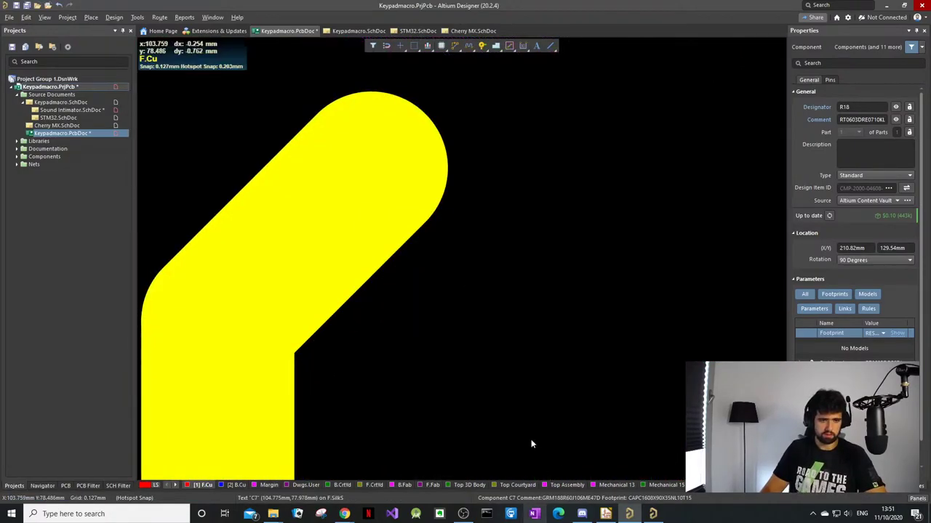
middle_click_drag(525, 404, 521, 377)
scroll(521, 374, "up", 4, "ctrl")
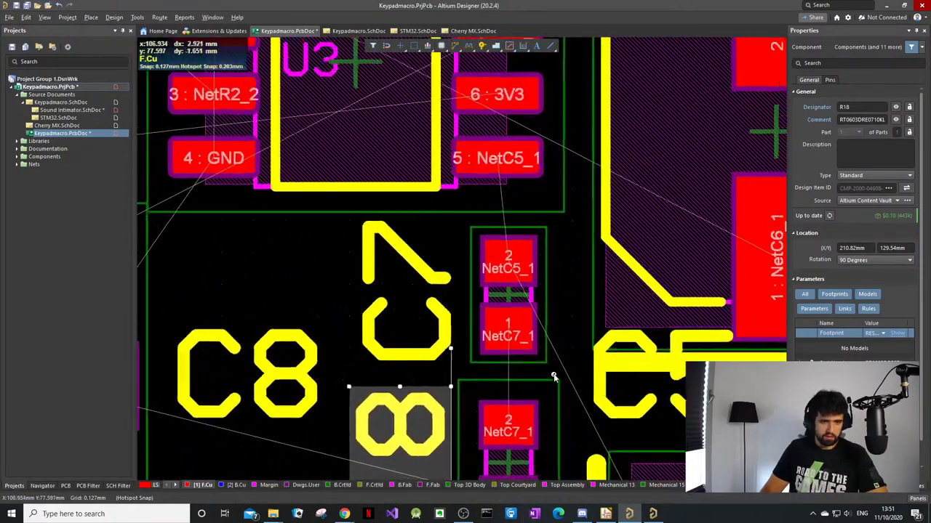
Step: Move the C5 designator off the C6 outline to the right side of capacitor C6 and rotate it to vertical
scroll(436, 291, "down", 2, "ctrl")
left_click(483, 280)
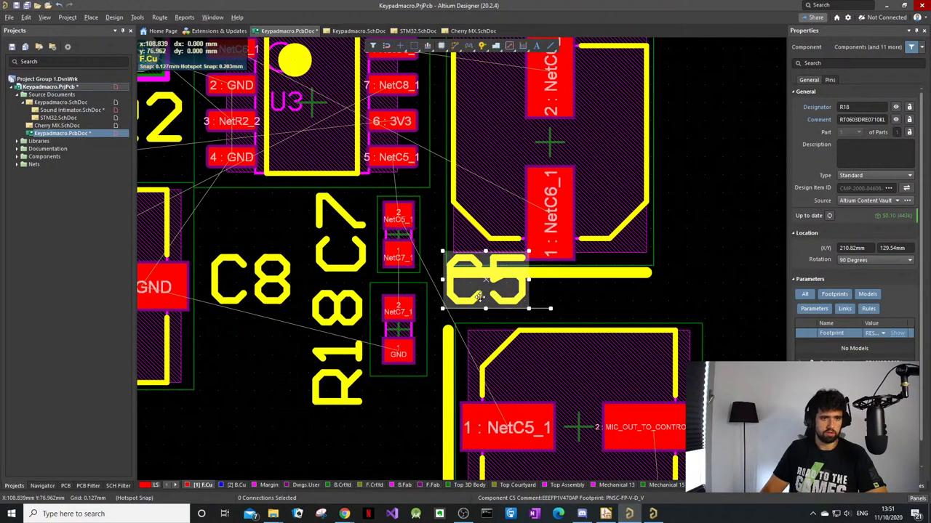
left_click_drag(483, 280, 692, 123)
key("space")
scroll(692, 122, "down", 3, "ctrl")
scroll(376, 189, "up", 5, "ctrl")
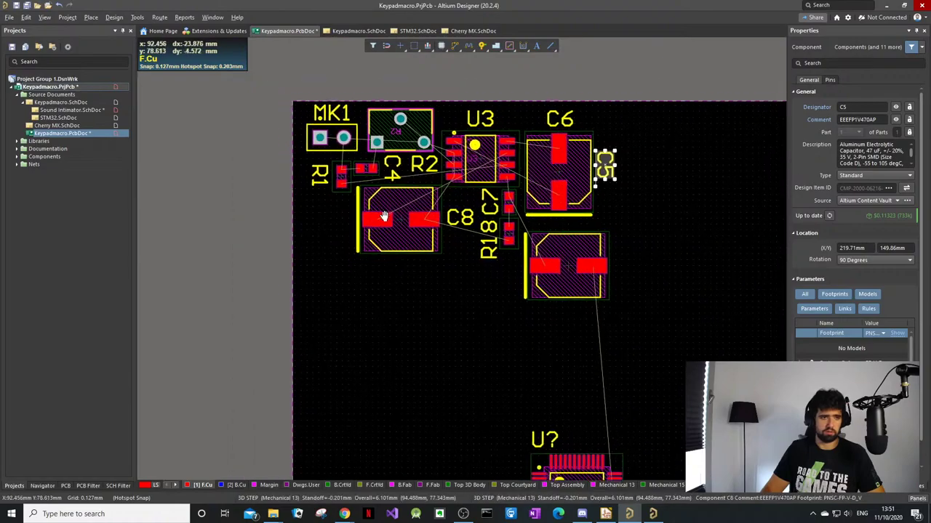
Step: Start an interactive track on F.Cu from MK1 pad 2 and review its routing properties, such as width and corner style
scroll(377, 189, "up", 2)
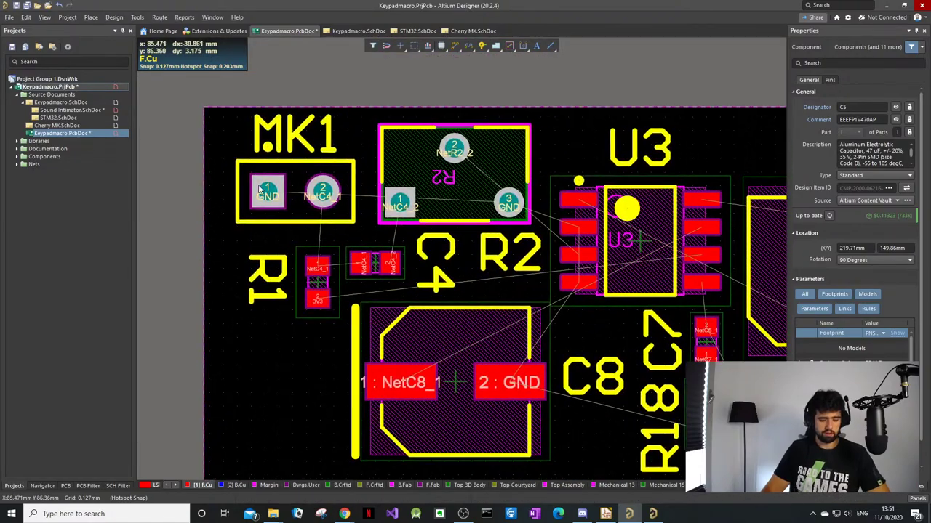
key("p")
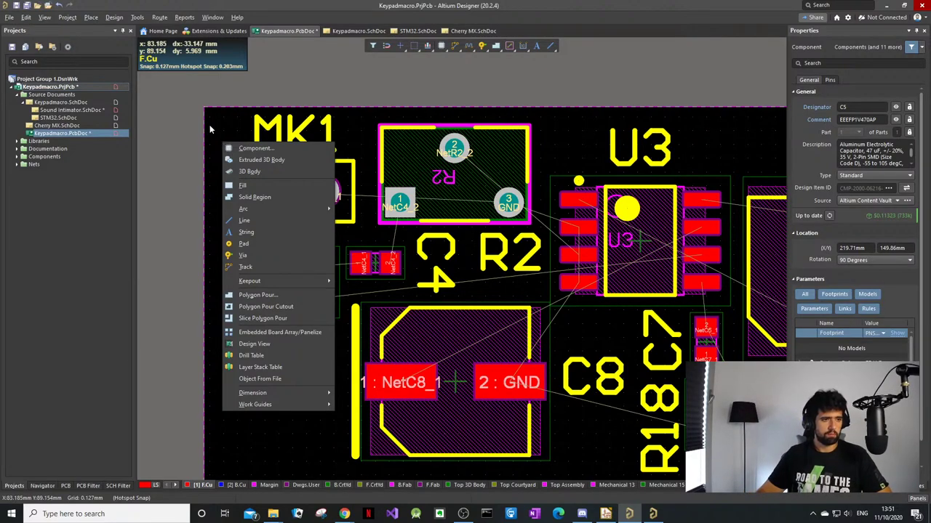
key("t")
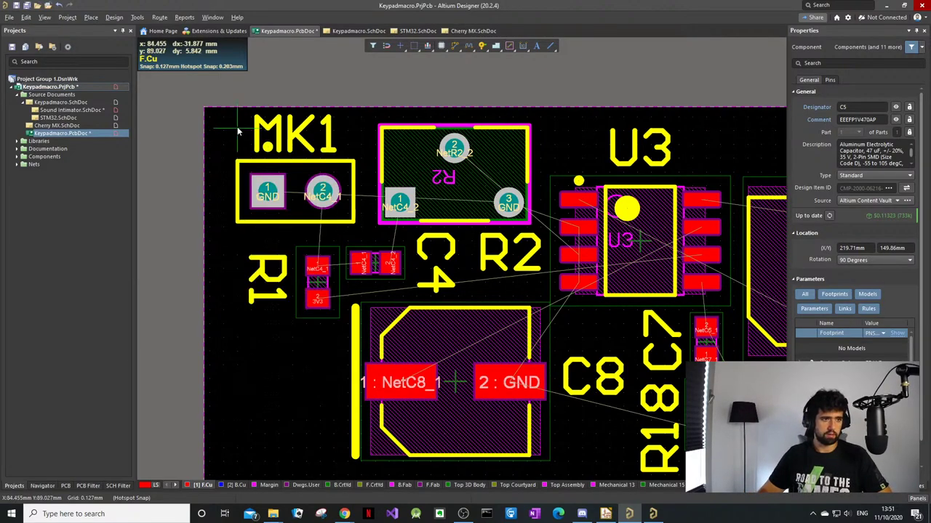
left_click(323, 195)
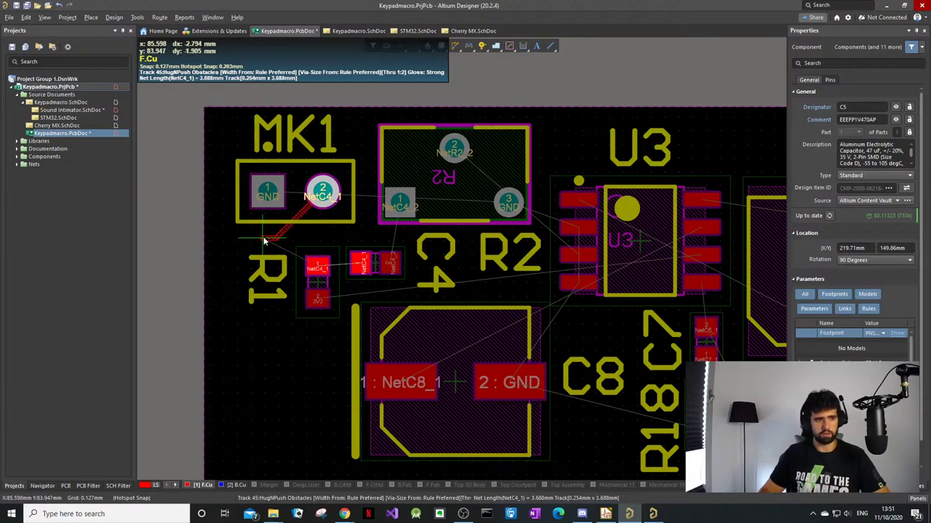
key("Tab")
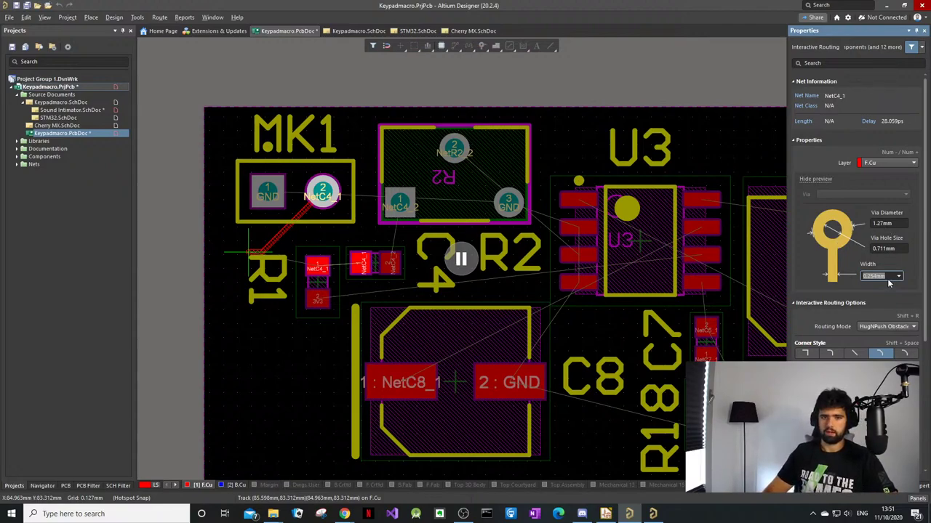
scroll(858, 218, "down", 4)
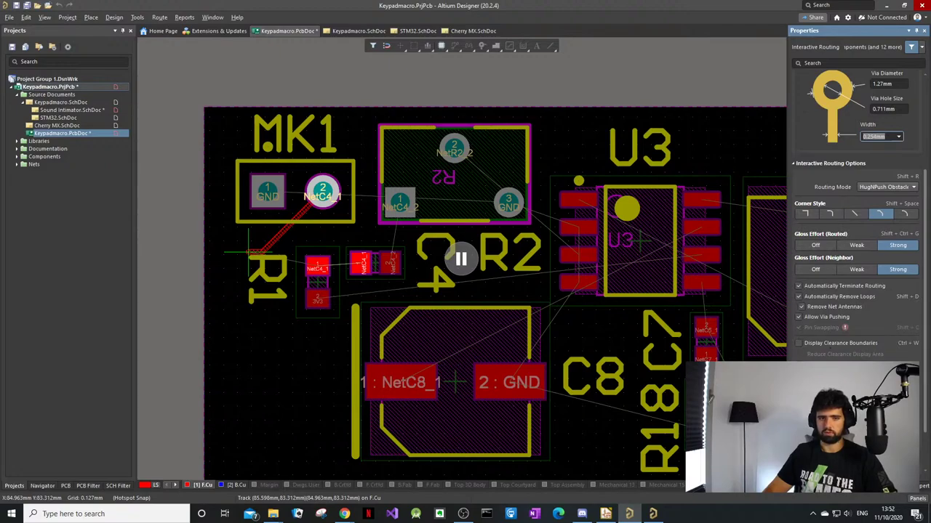
scroll(857, 176, "up", 4)
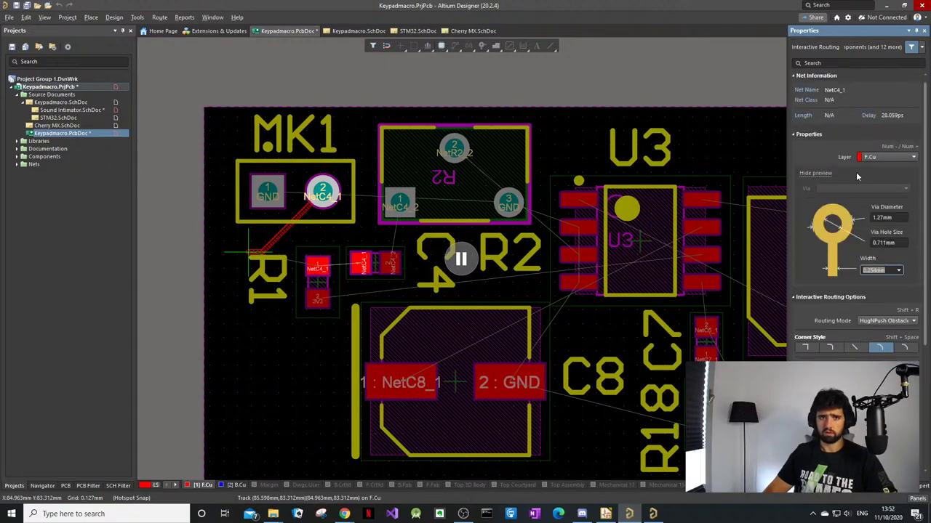
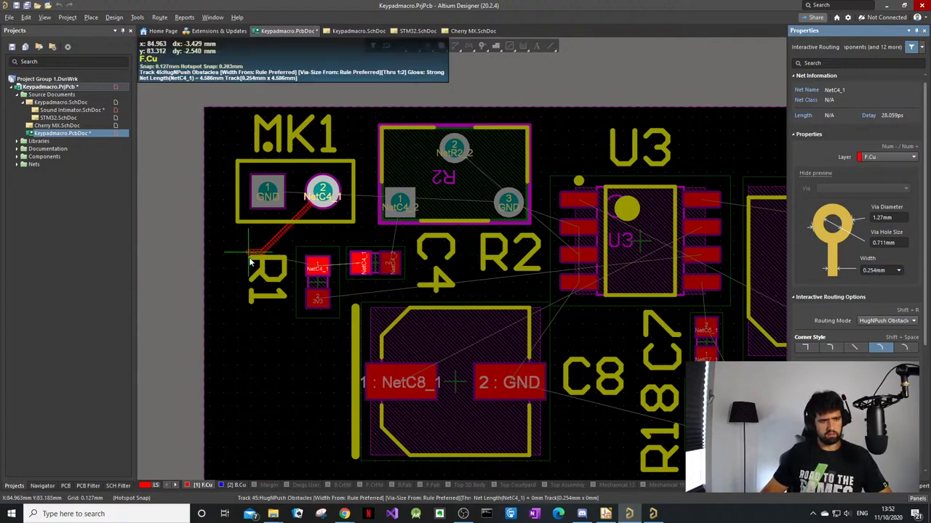
Step: Route the trial NetC4_1 track diagonally from MK1 pad 2 and down the left side of the R1 designator
key("KP_Multiply")
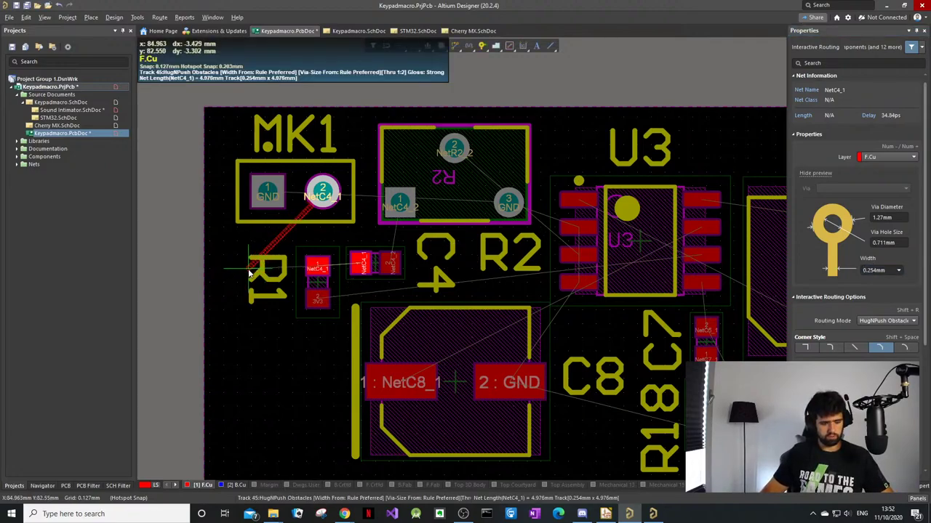
key("KP_Multiply")
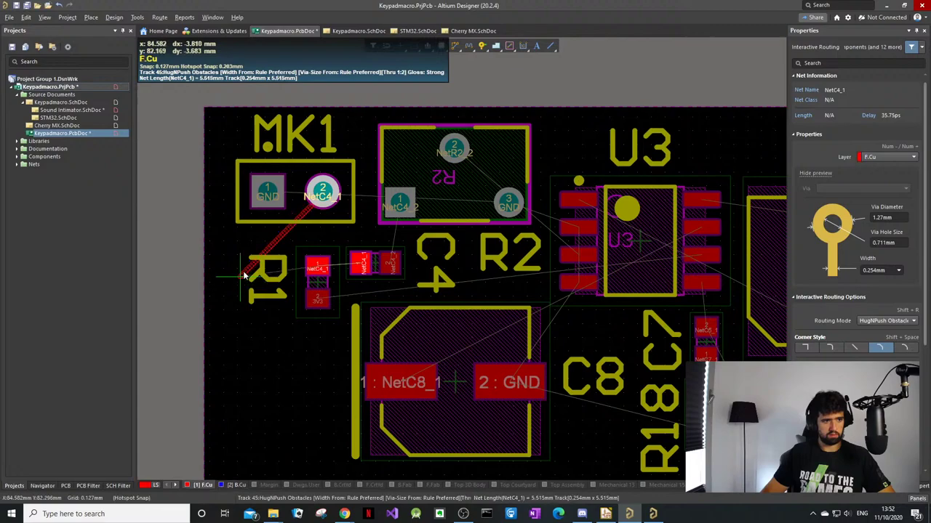
left_click(241, 268)
left_click(232, 298)
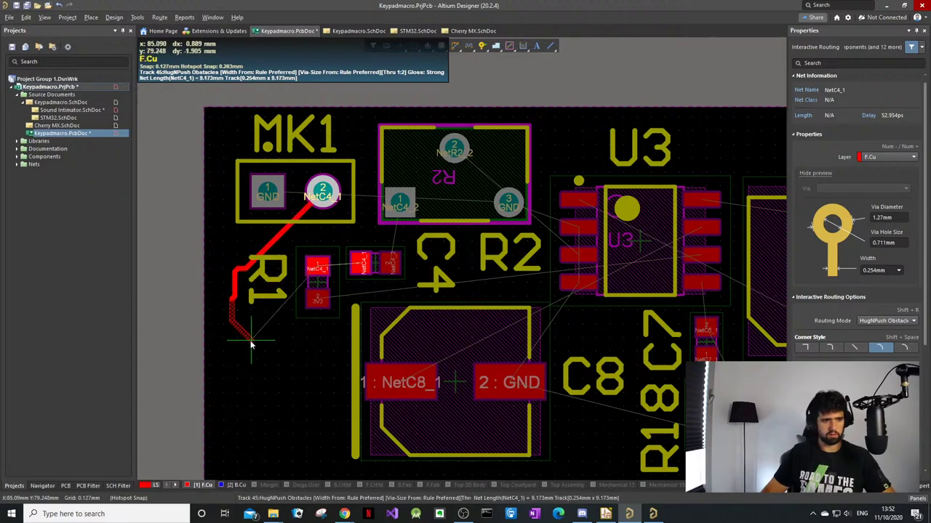
key("Tab")
key("Escape")
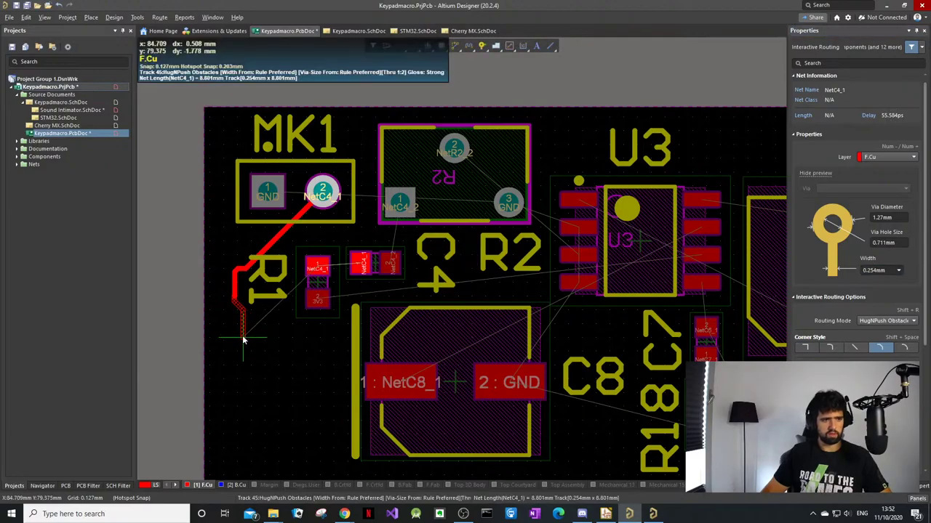
key("Escape")
left_click(234, 310)
left_click(233, 300)
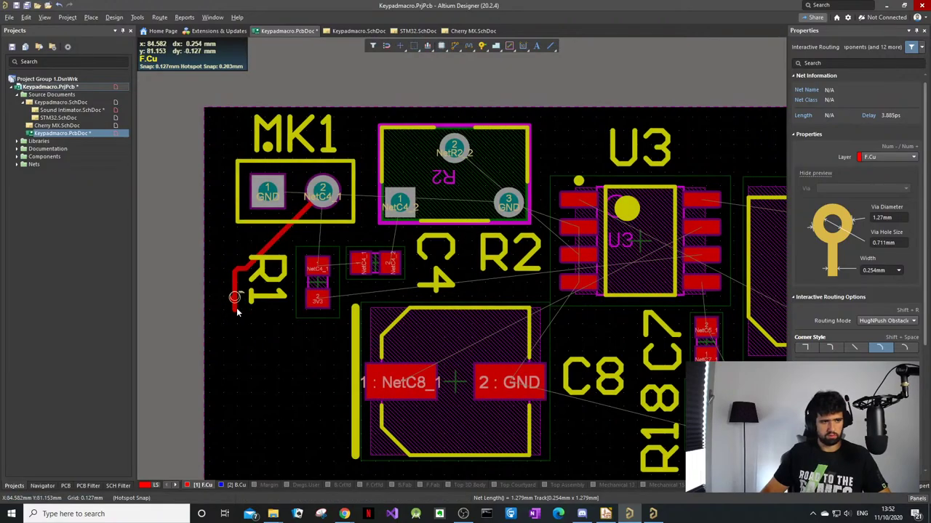
key("Escape")
Step: Delete the vertical segments at the loose end of the trial track beside the R1 designator
scroll(239, 314, "up", 5, "ctrl")
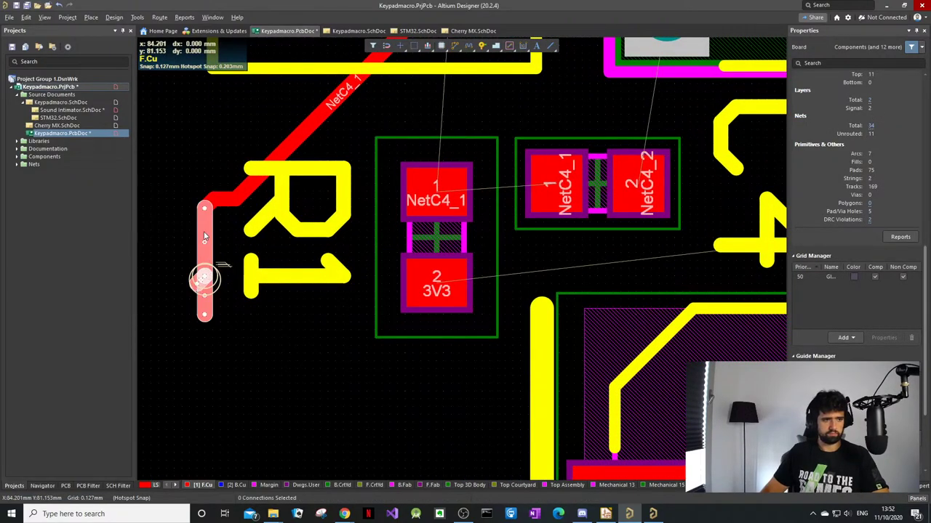
key("Delete")
left_click_drag(203, 211, 204, 209)
key("Delete")
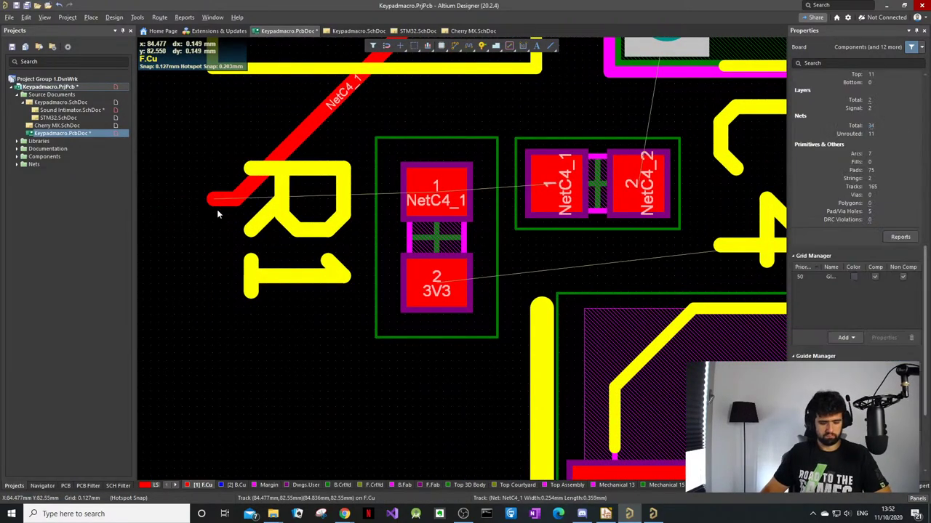
Step: Resume the NetC4_1 track from its loose end and run it straight down past the R1 designator
key("p")
key("t")
left_click(215, 199)
scroll(194, 279, "down", 3)
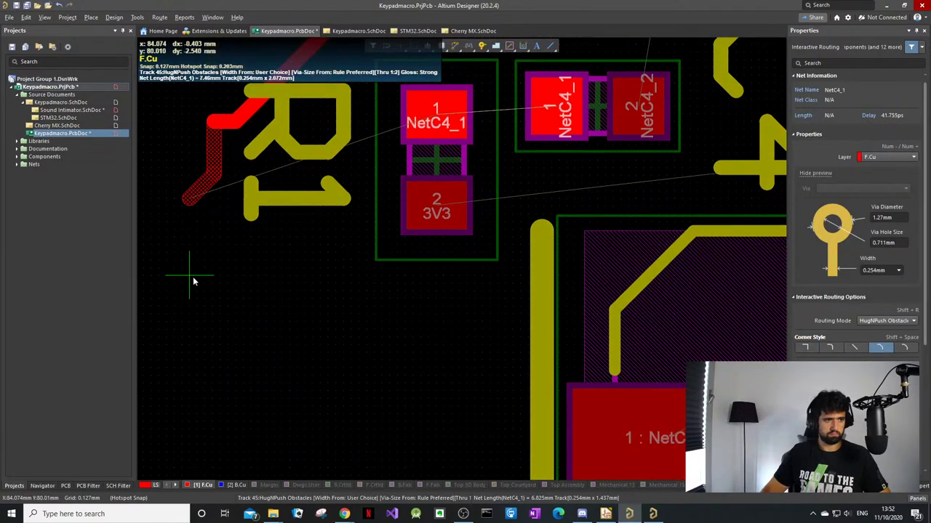
scroll(206, 266, "up", 1)
key("g")
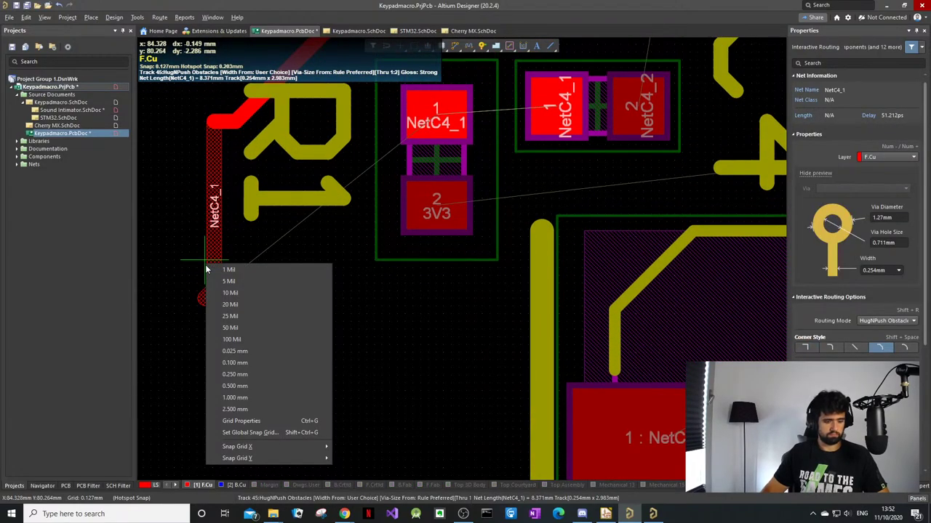
key("Escape")
left_click(215, 256)
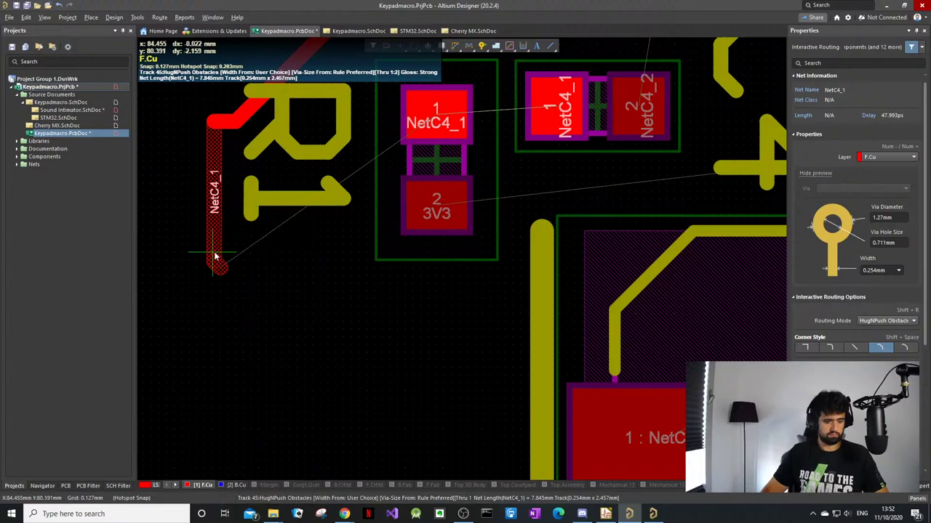
Step: Switch the board's measurement units to mils while the track is being routed
scroll(211, 253, "down", 2, "ctrl")
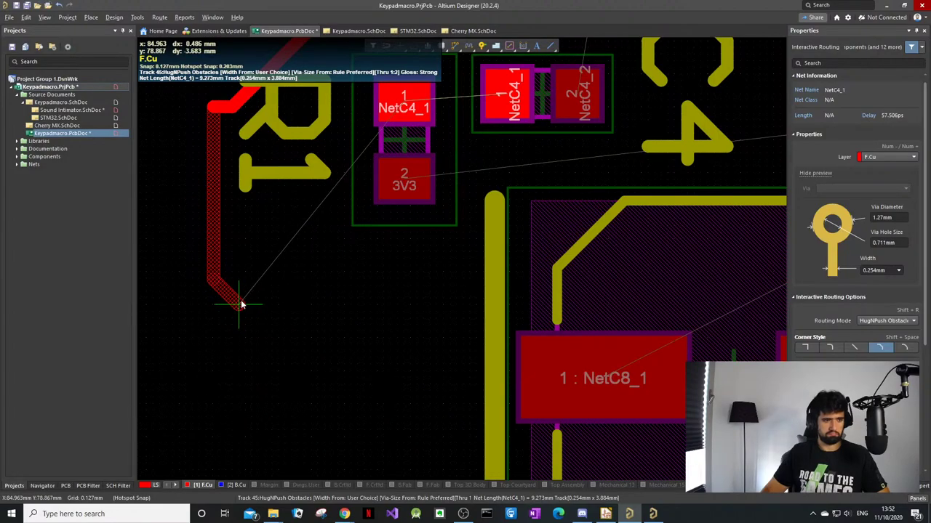
key("Tab")
key("Return")
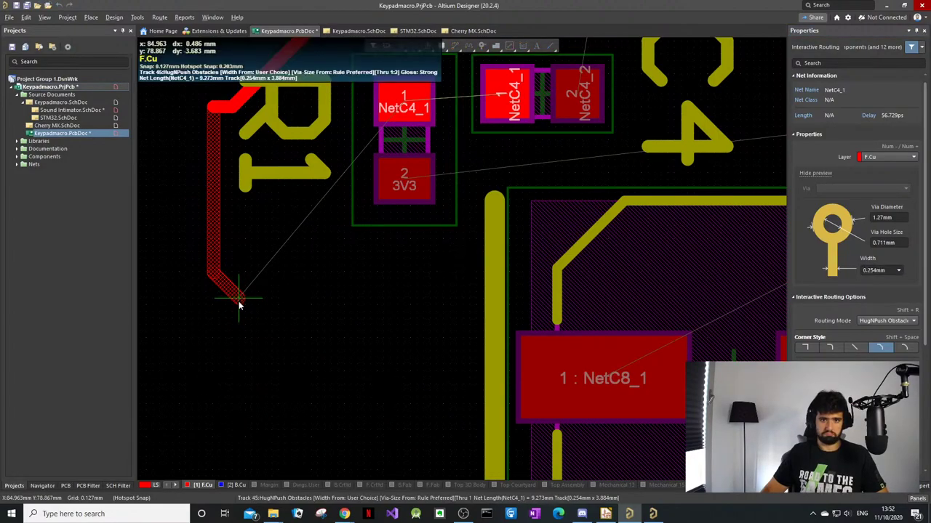
key("q")
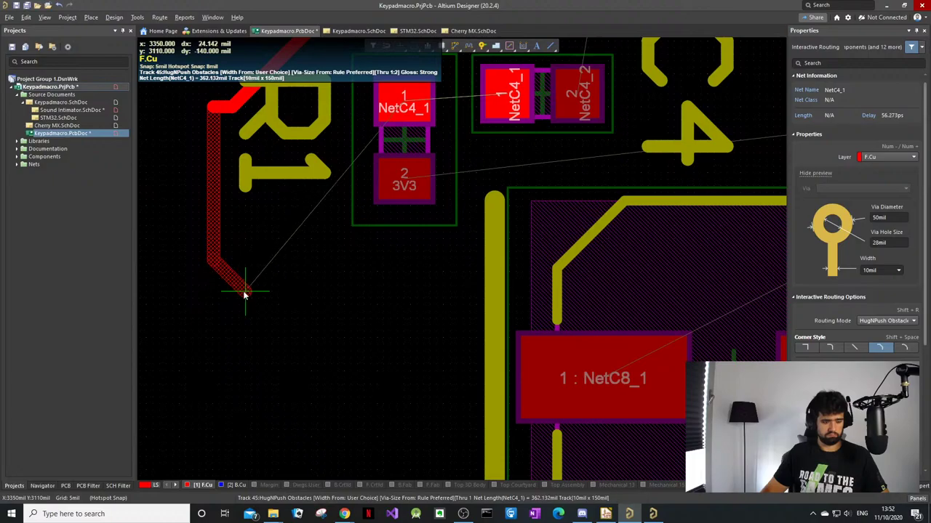
key("v")
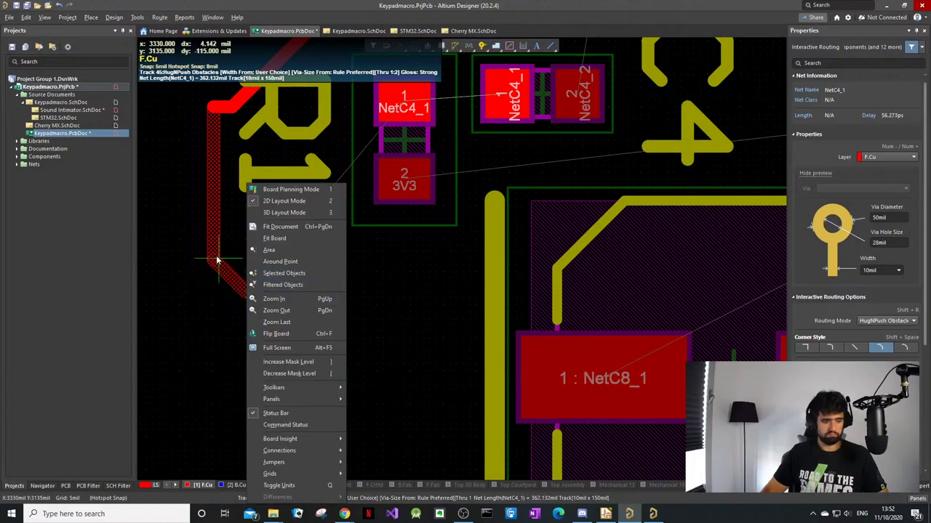
key("Escape")
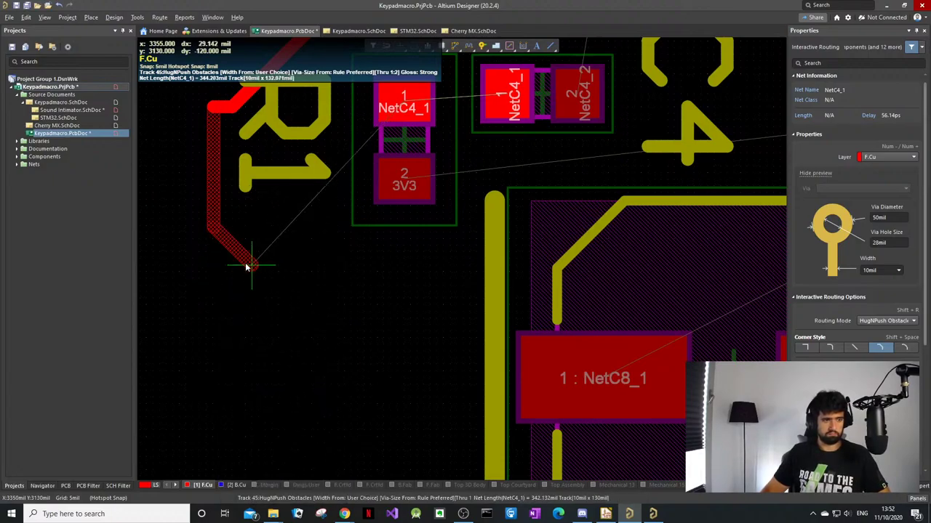
Step: Place the trial track's last segments below R1's designator, and delete the whole NetC4_1 trial track back to MK1 pad 2
left_click(250, 269)
right_click(264, 269)
left_click(216, 237)
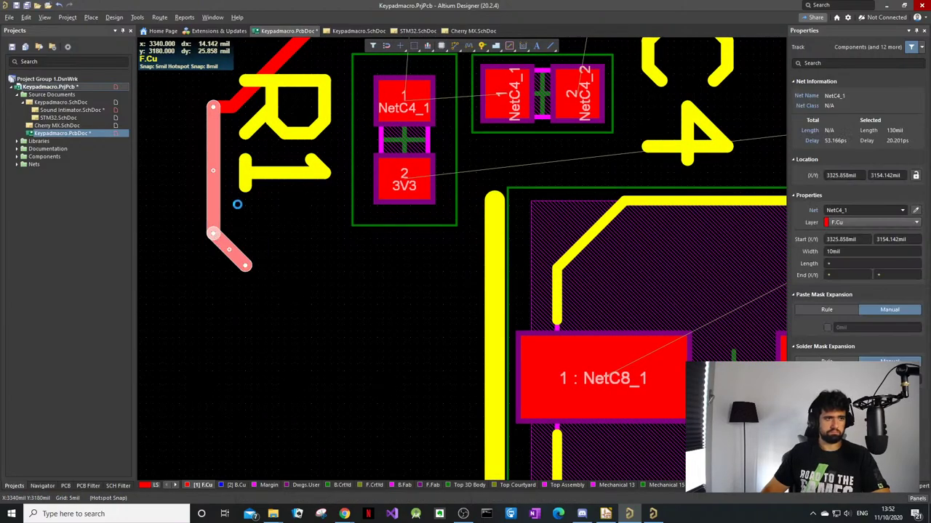
key("Delete")
scroll(247, 209, "down", 3, "ctrl")
scroll(219, 156, "up", 4, "ctrl")
left_click(240, 177)
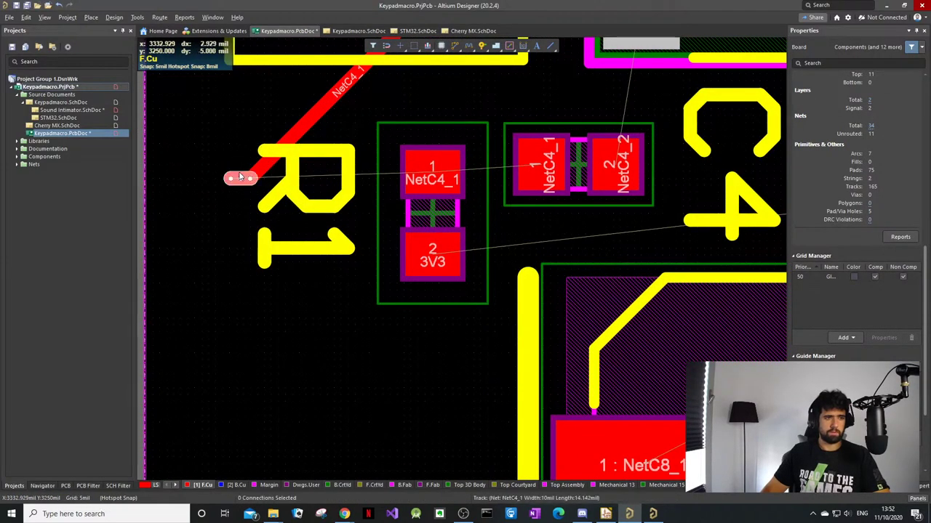
key("Delete")
left_click(349, 82)
key("Delete")
Step: Route a 10 mil F.Cu track straight down from MK1 pad 2 to R1 pad 1 on NetC4_1
scroll(404, 138, "down", 3, "ctrl")
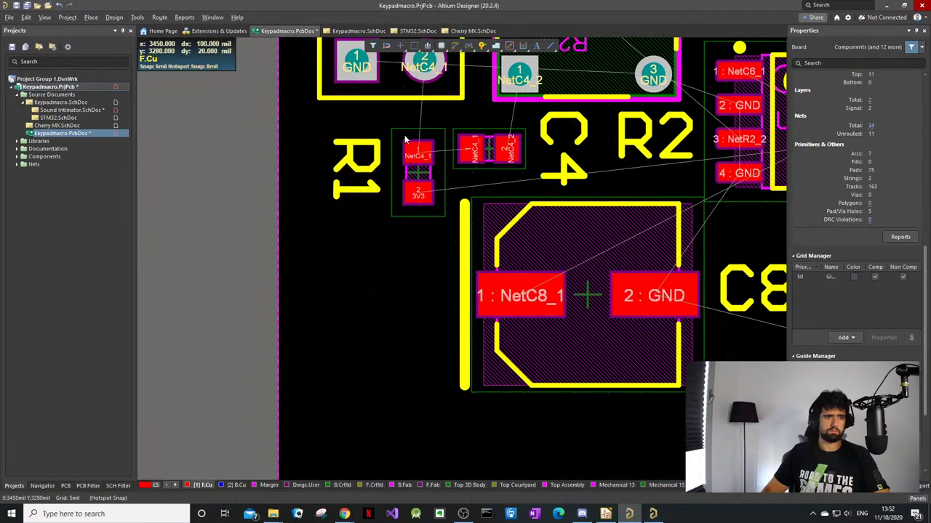
right_click_drag(405, 138, 389, 202)
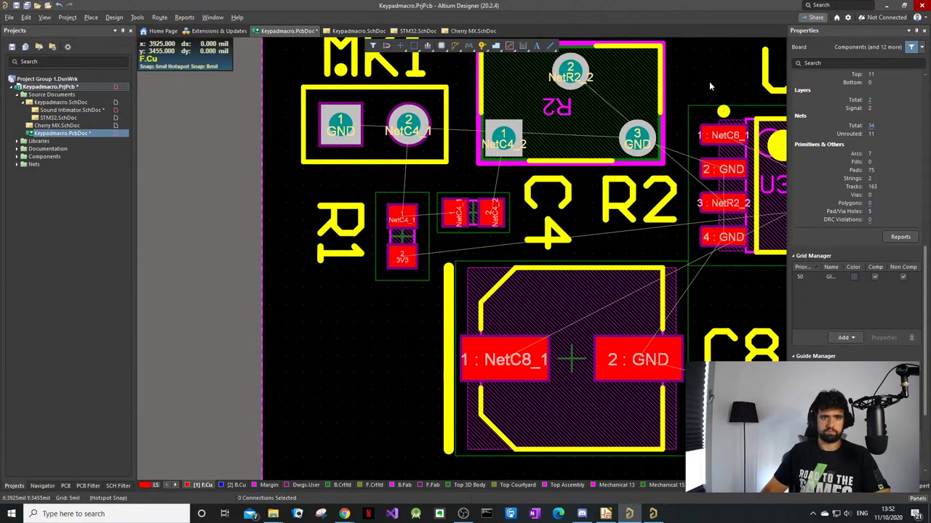
key("ctrl+w")
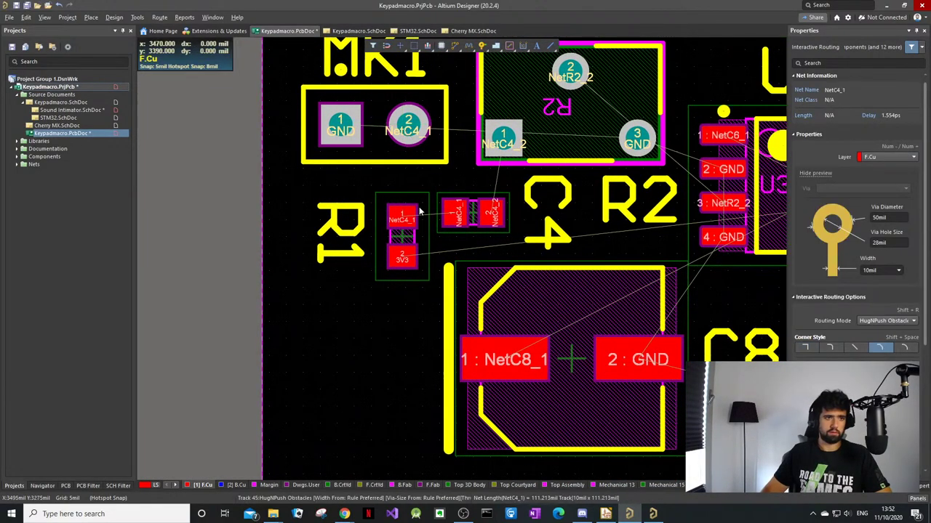
left_click(408, 125)
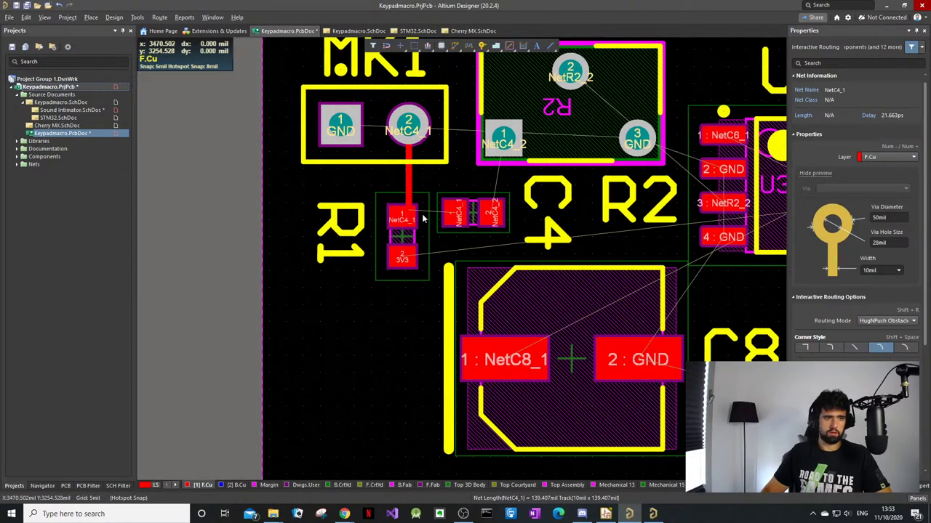
Step: Route F.Cu tracks from R1 pad 1 to C4 pad 1 on NetC4_1 and from C4 pad 2 to R2 pad 1 on NetC4_2
left_click(500, 215)
left_click(501, 215)
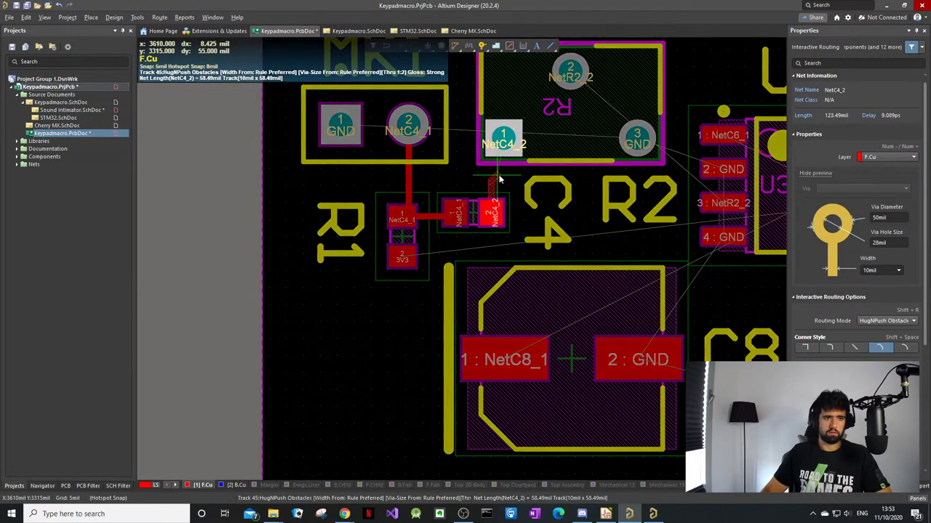
left_click(500, 140)
scroll(500, 141, "down", 3, "ctrl")
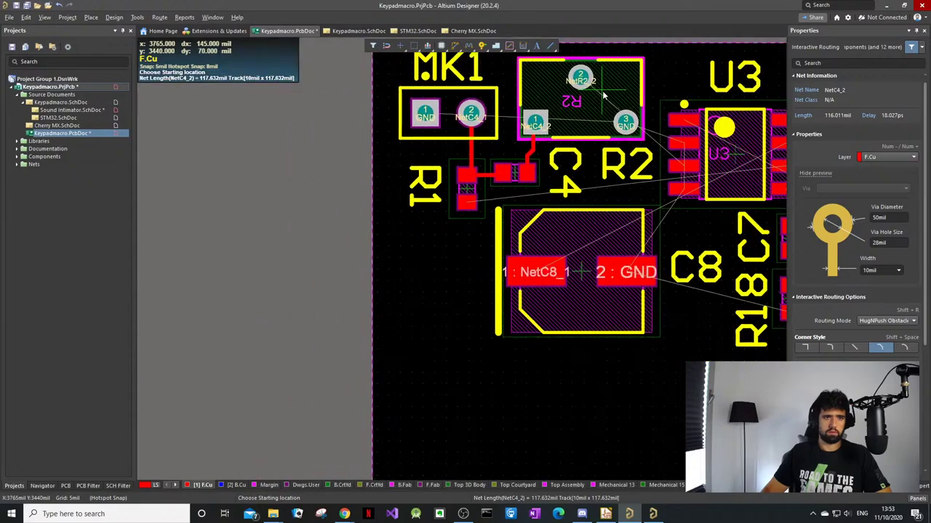
Step: Route a 10 mil F.Cu track on NetR2_2 from R2 pad 2 around the potentiometer's right side to U3 pad 3
scroll(569, 125, "up", 3, "ctrl")
right_click_drag(569, 125, 521, 132)
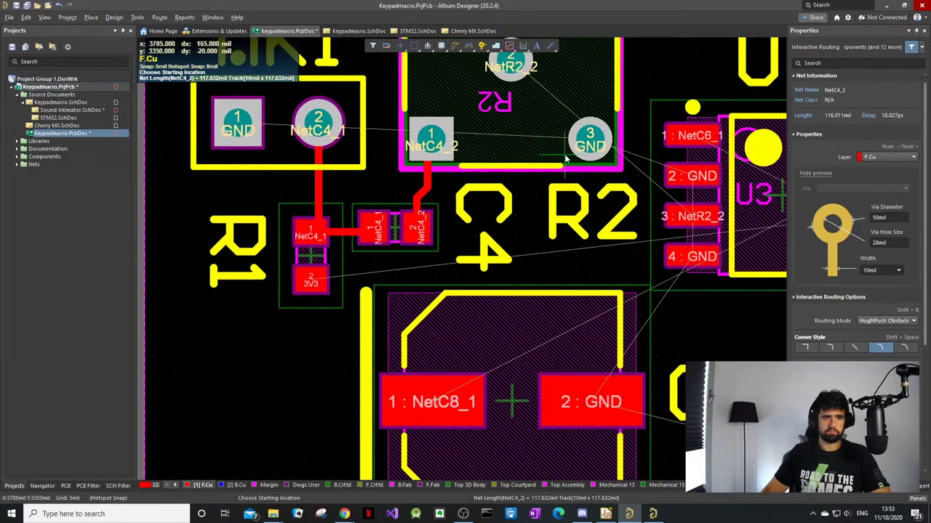
scroll(602, 154, "down", 4, "ctrl")
scroll(601, 145, "up", 4, "ctrl")
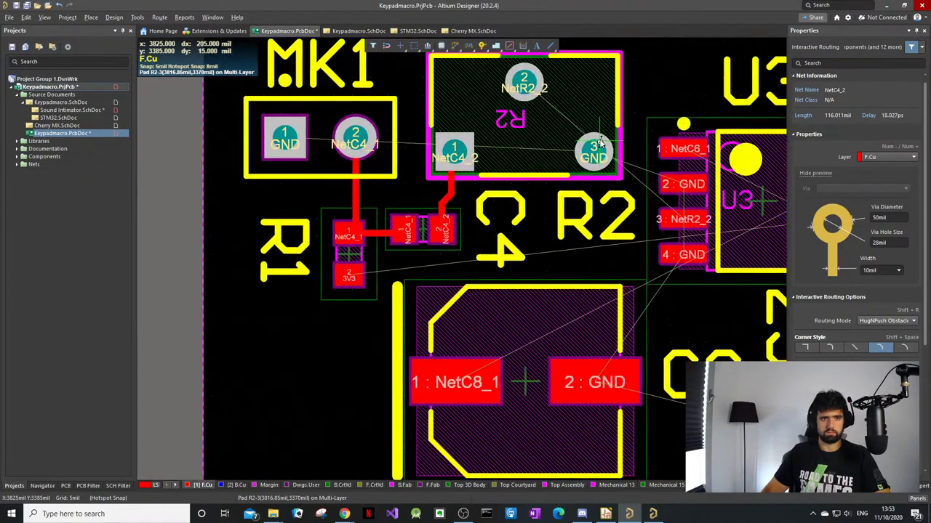
left_click(525, 82)
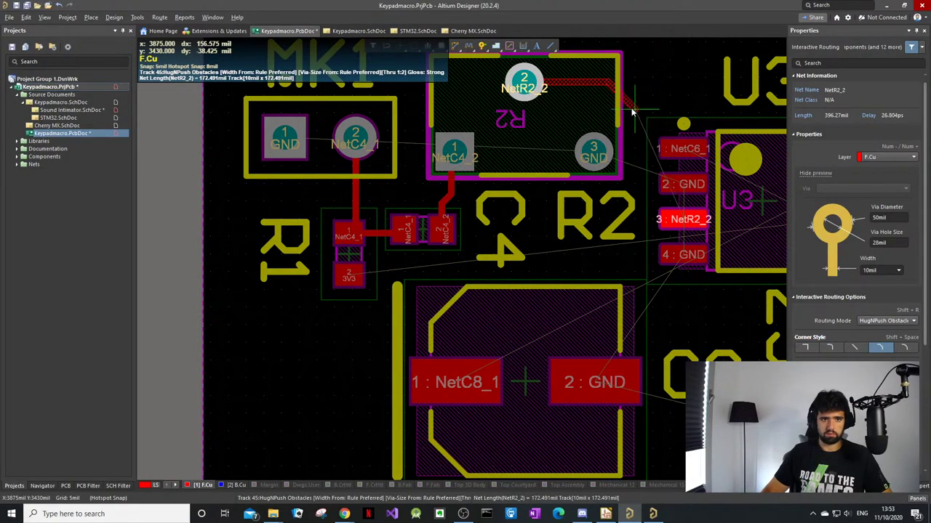
left_click(662, 224)
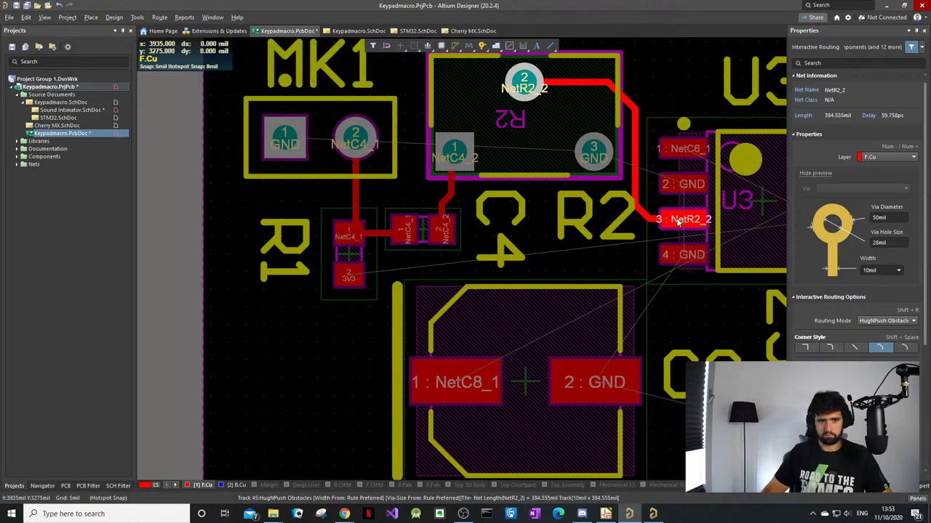
Step: Route a 10 mil F.Cu track on NetC6_2 from U3 pad 8 to C6 pad 2
scroll(605, 263, "down", 4, "ctrl")
right_click_drag(605, 263, 353, 283)
scroll(609, 251, "up", 4, "ctrl")
scroll(670, 257, "down", 1, "ctrl")
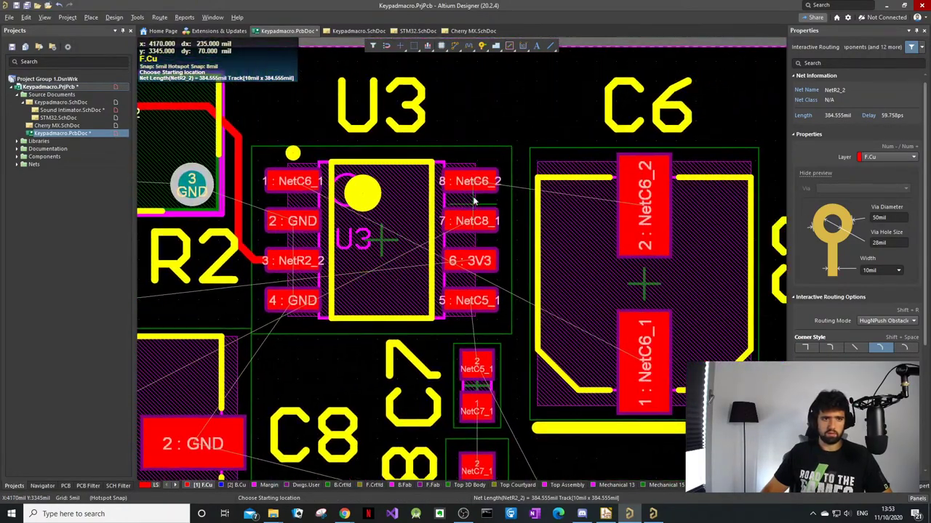
left_click(473, 181)
left_click(579, 207)
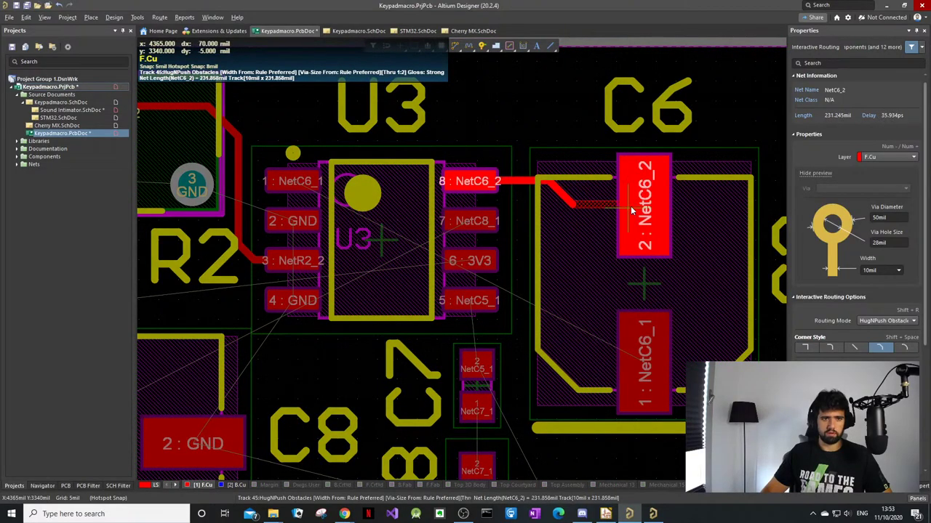
left_click(630, 206)
Step: Route NetC5_1 from U3 pad 5 down to C7 pad 2, and NetC6_1 from U3 pad 1 over U3 and around C6 to C6 pad 1
left_click(476, 304)
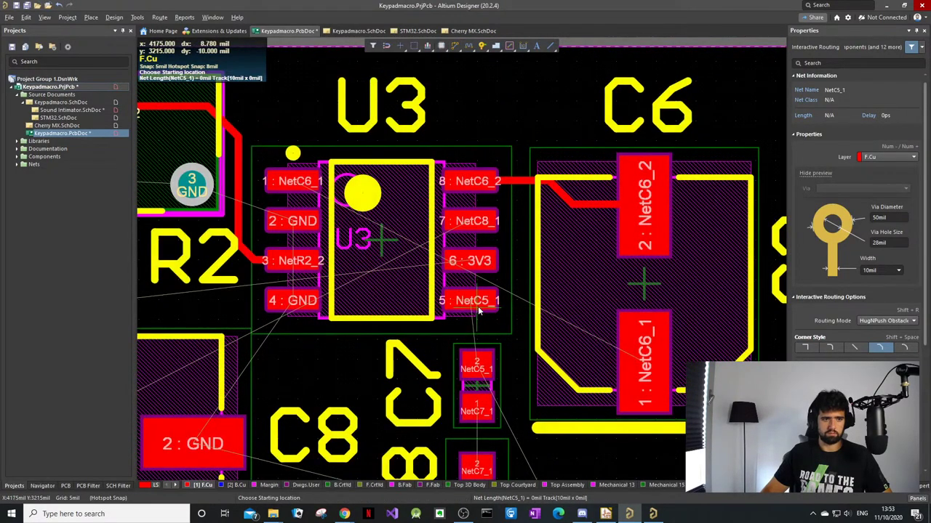
left_click(471, 369)
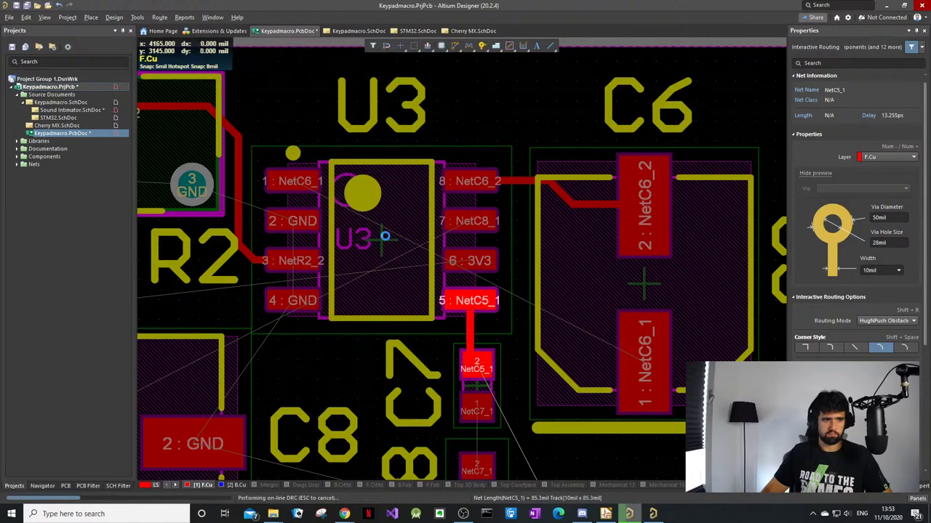
left_click(294, 181)
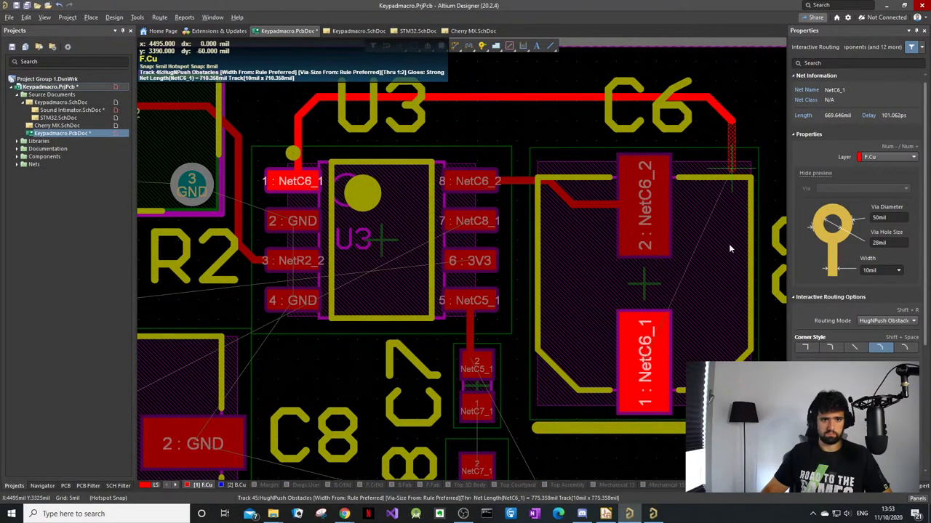
left_click(633, 360)
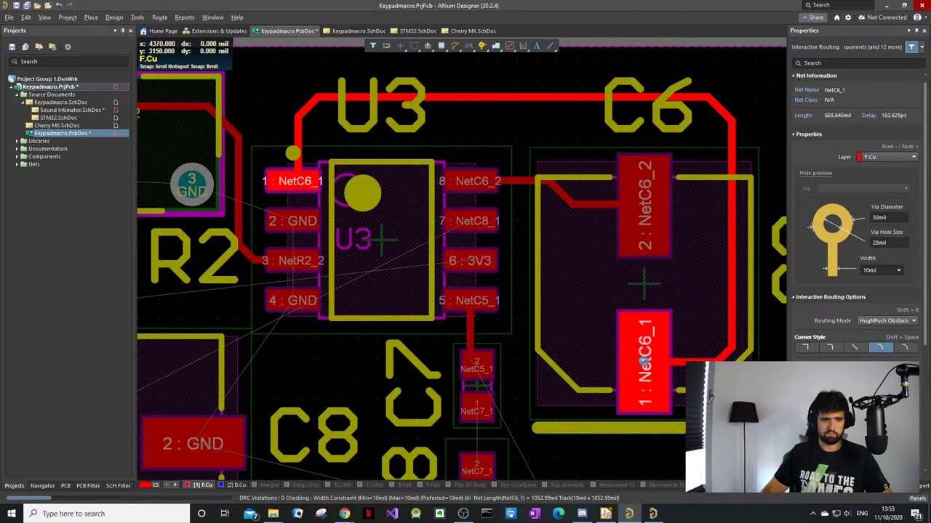
Step: Route a straight 10 mil F.Cu track on NetC7_1 between R18 pad 2 and C7 pad 1
scroll(447, 399, "up", 4, "ctrl")
scroll(449, 399, "down", 5, "ctrl")
scroll(480, 417, "down", 3)
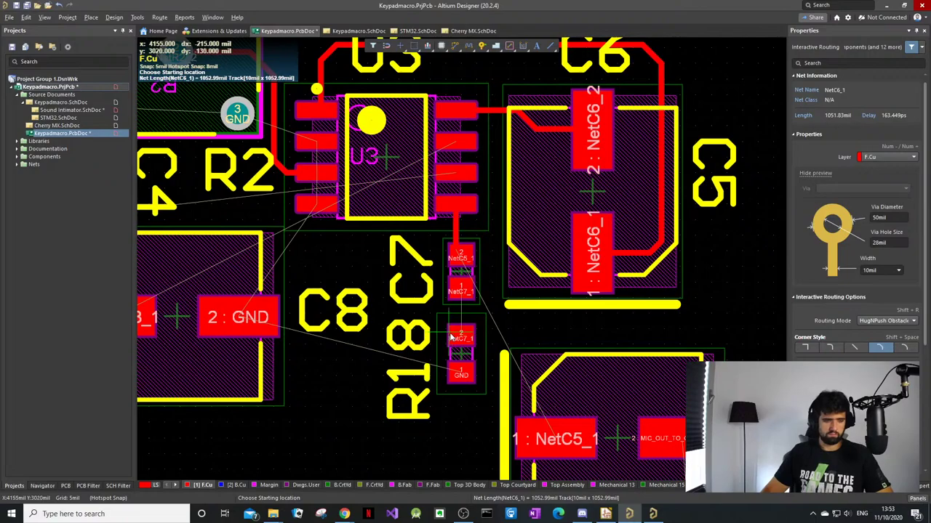
left_click(452, 337)
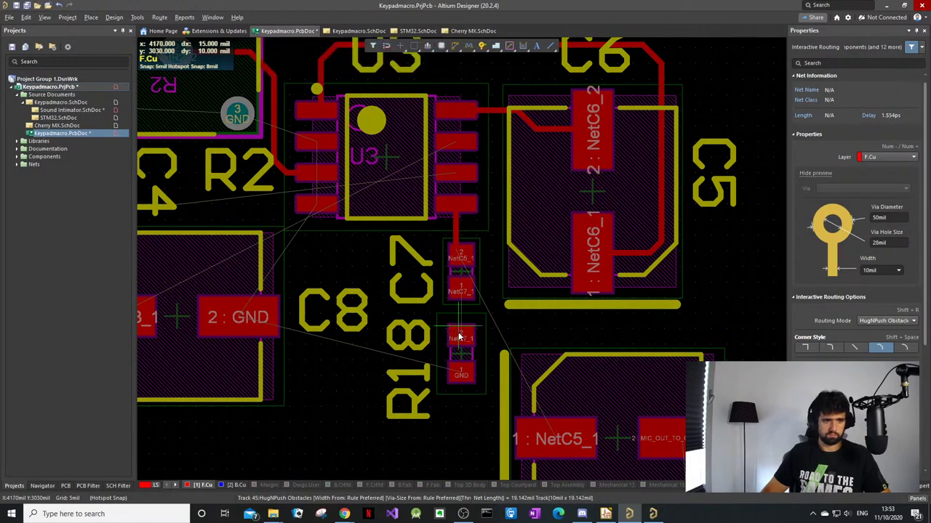
left_click(460, 291)
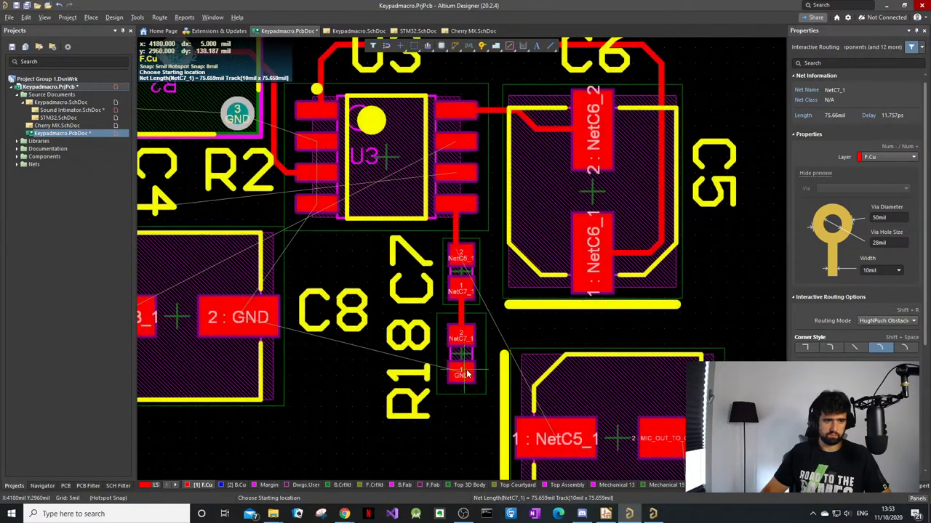
Step: Try a GND track from R18 pad 1 to C8 pad 2, undo it, and leave interactive routing
left_click(461, 375)
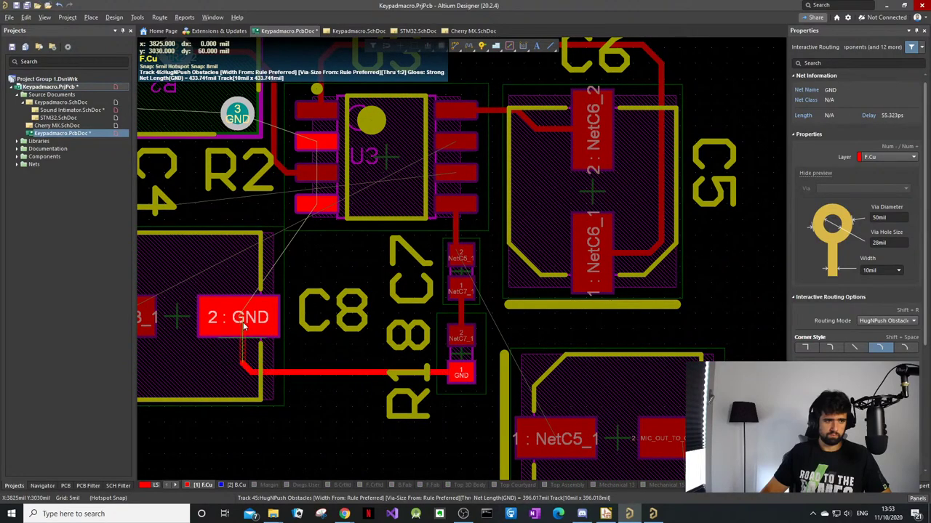
left_click(243, 327)
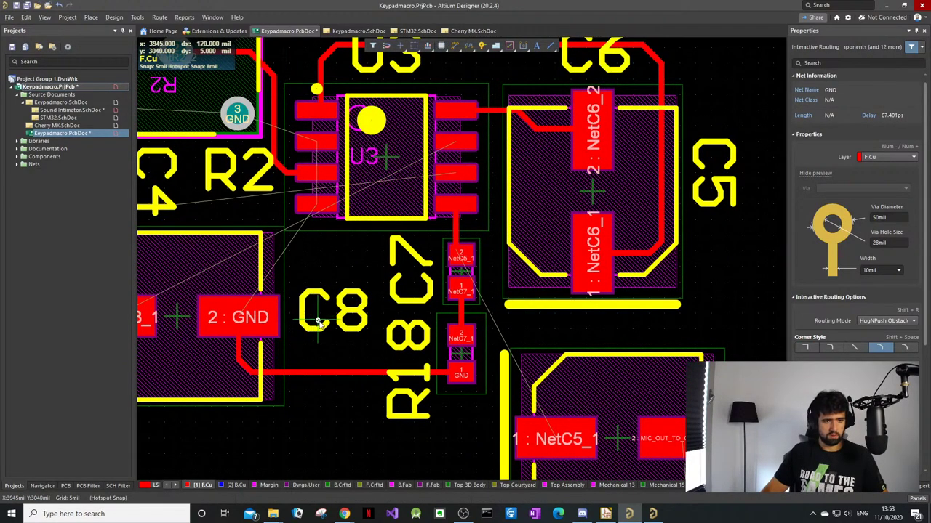
scroll(282, 333, "down", 2, "ctrl")
key("Escape")
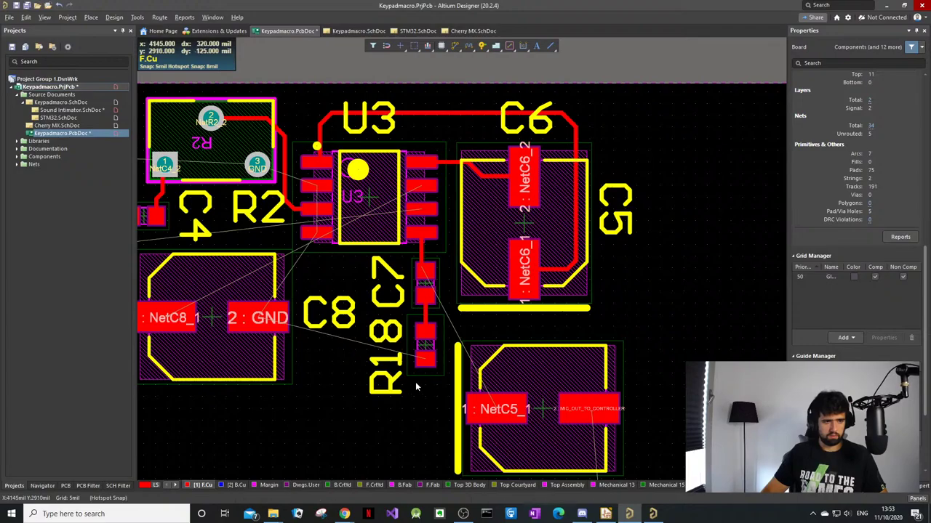
Step: Route a 10 mil F.Cu track on NetC5_1 from C7 pad 2 down to C5 pad 1
scroll(458, 407, "up", 3, "ctrl")
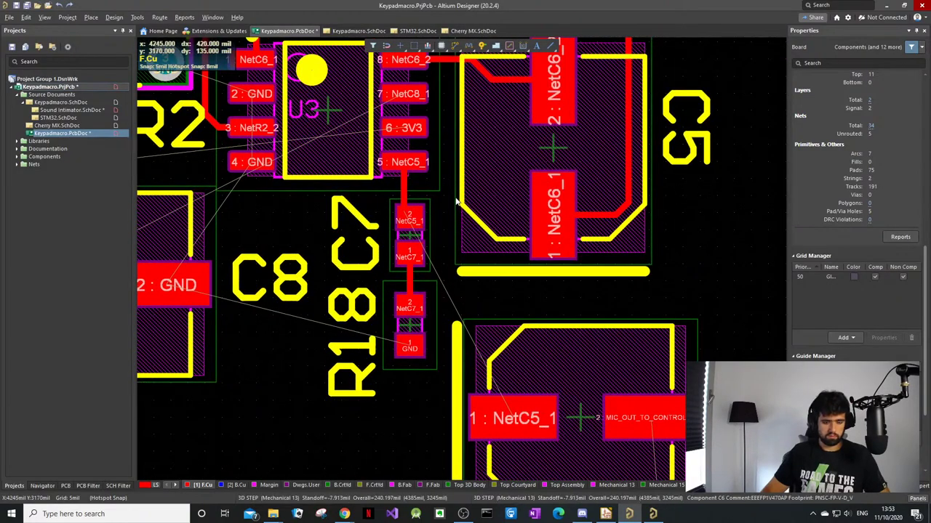
key("p")
key("t")
left_click(411, 217)
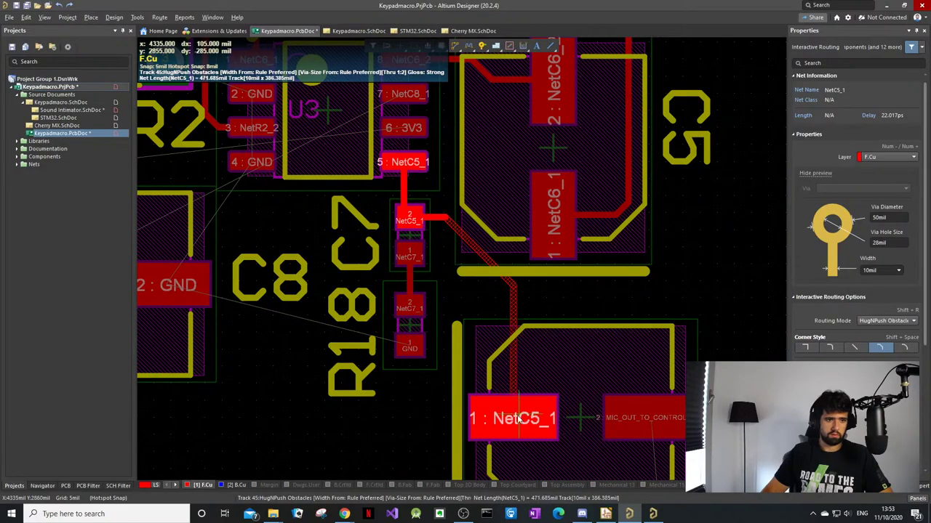
left_click(518, 418)
Step: Route the MIC_OUT_TO_CONTROLLER track on F.Cu from C5 pad 2 down to its pin on the right side of the microcontroller
scroll(422, 218, "down", 5, "ctrl")
scroll(422, 218, "up", 3, "ctrl")
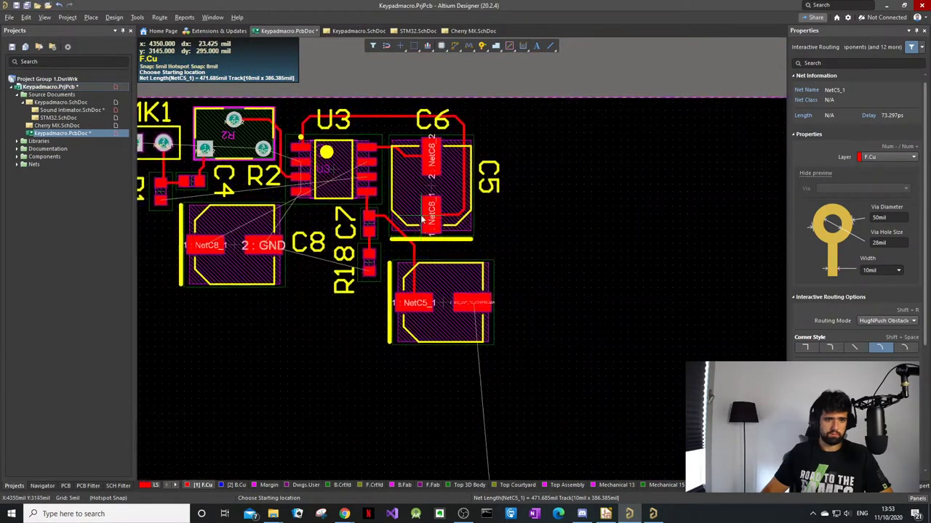
left_click(478, 308)
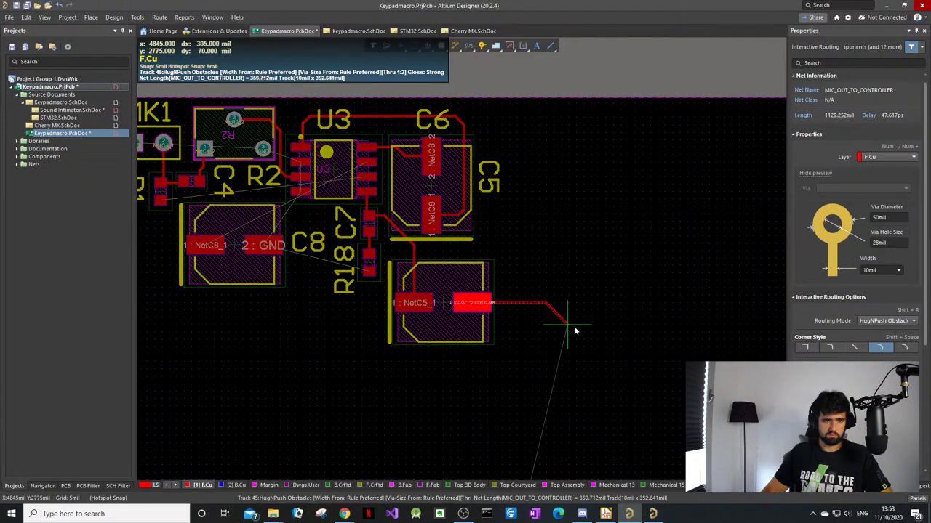
scroll(567, 341, "down", 3)
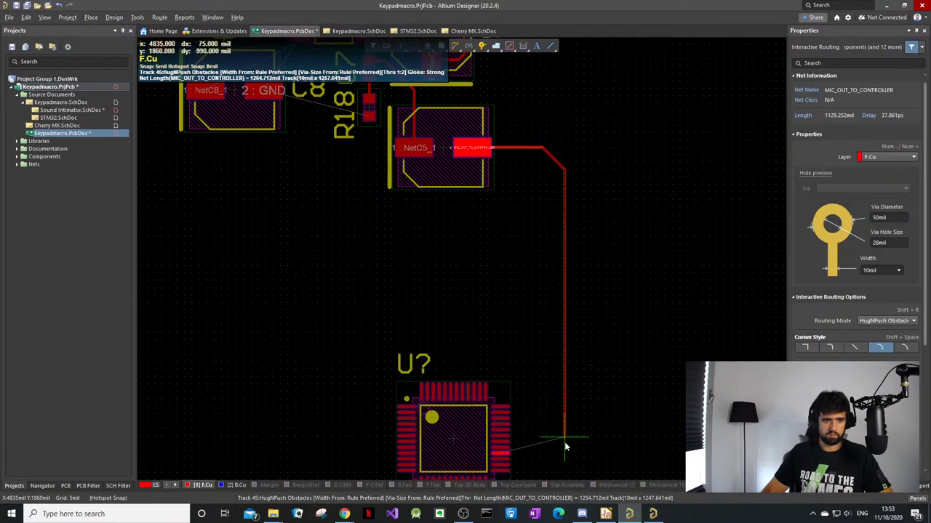
scroll(557, 449, "up", 3, "ctrl")
scroll(552, 436, "down", 3)
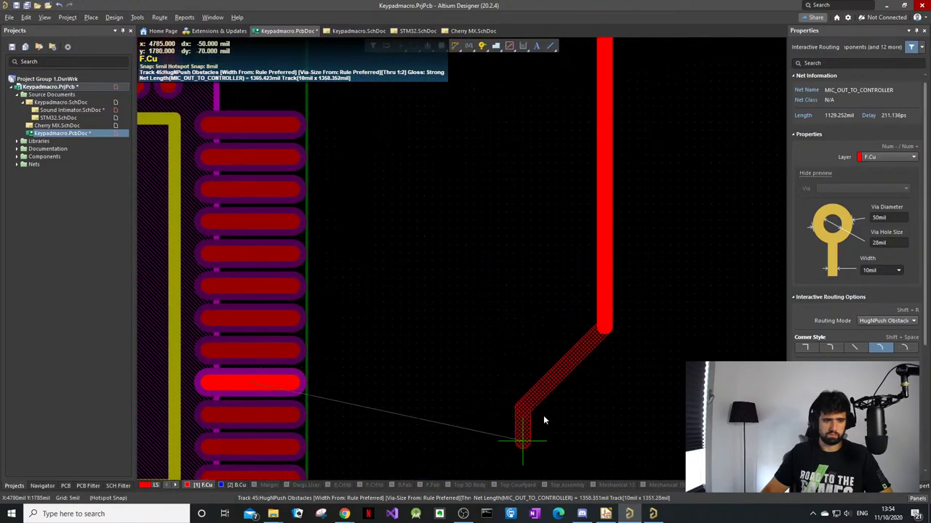
left_click(246, 386)
scroll(509, 324, "down", 2, "ctrl")
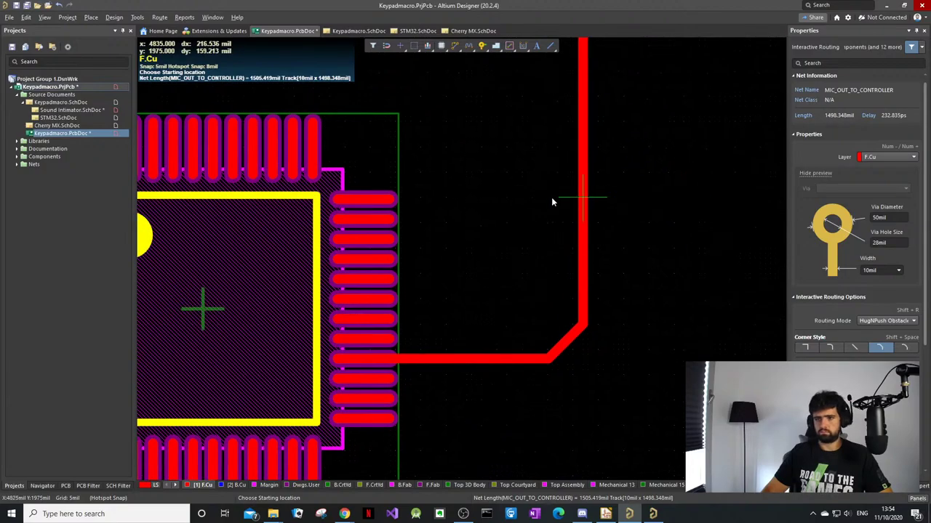
Step: Route a 10 mil F.Cu track on NetC8_1 from C8 pad 1 above C8 and up through U3's body to U3 pad 7
scroll(525, 212, "down", 6, "ctrl")
scroll(357, 161, "down", 2, "ctrl")
right_click_drag(464, 325, 535, 442)
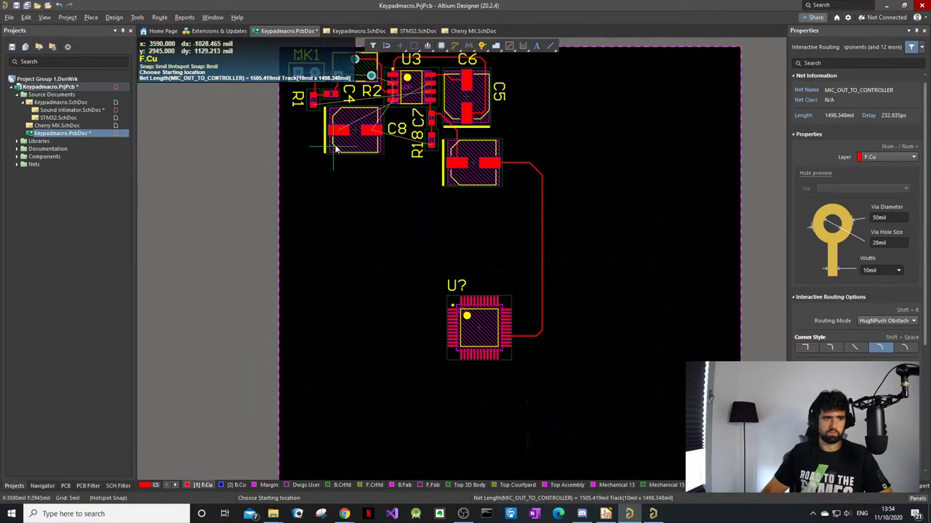
scroll(336, 149, "up", 6, "ctrl")
right_click_drag(390, 220, 323, 344)
left_click(280, 233)
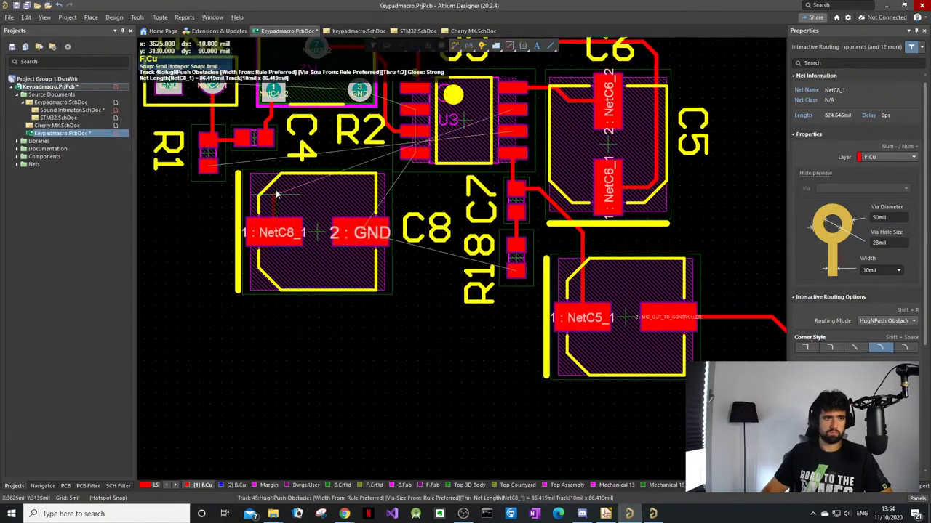
scroll(277, 193, "down", 3, "ctrl")
scroll(278, 189, "up", 4, "ctrl")
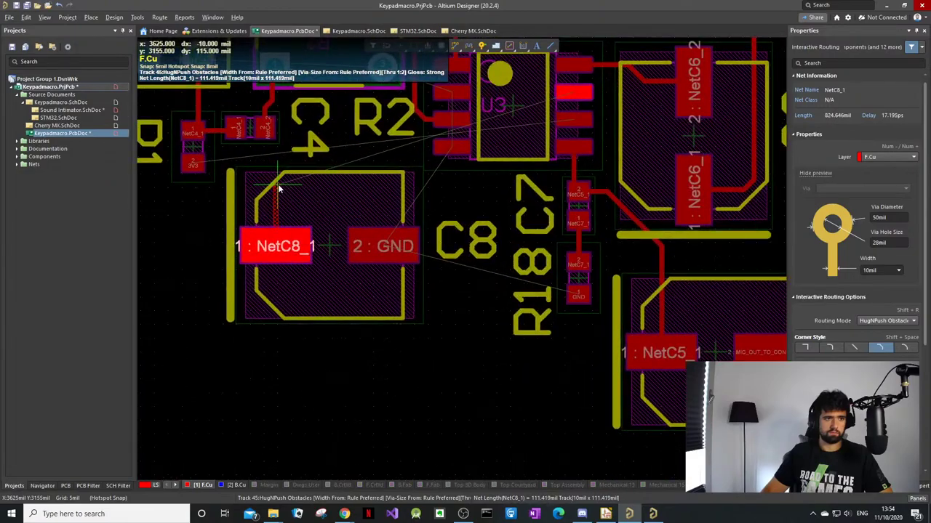
left_click(458, 194)
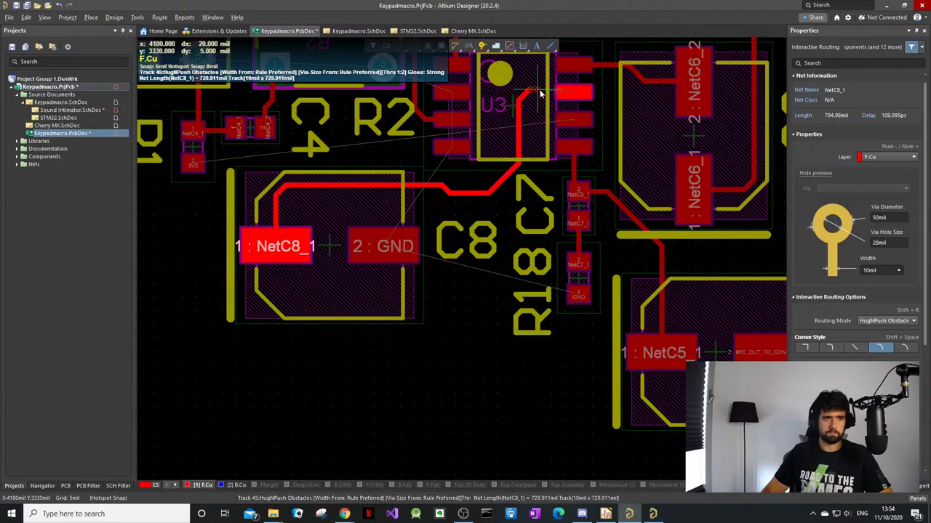
left_click(565, 96)
Step: Shift the 70 mil NetC8_1 segment below U3 up in line with the horizontal run from C8, removing the kink
scroll(466, 169, "up", 4, "ctrl")
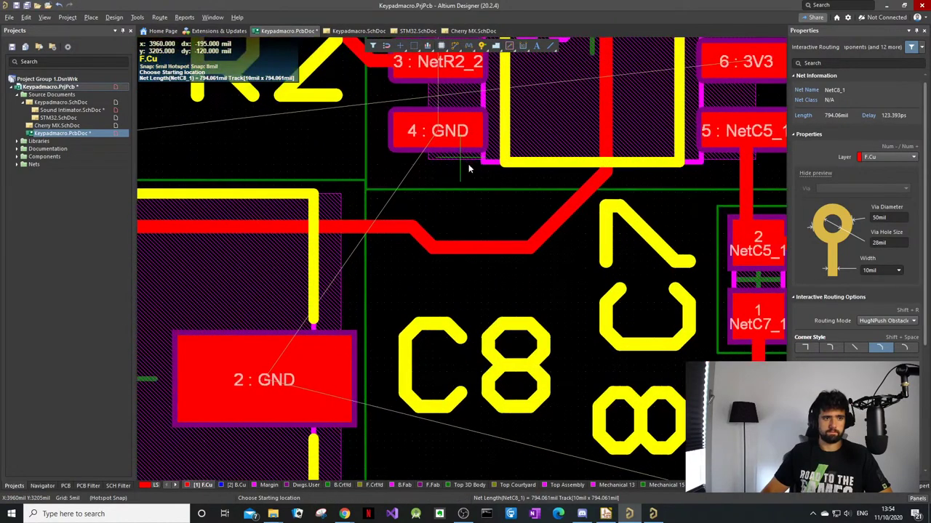
key("Escape")
left_click(468, 249)
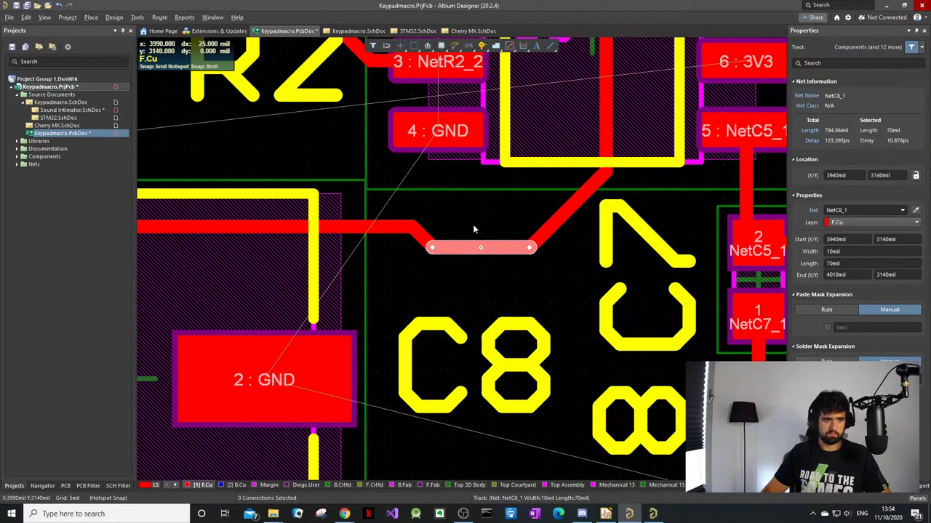
left_click_drag(476, 246, 489, 222)
scroll(392, 248, "down", 4, "ctrl")
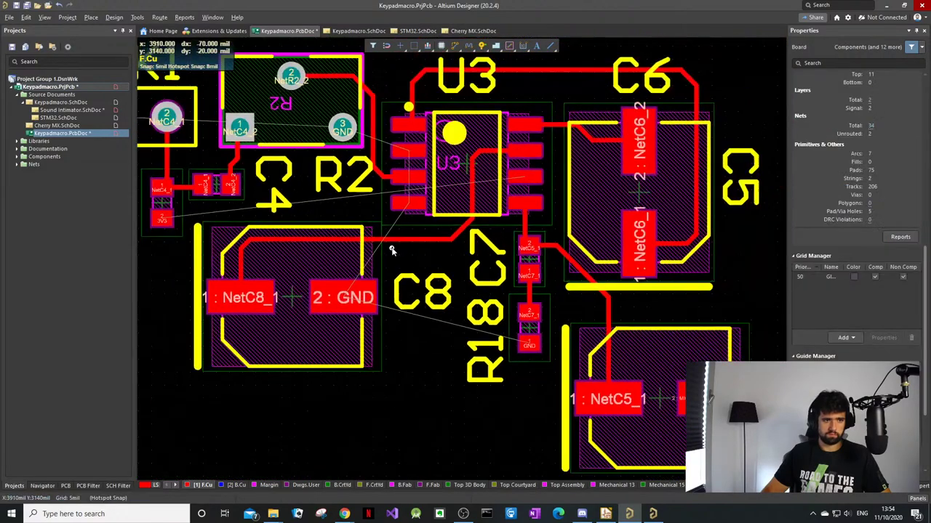
Step: Start a solid polygon pour on F.Cu with its first vertex at the board's upper-left corner, beside MK1
scroll(391, 250, "down", 3, "ctrl")
scroll(440, 233, "up", 5, "ctrl")
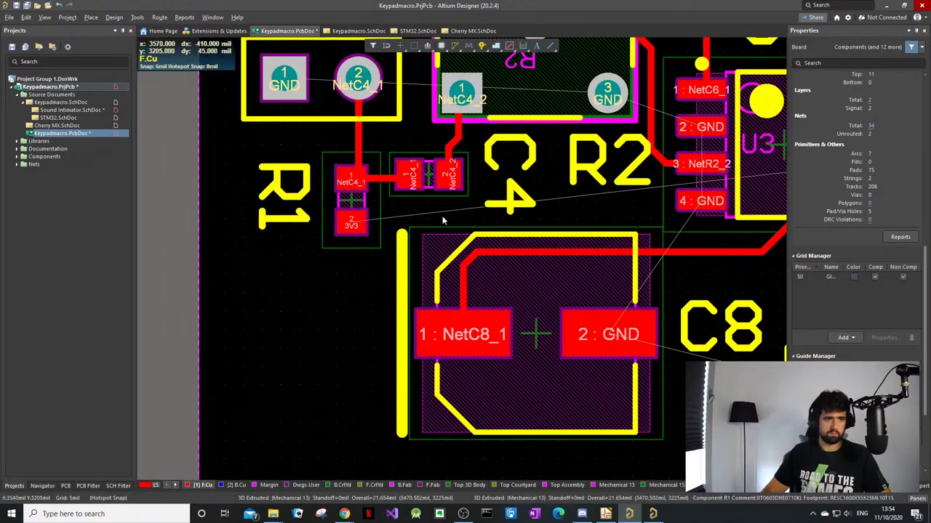
scroll(461, 225, "down", 4, "ctrl")
right_click_drag(542, 241, 395, 191)
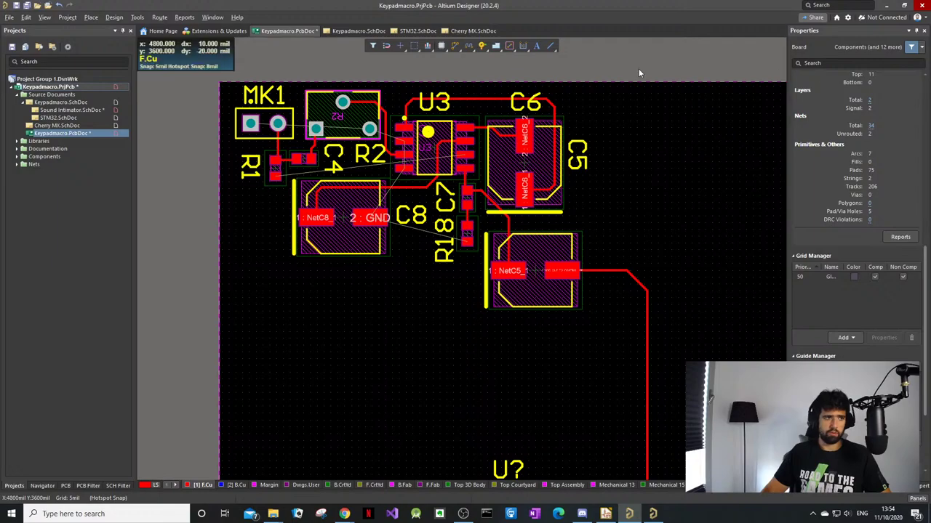
scroll(639, 72, "down", 3, "ctrl")
left_click(90, 16)
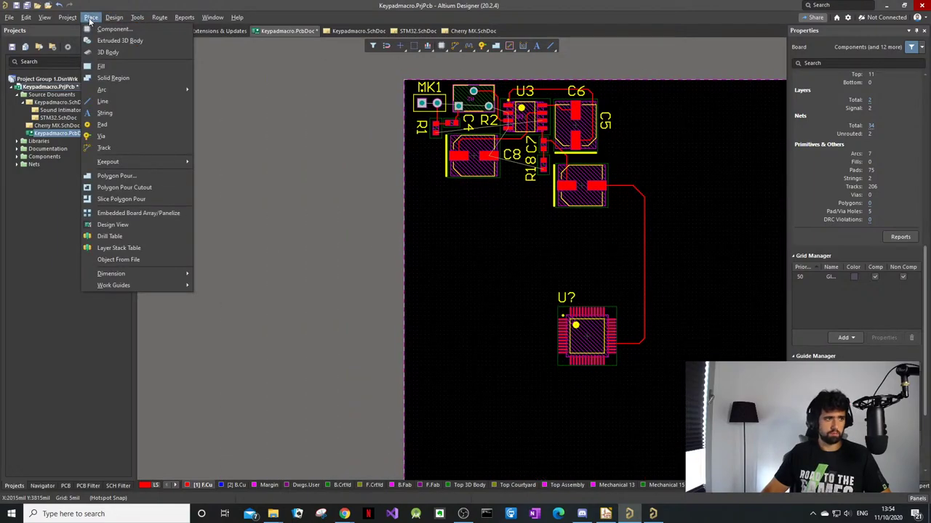
left_click(140, 177)
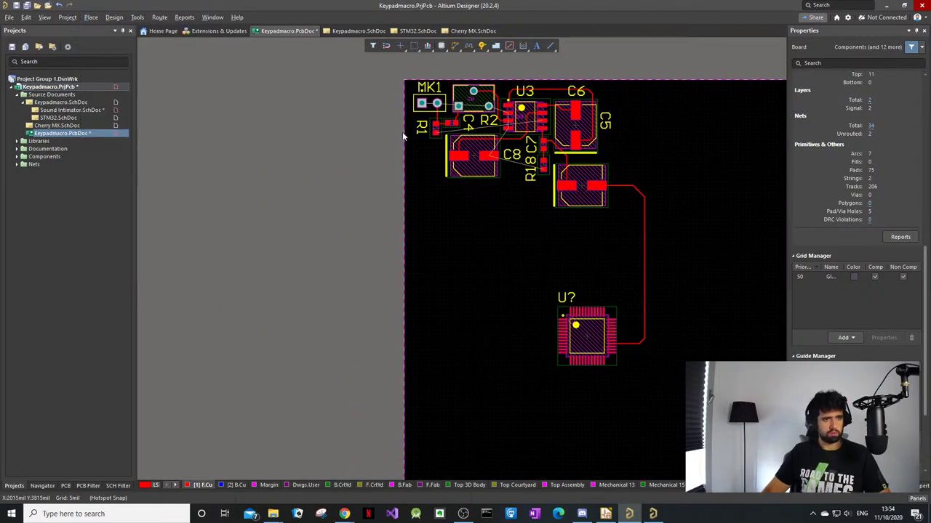
key("shift+h")
scroll(522, 152, "down", 4, "ctrl")
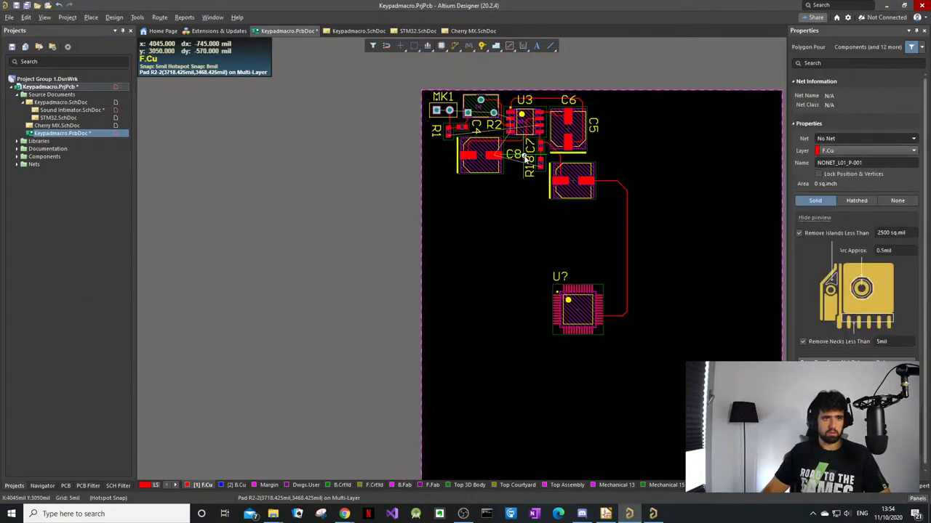
scroll(522, 154, "up", 2, "ctrl")
scroll(460, 104, "up", 8, "ctrl")
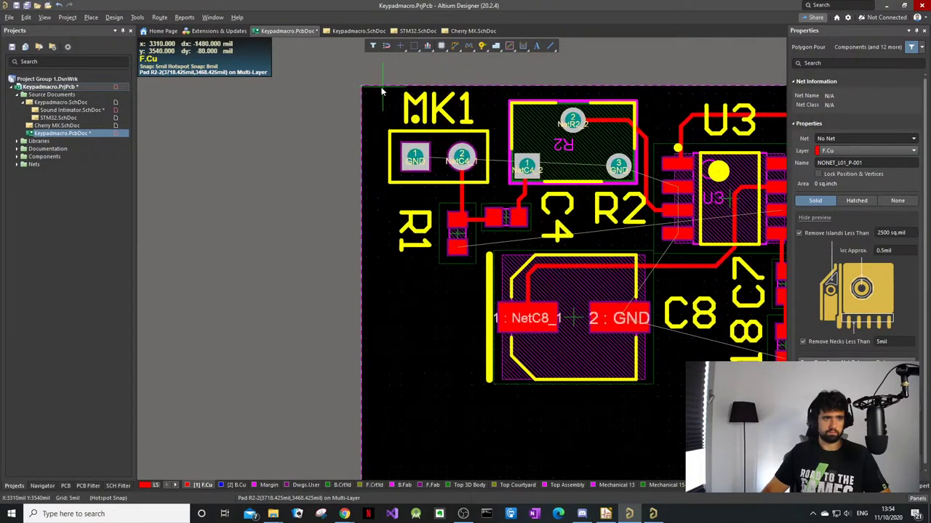
scroll(369, 95, "up", 4, "ctrl")
left_click(369, 94)
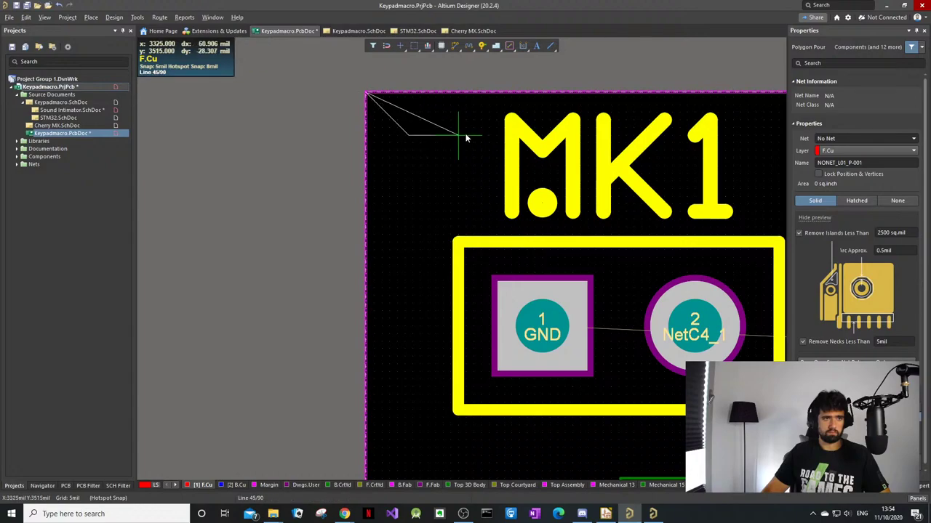
Step: Run the pour outline along the board's upper edge to the upper-right corner, and down to the lower-right corner
scroll(597, 145, "down", 2)
scroll(702, 153, "down", 10, "ctrl")
scroll(778, 156, "up", 1, "ctrl")
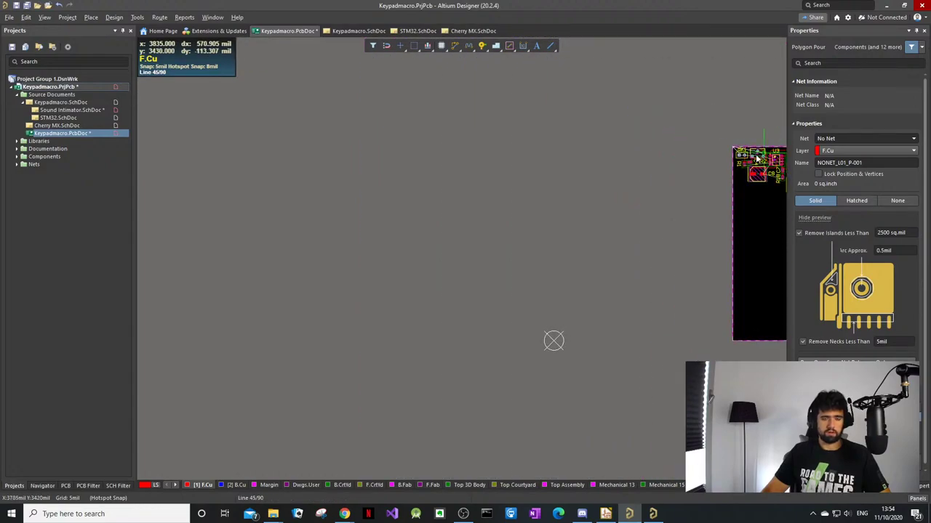
right_click_drag(633, 170, 359, 132)
scroll(598, 114, "up", 2, "ctrl")
scroll(598, 115, "up", 3, "ctrl")
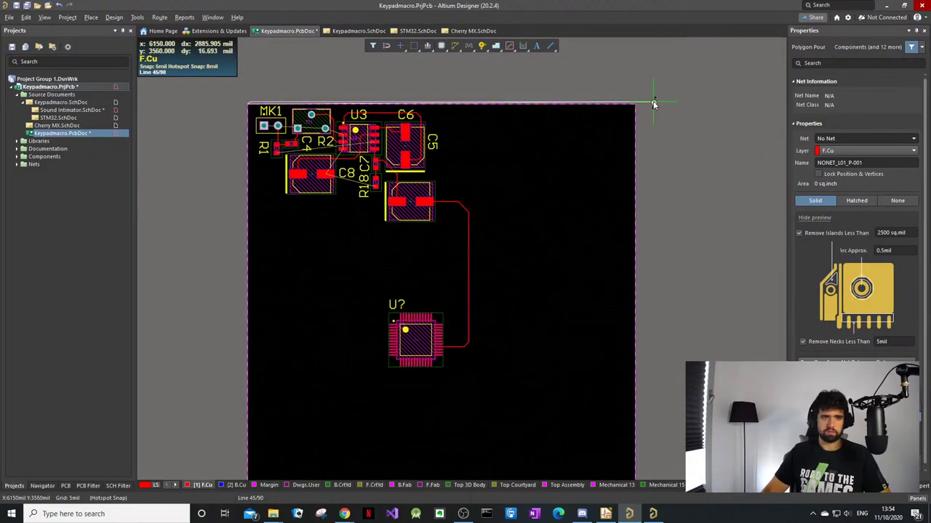
left_click(607, 106)
scroll(581, 295, "down", 3)
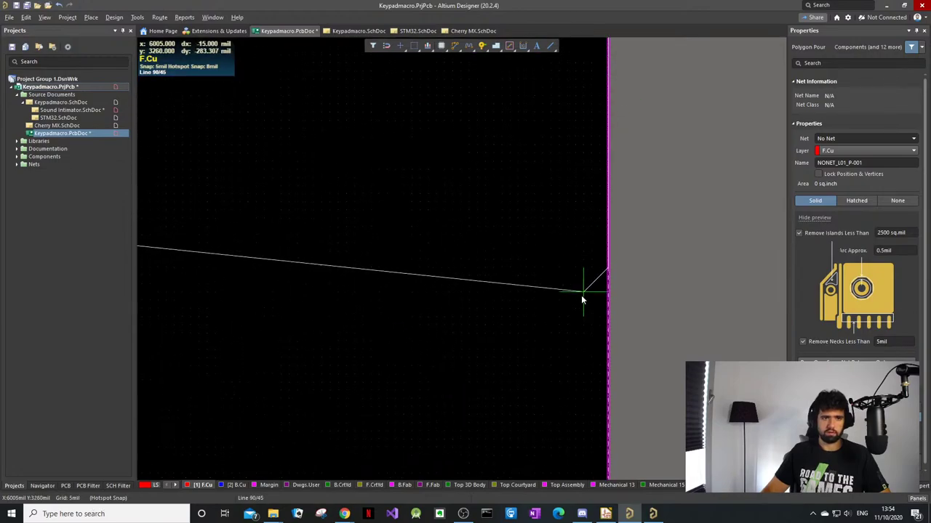
scroll(609, 430, "down", 10)
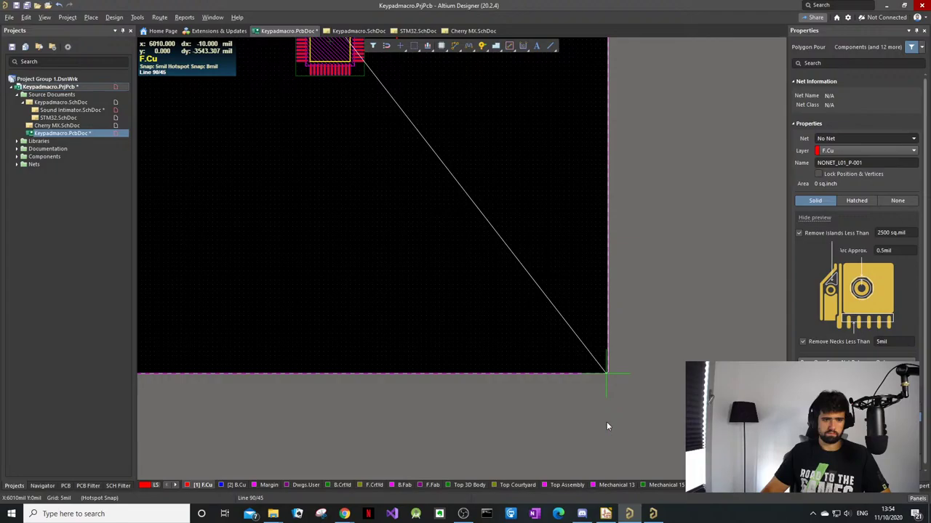
left_click(608, 373)
Step: Extend the pour outline to the board's lower-left corner and finish the polygon so it covers the whole board
scroll(511, 397, "down", 3)
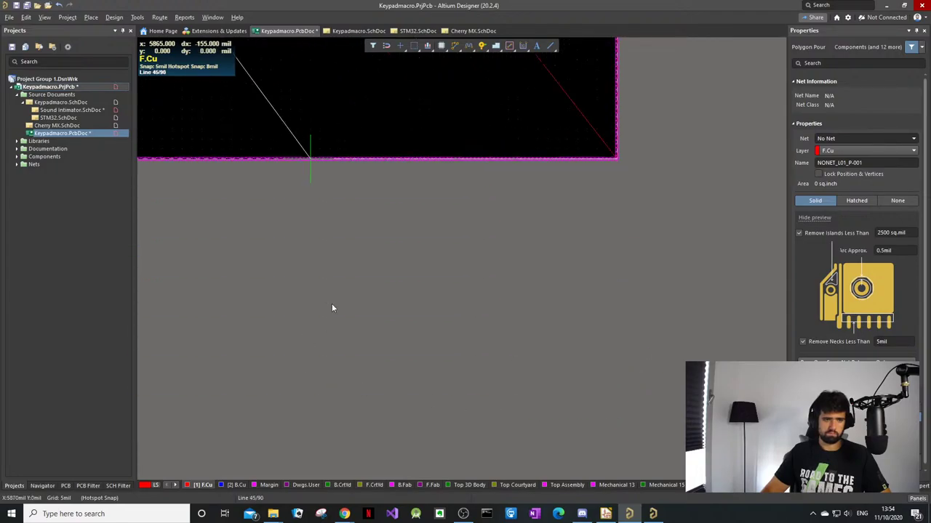
scroll(332, 307, "down", 6, "ctrl")
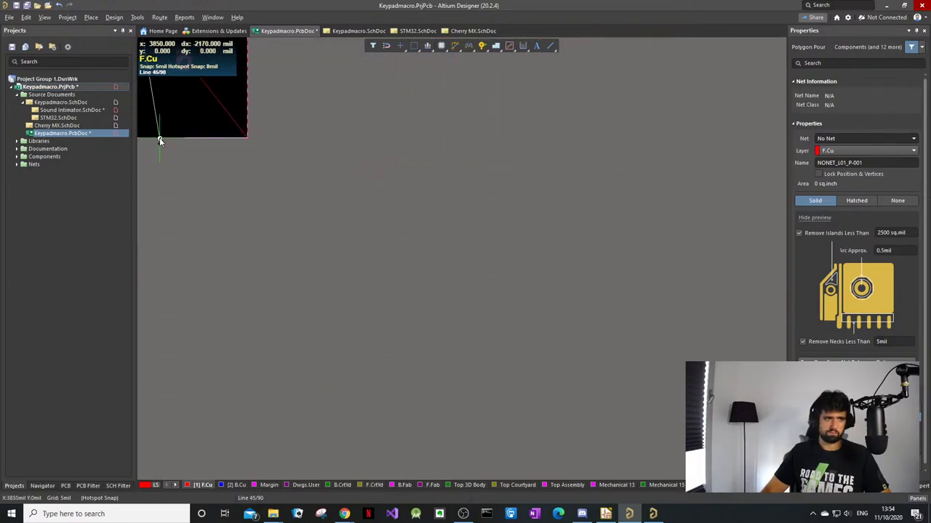
scroll(160, 138, "down", 3, "ctrl")
right_click_drag(299, 159, 442, 210)
scroll(274, 181, "up", 4, "ctrl")
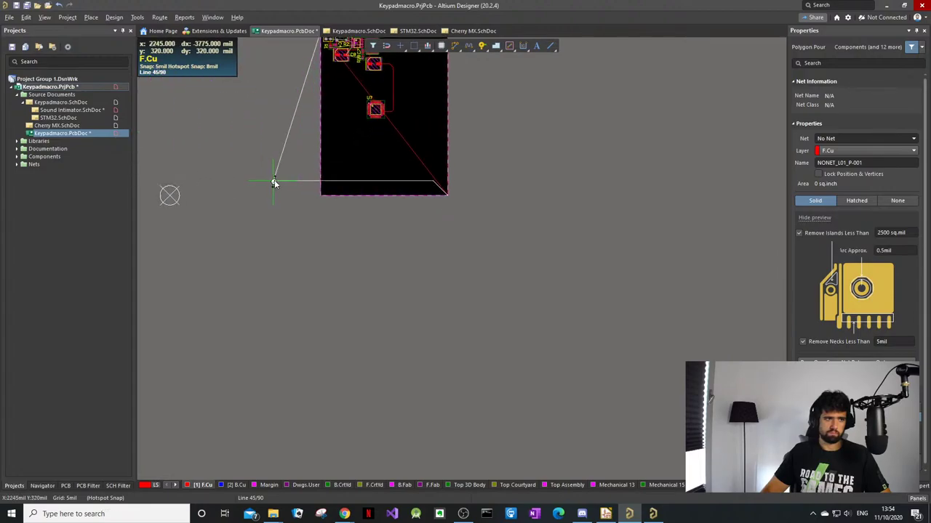
scroll(333, 185, "up", 6, "ctrl")
scroll(250, 264, "up", 5, "ctrl")
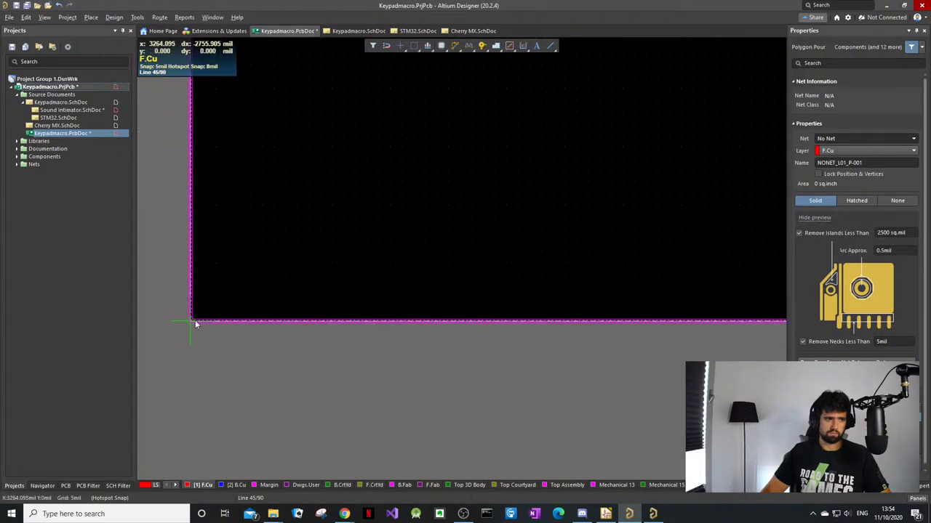
key("space")
scroll(200, 110, "down", 5, "ctrl")
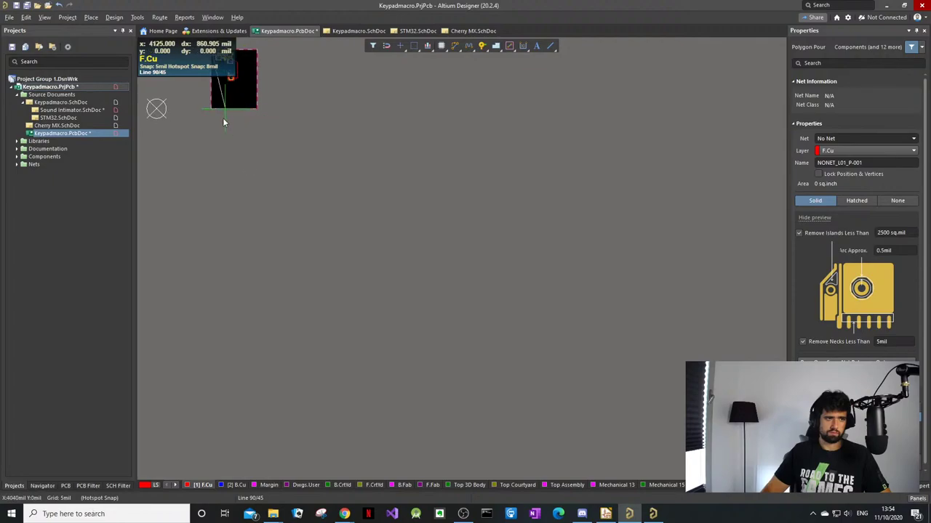
right_click(223, 116)
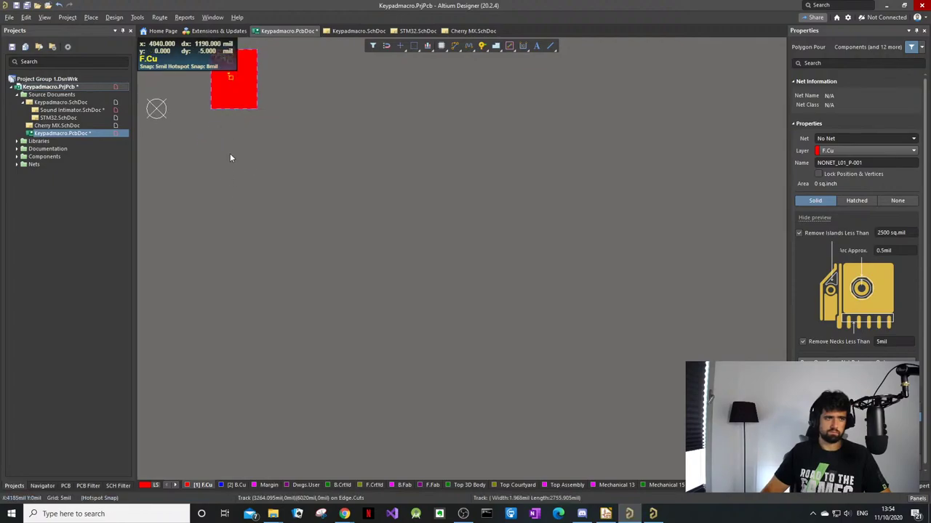
right_click(361, 235)
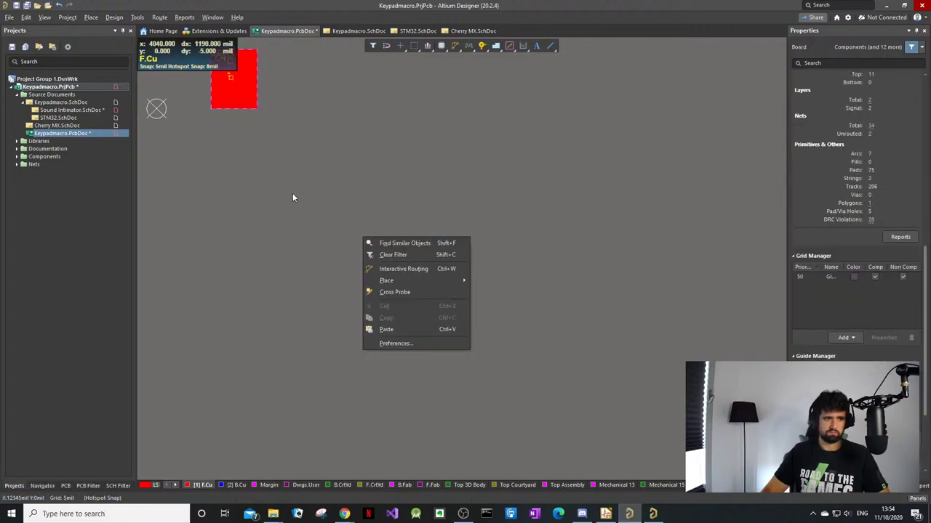
left_click(282, 185)
scroll(311, 83, "up", 2)
scroll(312, 80, "down", 3, "ctrl")
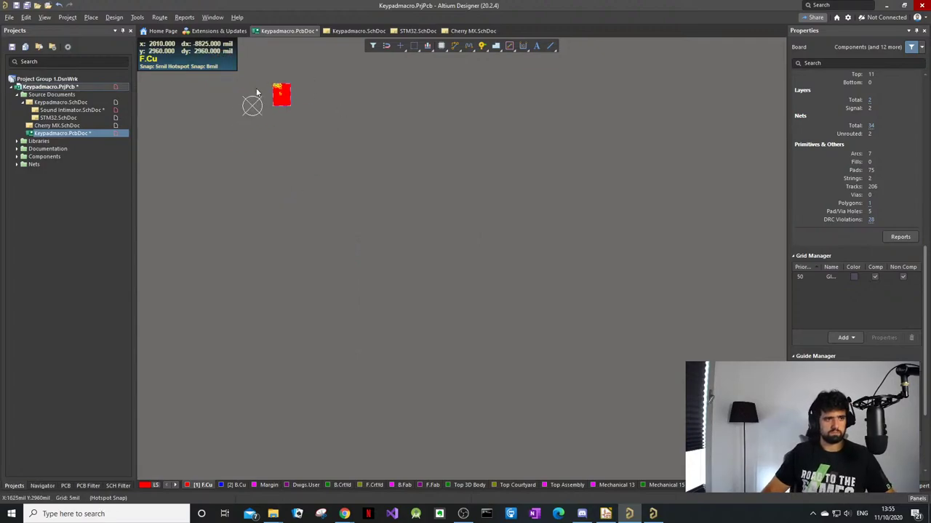
Step: Assign the net +3V3 to the F.Cu polygon pour covering the board
scroll(256, 88, "up", 4, "ctrl")
scroll(390, 105, "up", 5, "ctrl")
left_click(345, 144)
left_click(345, 147)
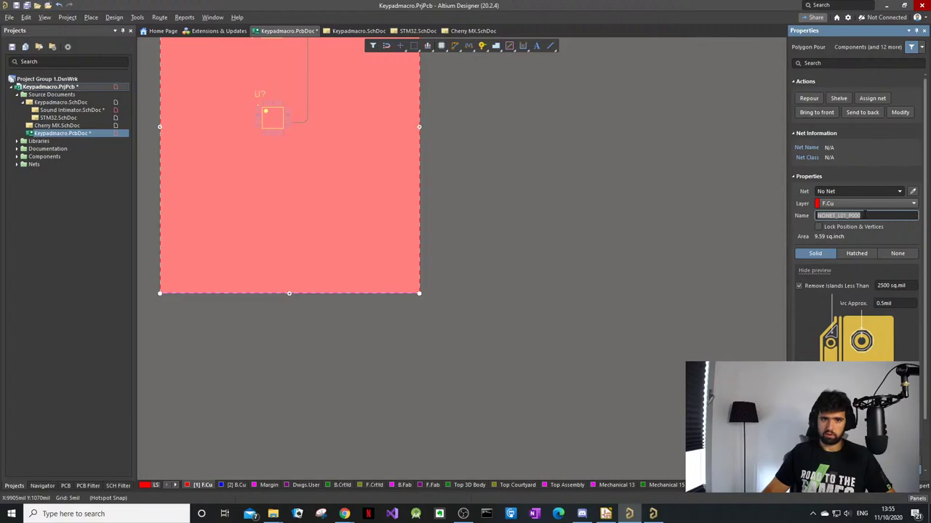
left_click(899, 193)
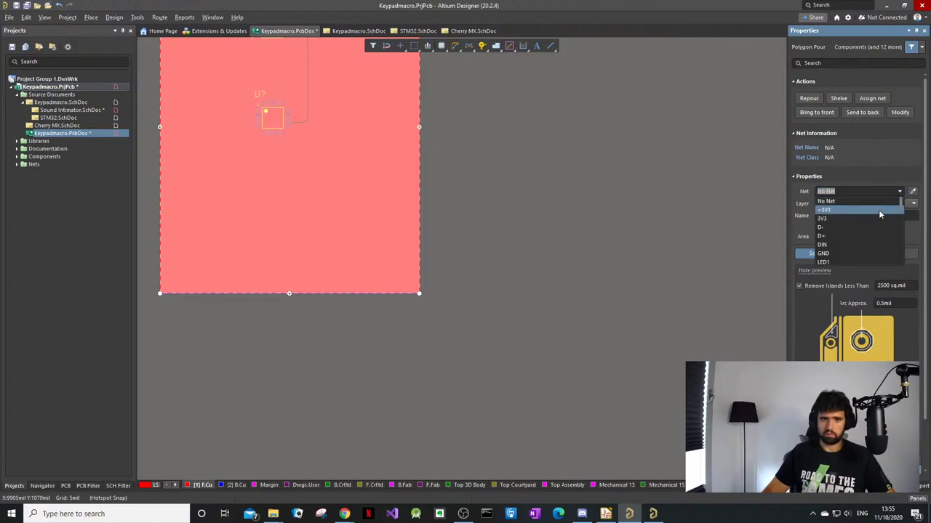
left_click(878, 210)
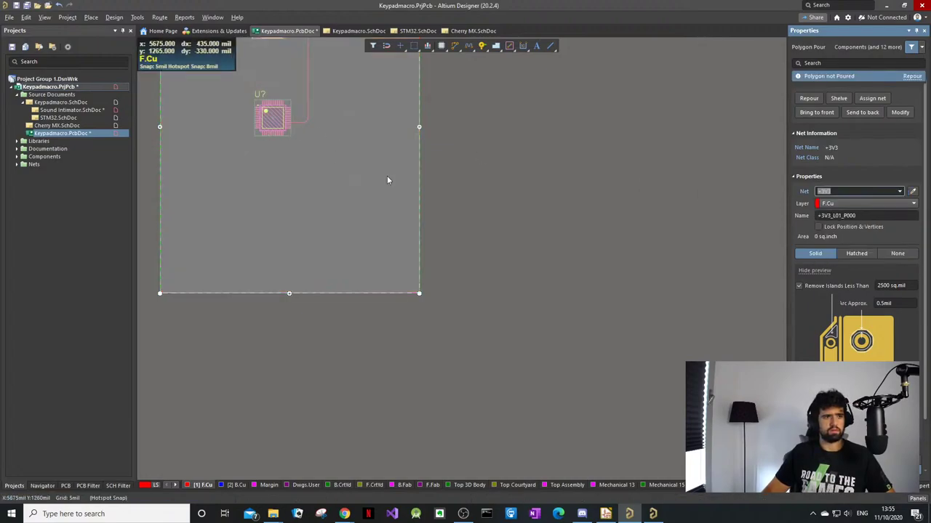
left_click(485, 192)
Step: Open Keypadmacro.SchDoc and compare the supply port names at the regulator, connectors, I2C IO expander and Sound Intimator sheet symbol
scroll(421, 178, "down", 3, "ctrl")
scroll(421, 178, "up", 1, "ctrl")
double_click(71, 112)
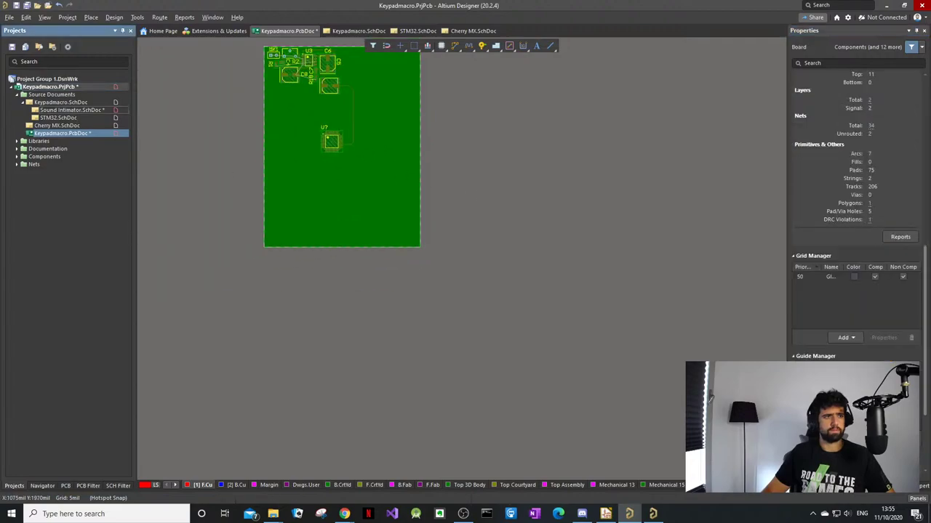
double_click(61, 102)
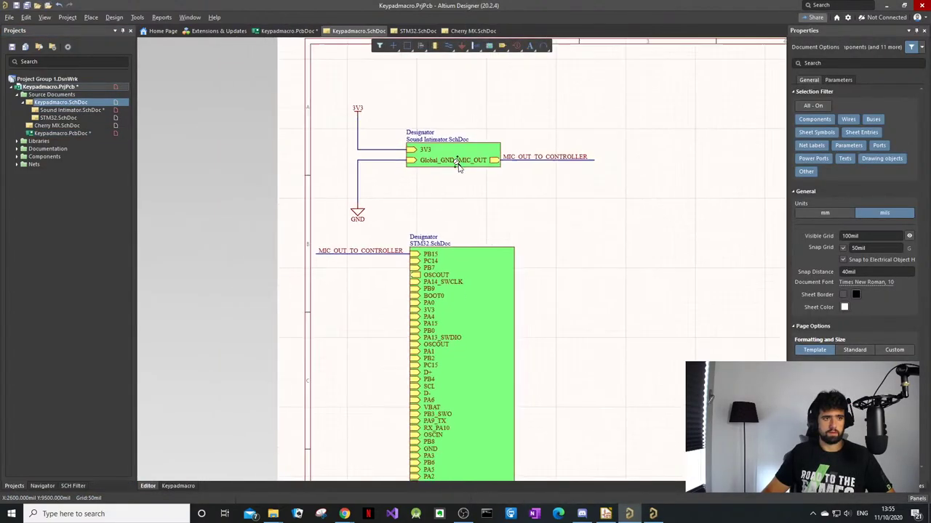
right_click_drag(547, 244, 381, 206)
scroll(604, 238, "up", 2, "ctrl")
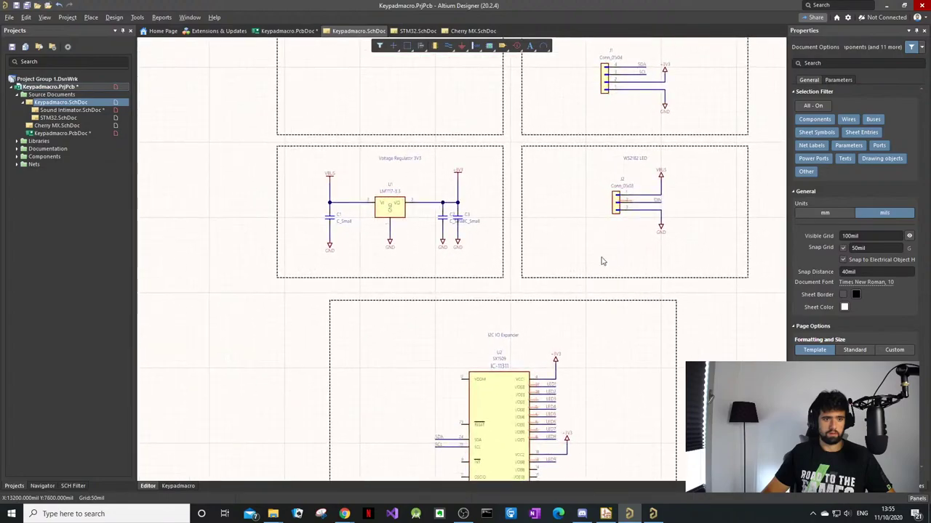
right_click_drag(573, 351, 578, 317)
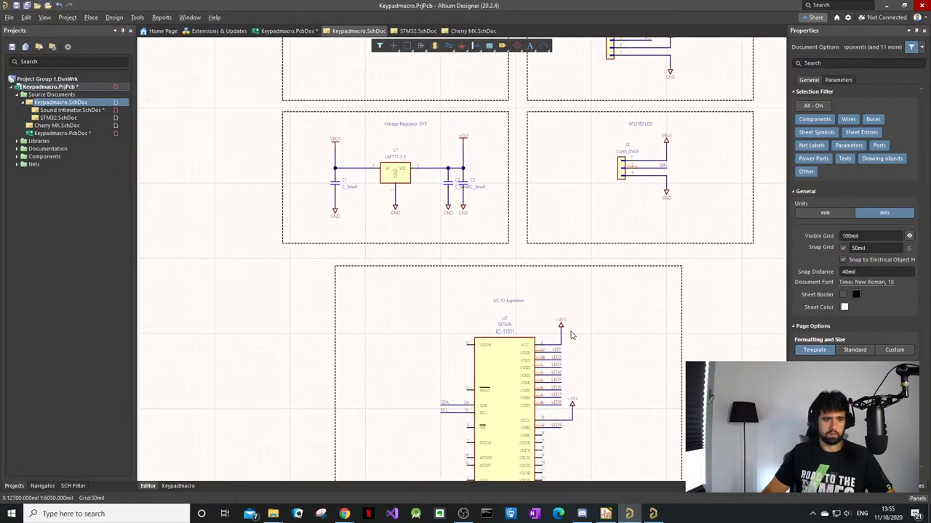
scroll(423, 250, "down", 6, "ctrl")
scroll(422, 249, "up", 3, "ctrl")
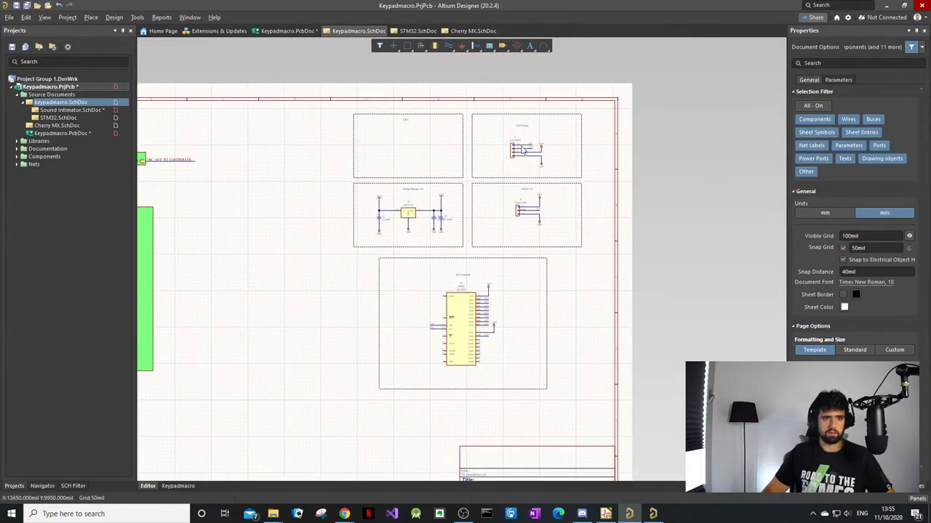
scroll(561, 132, "up", 3, "ctrl")
right_click_drag(422, 247, 719, 224)
right_click_drag(266, 259, 603, 241)
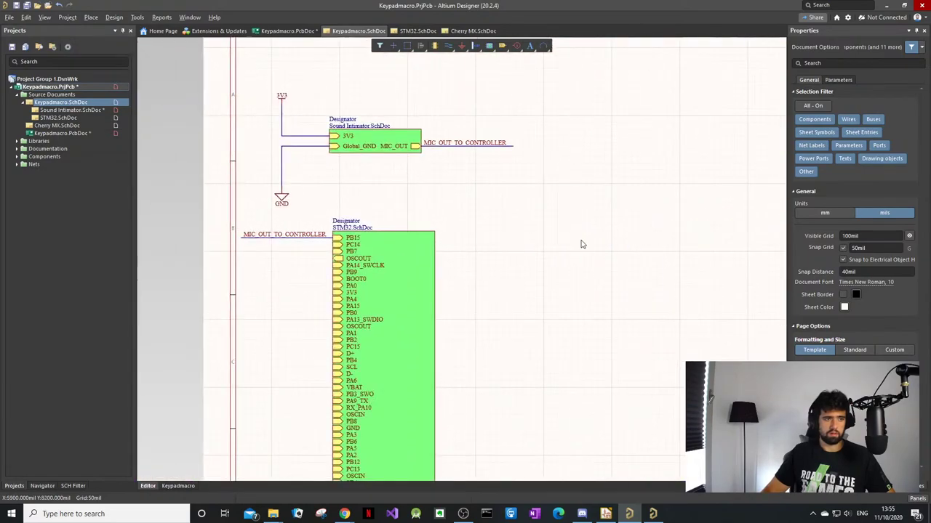
Step: Rename the supply power port feeding the Sound Intimator sheet symbol to +3V3
scroll(285, 102, "up", 2, "ctrl")
double_click(284, 102)
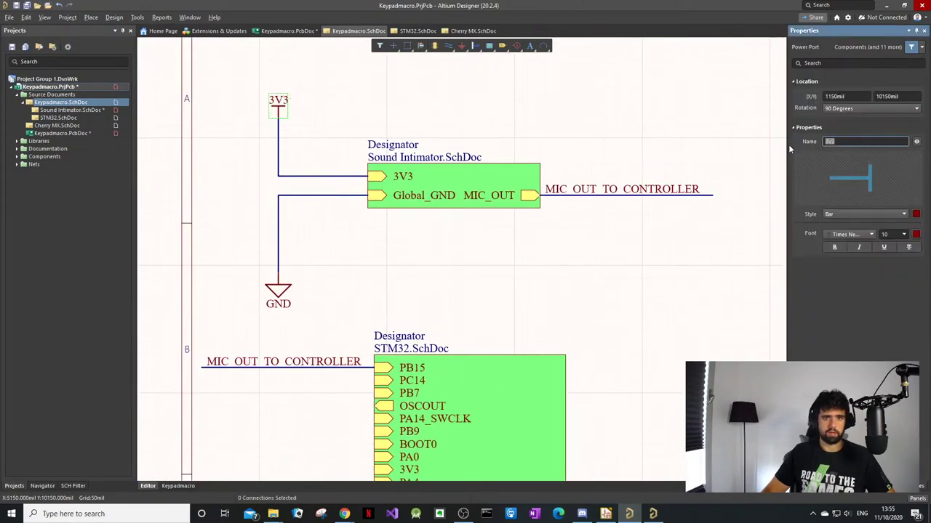
type("+")
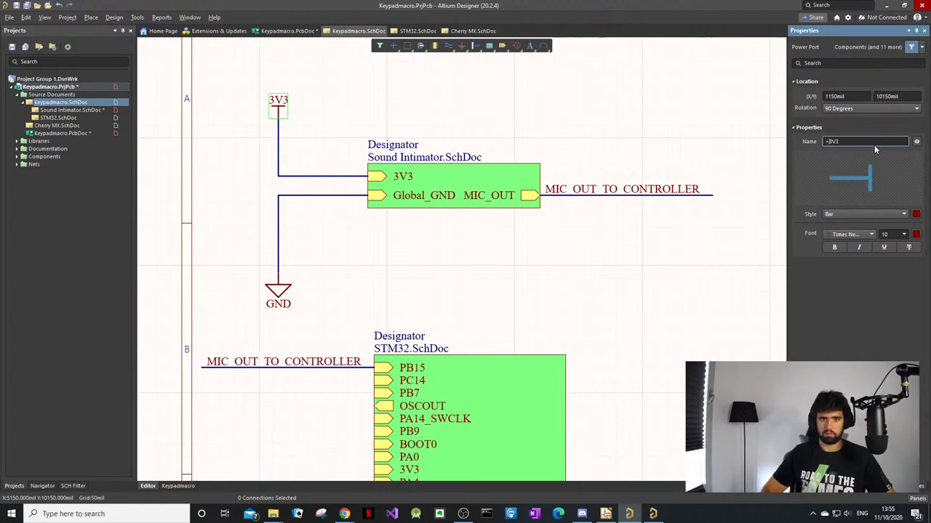
key("Return")
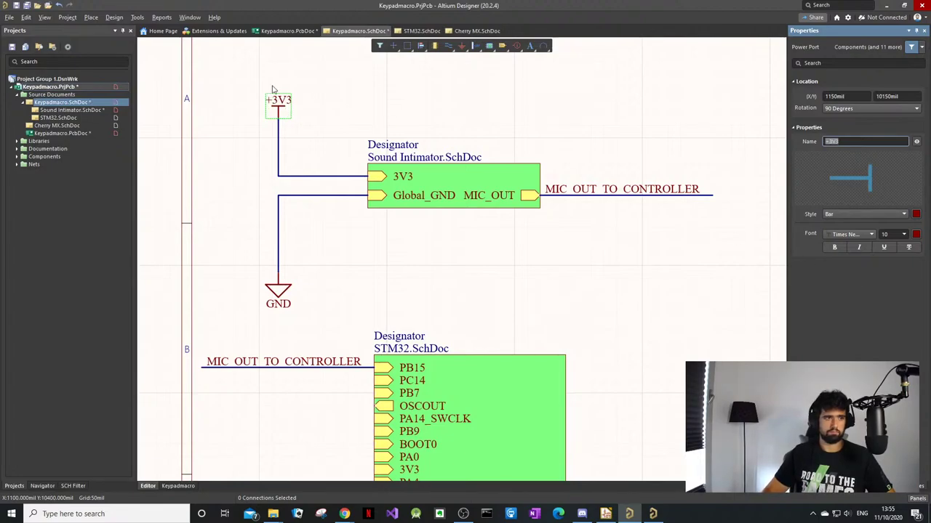
Step: Update Keypadmacro.PcbDoc from the schematic, continuing without matching nets manually, and create and execute the engineering change order
left_click(115, 18)
left_click(131, 34)
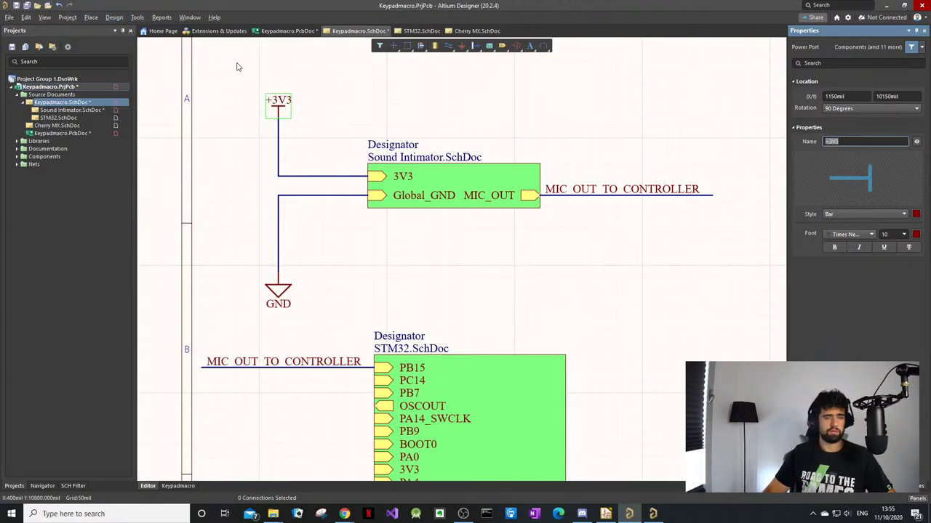
left_click(498, 280)
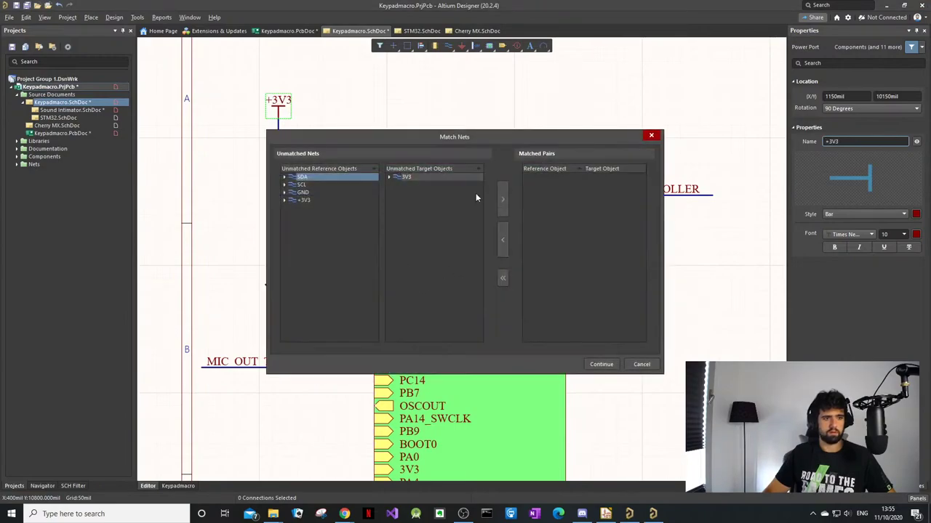
left_click(603, 365)
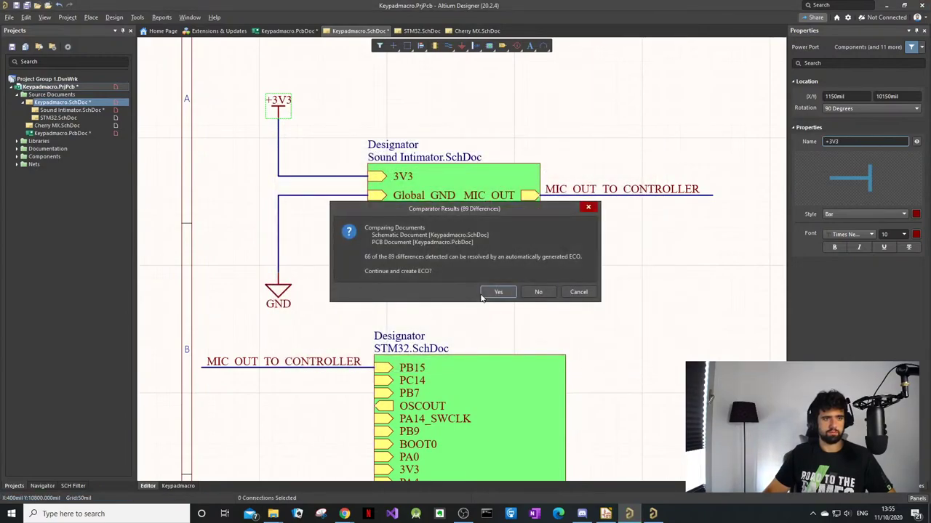
left_click(498, 292)
left_click(282, 363)
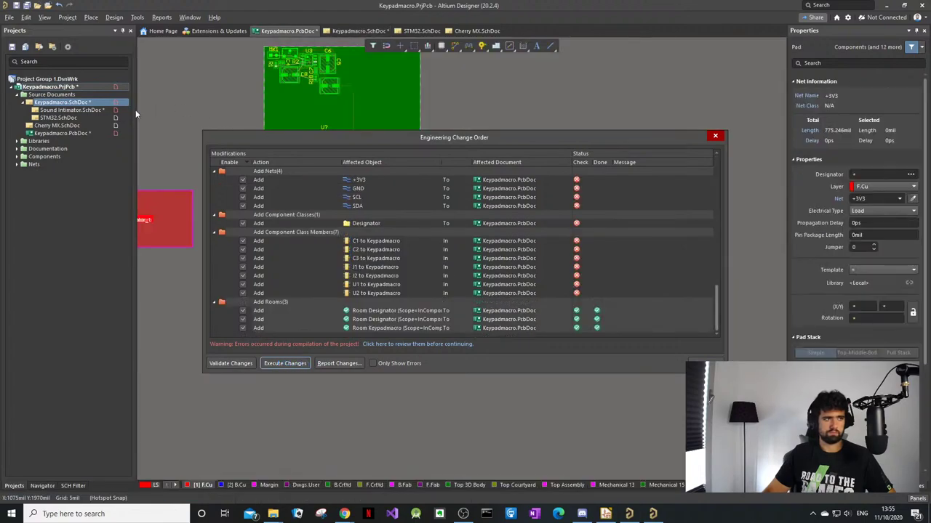
Step: Close the engineering change order and delete the red room beside the board
left_click(704, 363)
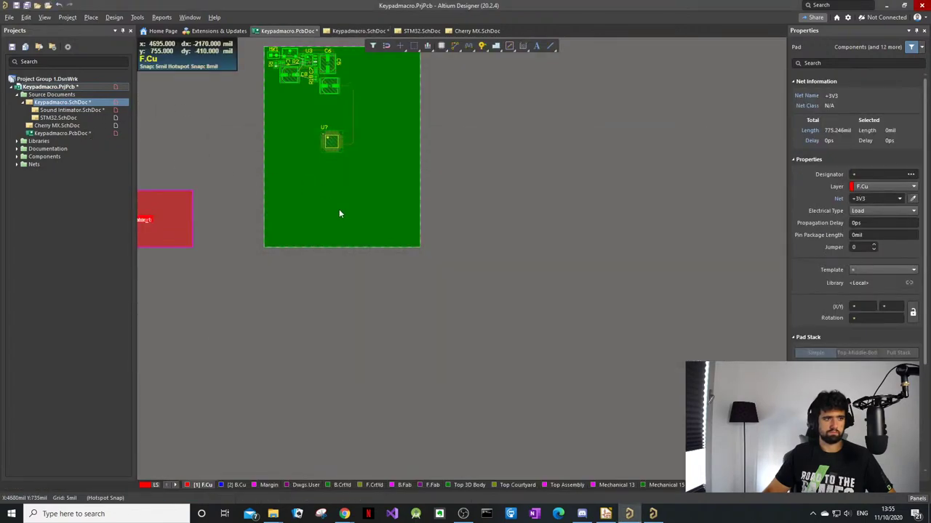
left_click(182, 237)
key("Delete")
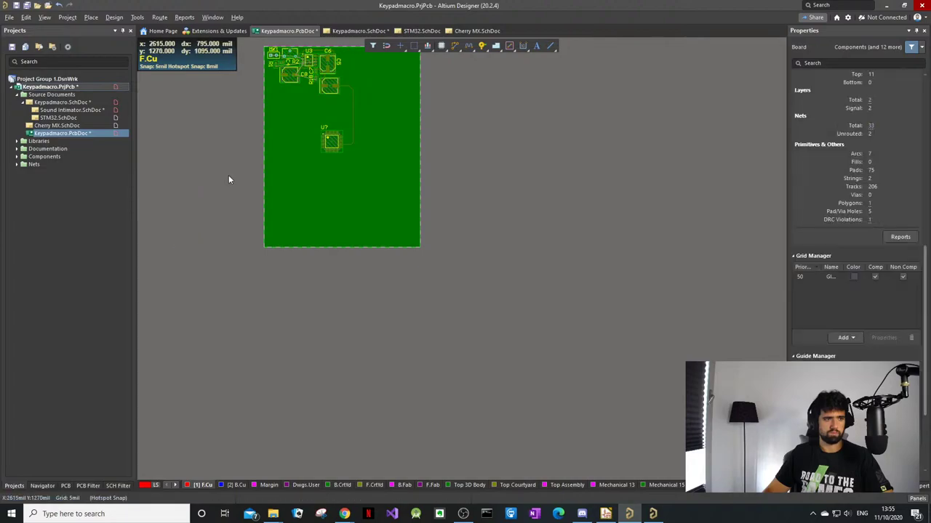
Step: Select the board-wide F.Cu polygon and check its assigned net, layer and pour status
scroll(383, 113, "up", 3, "ctrl")
left_click(383, 116)
key("r")
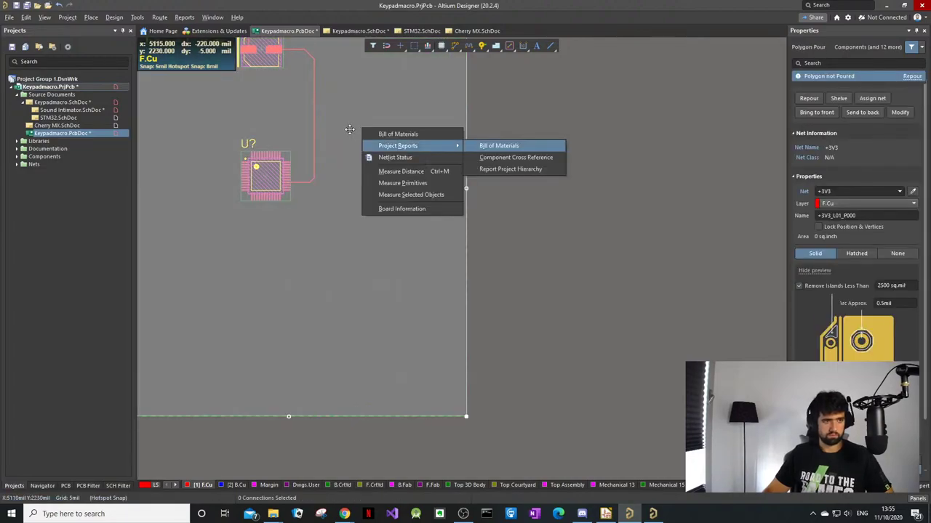
key("Escape")
left_click(498, 95)
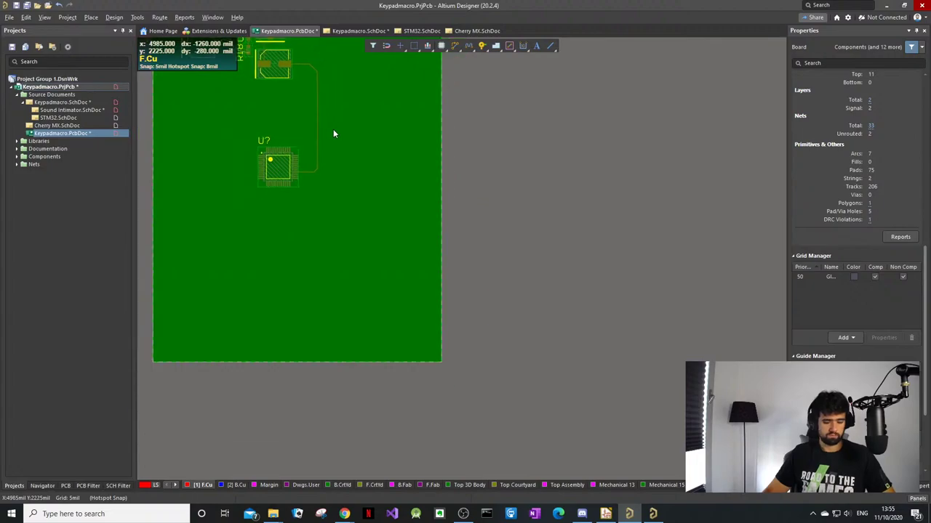
scroll(331, 128, "down", 1, "ctrl")
right_click(328, 129)
left_click(338, 99)
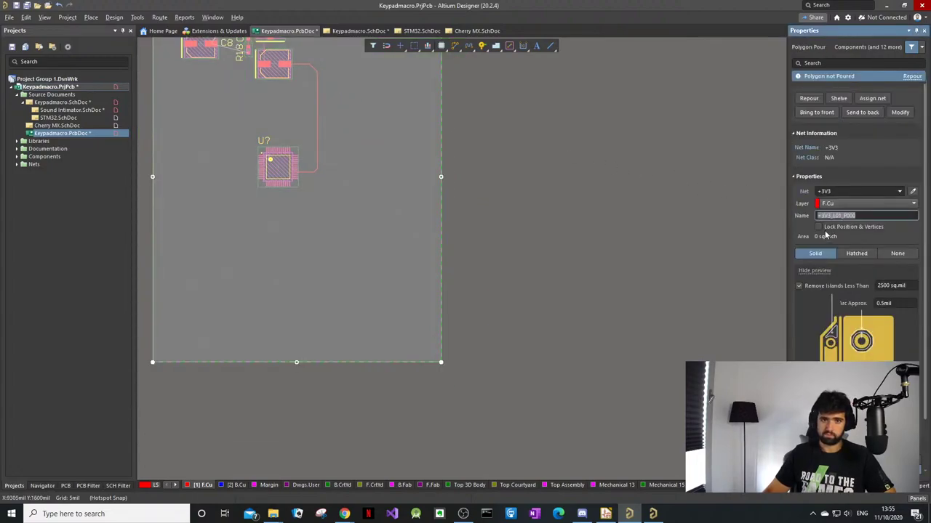
left_click(632, 215)
Step: Compile the PCB project and dismiss the compile messages
scroll(400, 177, "down", 1, "ctrl")
right_click_drag(363, 91, 451, 242)
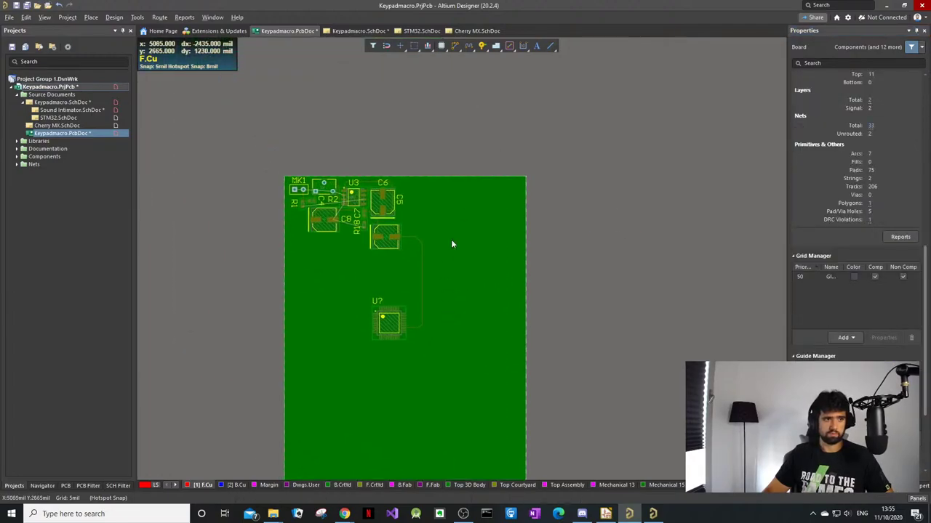
left_click(377, 220)
scroll(378, 219, "up", 4, "ctrl")
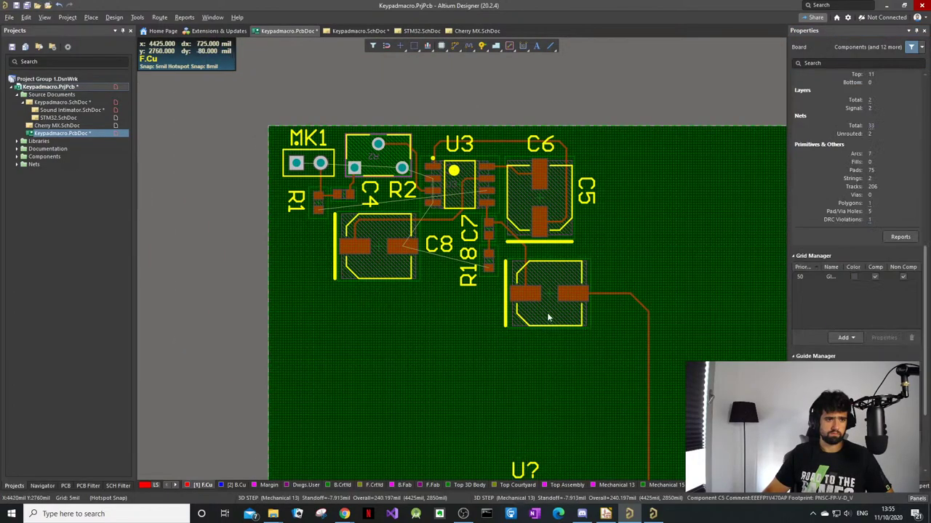
scroll(417, 227, "up", 2, "ctrl")
scroll(416, 227, "up", 1, "ctrl")
key("c")
key("c")
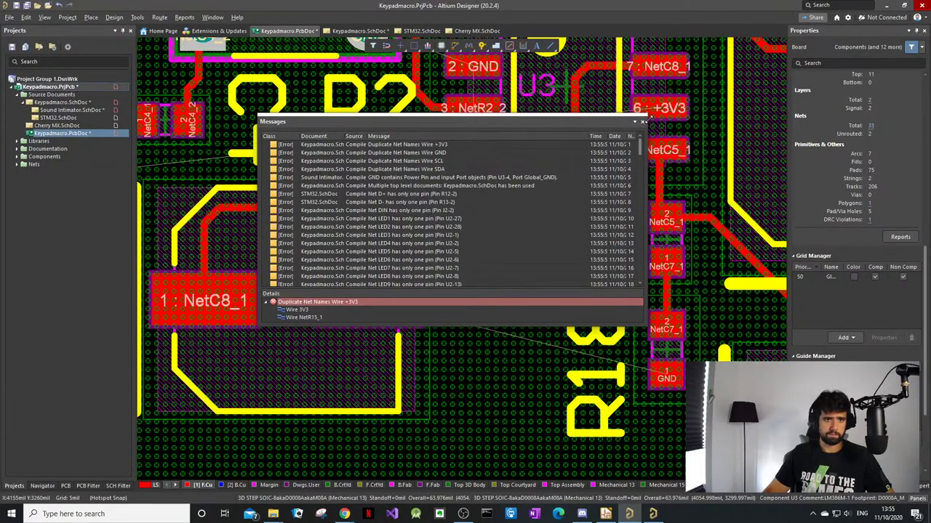
left_click(643, 121)
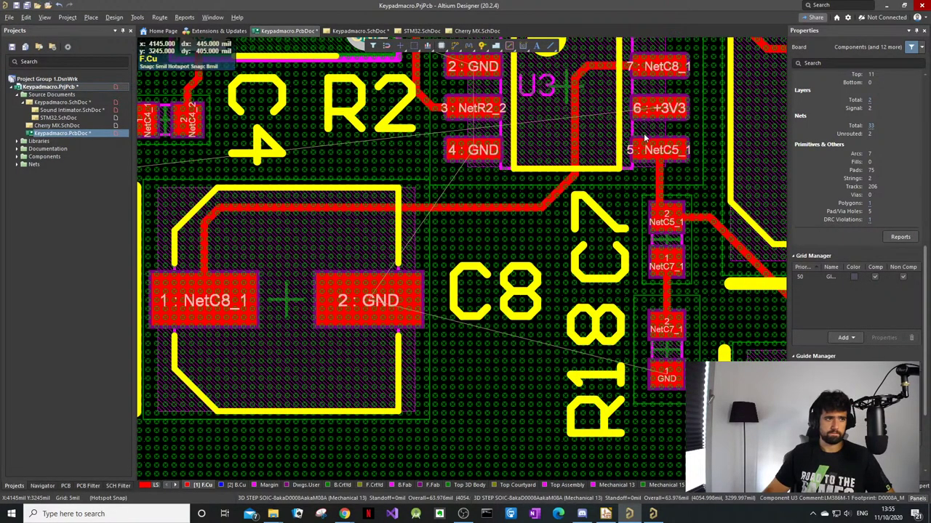
Step: Review the F.Cu polygon's fill style, island-removal and neck-removal settings
scroll(644, 138, "down", 2, "ctrl")
right_click_drag(667, 162, 396, 55)
key("p")
key("g")
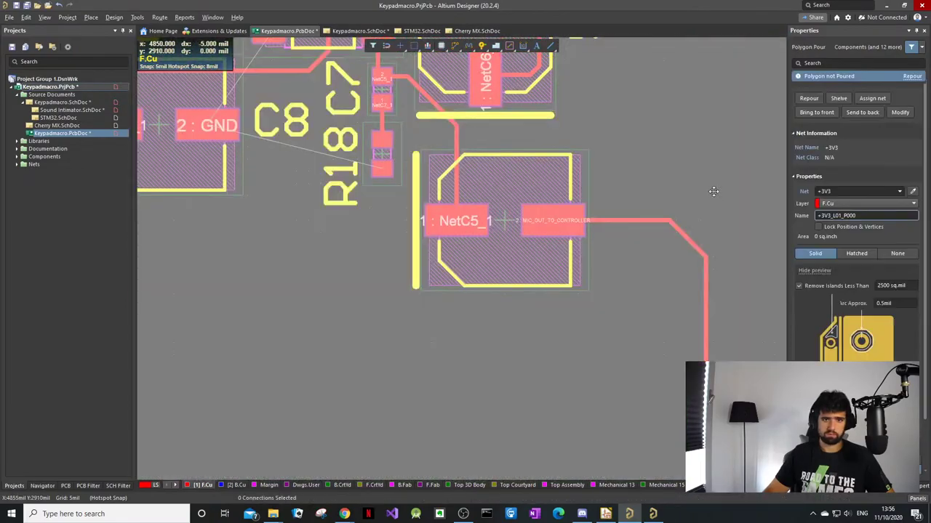
key("Tab")
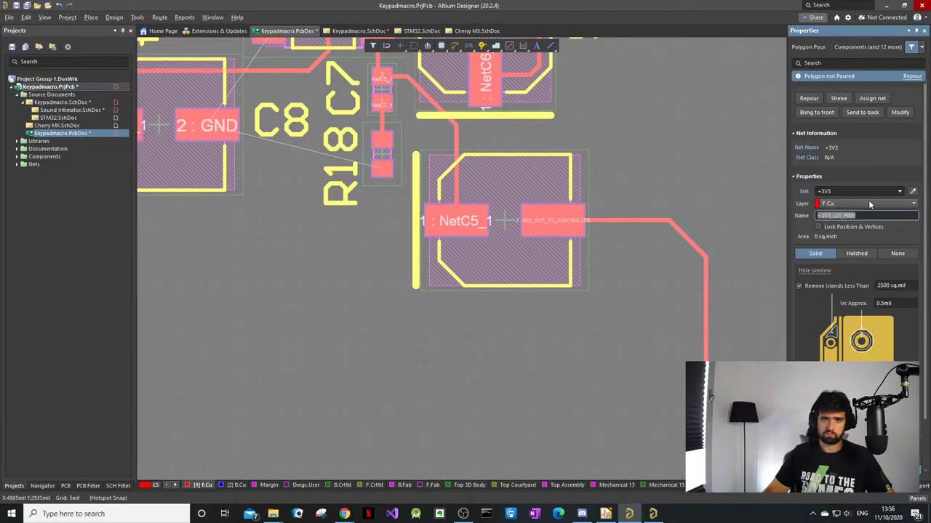
scroll(865, 273, "down", 2)
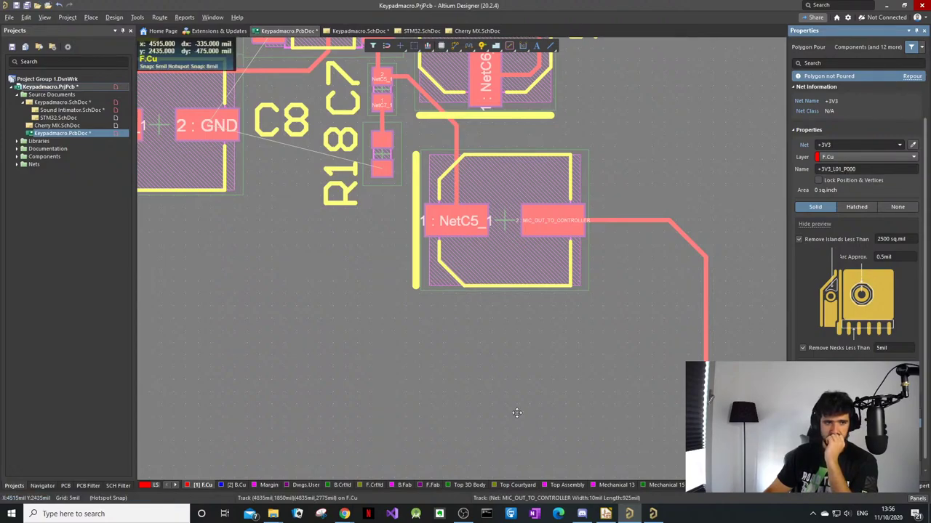
scroll(474, 311, "down", 5, "ctrl")
left_click(512, 304)
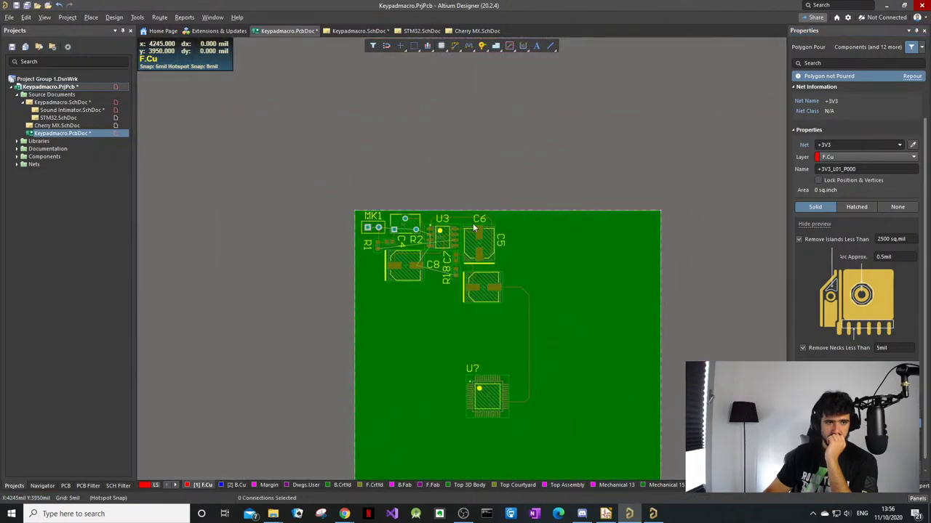
Step: Repour the +3V3 polygon on F.Cu and deselect it
scroll(513, 304, "up", 3, "ctrl")
left_click(615, 276)
right_click(614, 276)
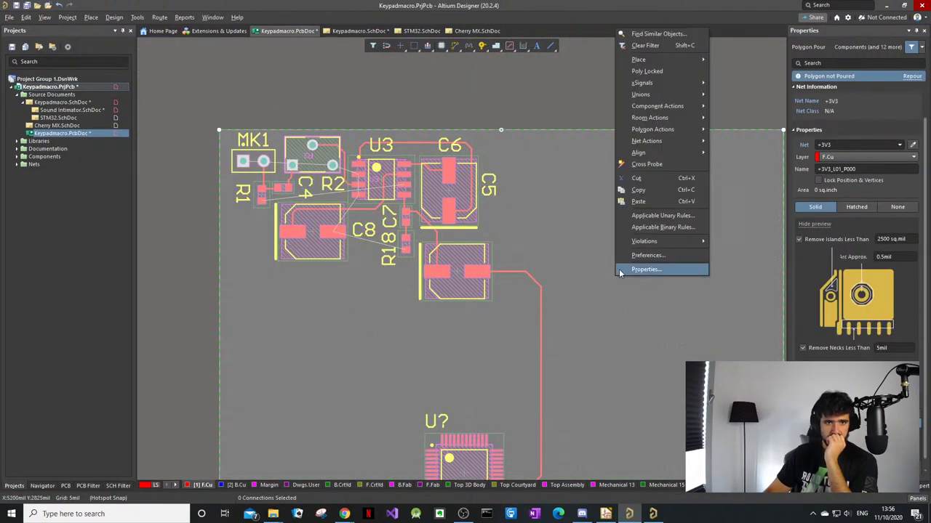
left_click(673, 70)
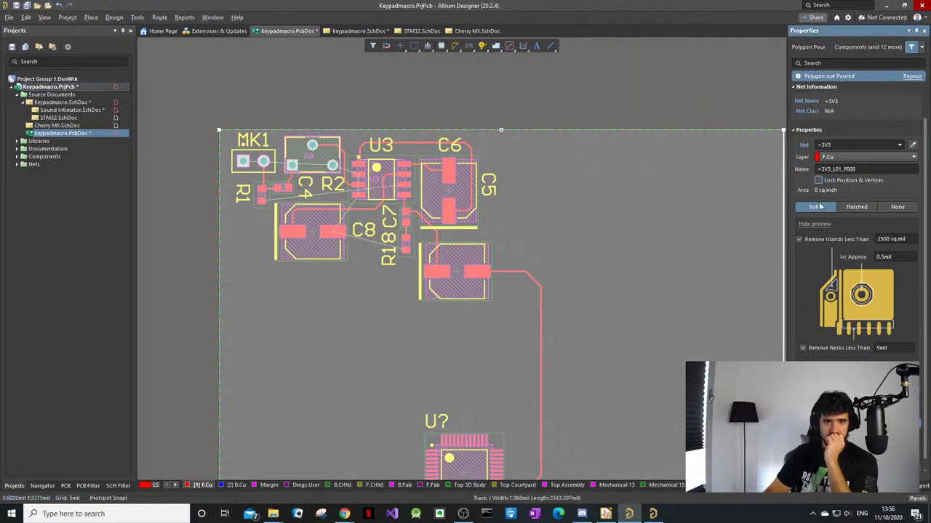
left_click(898, 144)
left_click(882, 157)
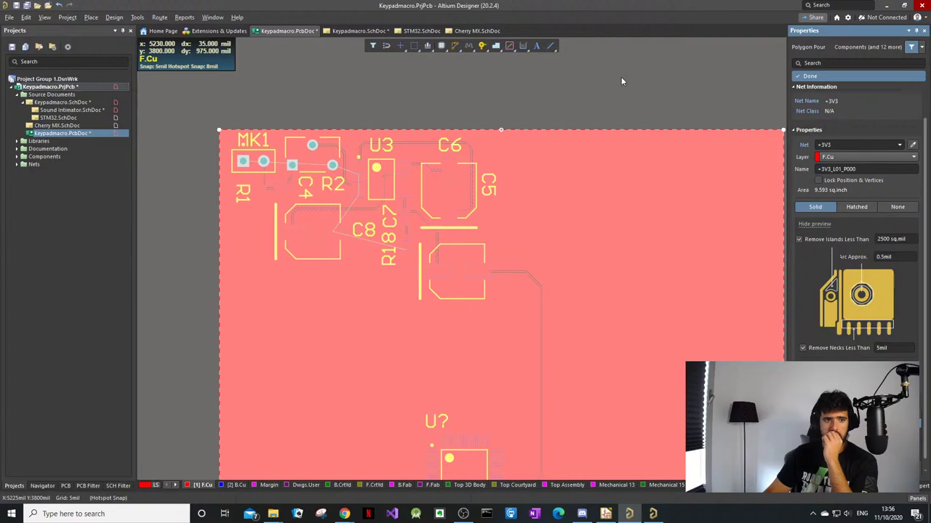
left_click(621, 77)
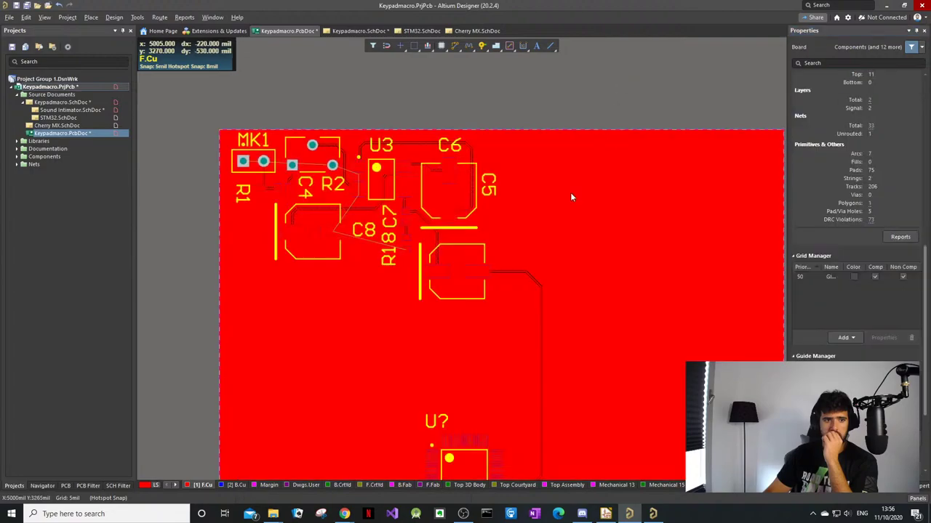
Step: Examine the poured F.Cu copper around U3, MK1, C8, R18 and C5 for its clearances and pad connections
scroll(572, 203, "down", 3, "ctrl")
right_click_drag(574, 212, 549, 221)
scroll(529, 233, "up", 3, "ctrl")
left_click(588, 195)
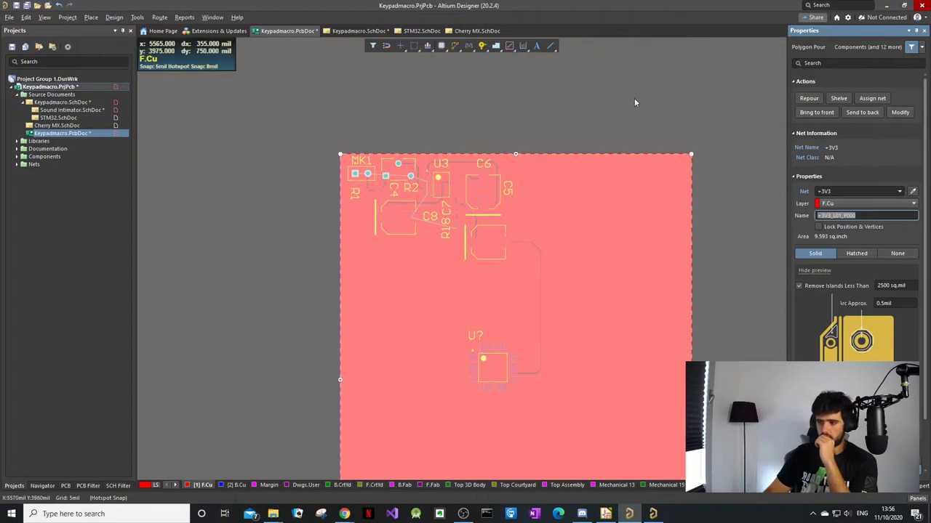
left_click(596, 98)
scroll(429, 183, "up", 6, "ctrl")
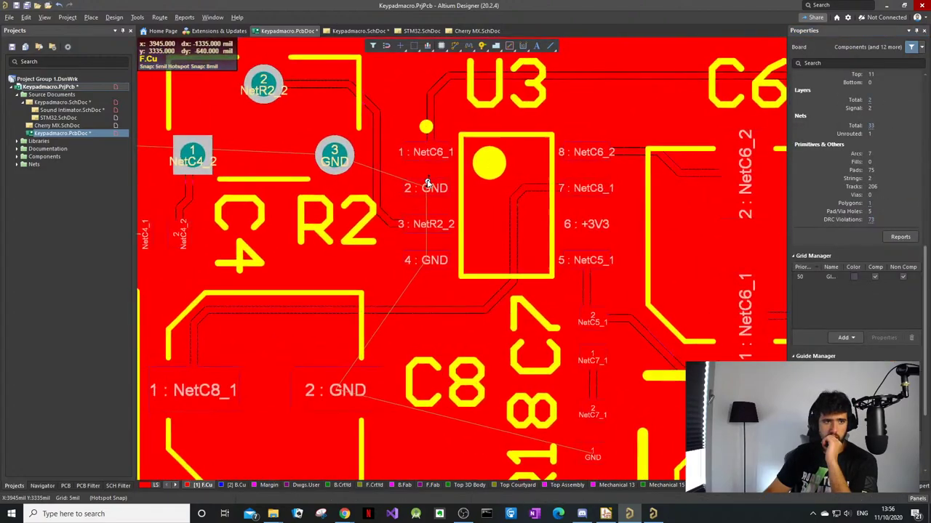
scroll(429, 190, "down", 6, "ctrl")
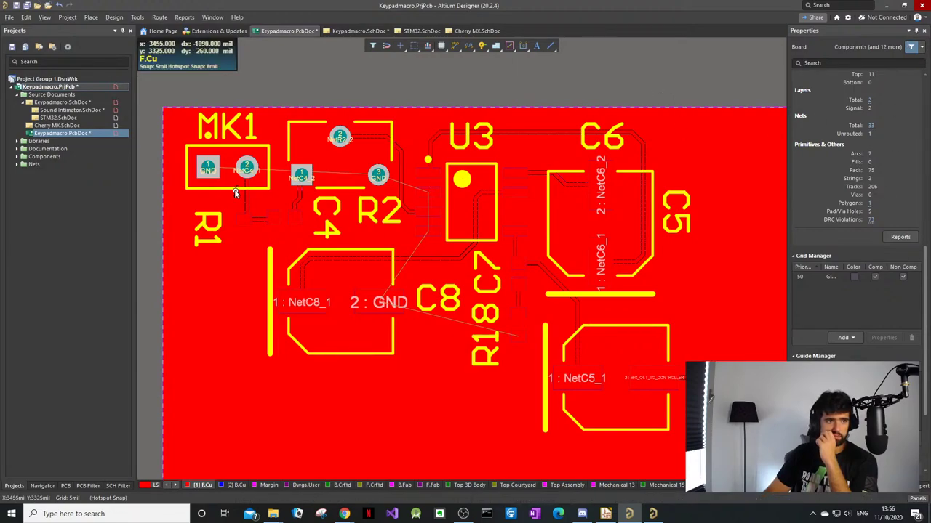
scroll(235, 188, "down", 2, "ctrl")
scroll(444, 290, "up", 5, "ctrl")
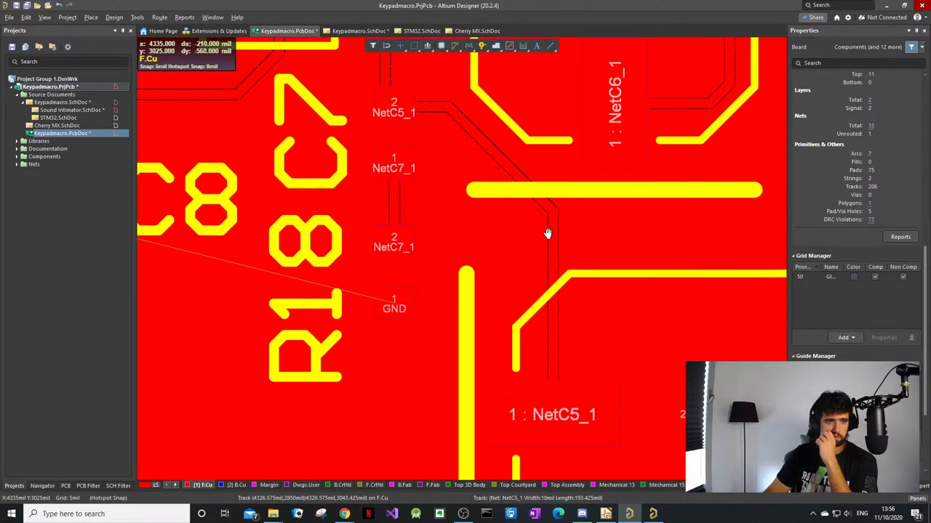
scroll(528, 220, "up", 1, "ctrl")
scroll(525, 233, "down", 5, "ctrl")
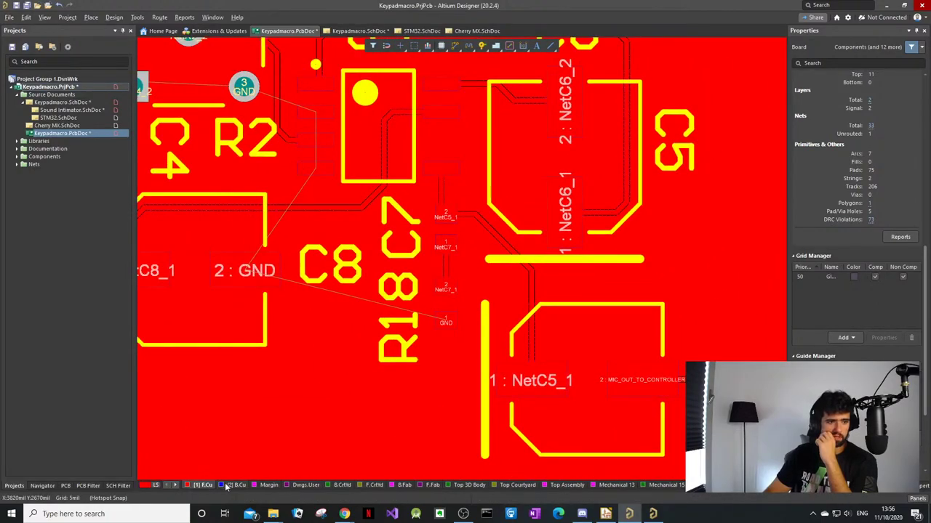
left_click(265, 485)
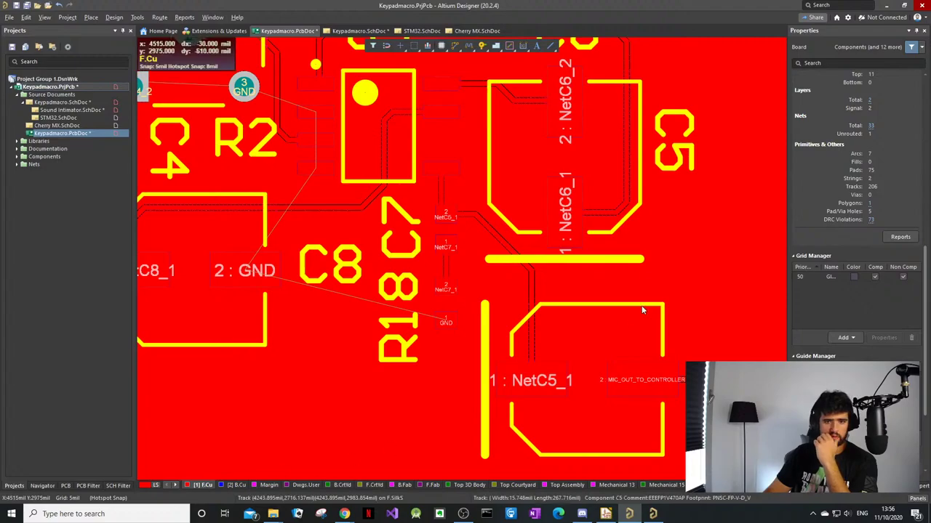
scroll(615, 153, "down", 4, "ctrl")
scroll(527, 171, "down", 1, "ctrl")
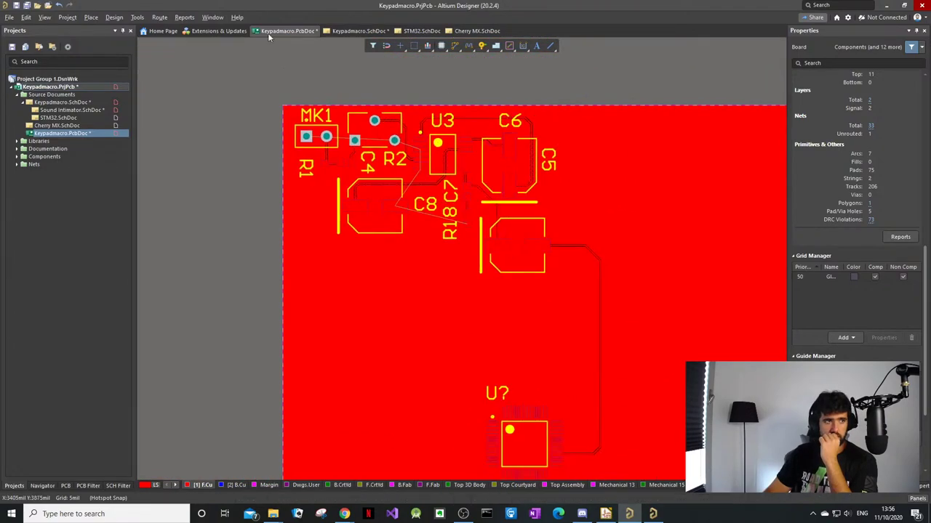
Step: Shelve the +3V3 polygon pour so the F.Cu tracks and pads can be worked on
left_click(157, 18)
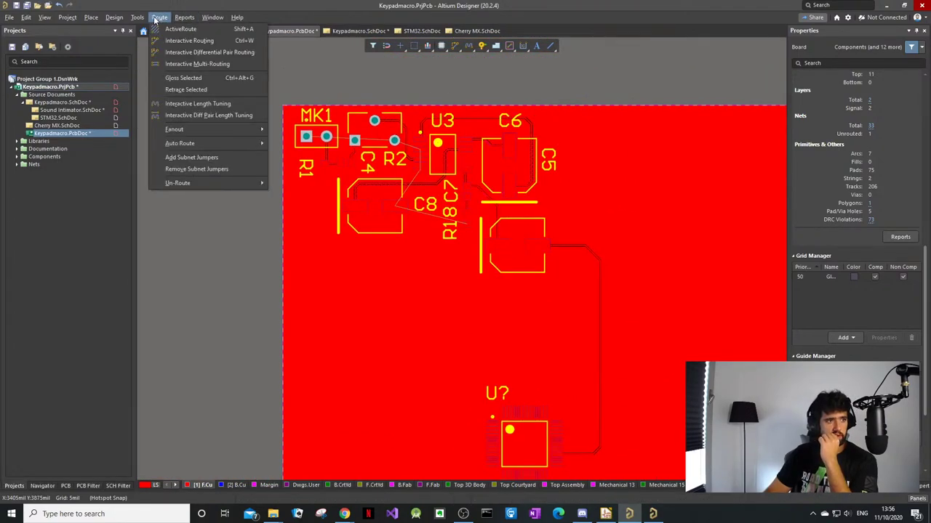
mouse_move(137, 19)
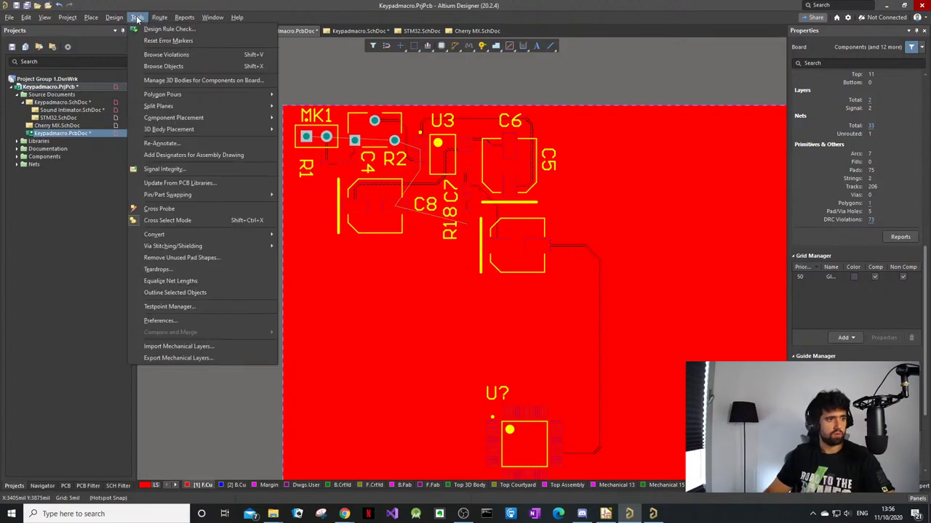
mouse_move(186, 96)
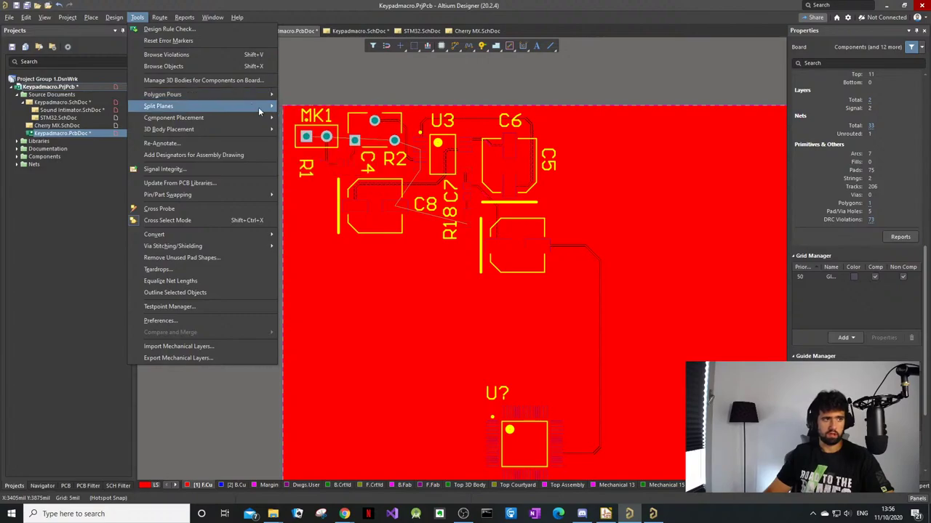
left_click(313, 107)
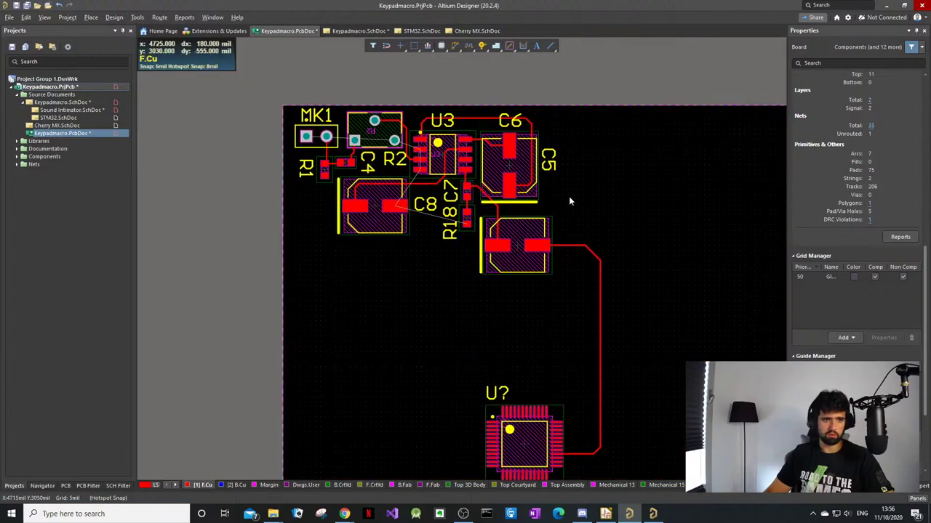
Step: Start a new solid polygon pour on F.Cu, anchoring its first two corners at the board's upper-left and upper-right corners
scroll(539, 207, "down", 1, "ctrl")
scroll(448, 201, "up", 5, "ctrl")
scroll(447, 201, "down", 4, "ctrl")
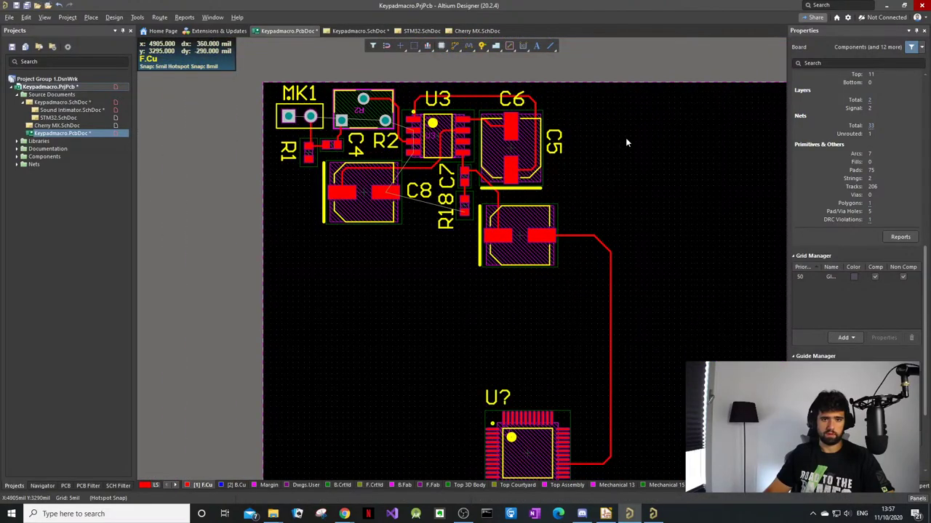
scroll(598, 145, "up", 2, "ctrl")
scroll(478, 114, "down", 3, "ctrl")
scroll(485, 123, "down", 1, "ctrl")
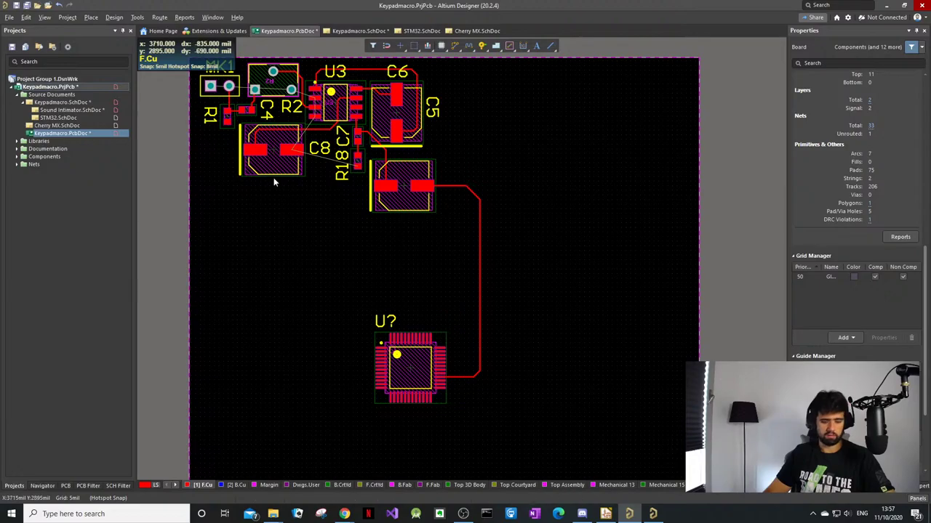
key("p")
left_click(324, 332)
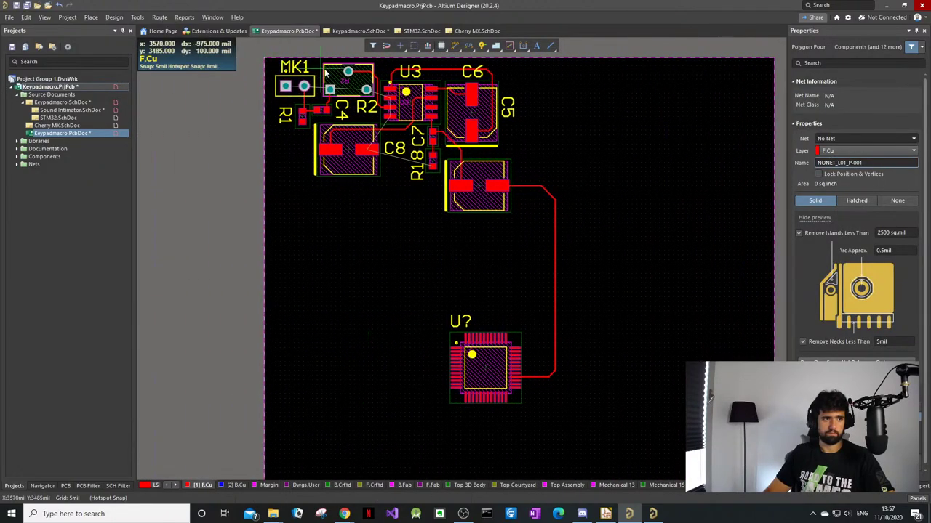
scroll(280, 82, "up", 4, "ctrl")
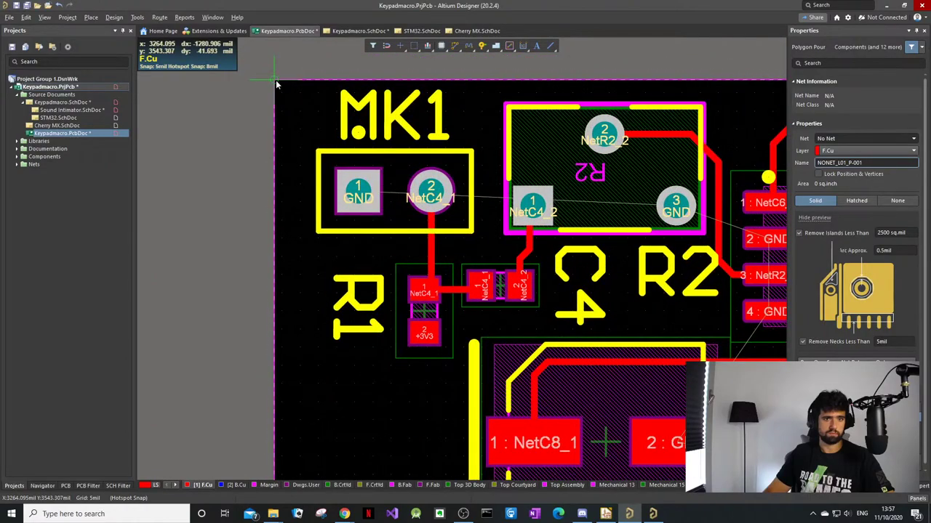
left_click(276, 80)
scroll(436, 102, "down", 2)
scroll(618, 113, "down", 6, "ctrl")
scroll(708, 114, "down", 2, "ctrl")
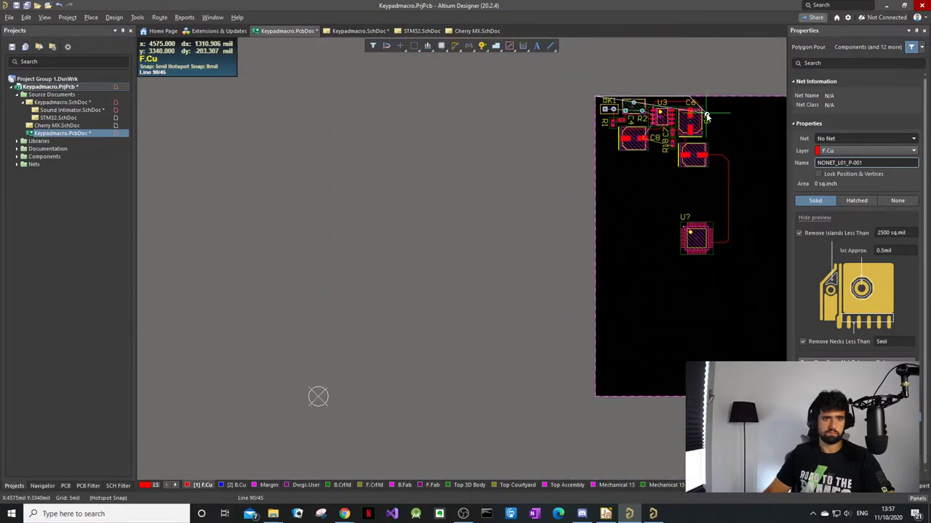
right_click_drag(709, 115, 336, 128)
scroll(575, 105, "up", 5, "ctrl")
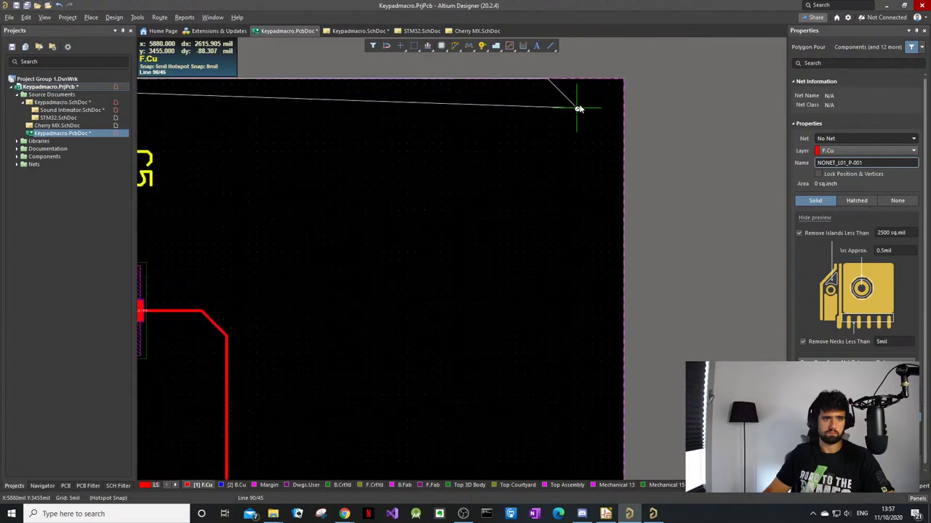
scroll(647, 63, "up", 6, "ctrl")
left_click(682, 51)
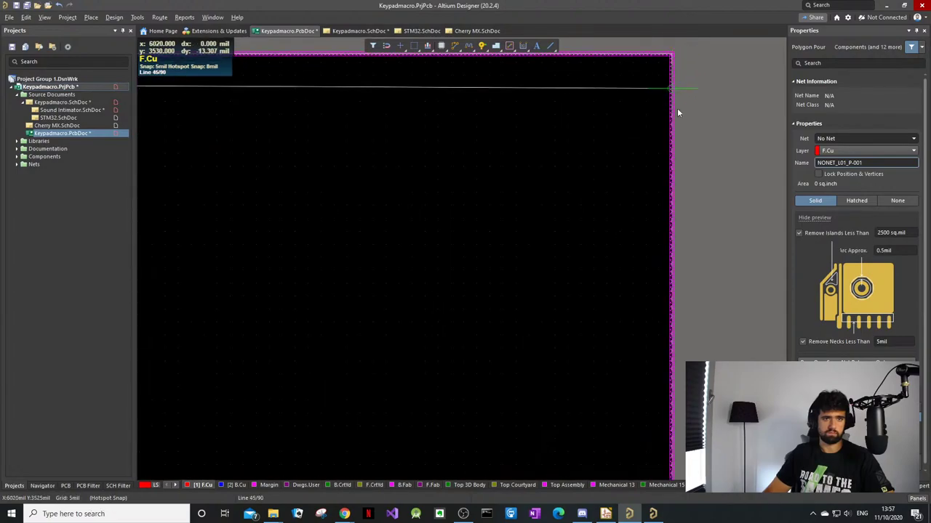
Step: Extend the polygon outline along the board edges to the lower-right and lower-left board corners
scroll(658, 258, "down", 3, "ctrl")
scroll(659, 259, "down", 10)
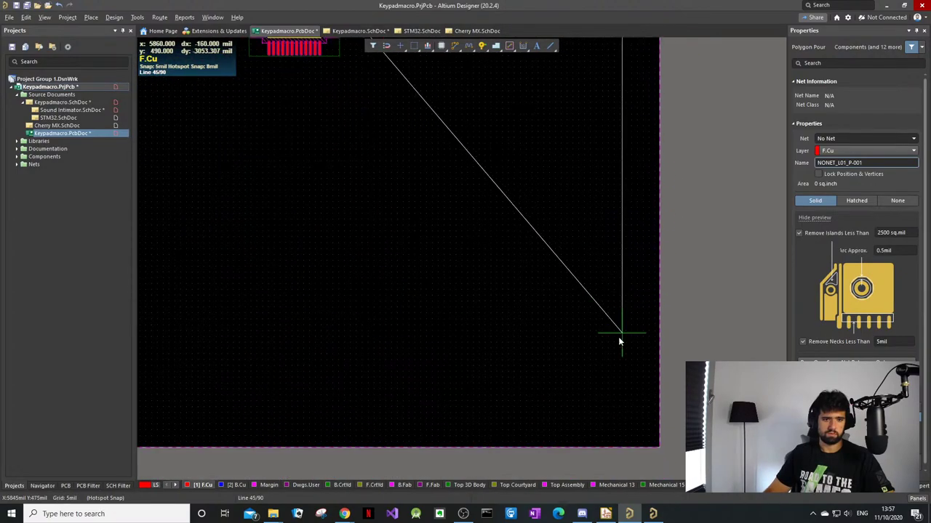
scroll(647, 374, "up", 3, "ctrl")
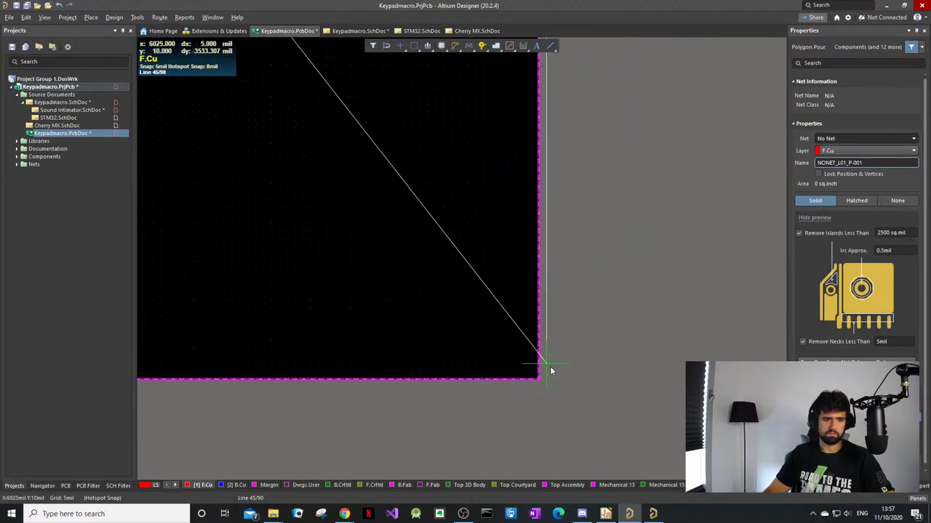
left_click(492, 429)
scroll(492, 429, "down", 3, "ctrl")
scroll(442, 408, "down", 6)
scroll(365, 289, "down", 3, "shift")
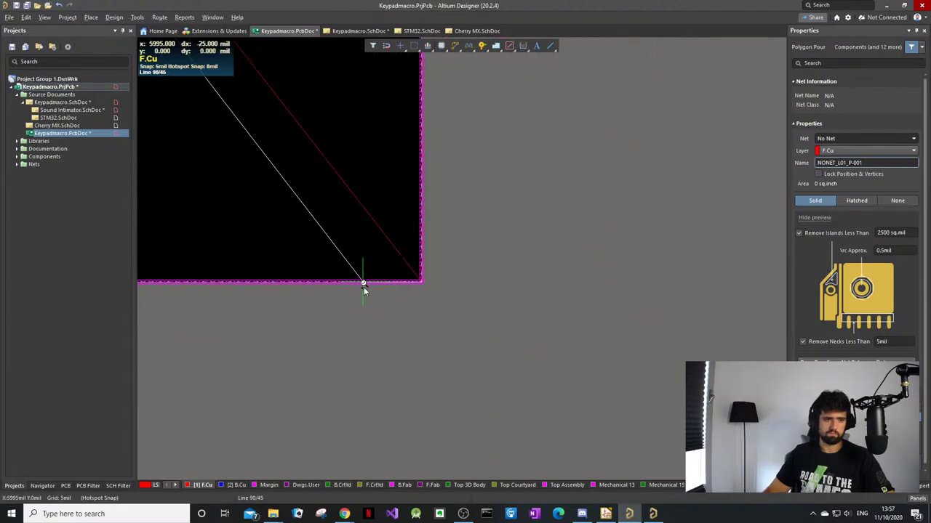
scroll(347, 270, "down", 2, "shift")
scroll(245, 232, "down", 4, "ctrl")
right_click_drag(532, 211, 563, 220)
scroll(216, 227, "down", 3, "ctrl")
scroll(149, 218, "up", 2, "shift")
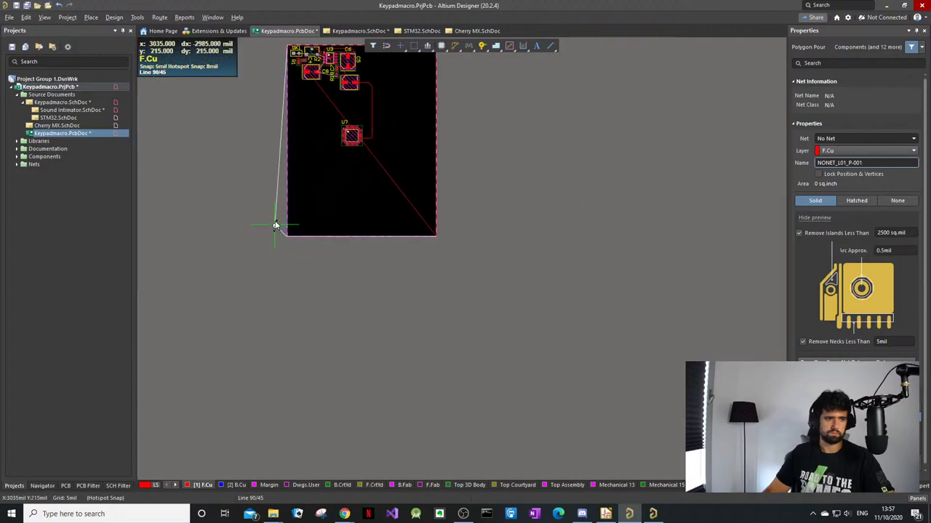
scroll(276, 224, "up", 3, "ctrl")
scroll(288, 253, "up", 4, "ctrl")
scroll(398, 277, "up", 3, "ctrl")
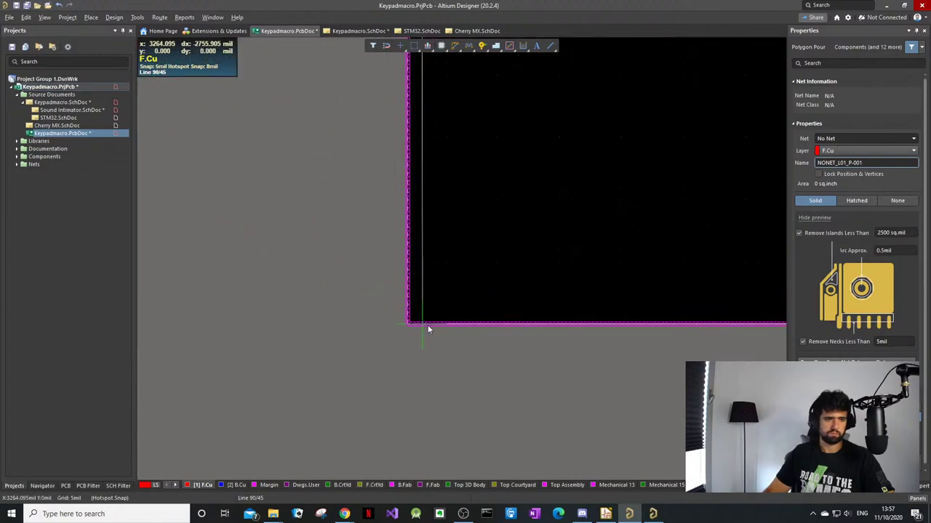
left_click(416, 324)
Step: Close the polygon outline at the board's upper-left corner above MK1 and finish the pour
scroll(423, 281, "up", 1)
scroll(423, 276, "down", 5, "ctrl")
scroll(421, 150, "down", 5, "ctrl")
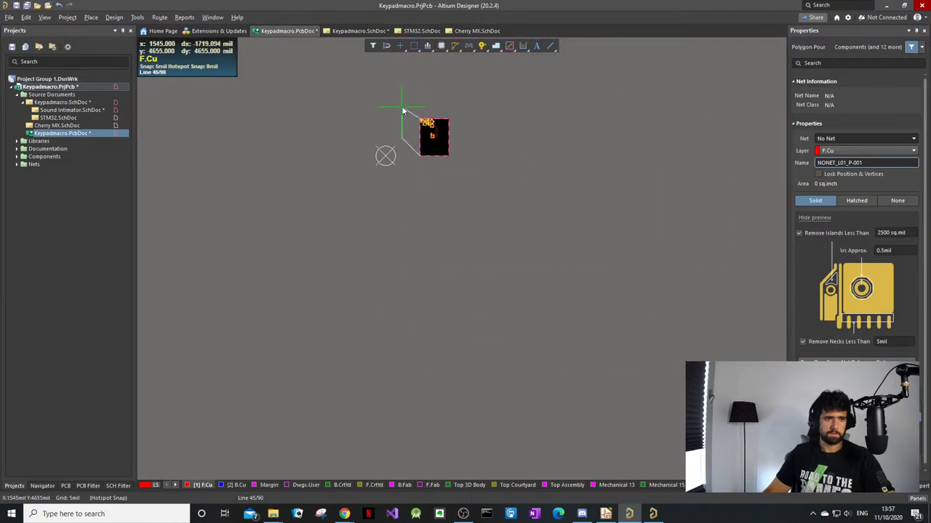
scroll(405, 115, "up", 2)
scroll(423, 201, "up", 2, "ctrl")
scroll(422, 202, "up", 6, "ctrl")
scroll(396, 145, "up", 1)
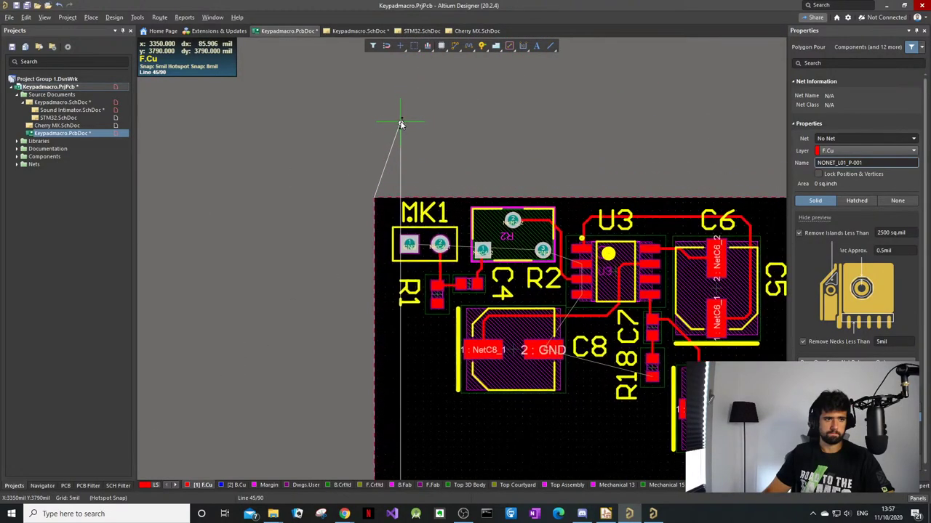
scroll(379, 276, "up", 1)
scroll(375, 333, "up", 2, "ctrl")
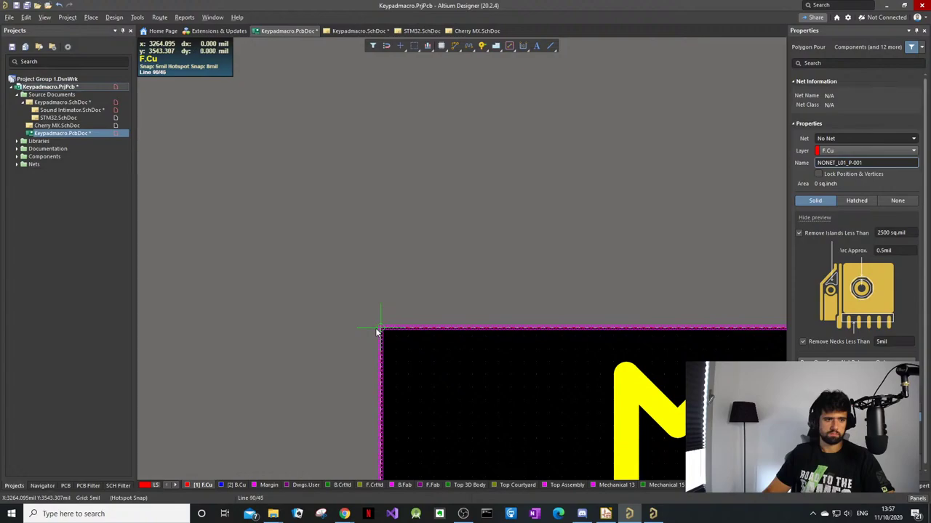
right_click(398, 278)
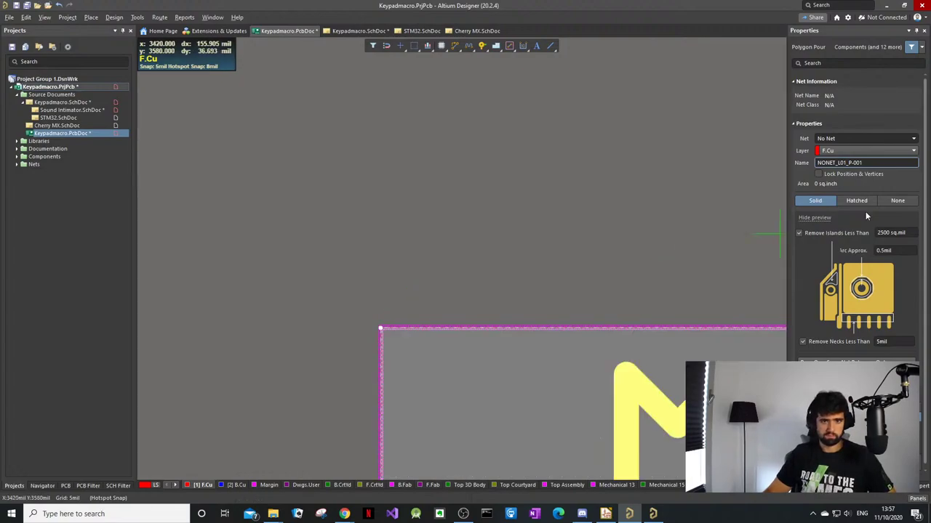
Step: Move the new polygon to layer B.Cu, assign it to net GND, and deselect it
left_click(877, 150)
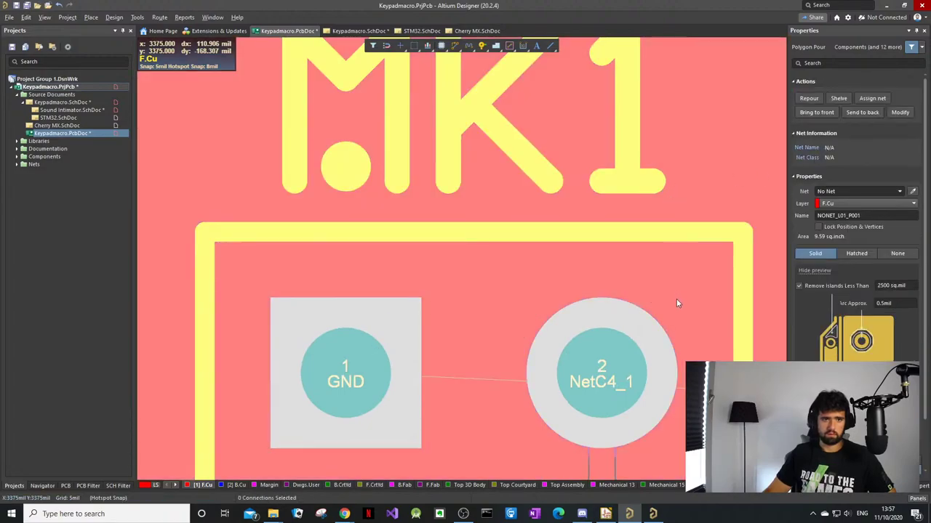
left_click(875, 202)
left_click(858, 222)
left_click(885, 190)
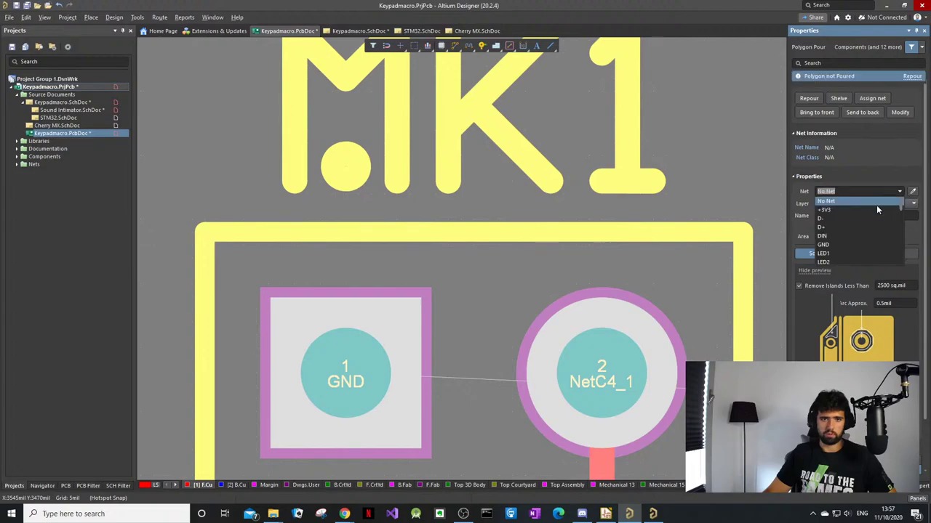
left_click(850, 244)
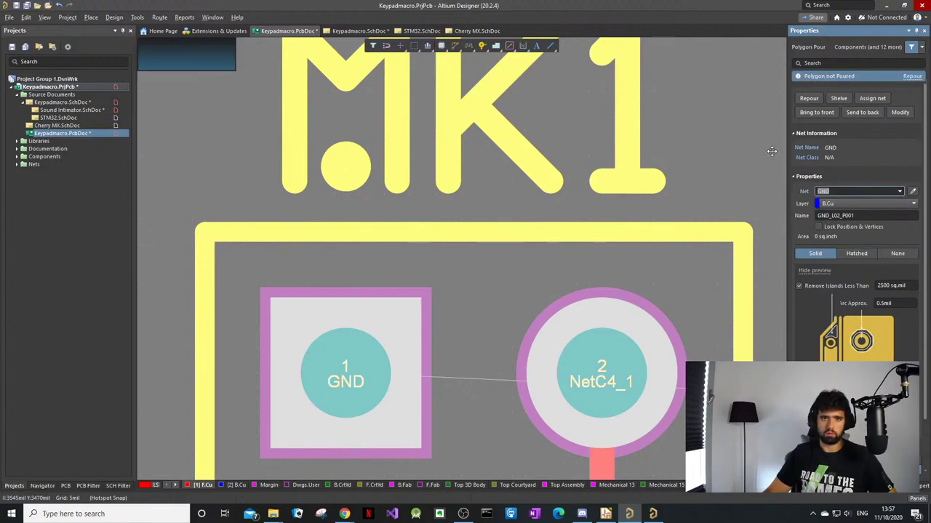
scroll(496, 143, "down", 4, "ctrl")
left_click(489, 79)
left_click(488, 74)
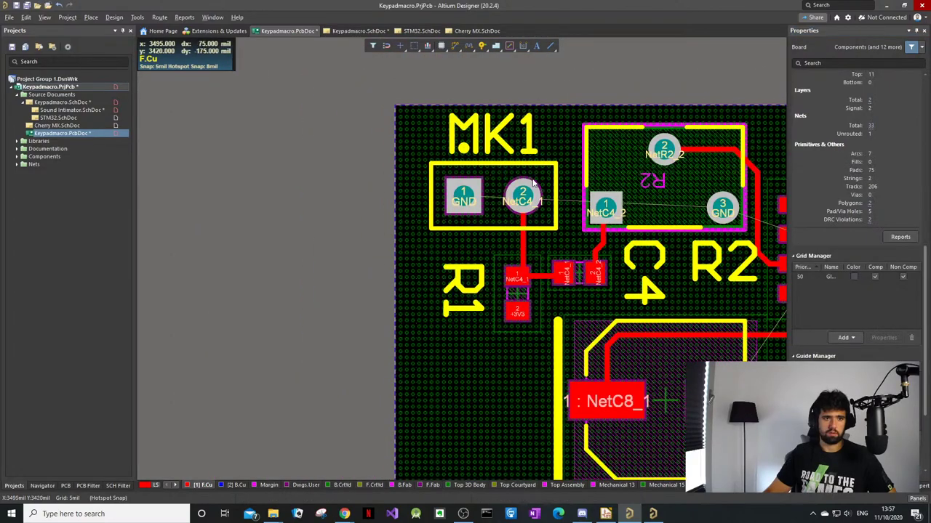
Step: Make B.Cu the active layer and shelve the GND polygon covering the board
scroll(551, 200, "down", 2, "ctrl")
right_click_drag(662, 395, 456, 332)
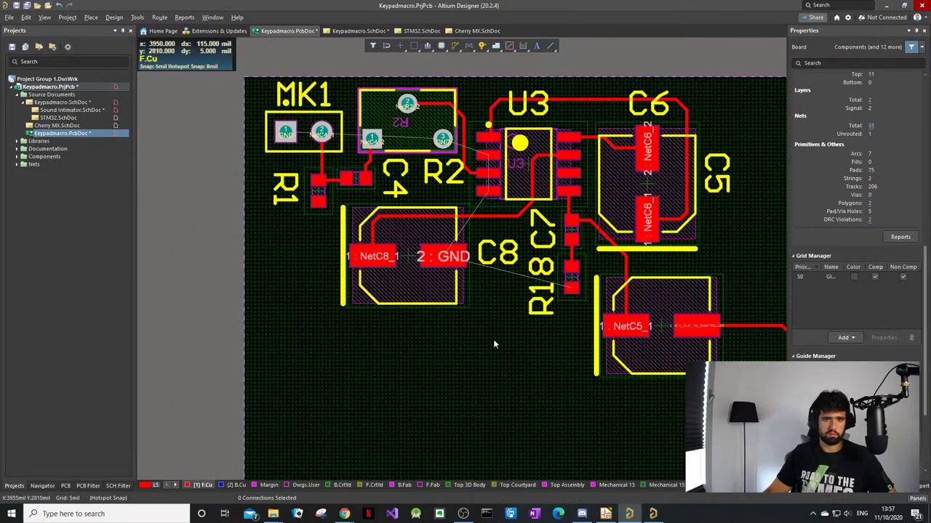
left_click(233, 485)
left_click(451, 387)
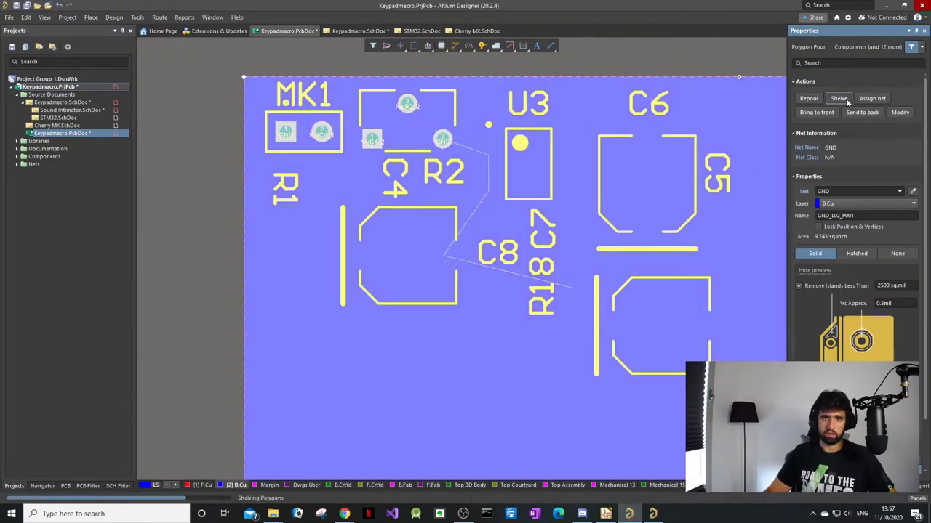
left_click(845, 102)
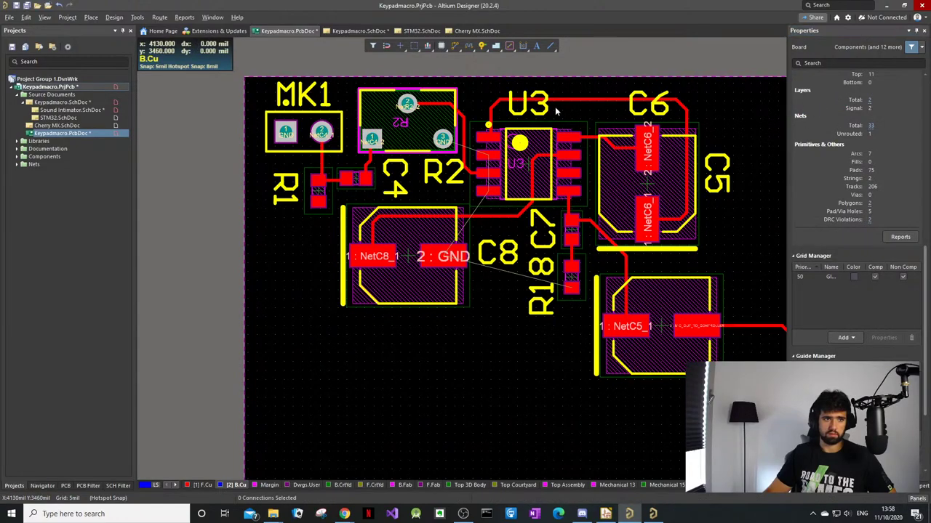
Step: Try placing a Thru 1:2 via beside C8, near its GND pad
scroll(392, 327, "down", 2, "ctrl")
scroll(408, 329, "up", 6, "ctrl")
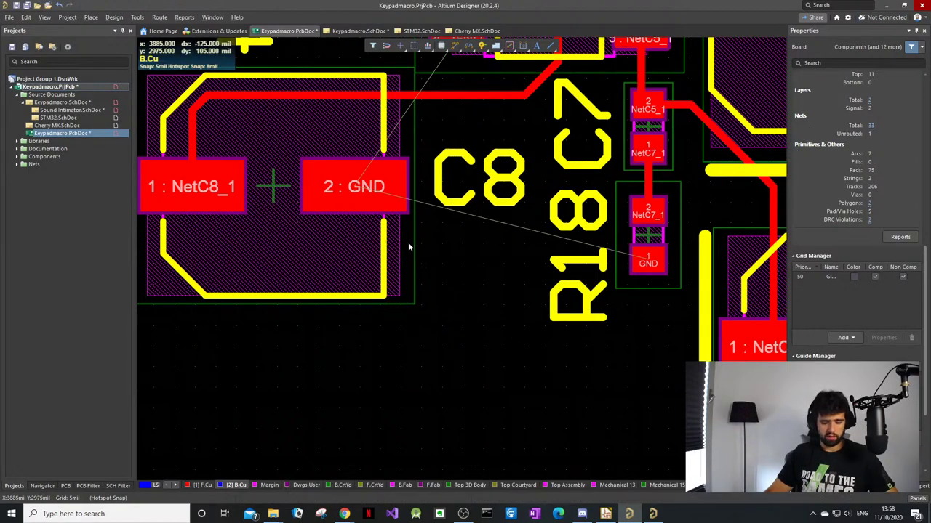
key("p")
left_click(448, 350)
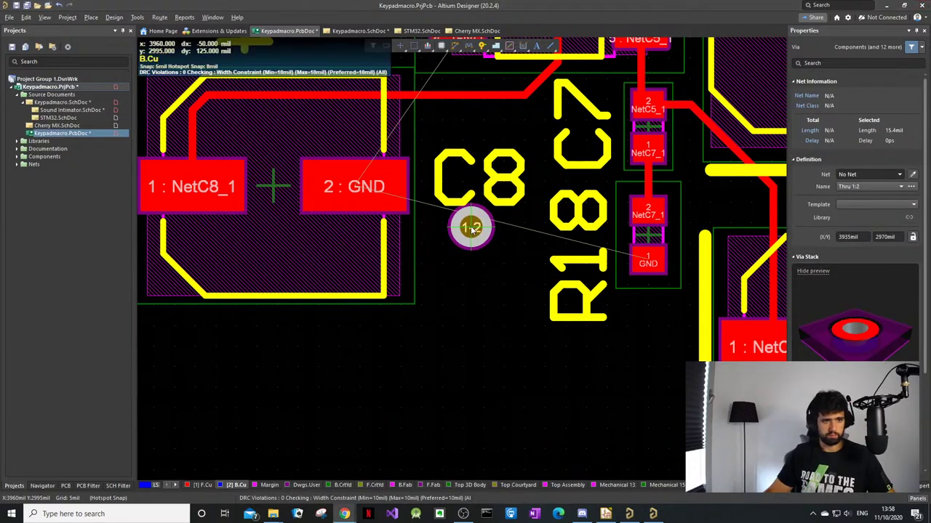
left_click(438, 285)
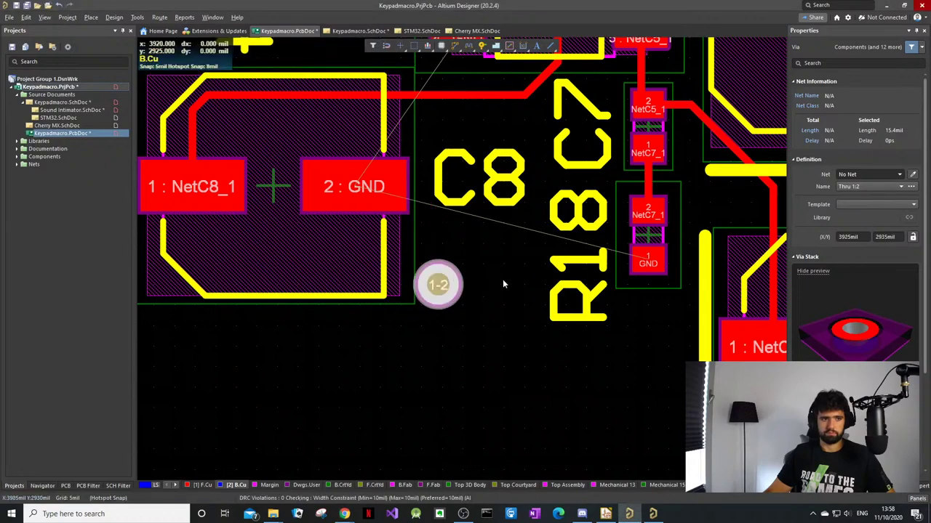
key("Delete")
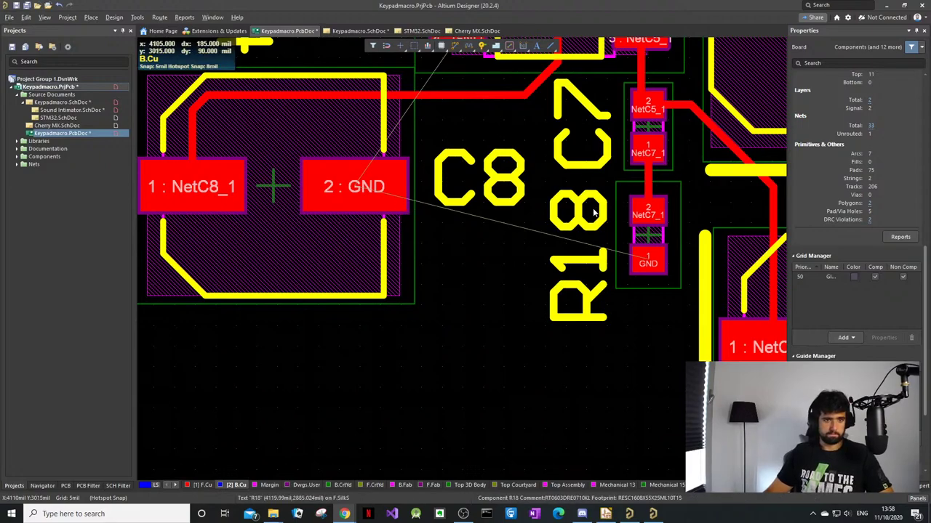
Step: Route a 10 mil F.Cu track from C8's GND pad toward R18 and end it with a Thru 1:2 via at about 3980, 2955 mil
key("ctrl+w")
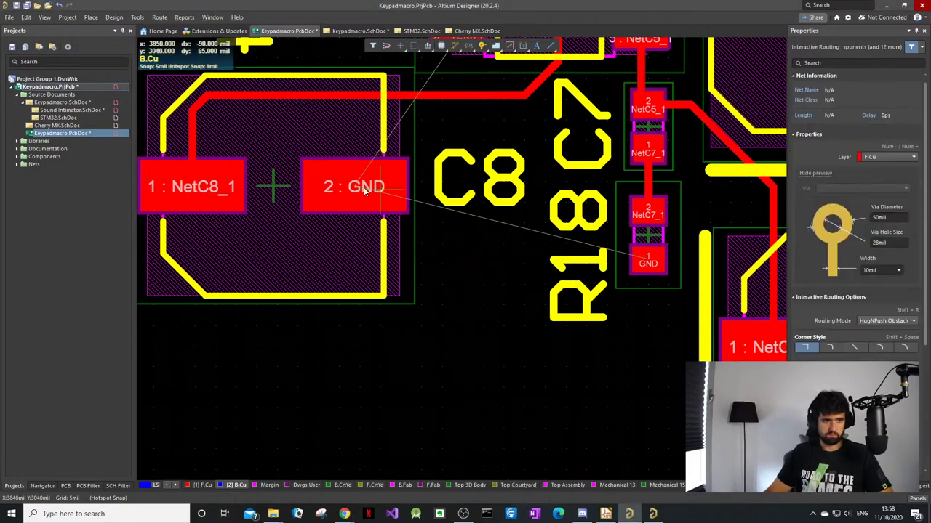
left_click(438, 184)
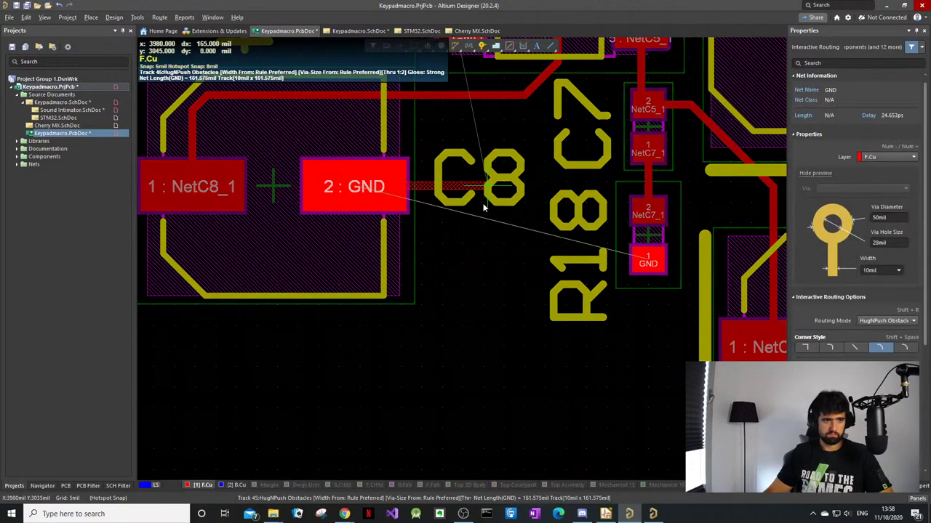
right_click(489, 262)
right_click(489, 261)
key("p")
key("v")
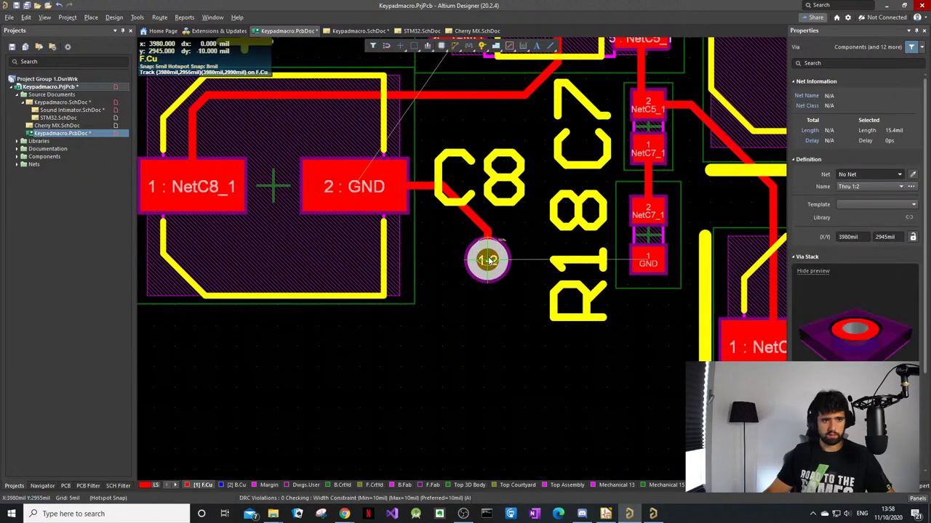
left_click(487, 260)
Step: Examine the unrouted GND connections between R2 pad 3 and U3 pads 2 and 4 and the space around them
scroll(494, 291, "down", 3, "ctrl")
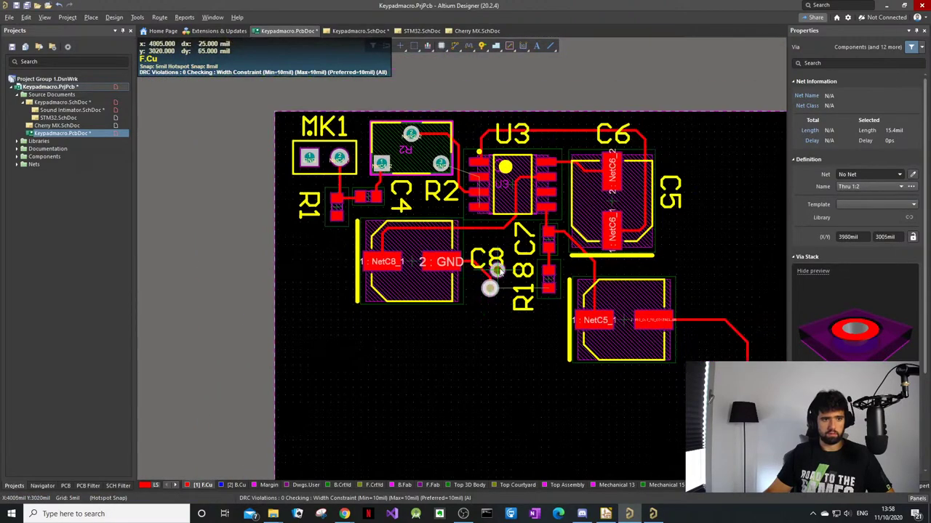
scroll(471, 186, "up", 5, "ctrl")
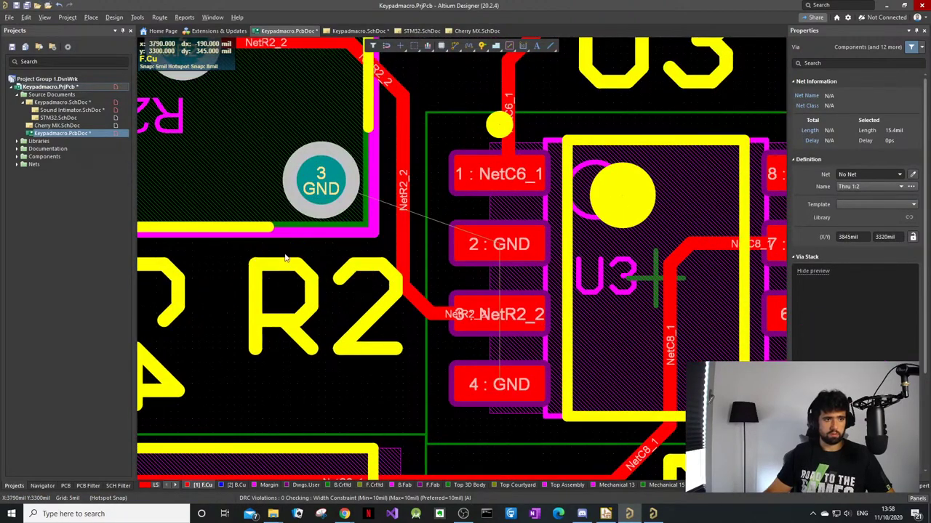
scroll(311, 250, "down", 4, "ctrl")
scroll(305, 249, "up", 4, "ctrl")
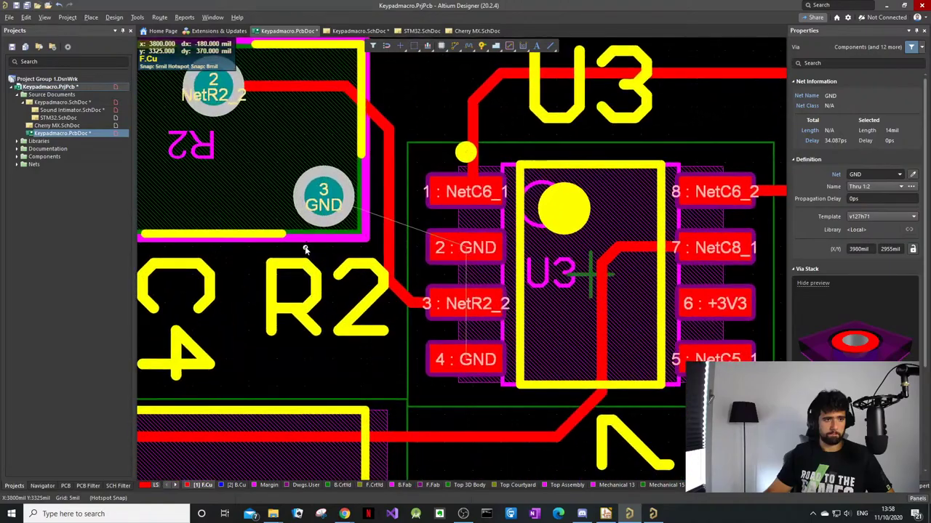
scroll(305, 249, "up", 2, "ctrl")
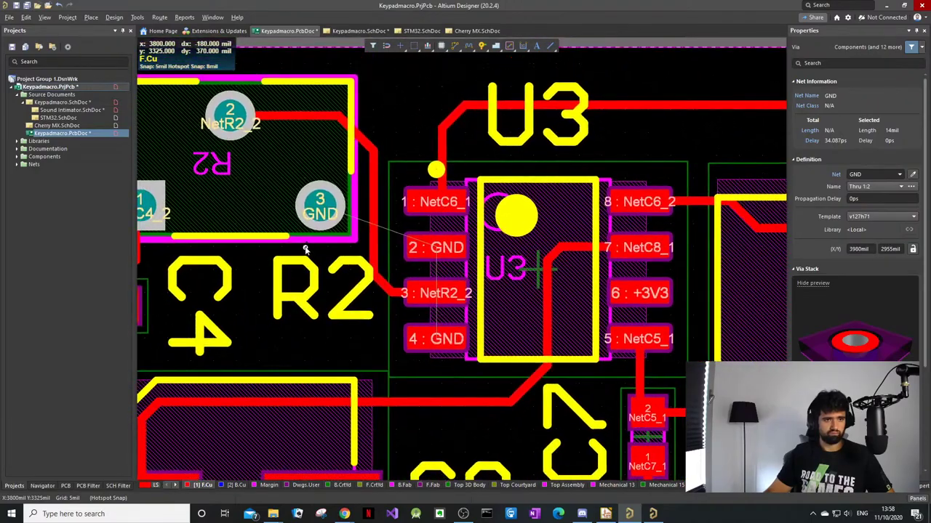
scroll(305, 250, "down", 2, "ctrl")
scroll(385, 243, "up", 1, "ctrl")
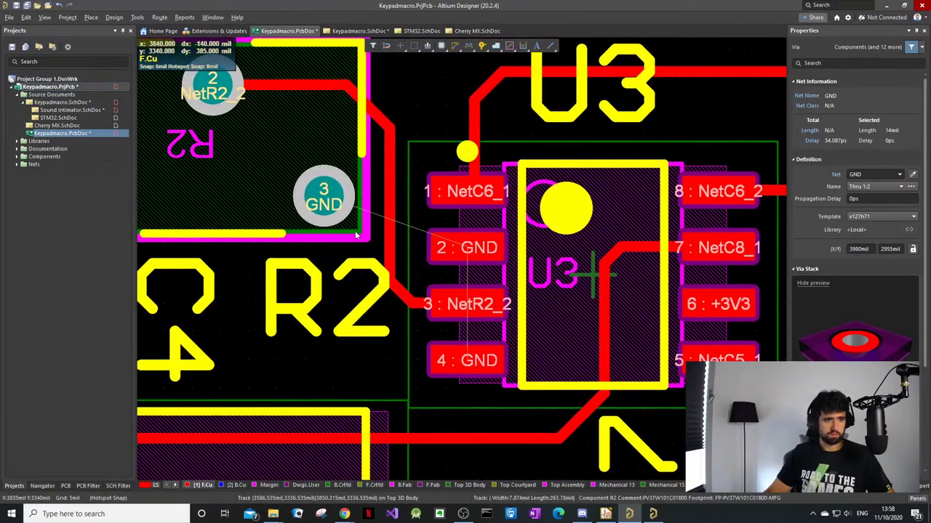
Step: Slide the NetR2_2 track segments away from U3 so they pass on the far side of R2's GND pad 3
left_click(386, 241)
left_click_drag(386, 241, 292, 249)
left_click_drag(351, 245, 282, 286)
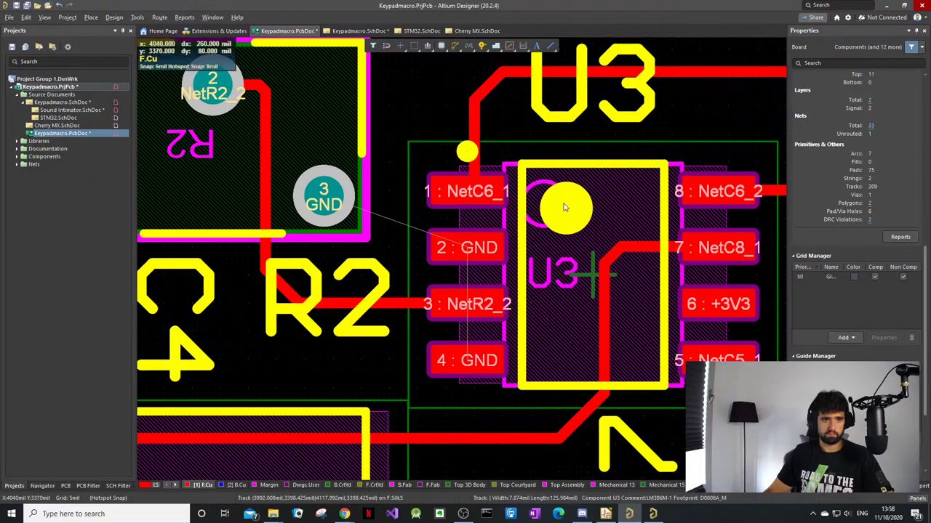
Step: Route a 10 mil F.Cu track from R2's GND pad 3 to U3's GND pad 2
key("p")
key("t")
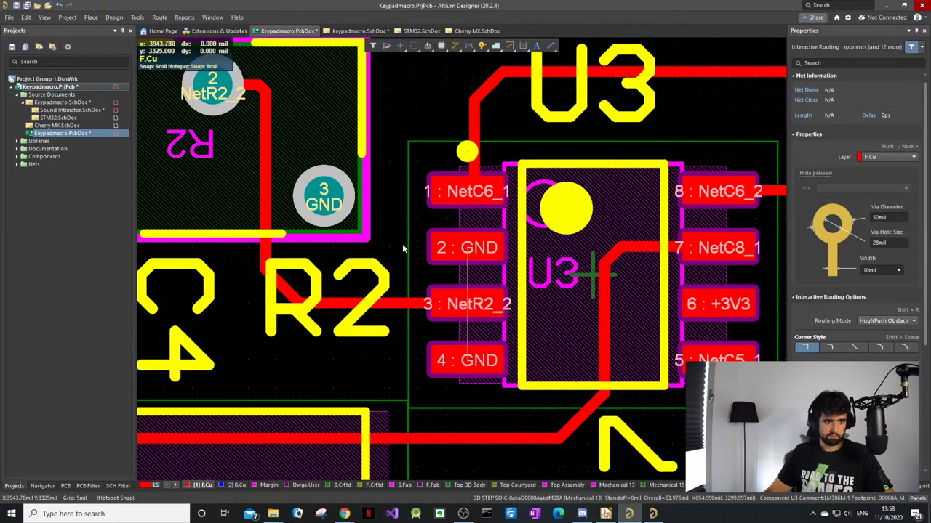
scroll(396, 271, "down", 2, "ctrl")
scroll(413, 295, "up", 1, "ctrl")
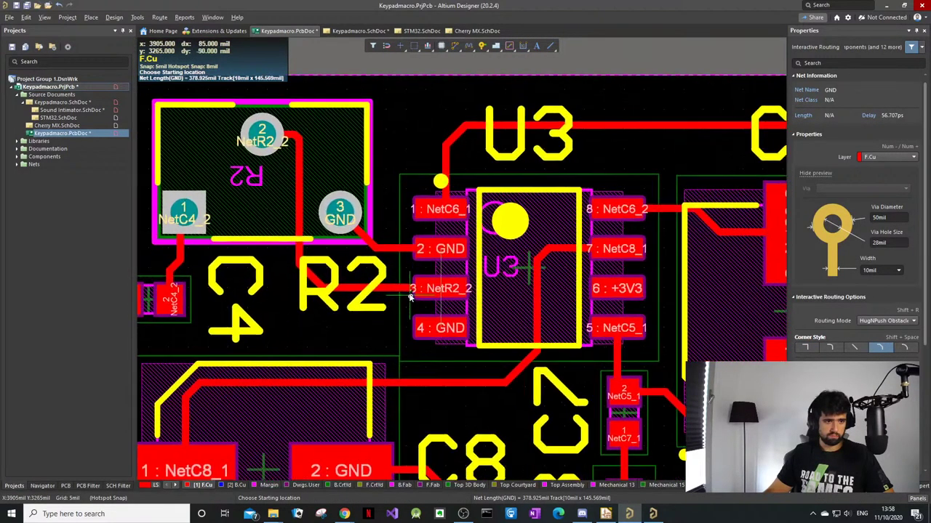
Step: Route a 10 mil F.Cu GND track from U3 pad 4 under the chip body and back to pad 2
left_click(441, 333)
left_click(468, 332)
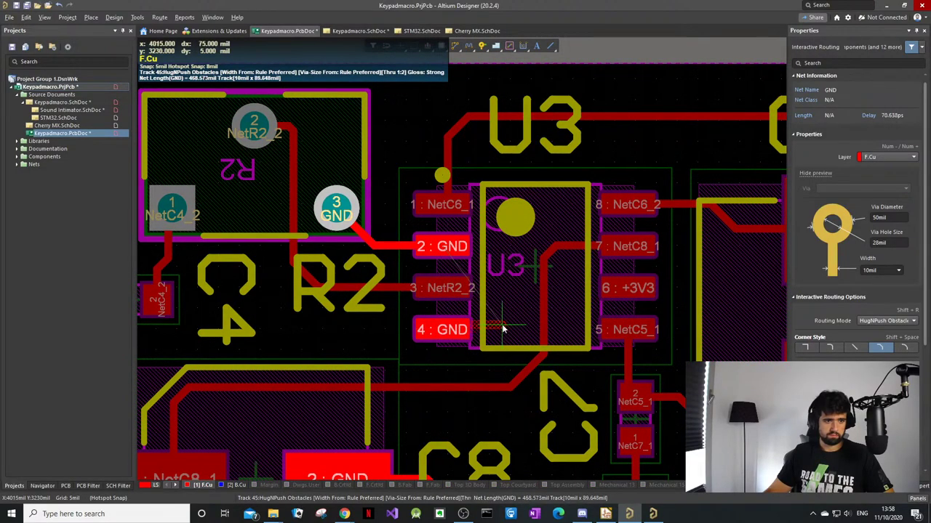
left_click(522, 301)
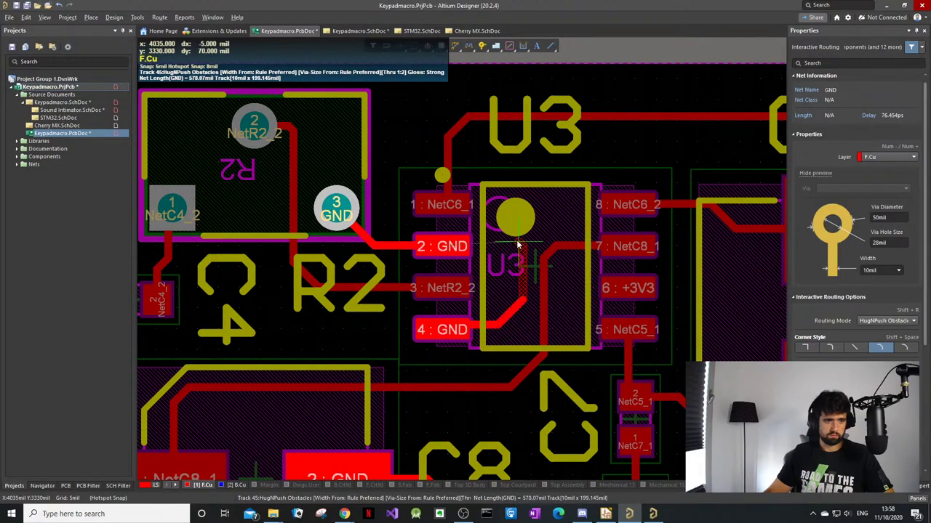
left_click(452, 247)
scroll(477, 288, "up", 2, "ctrl")
right_click(528, 325)
Step: Slide the diagonal segment of the GND track beside U3 pad 4 outward to tighten its corner
left_click_drag(529, 325, 530, 327)
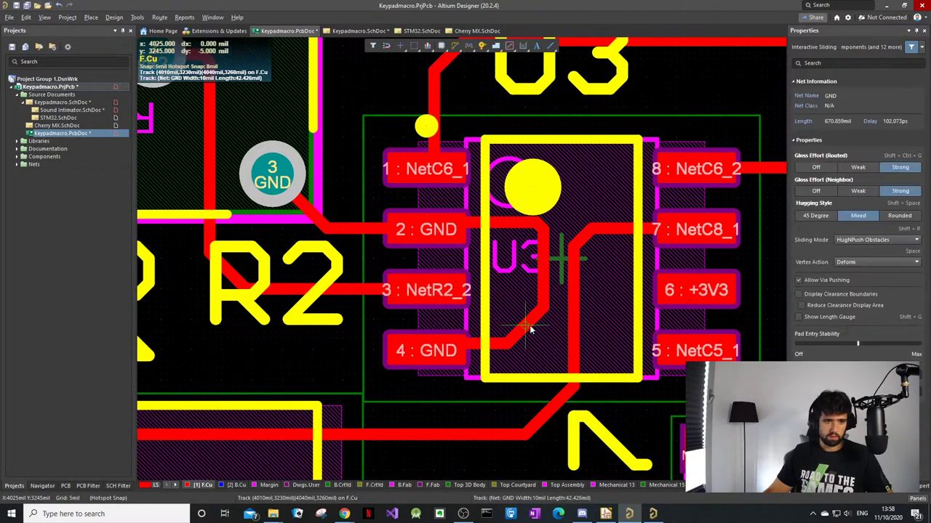
left_click(541, 337)
scroll(546, 359, "down", 3, "ctrl")
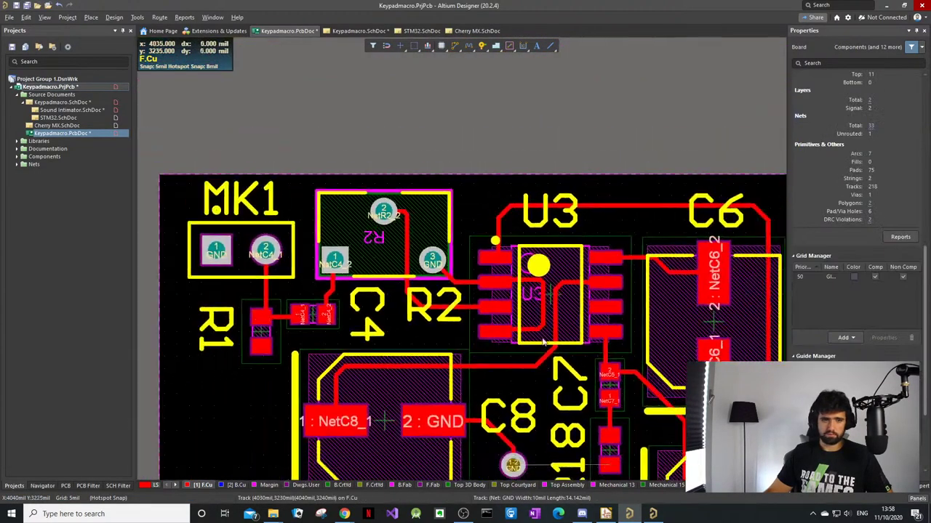
scroll(547, 360, "up", 2, "ctrl")
Step: Route a 10 mil F.Cu track from the GND via beside C8 to R18's GND pad 1
scroll(547, 359, "down", 4, "ctrl")
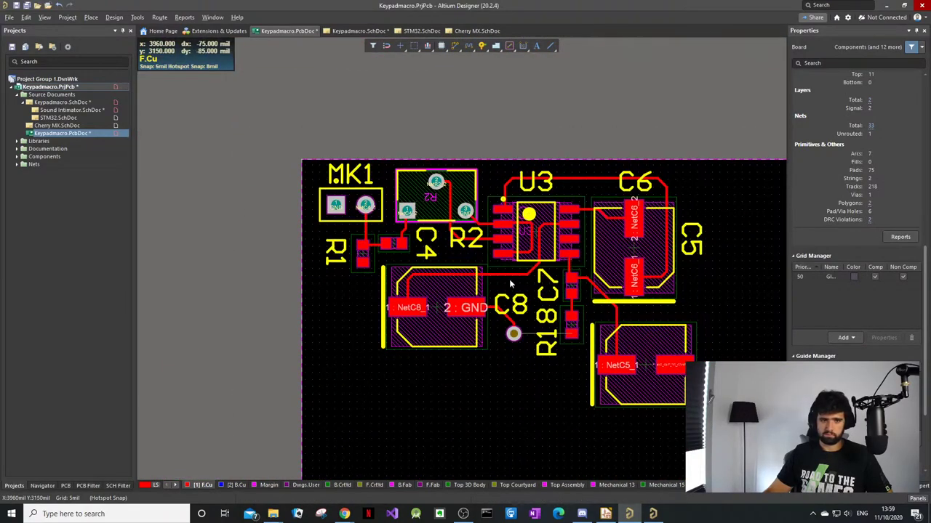
scroll(511, 284, "up", 4, "ctrl")
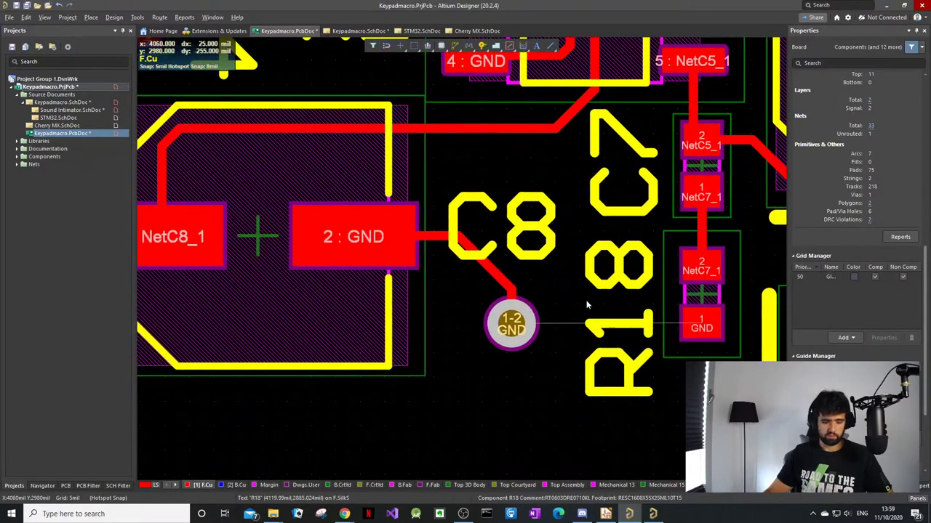
key("p")
key("t")
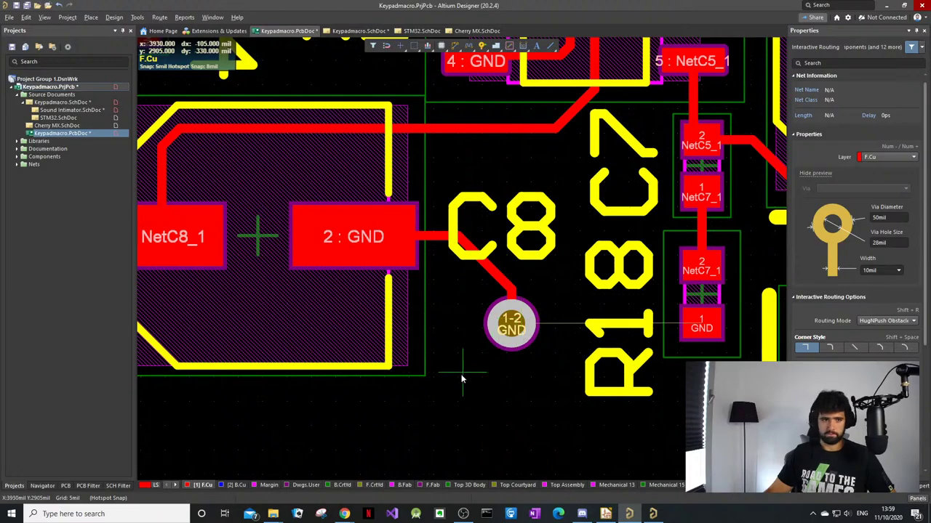
left_click(507, 345)
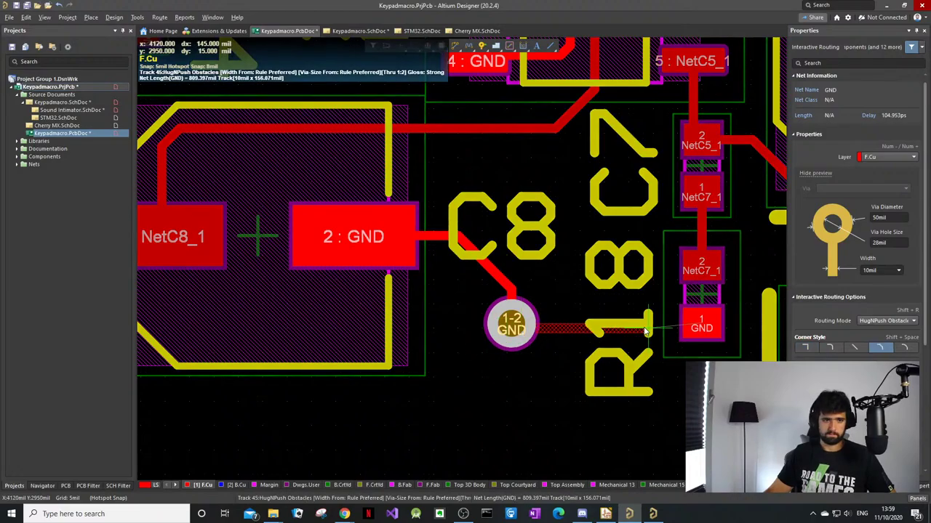
left_click(704, 326)
scroll(532, 329, "down", 4, "ctrl")
scroll(516, 308, "up", 5, "ctrl")
key("Escape")
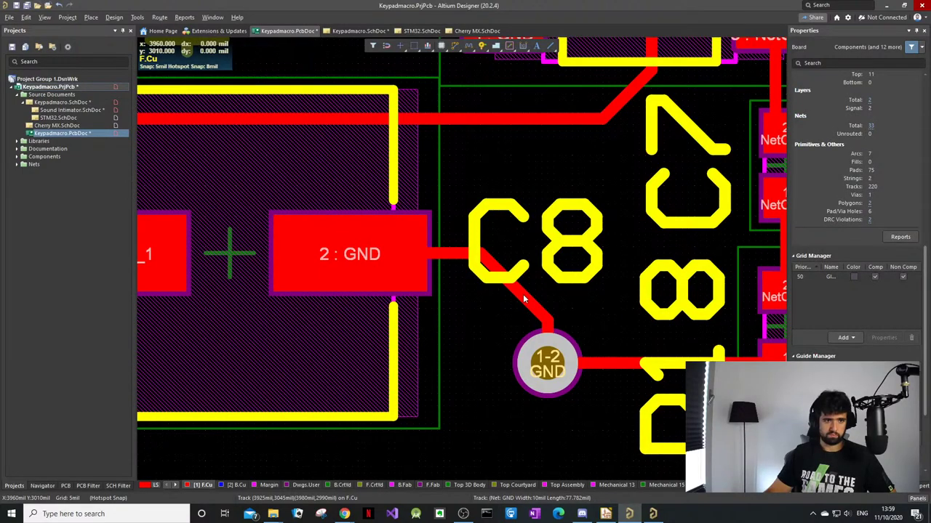
Step: Slide the diagonal segment of the track between C8's GND pad and the via outward to form a tighter corner
left_click_drag(523, 301, 545, 269)
left_click(545, 269)
scroll(544, 291, "down", 4, "ctrl")
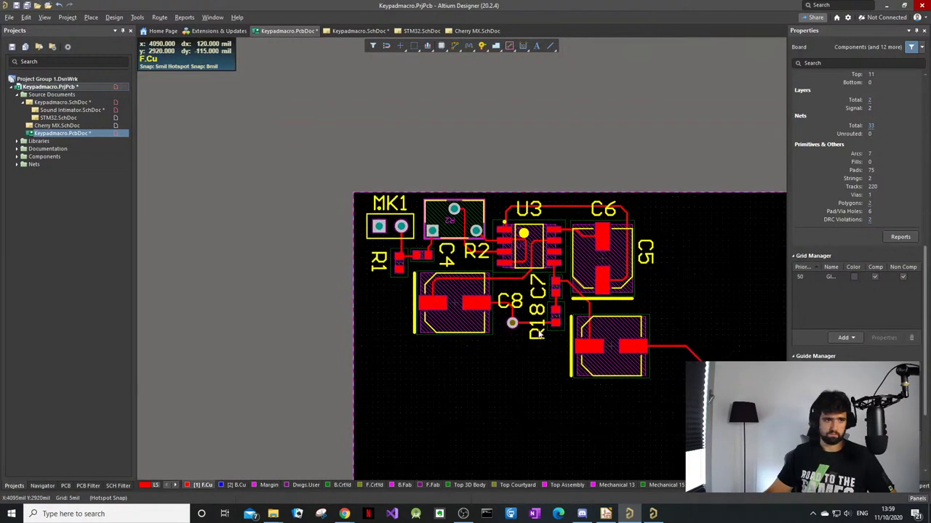
scroll(633, 247, "down", 1, "ctrl")
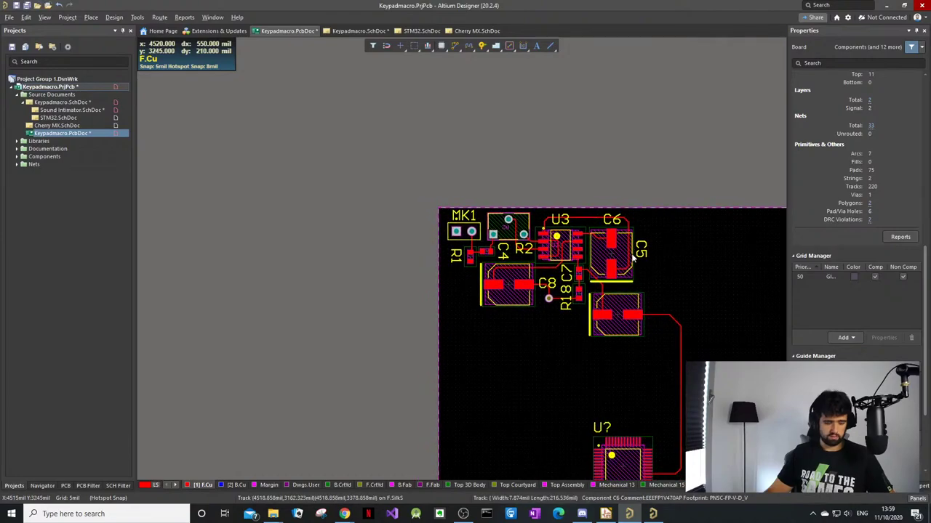